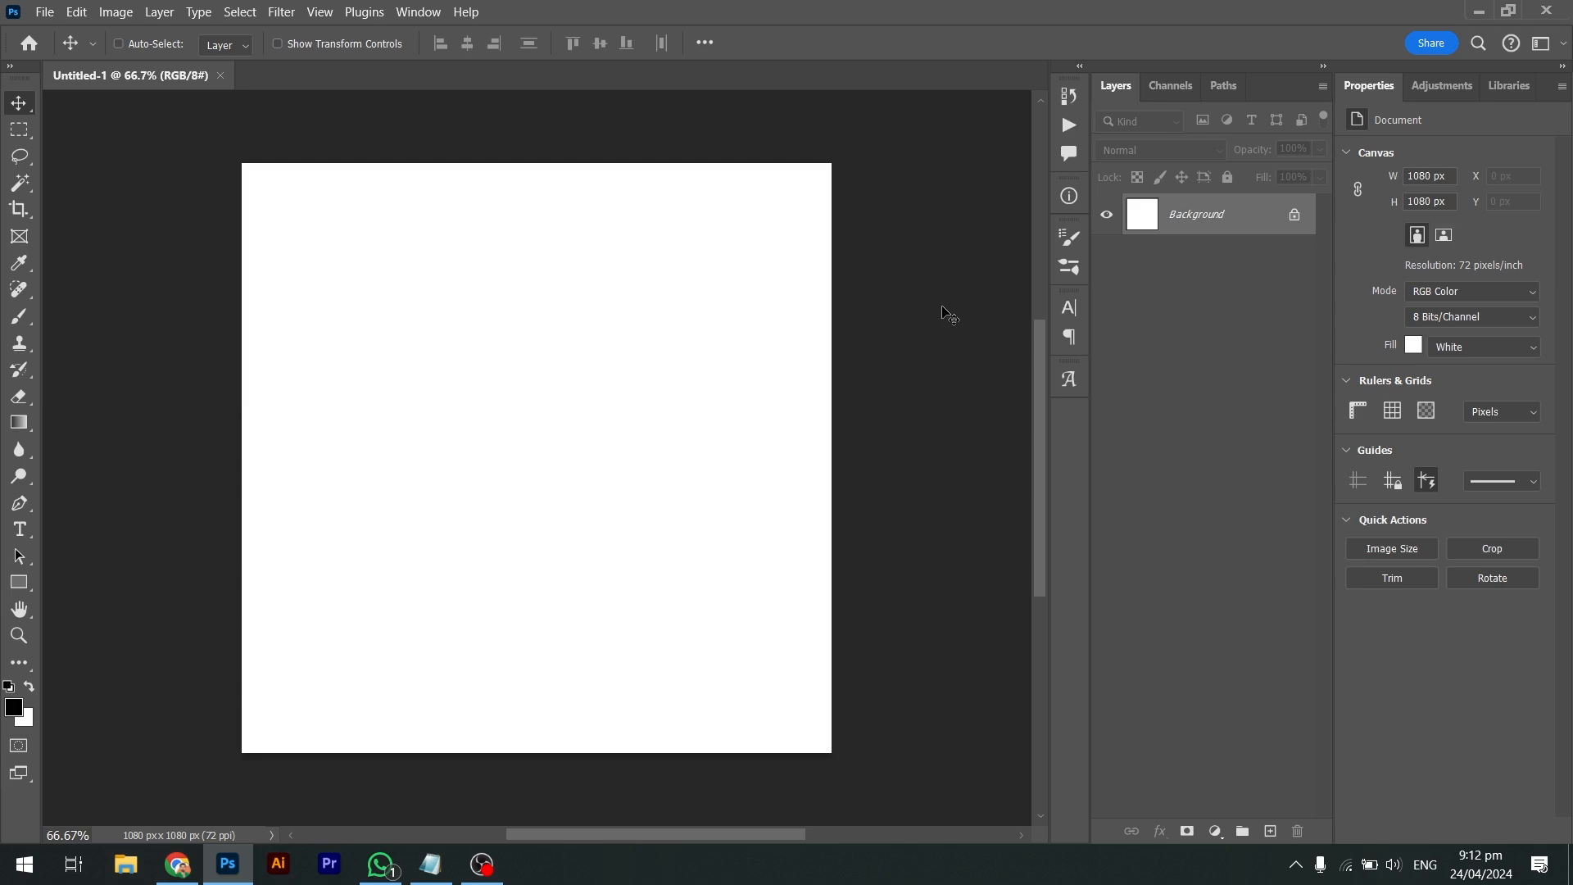
Leave the blank 1080×1080 Photoshop document and bring Chrome to the front
key("alt+Tab")
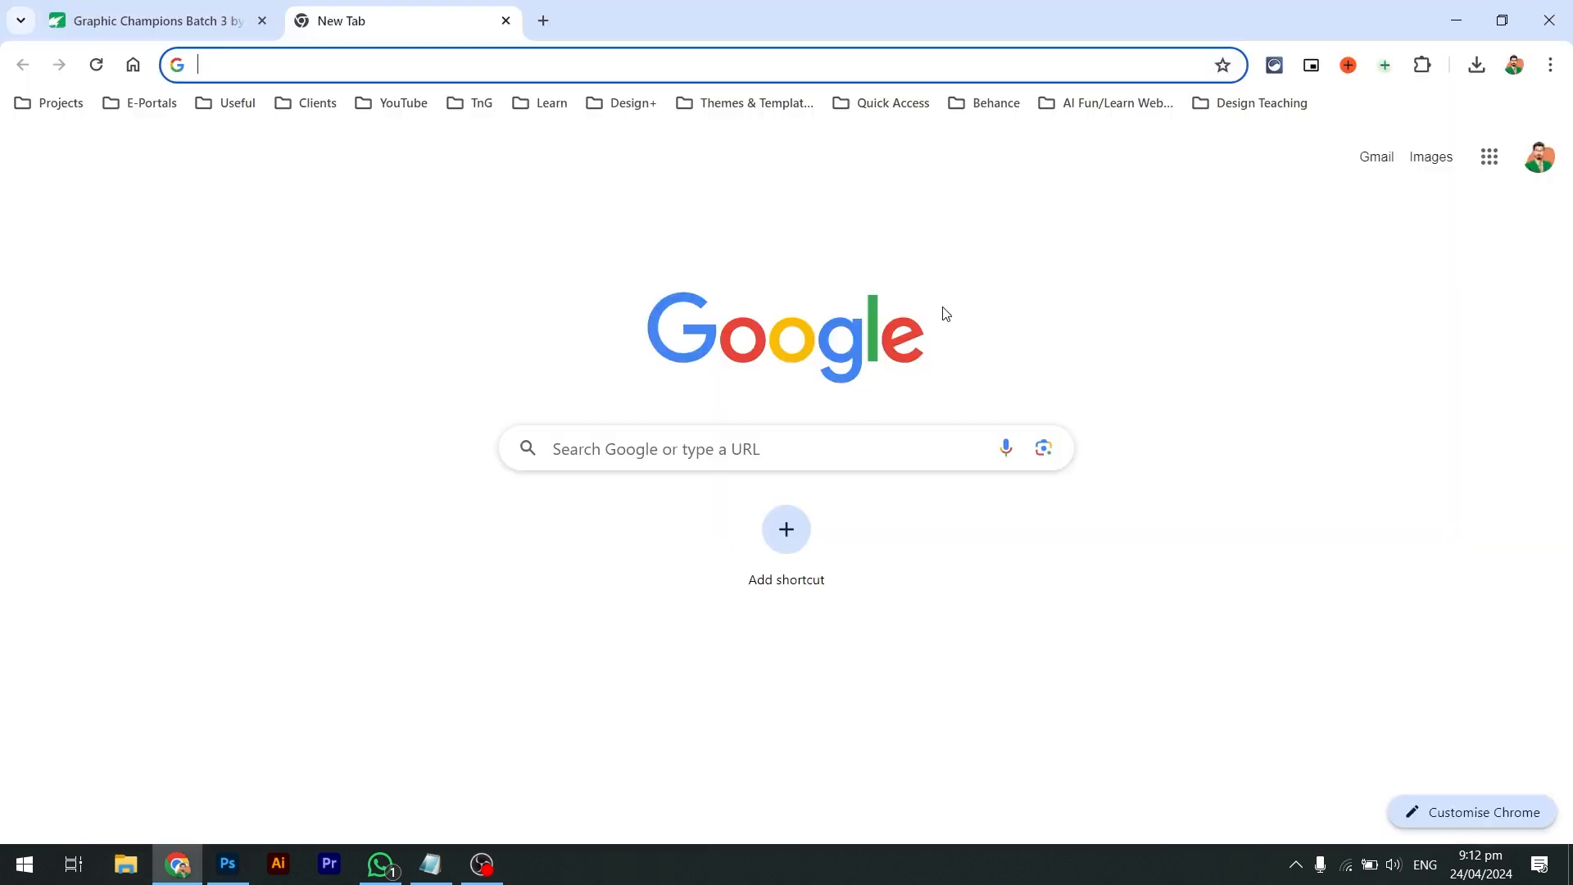
Load facebook.com, scroll the home feed, and open the Search Facebook recent-searches panel
type("fa")
key("Return")
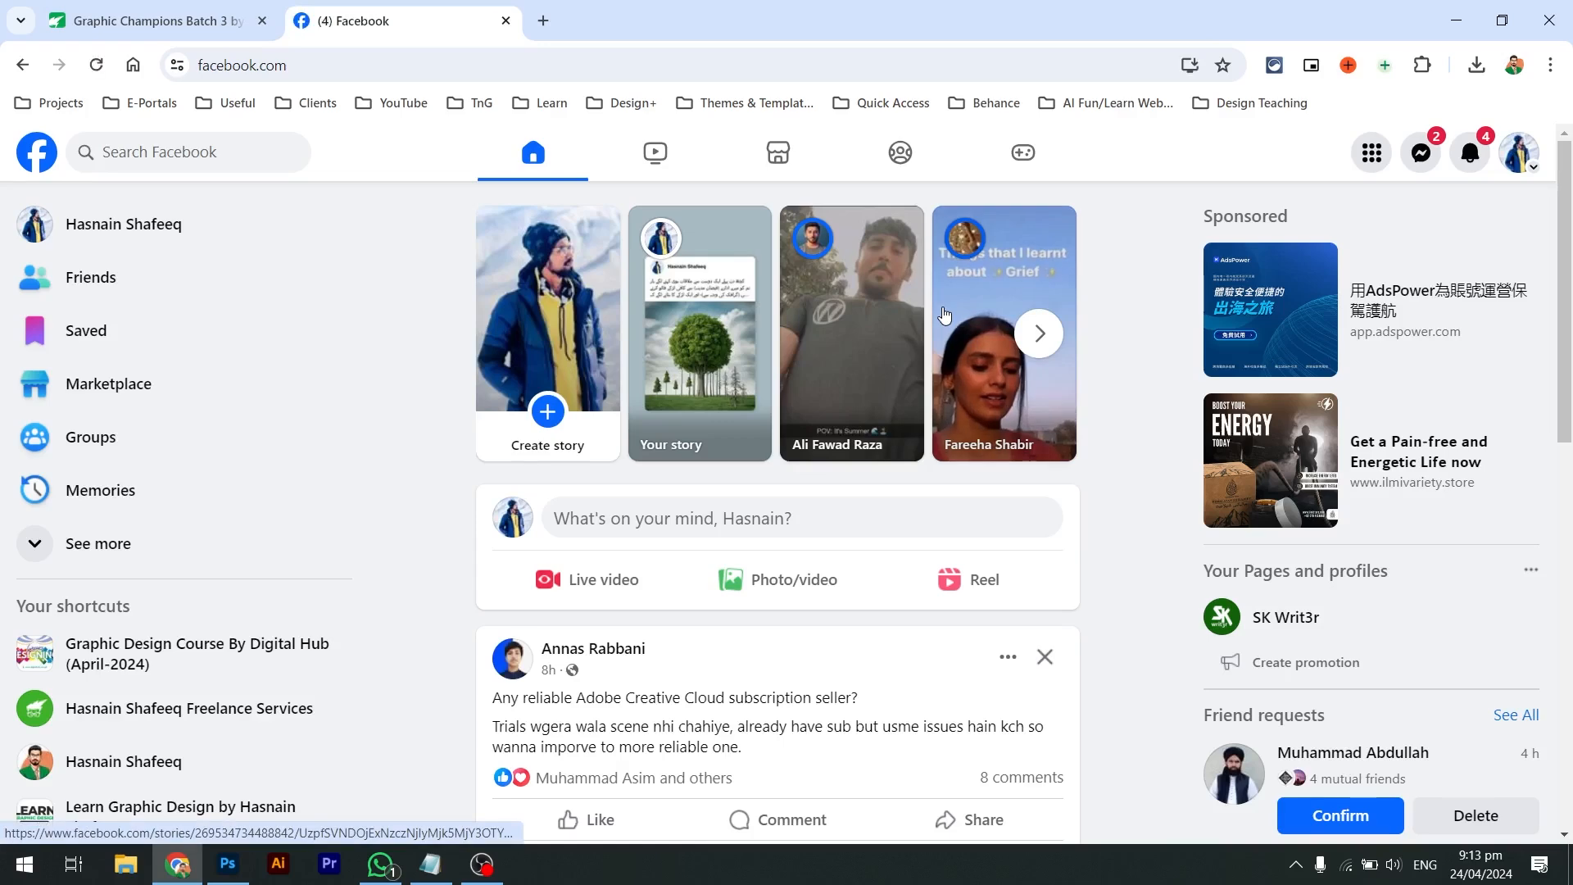
scroll(944, 314, "down", 2)
scroll(942, 310, "right", 3)
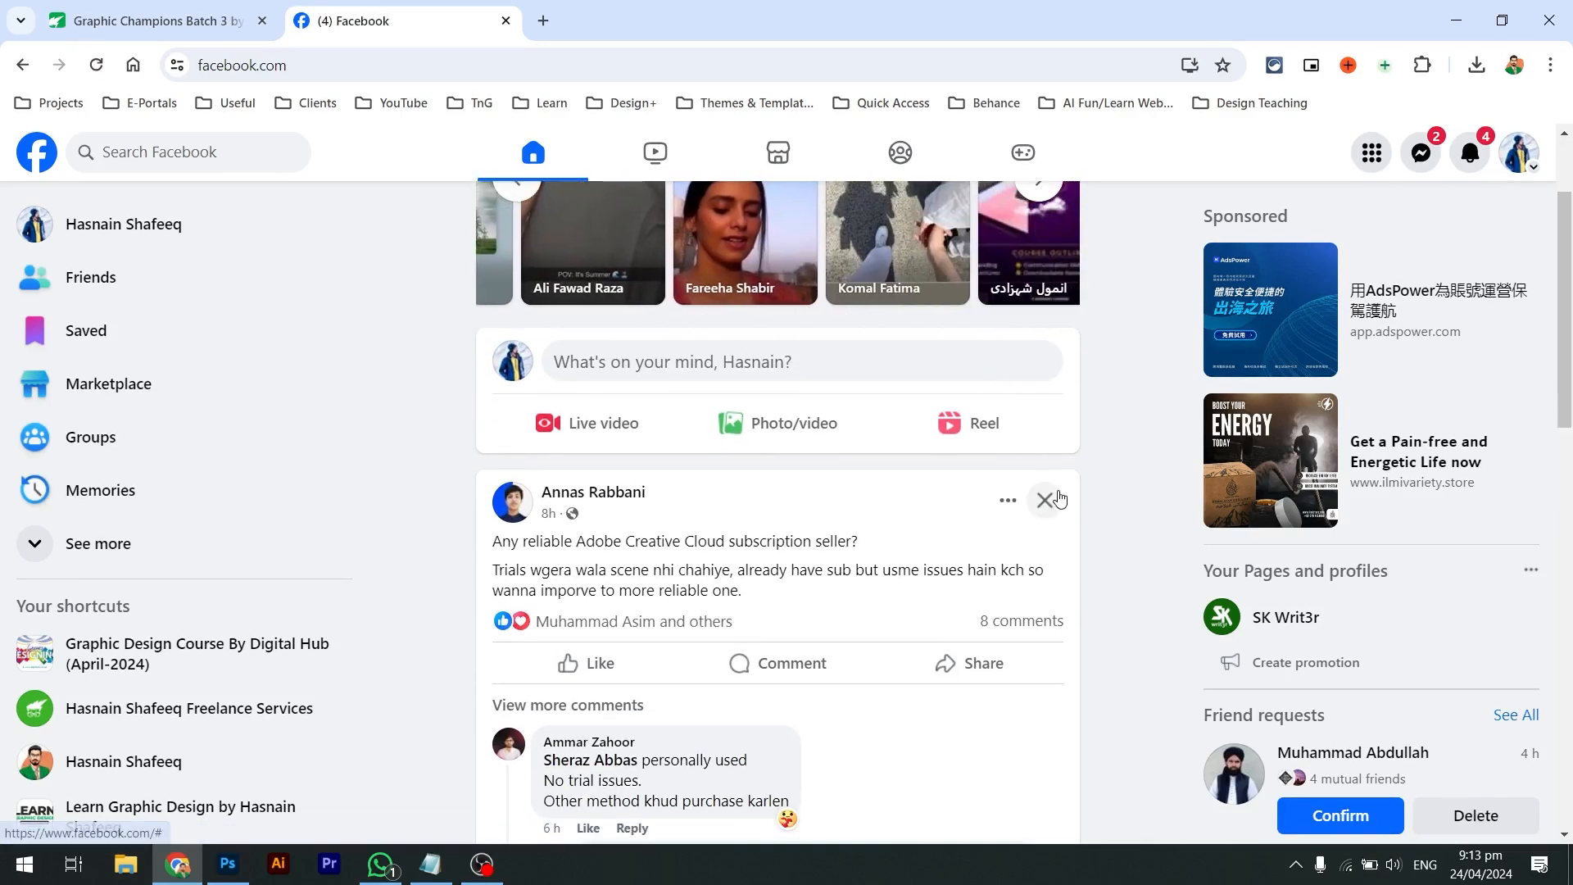
scroll(1059, 497, "down", 3)
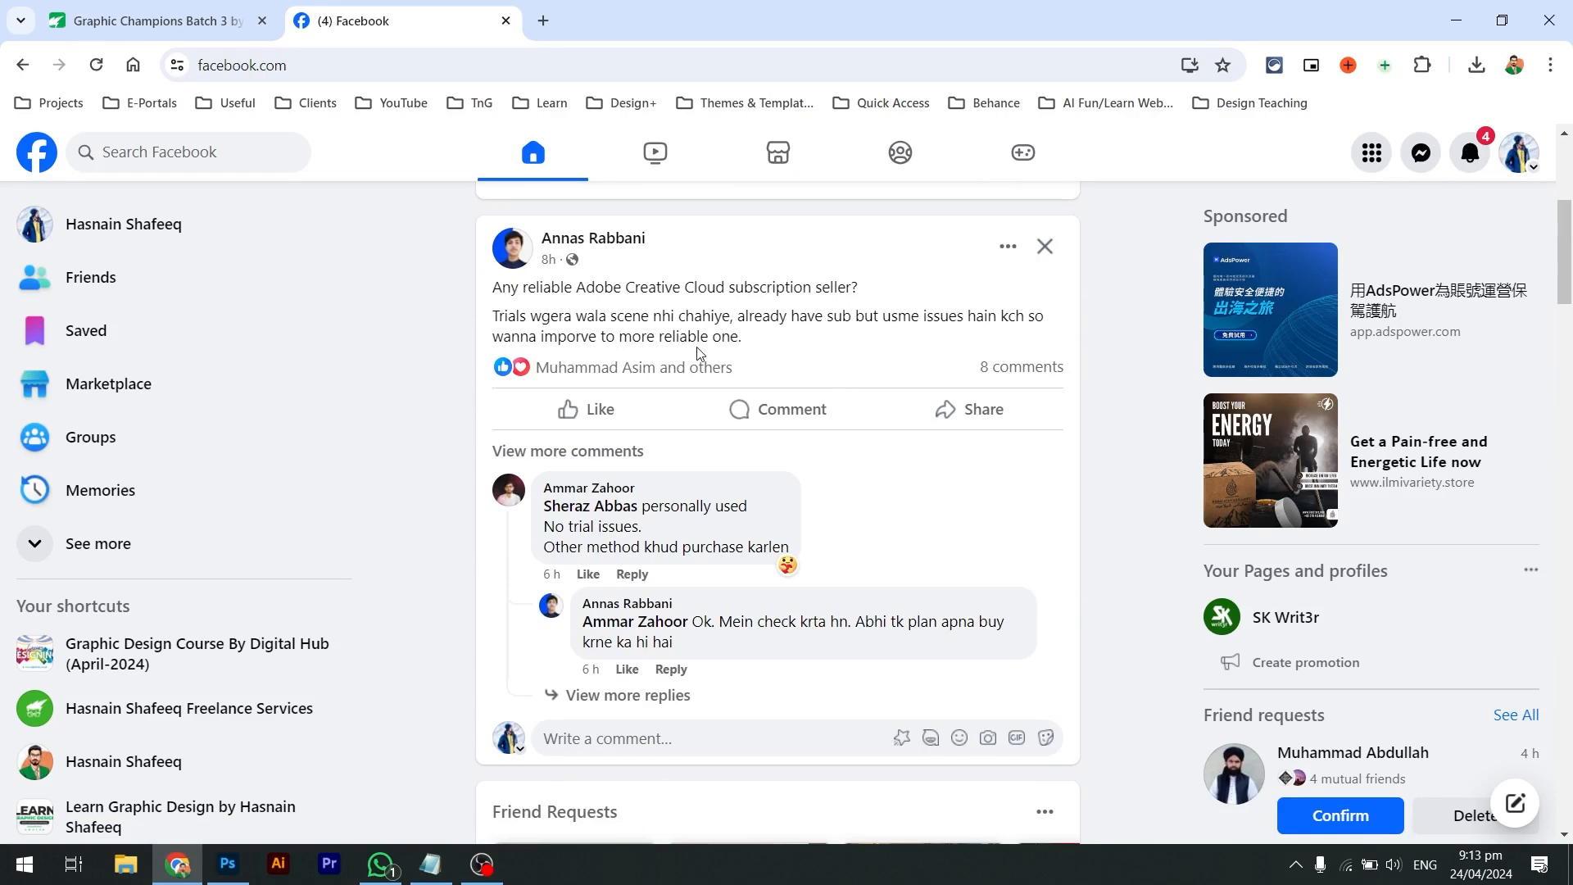
scroll(699, 354, "down", 20)
scroll(653, 200, "down", 2)
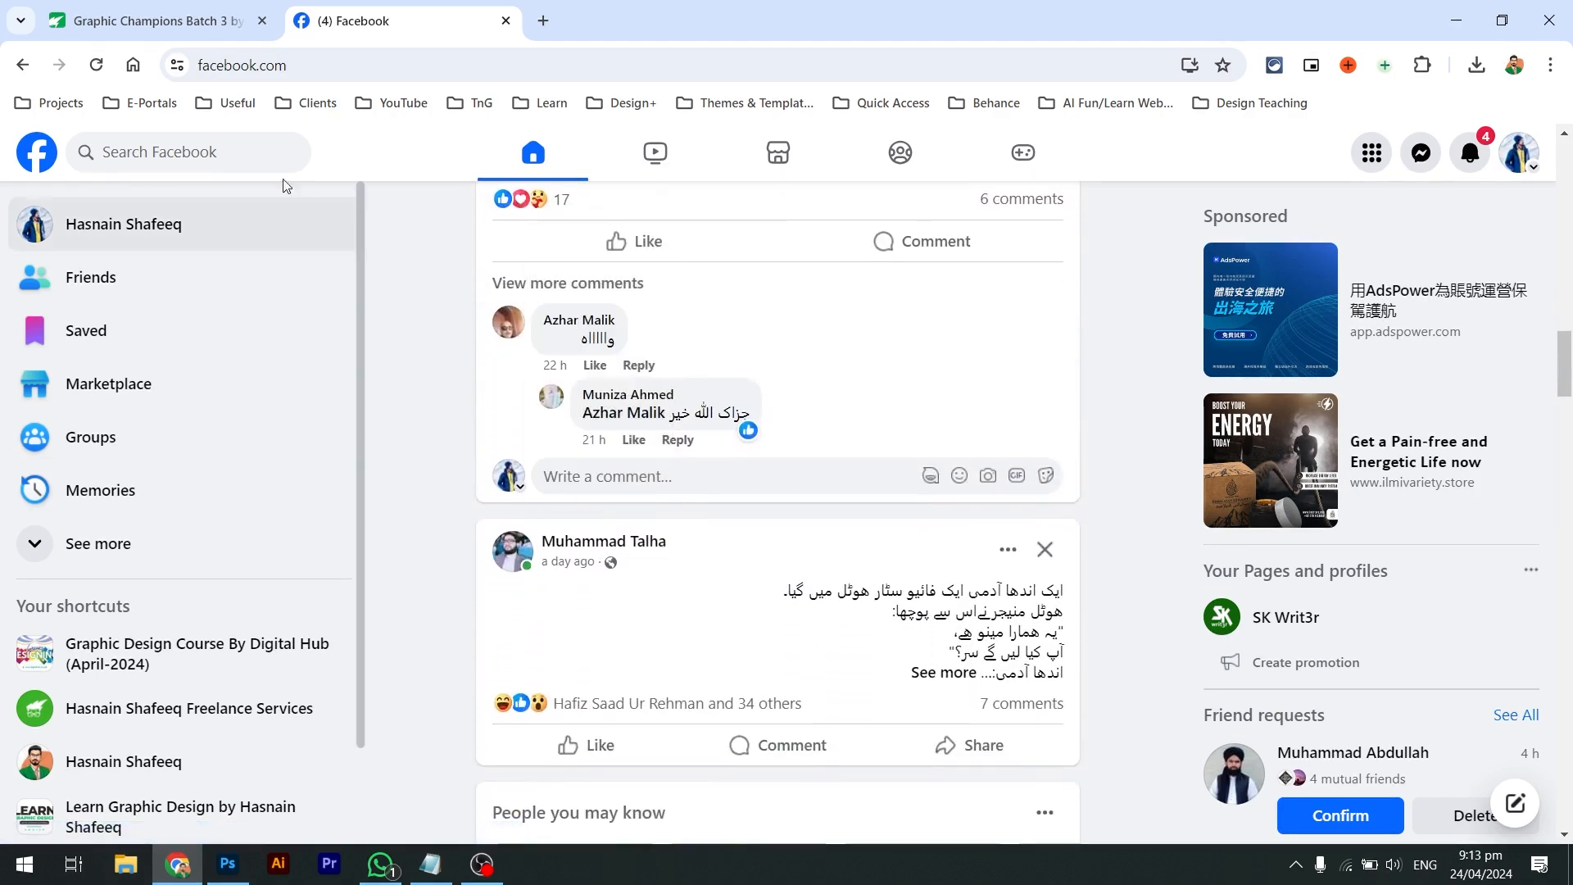
left_click(223, 147)
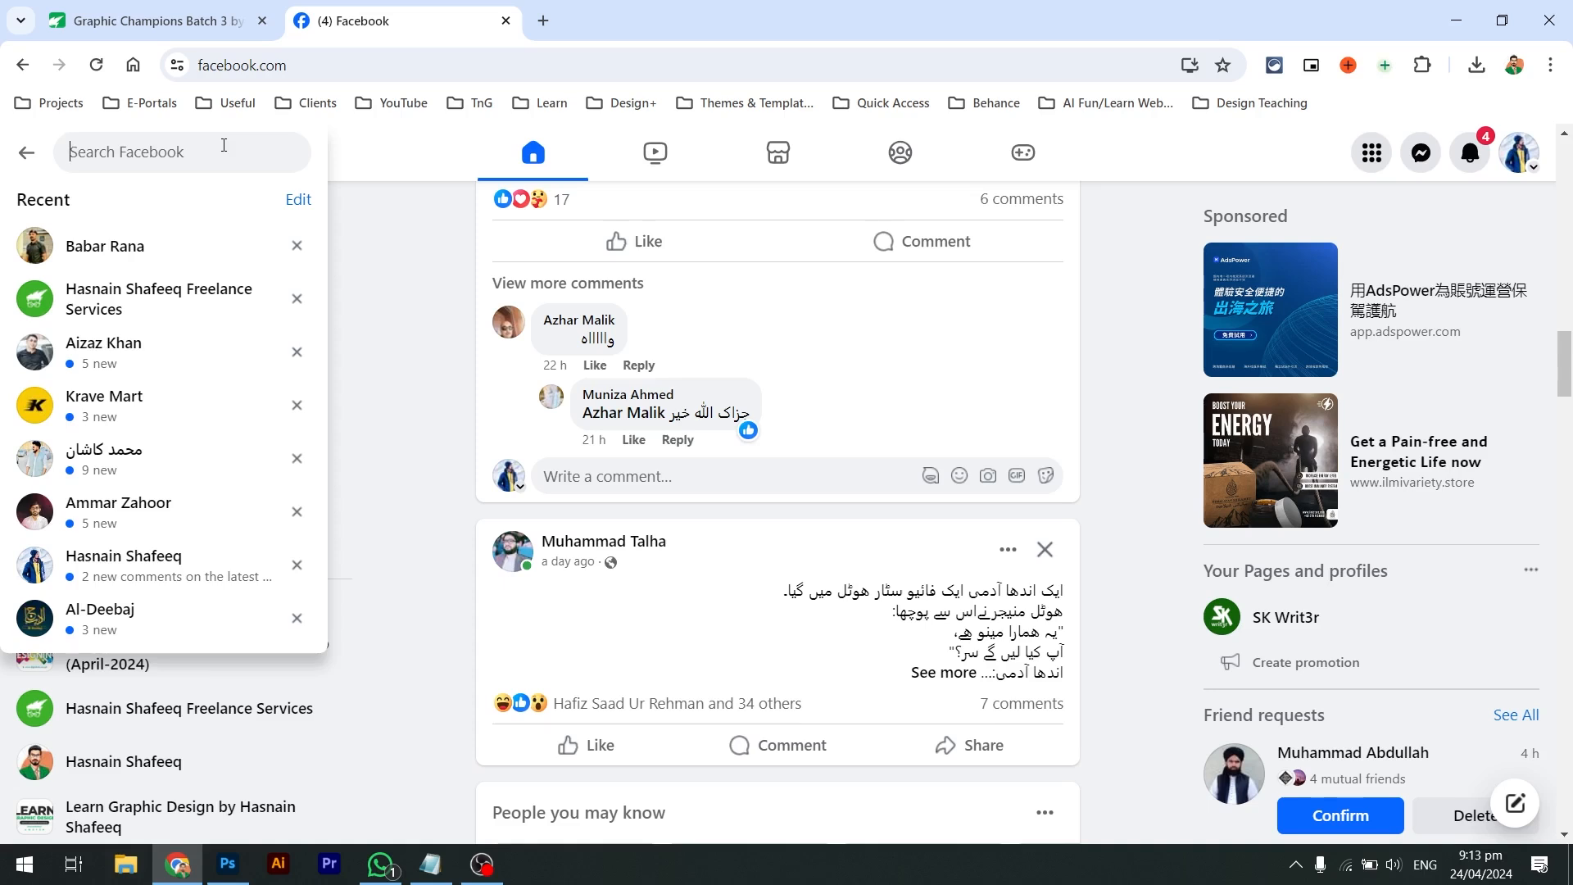
Search Facebook for 'infinix mobile' and open the Infinix Mobile page
type("in")
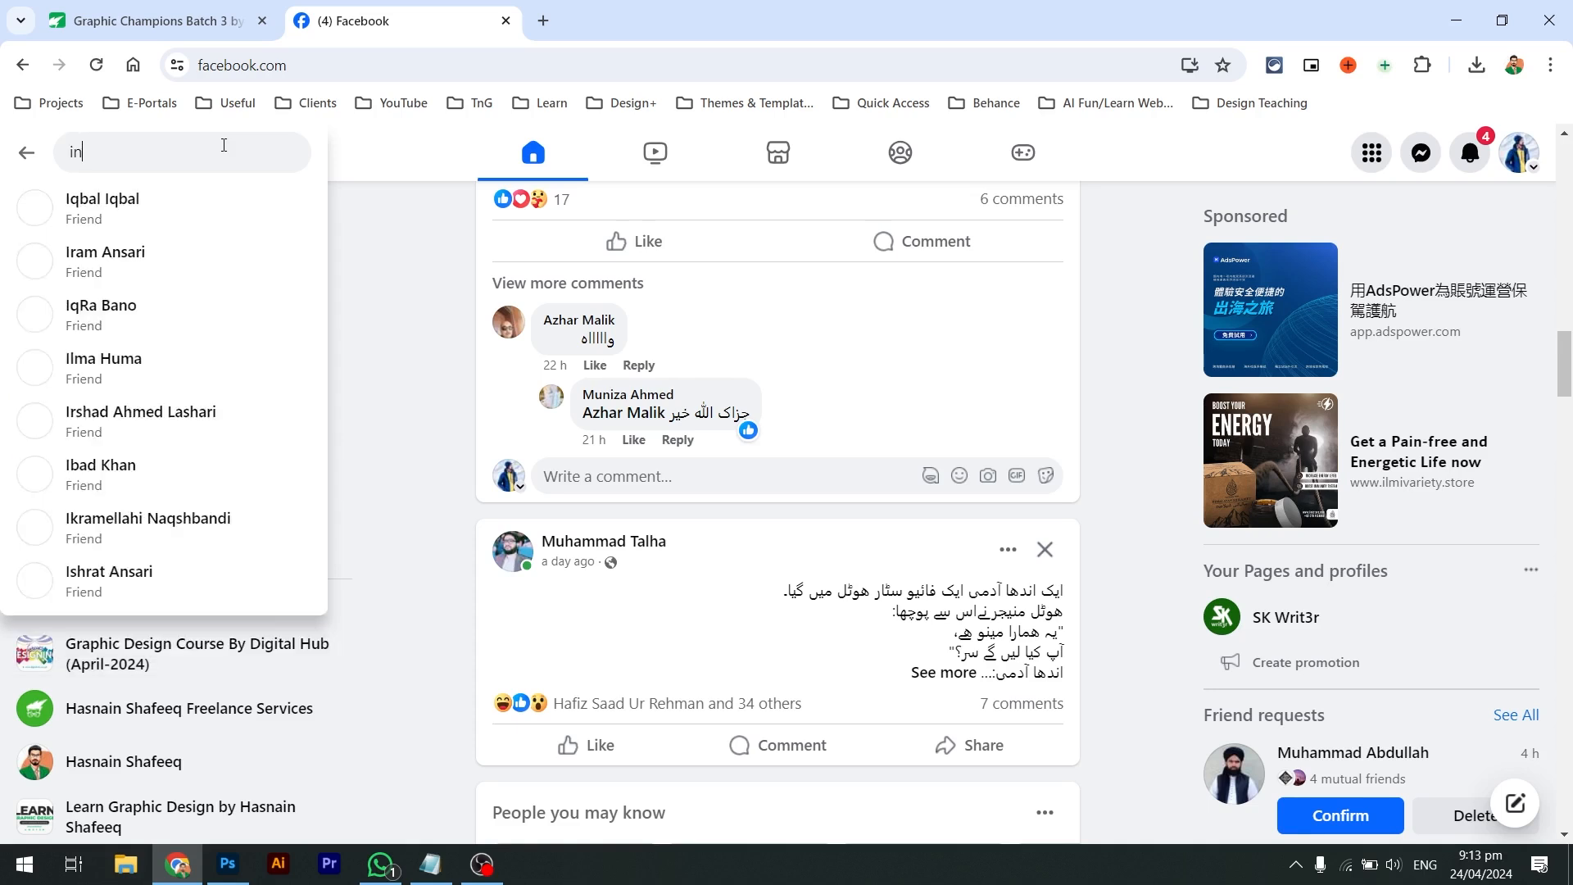
type("finix mobile")
key("Return")
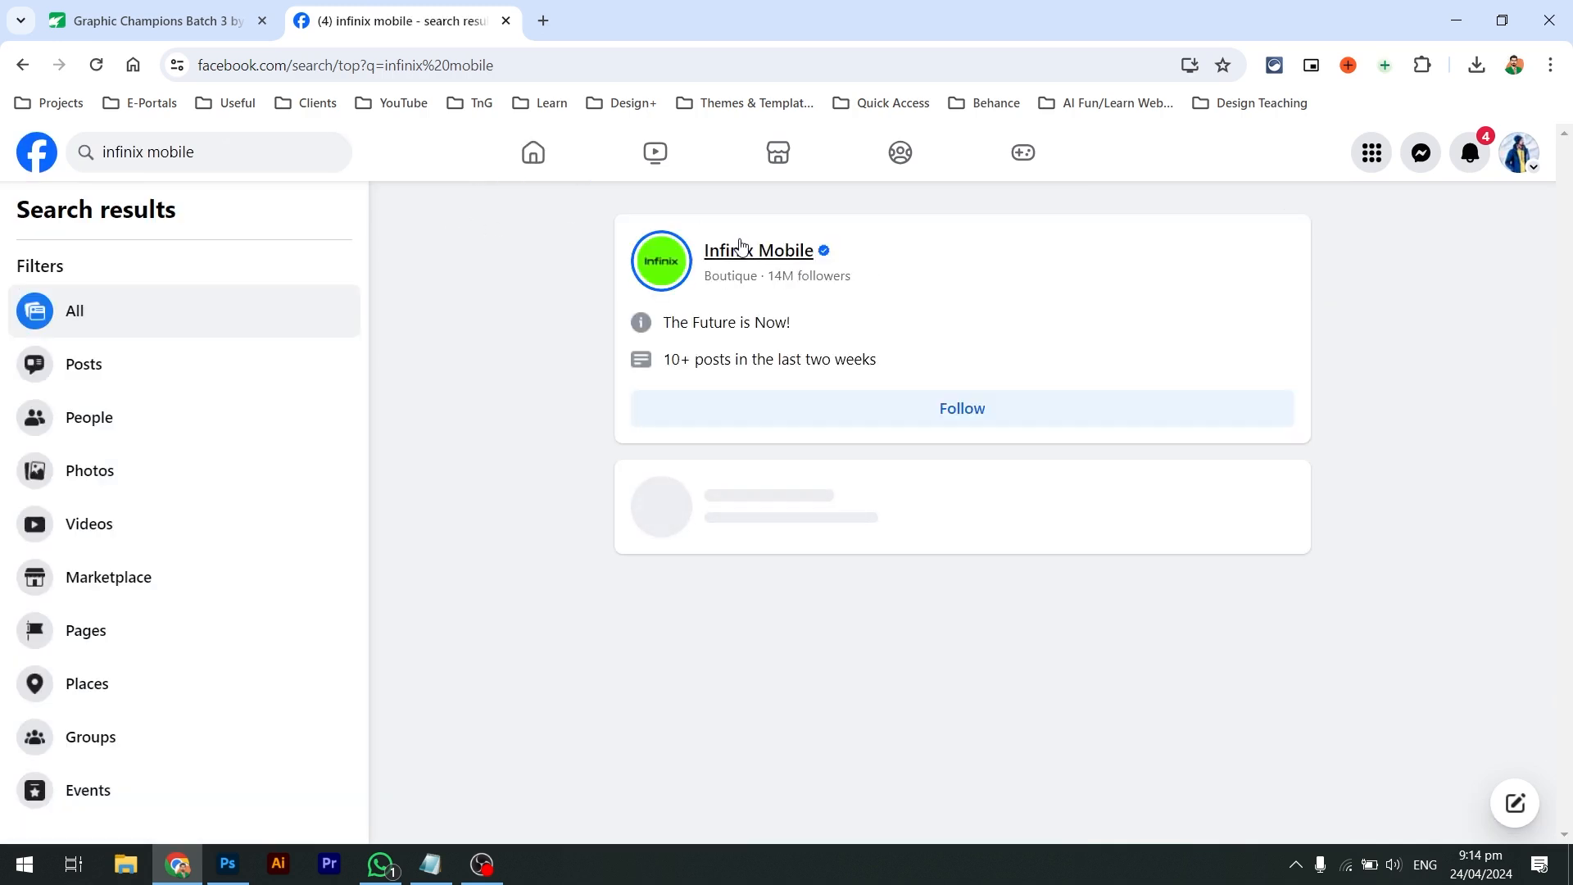
left_click(740, 248)
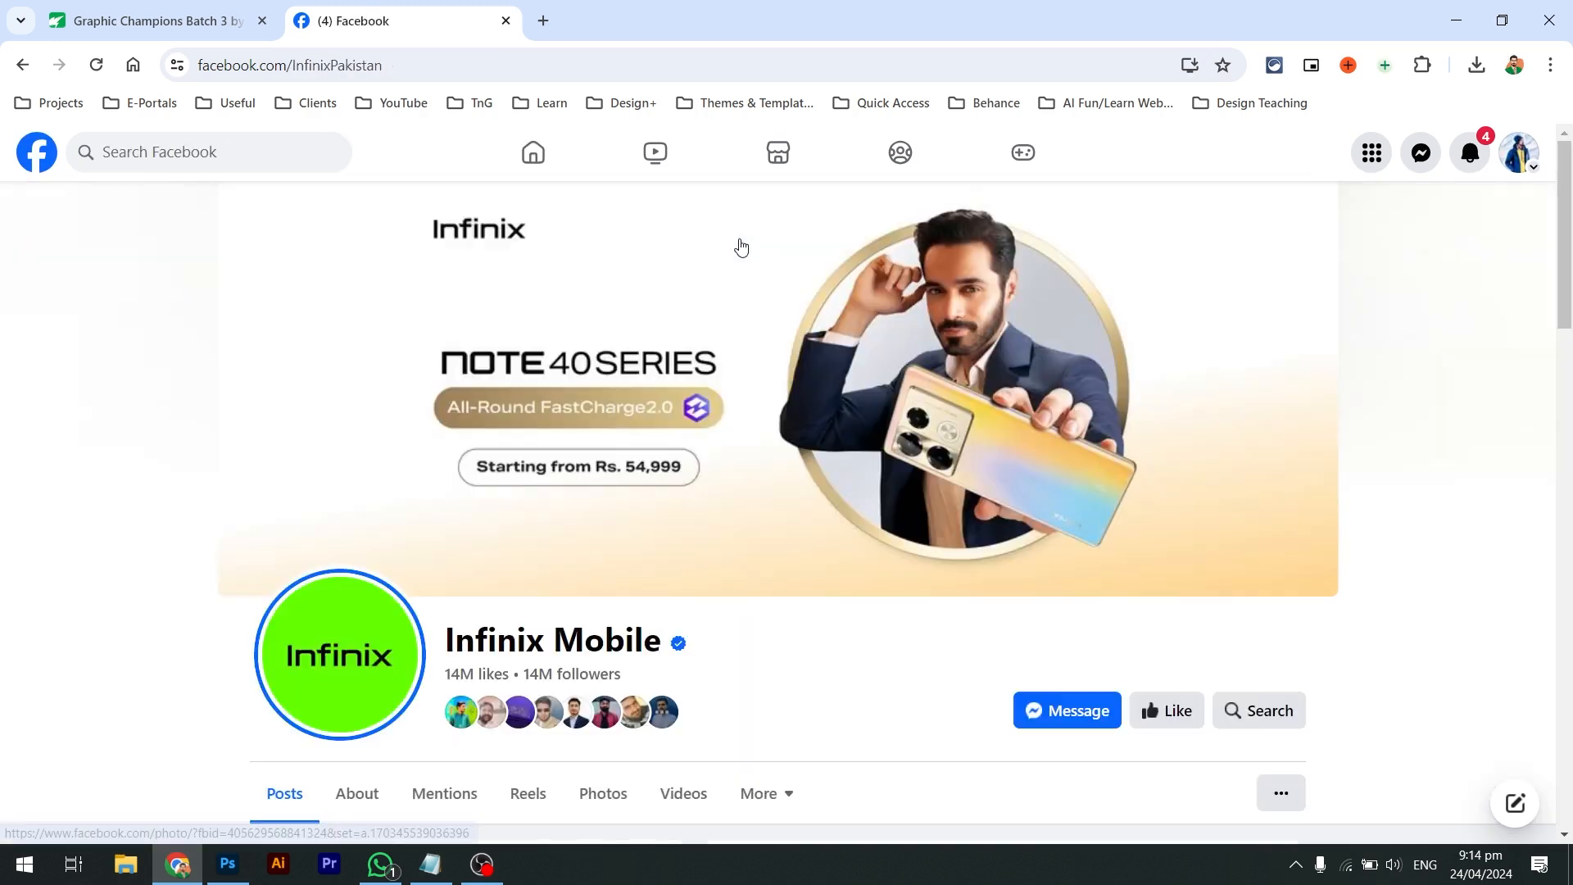
scroll(802, 511, "down", 6)
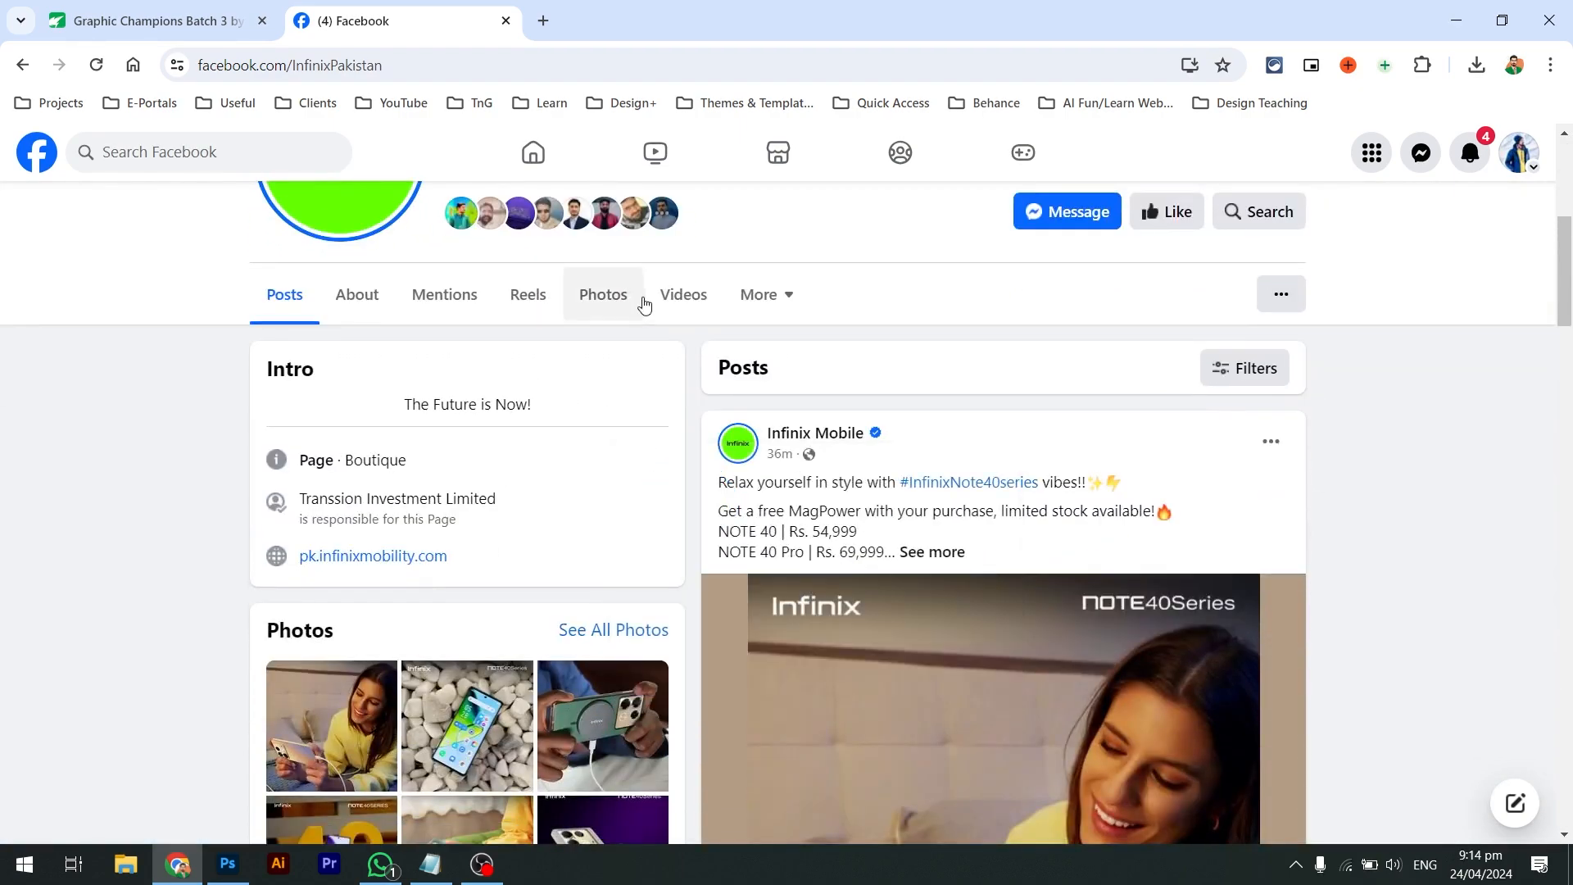
Scroll through the Infinix Mobile page's Photos grid, then reopen the search box
left_click(608, 299)
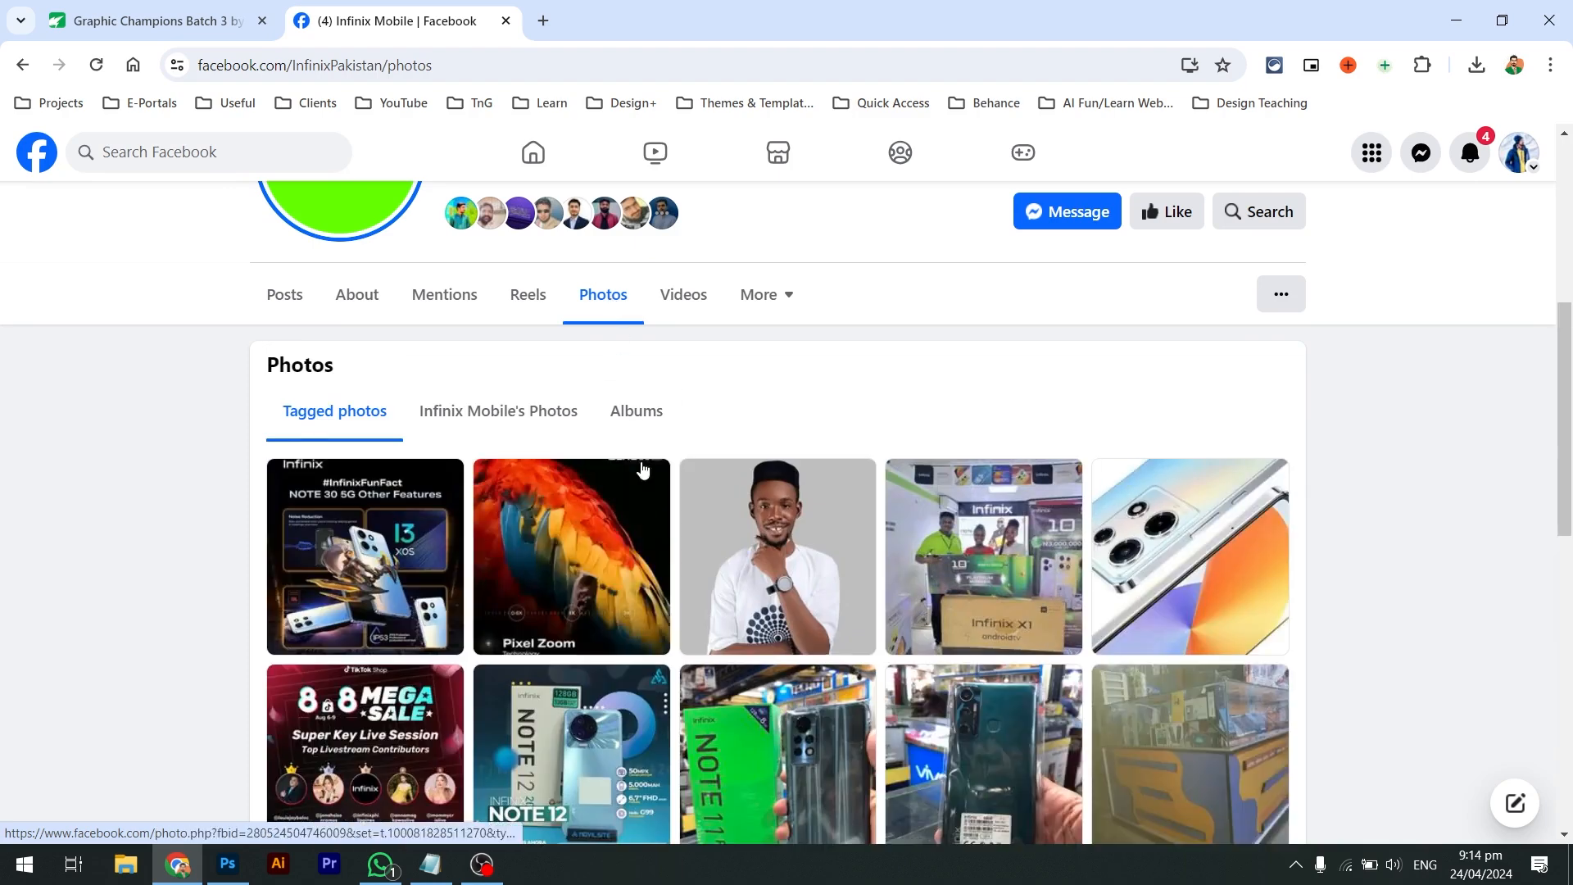
scroll(643, 469, "down", 4)
scroll(643, 469, "down", 7)
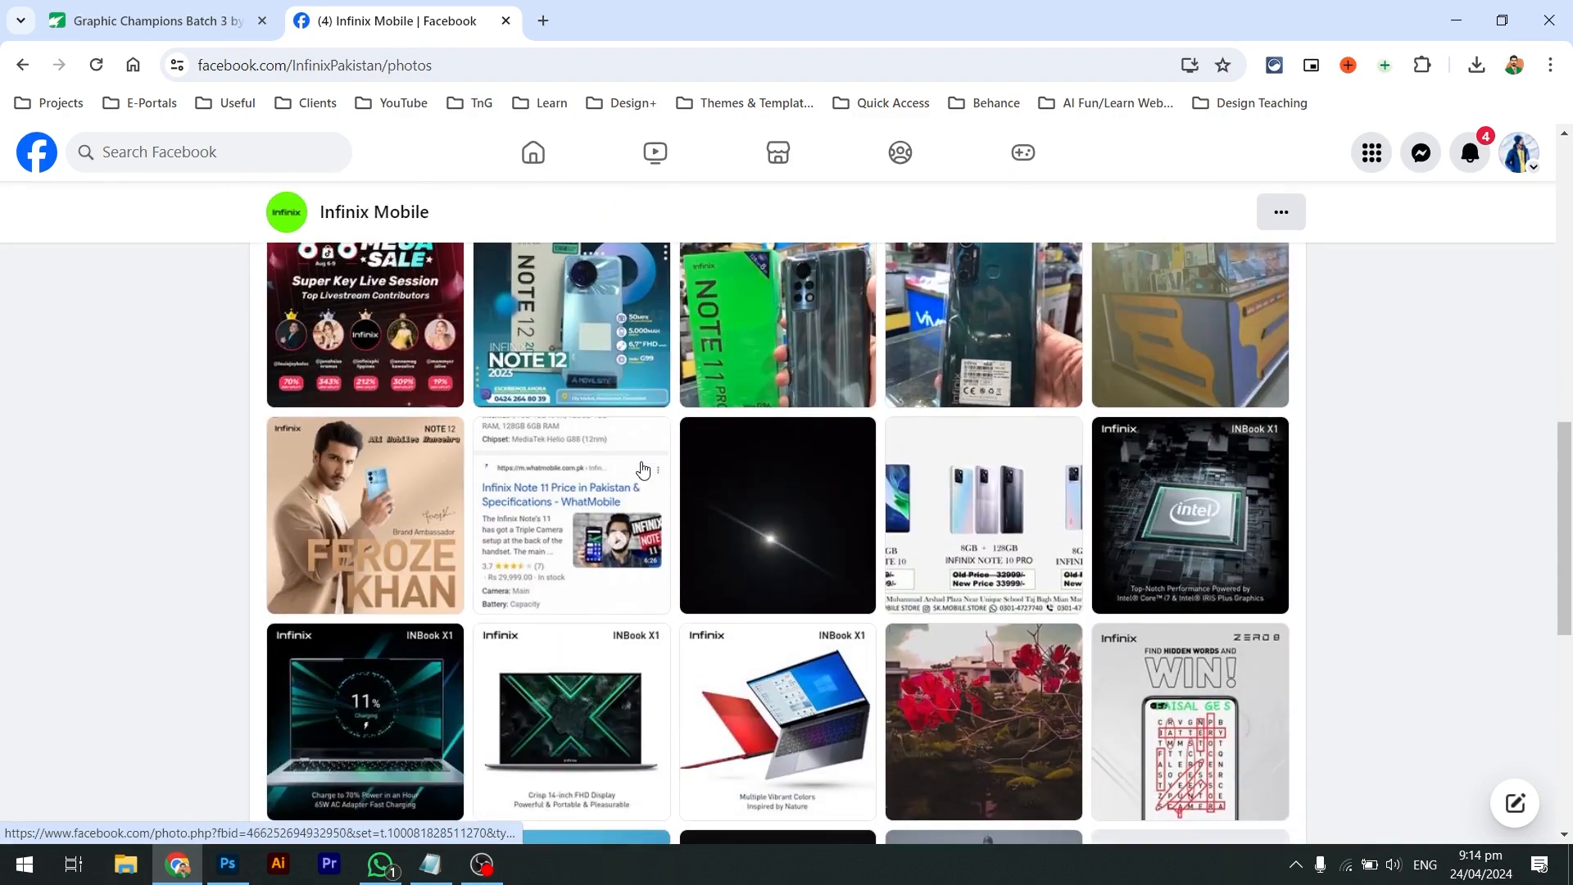
scroll(643, 469, "down", 7)
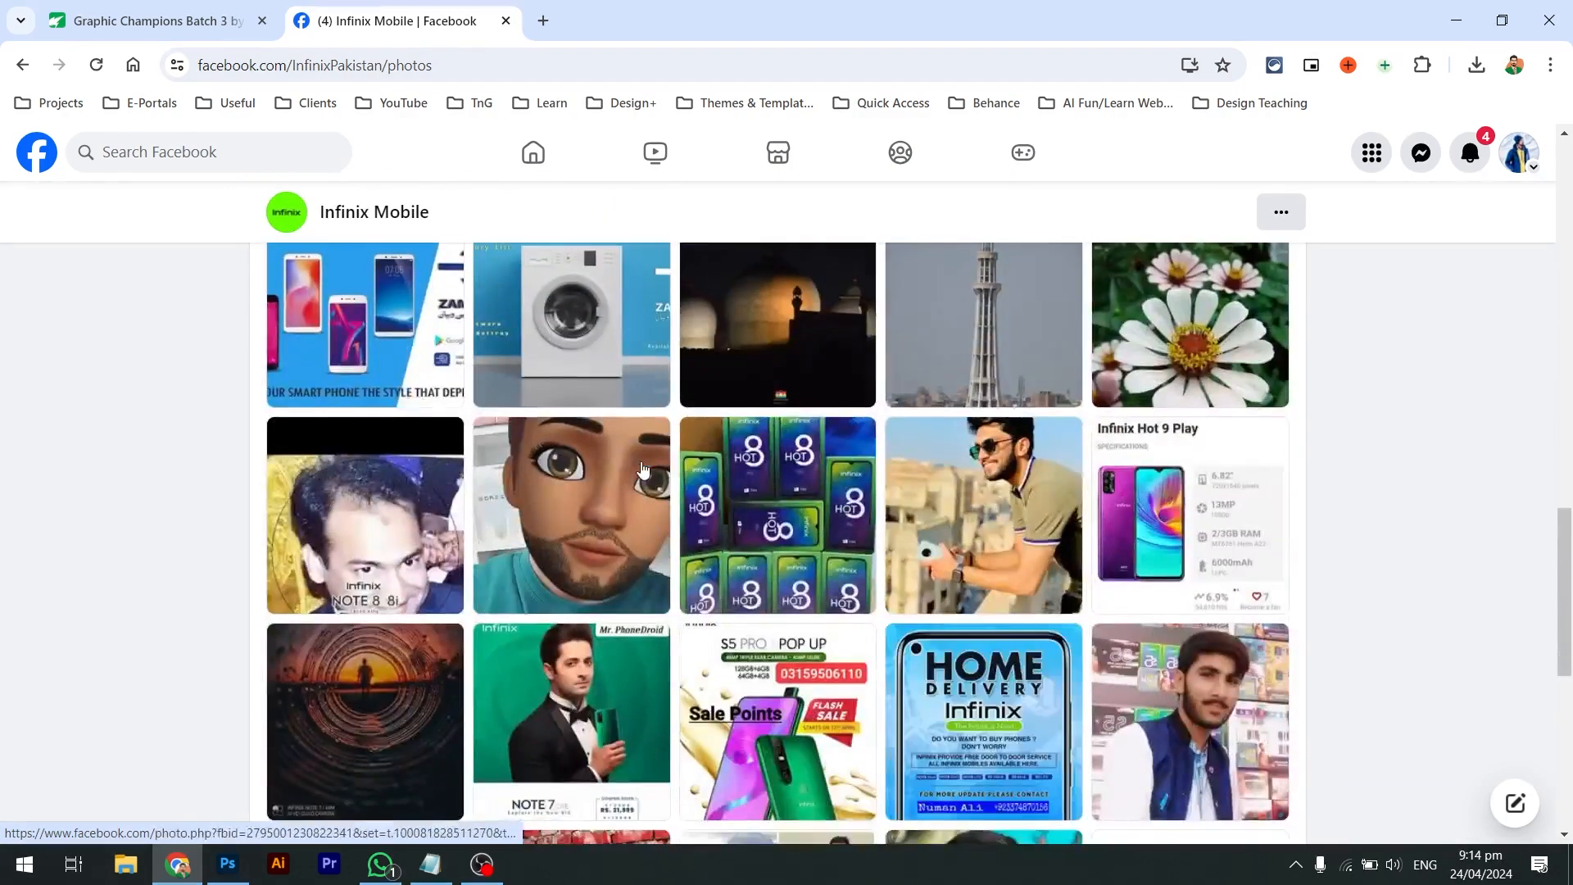
scroll(644, 469, "down", 1)
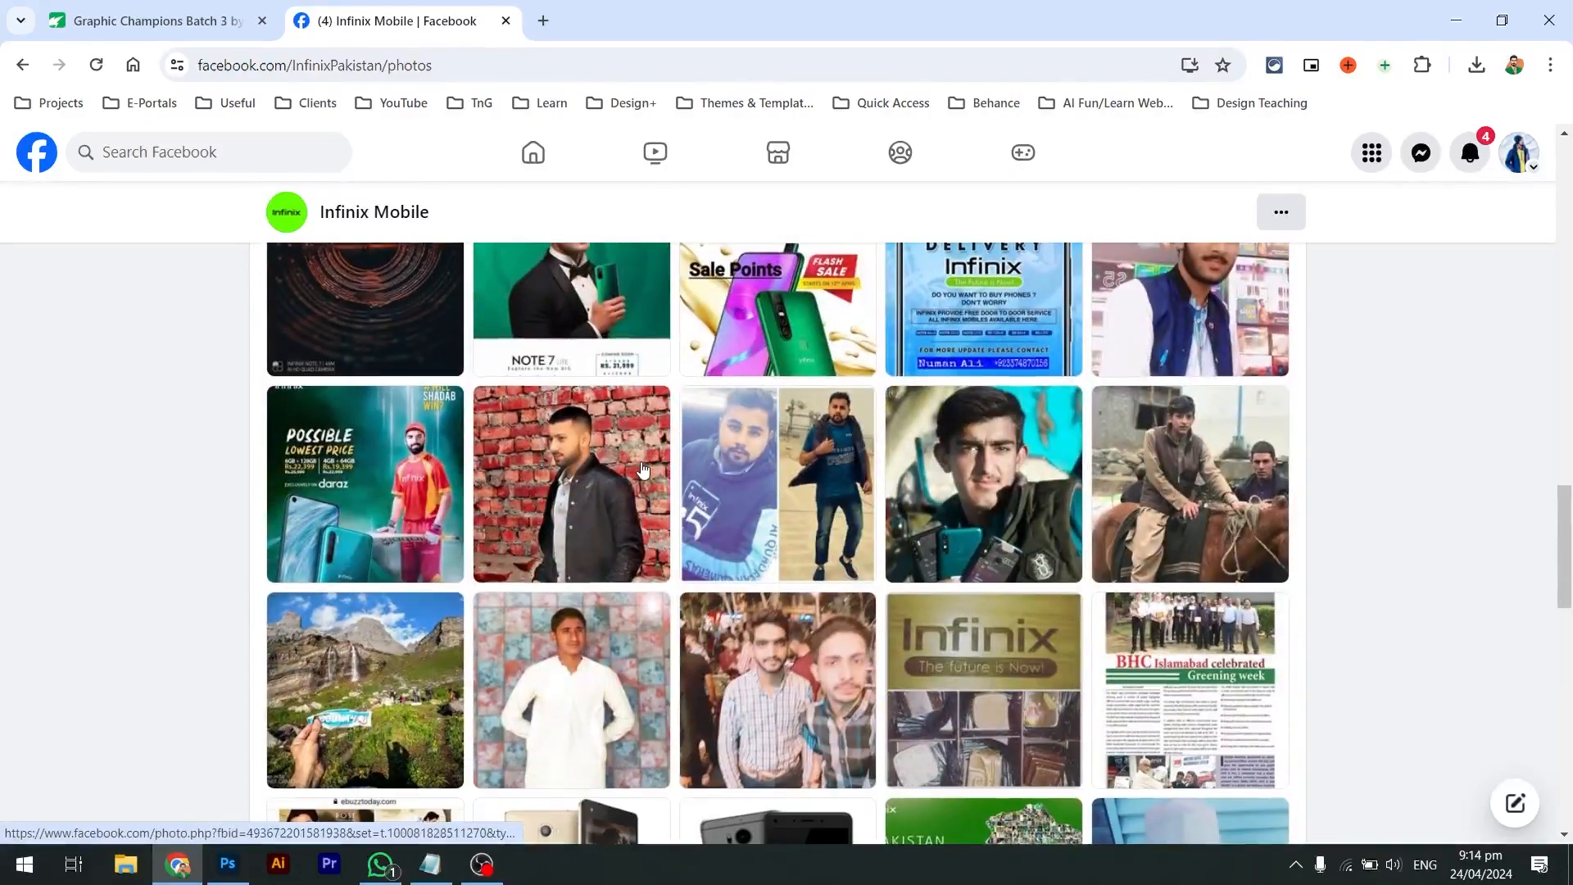
scroll(510, 557, "down", 10)
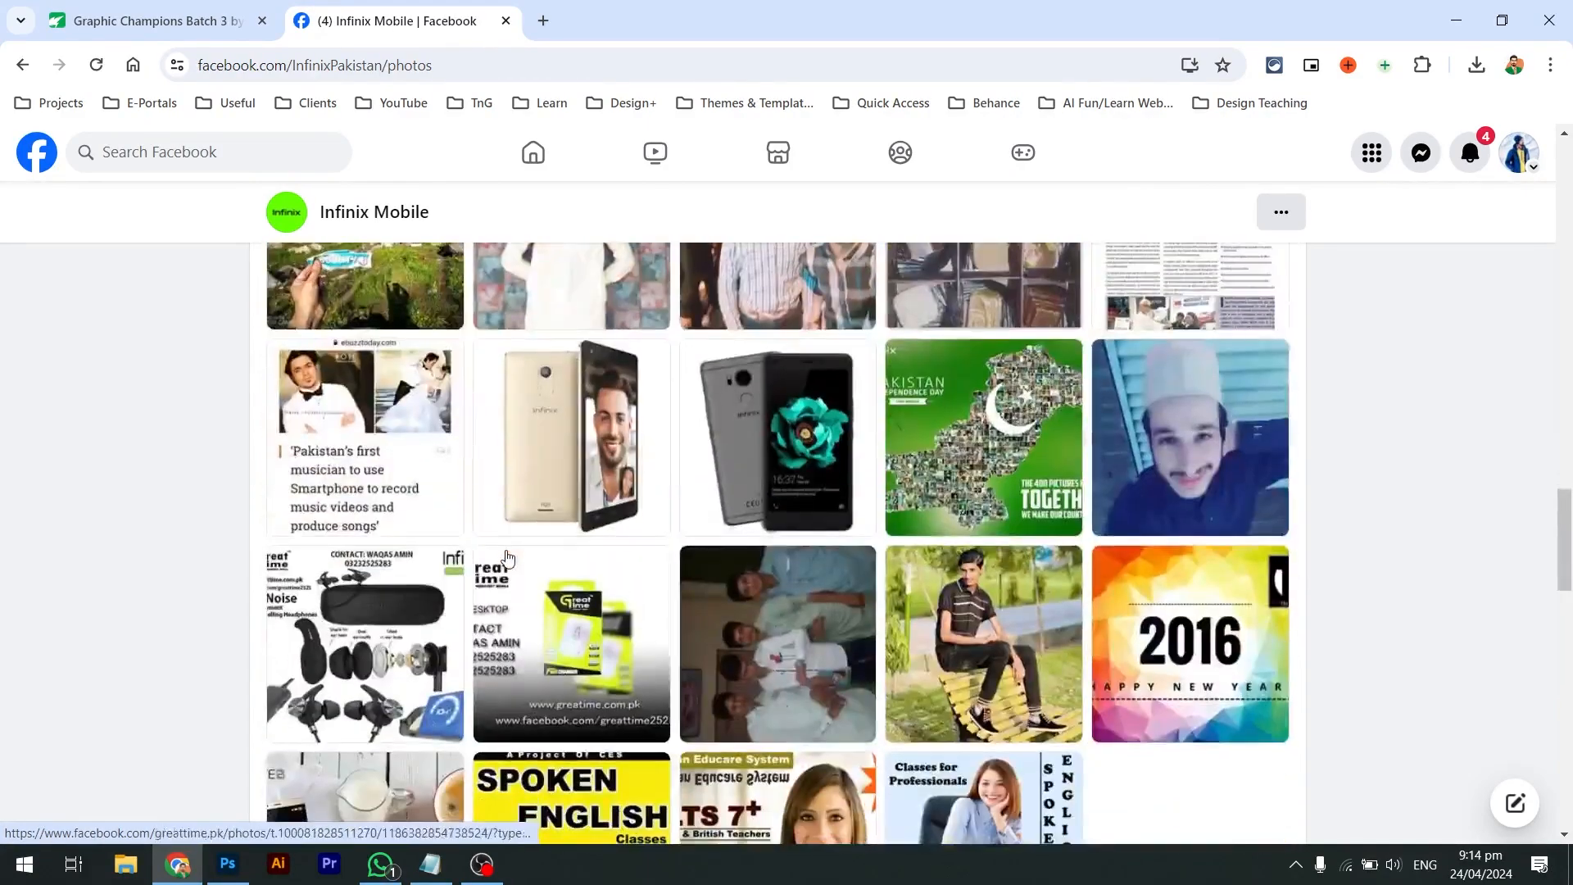
scroll(508, 557, "up", 14)
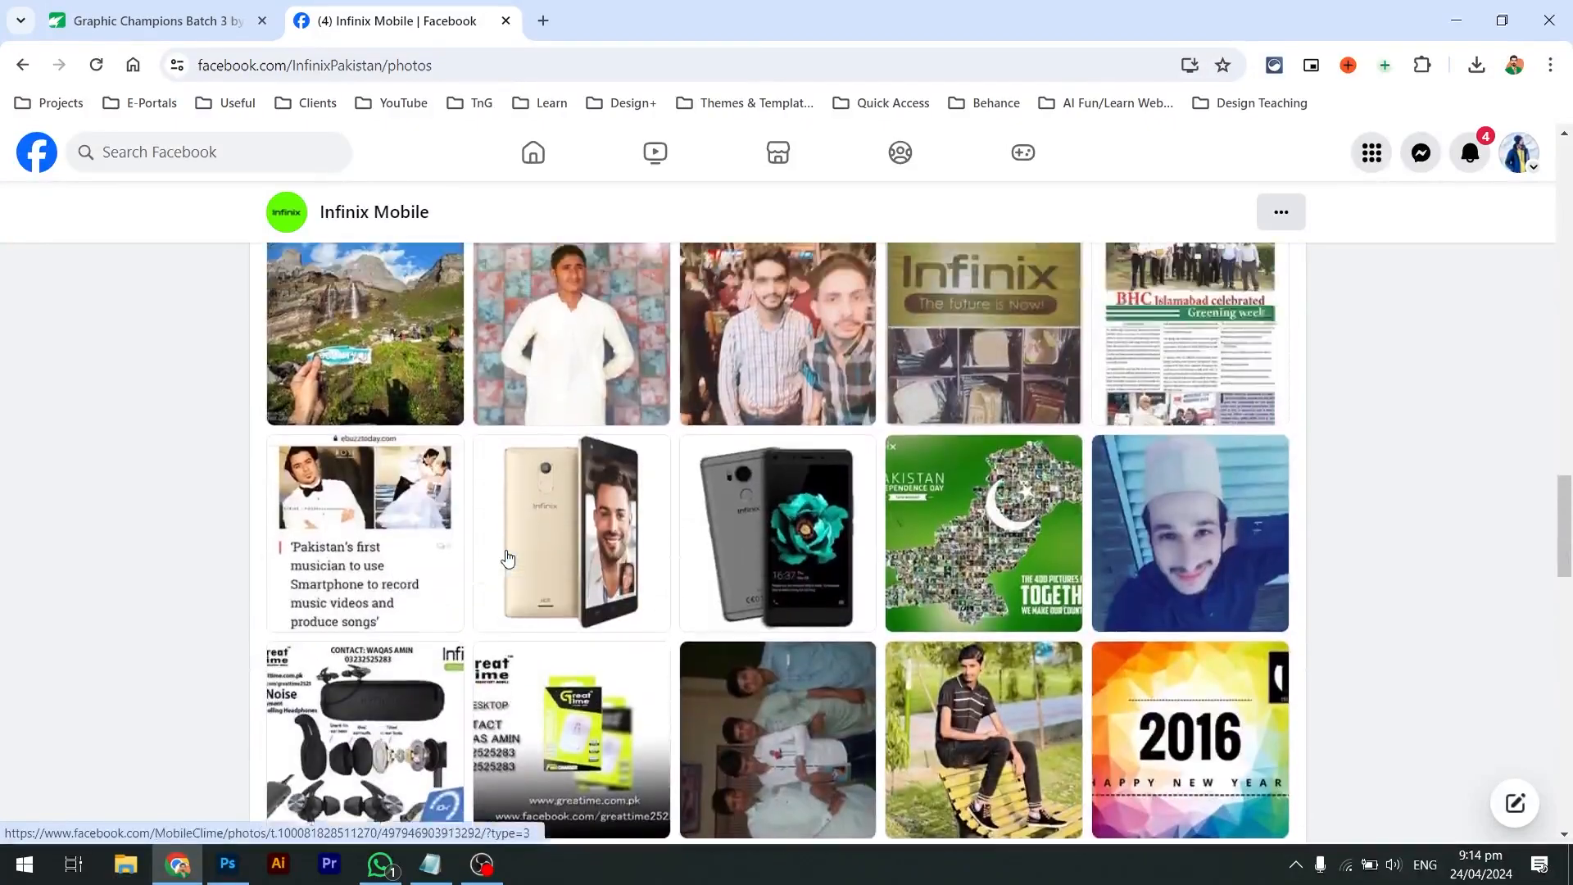
scroll(508, 557, "up", 7)
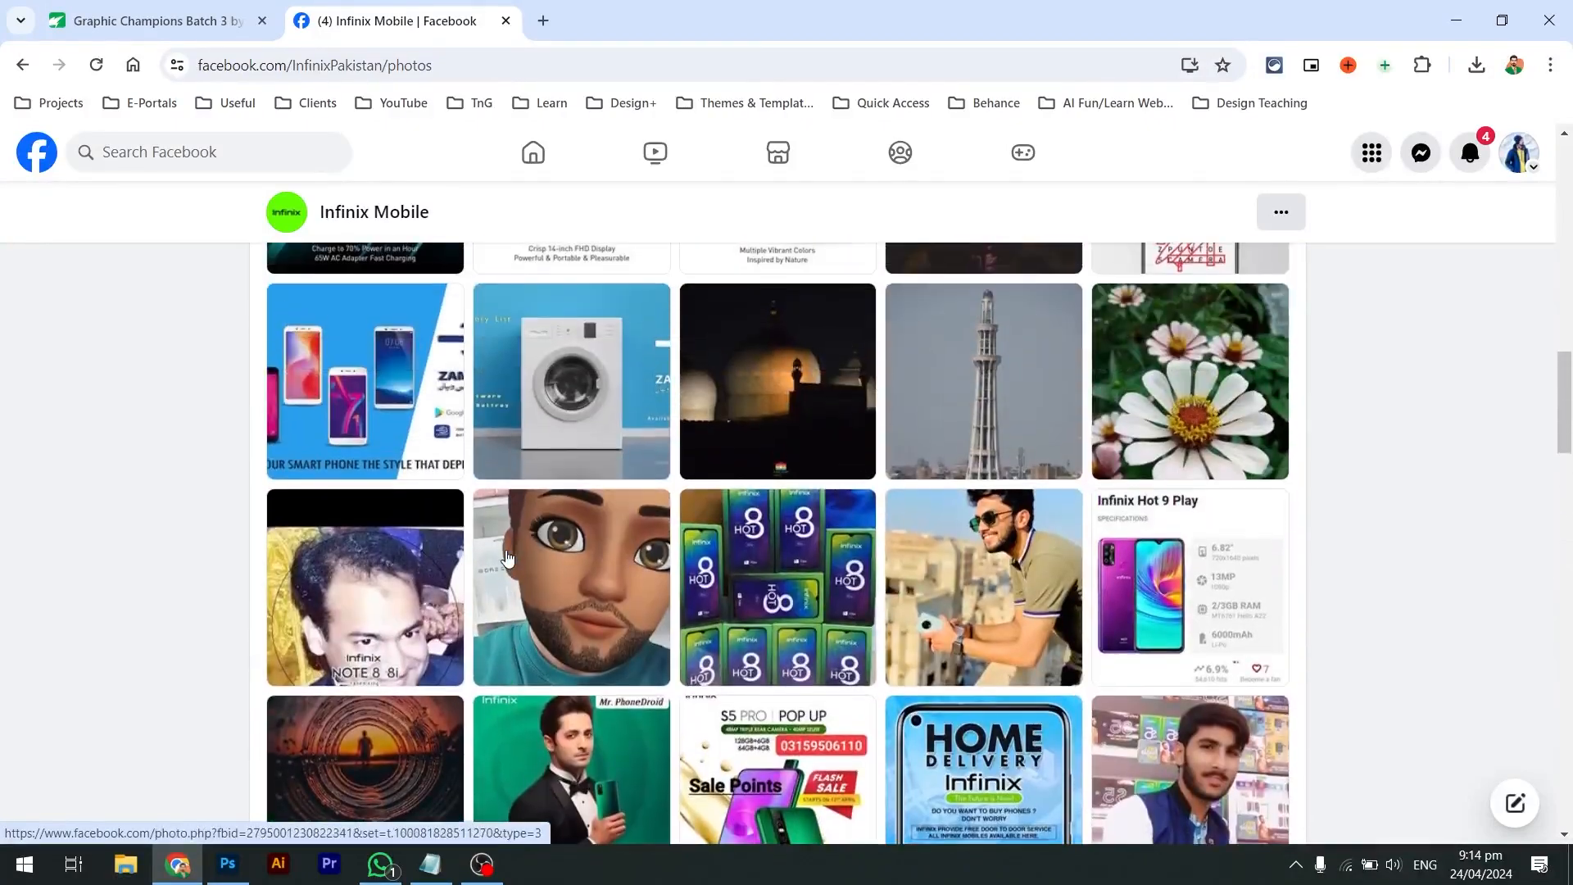
scroll(508, 558, "up", 9)
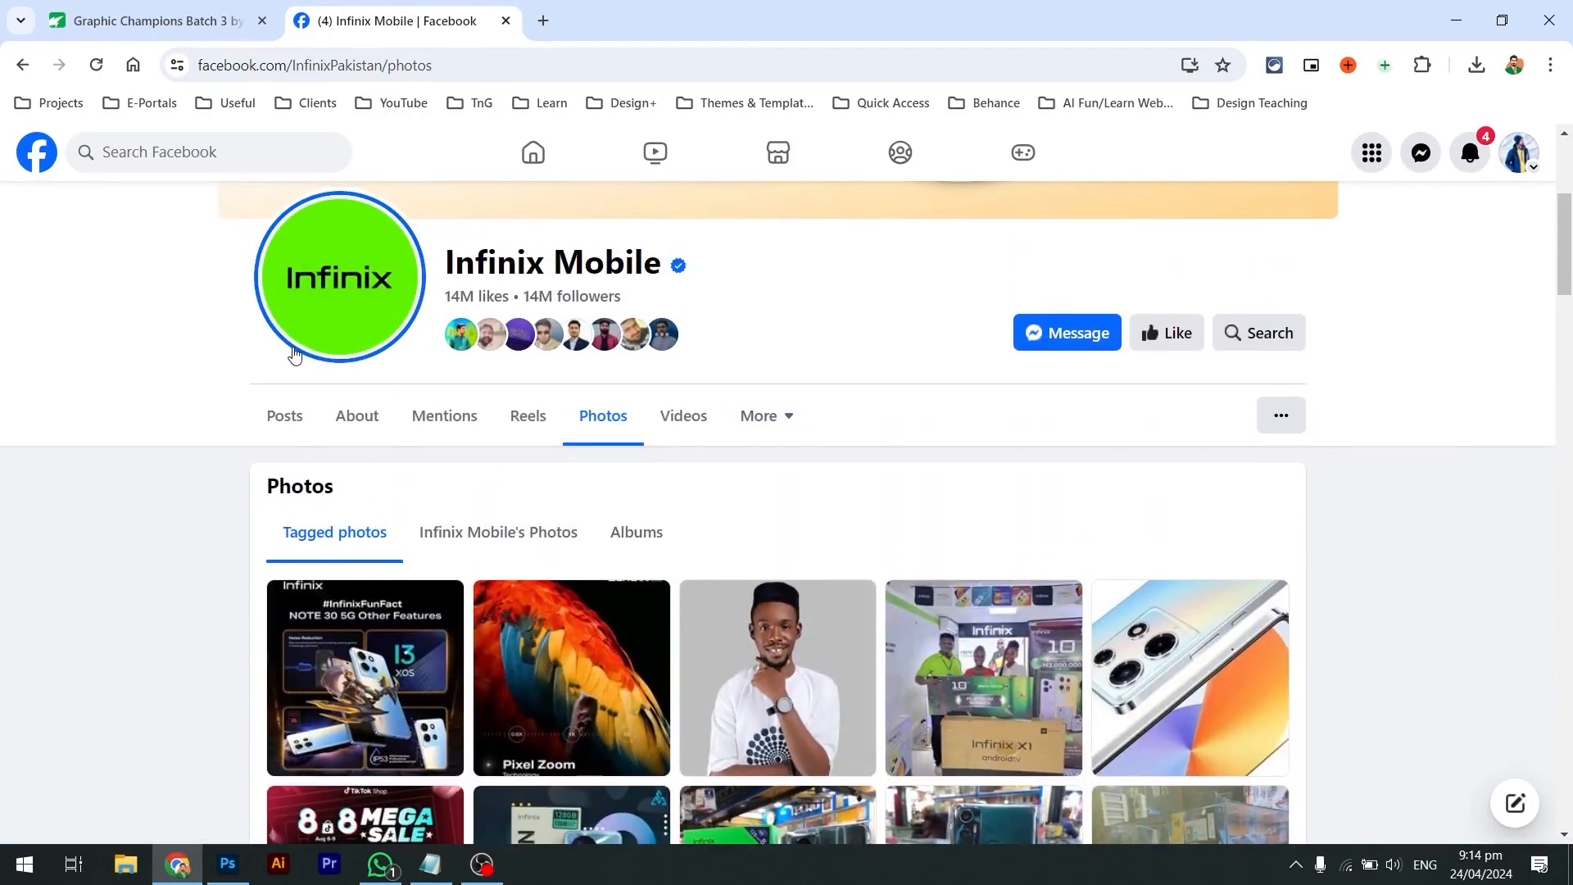
left_click(222, 161)
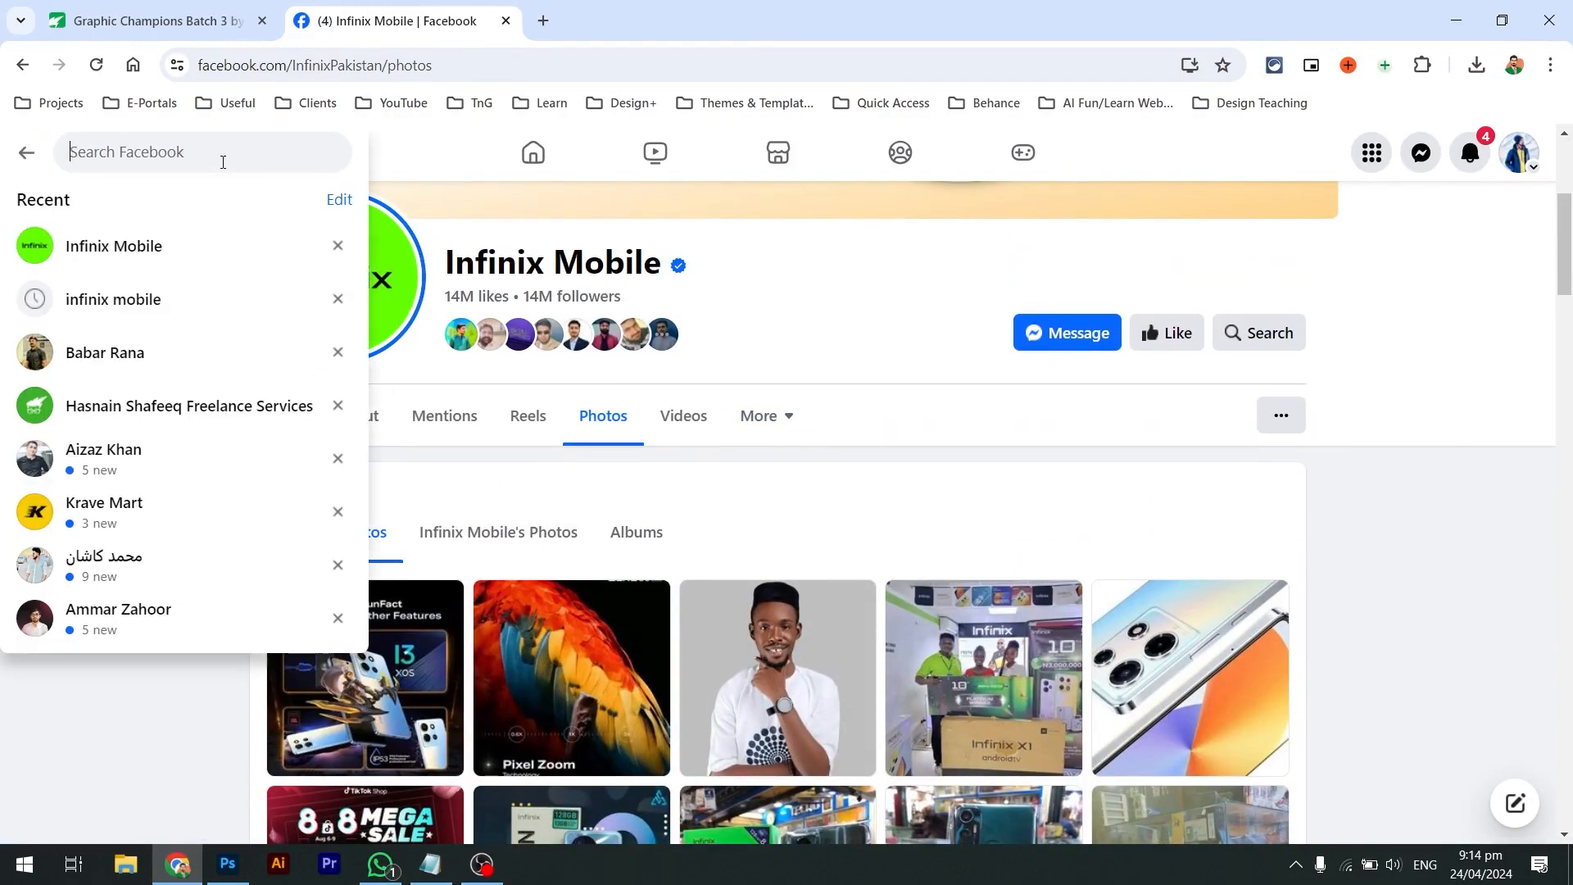
Replace the search text with 'arena' and open the Arena Multimedia page
type("webpla")
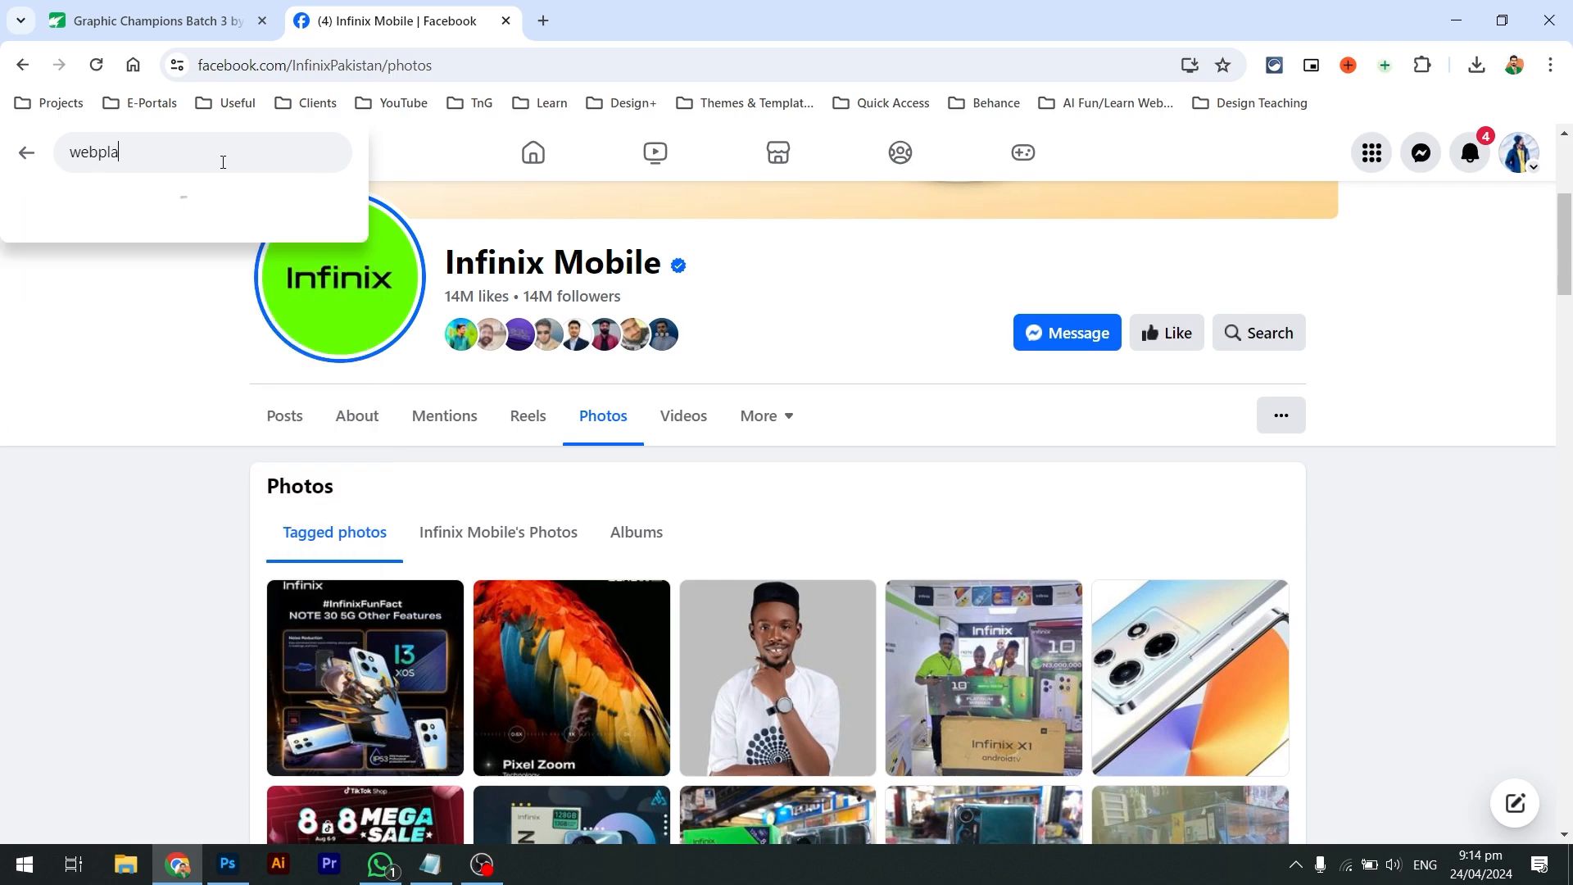
type("nn")
key("ctrl+a")
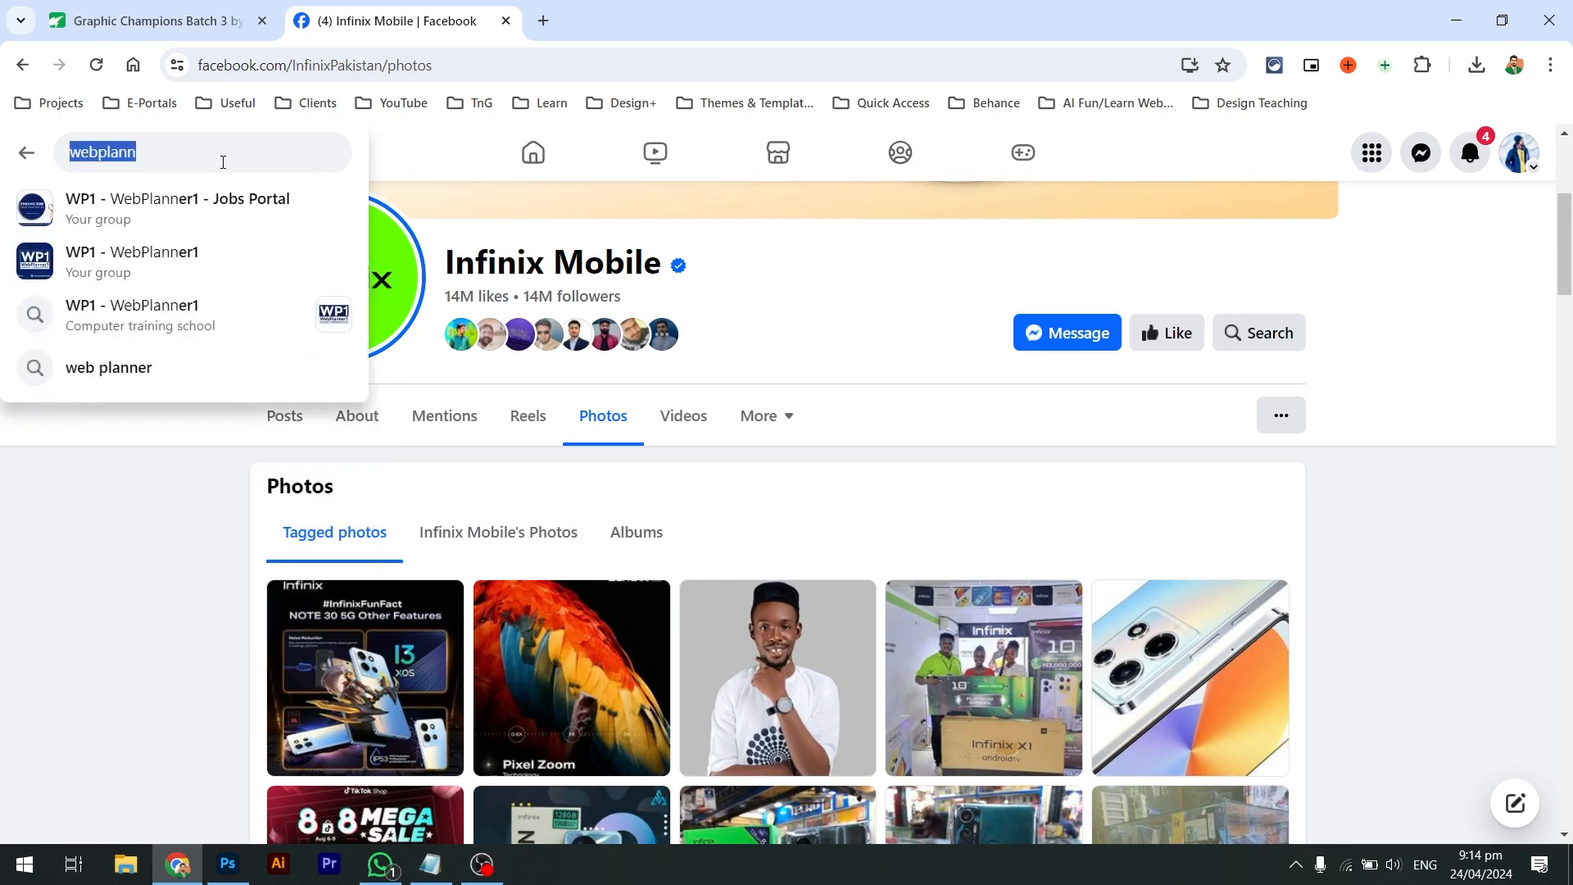
type("arena")
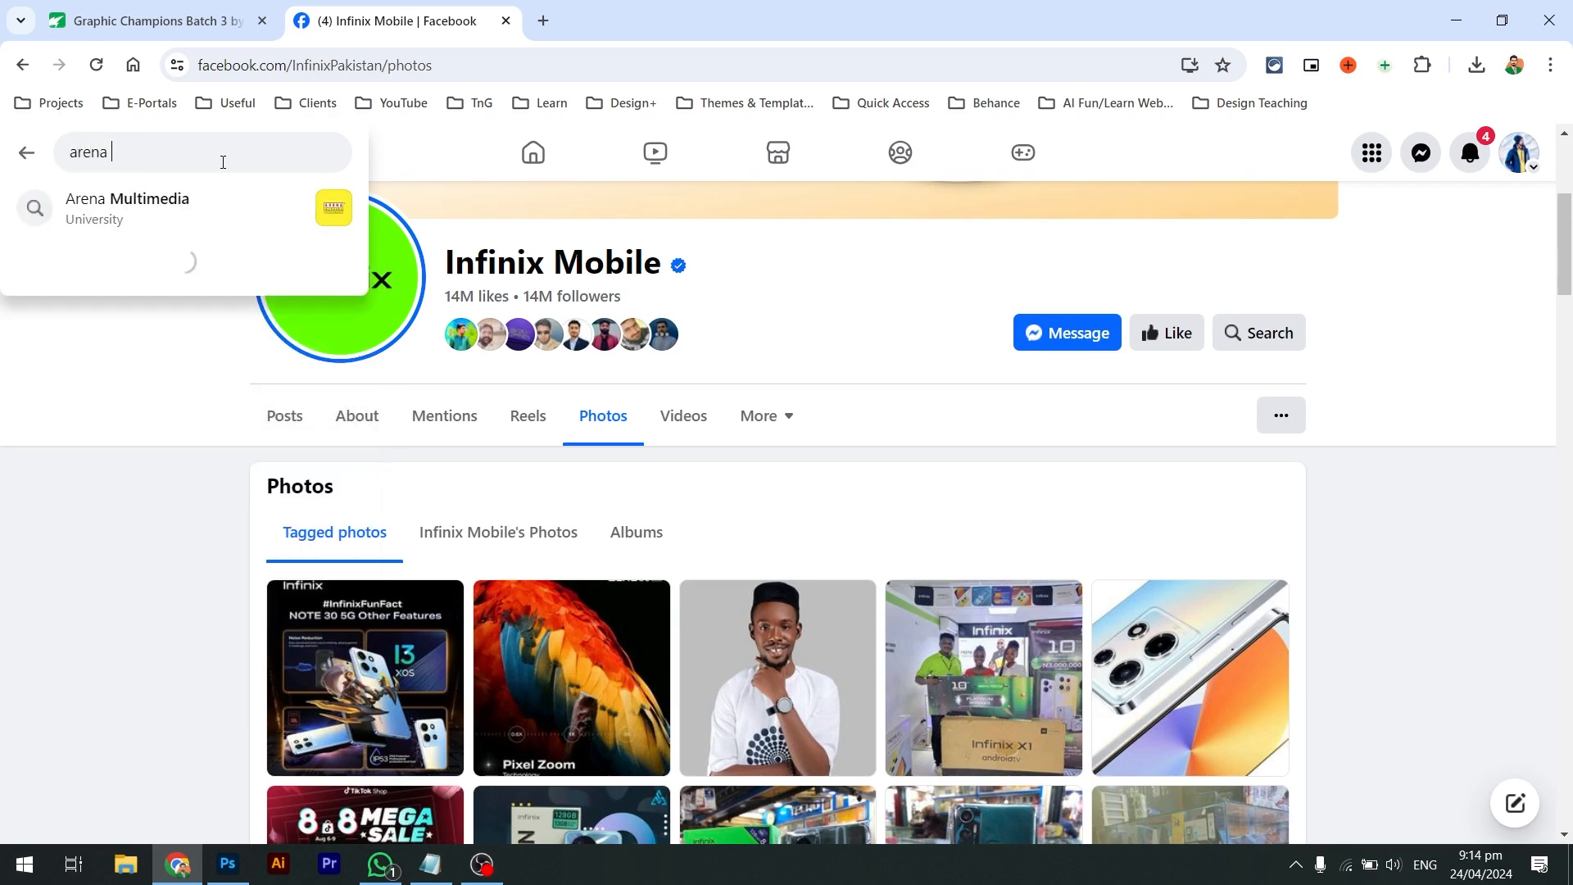
left_click(203, 217)
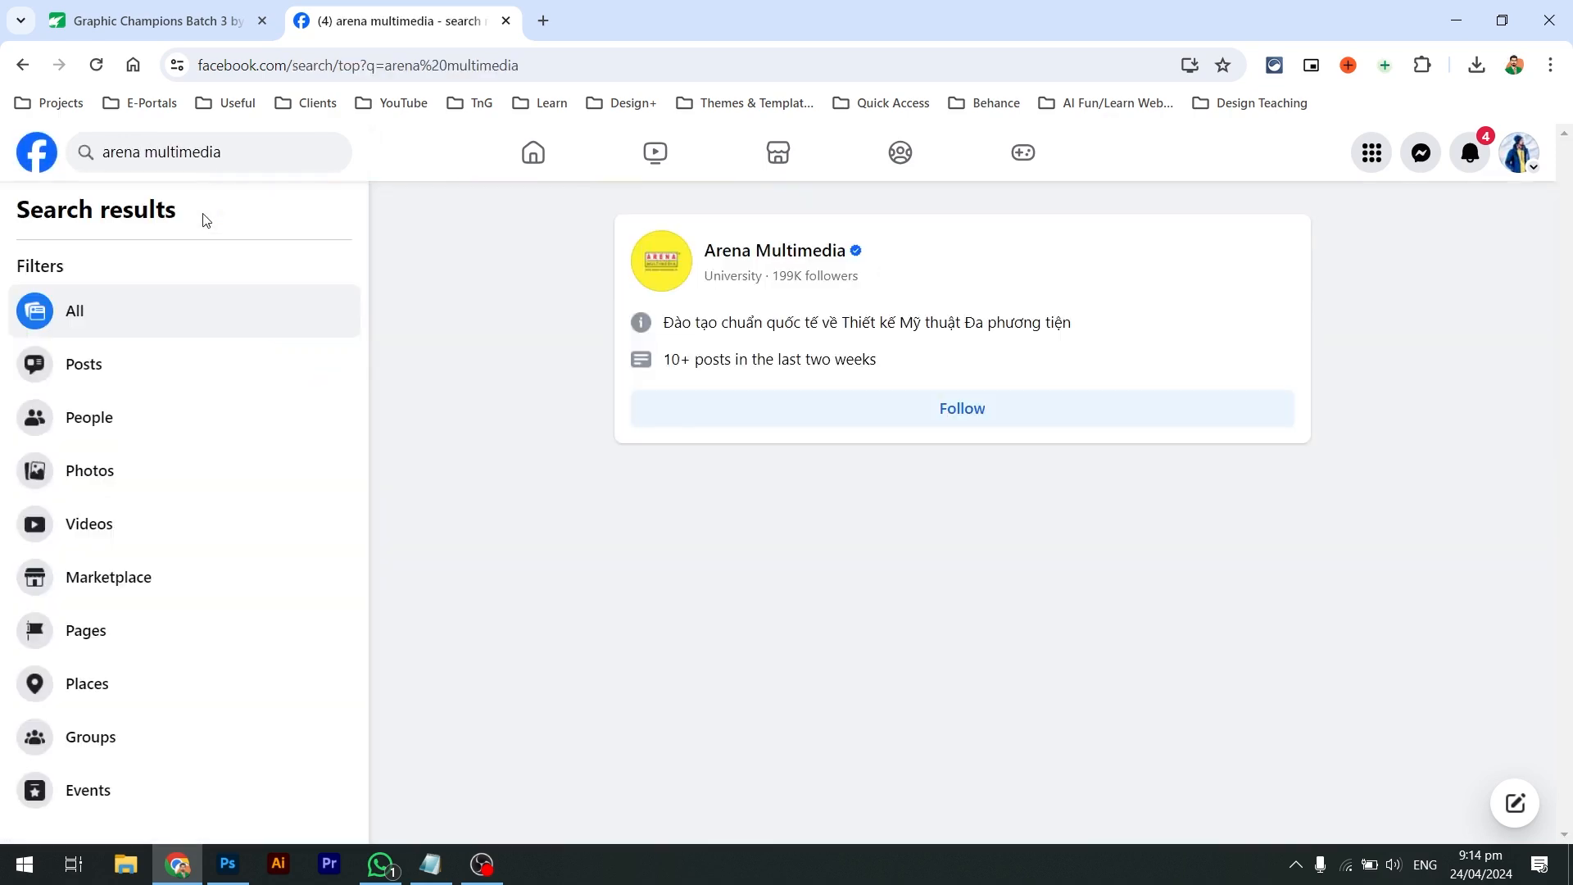
left_click(739, 250)
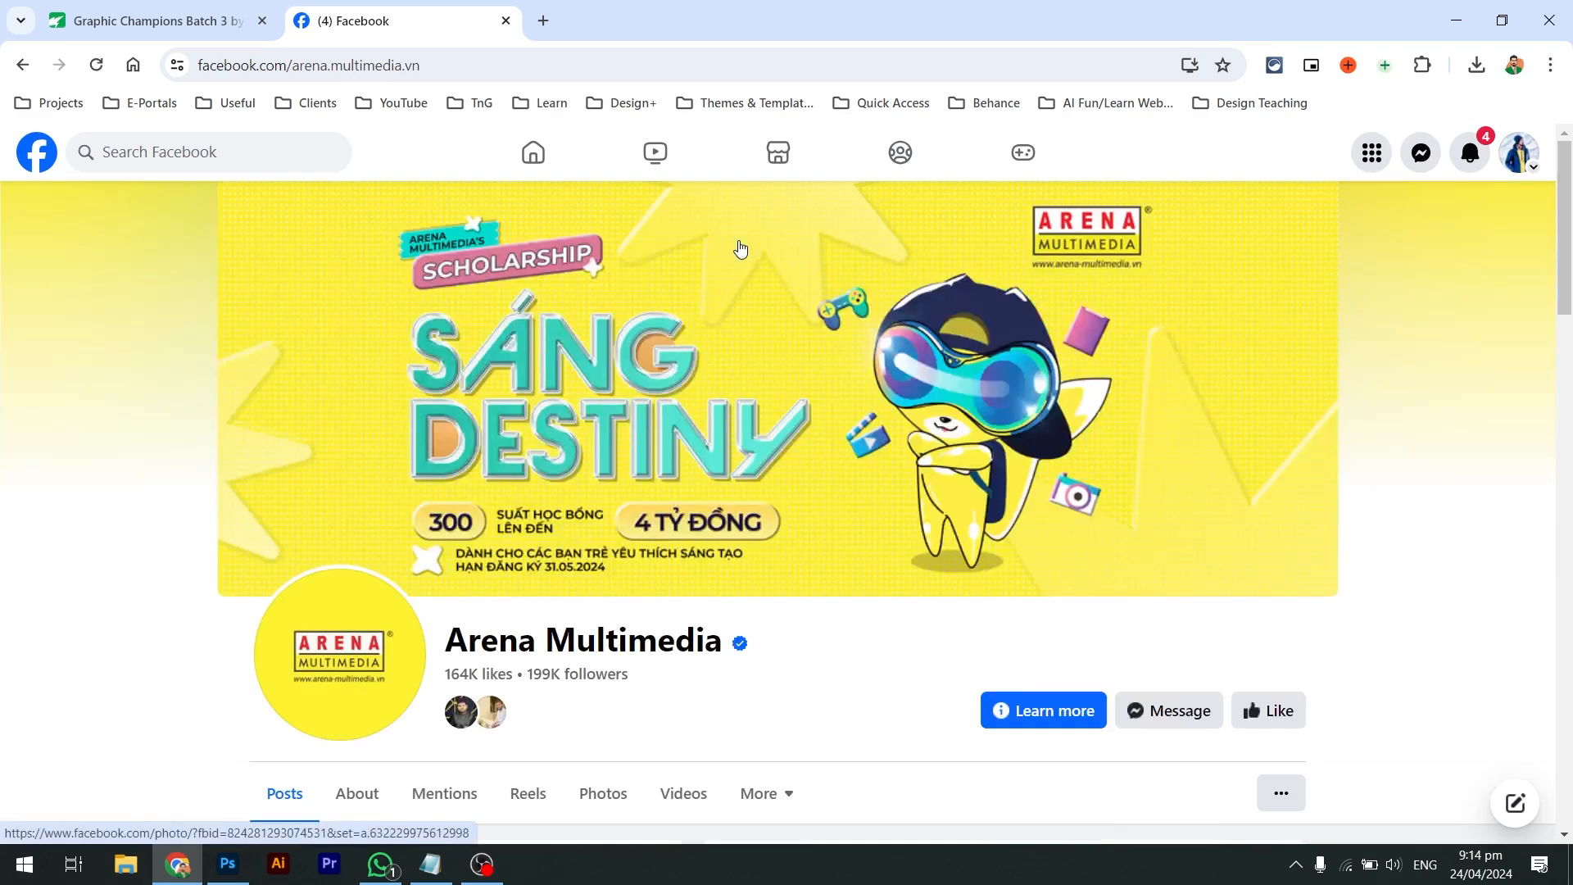
Show Arena Multimedia's Photos and open the 'We are hiring a Graphic Designer' photo
left_click(604, 793)
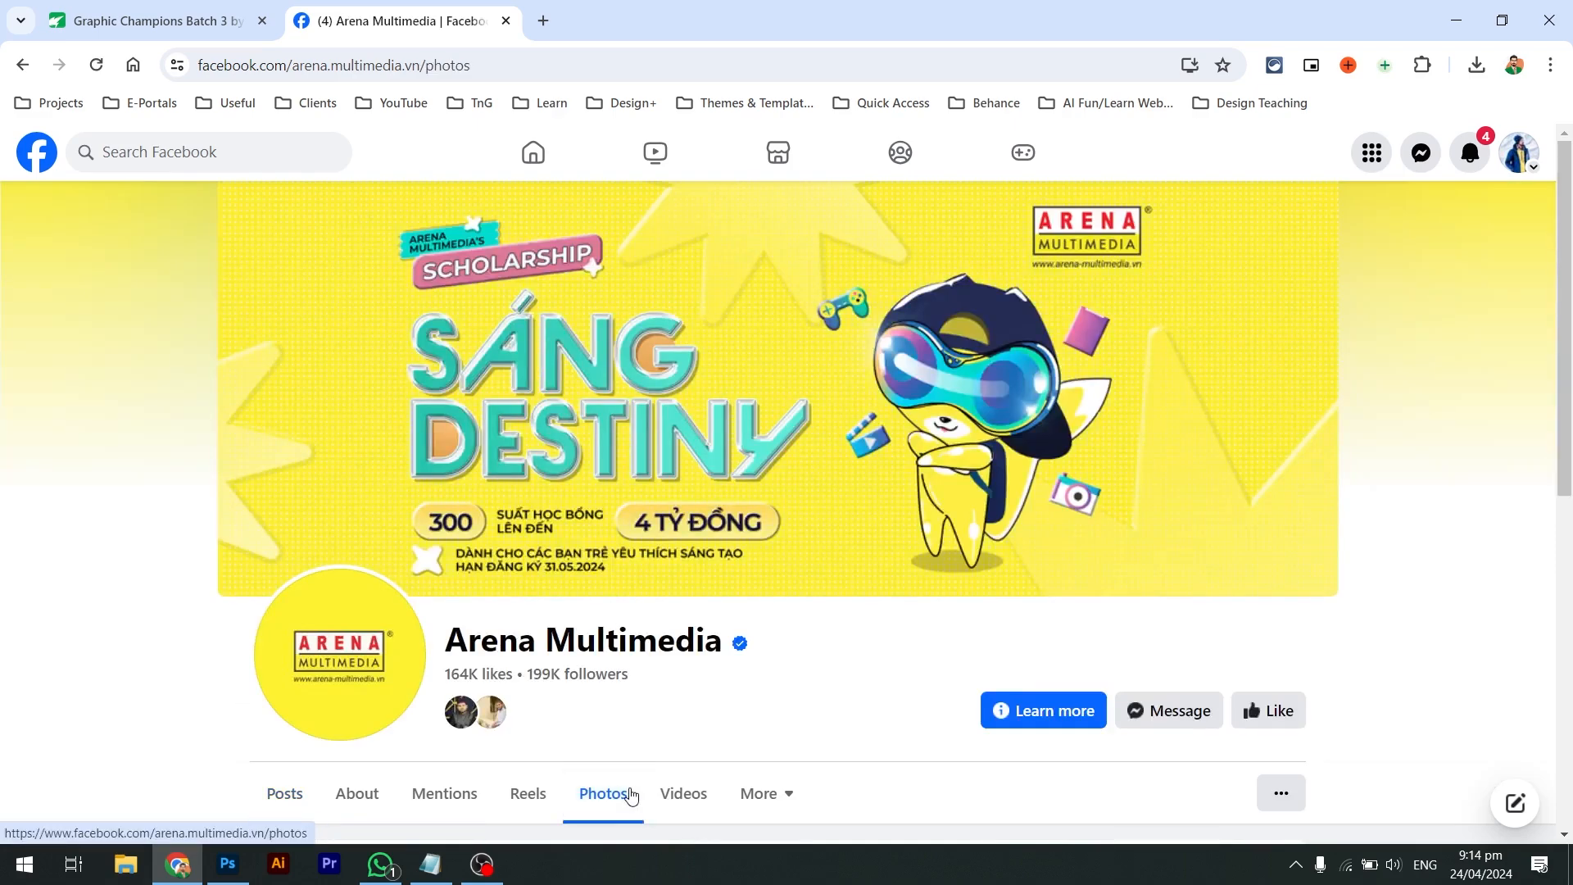
scroll(761, 585, "down", 8)
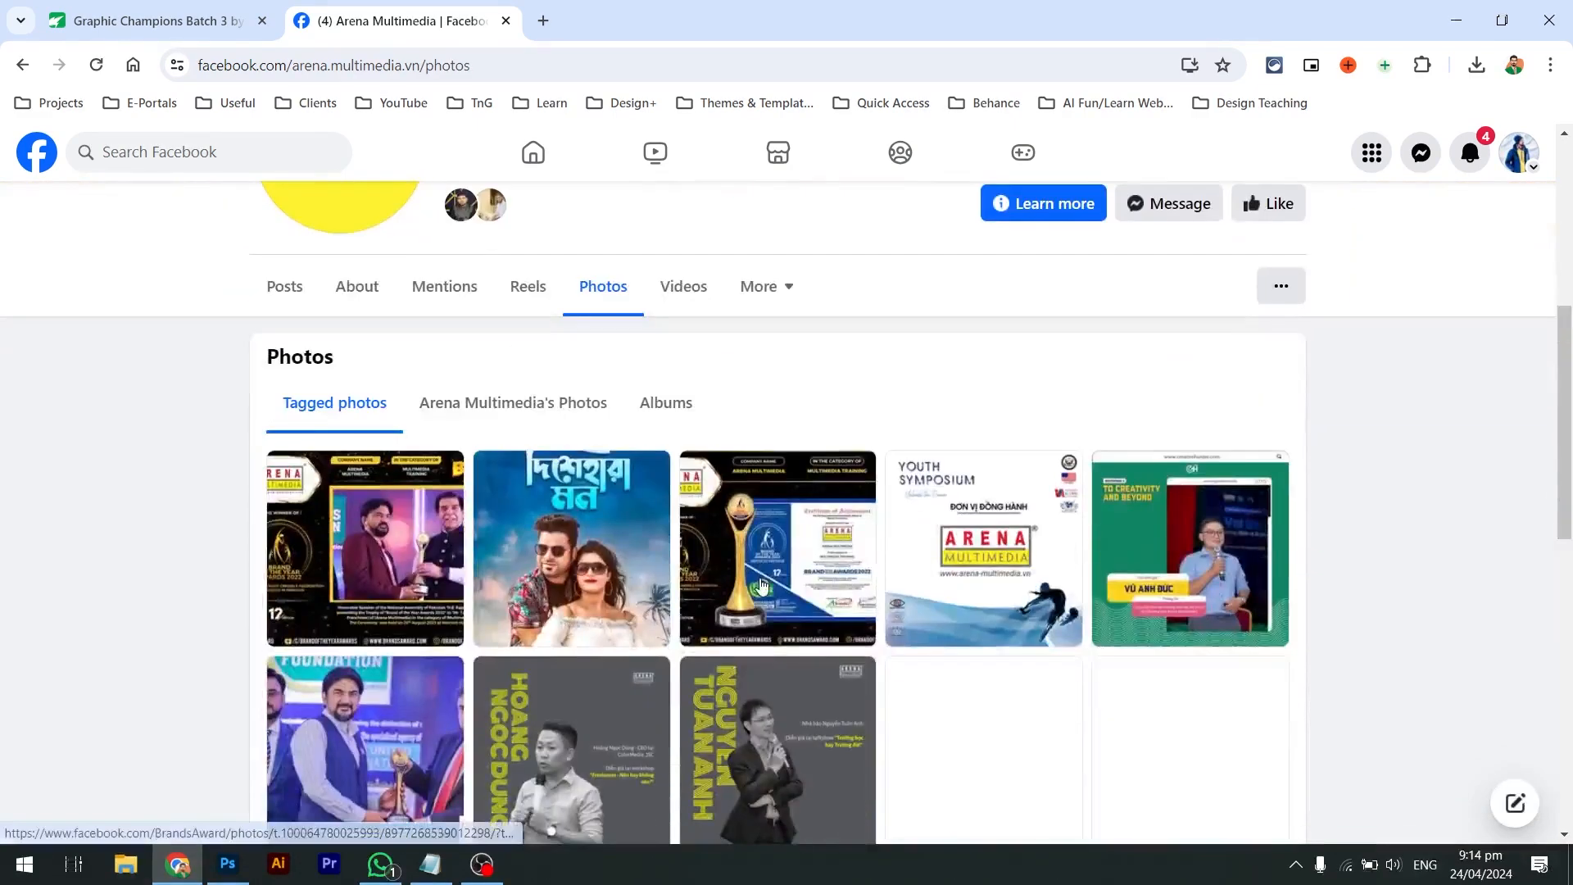
scroll(761, 584, "down", 5)
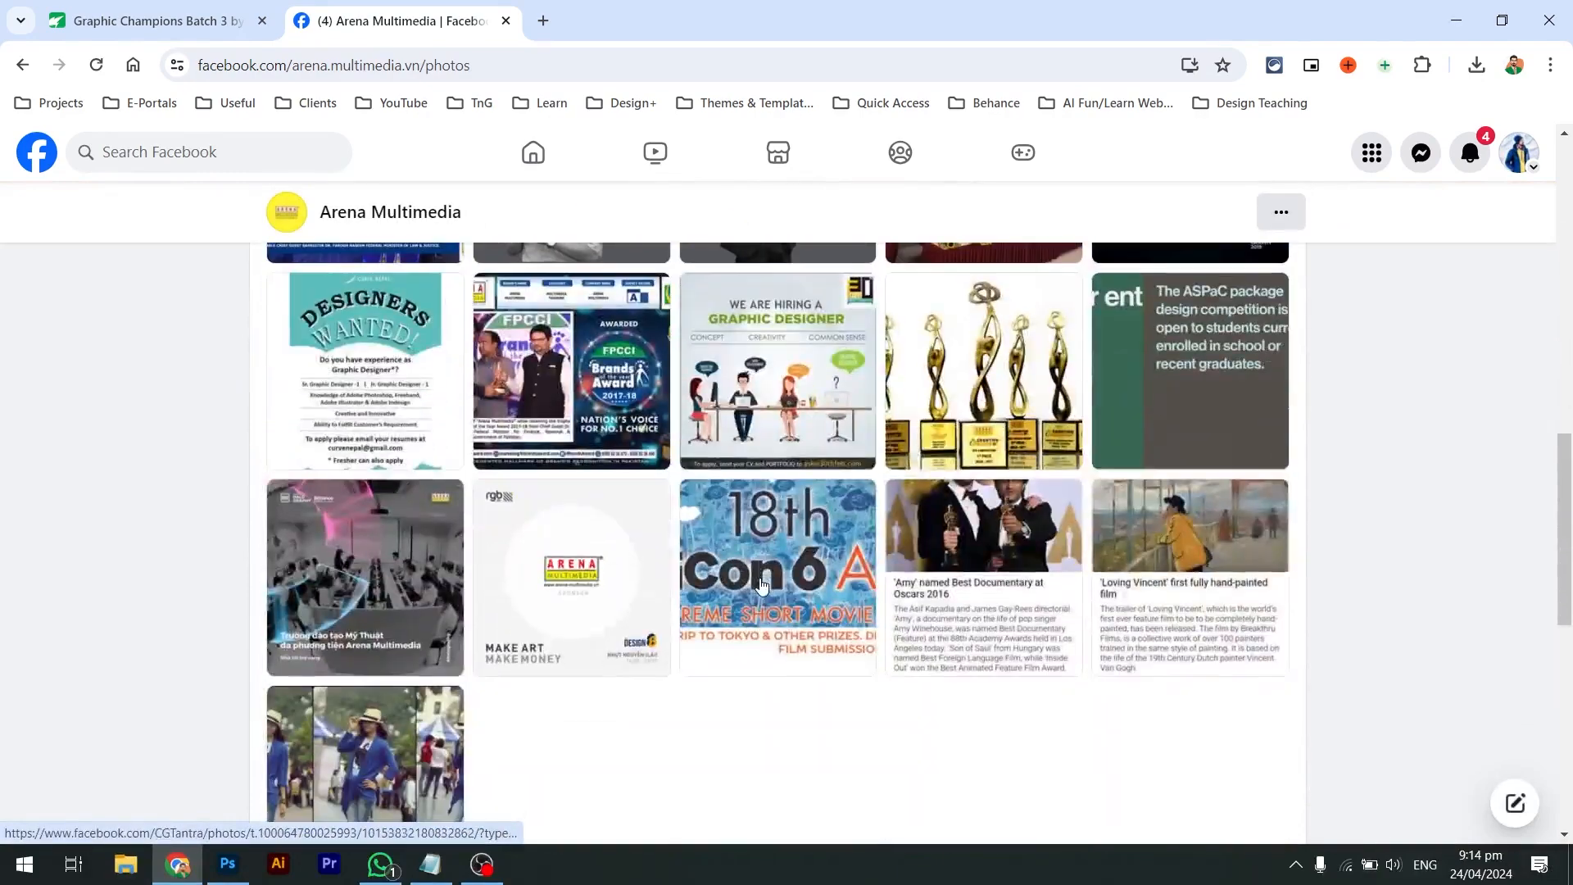
scroll(758, 583, "down", 2)
scroll(759, 582, "up", 2)
left_click(741, 375)
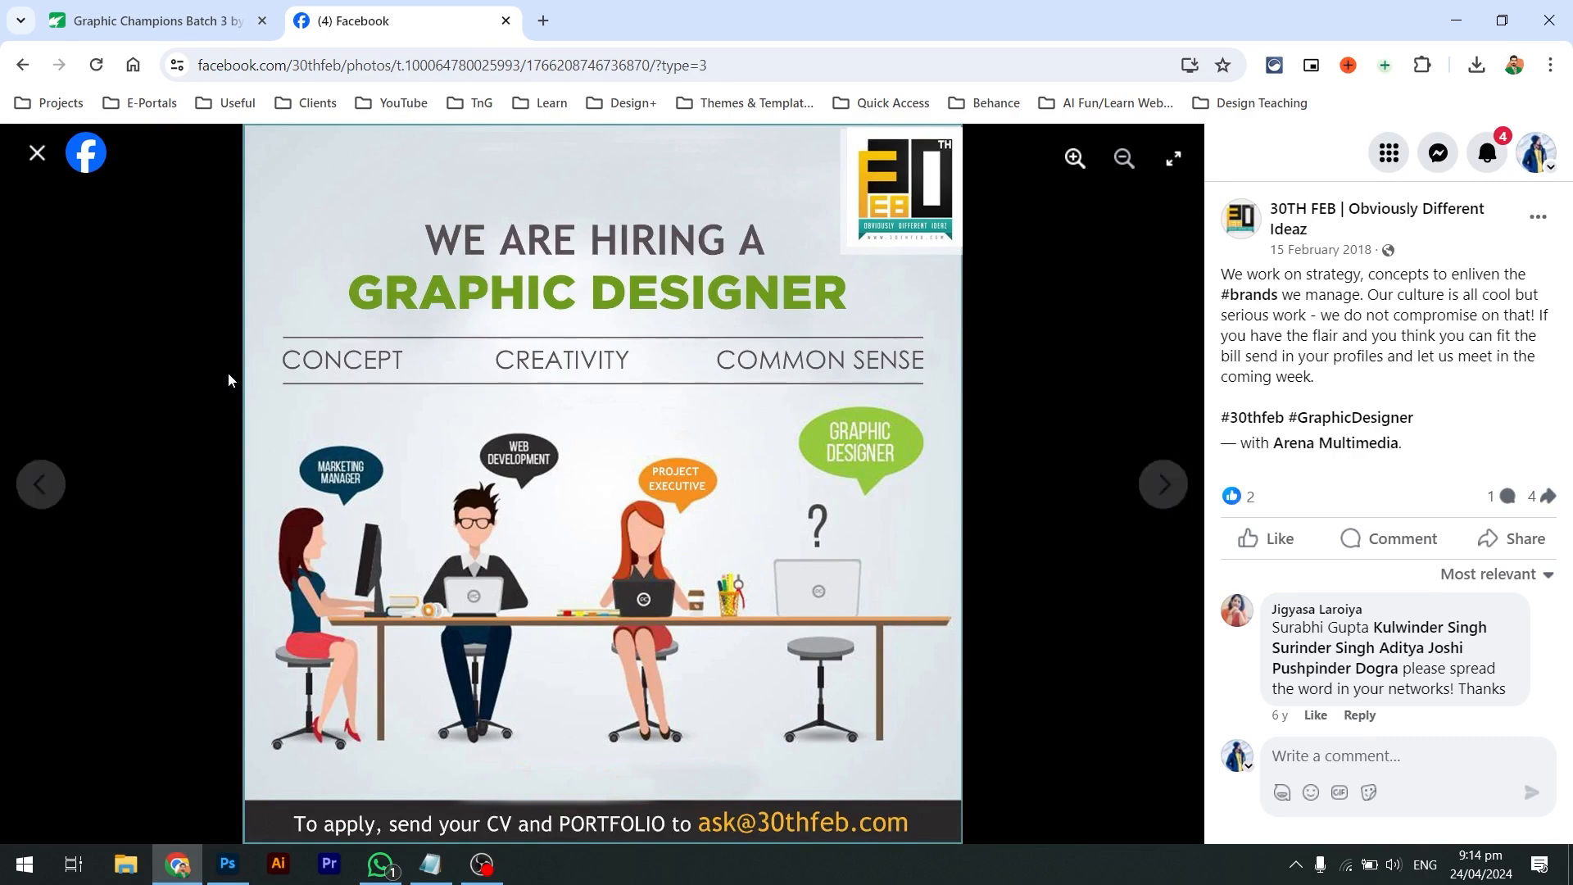
left_click(24, 163)
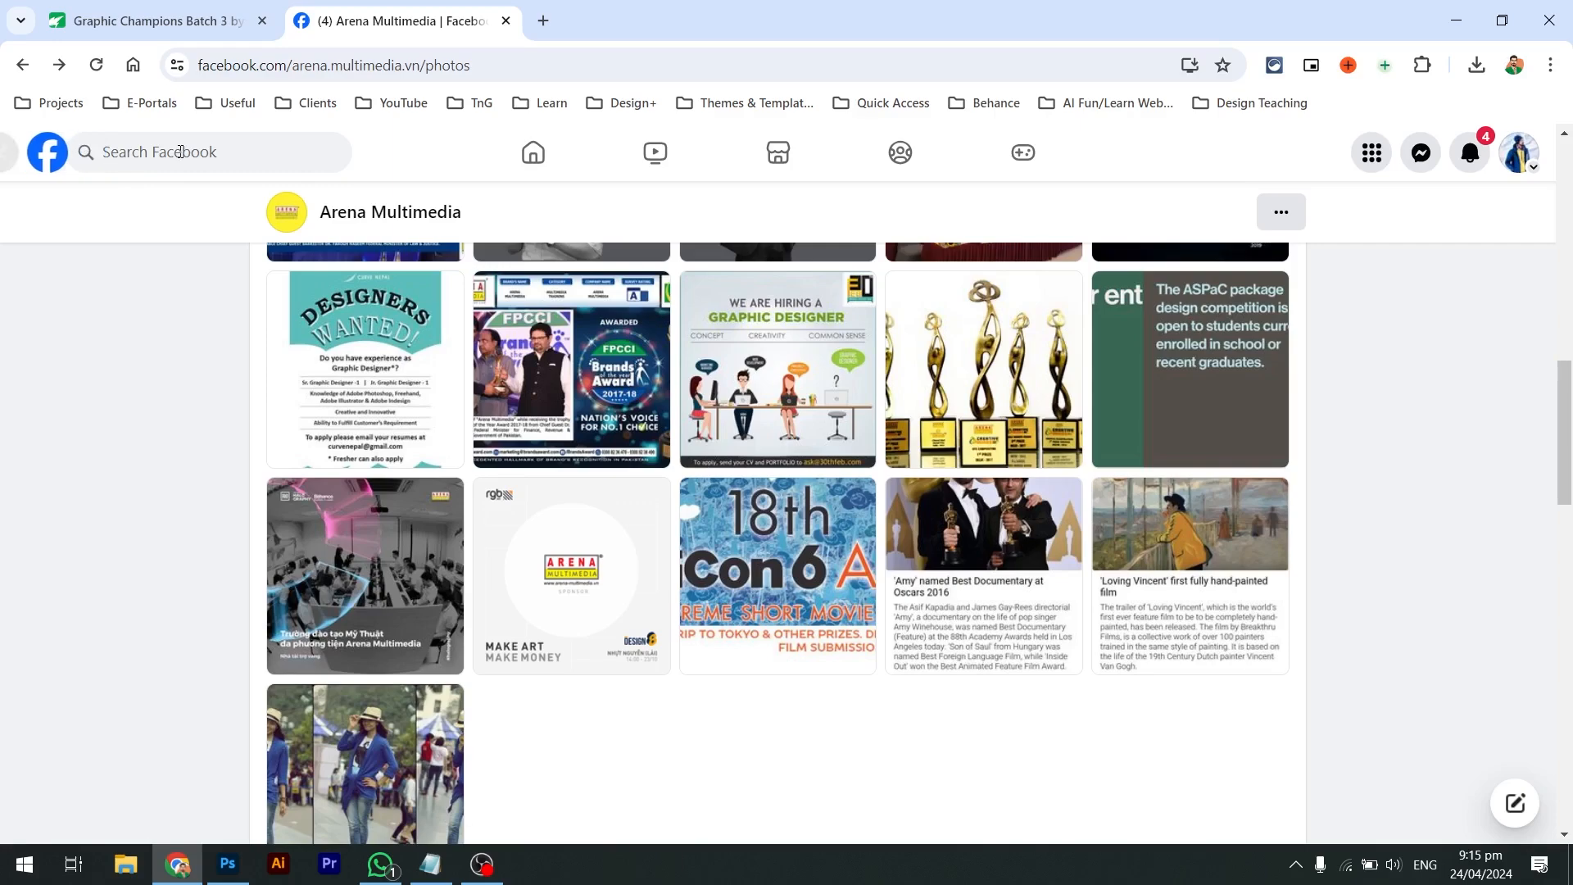
left_click(236, 156)
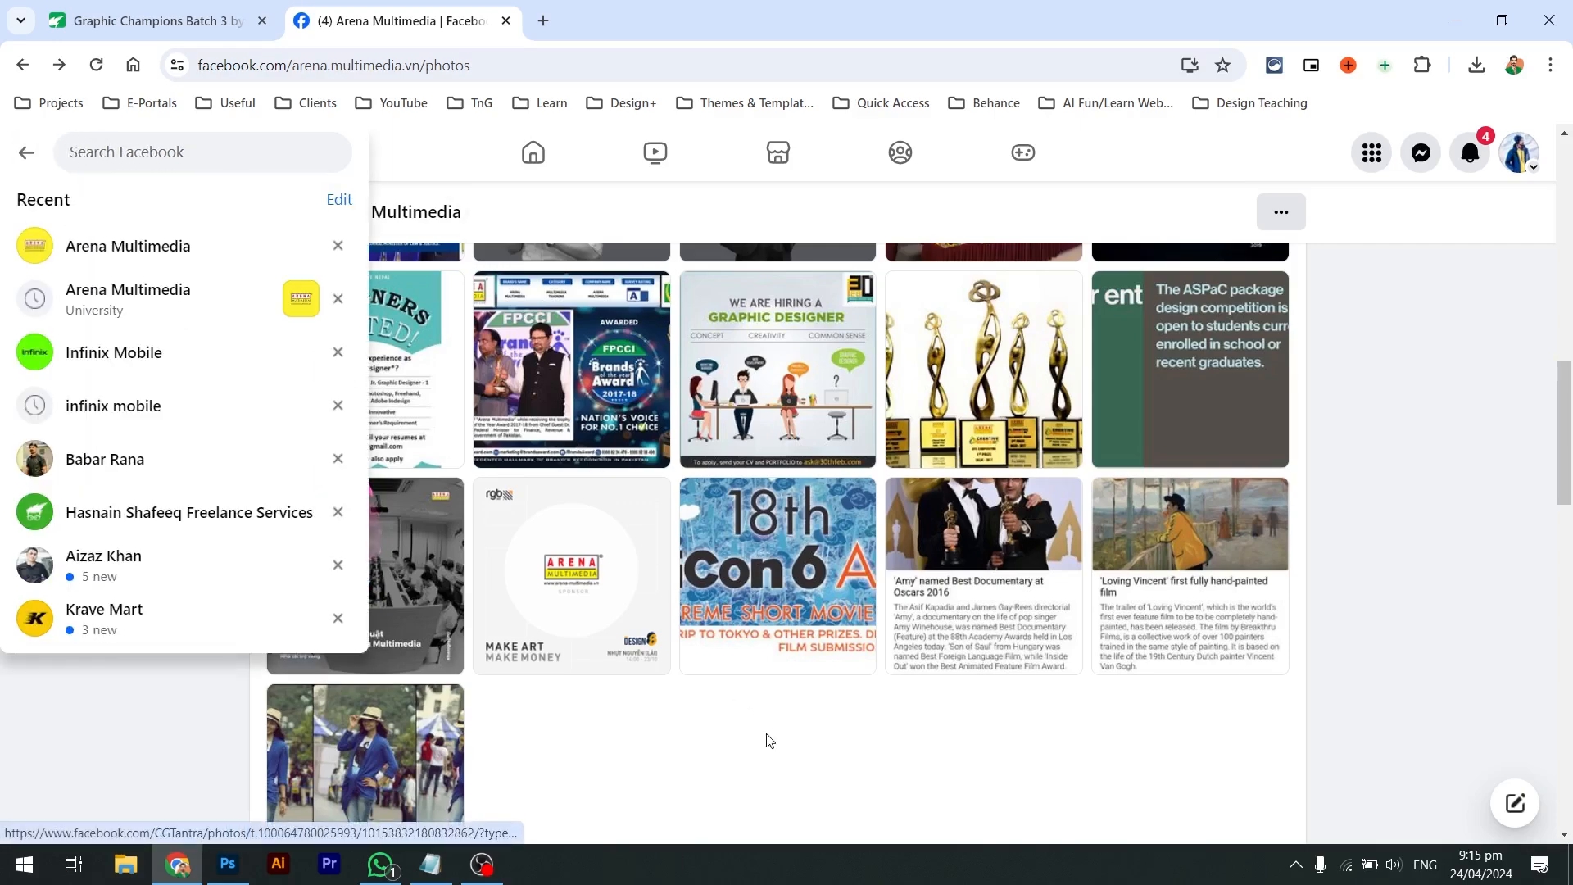
scroll(767, 737, "up", 15)
scroll(769, 740, "down", 1)
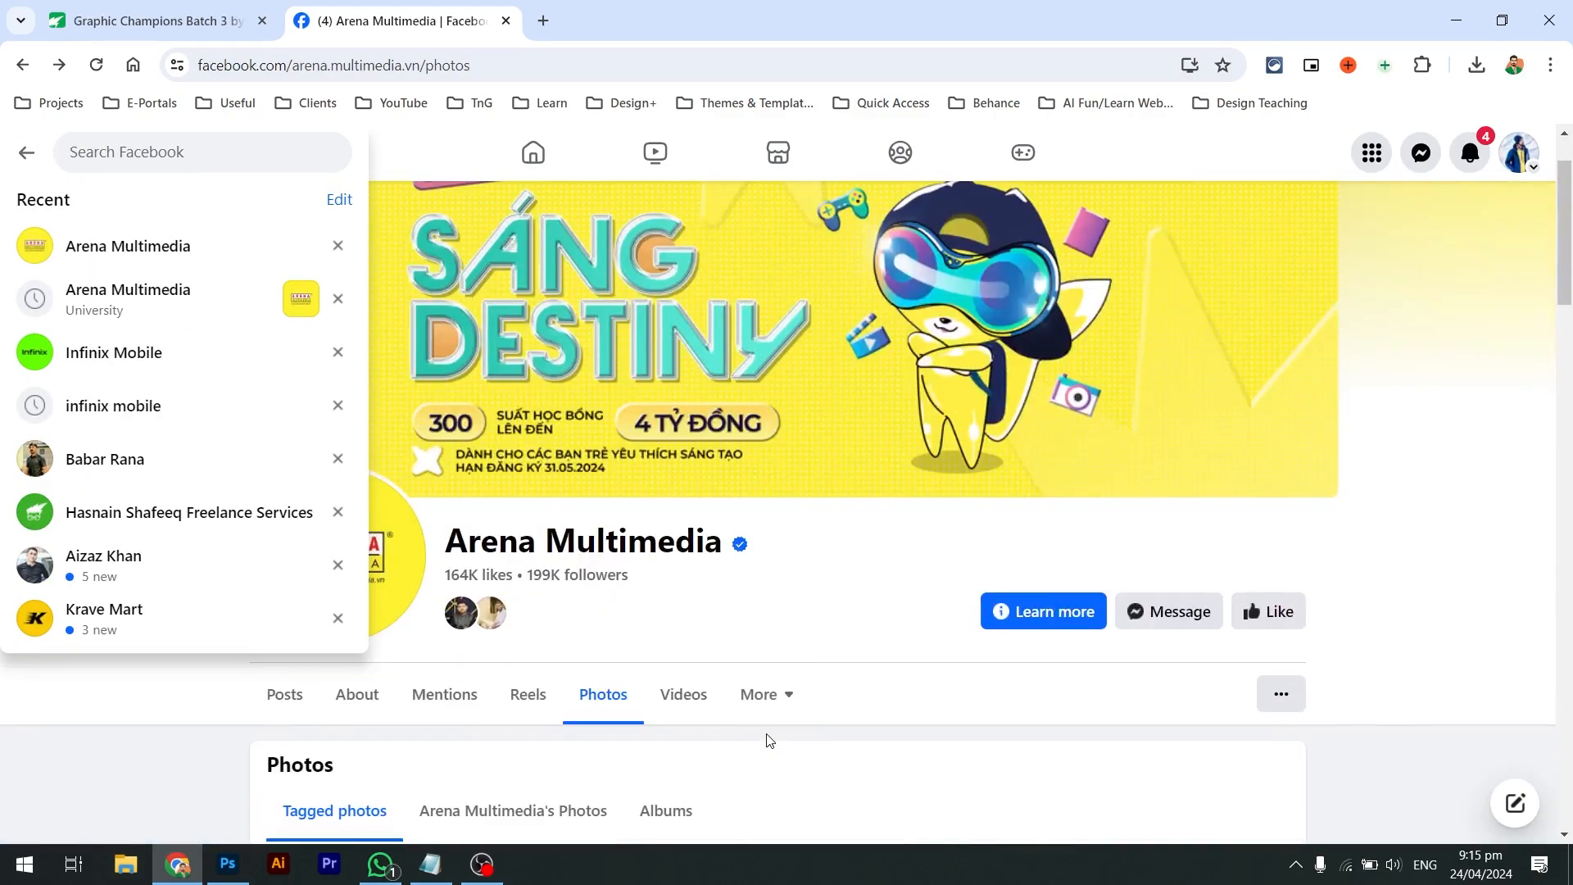
scroll(638, 632, "down", 5)
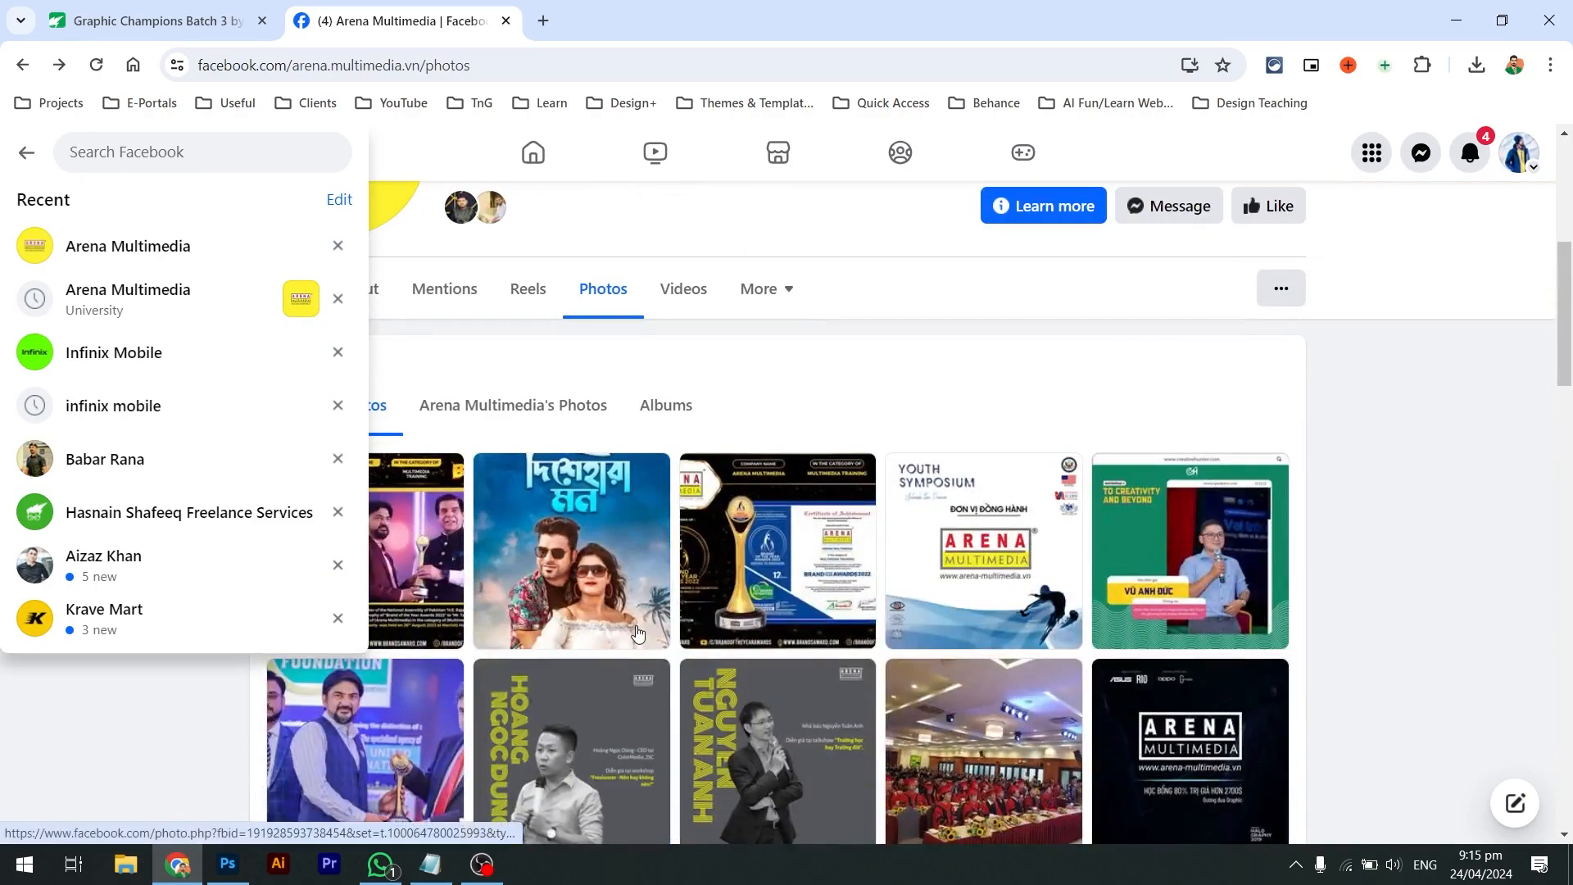
left_click(1053, 532)
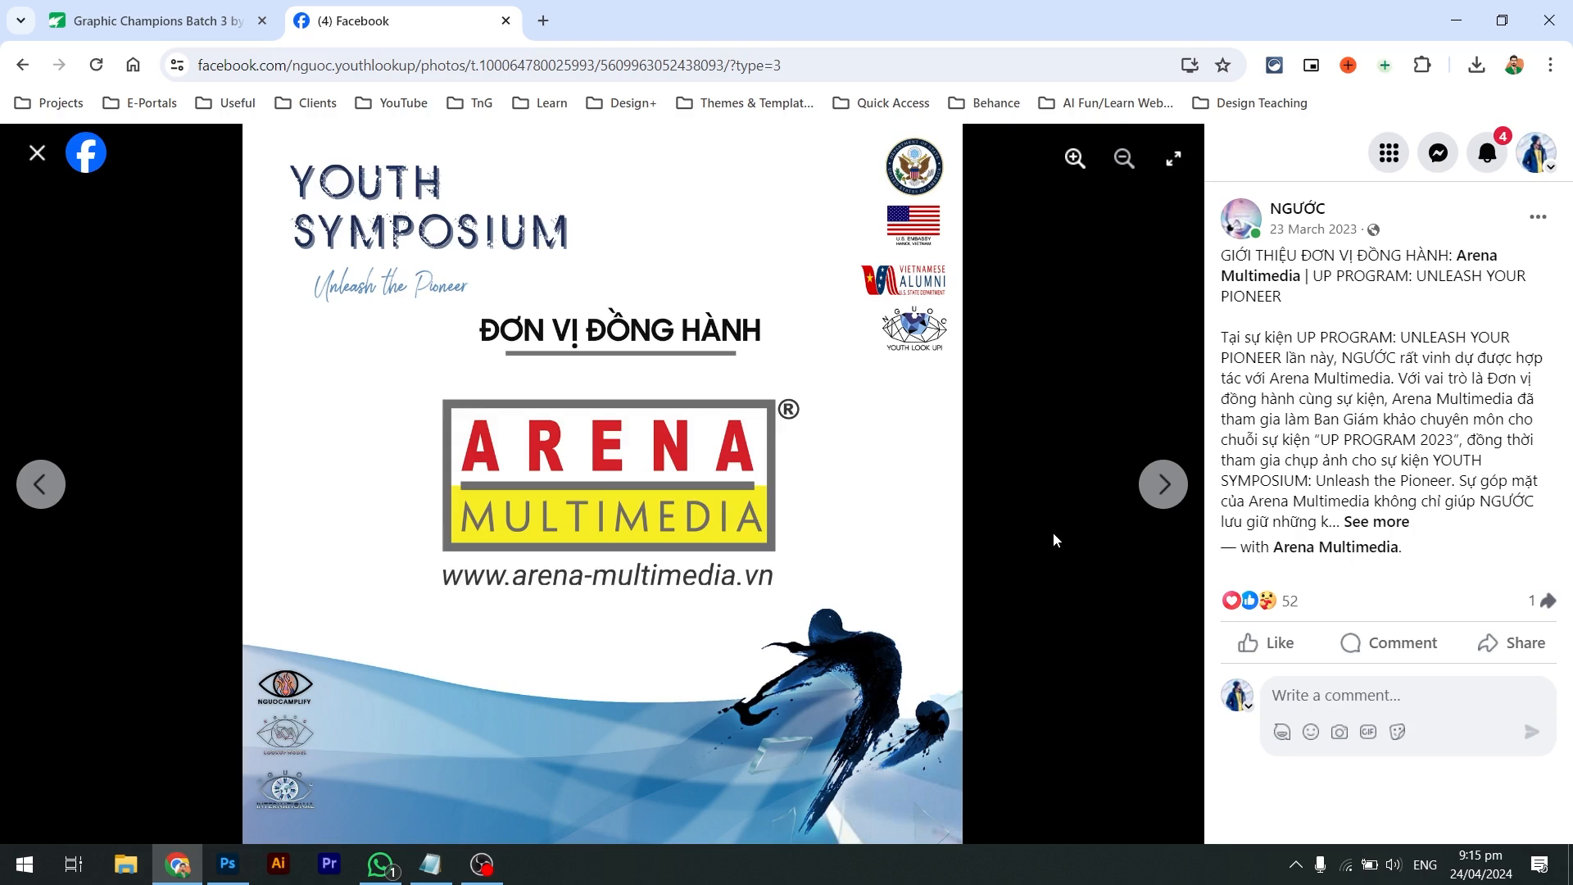
key("Right")
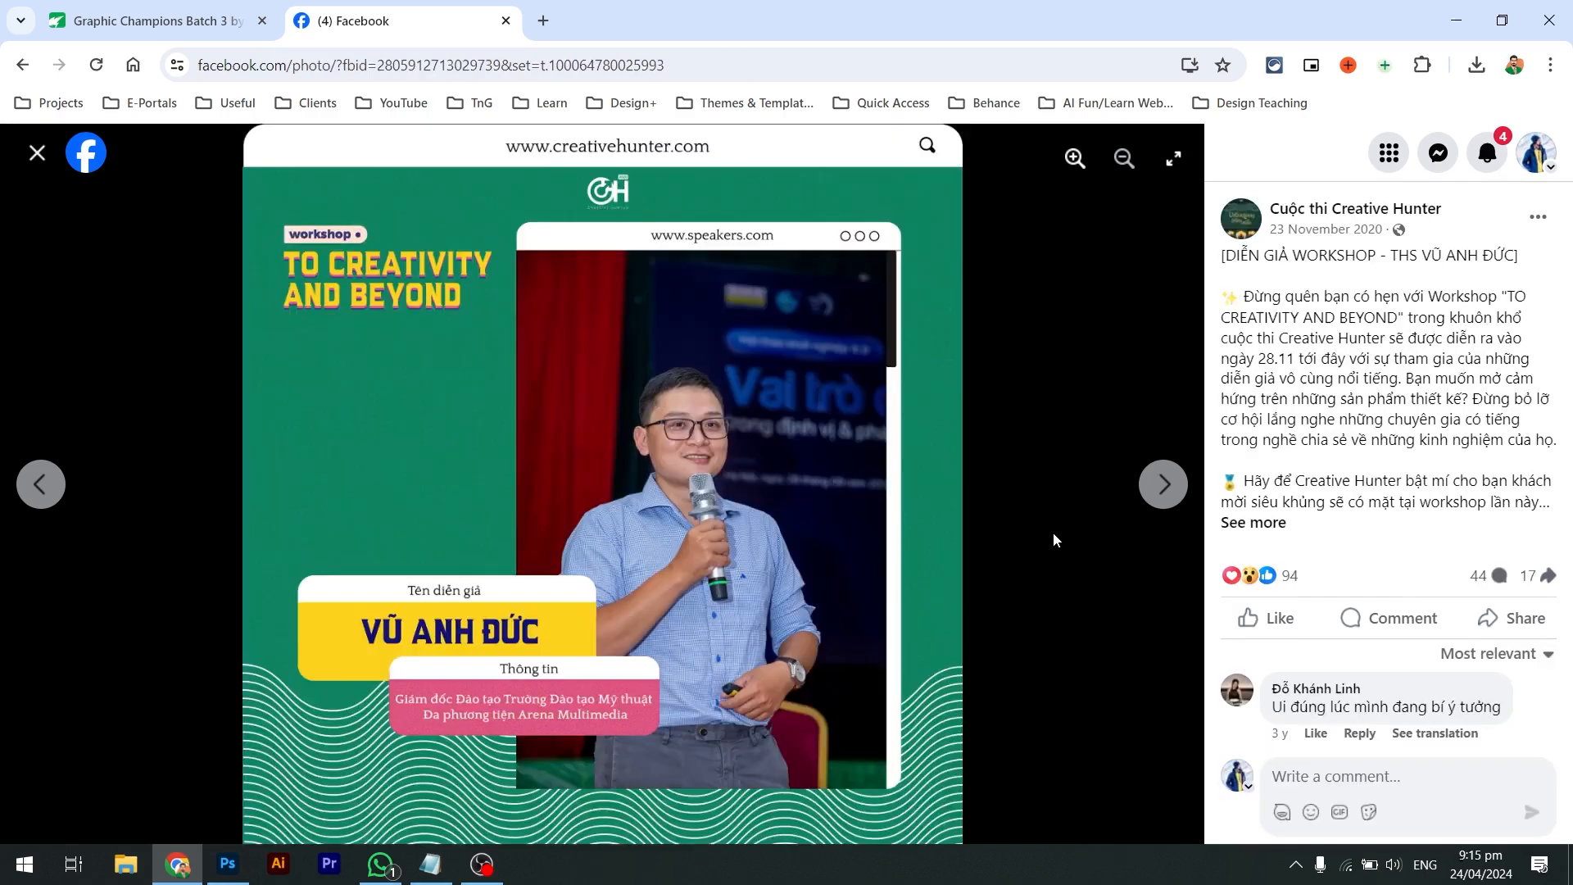
key("Right")
key("Right")
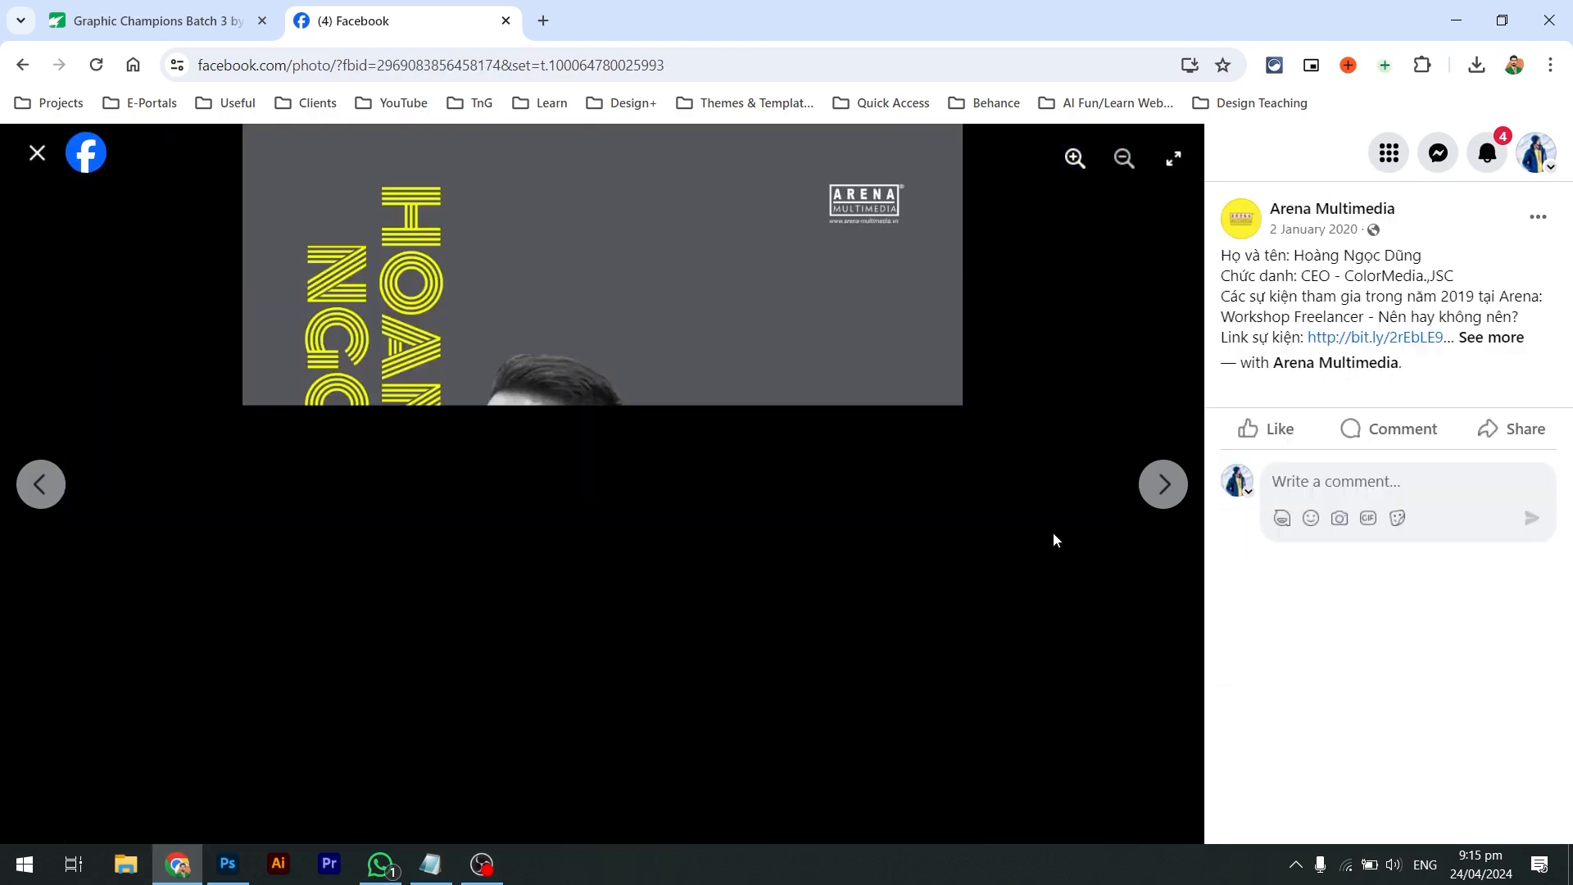
key("Right")
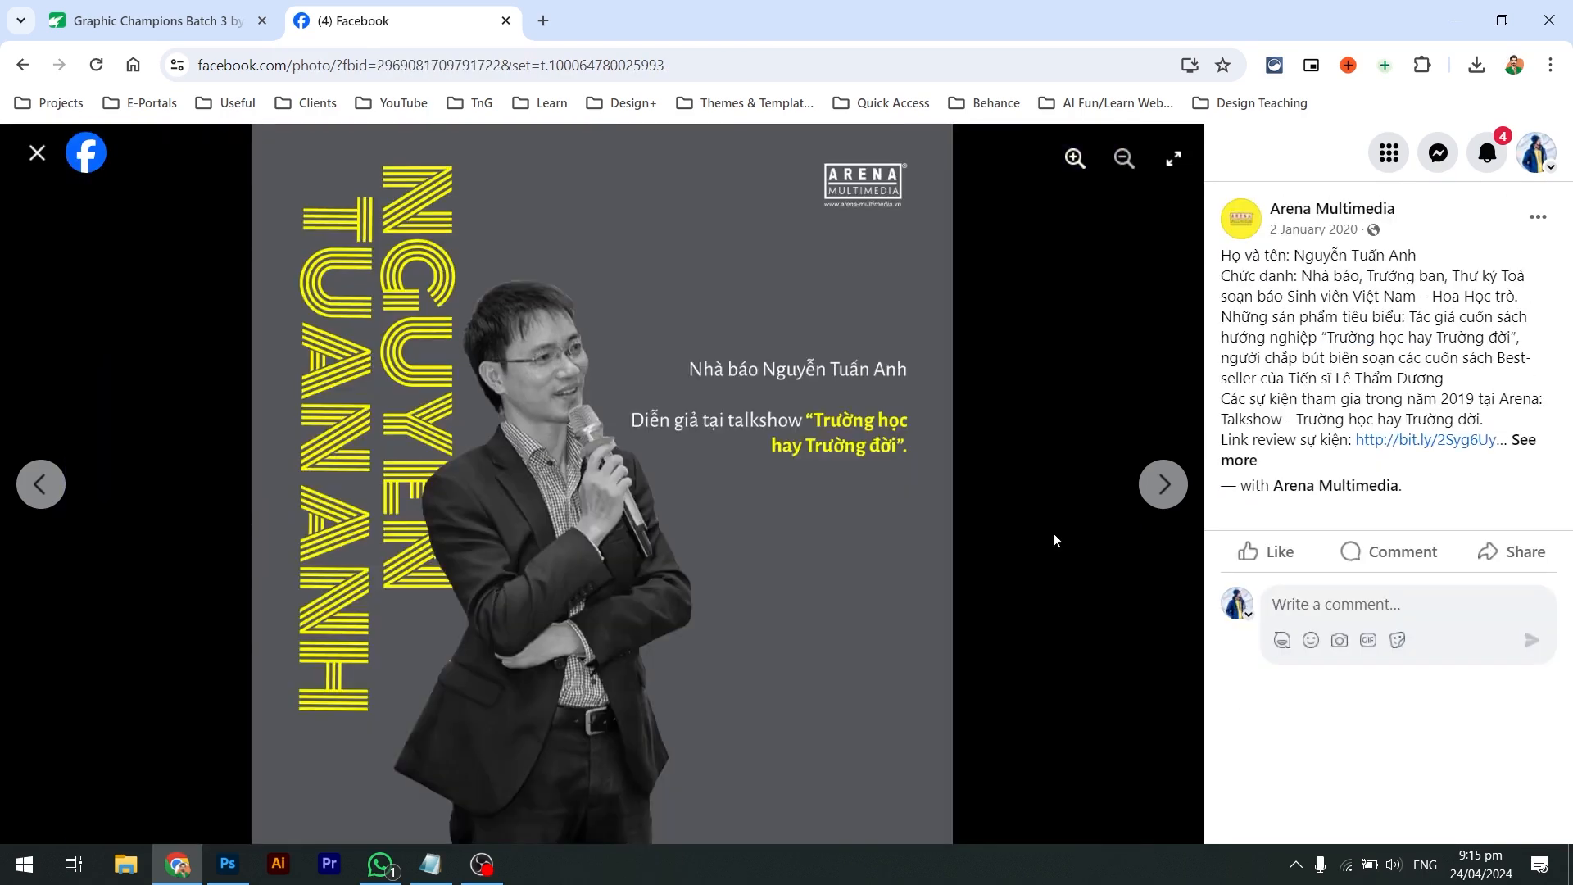
key("Escape")
scroll(964, 590, "down", 6)
scroll(963, 590, "down", 4)
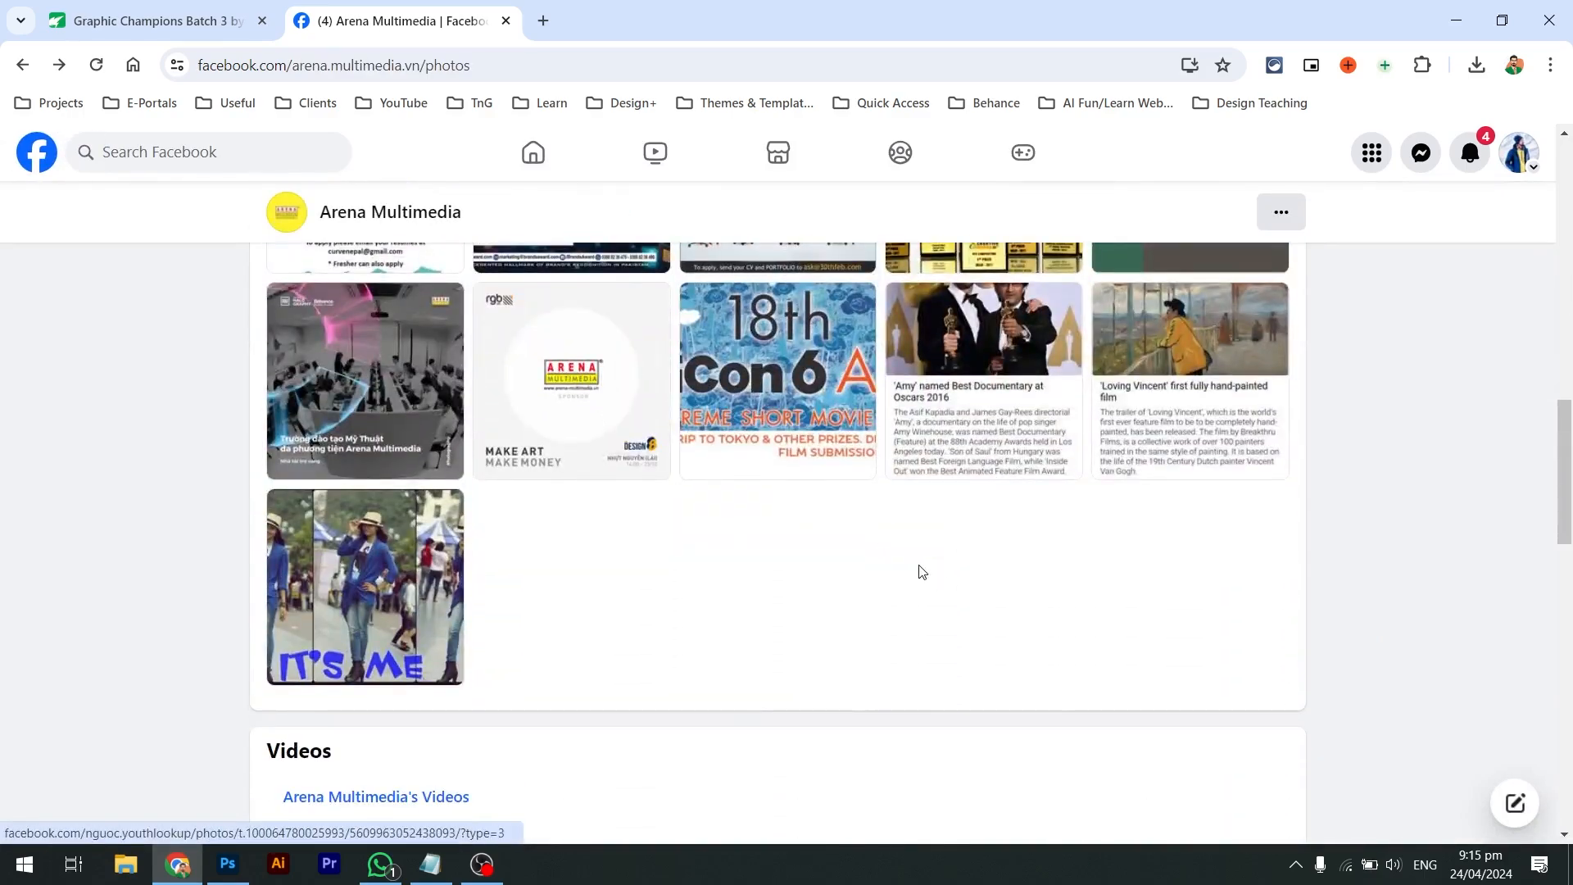
scroll(921, 572, "down", 8)
scroll(921, 572, "up", 20)
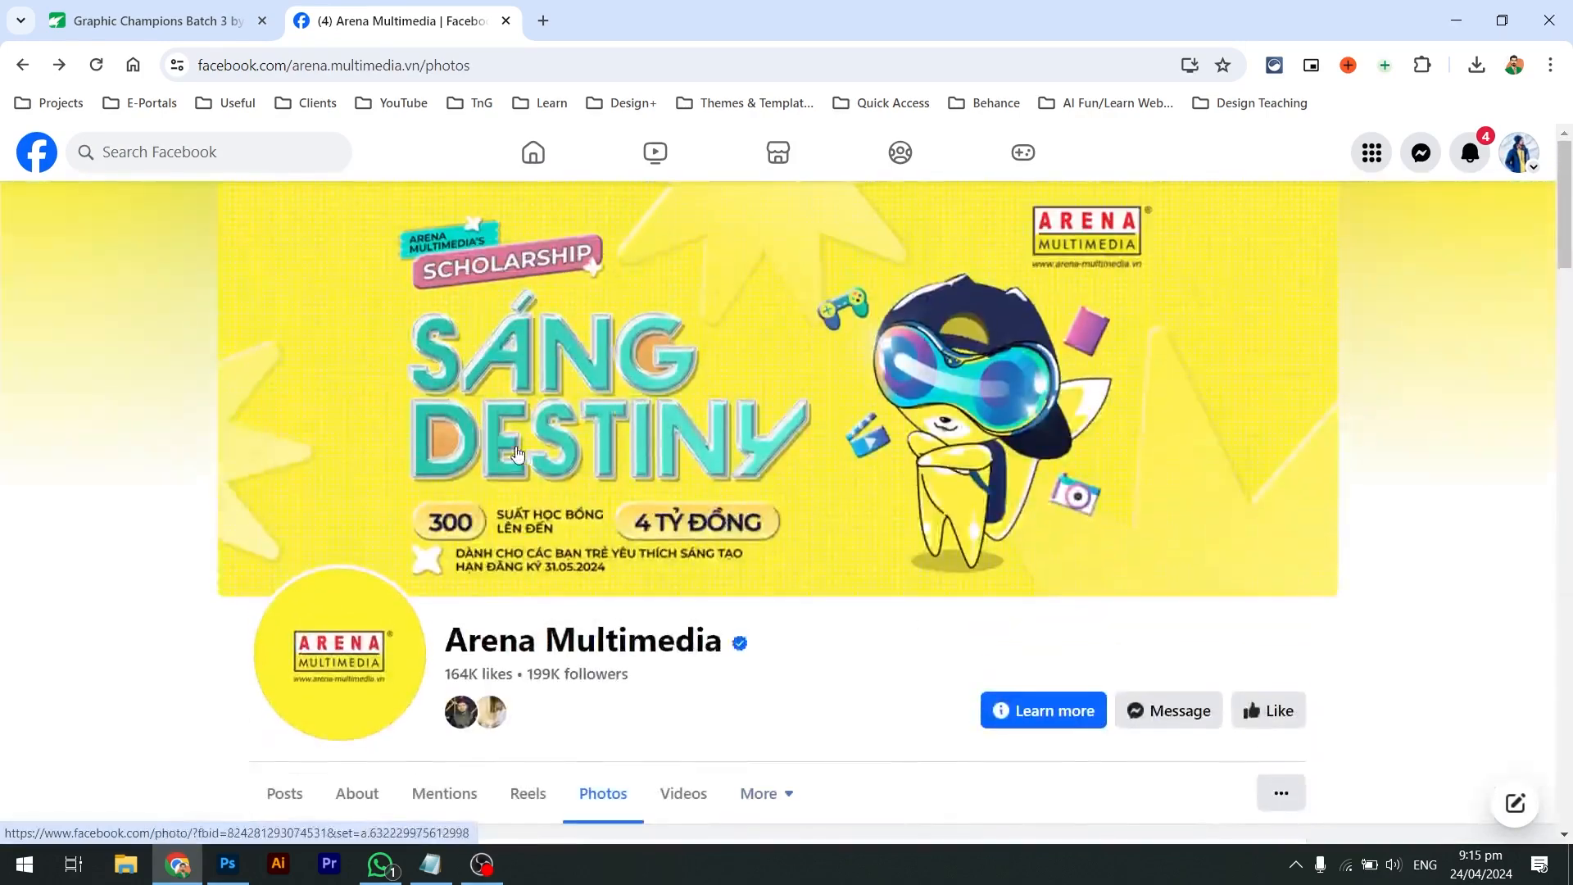
scroll(389, 463, "down", 2)
Search Facebook for 'arena multimedia'
left_click(261, 144)
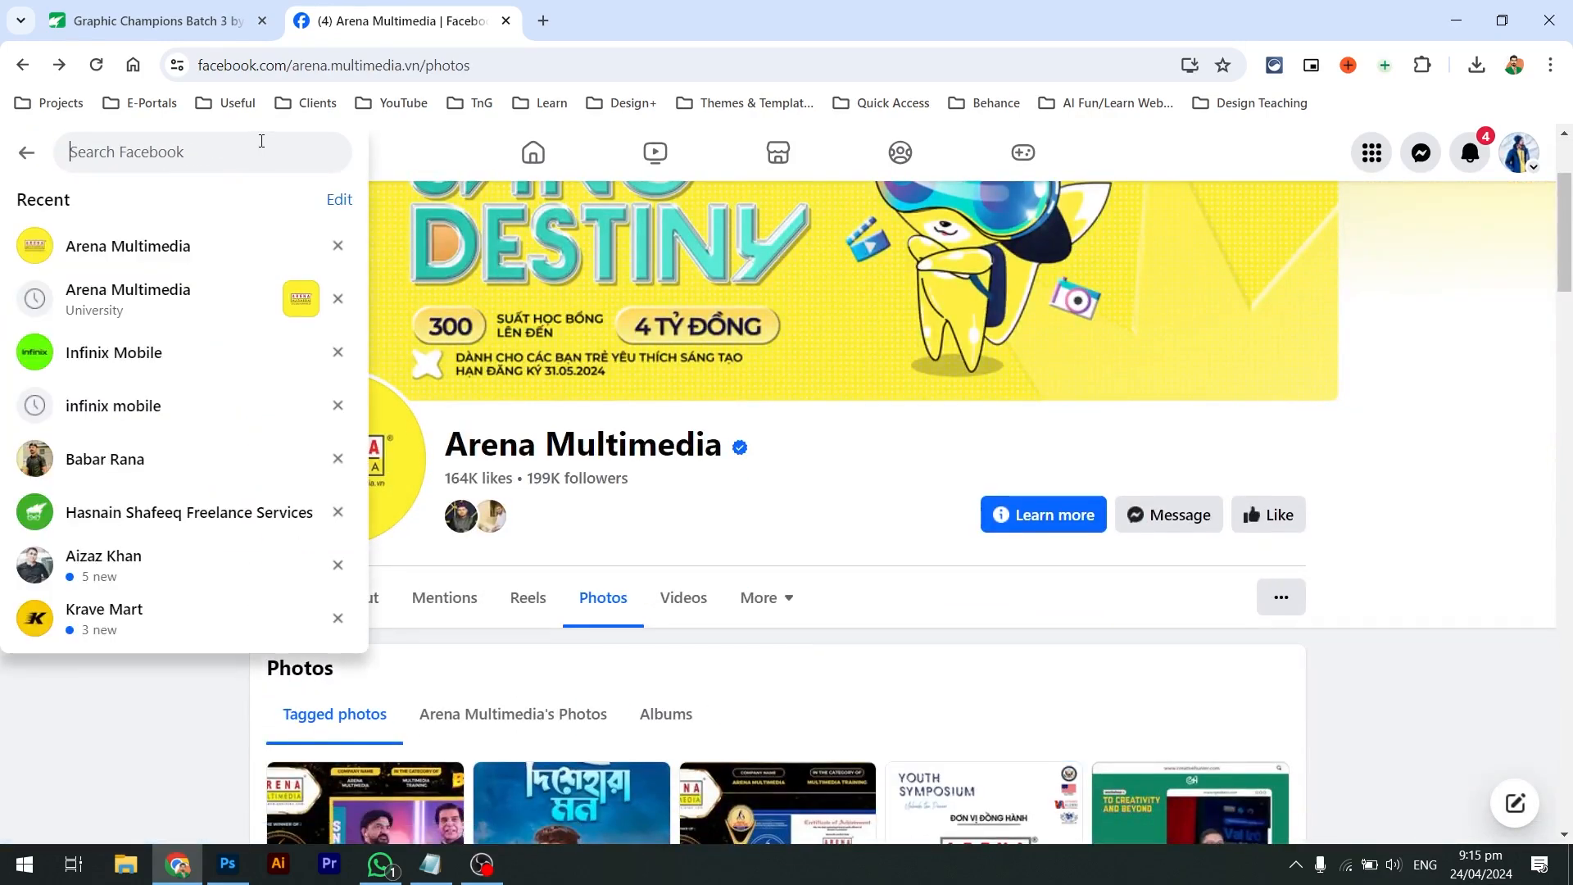
type("arena multib")
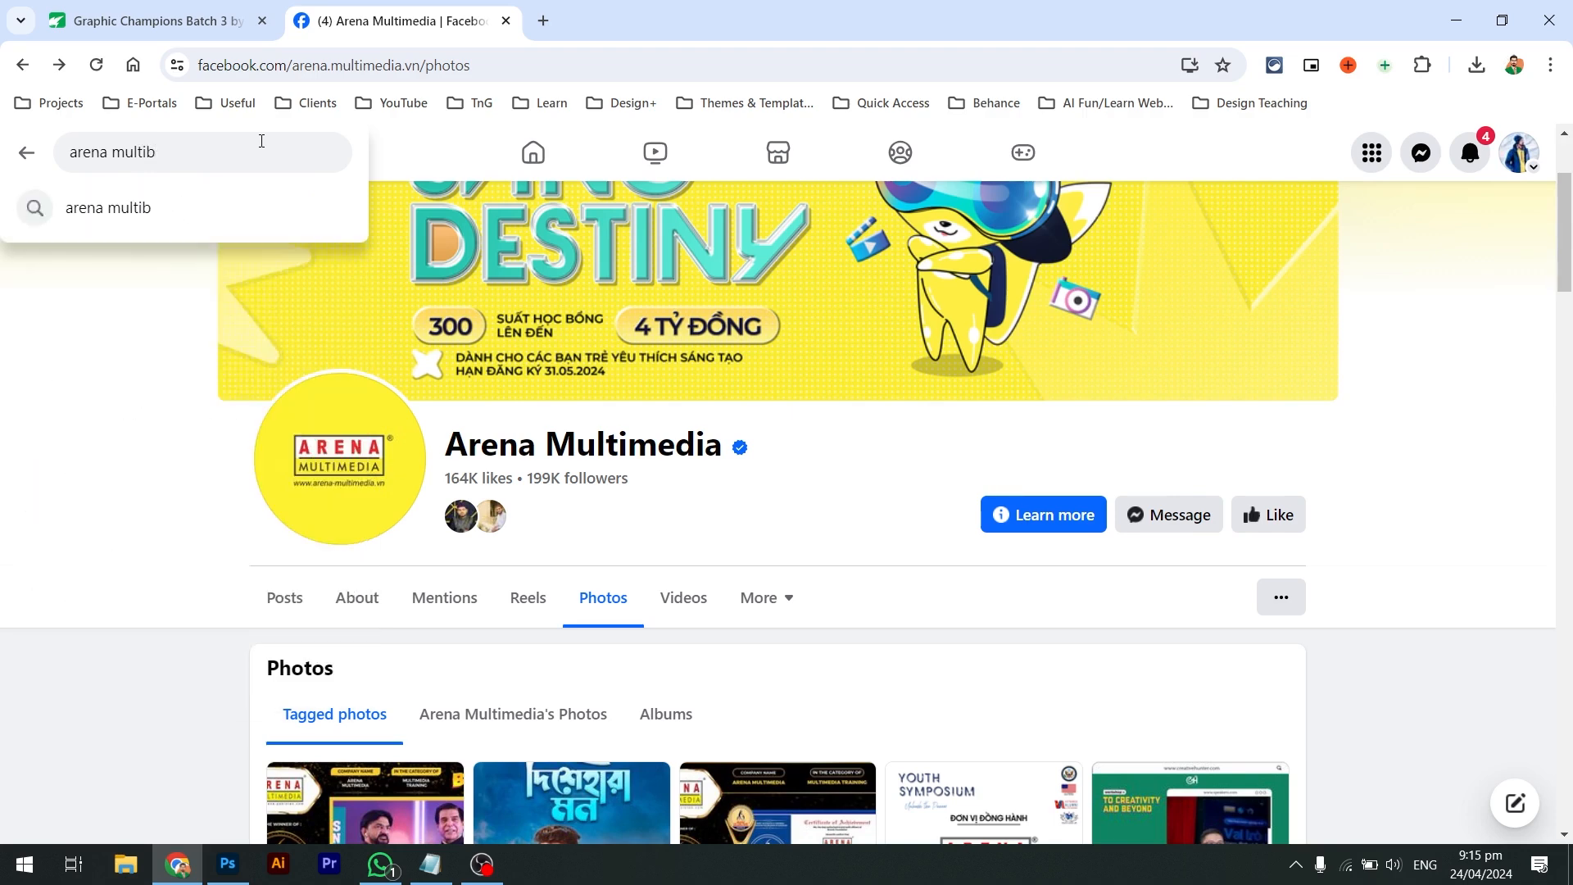
key("BackSpace")
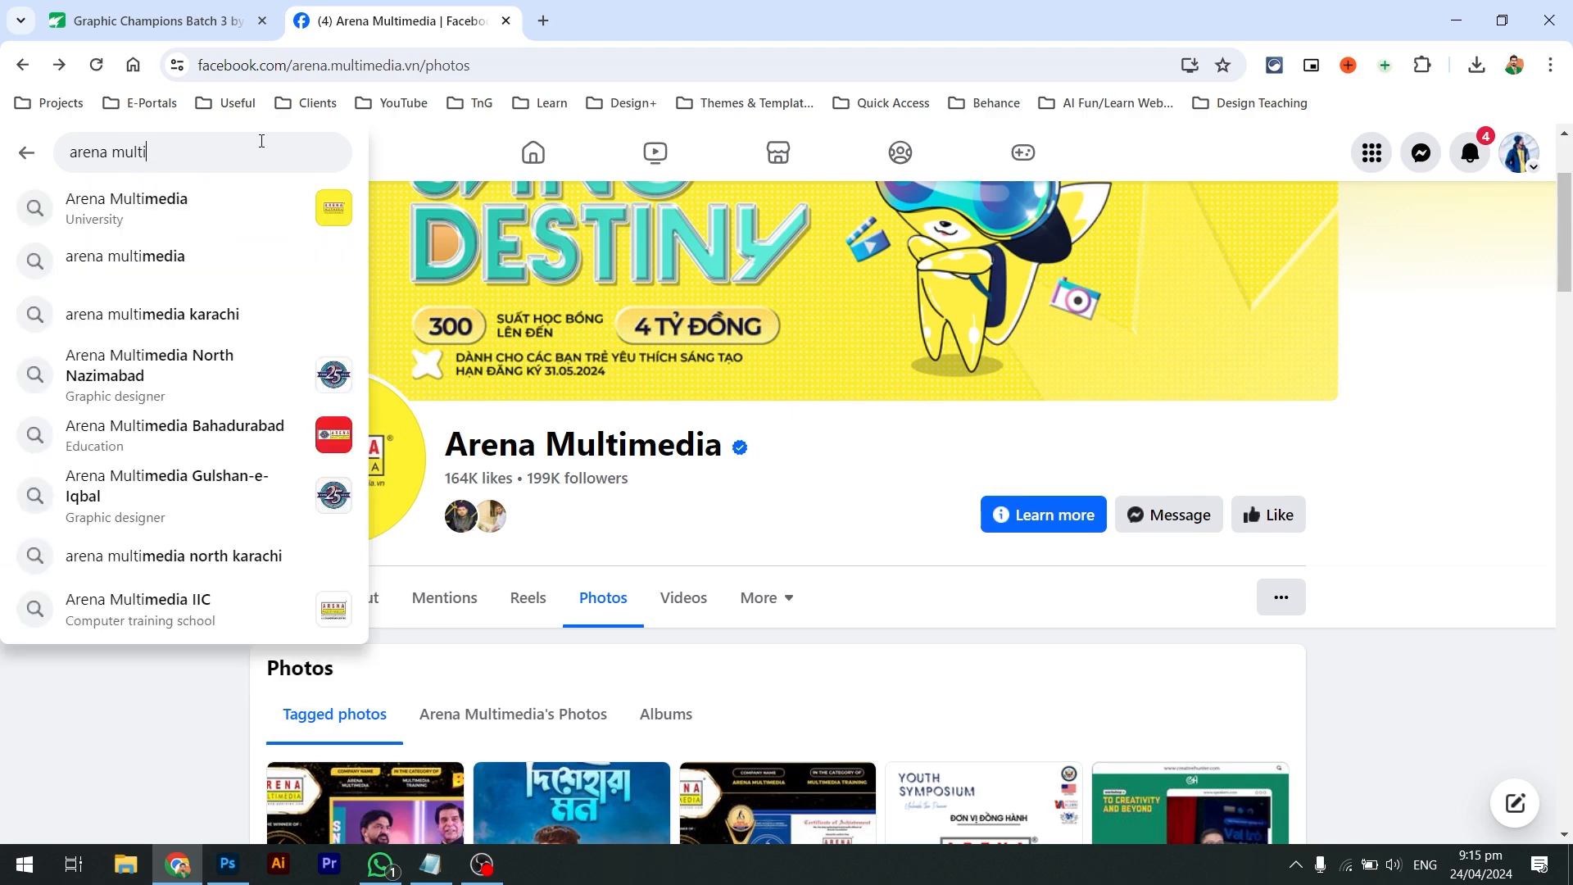
type("media")
key("Return")
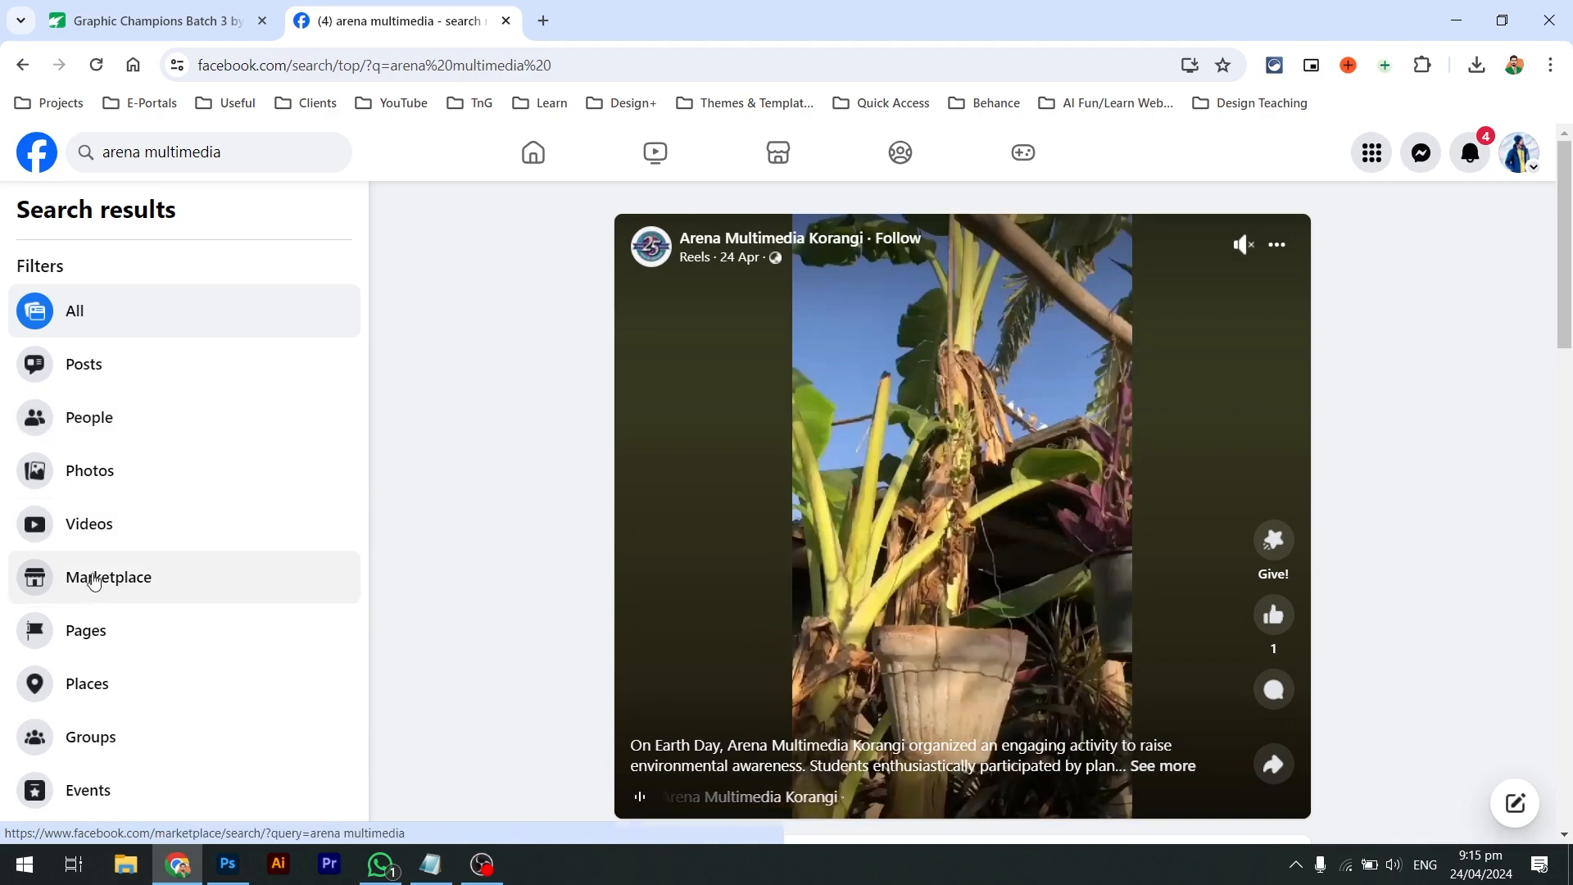
Filter the results to Pages and scroll through the Arena Multimedia branch pages
left_click(94, 641)
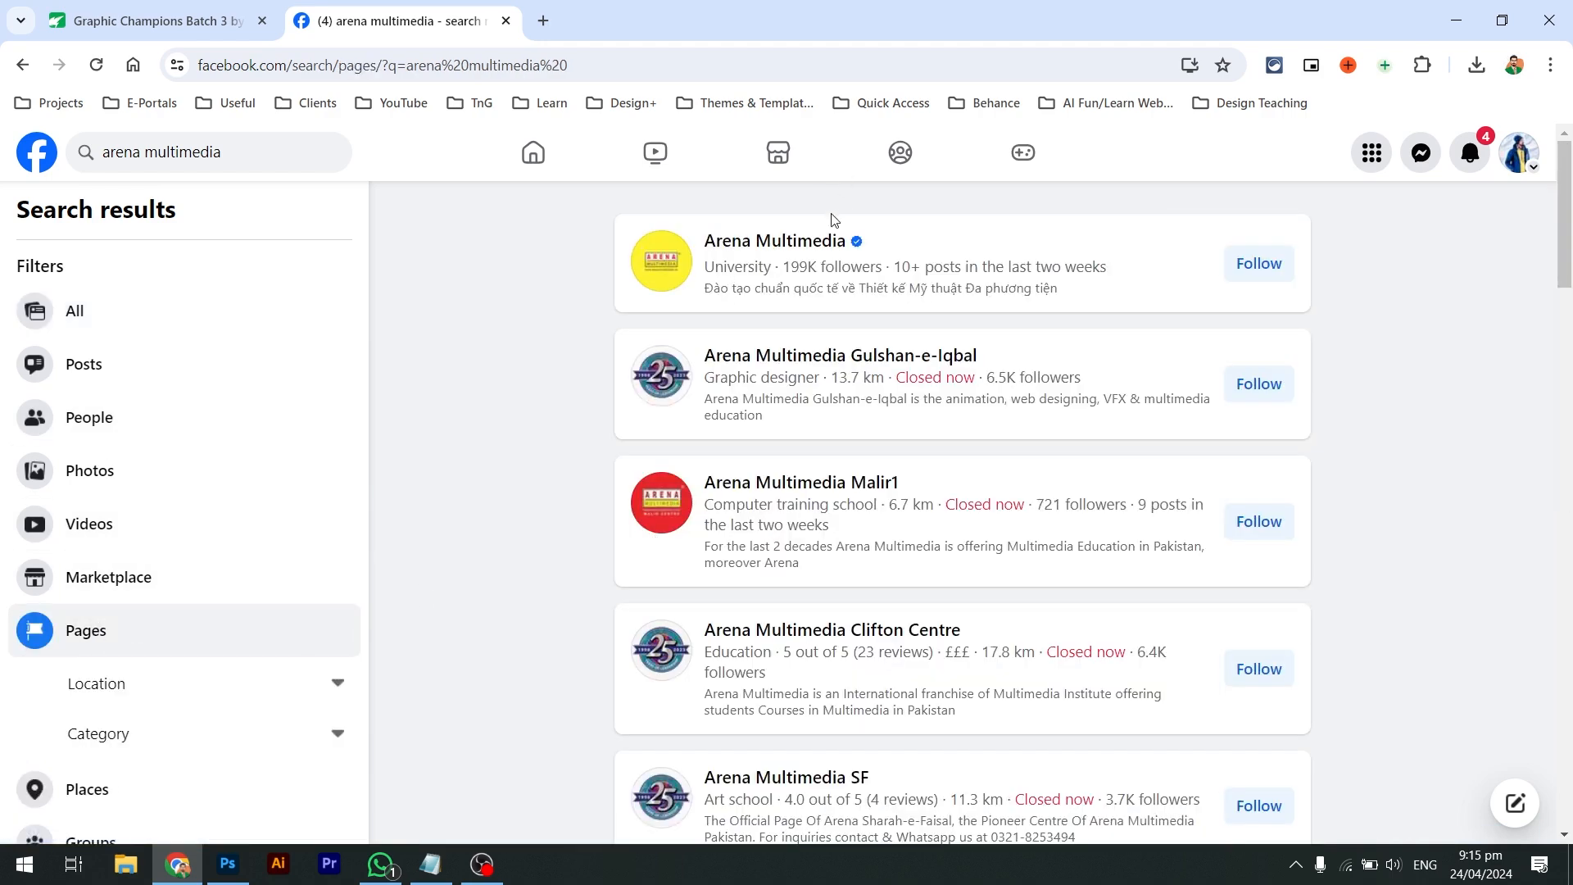
mouse_move(834, 480)
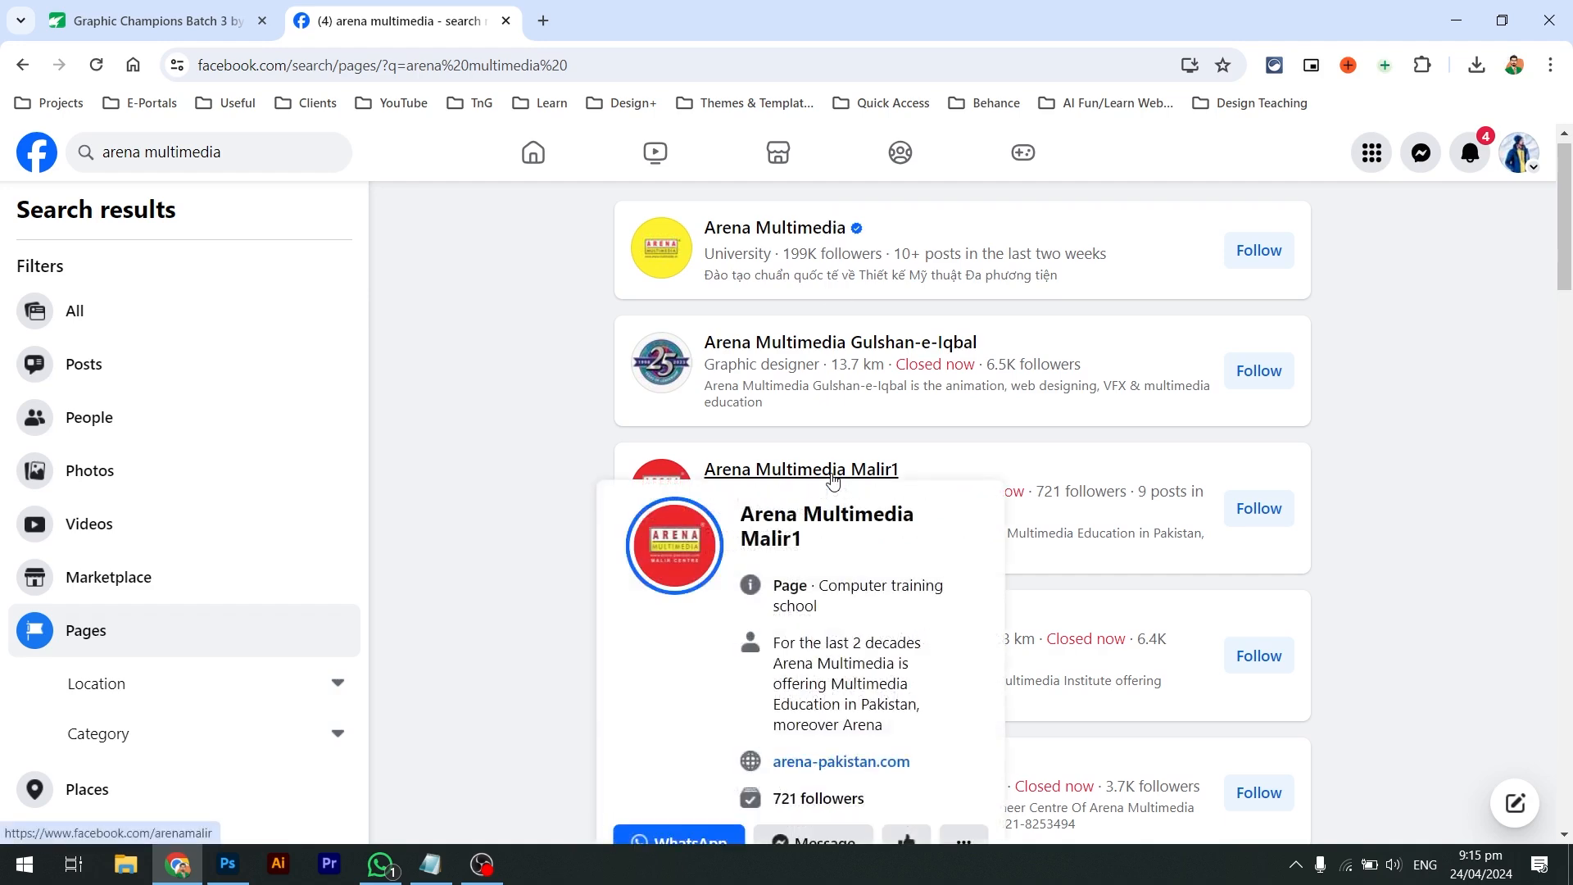
scroll(834, 480, "down", 6)
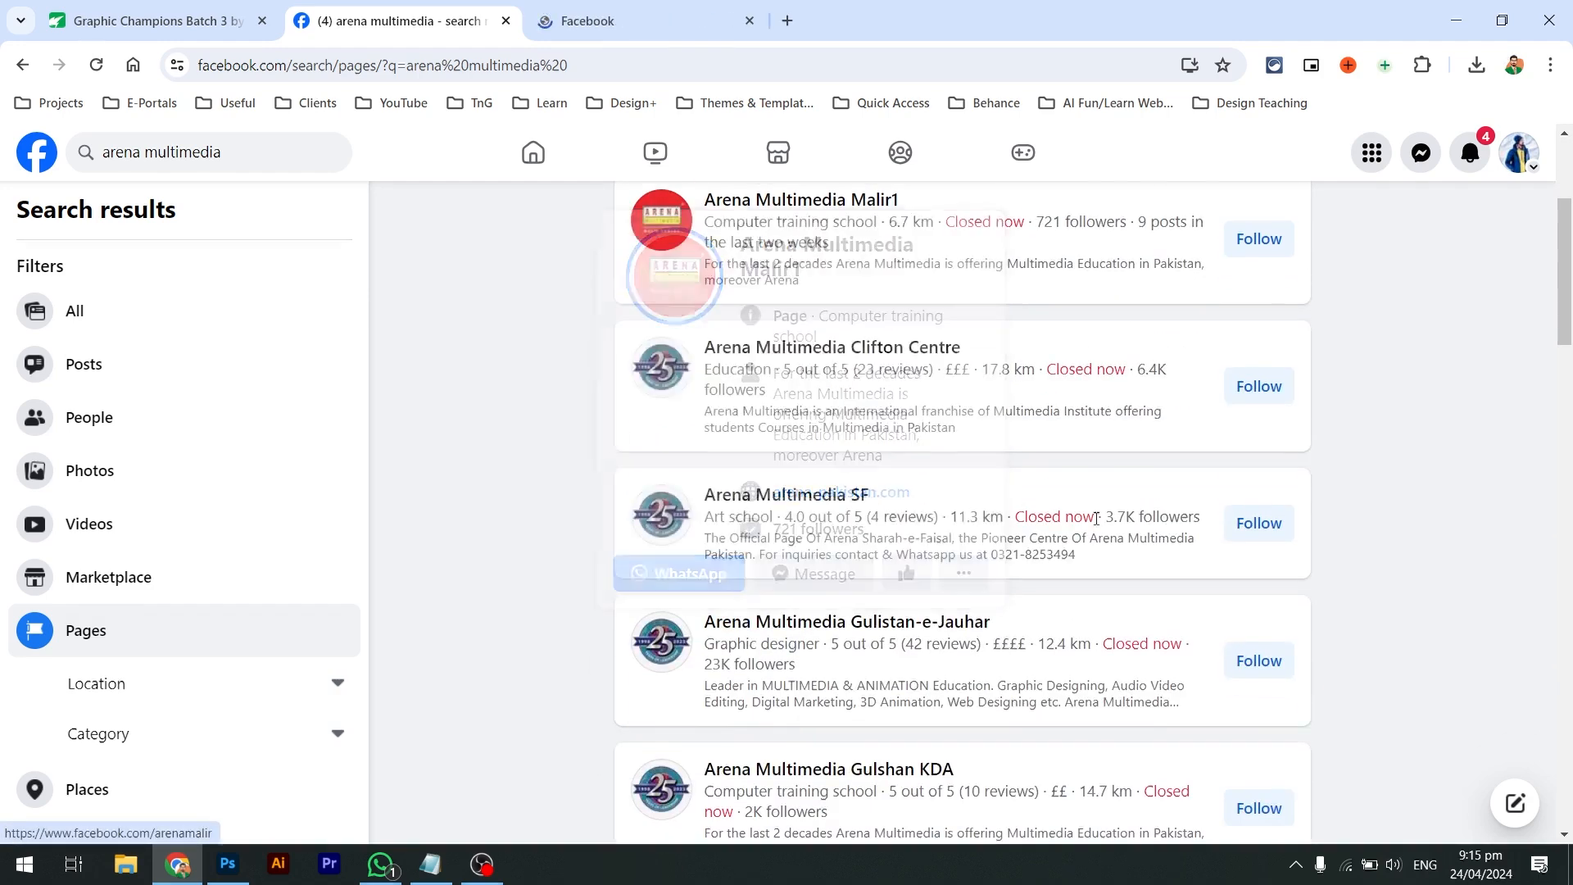
scroll(1098, 525, "down", 9)
scroll(1098, 525, "up", 2)
scroll(1098, 525, "up", 1)
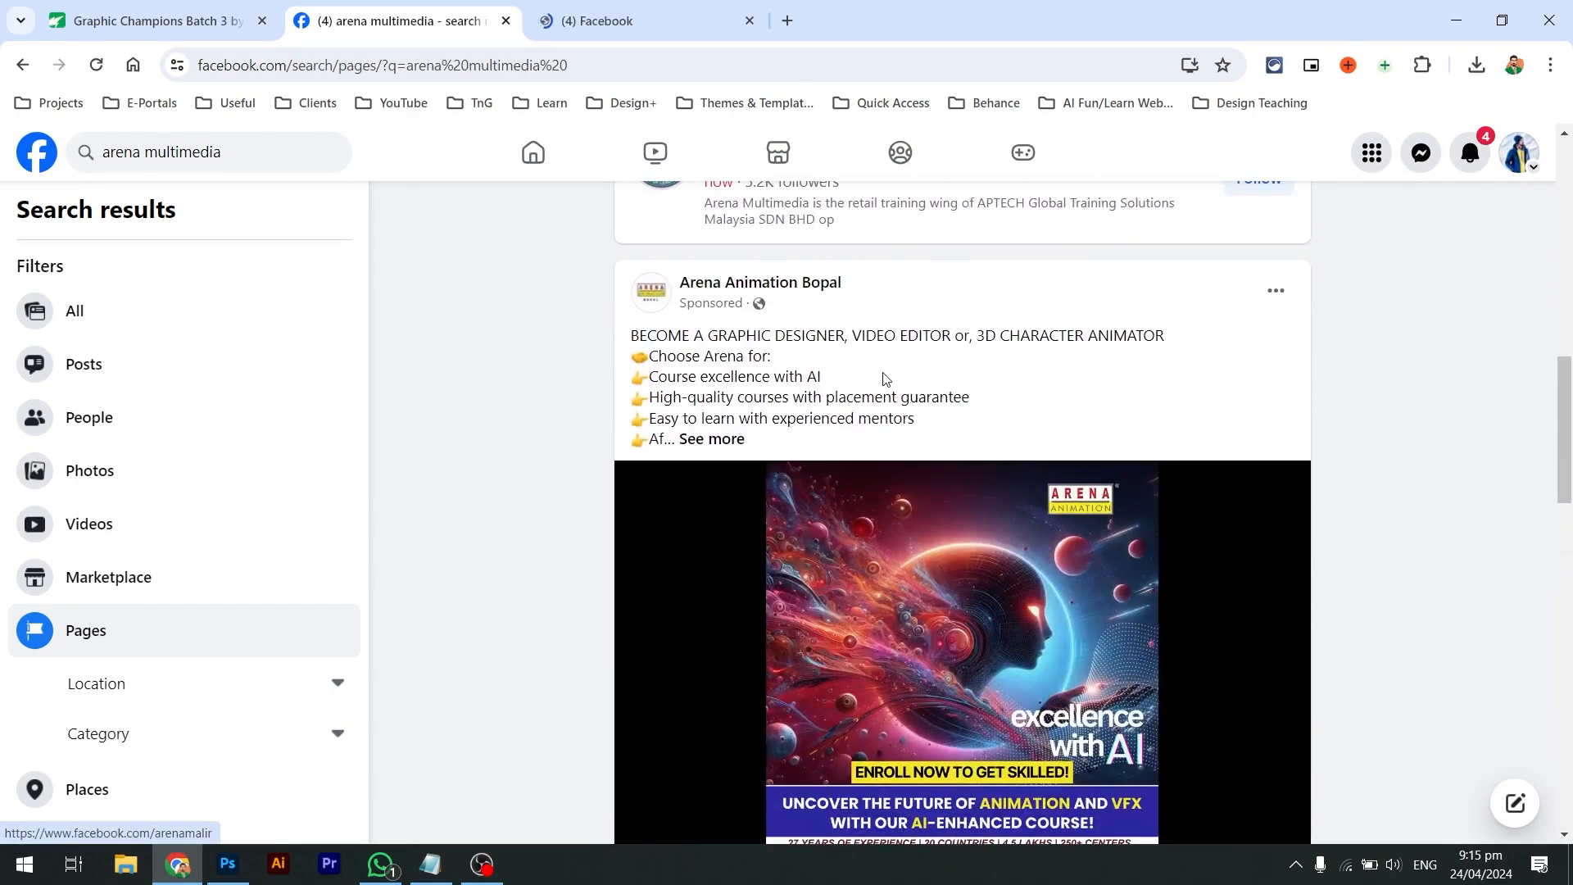
scroll(886, 379, "down", 2)
left_click(273, 156)
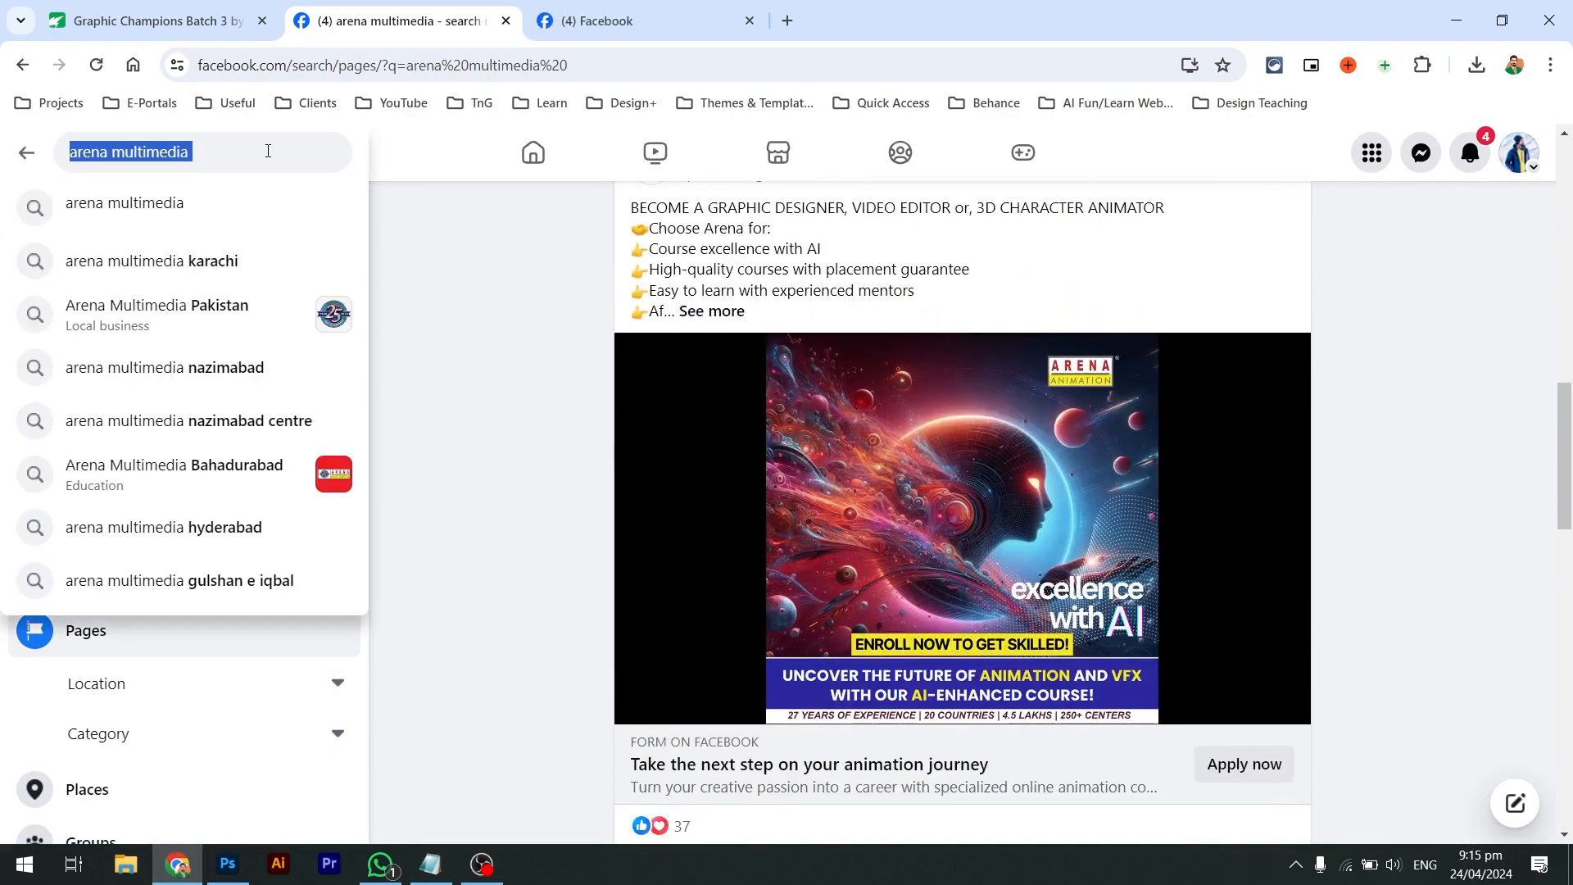
Search 'arena multimedia karachi' and open Arena Multimedia North Karachi in a background tab
left_click(268, 150)
type("kara")
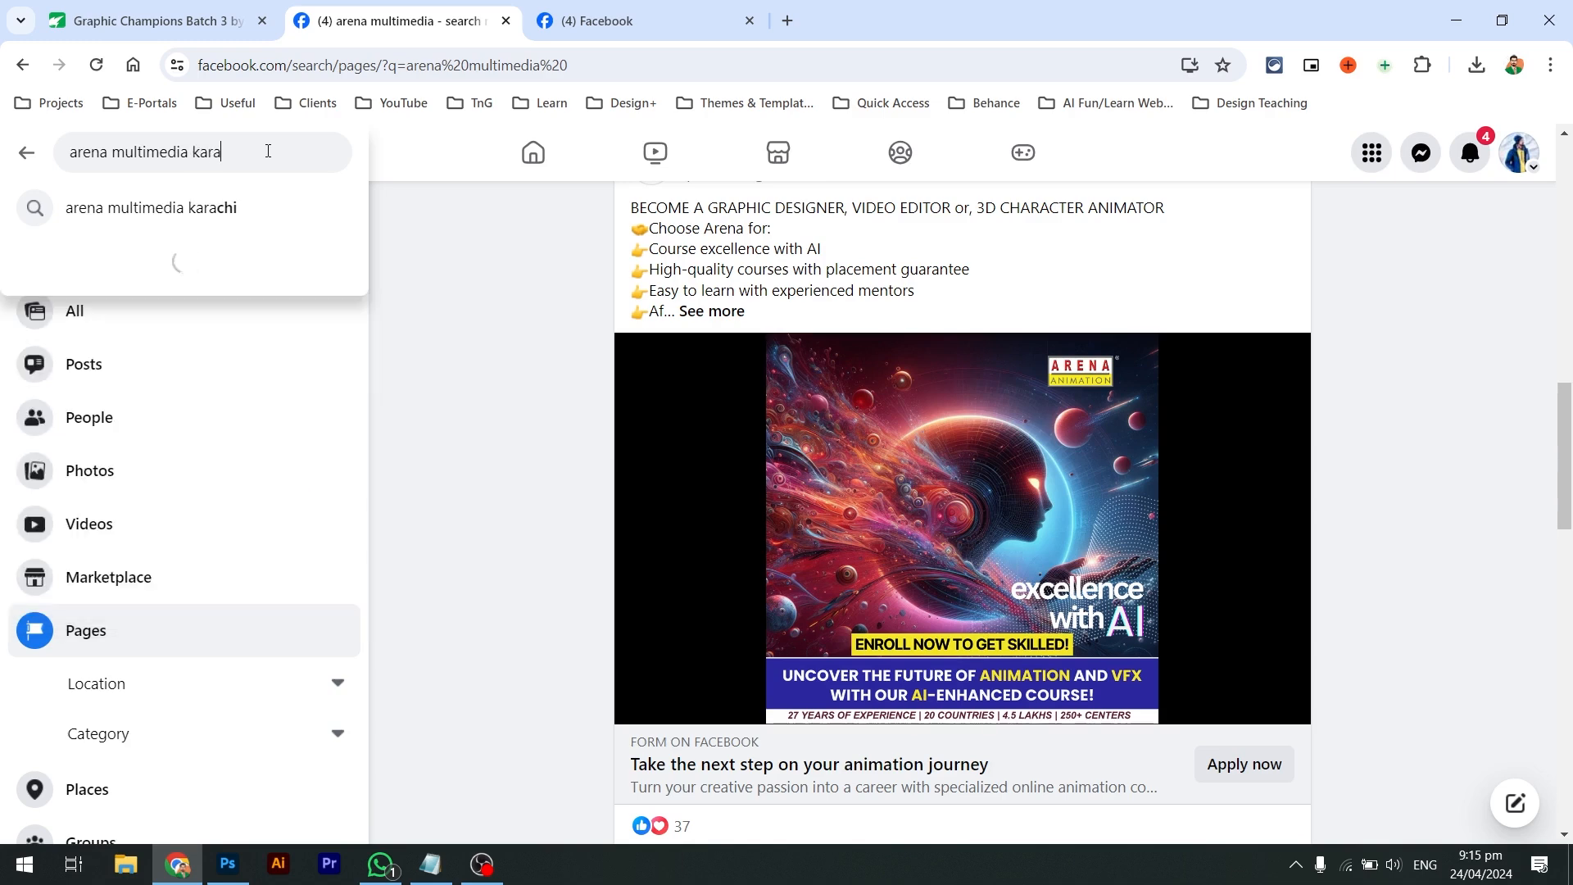
type("chi")
key("Return")
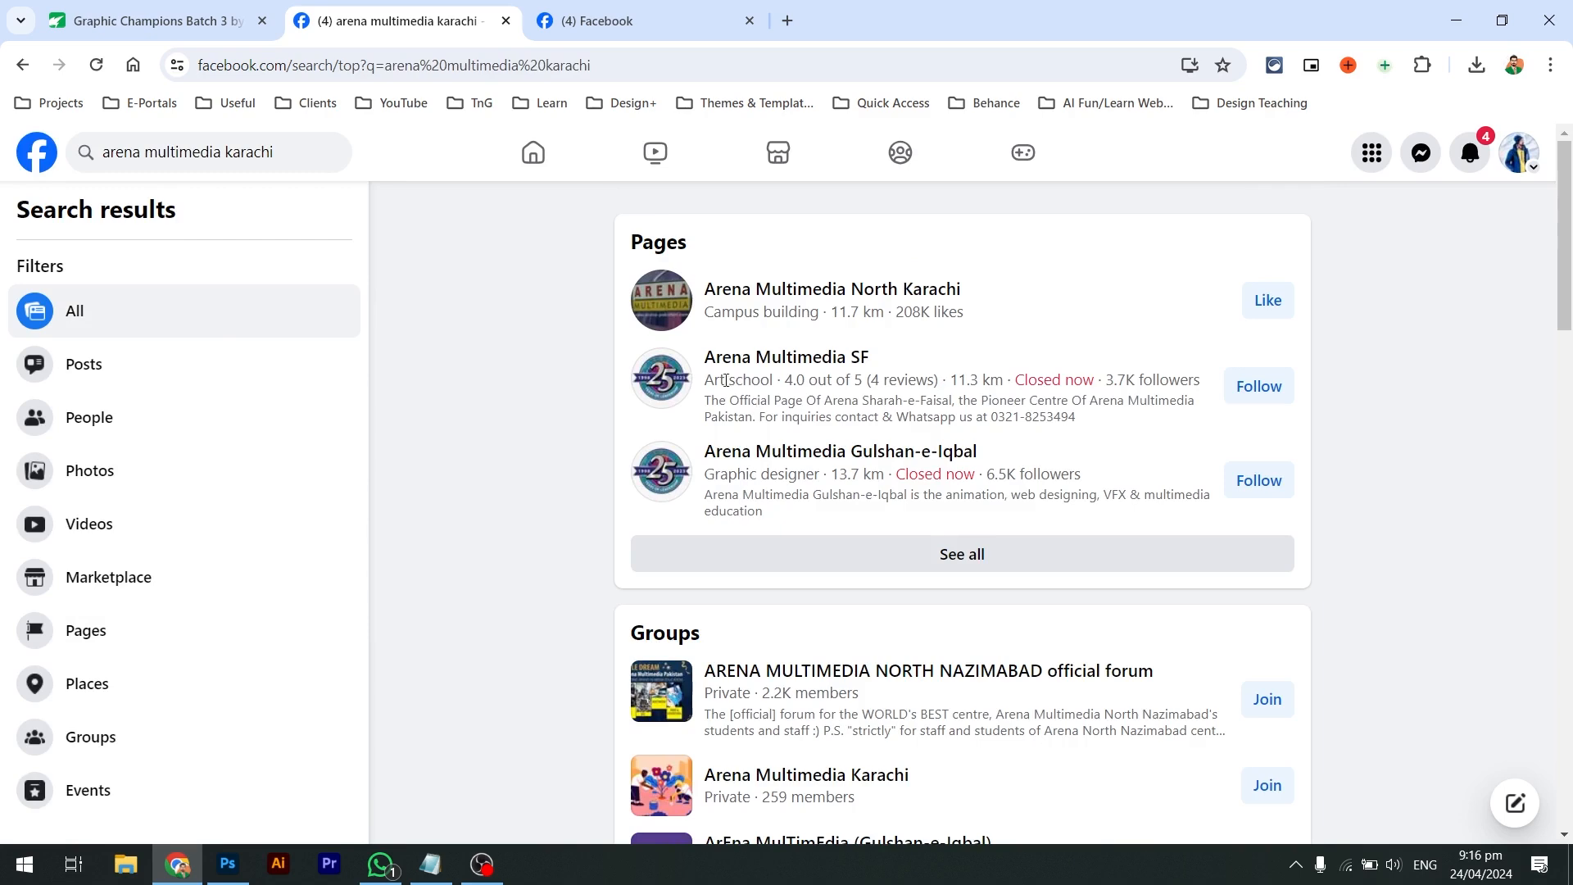
middle_click(762, 289)
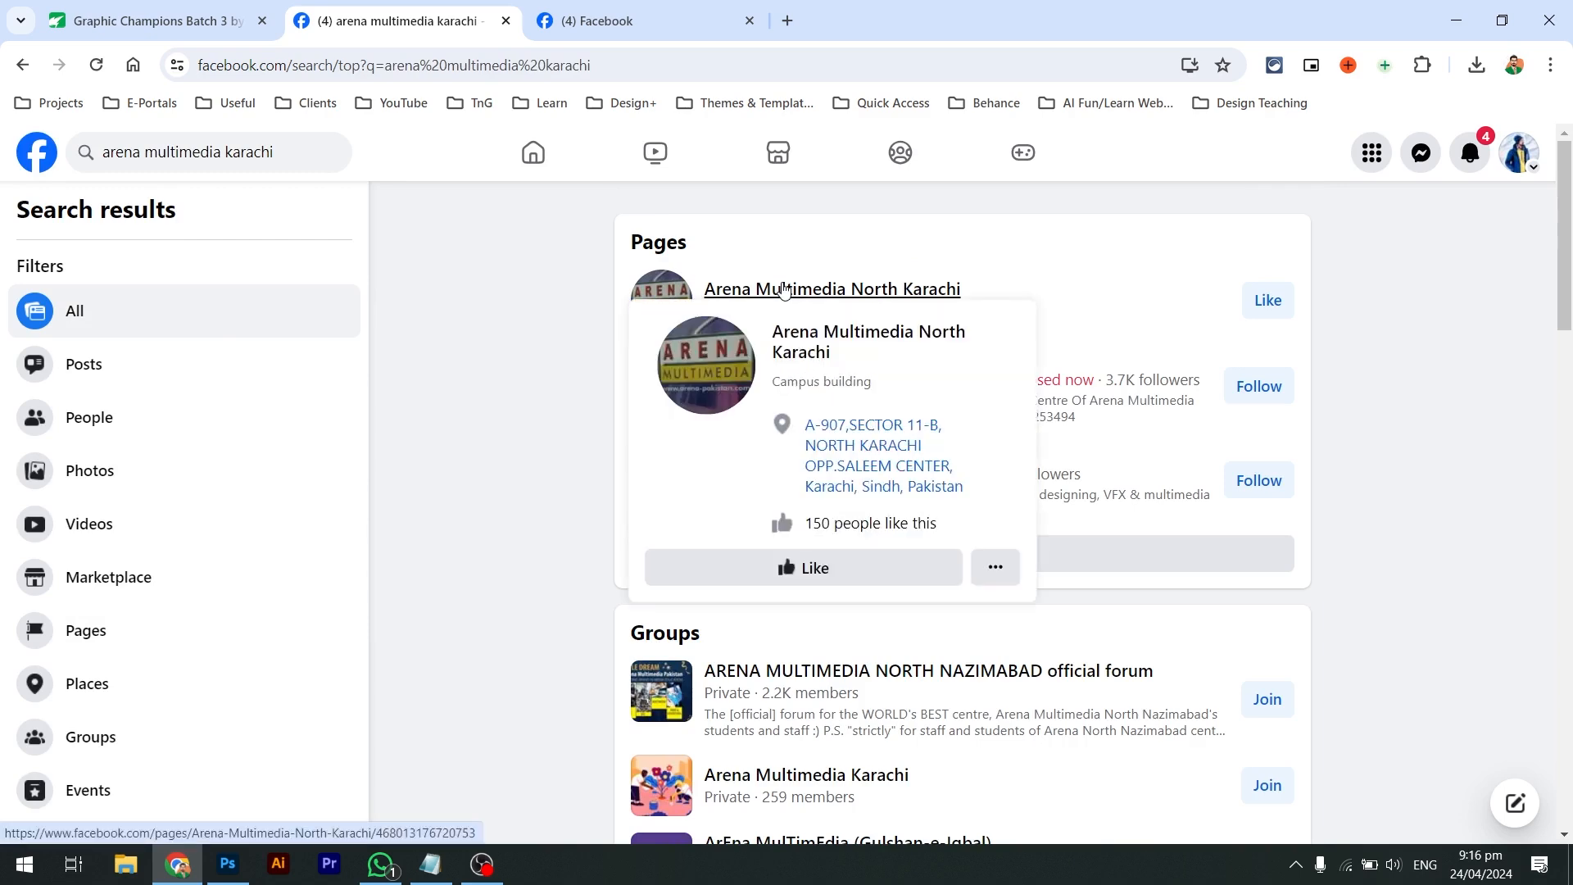
Browse the Arena Multimedia Malir1 photos and open the Learn Digital Marketing post
left_click(625, 18)
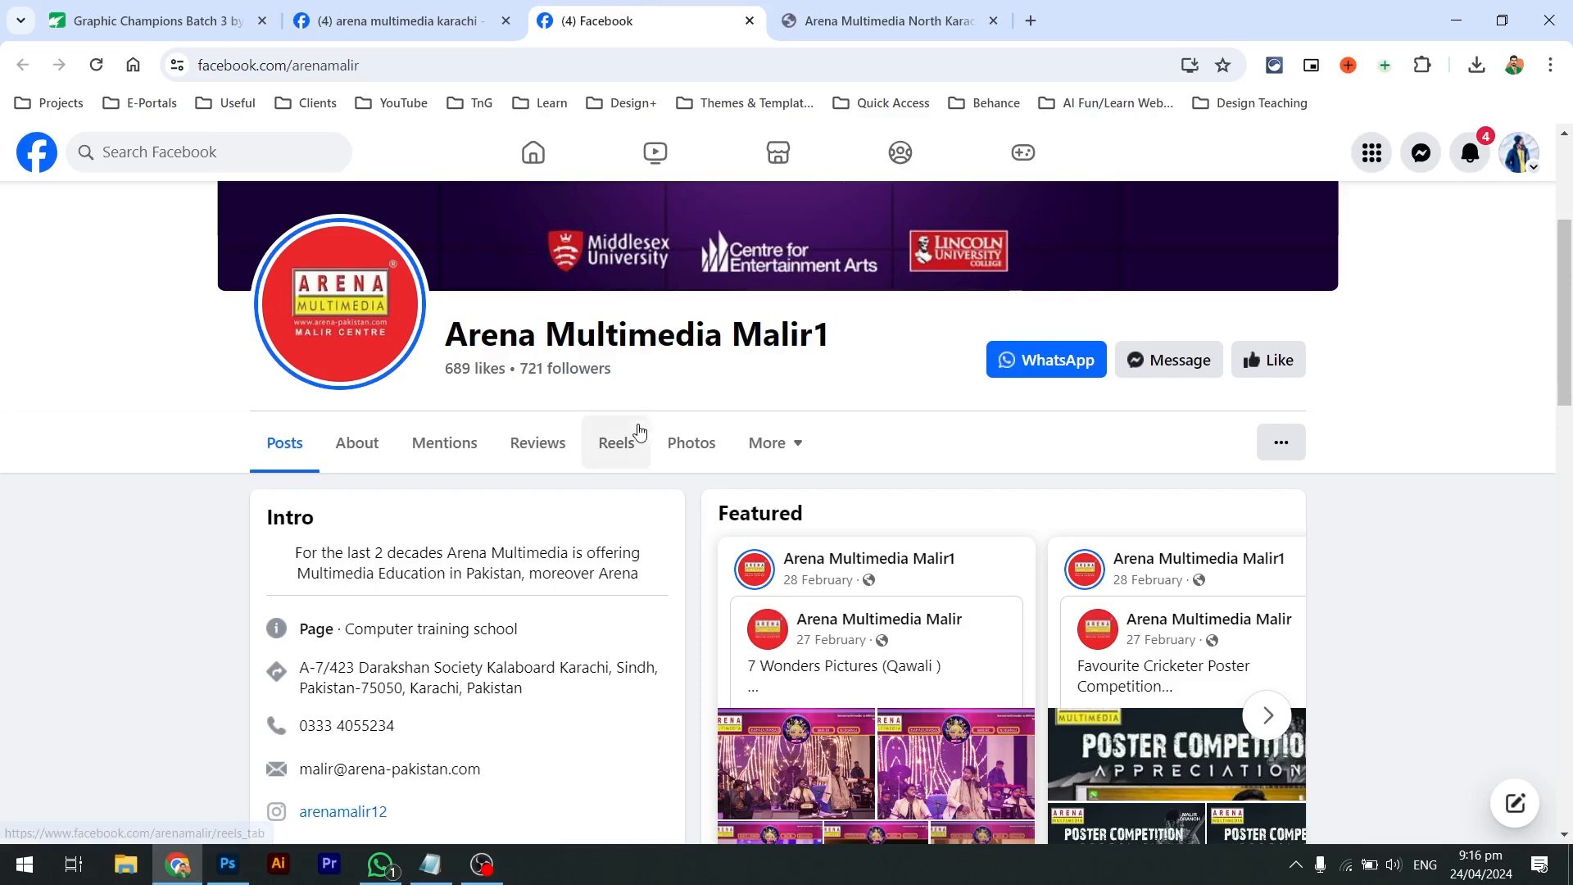
scroll(663, 521, "down", 2)
scroll(665, 526, "up", 1)
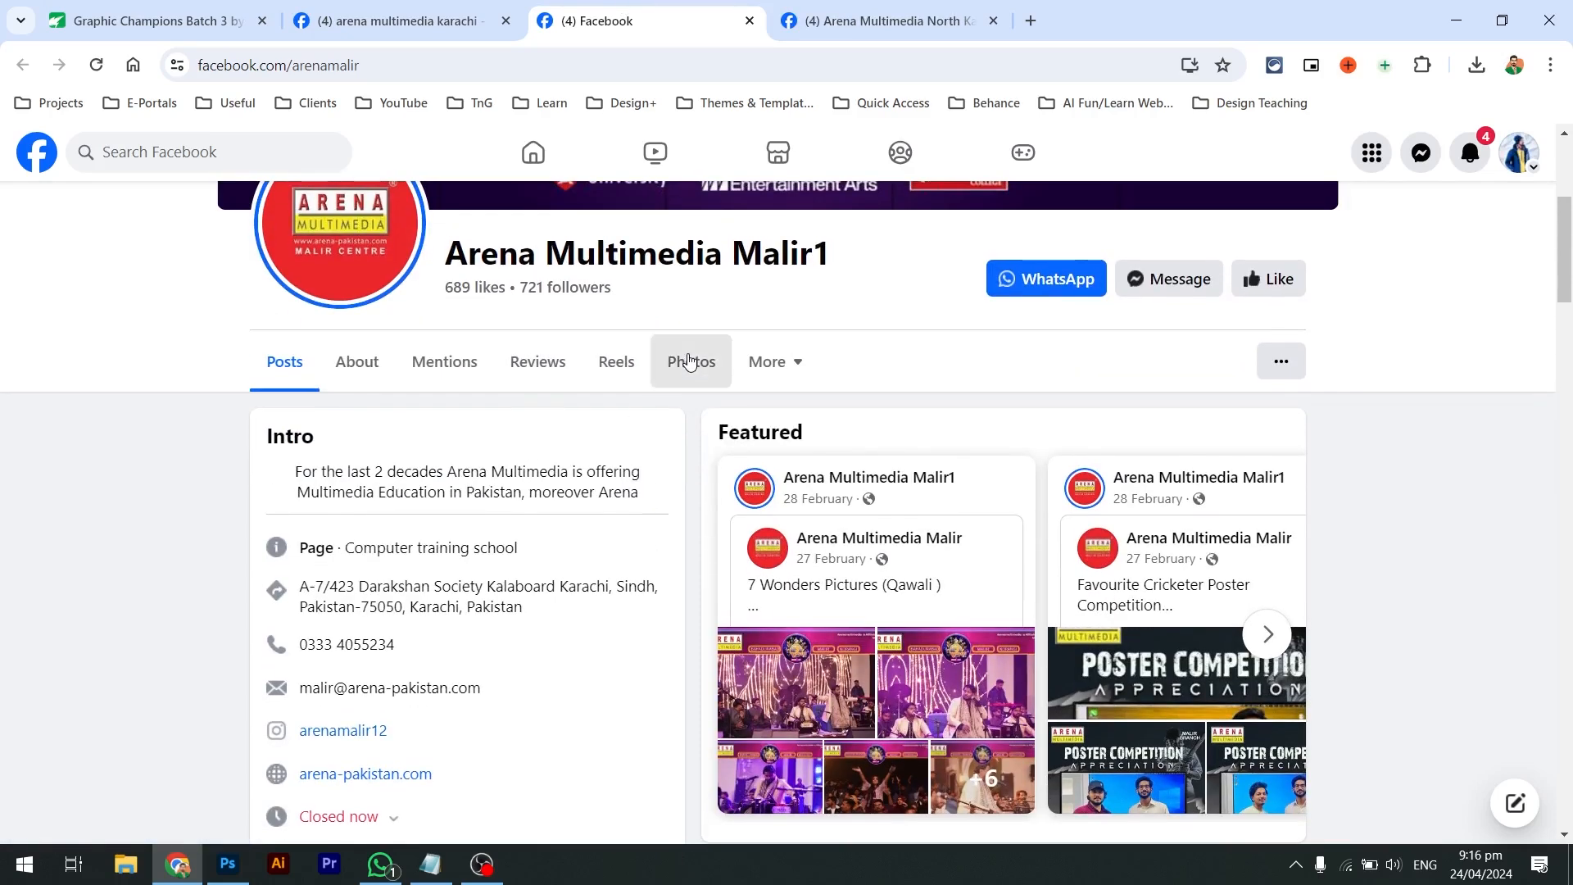
left_click(691, 361)
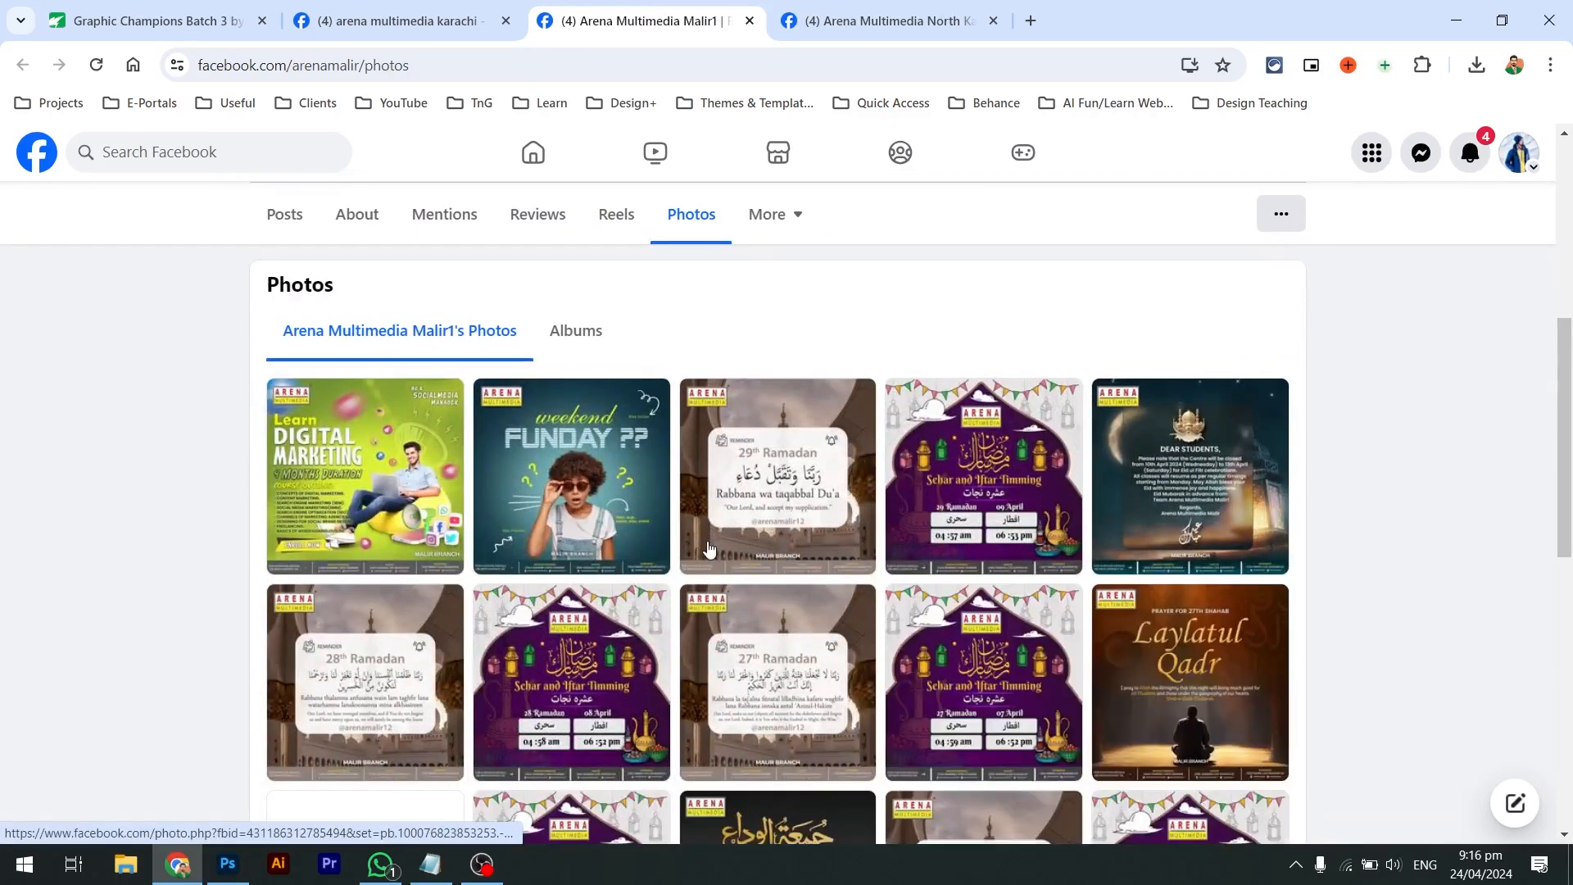
scroll(708, 549, "down", 10)
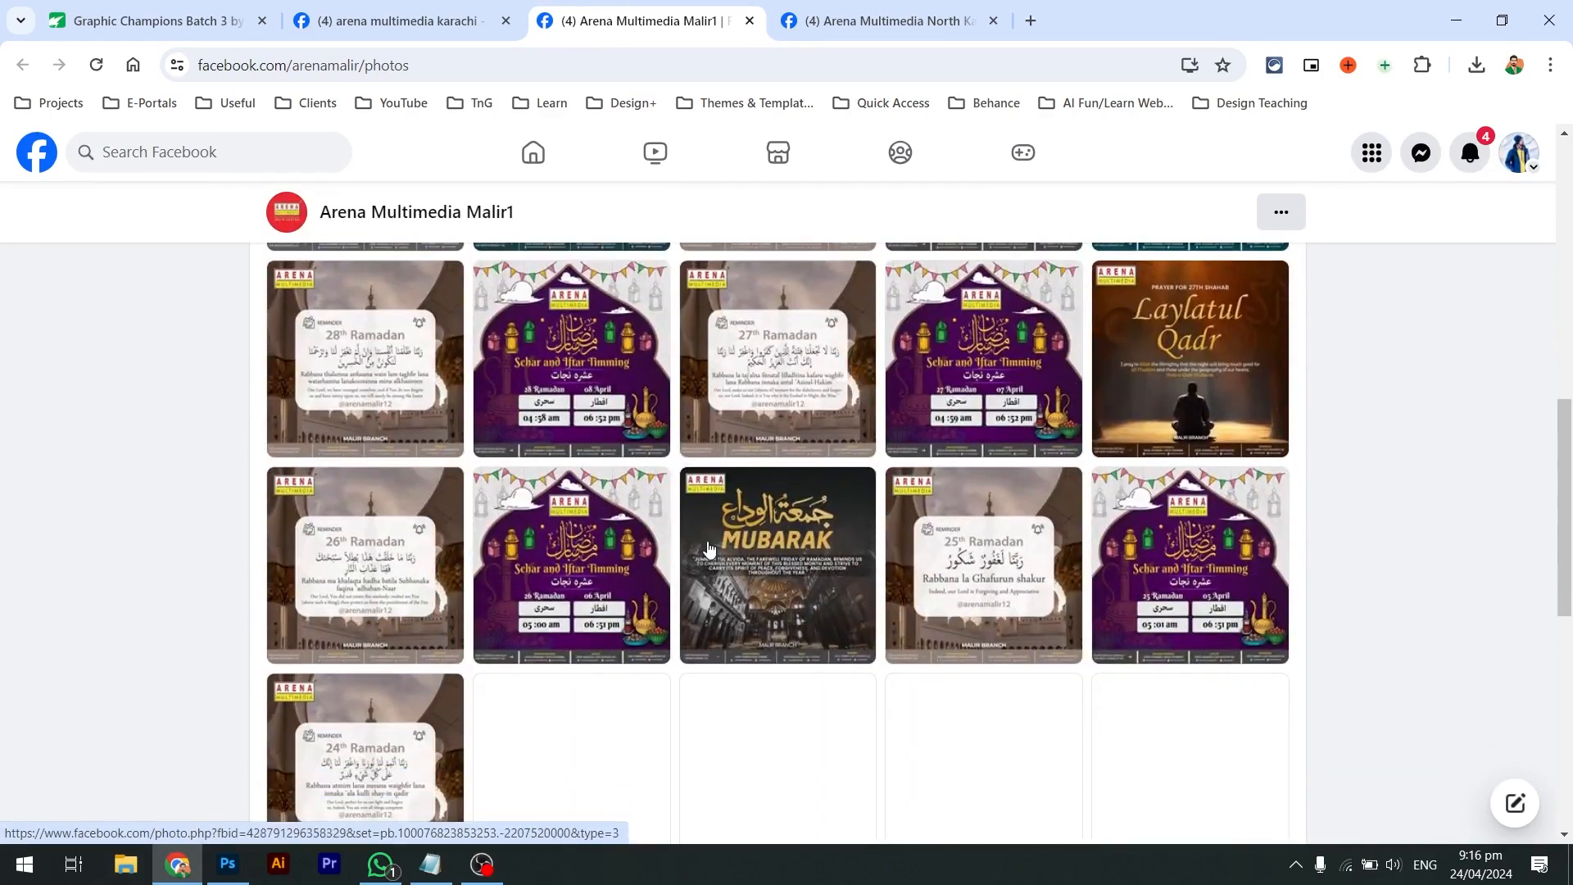
scroll(708, 549, "down", 12)
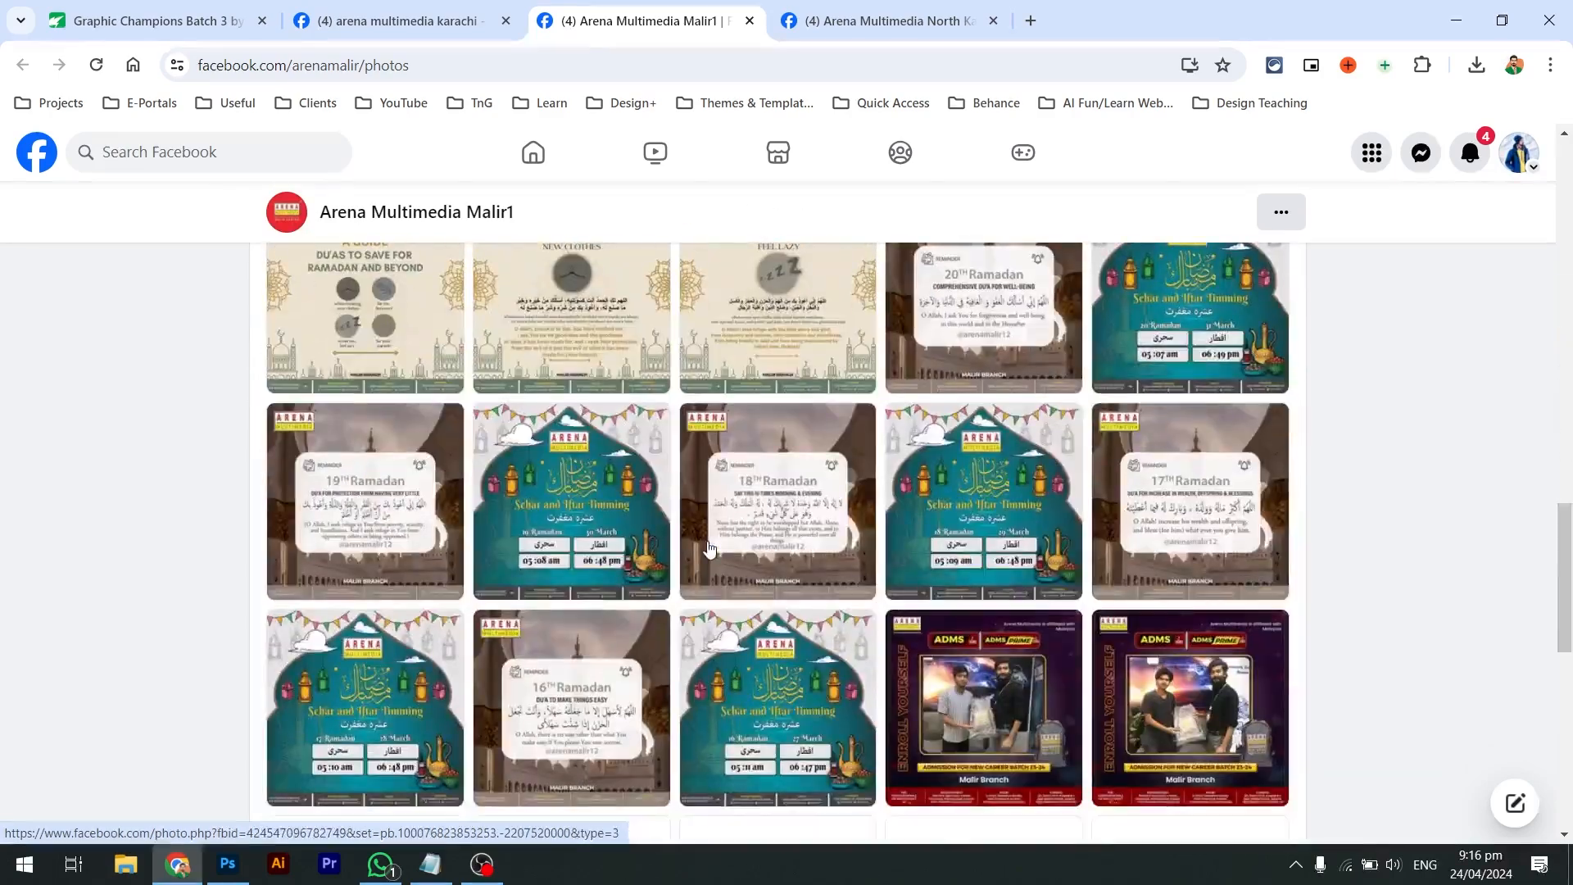
scroll(709, 549, "up", 15)
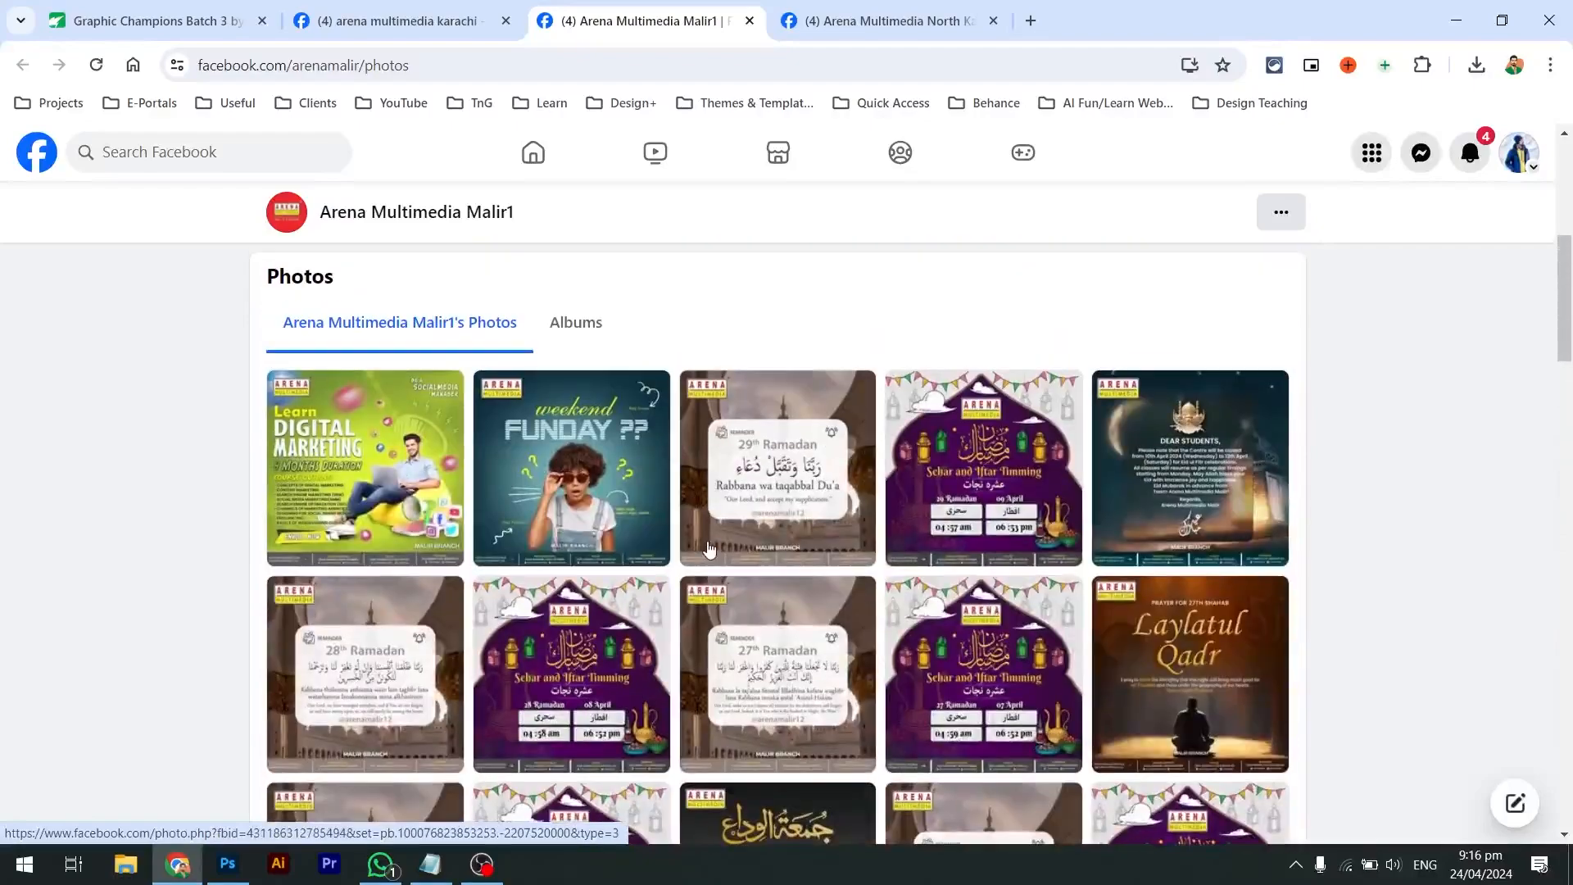
left_click(366, 490)
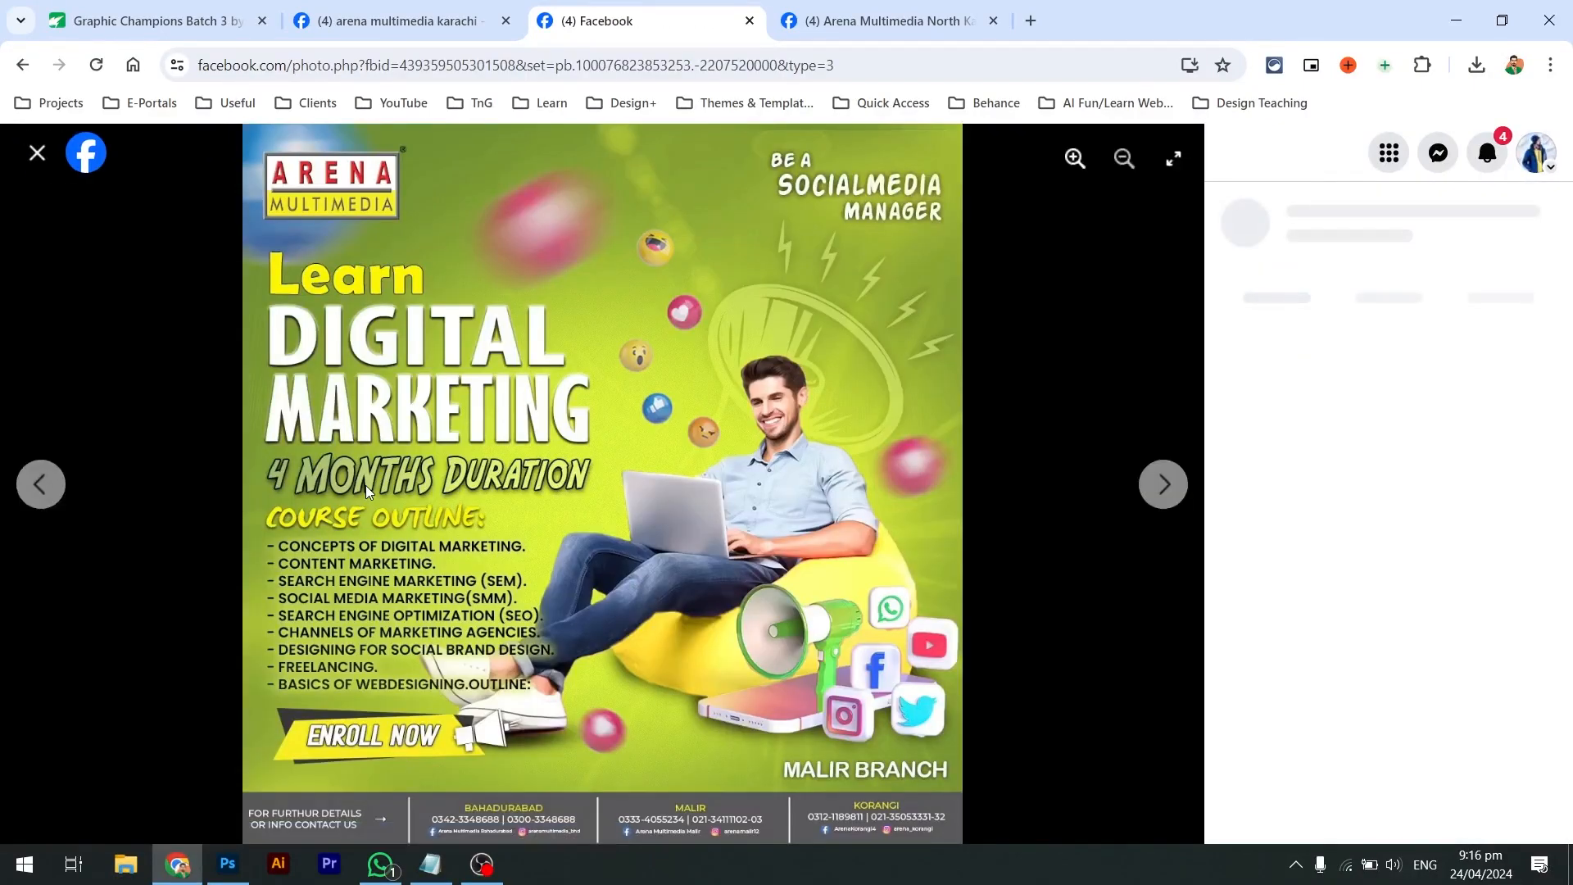
View the North Karachi page's photos, close that tab, and return to the search results
key("ctrl+Tab")
scroll(365, 489, "down", 3)
scroll(606, 482, "up", 3)
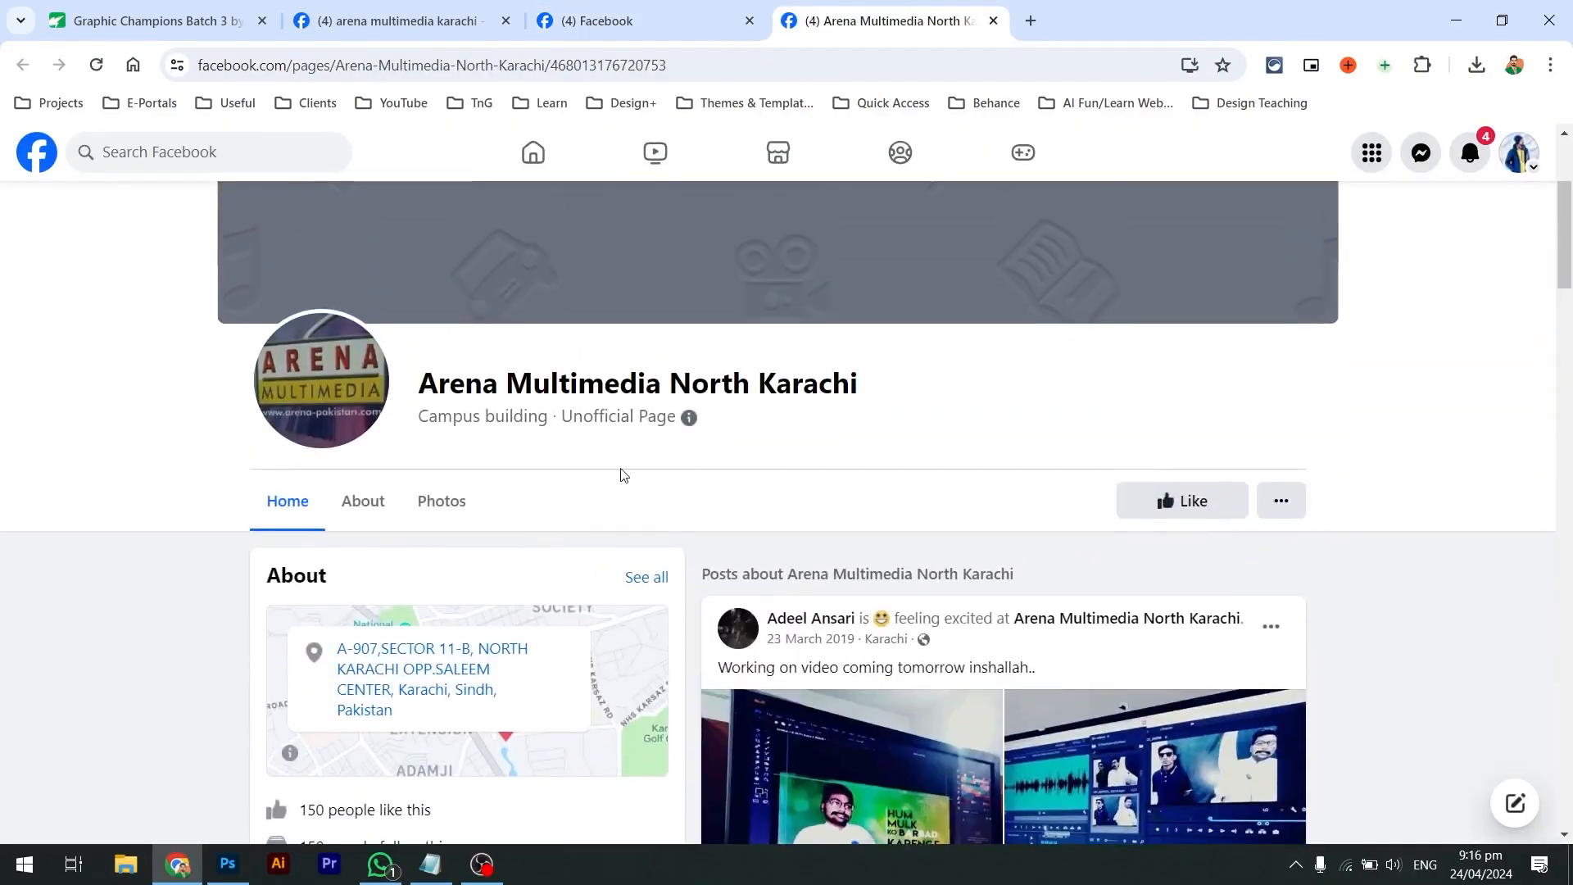
left_click(442, 501)
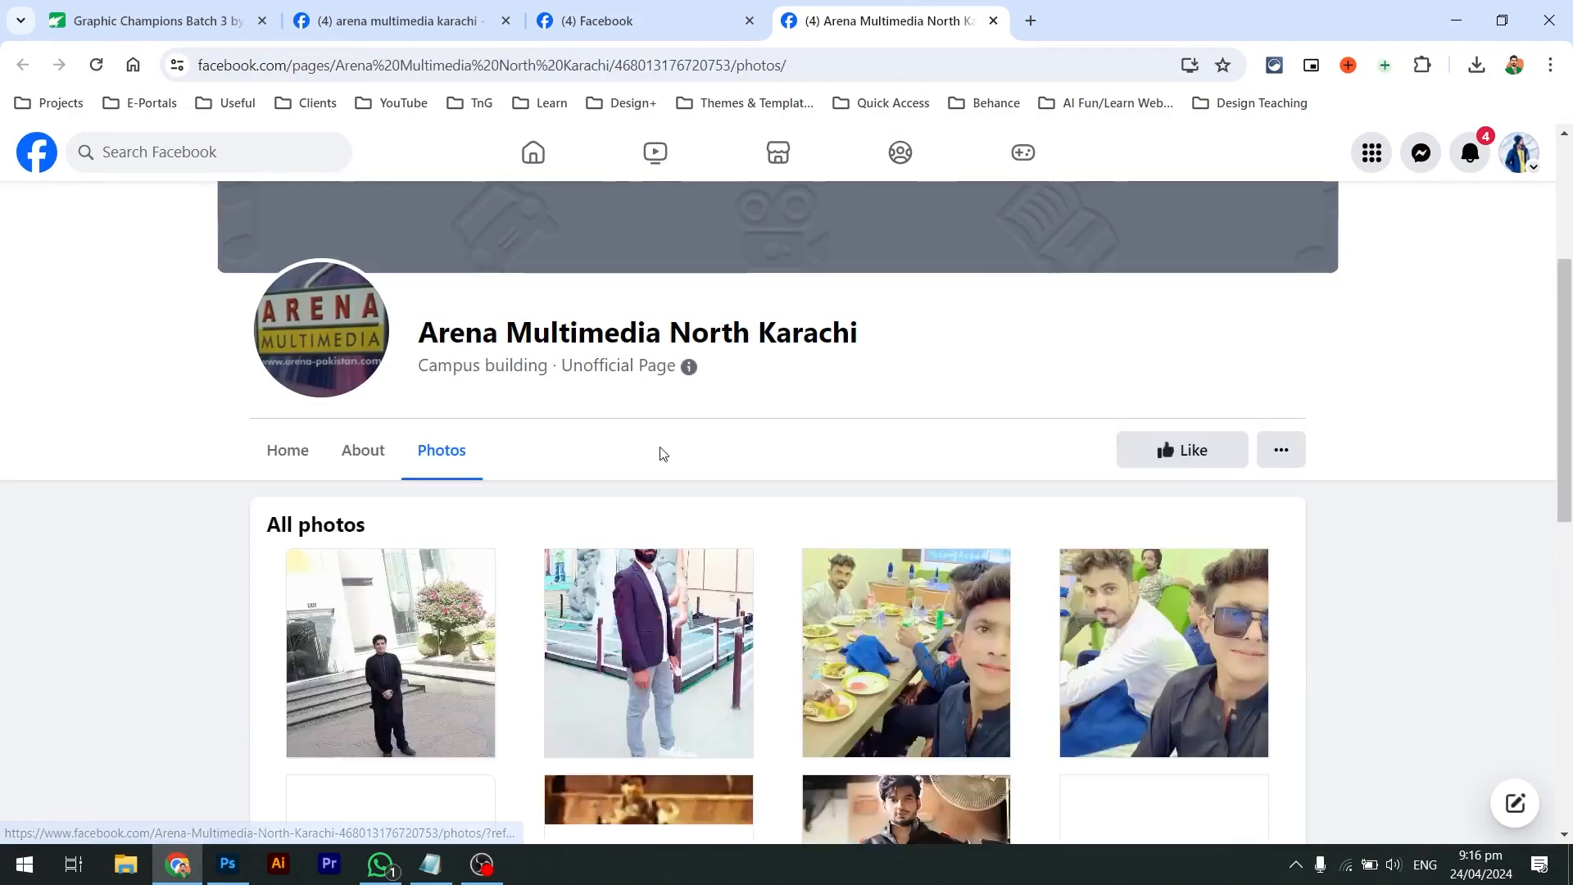
scroll(664, 454, "down", 8)
key("ctrl+w")
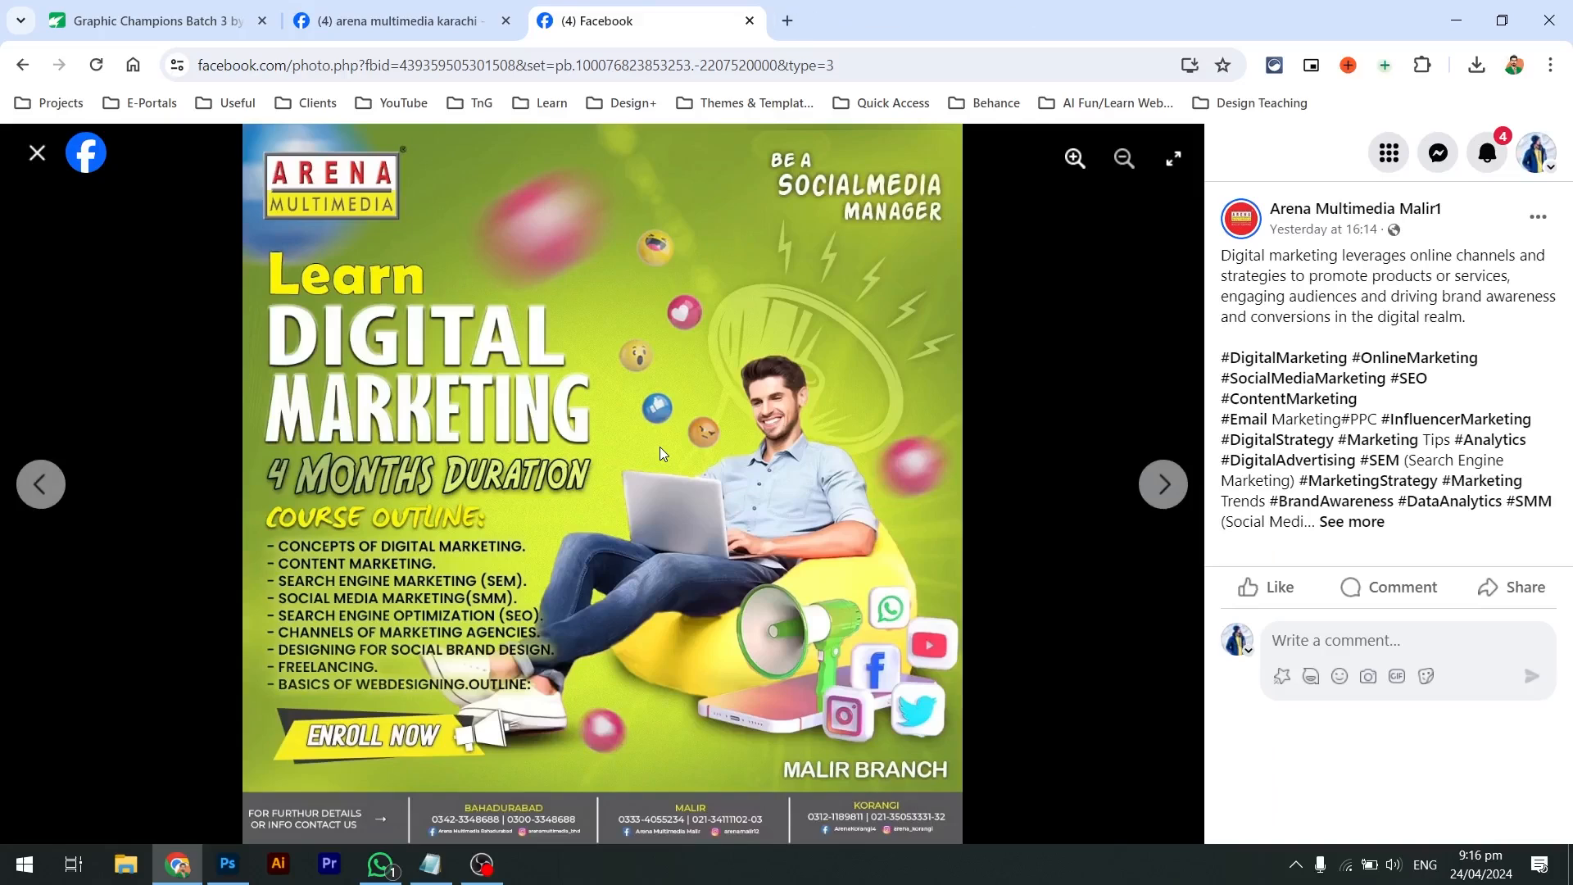
key("ctrl+shift+Tab")
scroll(577, 488, "down", 5)
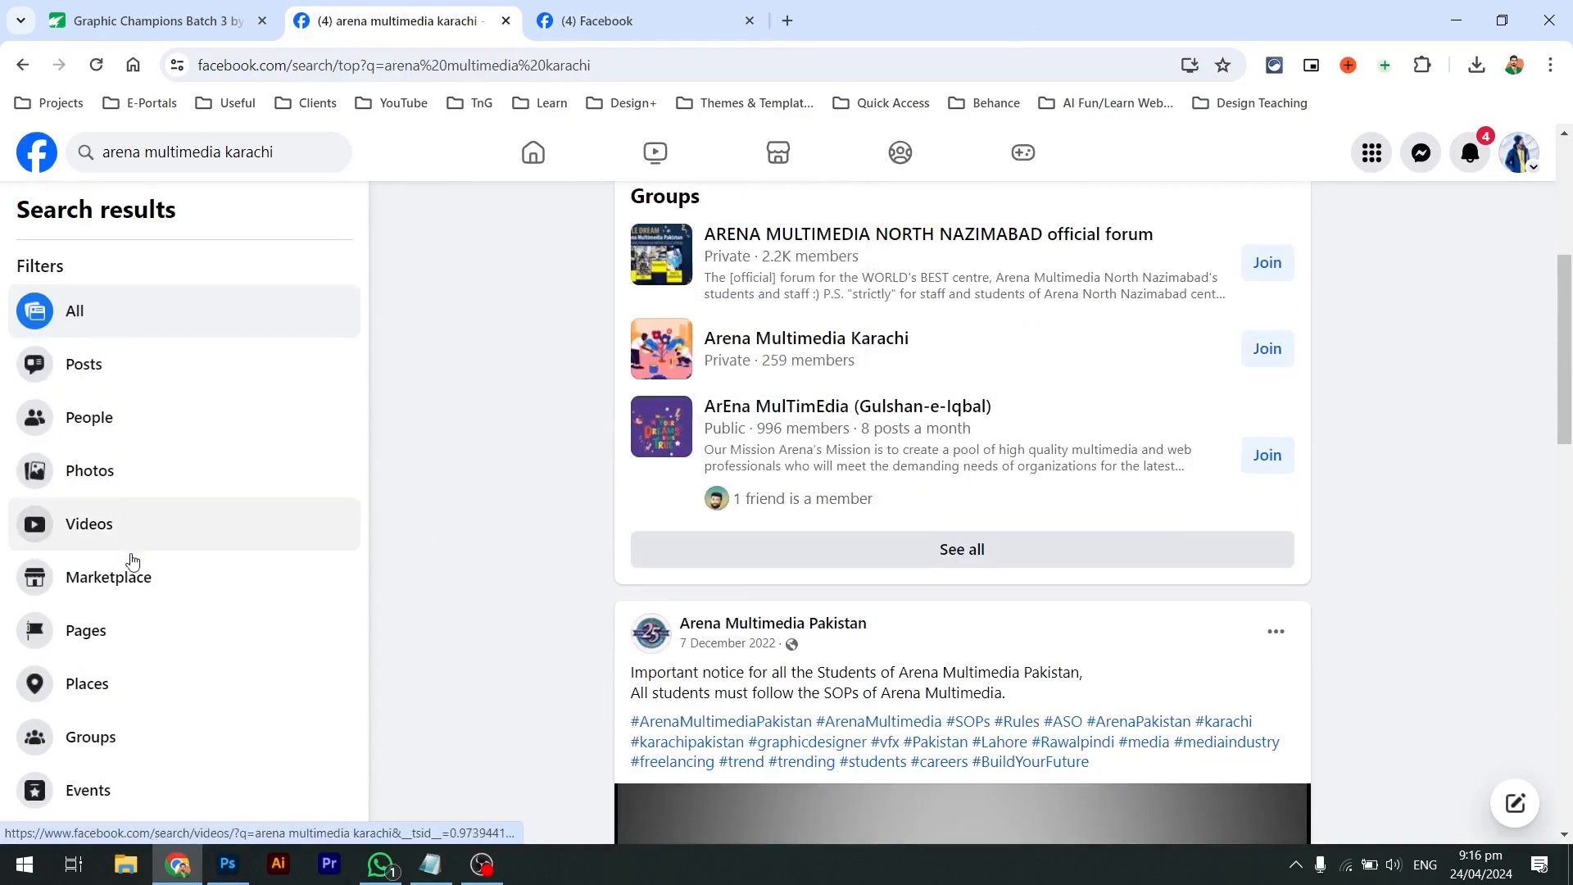
Filter to Pages and open the Bahadurabad, Nazimabad, Gulshan KDA and Clifton Centre pages in new tabs
left_click(139, 628)
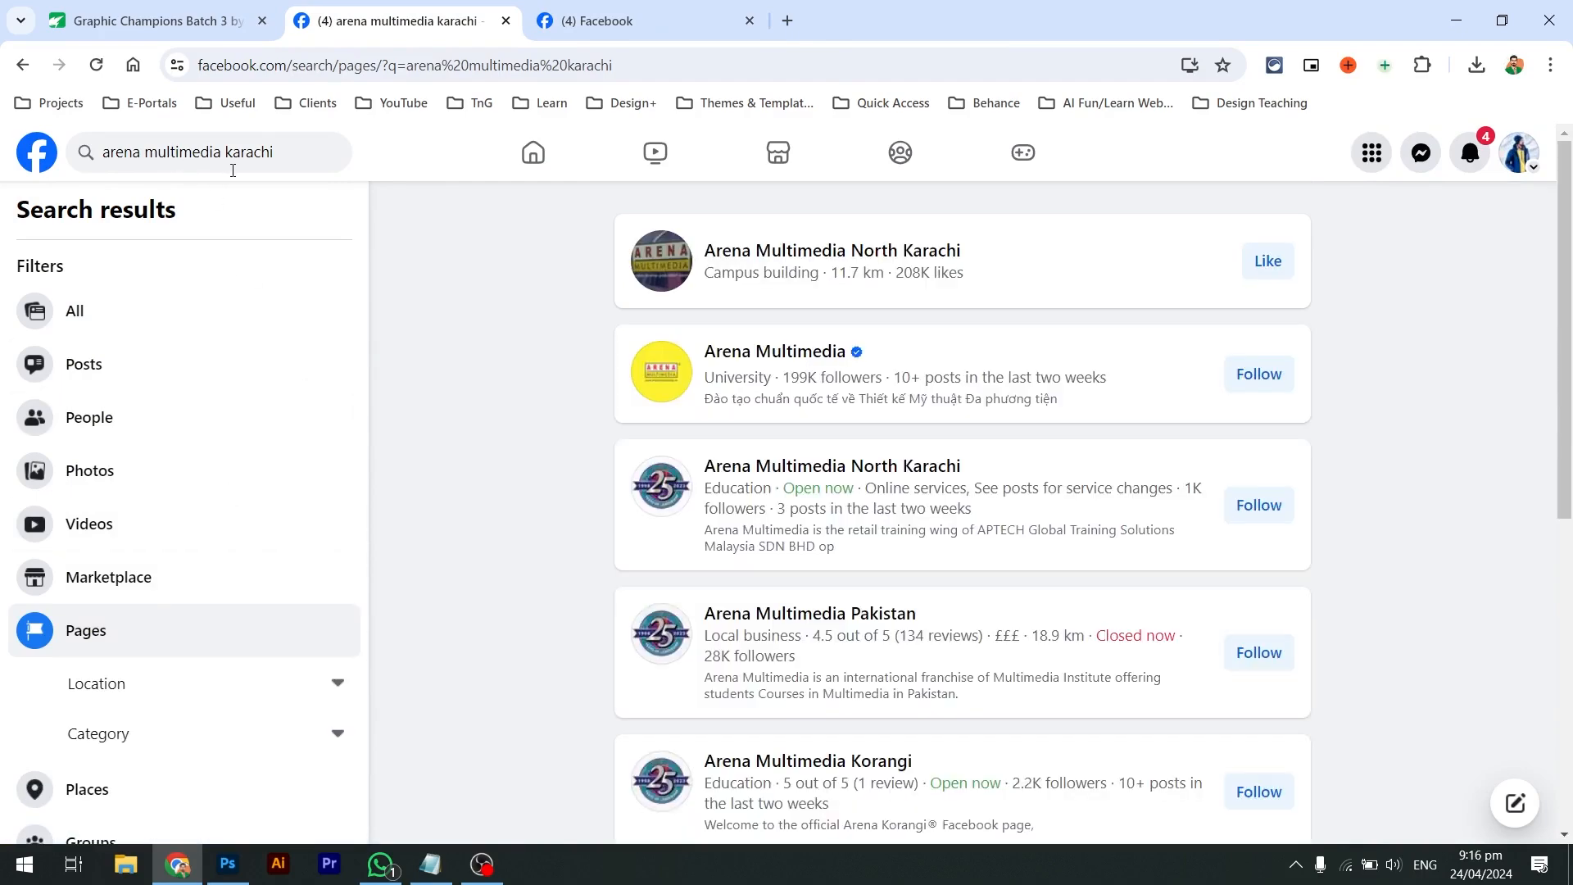
scroll(636, 393, "down", 6)
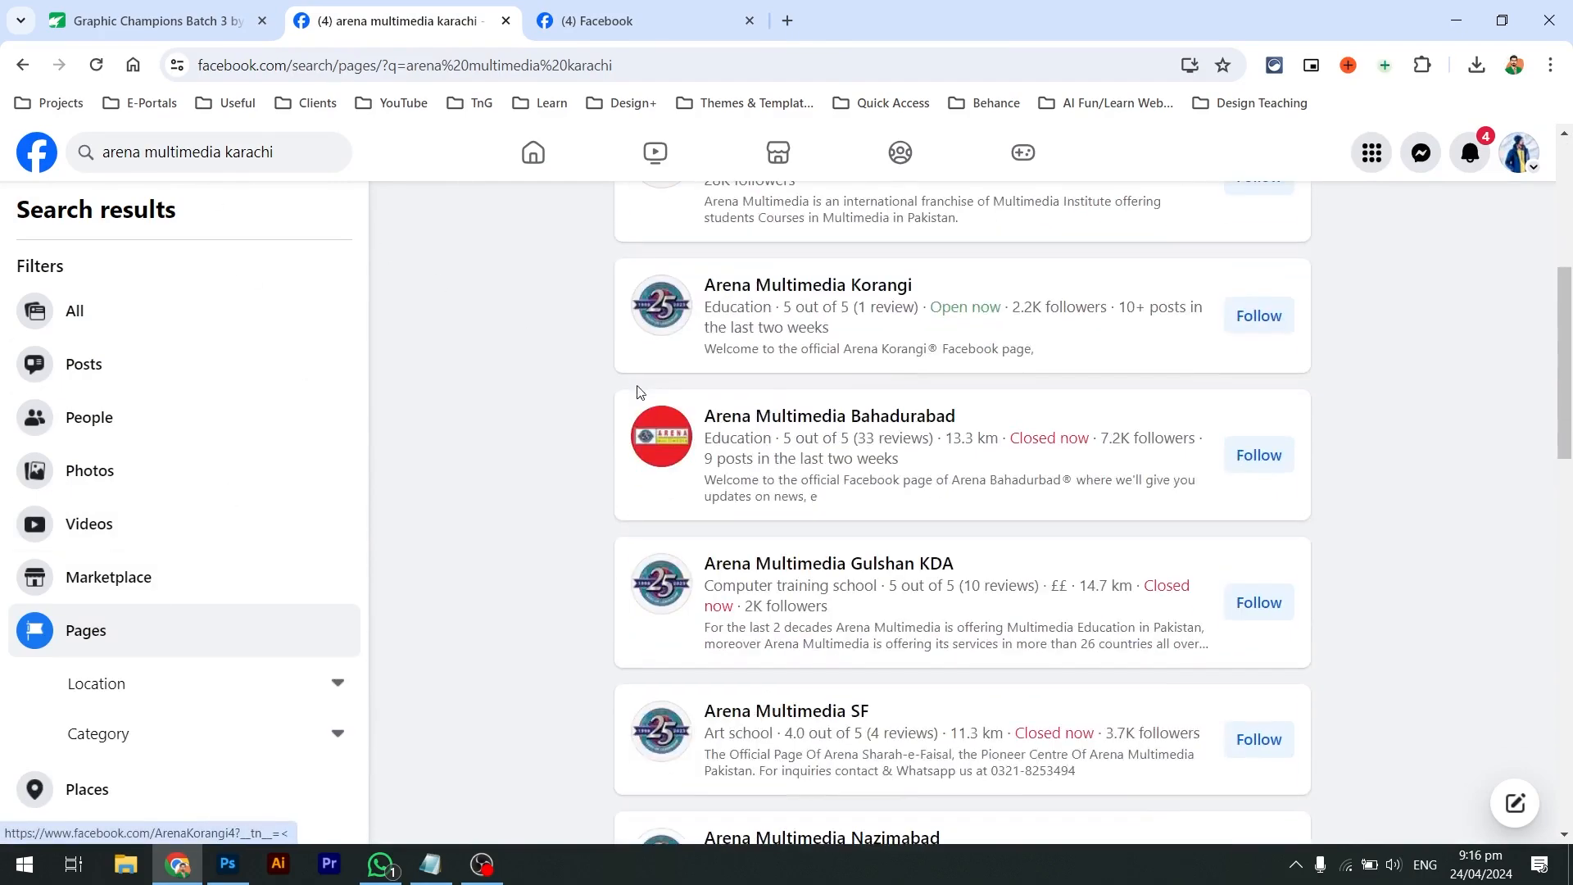
middle_click(719, 414)
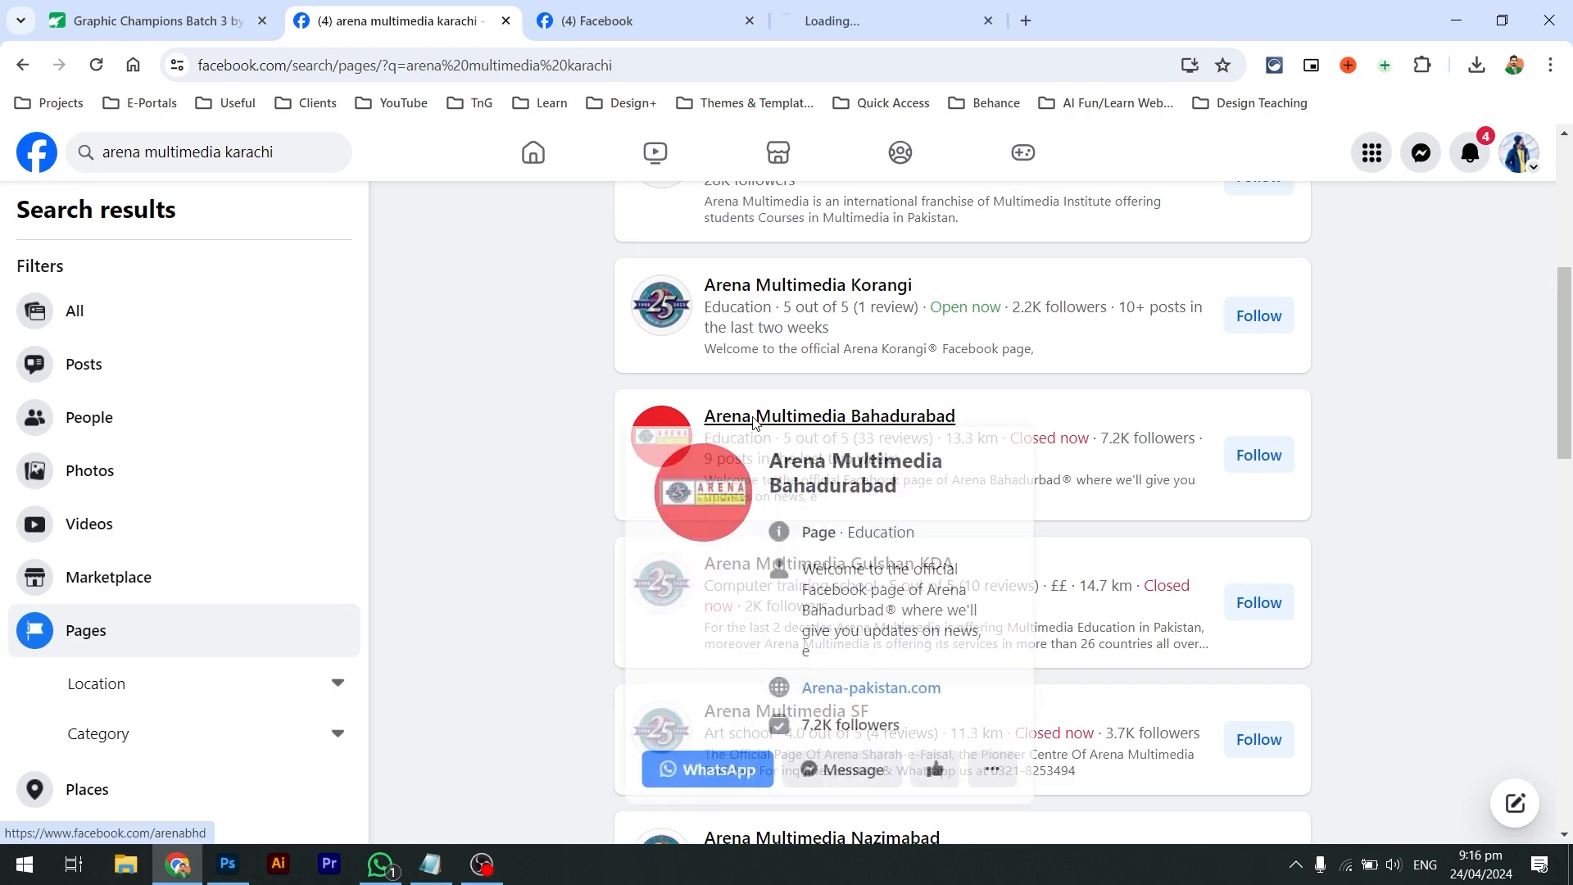
scroll(722, 414, "down", 2)
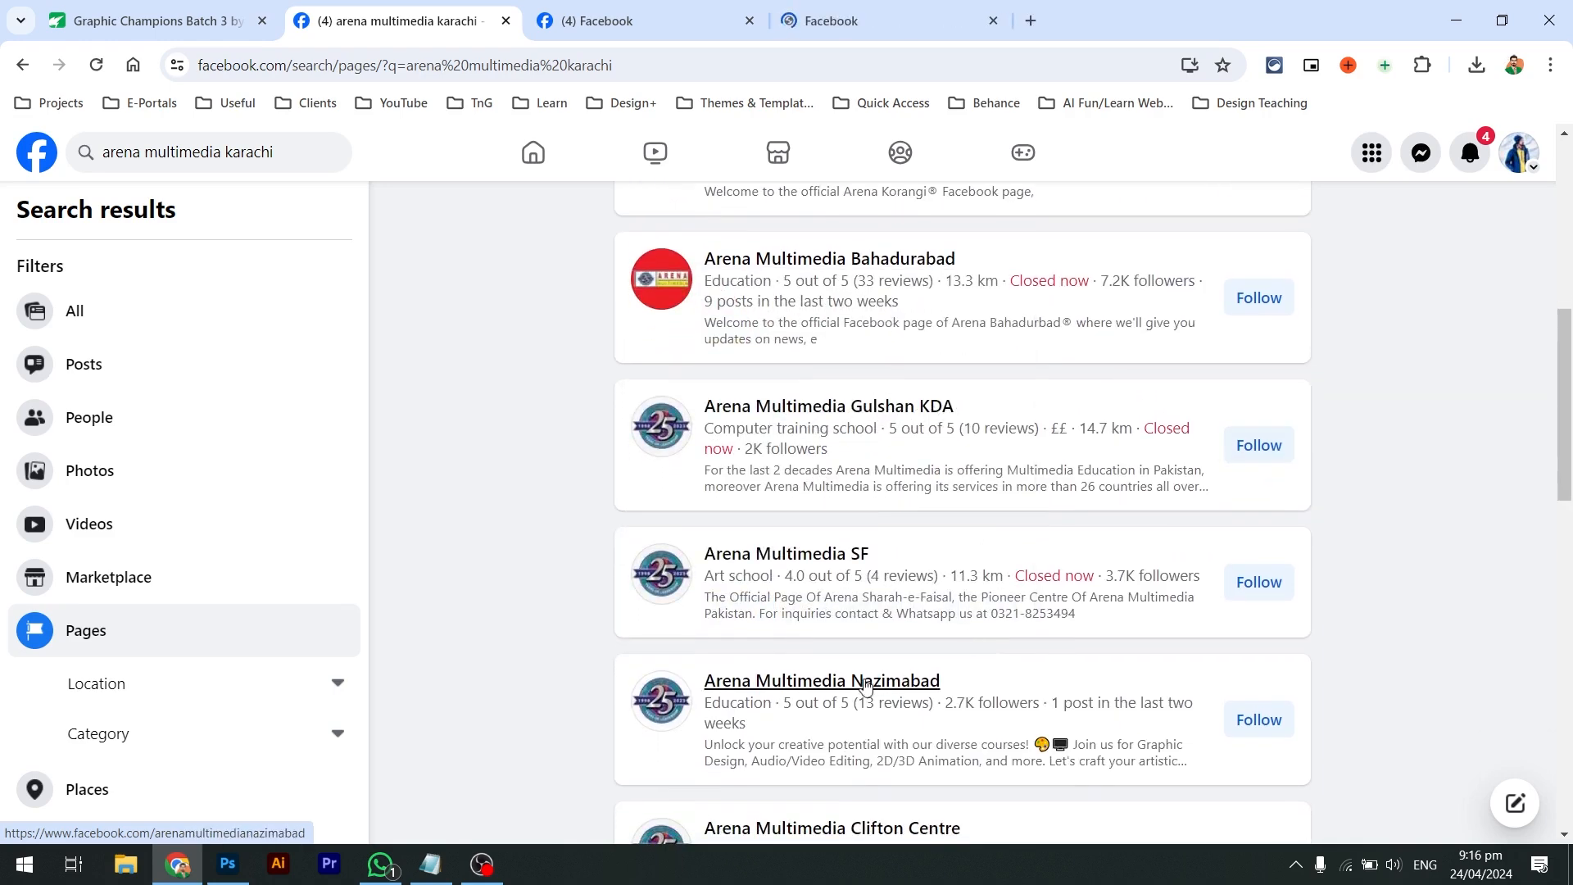
middle_click(857, 689)
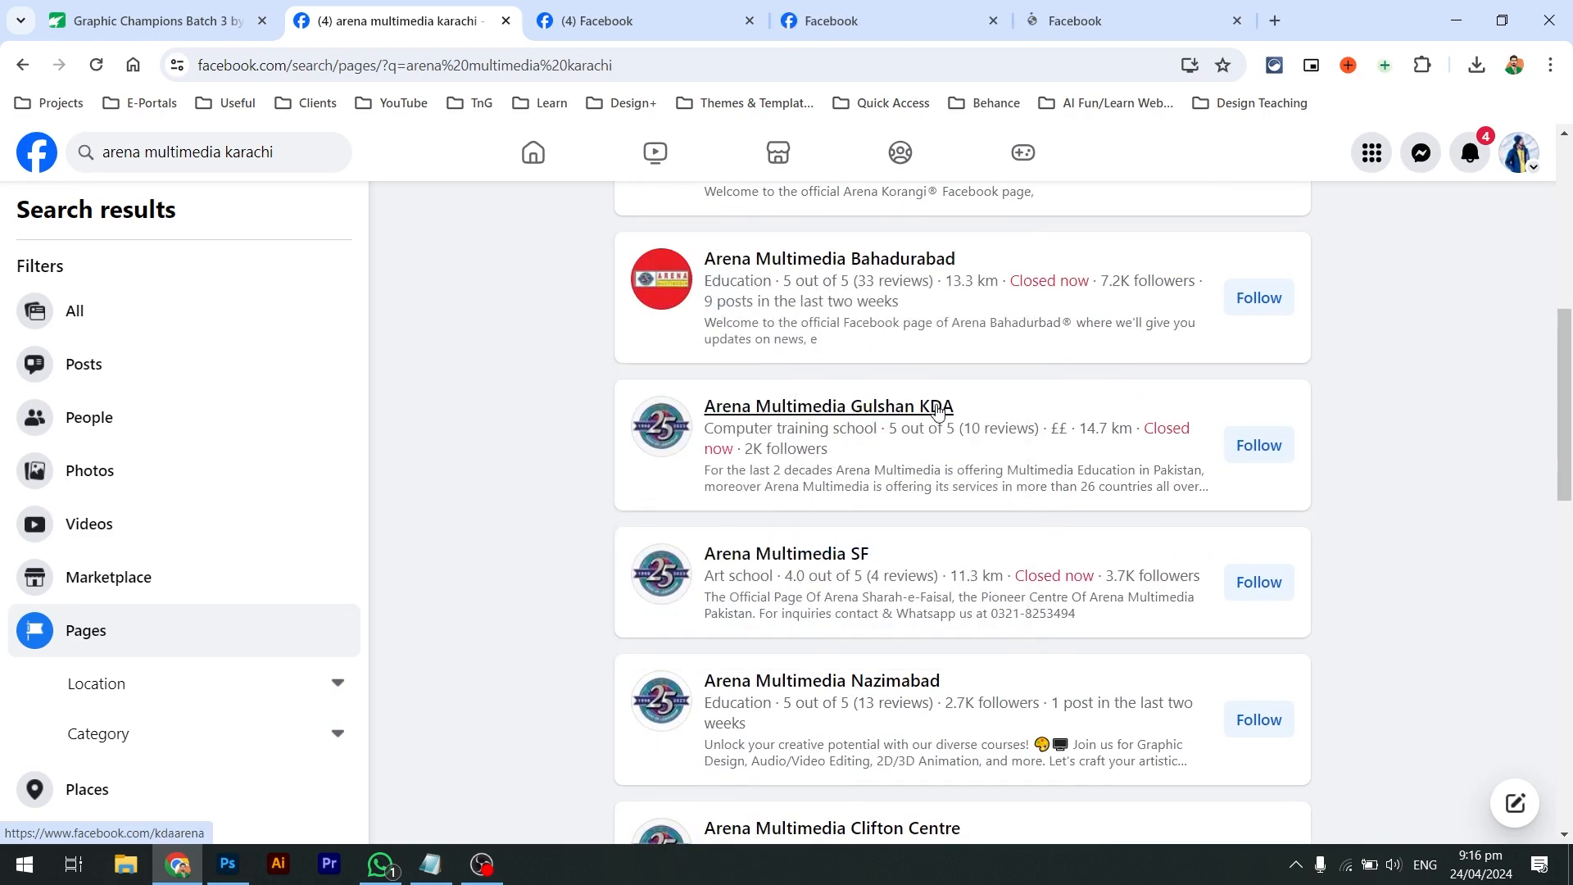
middle_click(938, 410)
scroll(939, 411, "down", 3)
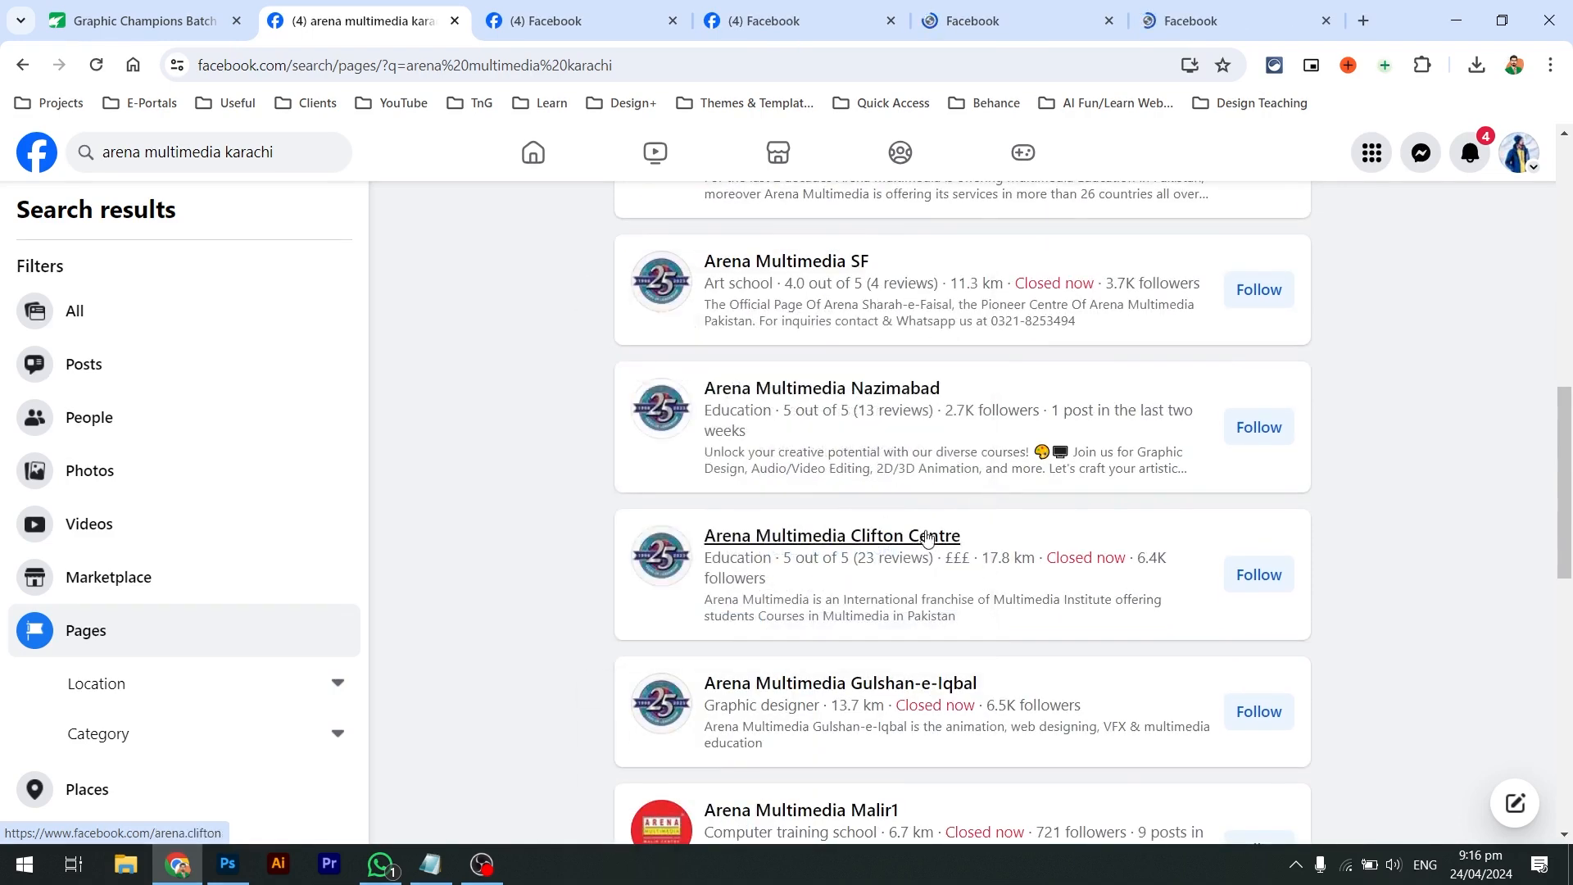
middle_click(922, 534)
Browse the Bahadurabad branch page's photos, then move on to the Nazimabad tab
key("ctrl+Tab")
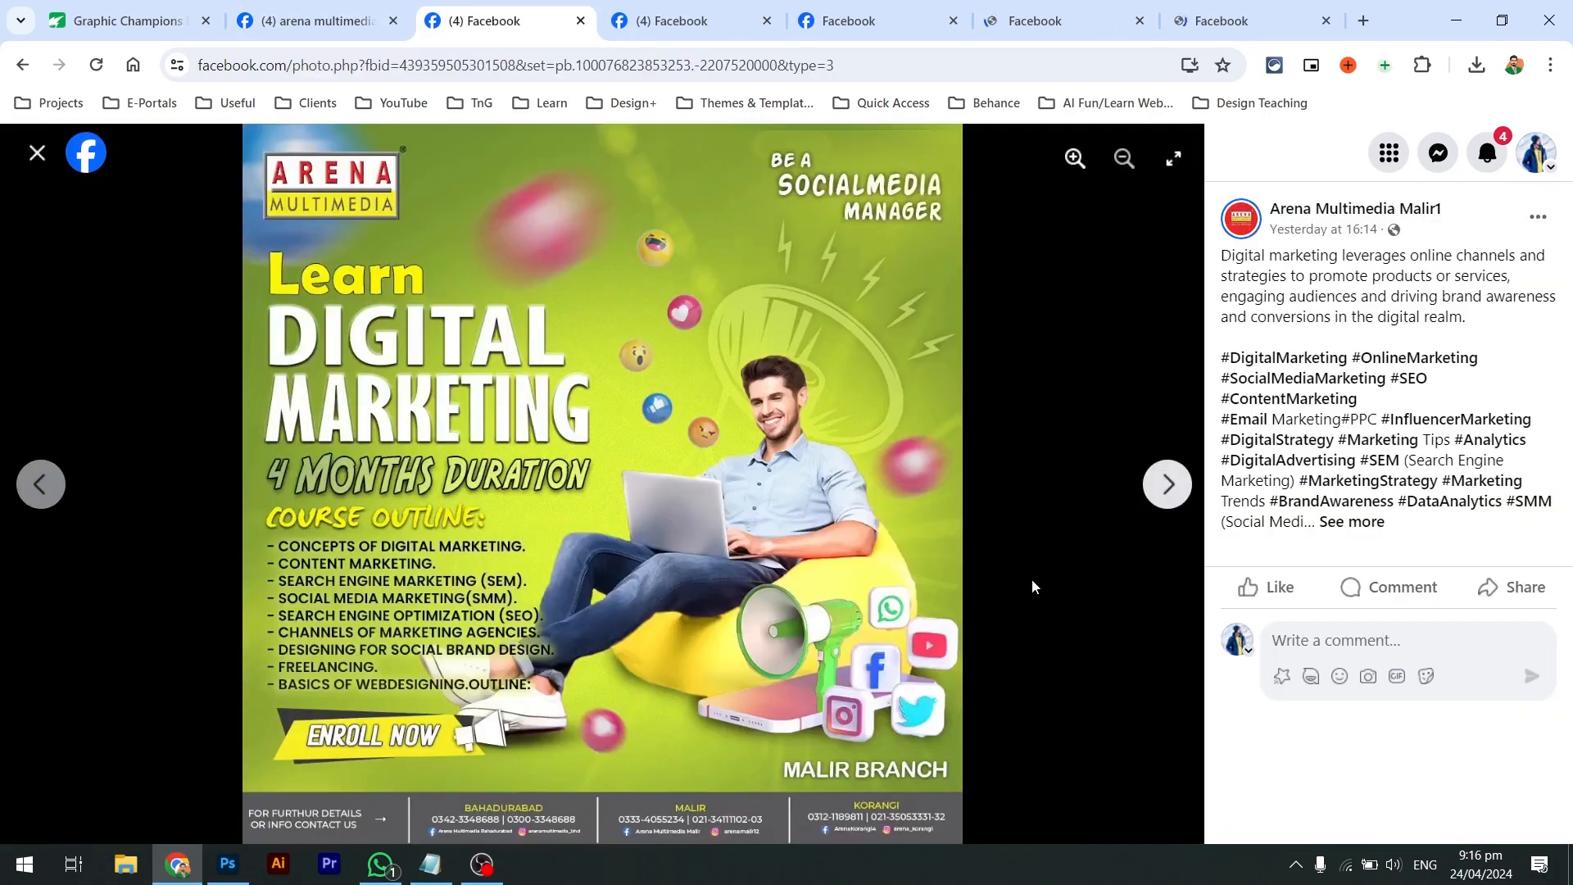
key("ctrl+Tab")
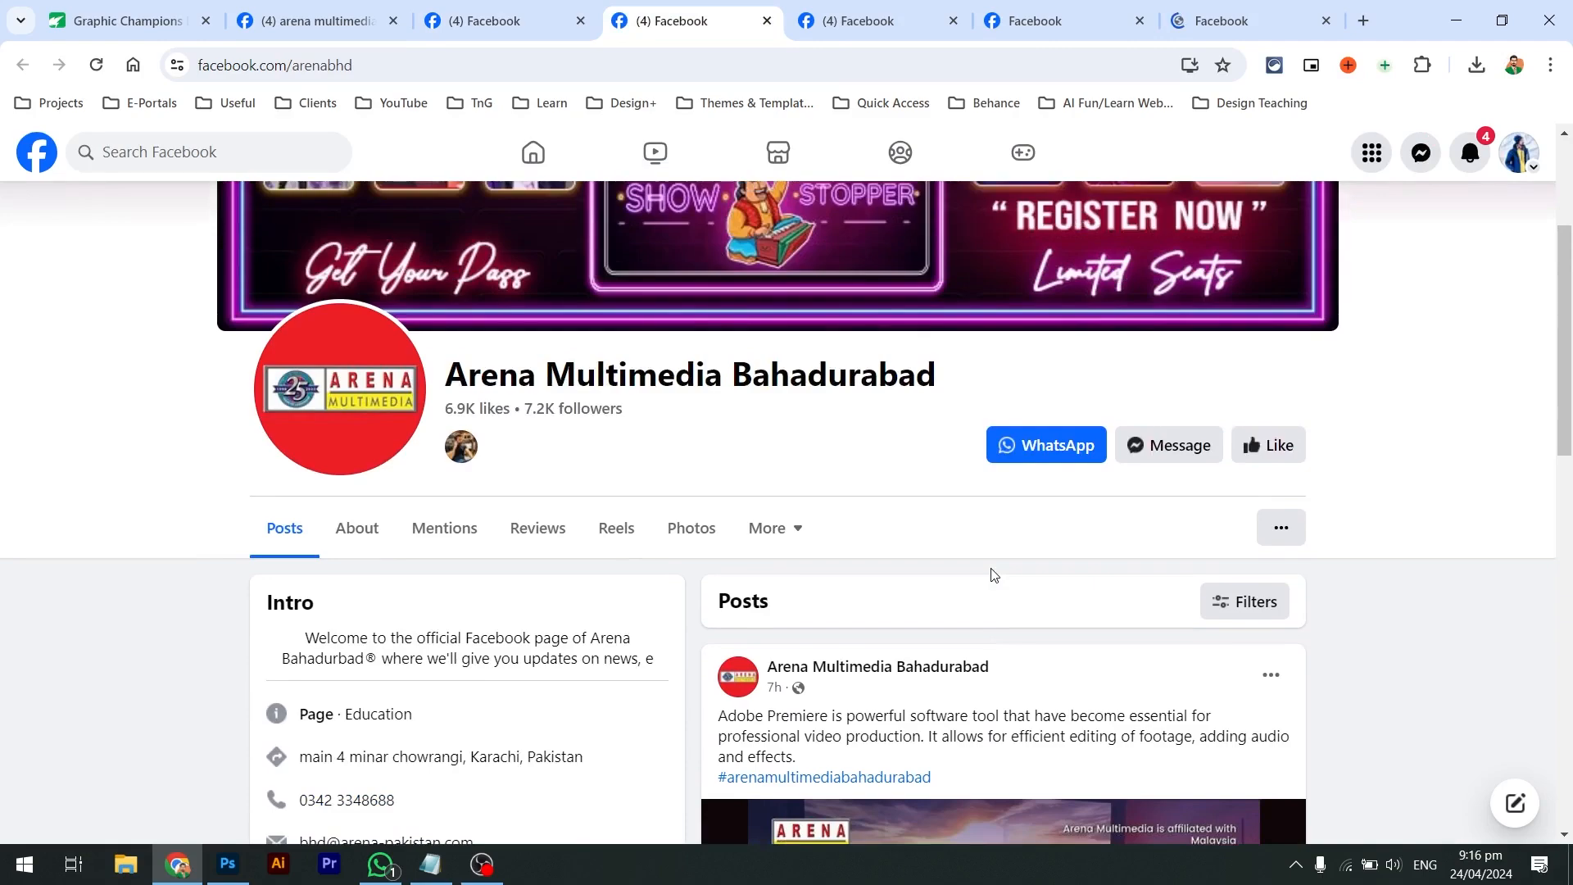
scroll(991, 571, "down", 3)
scroll(766, 471, "up", 3)
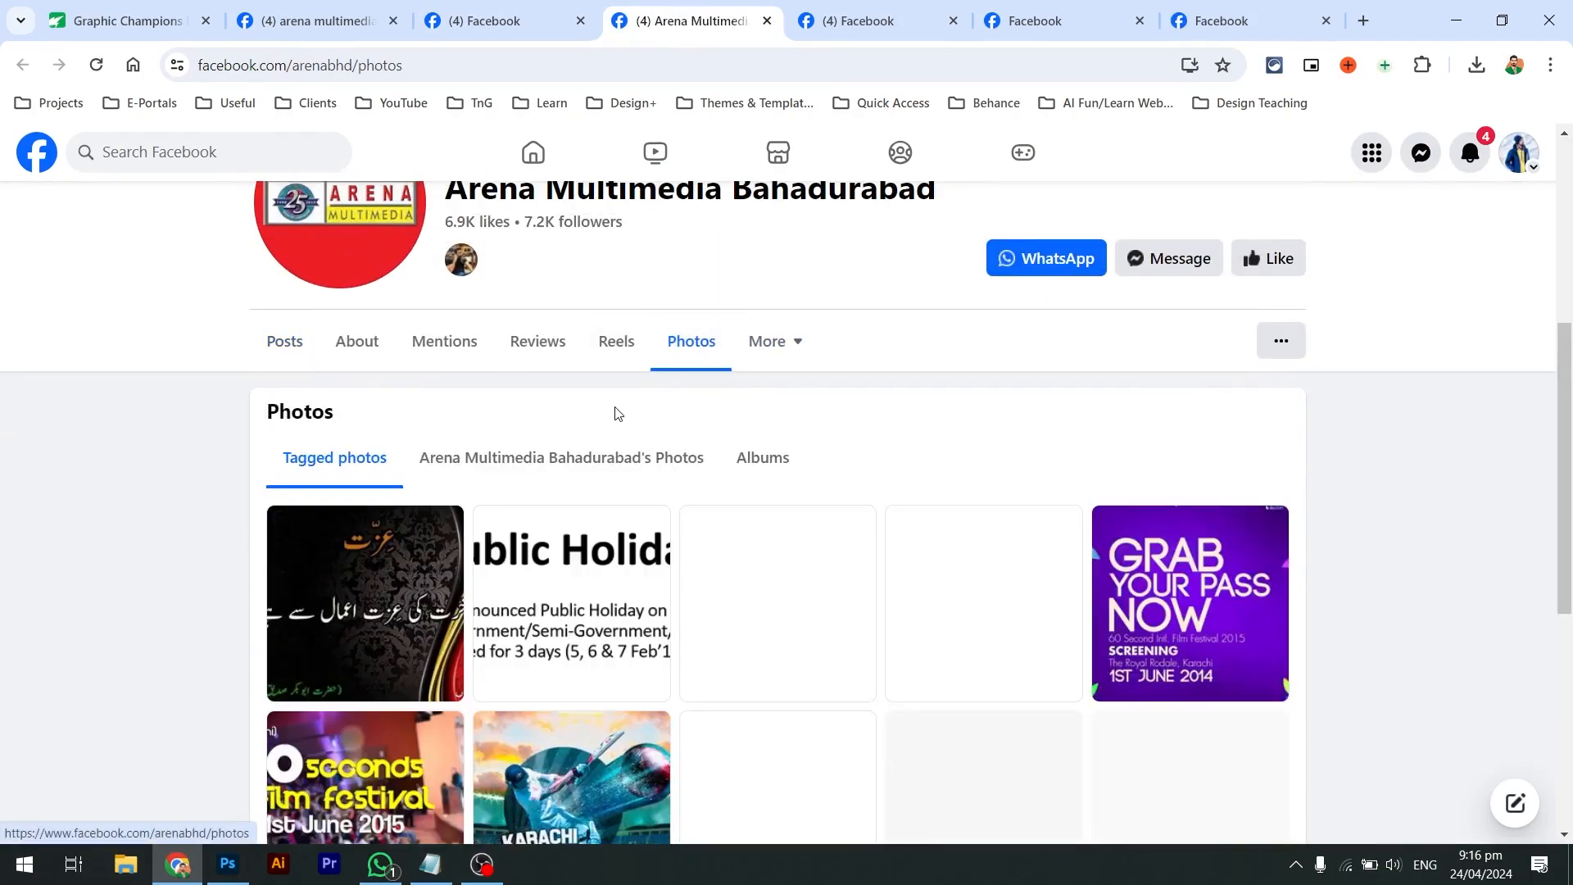
scroll(614, 410, "down", 3)
scroll(617, 414, "down", 2)
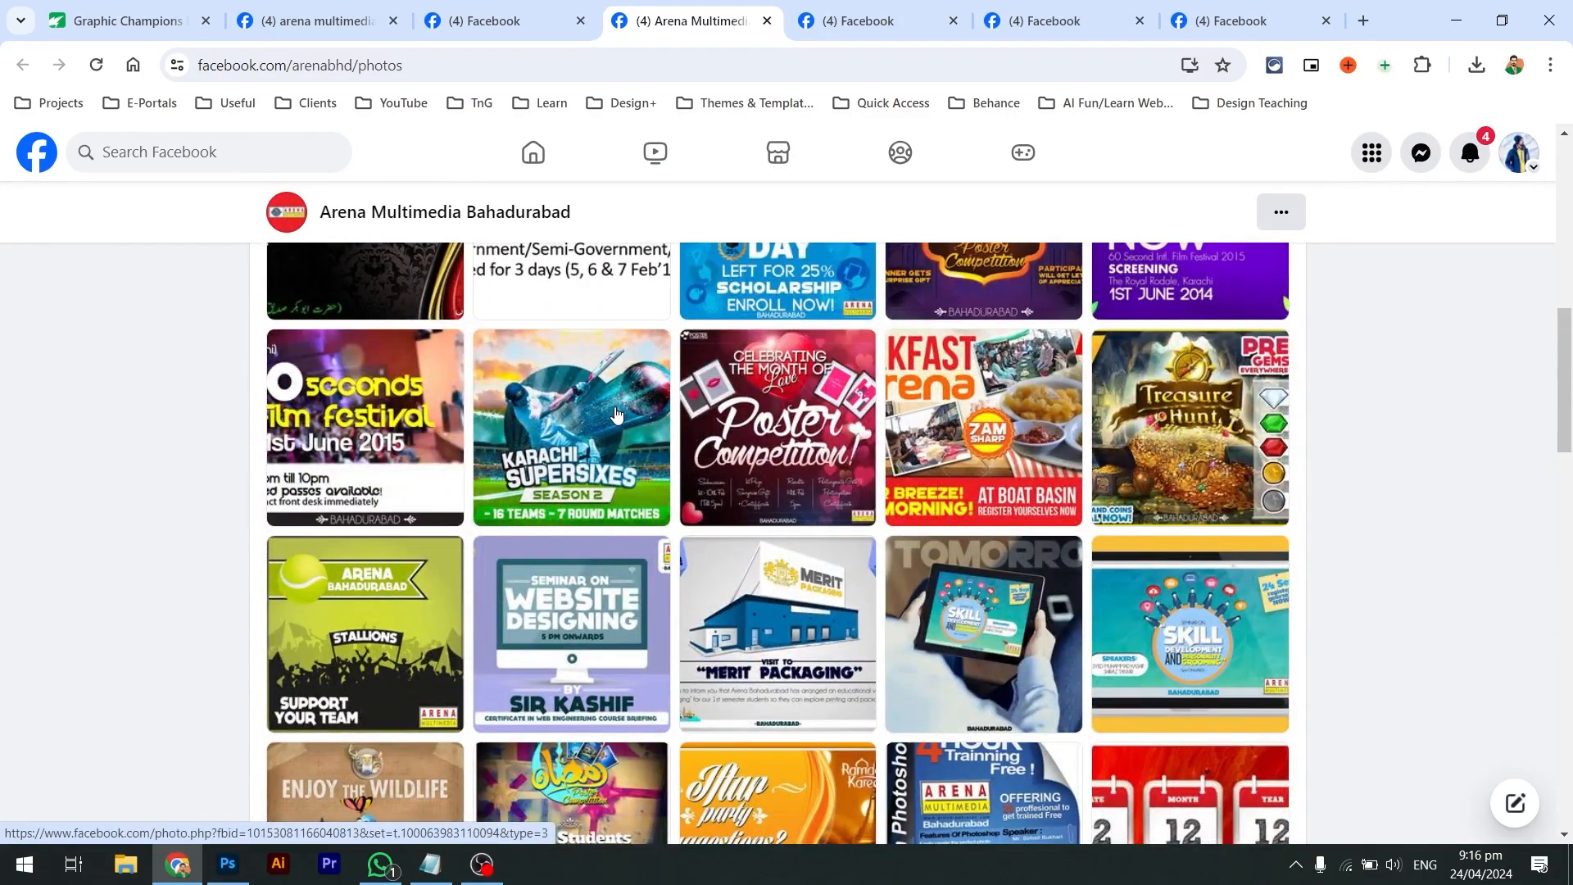
scroll(617, 413, "down", 4)
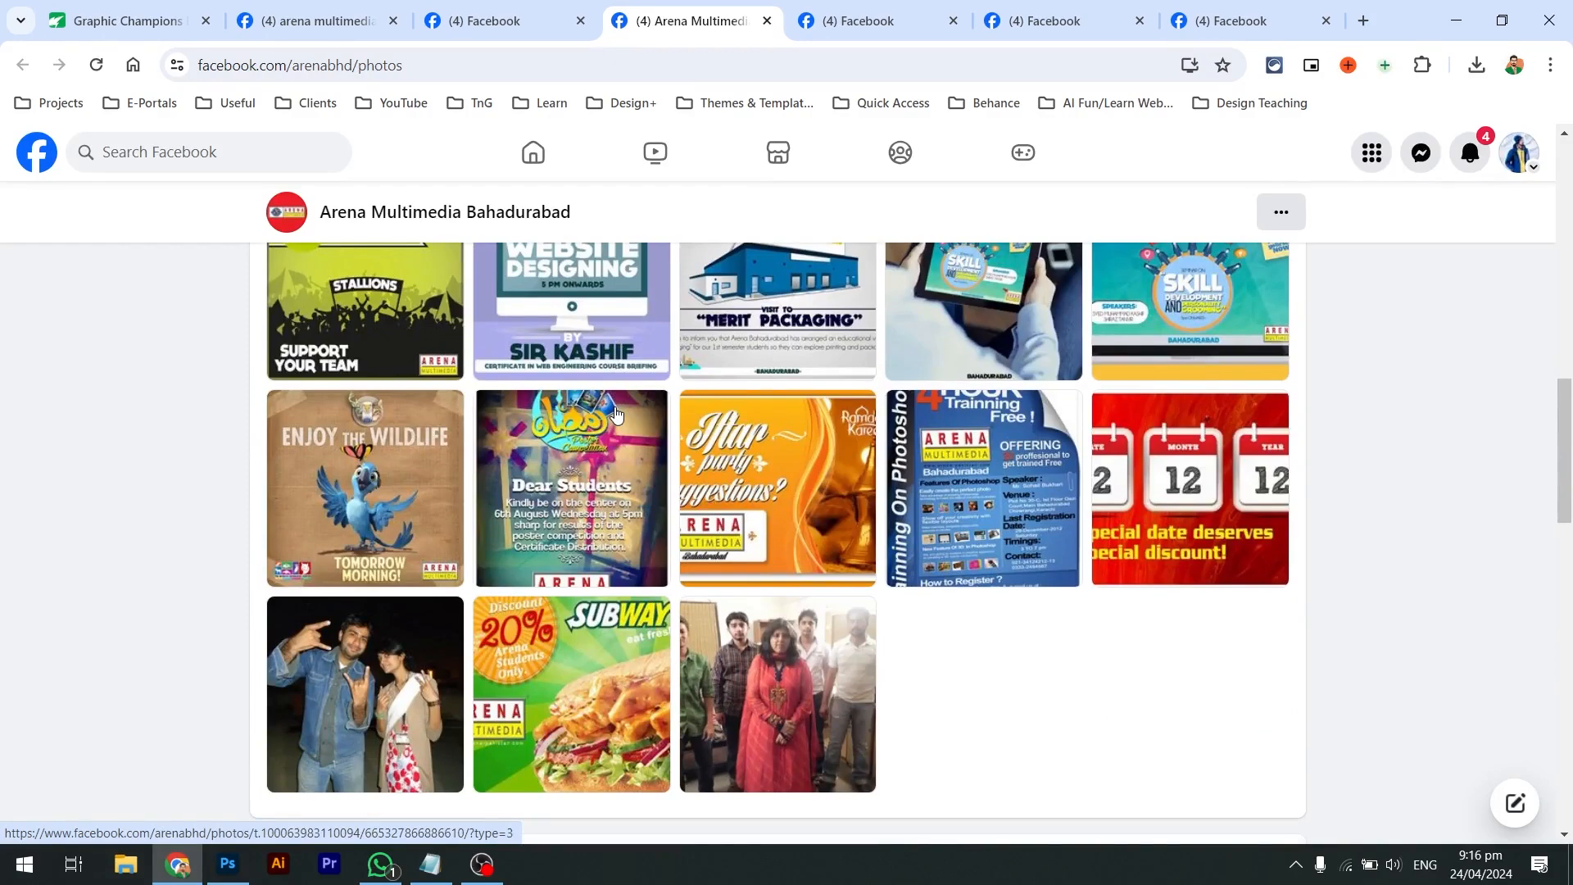
key("ctrl+Tab")
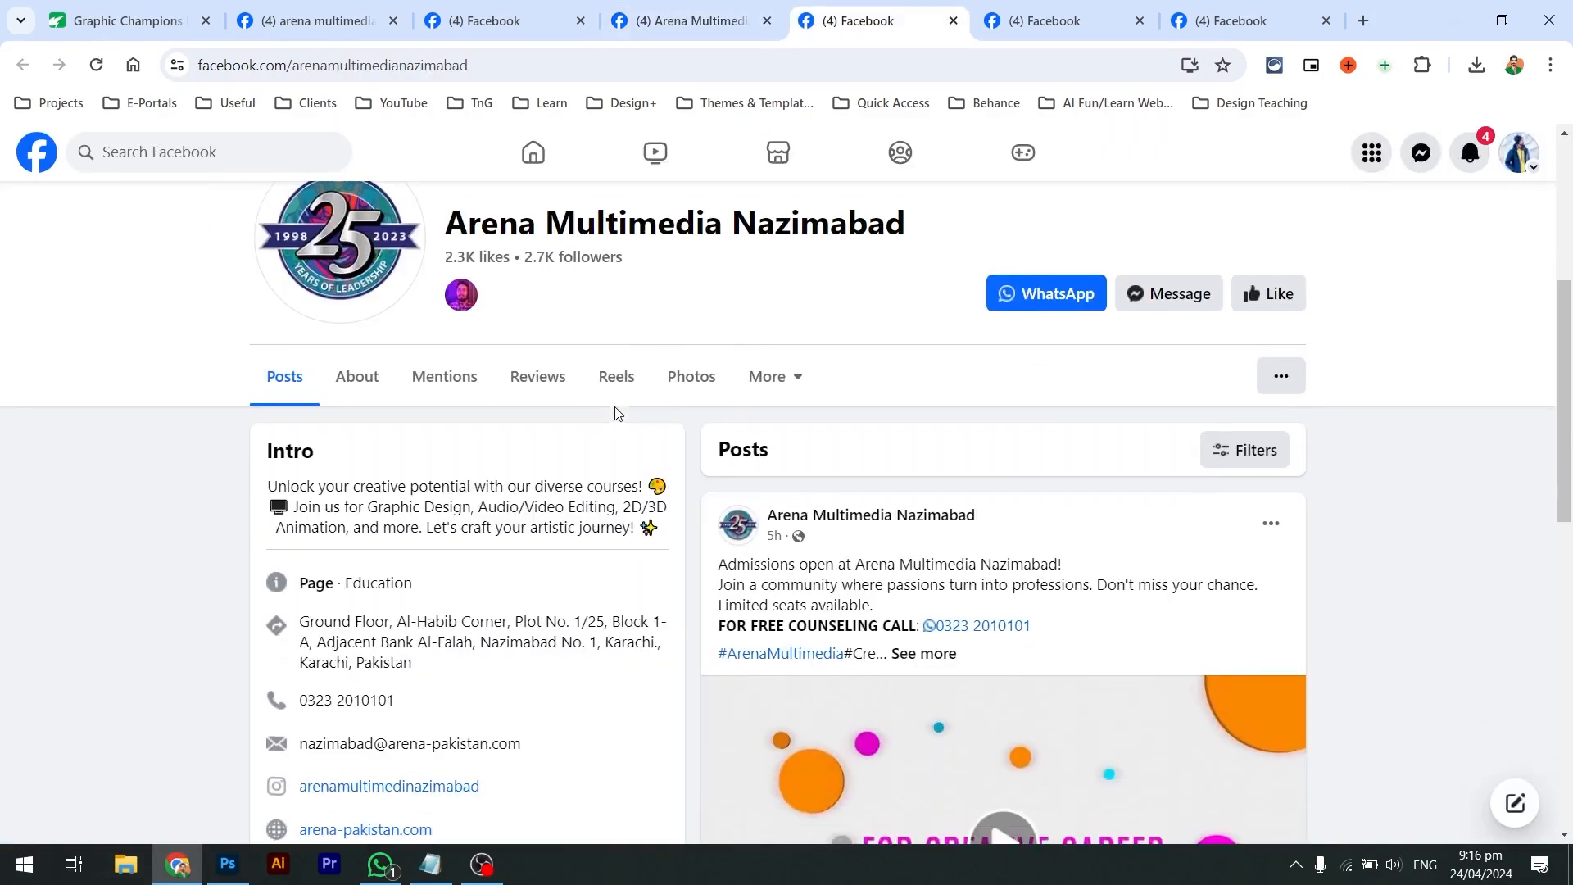
View the Nazimabad page's photos, then close the Nazimabad tab
left_click(684, 379)
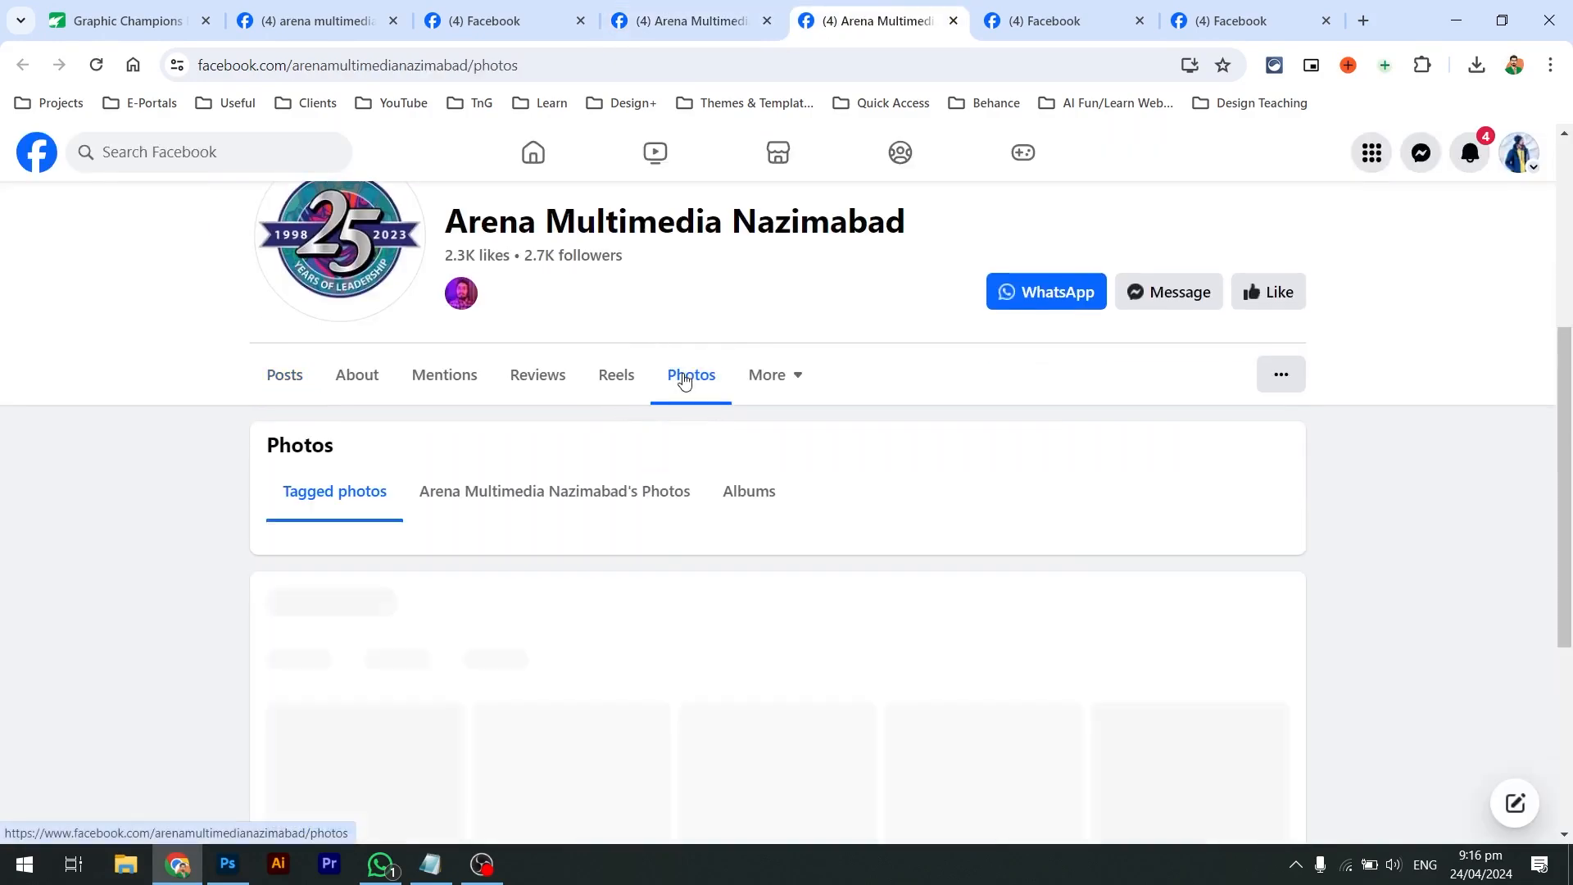
key("ctrl+shift+Tab")
key("ctrl+shift+Tab")
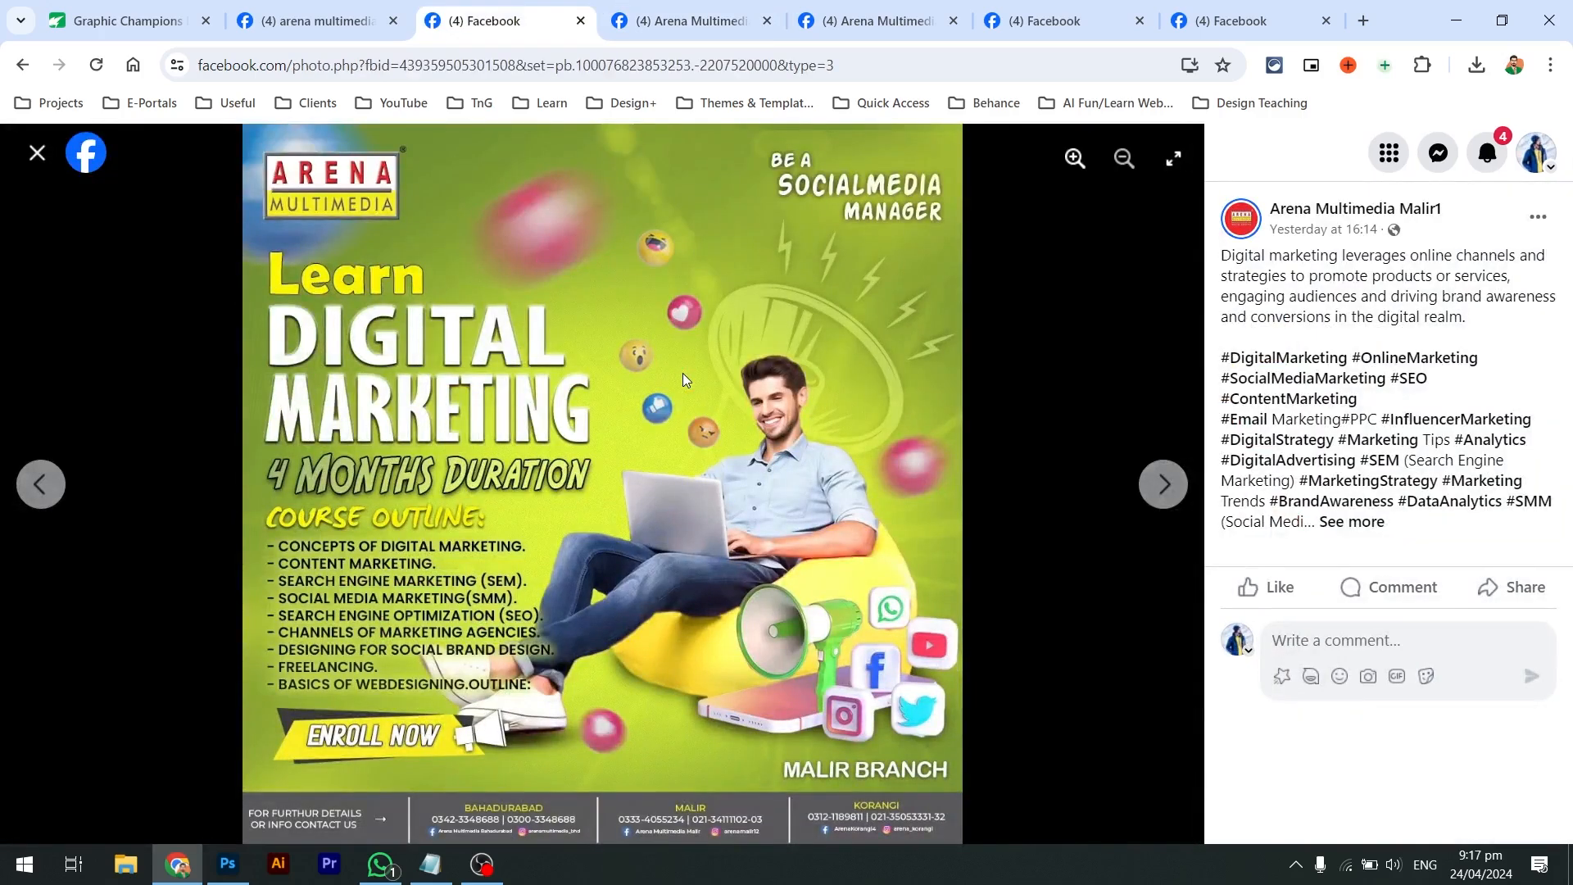
key("ctrl+Tab")
key("ctrl+Tab")
scroll(684, 379, "down", 2)
scroll(684, 380, "up", 1)
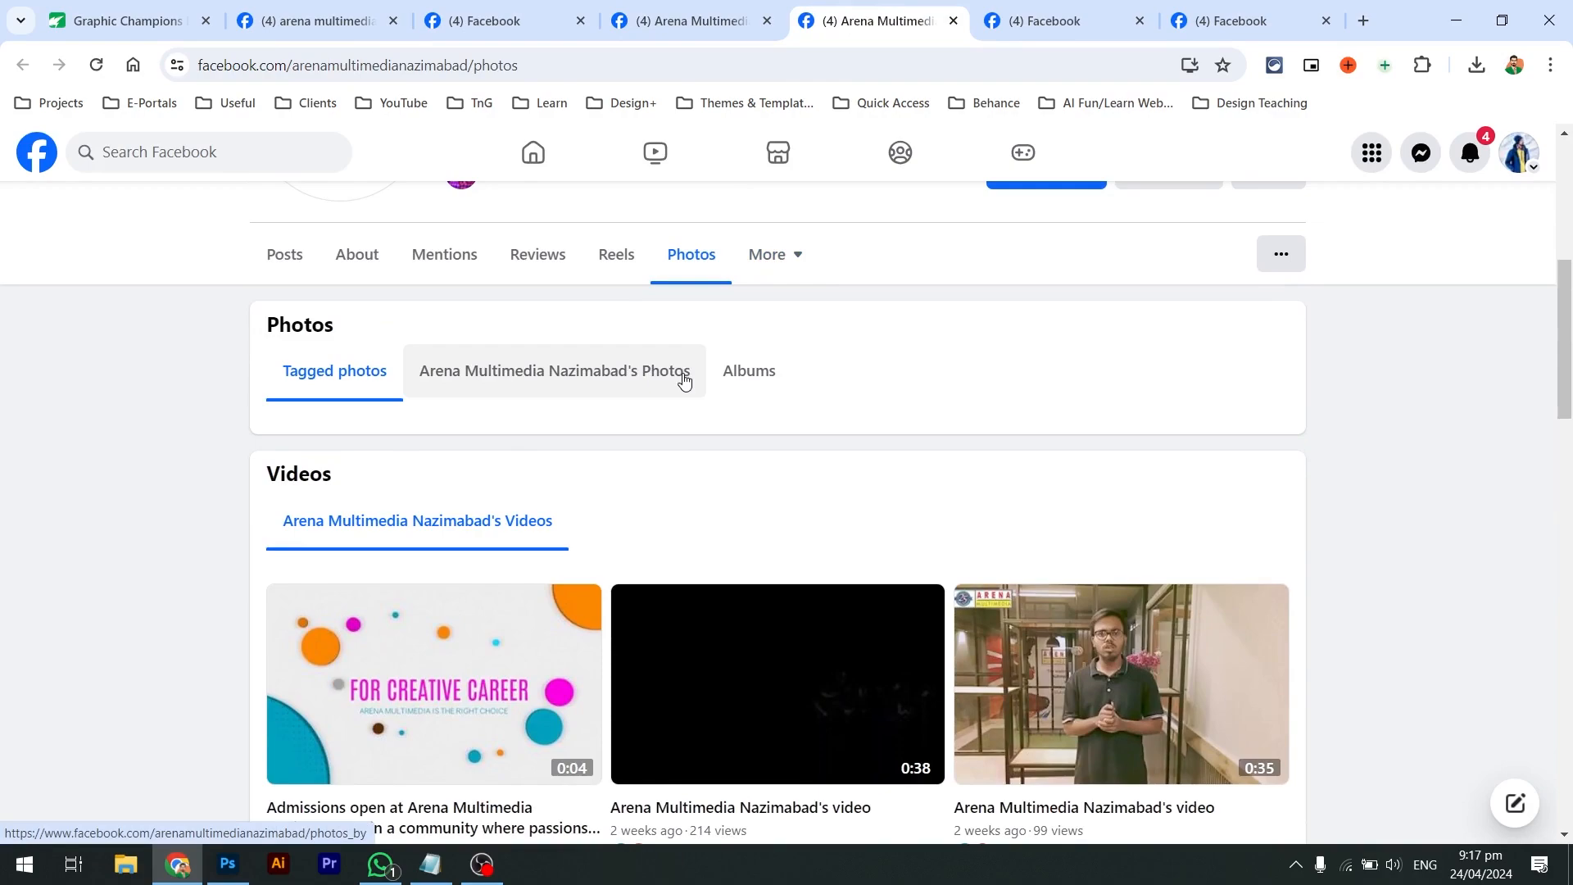
scroll(684, 380, "down", 12)
key("ctrl+w")
Open the Gulshan KDA page's Photos section and scroll through it
scroll(685, 378, "down", 1)
scroll(682, 376, "up", 2)
left_click(713, 436)
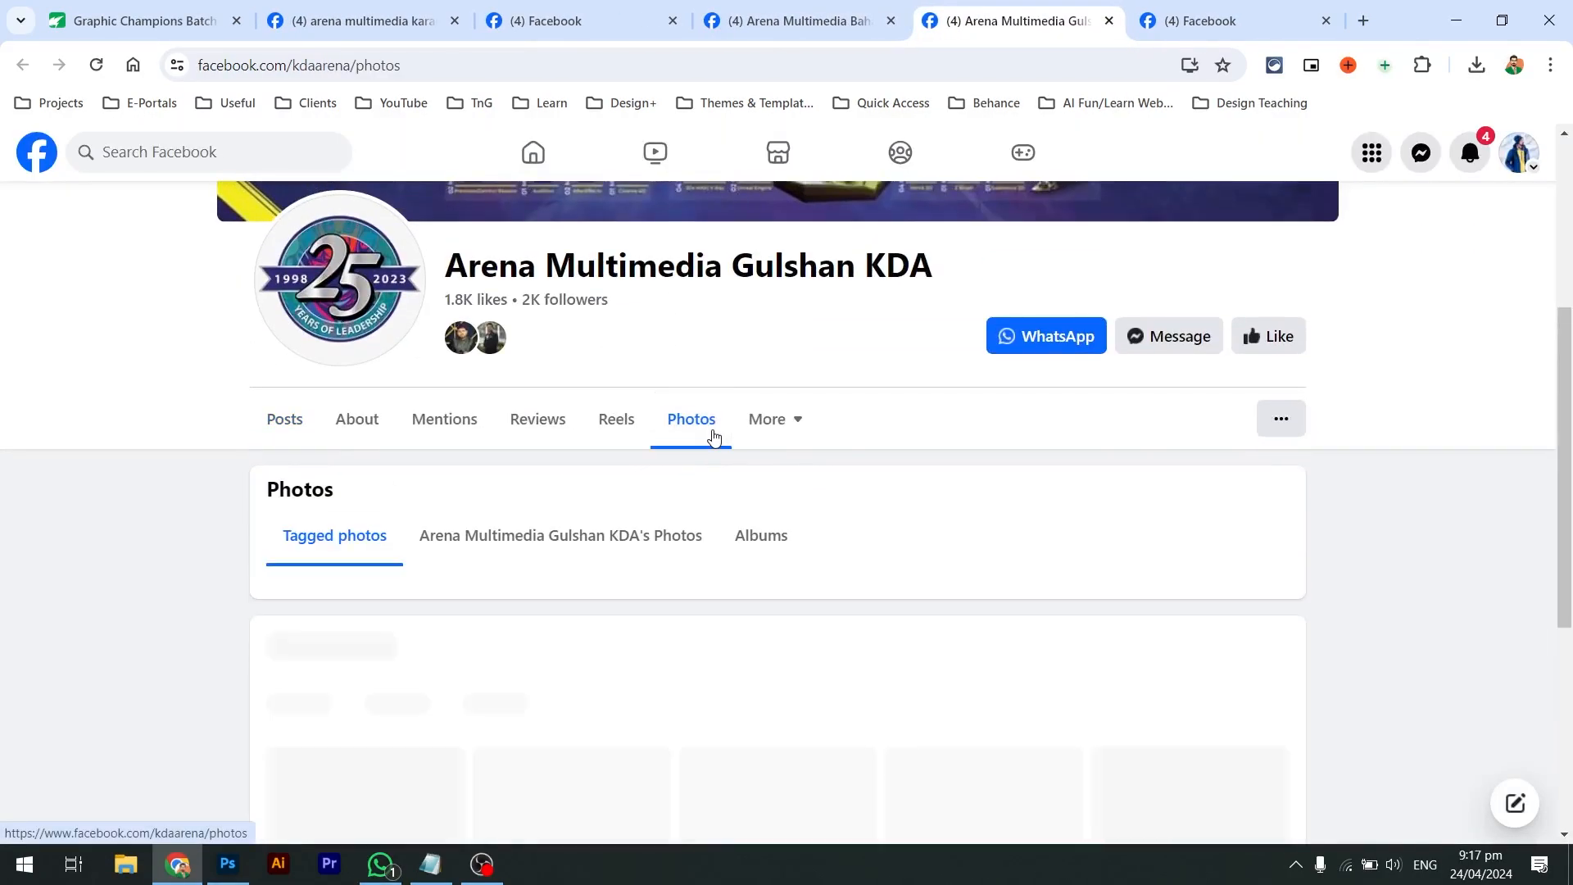
scroll(713, 435, "down", 5)
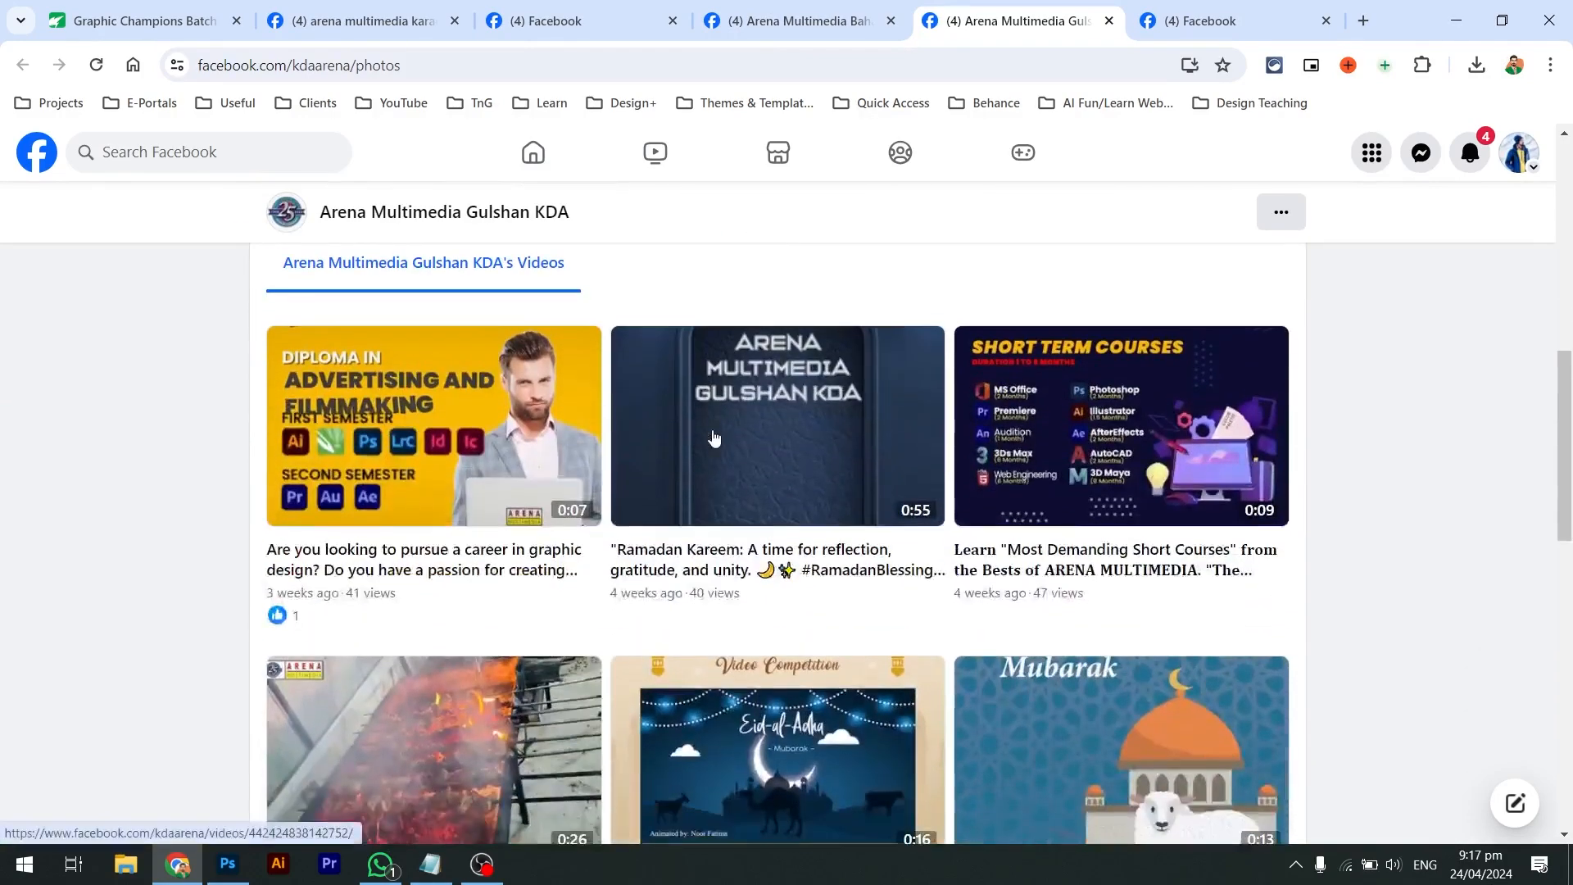
scroll(713, 435, "up", 2)
scroll(712, 436, "up", 2)
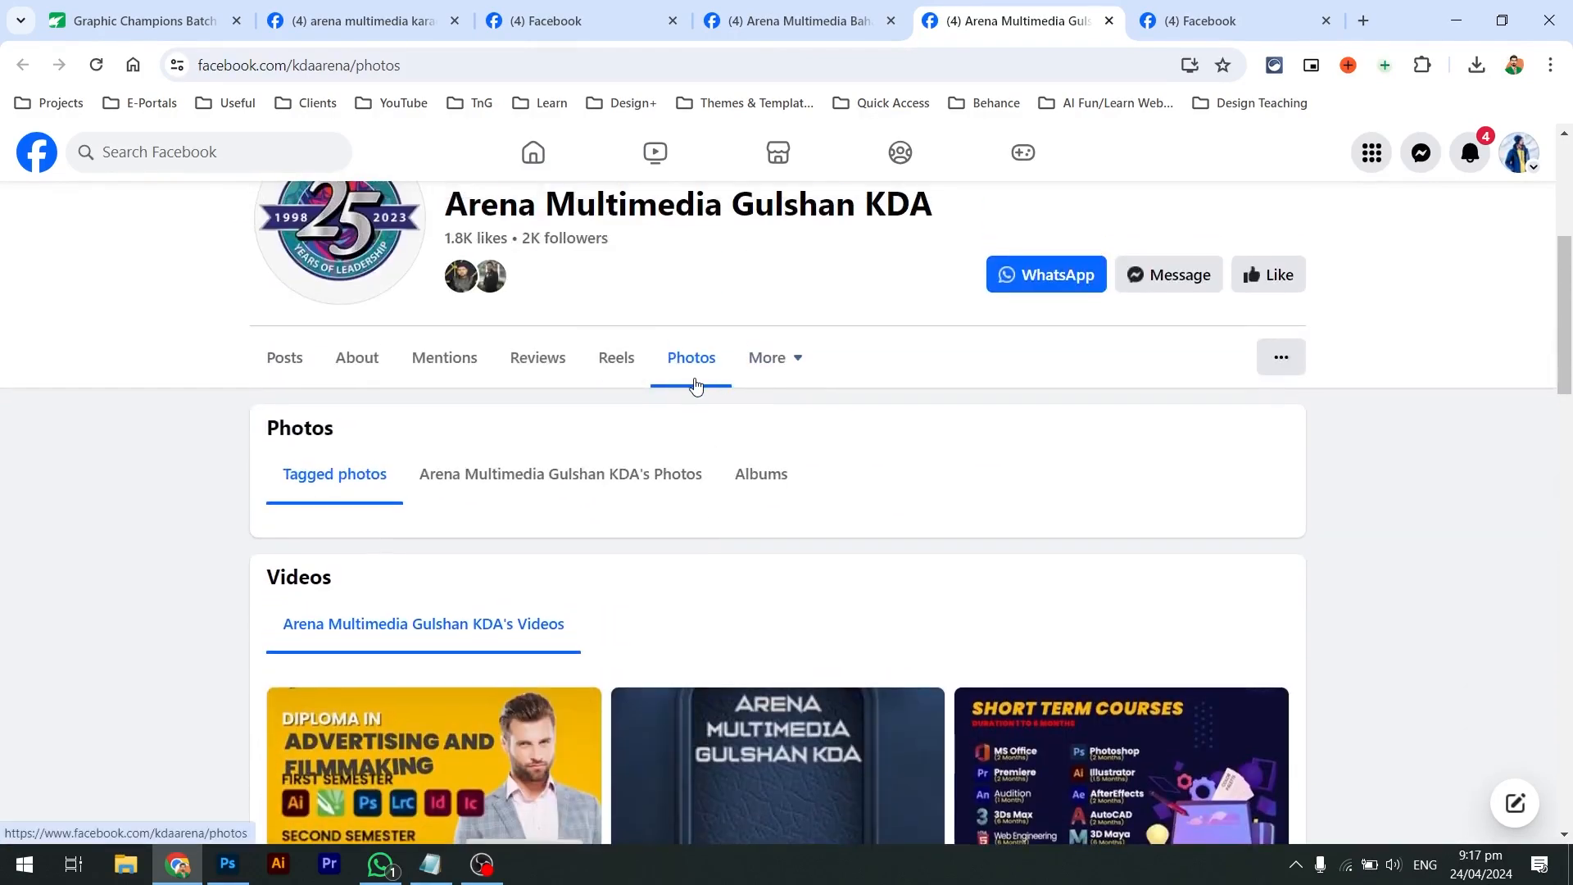
Browse the Gulshan KDA photo albums, then close the Gulshan KDA tab
left_click(774, 488)
scroll(706, 488, "down", 1)
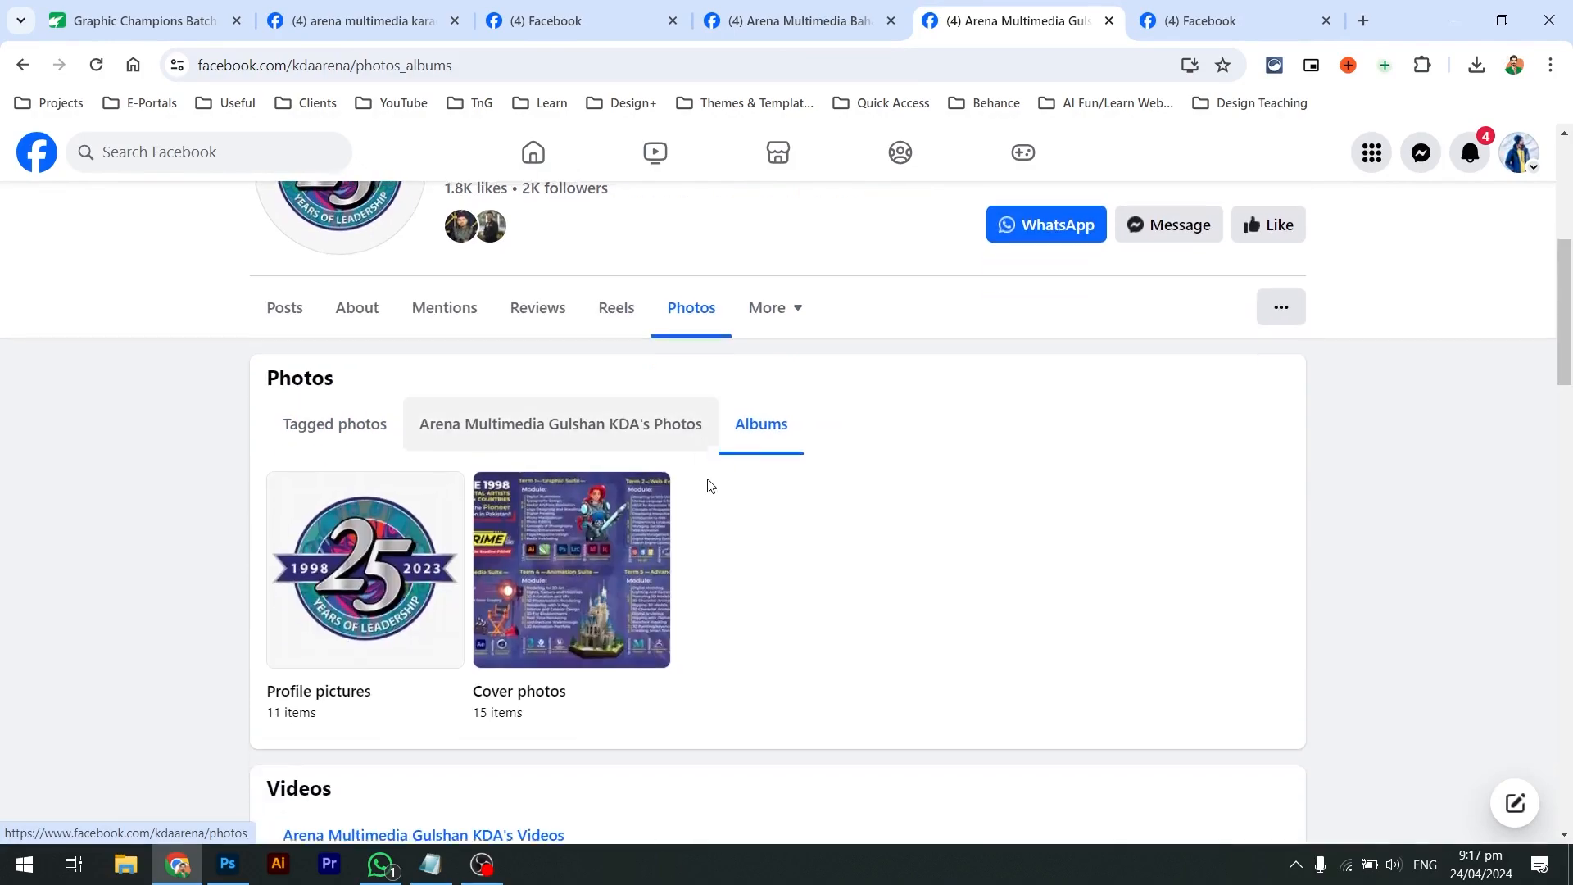
scroll(537, 483, "down", 5)
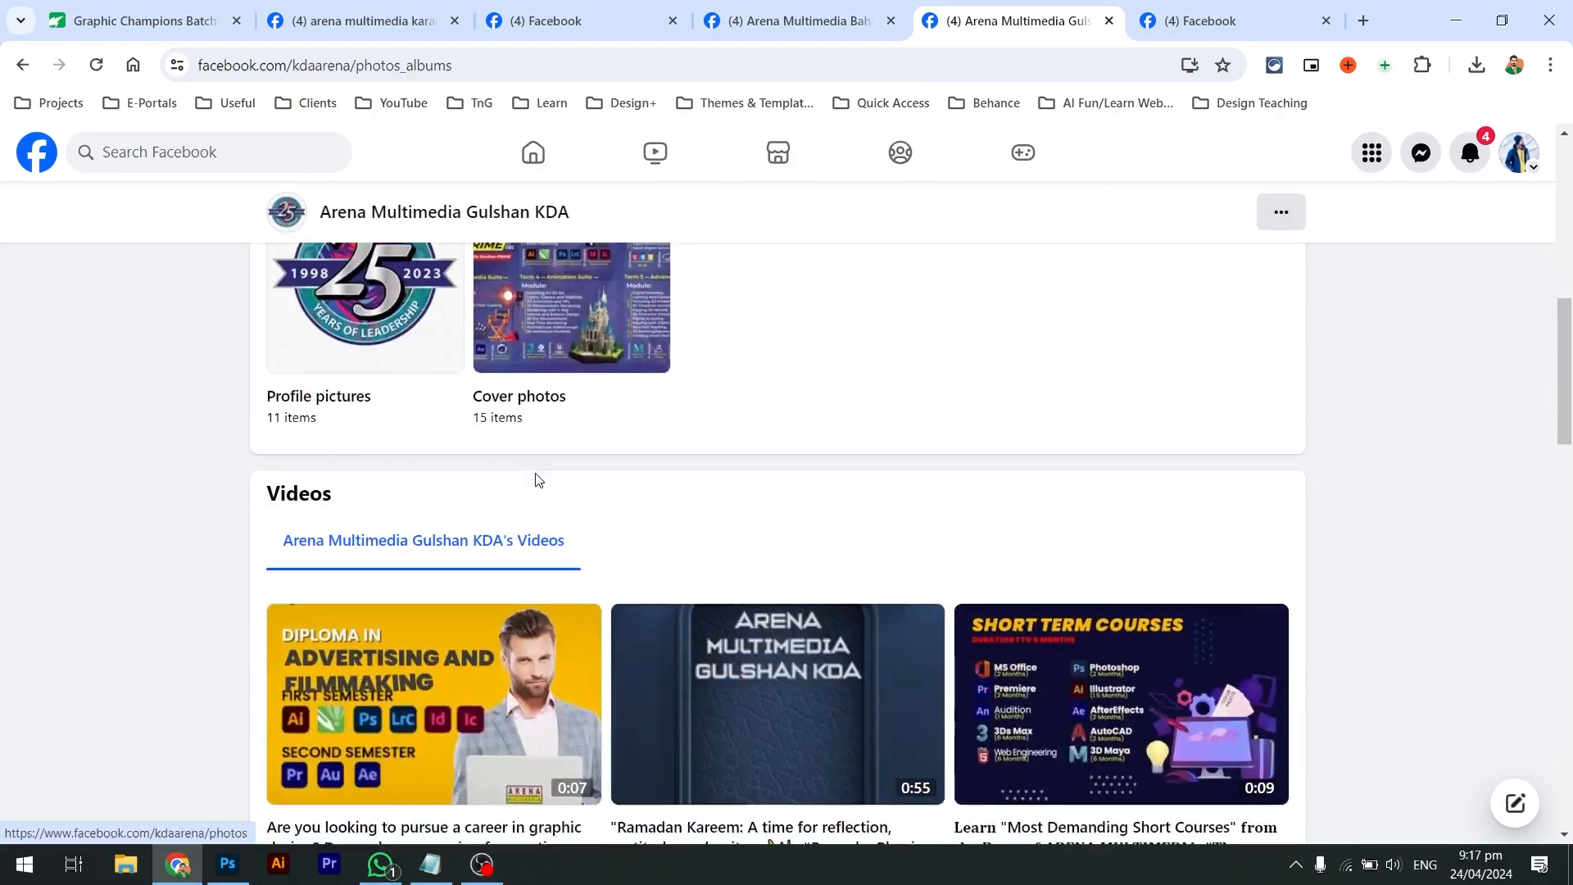
scroll(537, 481, "down", 5)
key("ctrl+w")
scroll(534, 473, "down", 3)
scroll(585, 427, "up", 2)
Open the Clifton Centre page's photos and scroll through them
left_click(680, 381)
scroll(676, 387, "down", 3)
scroll(676, 387, "up", 3)
scroll(676, 387, "down", 9)
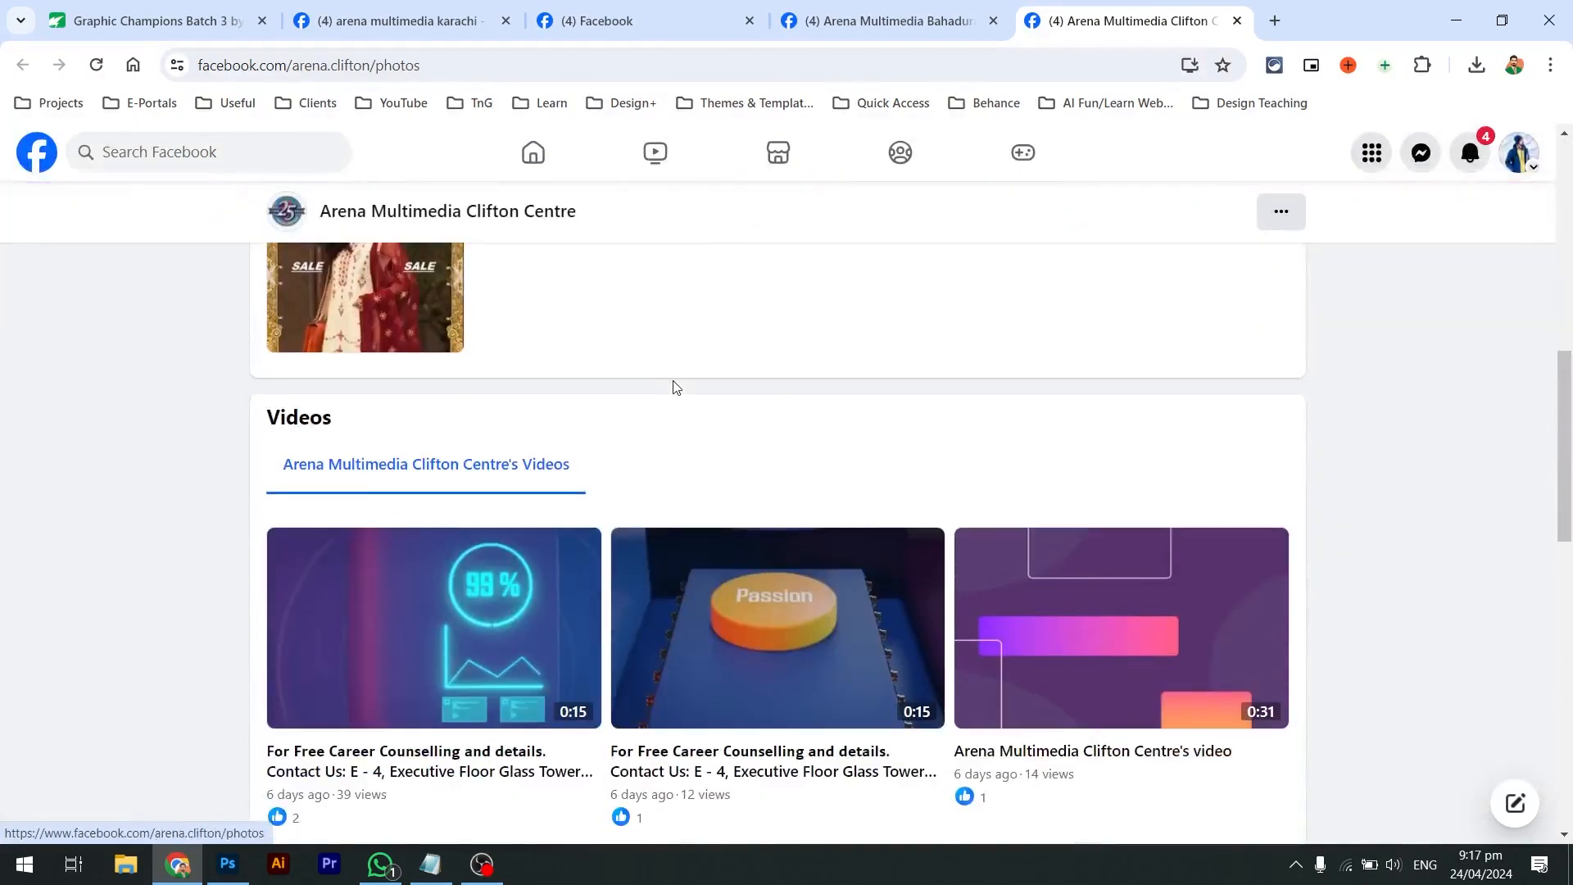
scroll(676, 387, "up", 1)
scroll(676, 387, "down", 12)
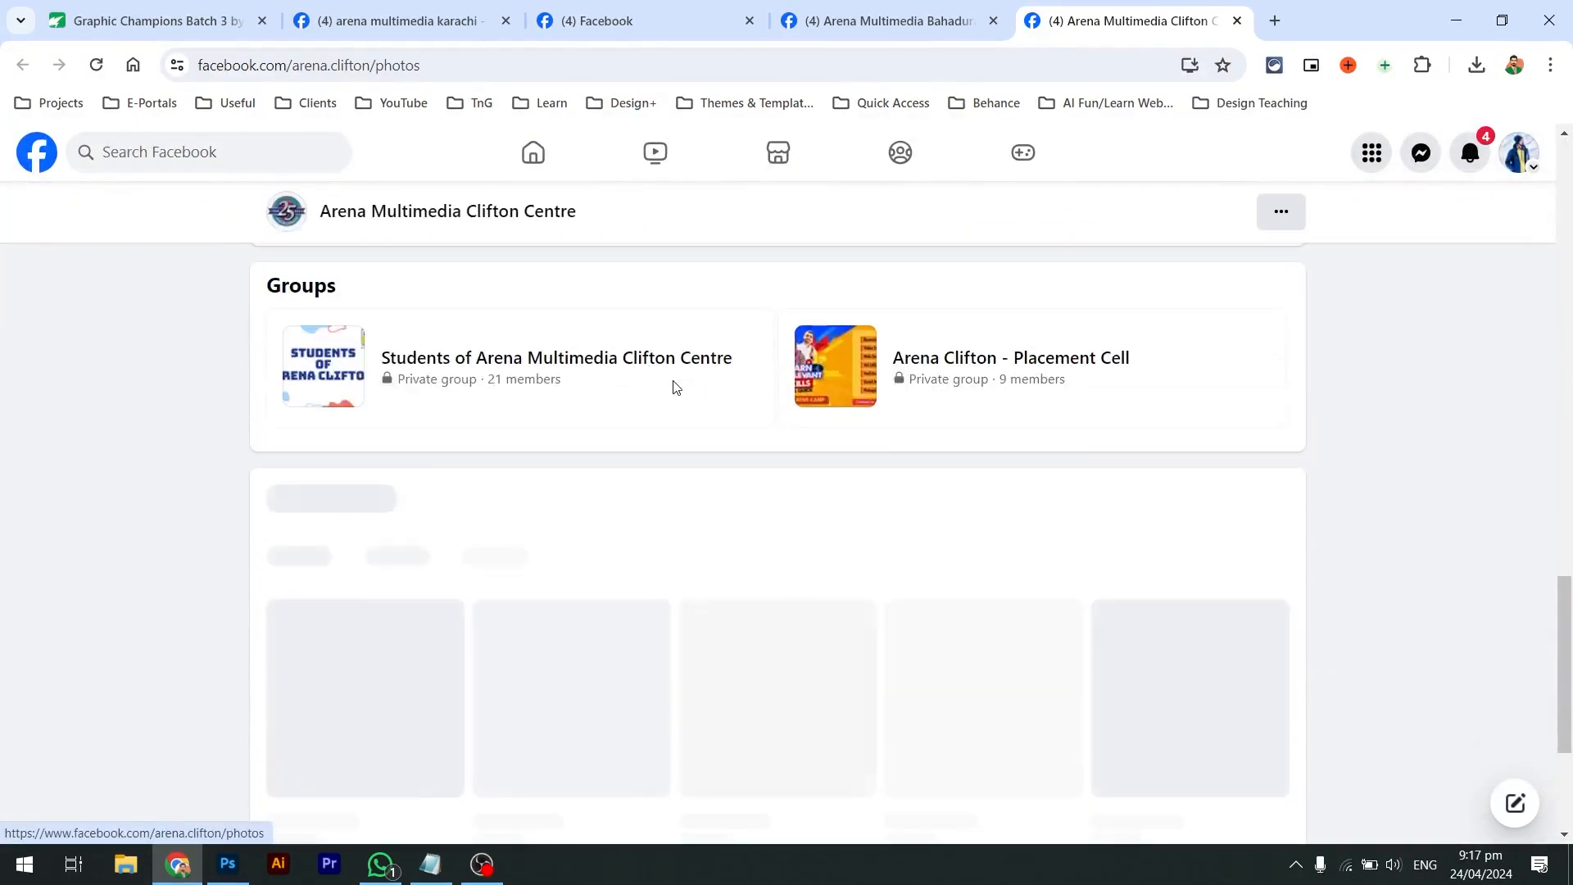
scroll(676, 386, "up", 14)
scroll(676, 387, "up", 5)
scroll(574, 410, "down", 2)
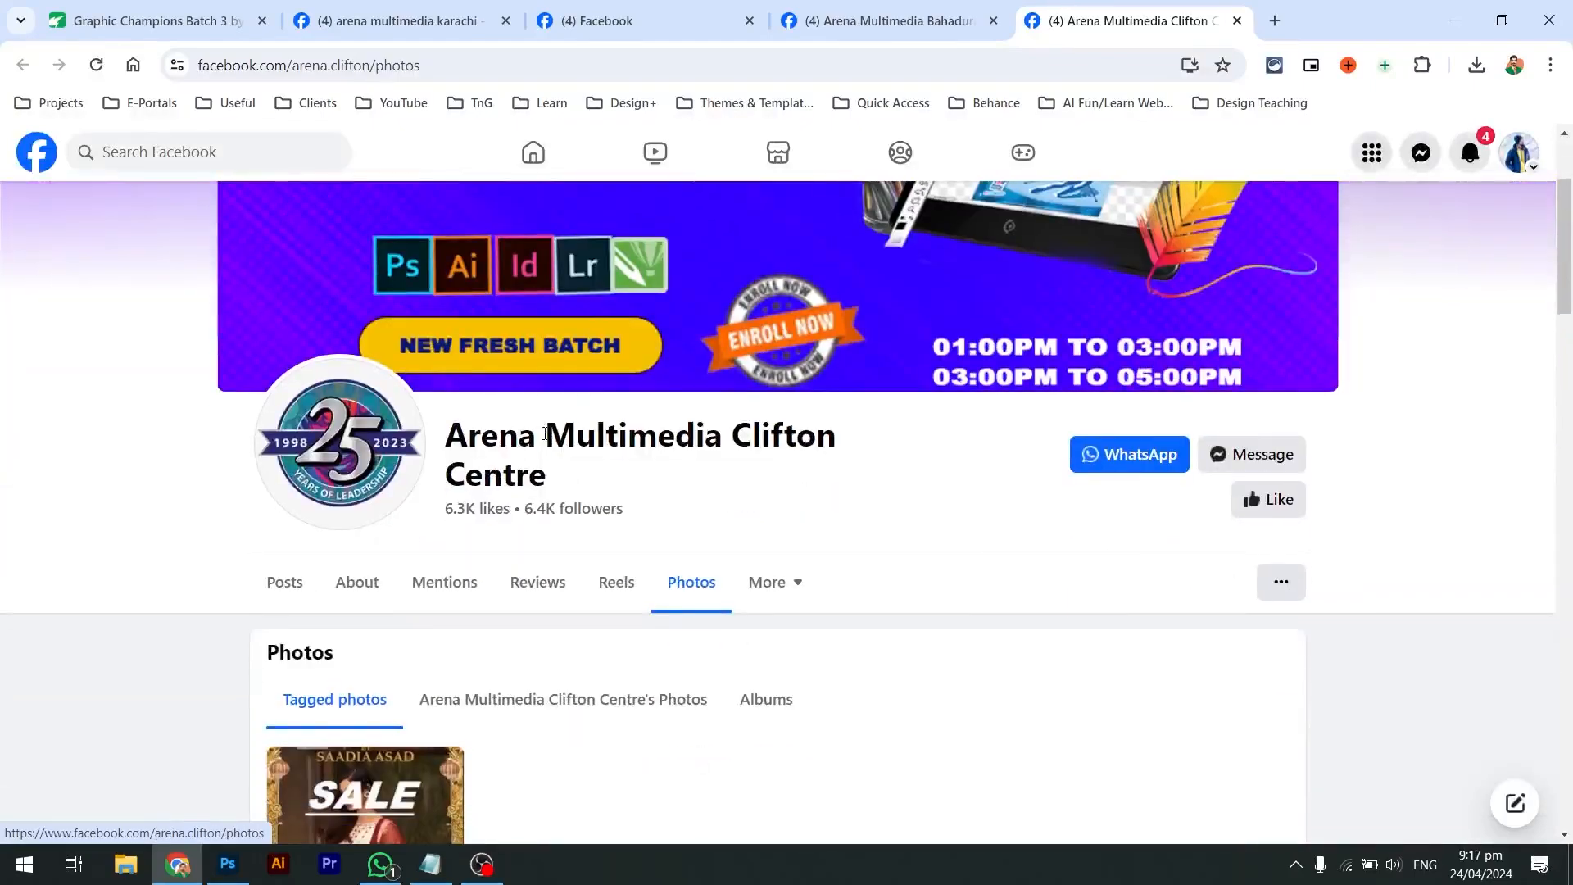
Return to the Clifton Centre page's posts and scroll down the feed
left_click(276, 604)
scroll(590, 587, "down", 14)
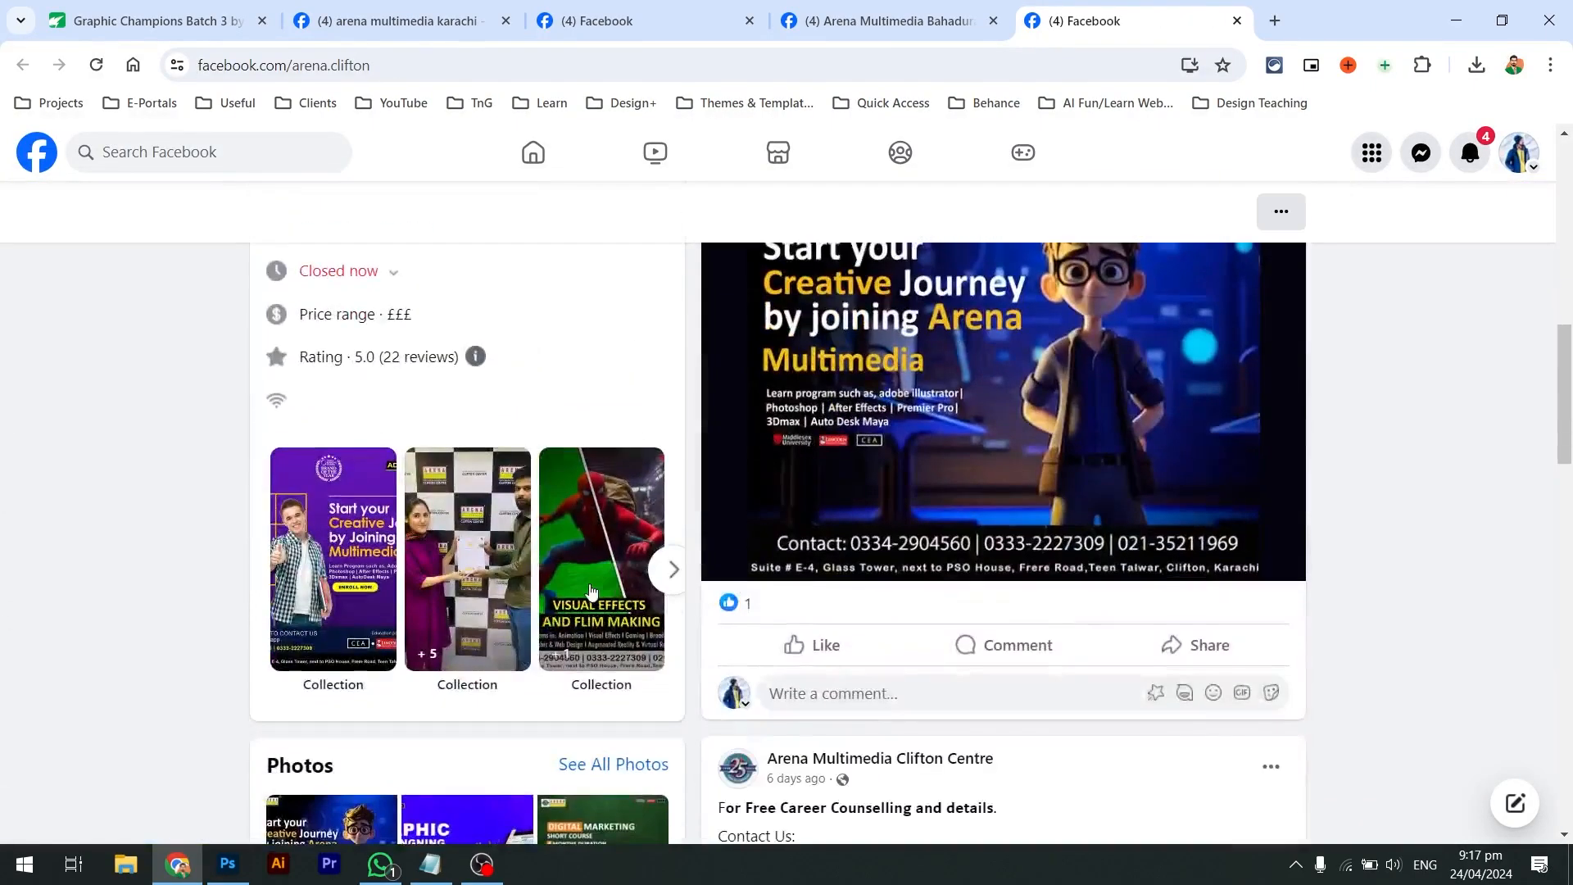
scroll(591, 592, "down", 2)
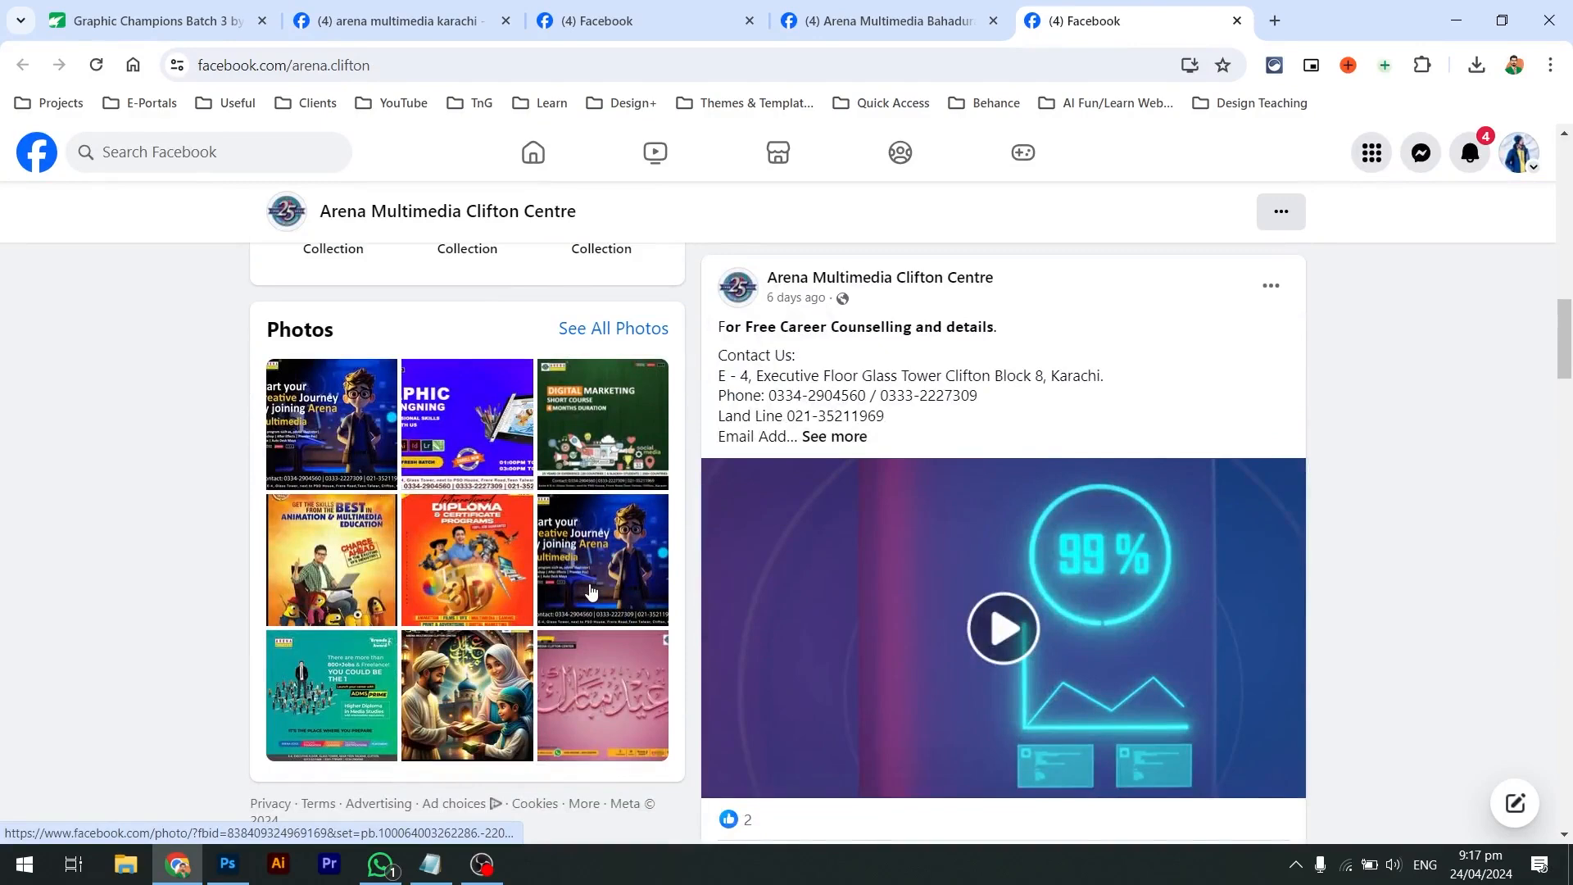
scroll(590, 590, "down", 20)
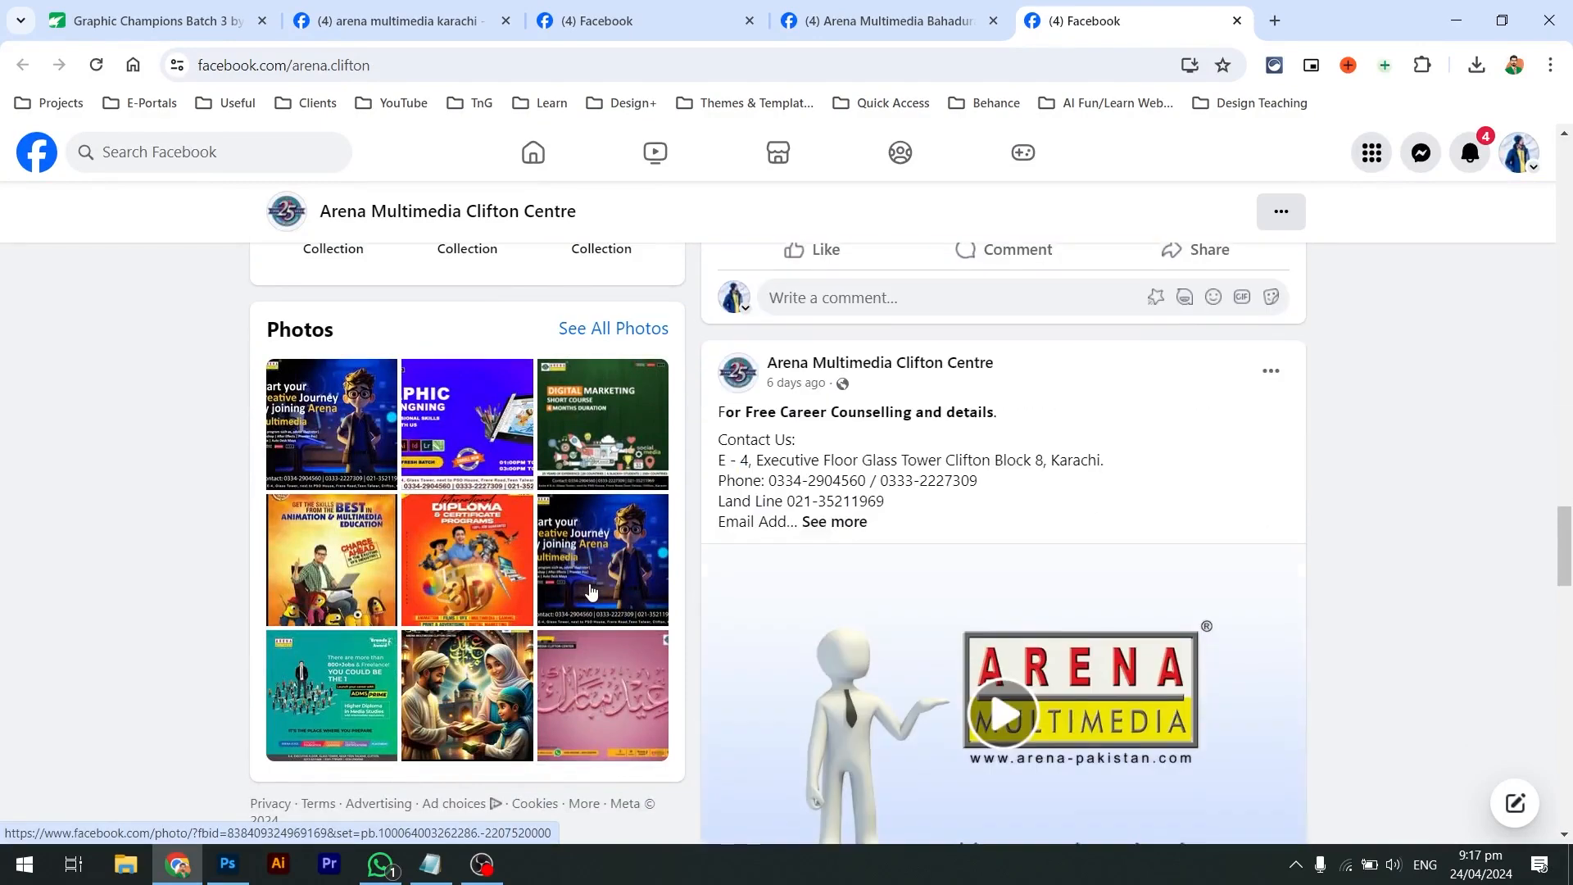
Open Clifton Centre's own photos and step from the Creative Journey poster through the Eid posters
left_click(611, 329)
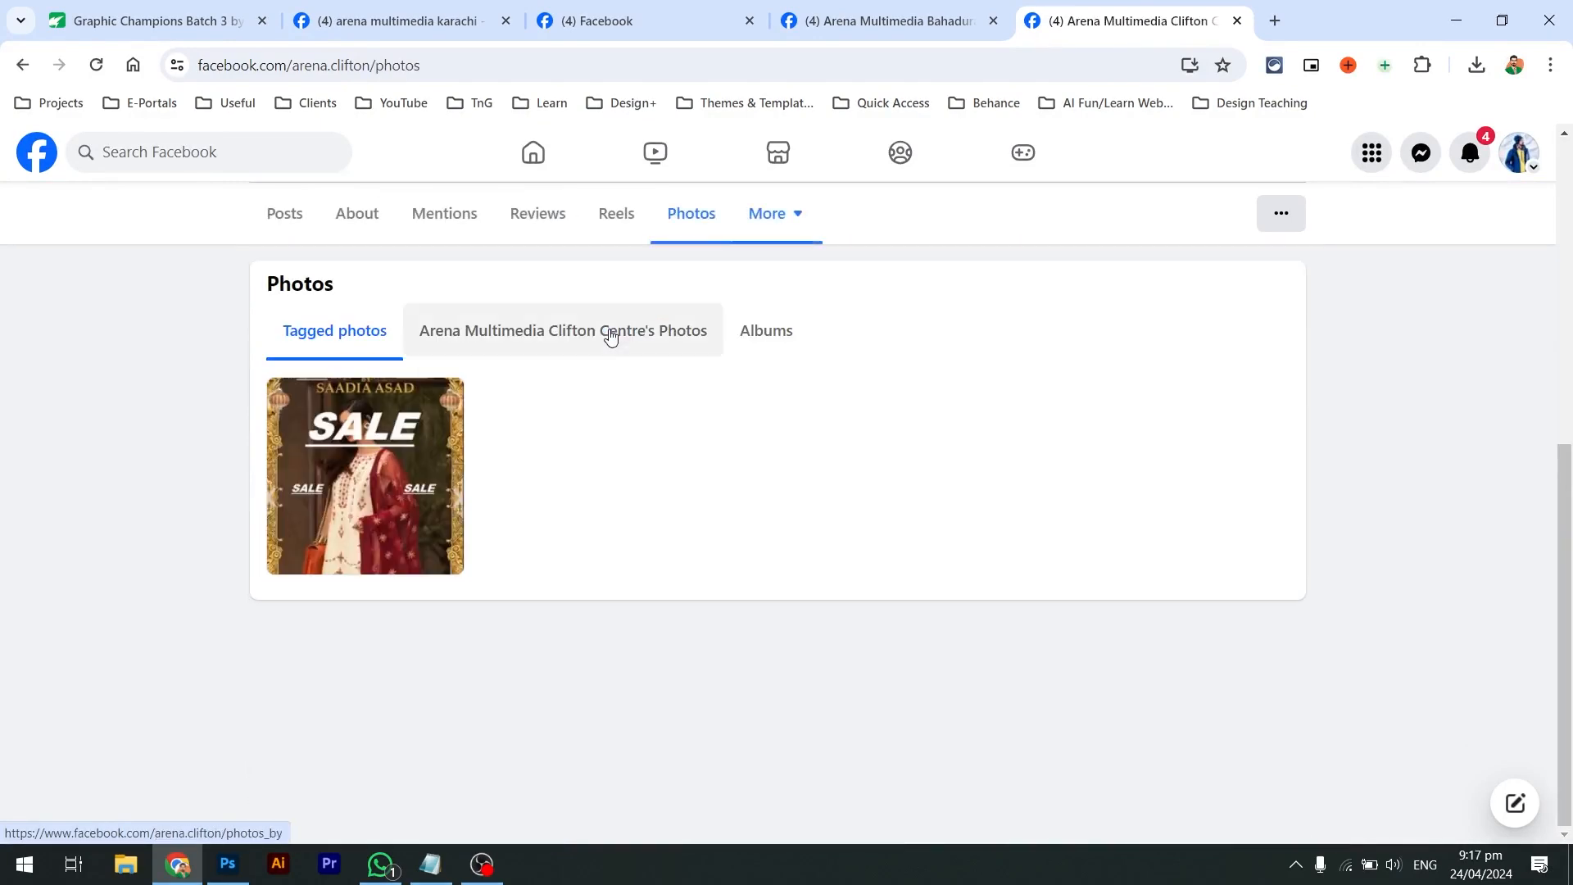
left_click(597, 334)
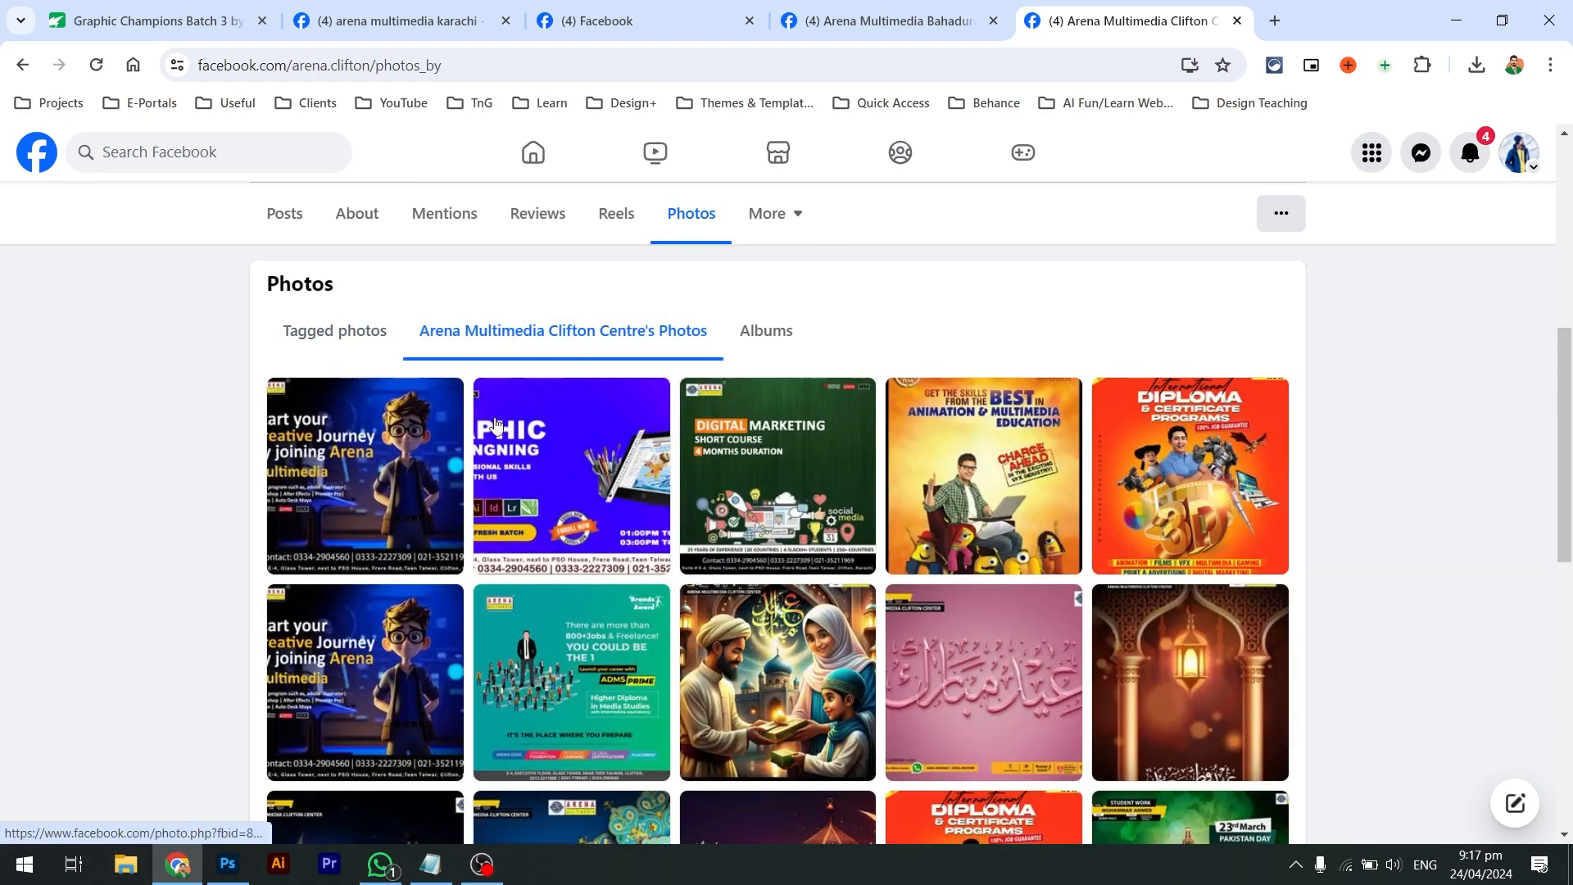
left_click(431, 440)
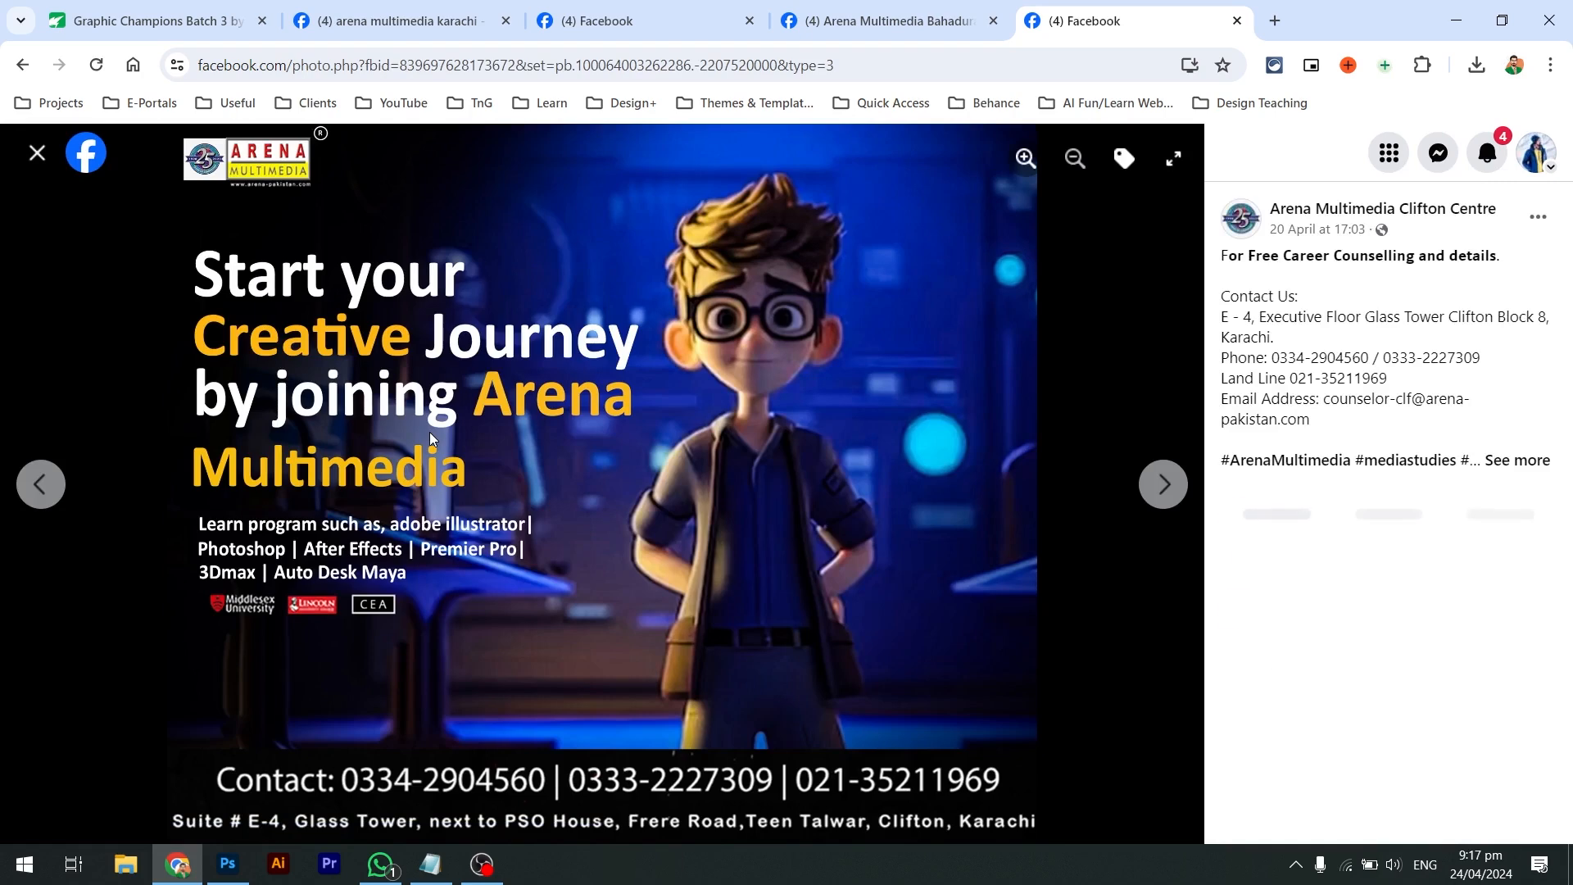
key("Right")
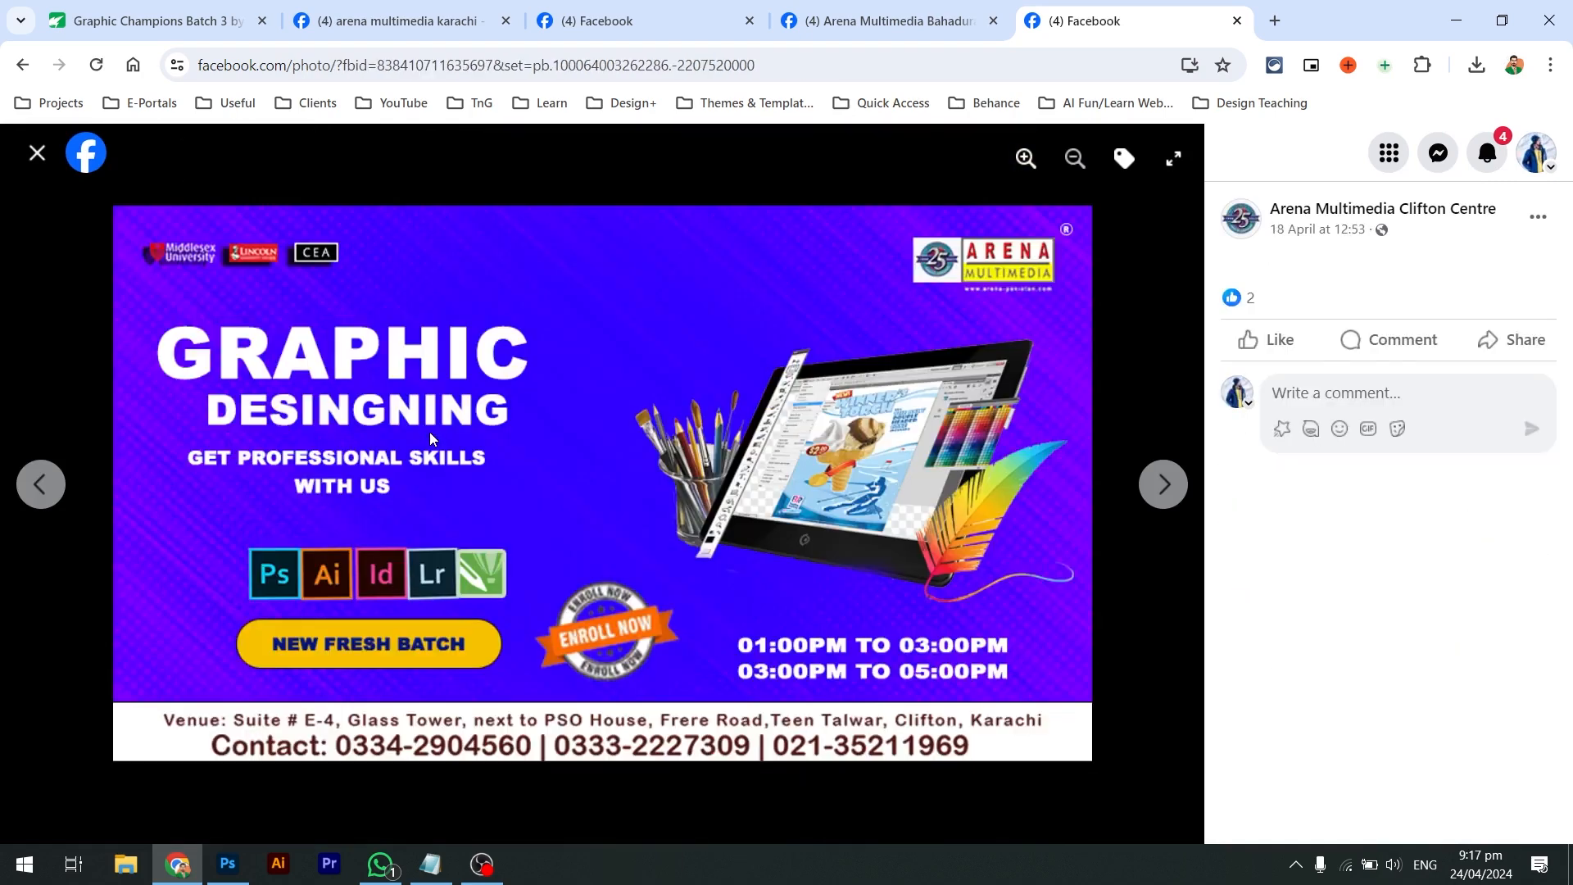
key("Right")
key("Right")
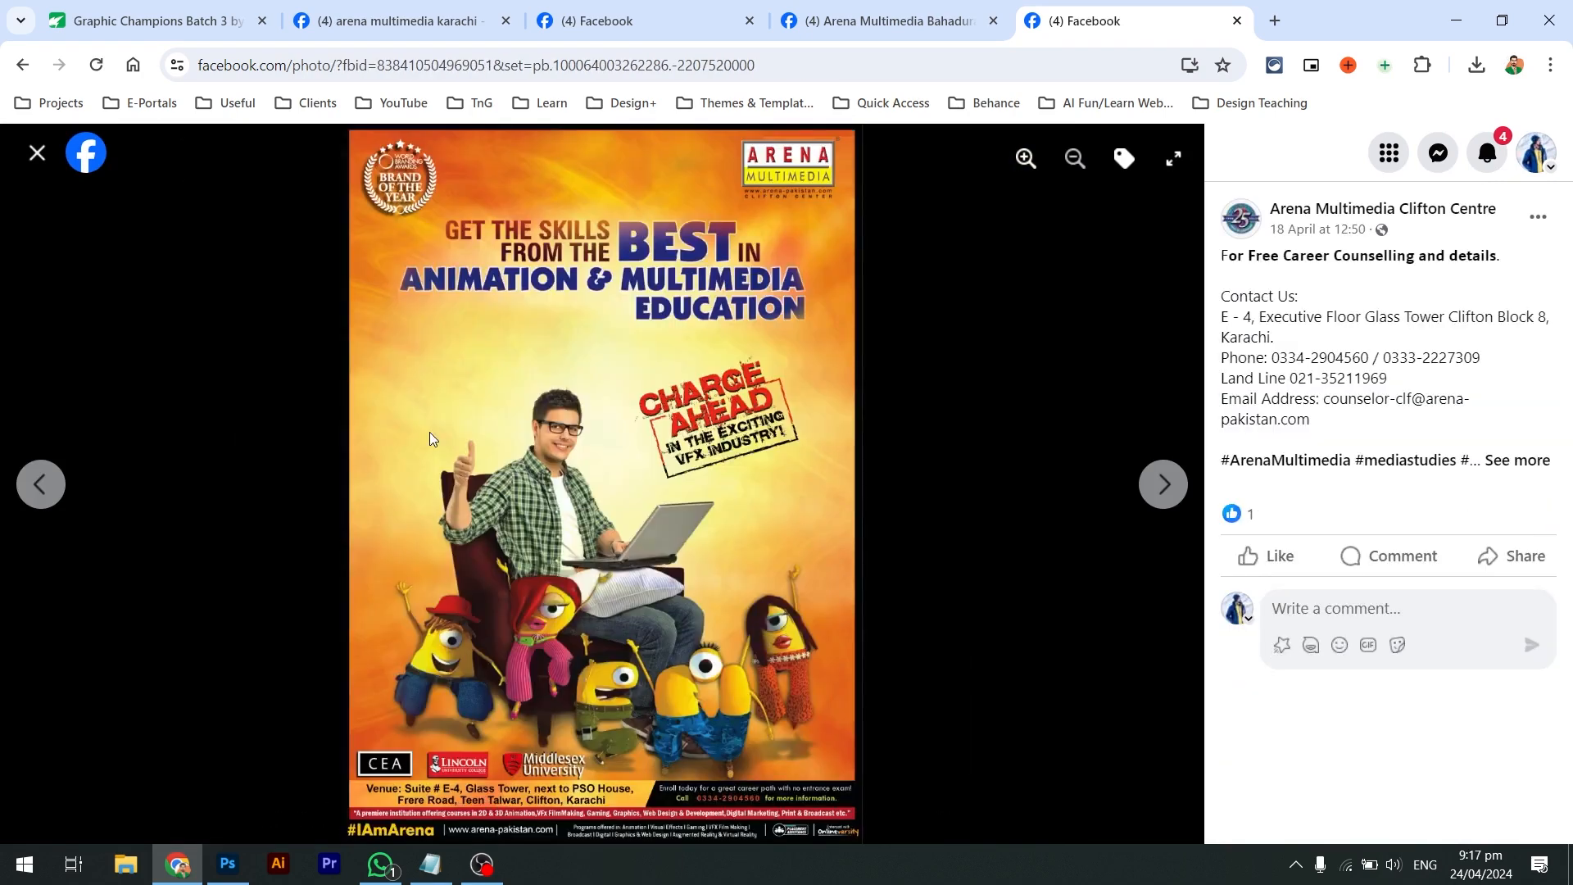
key("Right")
key("Right")
key("Right")
key("Right")
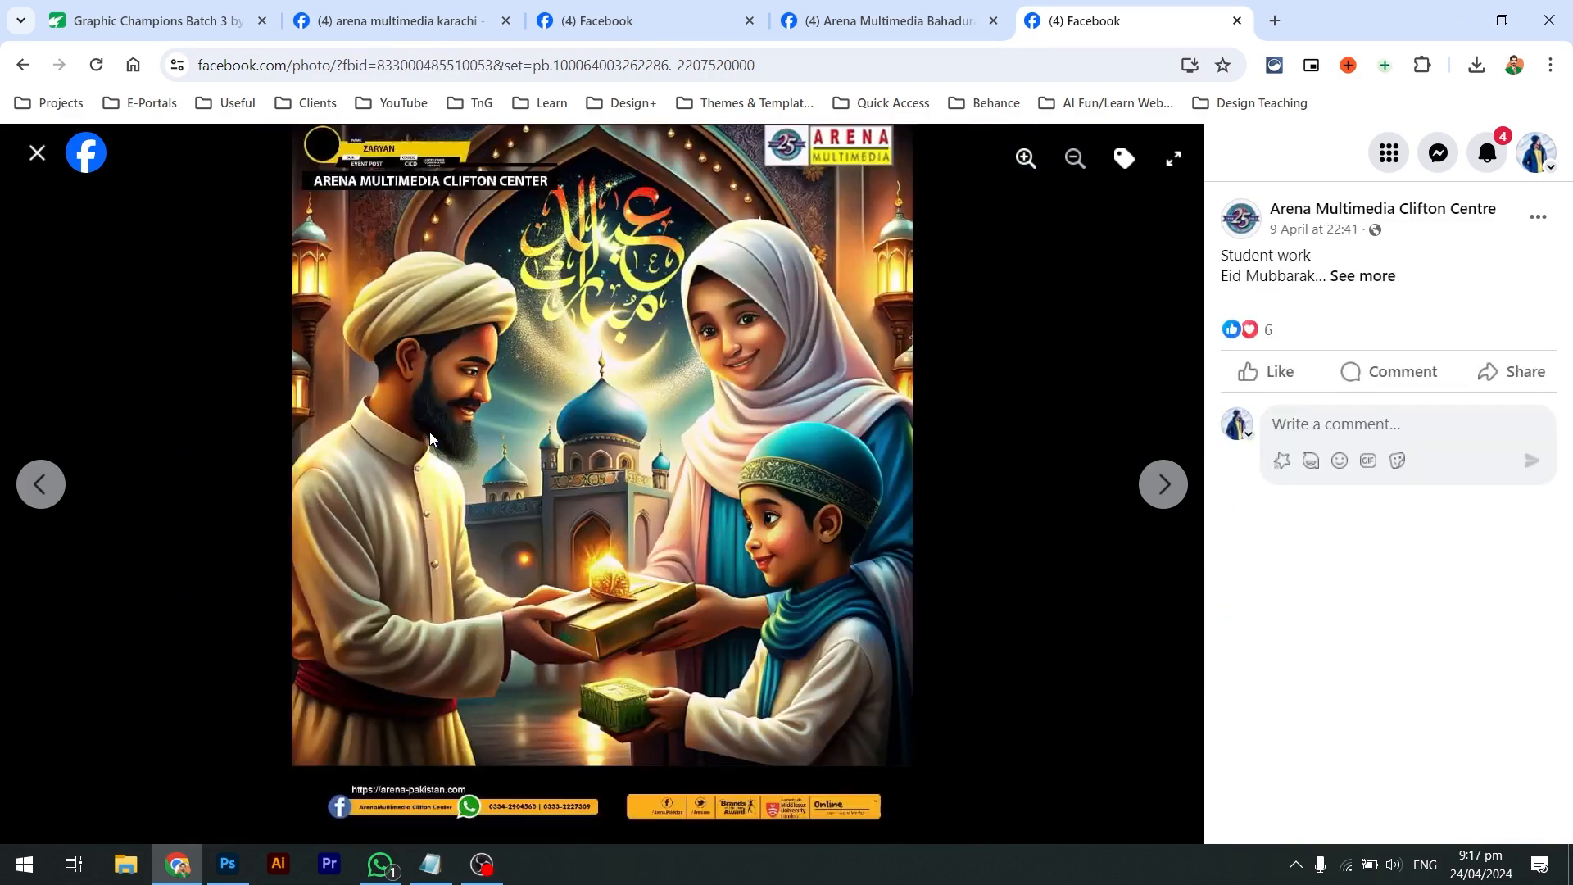
key("Right")
key("Right")
key("Right")
key("Right")
key("Right")
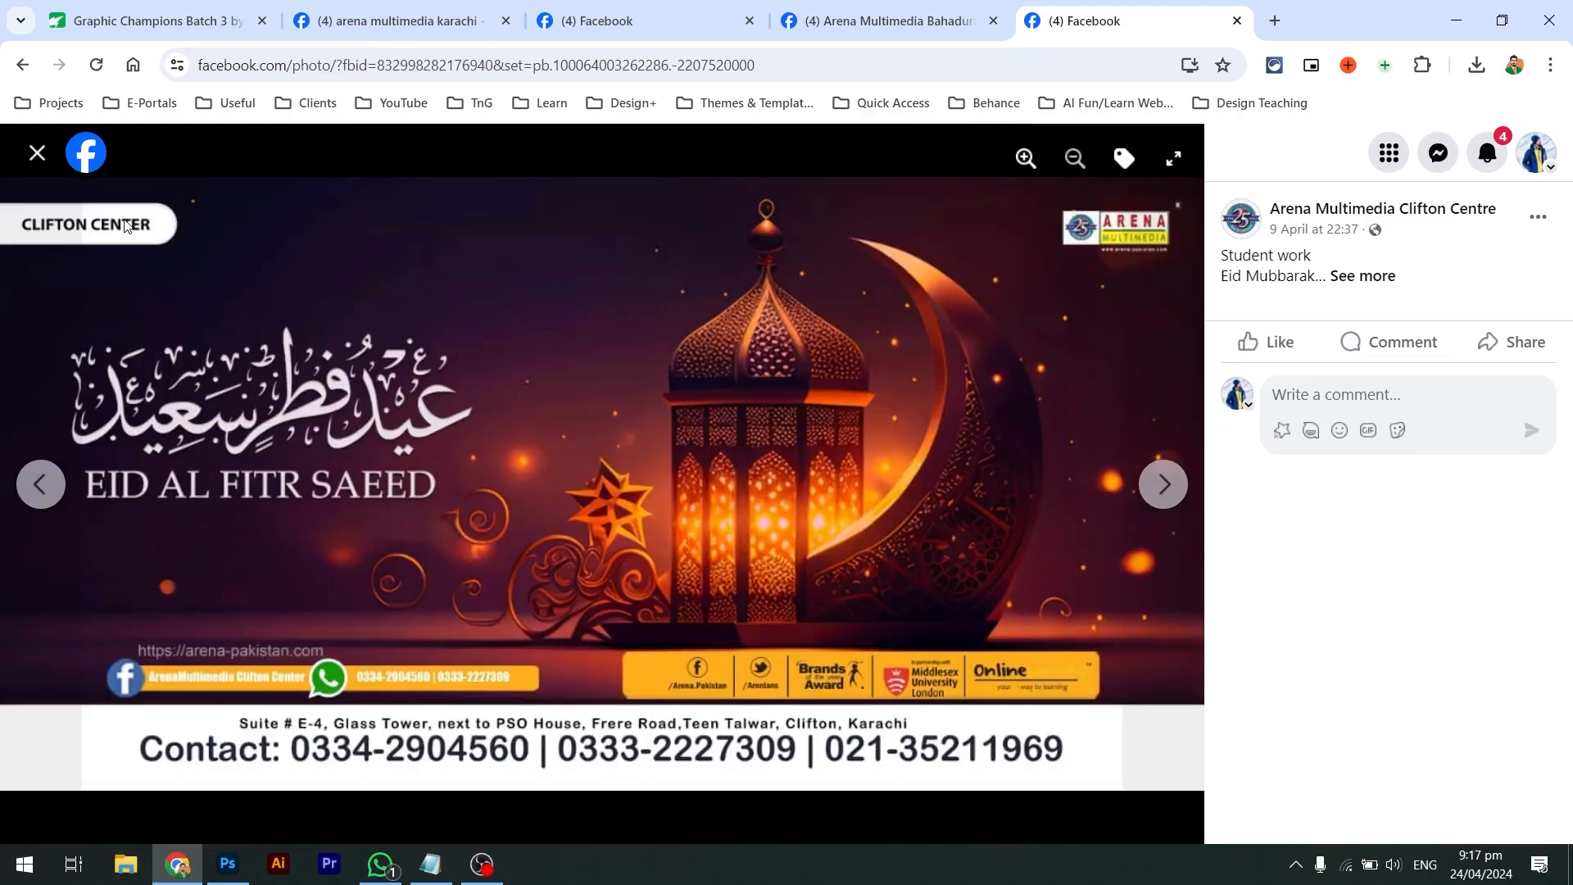
Close the photo viewer and scroll down the Clifton Centre photo grid
left_click(37, 153)
scroll(506, 492, "down", 3)
scroll(506, 493, "down", 1)
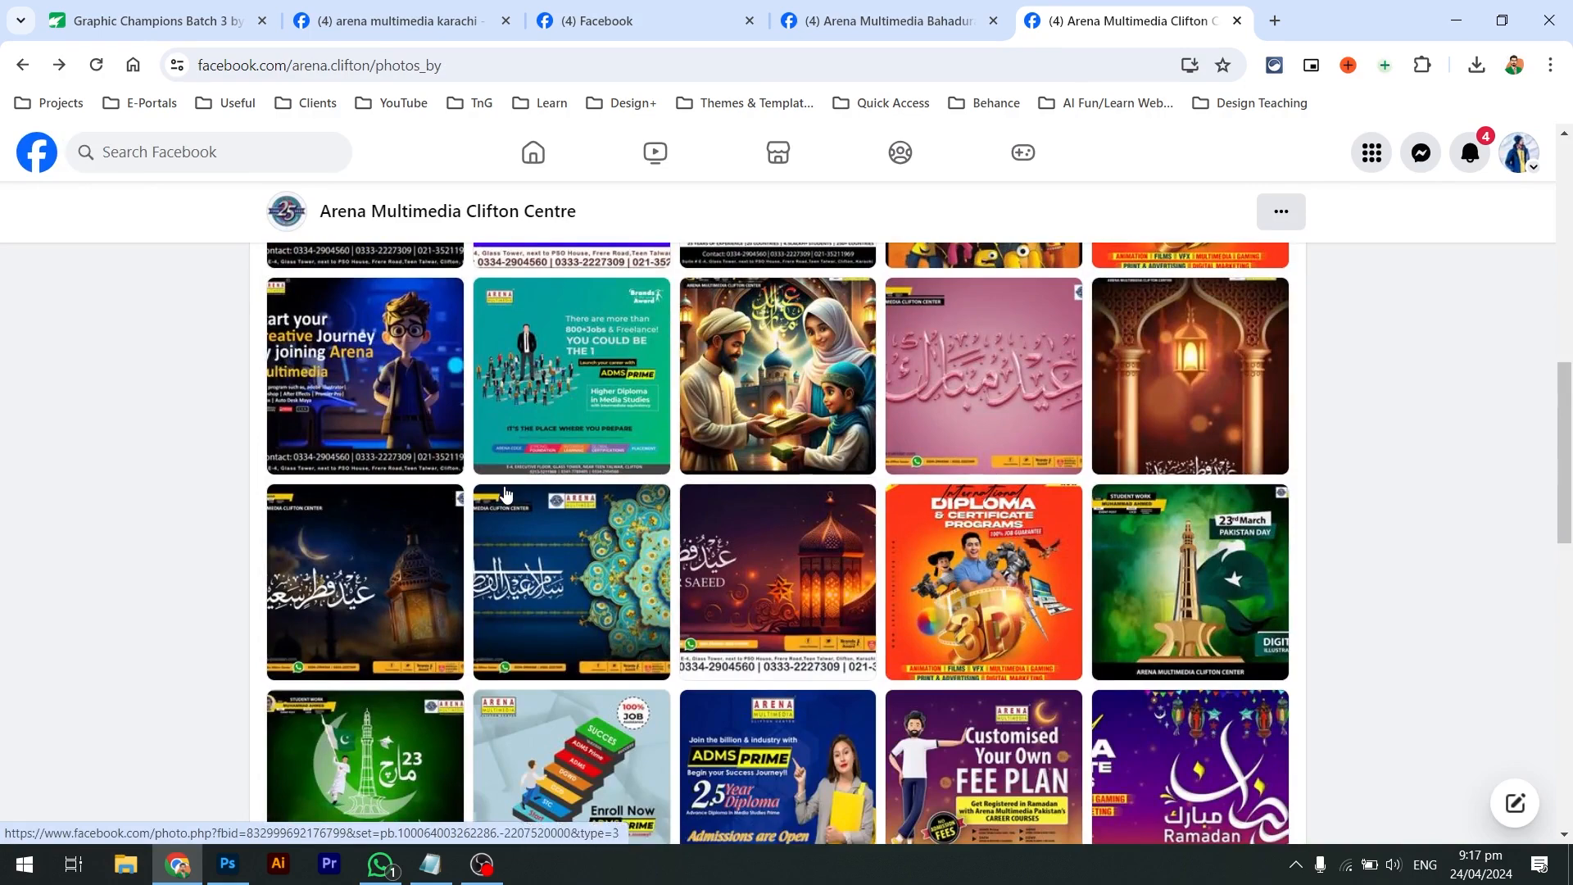
scroll(506, 492, "down", 2)
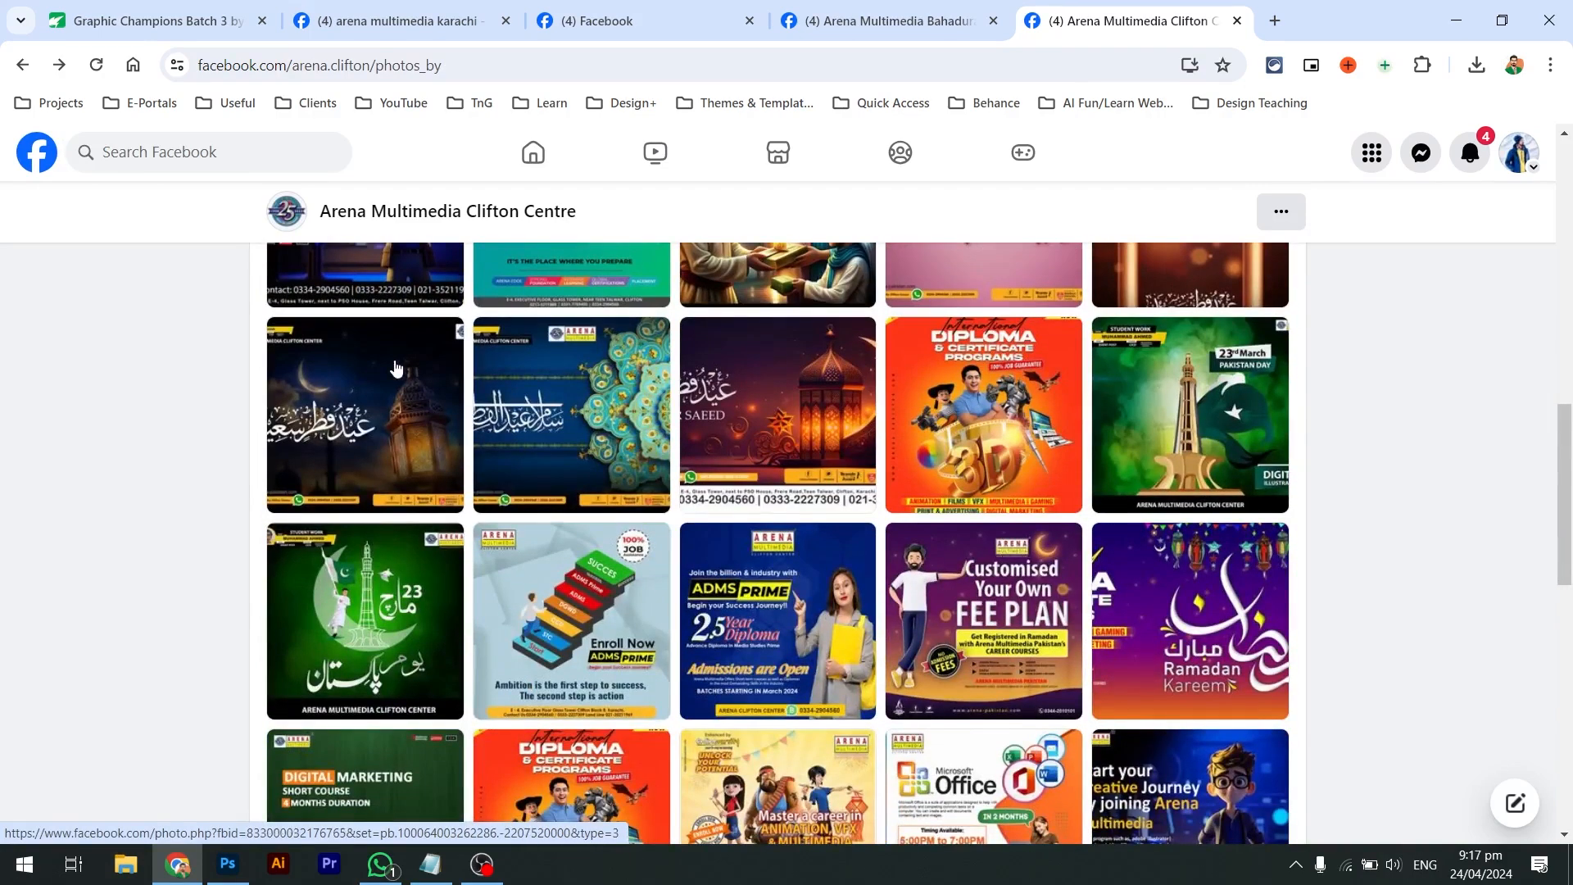
Search Facebook for 'aptech' and narrow the results to Pages
left_click(269, 139)
type("aptech")
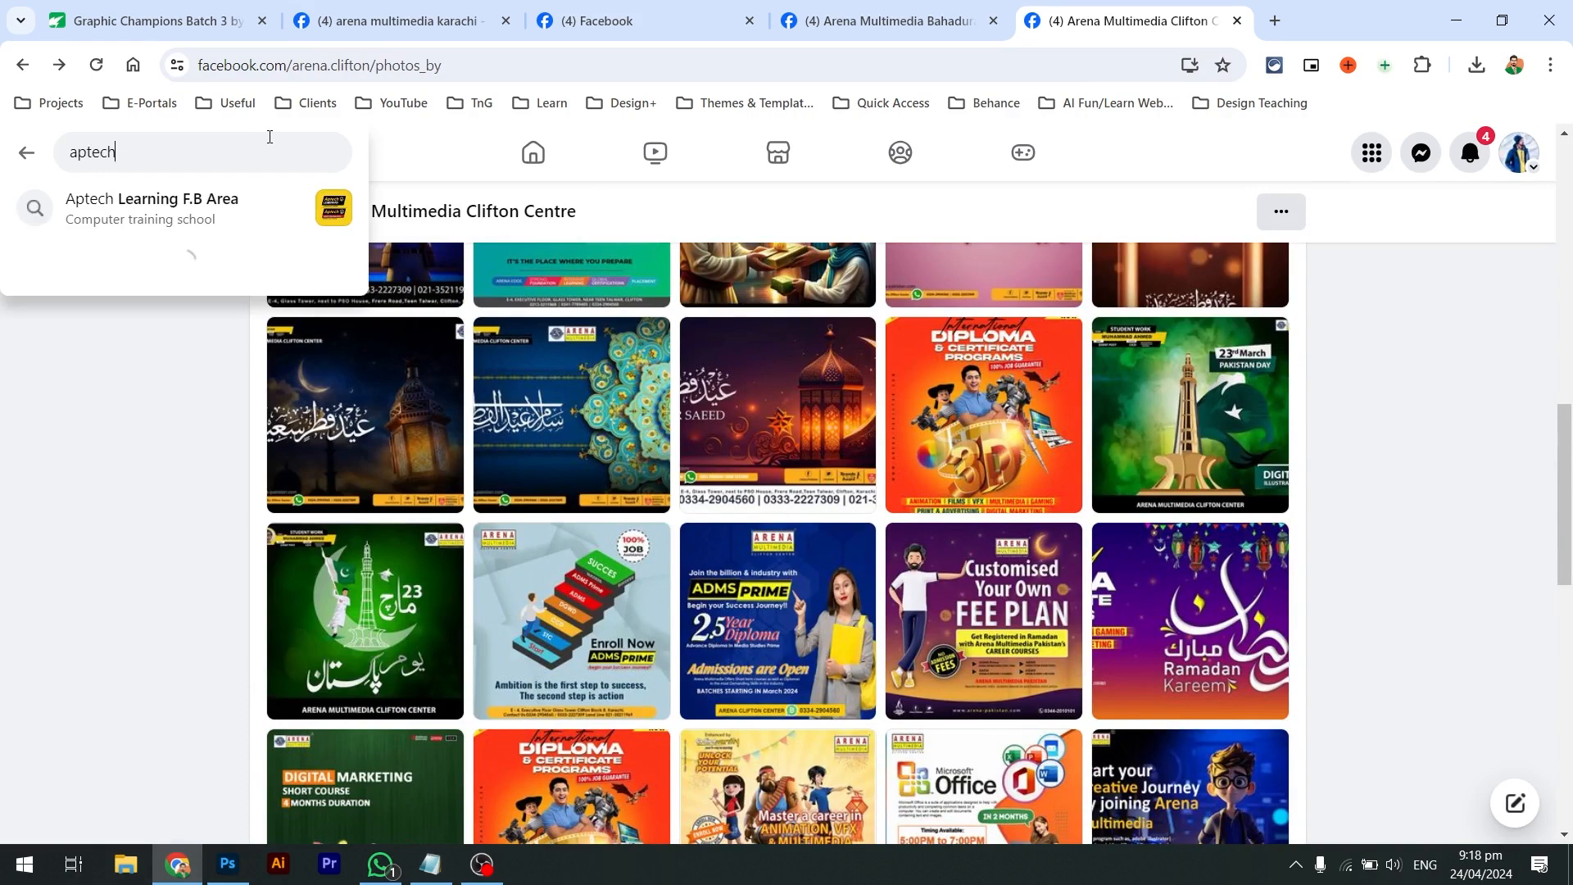
key("Return")
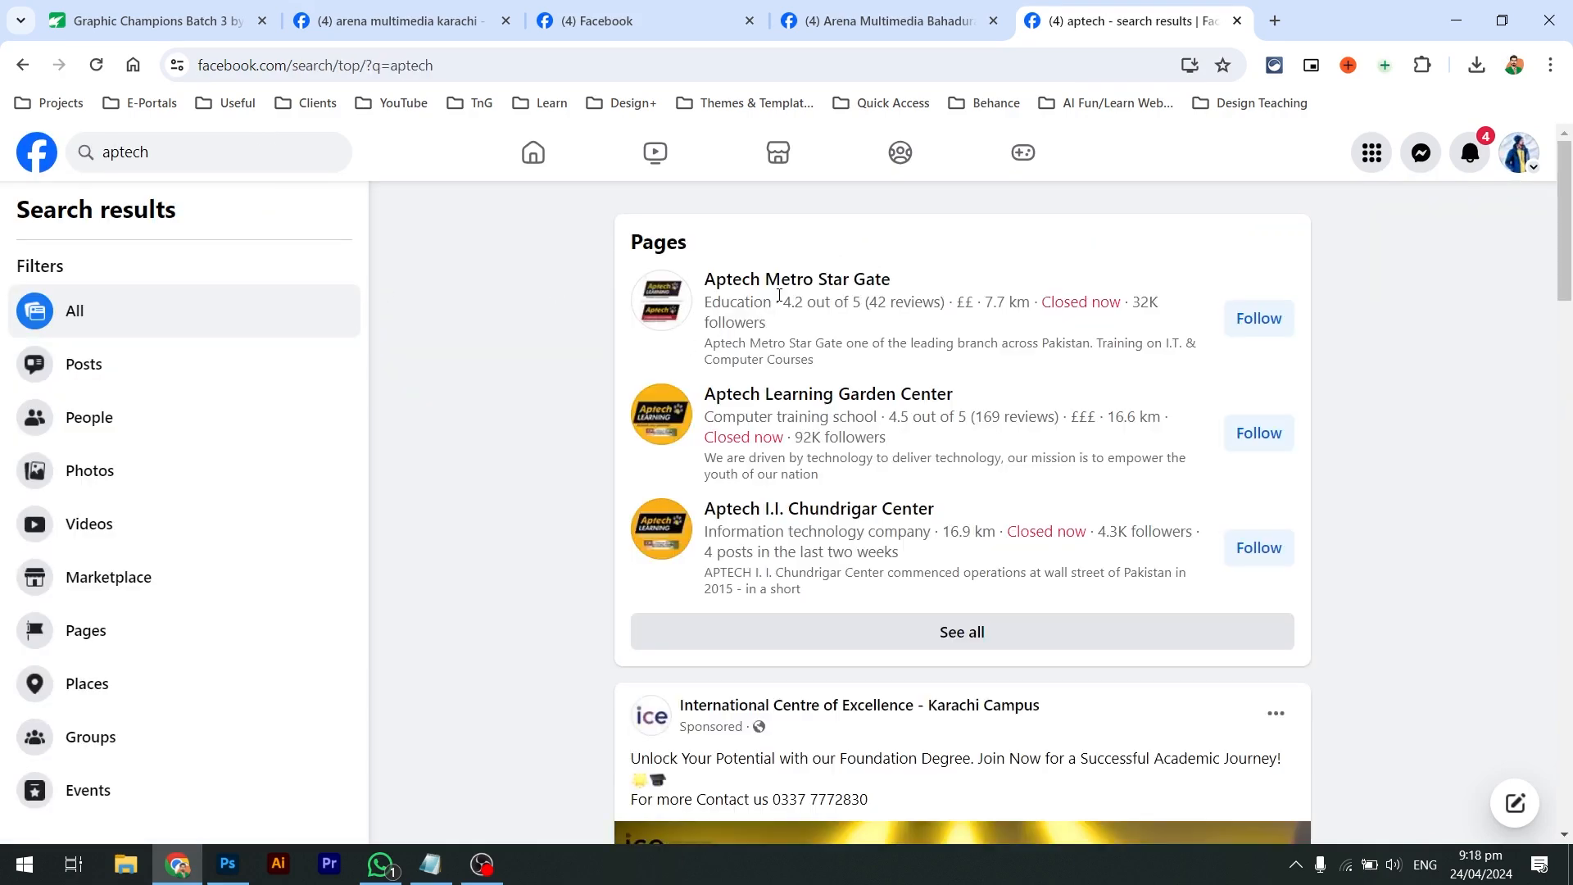
scroll(780, 295, "down", 2)
scroll(779, 295, "up", 2)
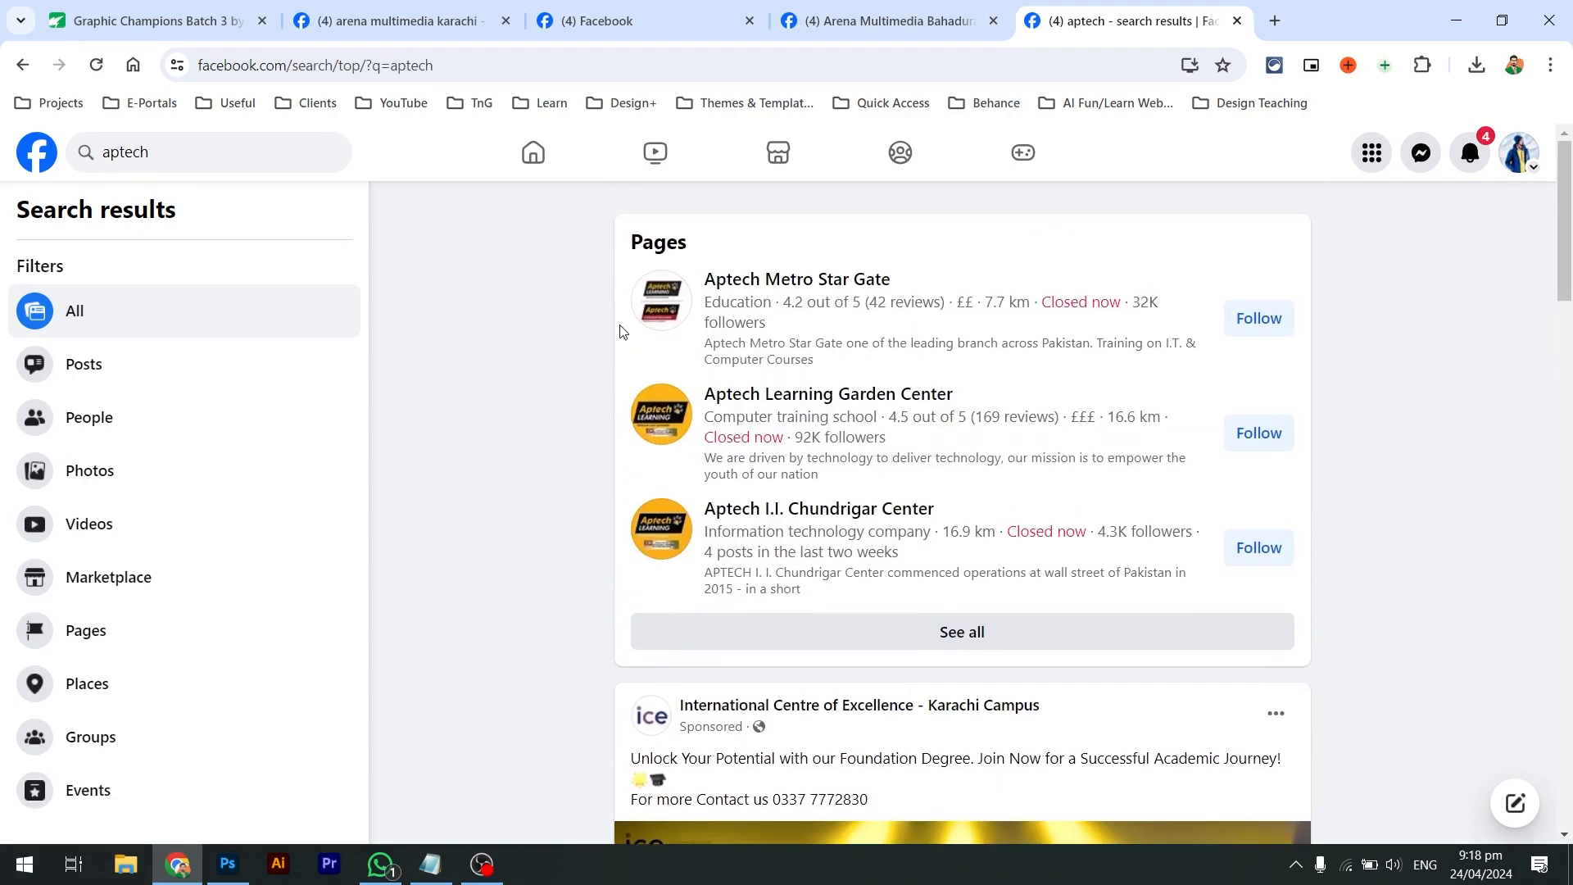
left_click(127, 481)
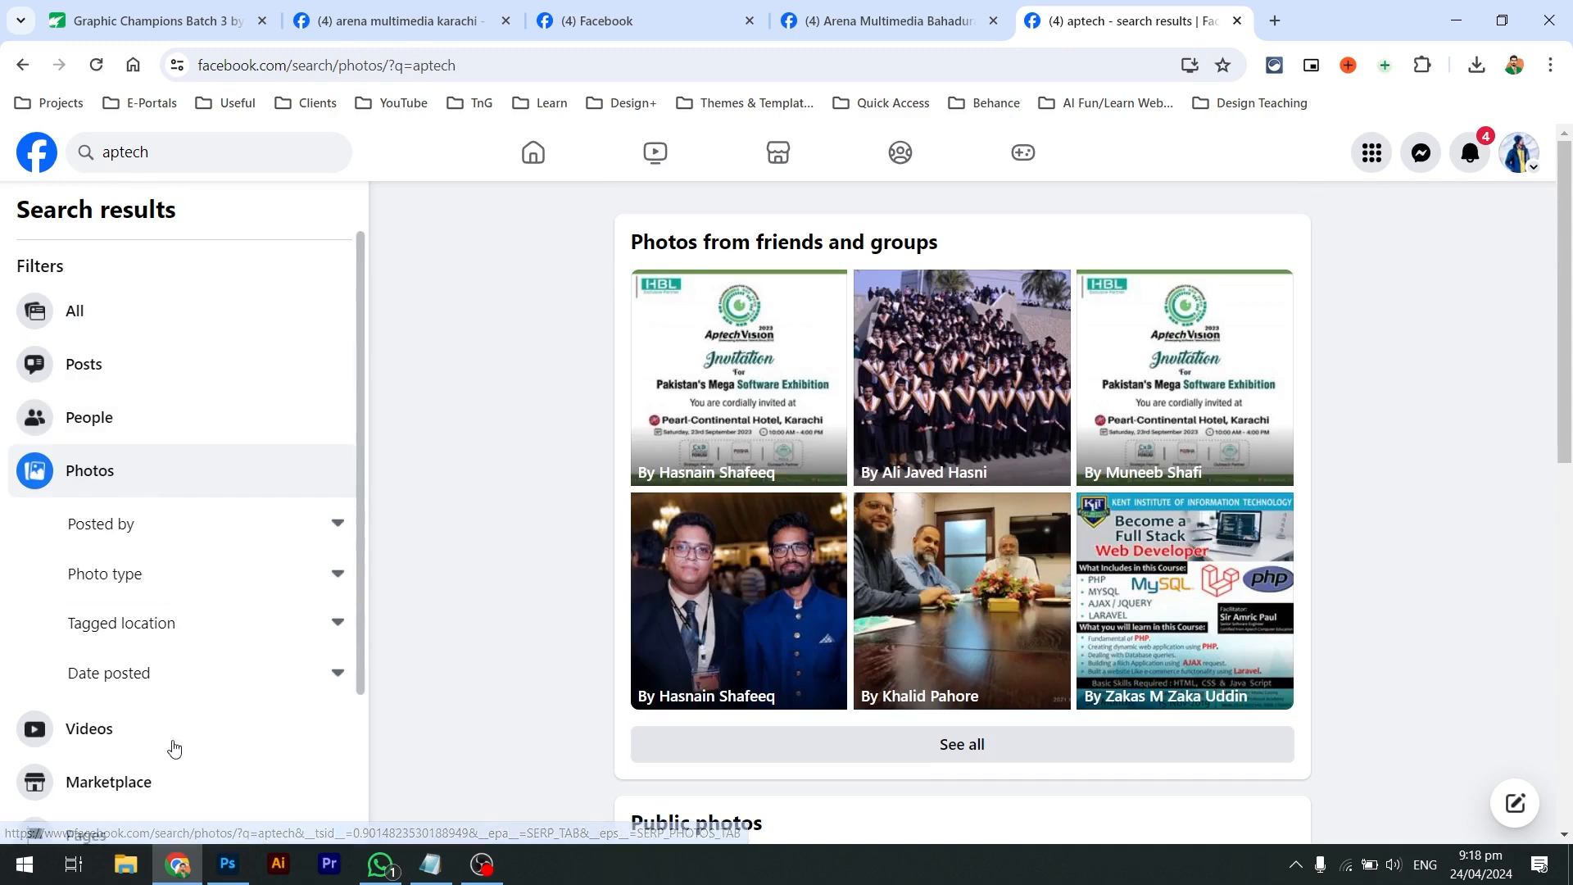
scroll(169, 754, "down", 1)
scroll(123, 607, "down", 2)
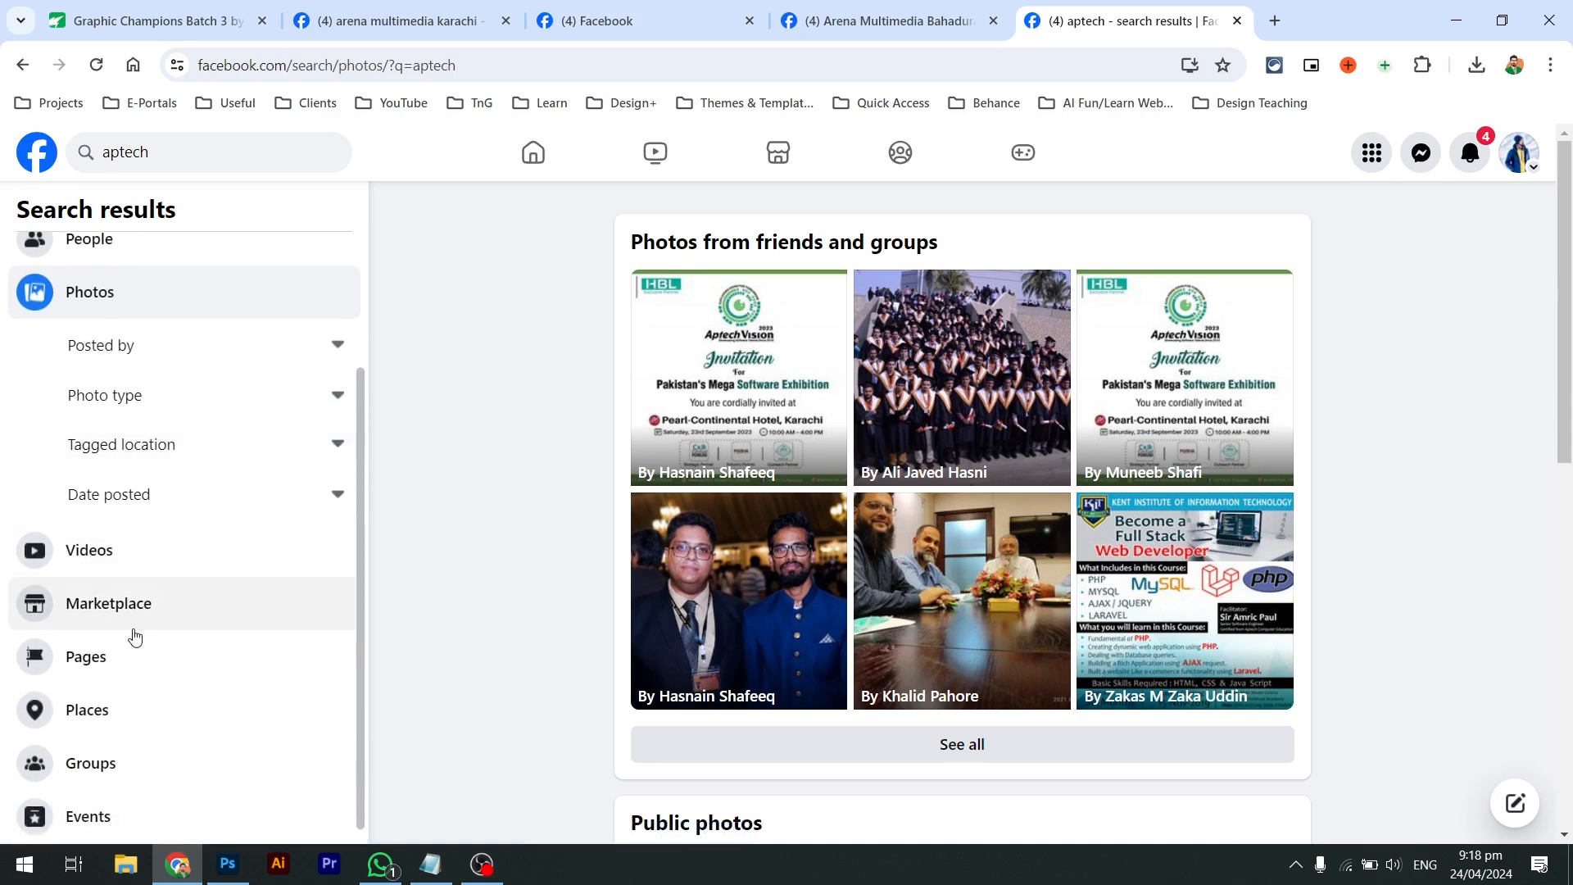
left_click(123, 671)
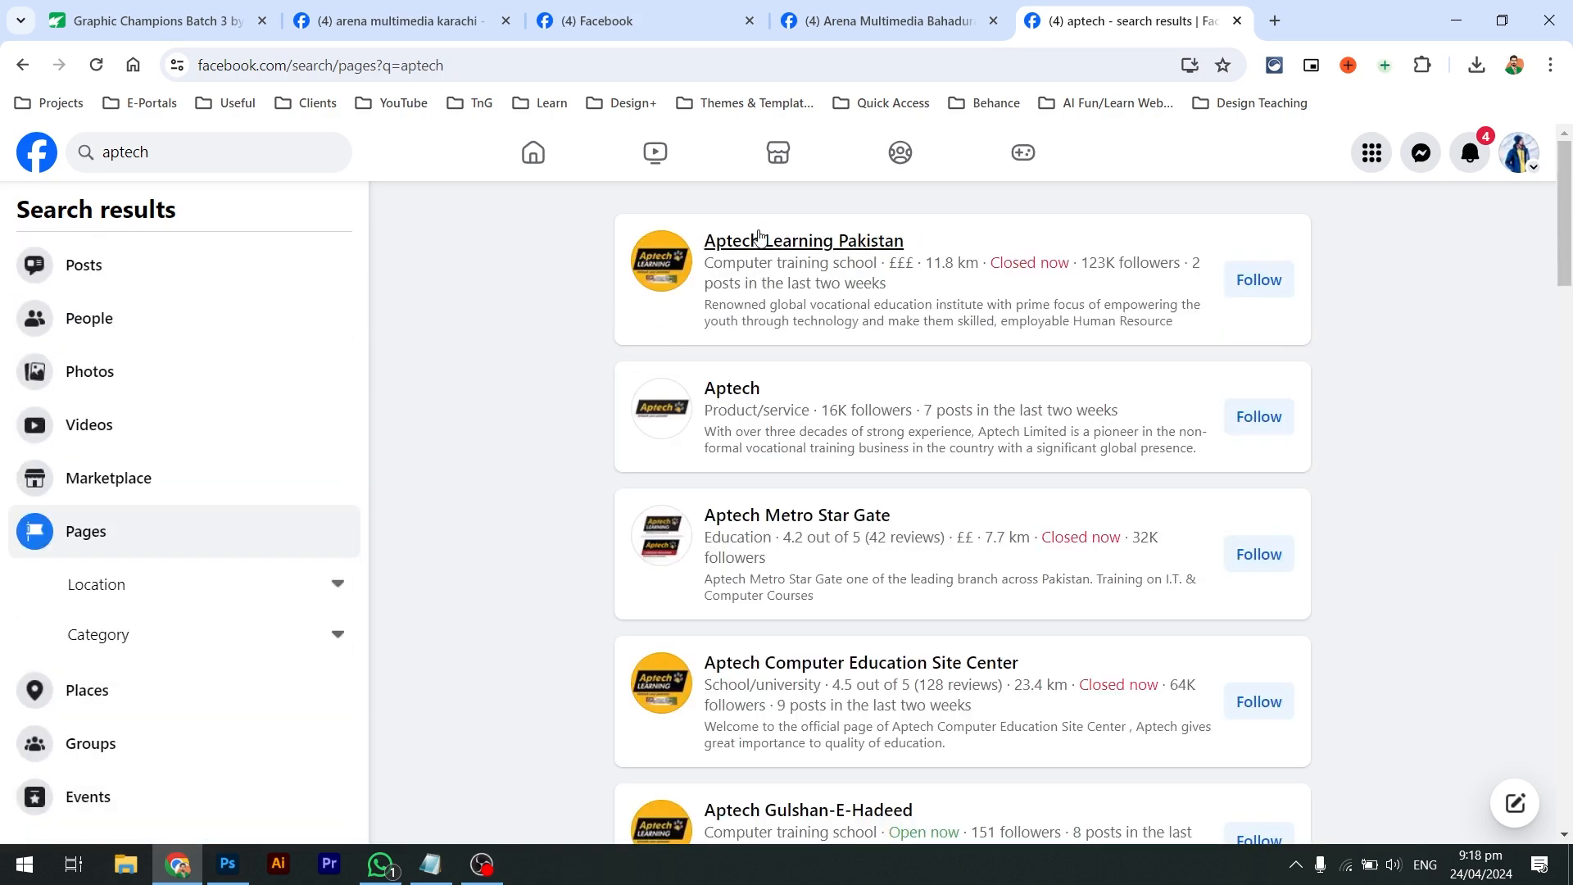
Open Aptech Learning Pakistan and two other Aptech pages in new background tabs
middle_click(770, 240)
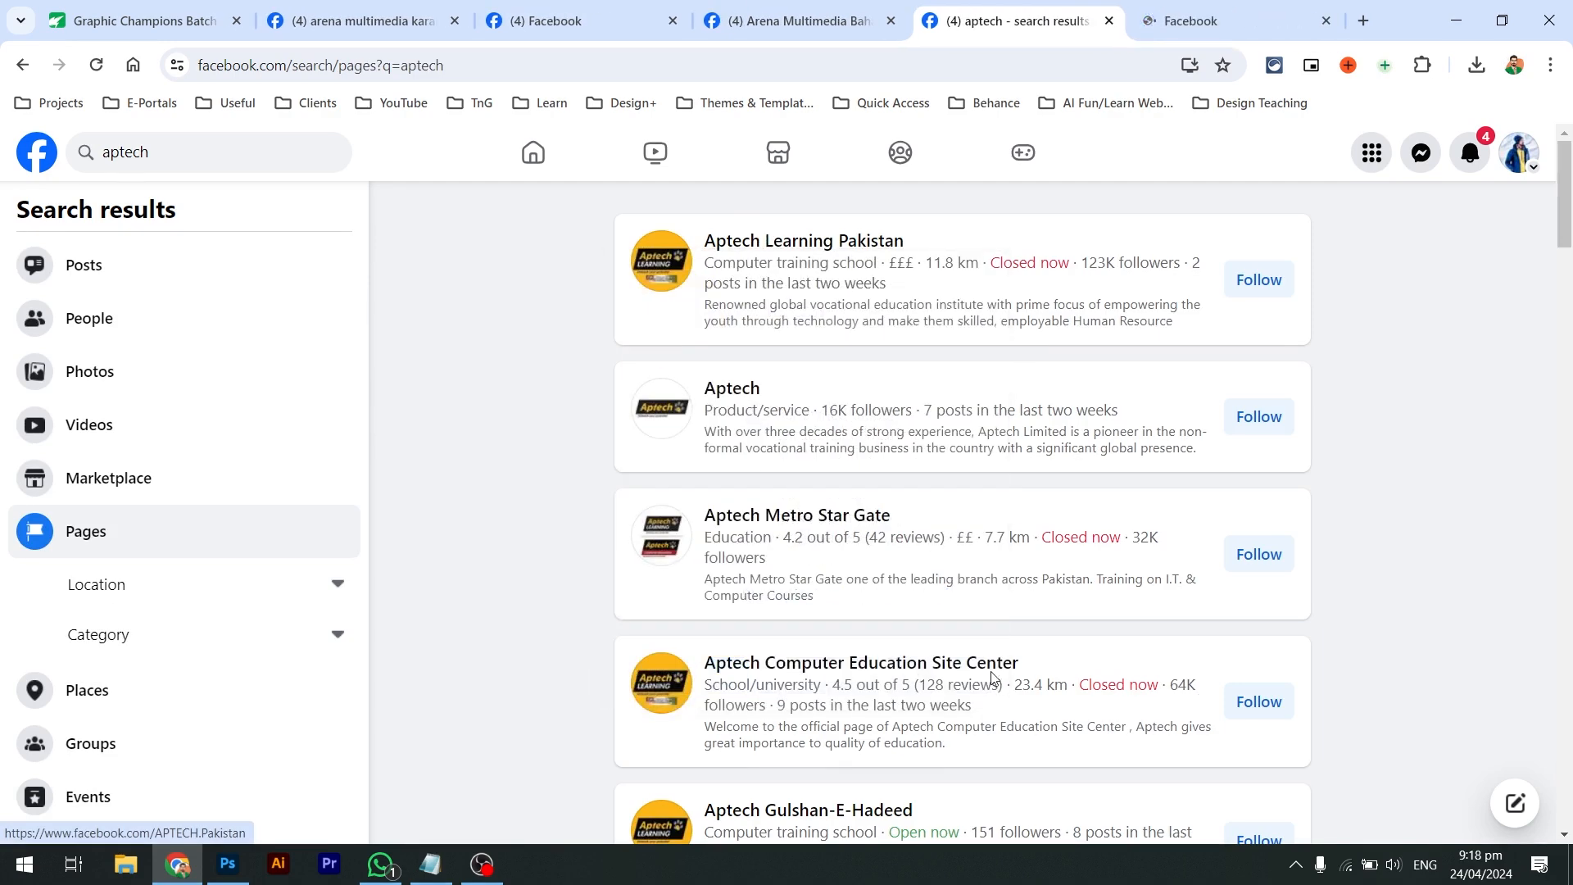
middle_click(995, 668)
middle_click(840, 811)
key("ctrl+Tab")
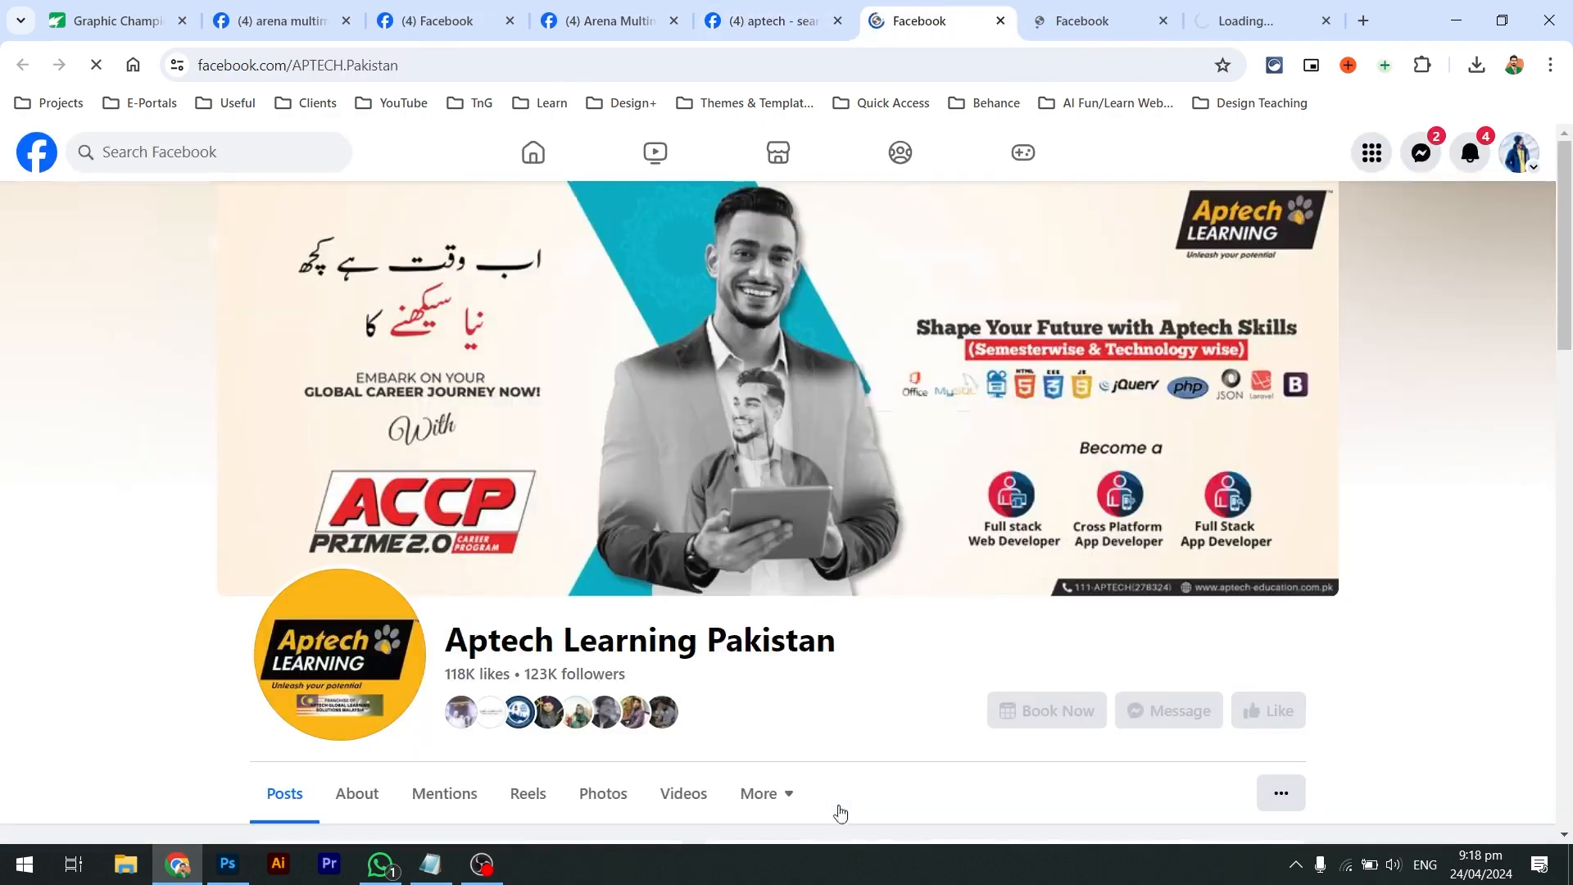
scroll(840, 811, "down", 5)
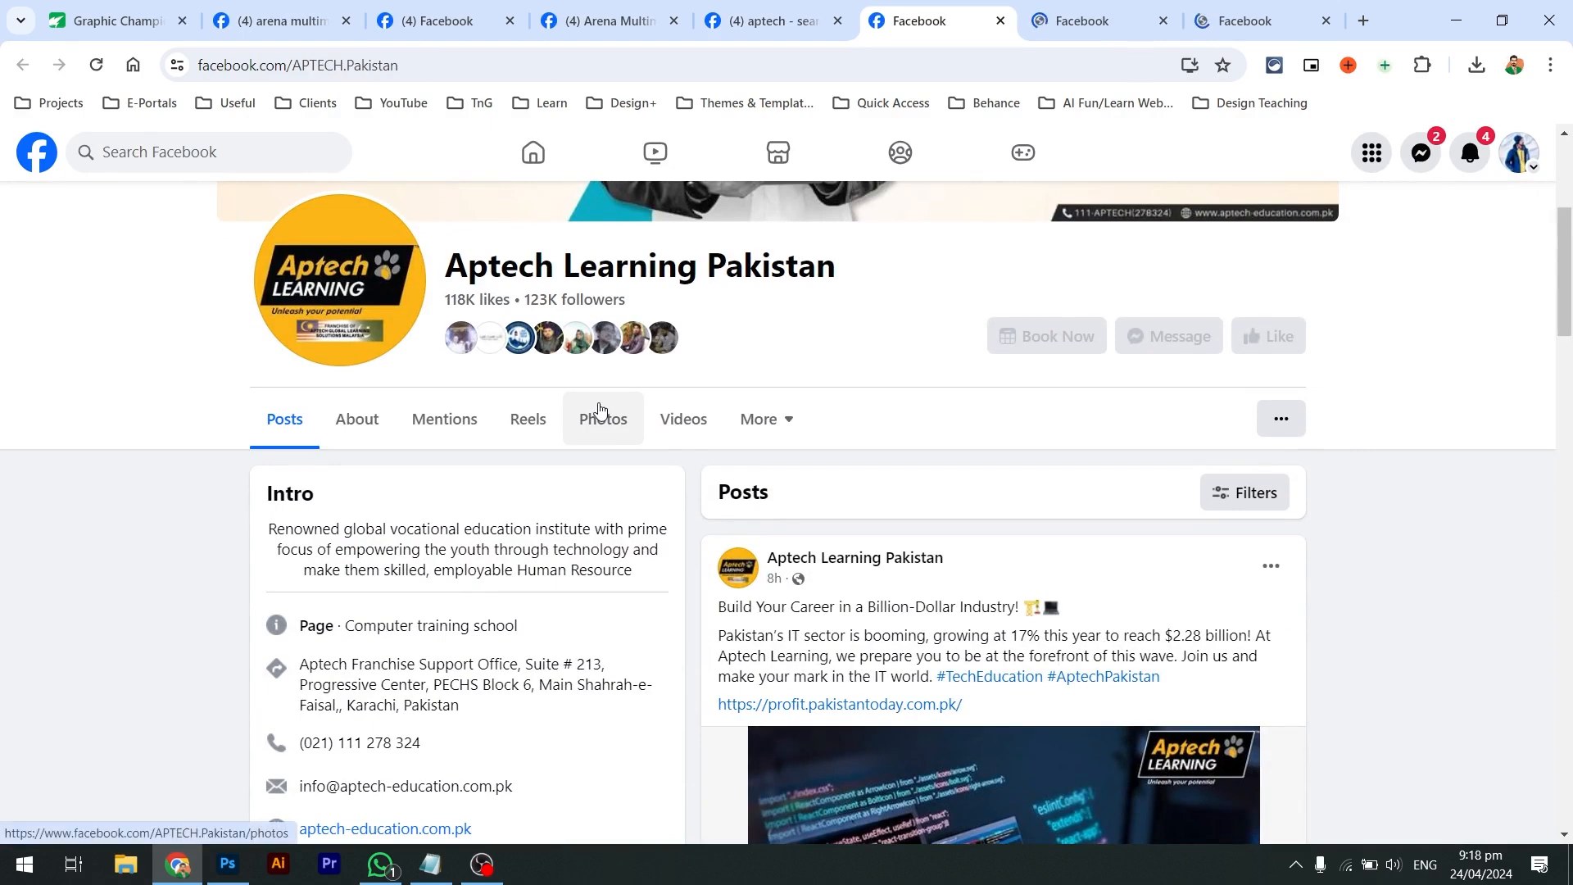
Browse Aptech Learning Pakistan's own uploaded photos, then move to the Aptech Computer Education Site Center tab
left_click(599, 409)
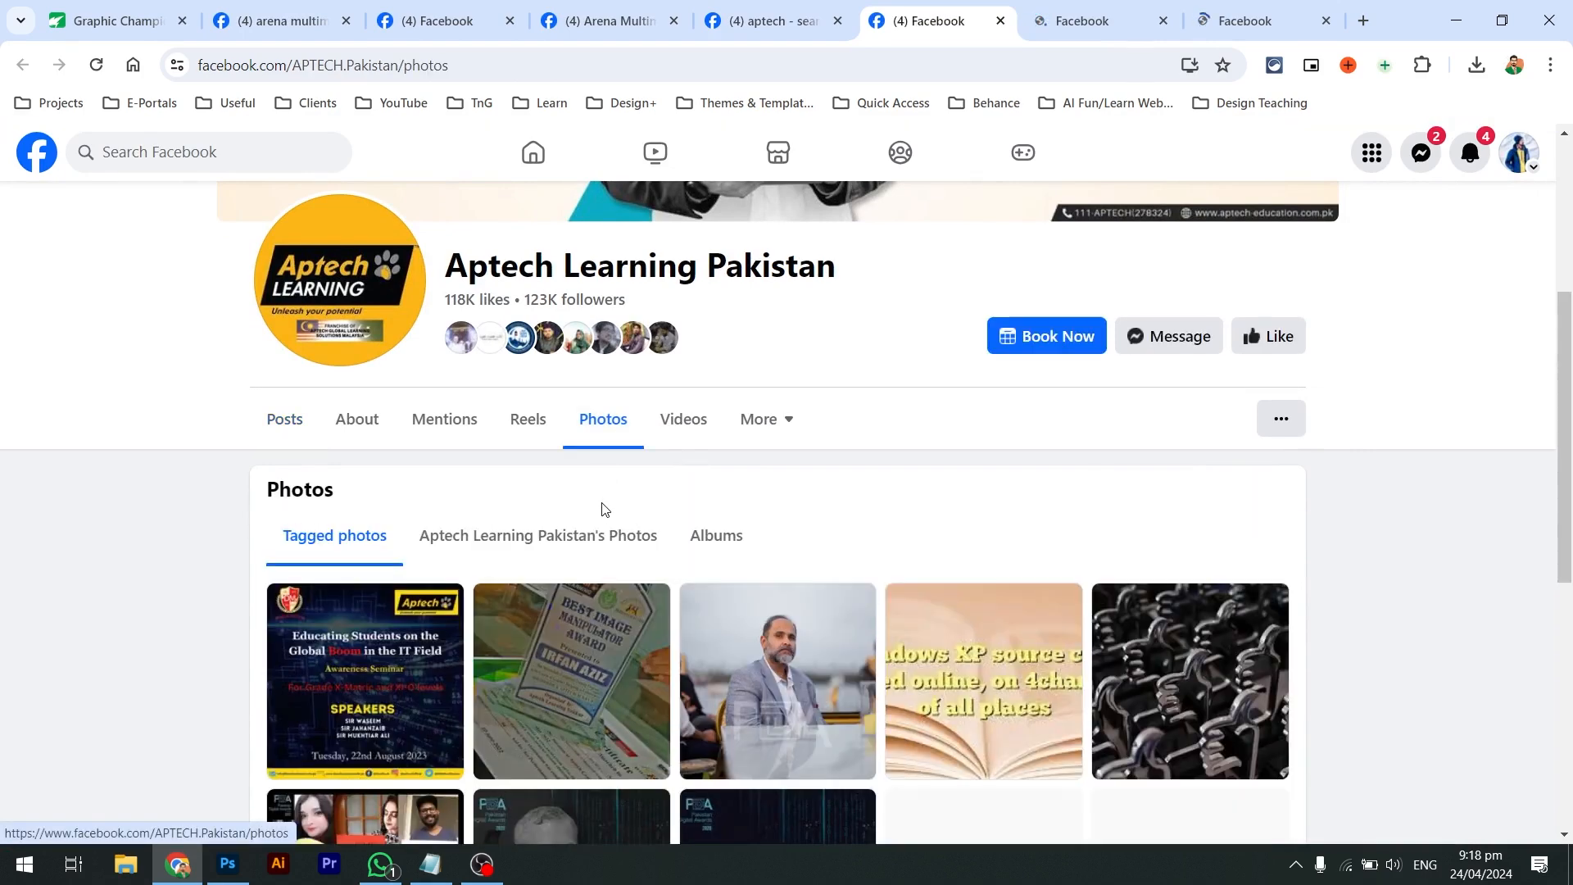
scroll(603, 516, "down", 1)
left_click(528, 456)
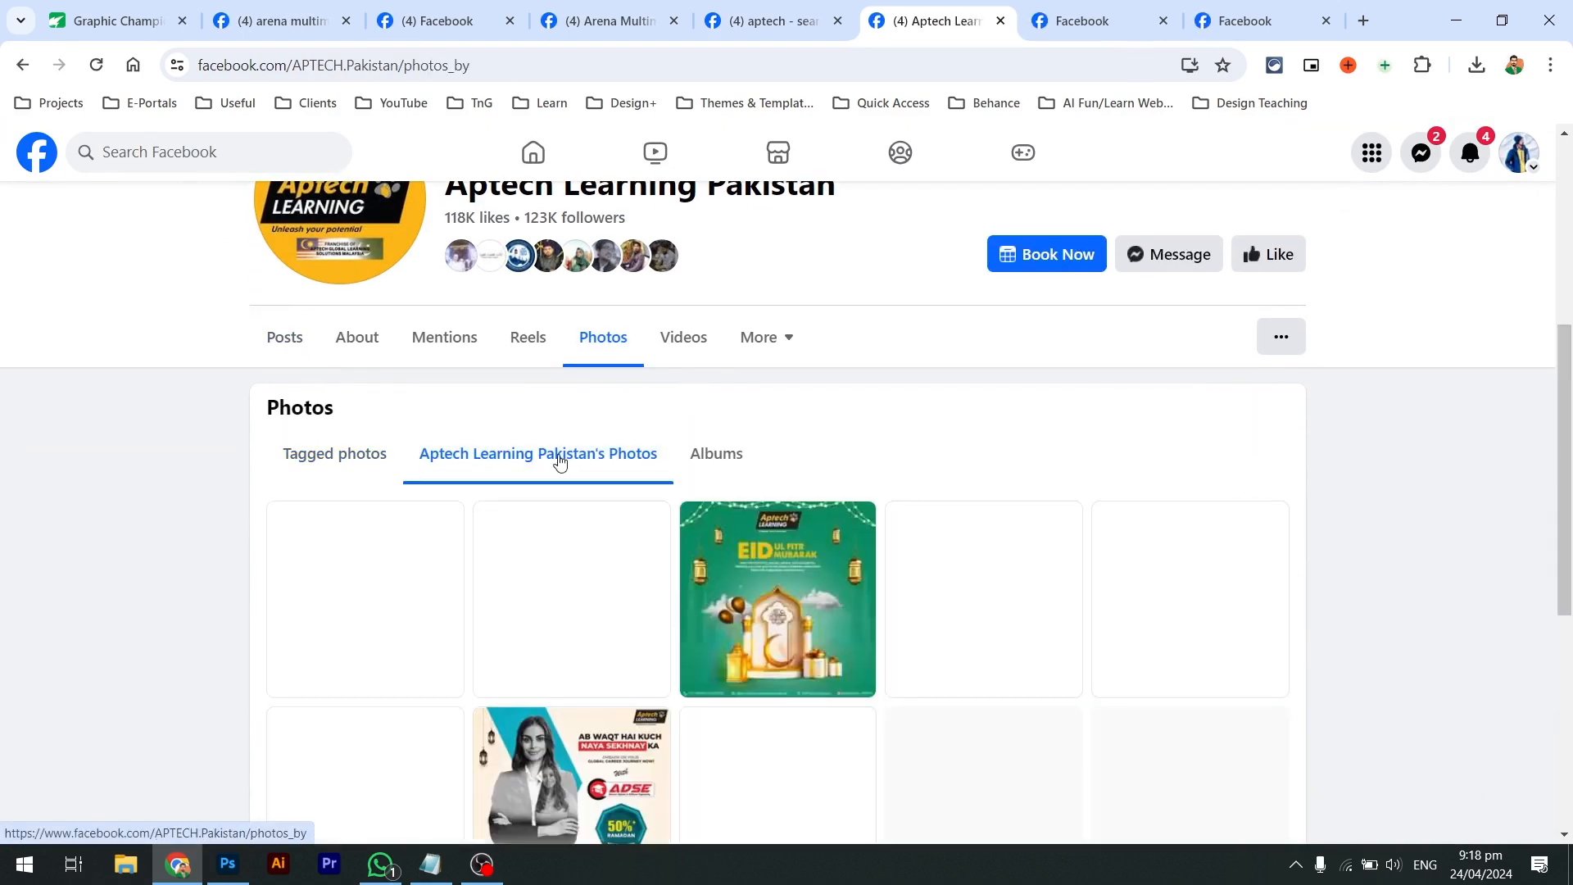
scroll(604, 536, "down", 3)
scroll(604, 537, "down", 4)
scroll(604, 537, "down", 8)
scroll(963, 622, "down", 10)
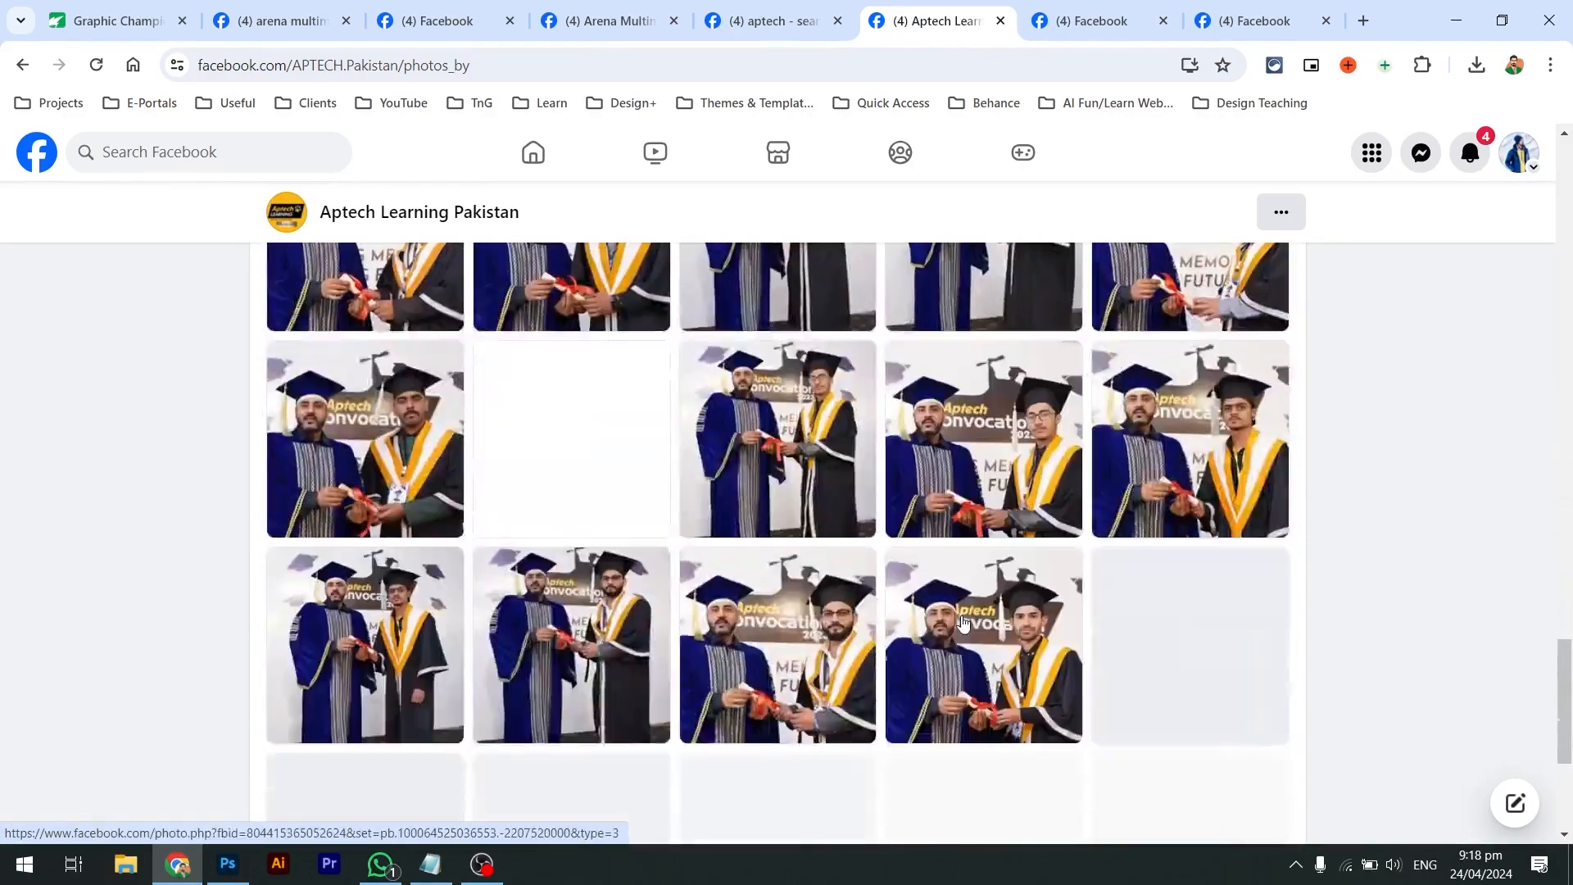
scroll(963, 622, "down", 10)
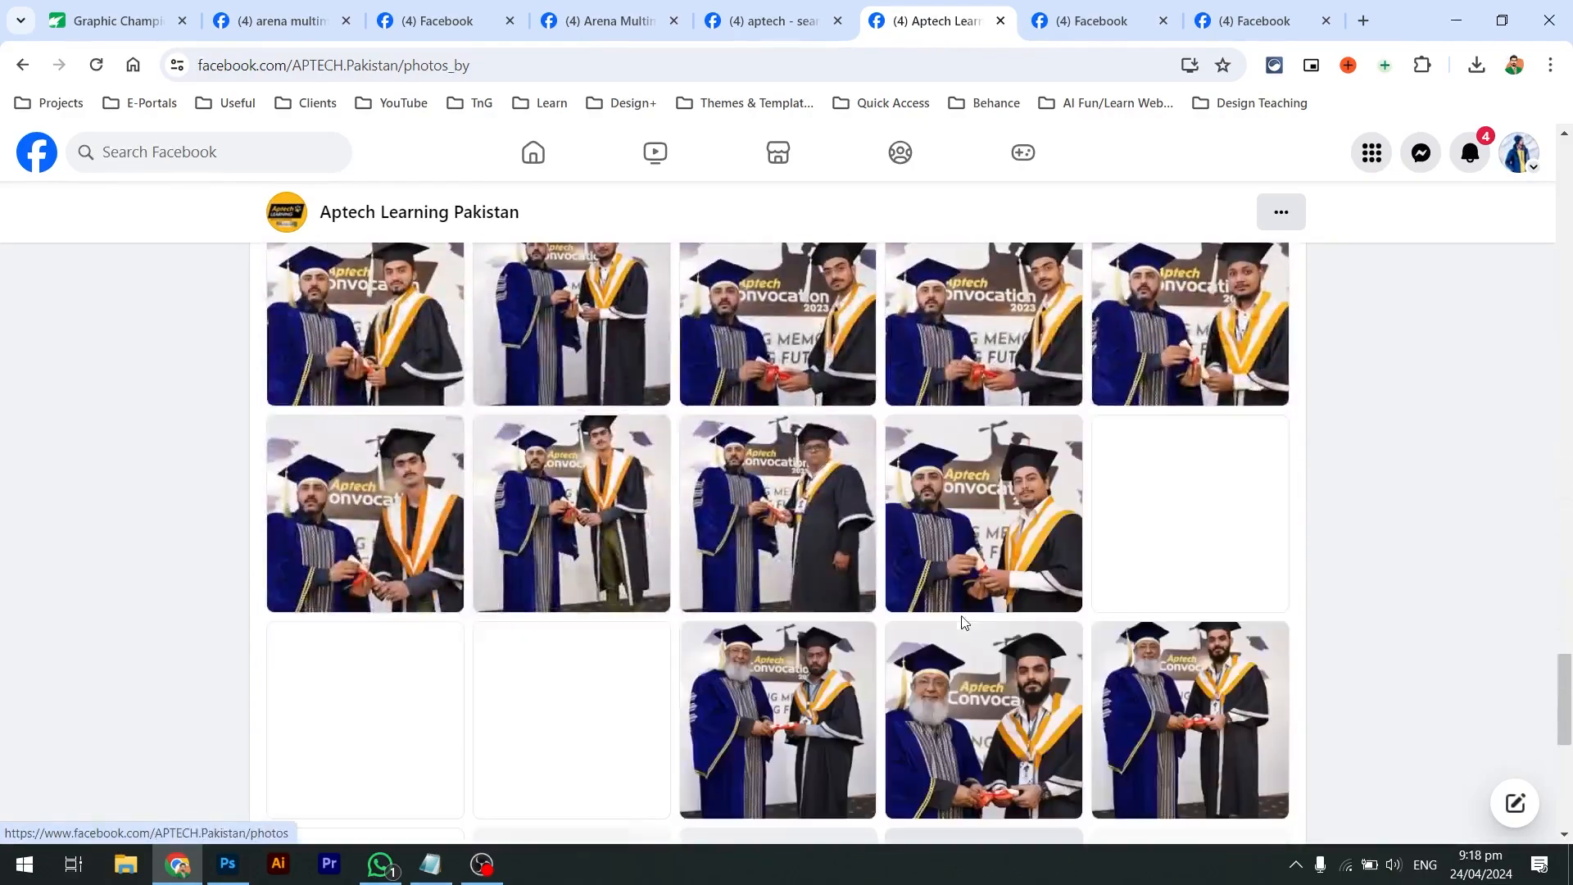
key("ctrl+Tab")
scroll(947, 508, "down", 1)
Show Aptech Computer Education Site Center's own photos and scroll through the posters
scroll(737, 459, "up", 3)
left_click(681, 446)
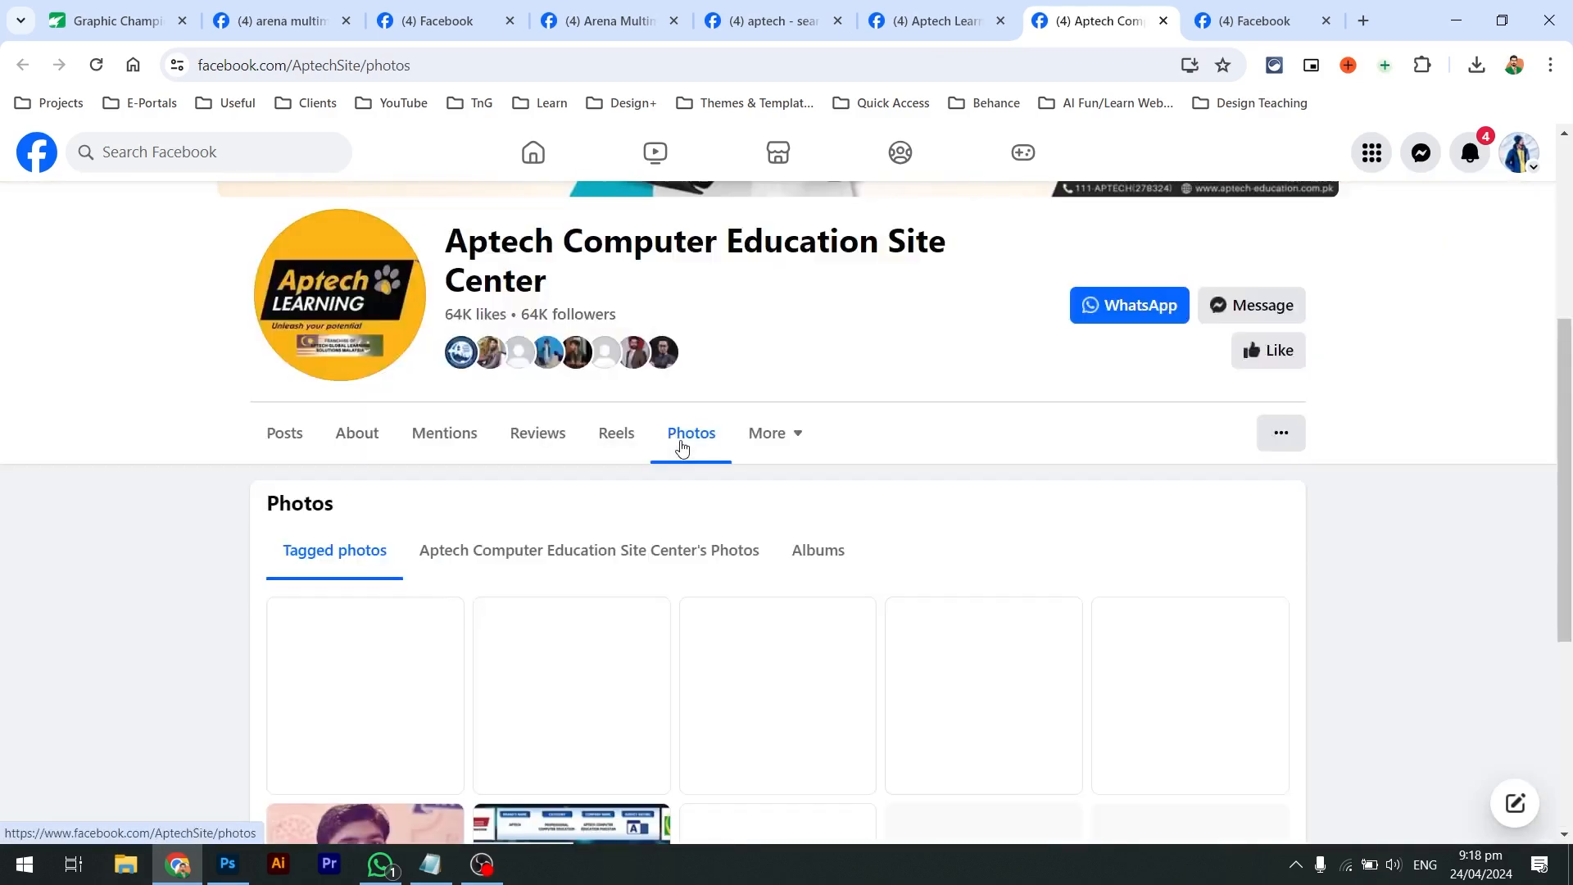
left_click(503, 551)
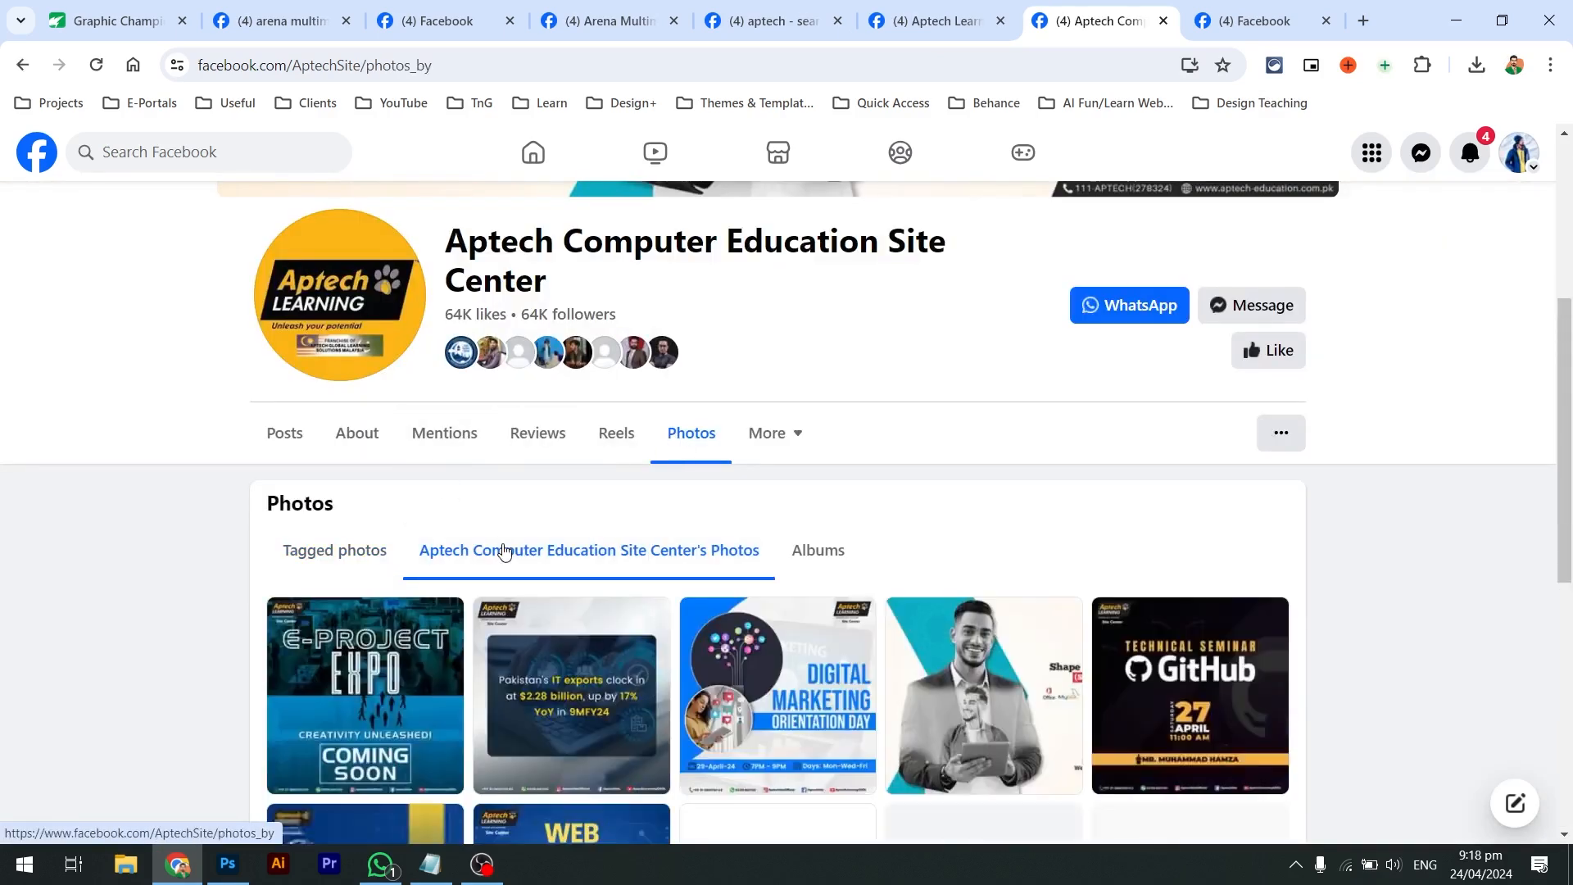
scroll(503, 550, "down", 1)
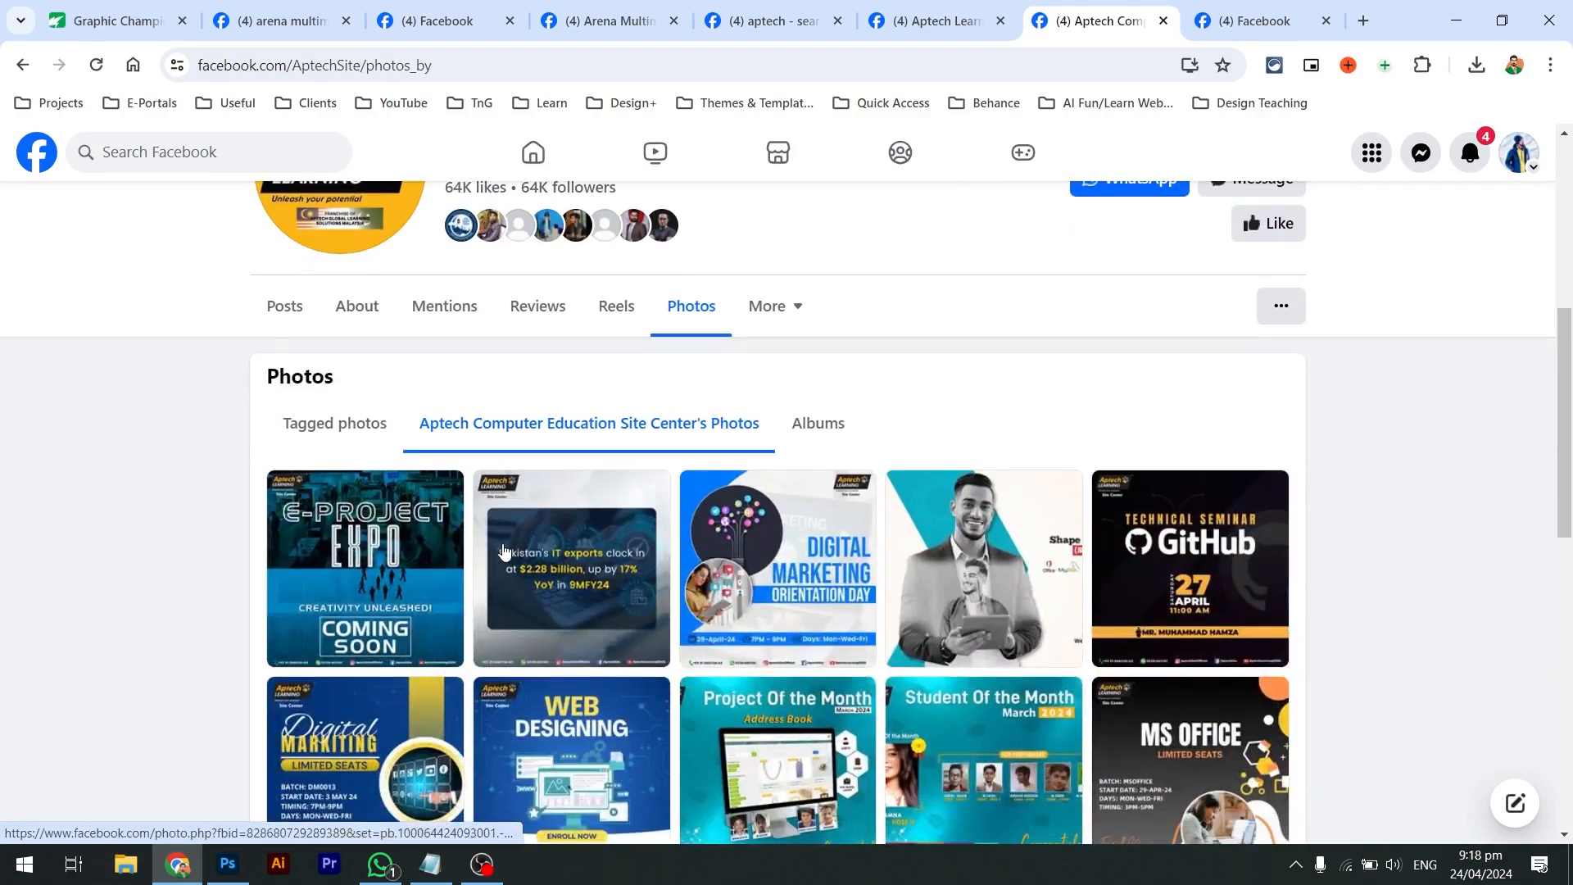
scroll(503, 551, "down", 3)
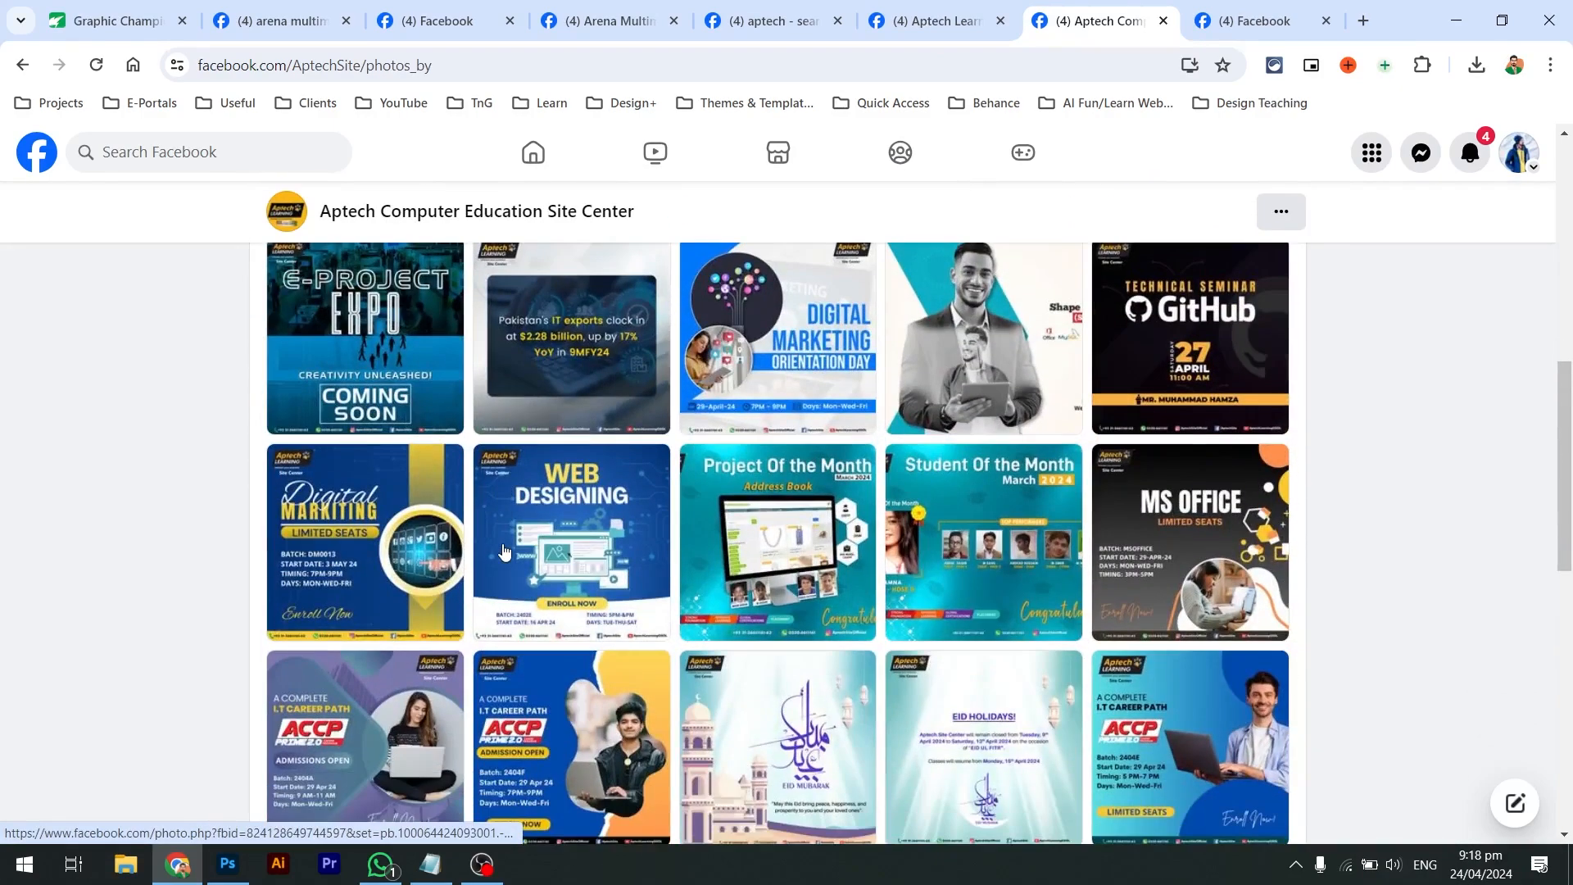
scroll(503, 551, "down", 1)
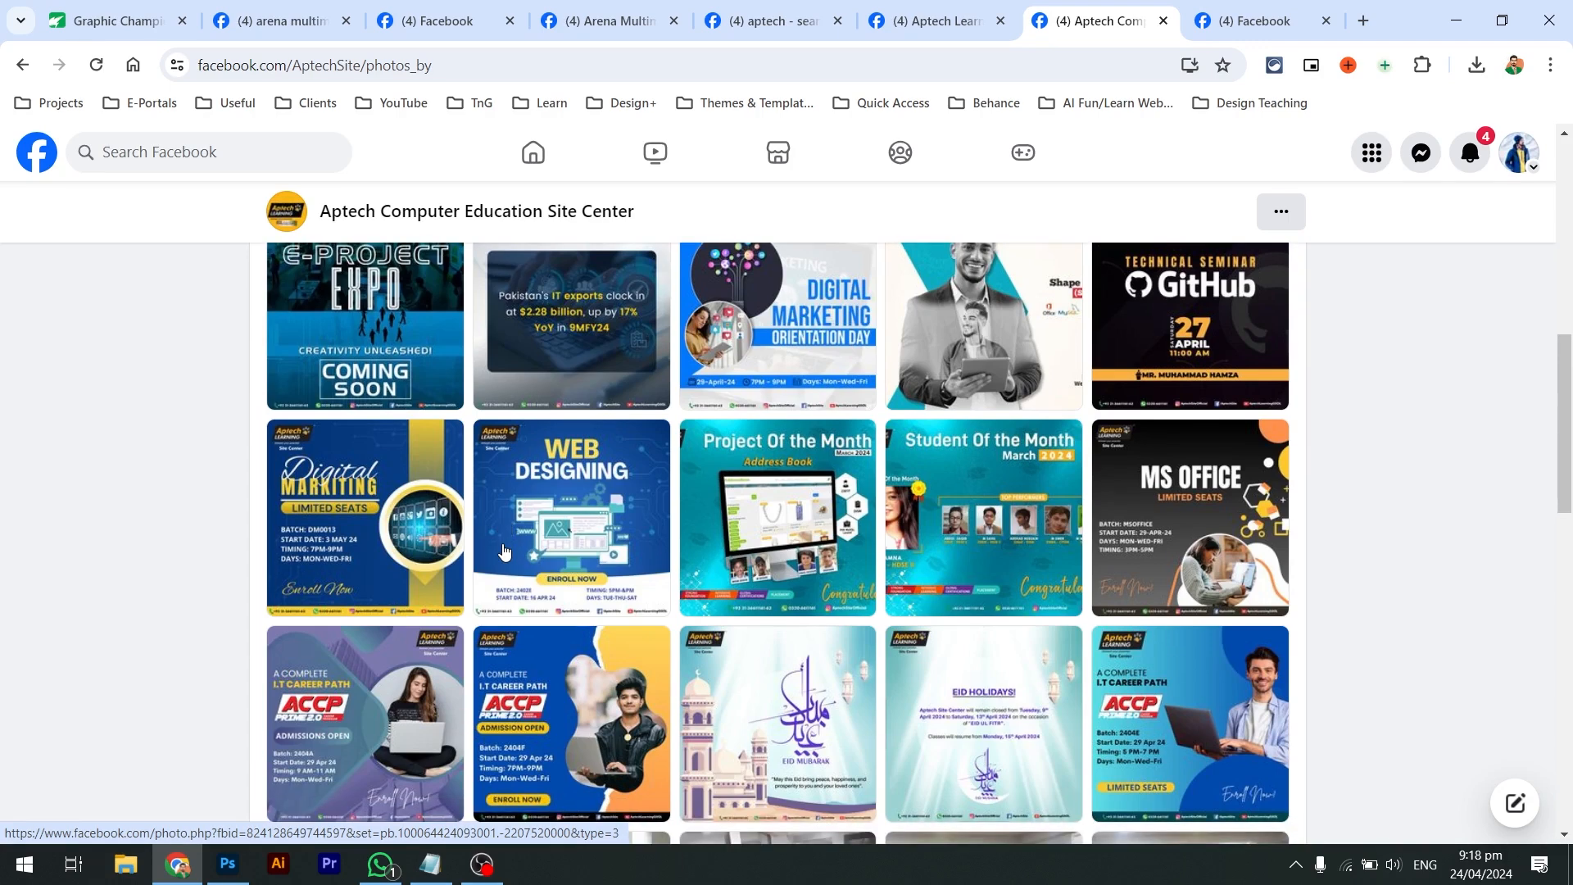
scroll(503, 550, "down", 1)
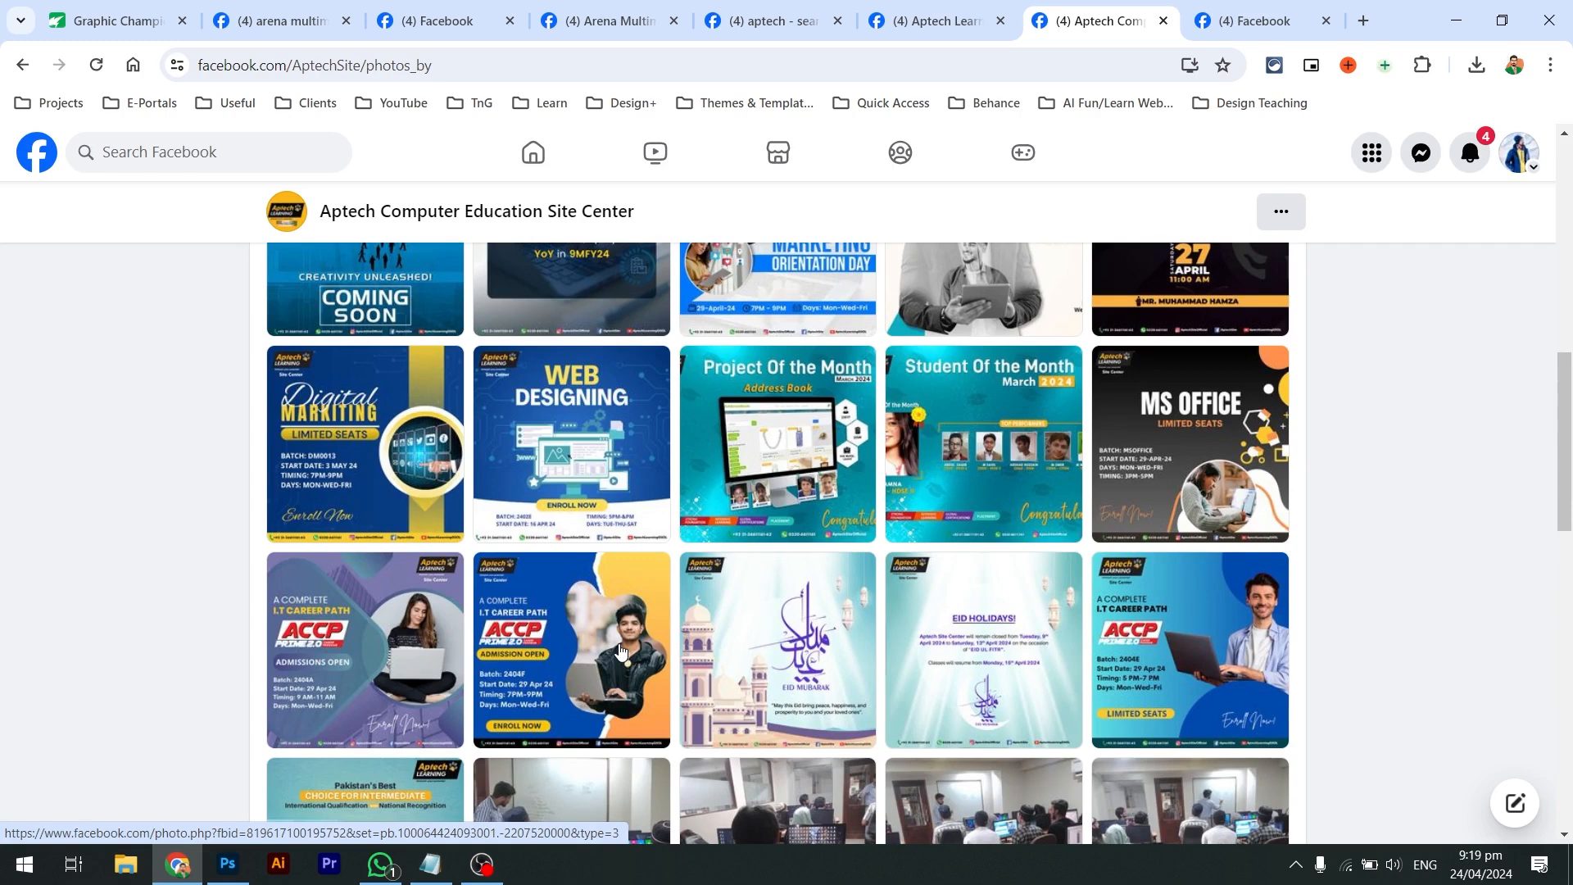
Search Facebook for 'bano qabil' and show the Bano Qabil page's own photos
left_click(188, 163)
type("bano qabil")
key("Return")
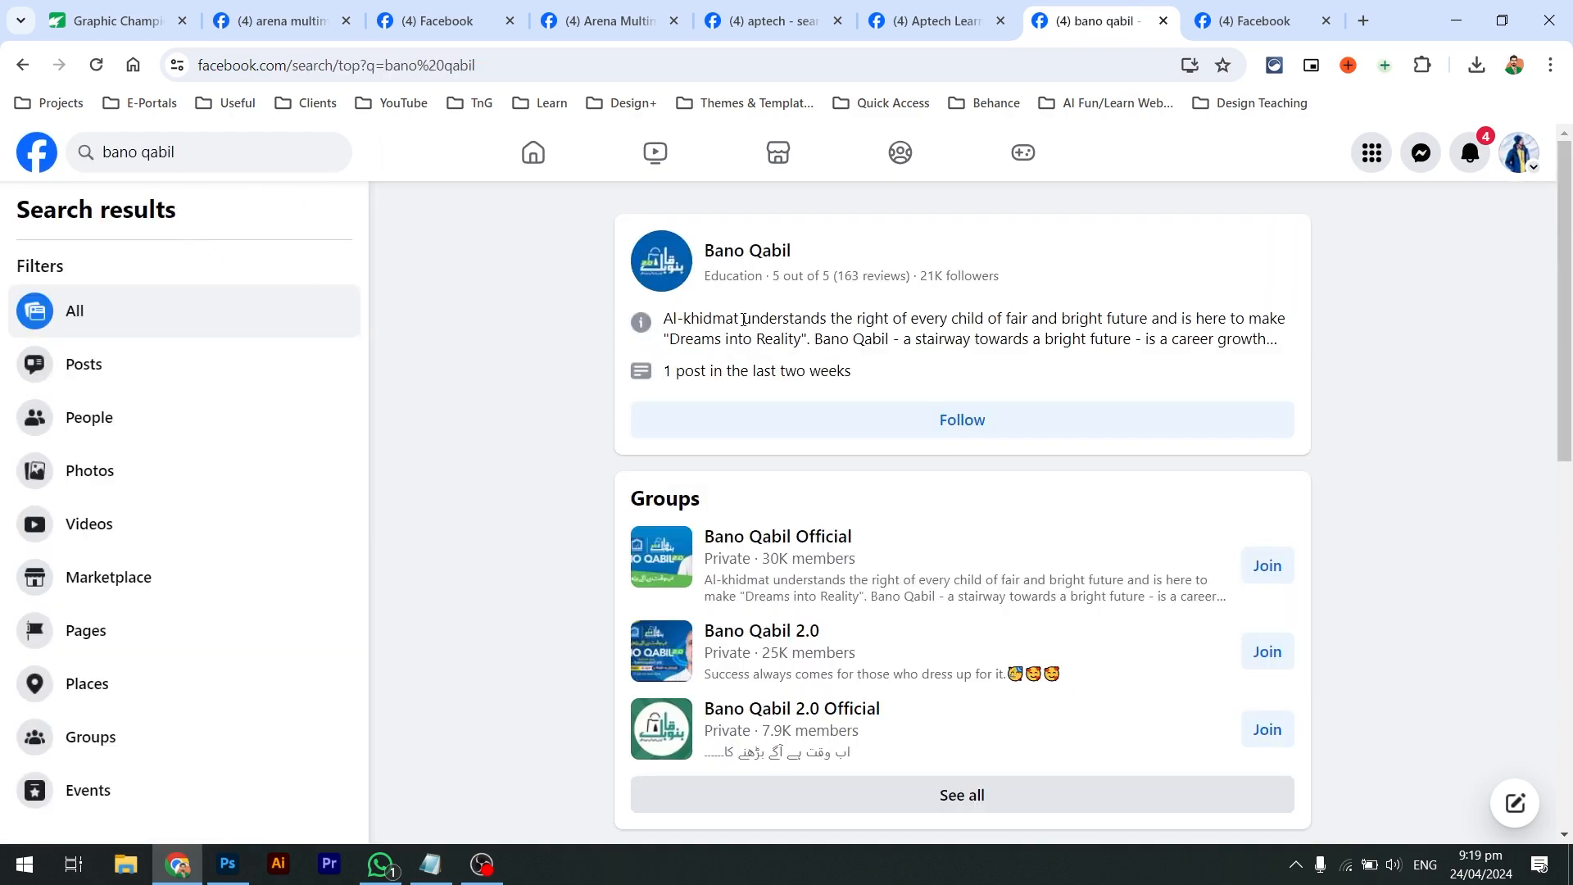
left_click(742, 252)
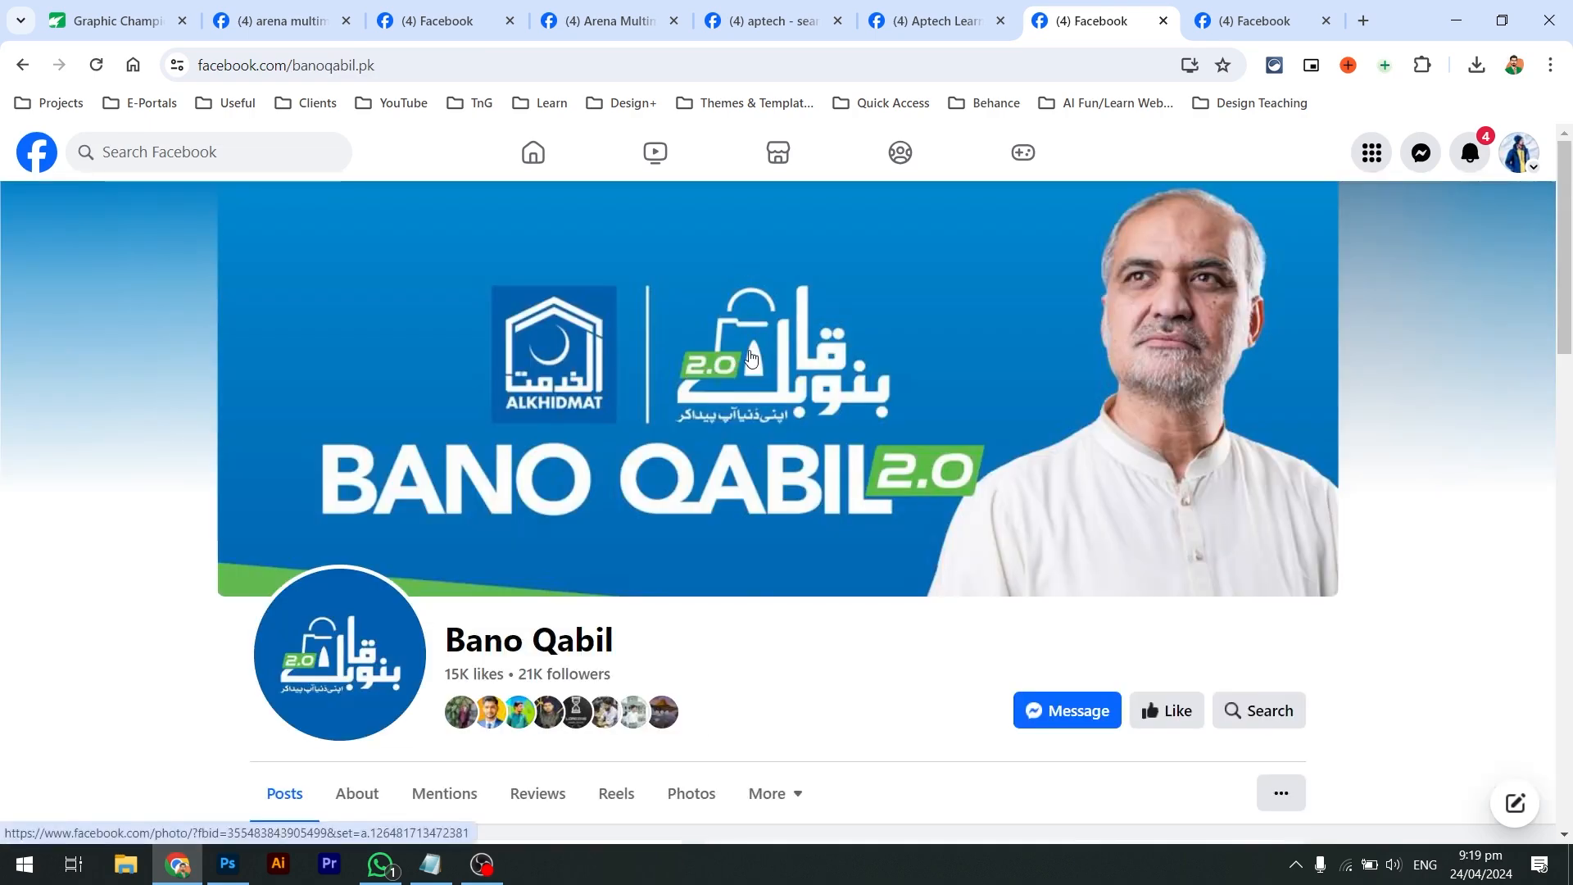
scroll(749, 359, "down", 2)
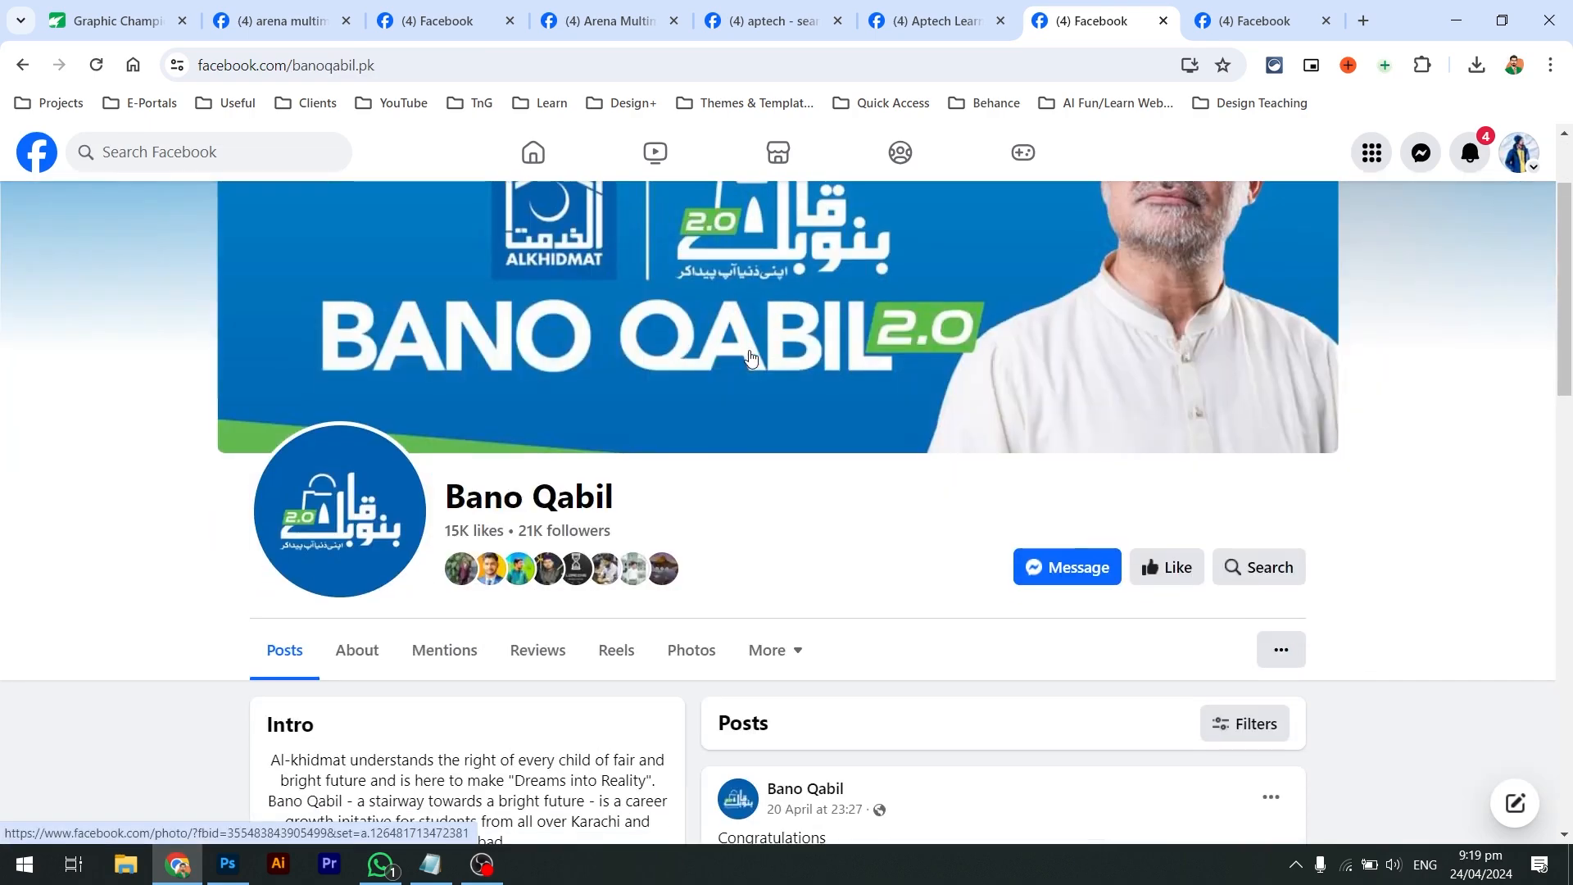
left_click(679, 647)
scroll(679, 646, "down", 3)
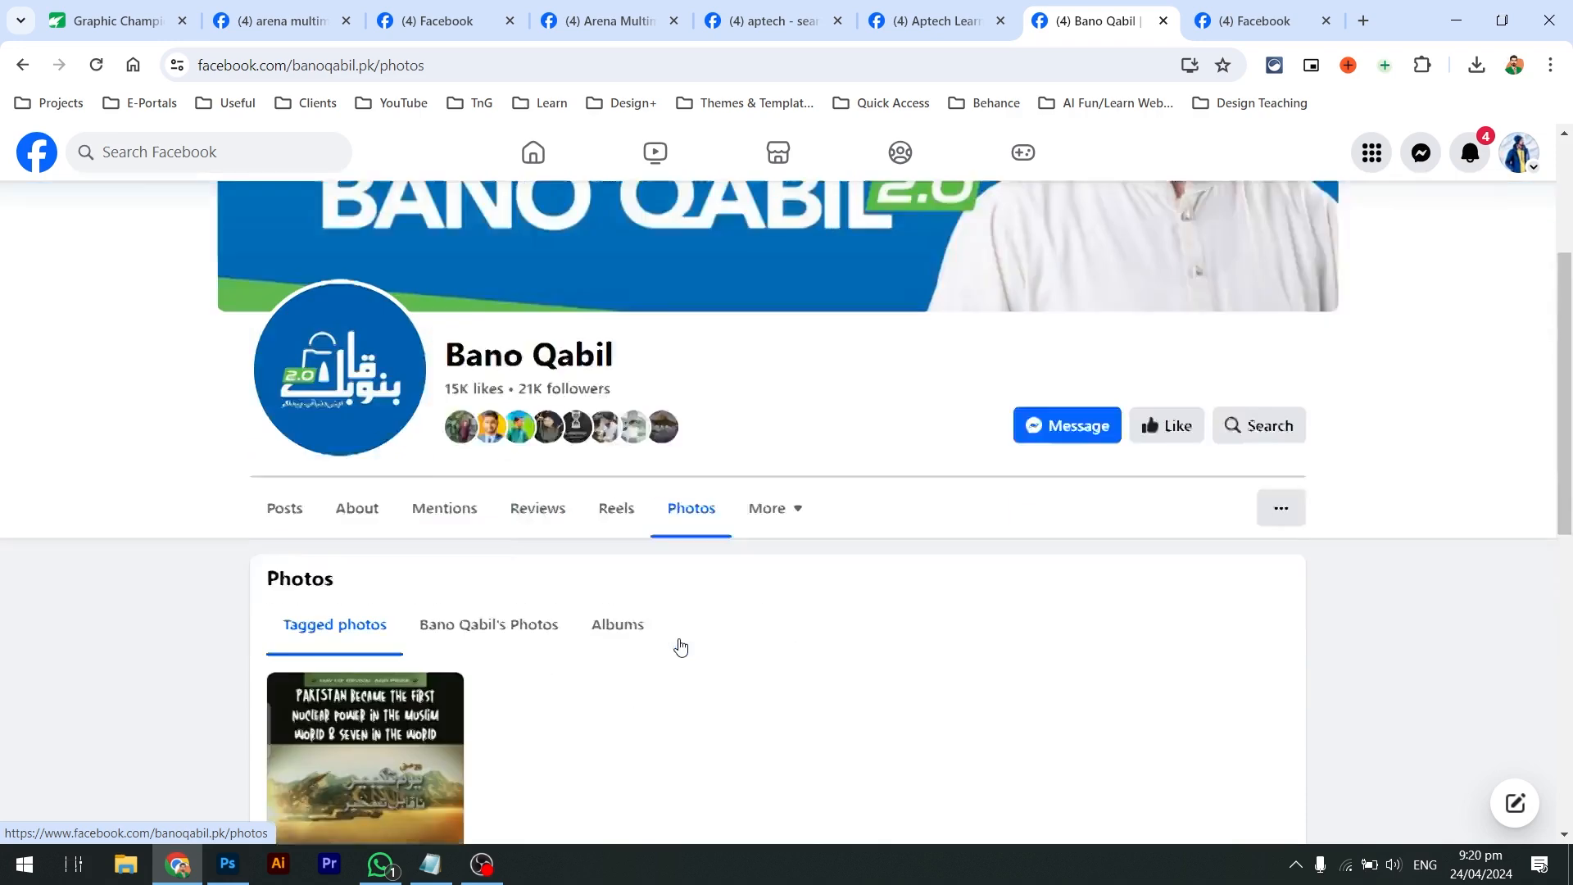
left_click(475, 521)
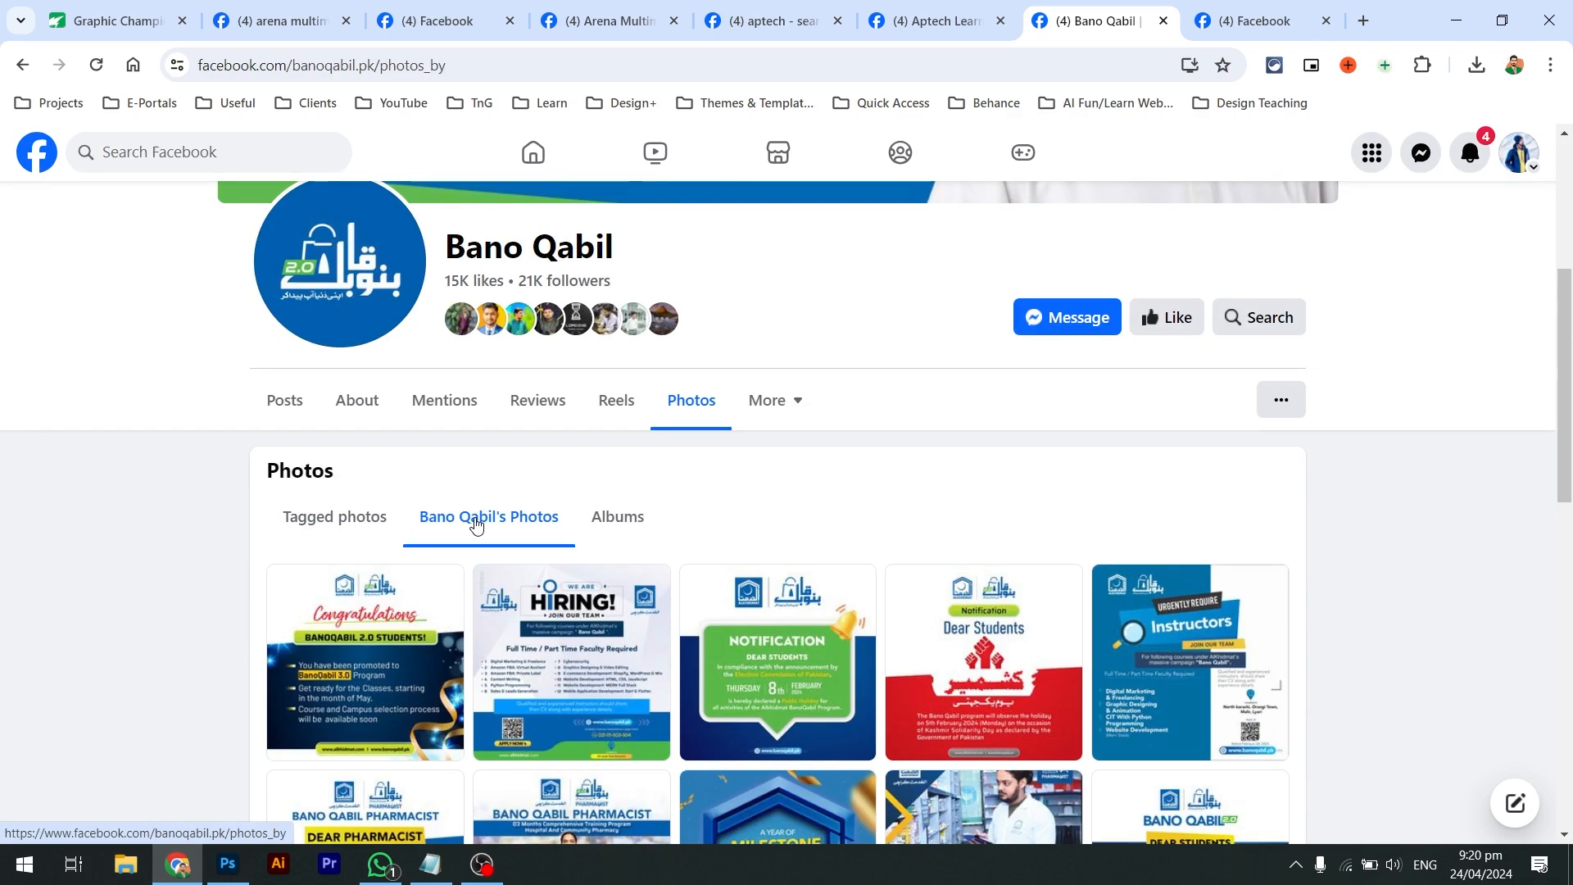
View the Bano Qabil Pharmacist thank-you post and its neighbouring photos, then return to the grid
scroll(476, 525, "down", 2)
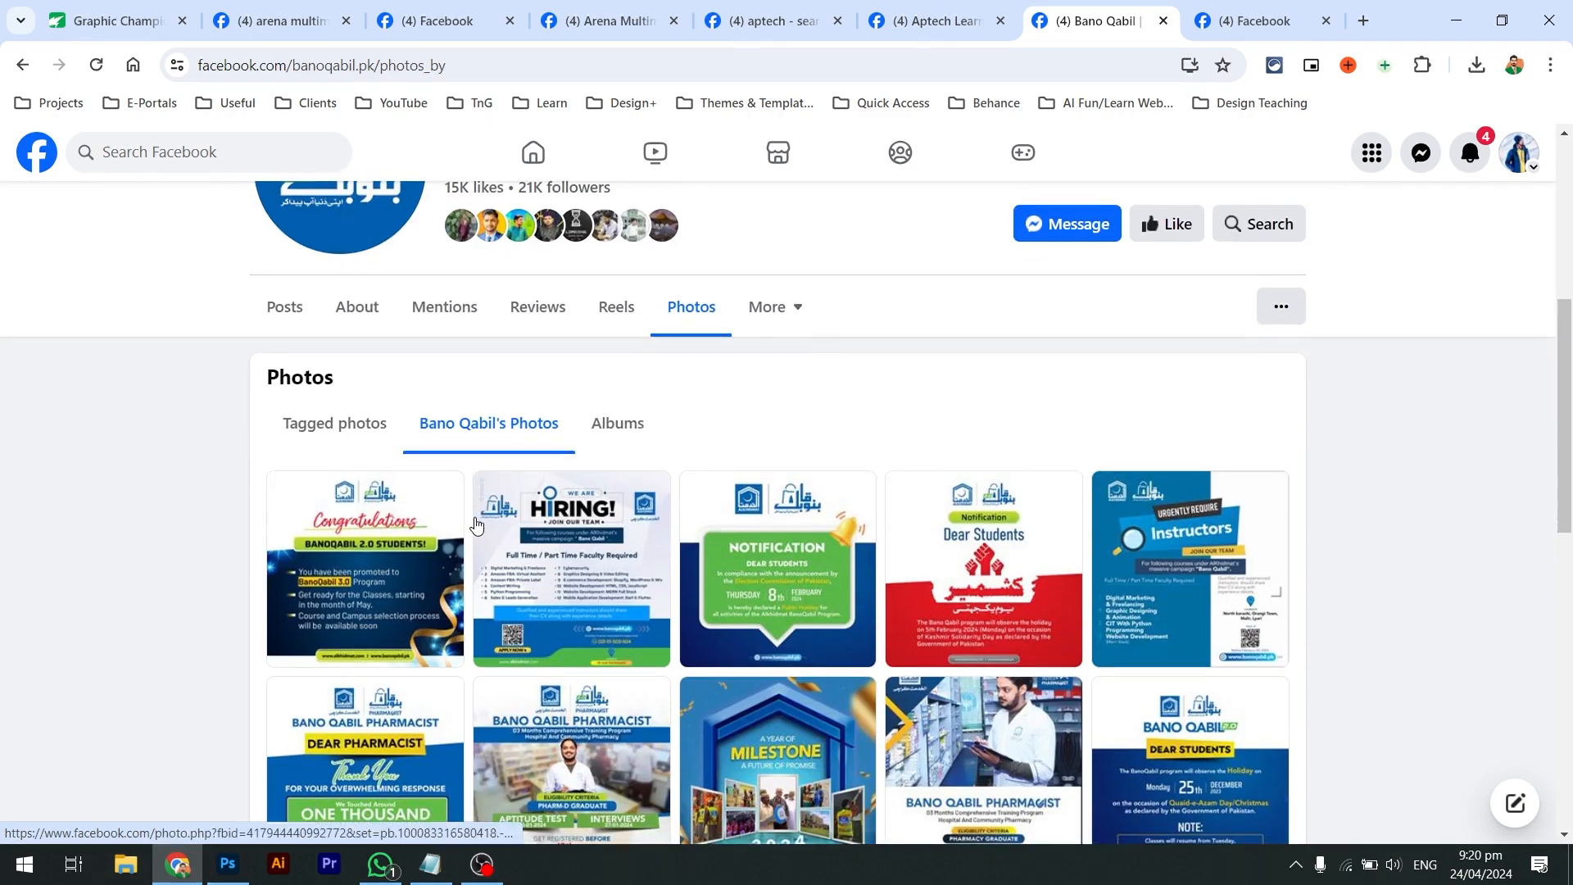
scroll(476, 524, "down", 3)
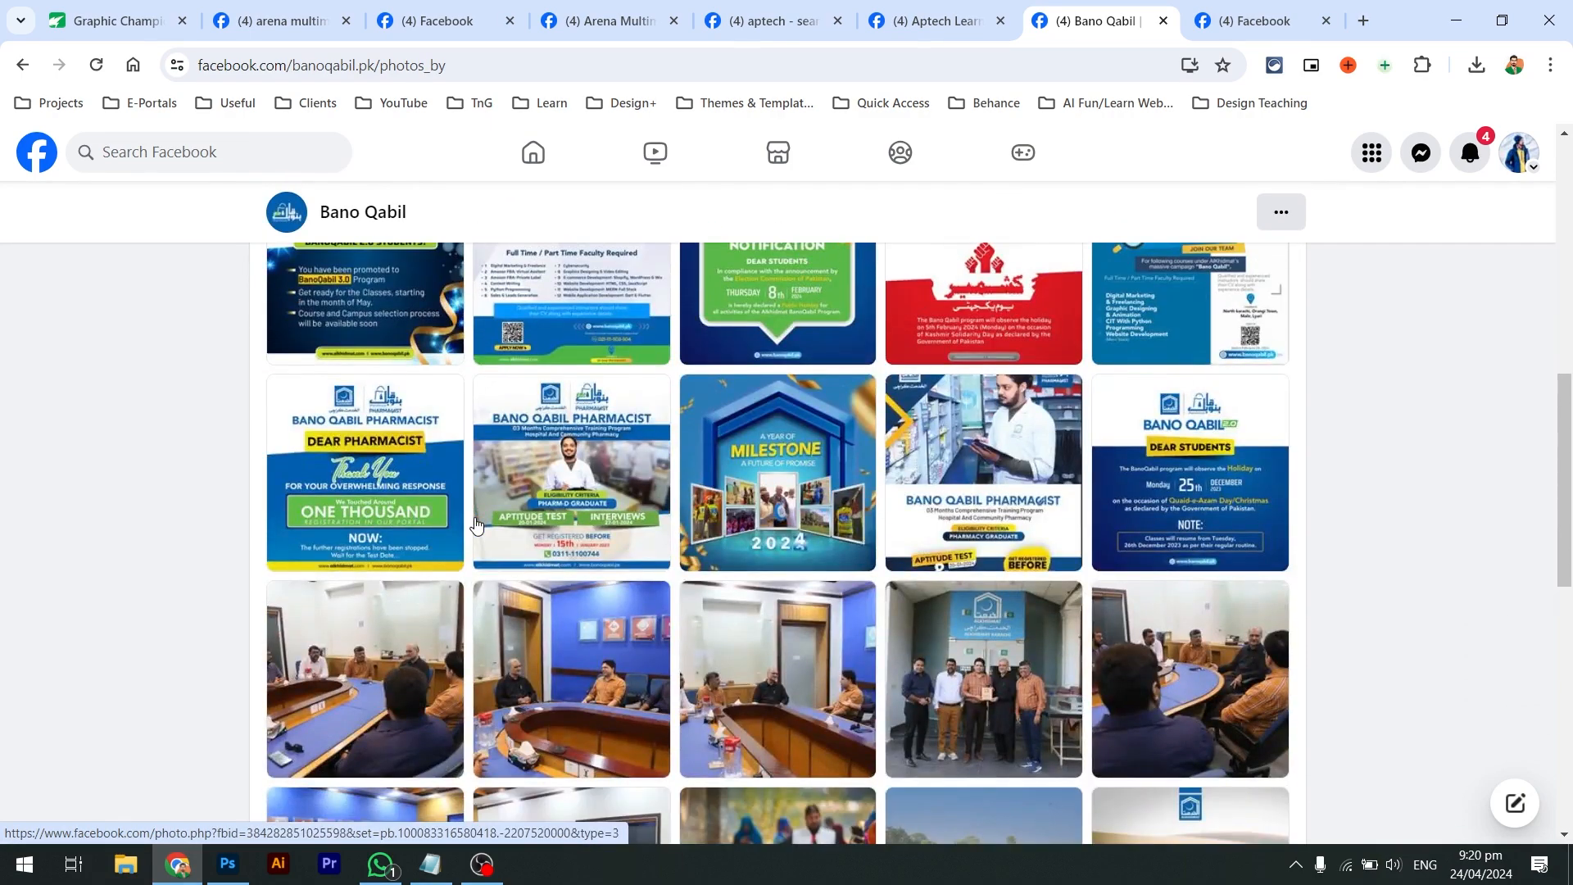
left_click(463, 523)
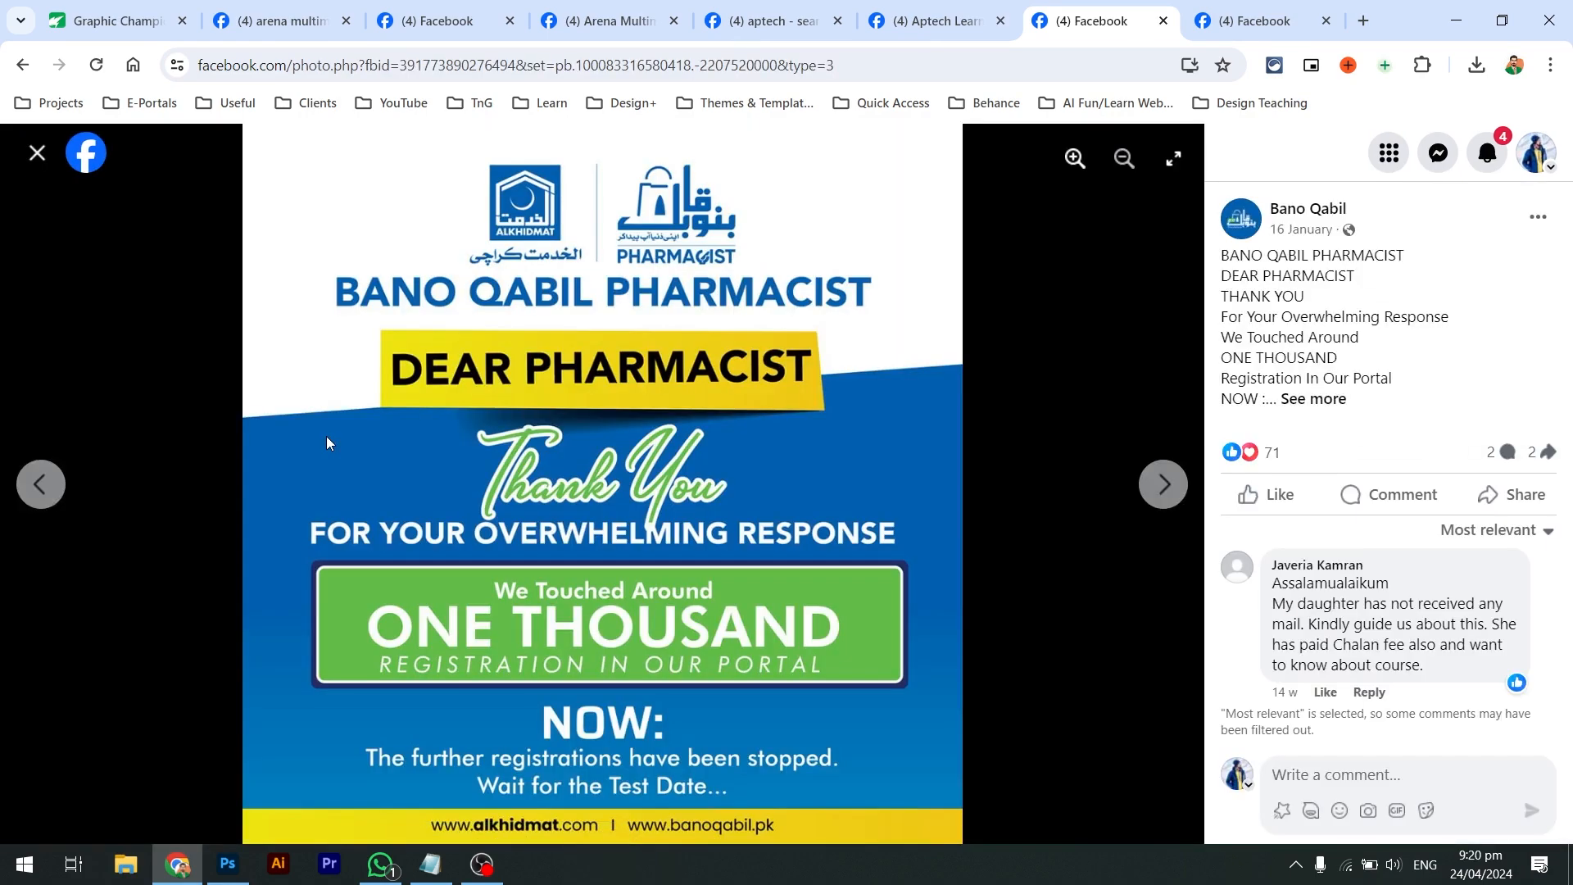
key("Right")
key("Right")
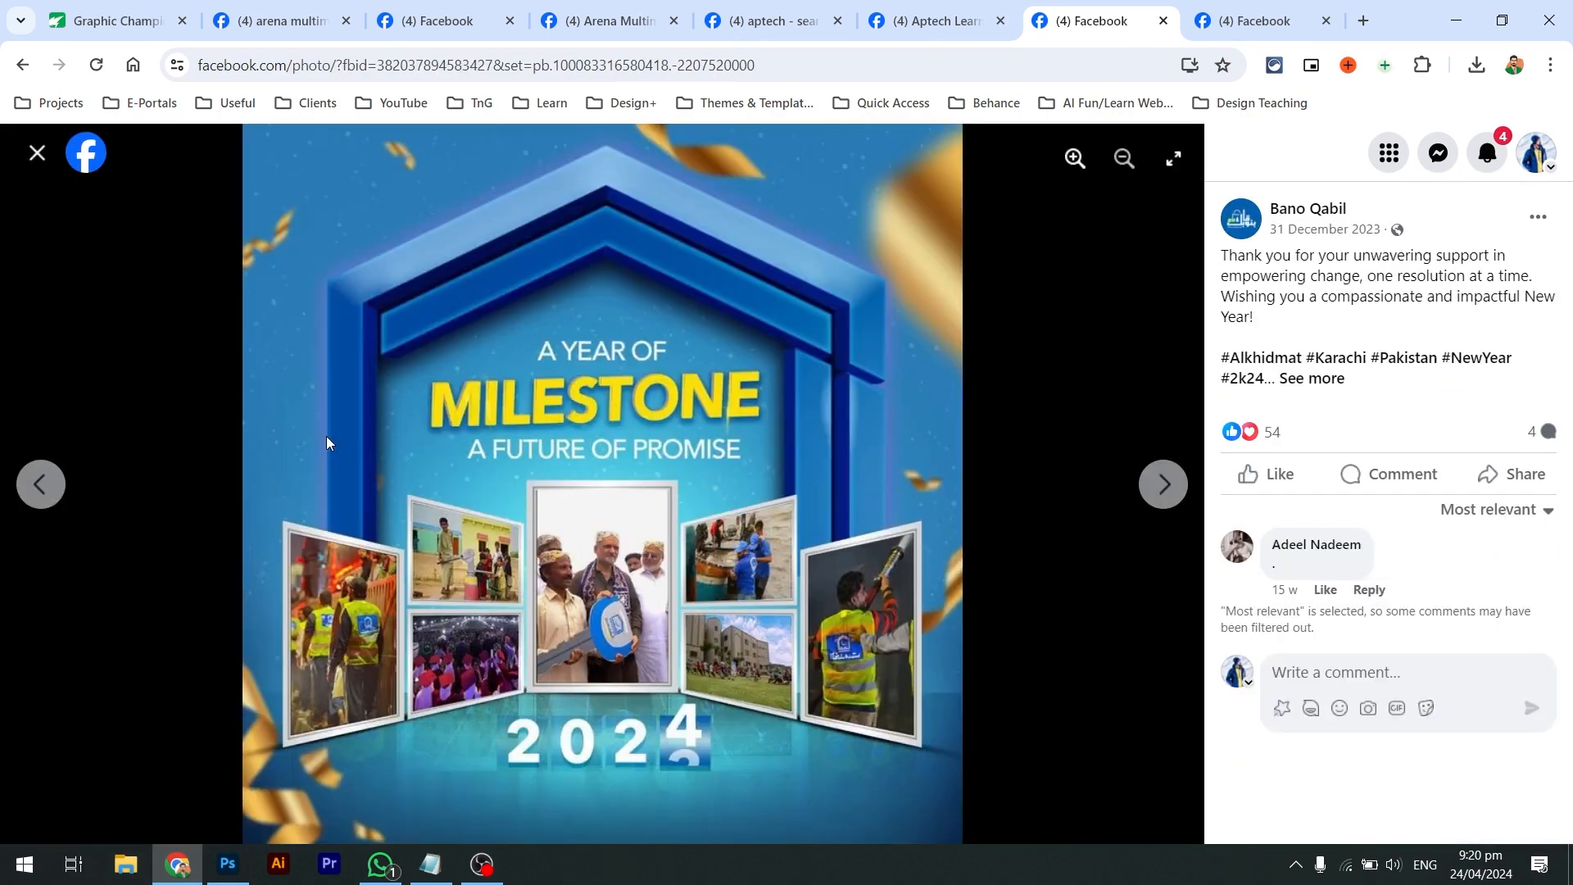
key("Left")
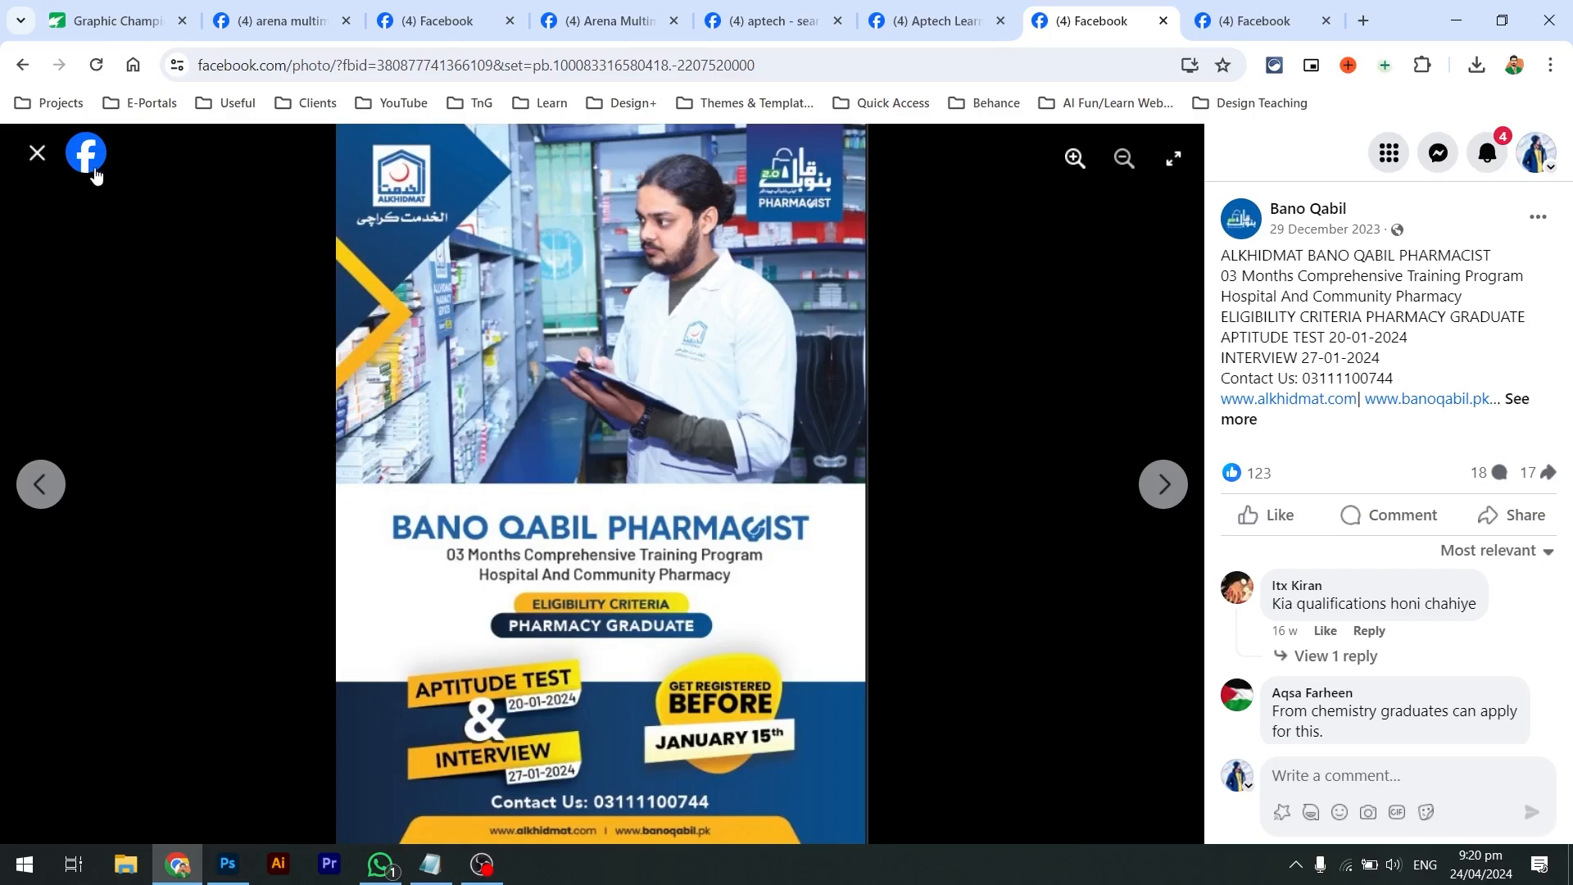
left_click(37, 152)
Scroll further and view the Looking for Instructors flyer and Bano Qabil 2.0 photos
scroll(744, 521, "down", 5)
scroll(744, 521, "down", 7)
scroll(744, 521, "down", 4)
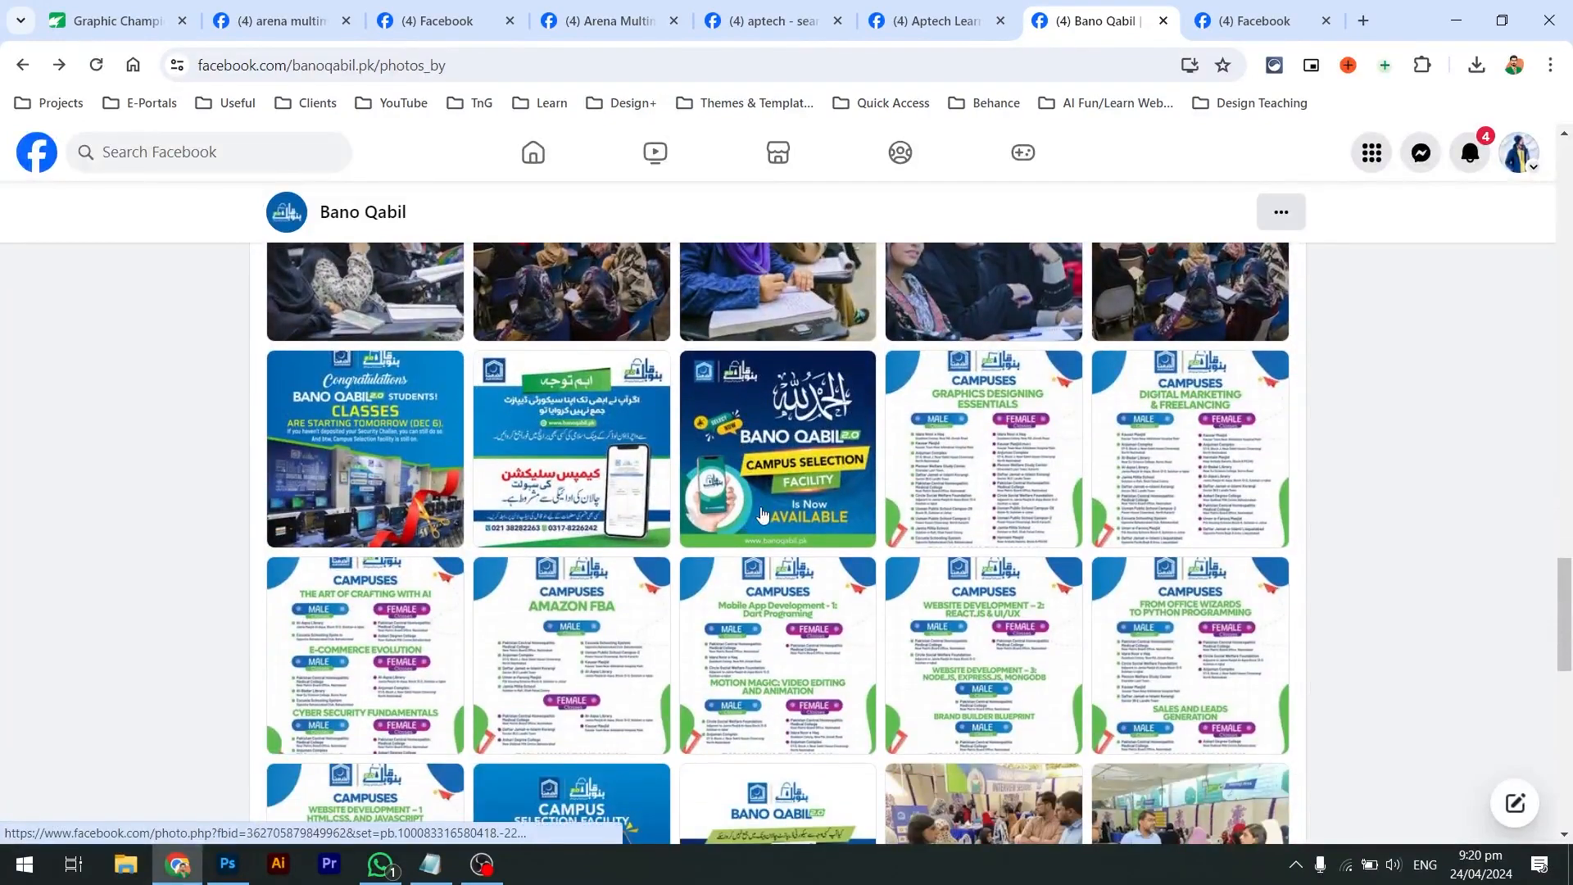
scroll(777, 508, "down", 3)
scroll(766, 496, "up", 2)
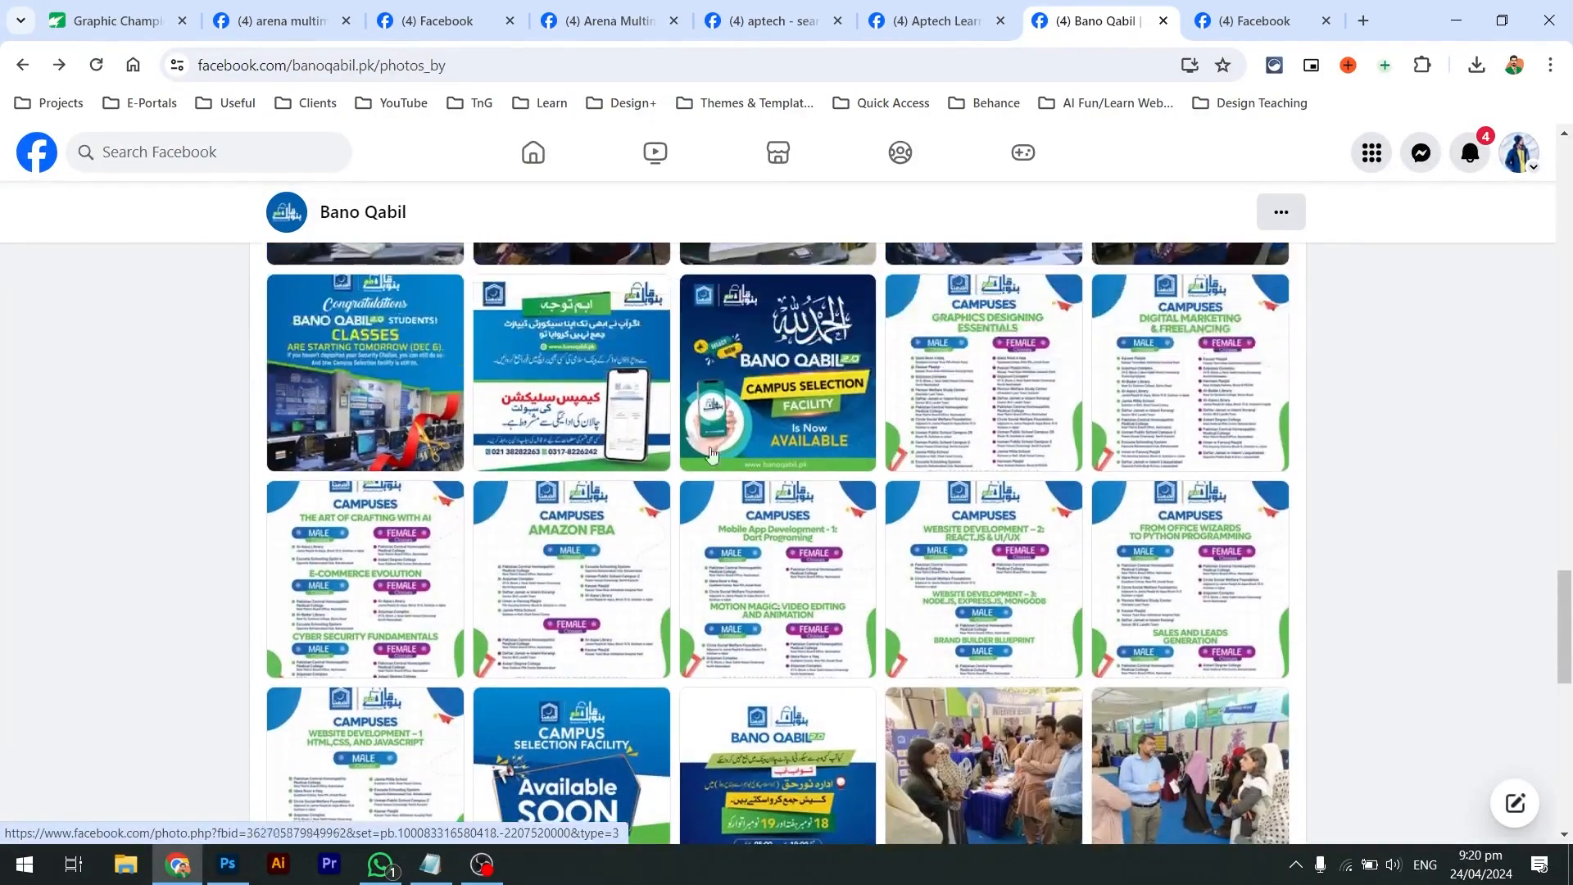
scroll(777, 424, "down", 15)
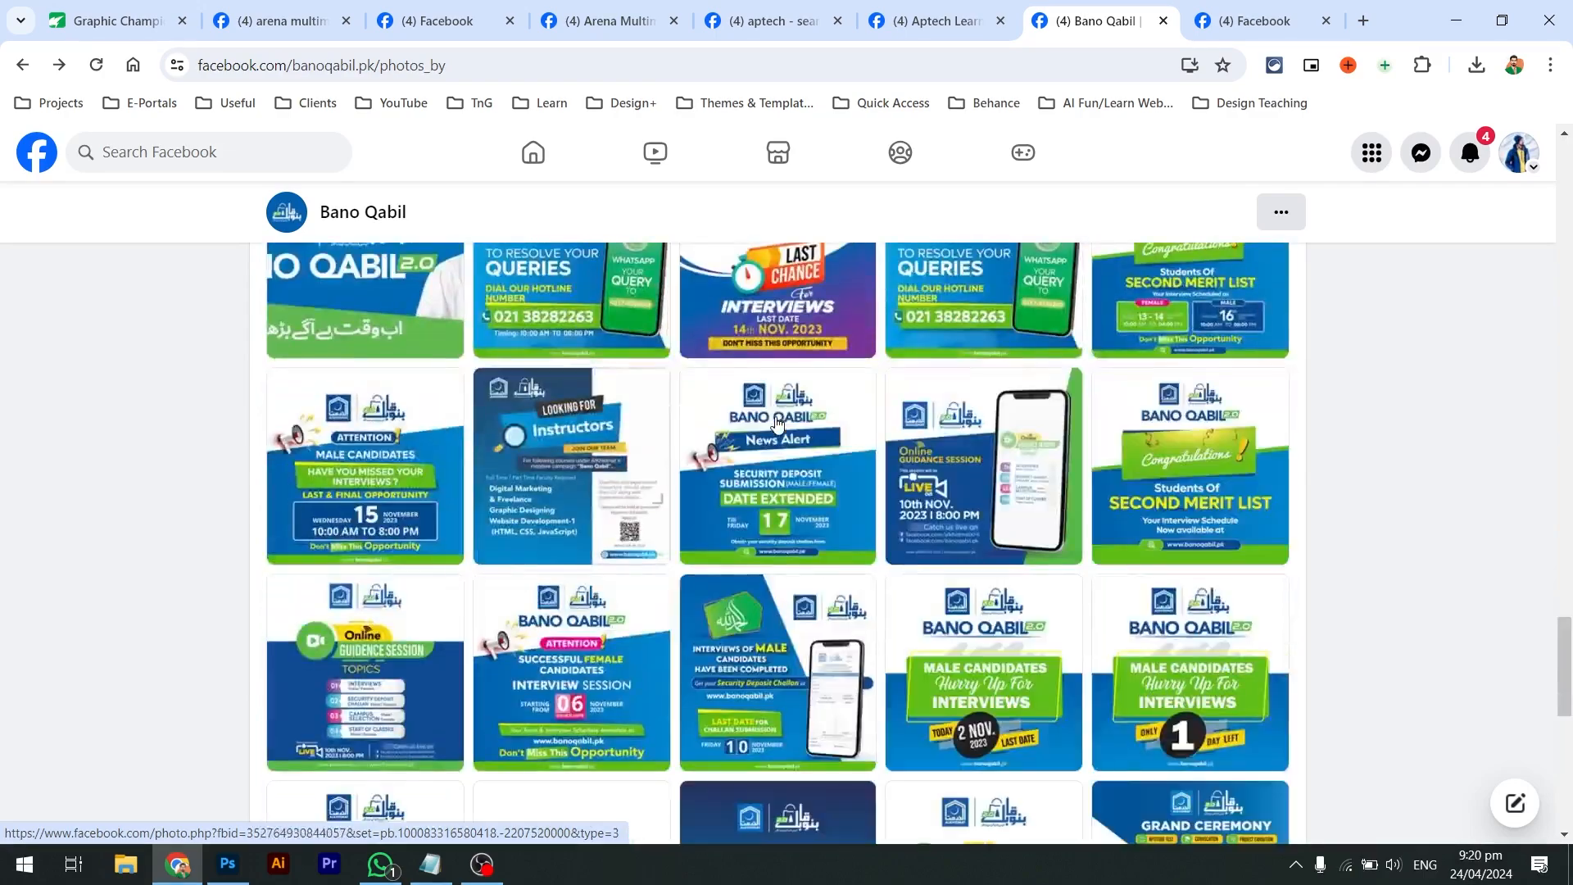
scroll(777, 424, "down", 2)
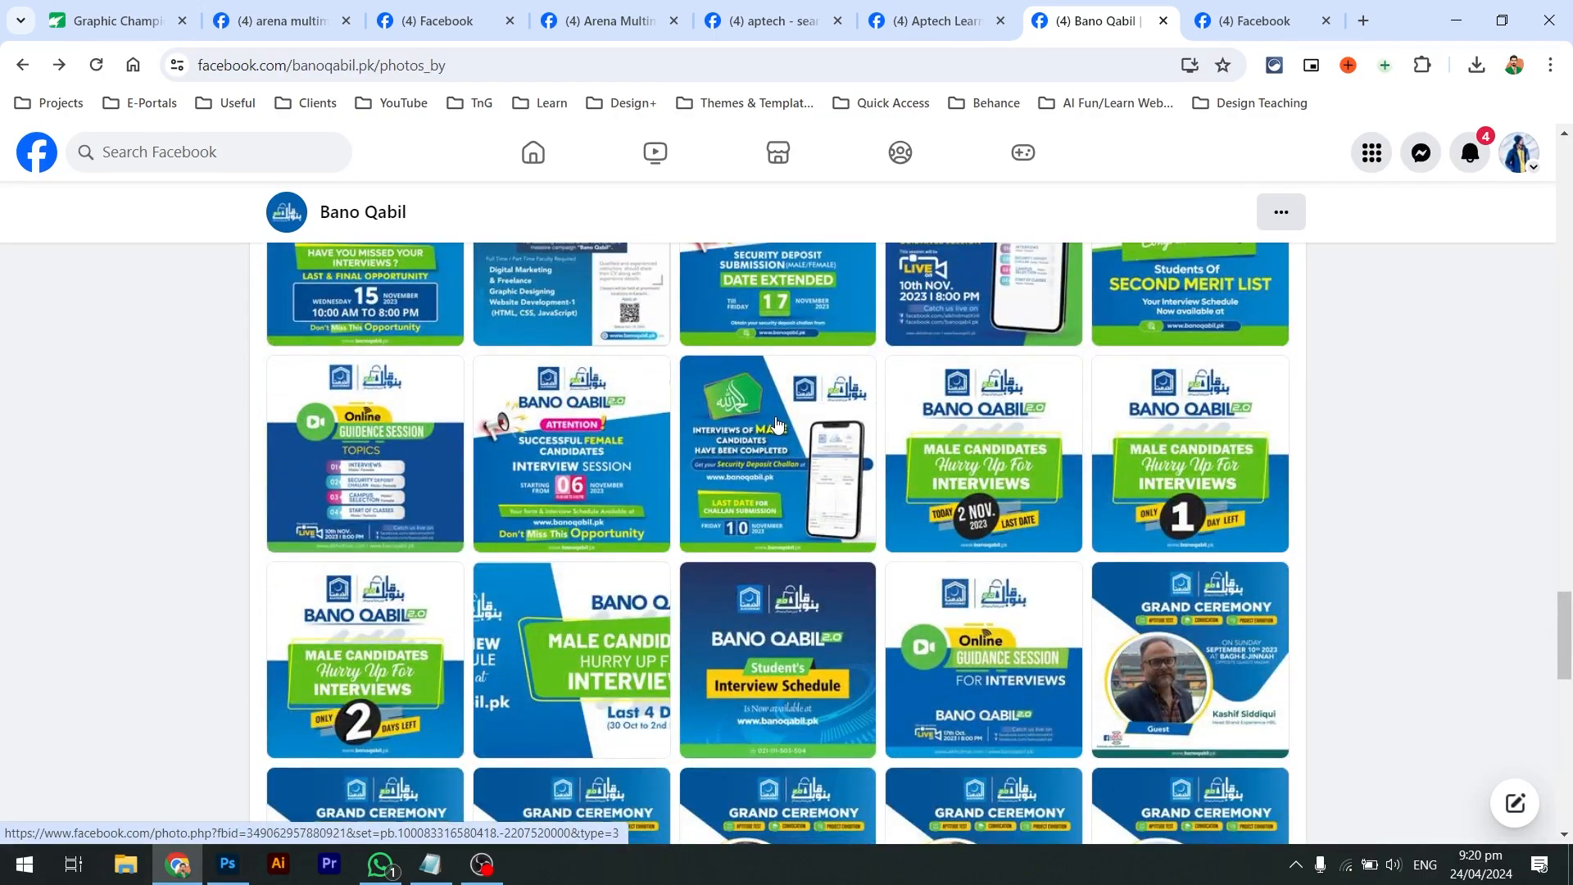
scroll(777, 423, "down", 7)
scroll(777, 424, "down", 10)
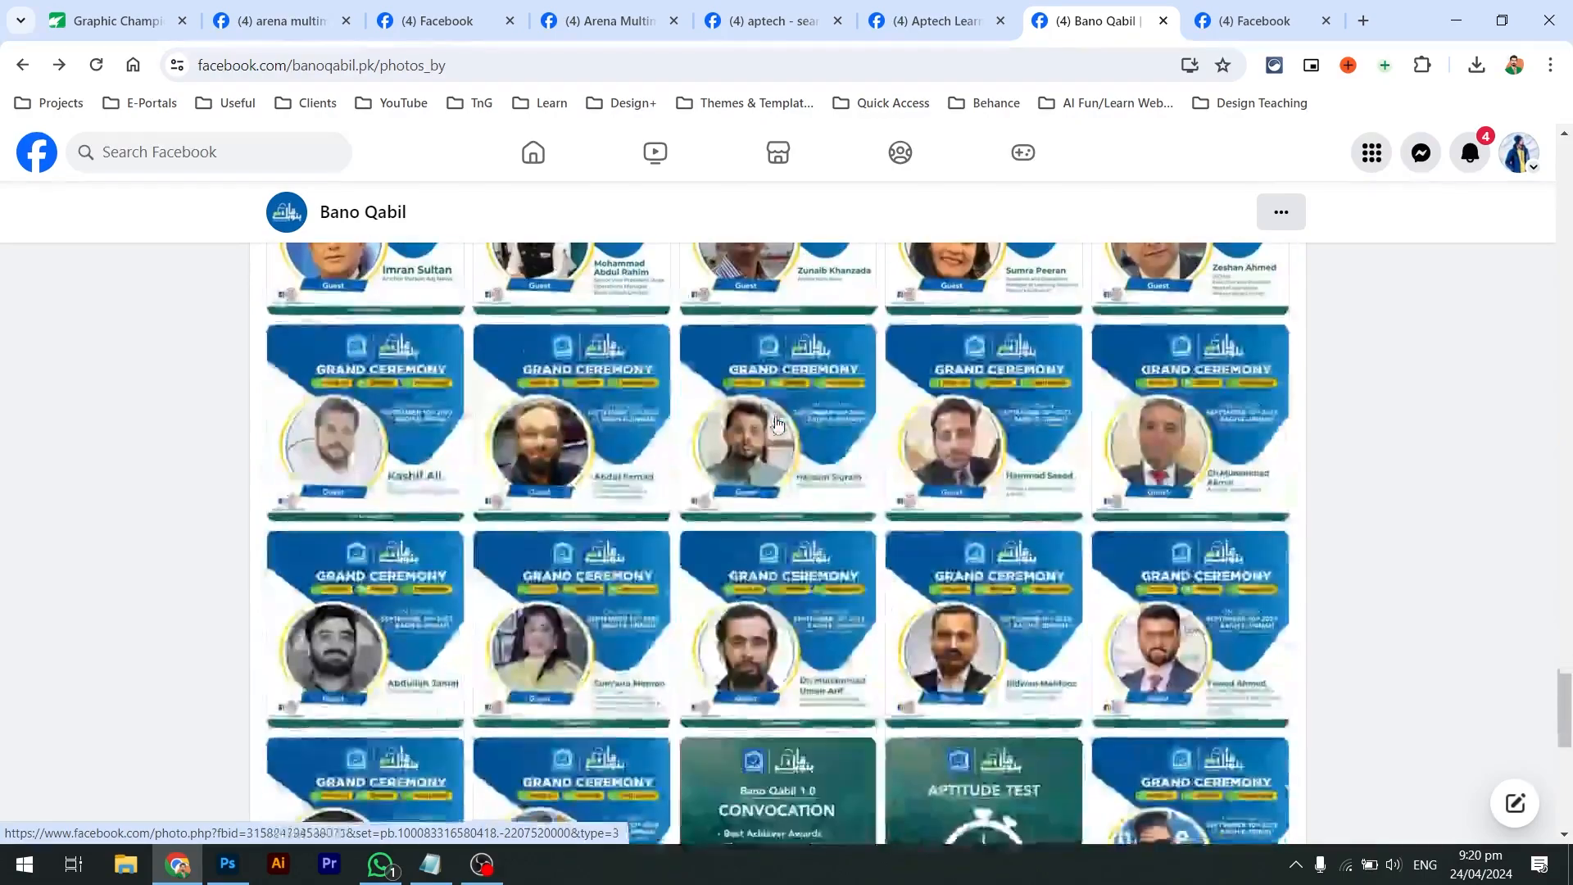
scroll(776, 423, "down", 10)
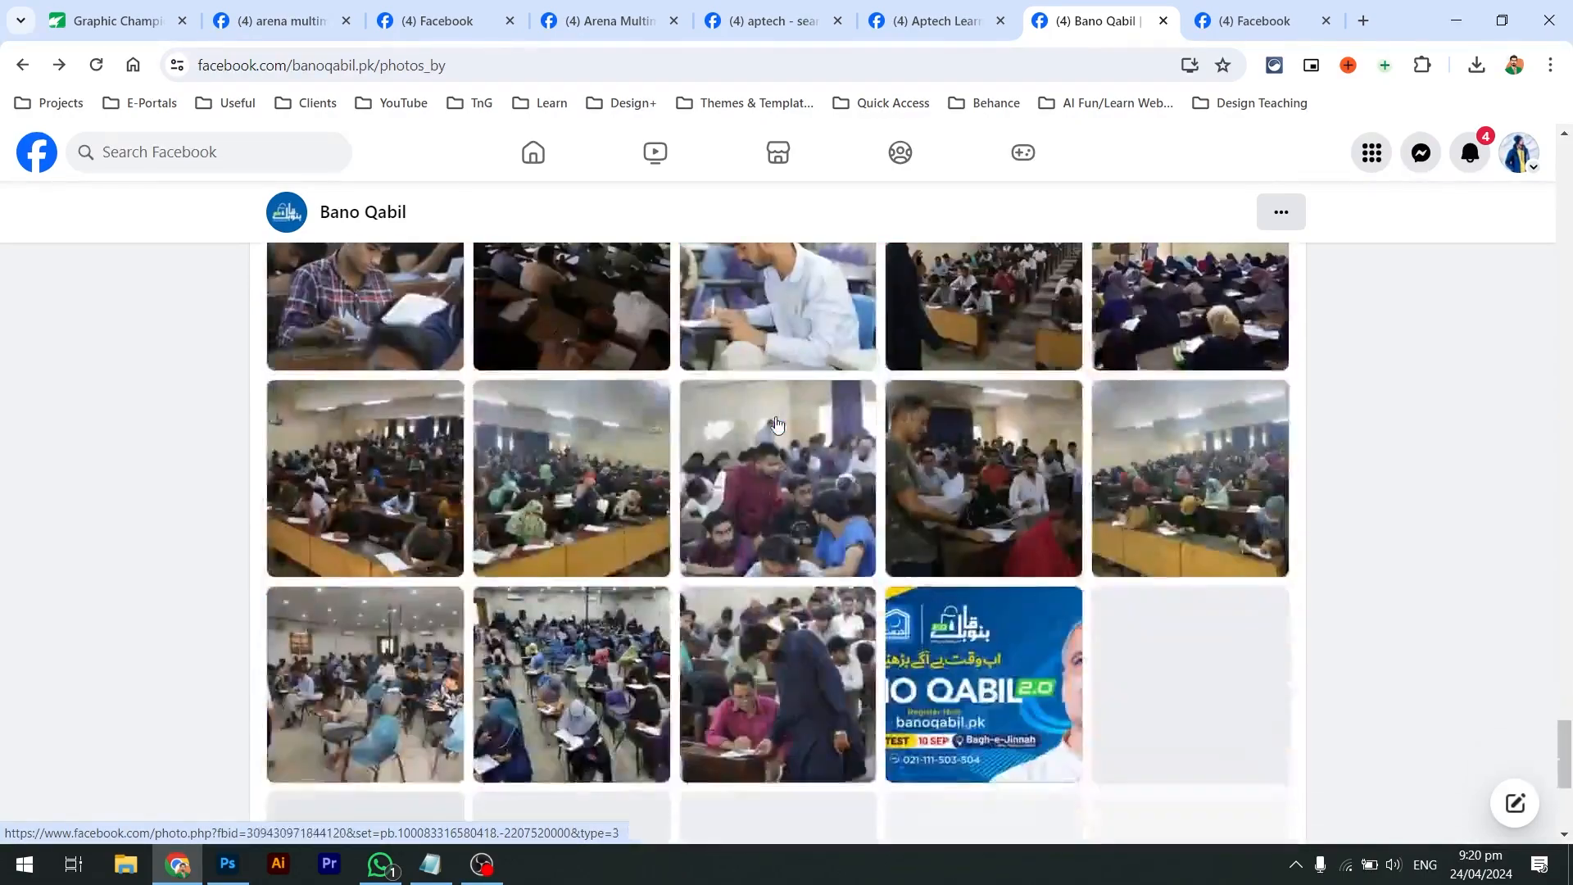
scroll(777, 424, "up", 8)
scroll(777, 424, "down", 12)
scroll(777, 424, "down", 1)
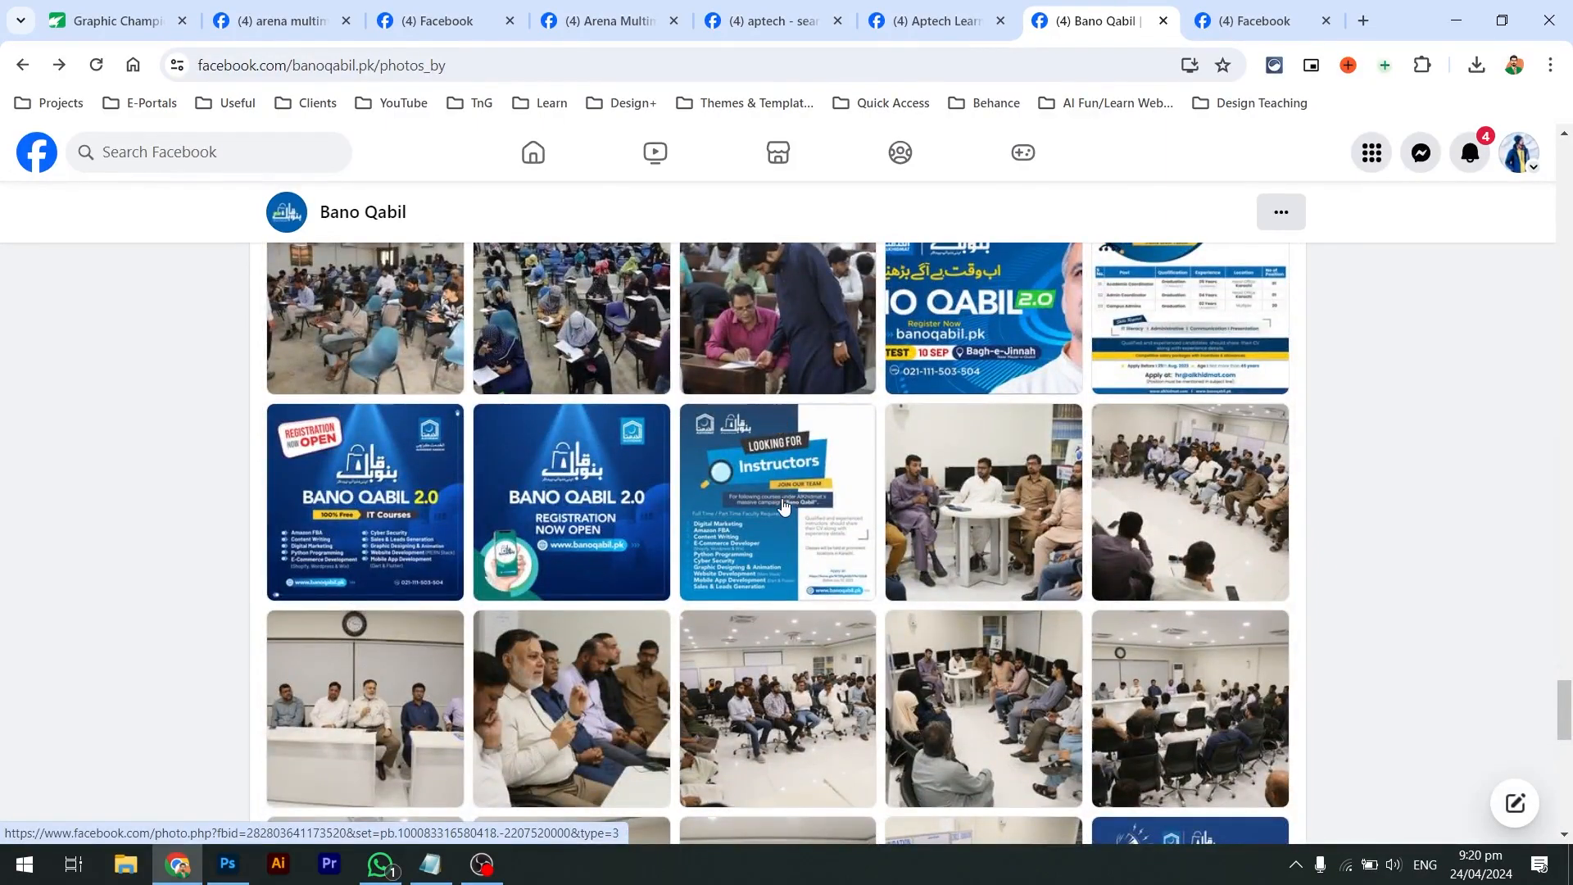
left_click(784, 511)
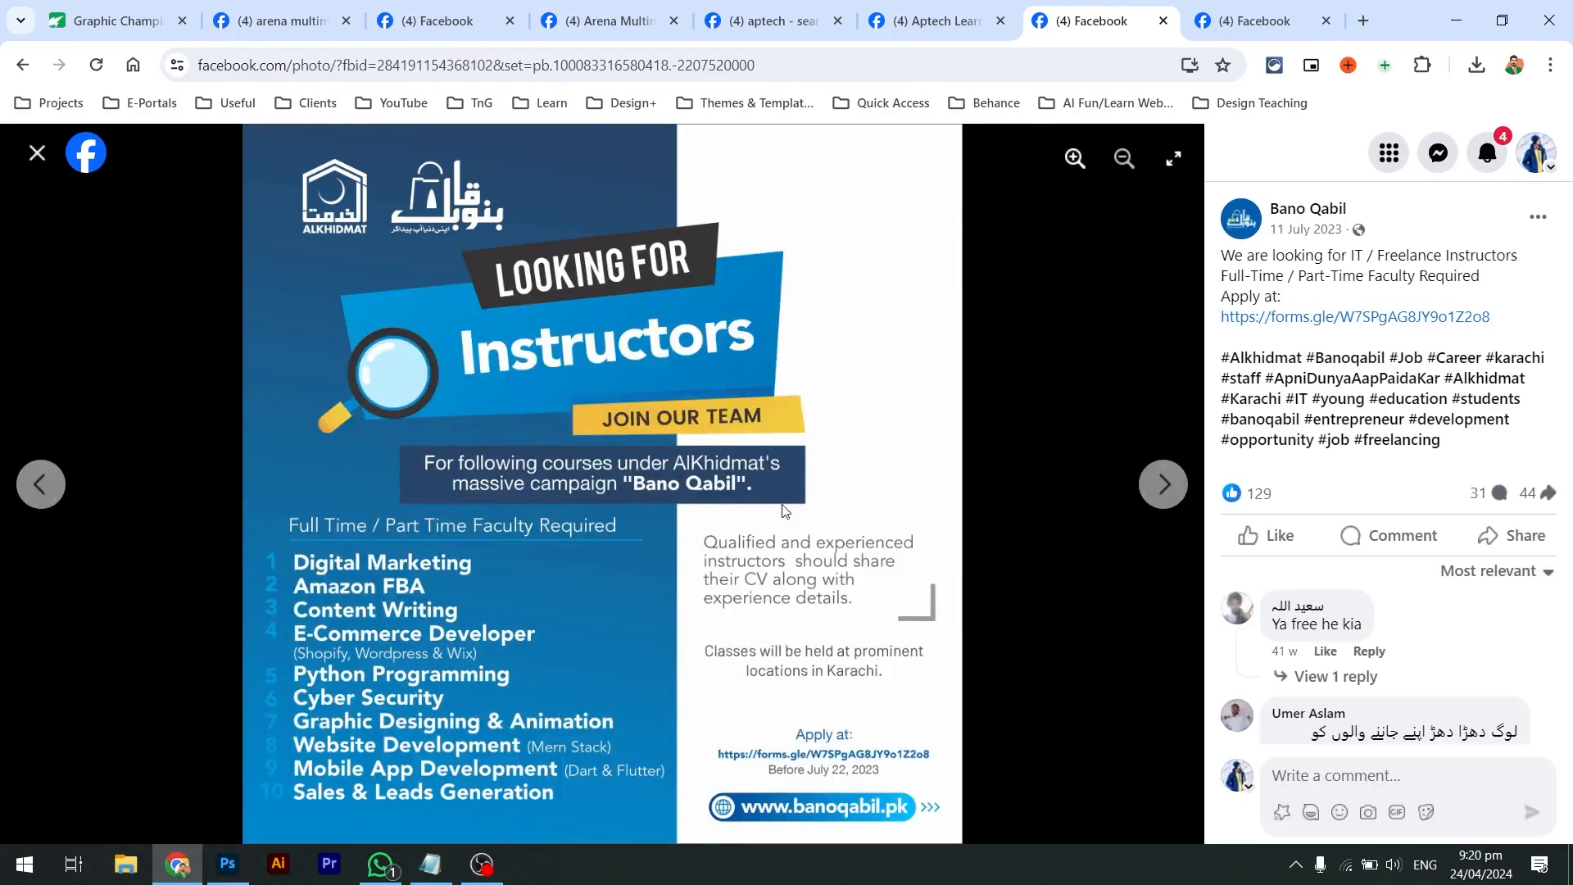
key("Left")
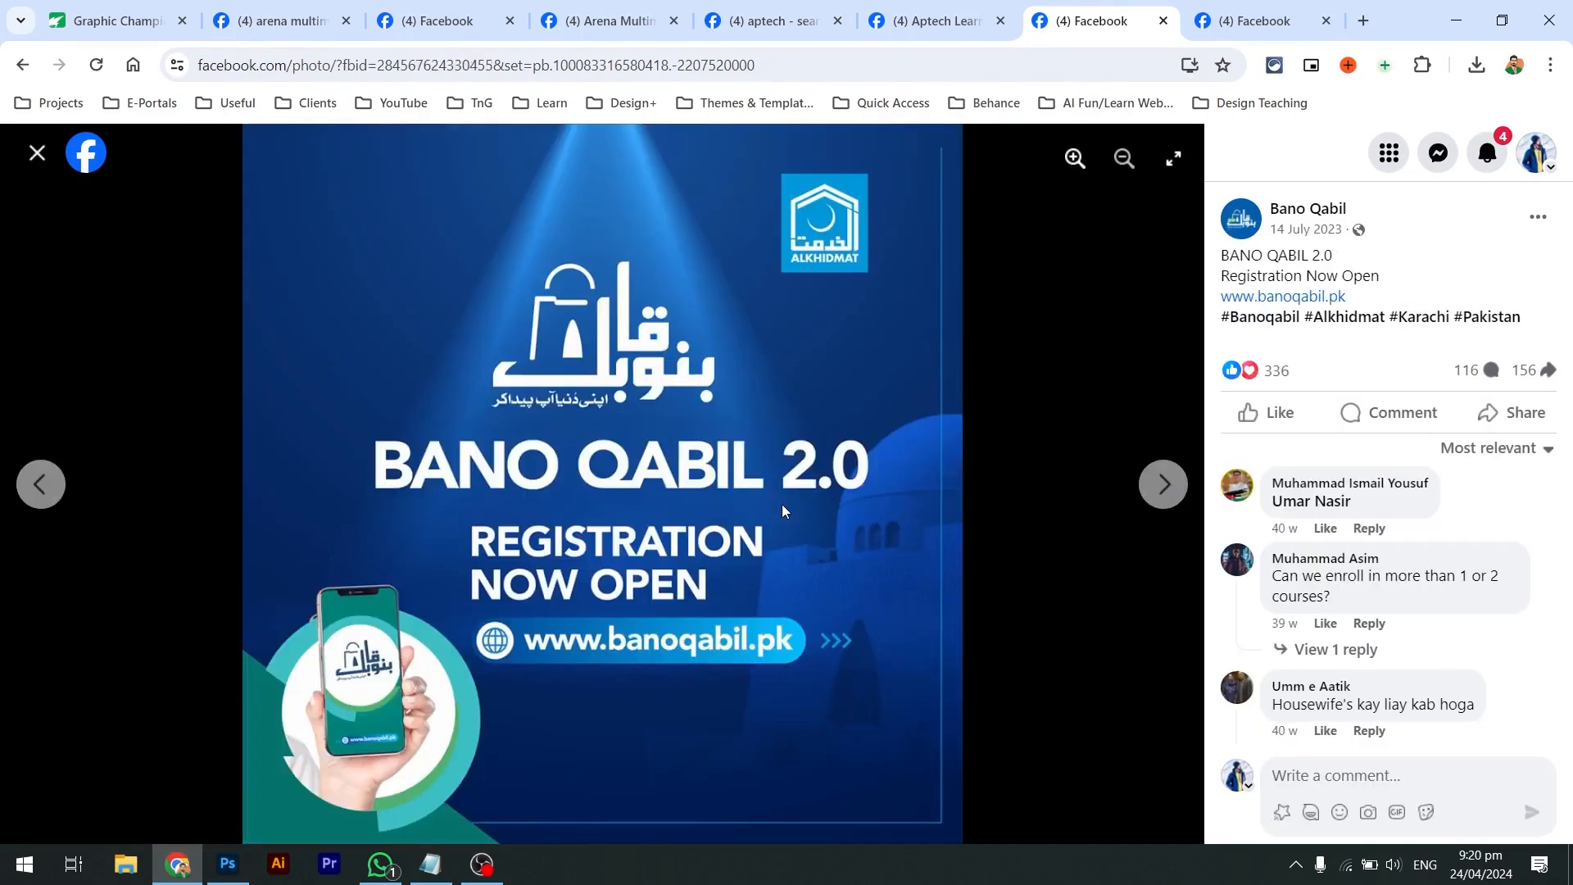
key("Left")
key("Left")
left_click(37, 152)
Scroll through Bano Qabil's photo grid looking for the Multan courses flyer
scroll(665, 440, "down", 4)
scroll(665, 440, "up", 3)
scroll(665, 440, "down", 7)
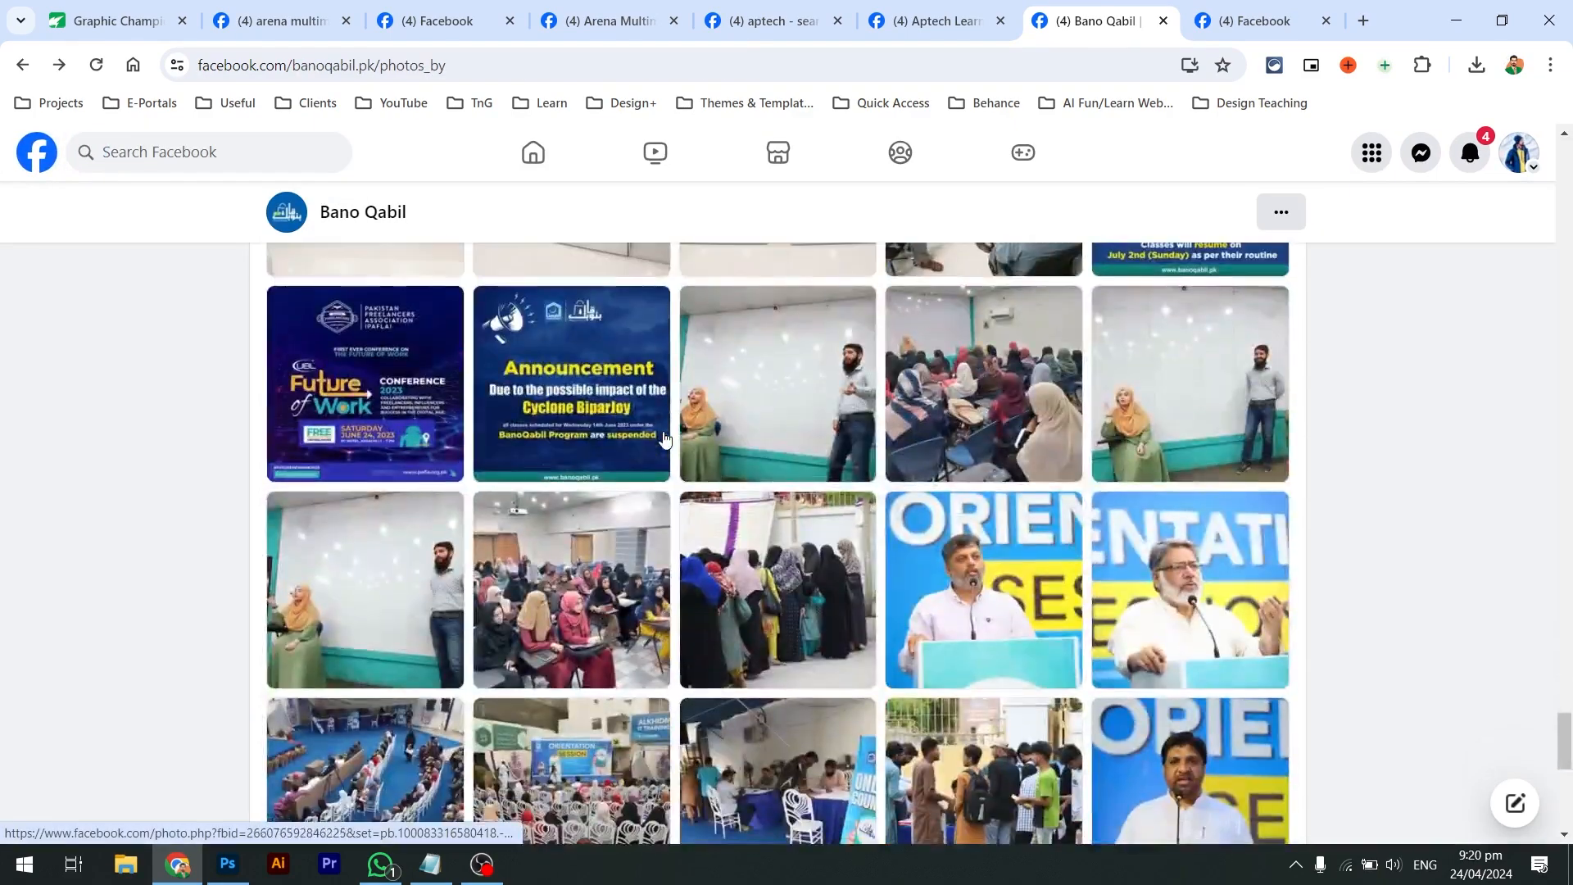
scroll(640, 432, "down", 1)
scroll(448, 396, "up", 1)
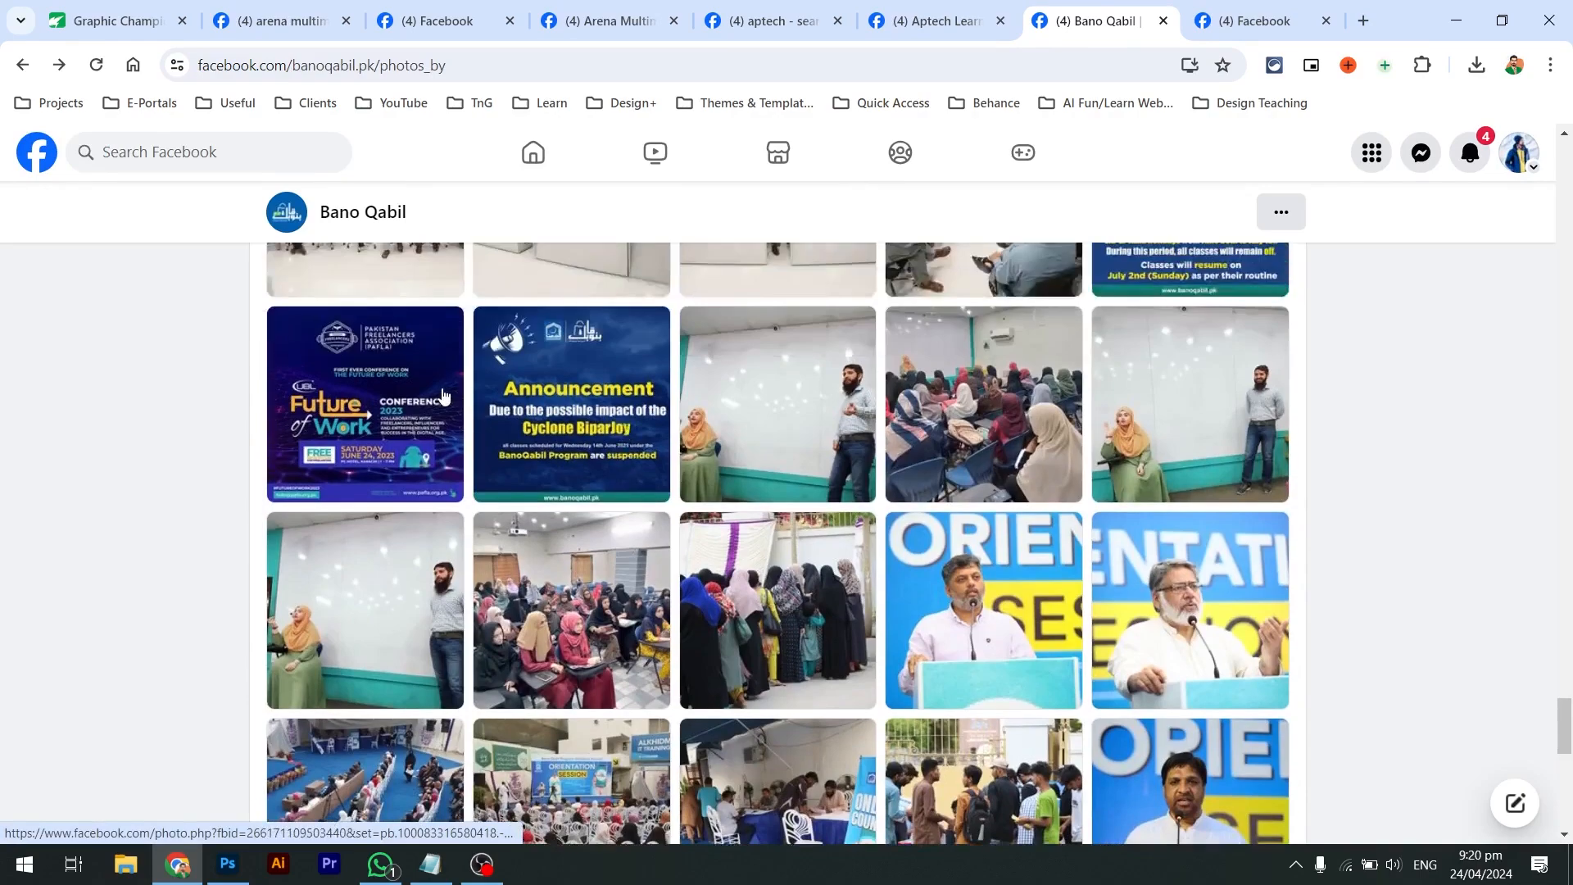
scroll(435, 396, "down", 10)
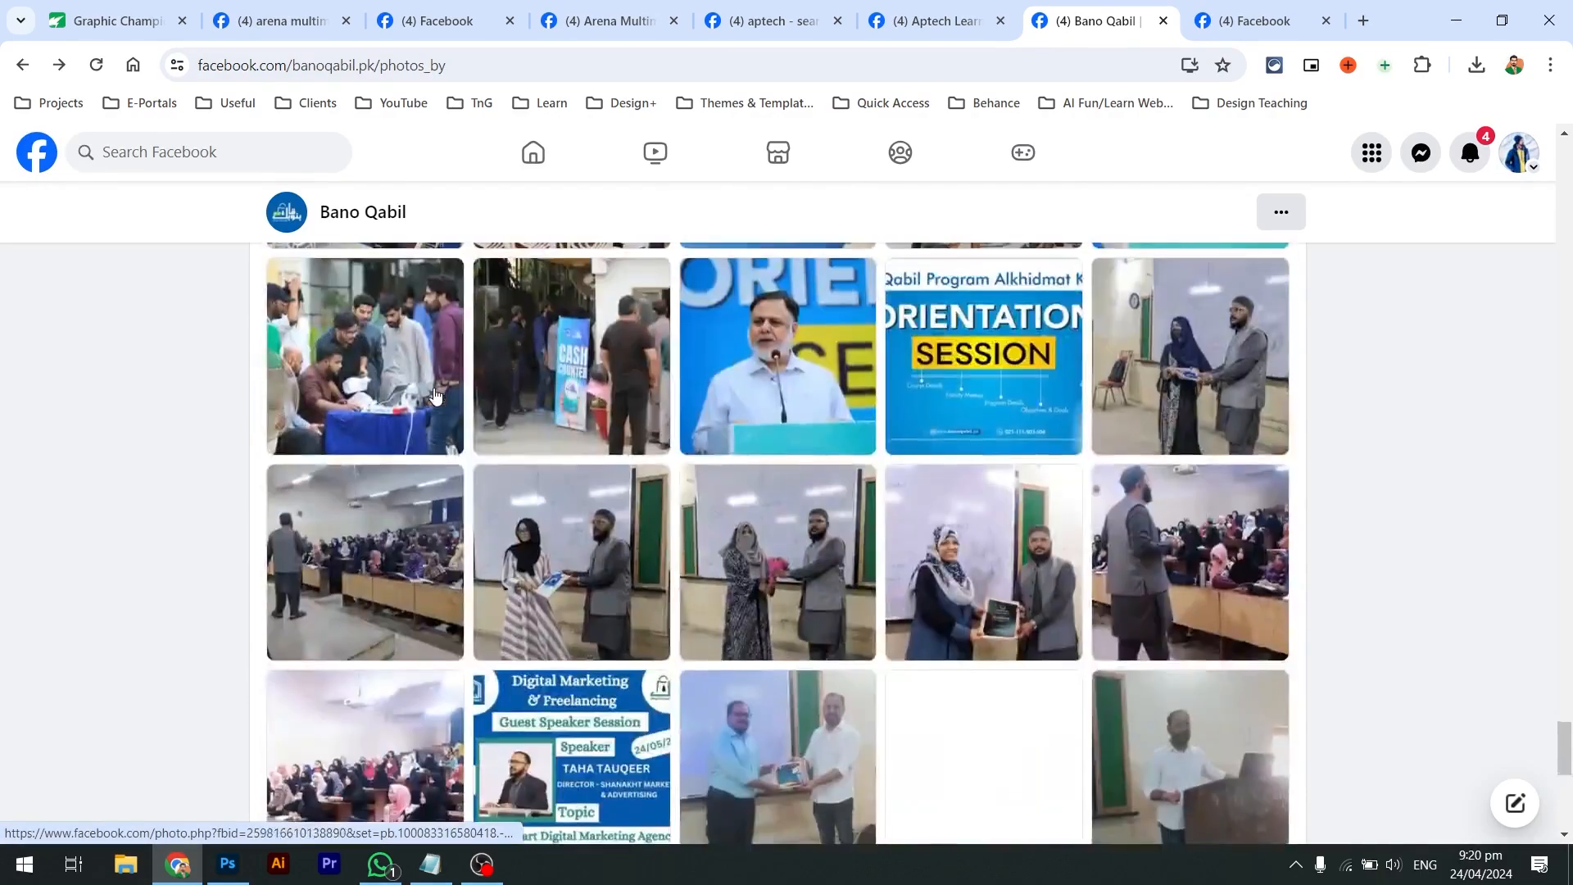
scroll(434, 396, "down", 14)
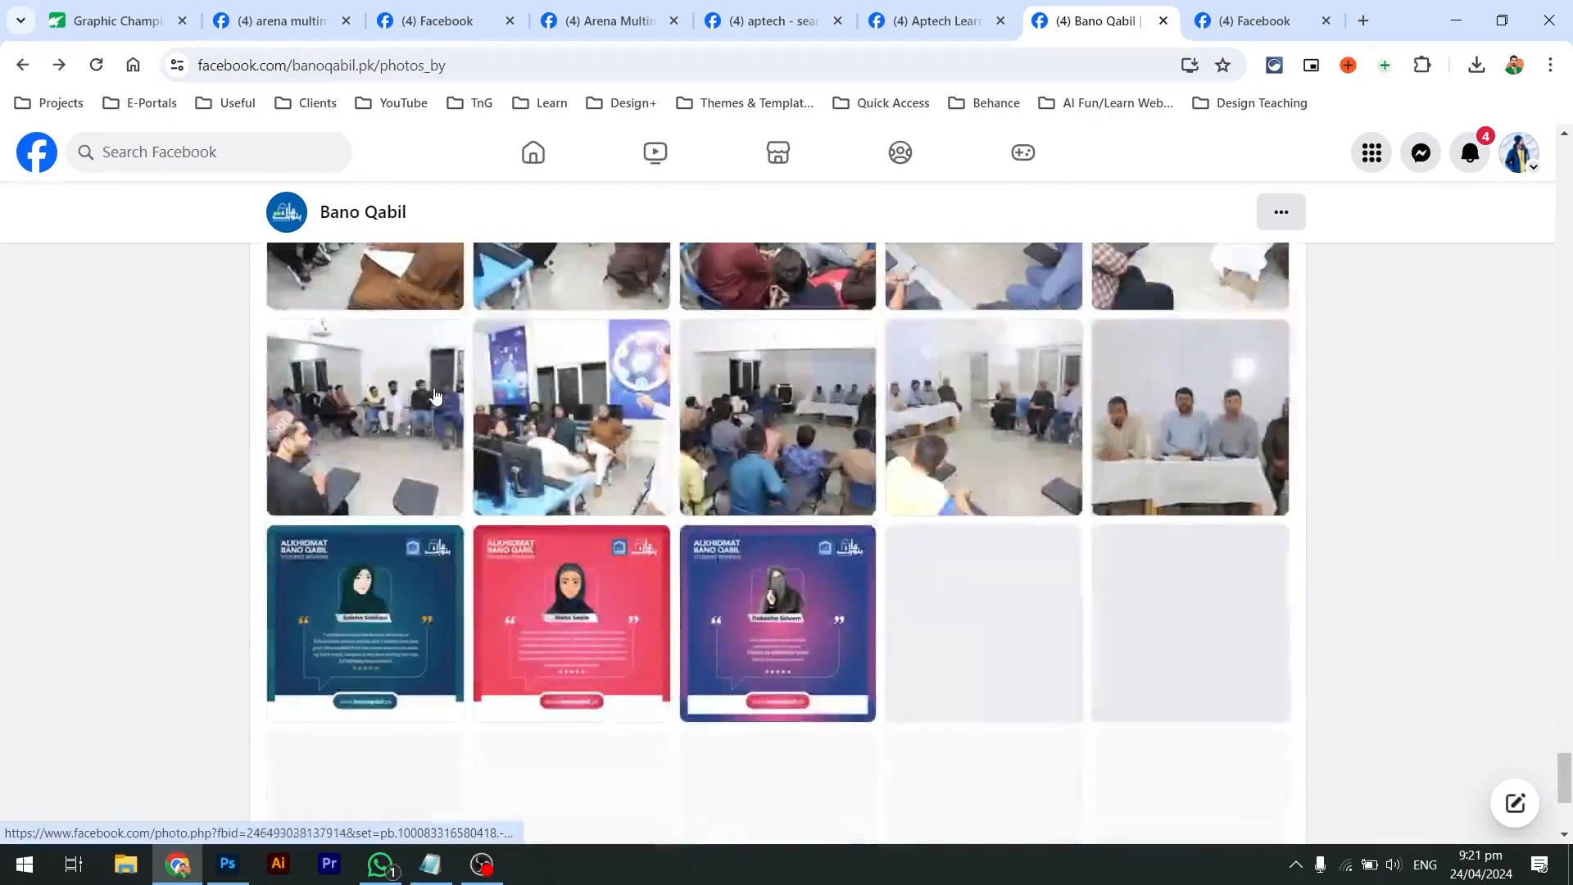
scroll(434, 395, "up", 5)
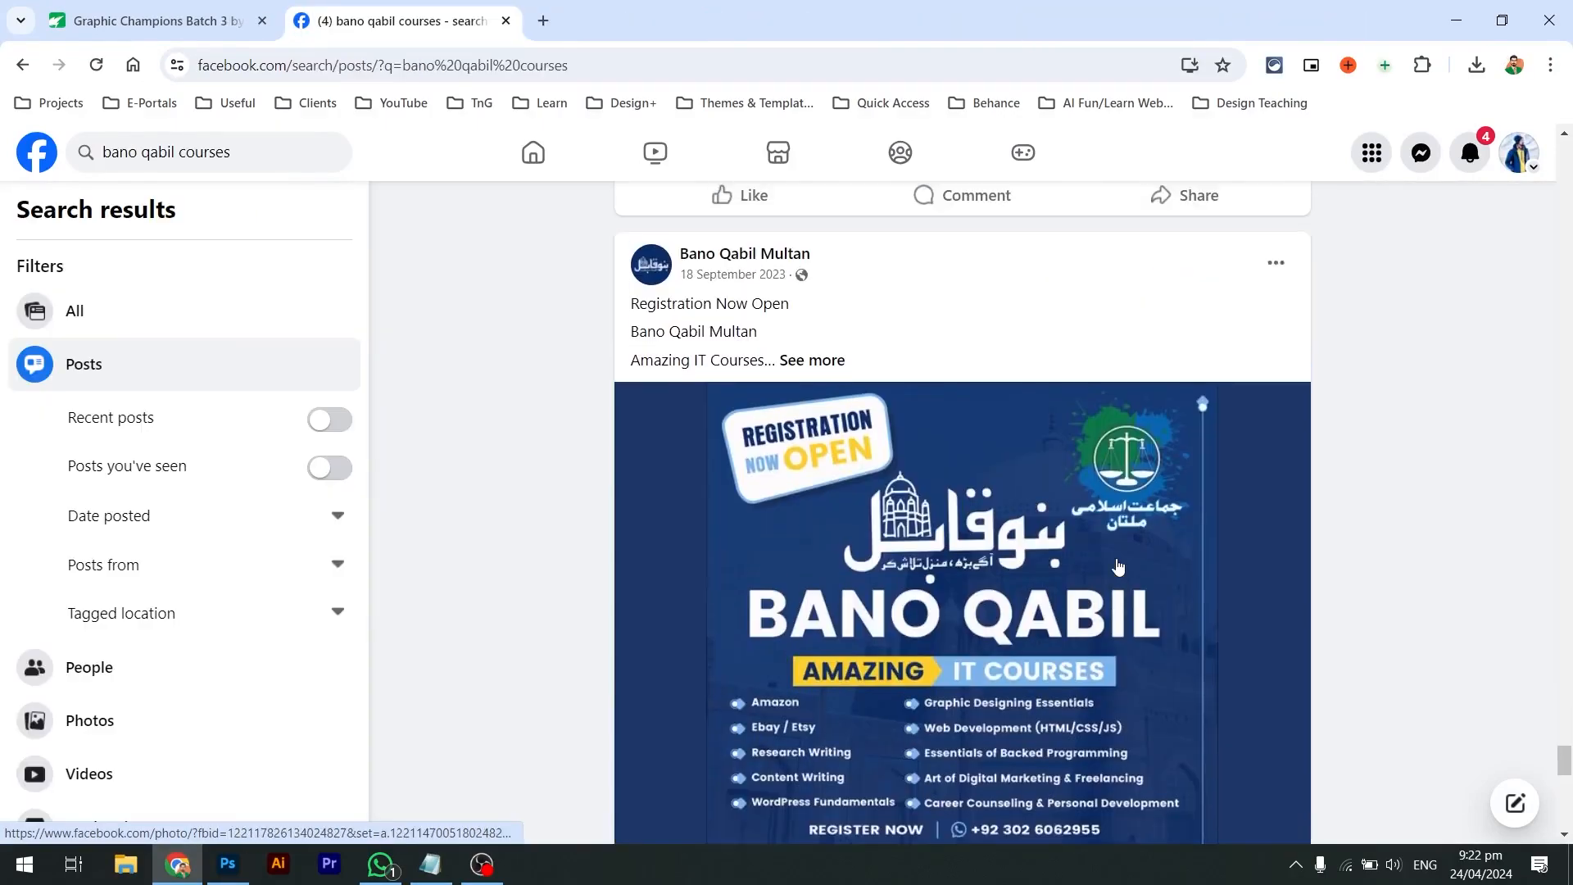
scroll(1119, 565, "up", 2)
scroll(1119, 566, "up", 4)
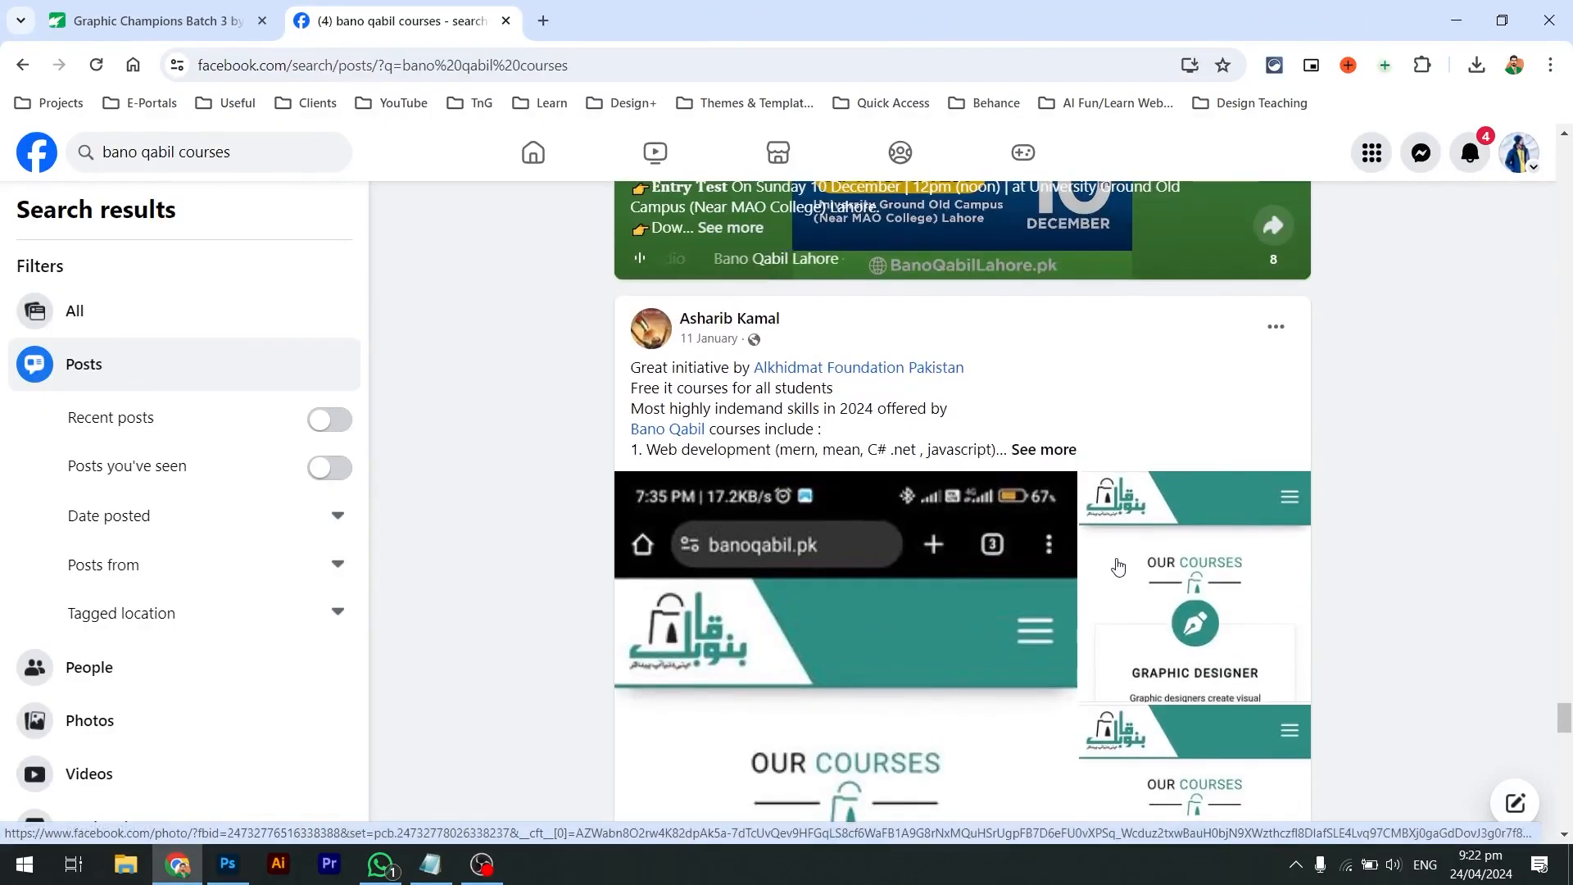
scroll(1119, 565, "down", 10)
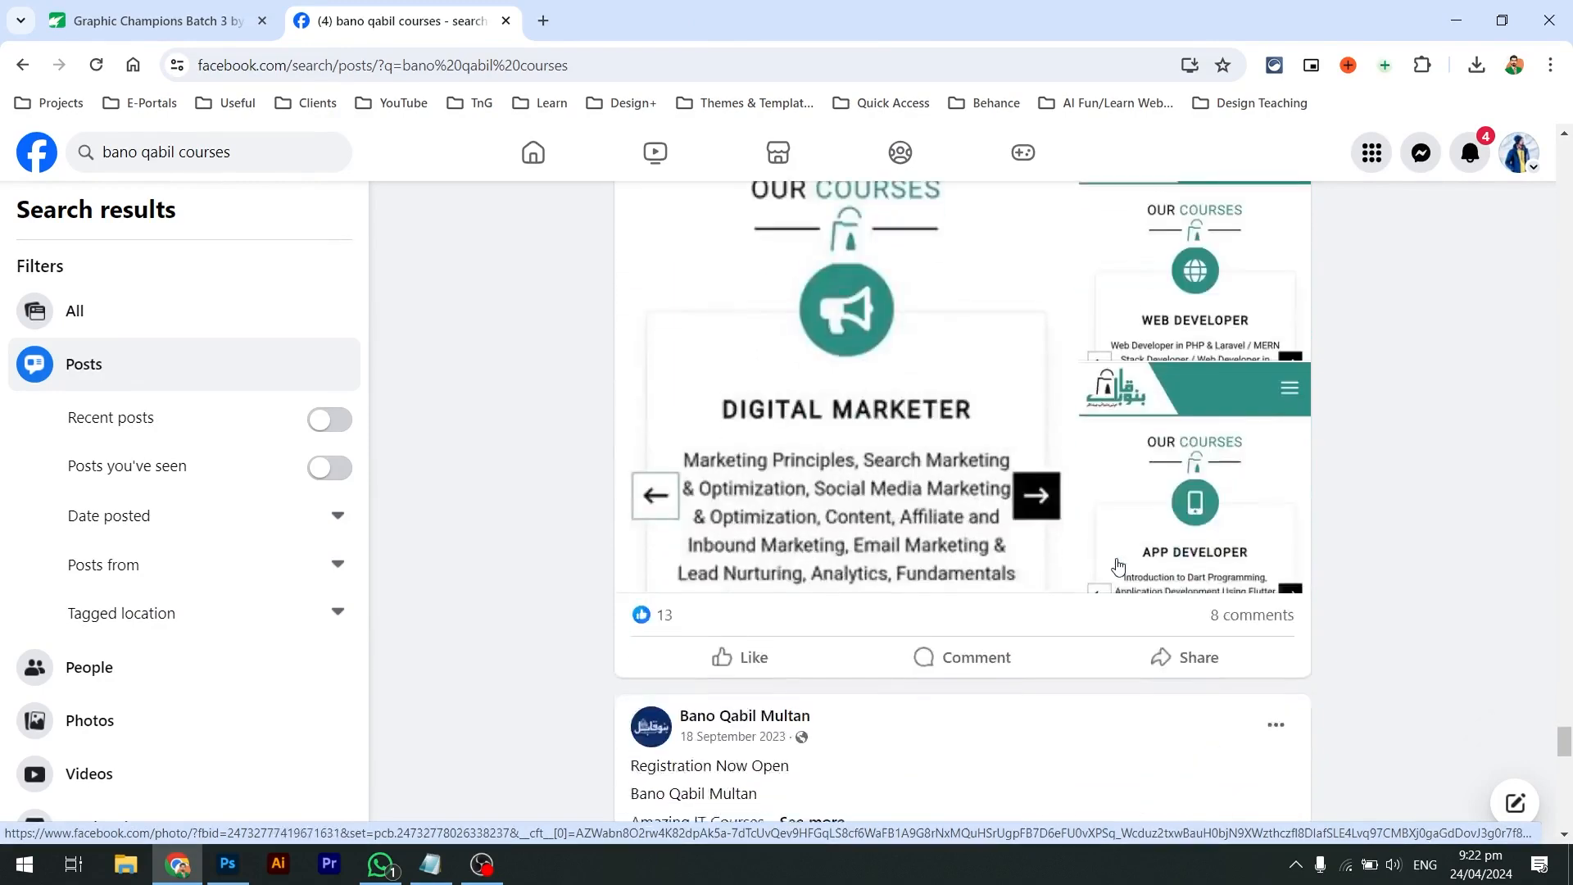
scroll(1118, 565, "down", 7)
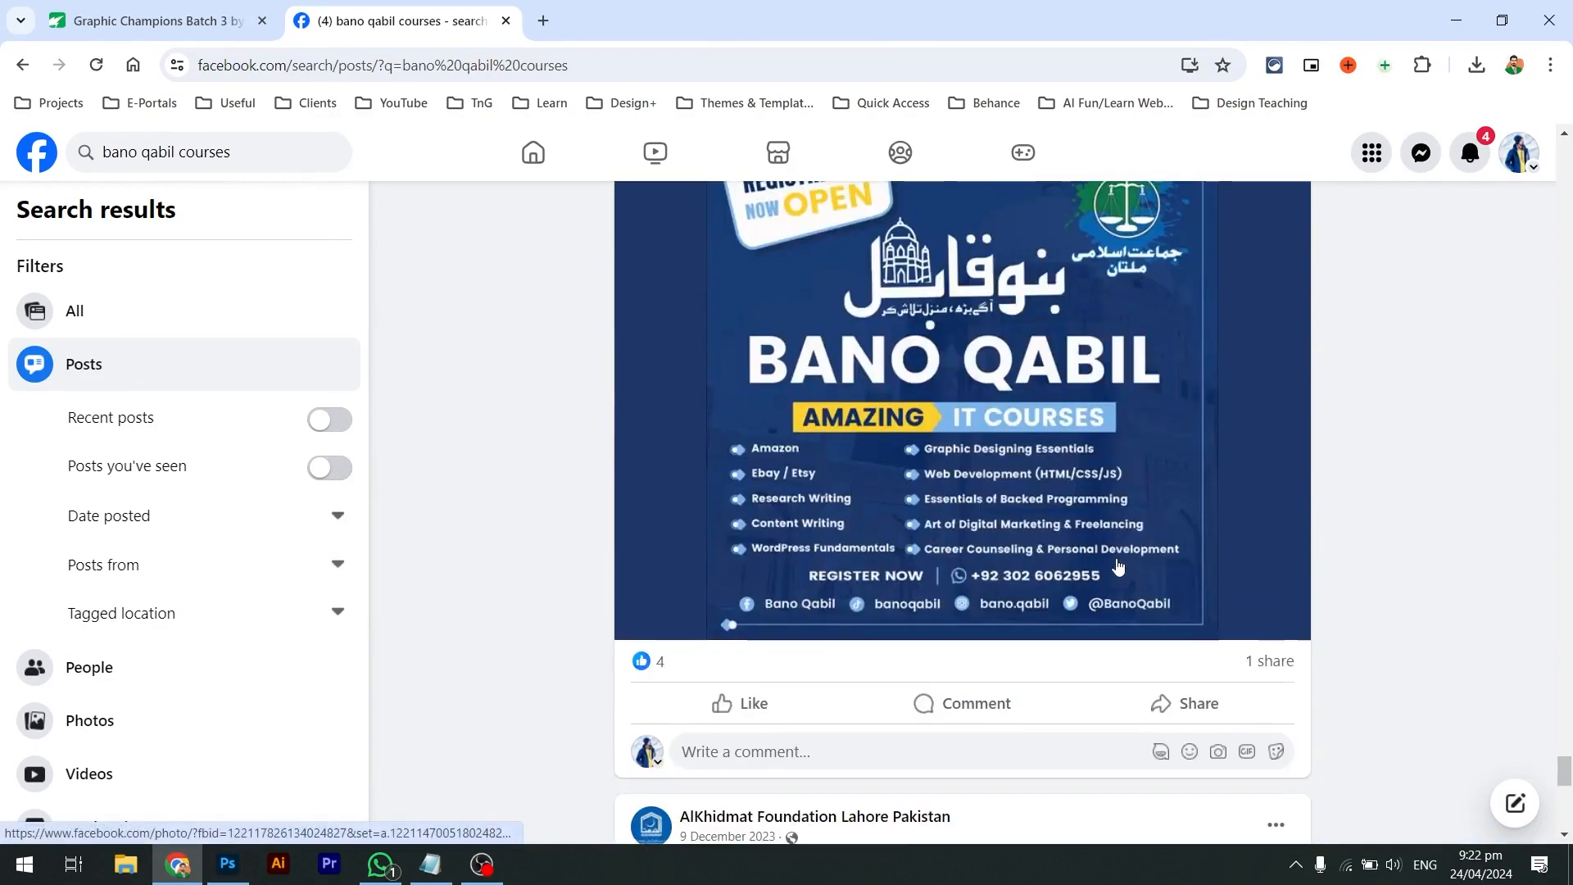
scroll(1119, 566, "up", 5)
scroll(1118, 565, "up", 1)
scroll(1118, 565, "down", 1)
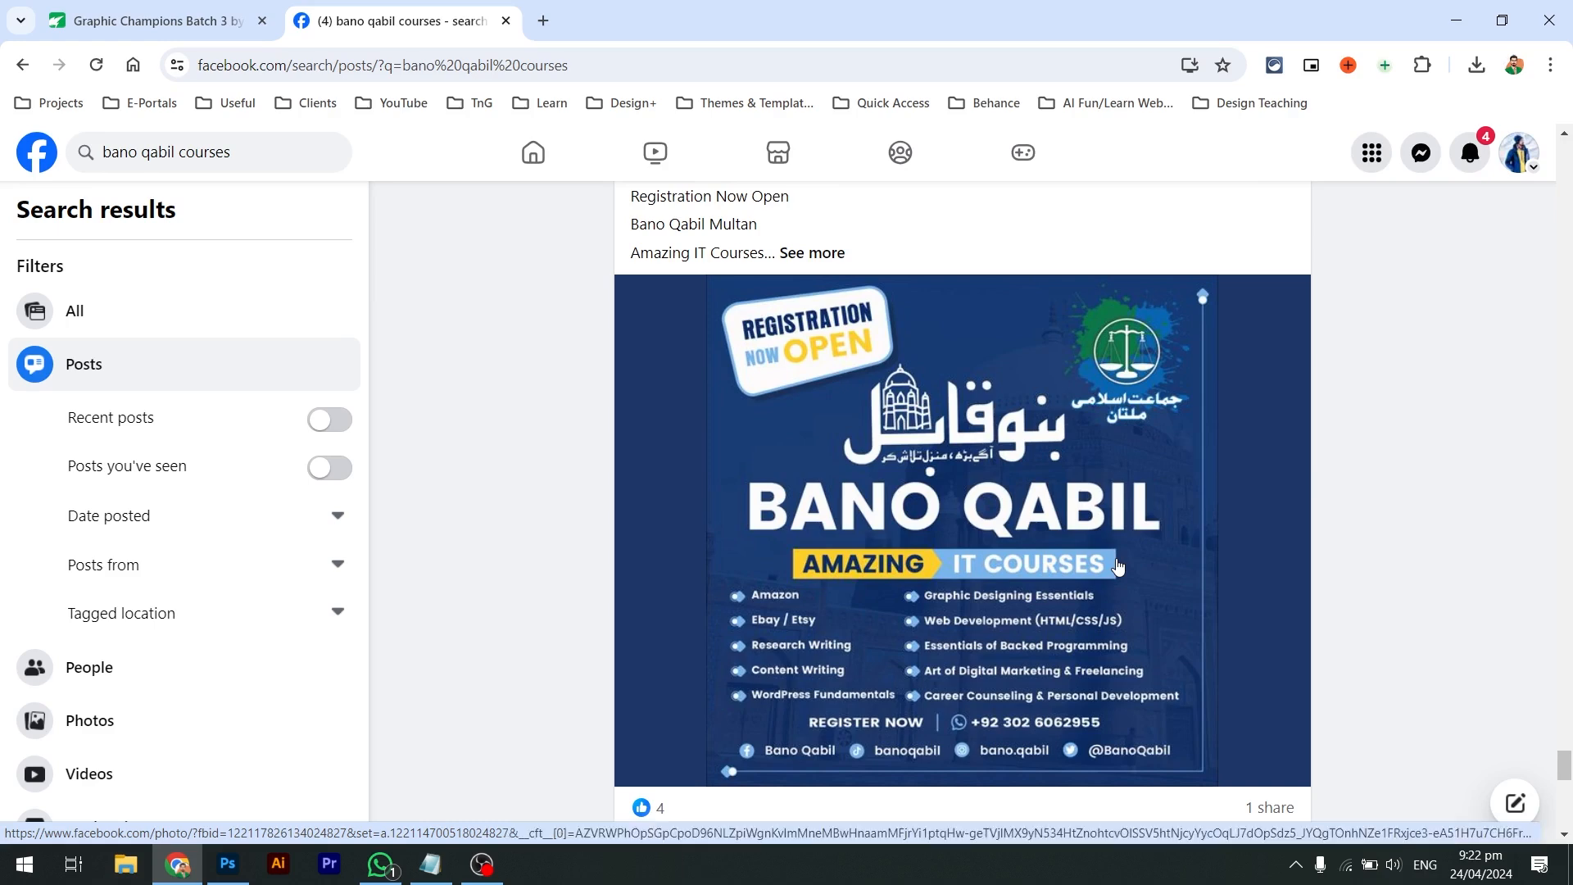
Open the Bano Qabil Multan courses flyer full-size and drag it onto the desktop
left_click(1099, 548)
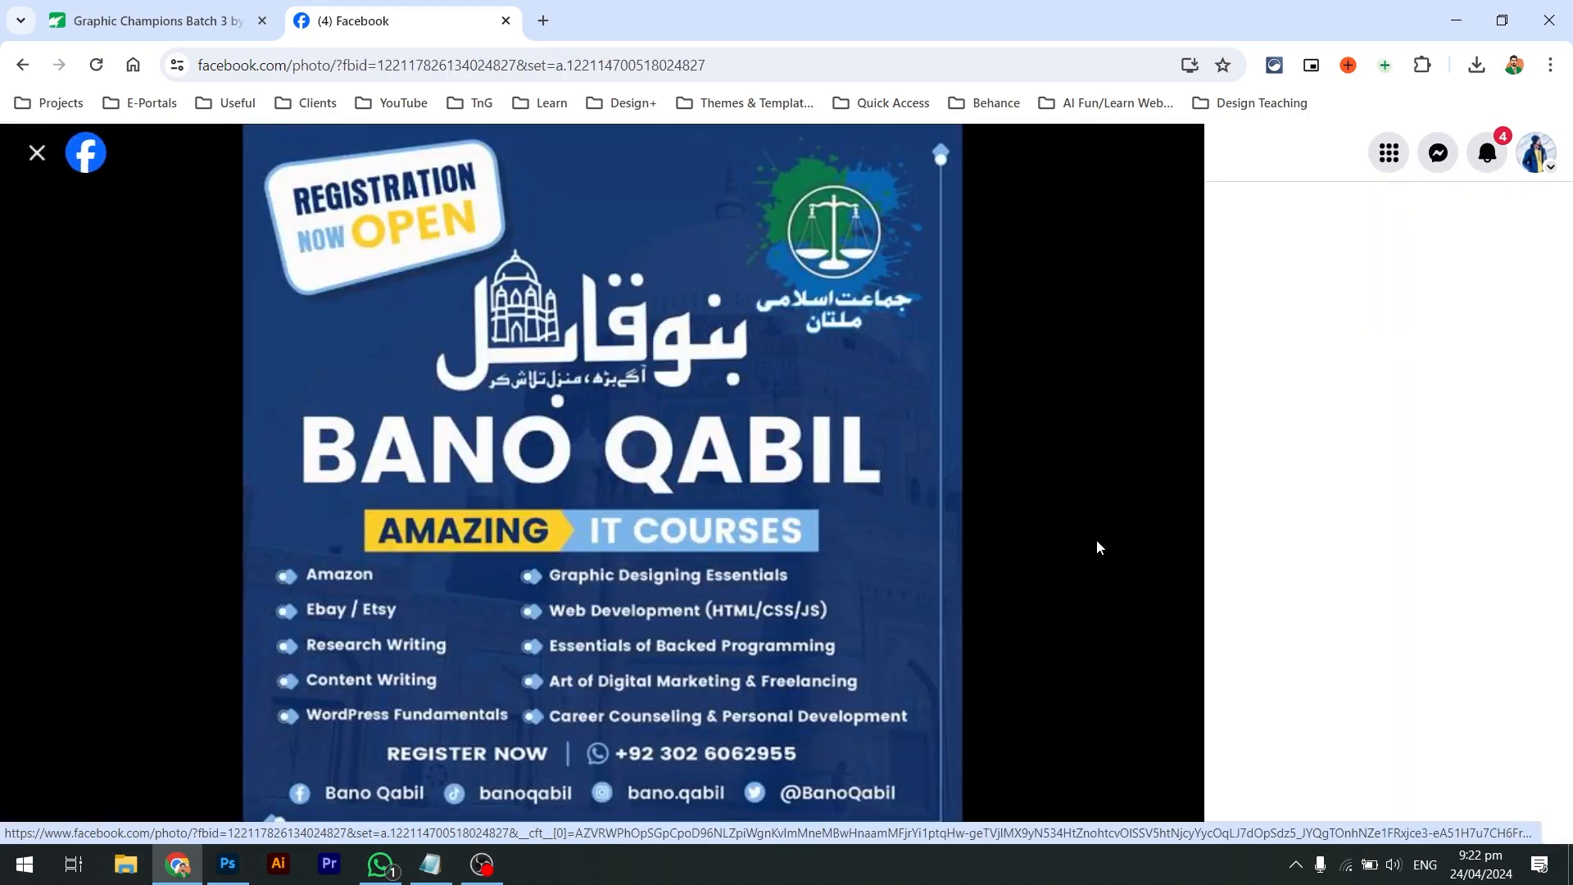
left_click_drag(780, 478, 1270, 525)
key("super+d")
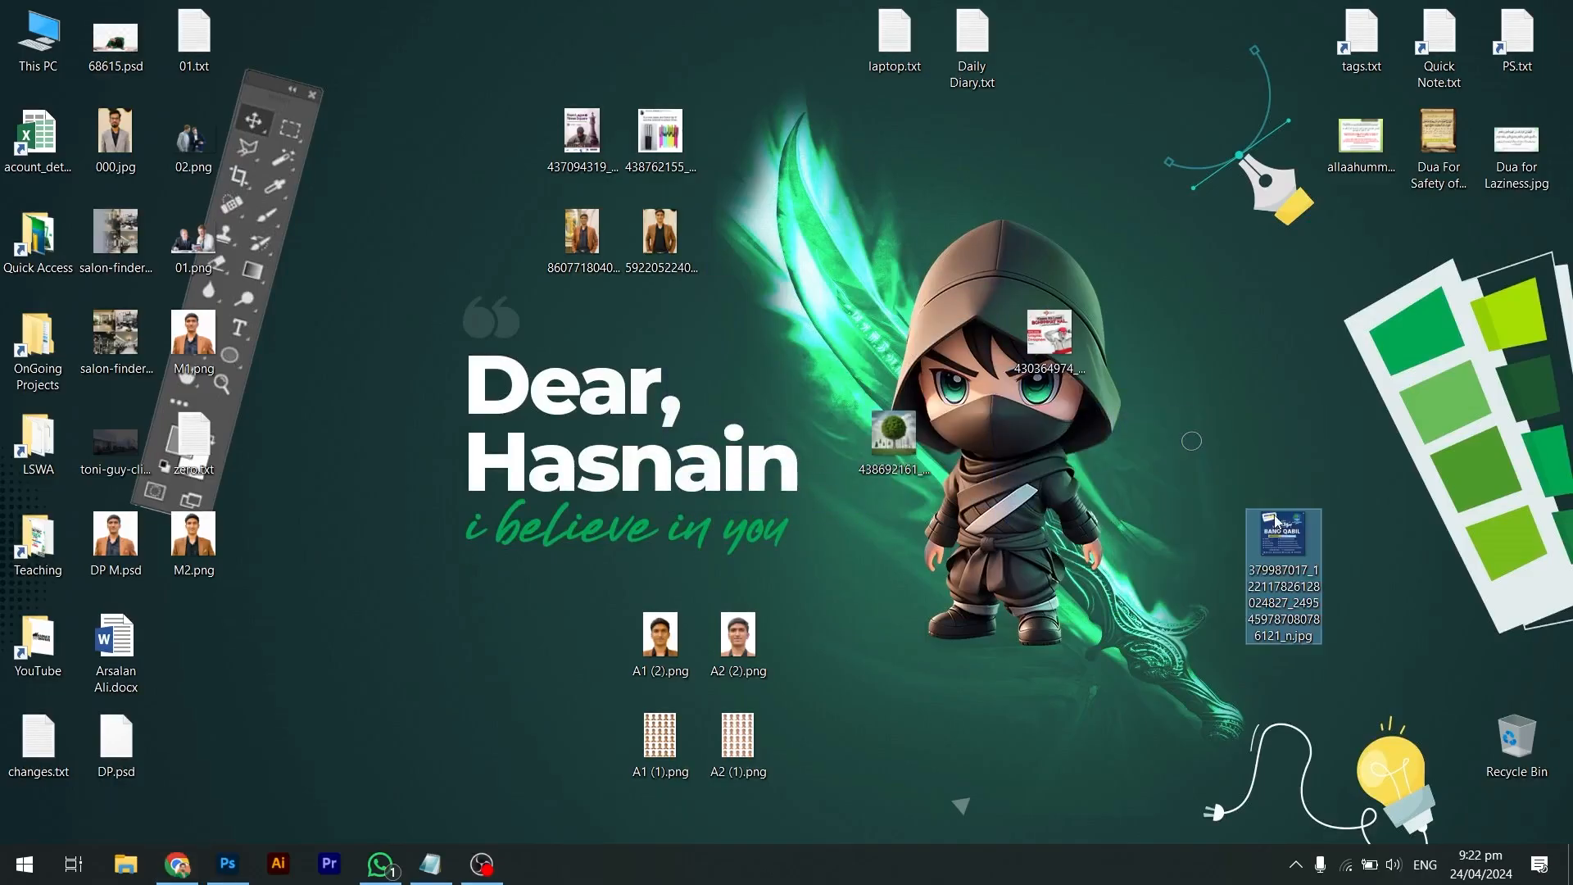
key("super+d")
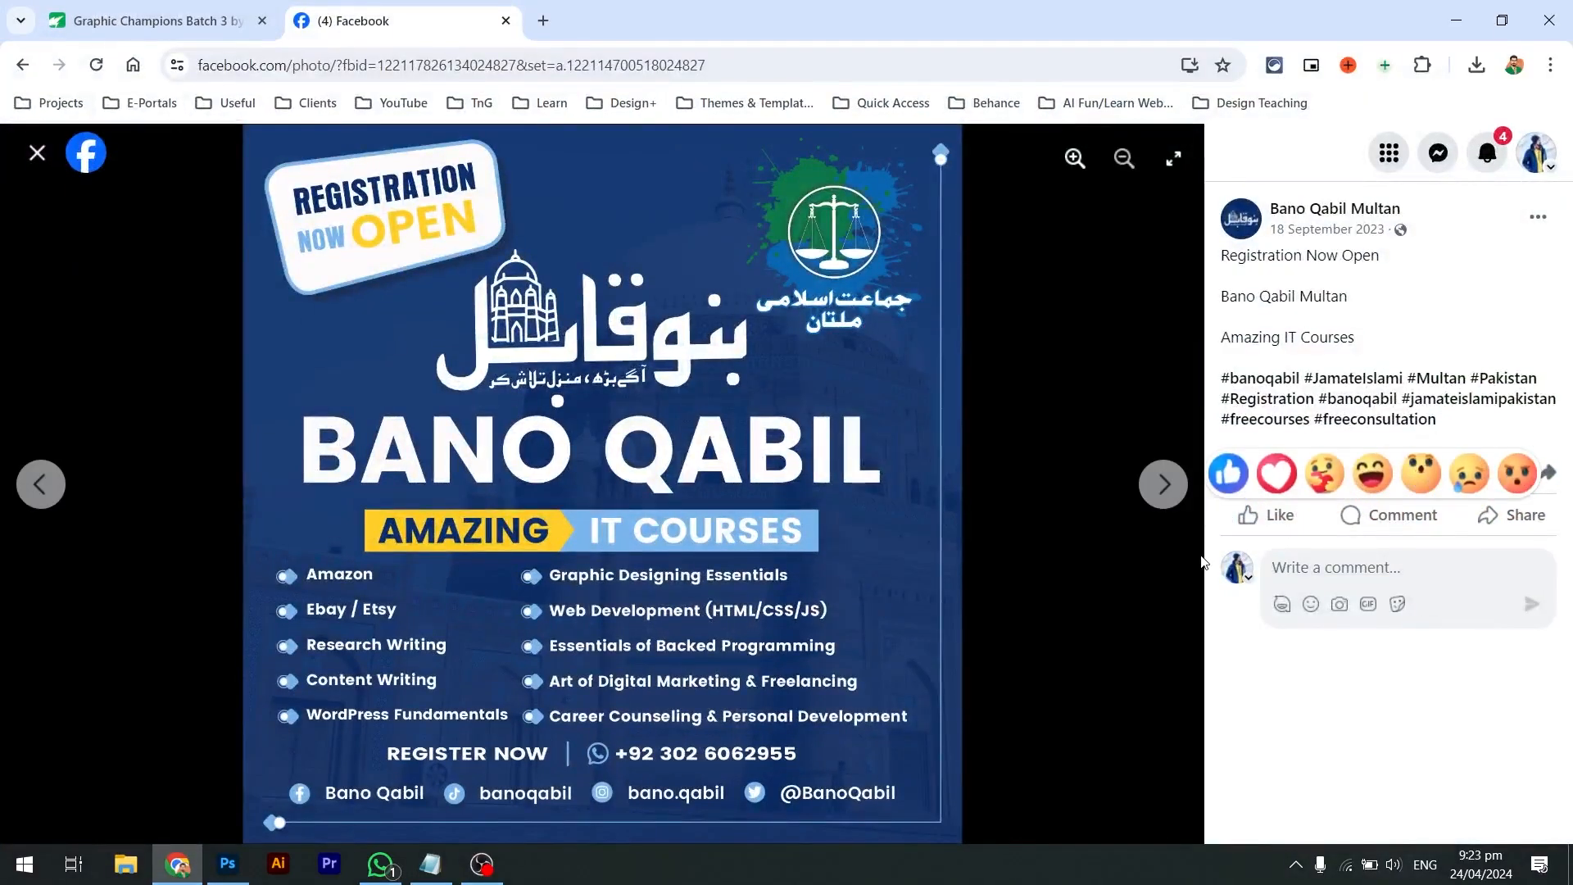
Save the flyer image to the Desktop, then start a new-tab search for 'bano qabil logo'
right_click(767, 402)
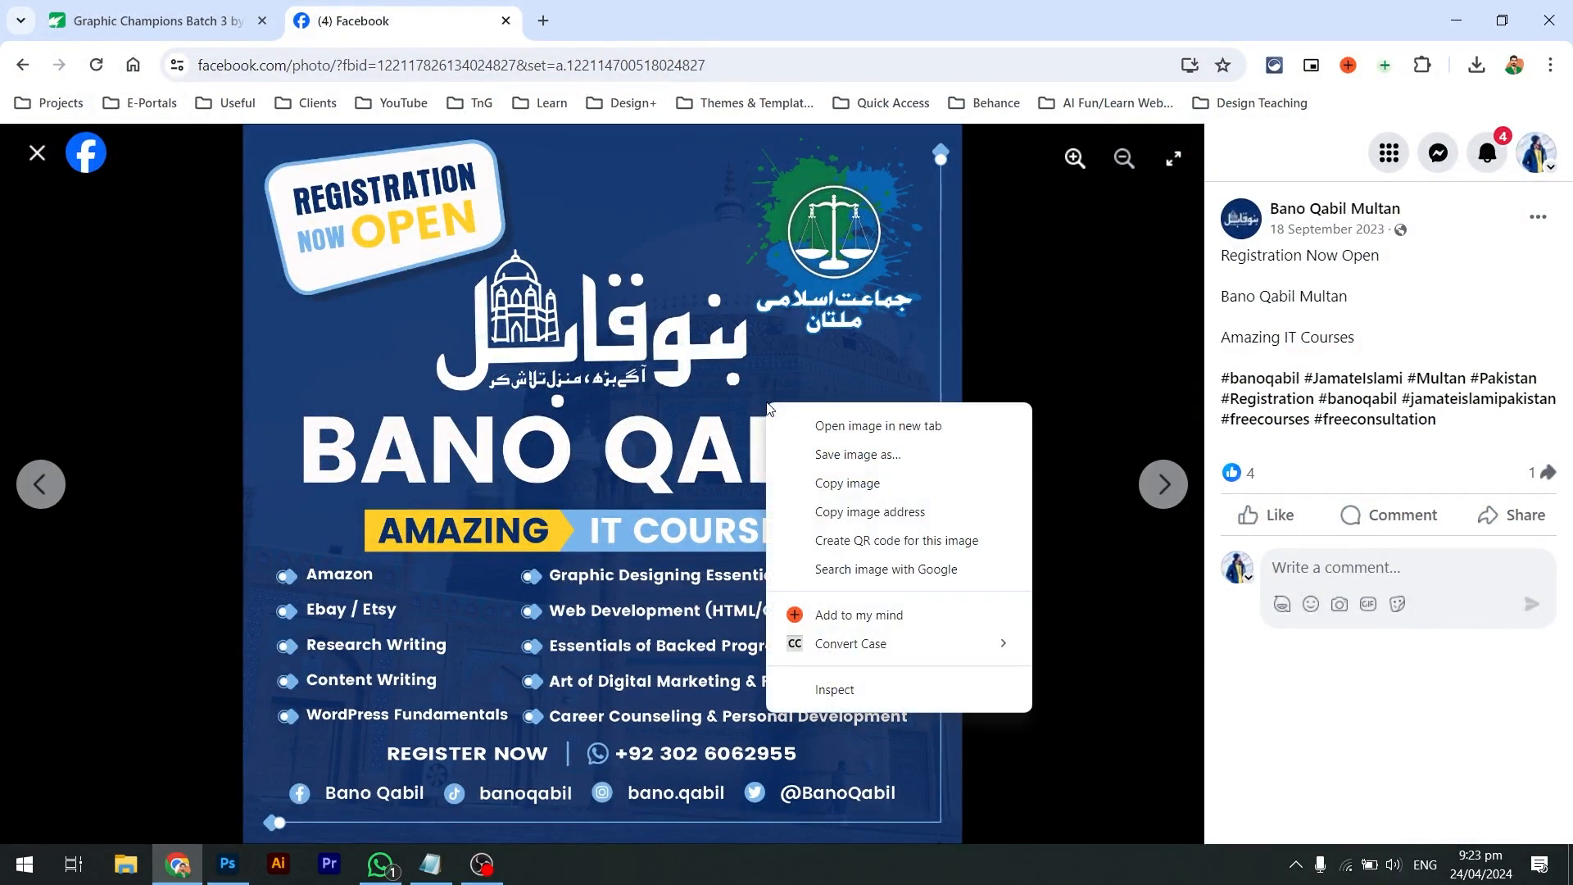
left_click(853, 461)
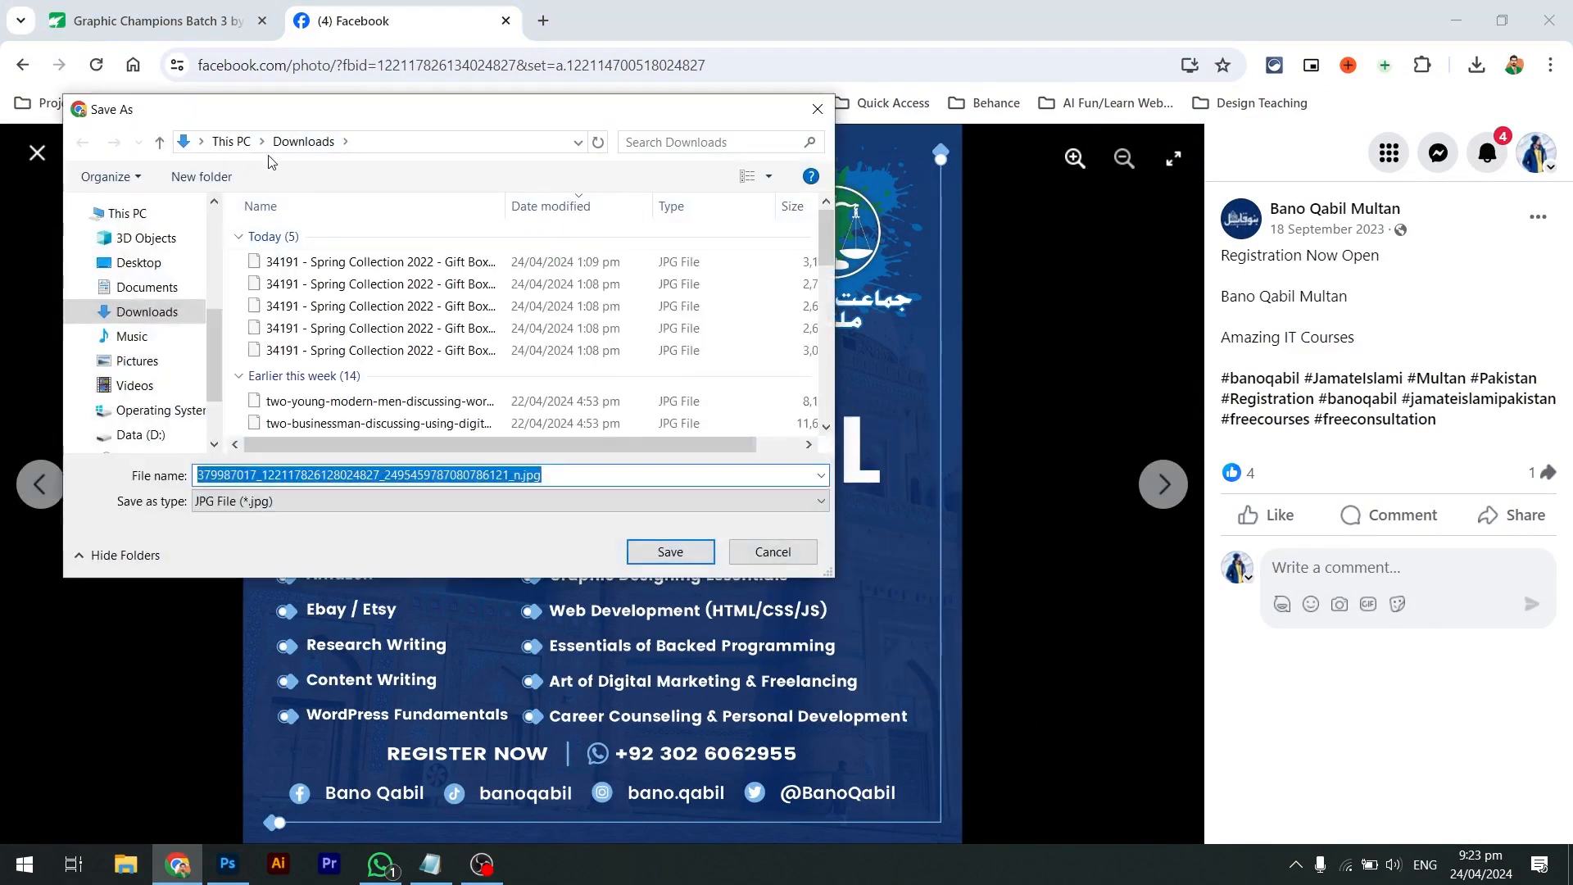
left_click(164, 261)
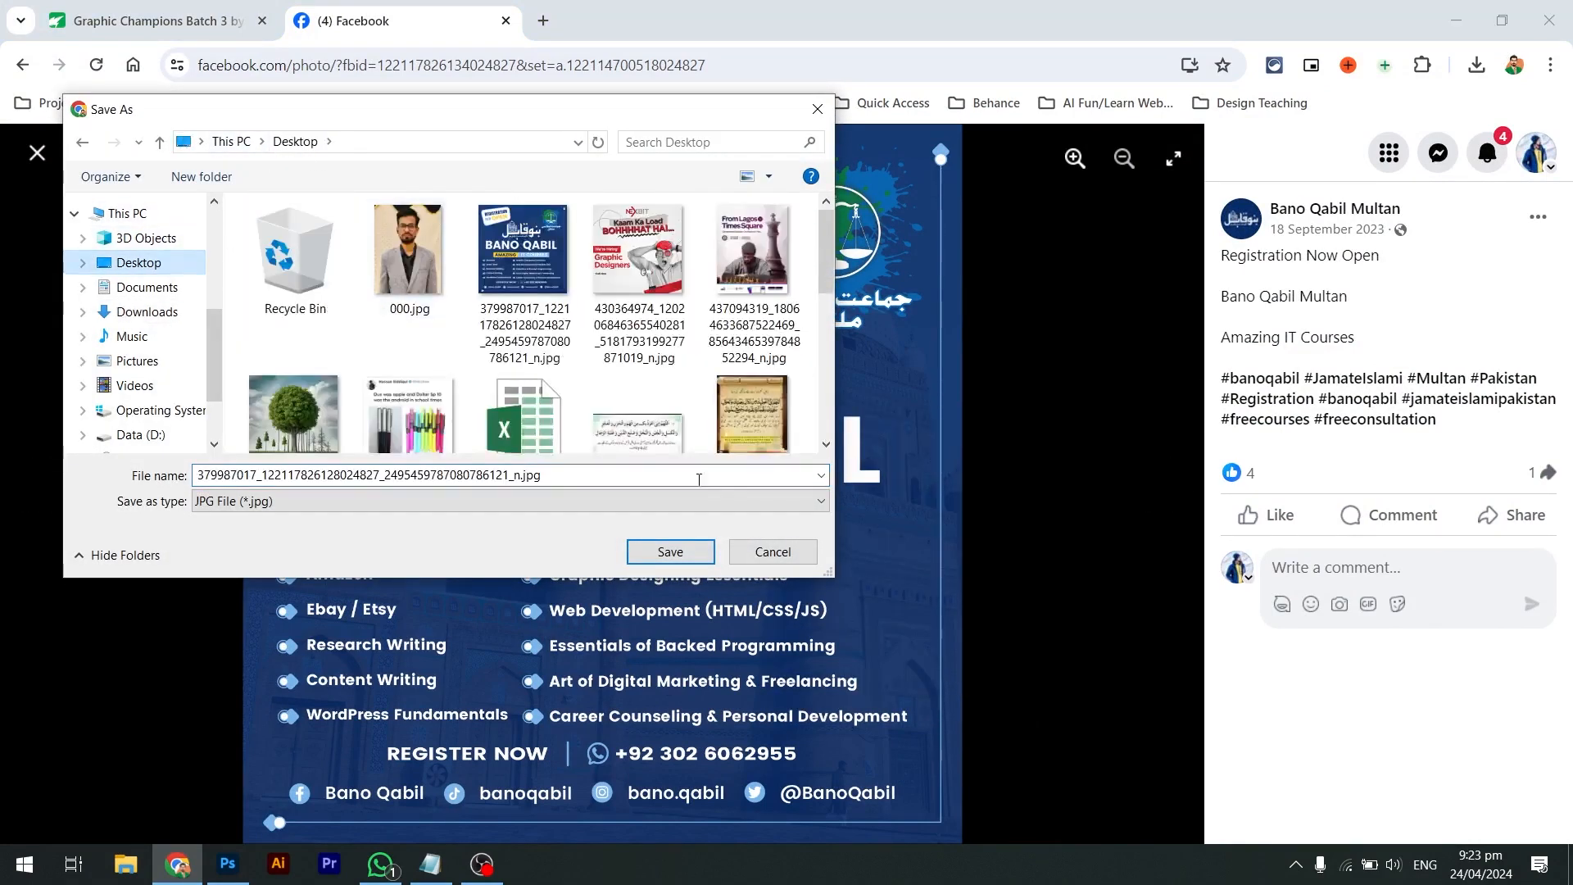
left_click(749, 561)
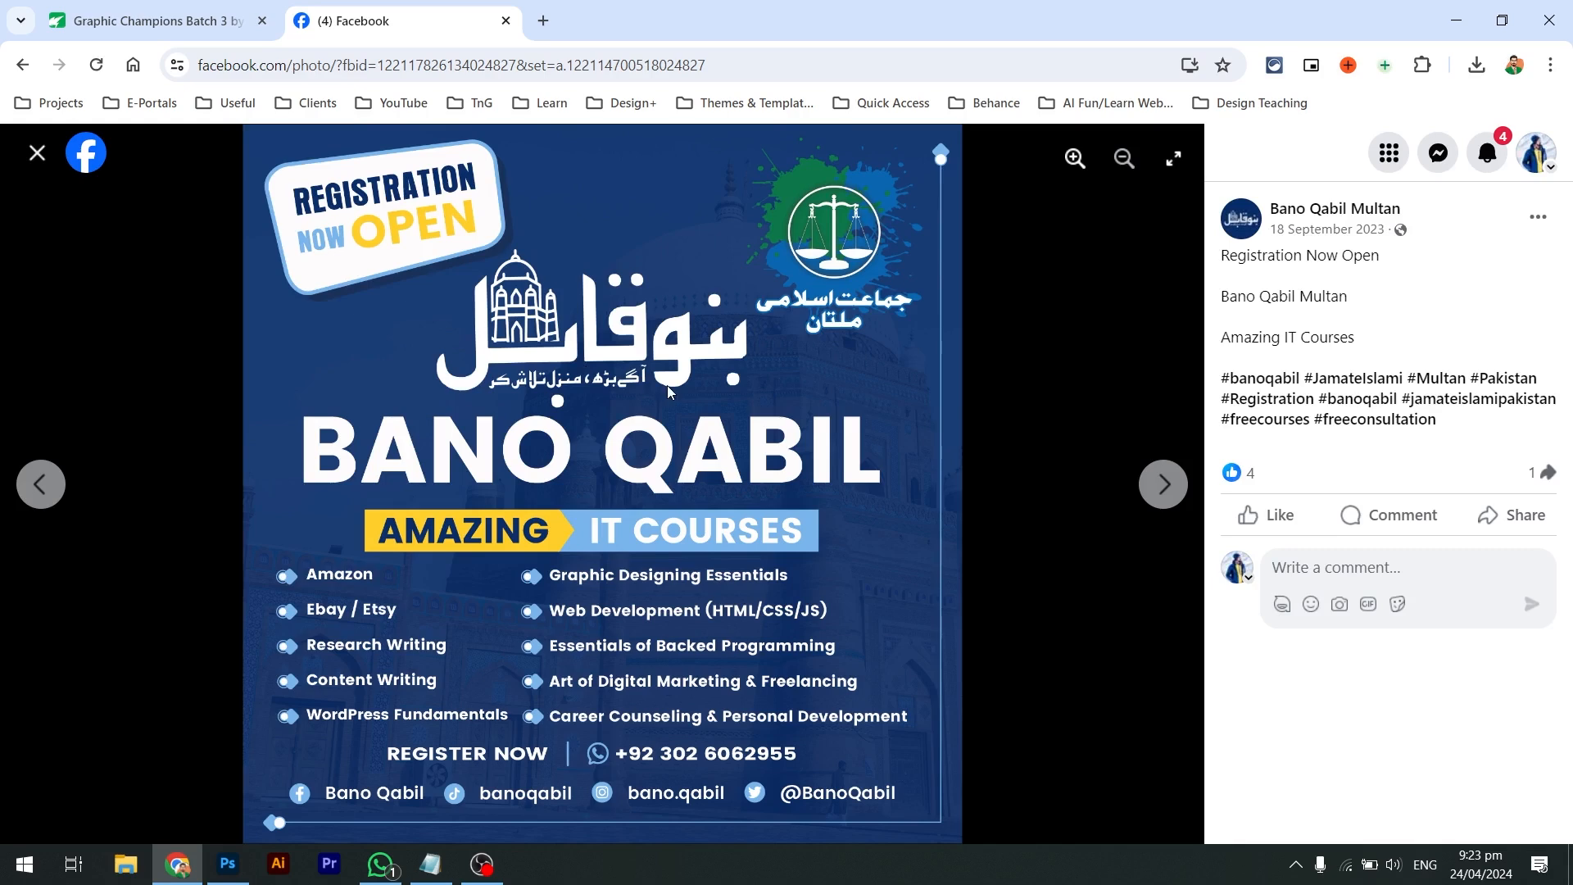
key("ctrl+t")
type("bano qabil logo")
Find the teal Bano Qabil logo in Google Images and open it full-size in its own tab
key("Return")
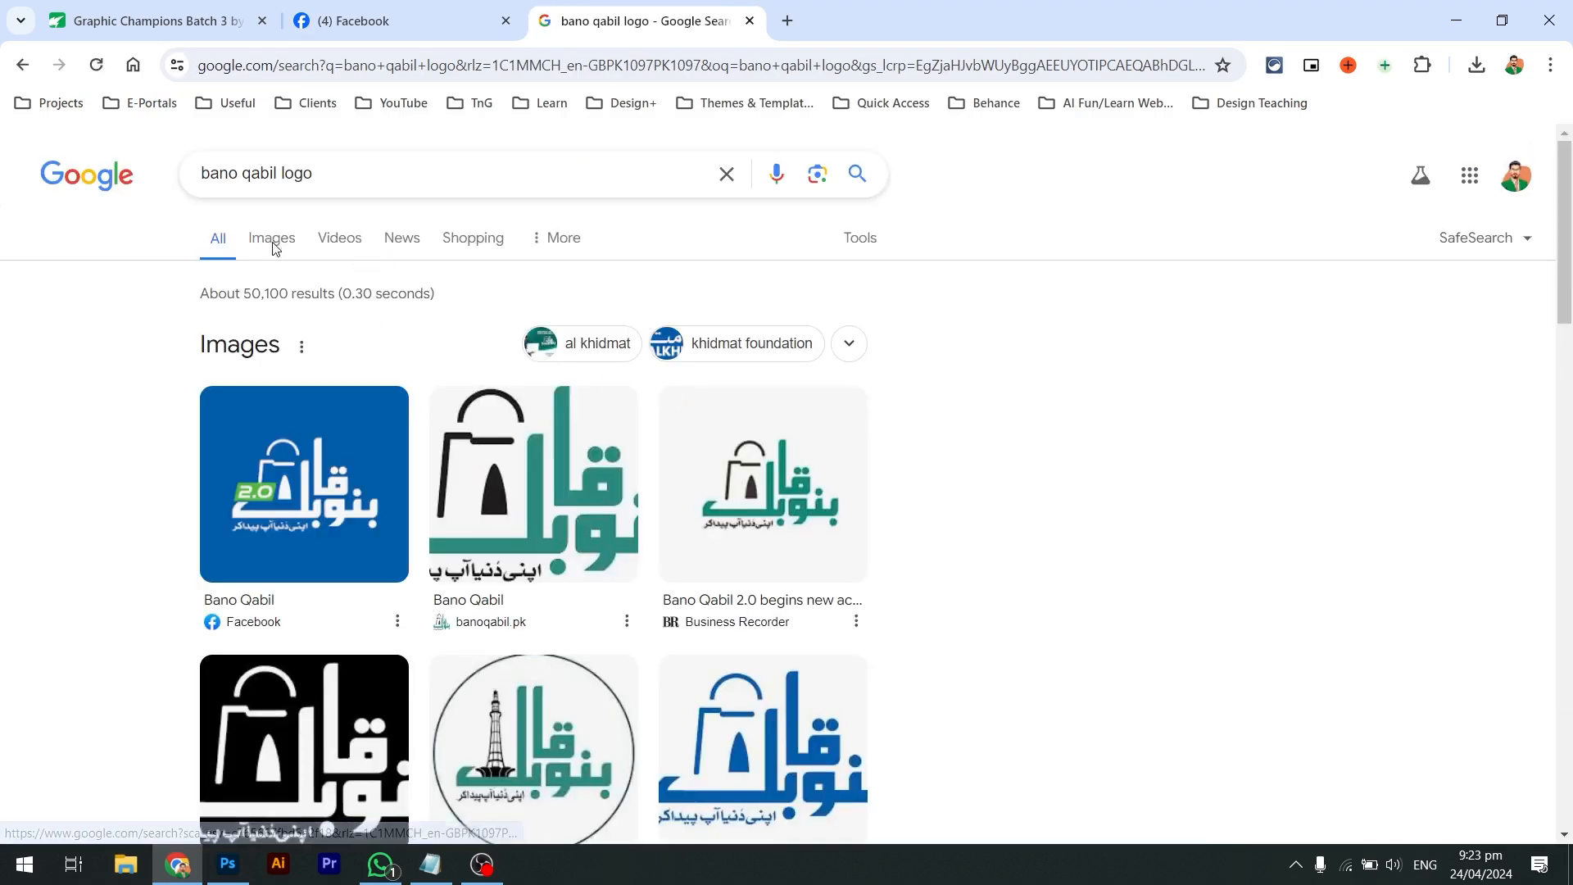
left_click(272, 248)
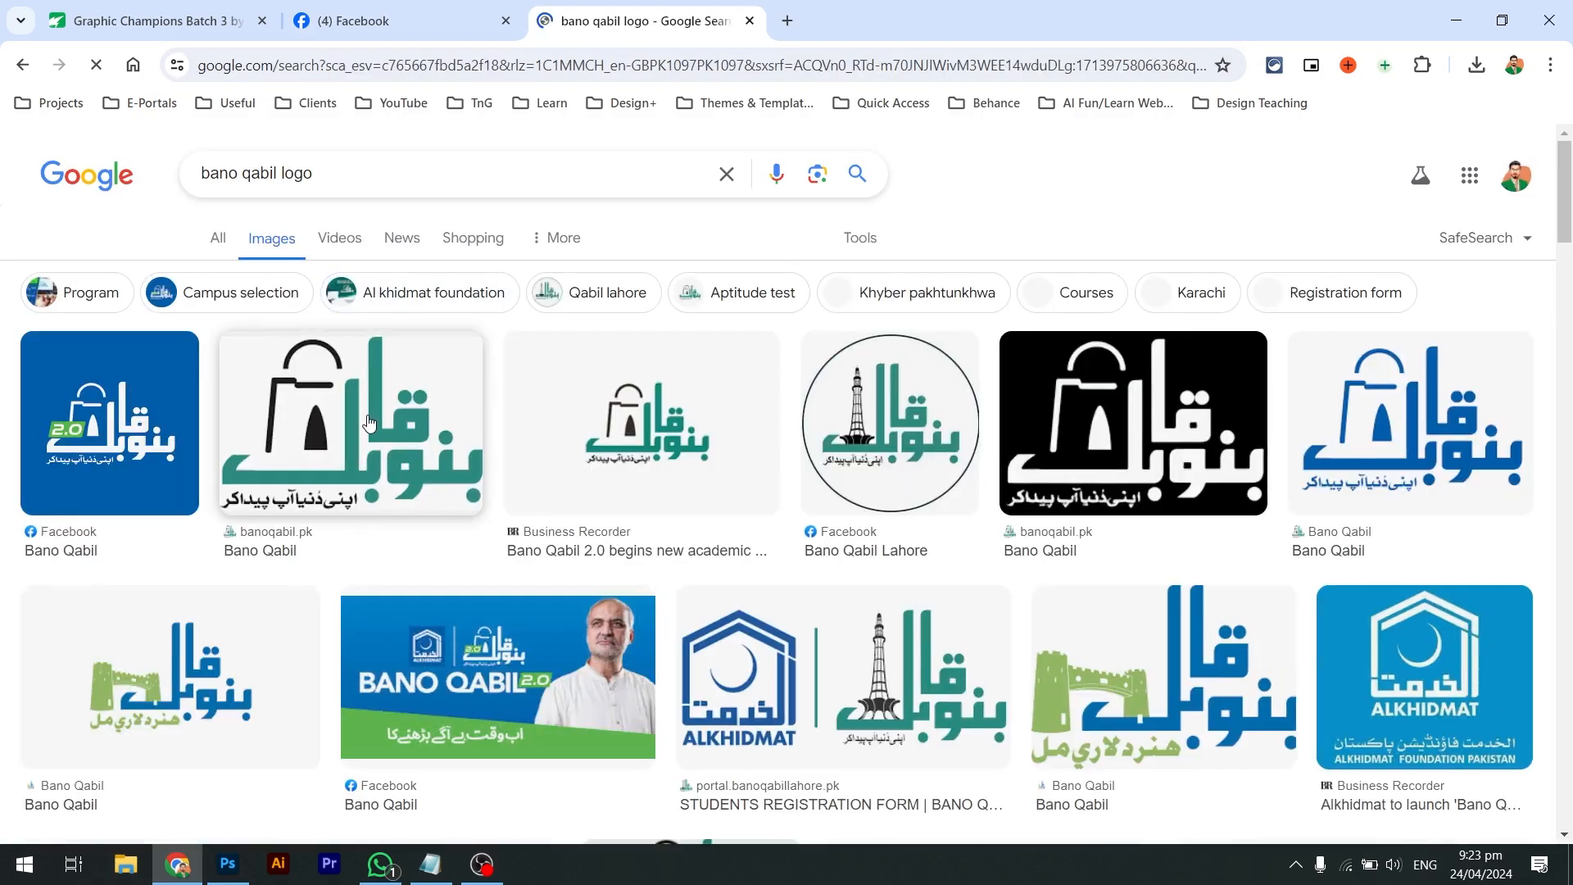
left_click(434, 433)
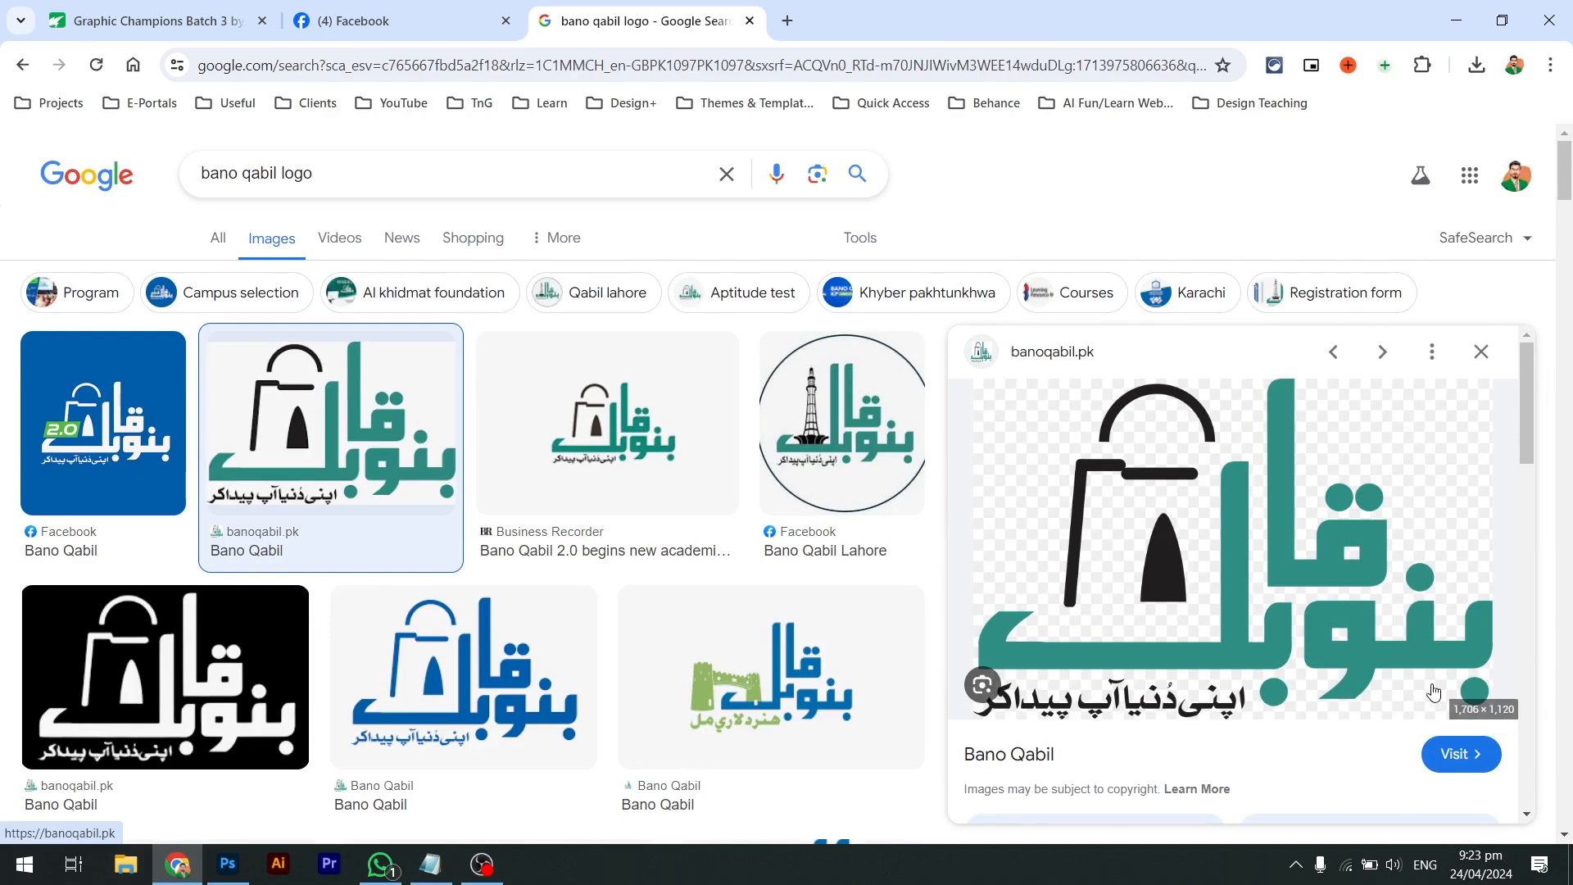
right_click(1383, 657)
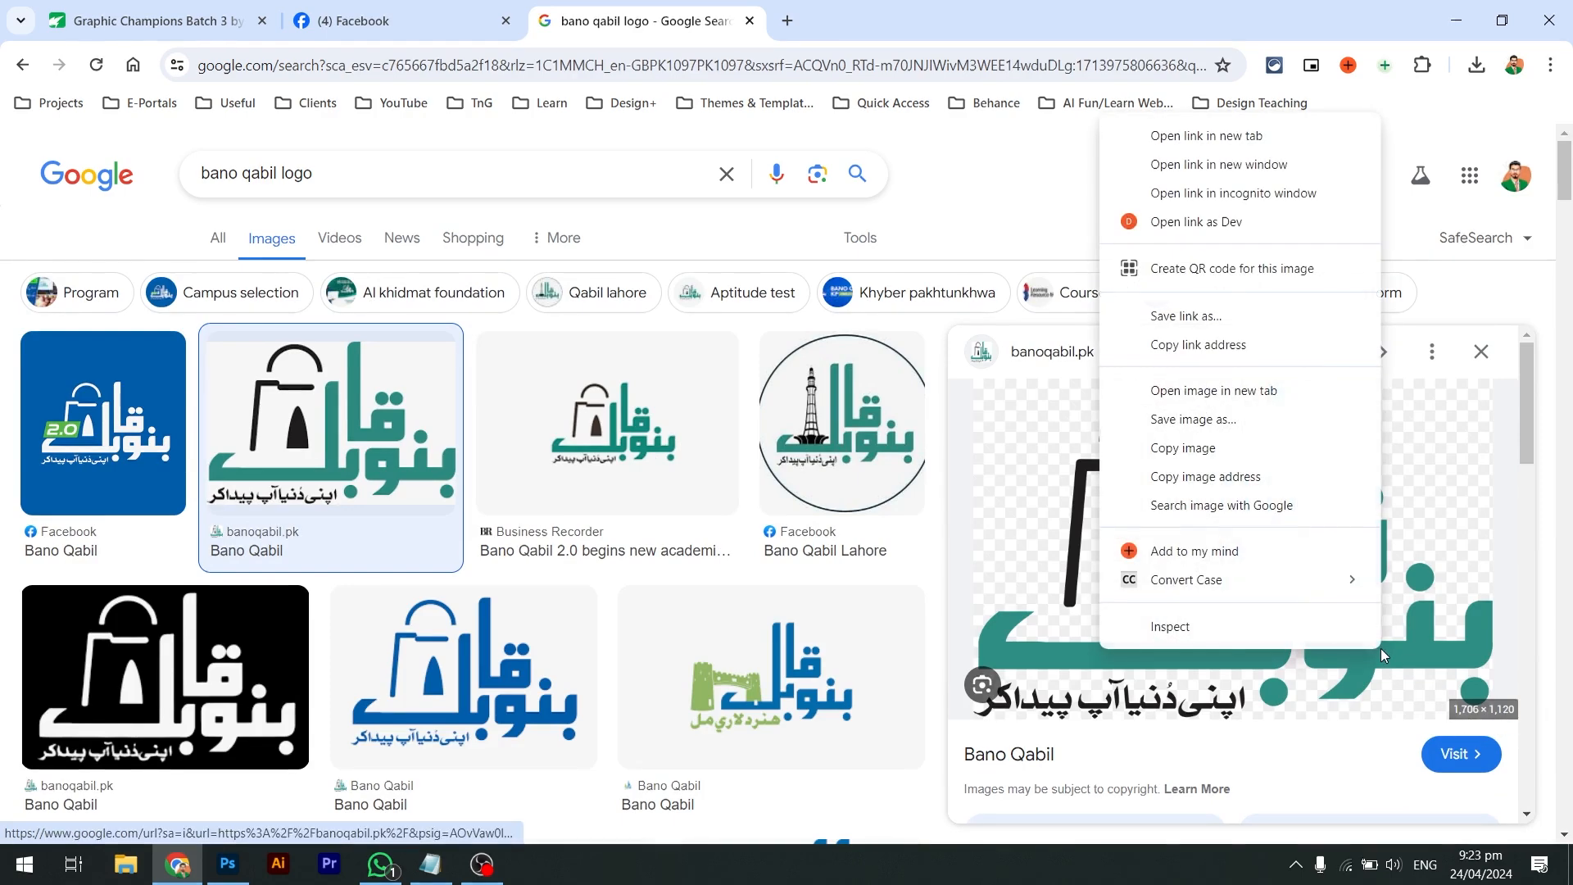
left_click(1275, 401)
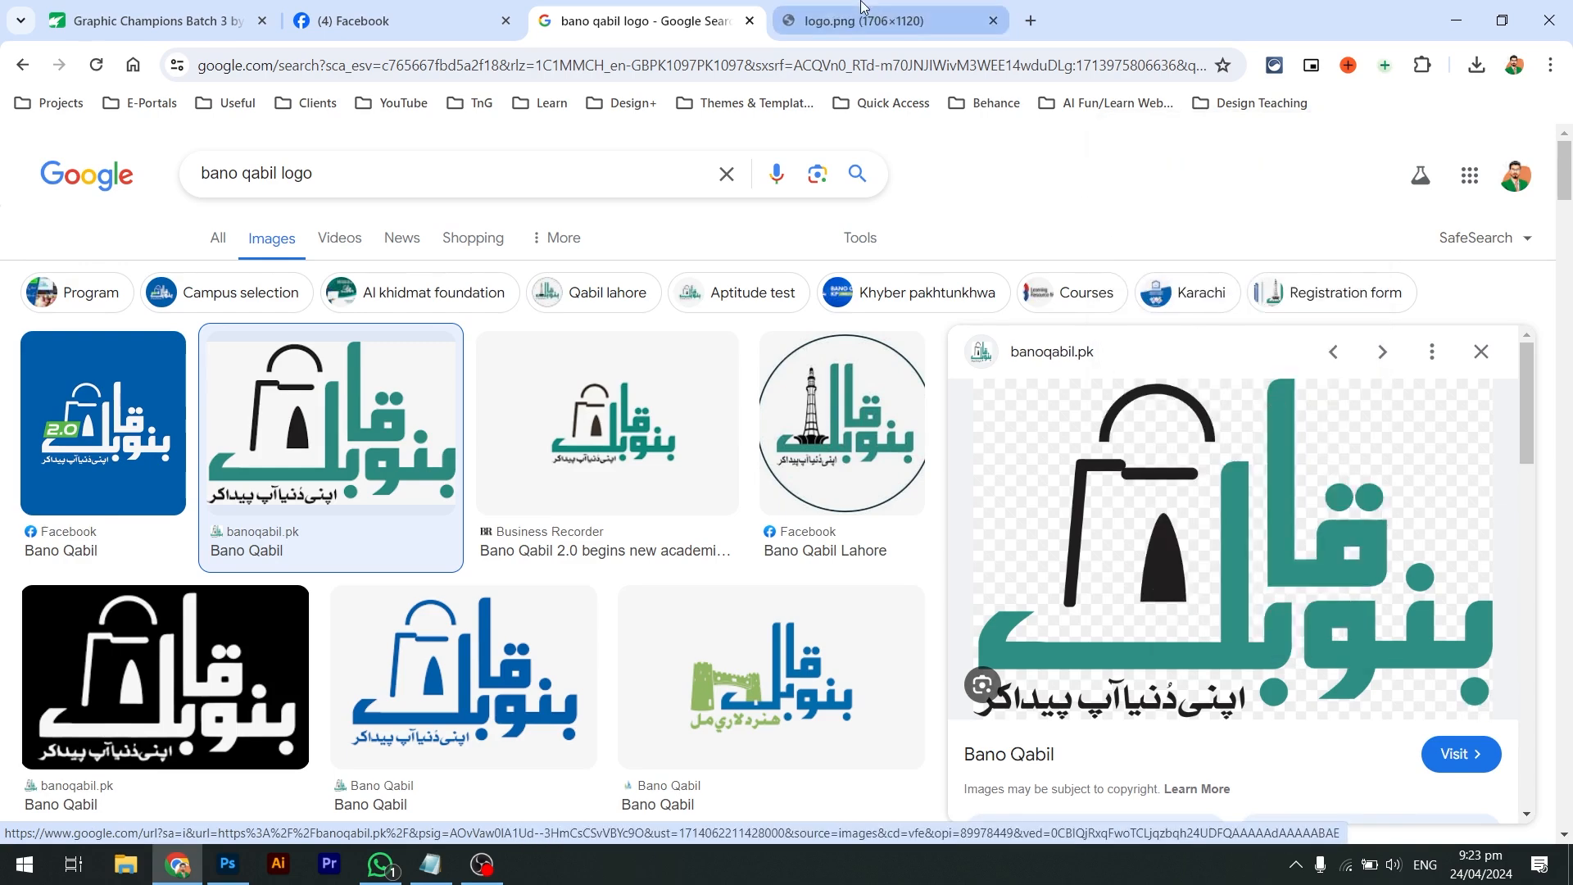
left_click(863, 7)
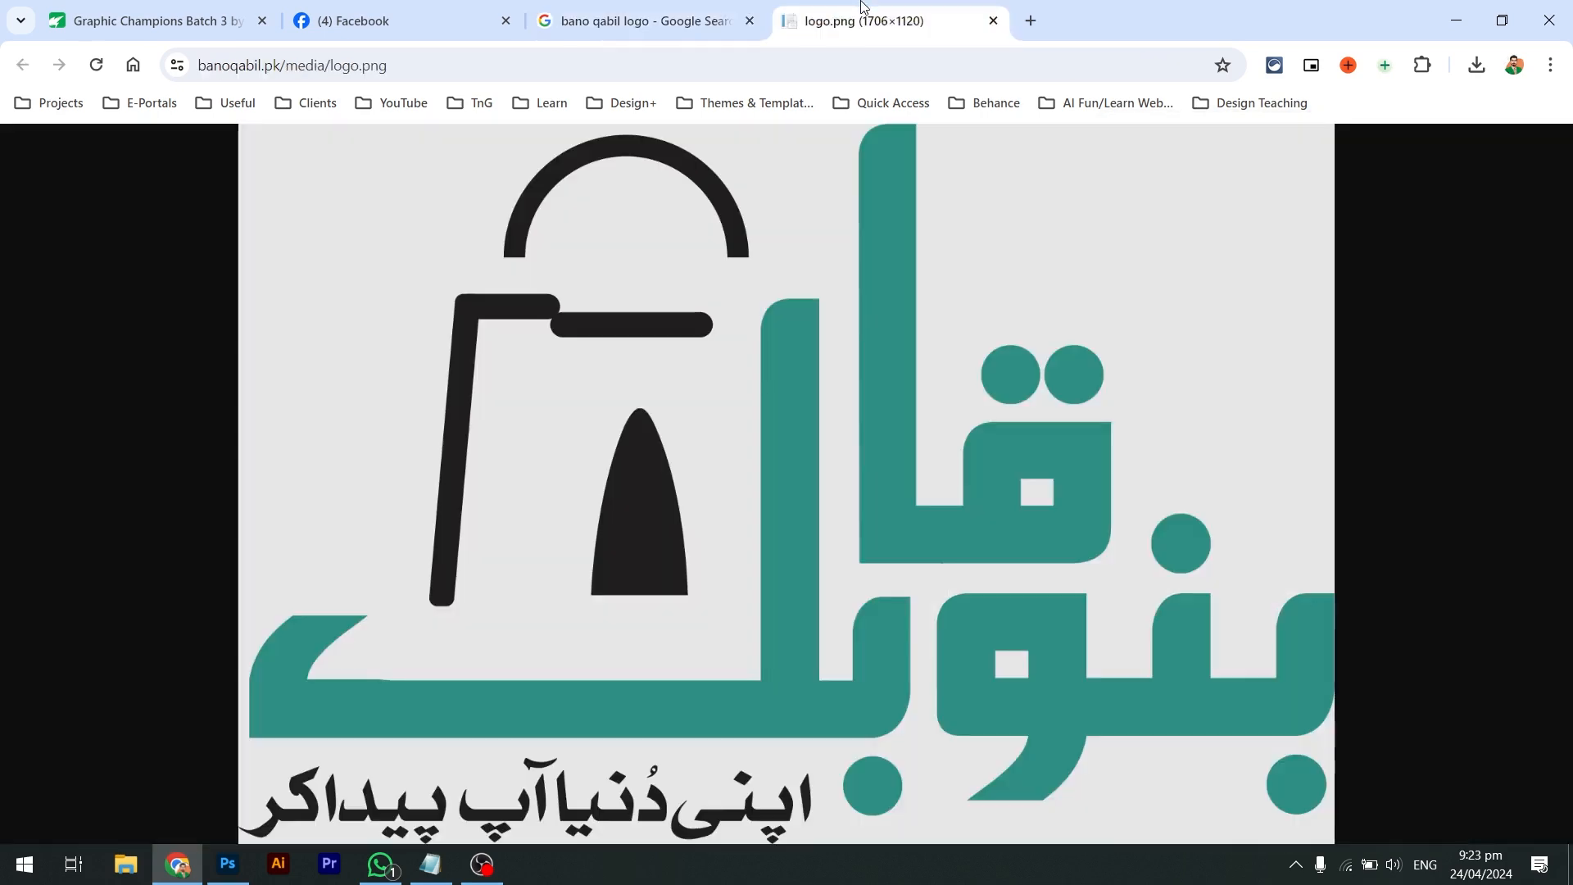
Save the logo as logo.png inside a new Desktop folder named 'Bano Qabil Post'
right_click(776, 416)
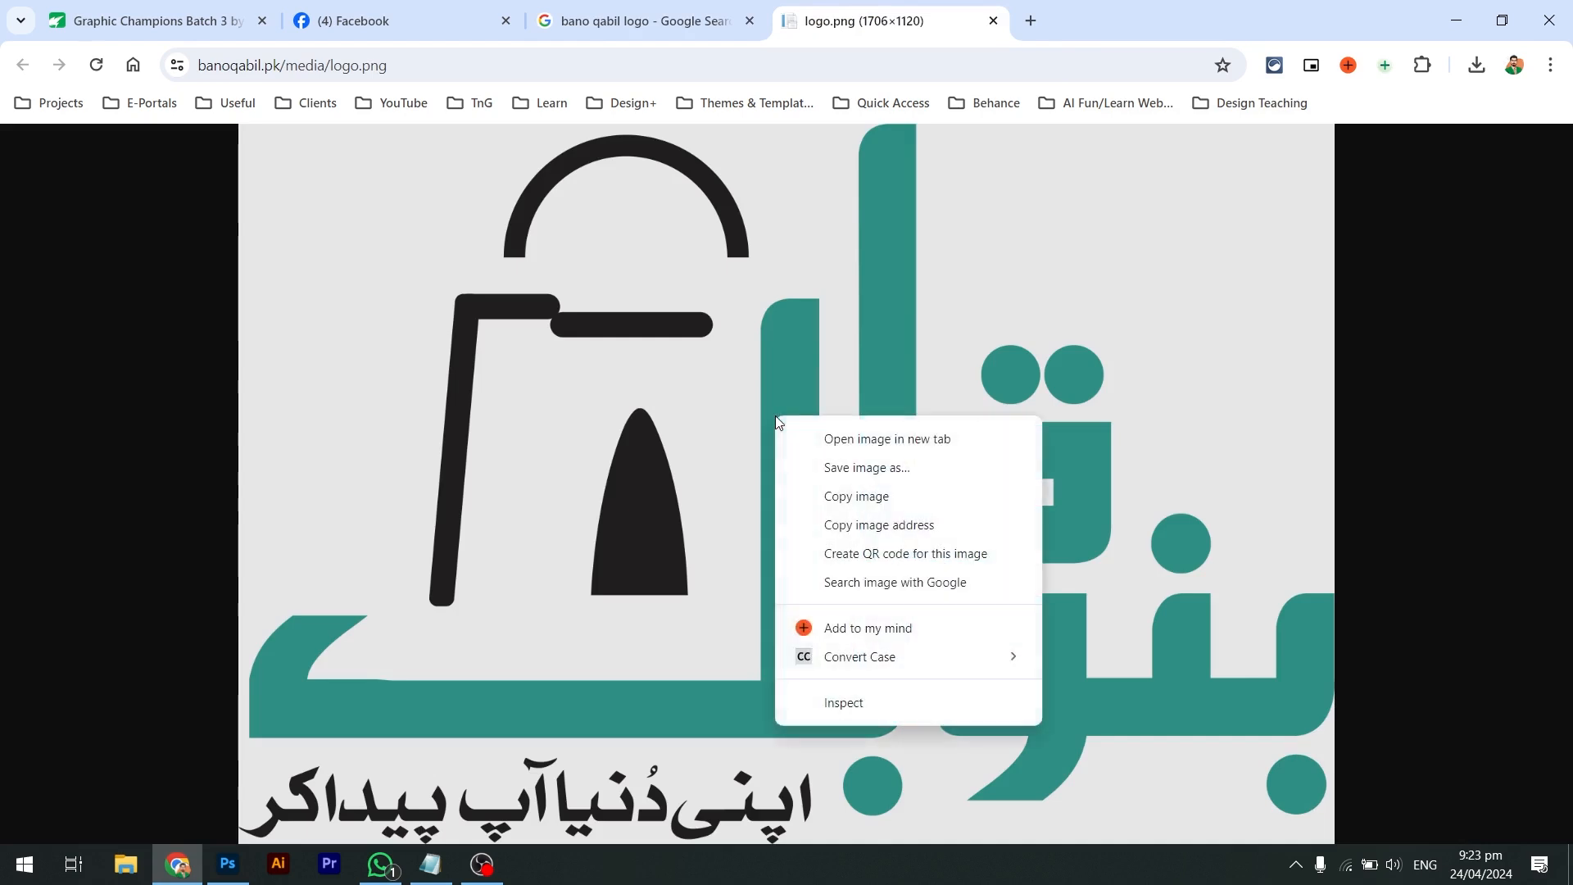
left_click(818, 461)
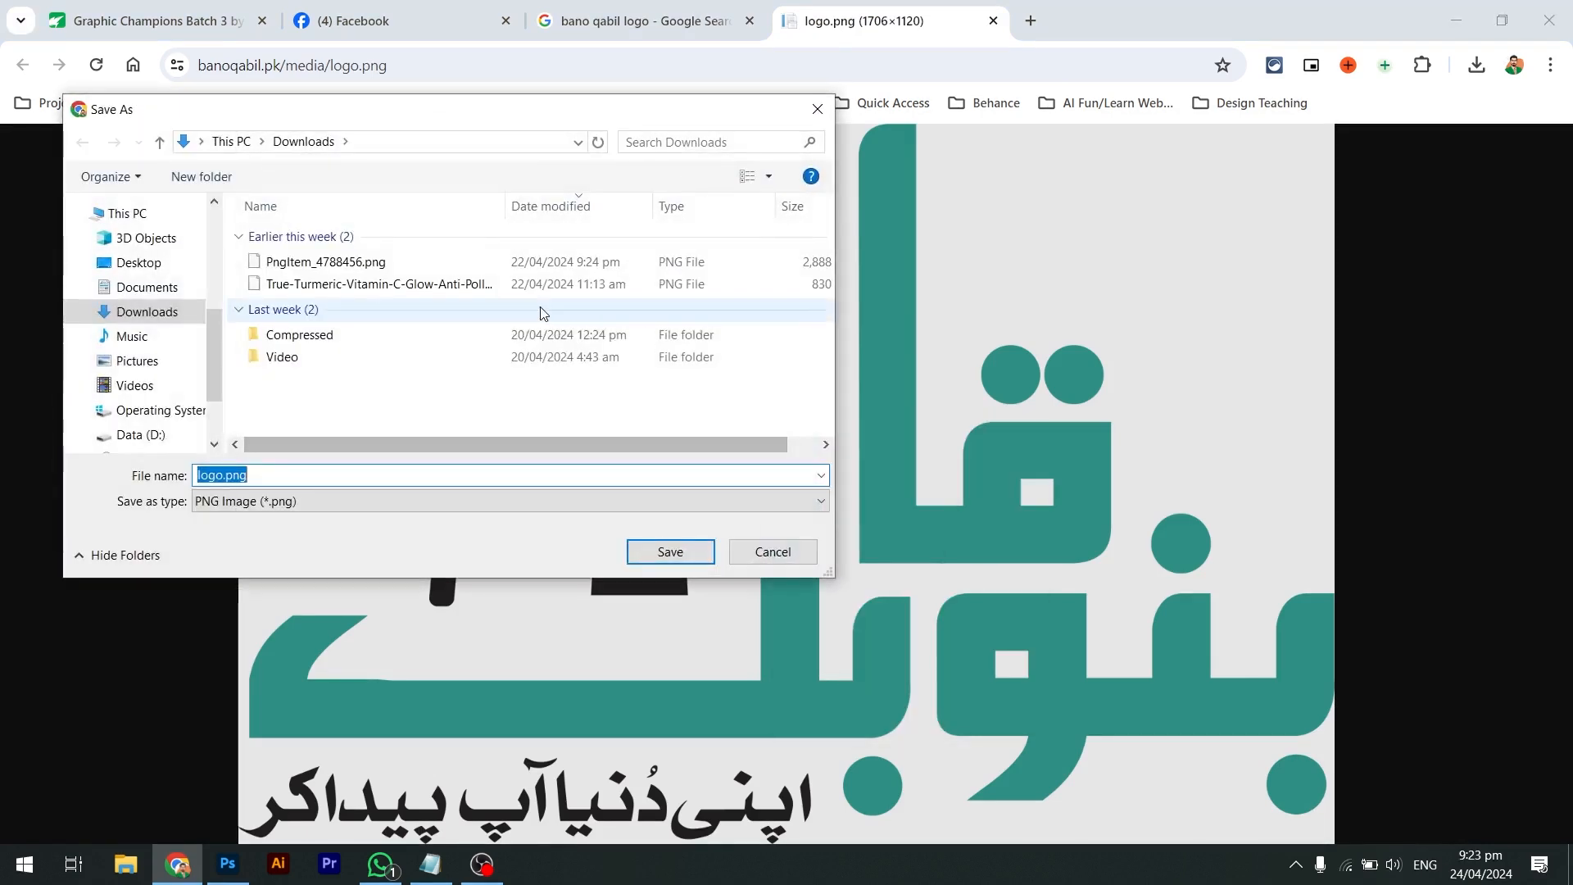
left_click(138, 262)
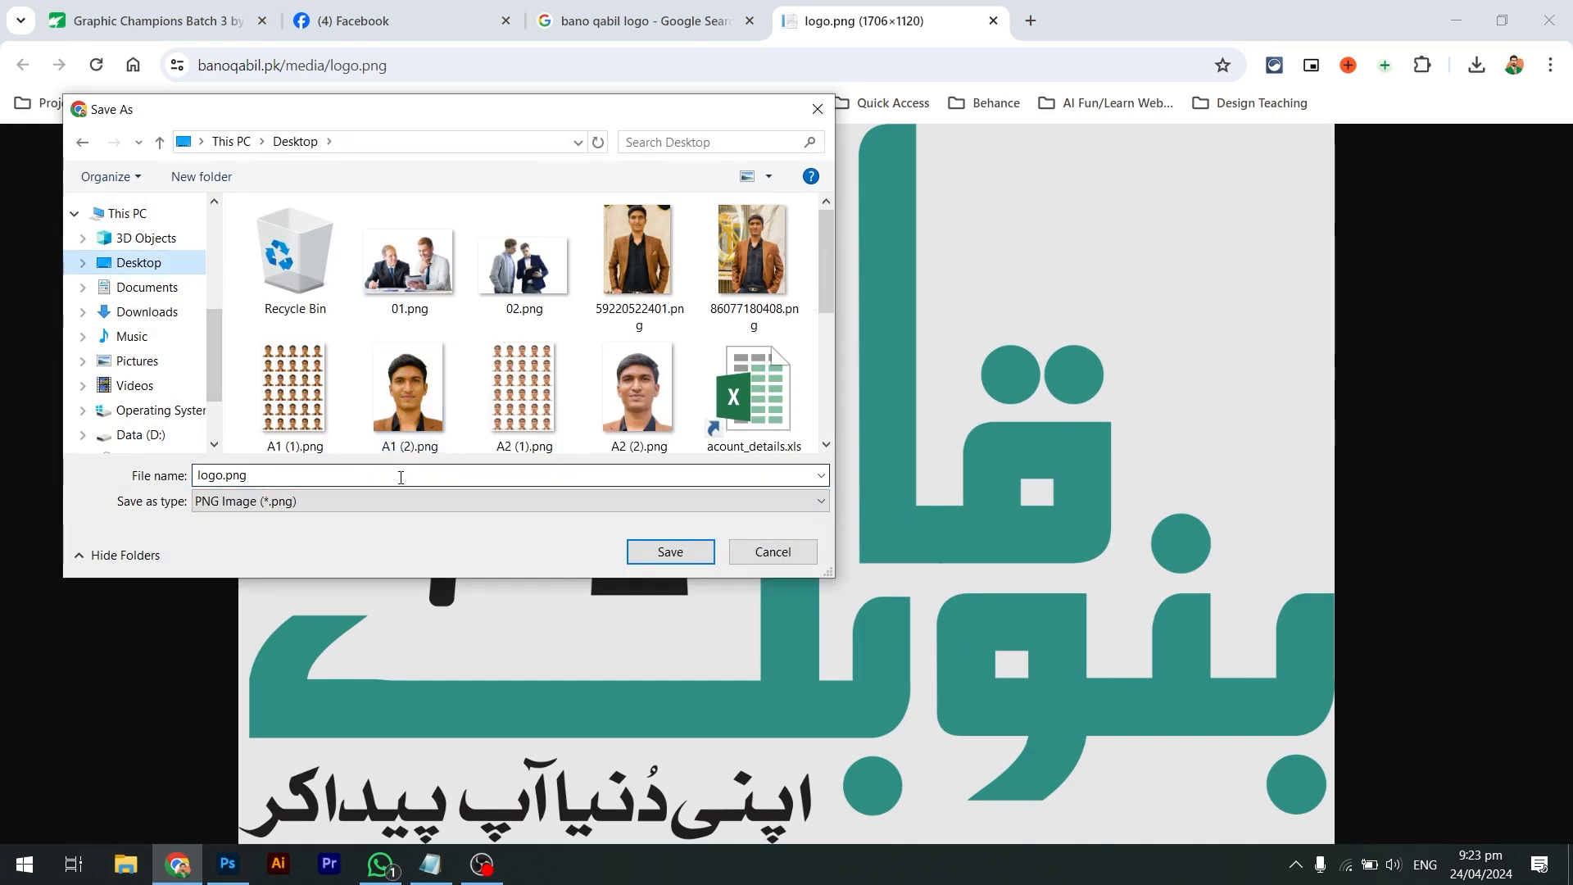
left_click(201, 176)
type("Bano Qabil Post")
key("Return")
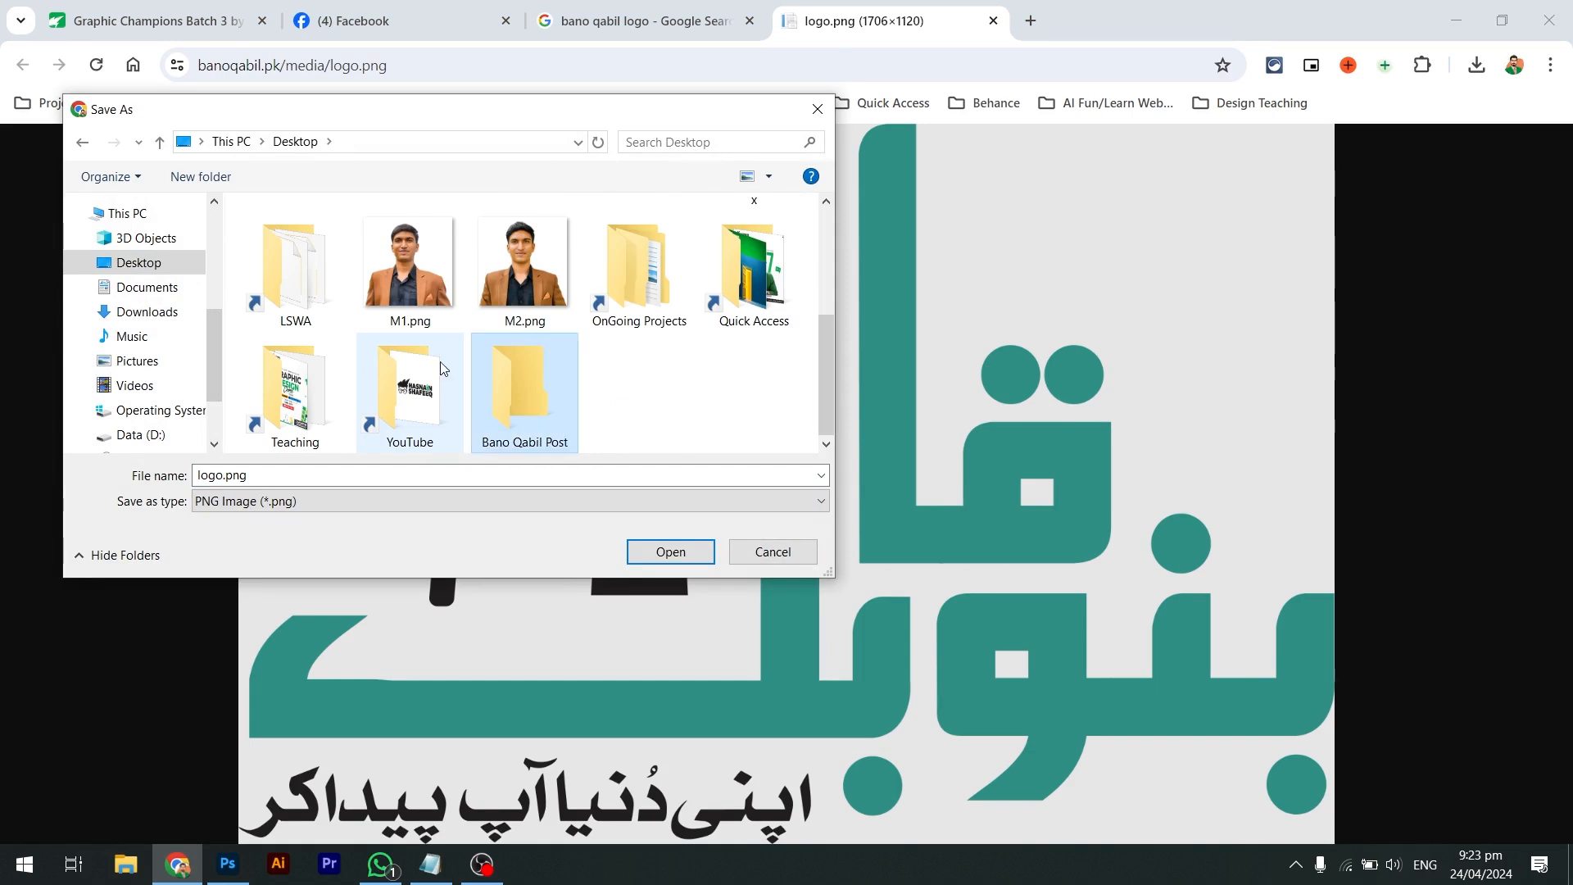
double_click(548, 399)
left_click(586, 484)
key("Return")
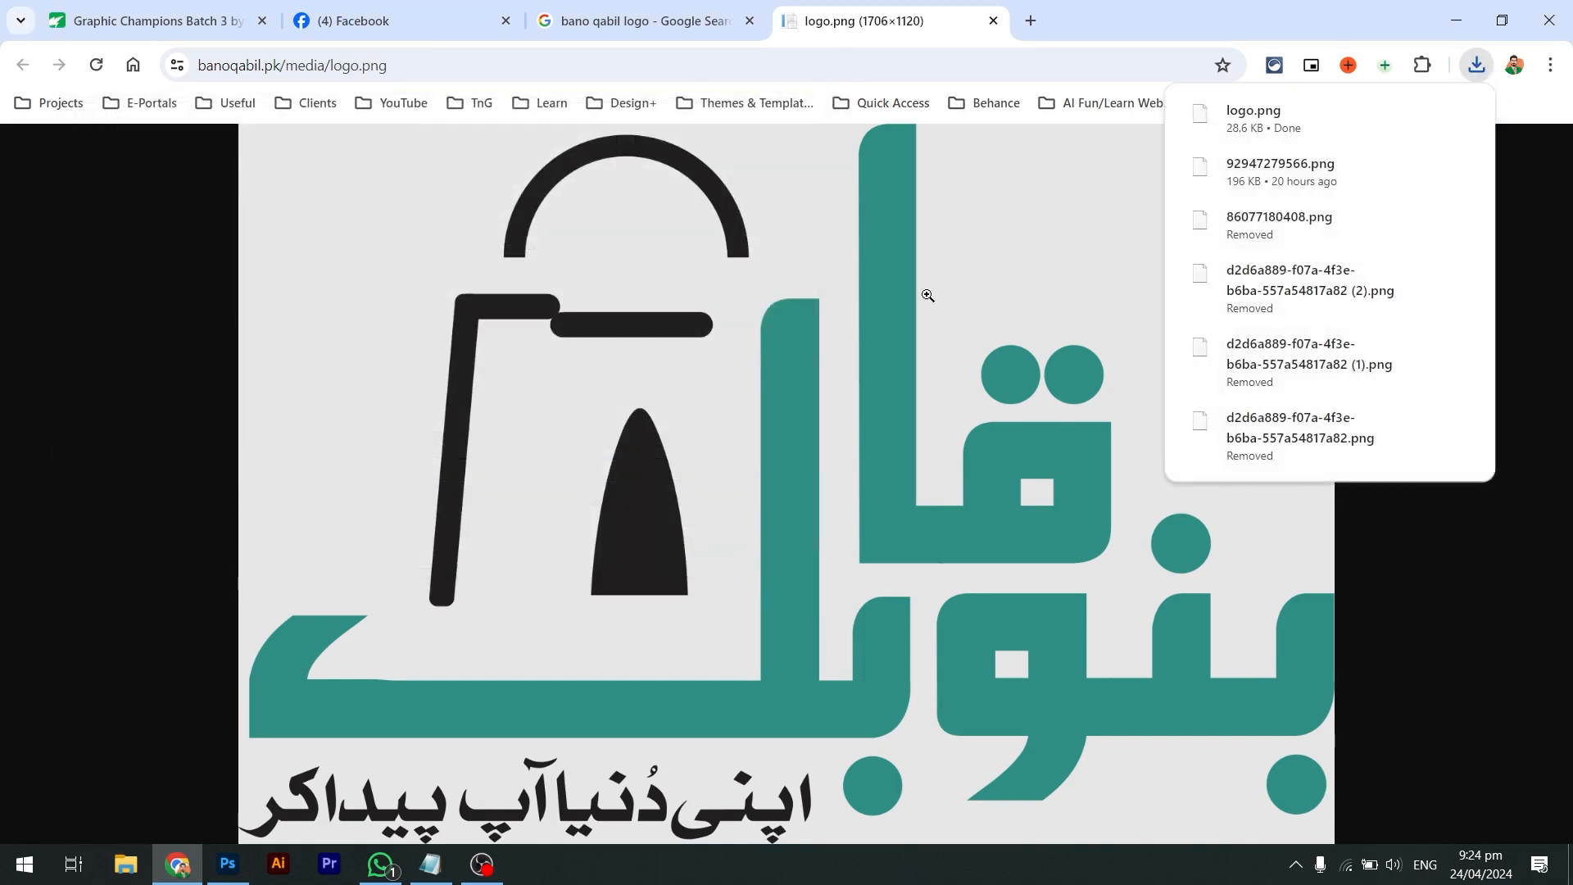
Move the poster jpg into the Bano Qabil Post folder and rename it Reference.jpg
key("super+d")
left_click_drag(1293, 535, 190, 637)
double_click(190, 638)
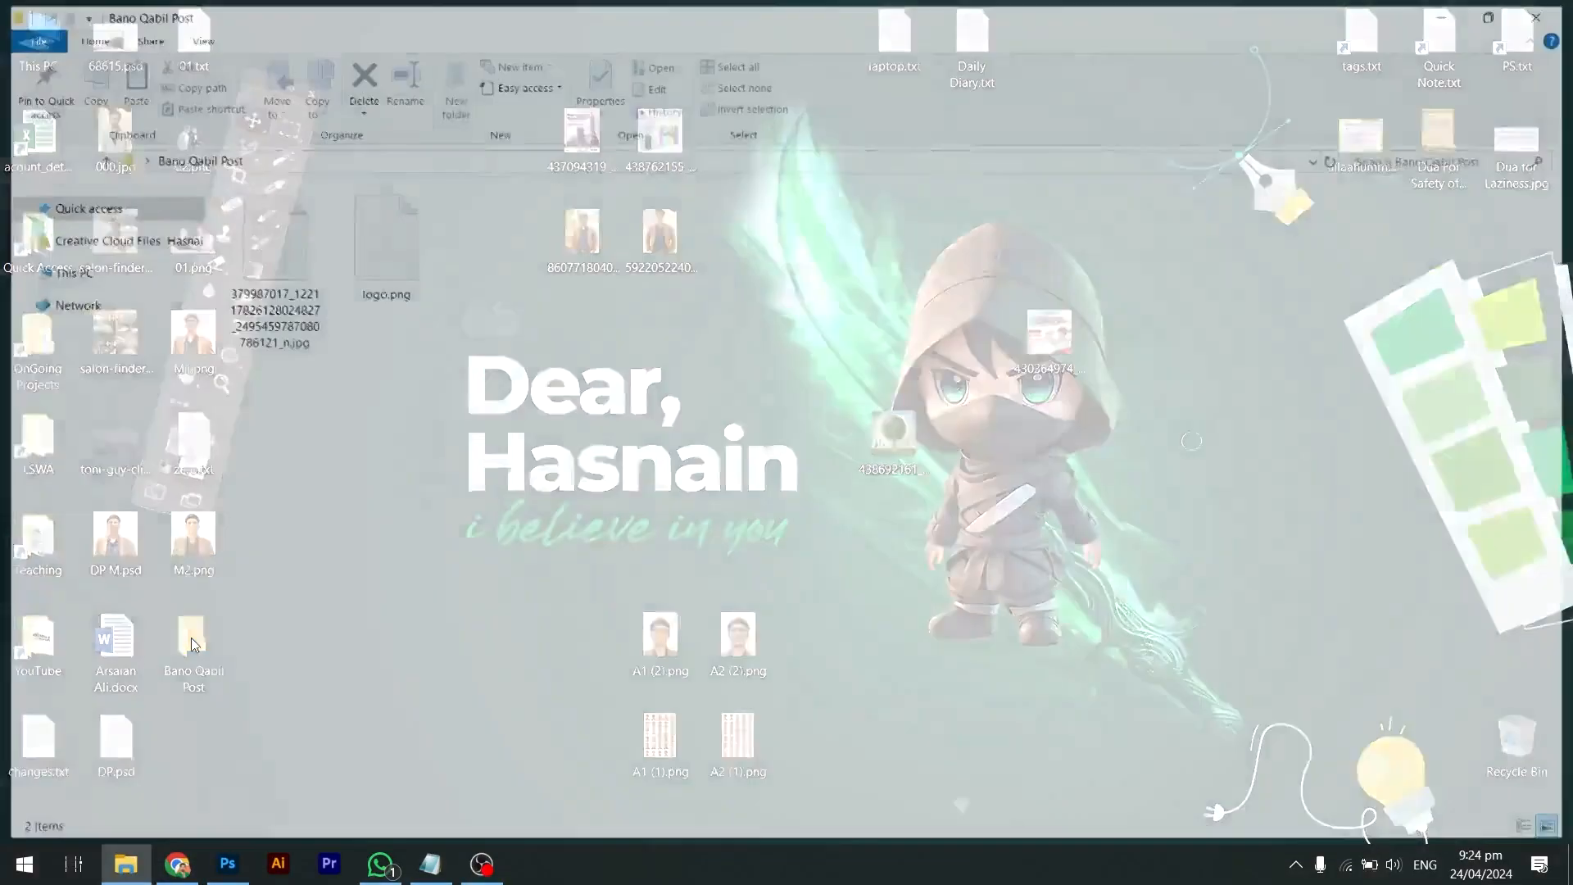
left_click(243, 273)
key("F2")
type("Refer")
type("n")
type("nce")
key("Return")
Place Reference.jpg on the Photoshop canvas and scale it to fill the 1080×1080 canvas
key("alt+Tab")
key("alt+Tab")
key("alt+Tab")
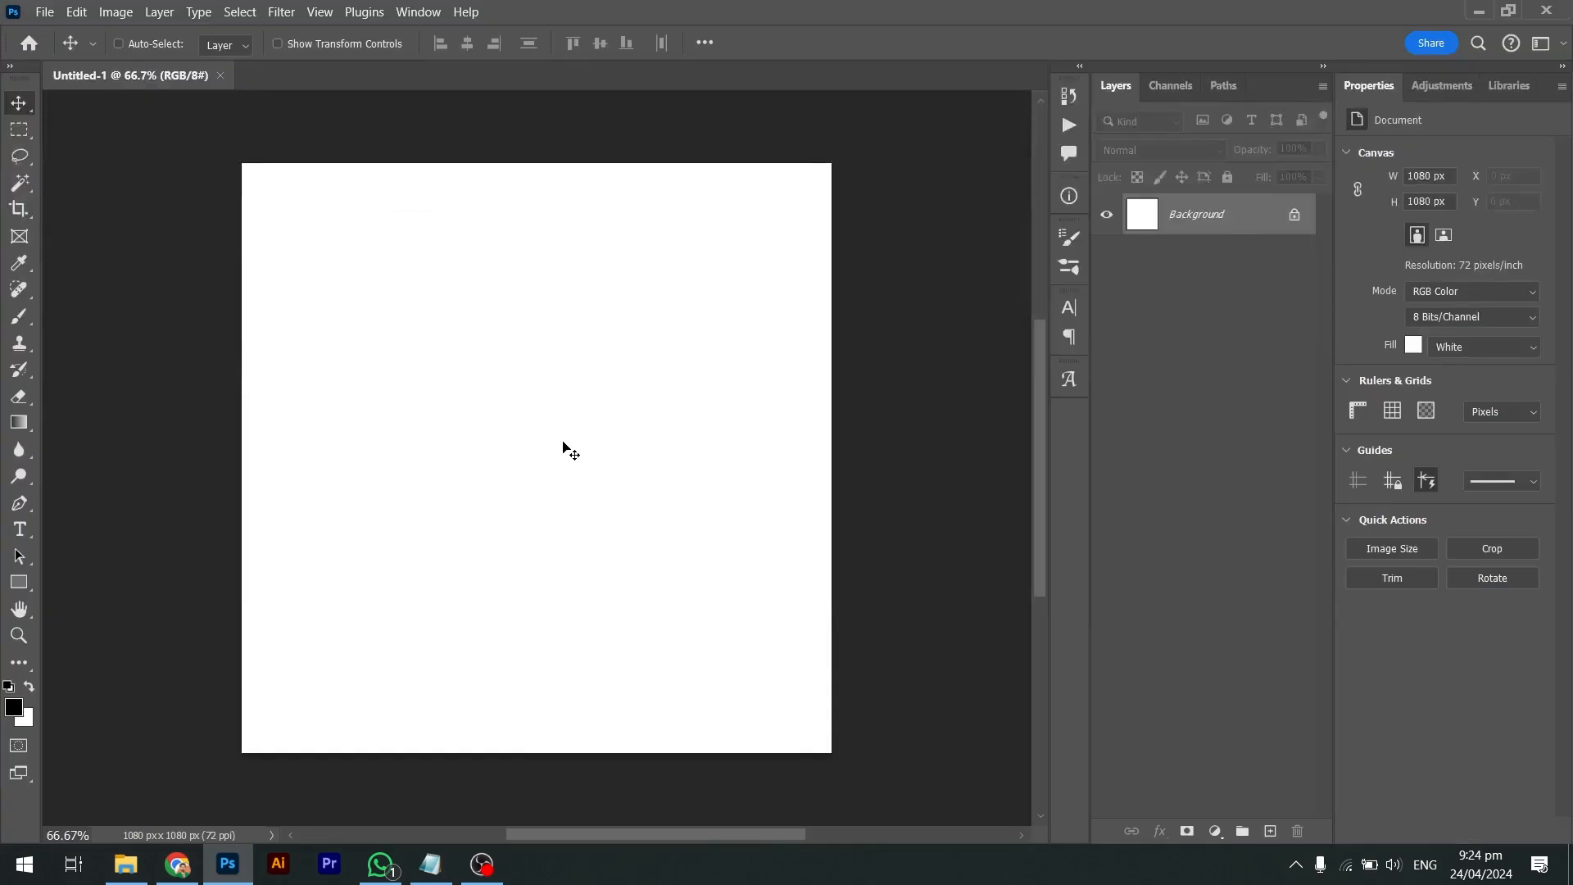
key("alt+Tab")
left_click_drag(322, 298, 508, 379)
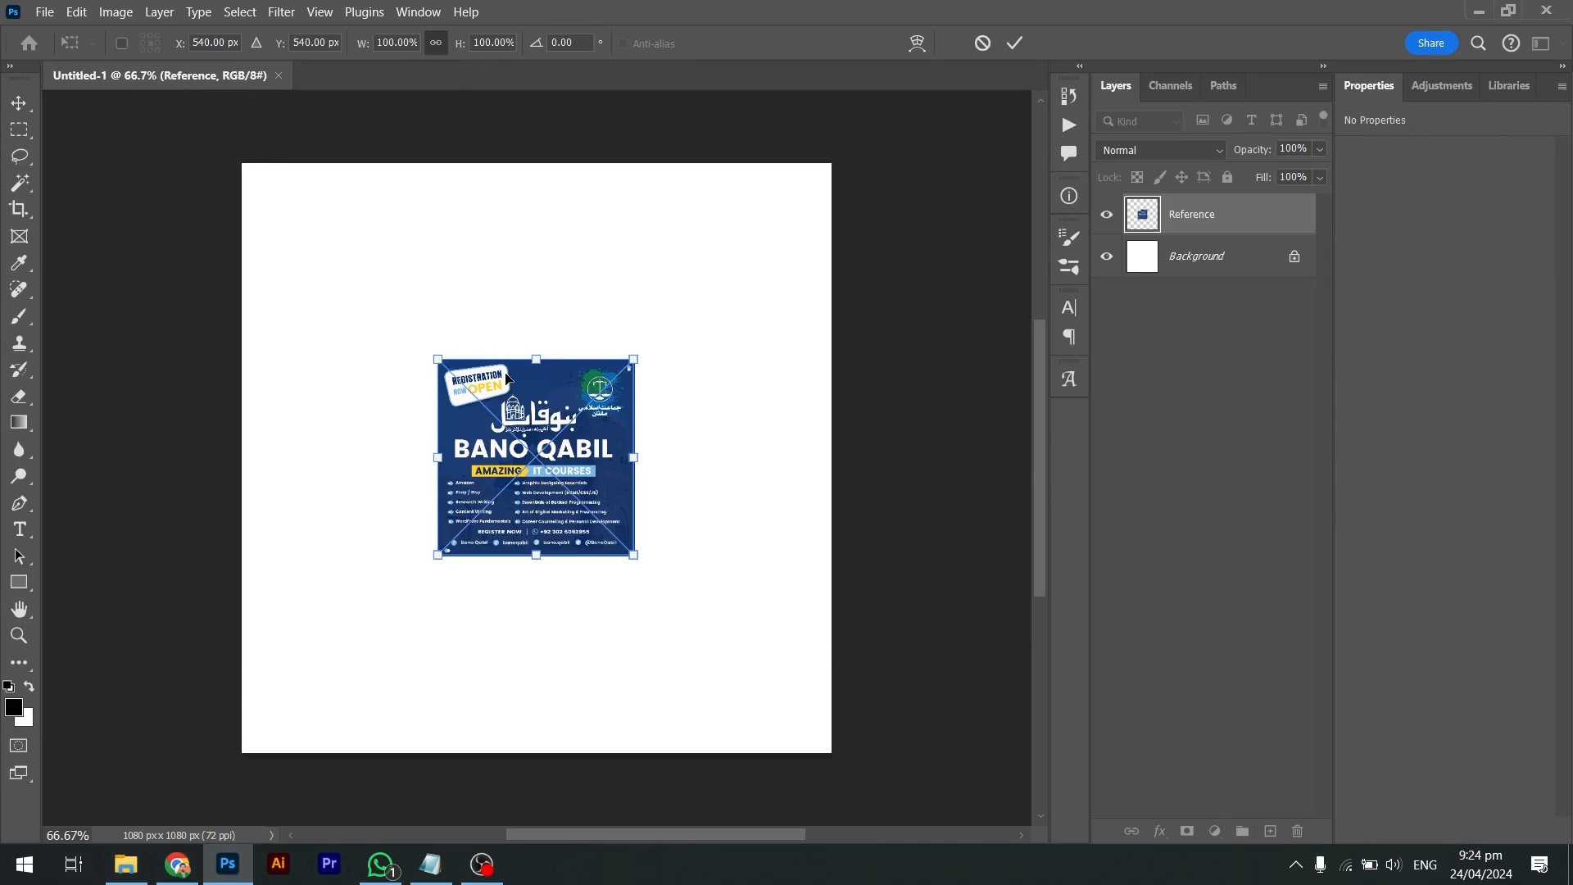
left_click_drag(629, 357, 853, 179)
key("Return")
key("alt+Tab")
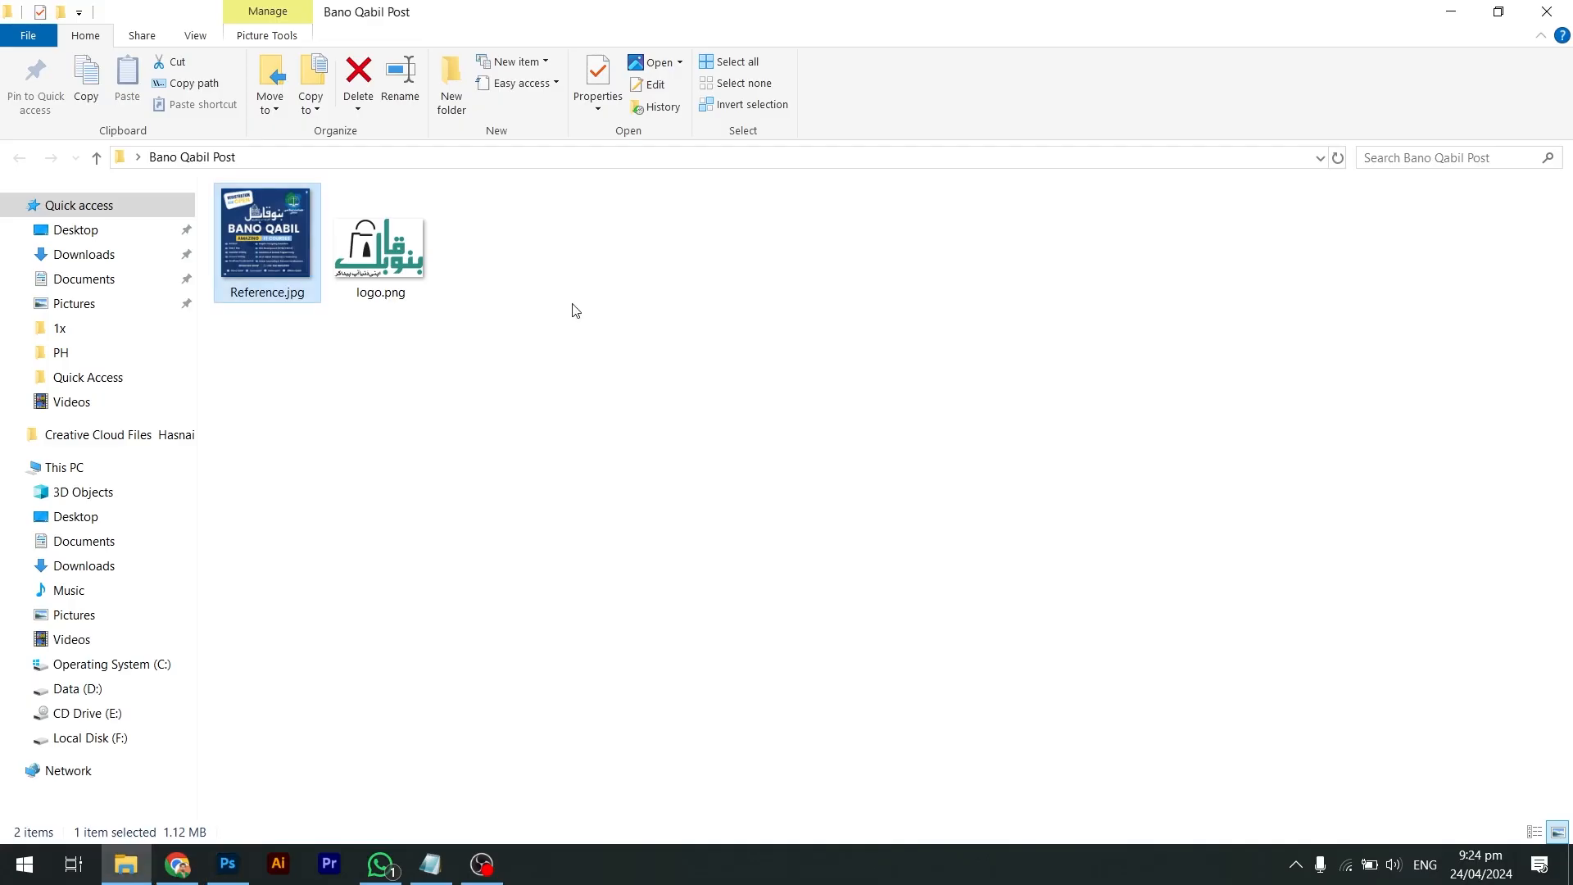
key("alt+Tab")
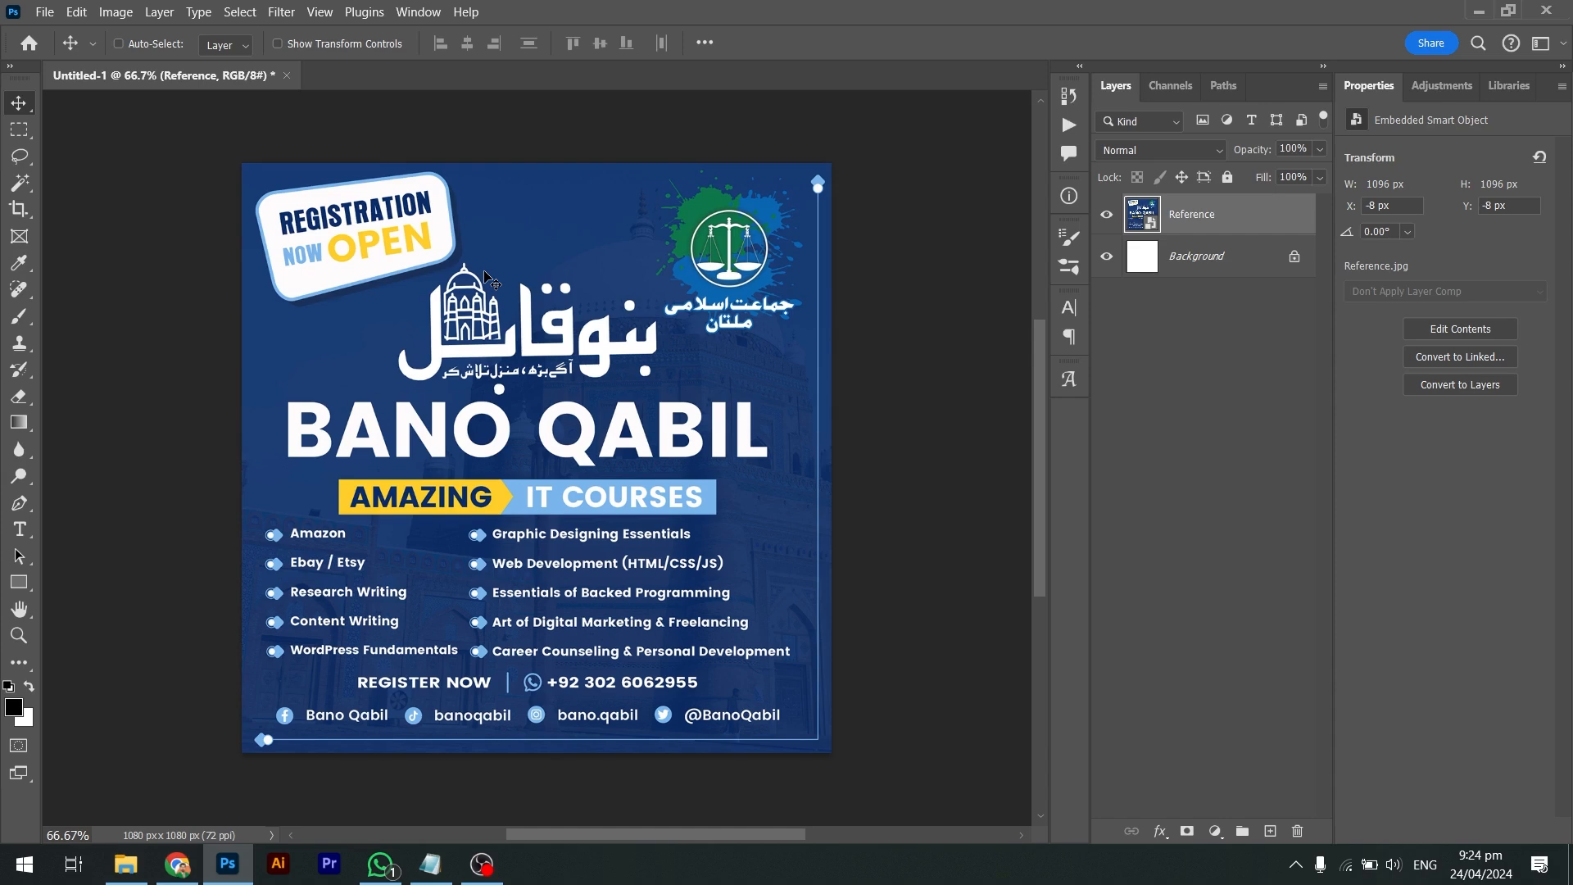
Launch Notepad and size it into a tall, narrow window beside the poster
key("super+r")
type("notepad")
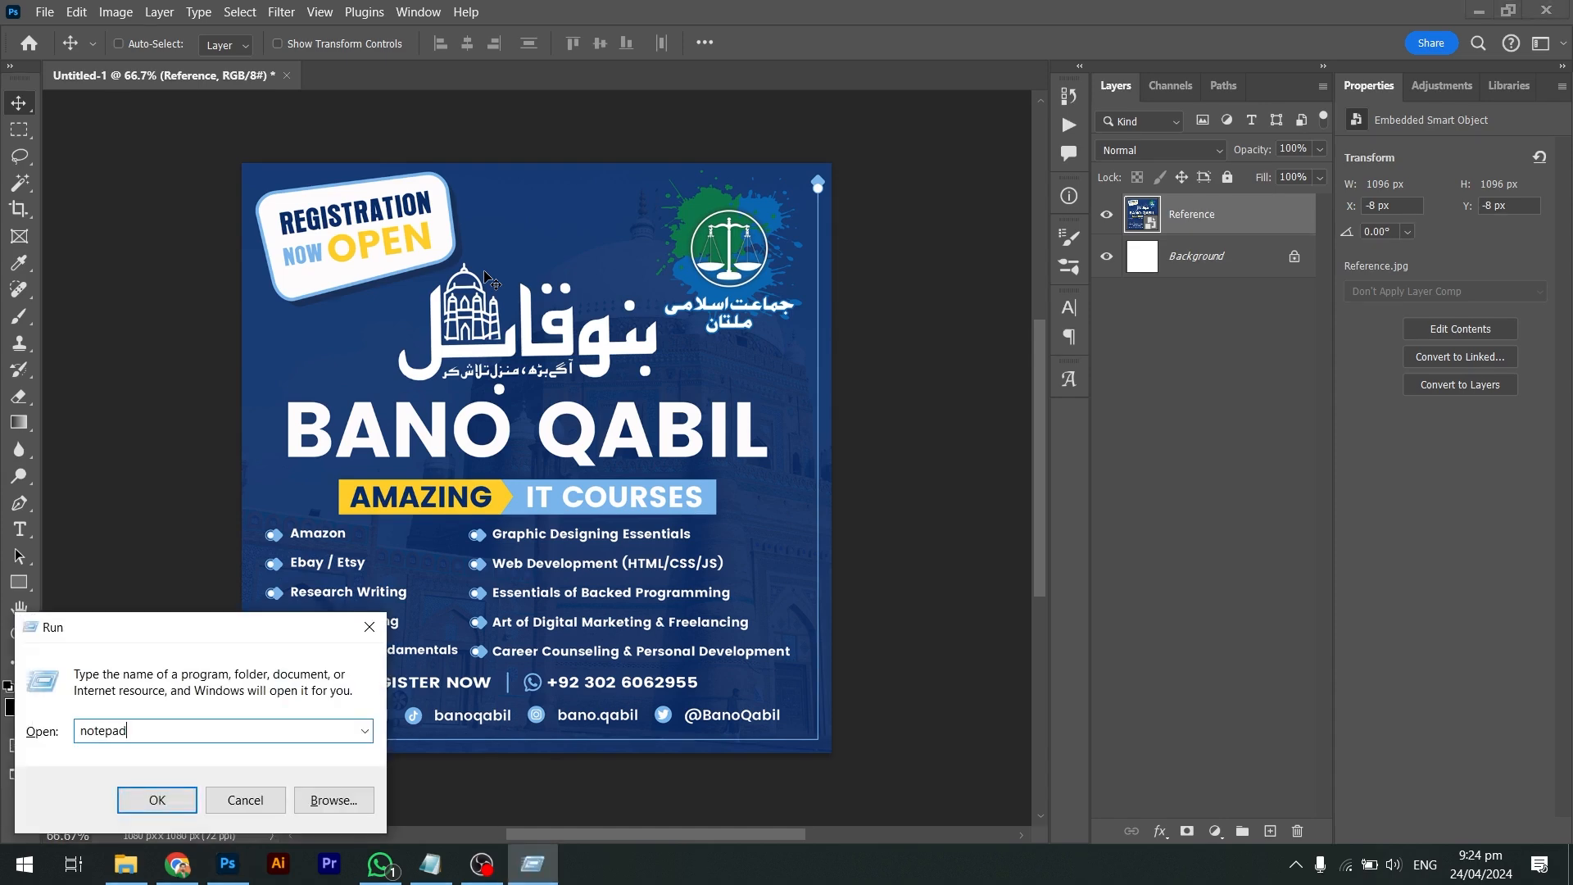
key("Return")
left_click_drag(516, 329, 715, 311)
left_click_drag(858, 164, 978, 167)
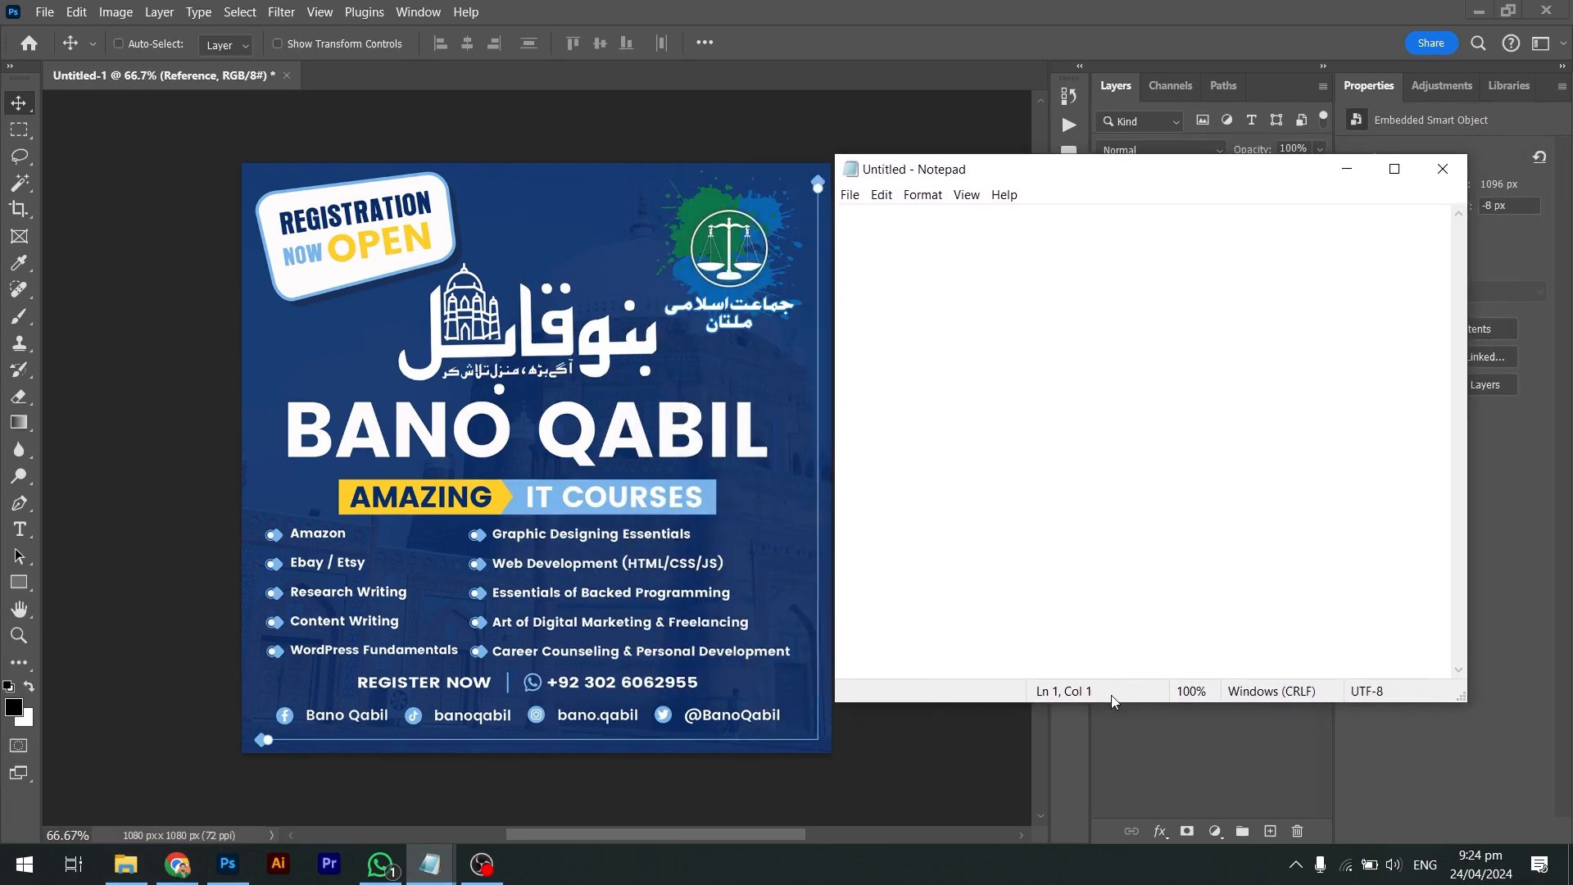
left_click_drag(1108, 703, 1105, 753)
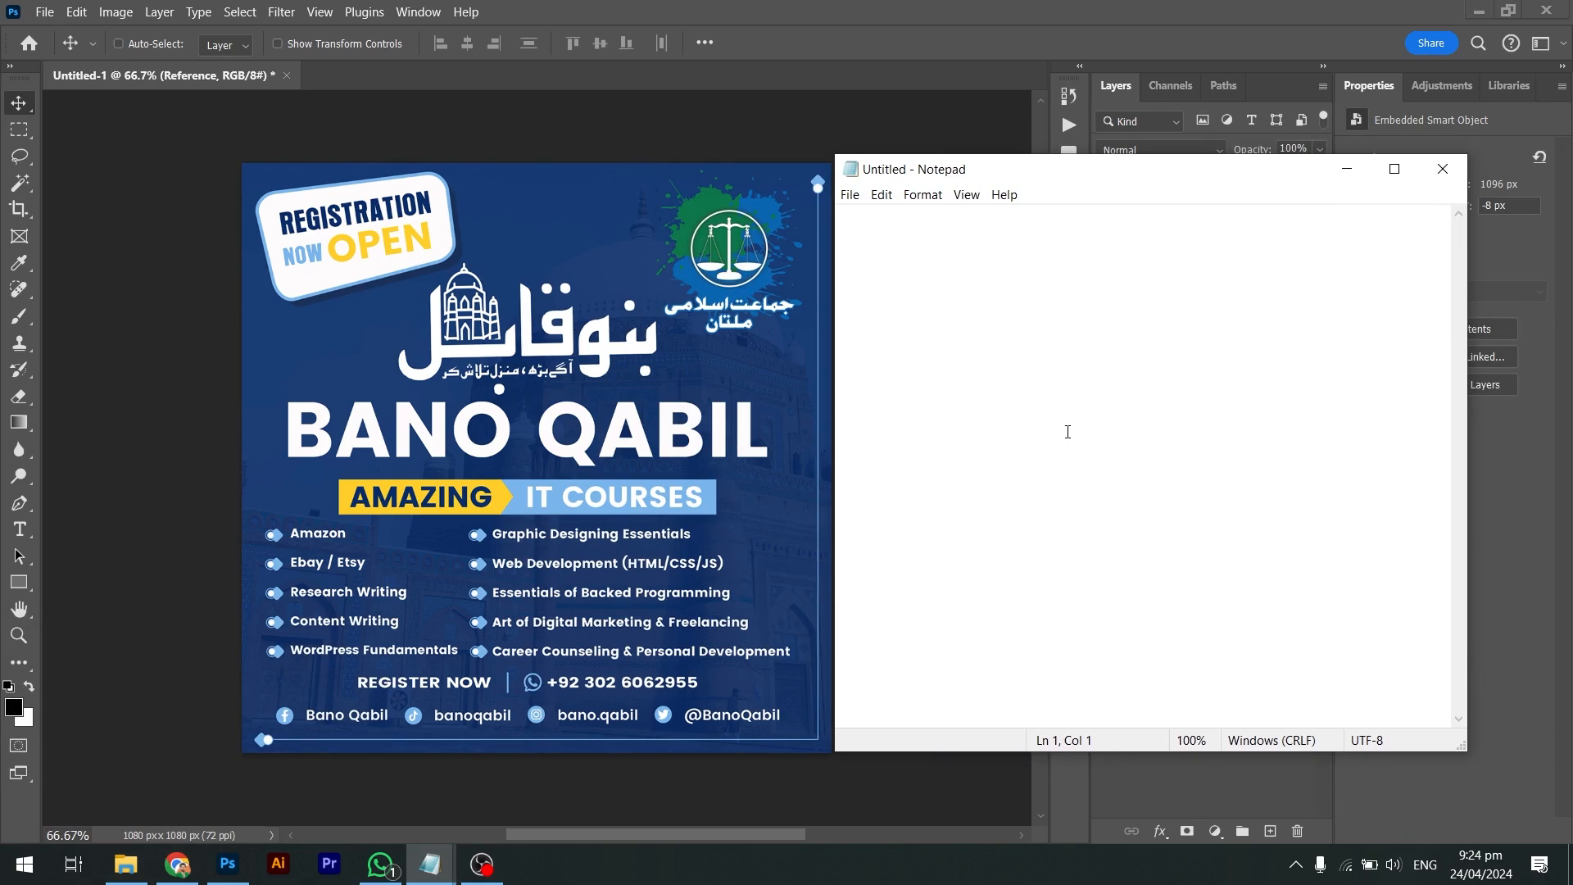
Type 'Bano Qabil', 'Amazing IT Courses', then Amazon, Ebay/Etsy, Research Writing, Content Writing, WordPress Fundementals
type("Bano Qabil")
key("Return")
key("Return")
type("Amazing IT Courses")
key("Return")
key("Return")
type("Amazon")
key("Return")
type("Ebay/Etsy")
key("Return")
type("Research Writing")
key("Return")
type("Content Writing")
key("Return")
type("WordPress Fundementals")
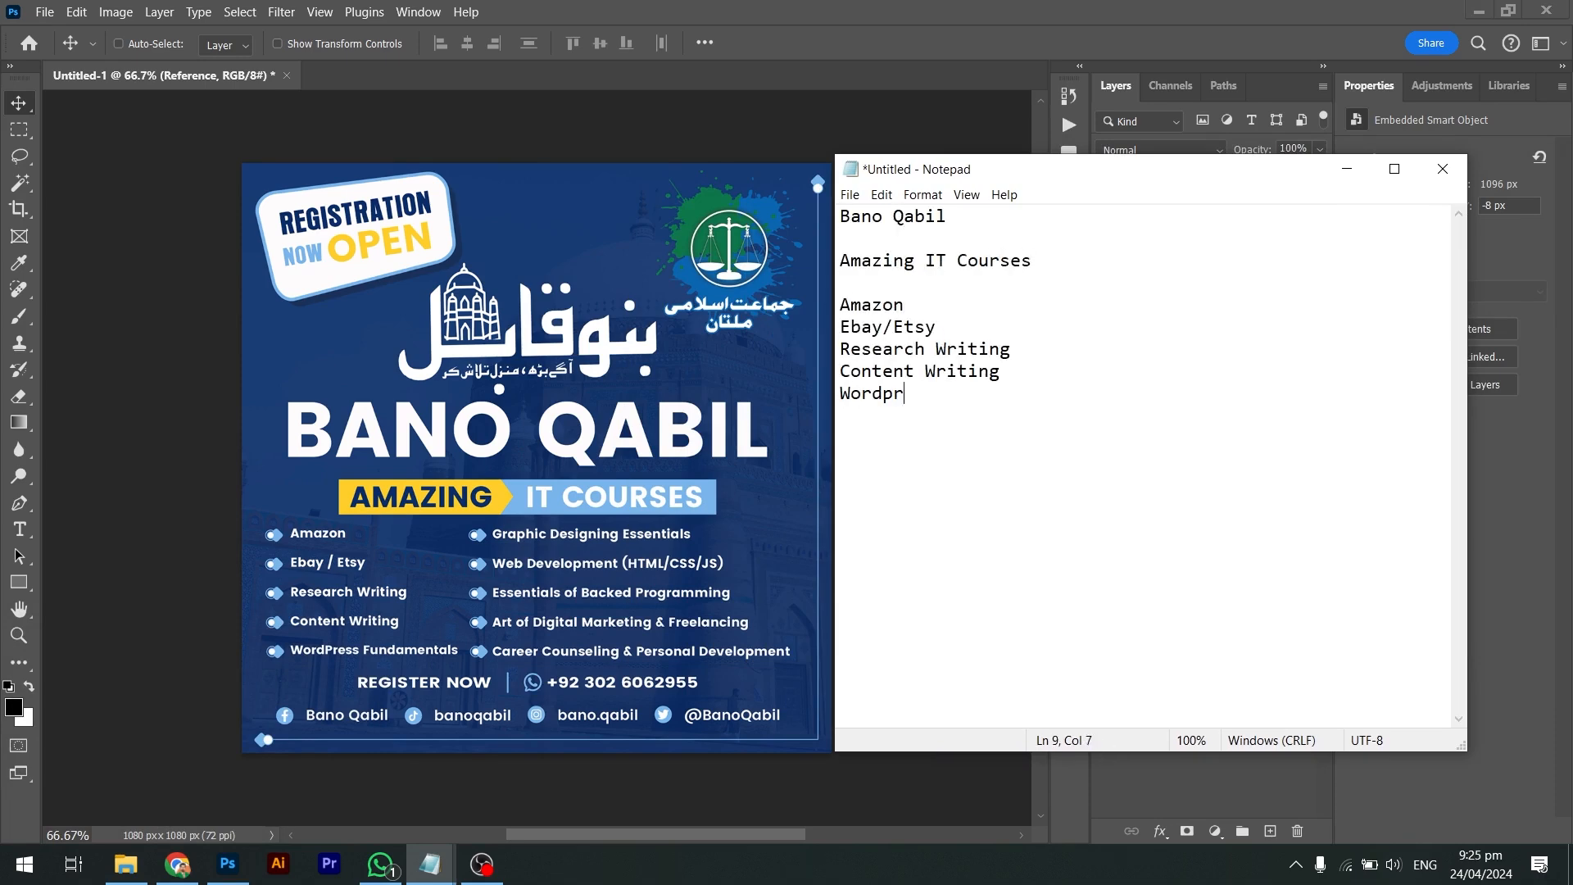
Add the remaining courses, Graphic Designing Essentials through Career Counselling & Personal Development
key("Return")
type("Graphic Designing Essentials")
key("Return")
type("Web Development (HTML/CSS/JS)")
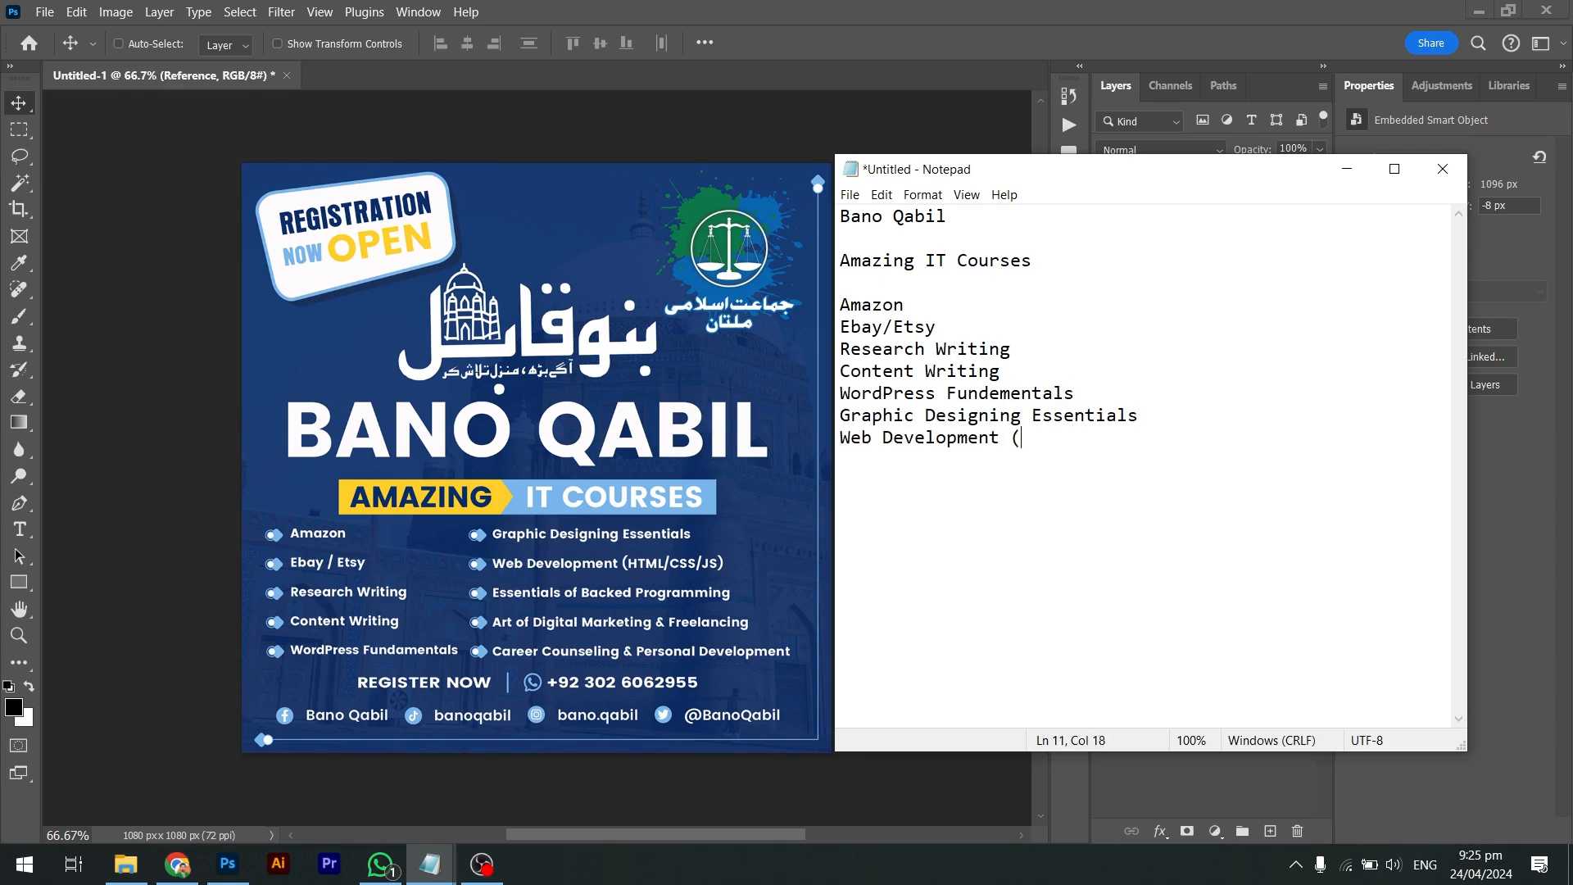
key("Return")
type("Essentials of Backed Prog")
key("BackSpace")
type("ogramming")
key("Return")
type("Art of Digital Marketing & Freelancing")
key("Return")
type("Career Counselling & Personal Development")
key("Return")
Add a placeholder phone number line and correct 'Backed' to 'Backend'
type("1234567")
key("Return")
key("Return")
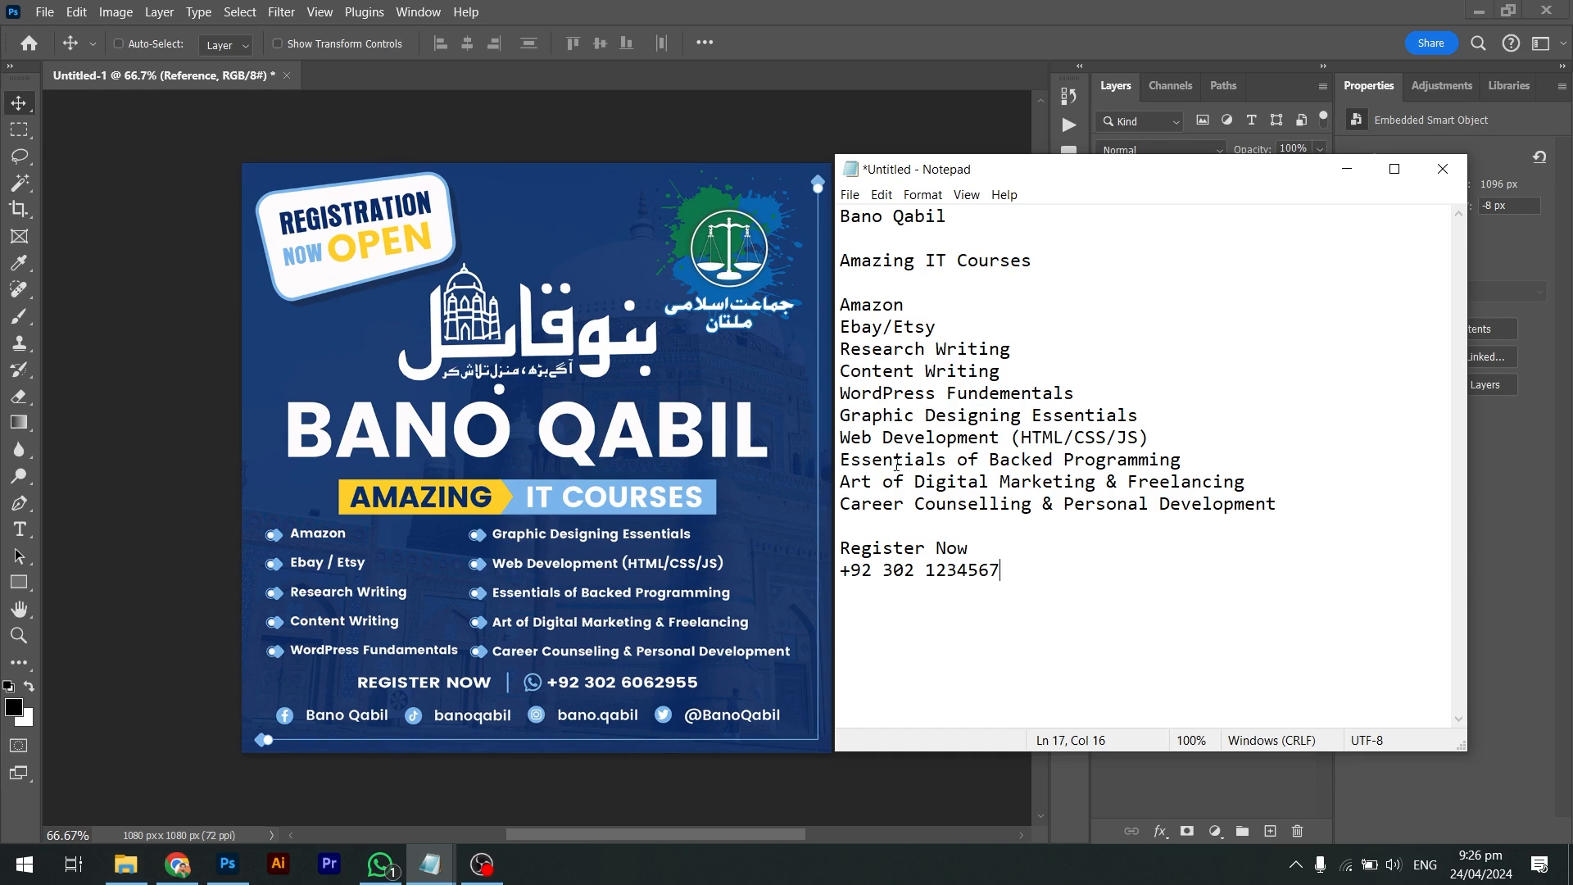
left_click(1047, 459)
type("n")
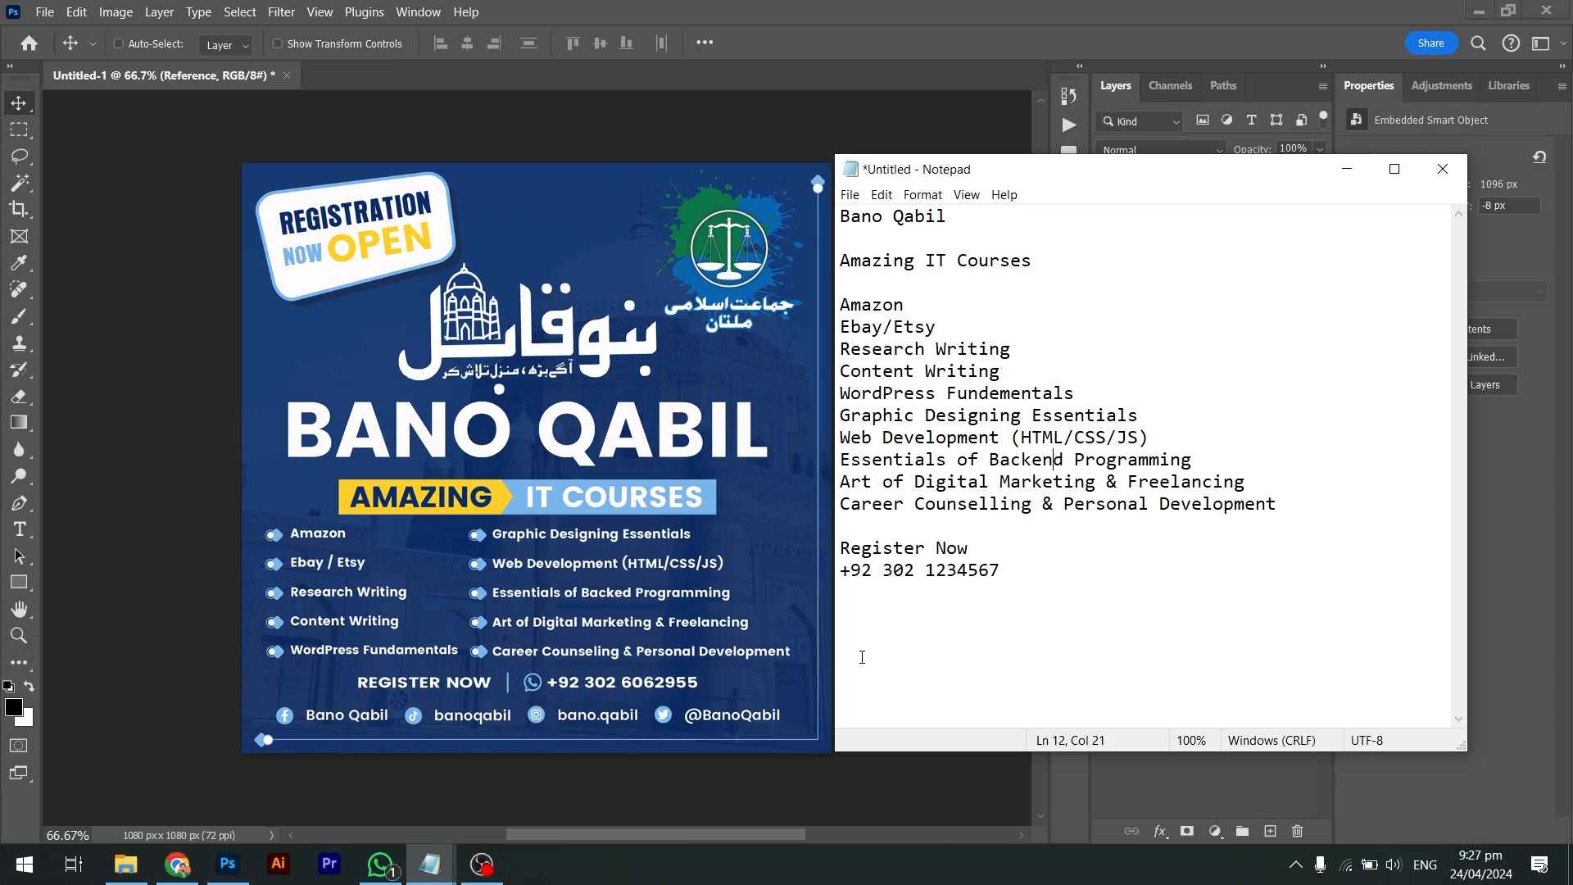
left_click(1016, 602)
Hide Photoshop's Reference layer and drag logo.png from Explorer onto the canvas
left_click(1061, 109)
left_click(1107, 215)
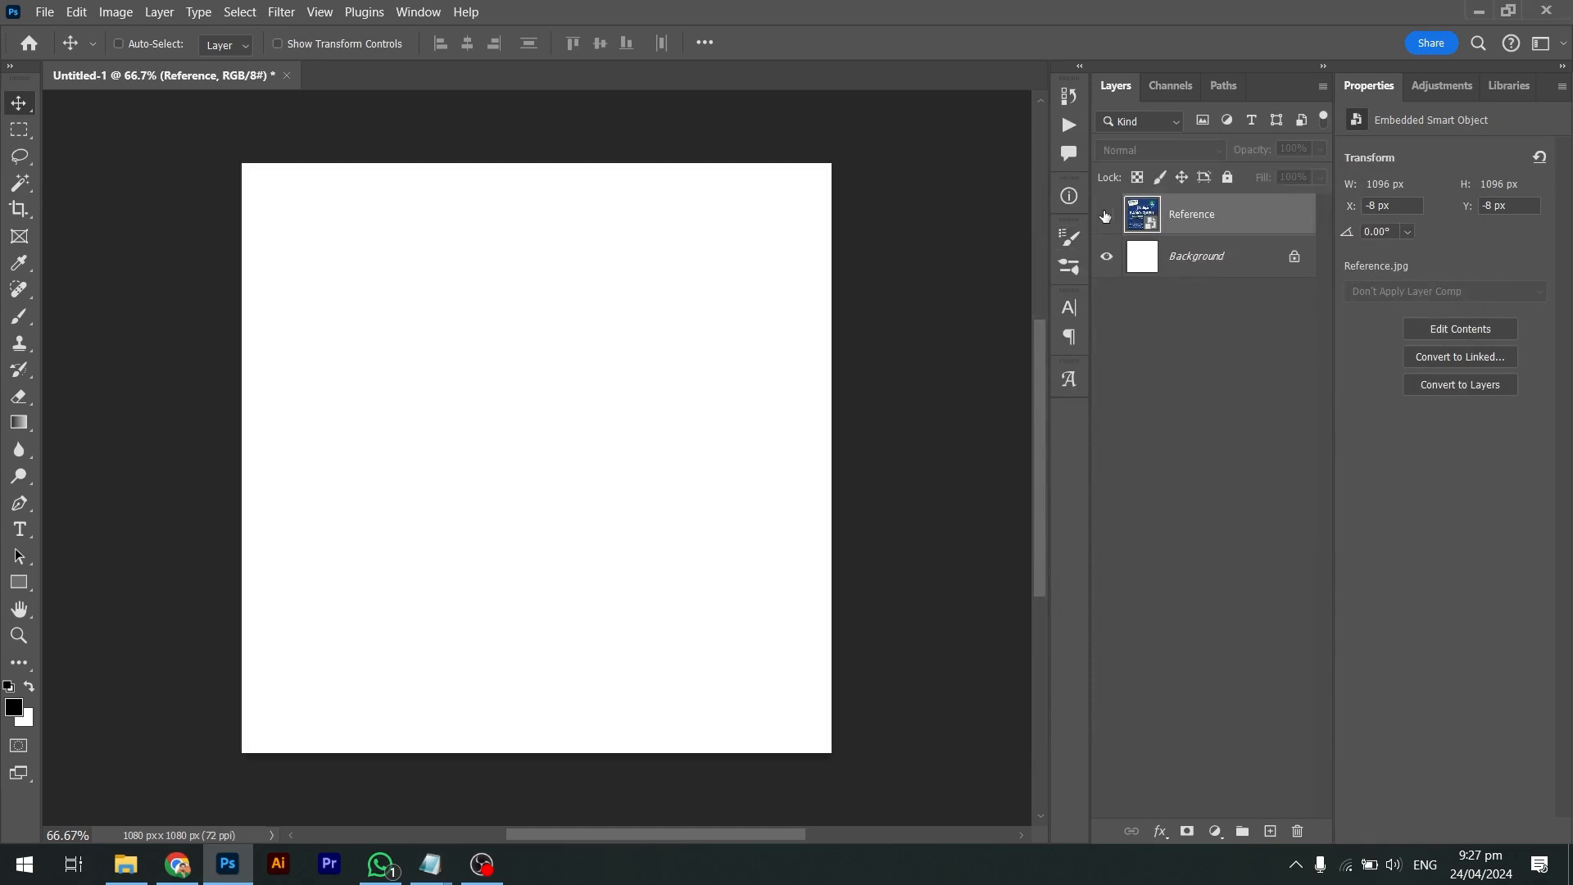
key("alt+Tab")
left_click(475, 263)
left_click_drag(381, 246, 689, 426)
Scale the logo down to 206 × 136 px in the top-left corner
key("alt+Tab")
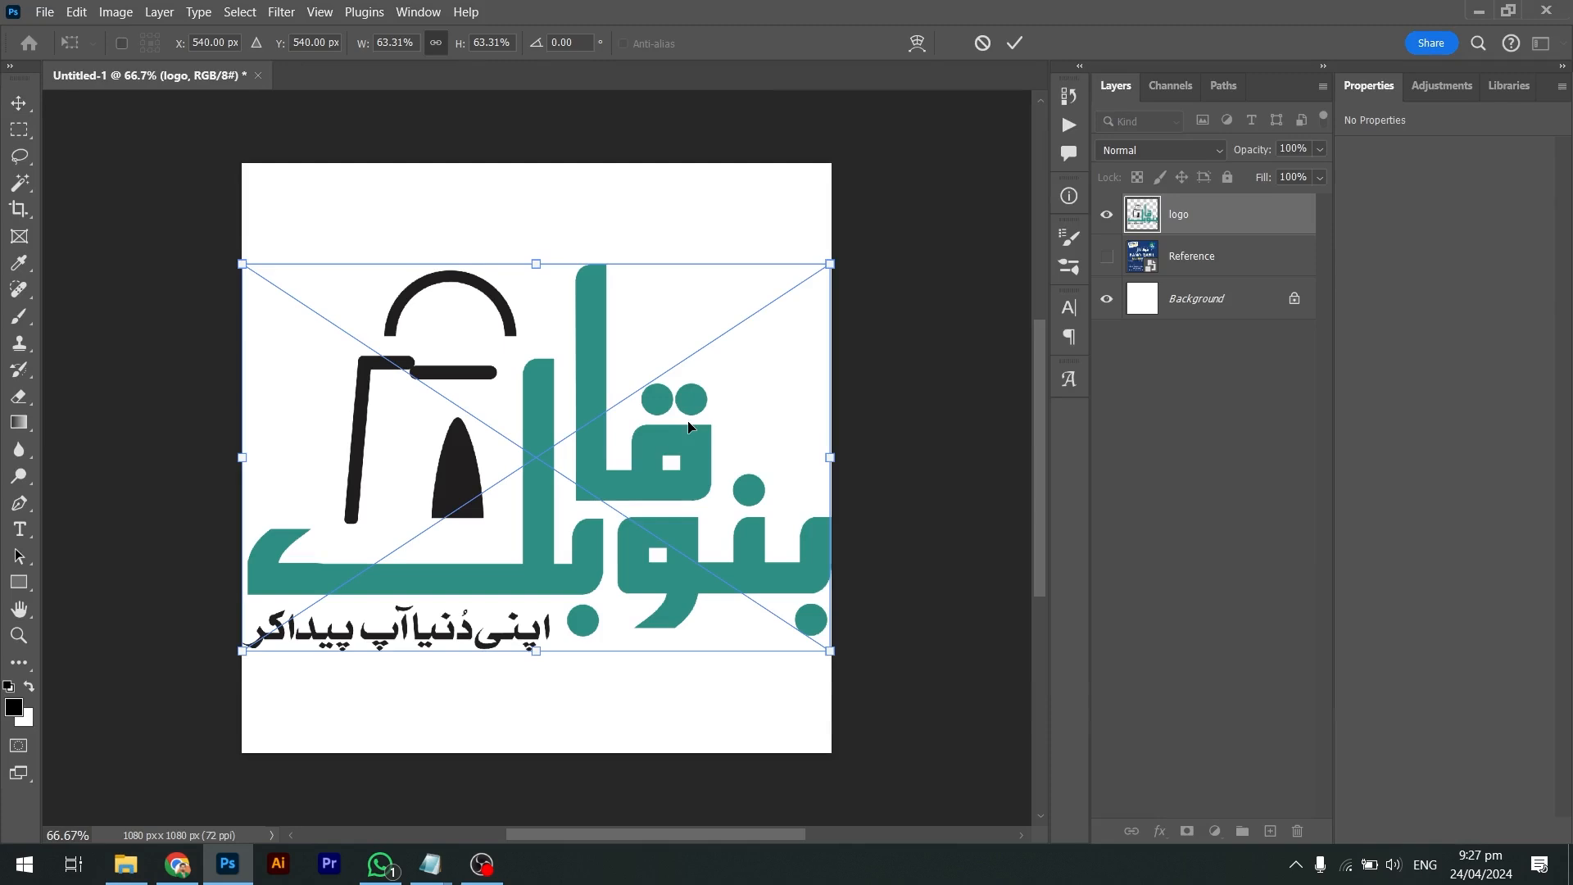
left_click_drag(829, 264, 631, 403)
key("Return")
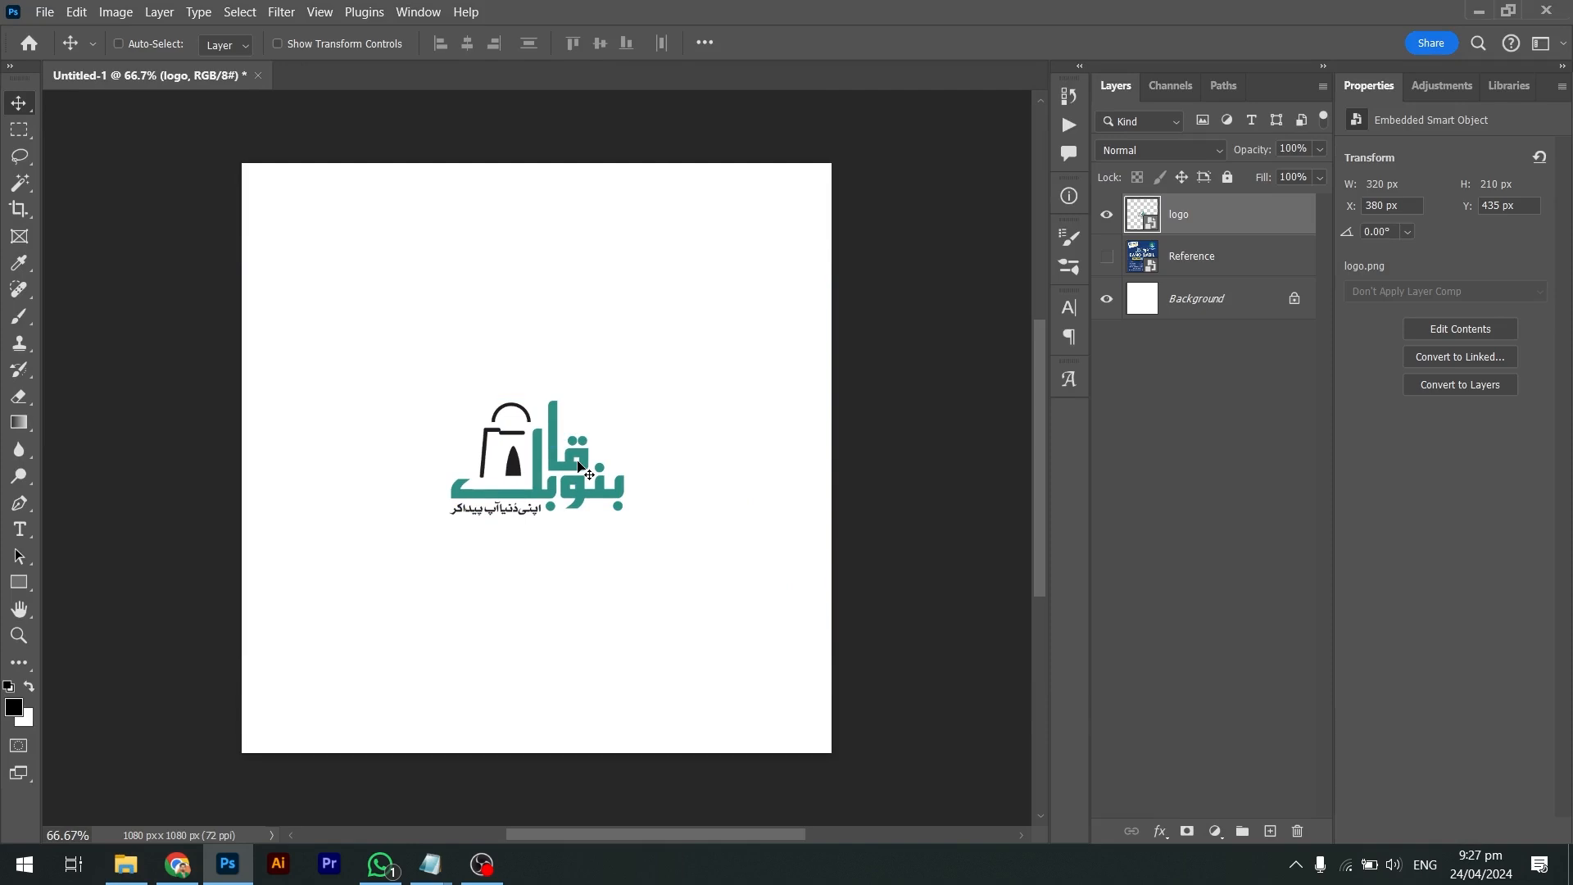
left_click_drag(579, 468, 488, 549)
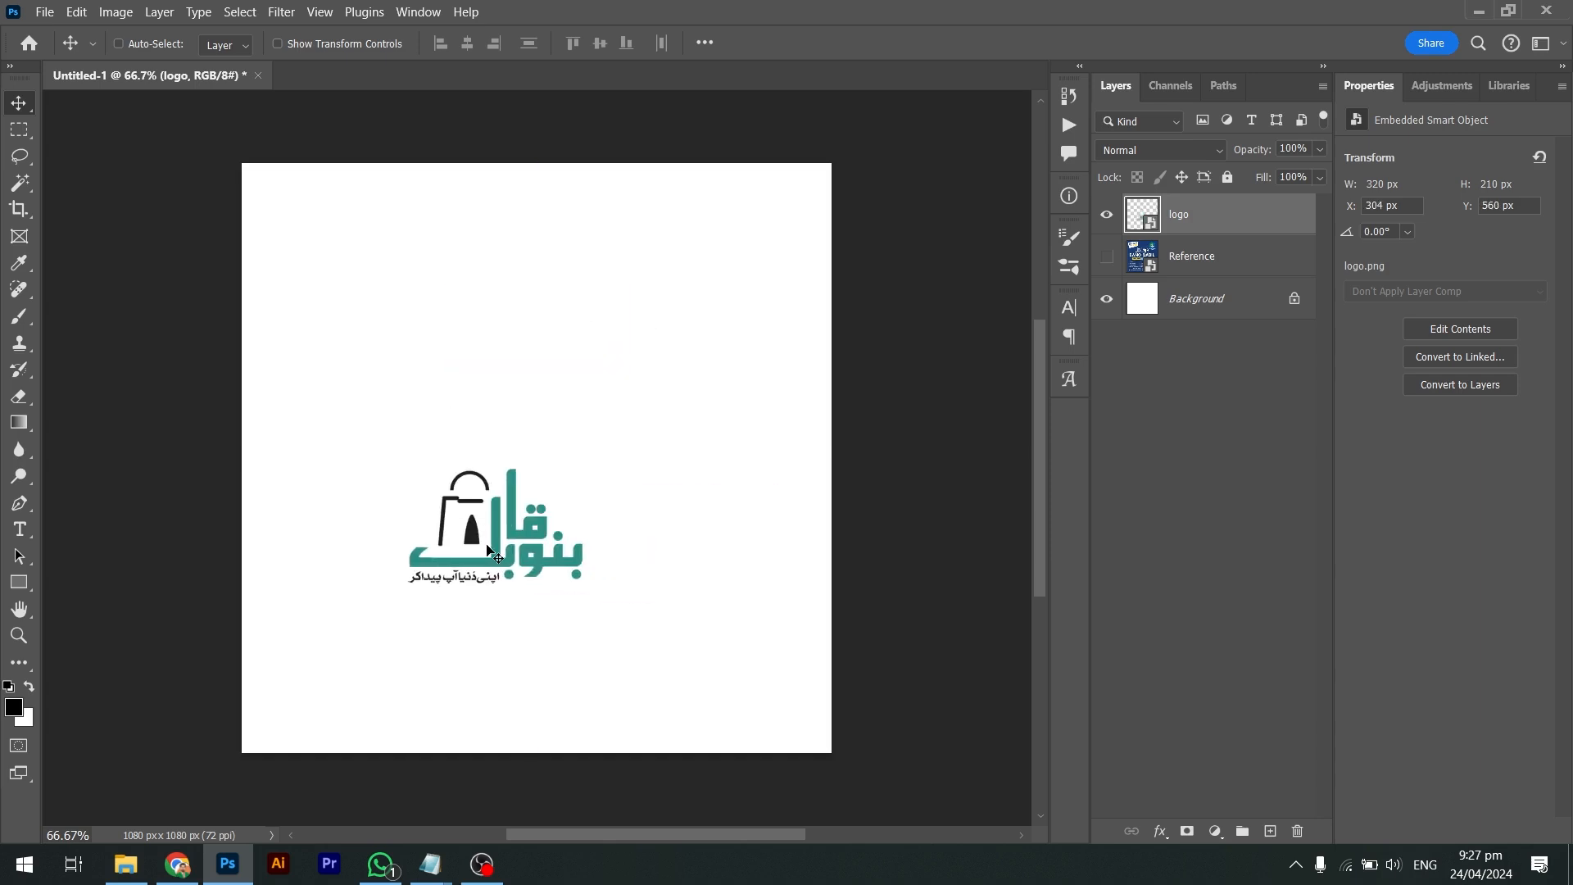
key("ctrl+z")
key("ctrl+z")
key("ctrl+z")
key("ctrl+t")
left_click_drag(619, 519, 287, 223)
key("Return")
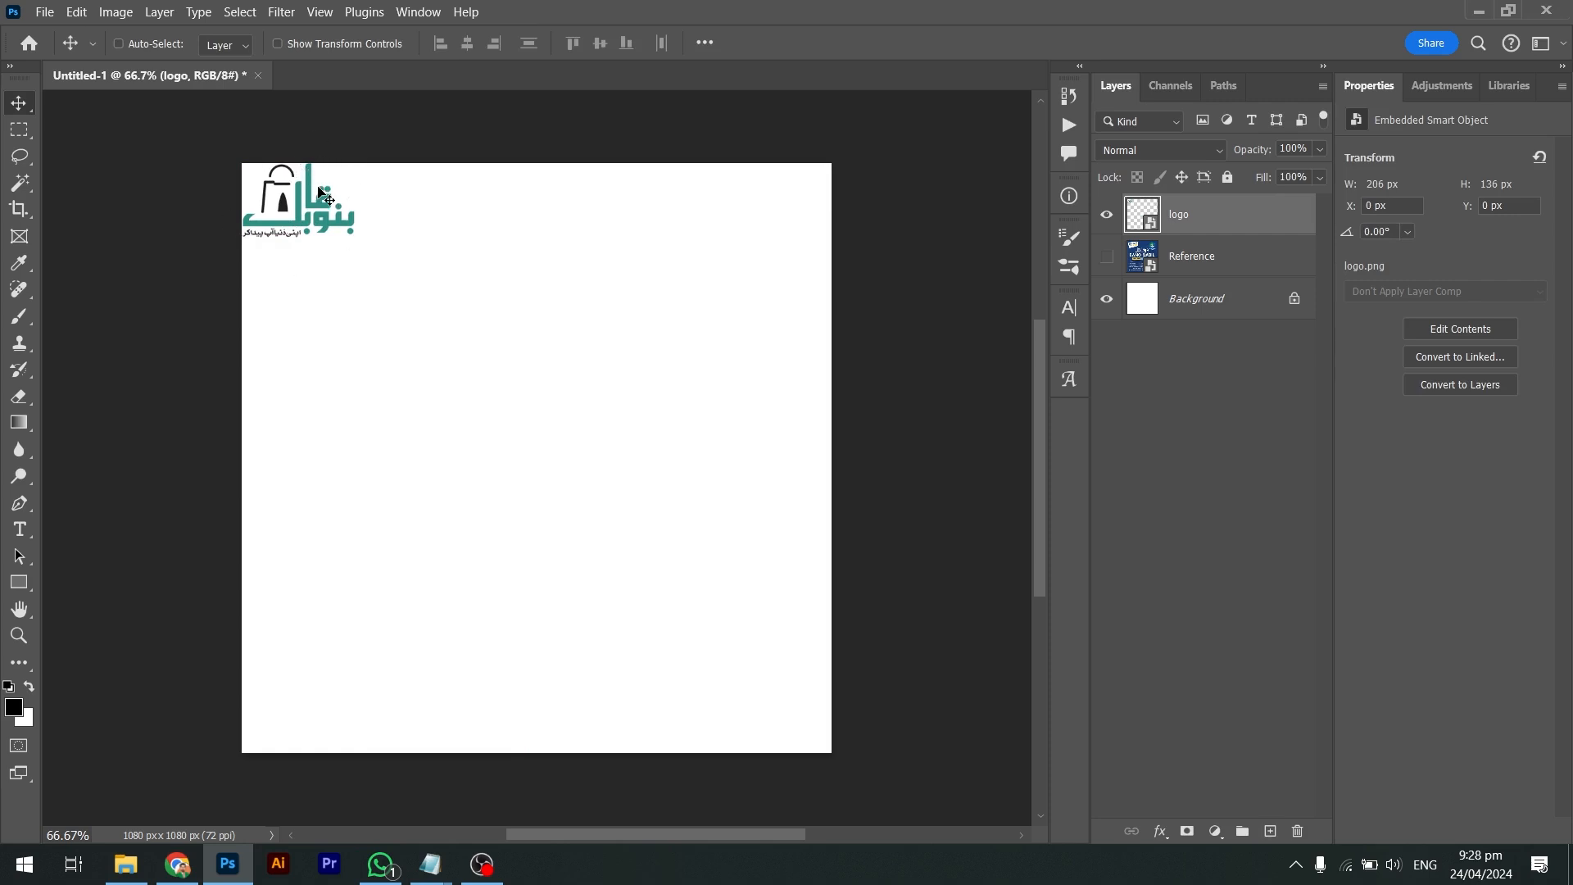
left_click_drag(320, 193, 817, 210)
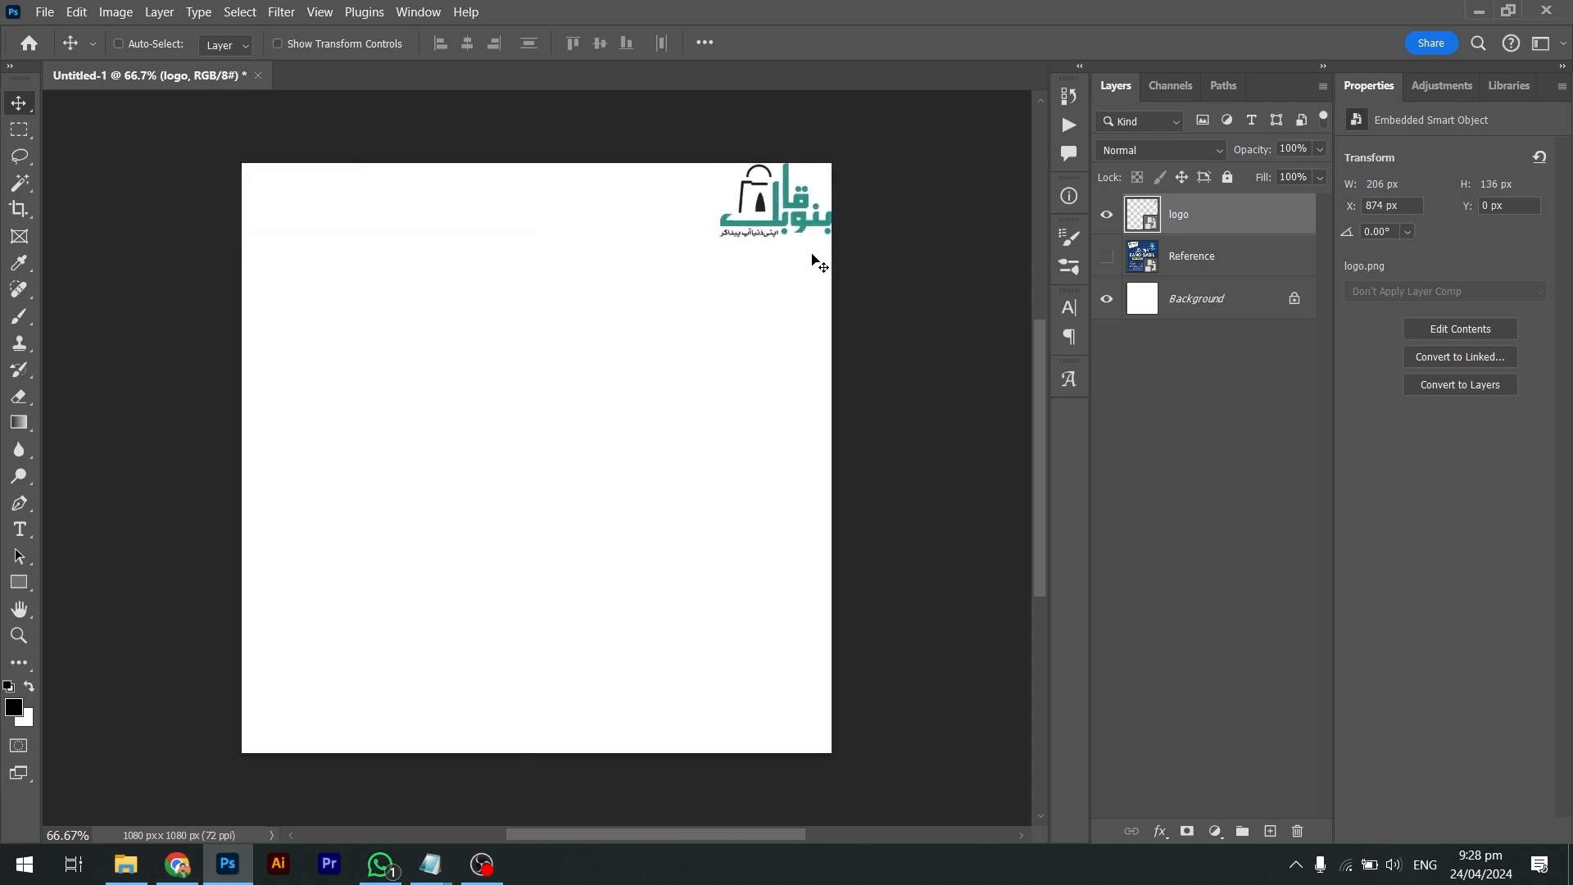
left_click_drag(819, 217, 340, 222)
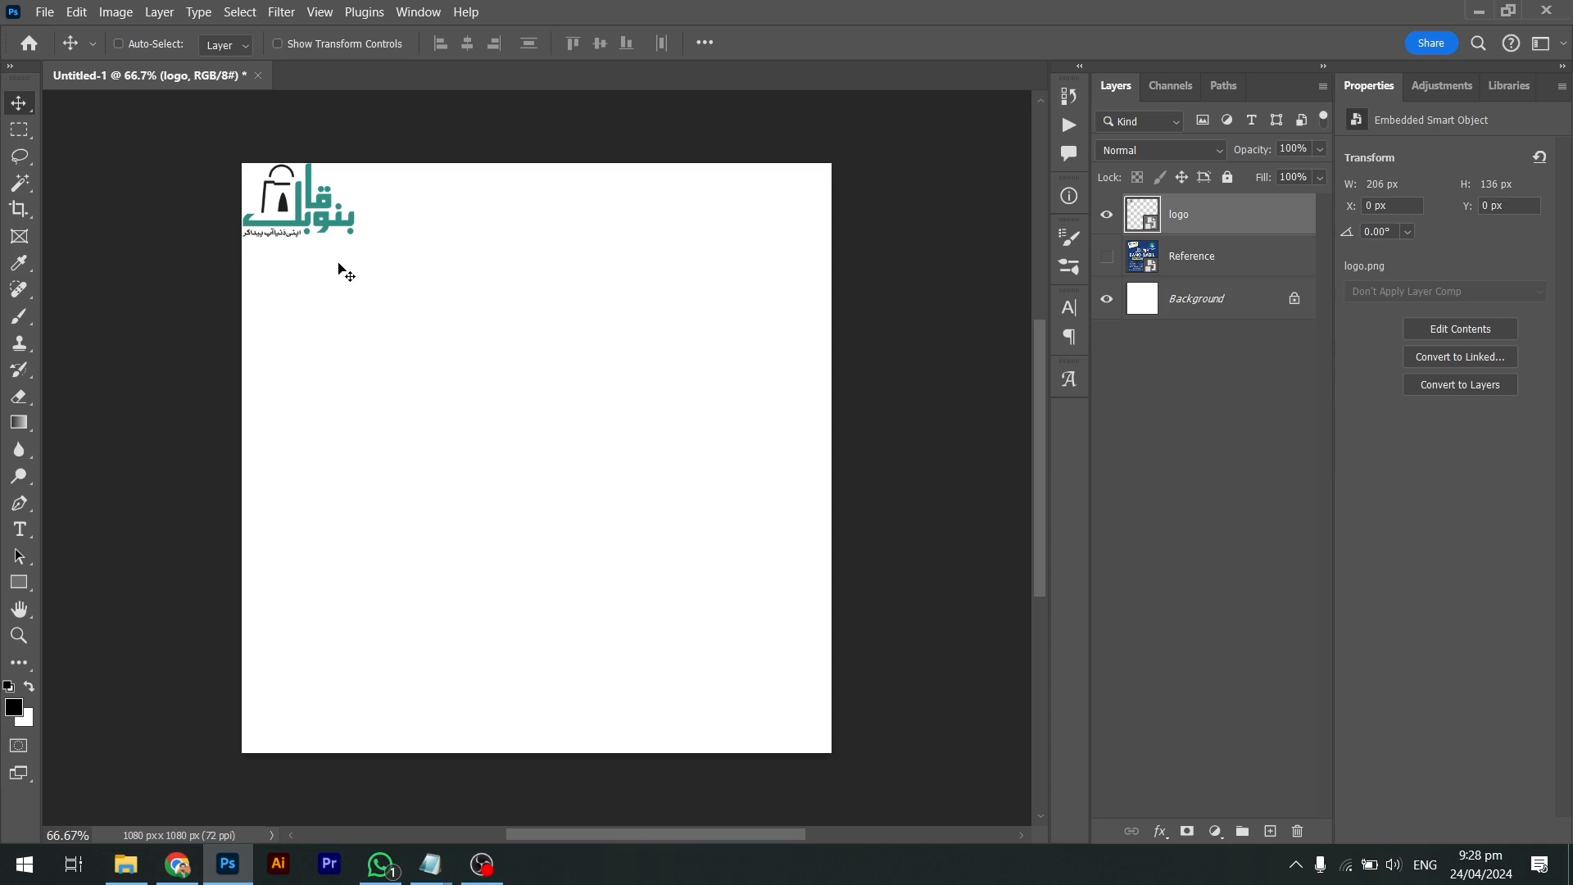
left_click_drag(323, 245, 799, 255)
key("shift")
key("shift")
key("shift")
key("shift")
key("shift")
left_click(546, 275)
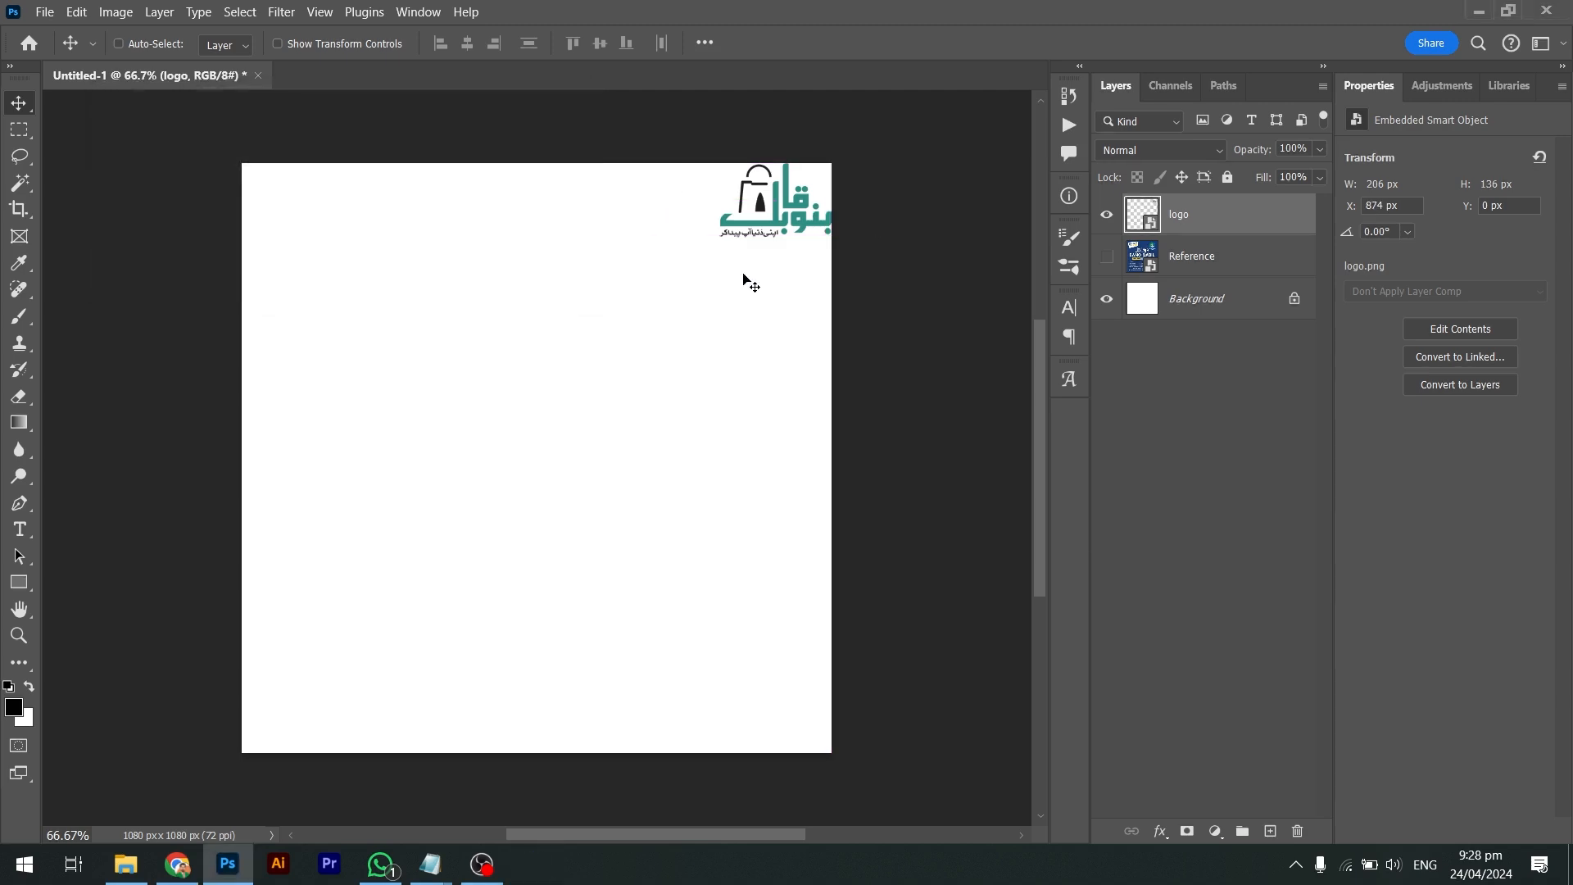
left_click_drag(799, 247, 328, 273)
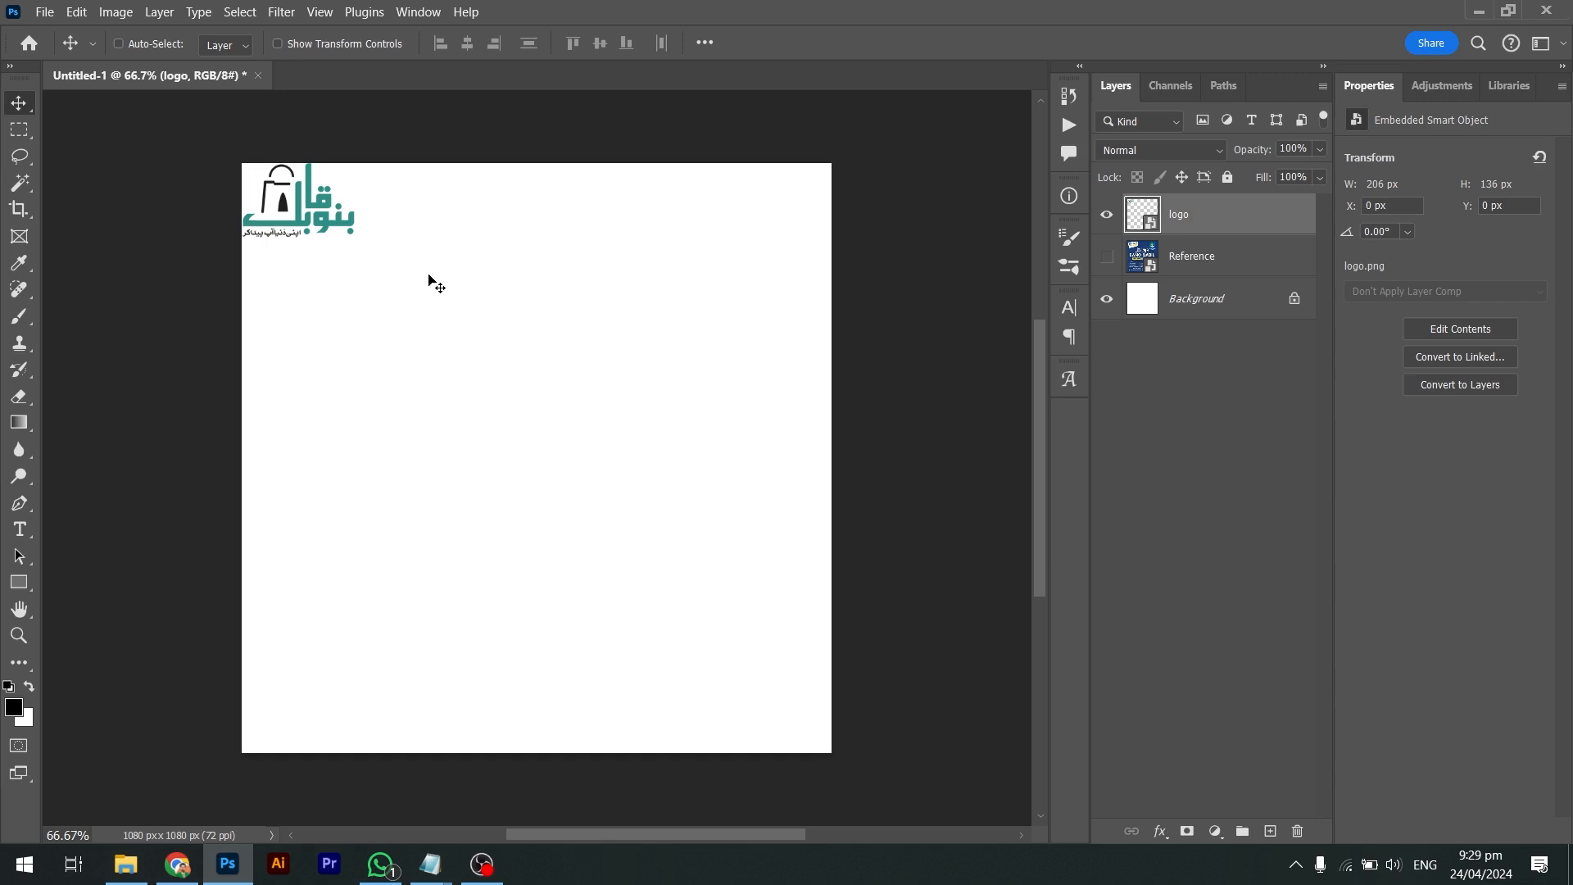
left_click_drag(429, 282, 413, 751)
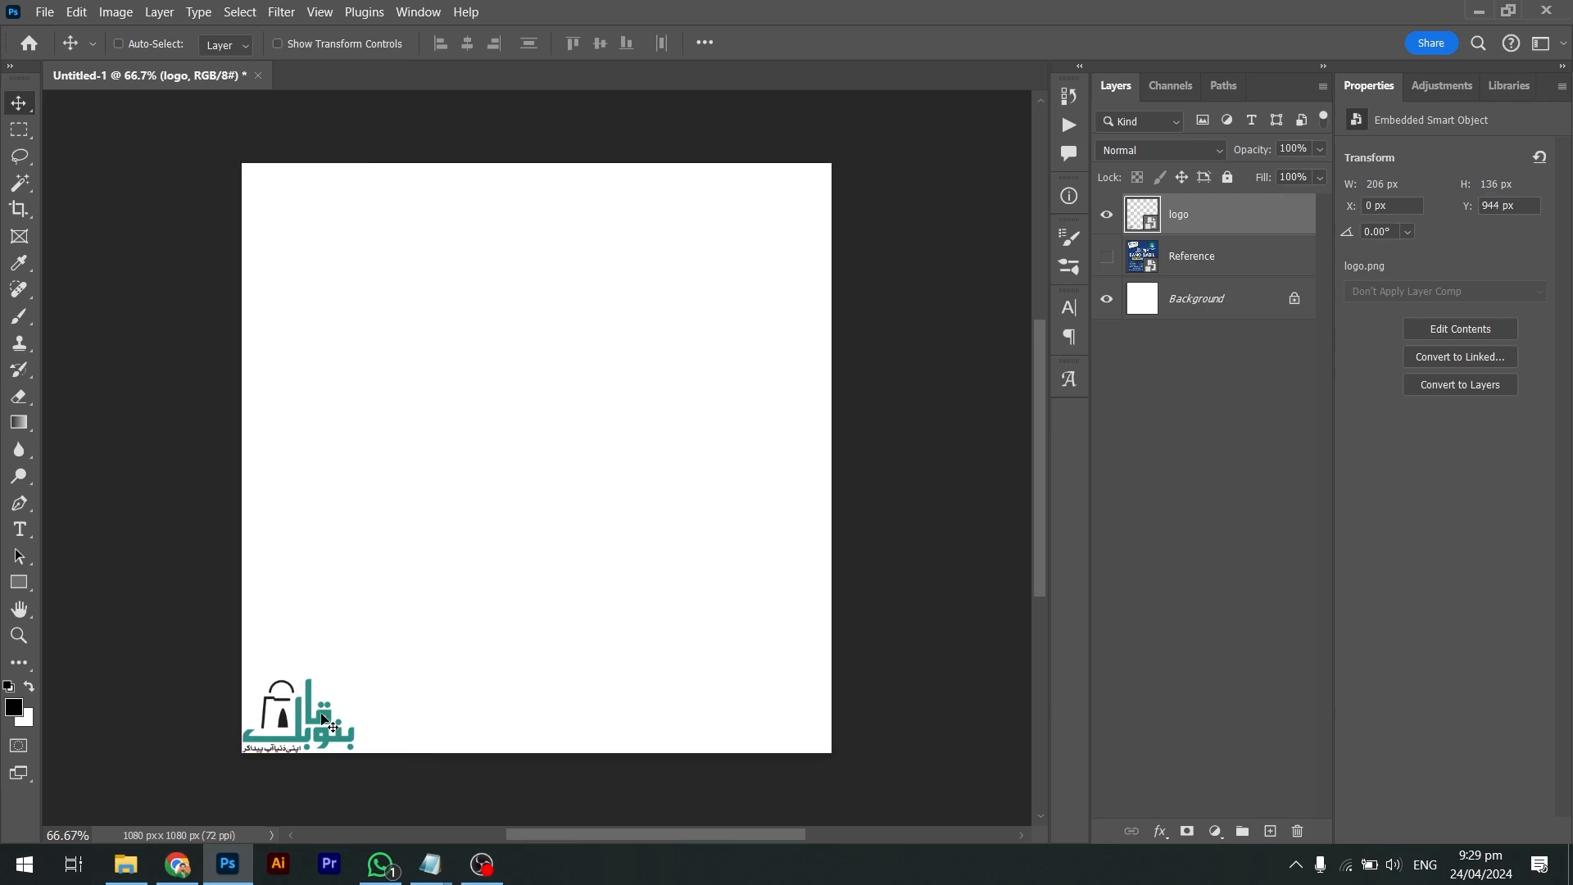
left_click_drag(328, 721, 784, 700)
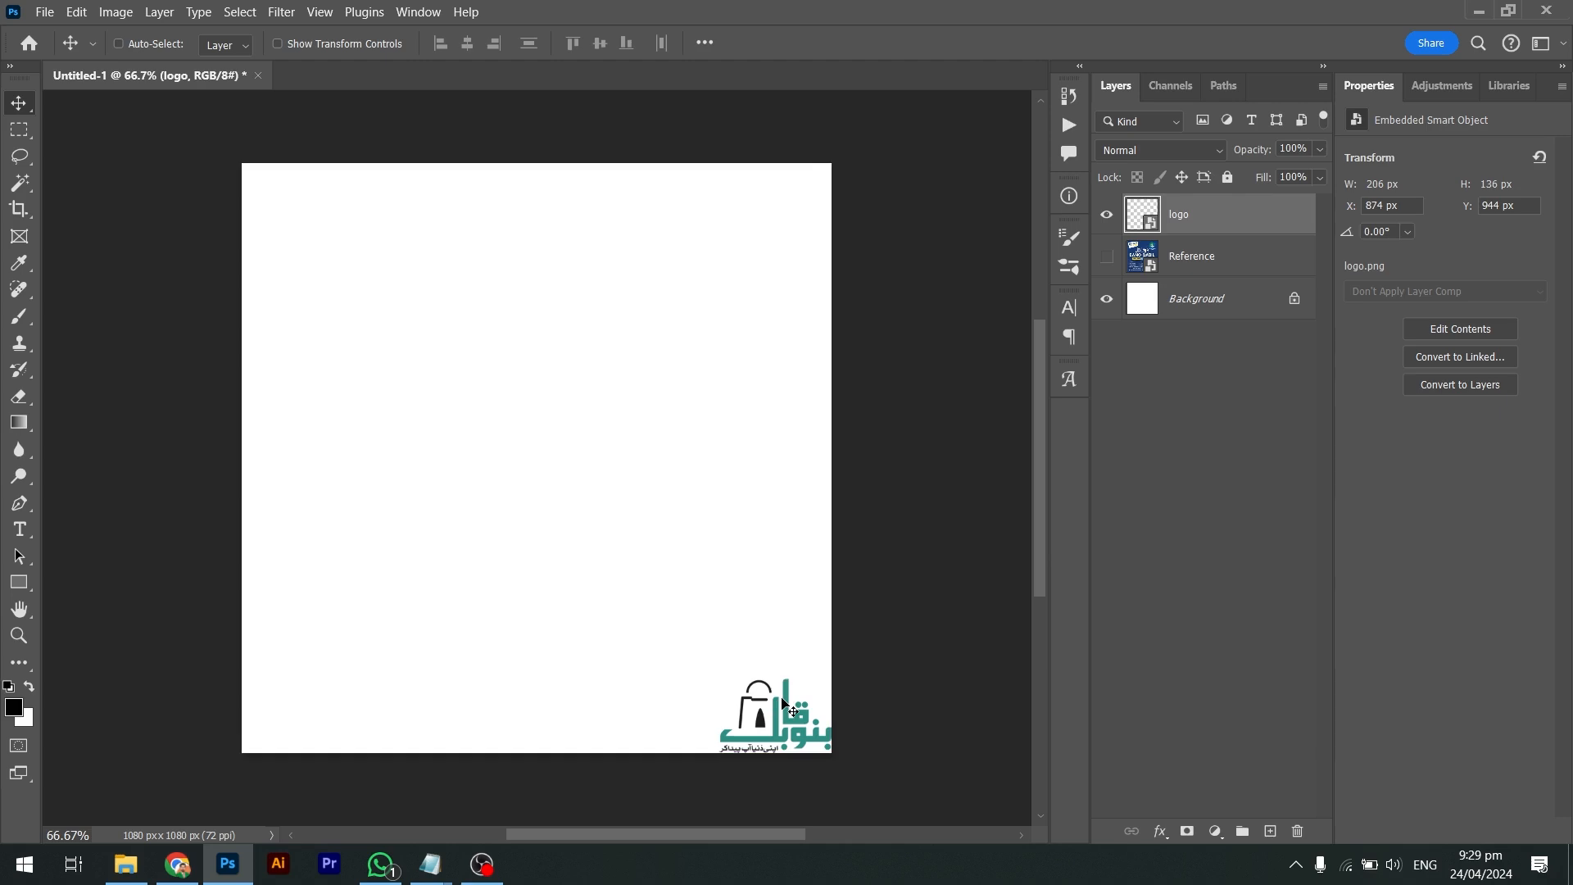
key("ctrl+z")
key("ctrl+z")
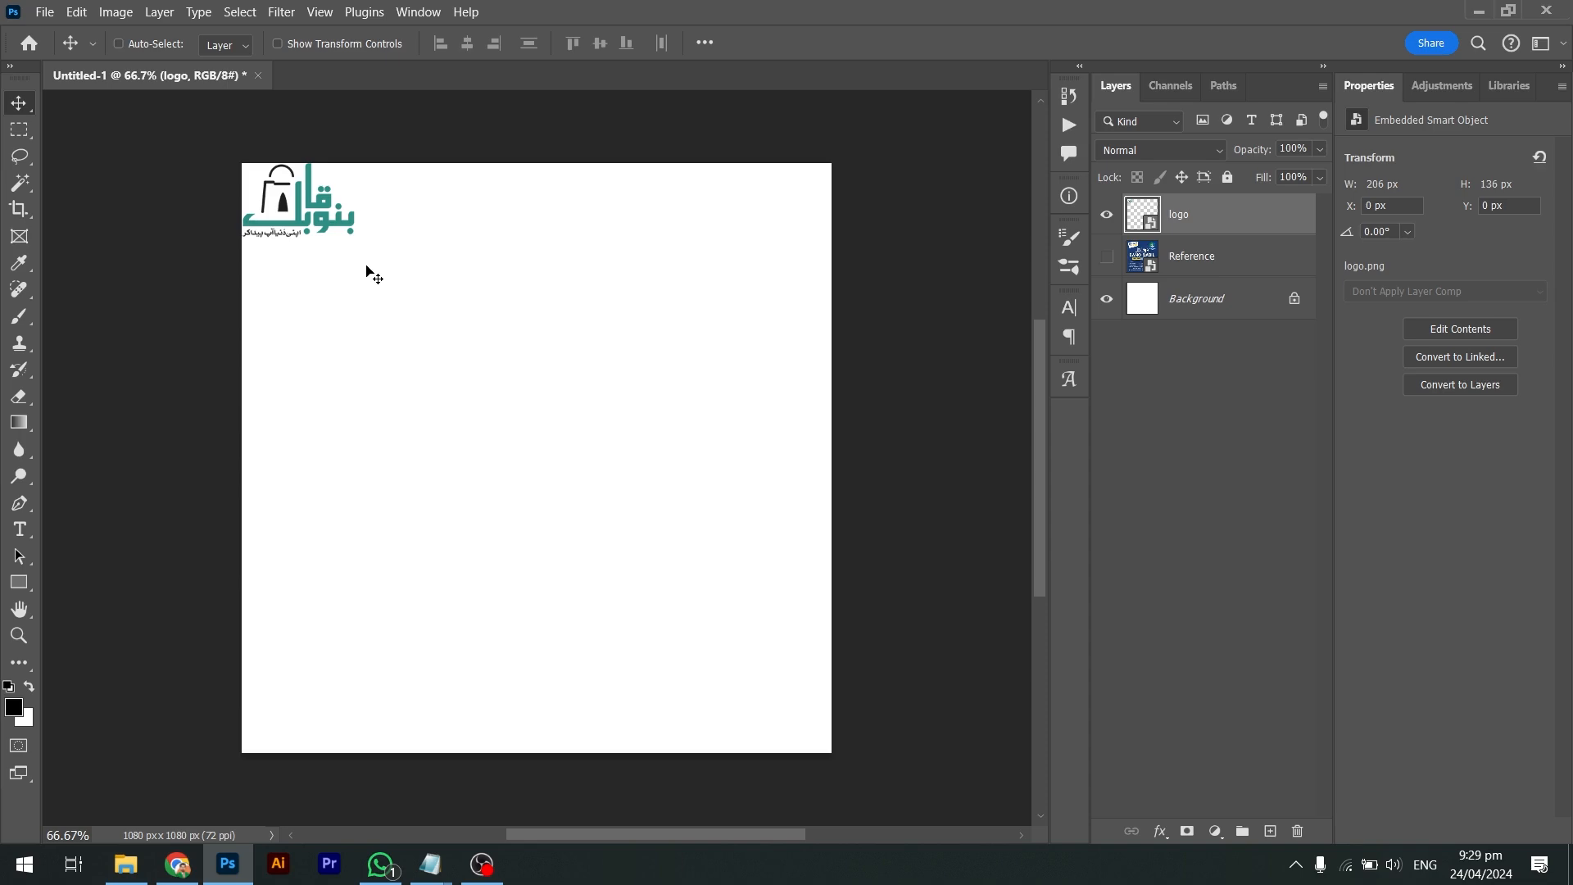
Select the 'Bano Qabil' line in Notepad and start a new text layer on the canvas
key("alt+Tab")
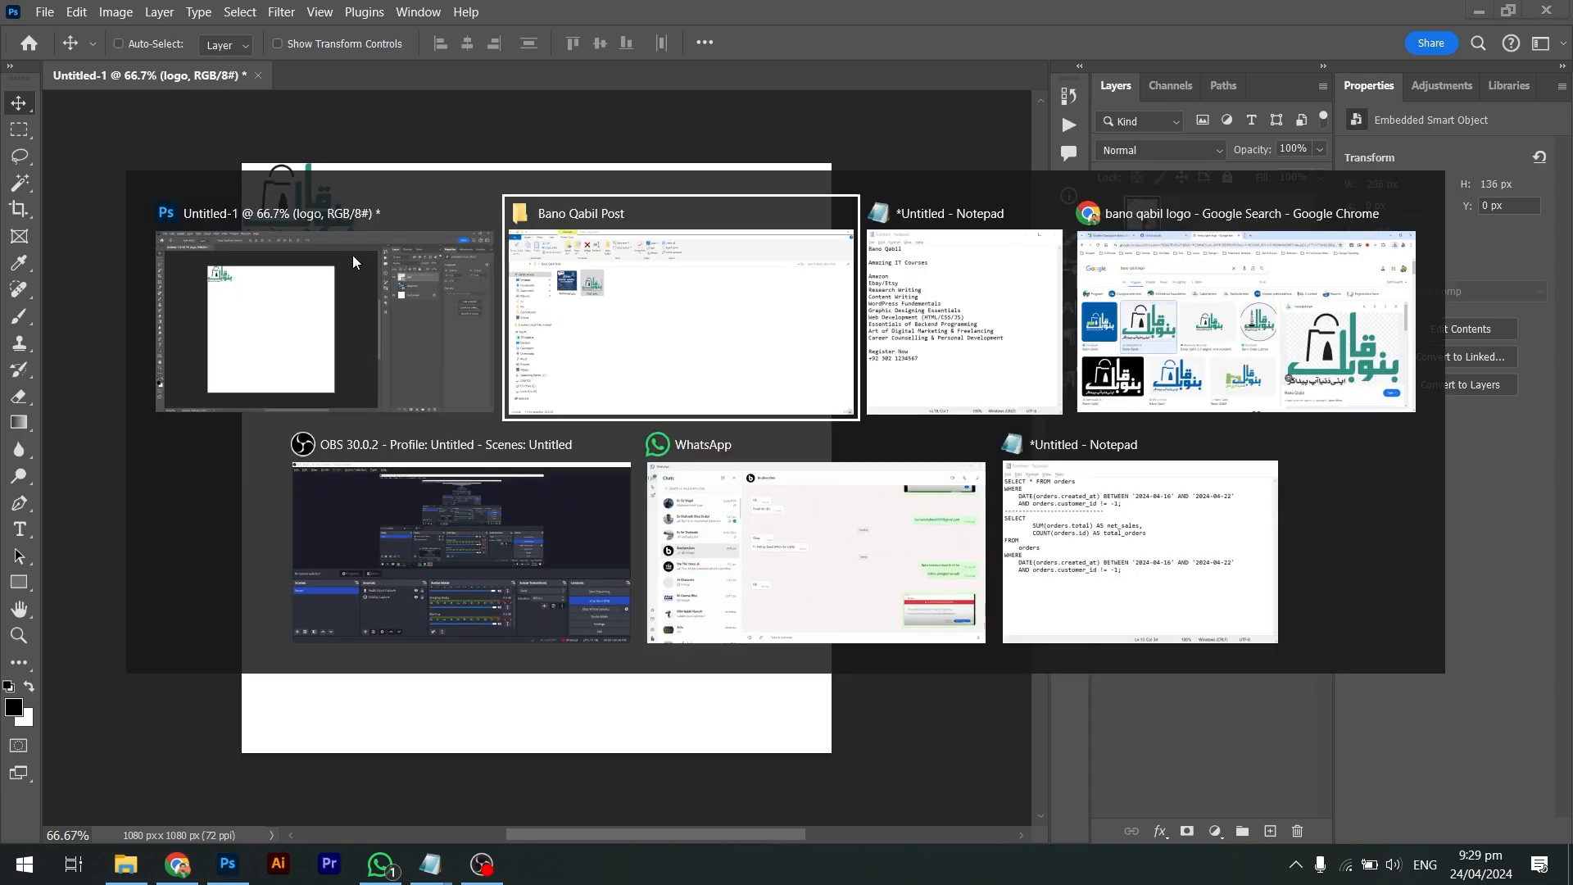
key("alt+Tab")
left_click(1071, 254)
left_click(1035, 220)
left_click_drag(1035, 219, 814, 222)
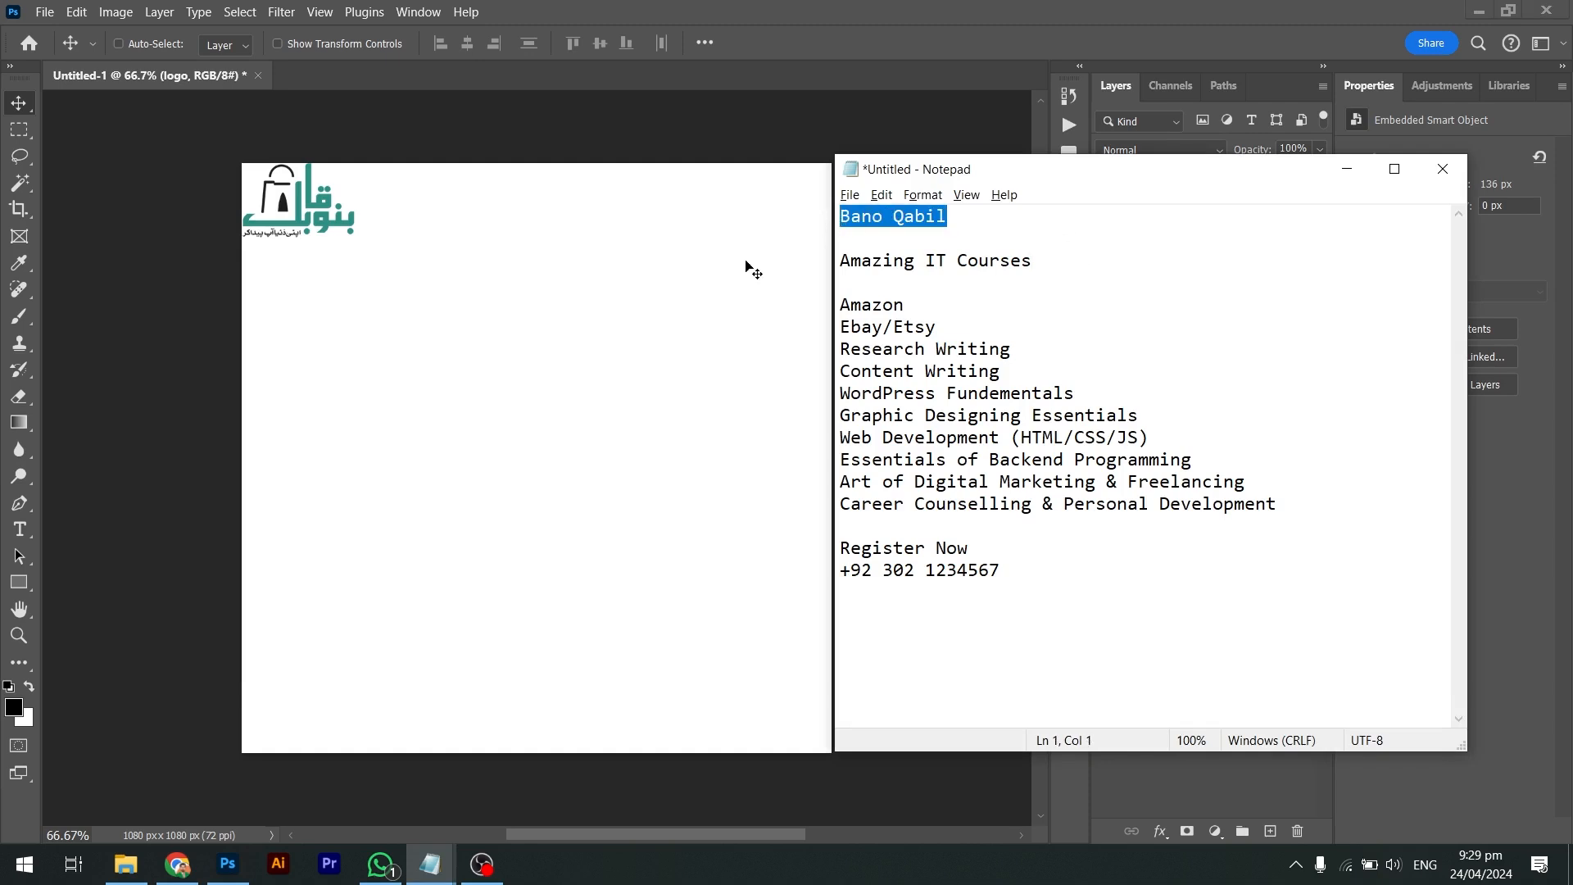
key("alt+Tab")
key("t")
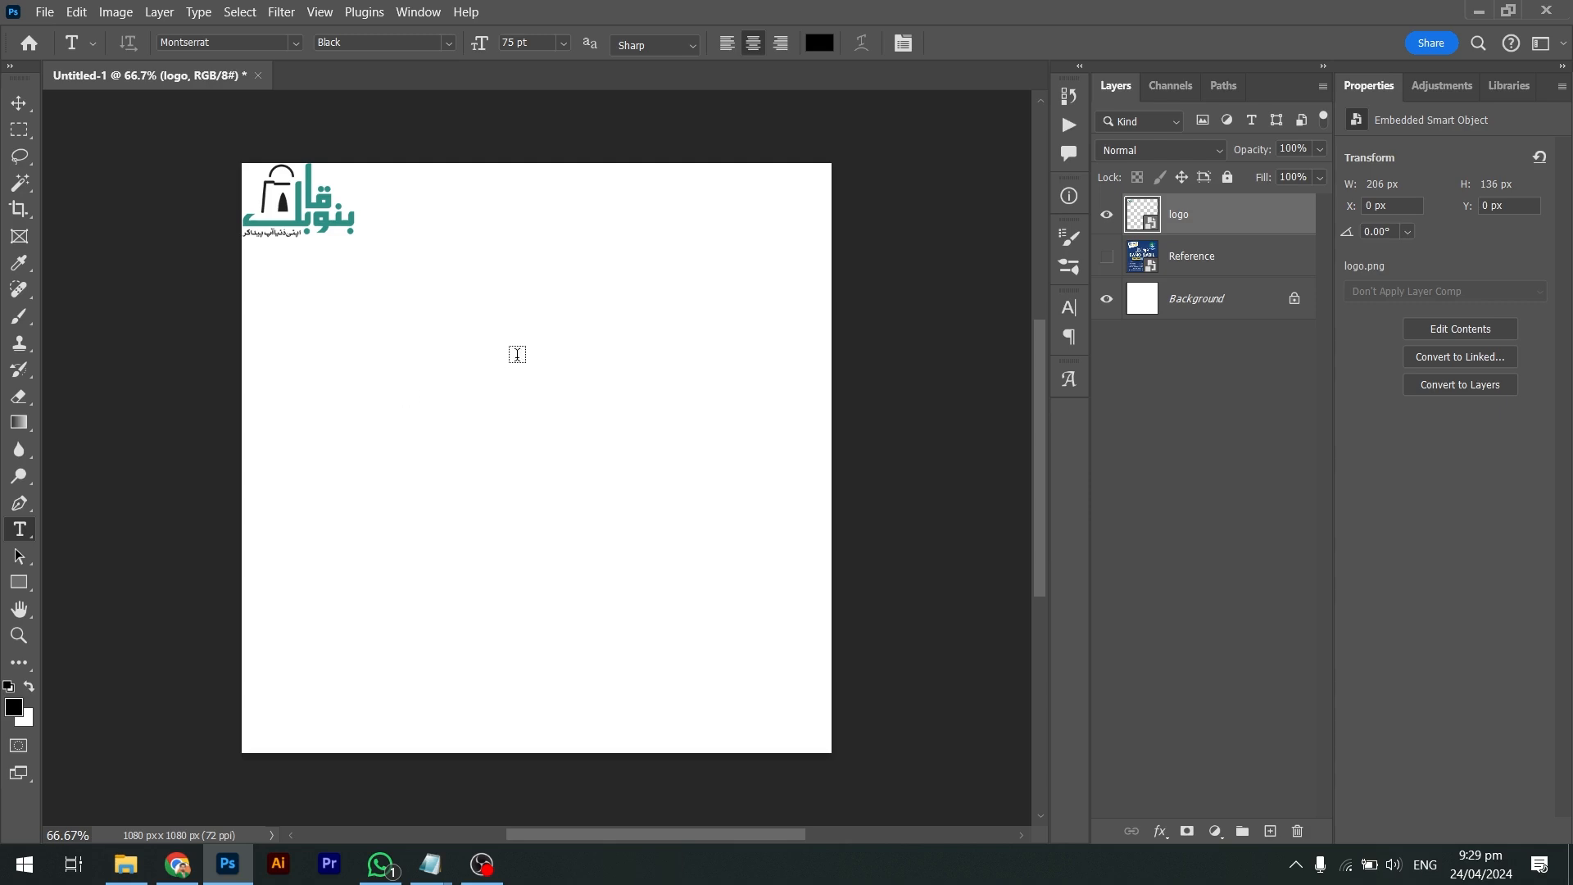
left_click(523, 350)
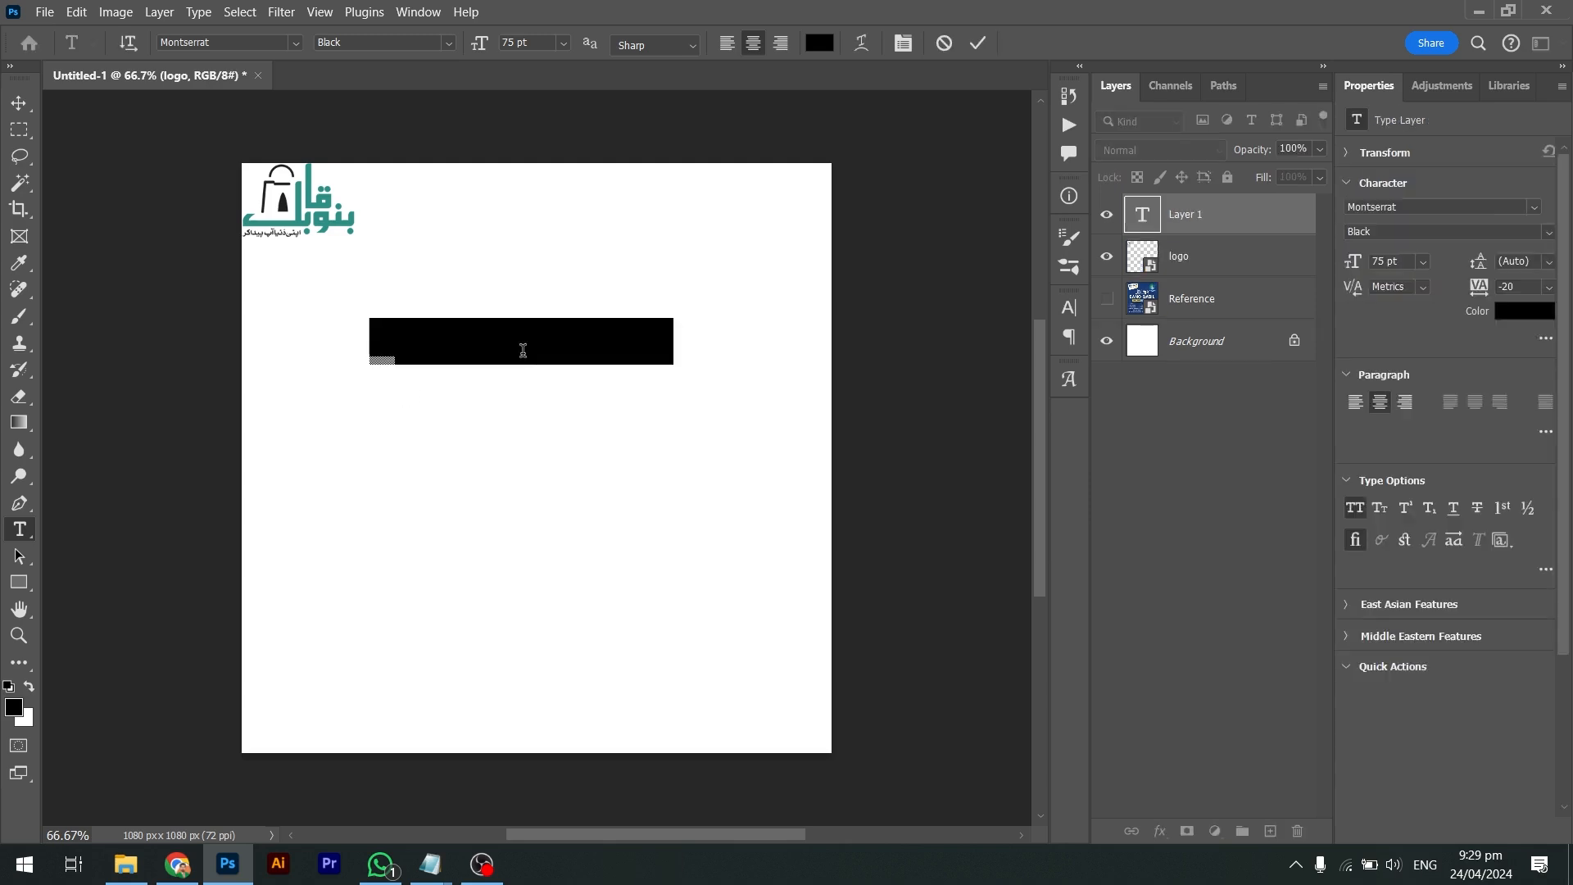
Copy 'Bano Qabil' from Notepad and paste it over the placeholder as the title
key("alt+Tab")
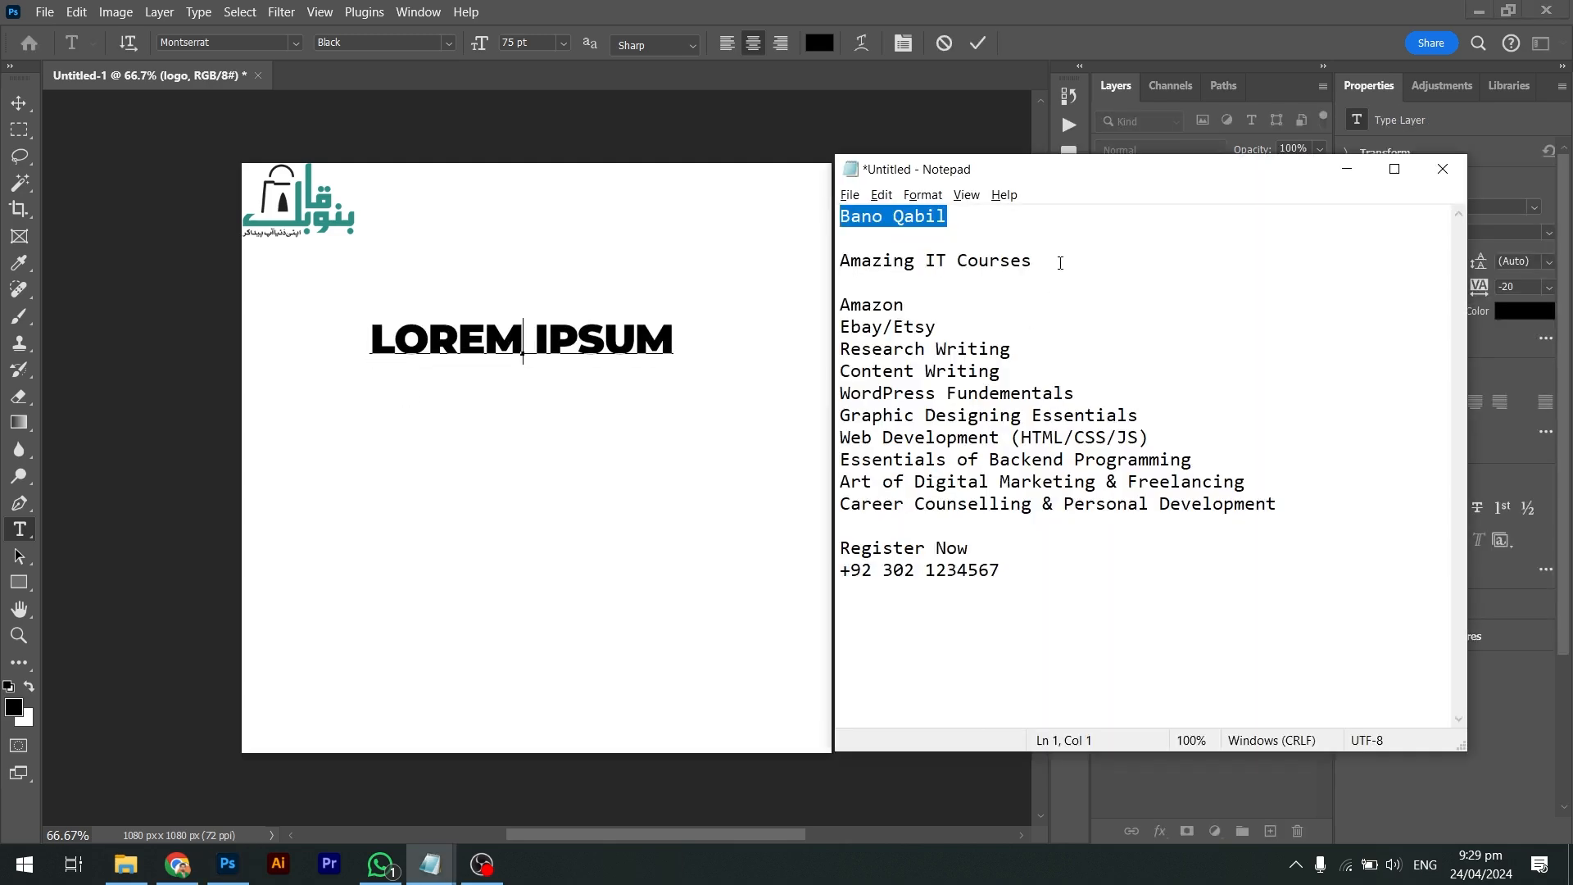
left_click_drag(949, 217, 826, 230)
key("ctrl+c")
key("alt+Tab")
key("ctrl+a")
key("ctrl+v")
key("ctrl+Return")
Centre the BANO QABIL title below the logo and select its Montserrat font family
key("v")
left_click_drag(541, 340, 555, 363)
left_click_drag(550, 357, 551, 357)
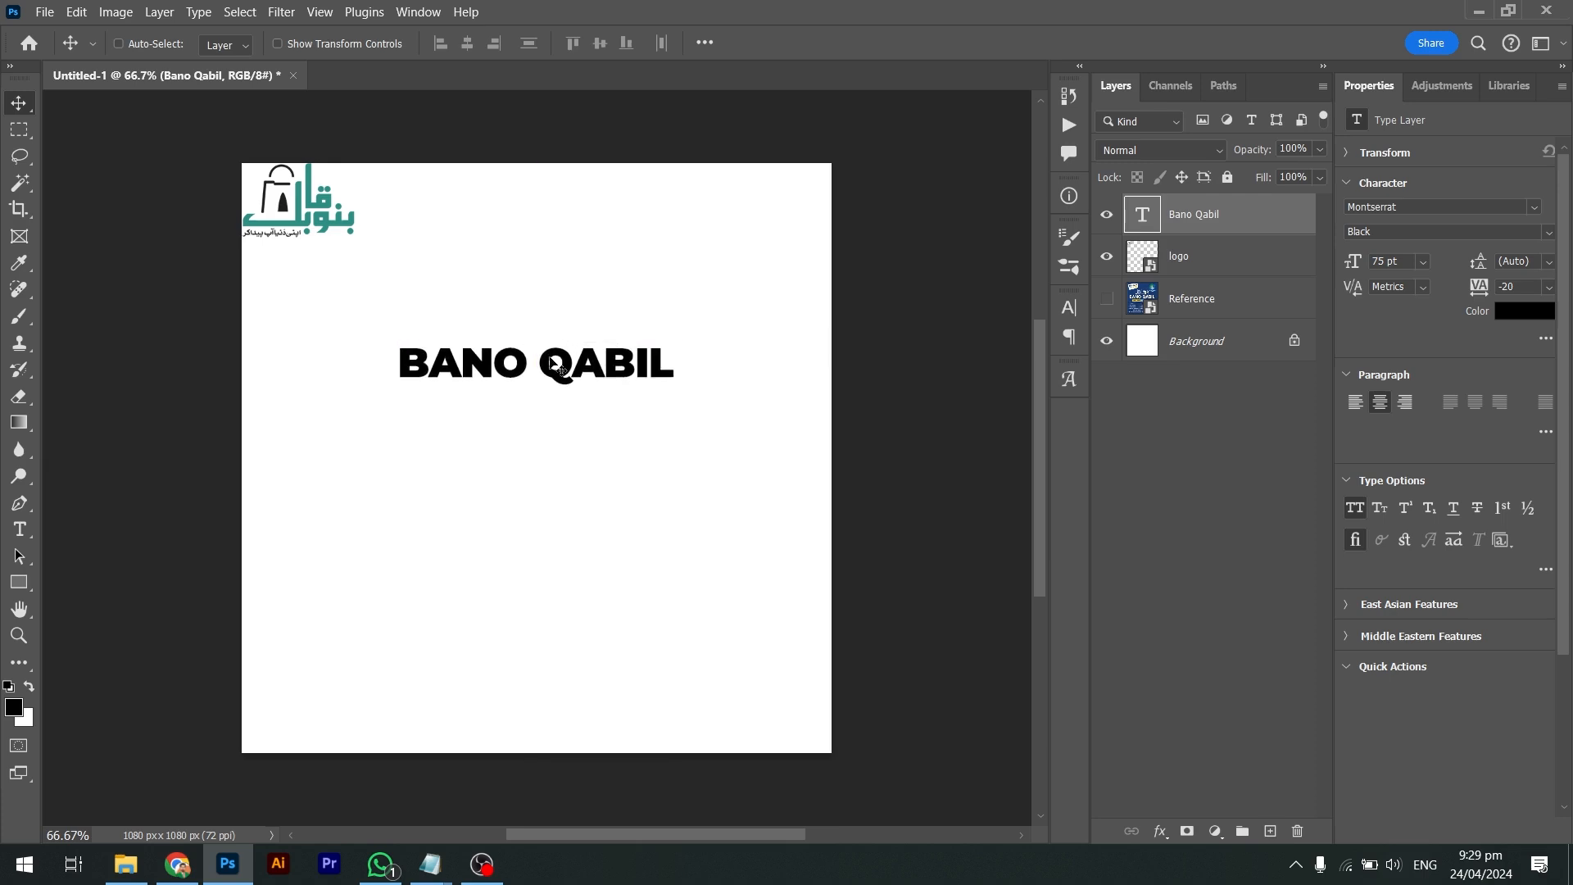
left_click(1436, 208)
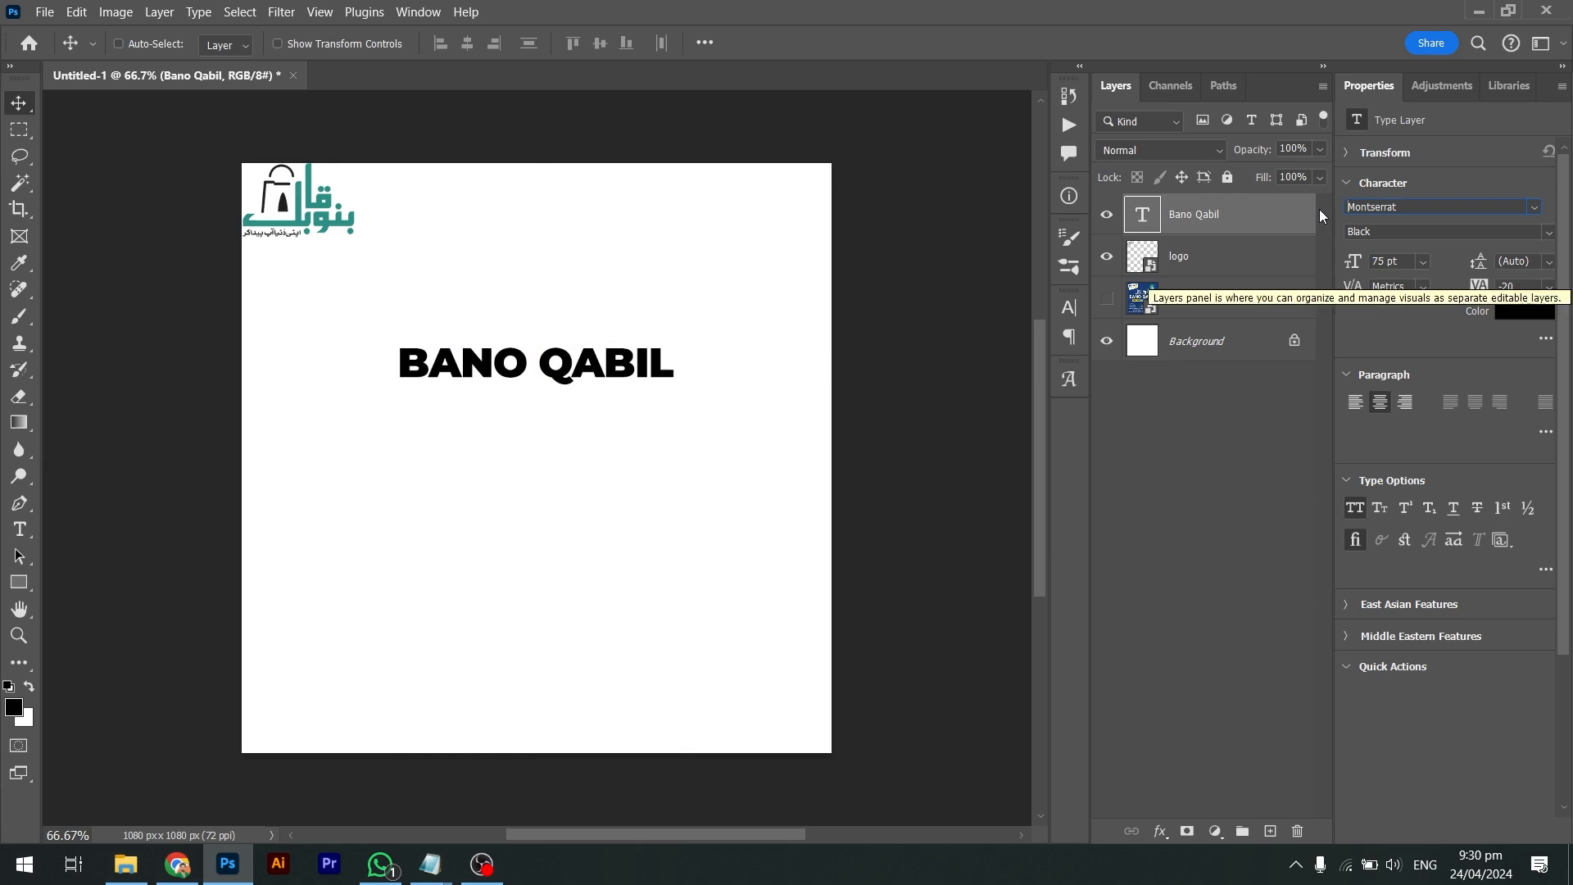
double_click(1349, 208)
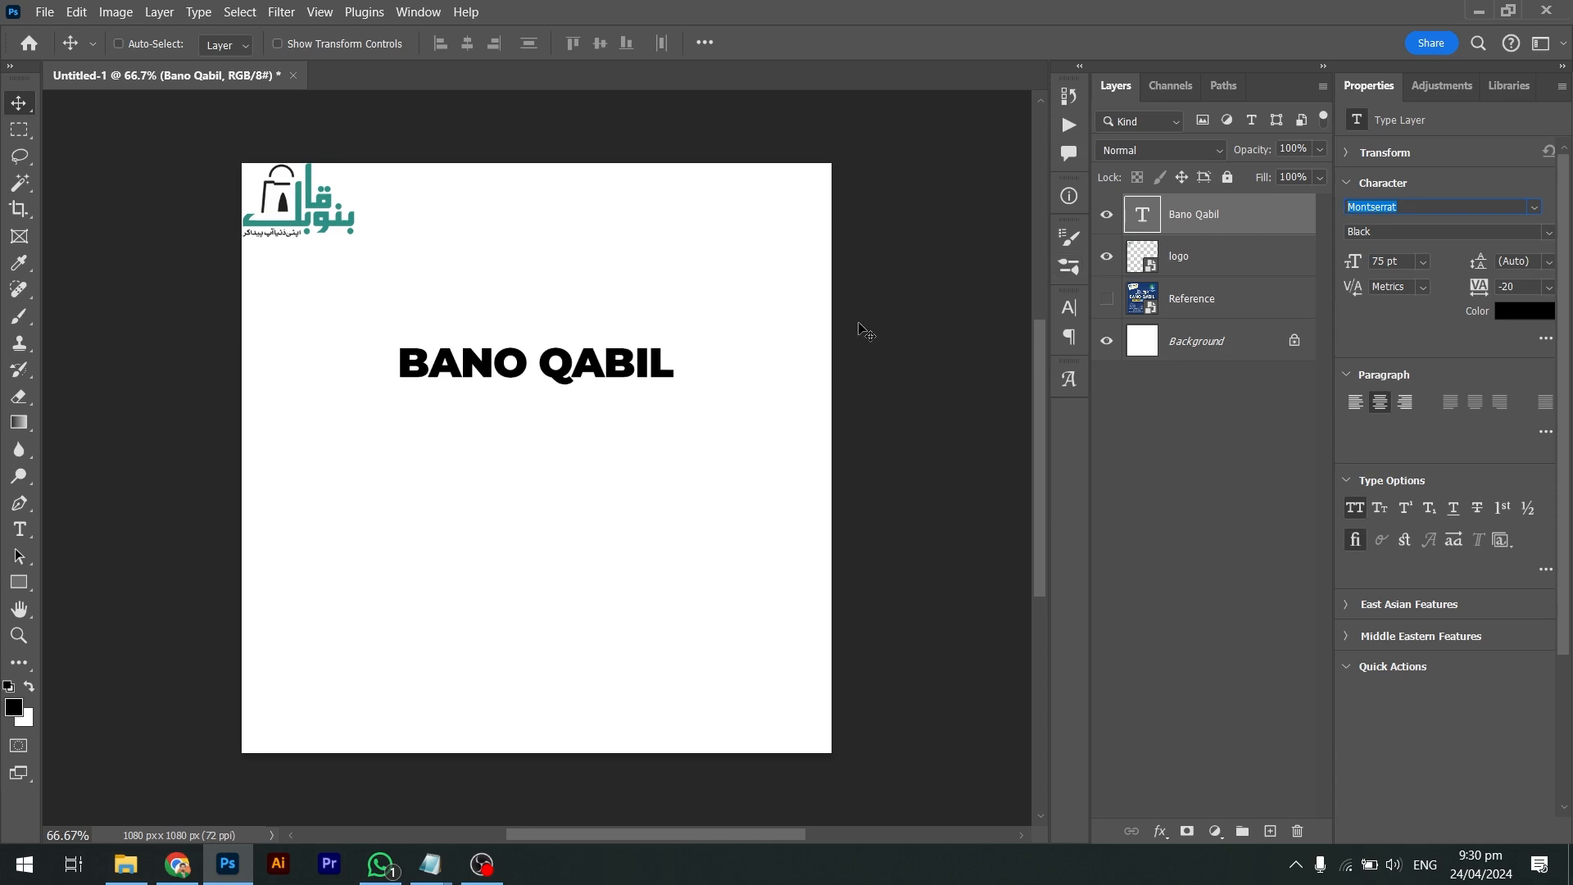
Duplicate the title lower down and replace its text with 'Amazing IT Courses' from Notepad
key("alt+Tab")
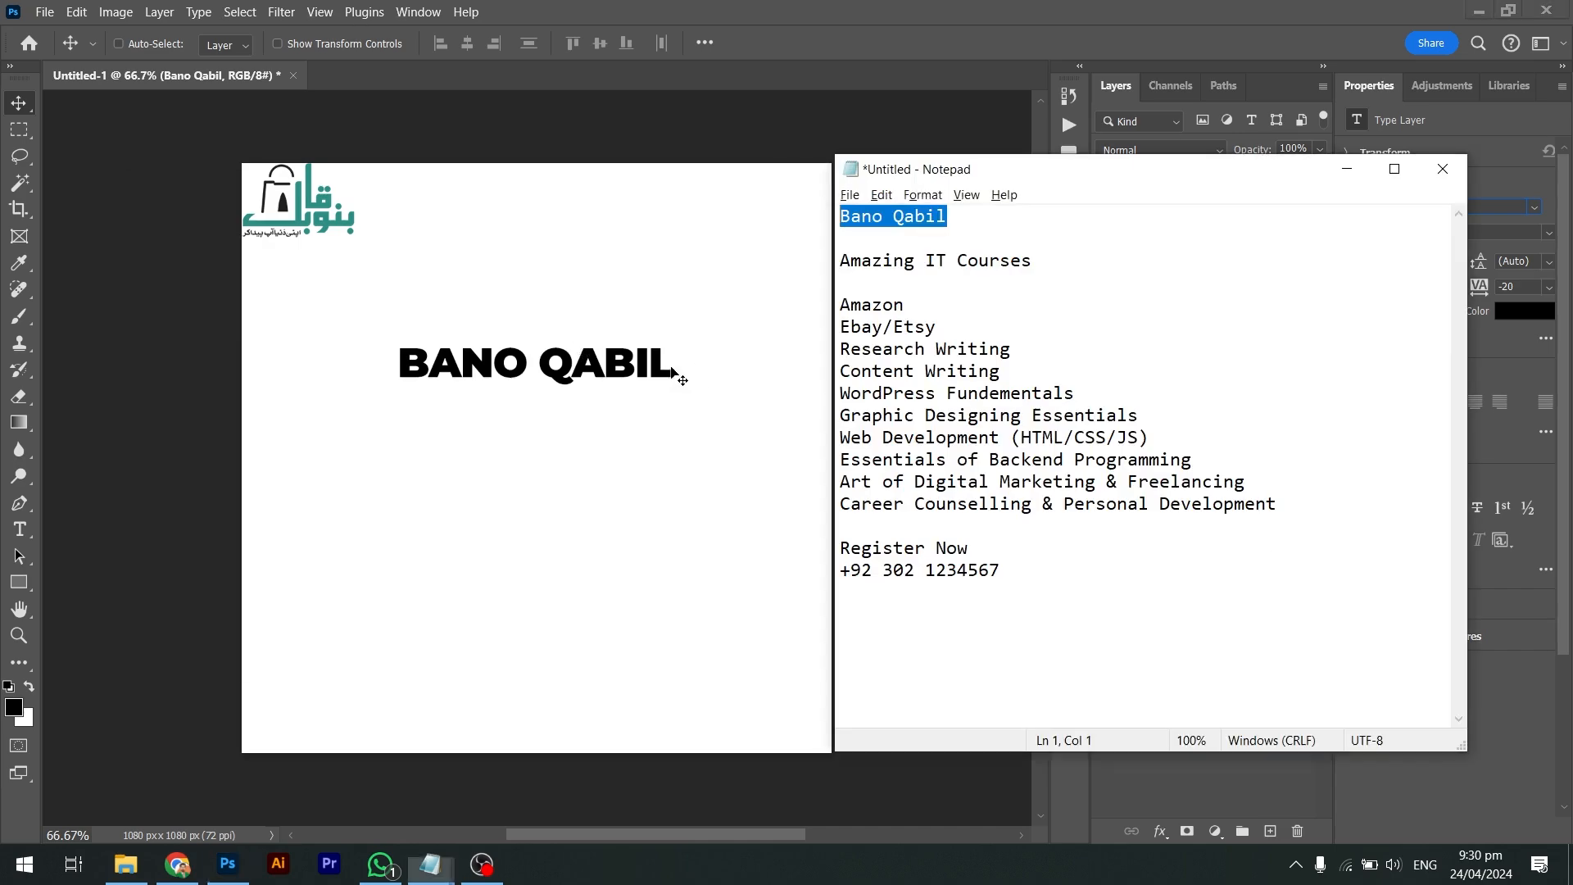
left_click_drag(1068, 268, 836, 268)
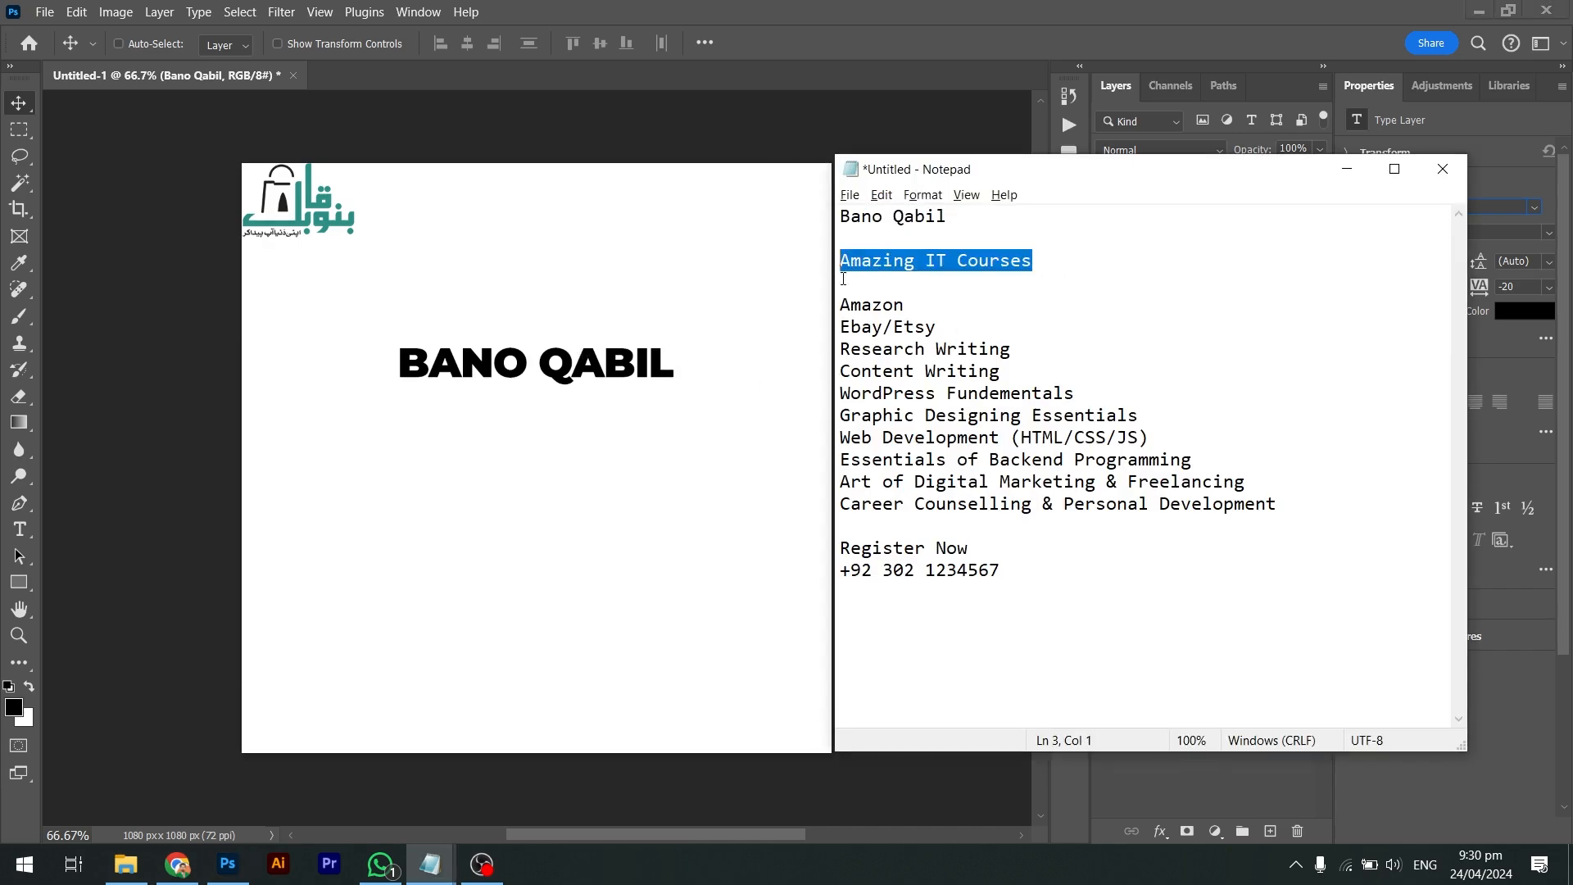
key("alt+Tab")
left_click_drag(572, 361, 571, 441)
double_click(571, 443)
key("ctrl+a")
key("ctrl+v")
key("ctrl+Return")
Undo an accidental extra copy of the subheading and return to Notepad
key("v")
left_click_drag(593, 447, 592, 571)
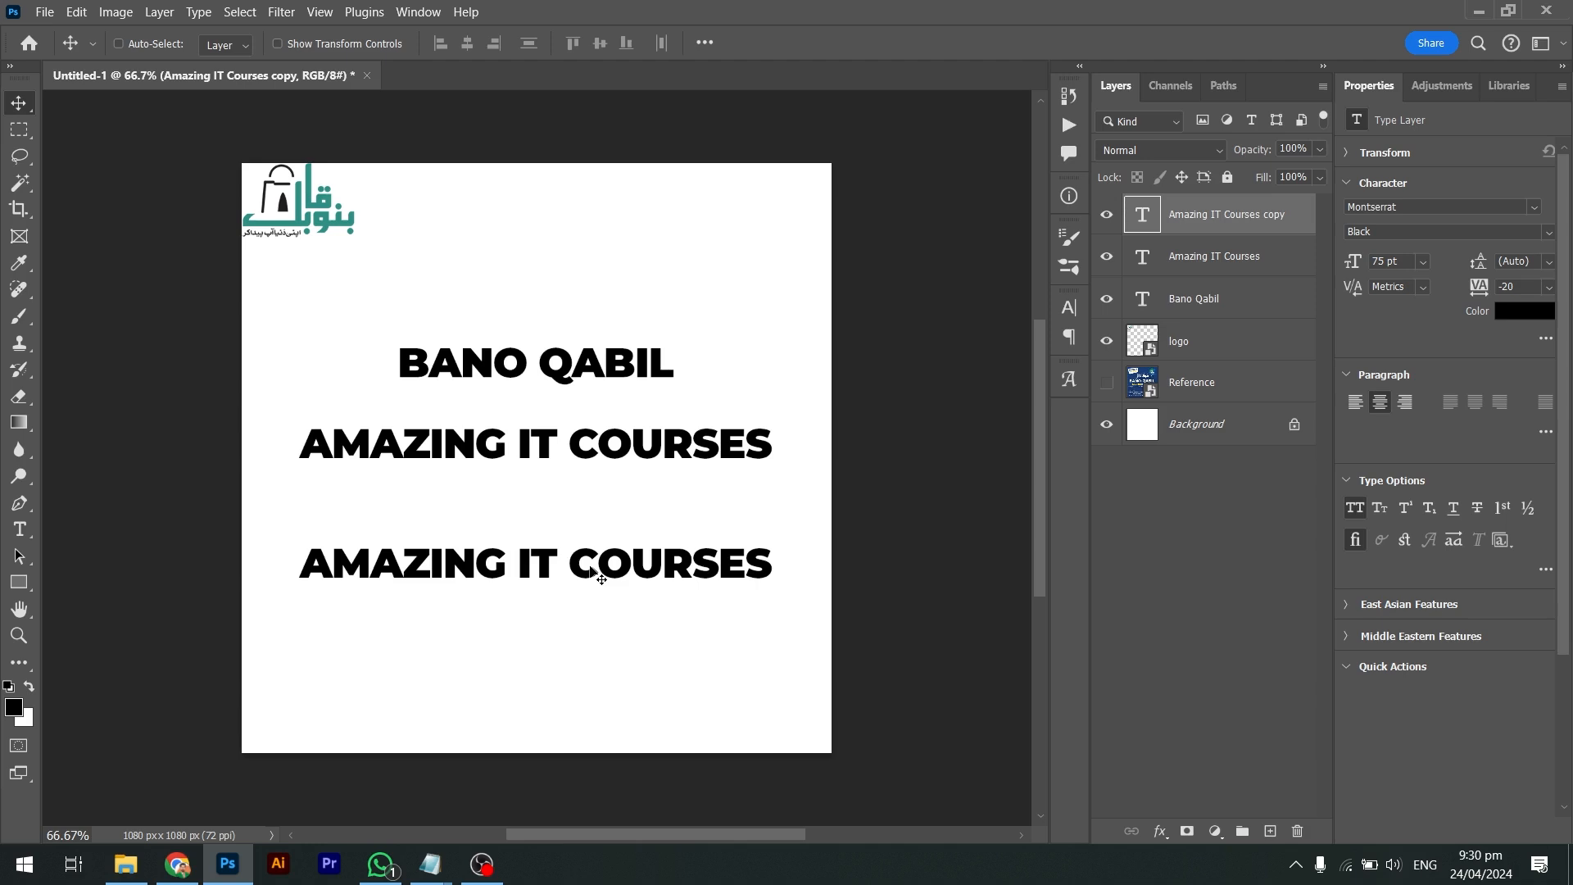
key("ctrl+z")
key("alt+Tab")
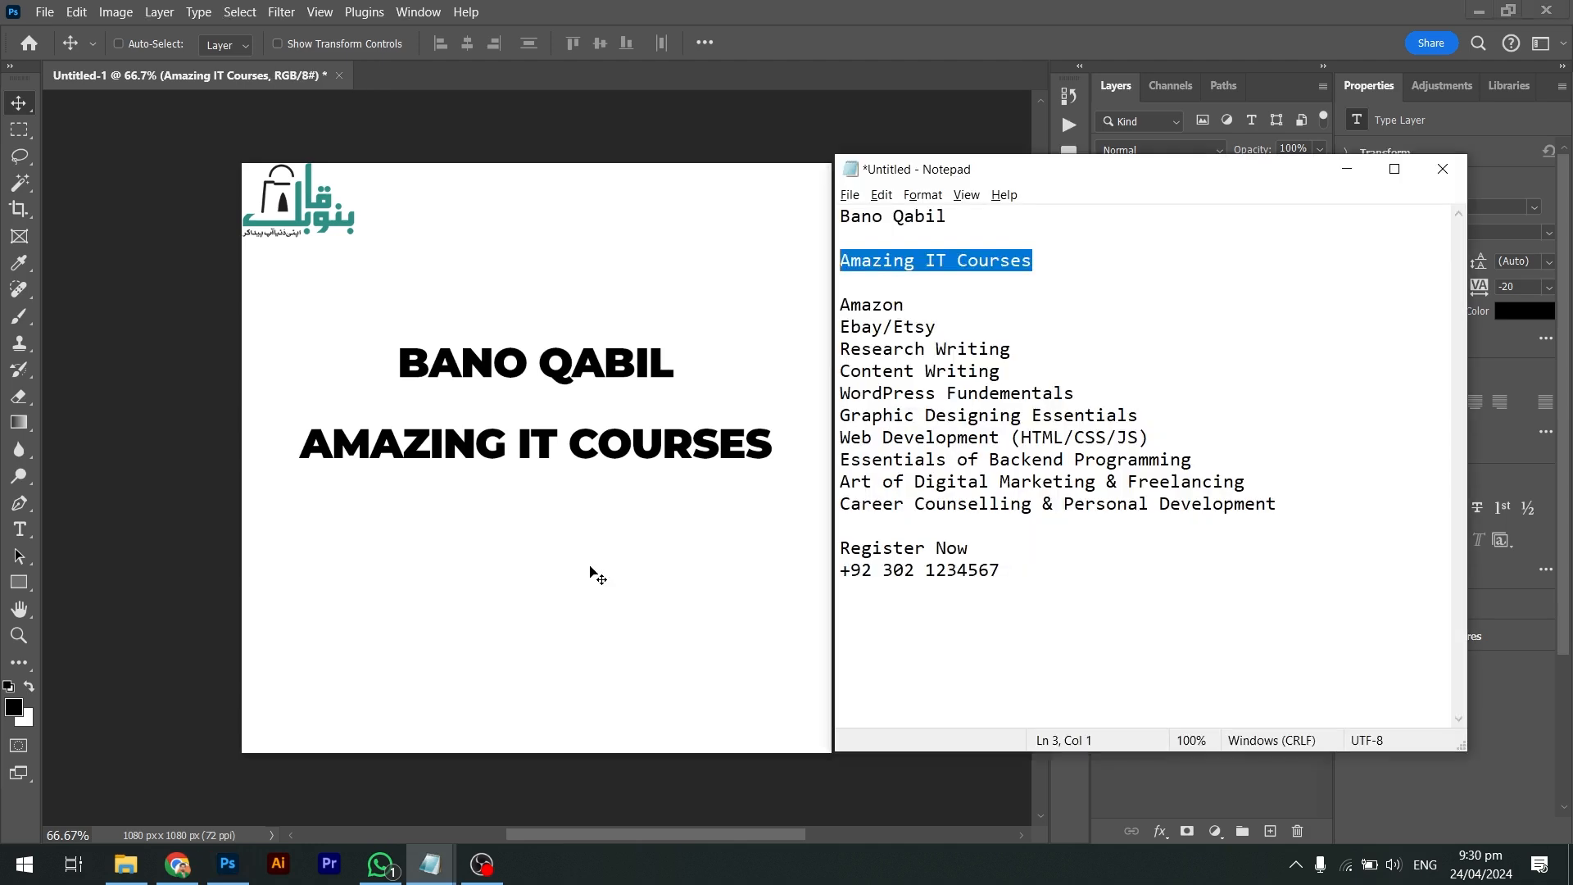
left_click(873, 305)
Copy the ten course lines from Notepad and paste them into a duplicate of the subheading
left_click_drag(841, 305, 755, 499)
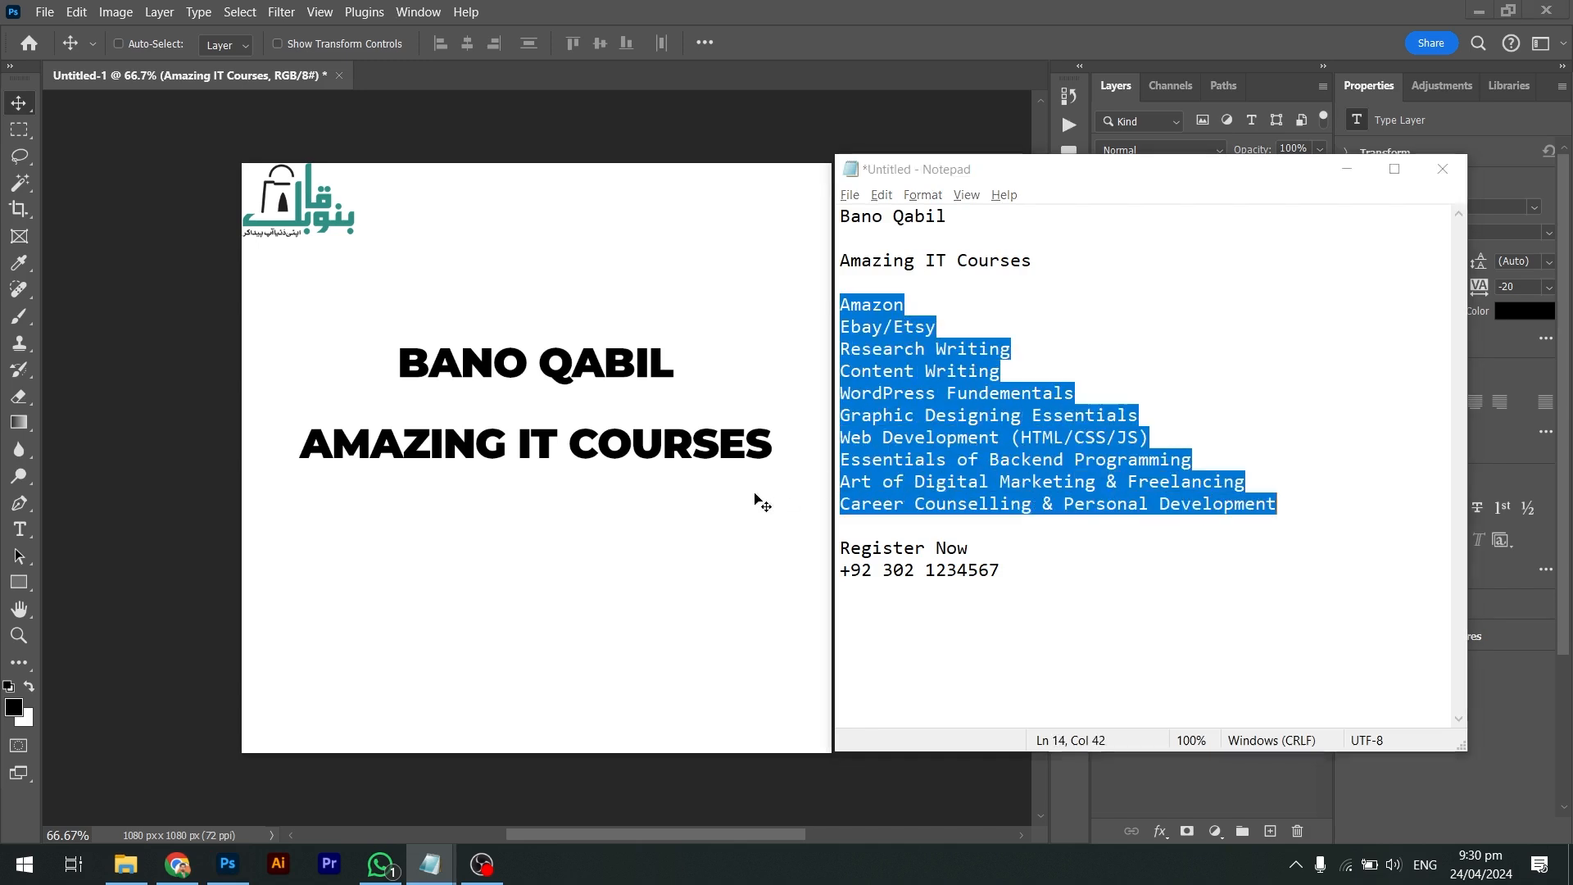
key("alt+Tab")
left_click_drag(590, 474, 603, 580)
key("alt+Tab")
left_click(1016, 337)
left_click_drag(1330, 503, 840, 307)
key("alt+Tab")
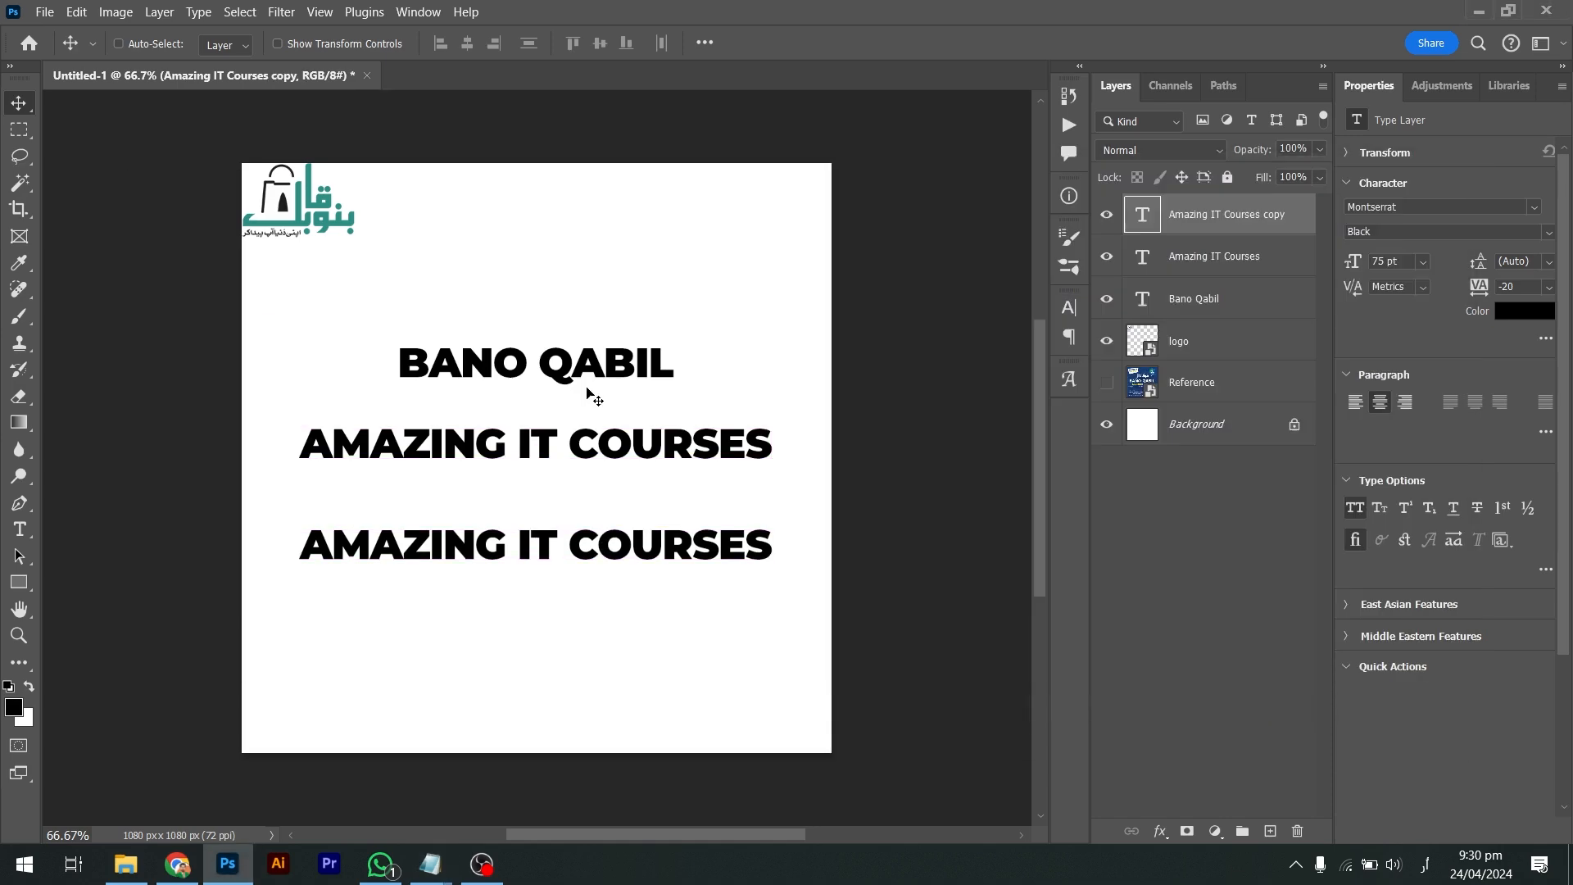
key("t")
left_click(525, 535)
key("ctrl+a")
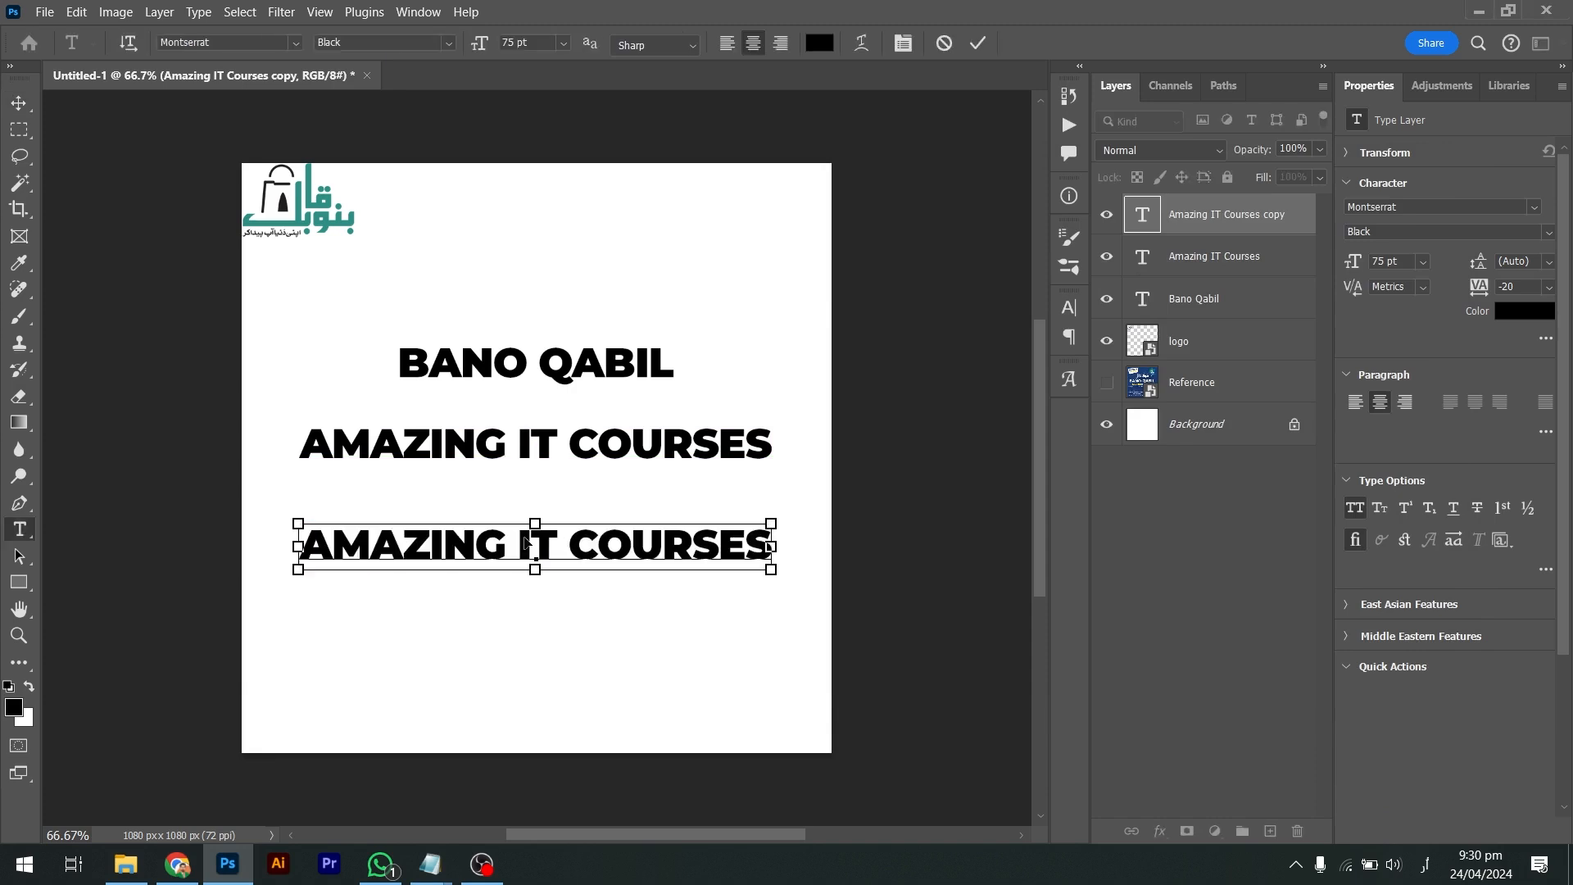
key("ctrl+v")
Make the course list left-aligned, Regular weight, All Caps off, 25 pt
key("ctrl+a")
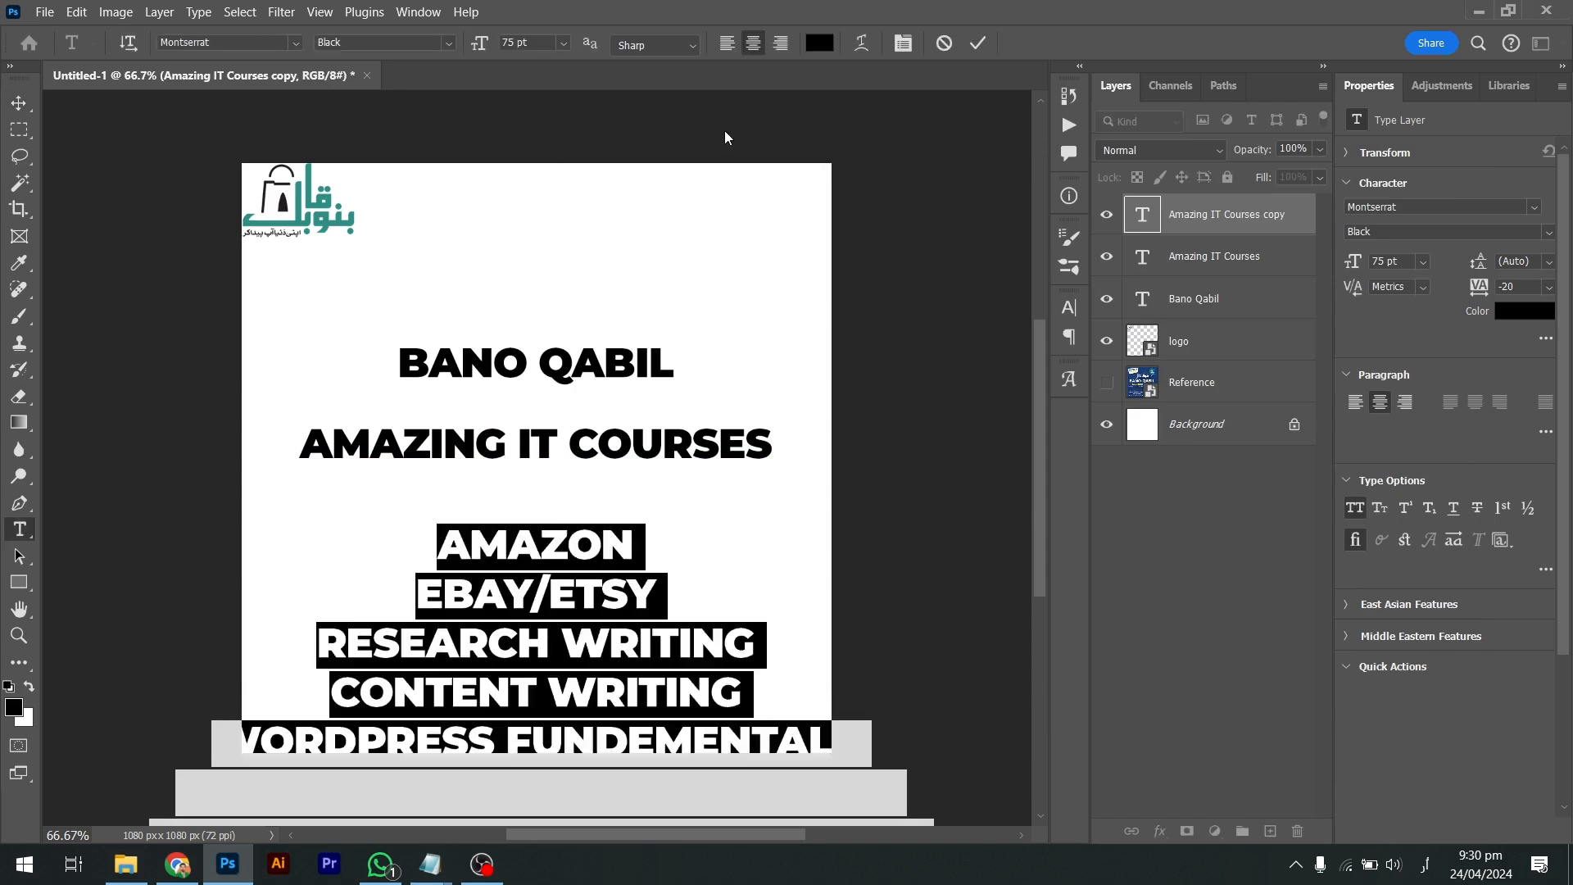
left_click(726, 45)
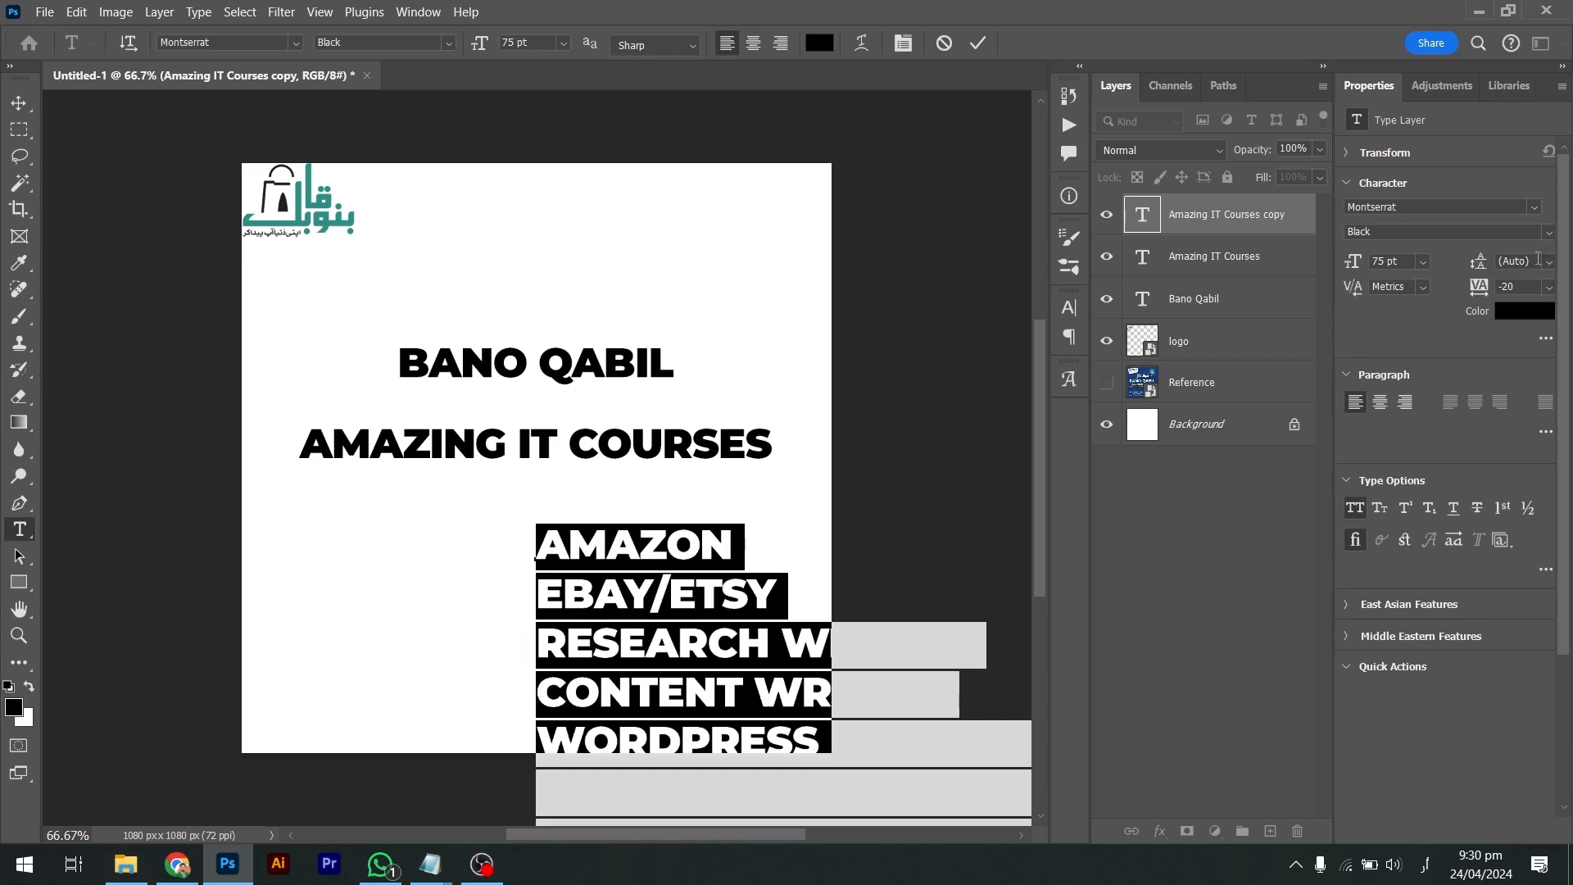
left_click(1554, 236)
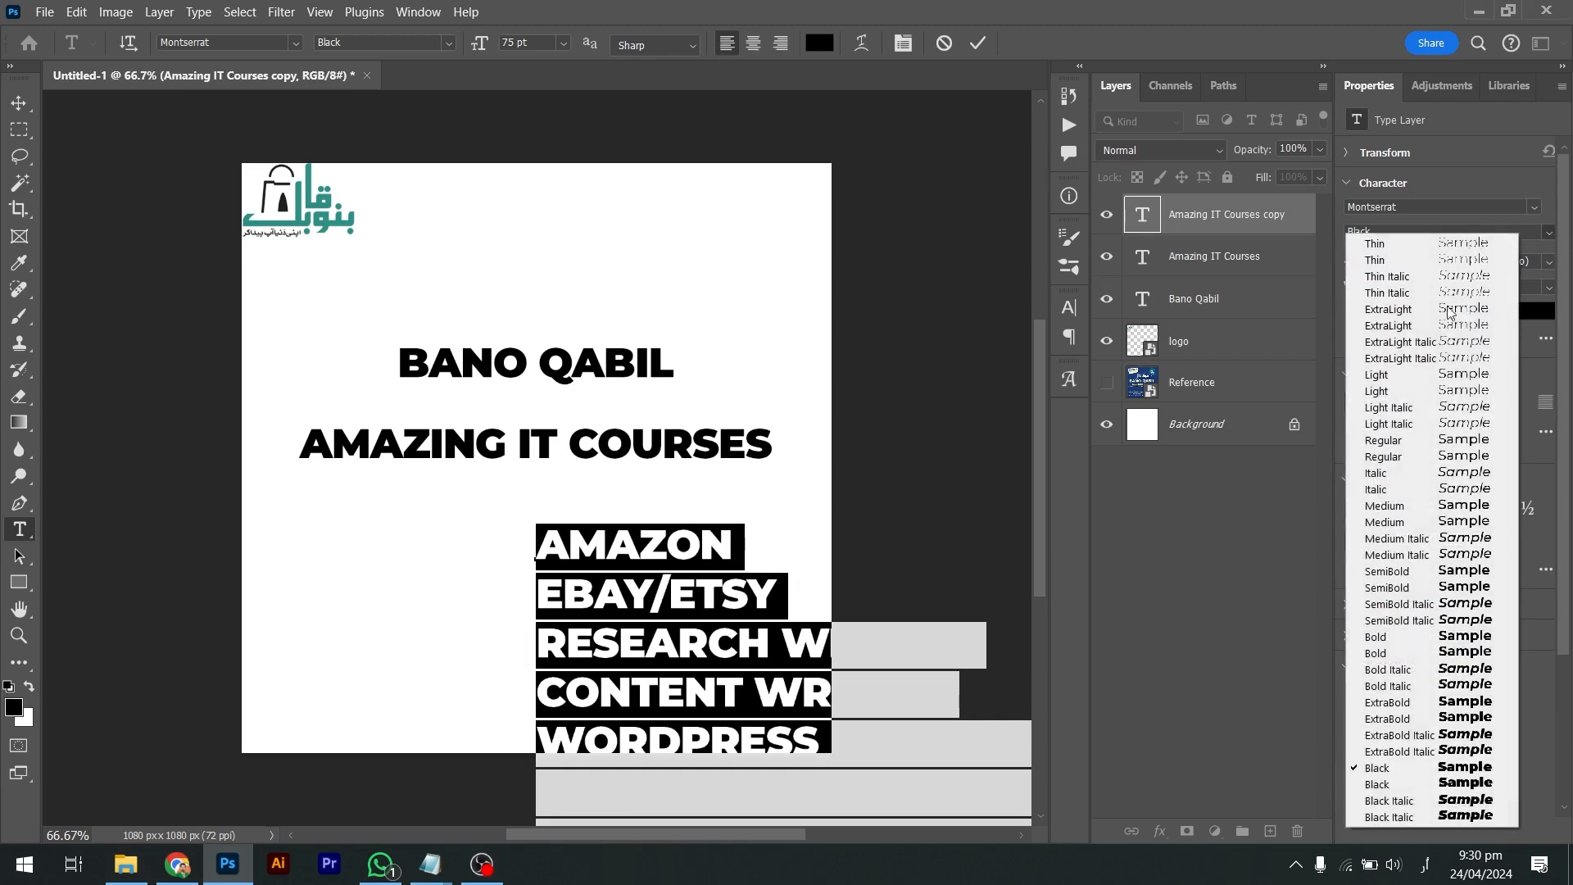
left_click(1385, 457)
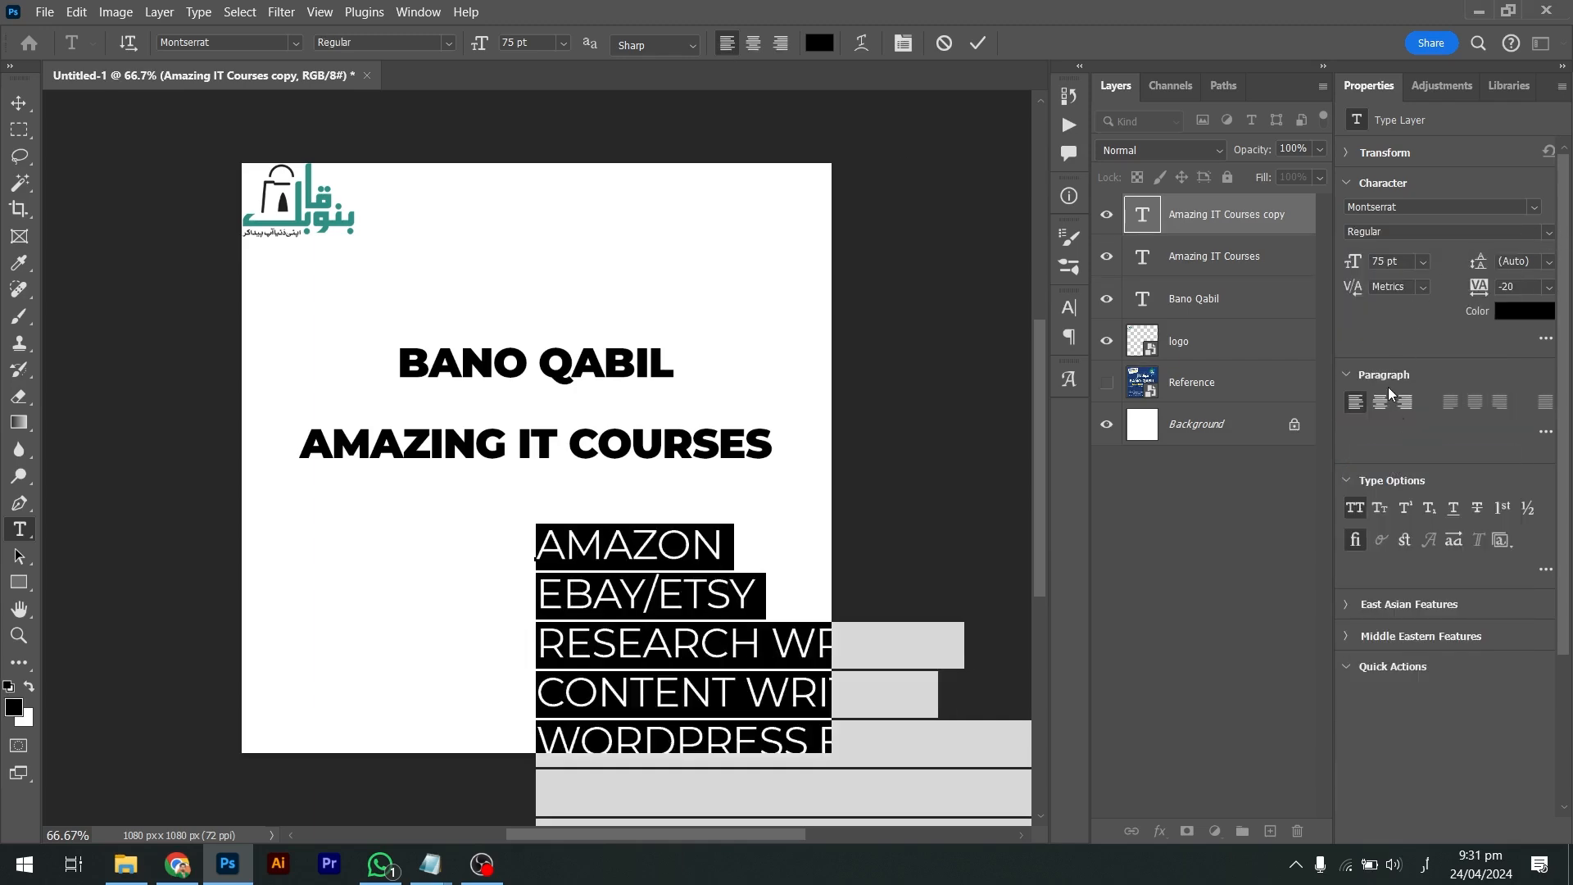
left_click(1354, 508)
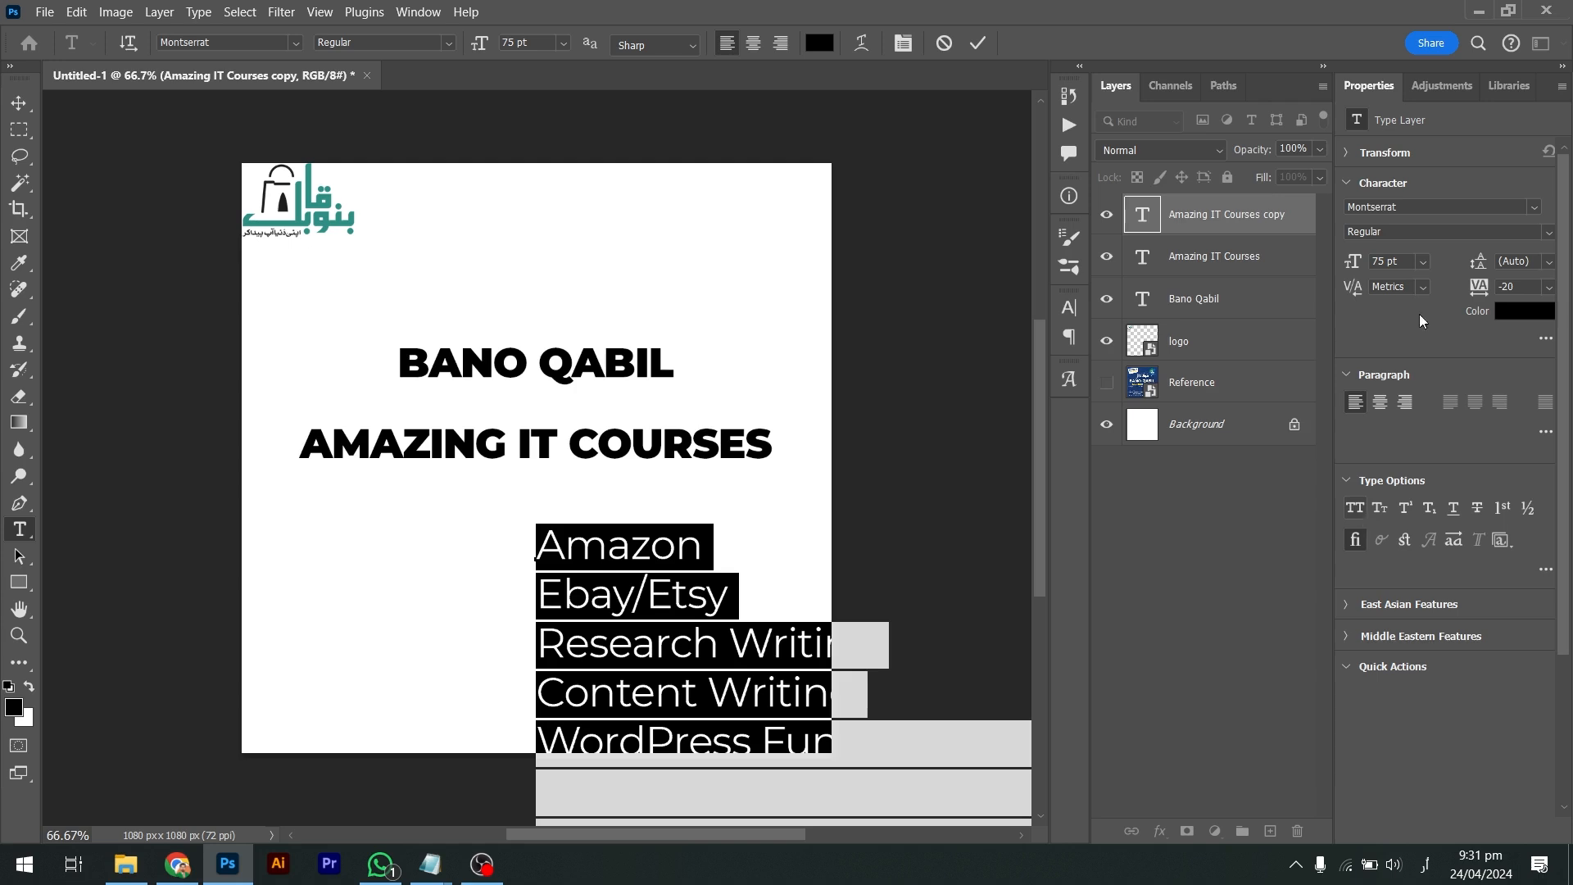
left_click(1387, 261)
key("shift+Down")
key("shift+Down")
key("shift+Down")
key("shift+Down")
key("shift+Down")
key("shift+Down")
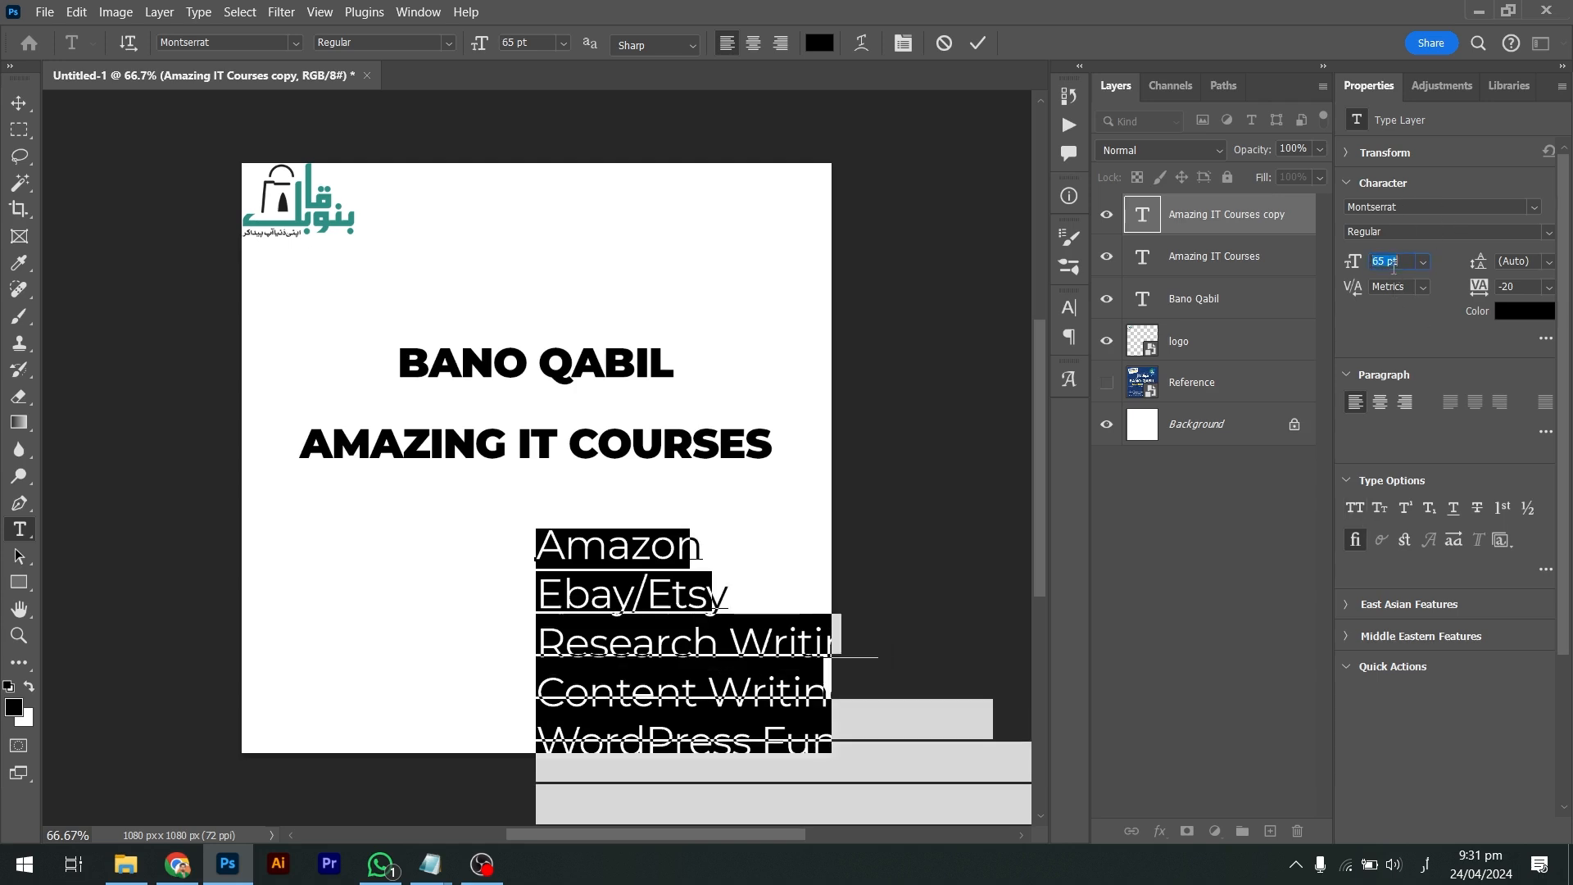
key("shift+Down")
key("shift+Up")
key("shift+Up")
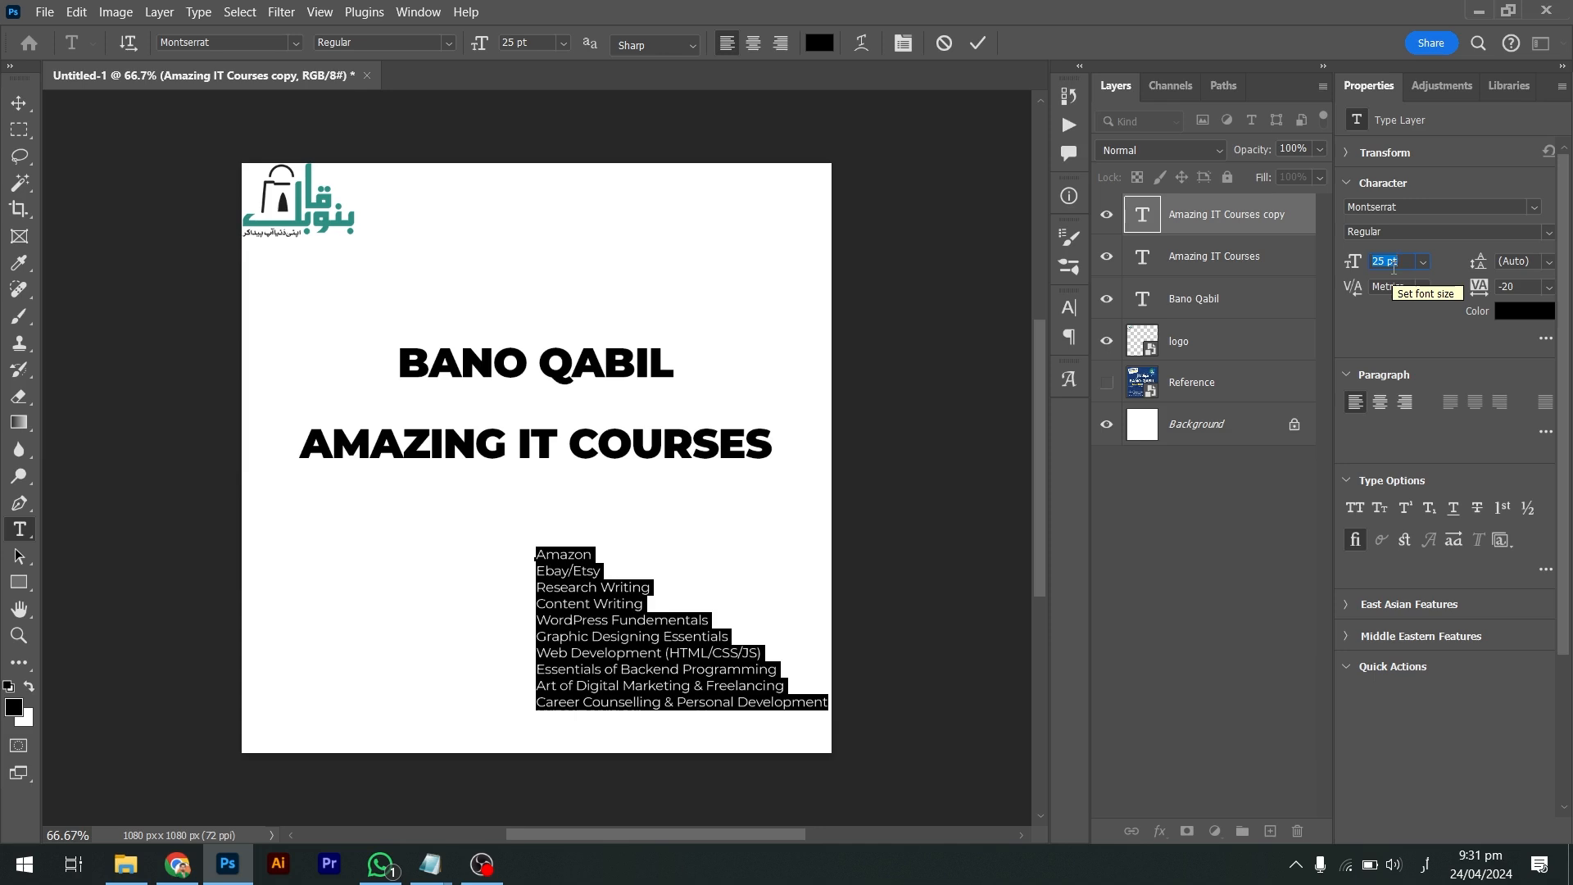
key("shift+Up")
key("shift+Down")
key("ctrl+Return")
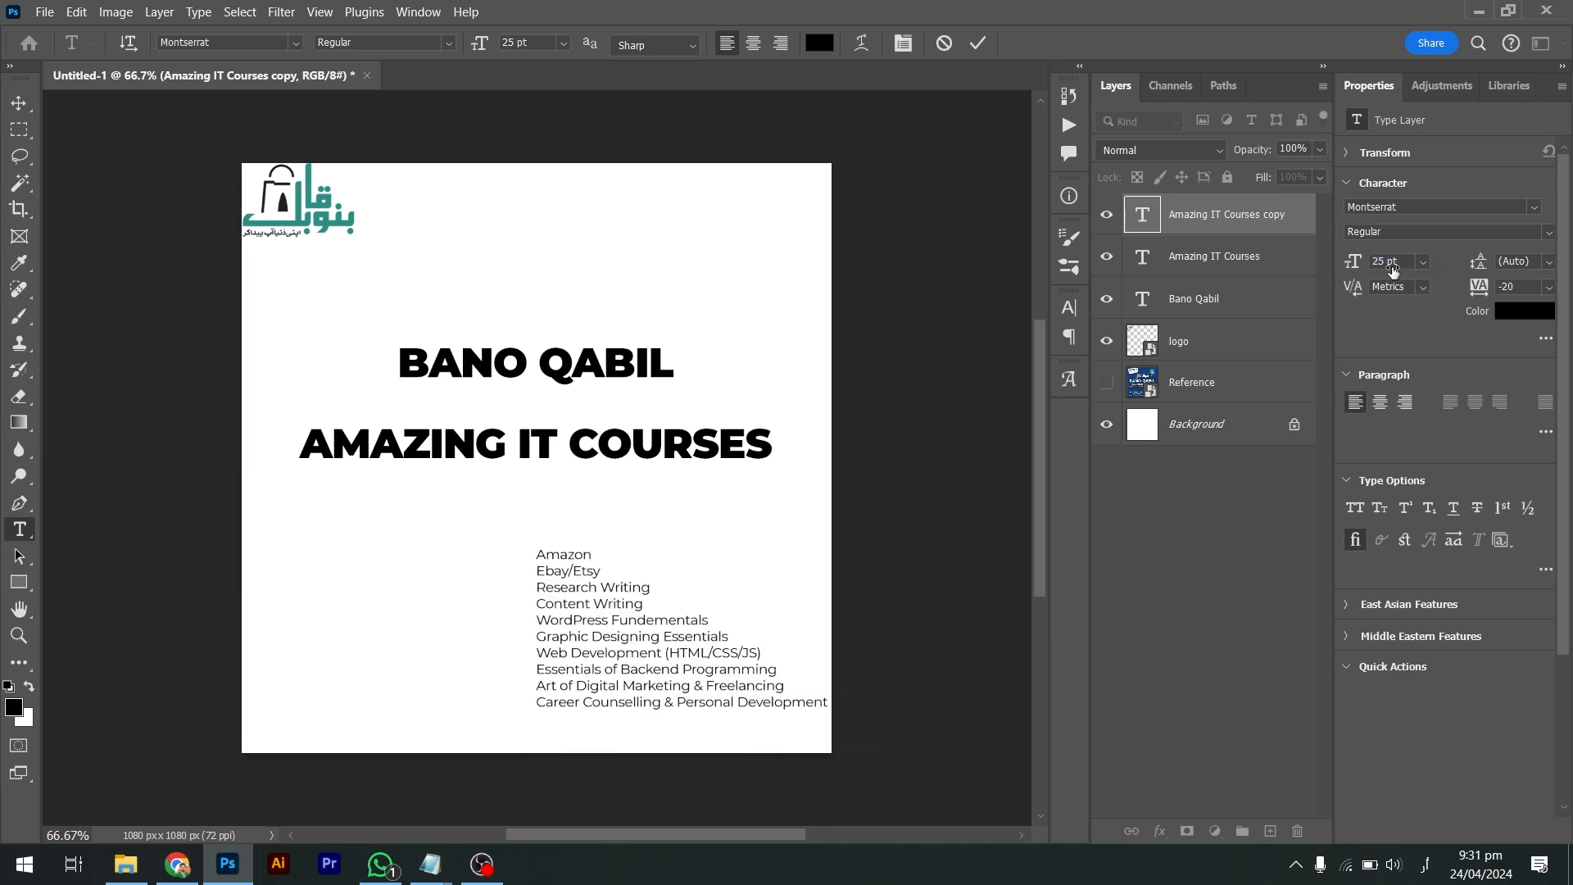
Move the course list left to sit beneath AMAZING IT COURSES
key("v")
left_click_drag(703, 551, 565, 509)
key("alt+Tab")
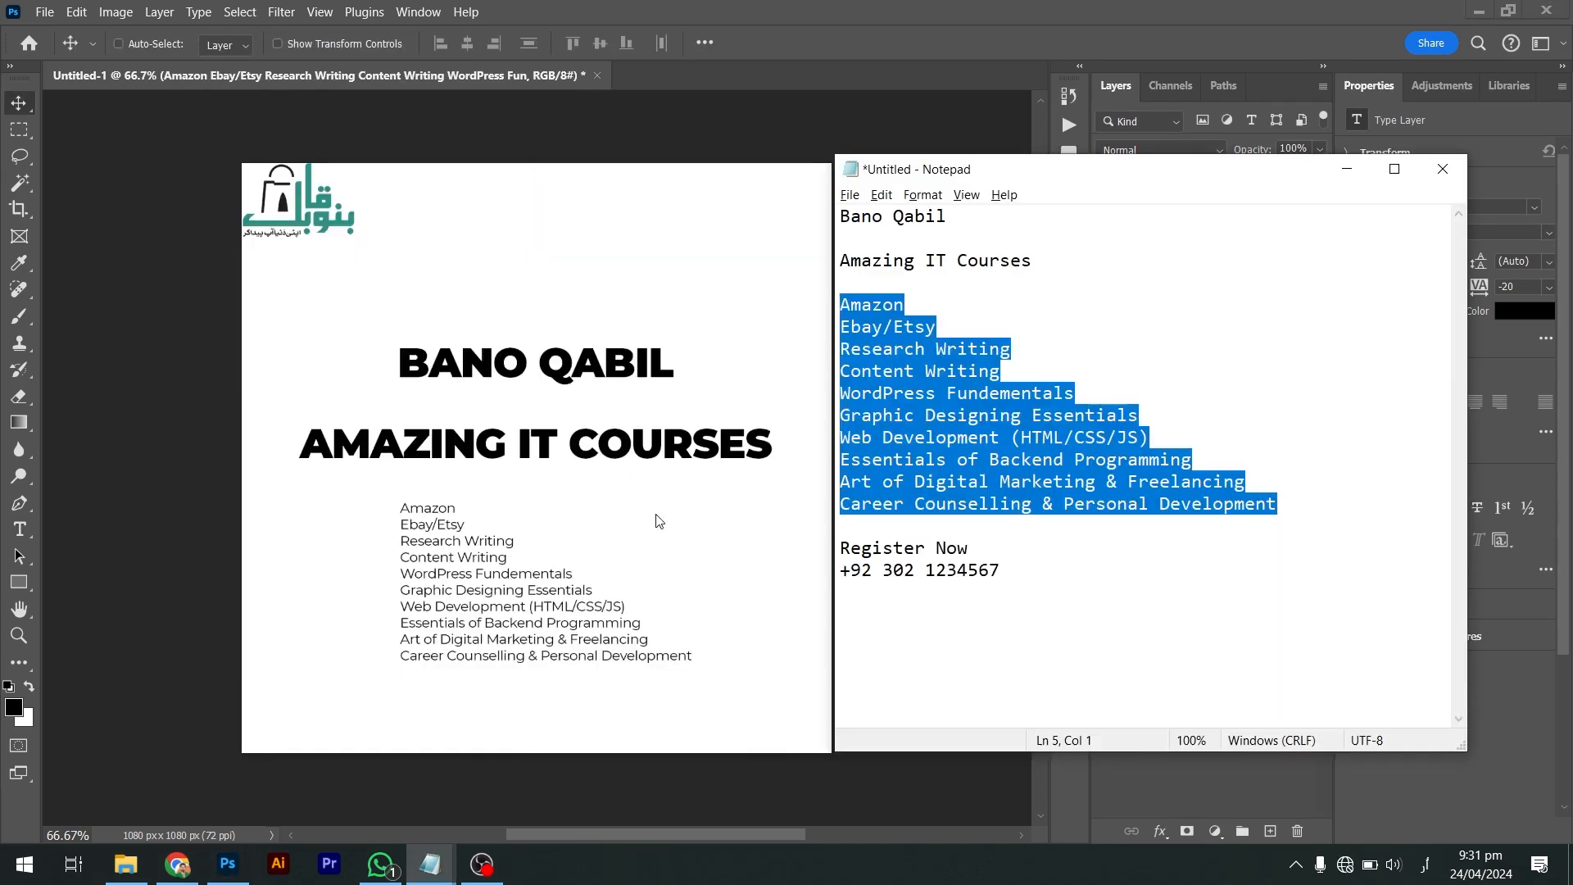
Select the Register Now and phone lines in Notepad, then hide Photoshop's reference design
left_click_drag(1037, 571, 838, 545)
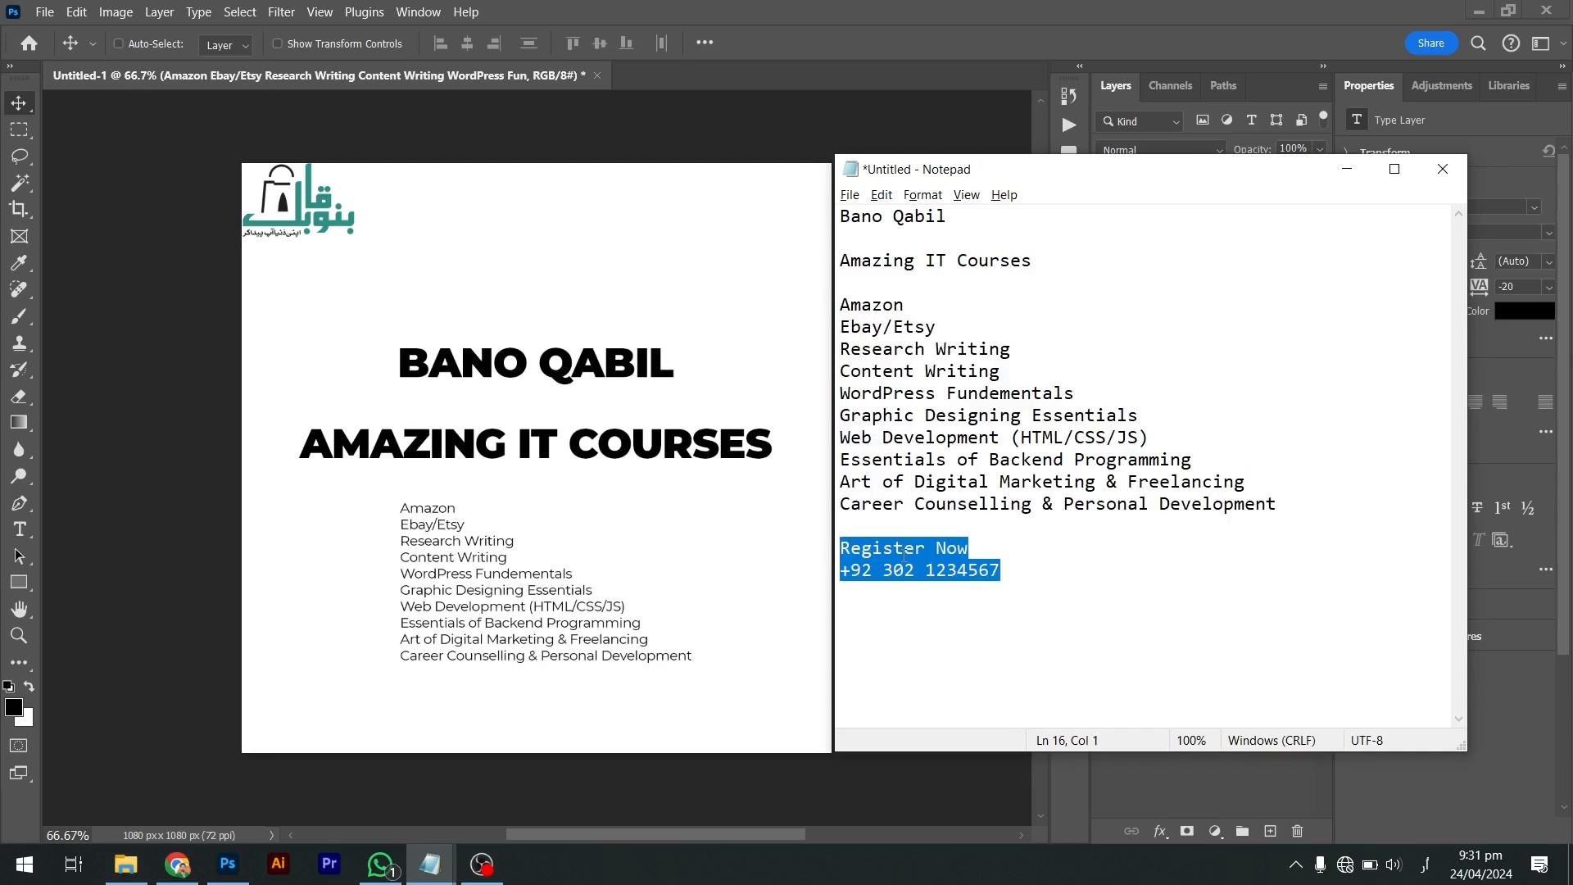
key("alt+Tab")
key("alt+shift+Tab")
left_click(1215, 46)
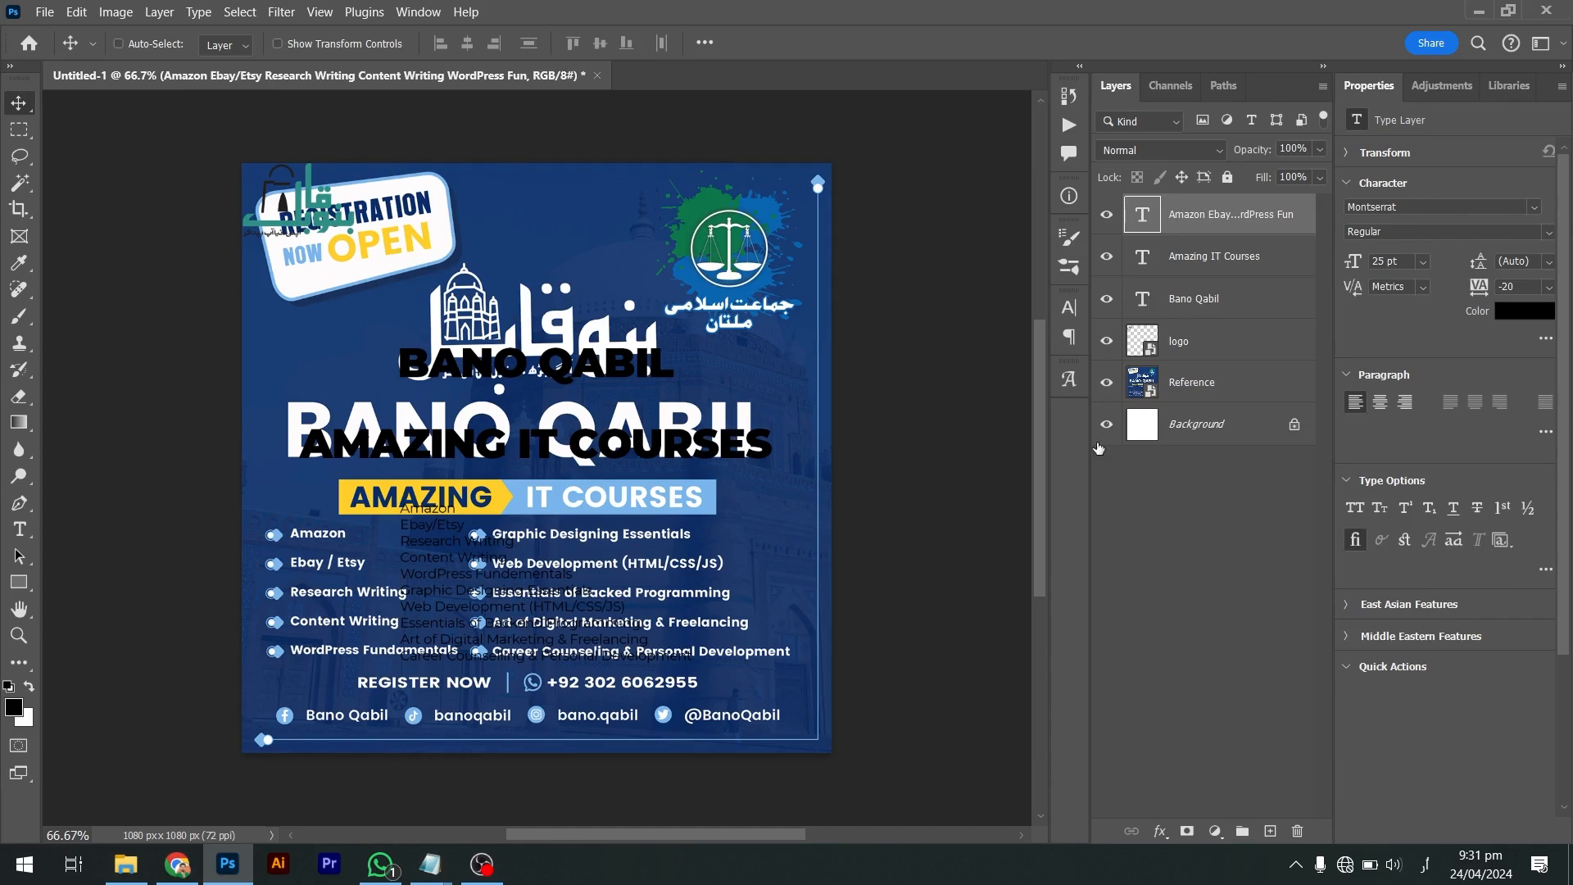
left_click(1107, 383)
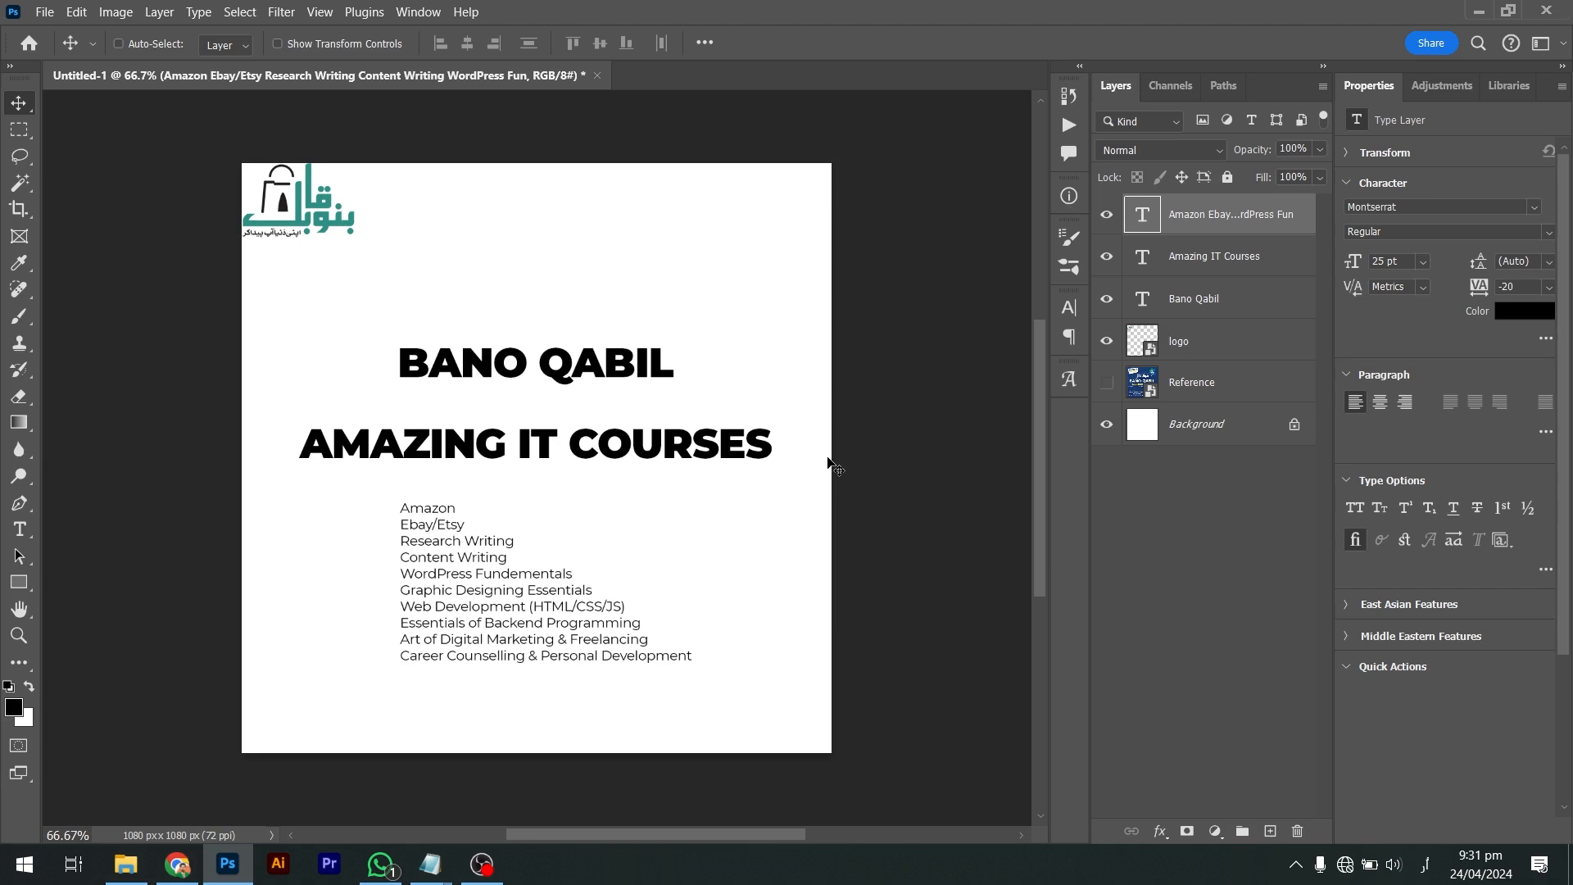
Compare the draft against the reference, then re-hide it and re-show the logo and text layers
key("alt+shift")
left_click_drag(1107, 341, 1101, 224)
left_click(1106, 386)
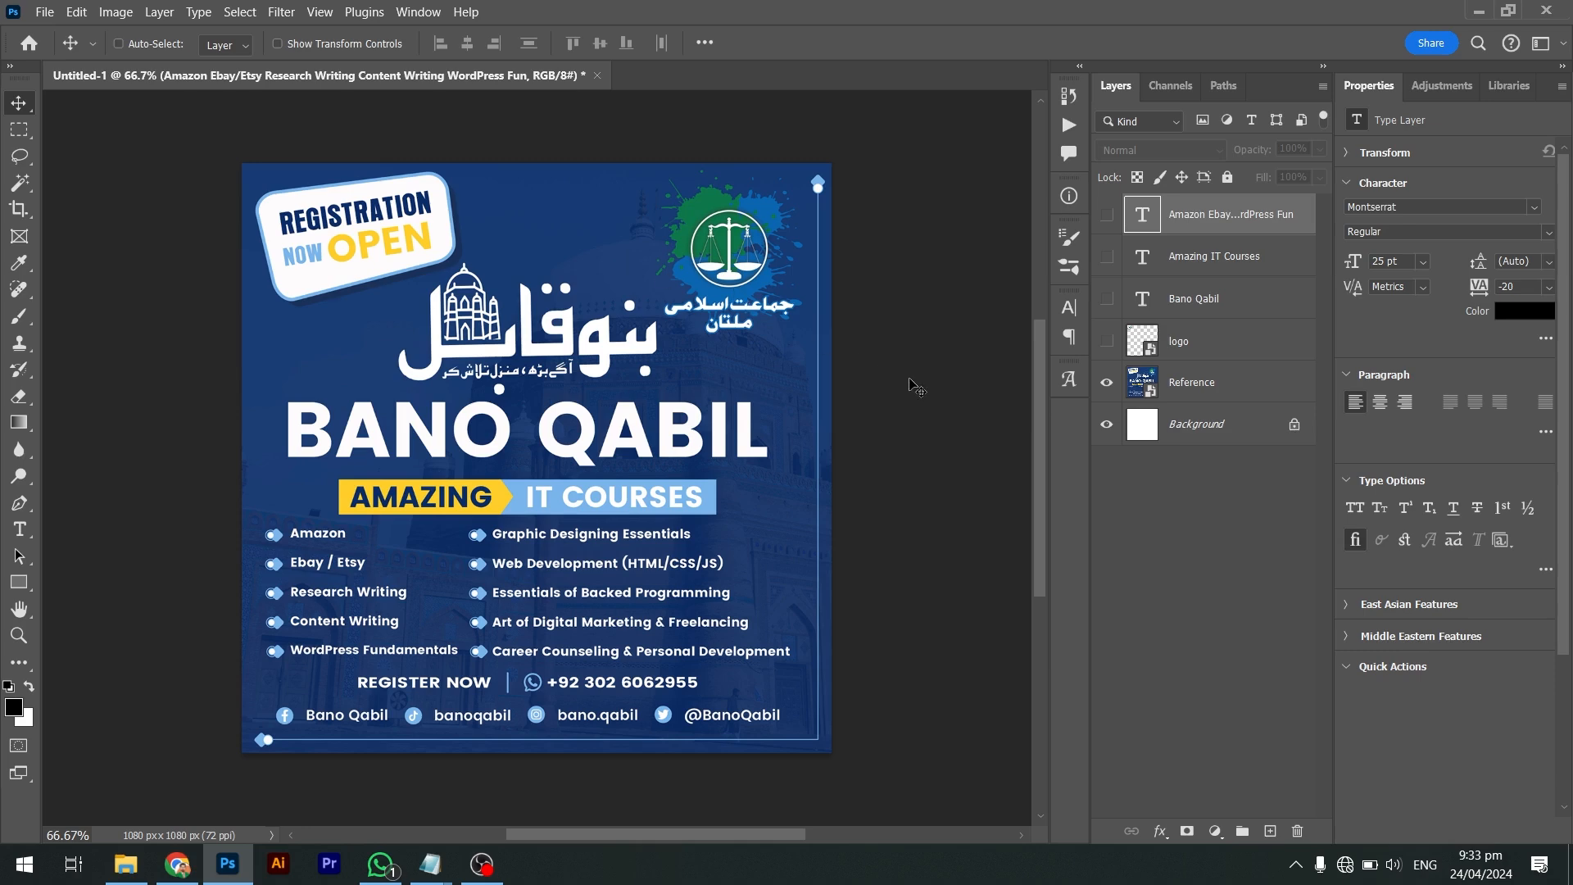
left_click(1107, 342)
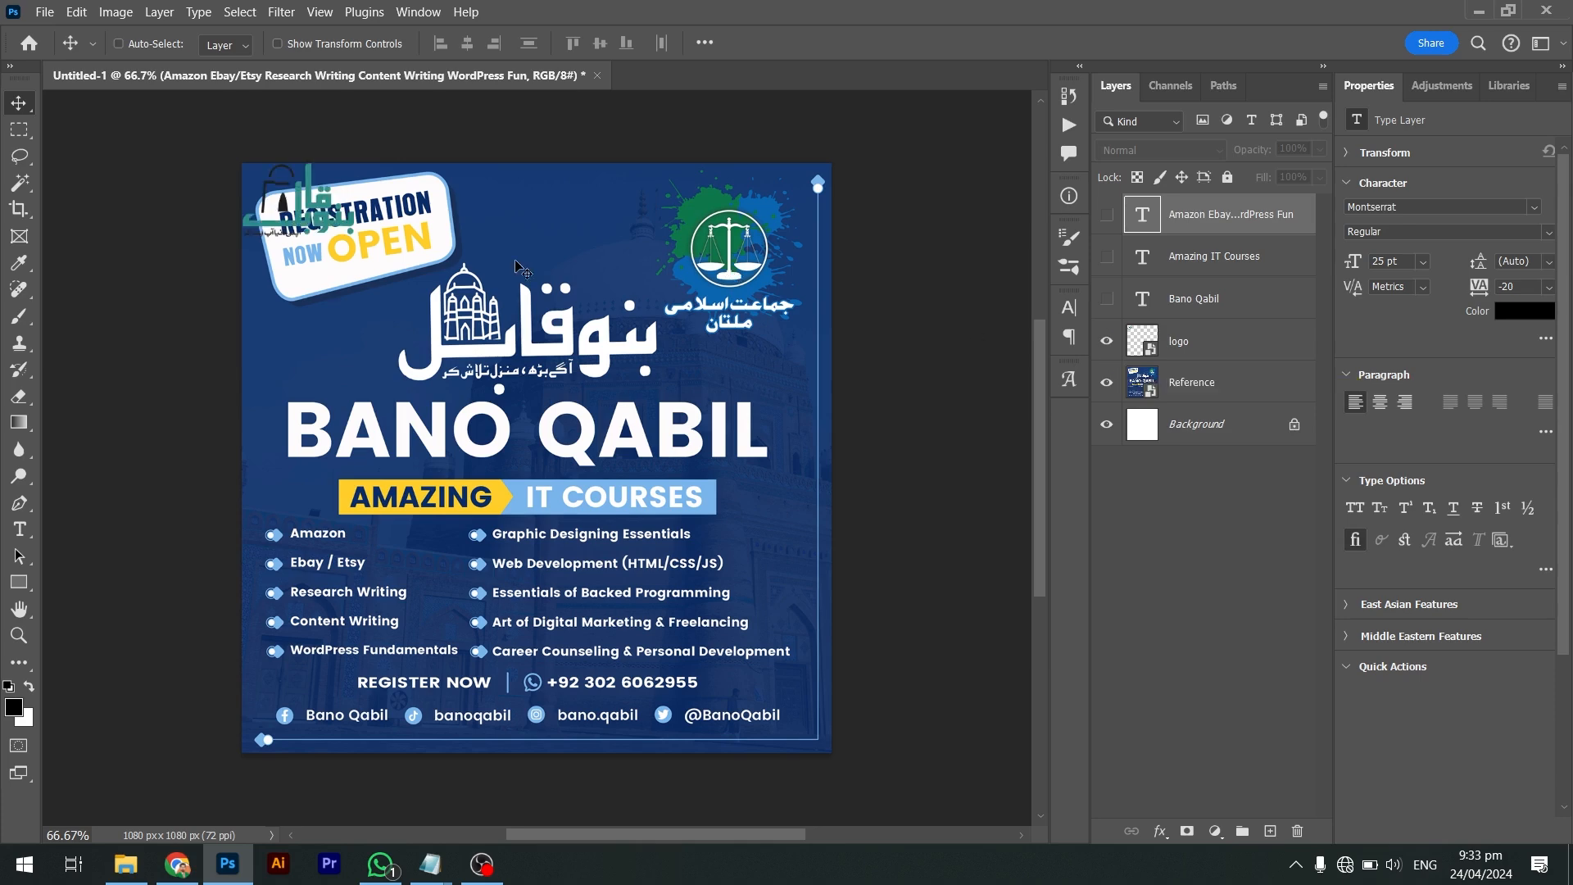
left_click(1107, 384)
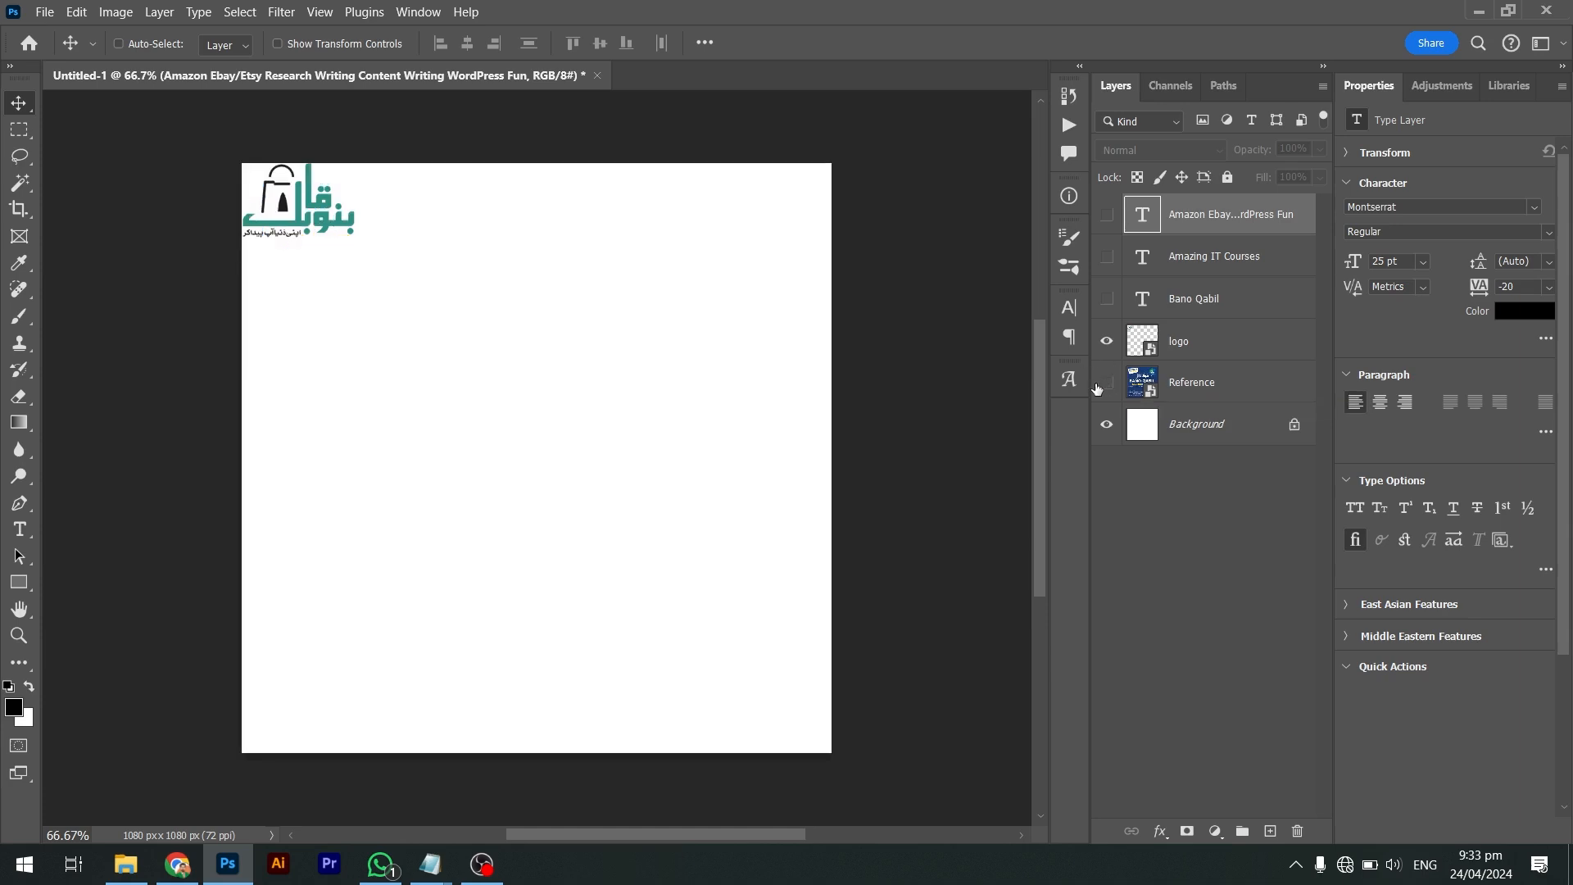
left_click_drag(1106, 215, 1108, 299)
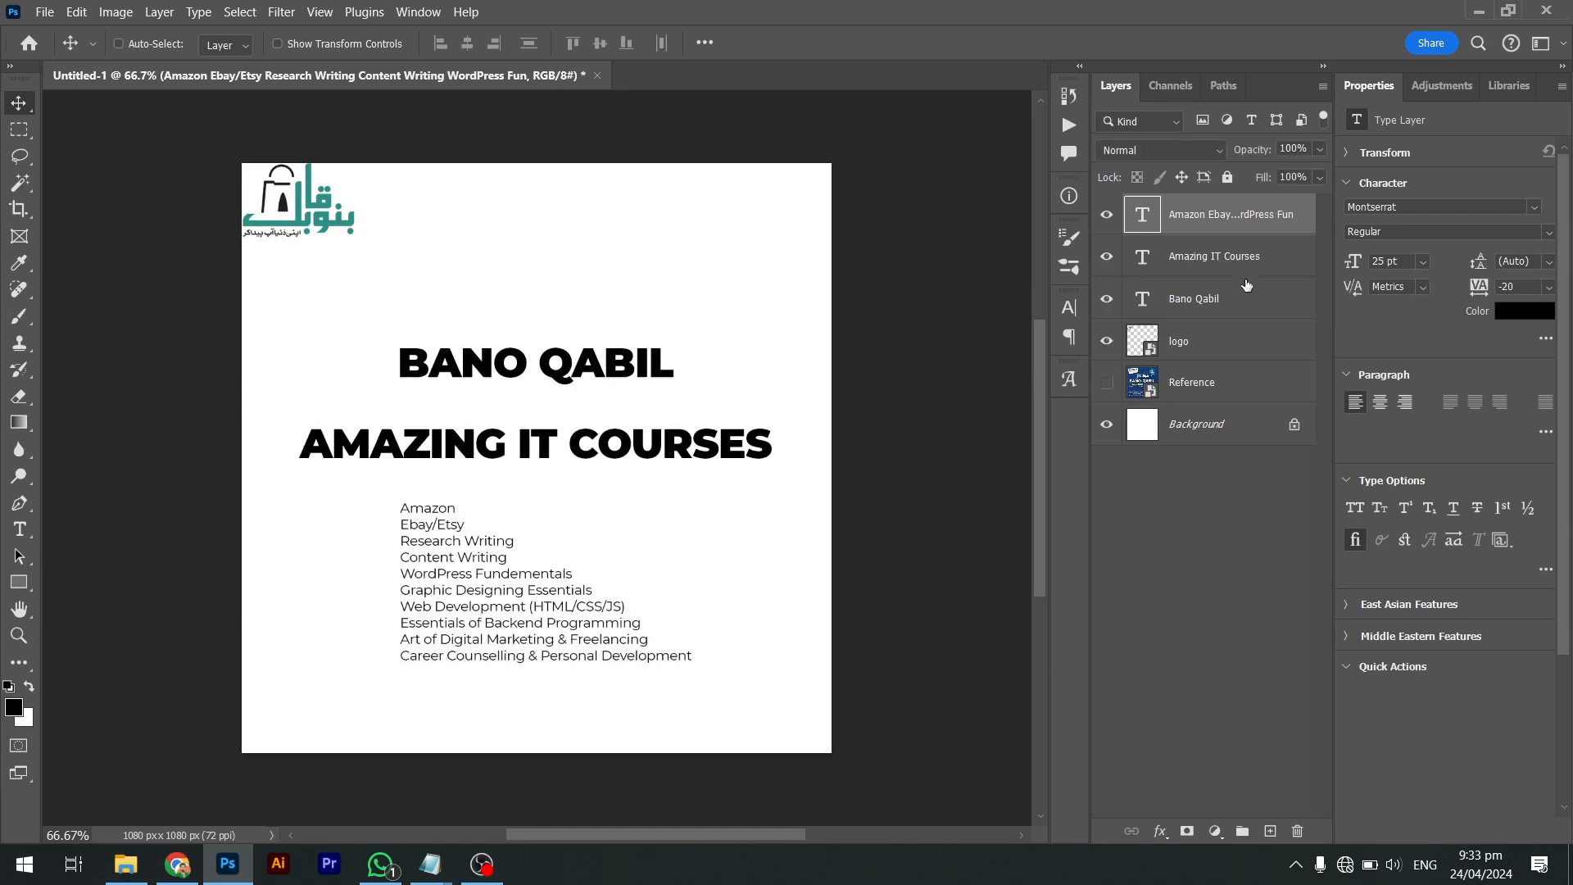
left_click(1229, 299)
Enlarge the BANO QABIL title slightly and move it to the horizontal centre
key("ctrl+t")
left_click_drag(689, 340, 741, 327)
key("Return")
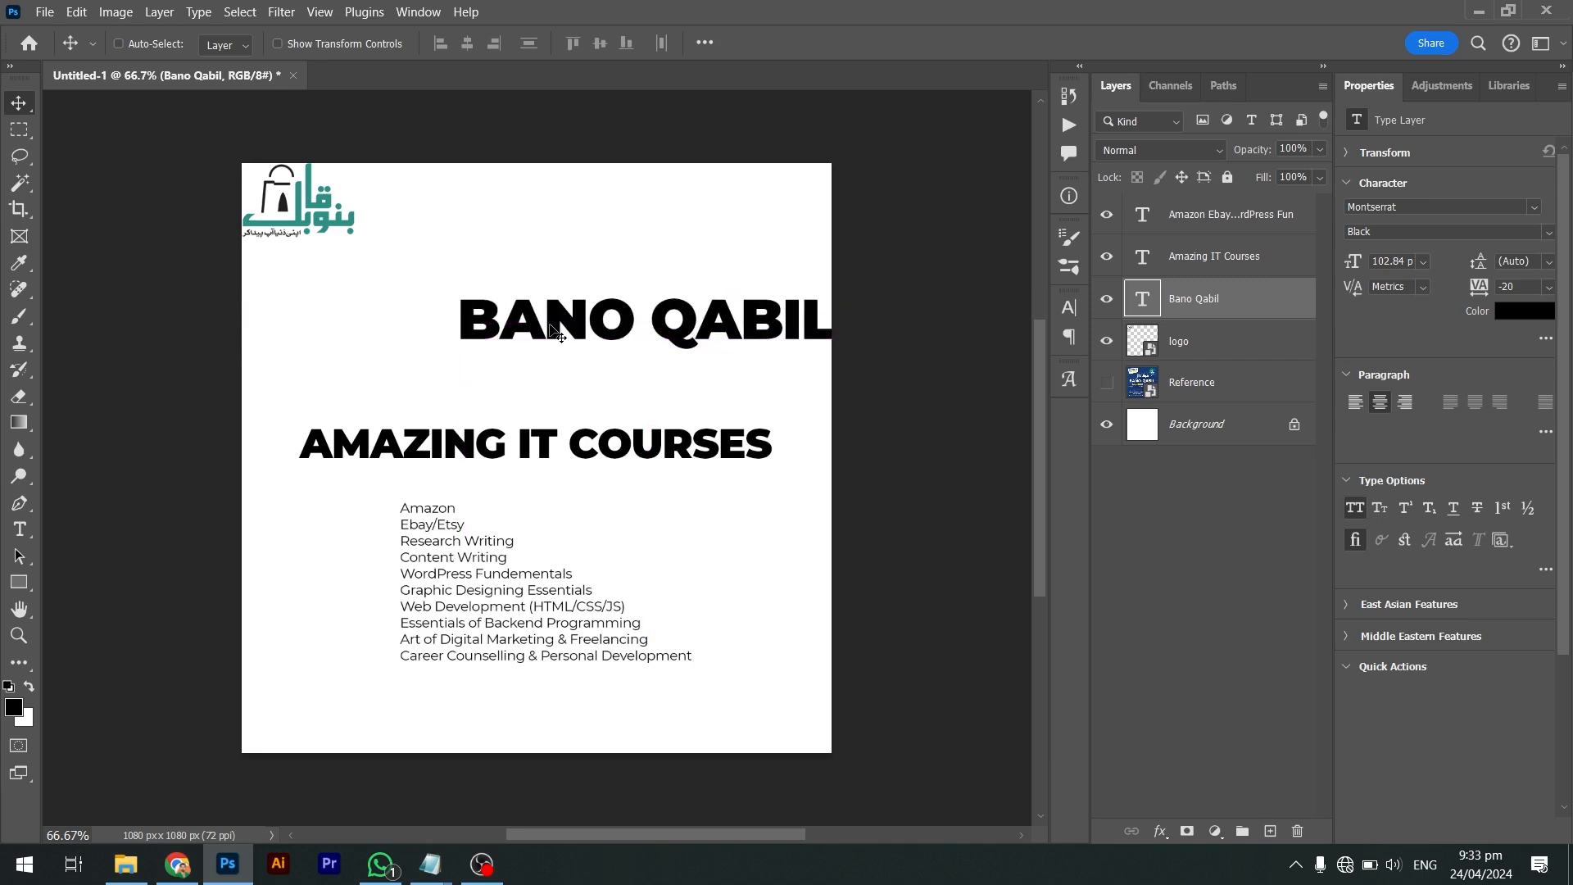
left_click_drag(653, 345, 551, 327)
key("shift")
key("shift")
key("shift")
key("shift")
key("shift")
left_click(521, 270)
Position AMAZING IT COURSES just beneath the title with a little spacing
double_click(549, 447)
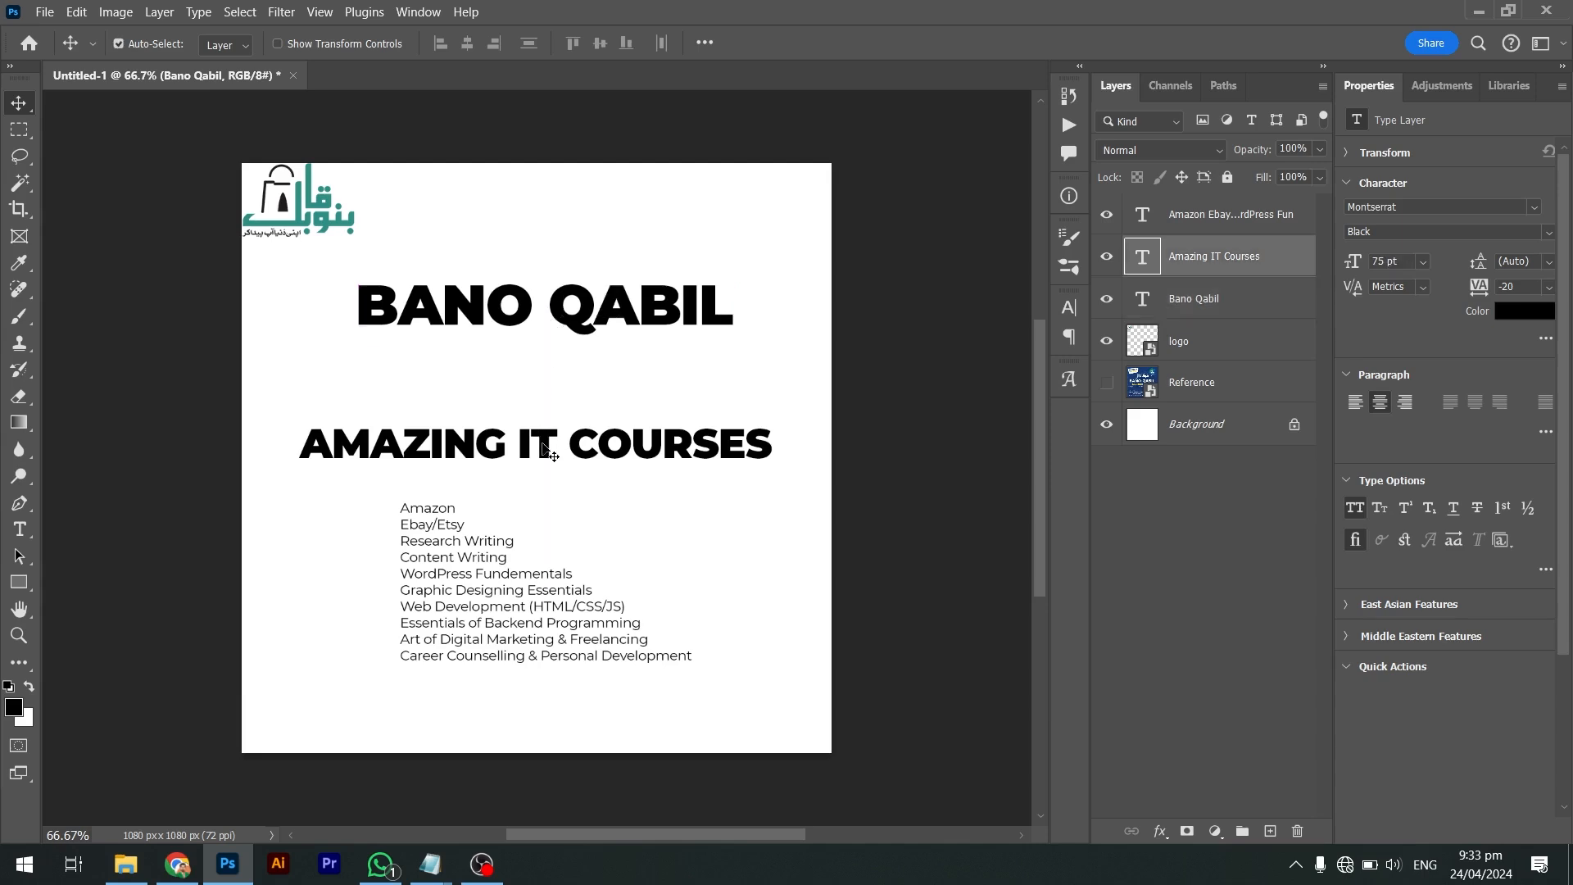
key("ctrl+Return")
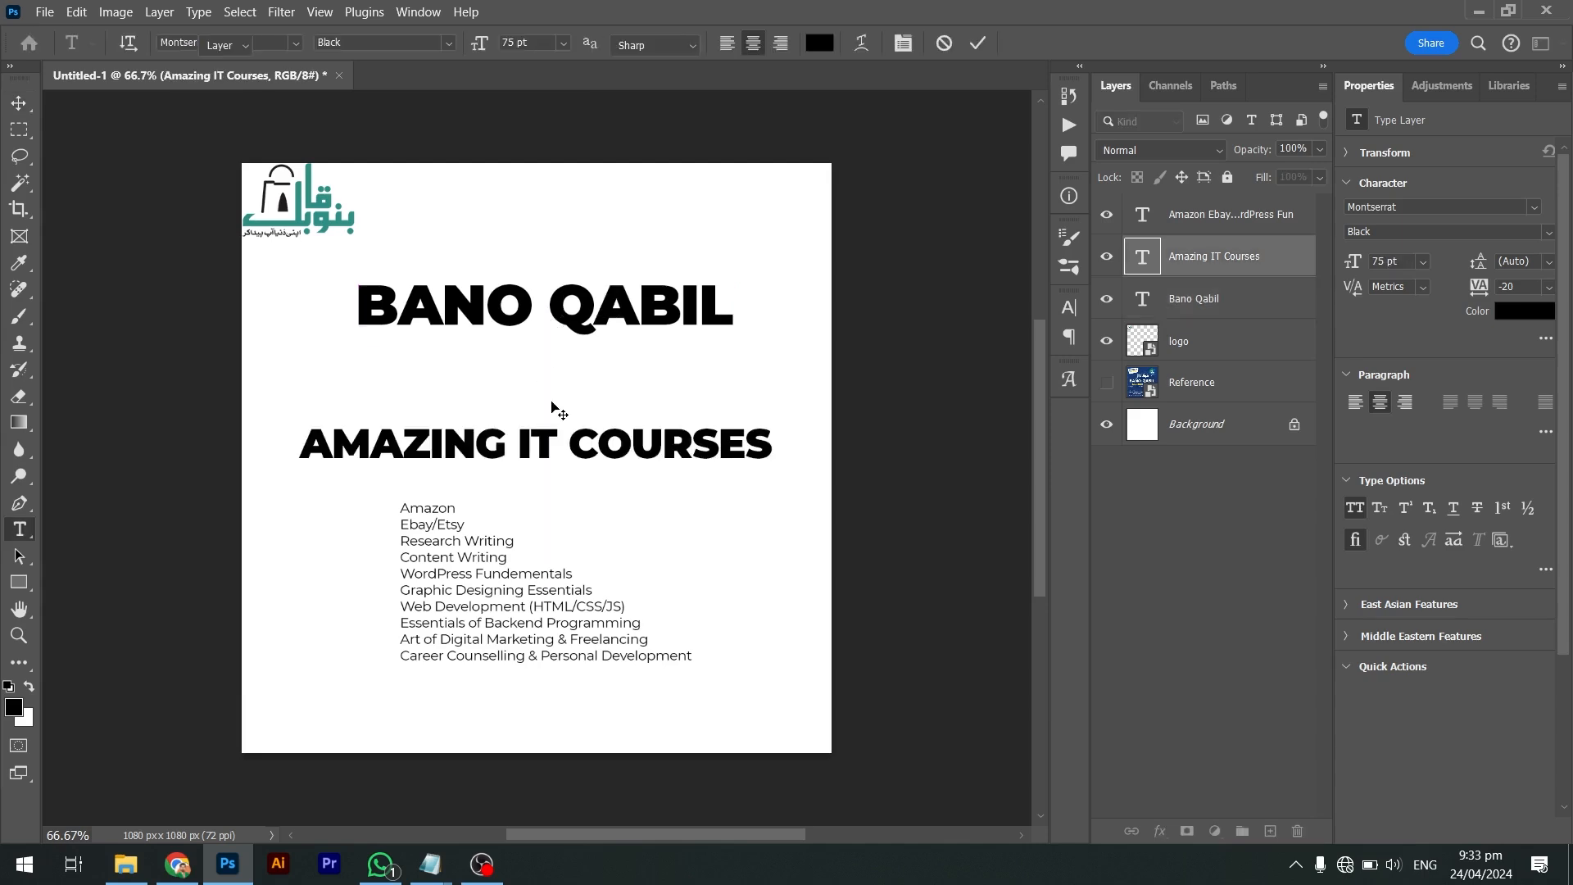
left_click_drag(566, 429, 559, 382)
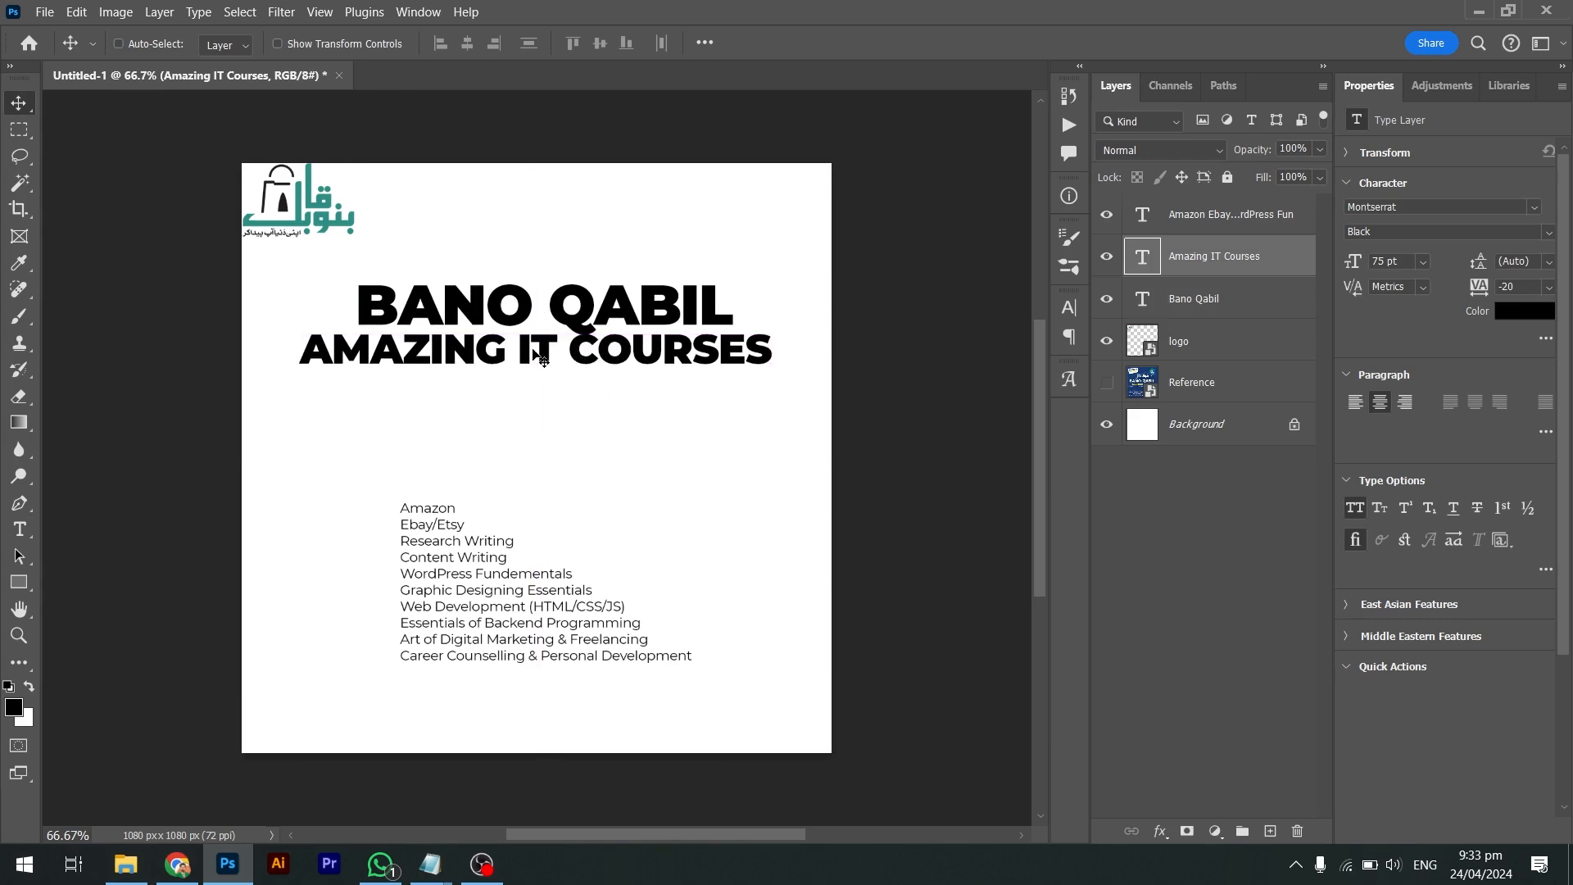
left_click_drag(534, 351, 535, 369)
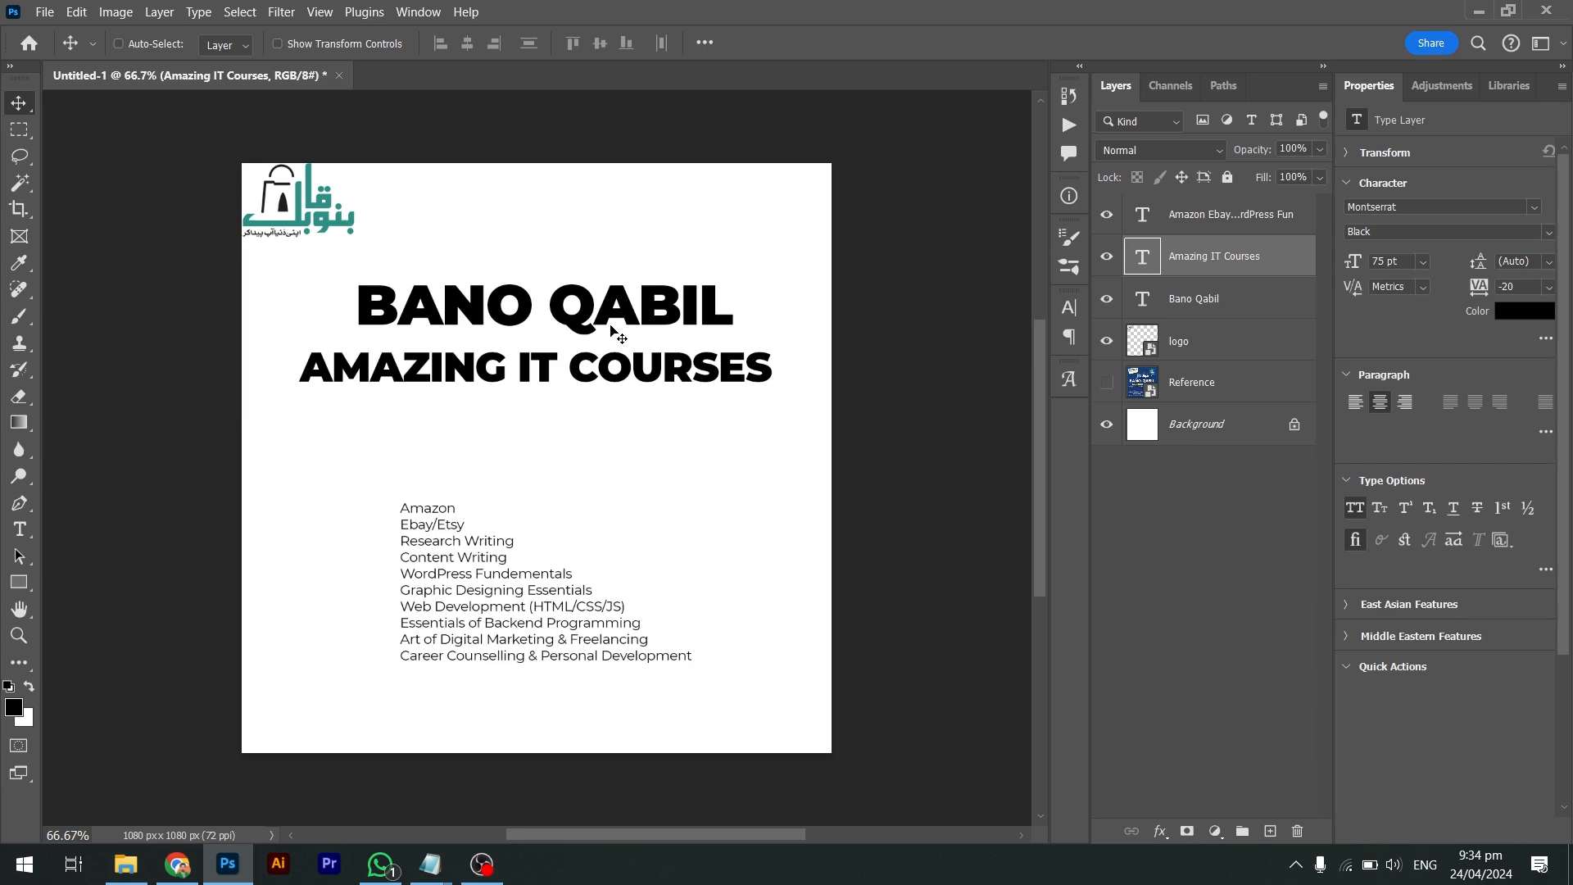
left_click_drag(607, 318, 608, 324)
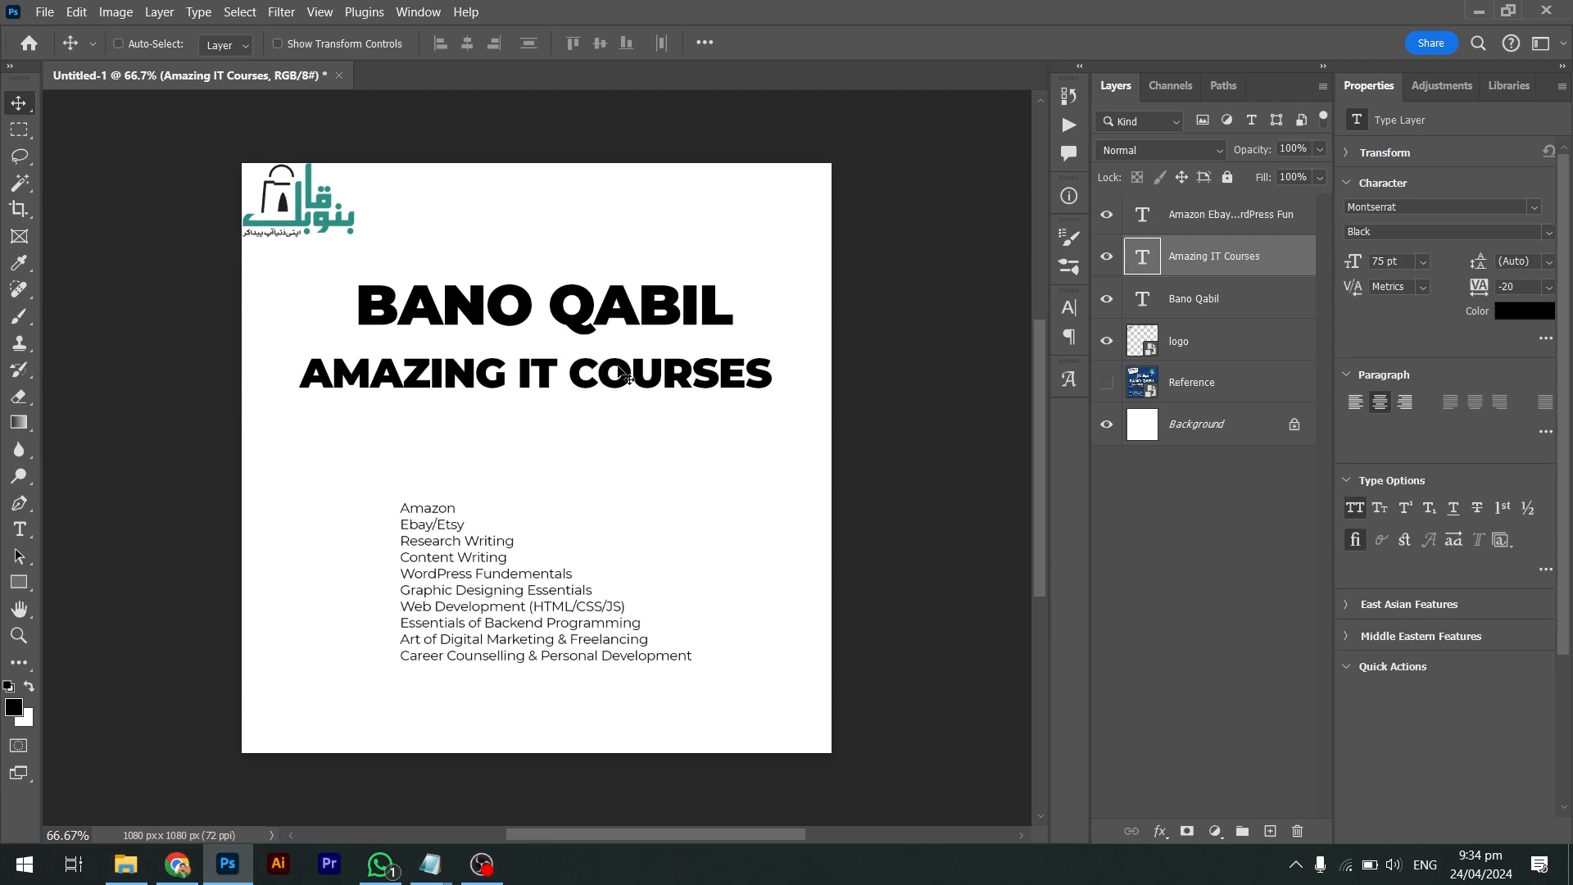
In Chrome, run a Google Images search for 'heading vs subheading'
key("alt+Tab")
key("Tab")
key("Tab")
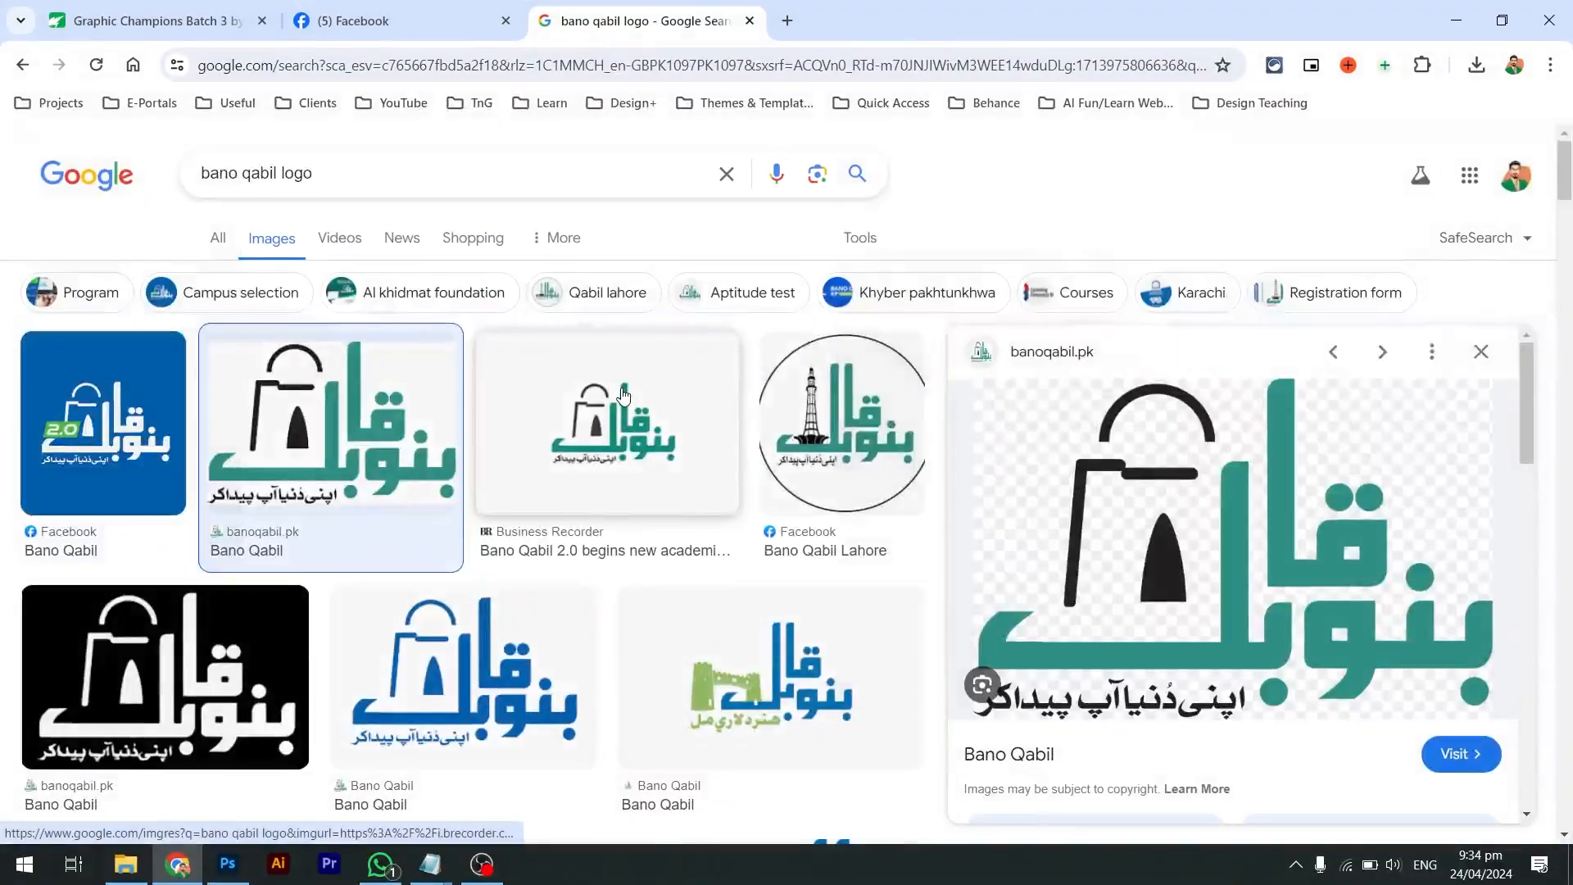
left_click(600, 192)
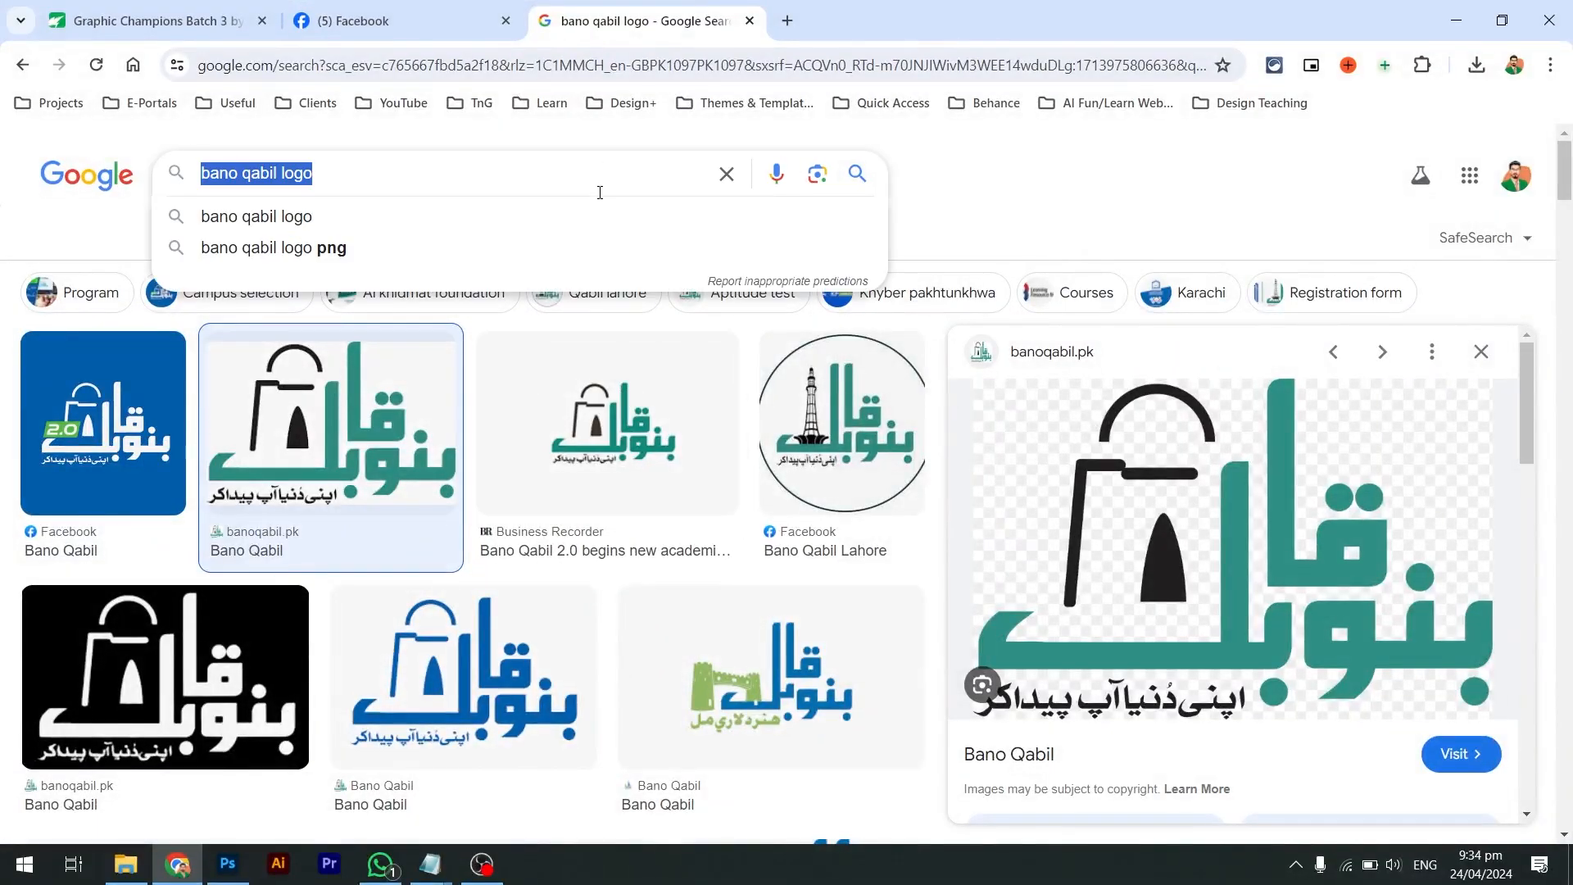
type("heading vs ")
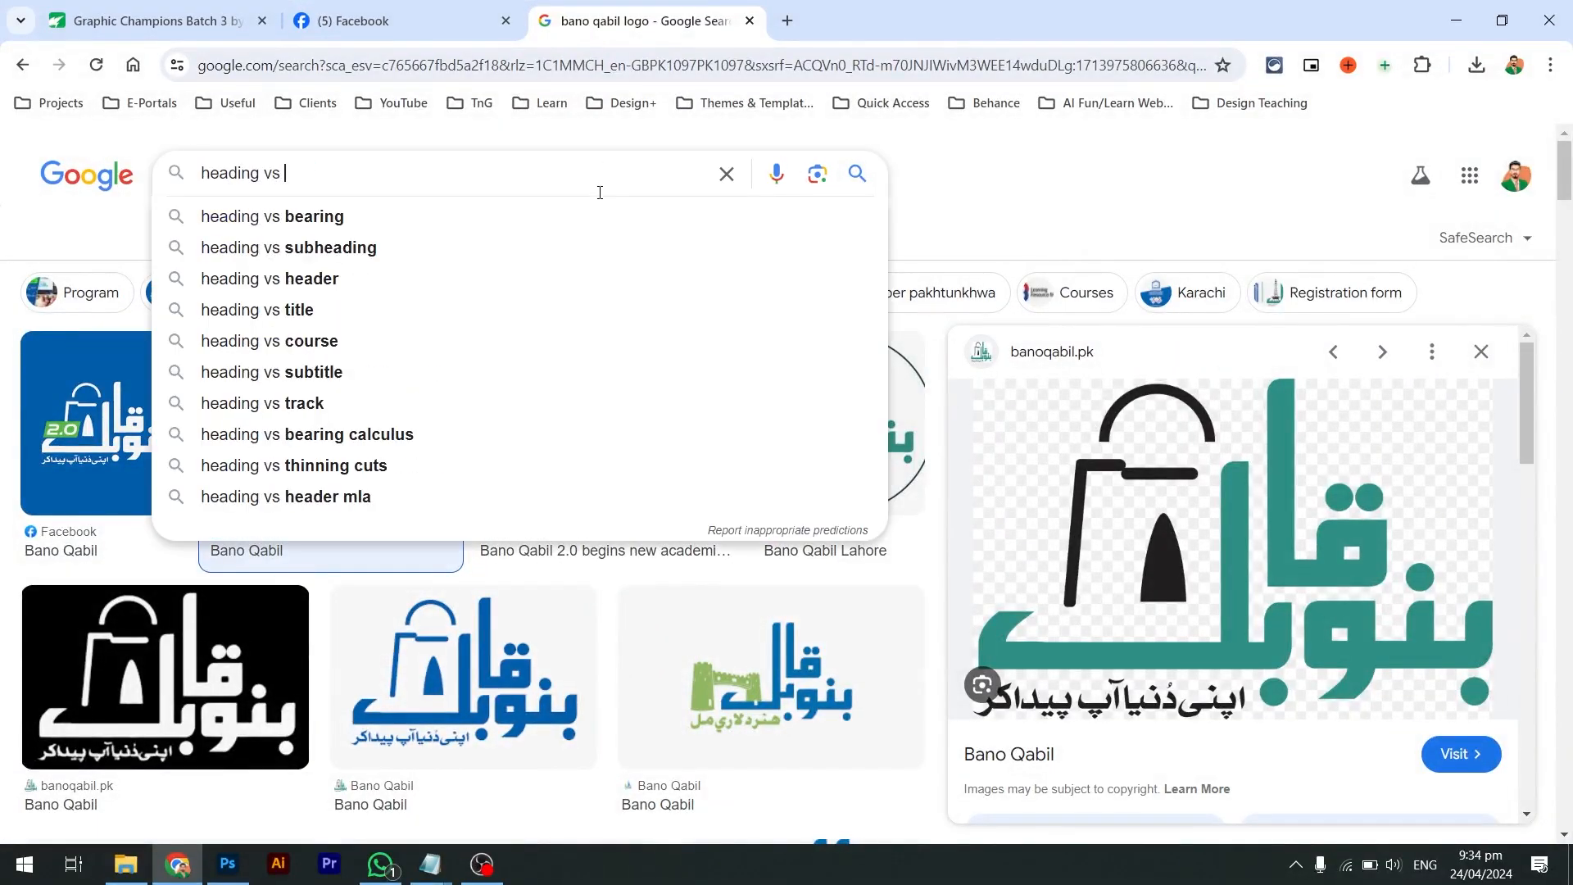
type("subheading")
key("Return")
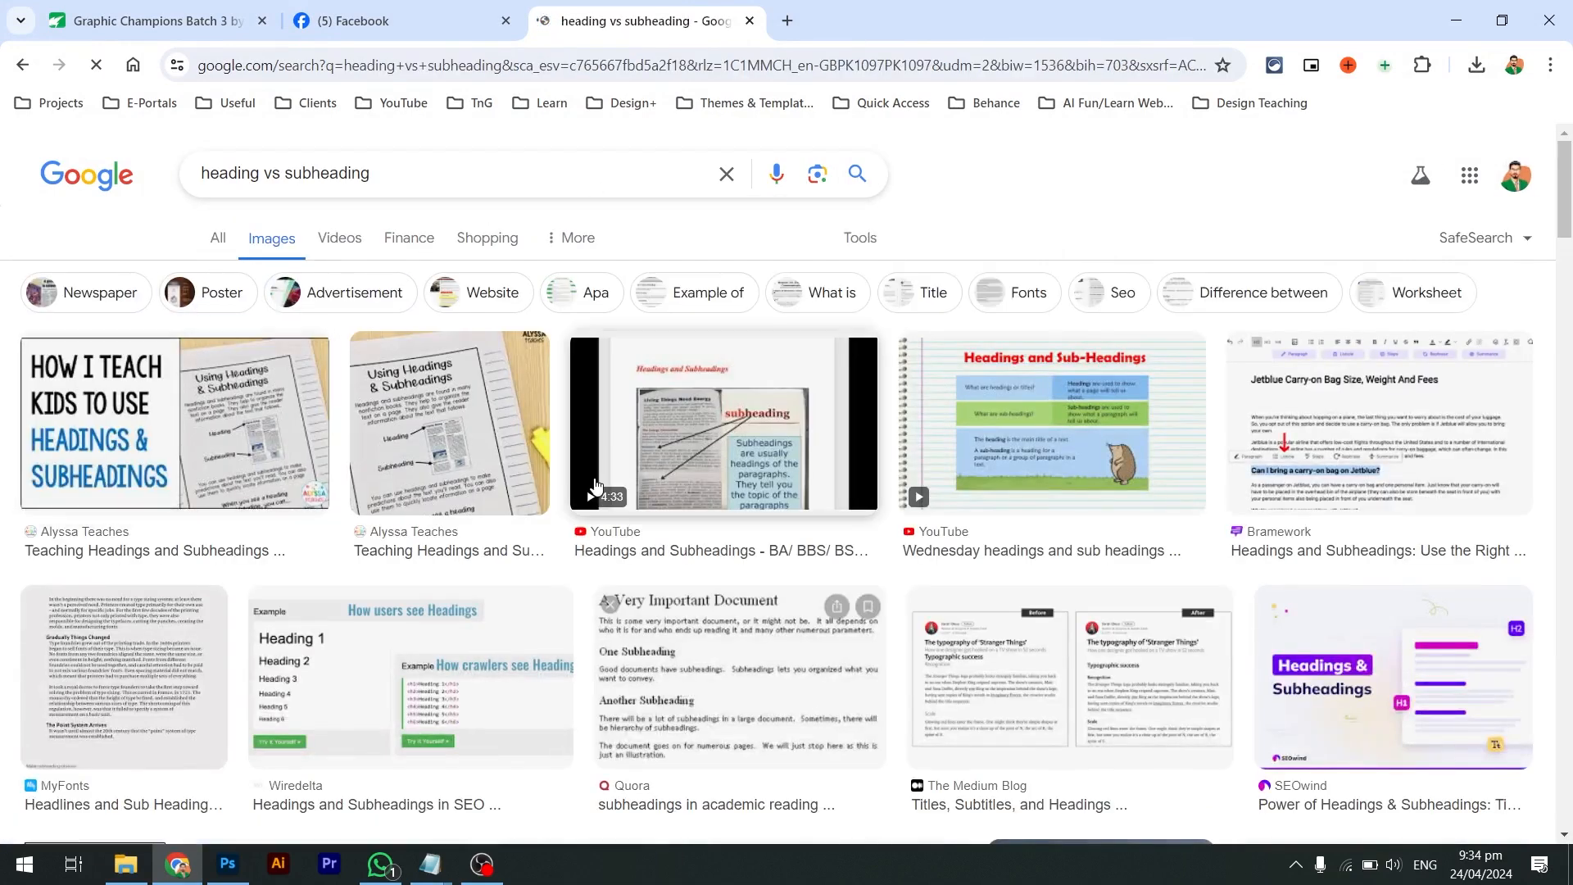
Preview the Wiredelta headings example and the Etsy headings and subheadings worksheet images
left_click(491, 655)
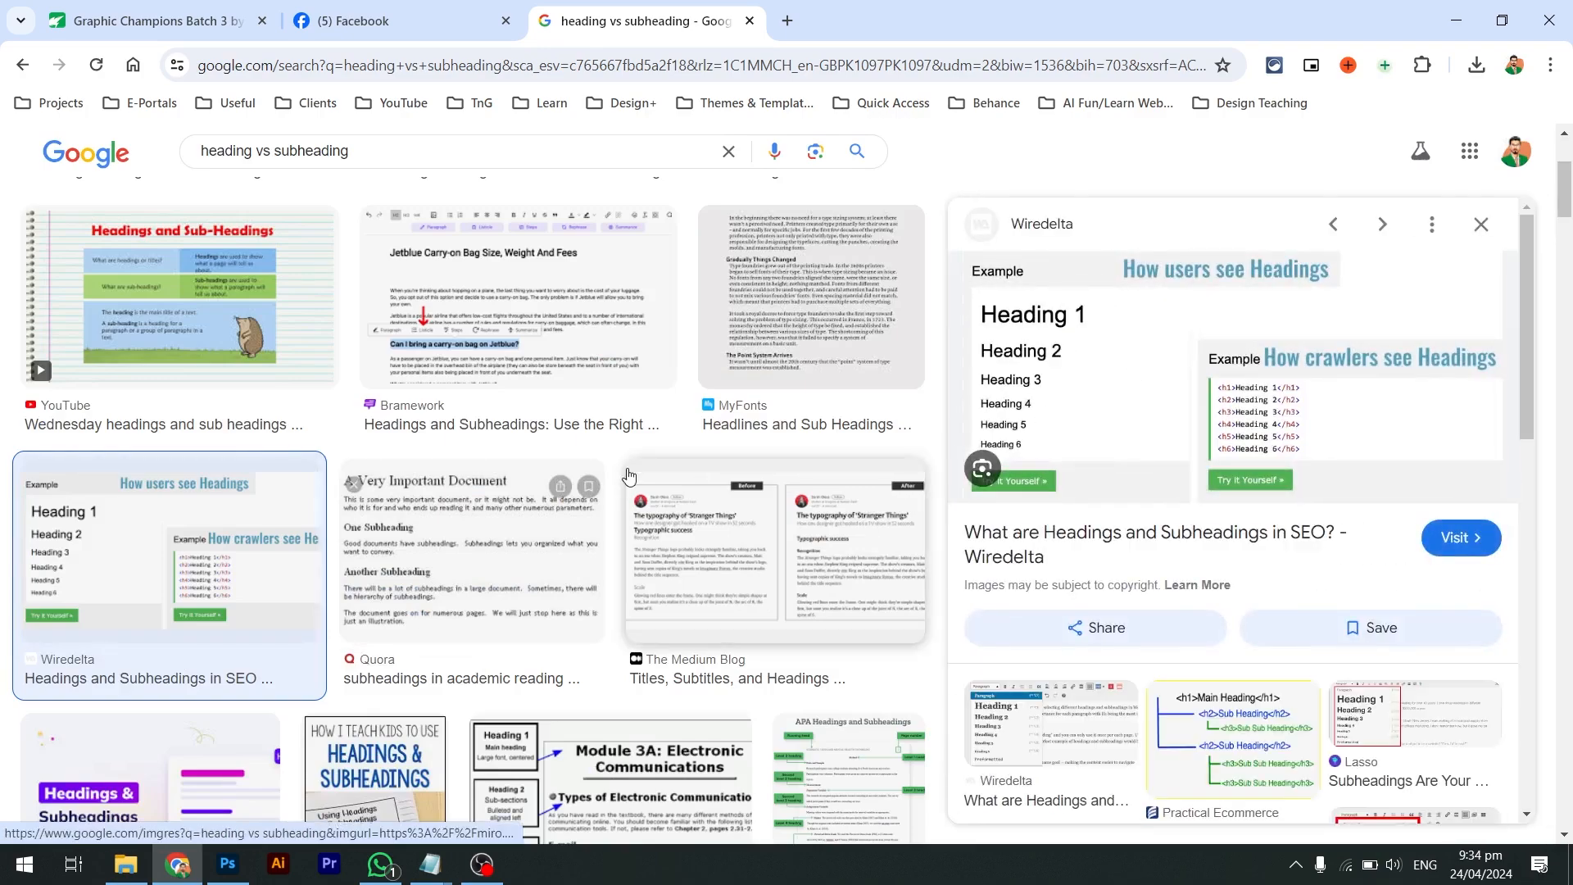
scroll(412, 478, "down", 6)
scroll(411, 479, "down", 9)
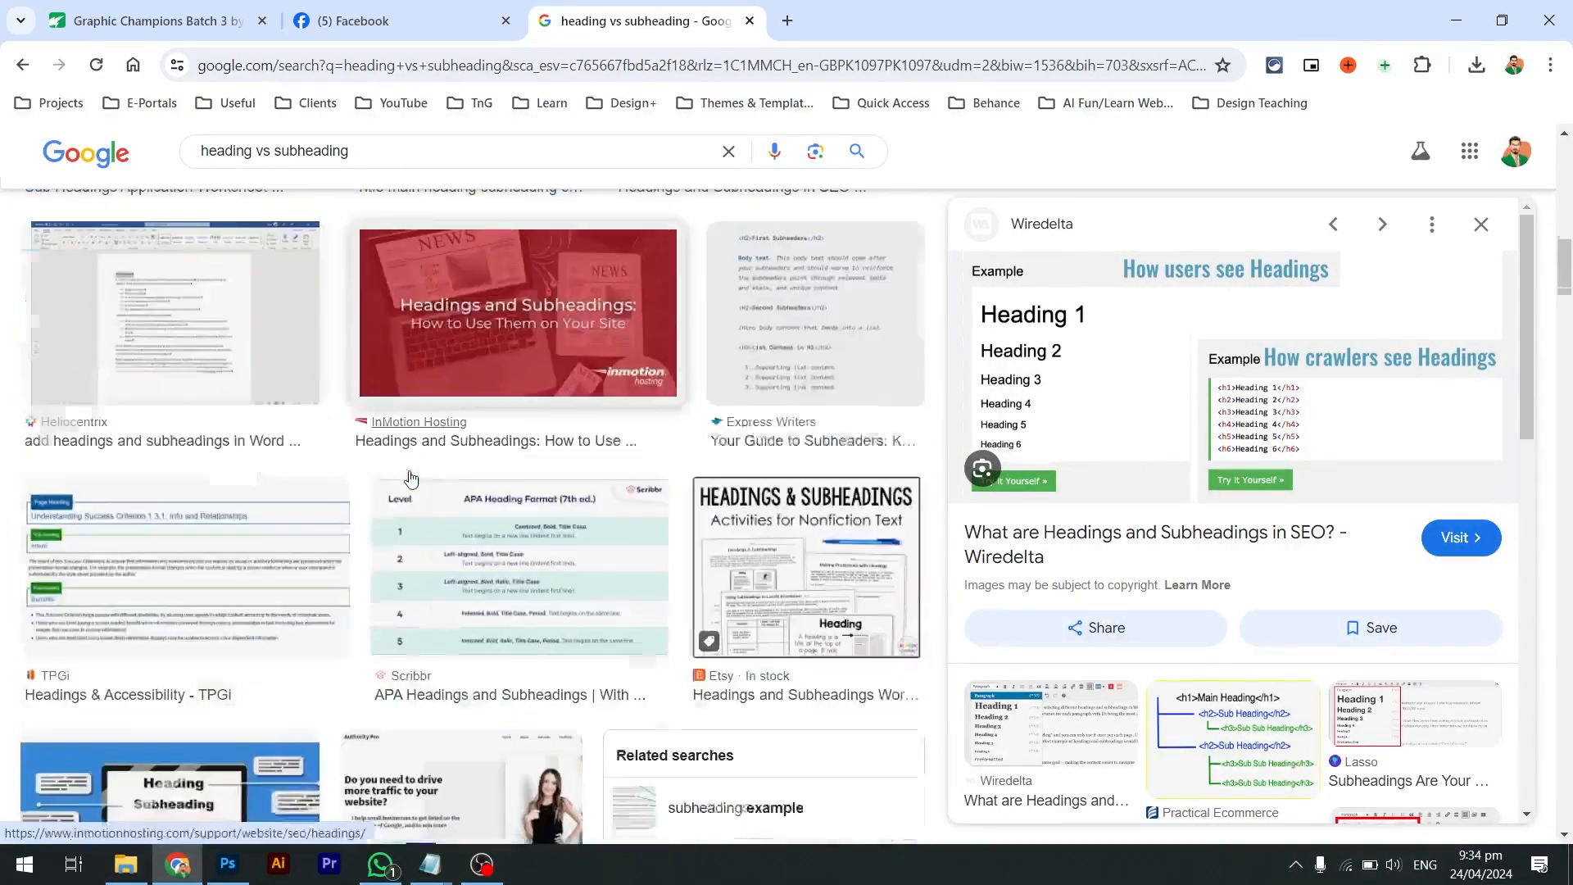
left_click(852, 308)
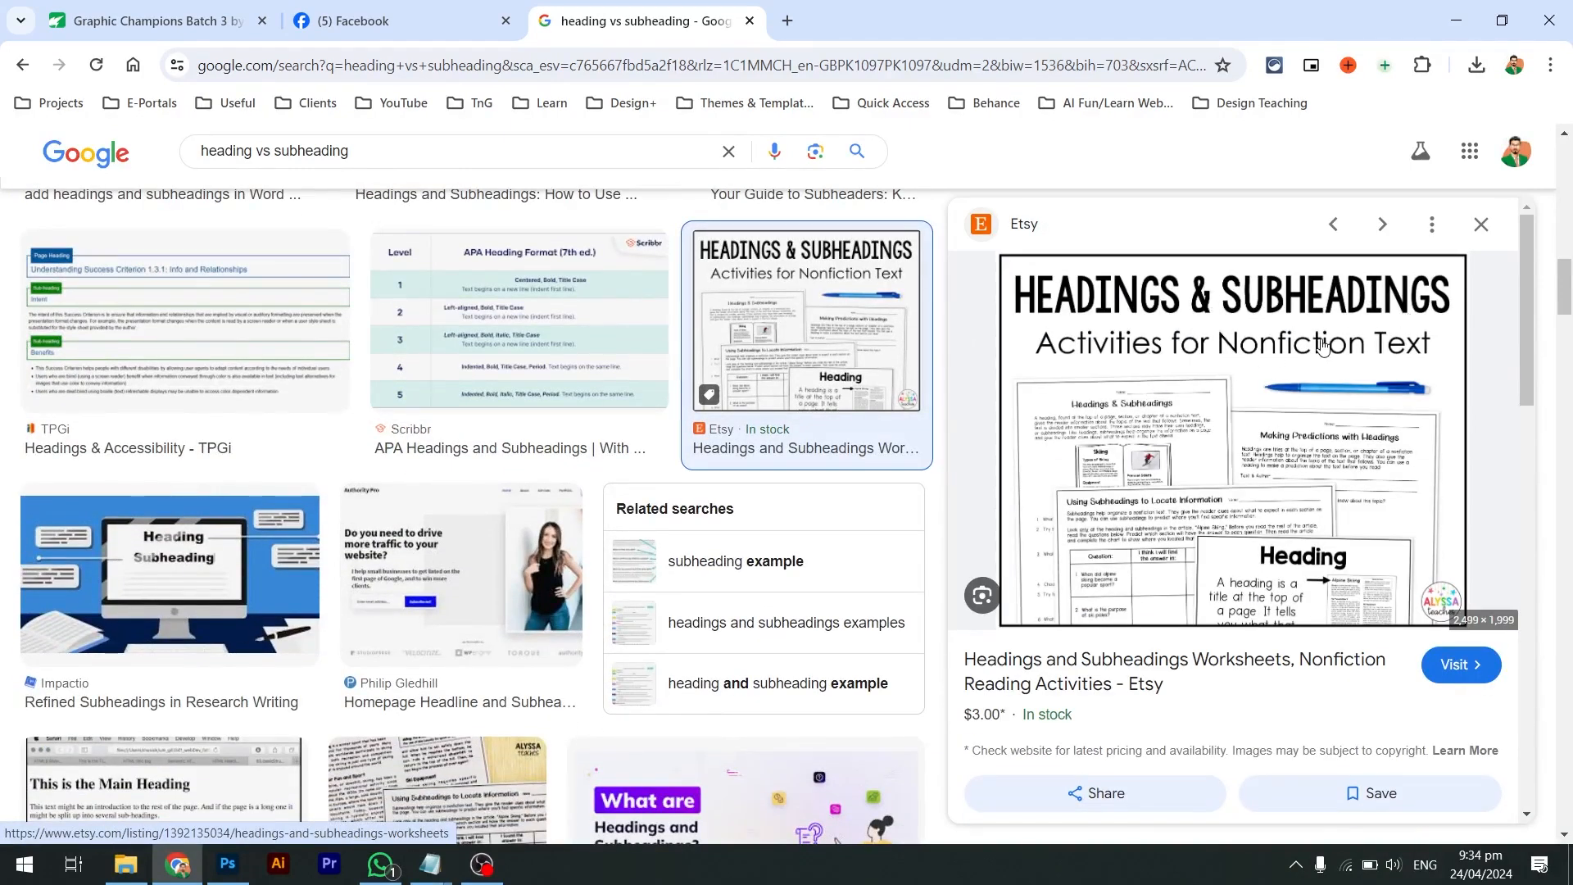
scroll(833, 361, "down", 5)
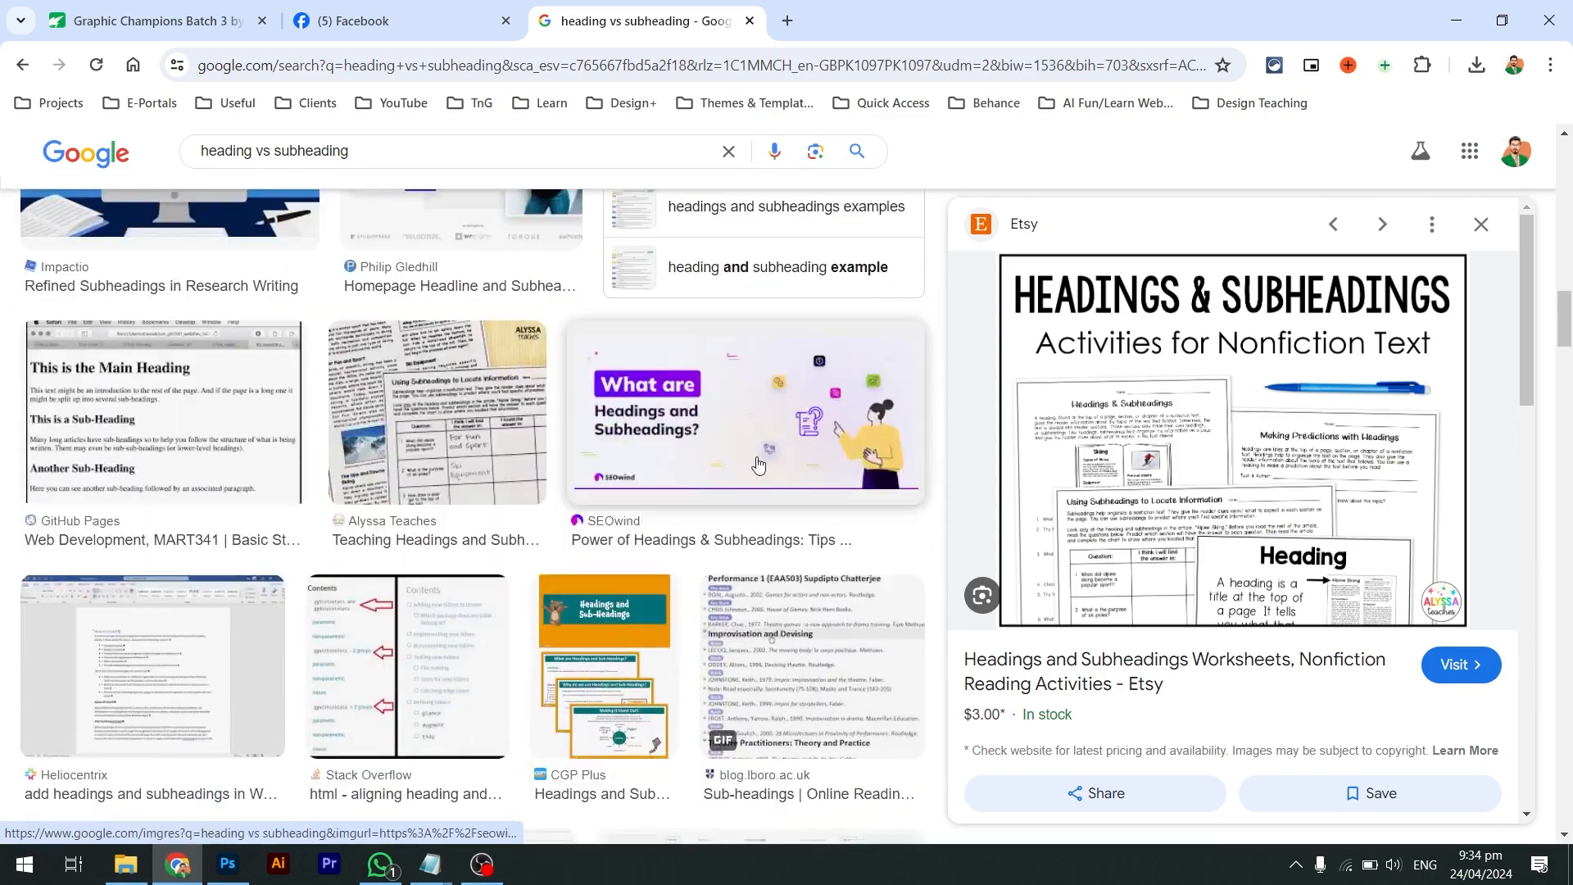
scroll(671, 468, "down", 5)
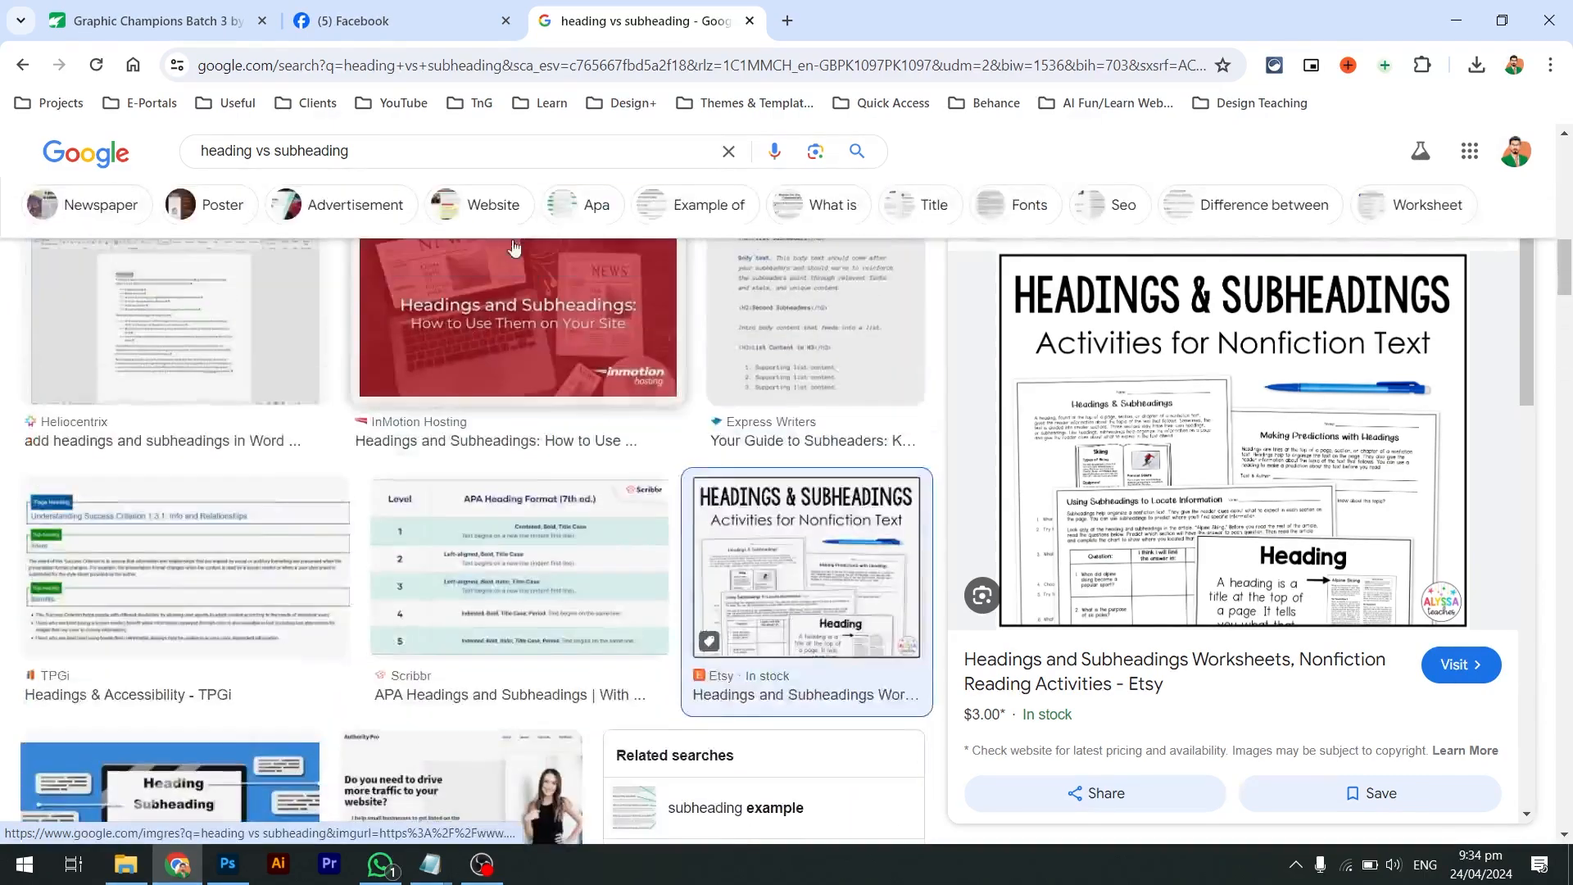
Show all web results for 'heading and subheading example' and open the Bramework article
left_click(475, 152)
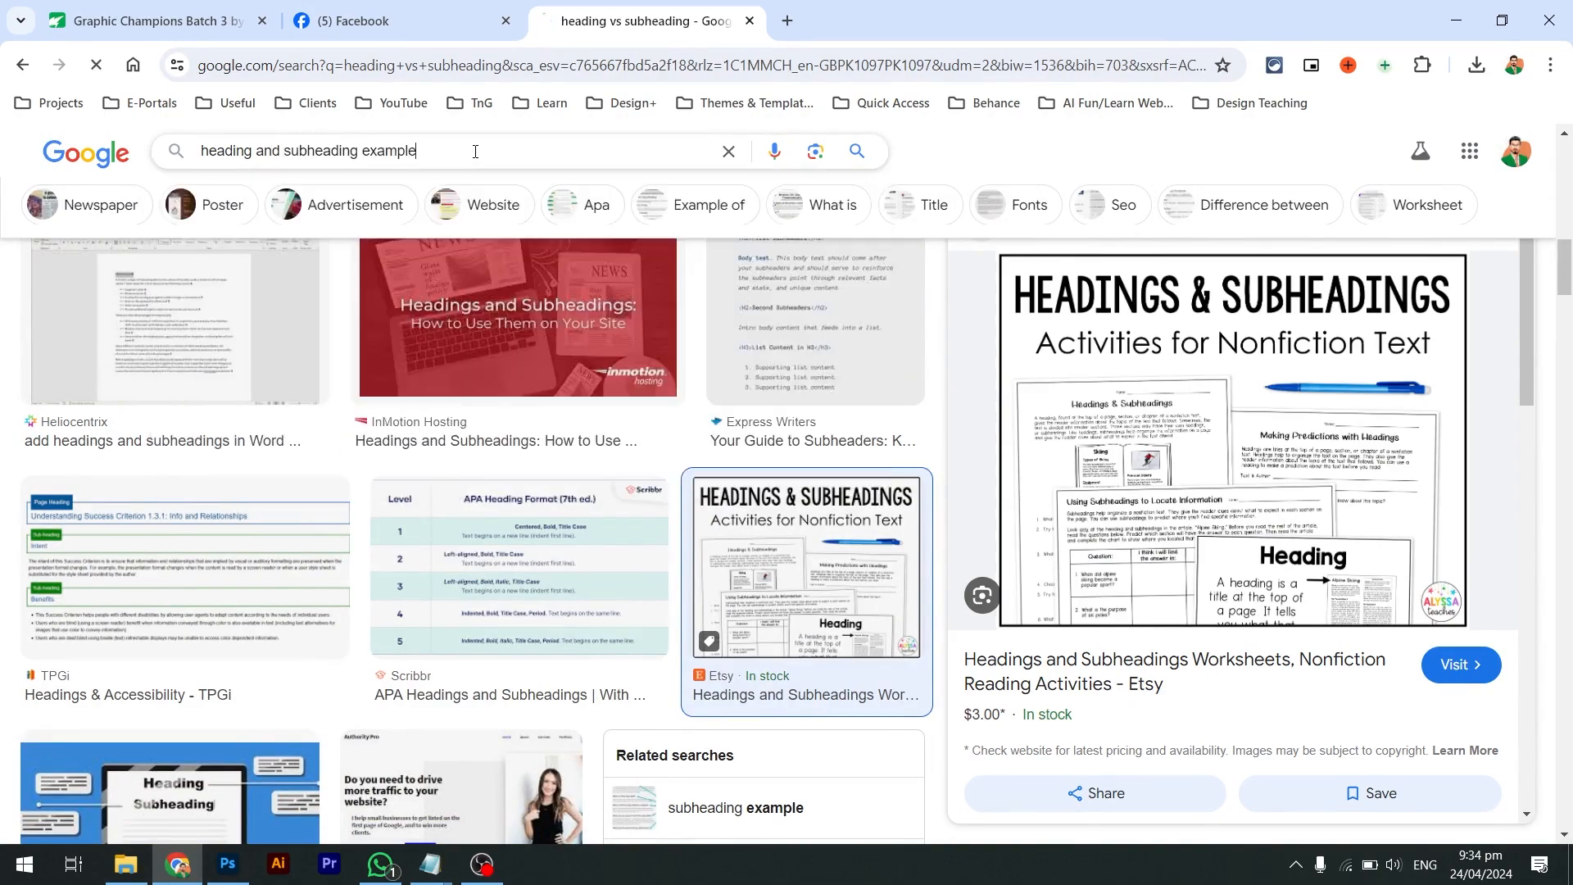
scroll(483, 283, "down", 3)
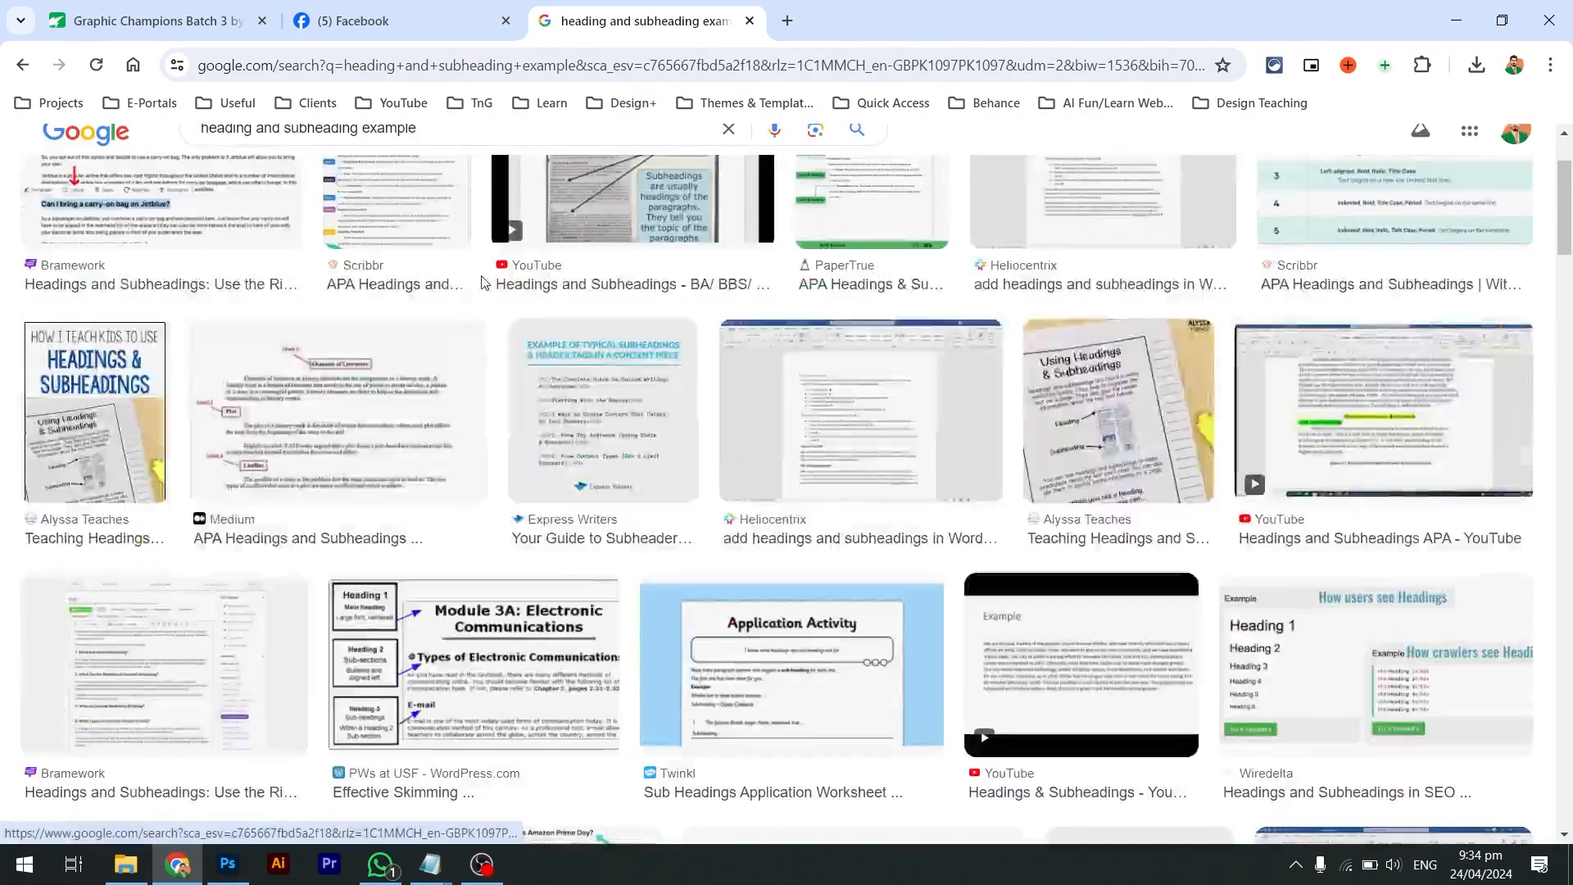
scroll(483, 282, "down", 8)
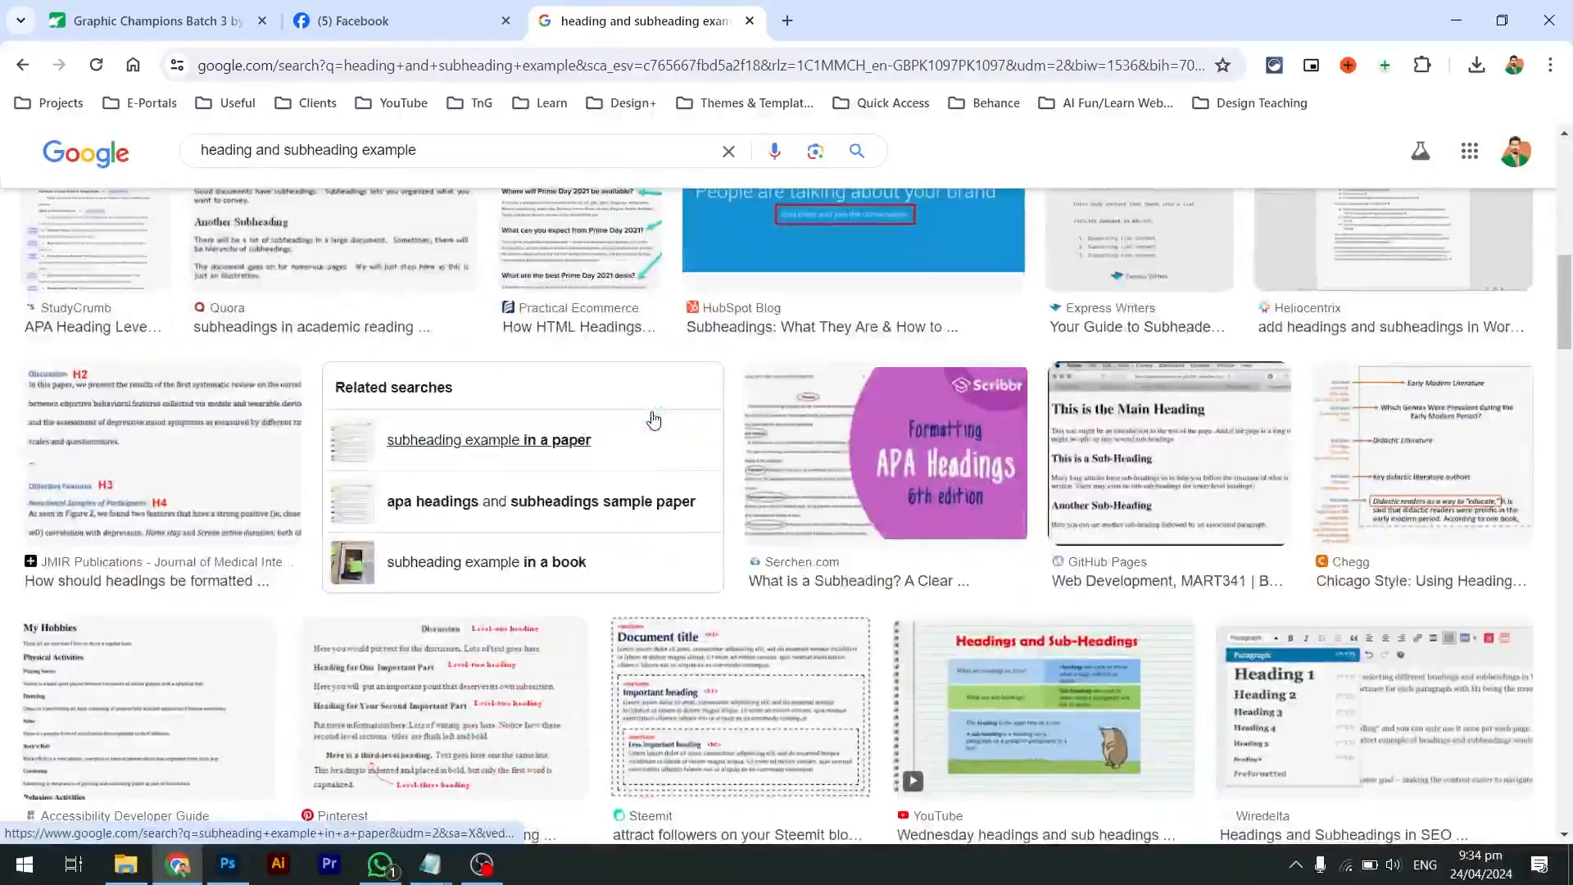
scroll(653, 420, "down", 7)
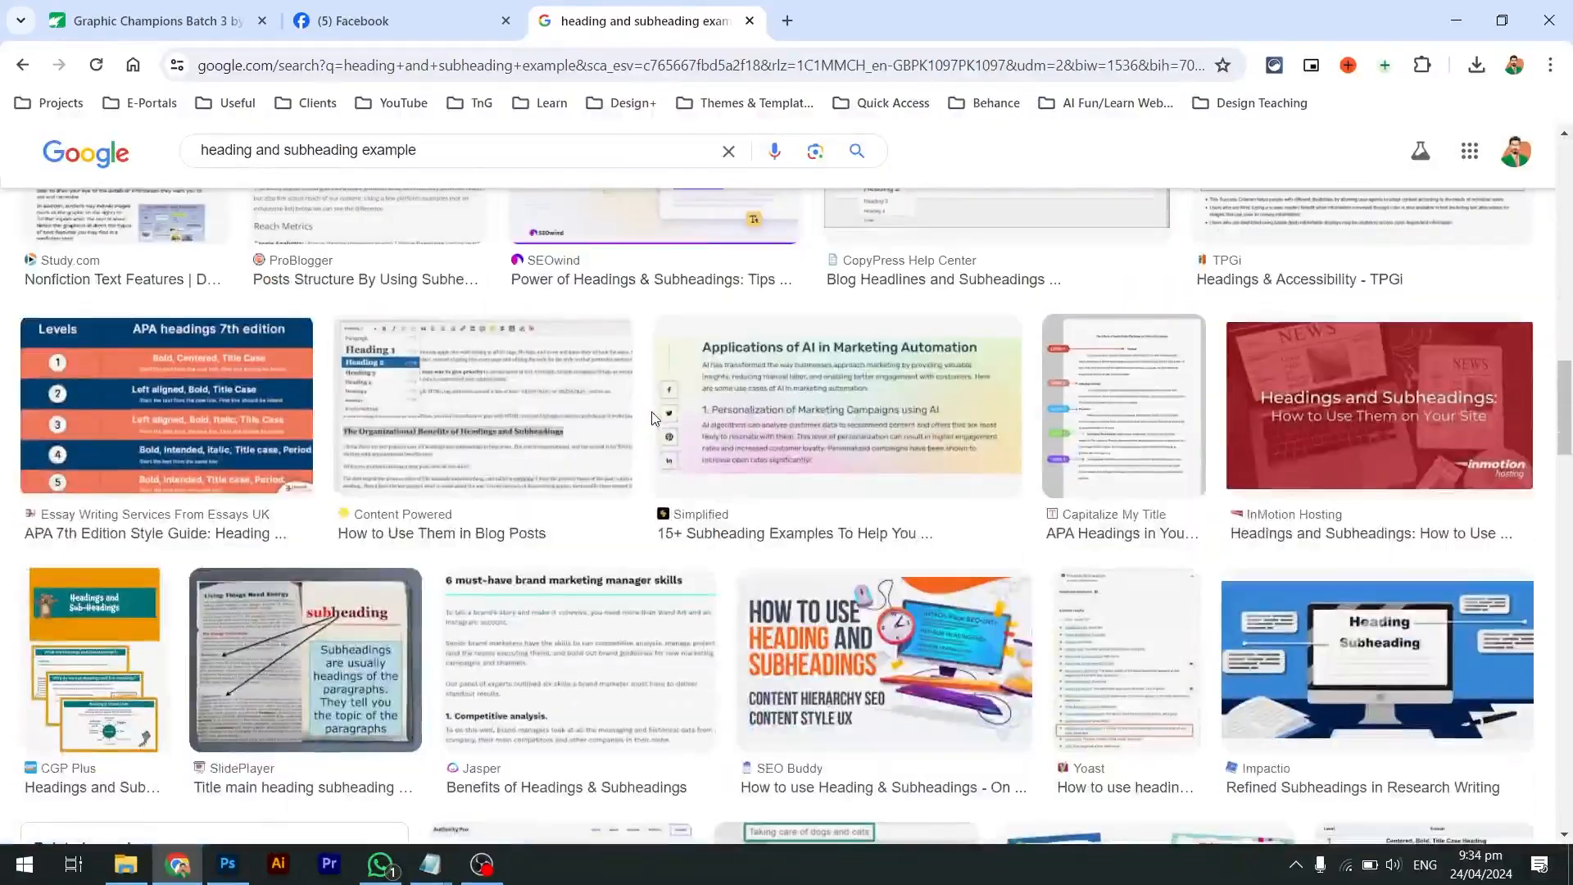
scroll(653, 419, "down", 6)
scroll(653, 420, "down", 6)
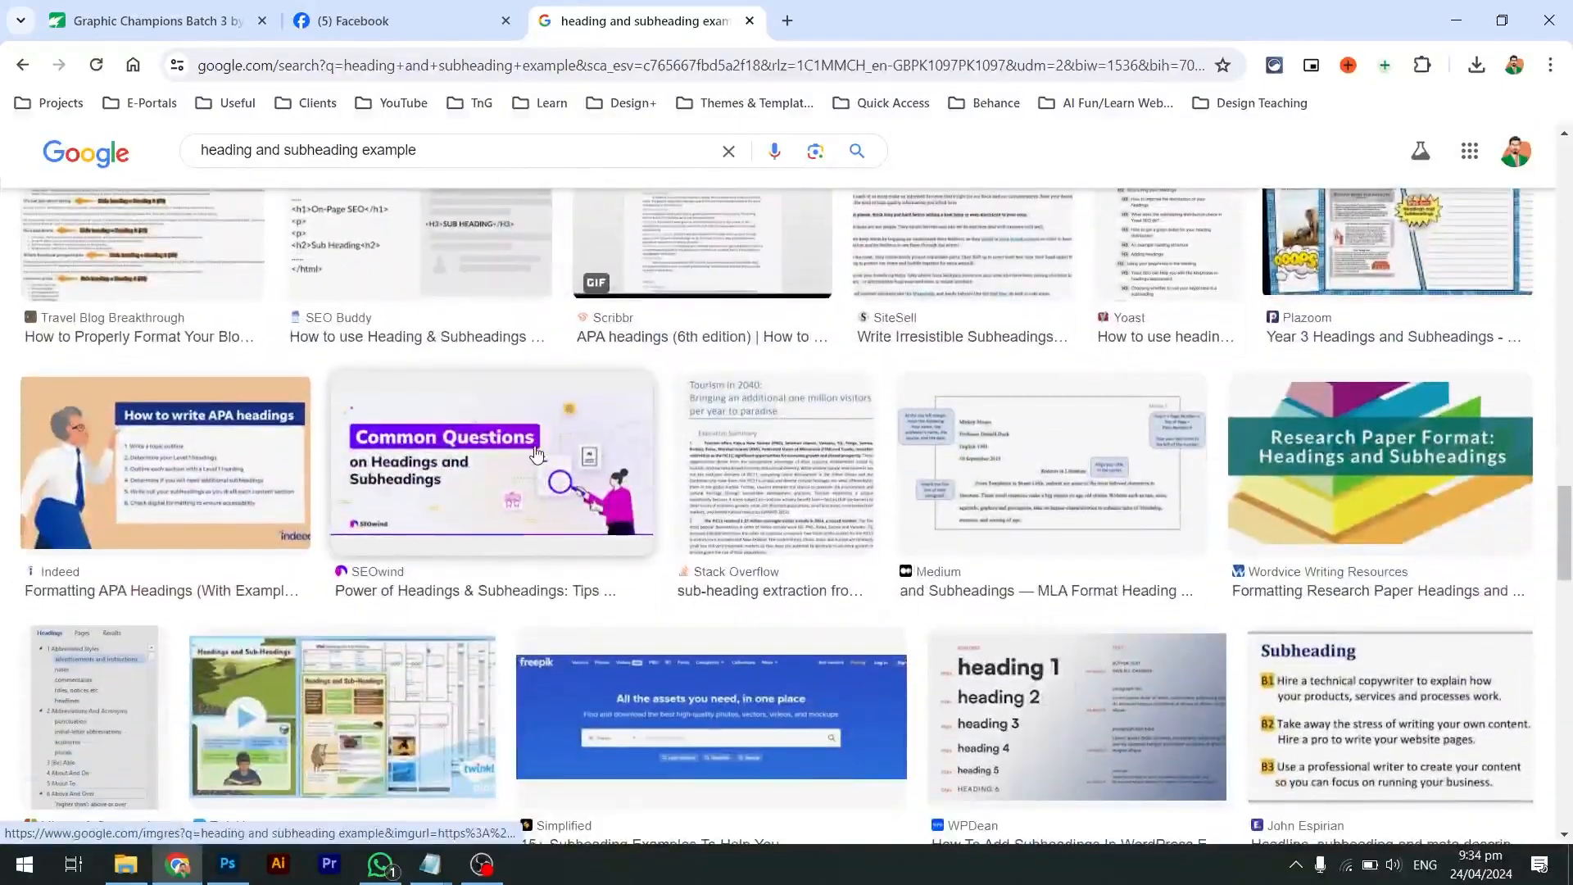
scroll(537, 453, "down", 6)
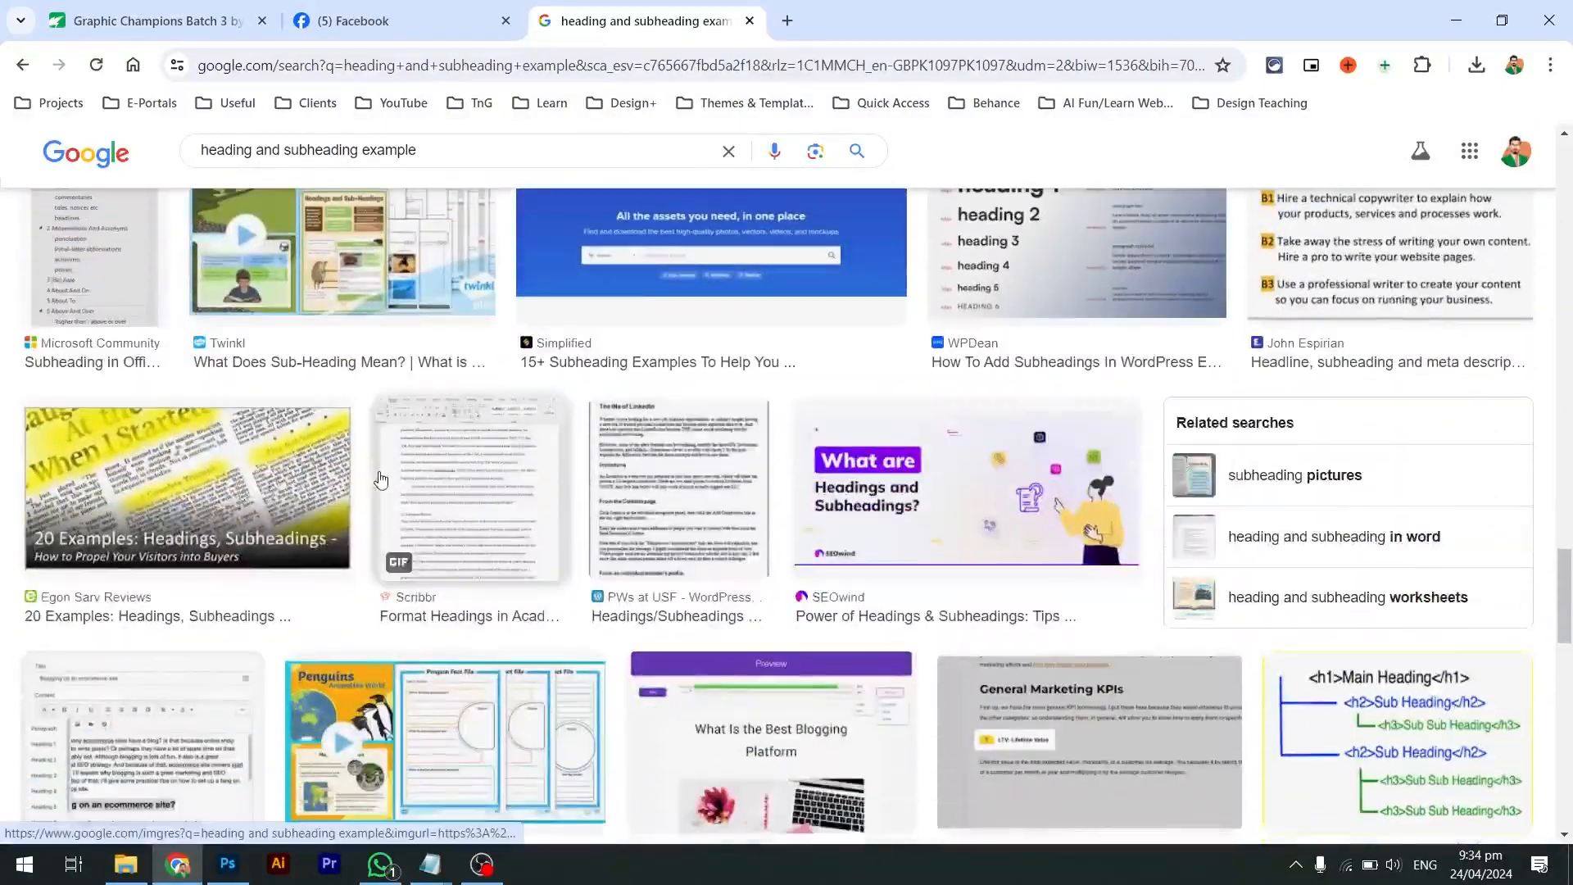
scroll(379, 480, "down", 4)
scroll(379, 479, "up", 20)
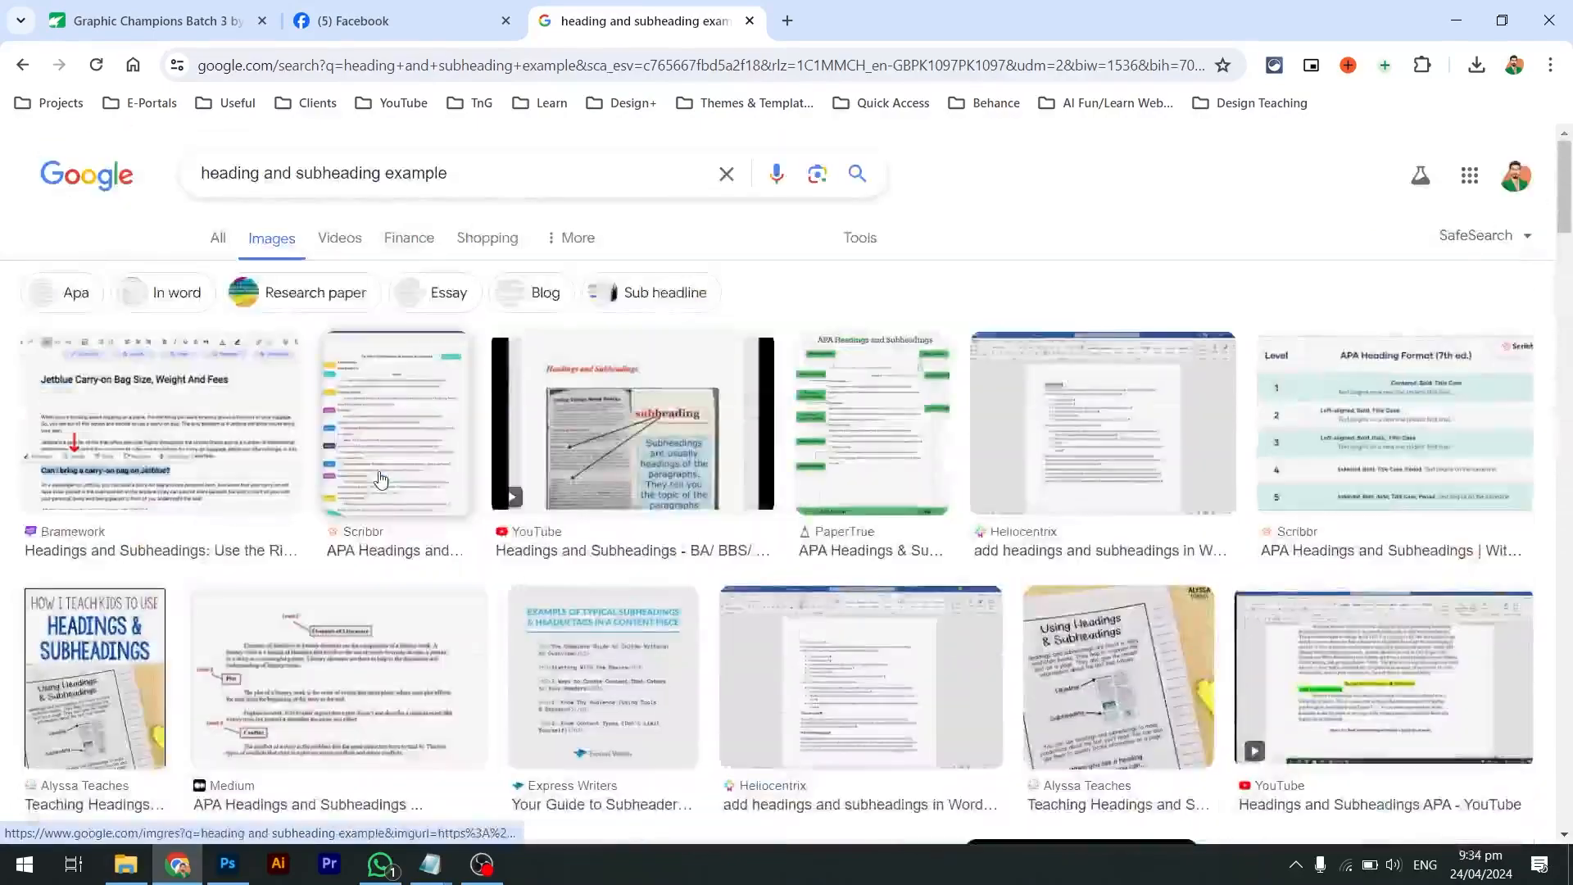
left_click(218, 245)
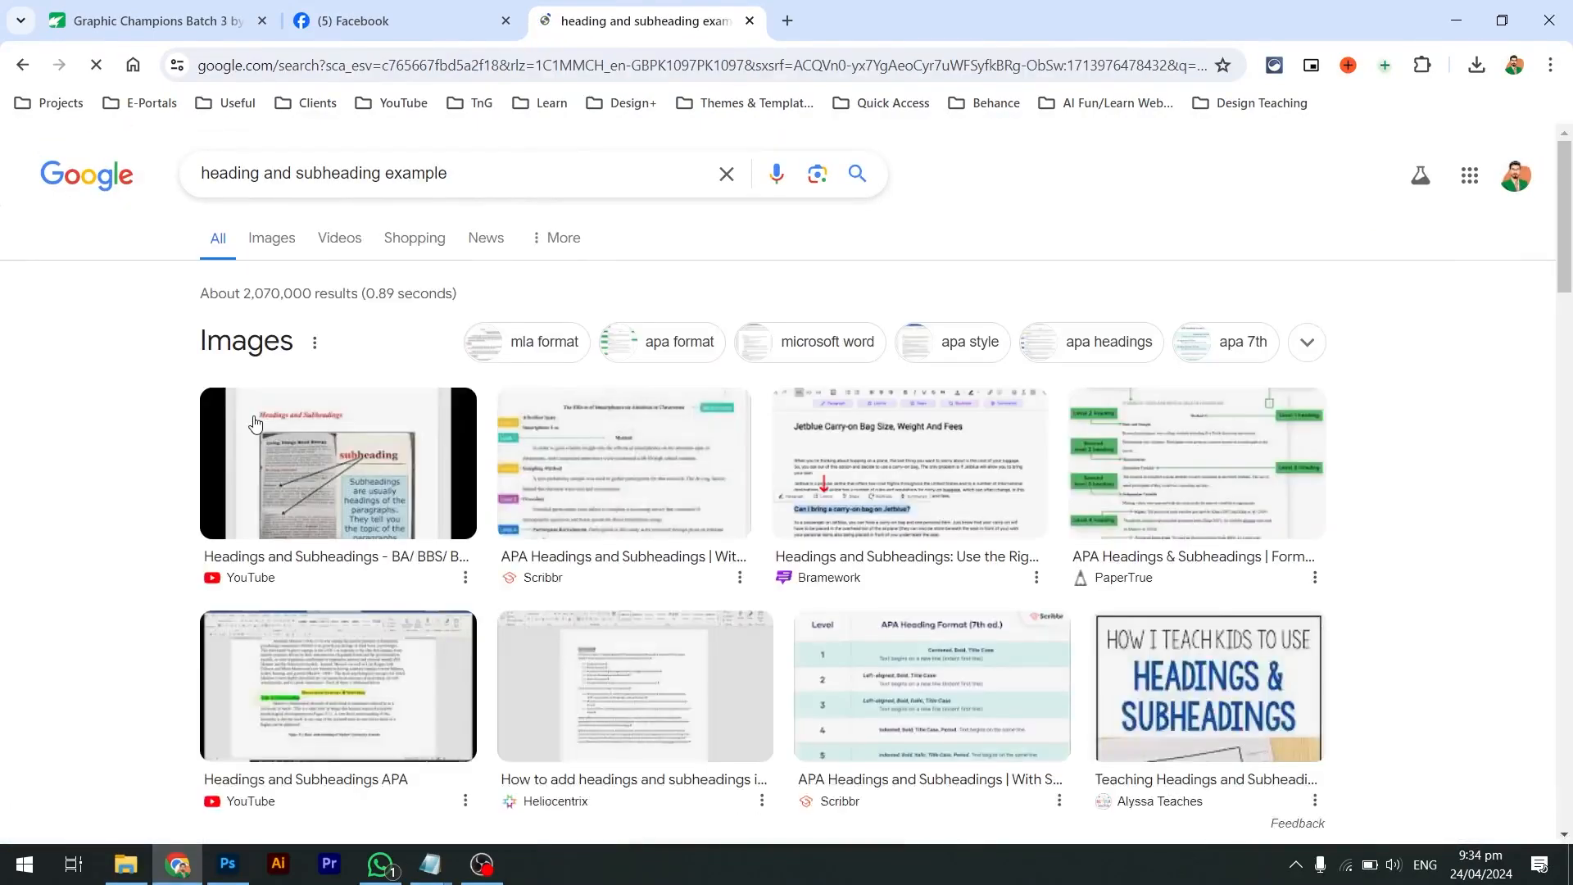
scroll(327, 475, "down", 10)
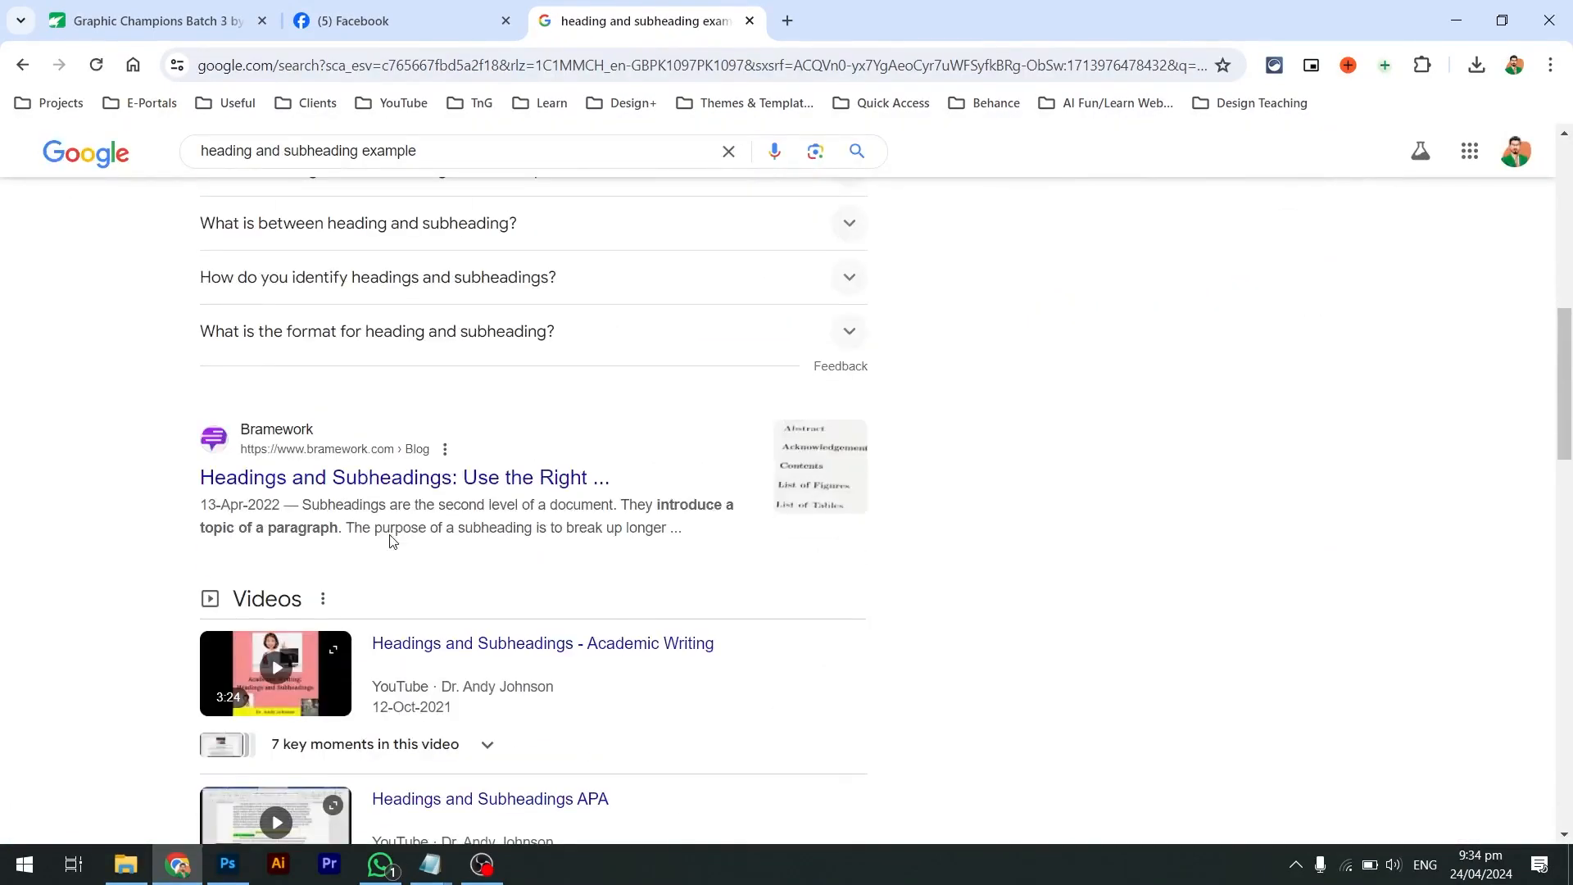
left_click(397, 484)
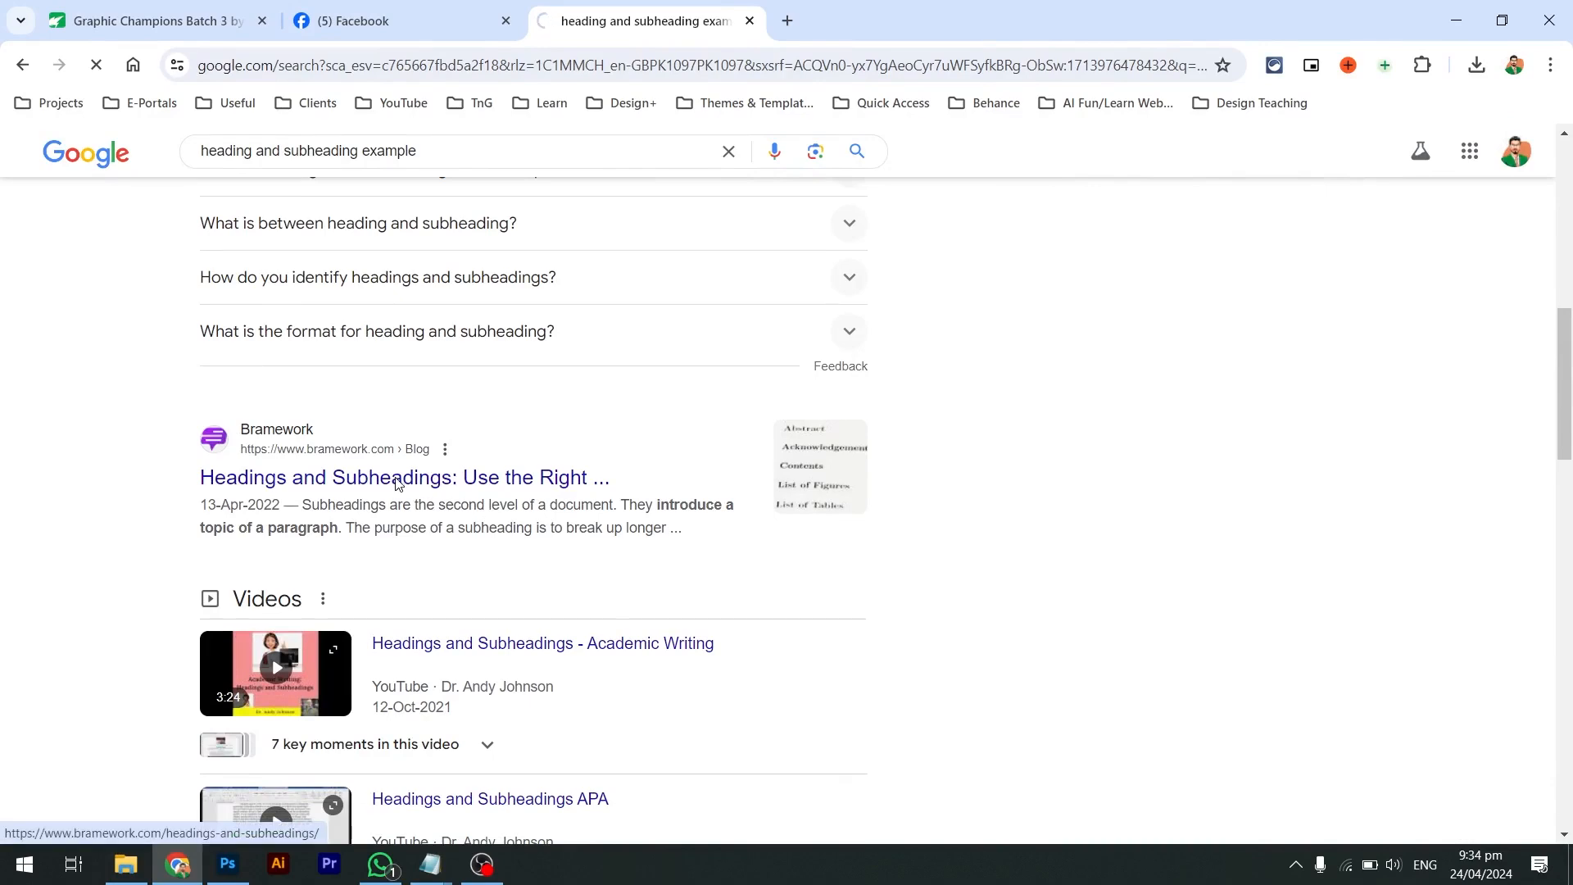
Close the Blog Booster popup and highlight the First Draft PRO heading and its following line
scroll(600, 540, "down", 5)
scroll(599, 541, "down", 15)
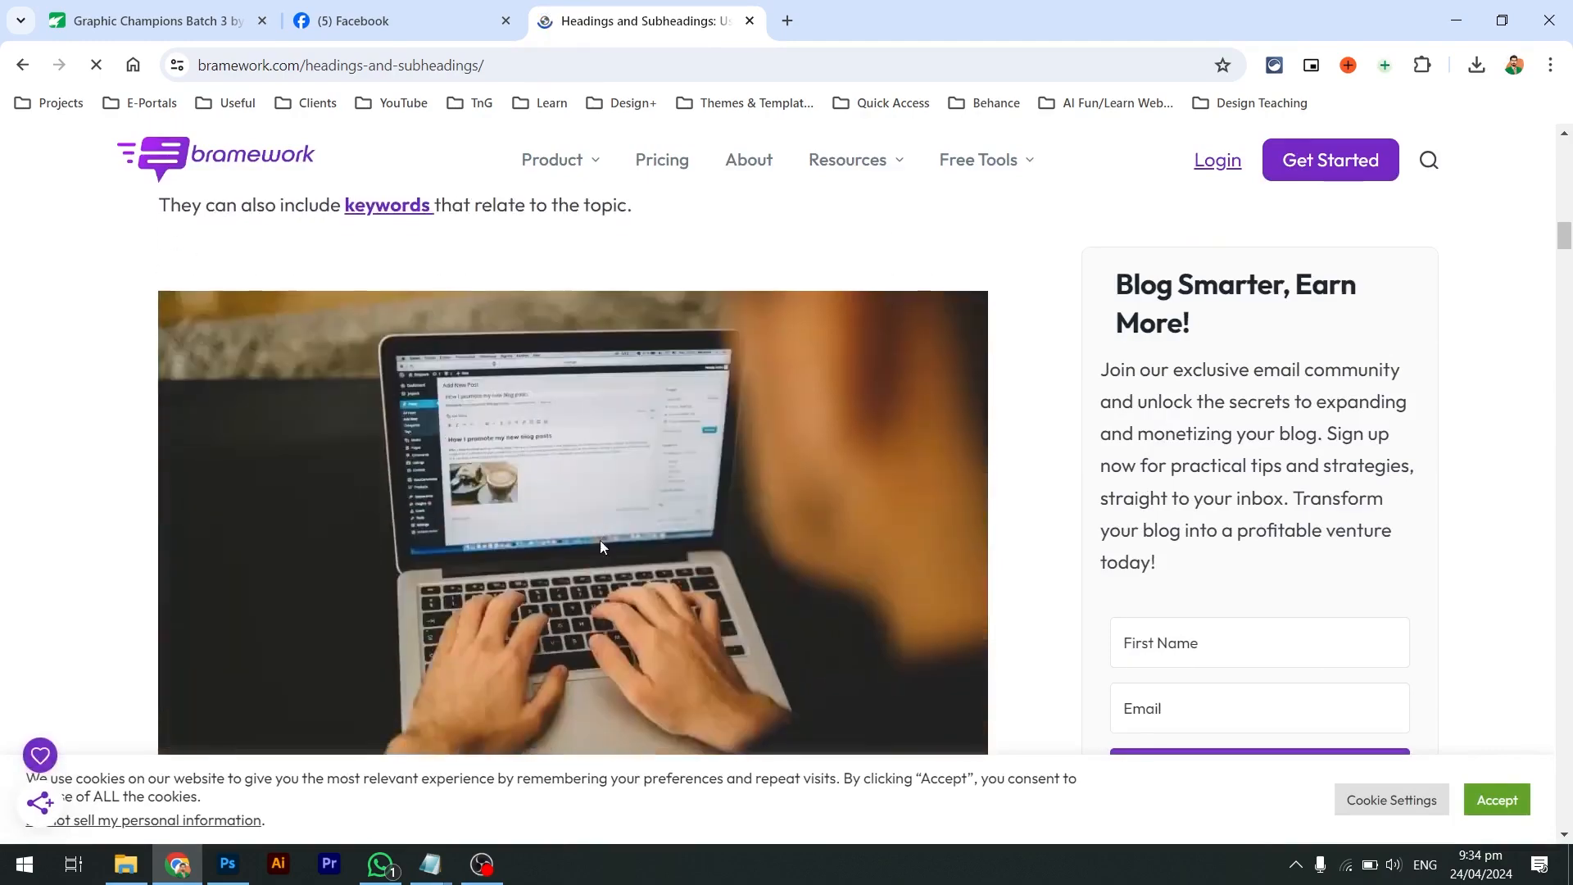
scroll(600, 546, "down", 15)
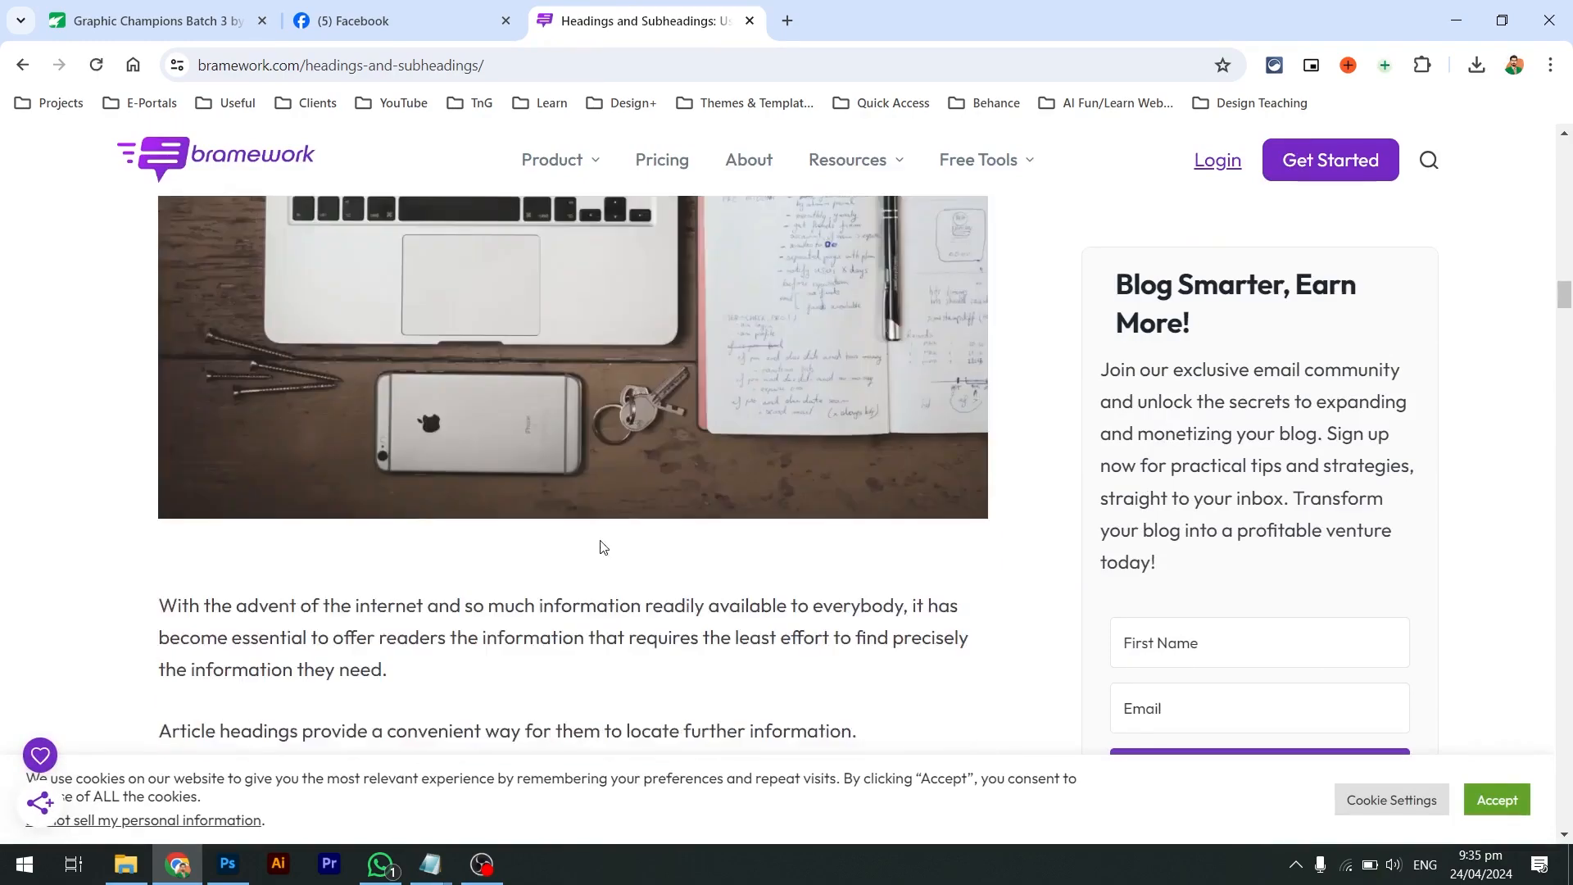
scroll(600, 548, "down", 10)
left_click(358, 464)
scroll(663, 461, "down", 3)
scroll(664, 461, "down", 8)
scroll(664, 461, "up", 1)
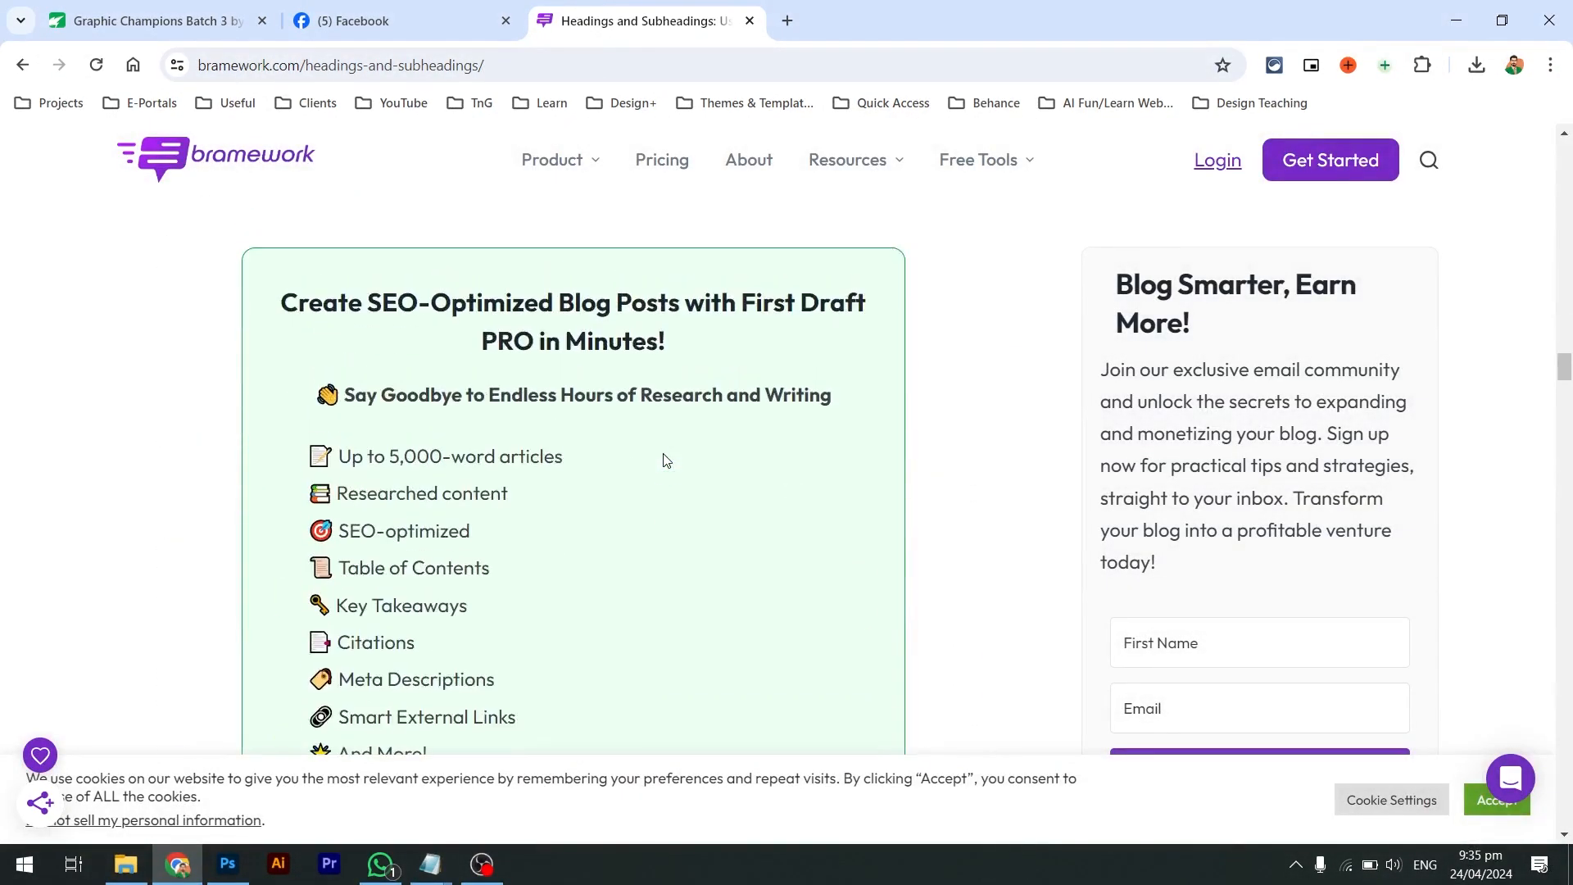
left_click_drag(677, 354, 304, 312)
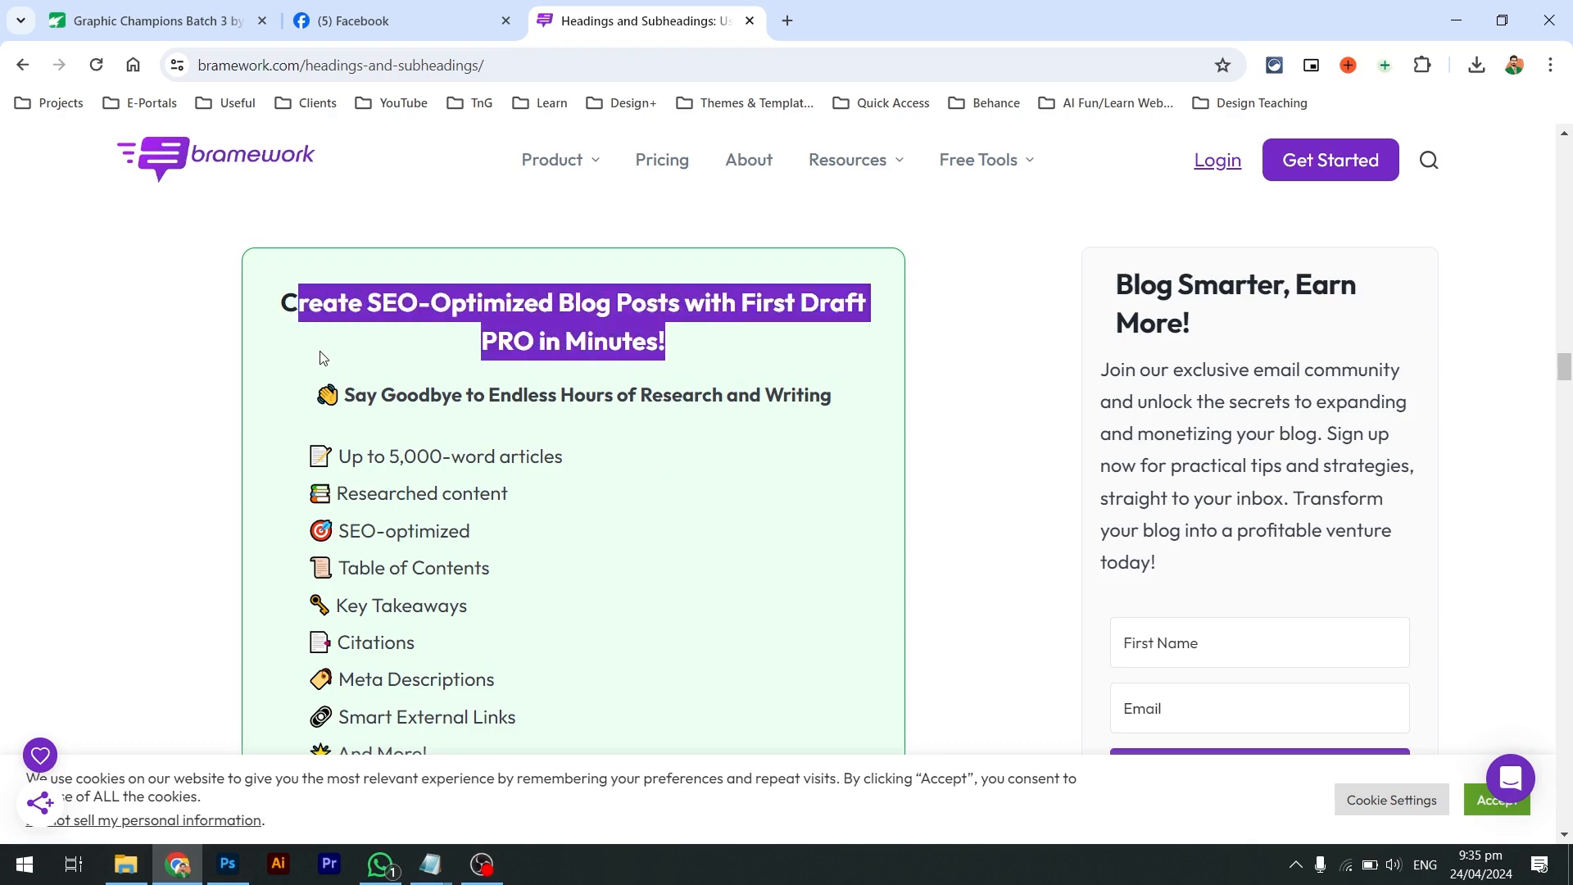
left_click_drag(355, 388, 834, 418)
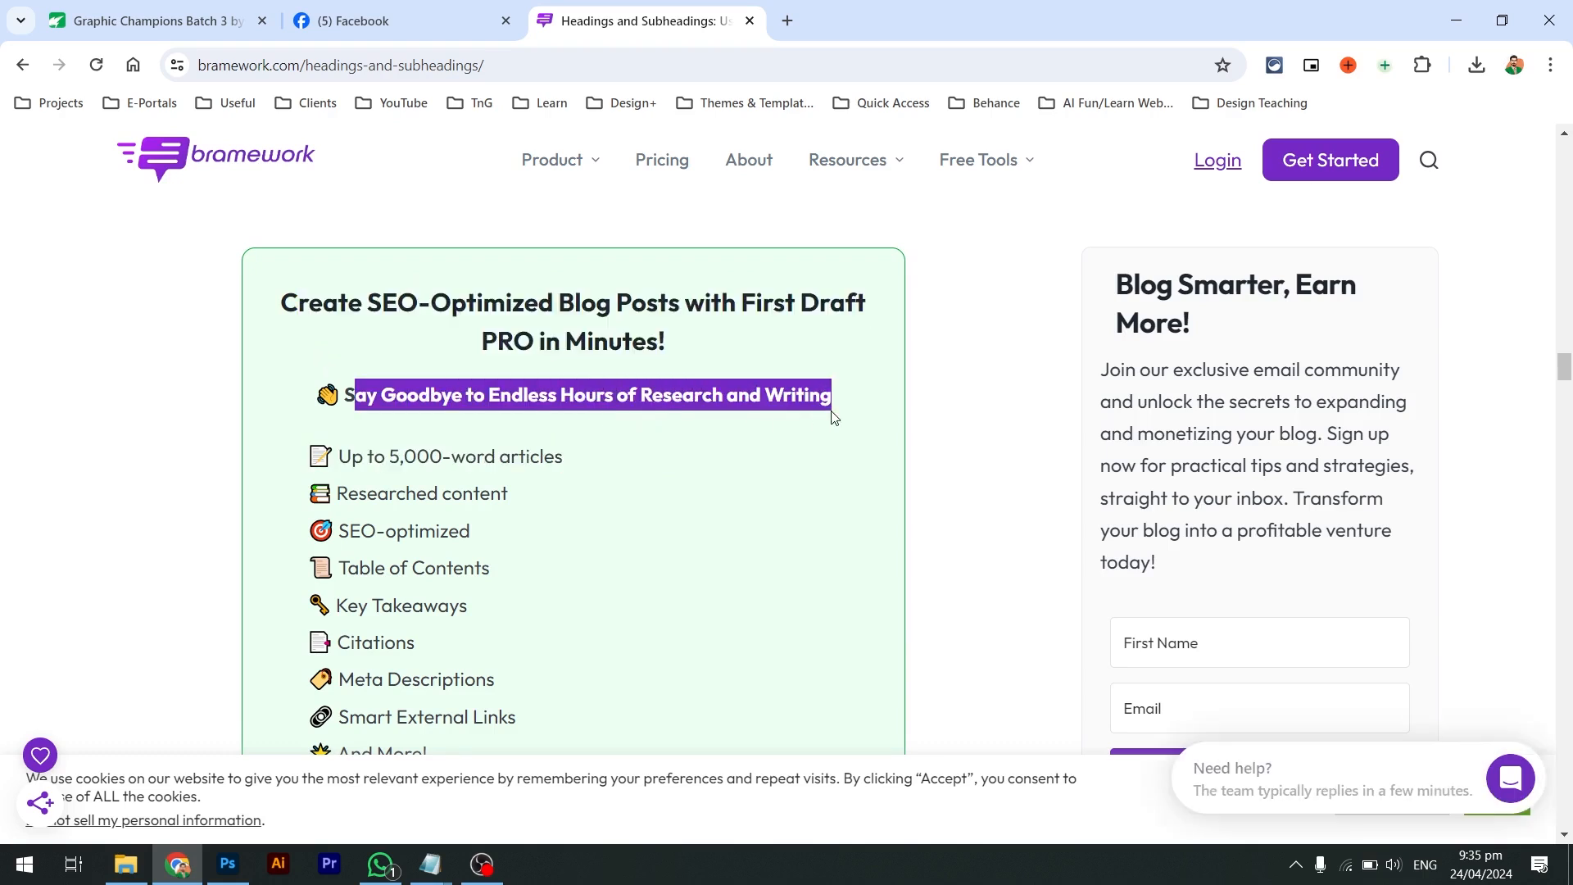
Read down to the article's heading rules, then return to the Photoshop design
scroll(834, 418, "down", 13)
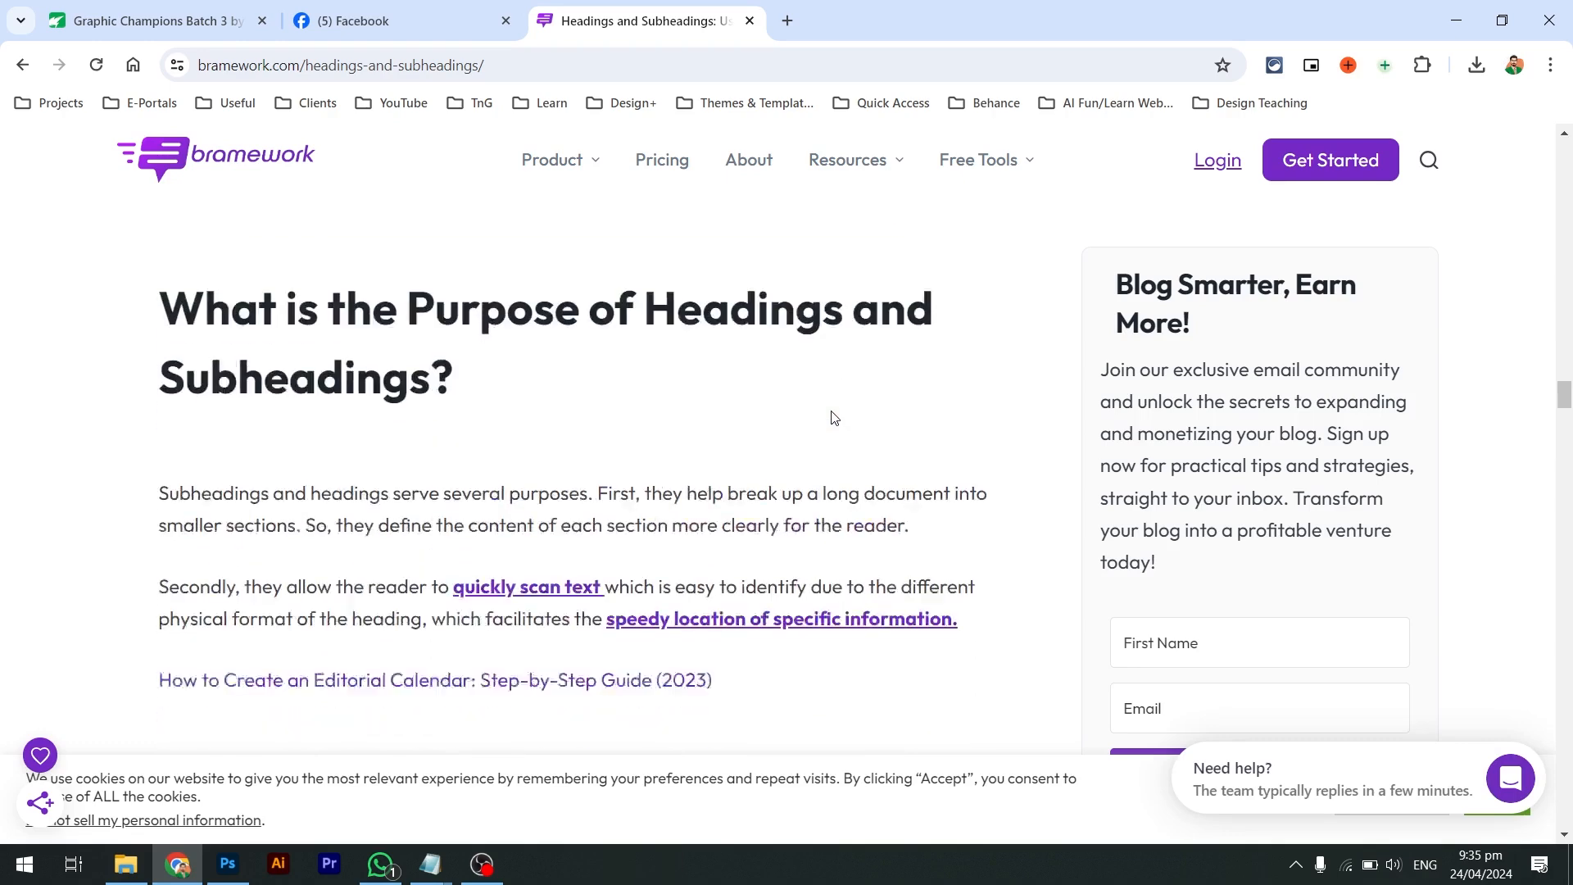
scroll(834, 418, "down", 4)
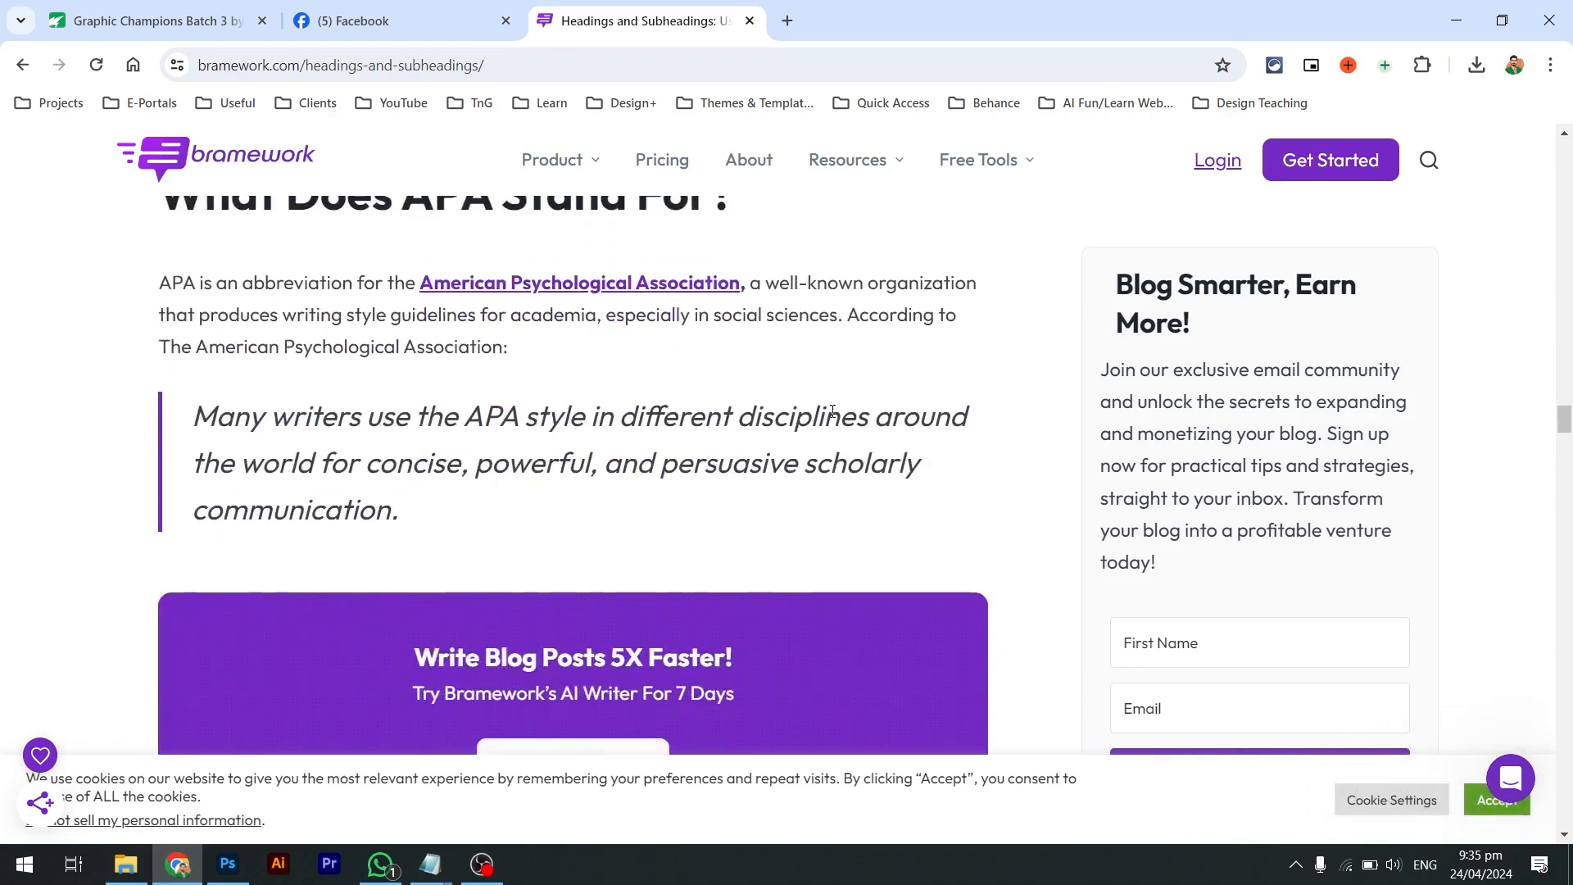
scroll(834, 418, "down", 2)
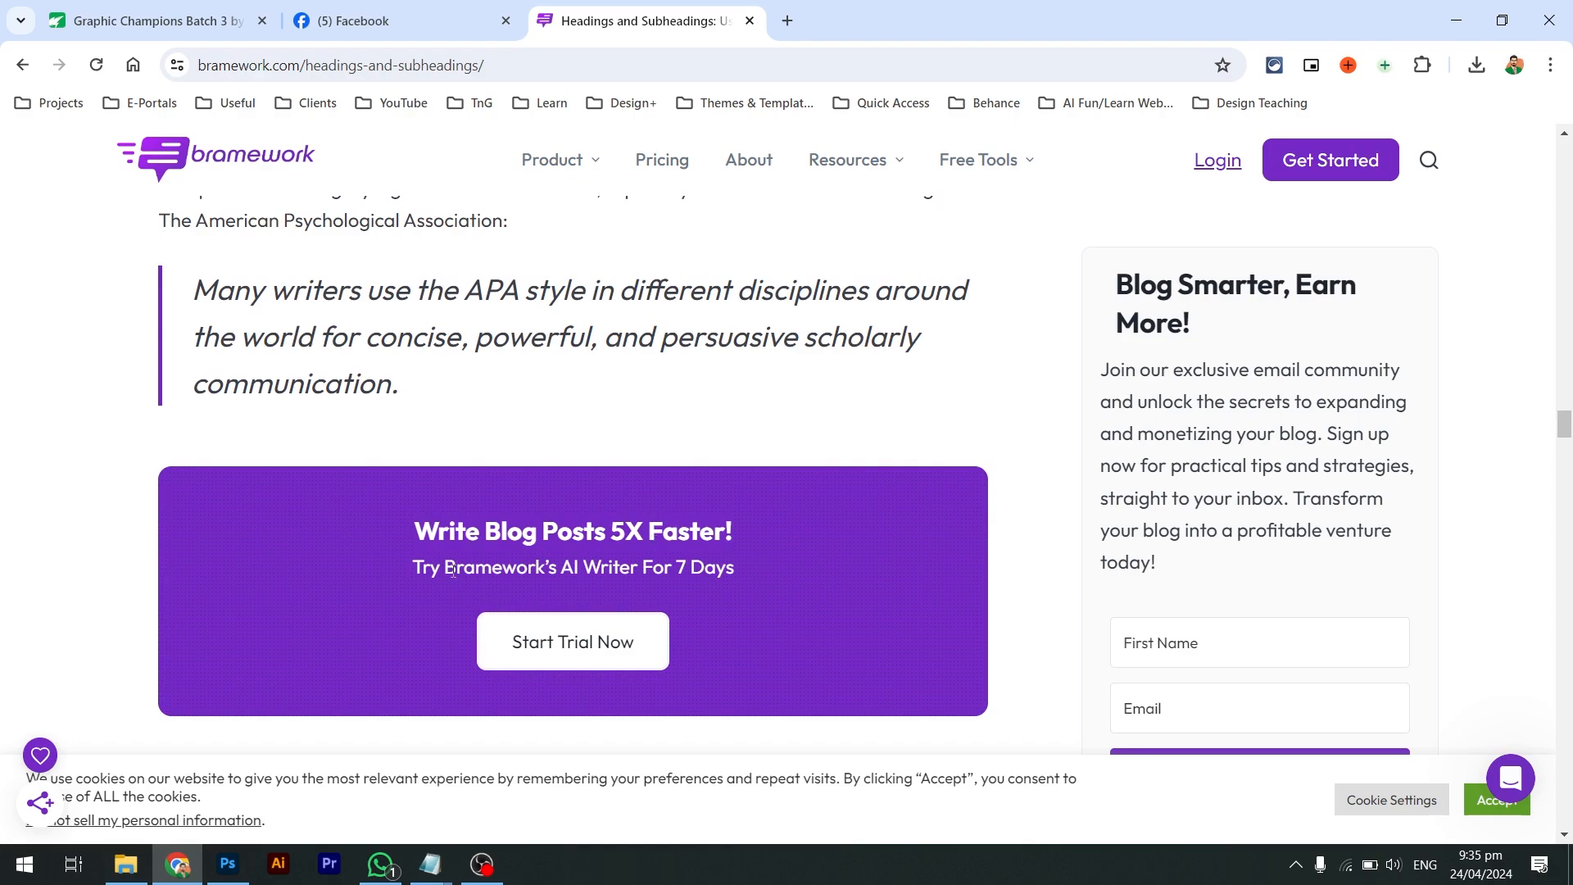
scroll(506, 574, "down", 11)
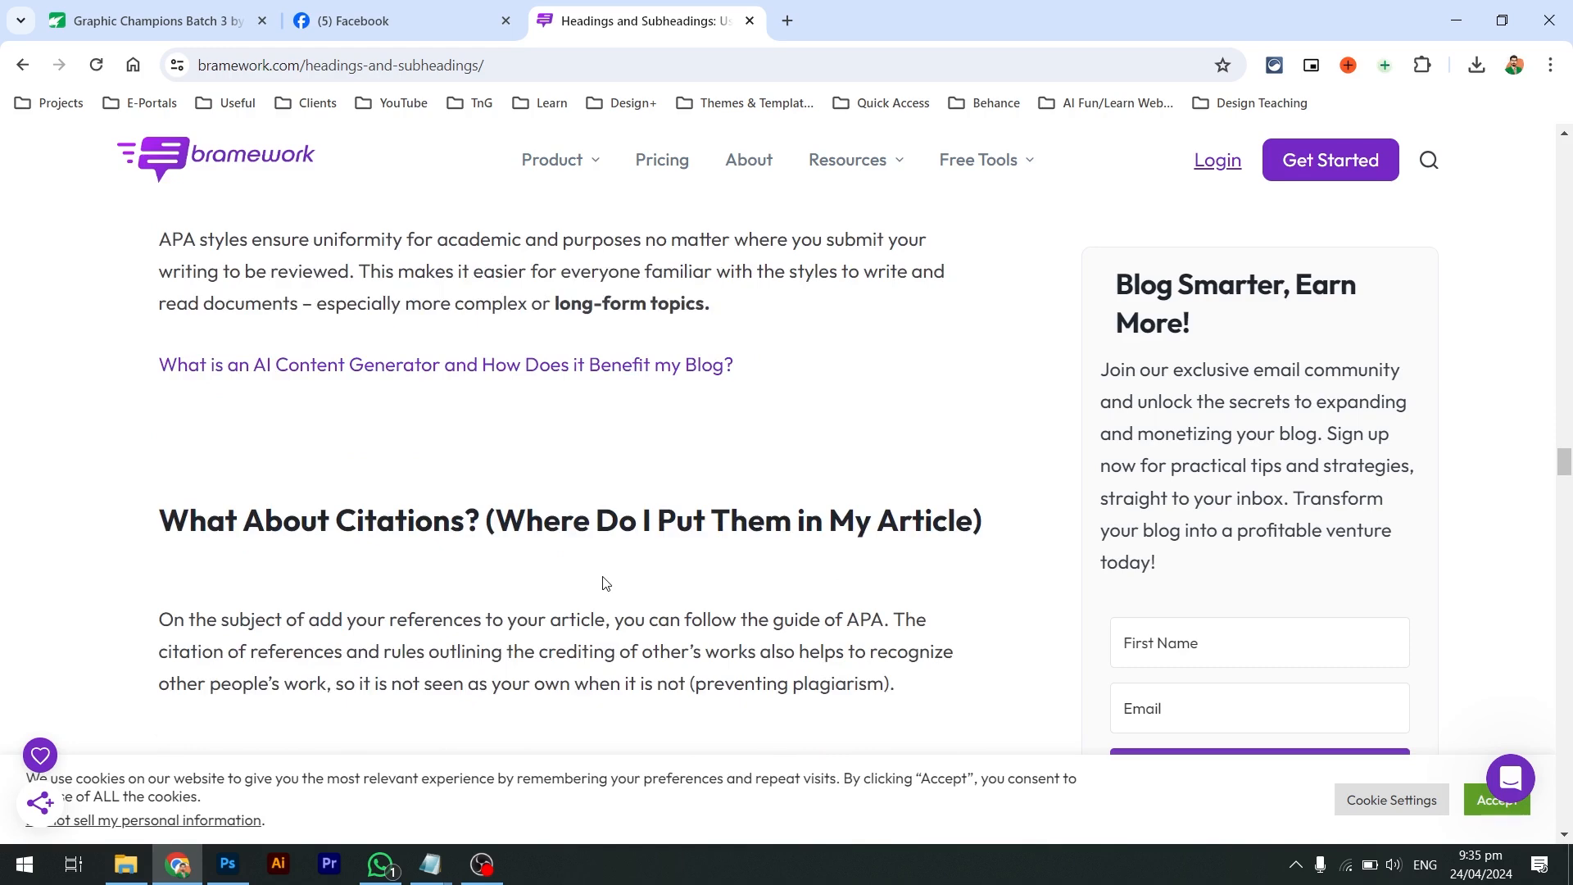
scroll(605, 582, "down", 15)
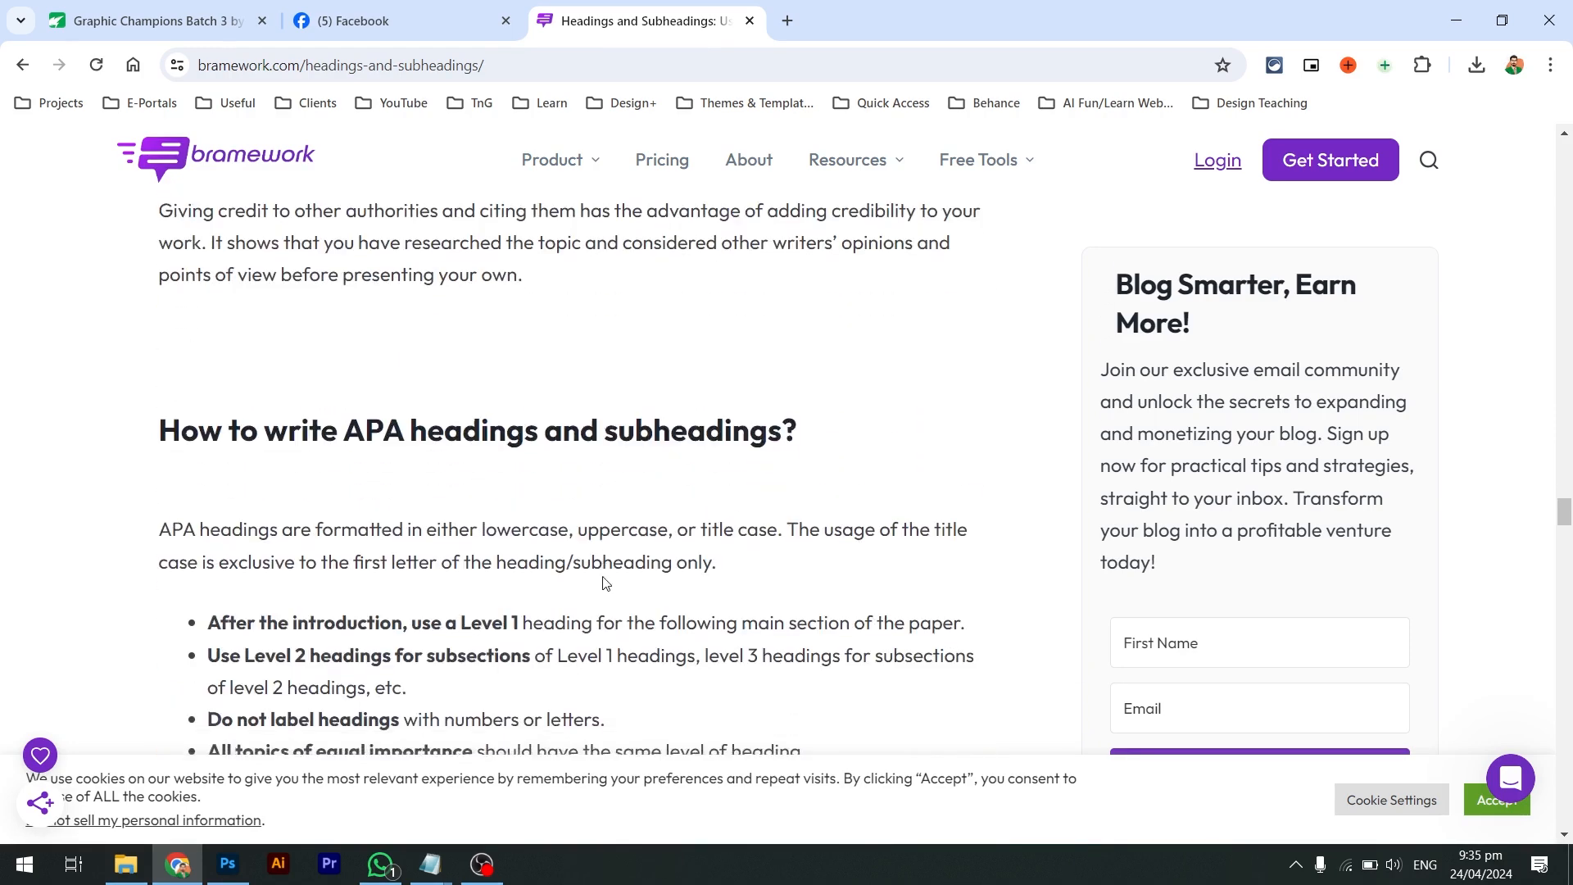
scroll(605, 583, "down", 2)
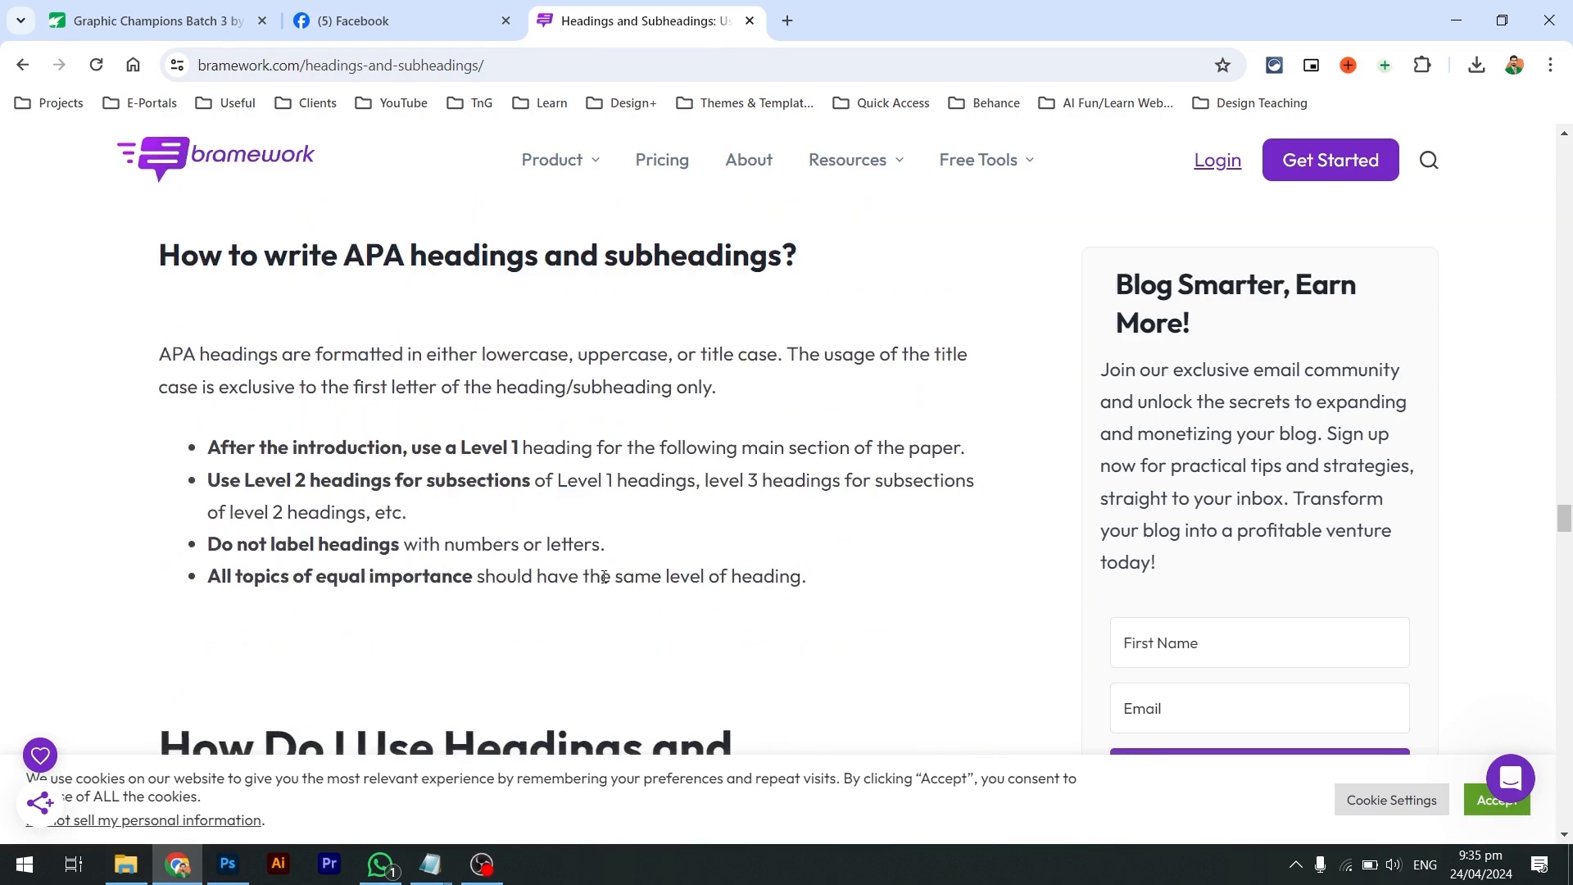
scroll(605, 576, "down", 3)
key("alt+Tab")
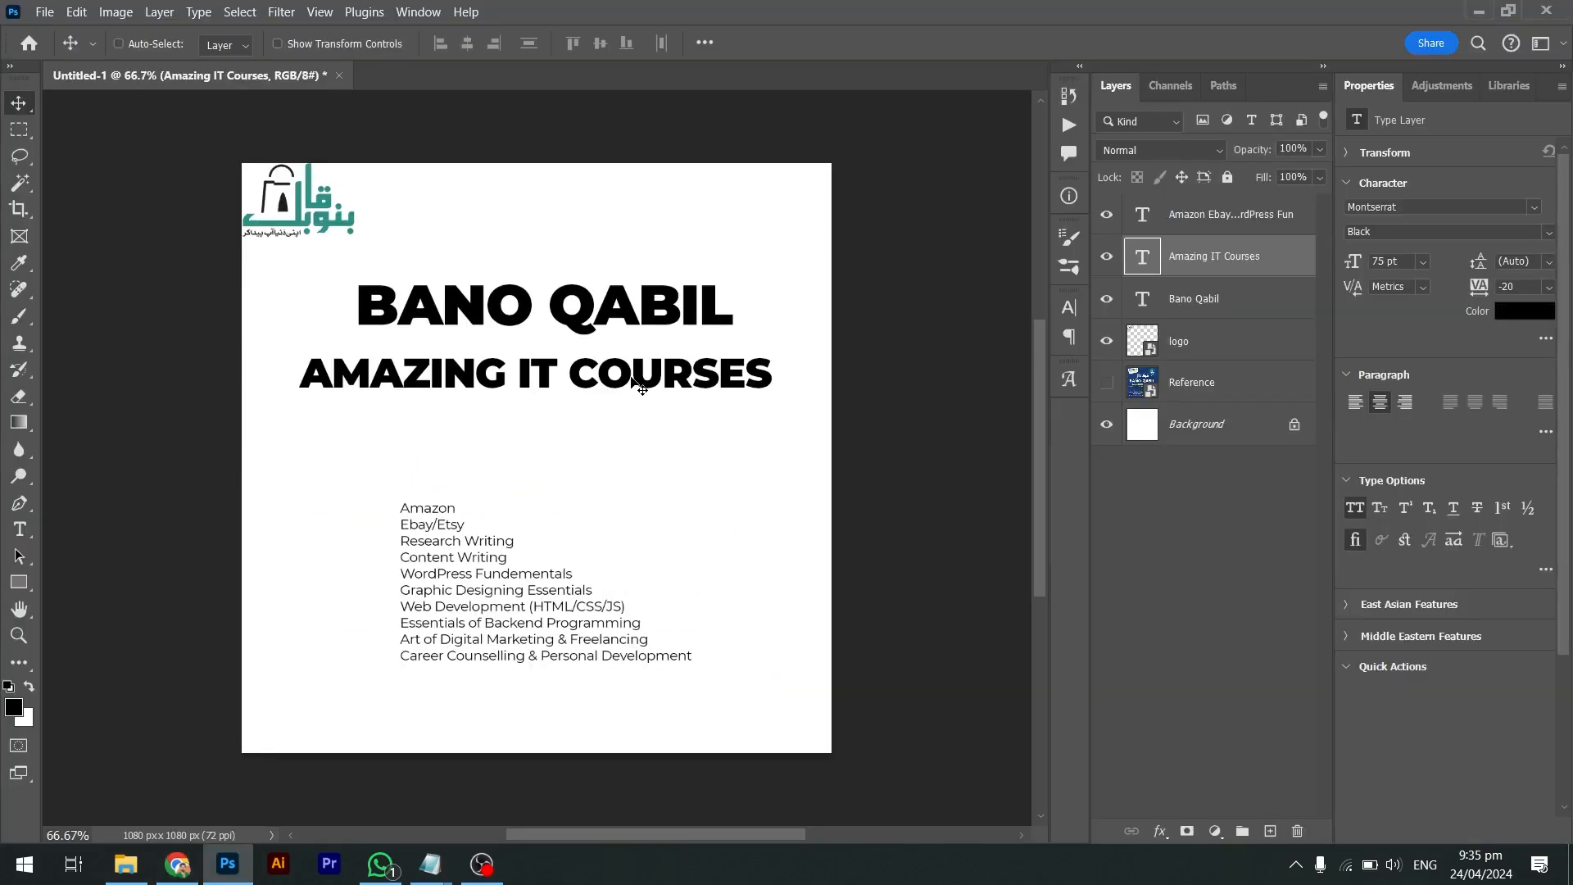
Scale the AMAZING IT COURSES subheading down to 61.2 pt with Free Transform
left_click(688, 393)
key("ctrl+t")
left_click_drag(778, 398, 655, 396)
key("alt+space")
key("Escape")
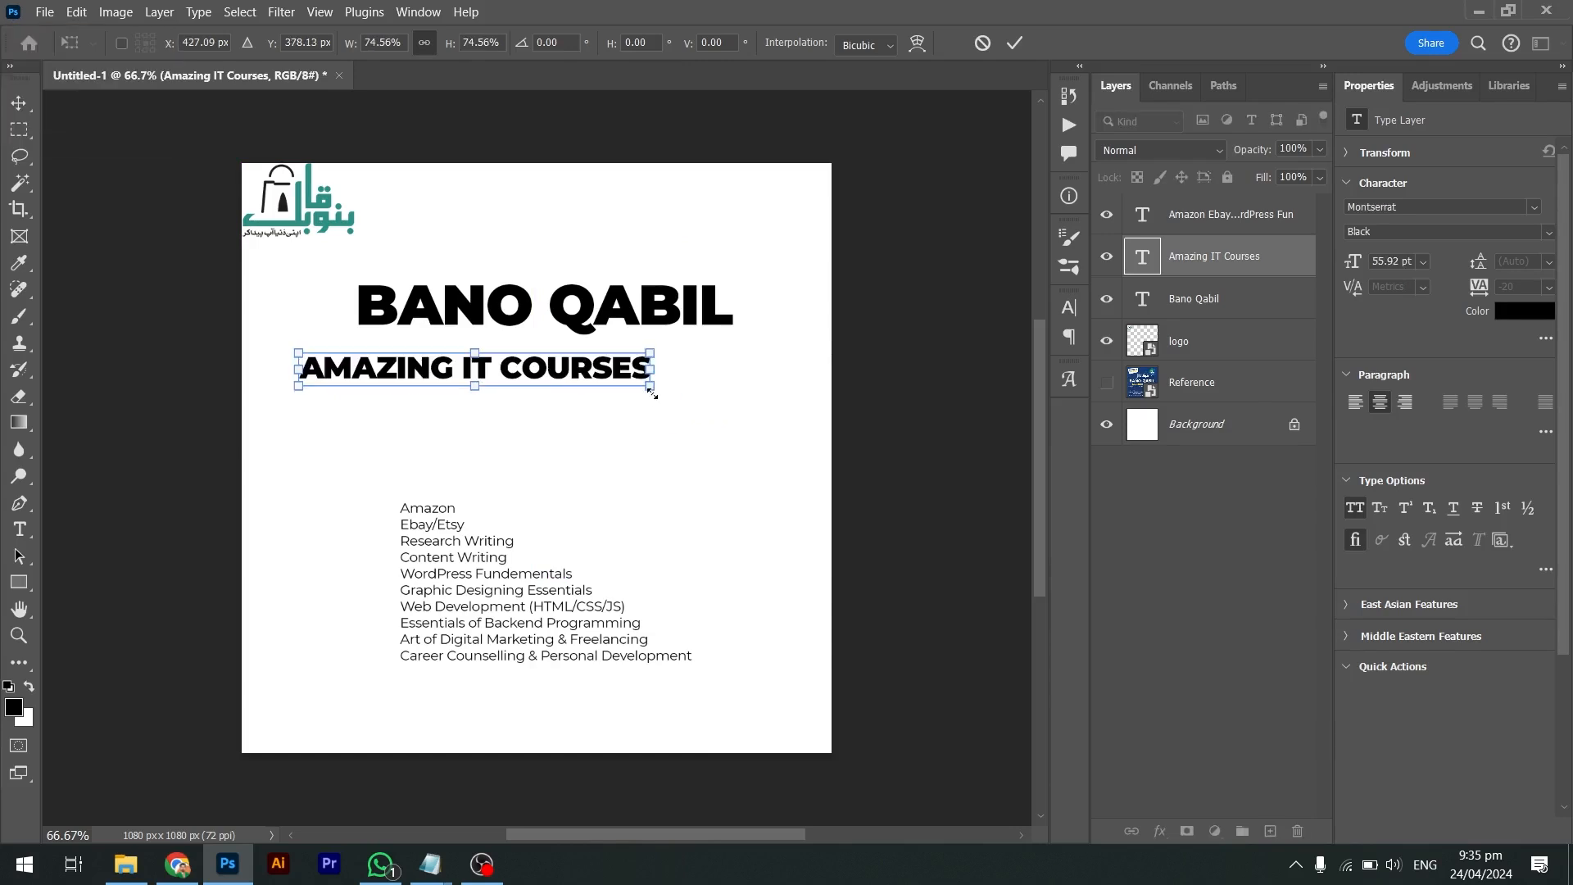
key("Escape")
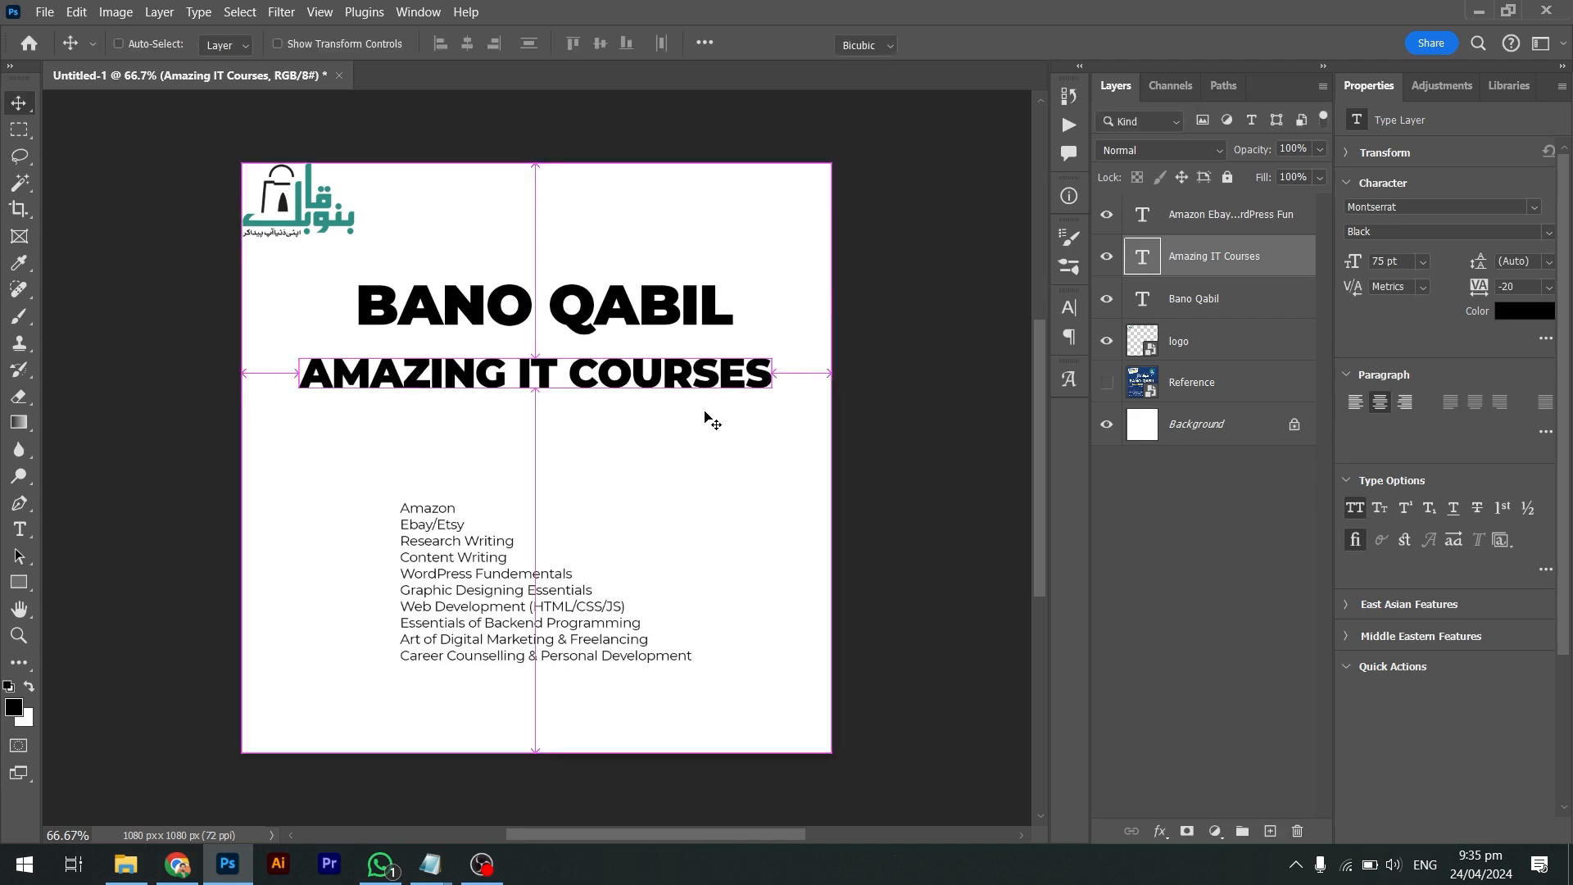
key("ctrl+t")
left_click_drag(772, 388, 847, 506)
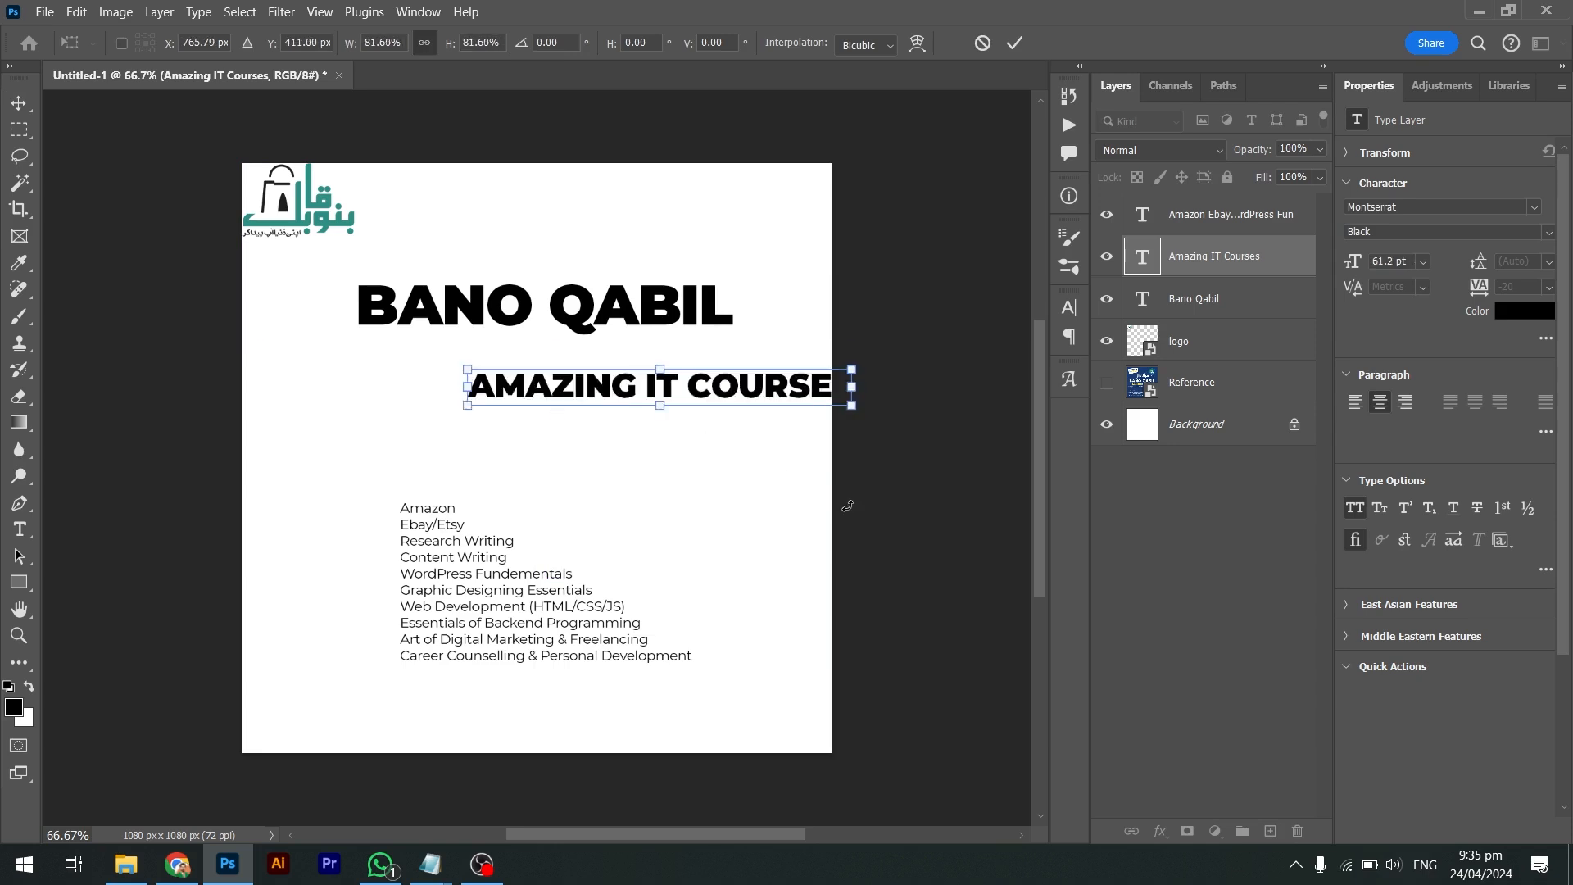
key("Return")
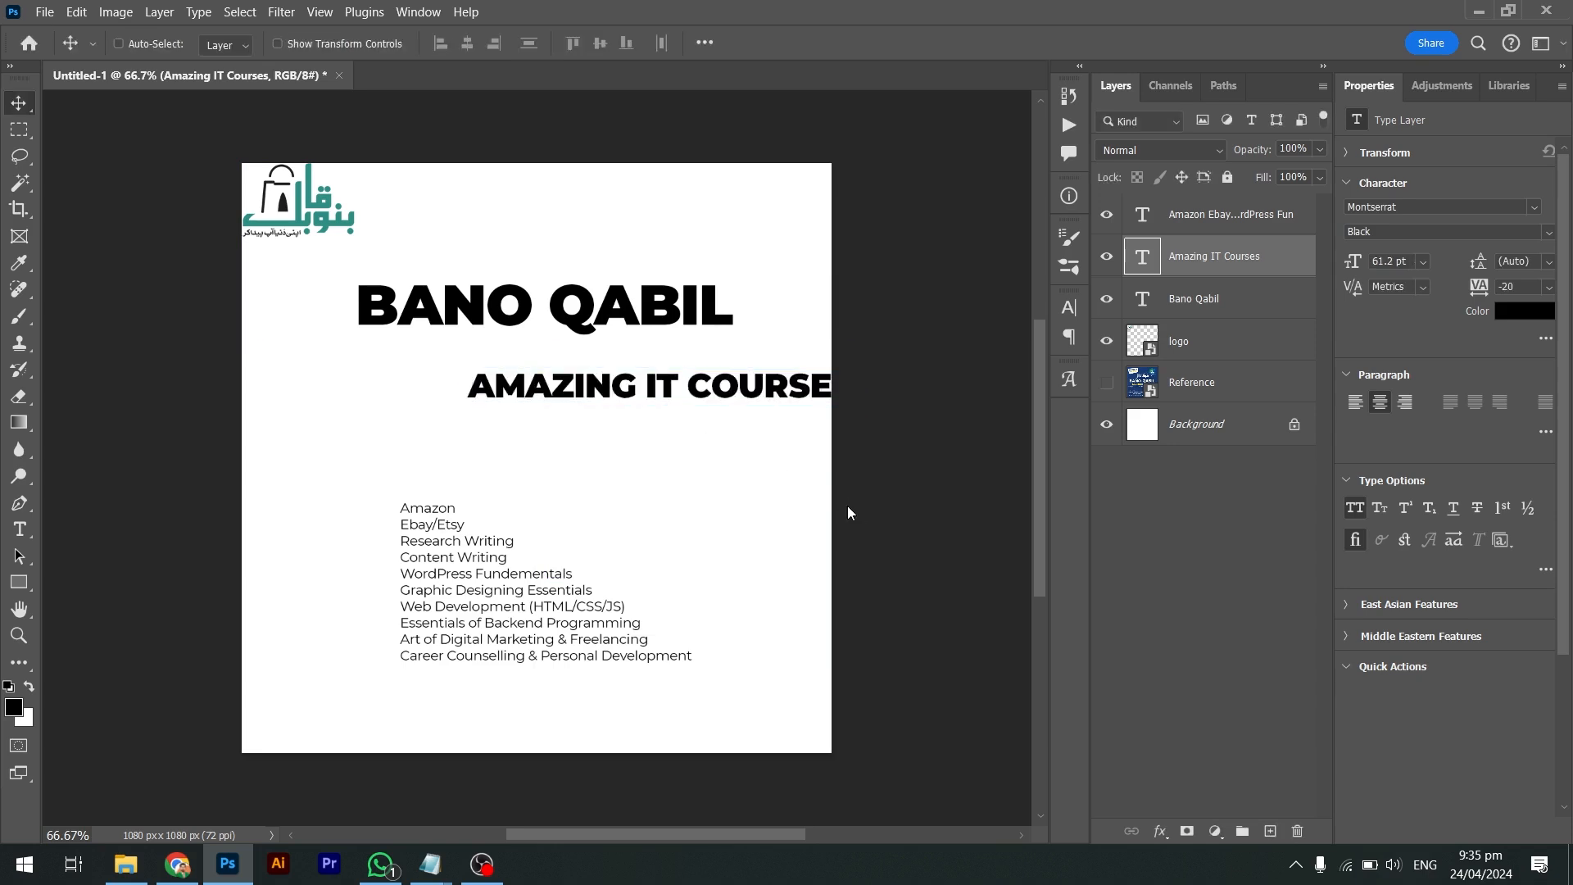
Zoom in and lay AMAZING over the start of BANO to match their edges
left_click_drag(764, 401, 621, 362)
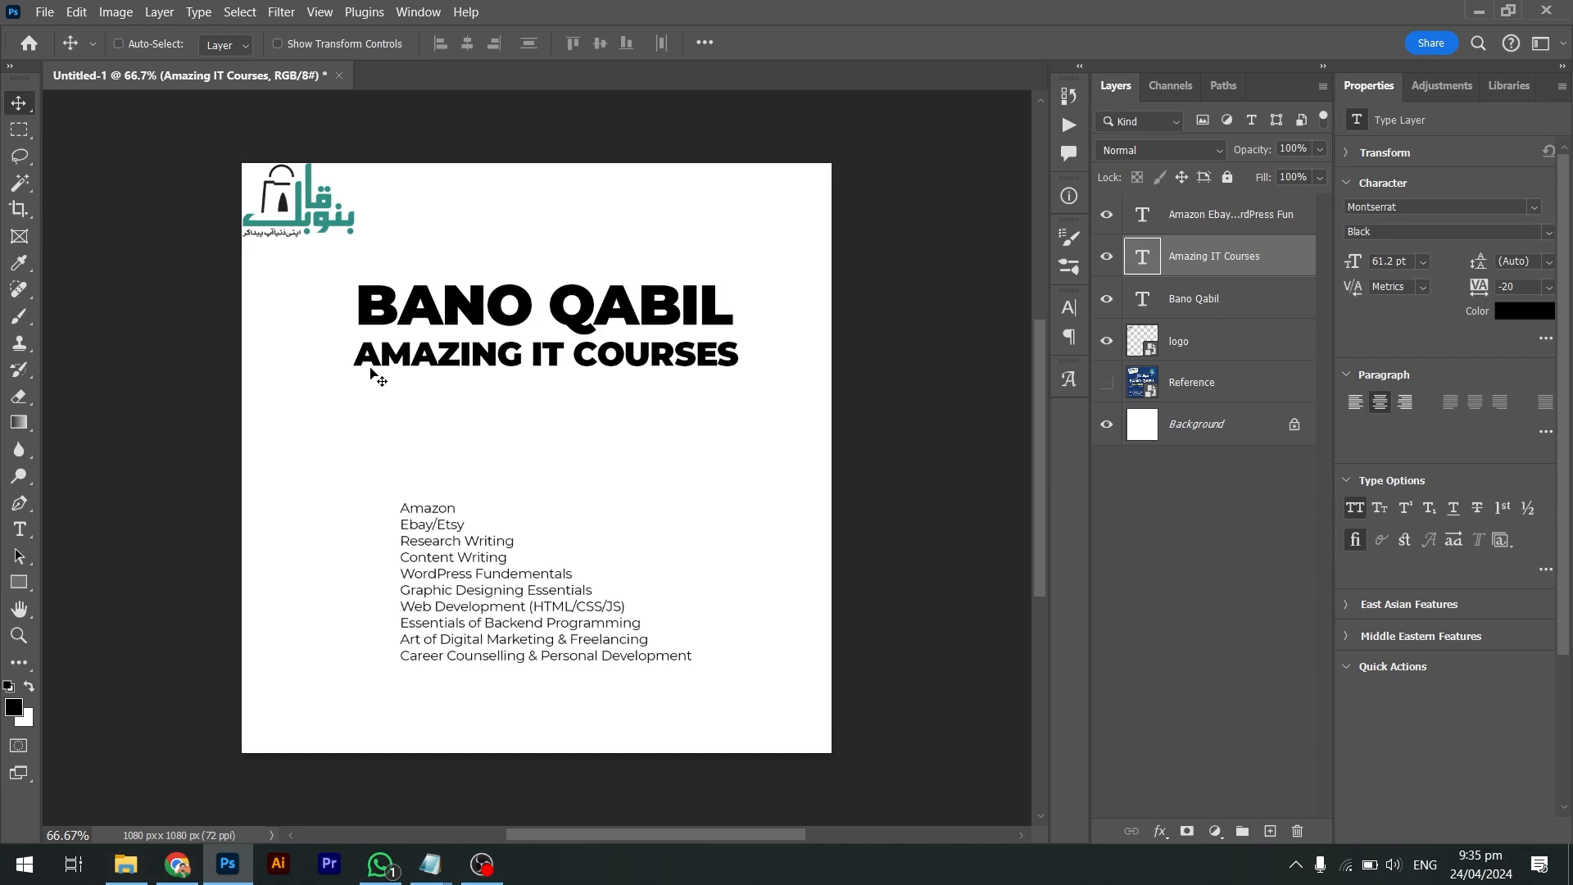
key("z")
left_click_drag(353, 296, 427, 372)
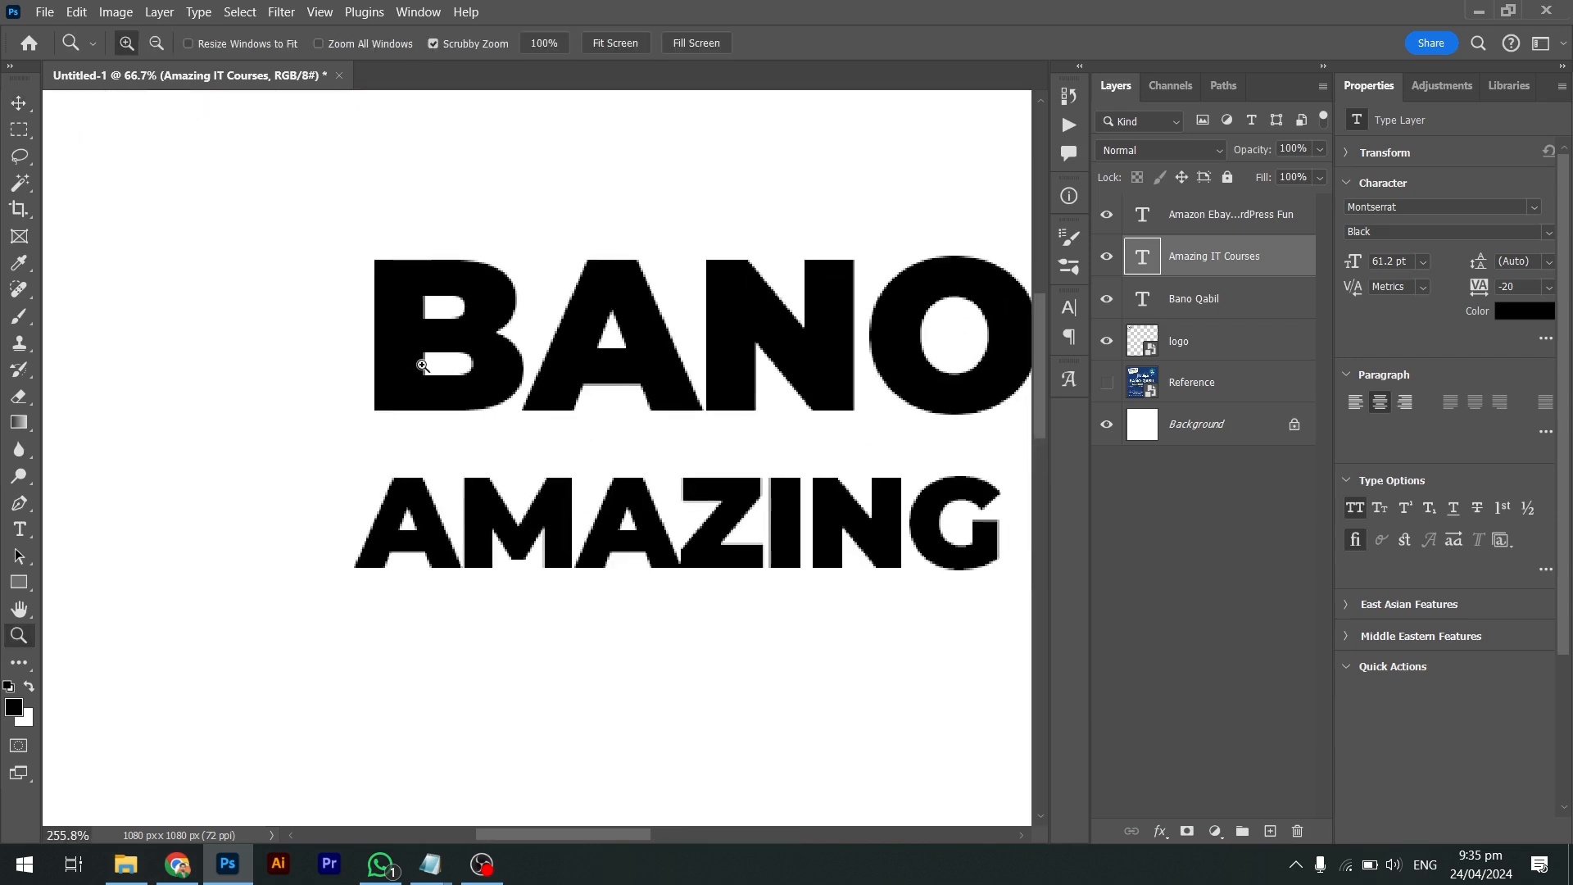
left_click_drag(397, 536, 405, 393)
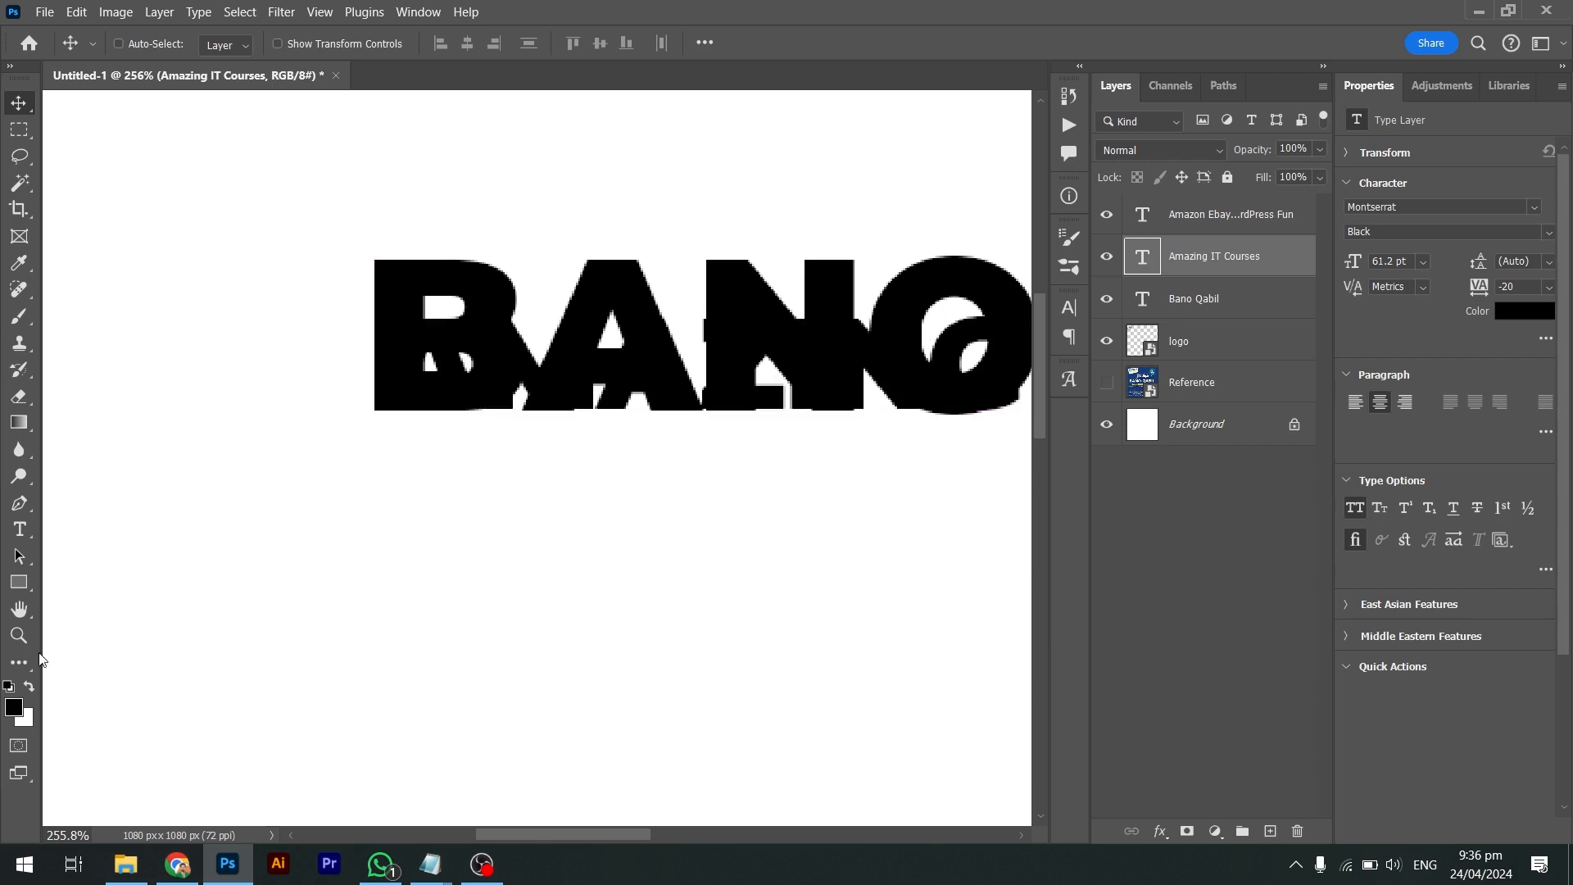
Color the subheading red (#ed1414) and line AMAZING up with BANO and IT COURSES with QABIL
left_click(14, 706)
left_click_drag(1073, 358, 1138, 272)
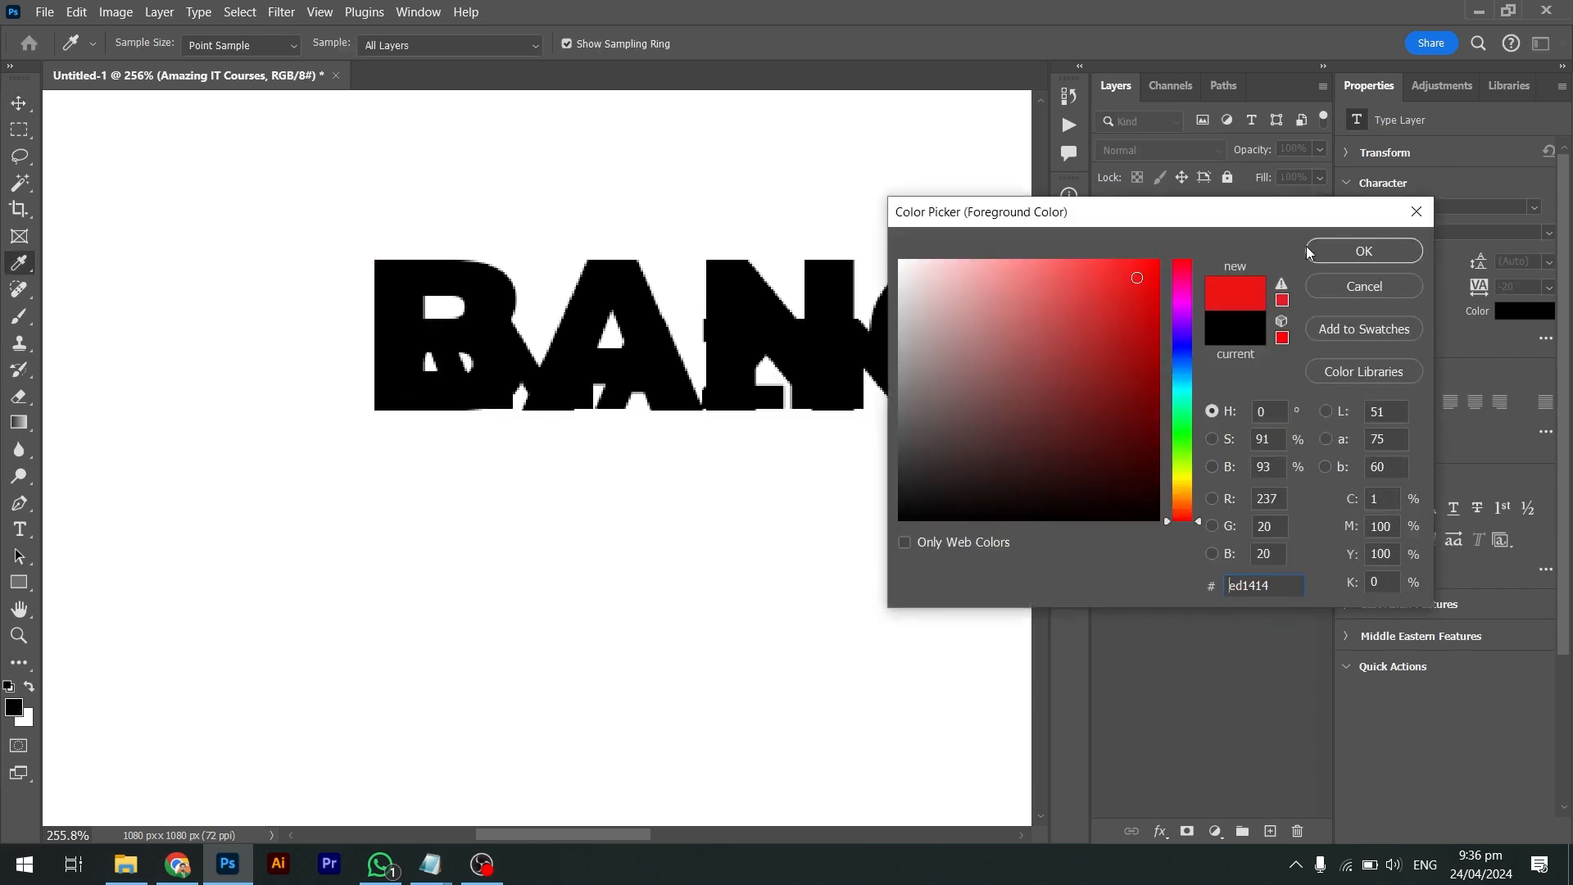
left_click(1335, 252)
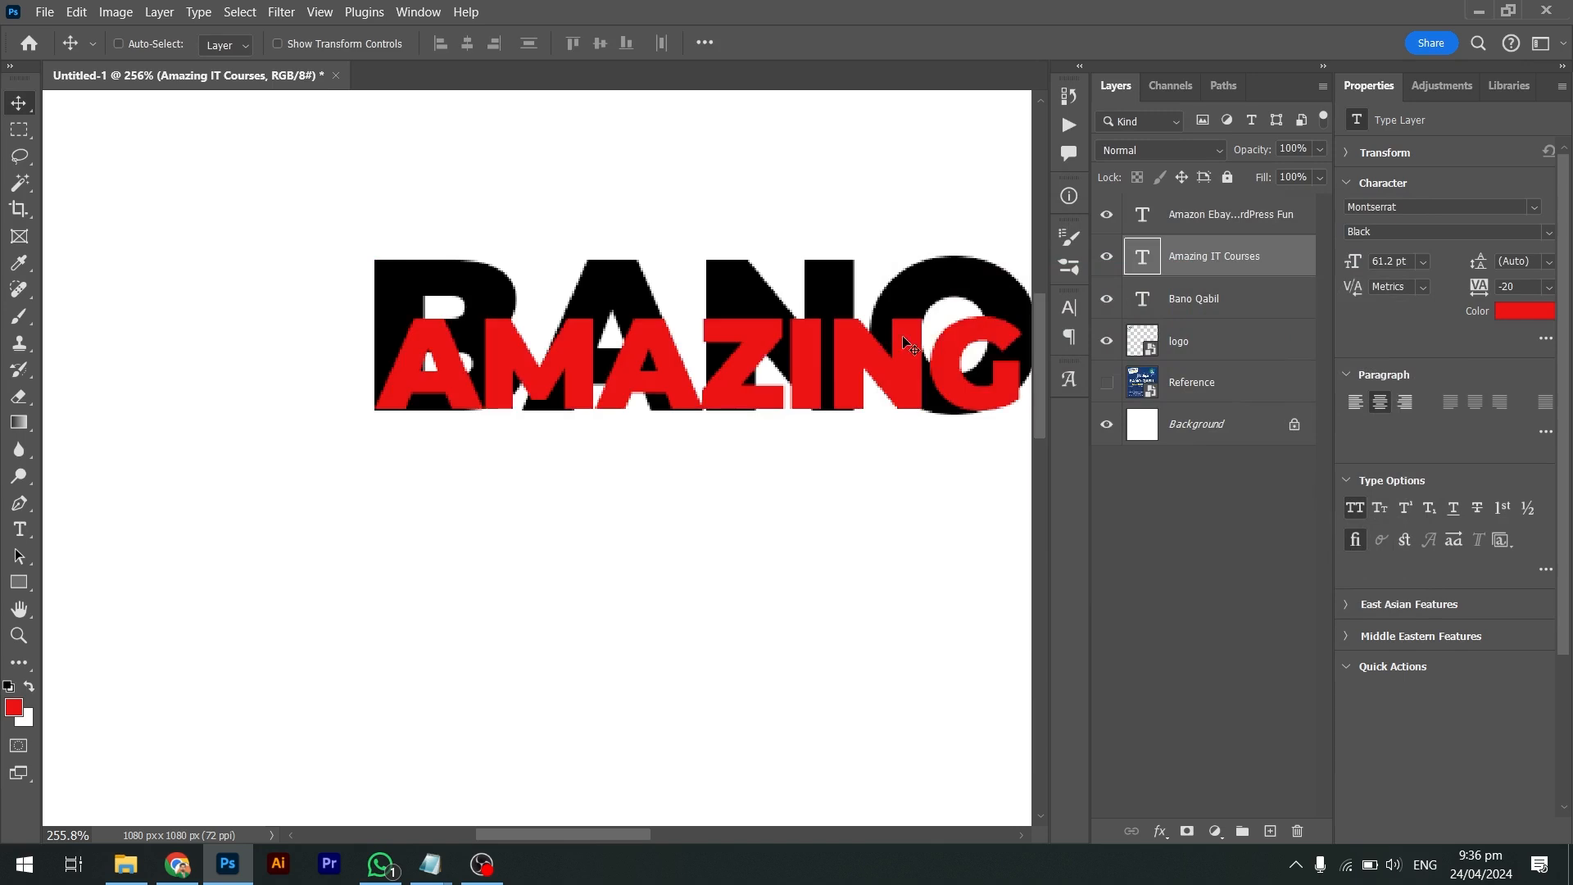
left_click_drag(456, 387, 437, 529)
scroll(552, 523, "left", 2)
scroll(553, 524, "right", 6)
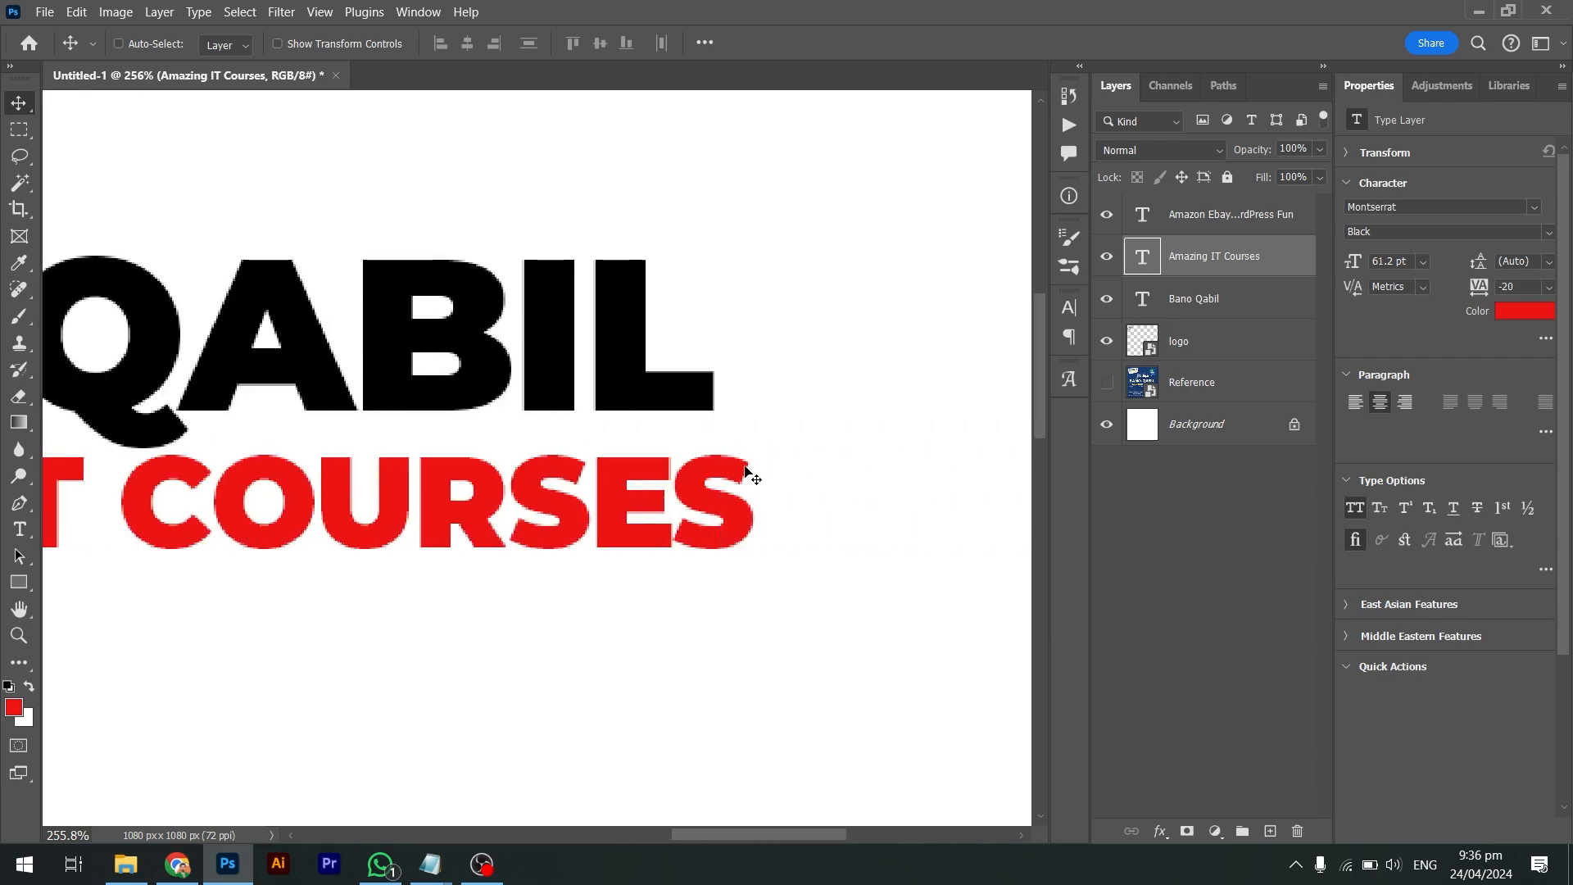
left_click_drag(709, 465, 718, 318)
Resize the red subheading to 59.52 pt and place it directly beneath BANO QABIL
key("ctrl+t")
key("Return")
key("ctrl+0")
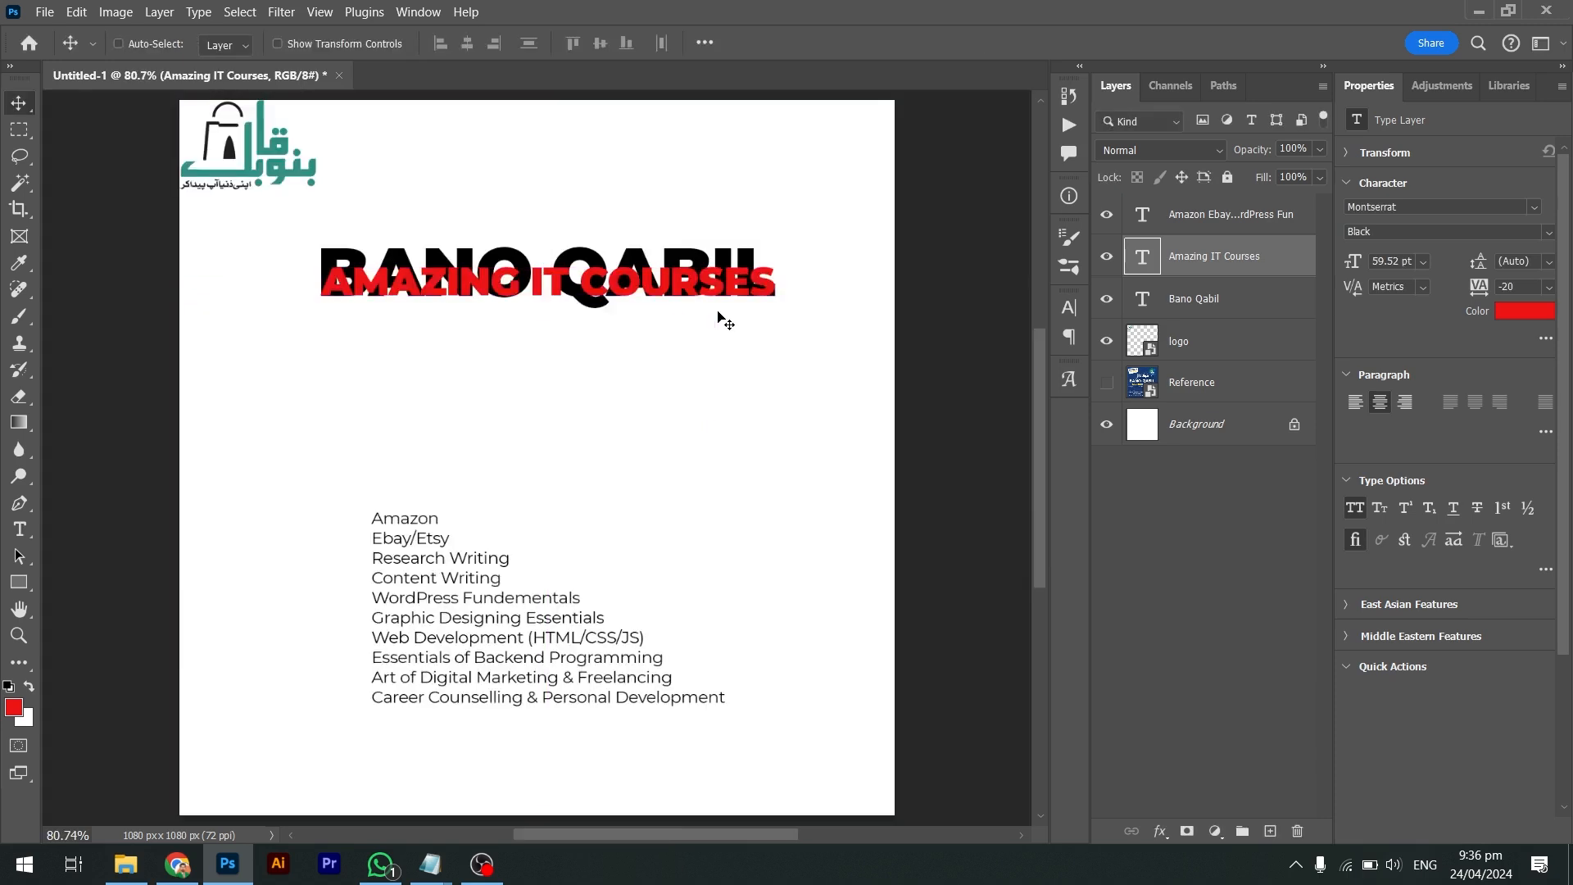
left_click_drag(622, 303, 622, 338)
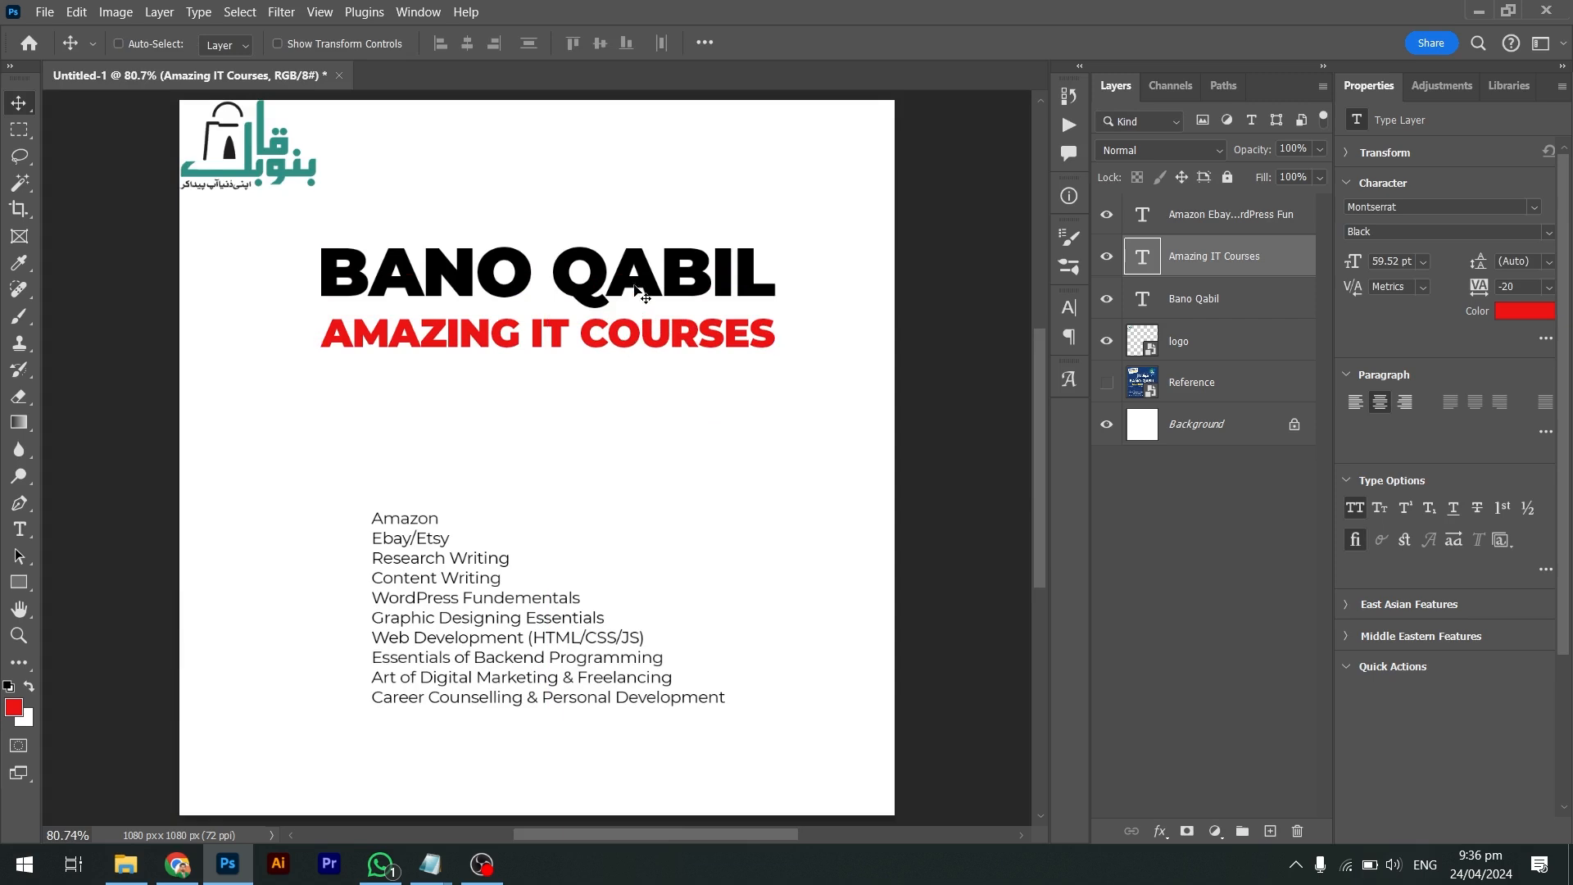
Set the BANO QABIL title layer in Base Neue Condensed Bold
left_click(1194, 298)
scroll(869, 332, "up", 3)
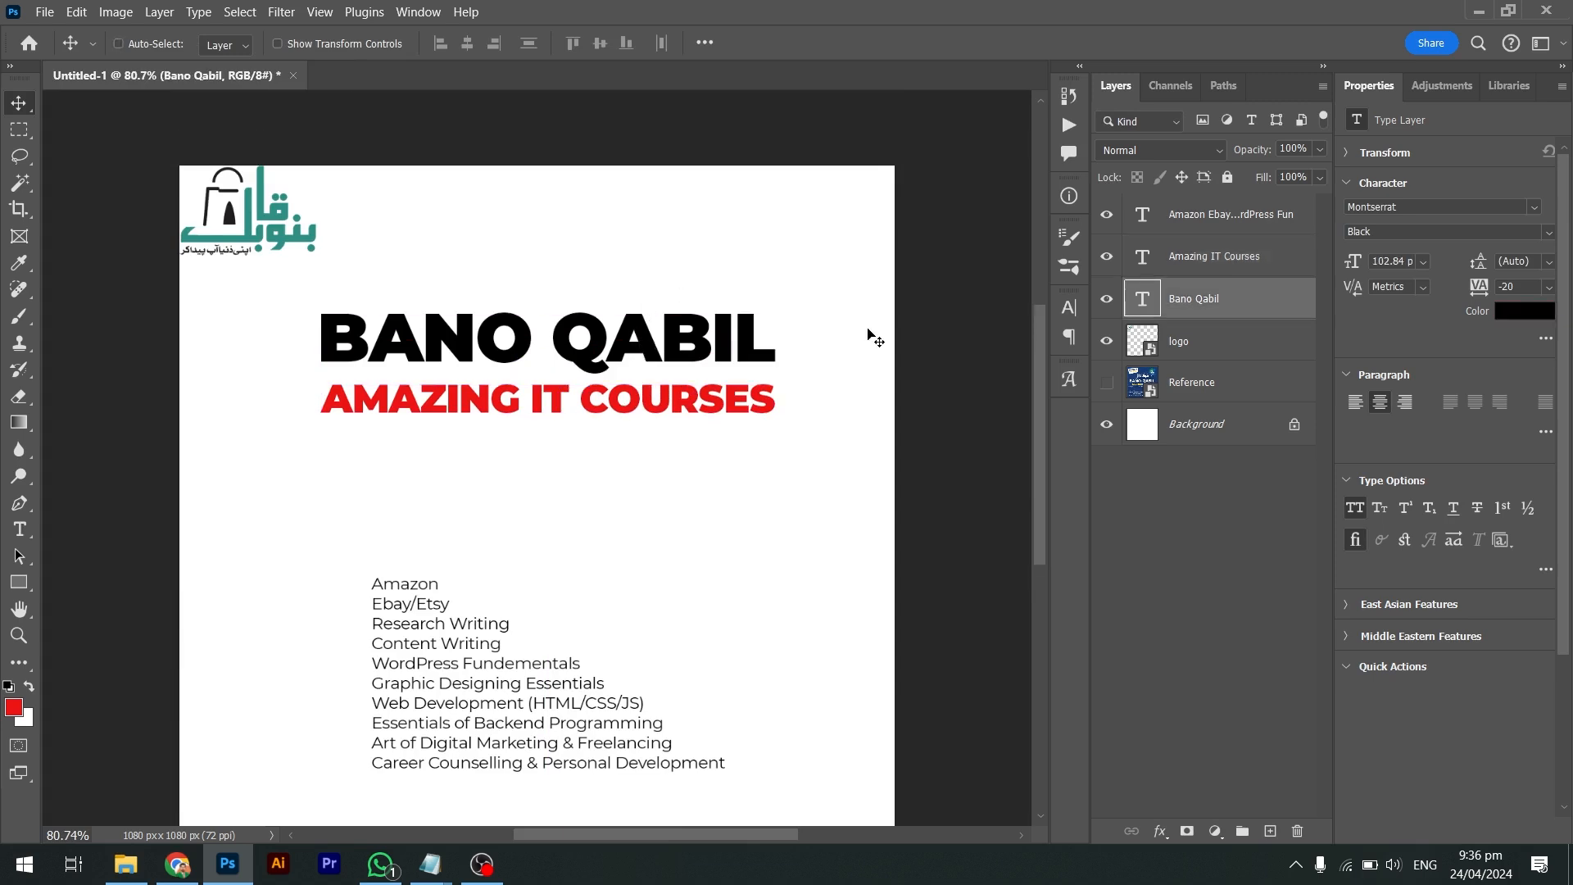
left_click(1400, 206)
type("beba")
key("BackSpace")
key("BackSpace")
key("BackSpace")
type("ase Neue")
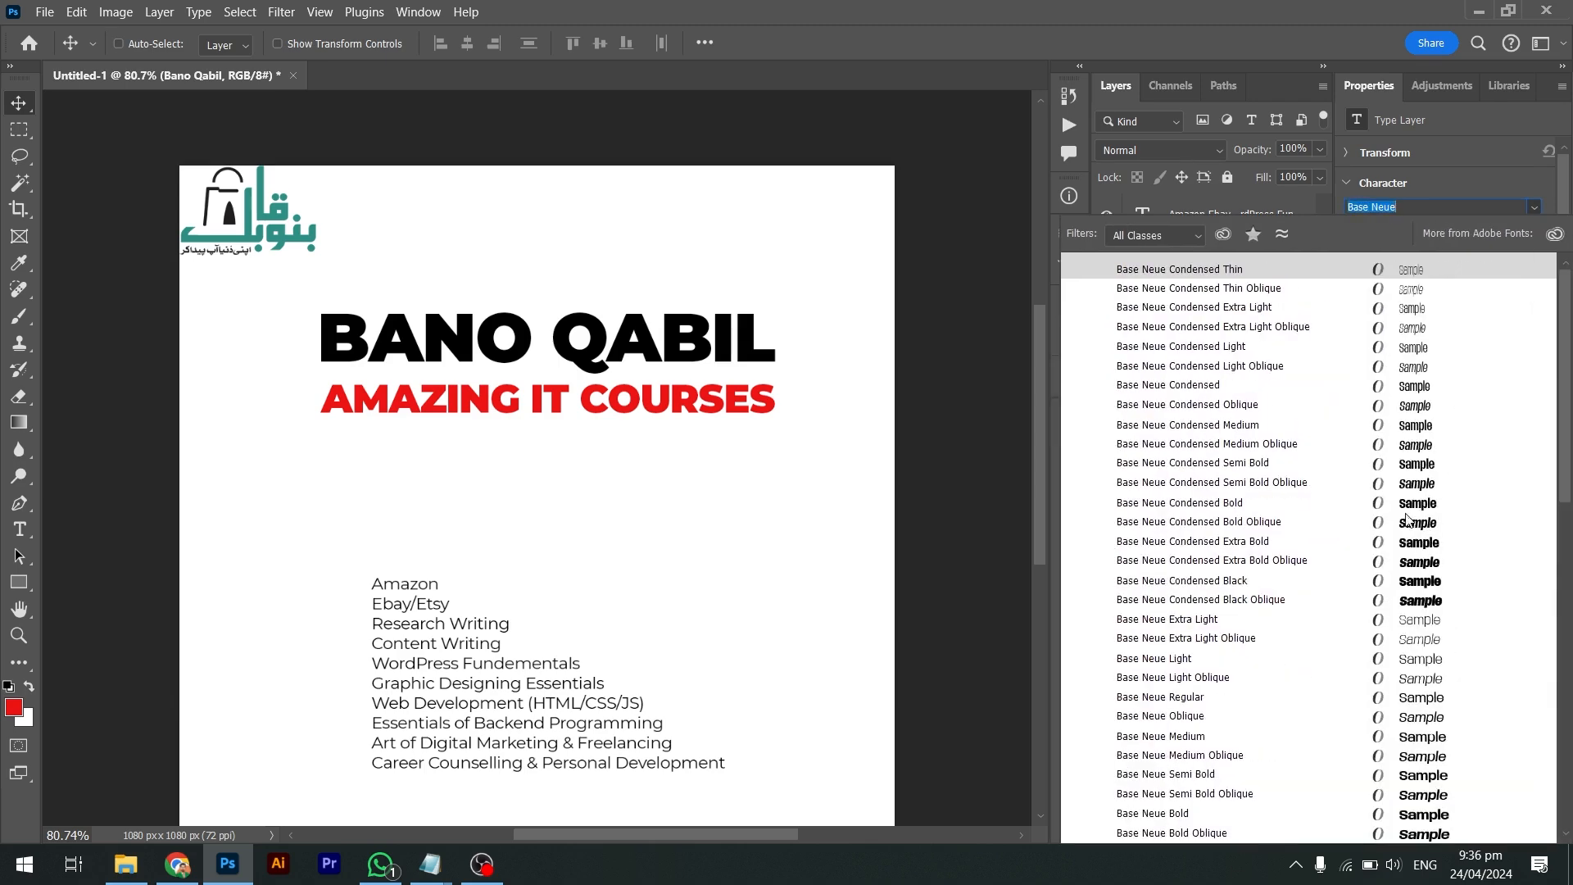
left_click(1406, 503)
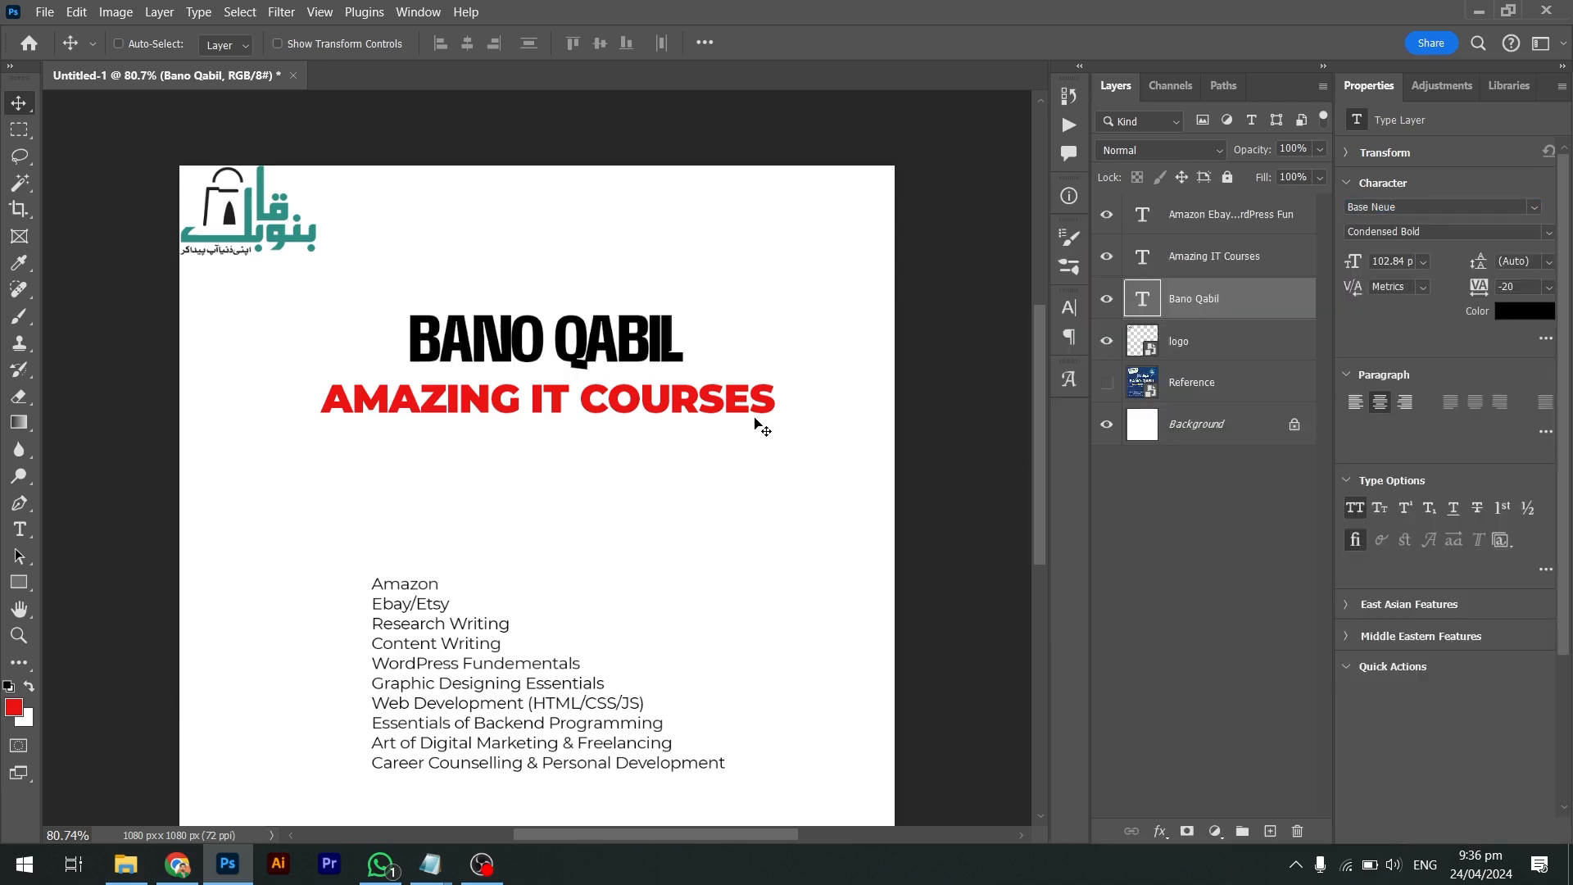
Give BANO QABIL tracking 20, enlarge it to 154.85 pt, and raise it slightly
key("t")
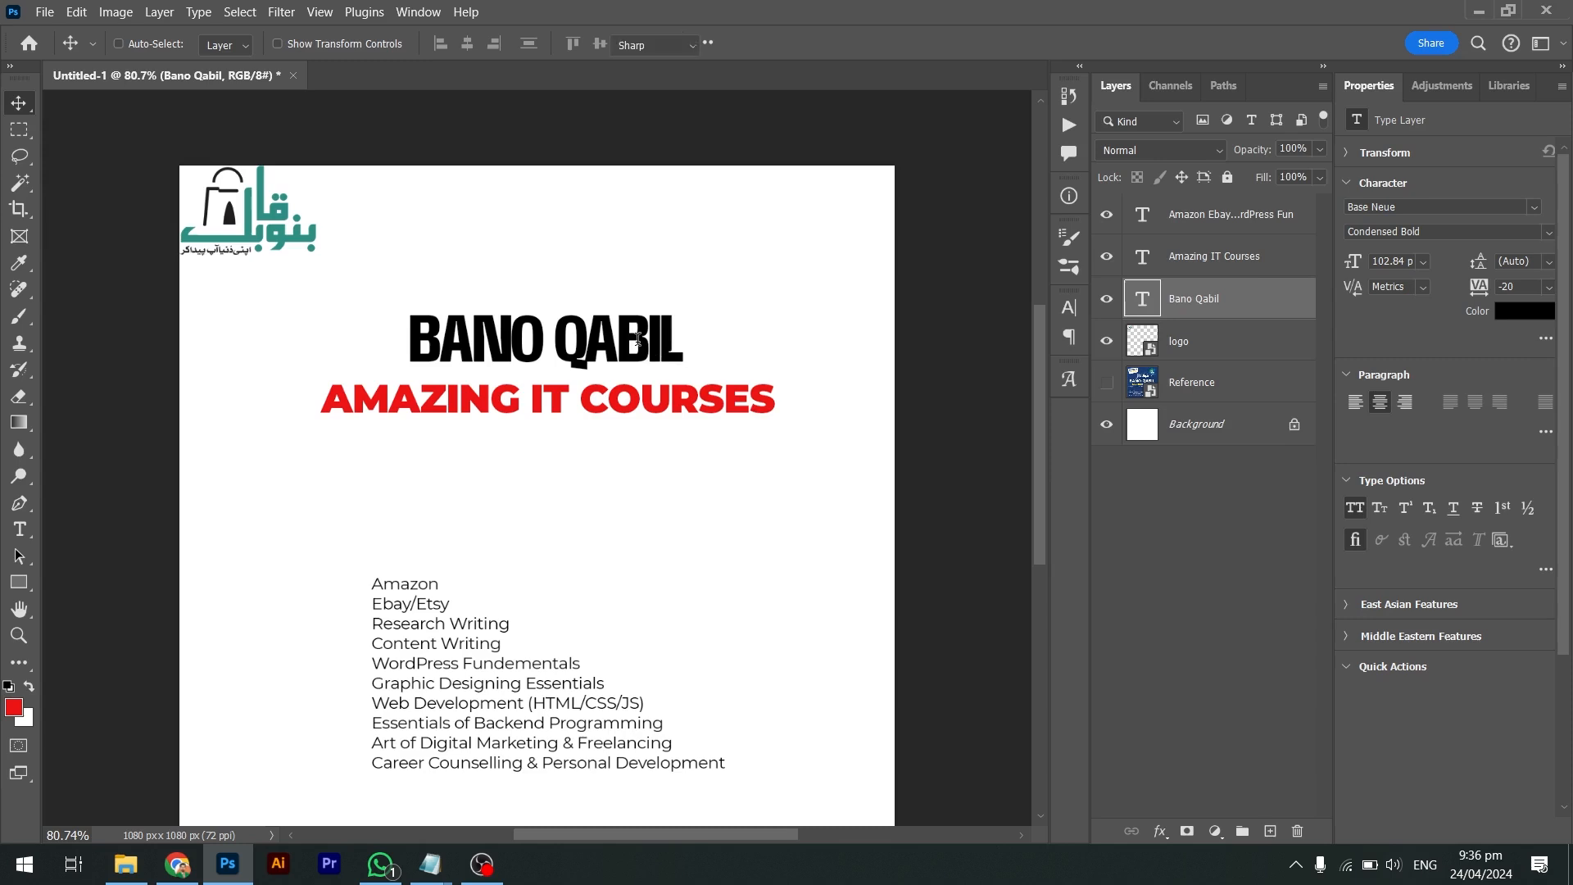
left_click(638, 340)
key("ctrl+a")
key("alt+Right")
key("alt+Right")
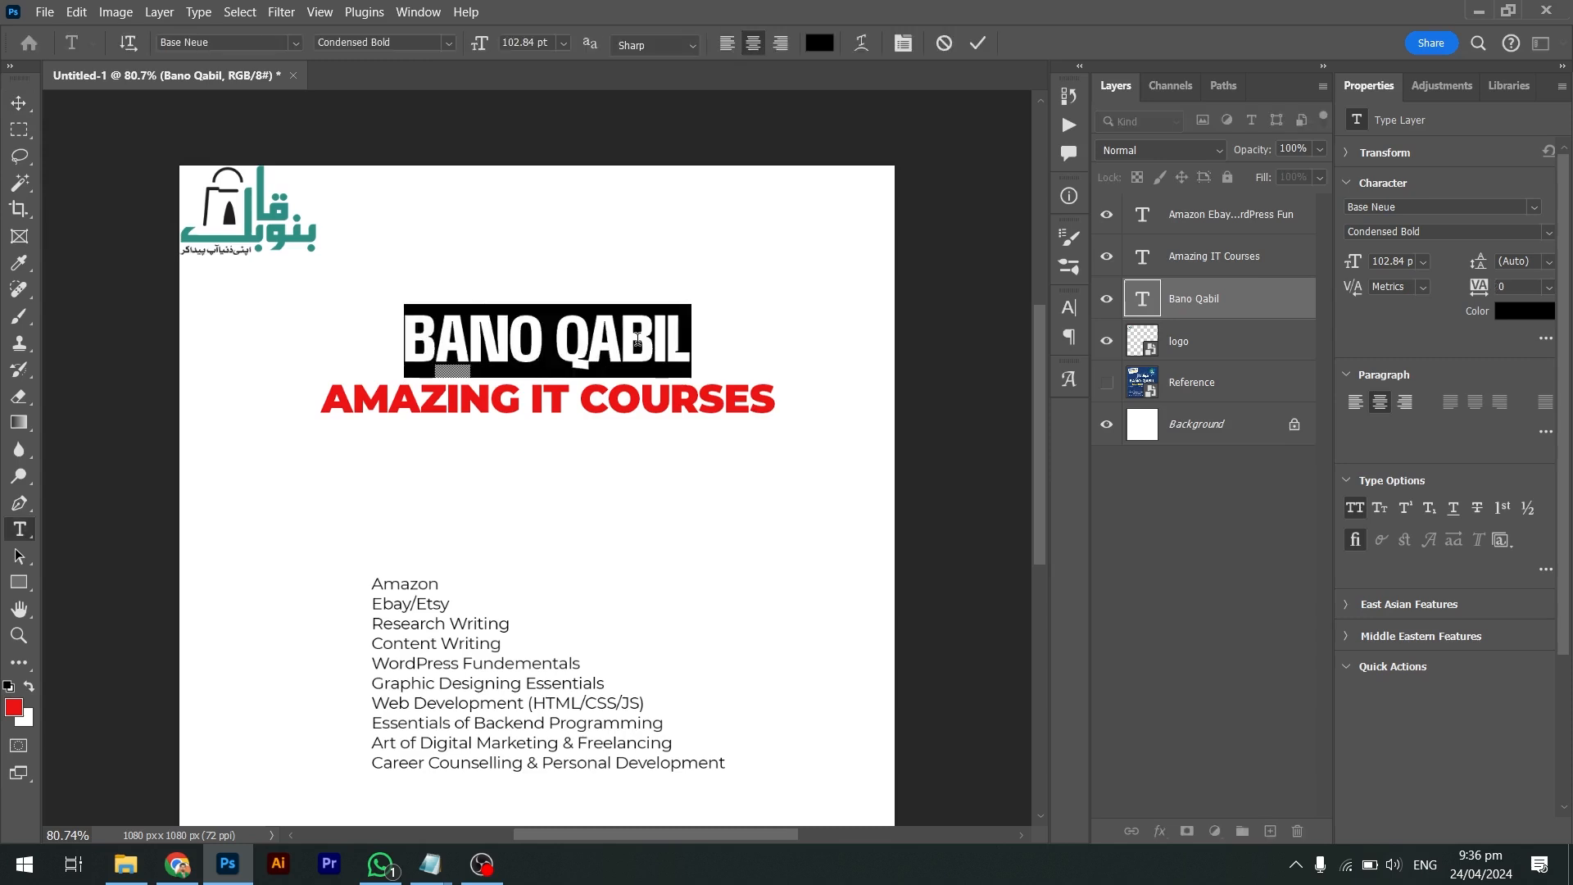
left_click_drag(693, 341, 765, 340)
key("Return")
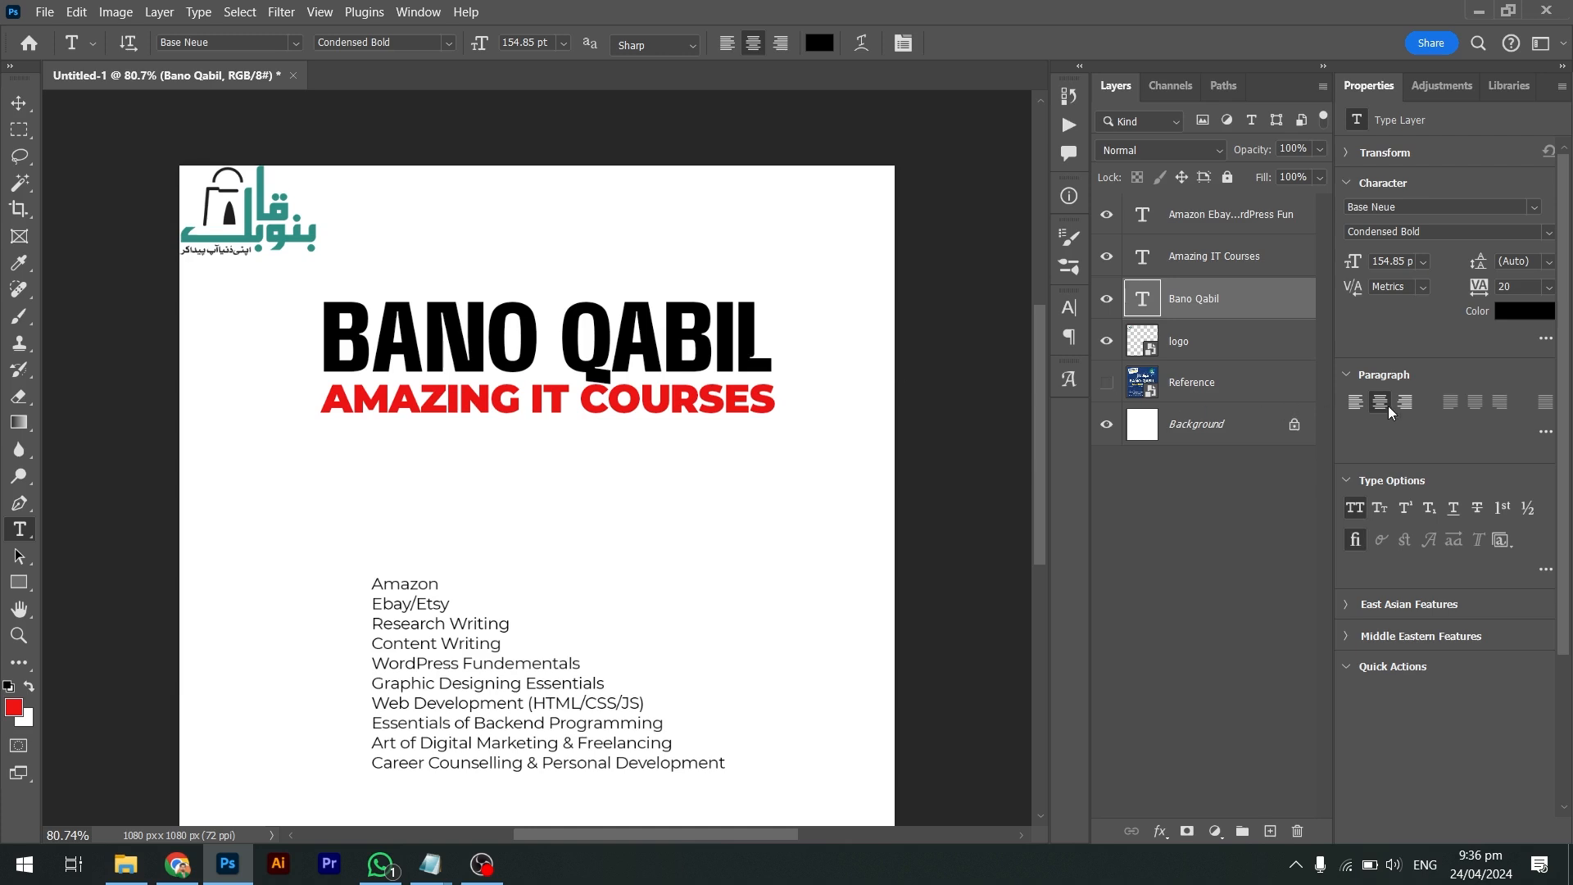
key("v")
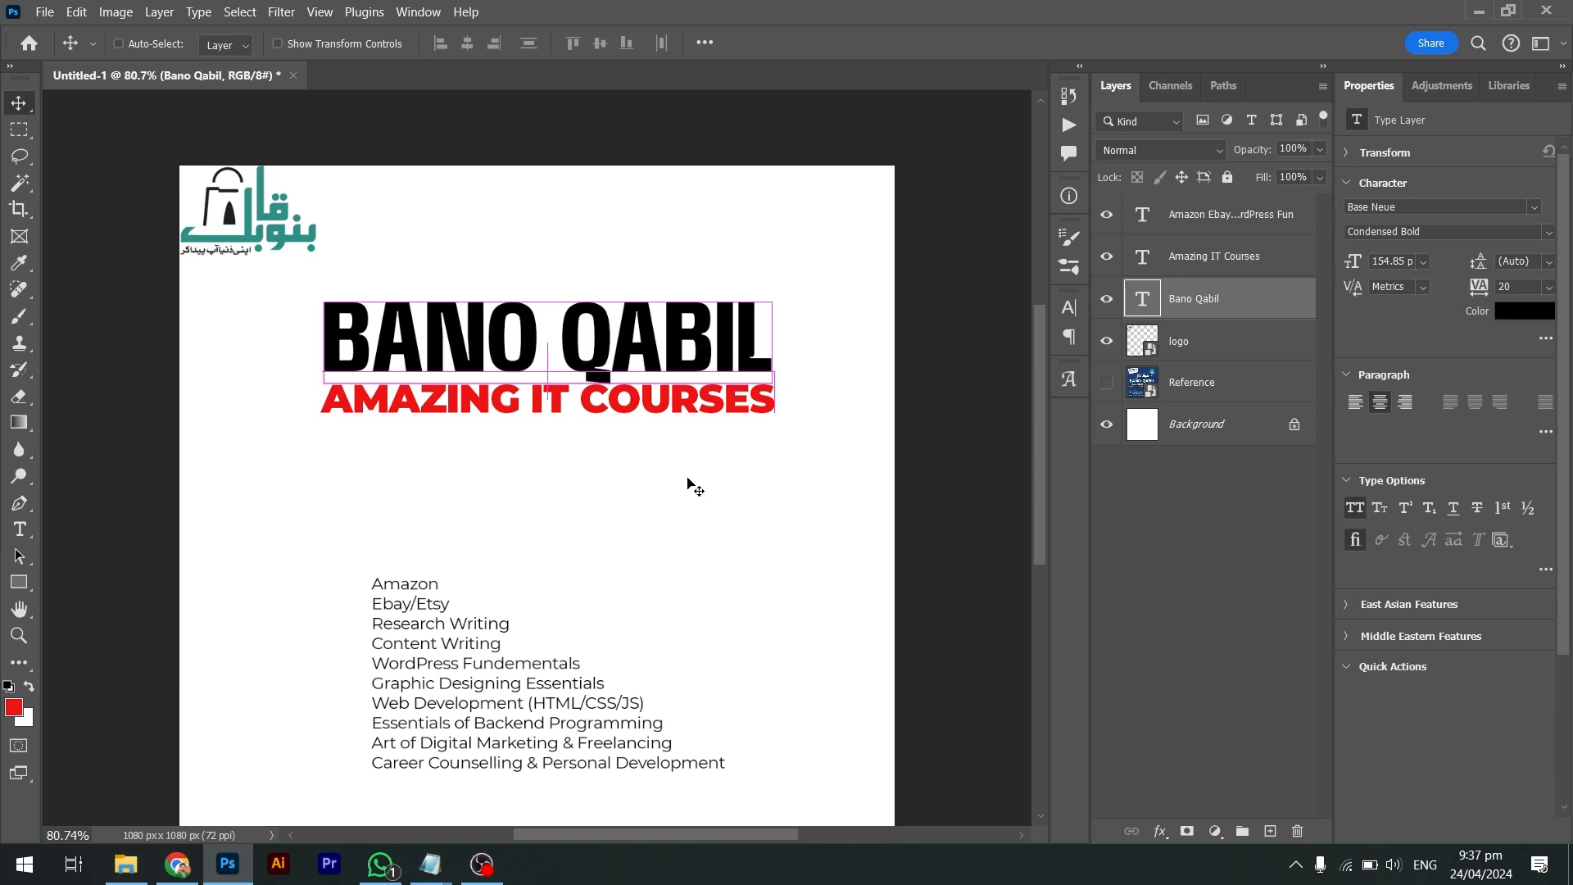
left_click_drag(665, 329, 665, 320)
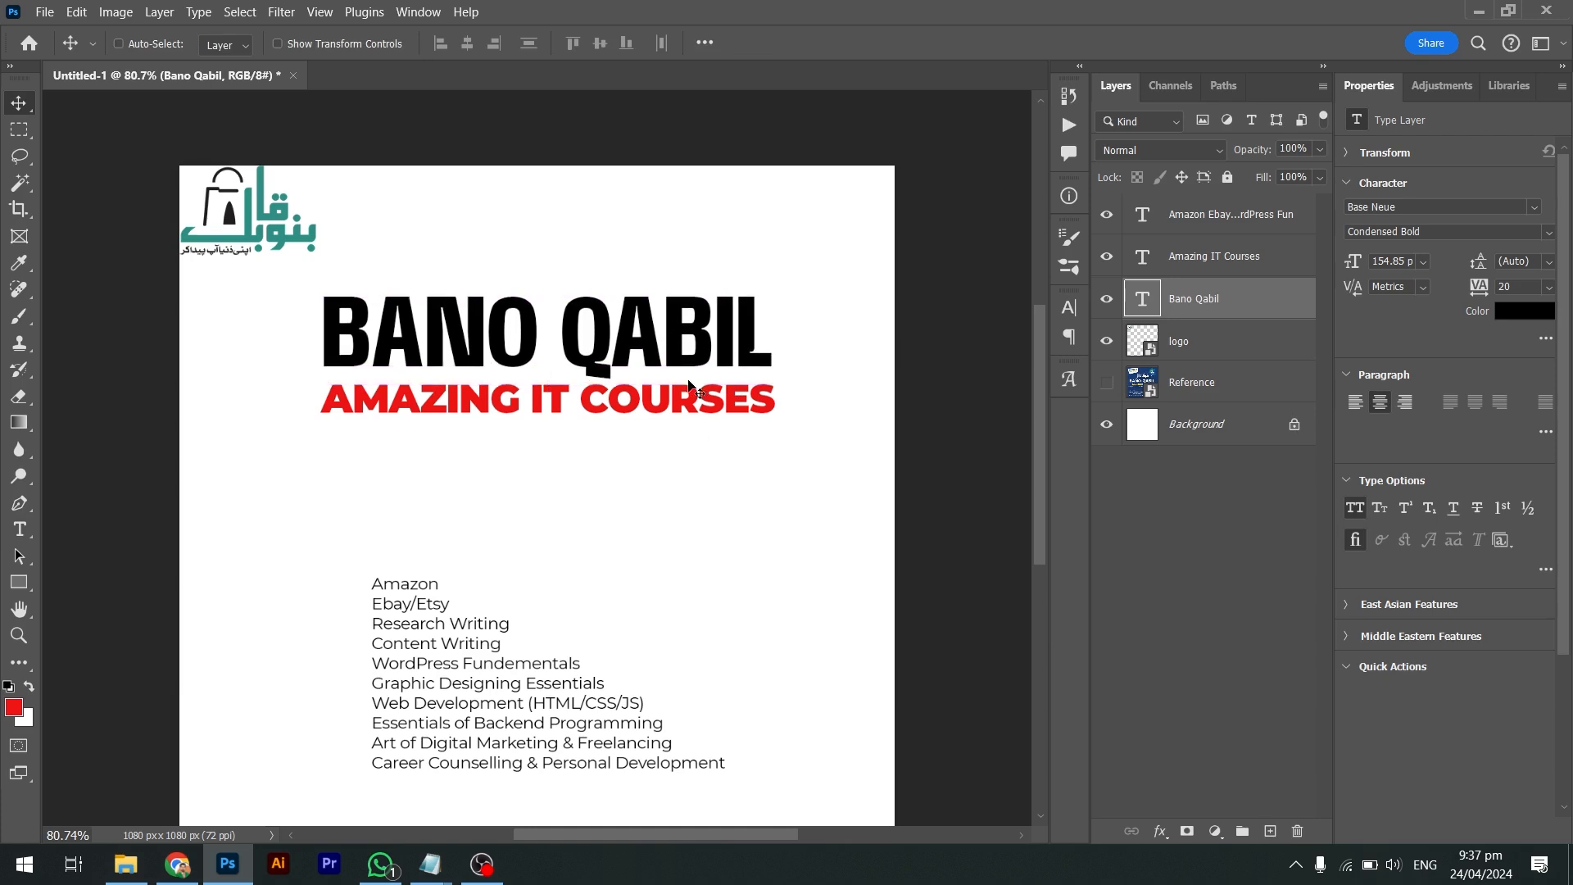
scroll(688, 385, "up", 1)
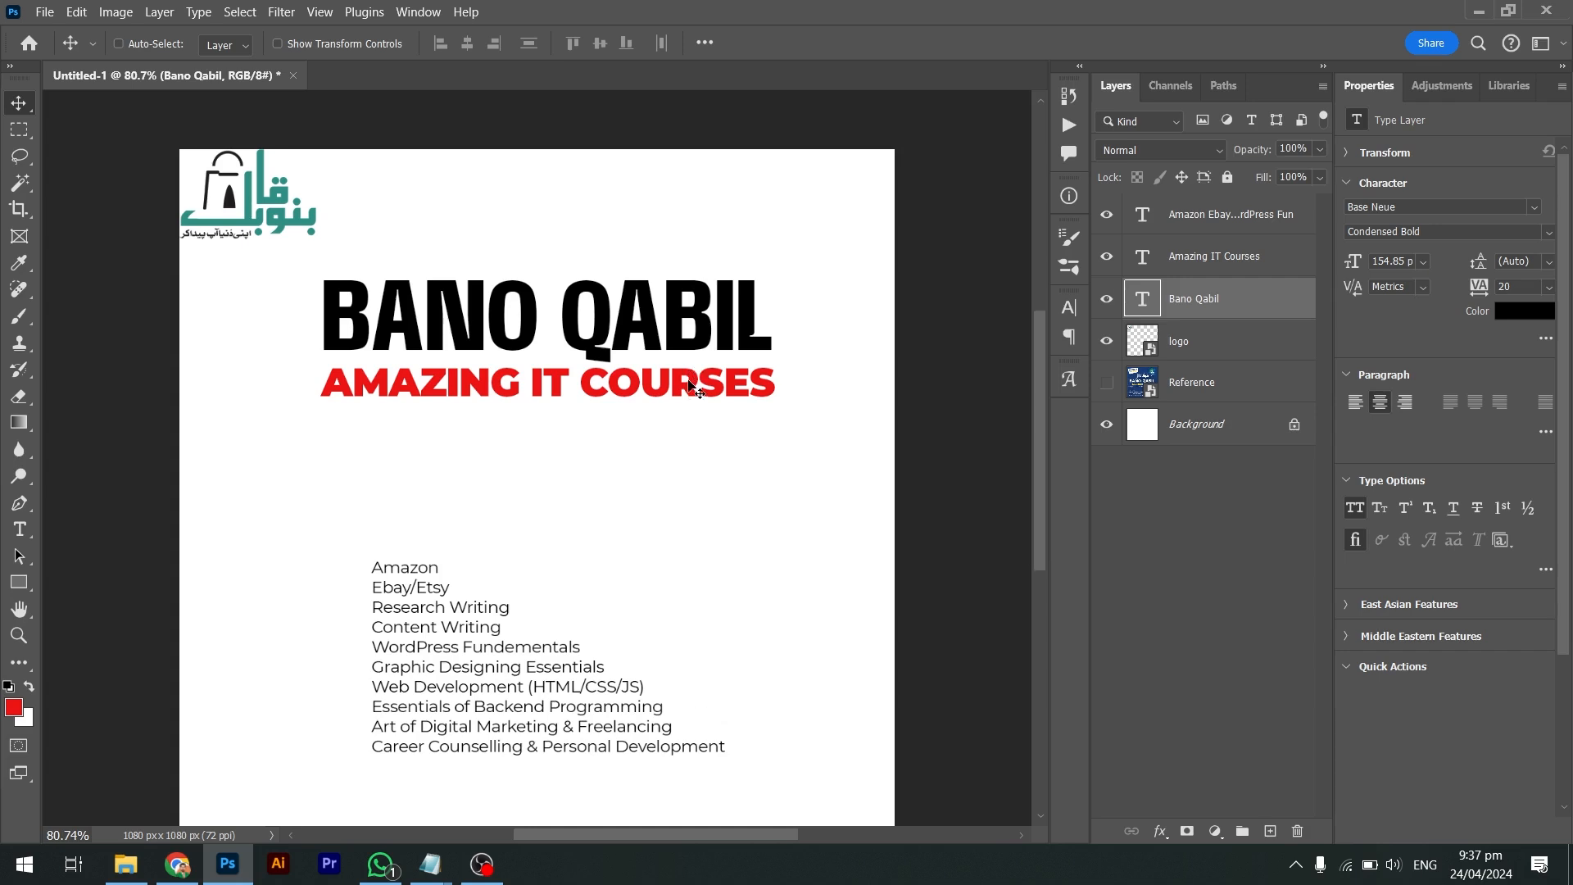
scroll(688, 385, "down", 1)
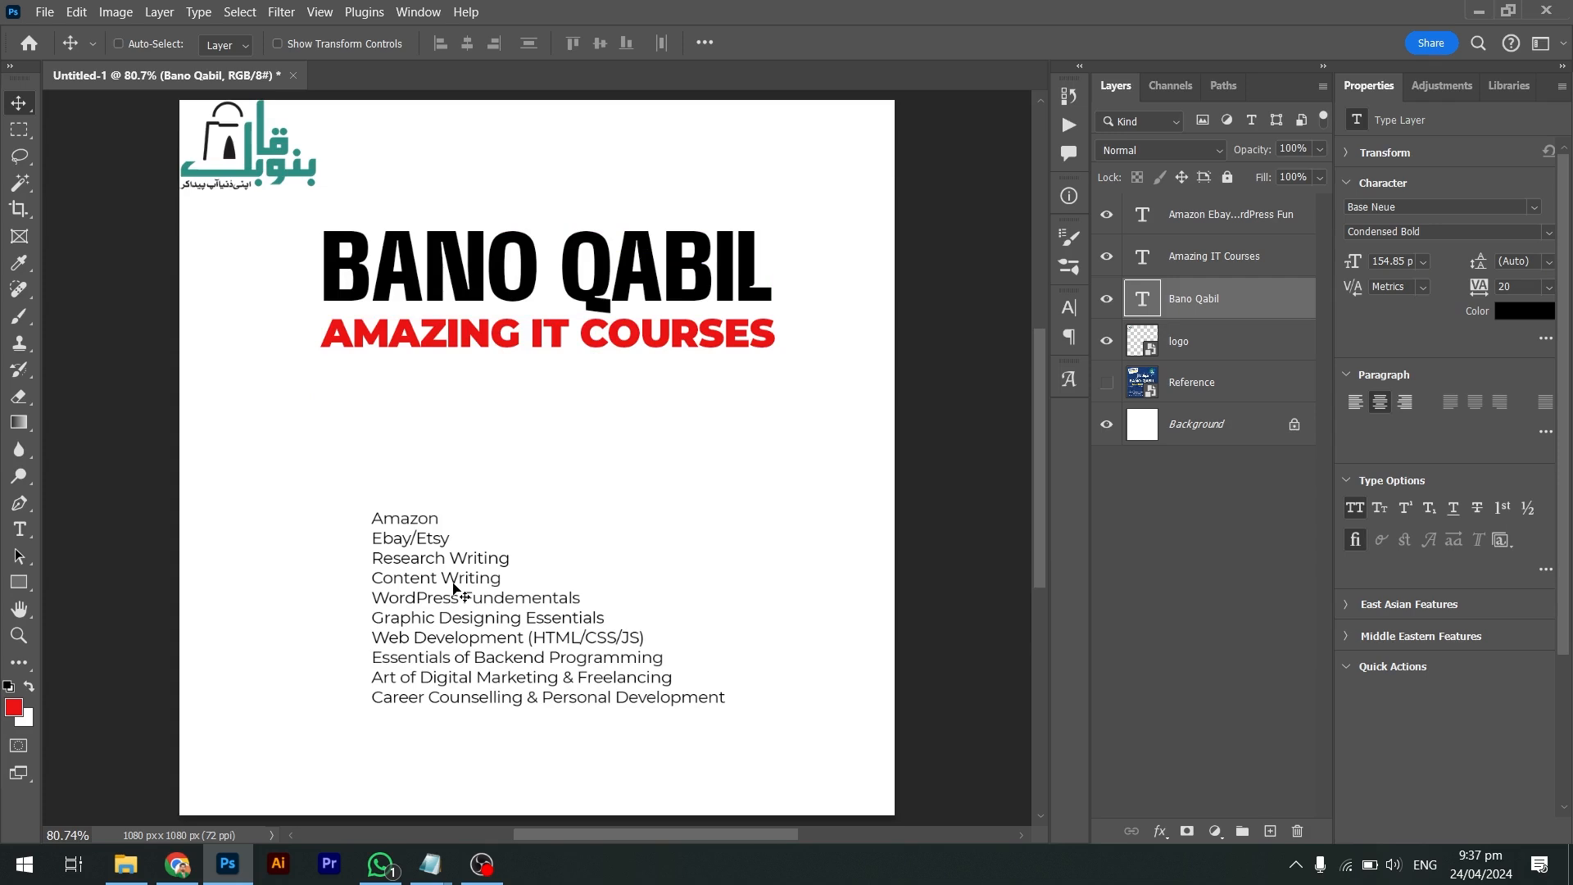
Select every line of the course list text and show its Character settings
double_click(443, 643)
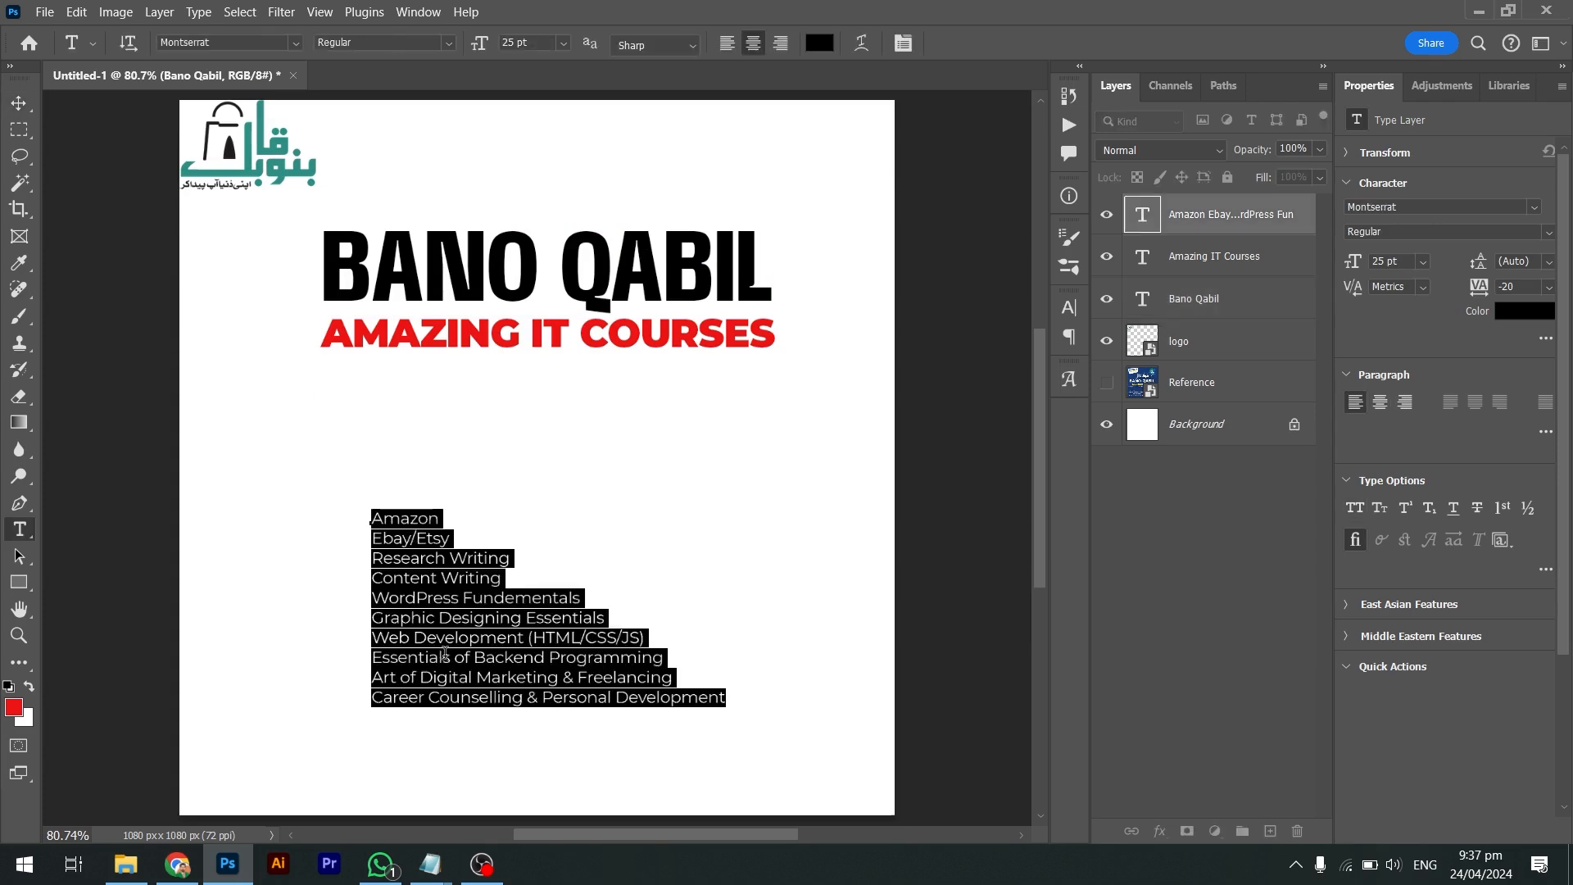
left_click(489, 675)
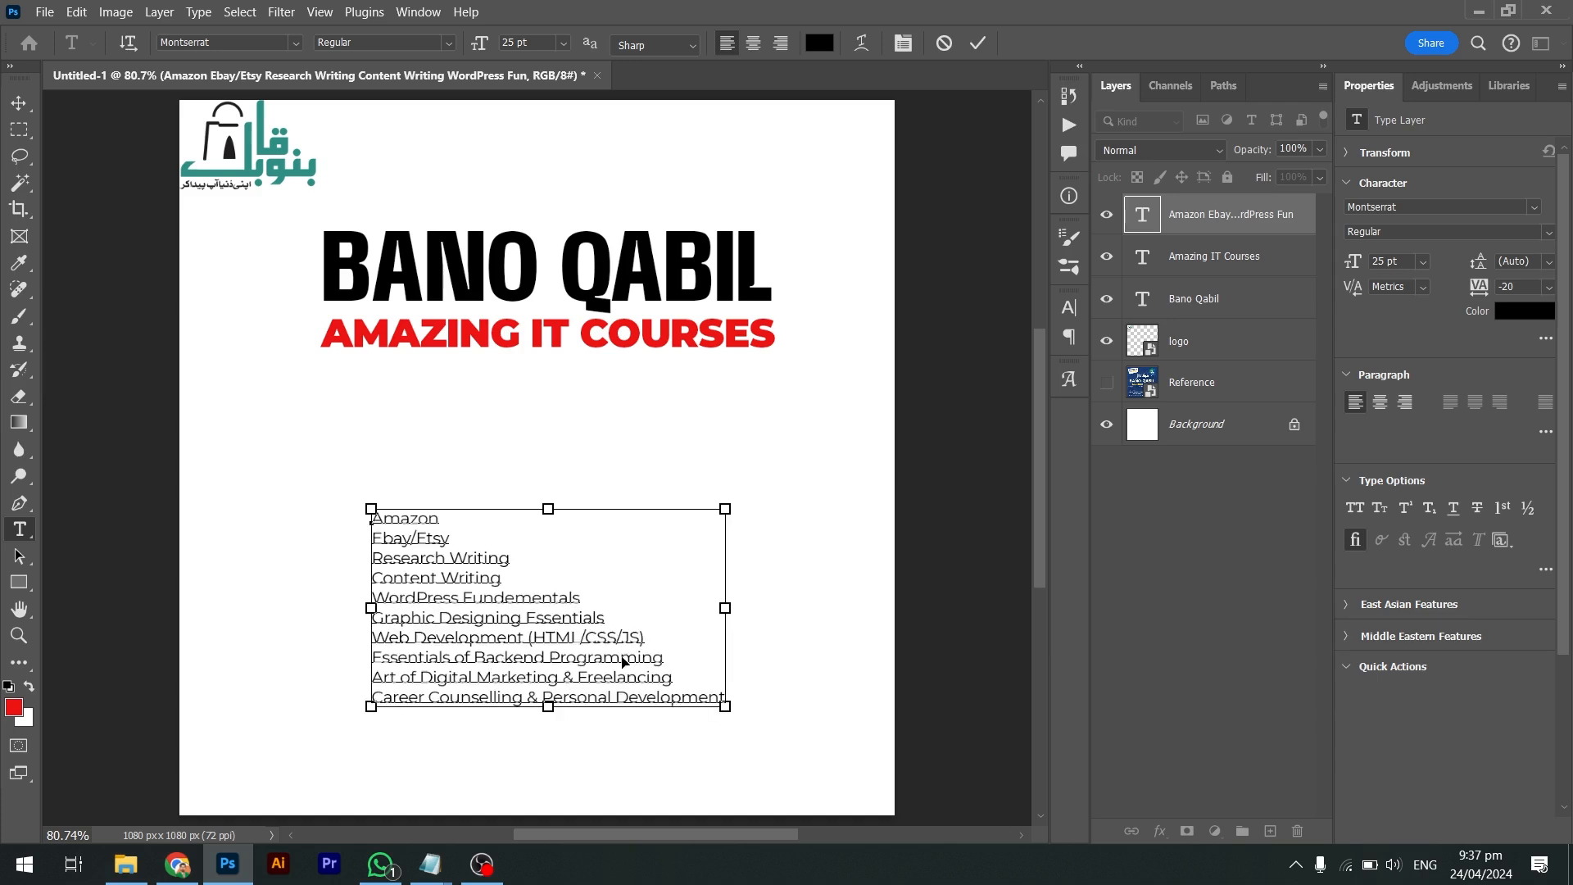
key("ctrl+a")
left_click(1069, 307)
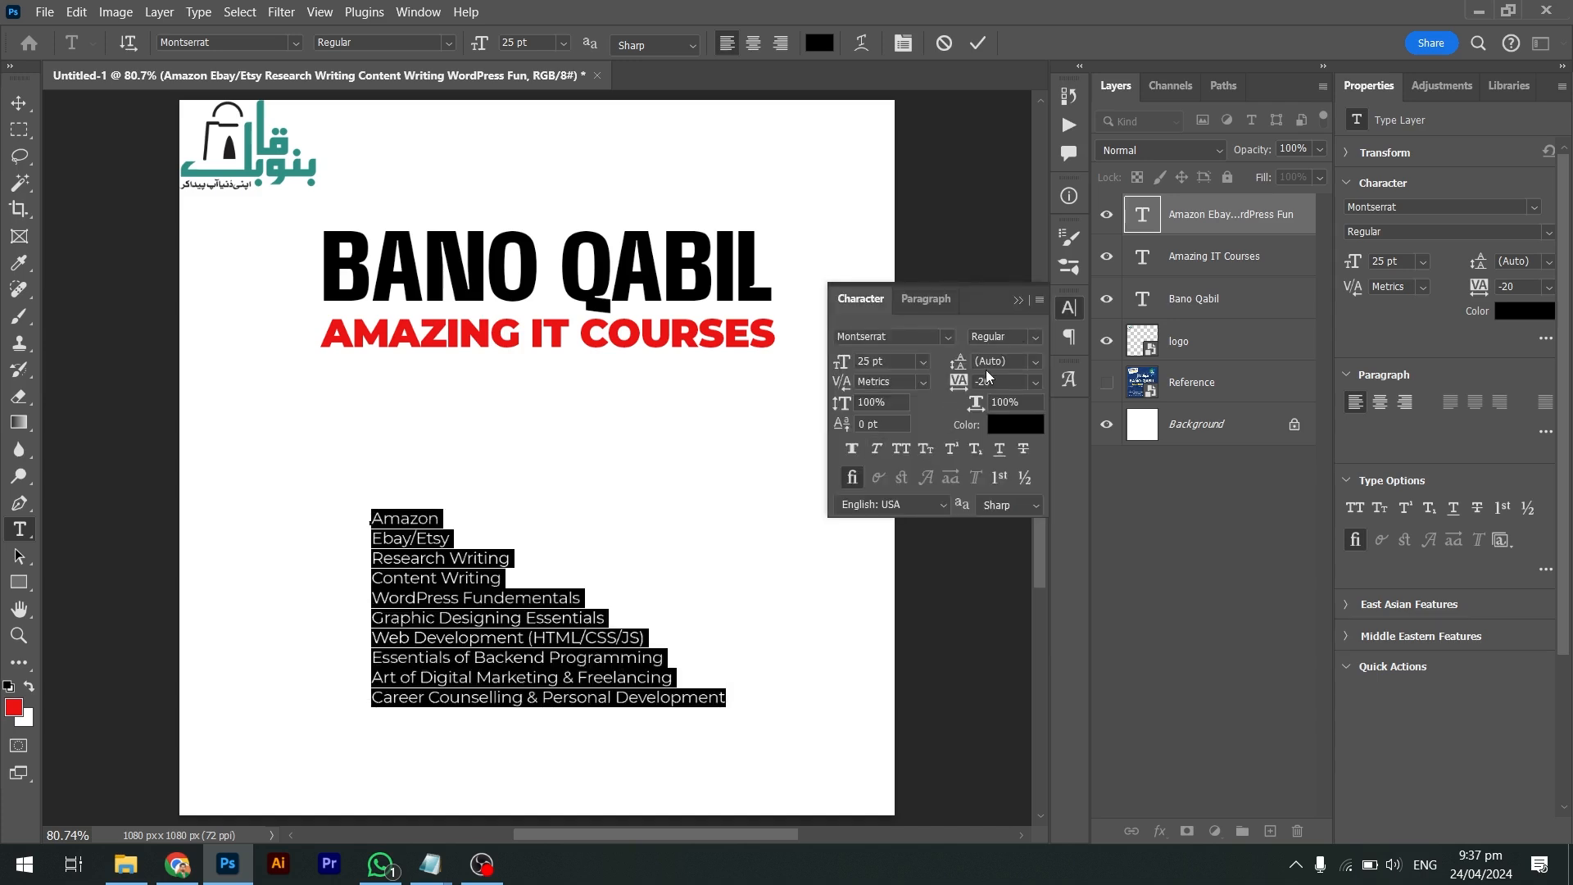
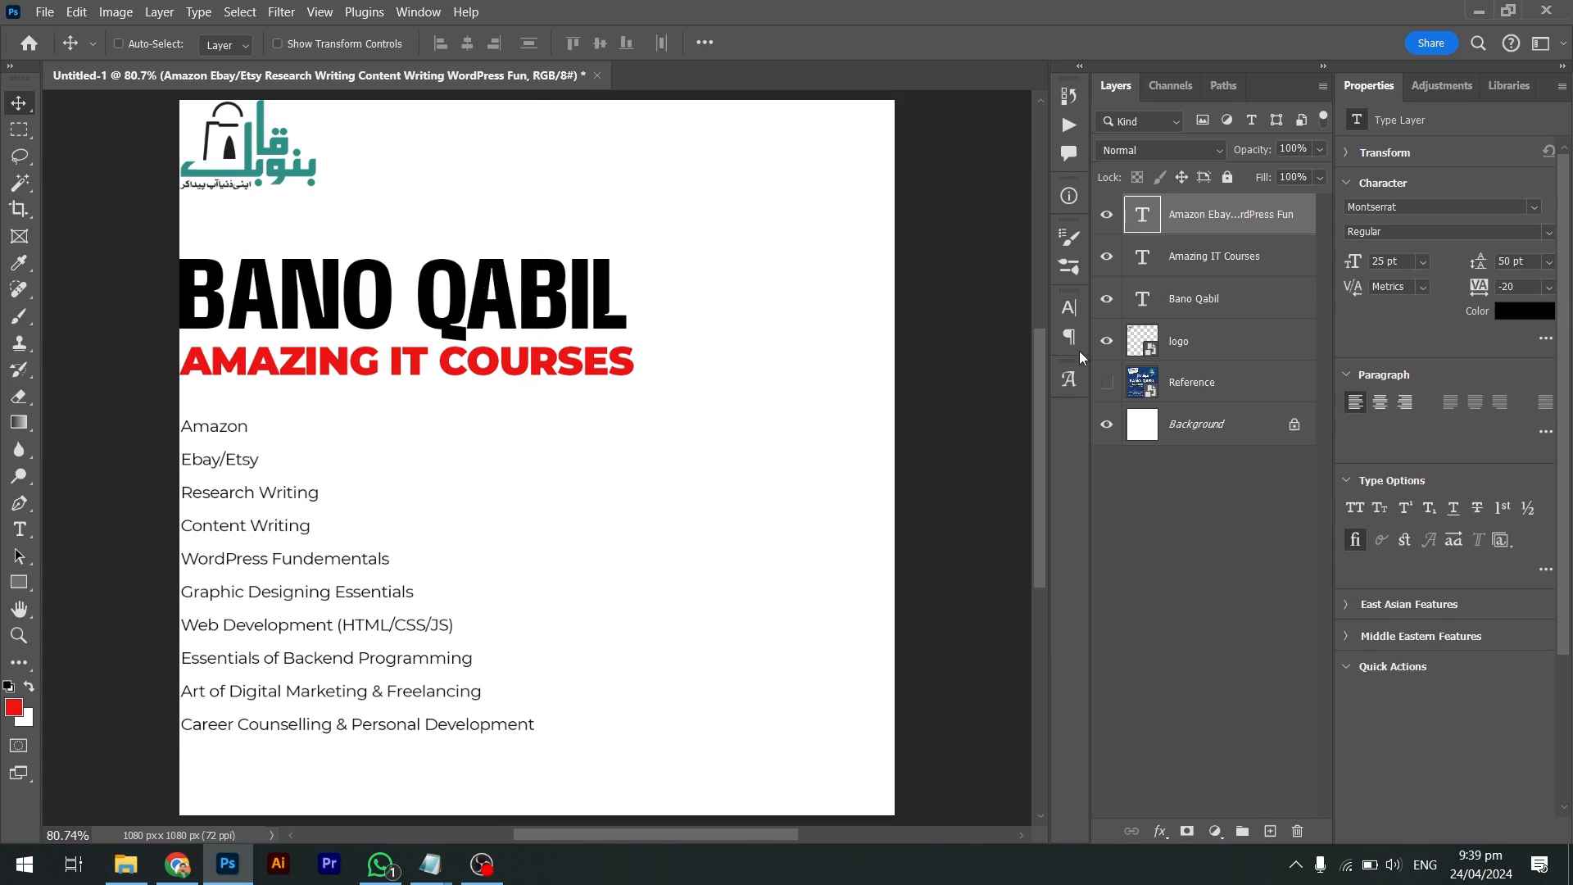
Compare the draft with the Reference image by toggling layer visibility
left_click_drag(1107, 215, 1107, 340)
left_click(1107, 382)
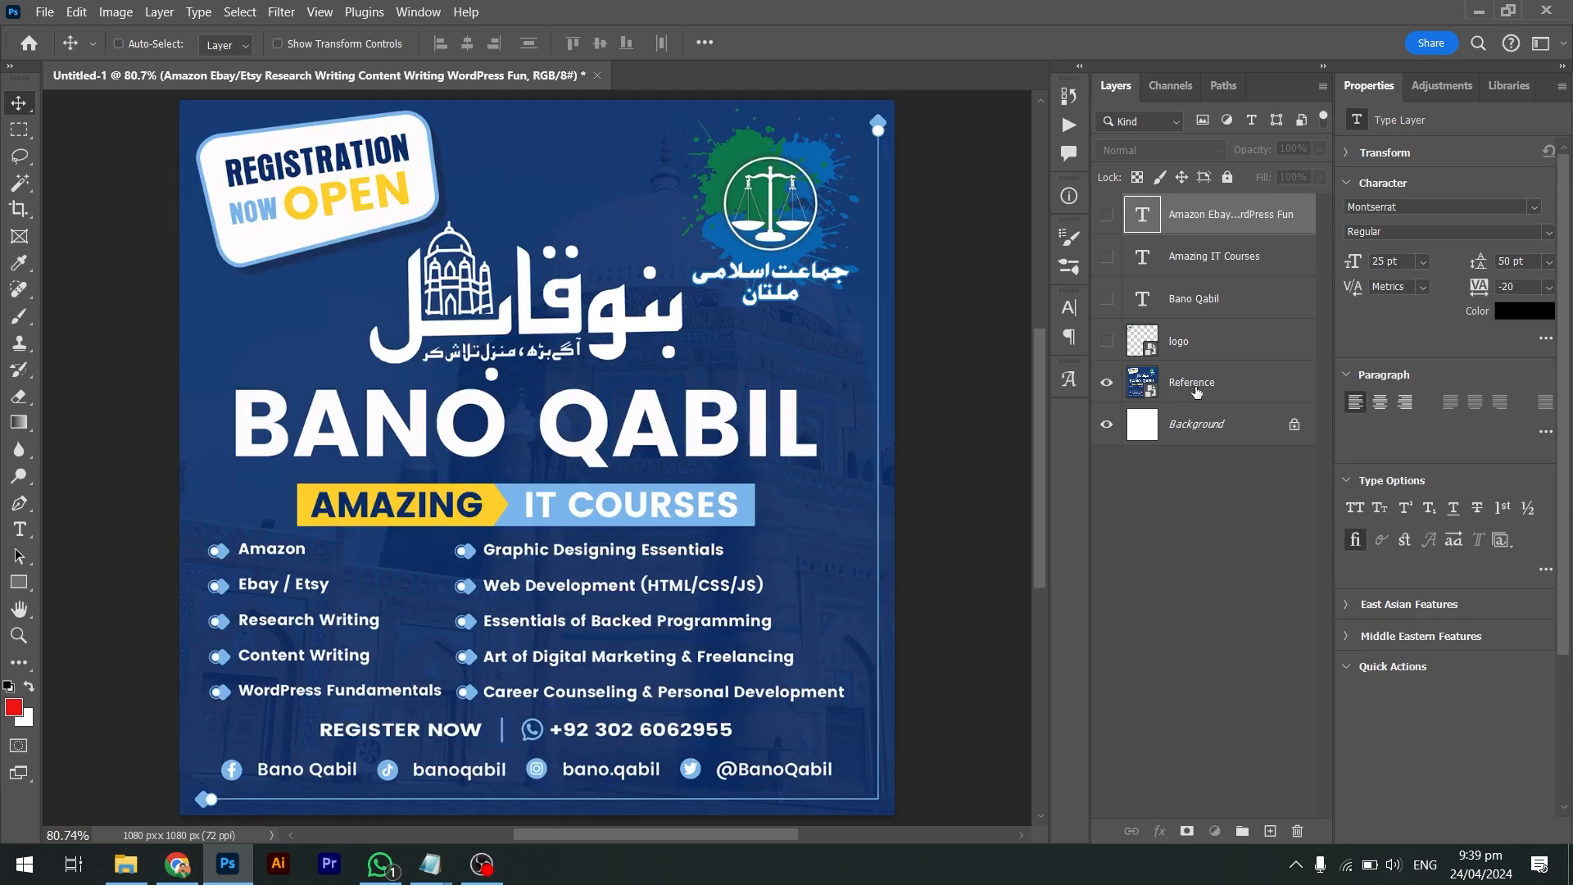
left_click(1129, 380)
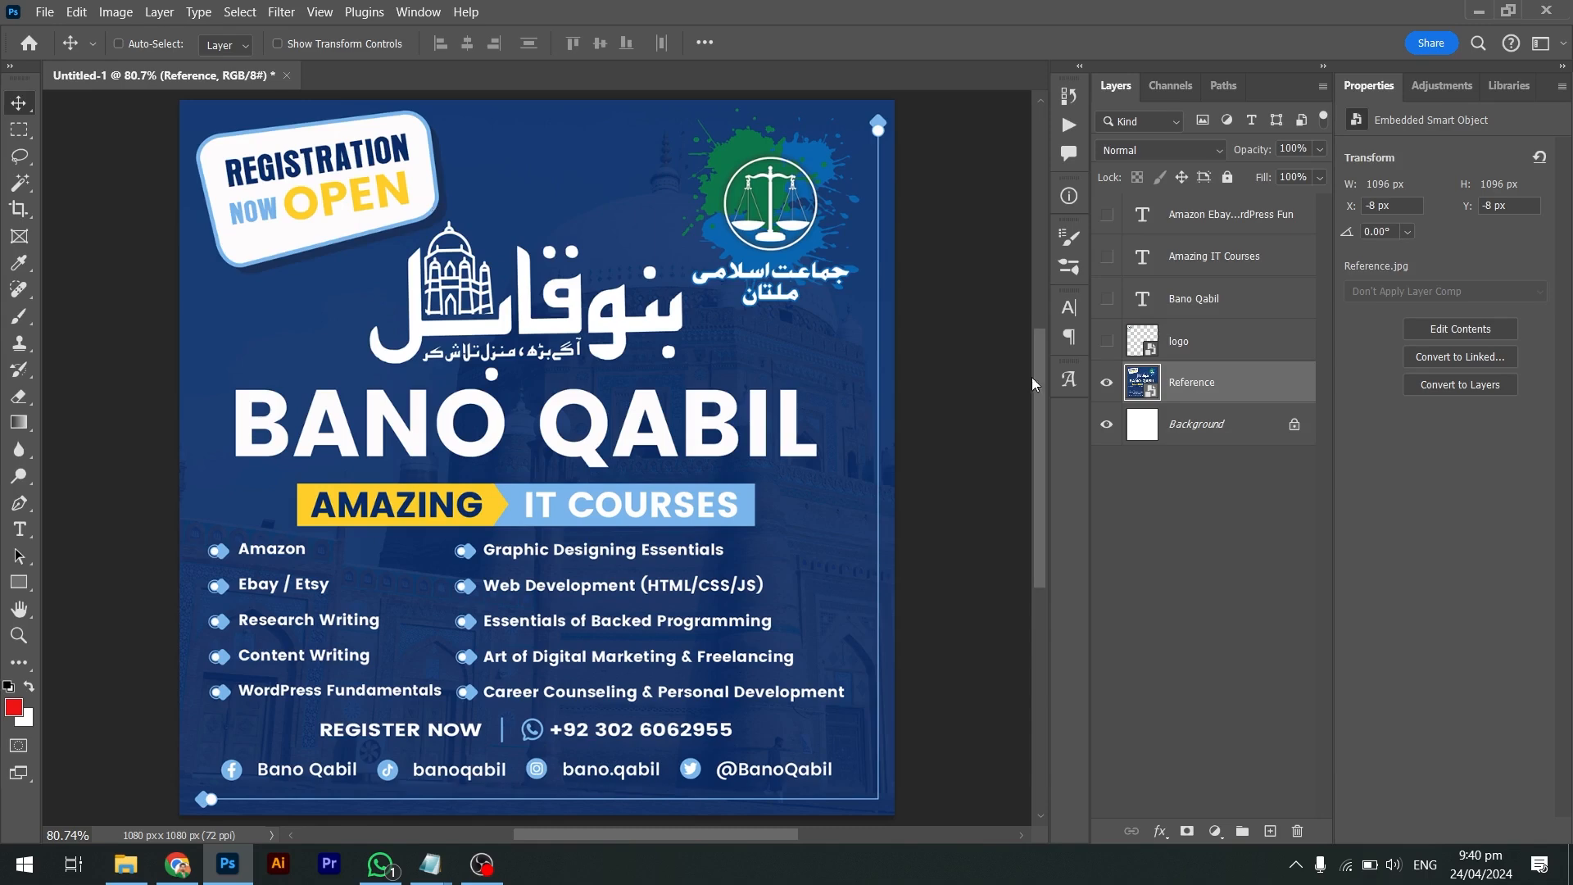
left_click_drag(1106, 341, 1107, 215)
left_click(1111, 385)
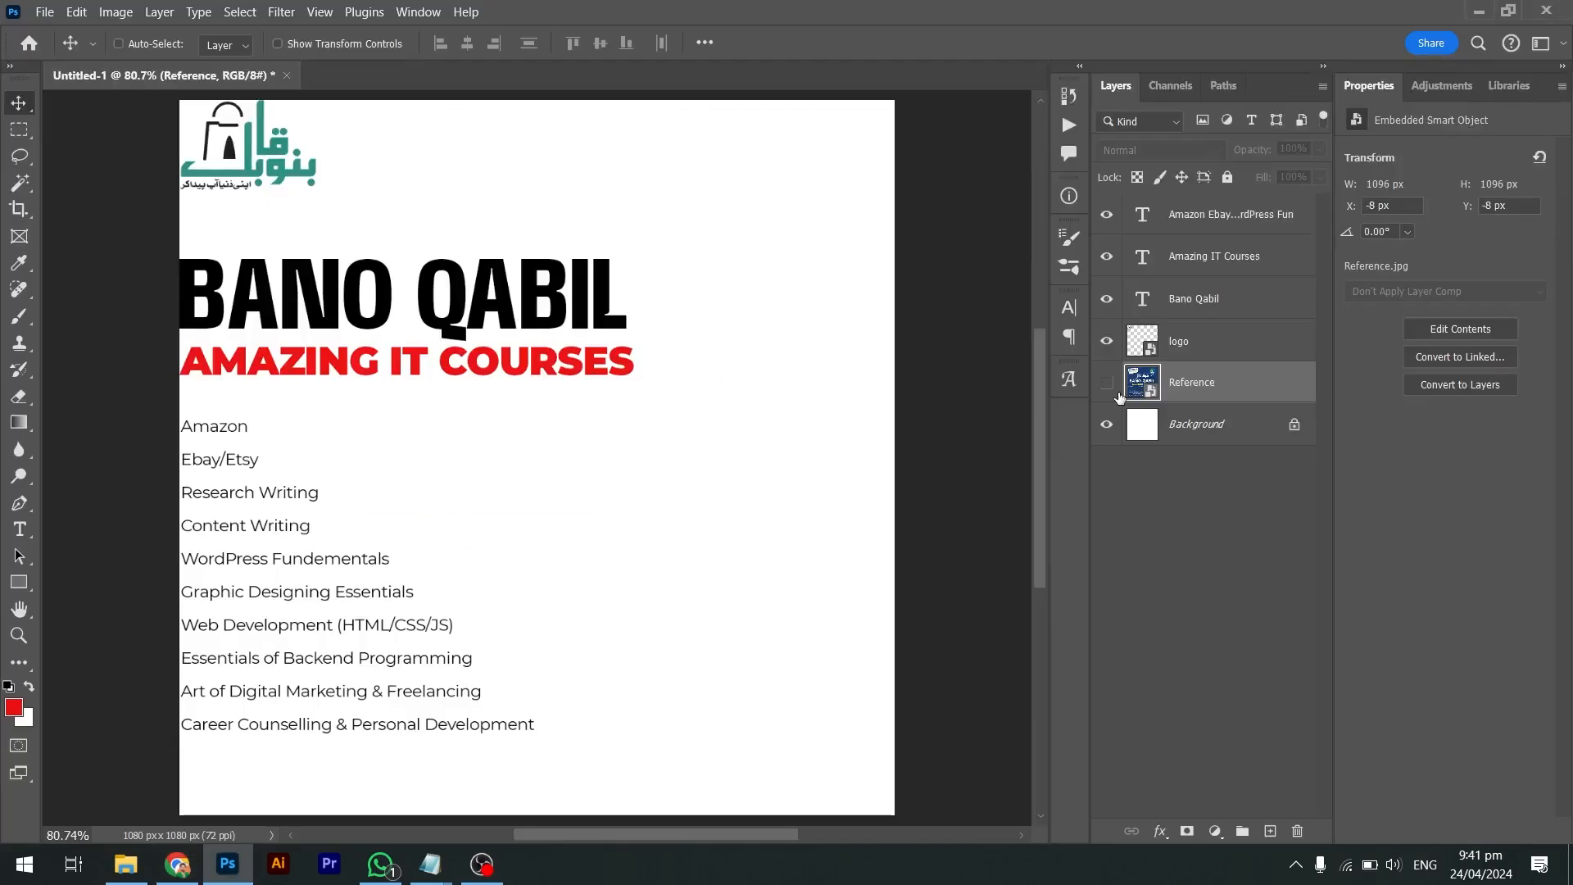
left_click(1107, 383)
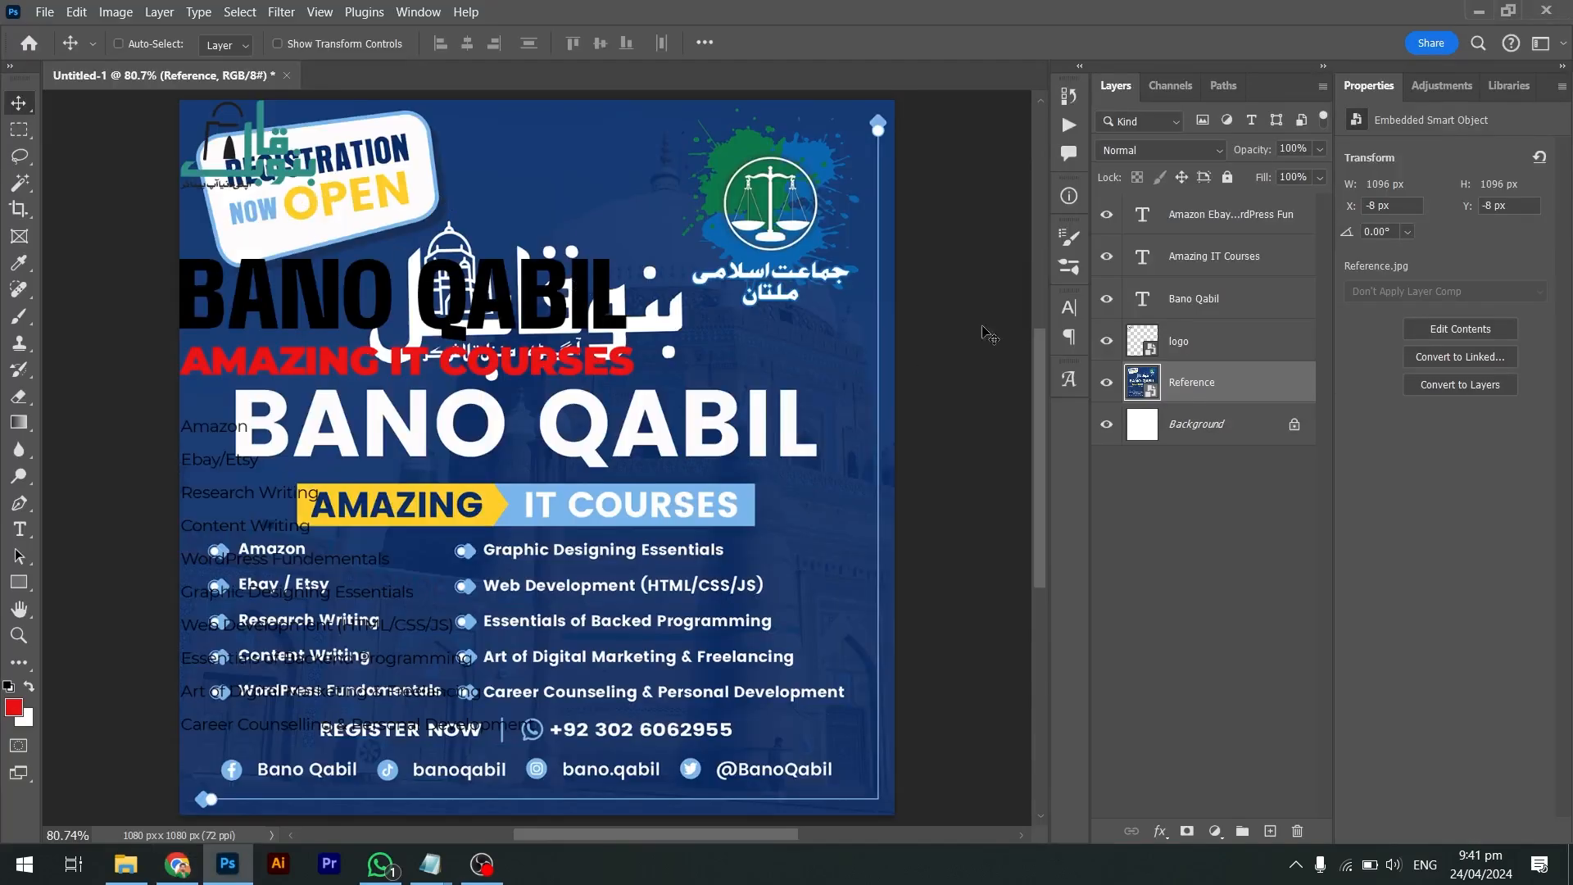
left_click(1108, 384)
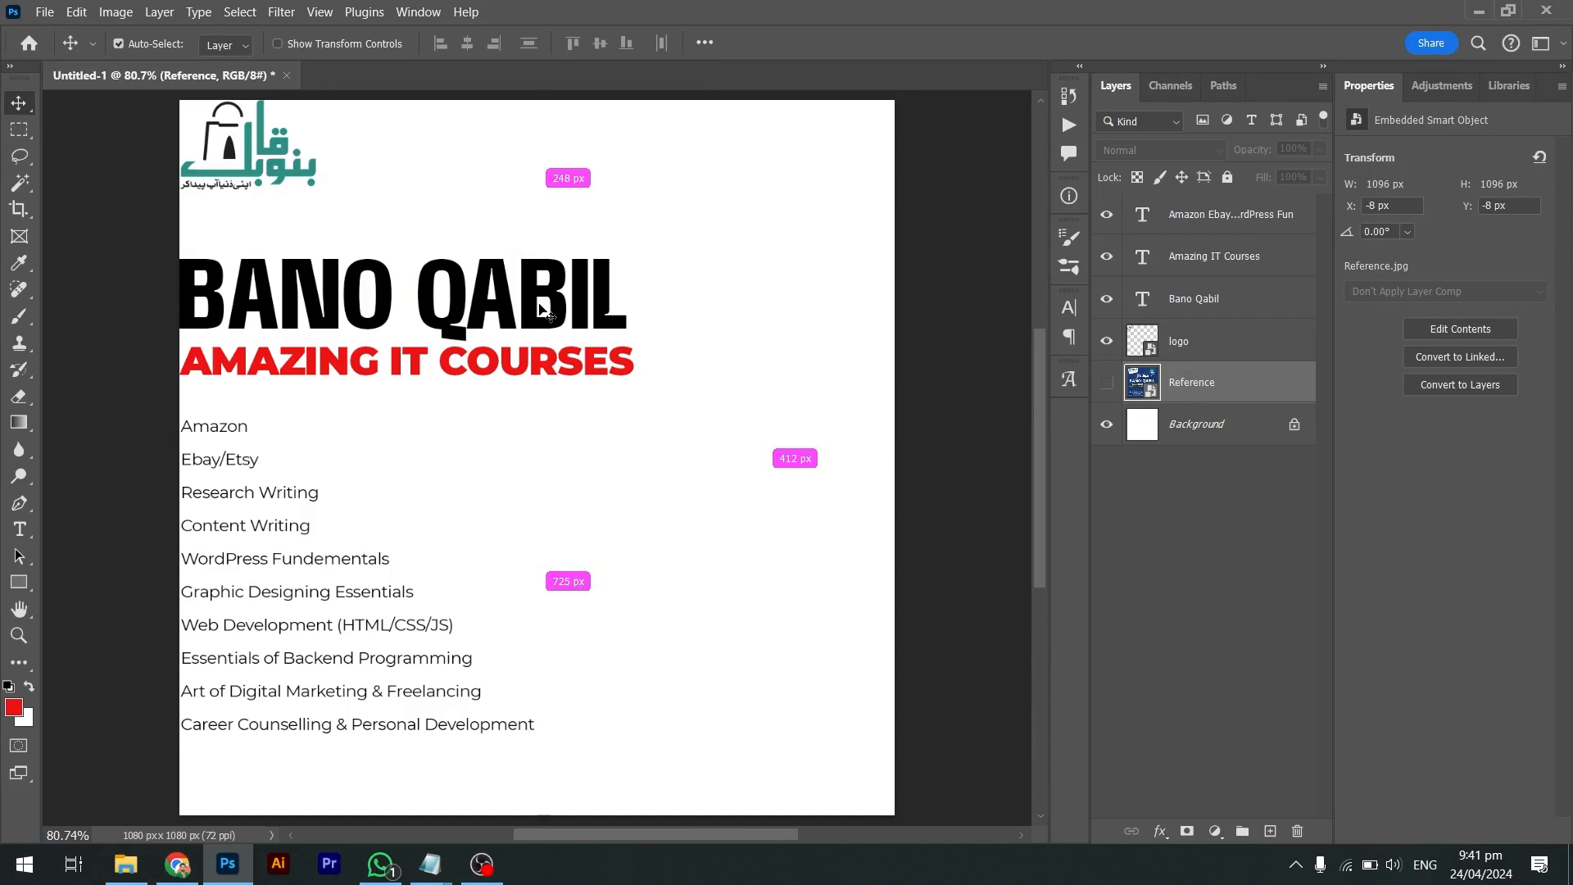
Retype the BANO QABIL title as REGISTRATION OPEN and shift it to the left edge
left_click(600, 308, "ctrl")
left_click_drag(600, 307, 687, 307)
double_click(603, 308)
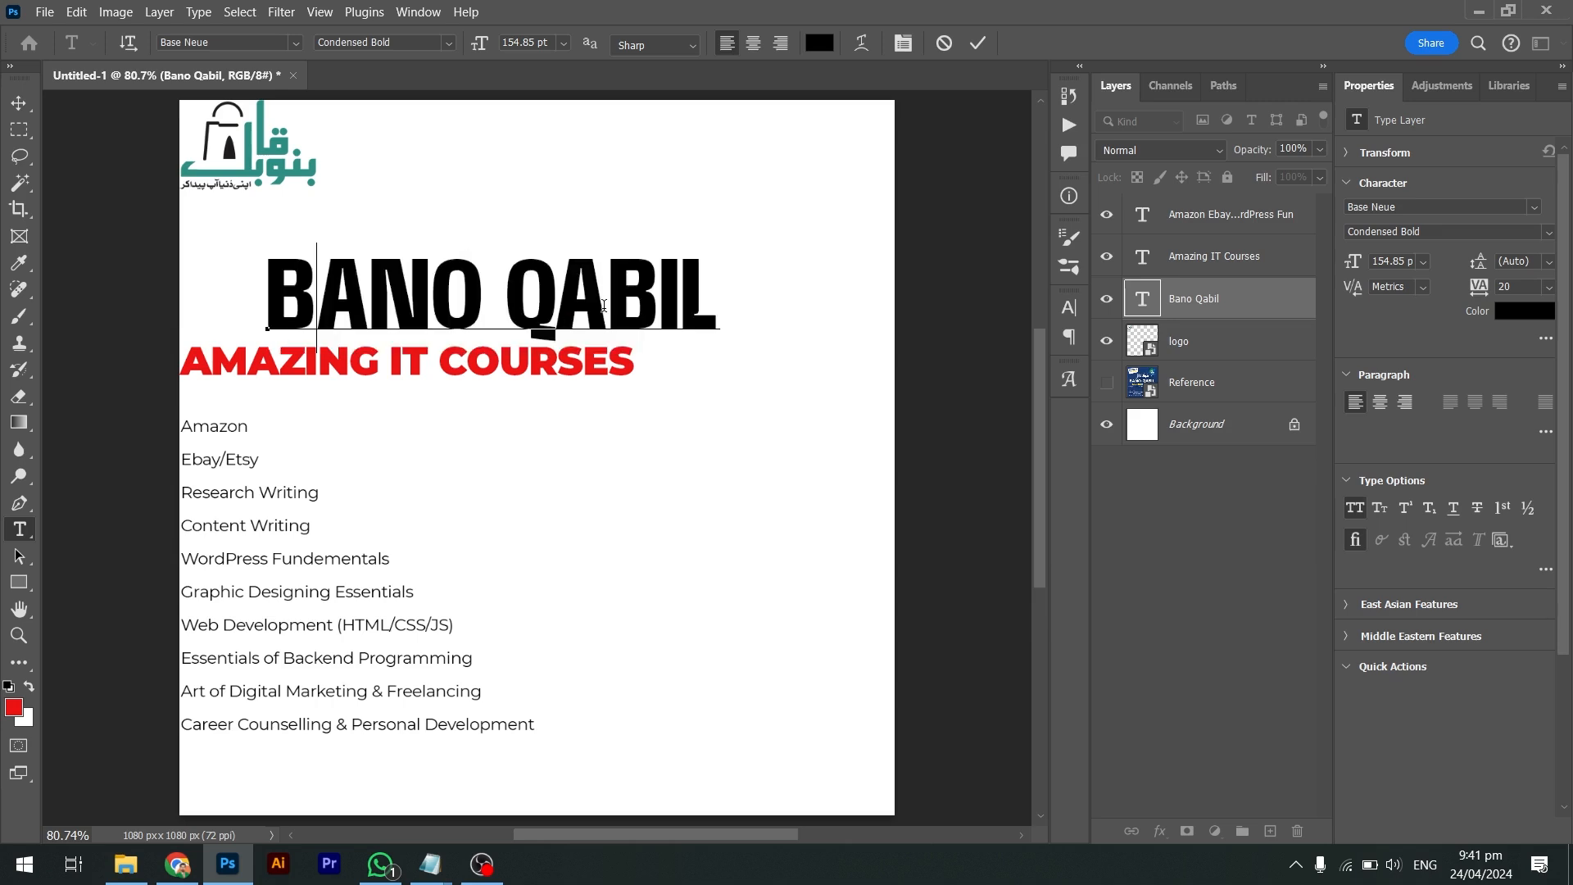
type("REGIST")
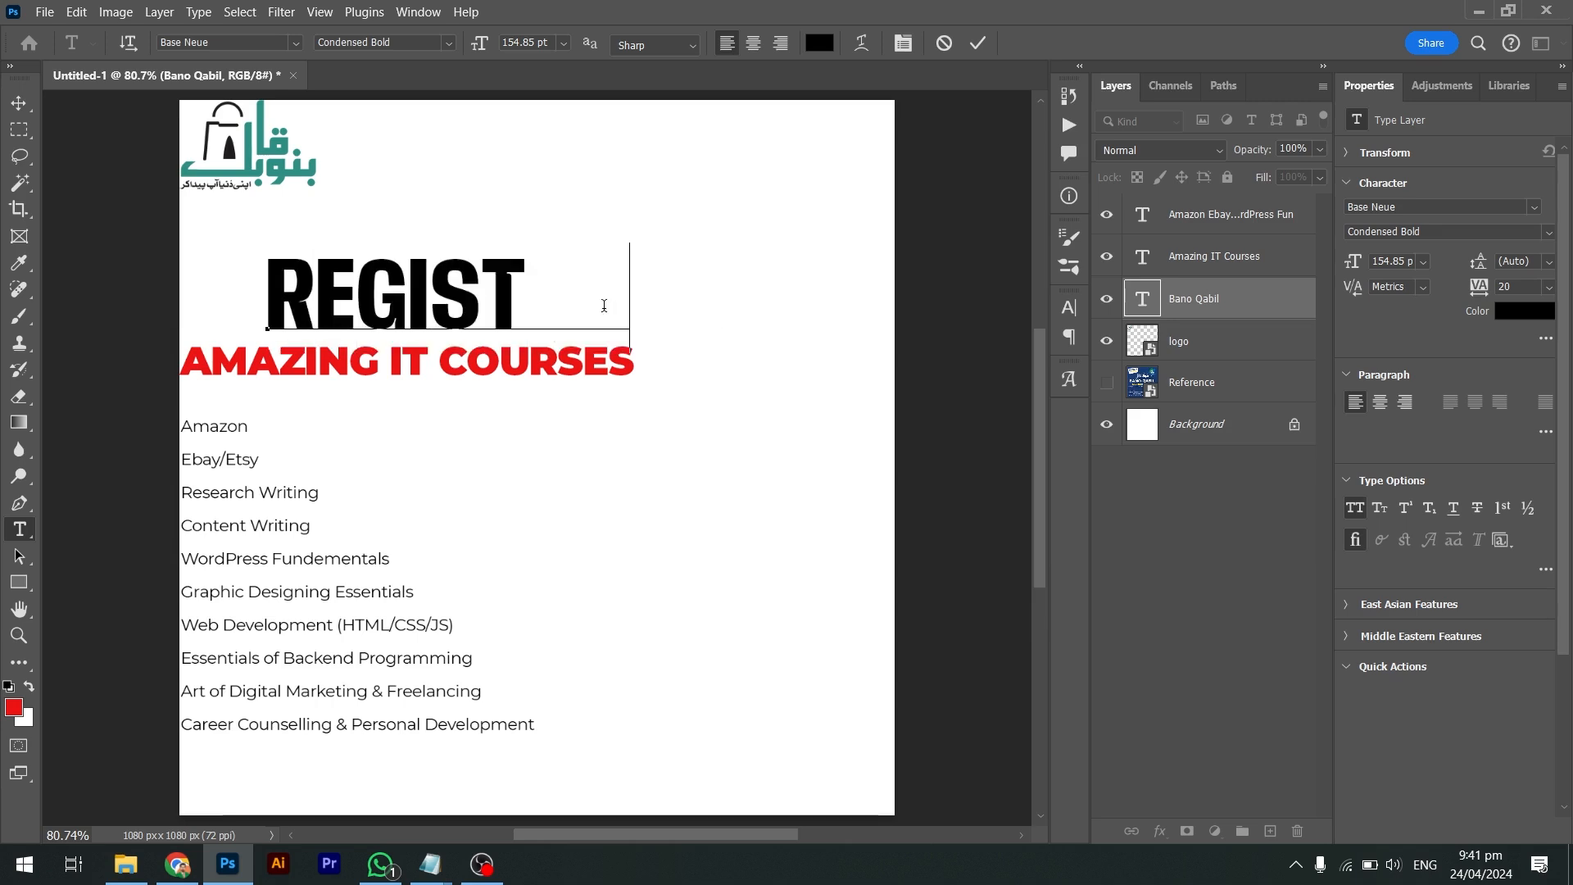
type("RATION OP")
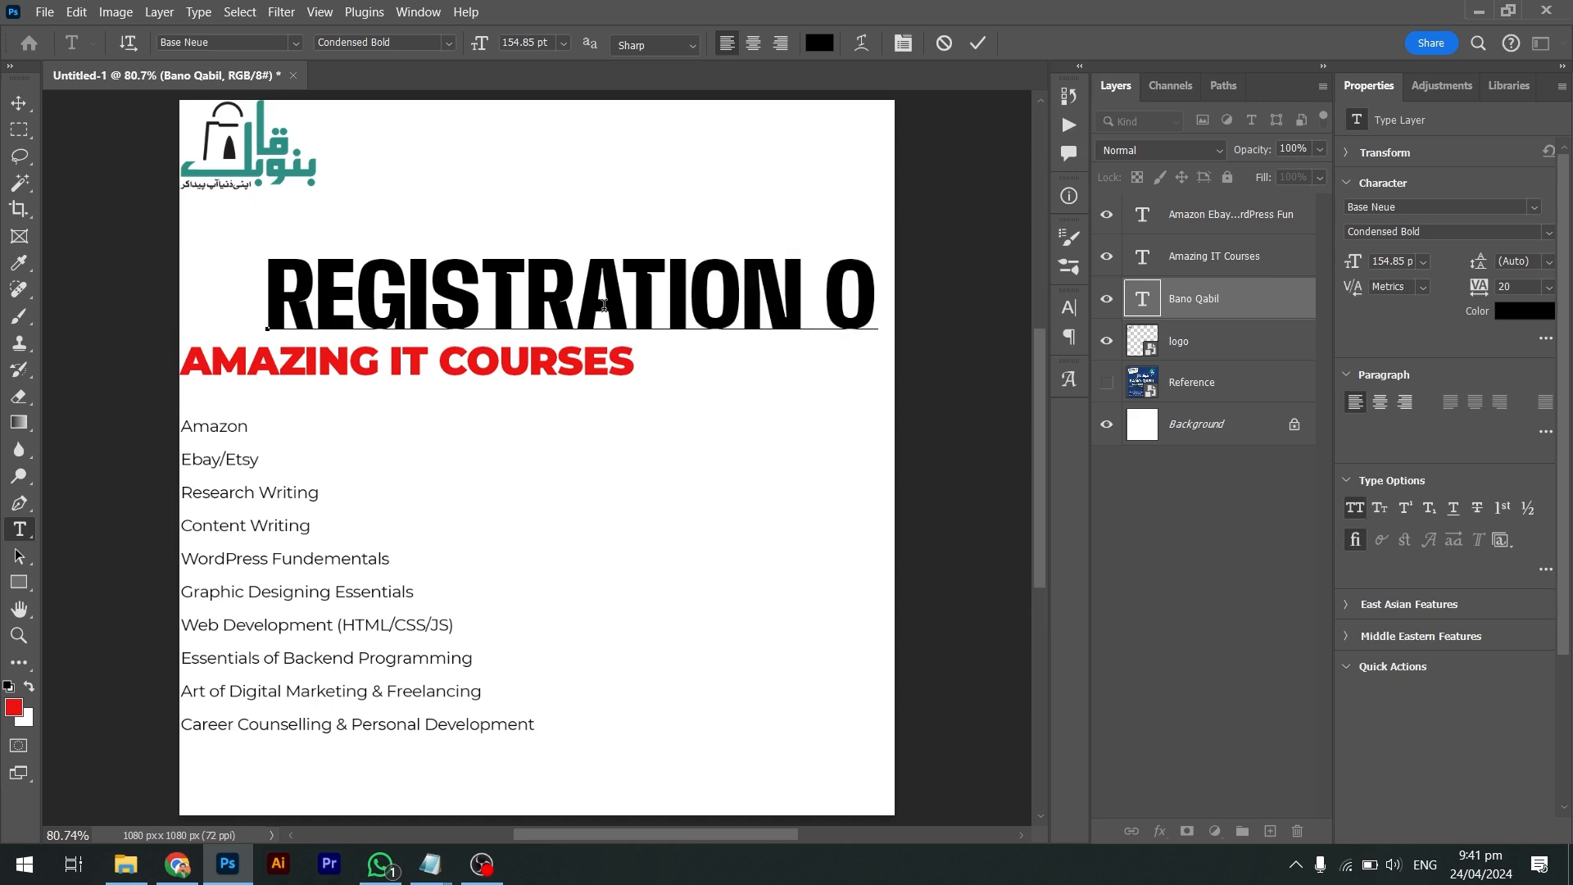
type("EN")
key("ctrl+Return")
key("v")
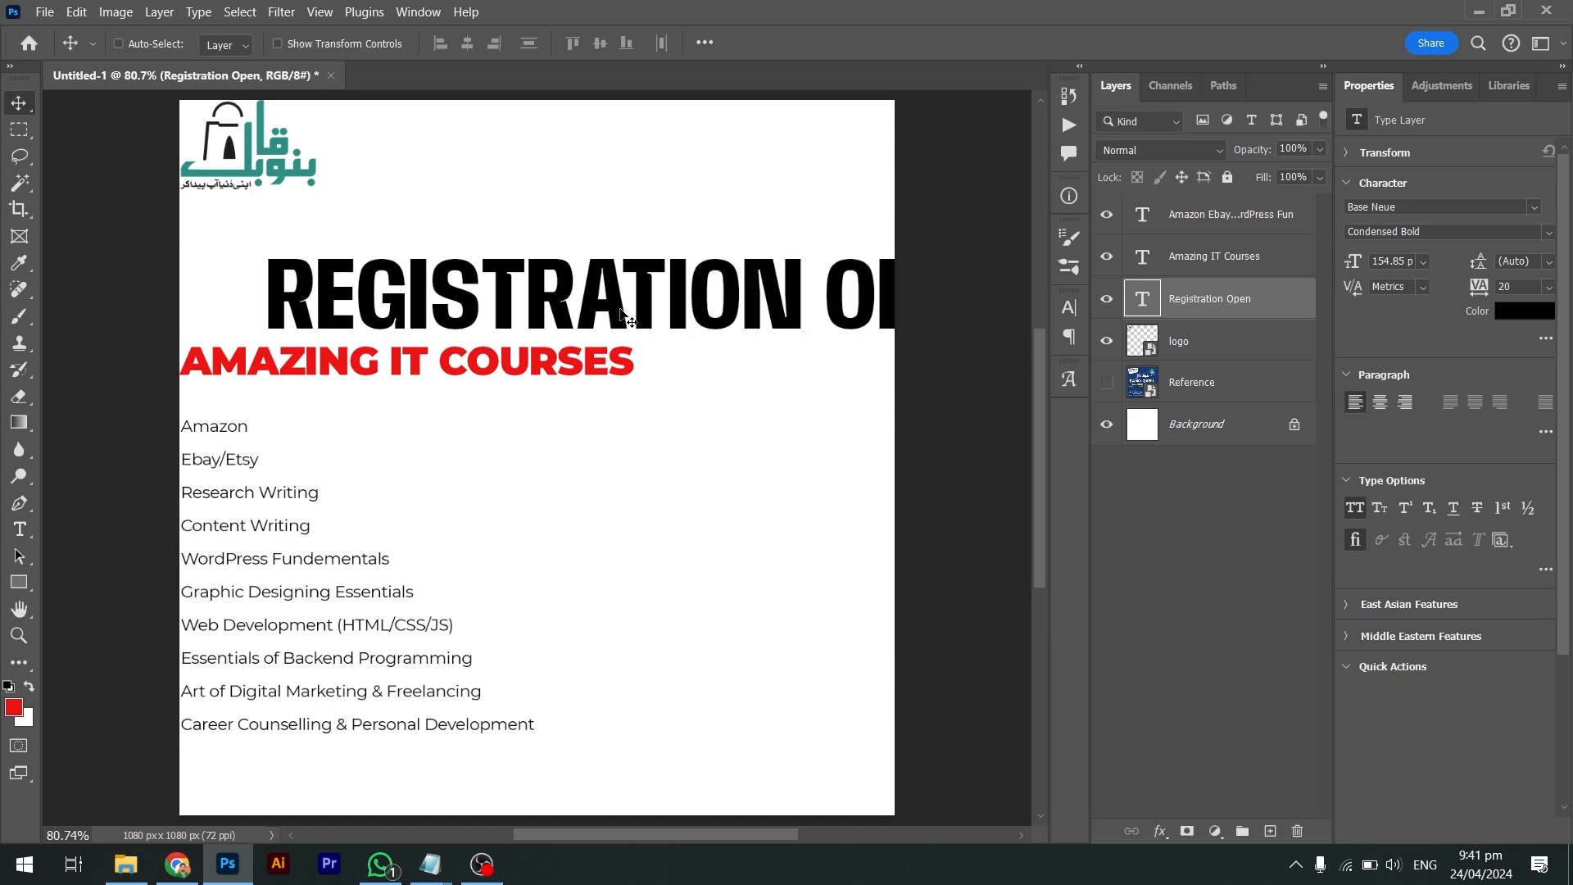
left_click_drag(660, 316, 574, 318)
Scale REGISTRATION OPEN down to about 105.91 pt so it fits across the canvas
key("ctrl+t")
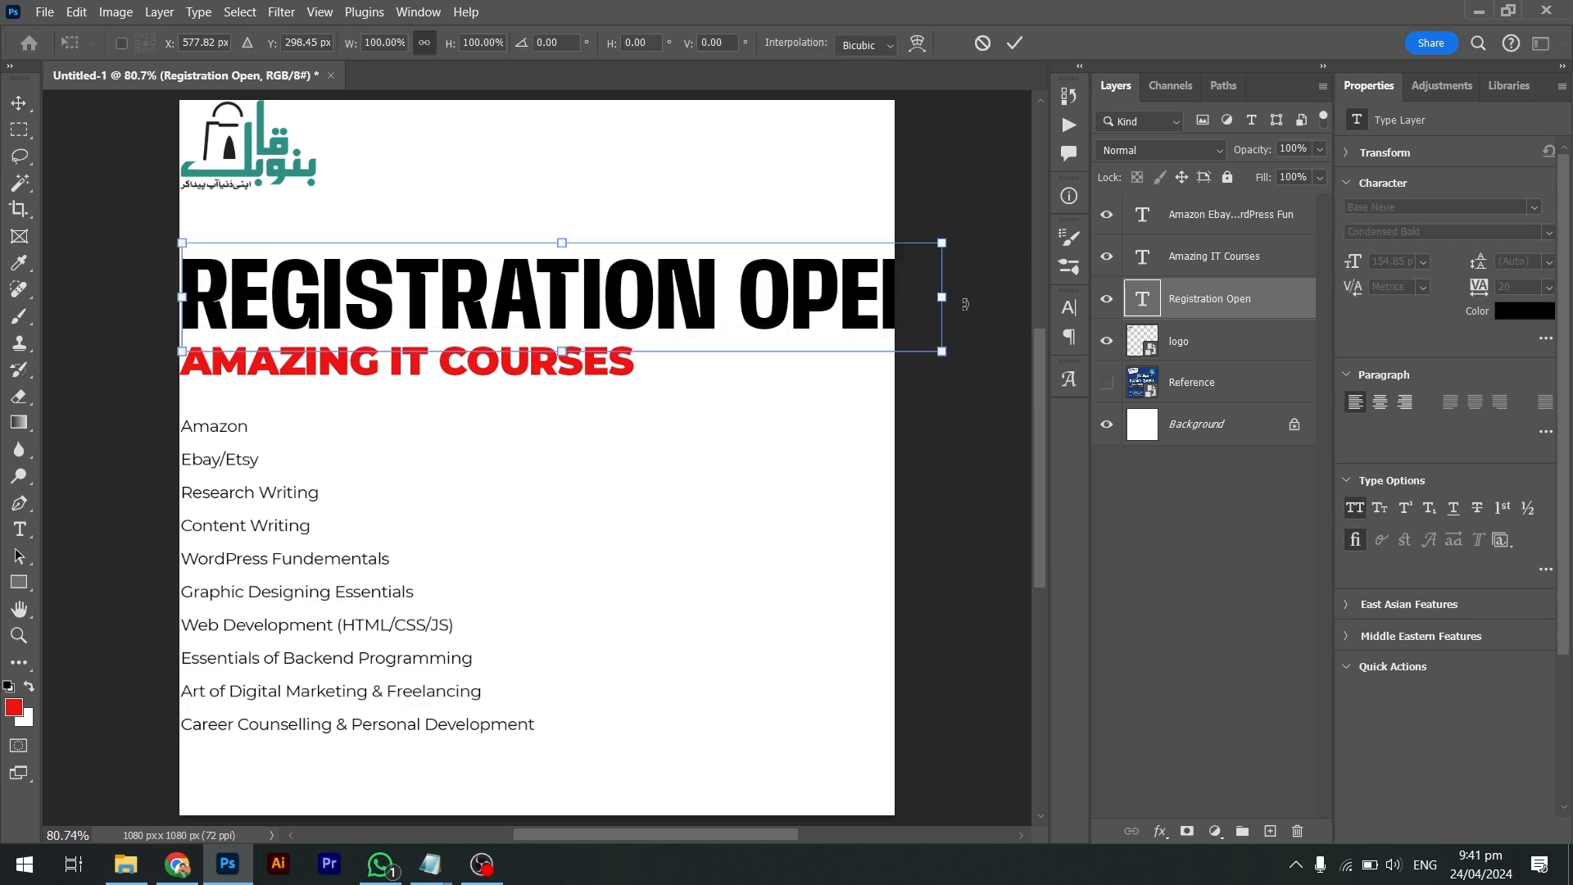
left_click_drag(943, 307, 689, 324)
key("Return")
key("t")
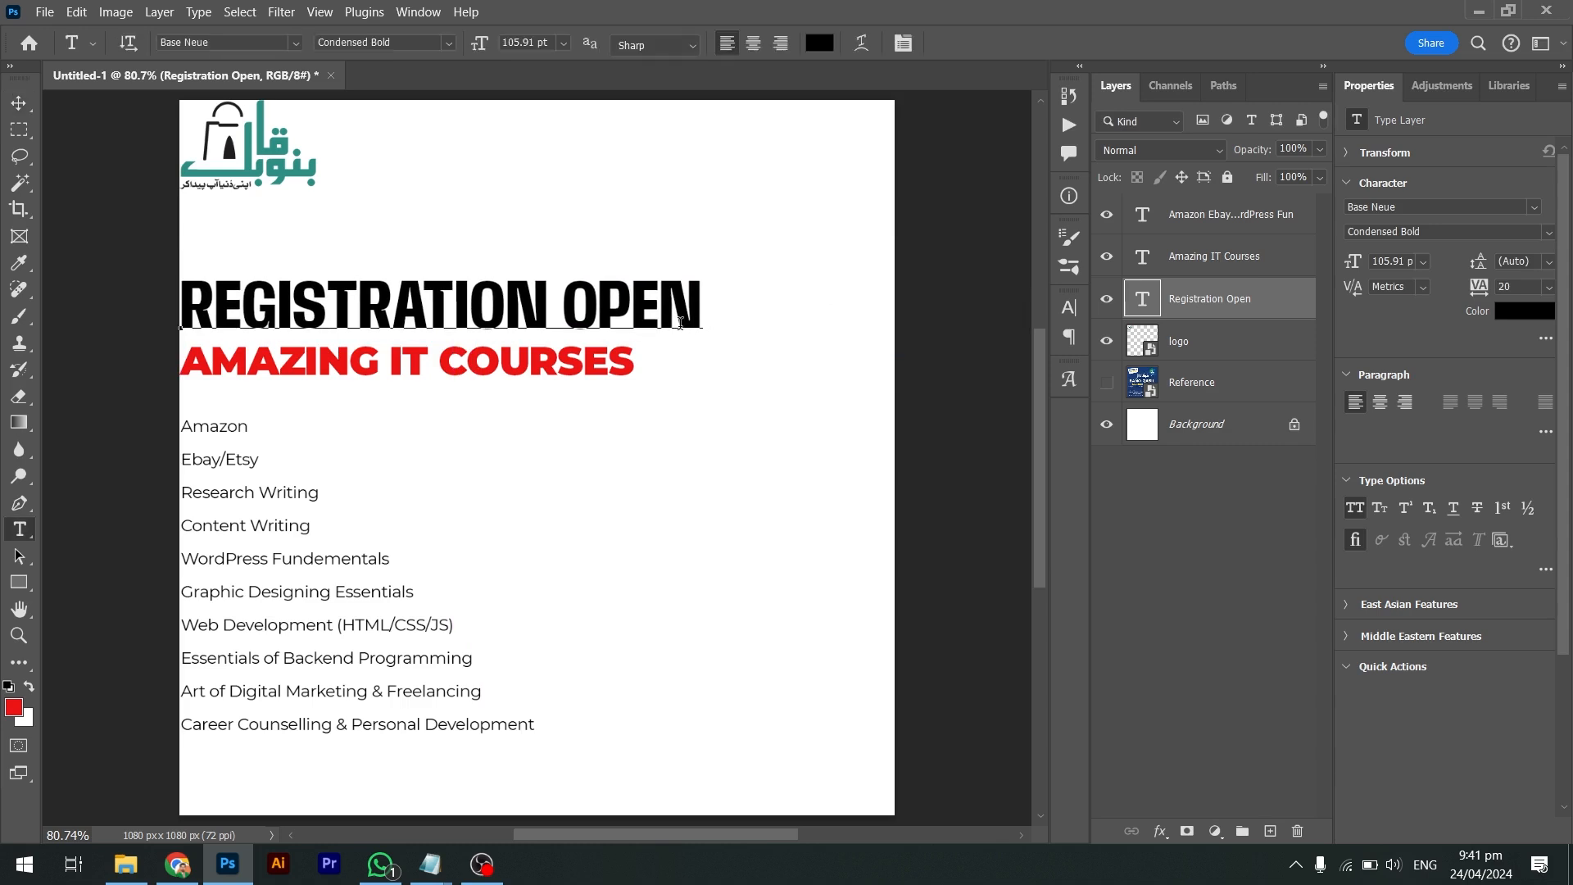
left_click(681, 325)
key("ctrl+a")
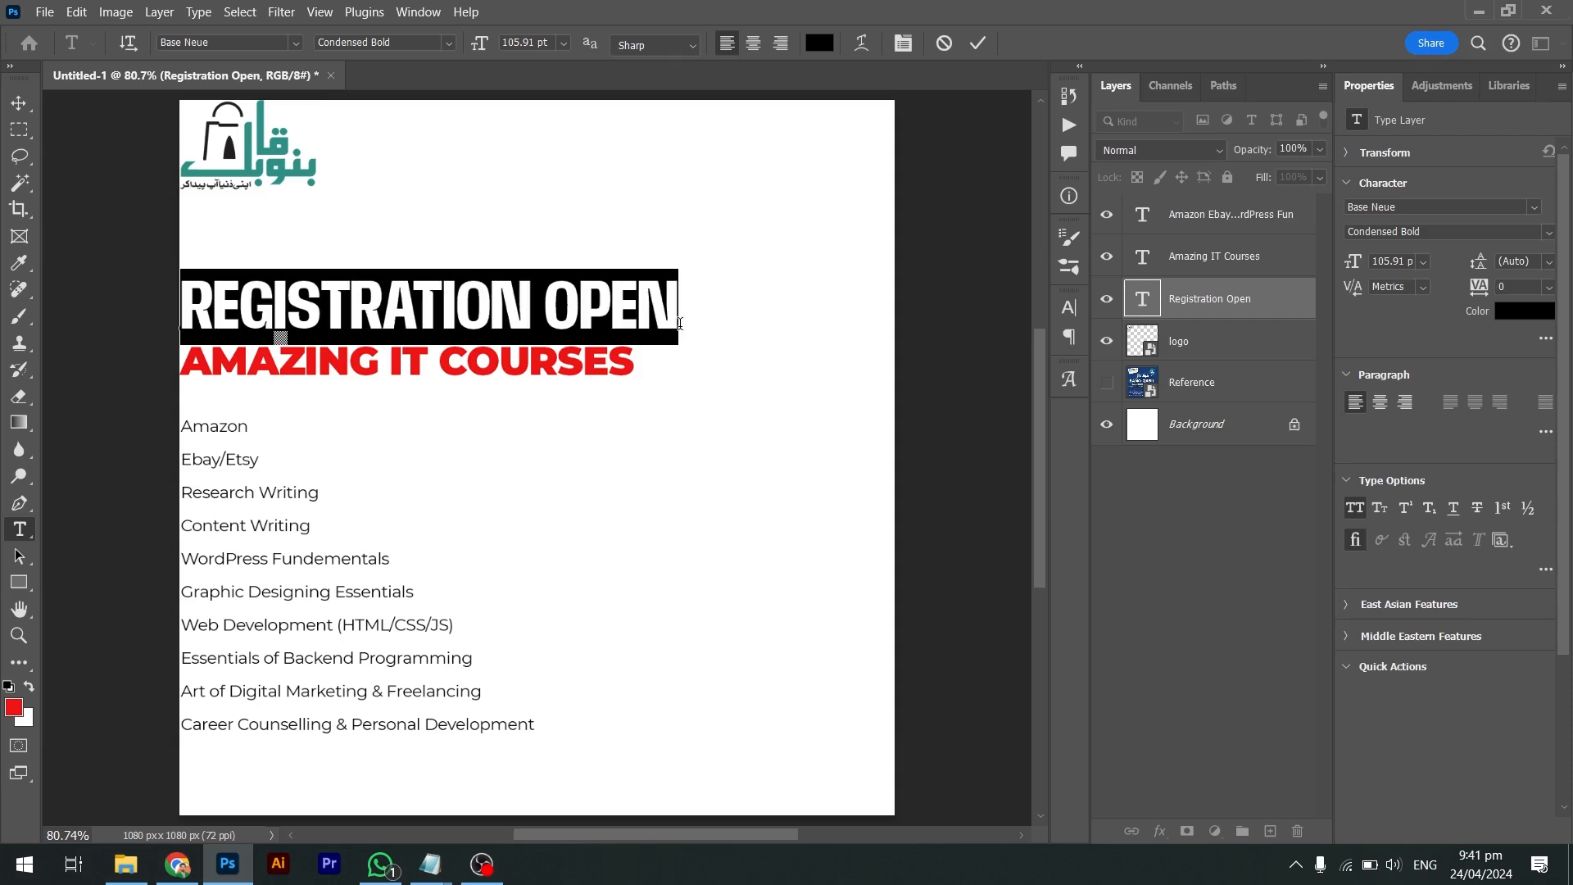
key("ctrl+Return")
Set the heading's tracking to 20 and raise it slightly
left_click(610, 327)
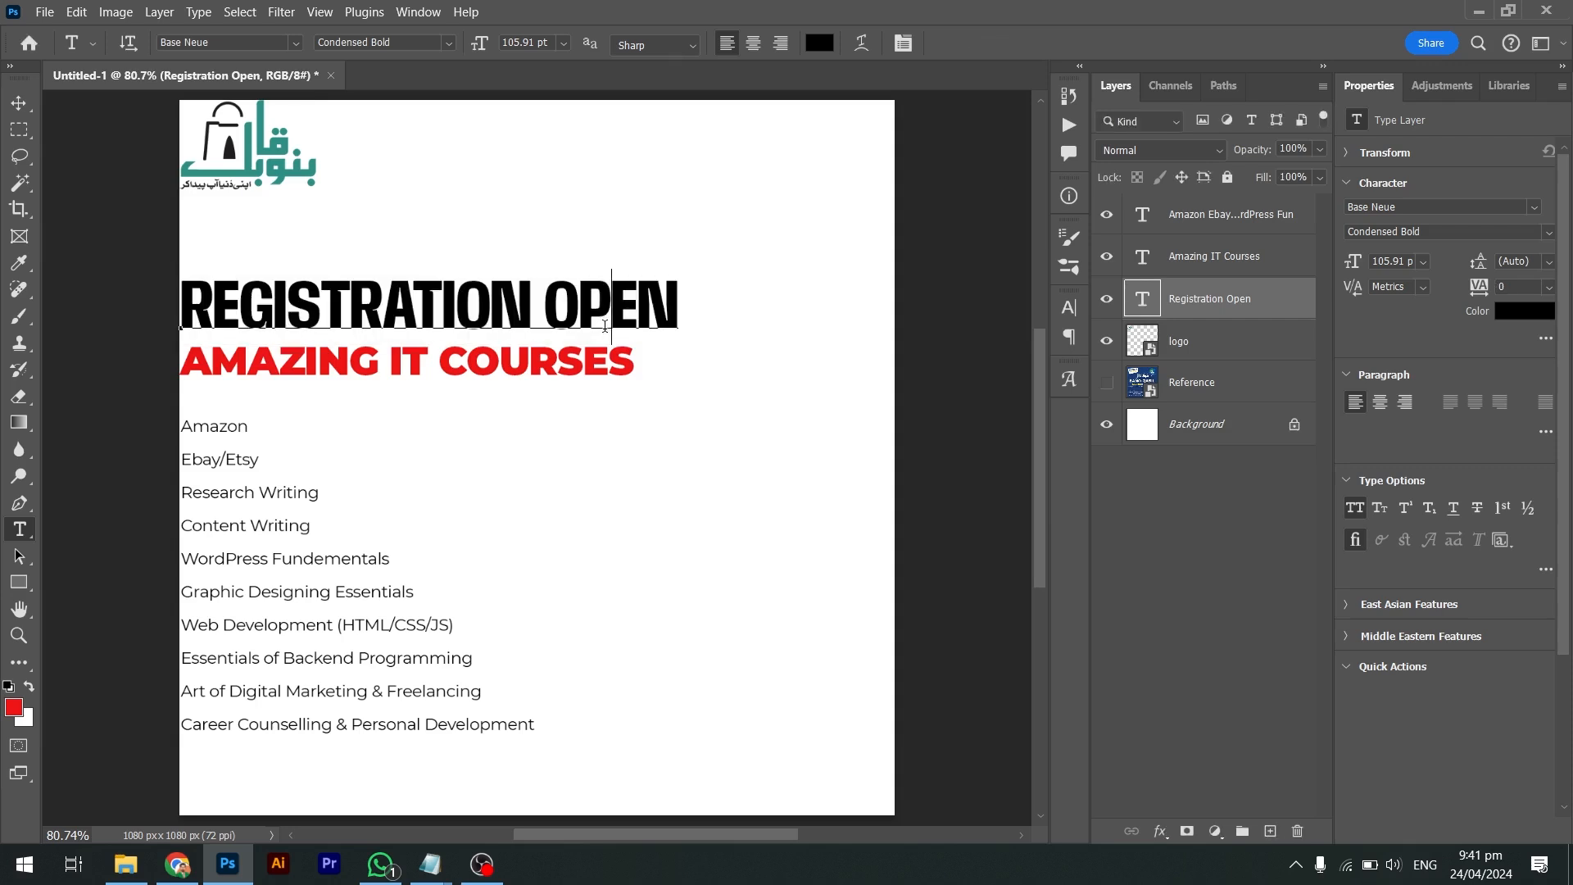
key("ctrl+a")
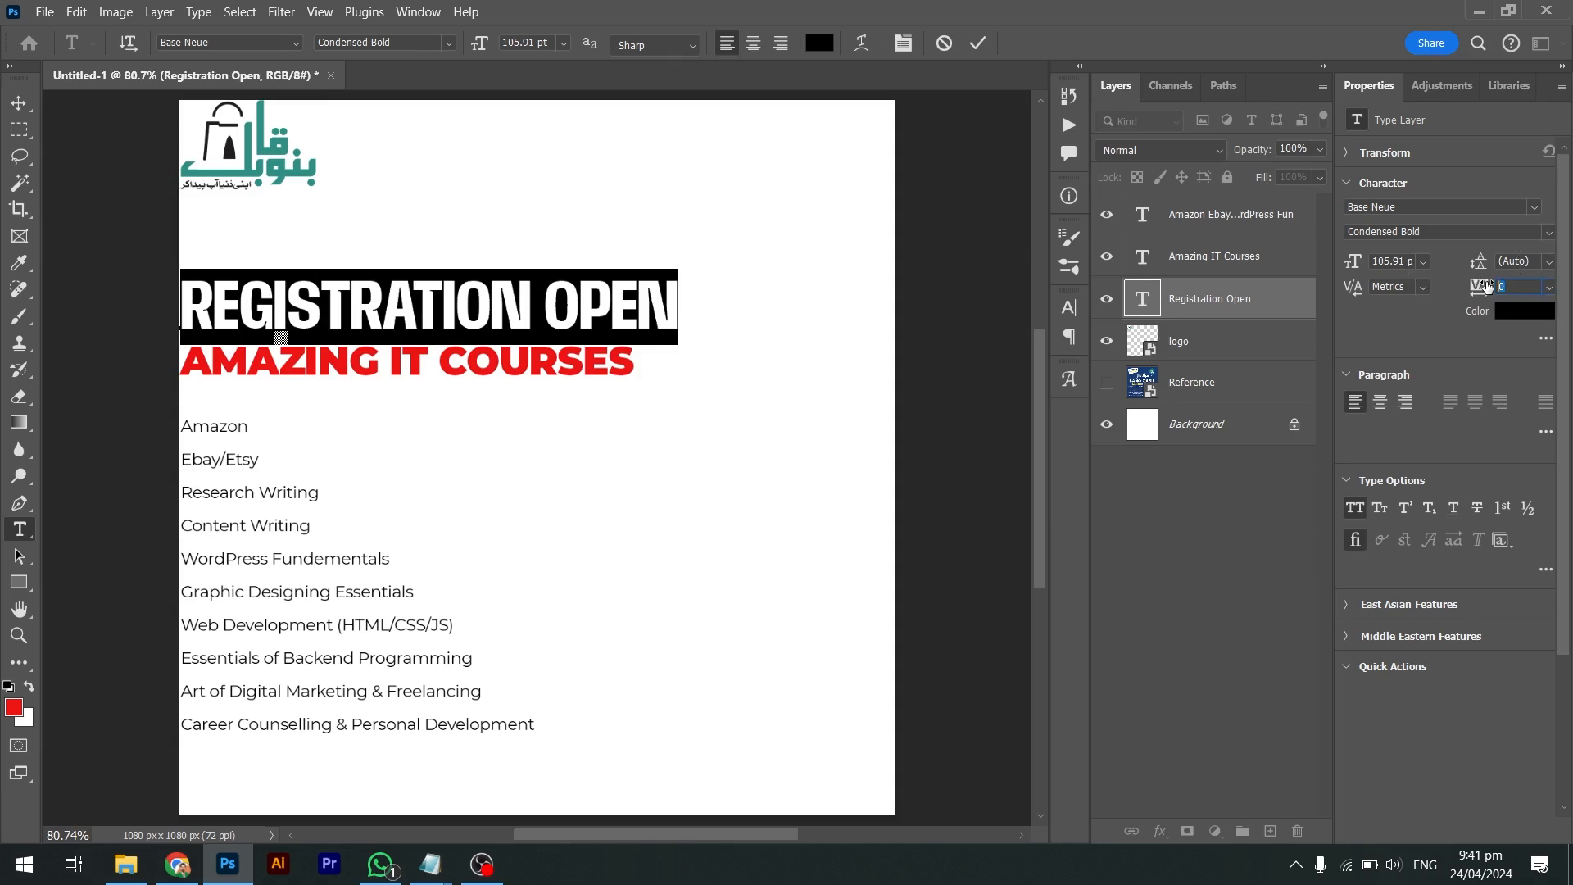
left_click_drag(1479, 285, 1488, 285)
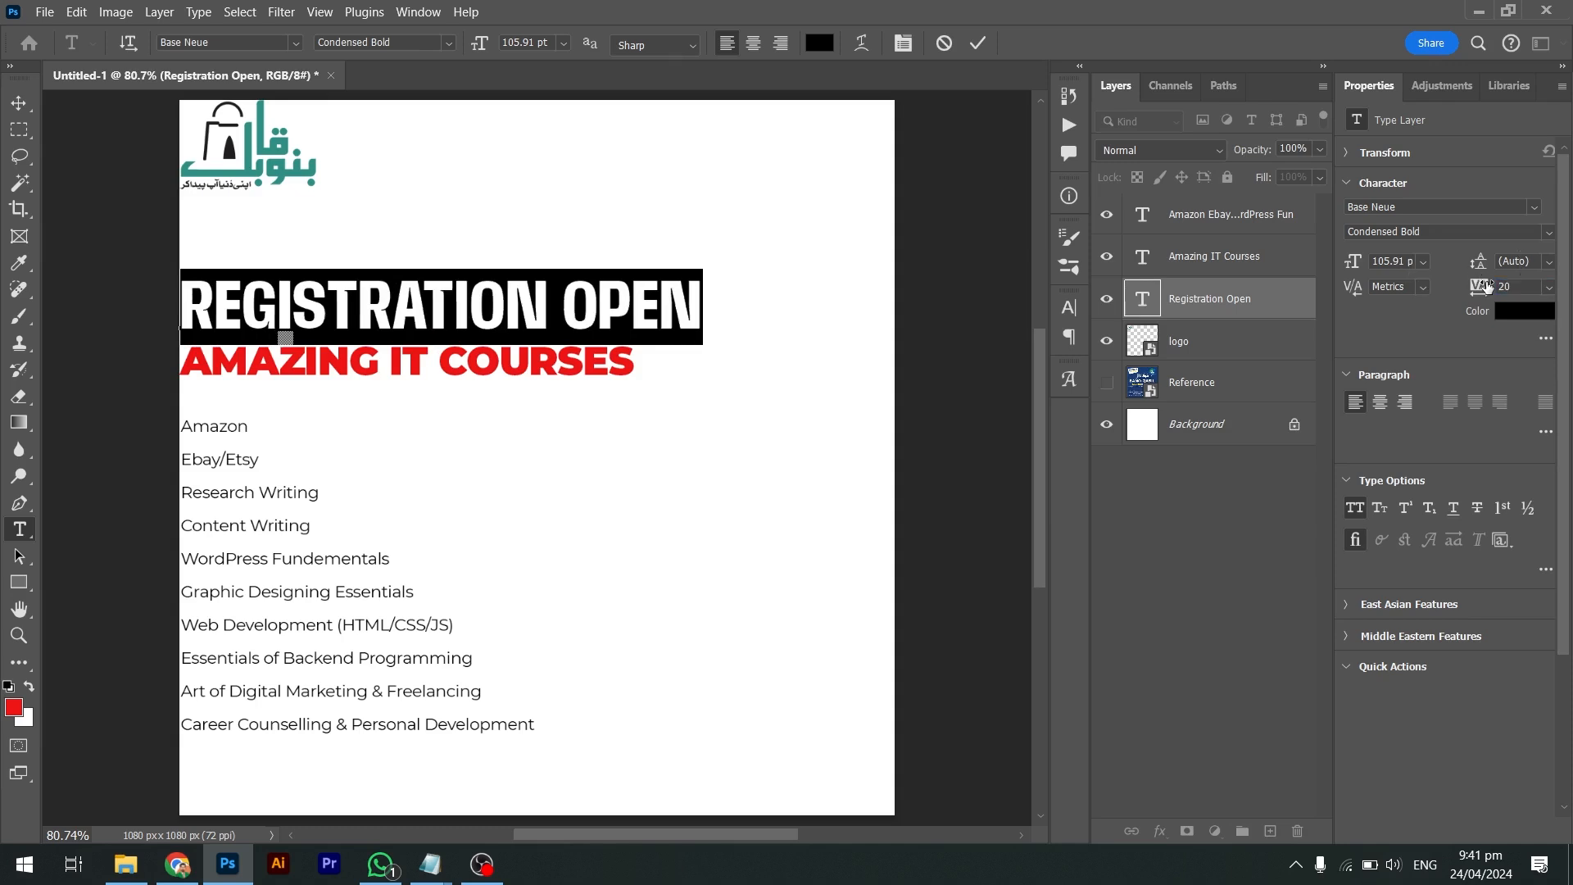
key("ctrl+Return")
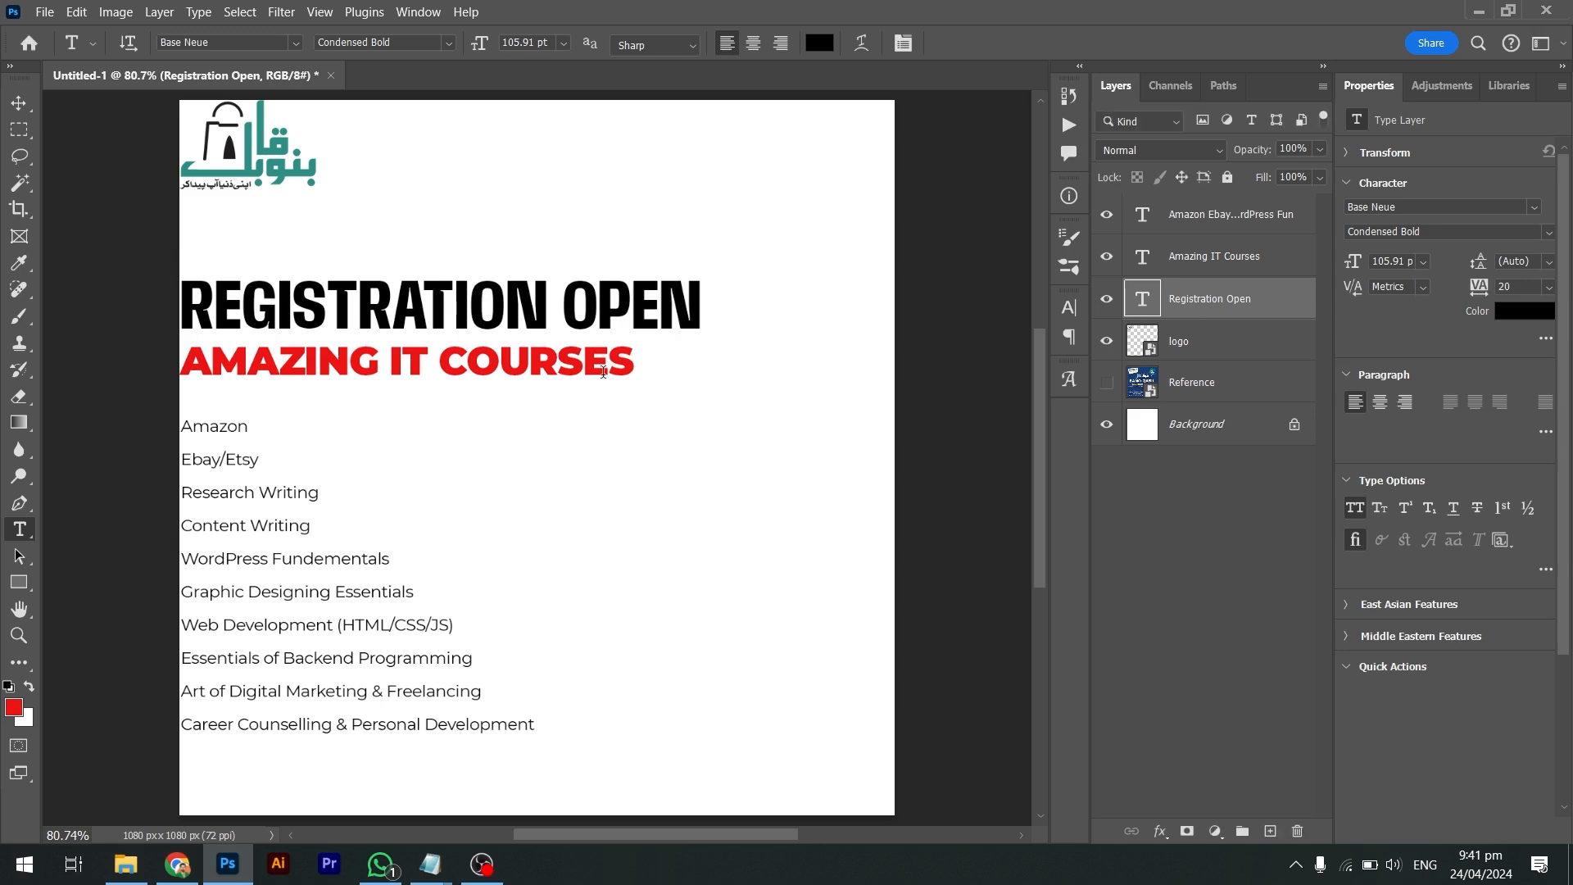
key("v")
left_click_drag(589, 300, 588, 274)
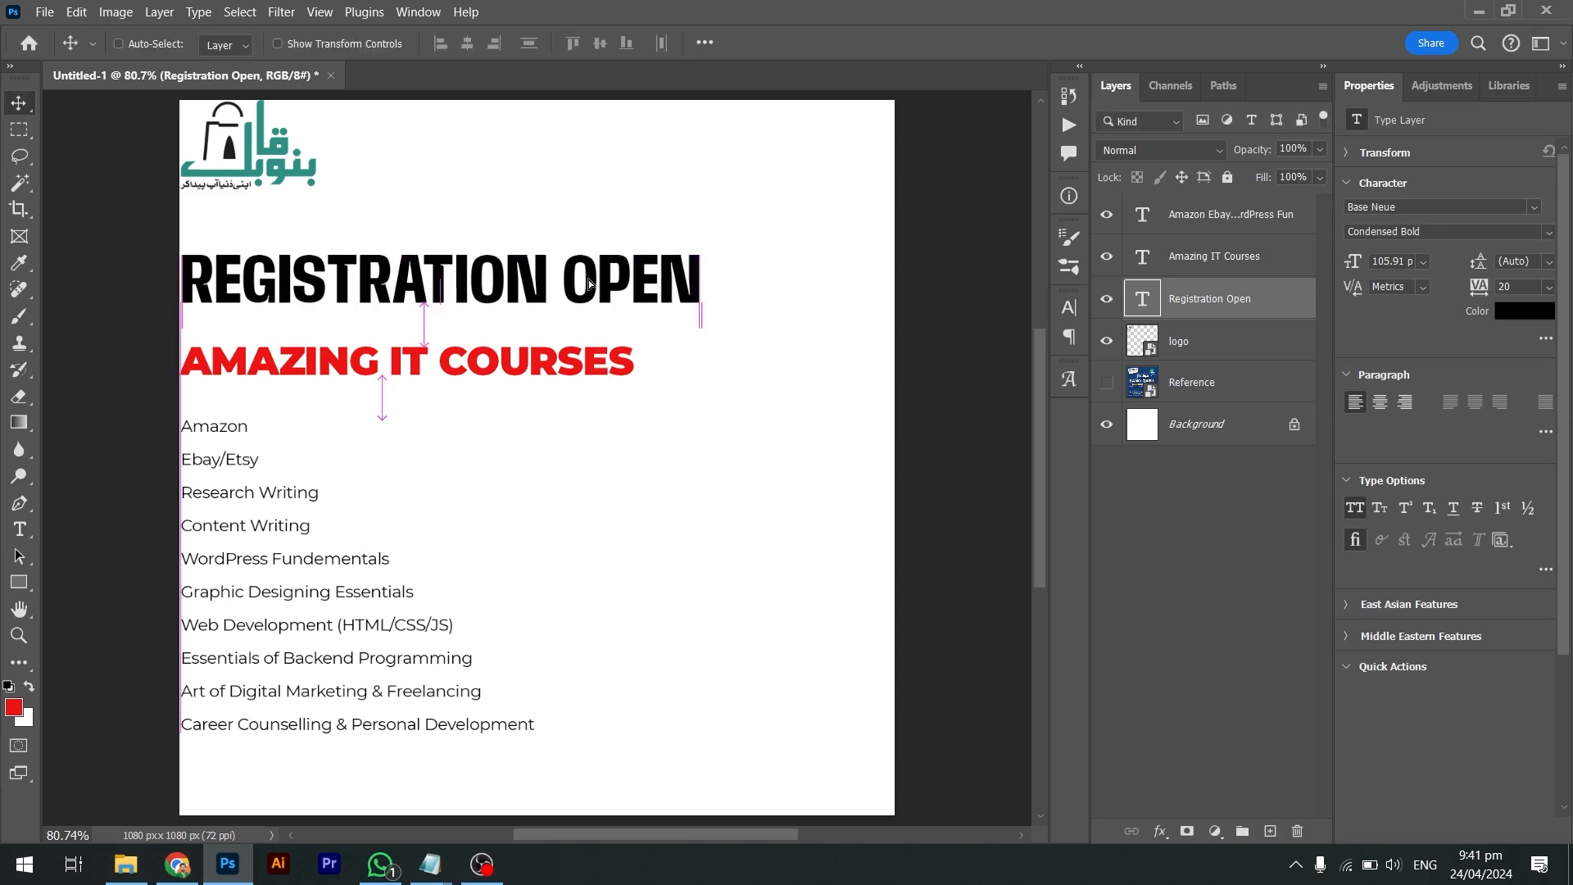
Append BY BANO QABIL to the red AMAZING IT COURSES line
key("t")
left_click(456, 360)
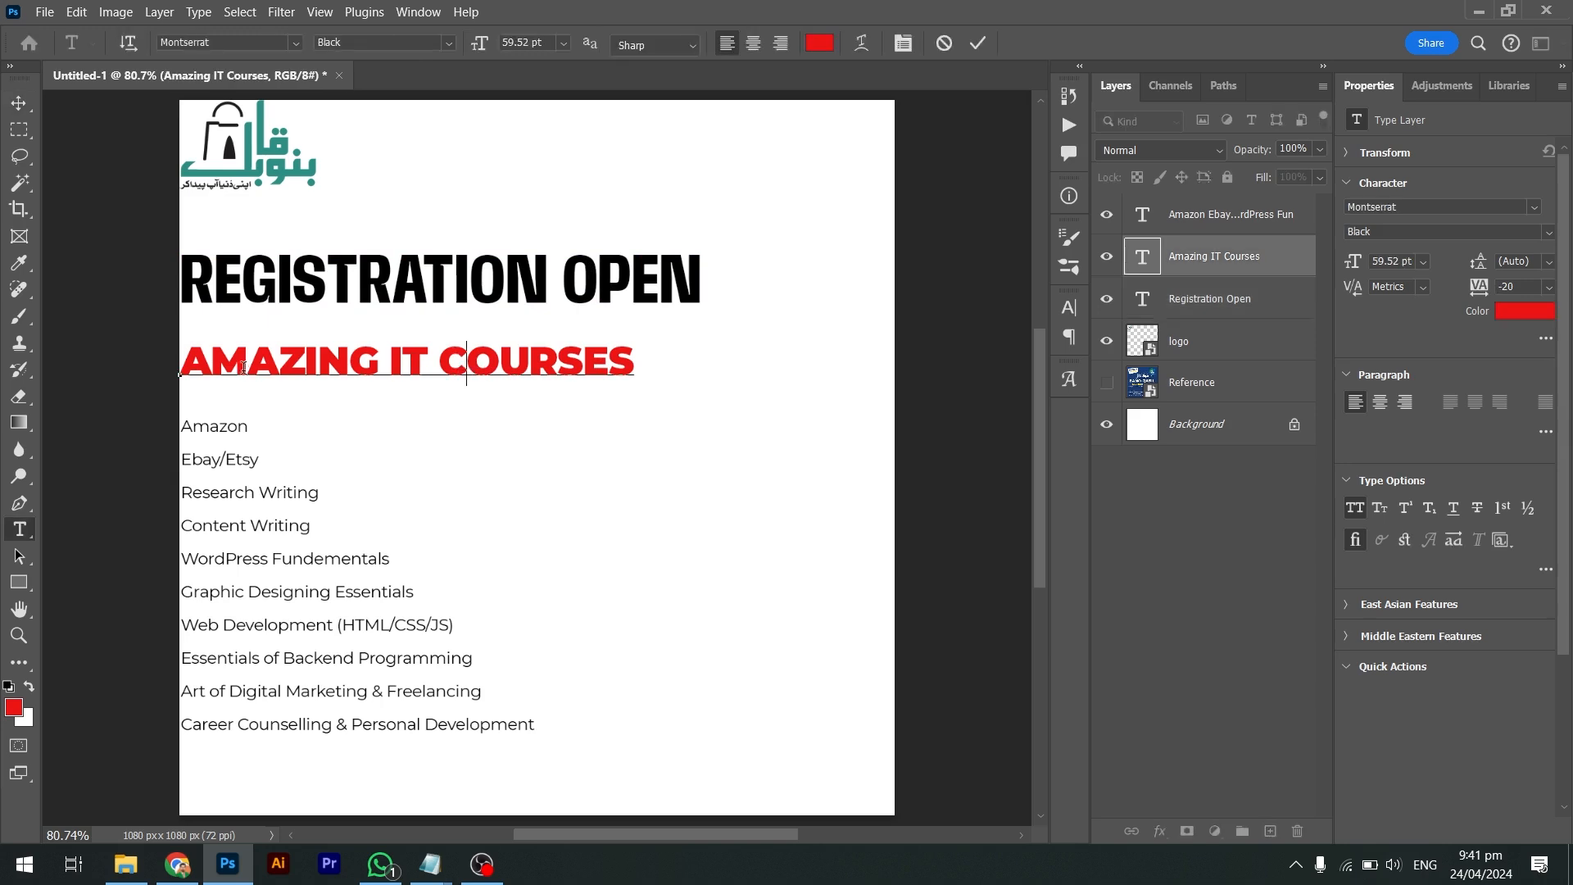
left_click(633, 366)
type("BY BANO QAB")
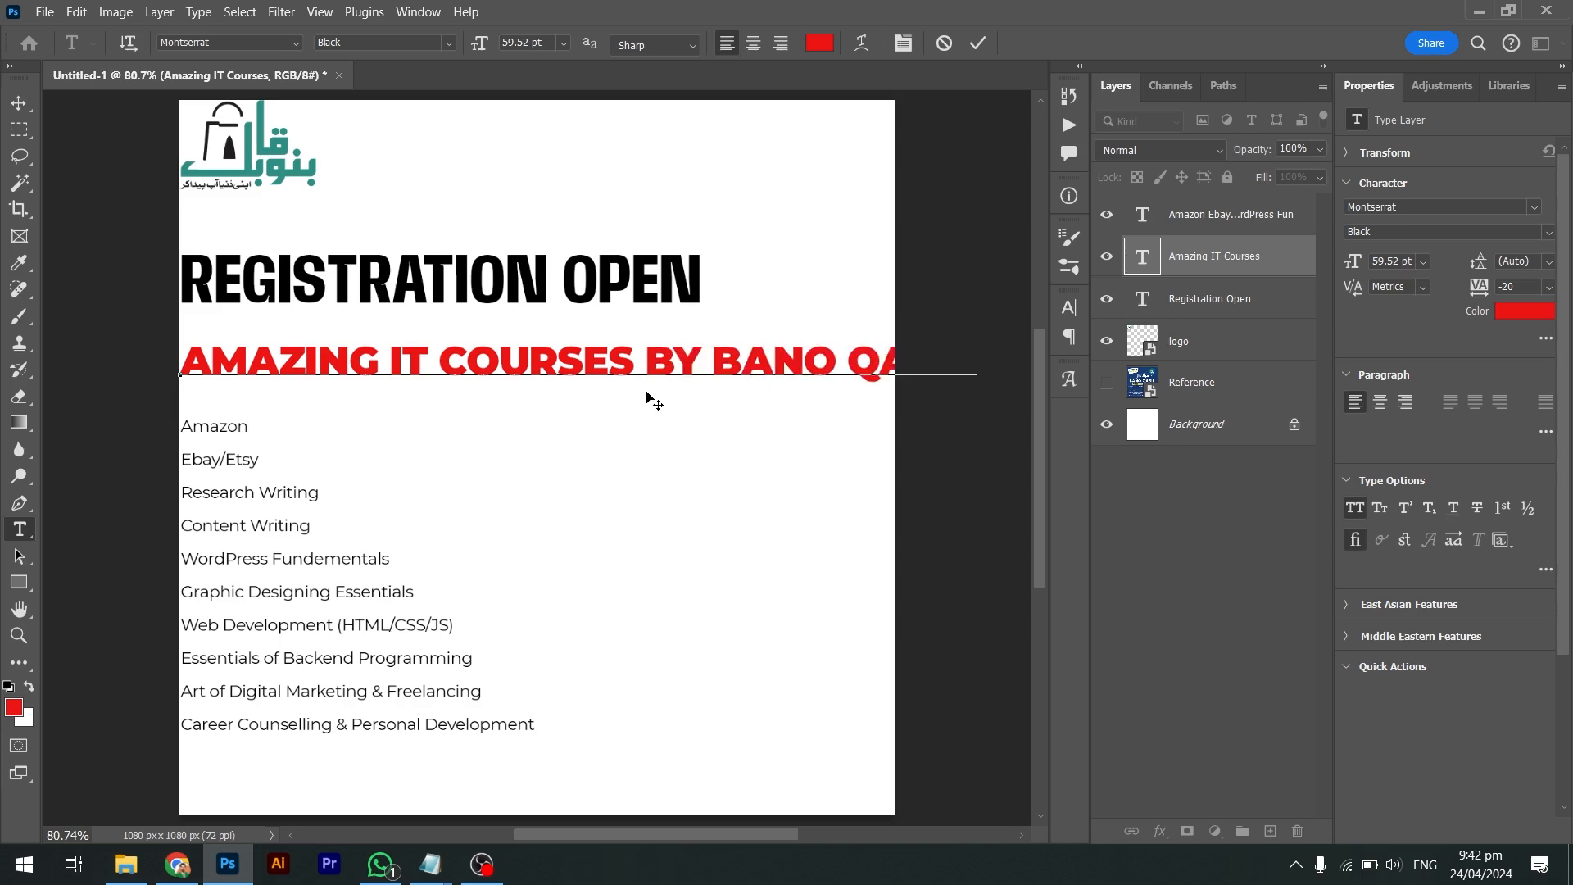
Shrink the subtitle to about 38.79 pt and nudge it up under the heading
key("ctrl+t")
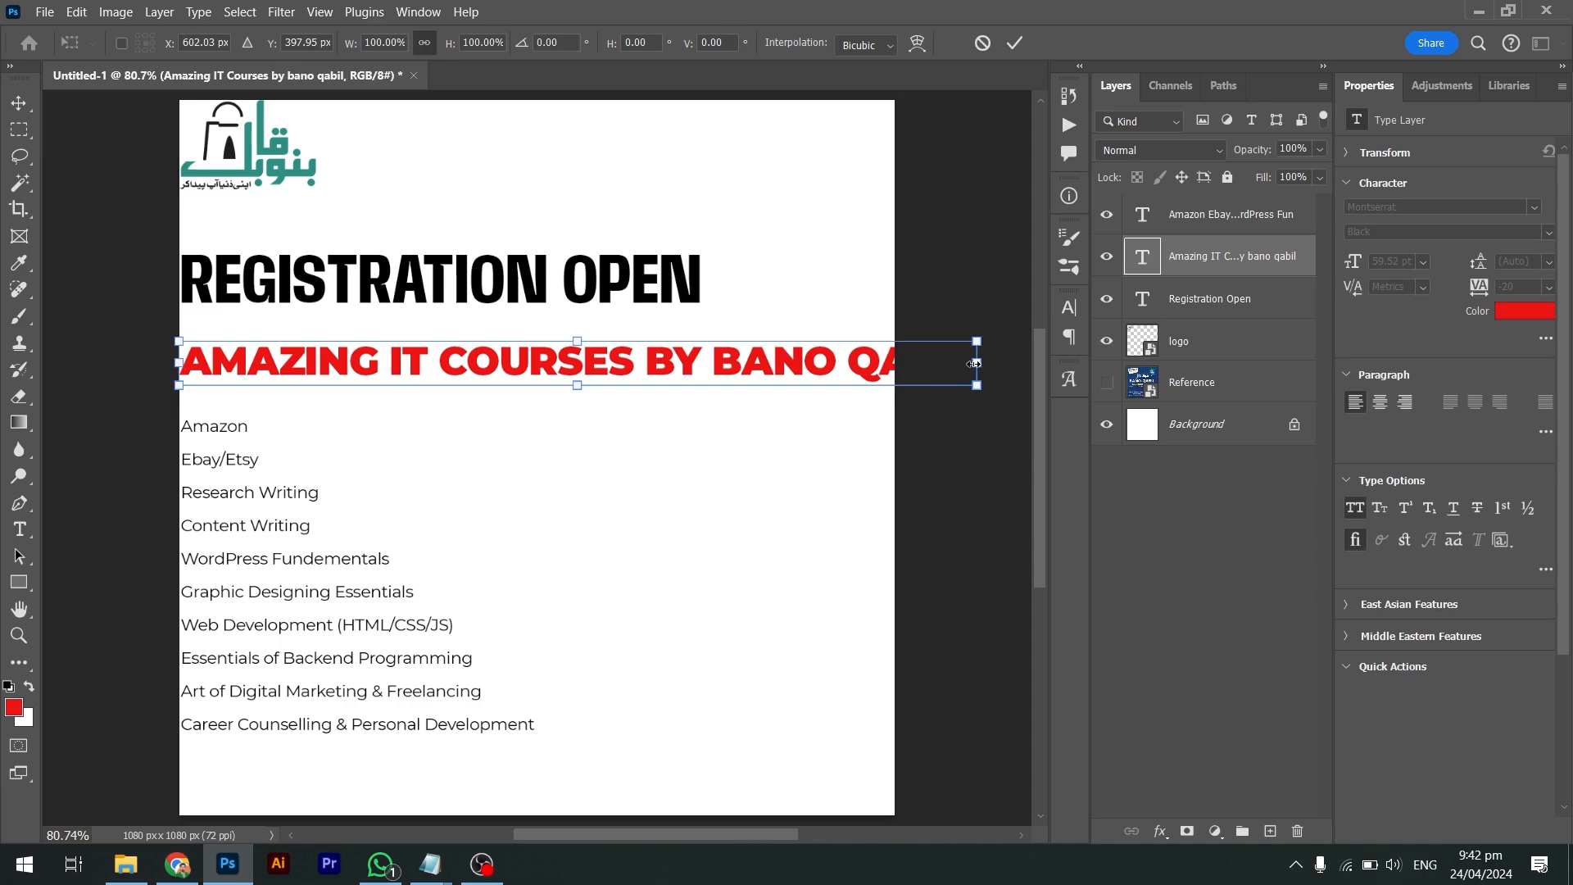
left_click_drag(973, 363, 679, 329)
key("Return")
key("v")
key("Up")
key("Up")
key("Up")
key("Up")
key("Up")
key("Up")
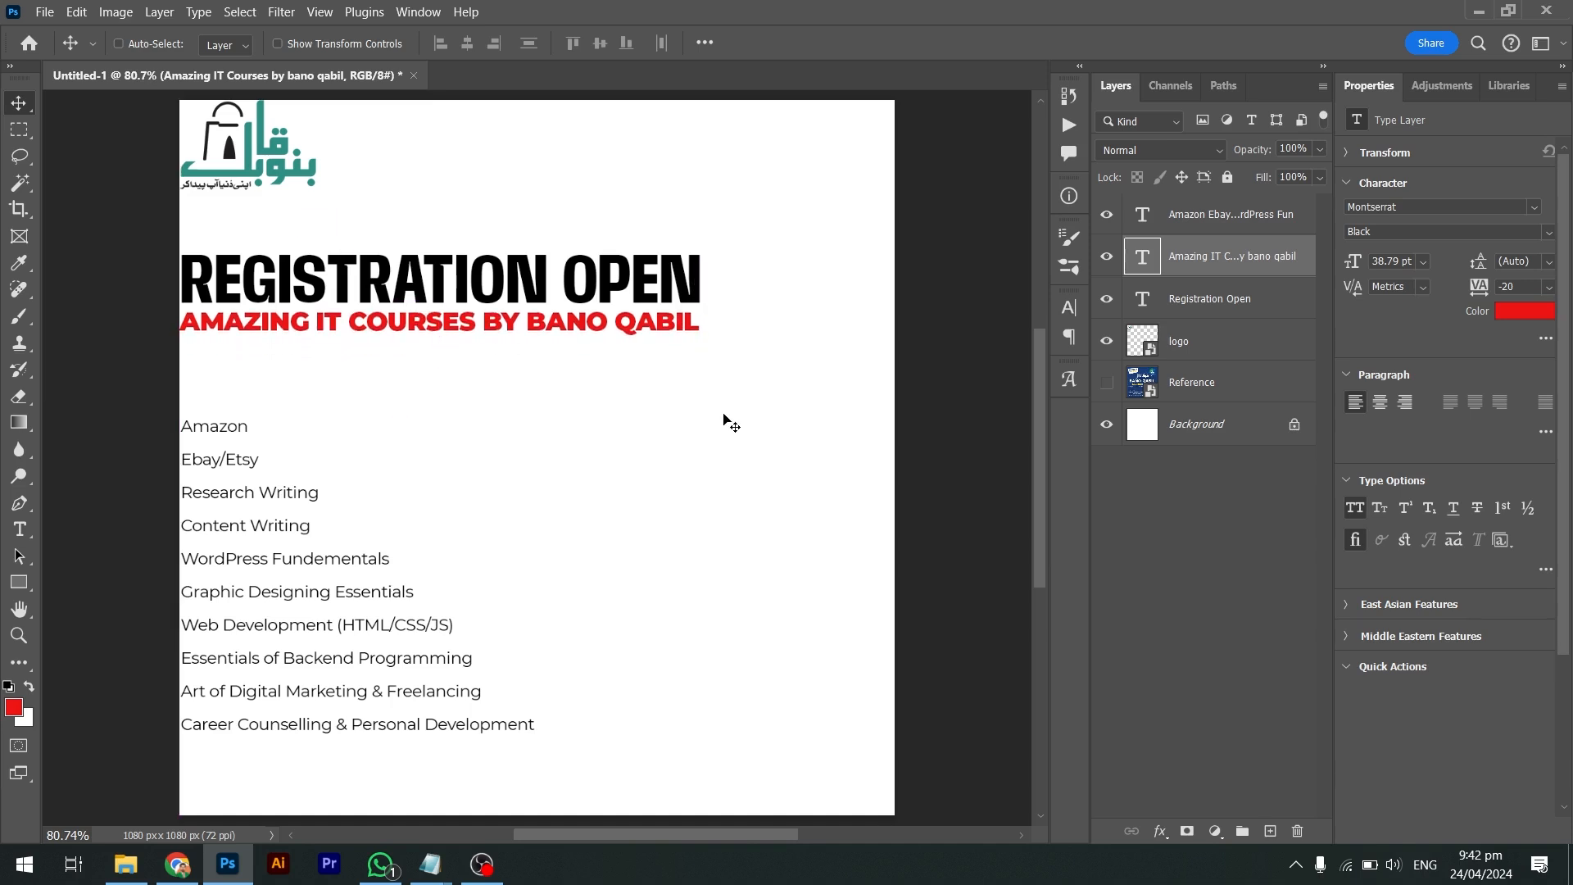
key("Up")
key("Up")
key("Up")
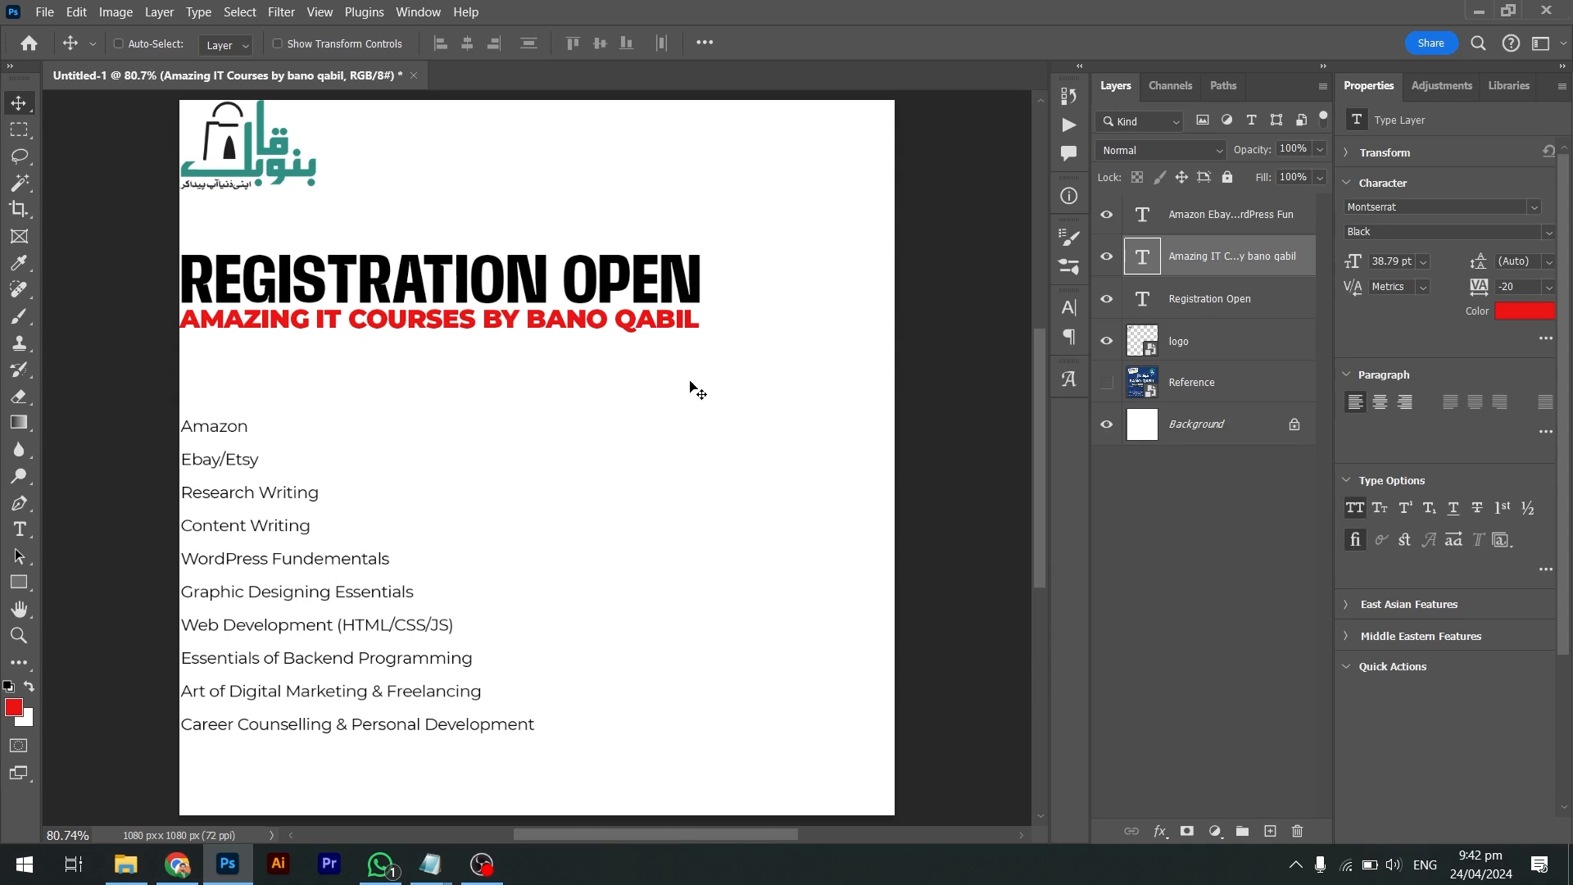
Fill the subtitle black, try purple and red swatch colours, then reset to defaults
key("d")
key("alt+BackSpace")
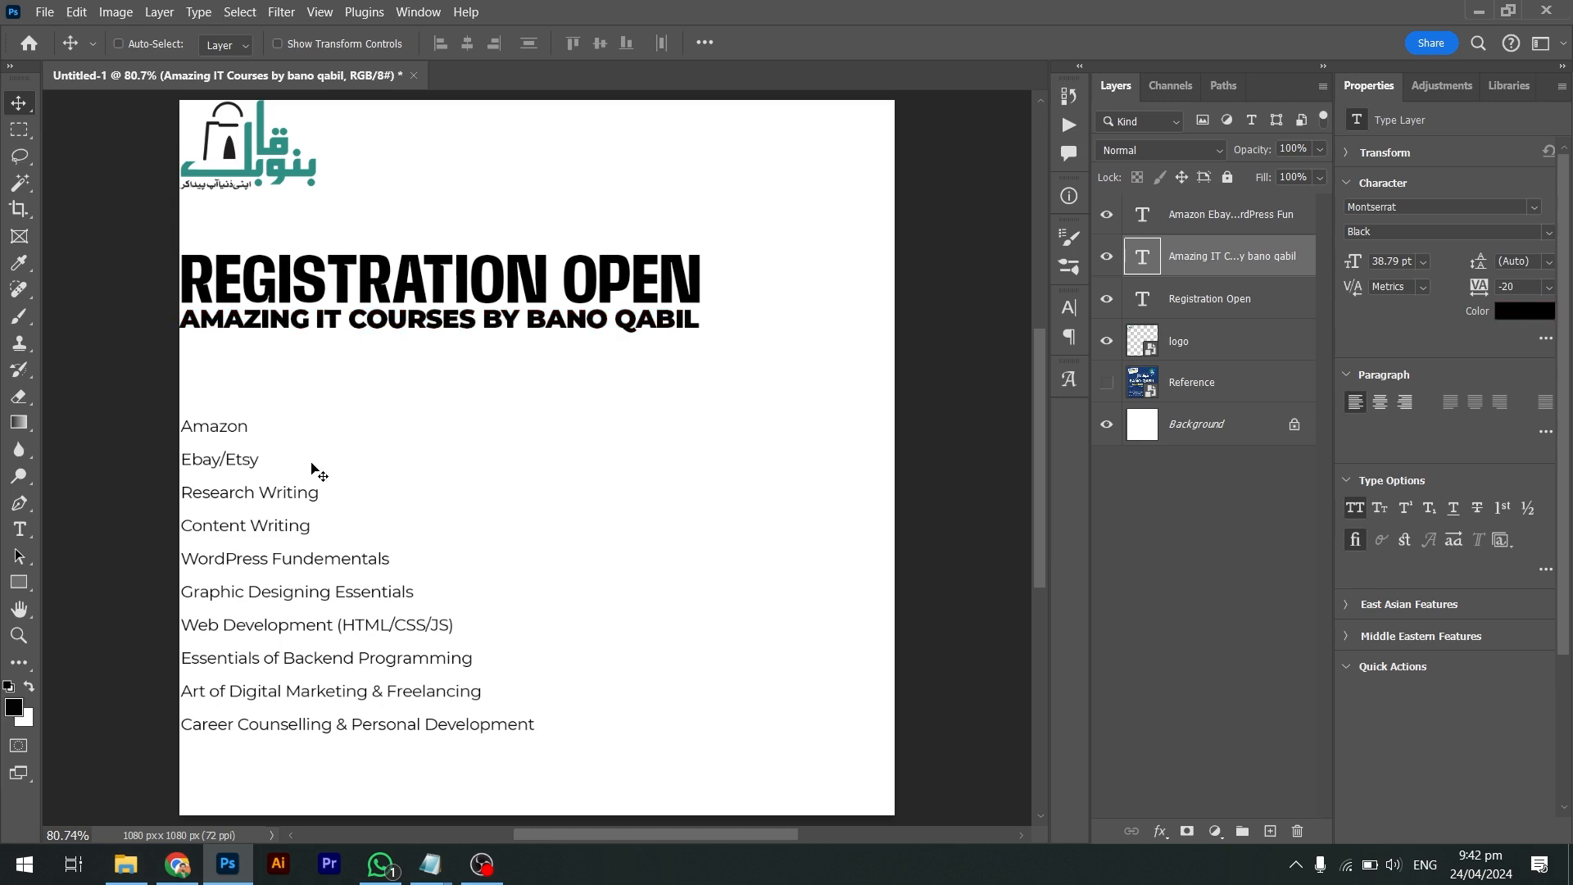
left_click(17, 710)
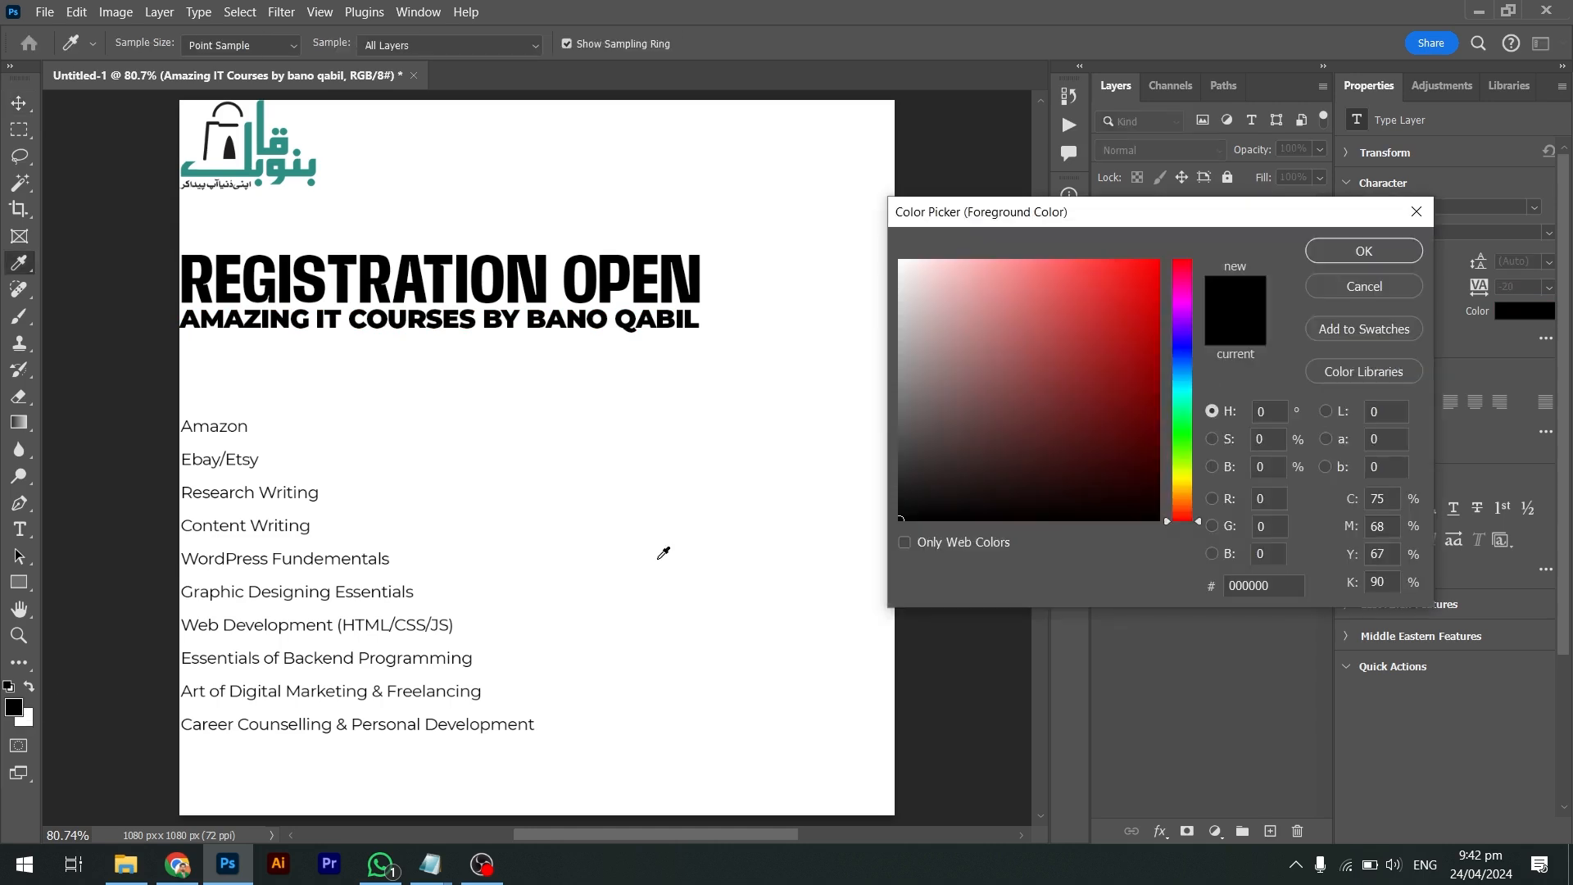
left_click(1179, 321)
left_click(1158, 284)
key("Return")
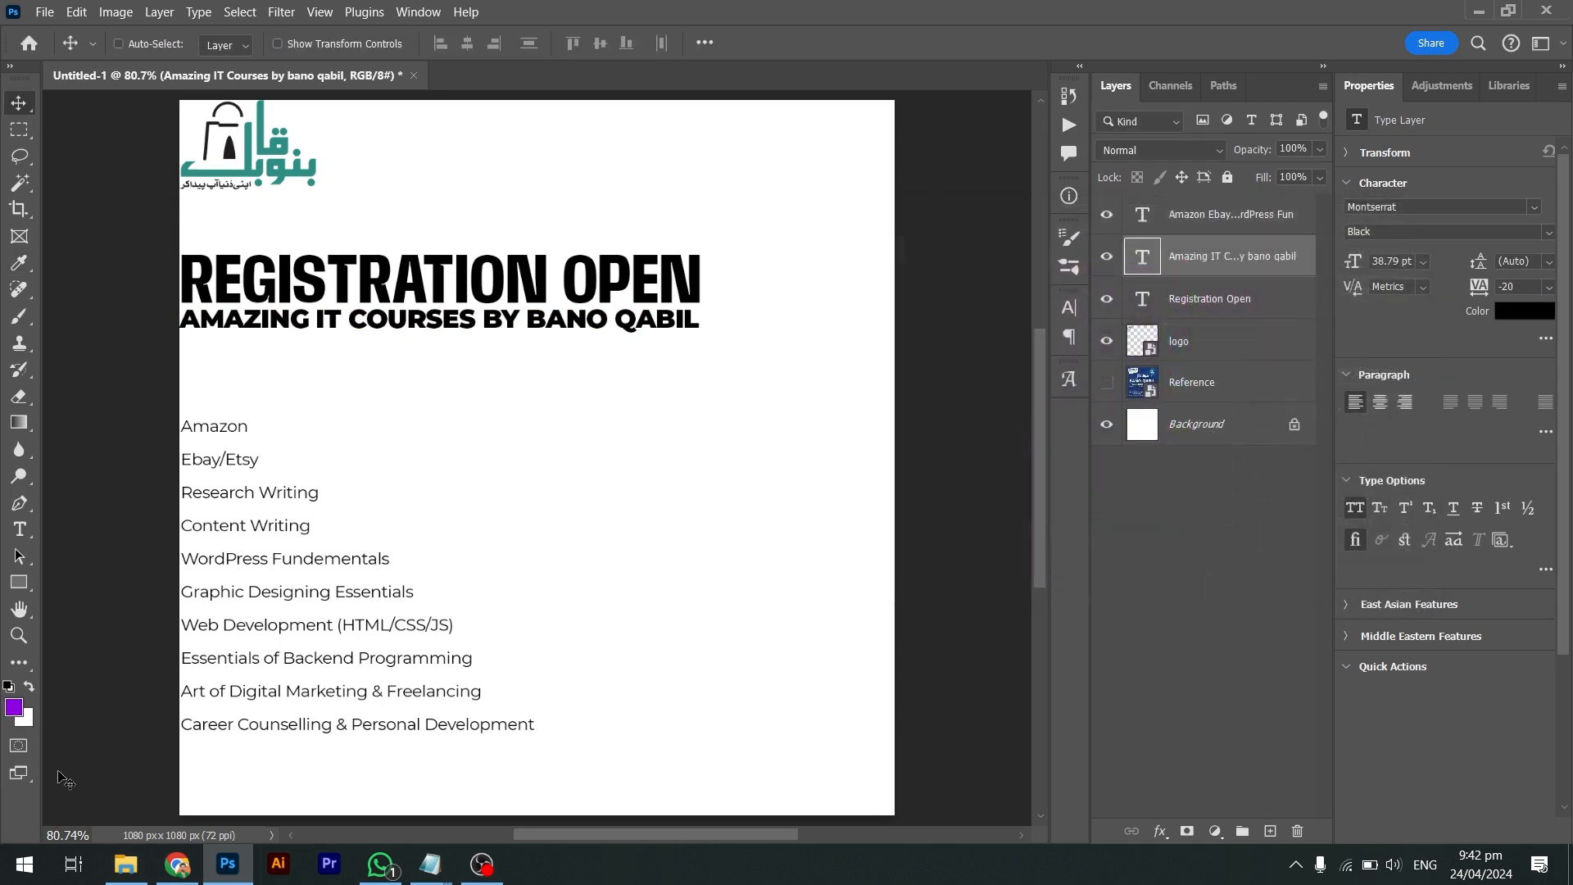
left_click(26, 718)
left_click(1155, 267)
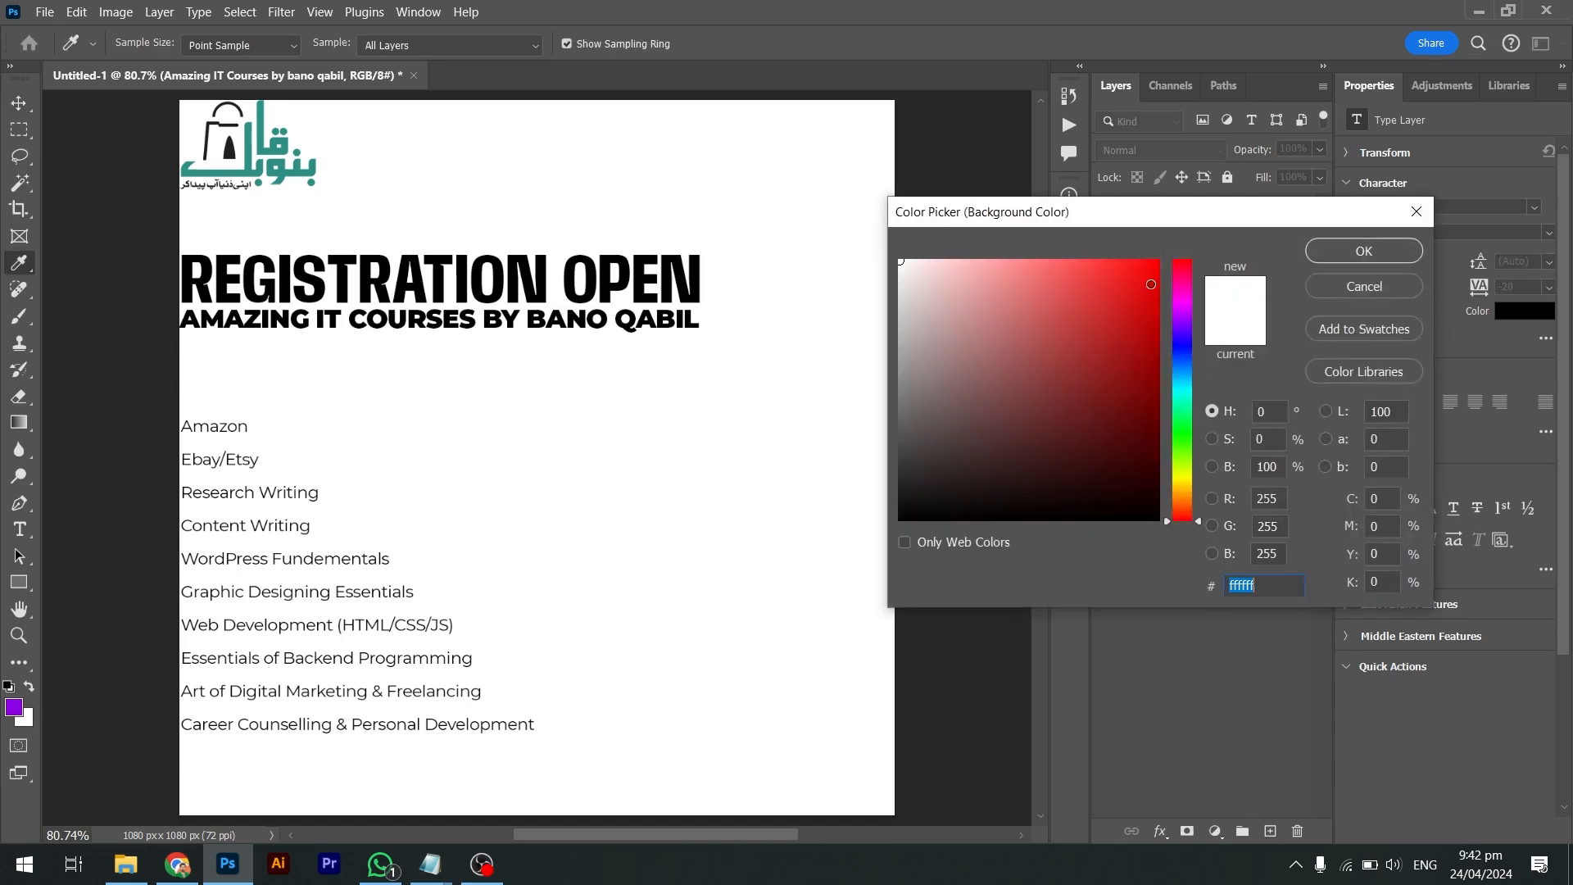
left_click(1364, 250)
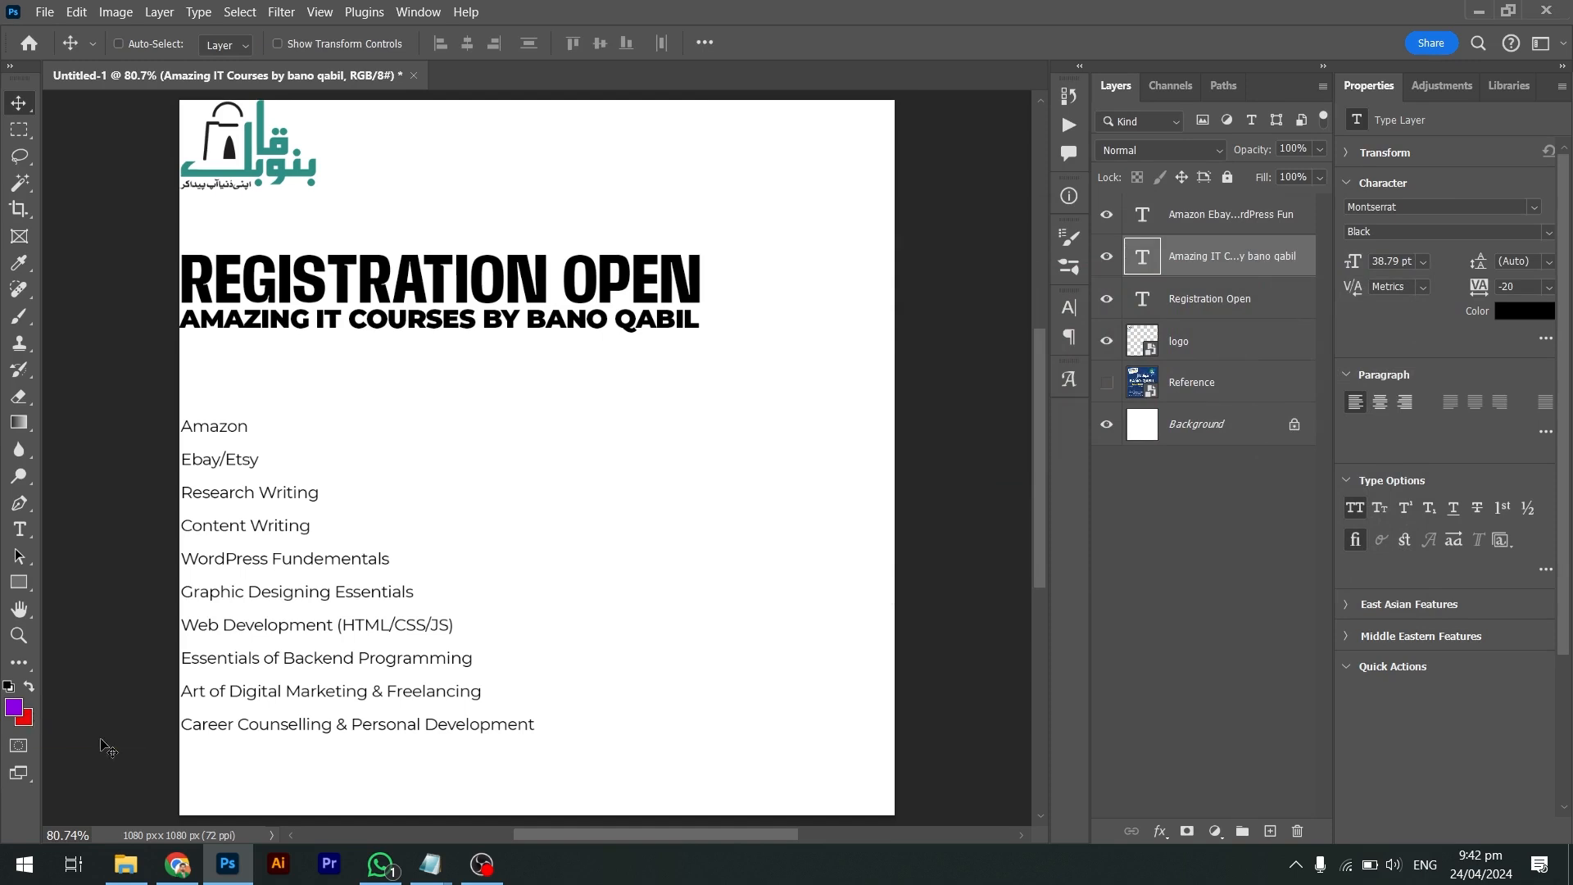
key("d")
Make the subtitle SemiBold and stretch it to the heading's width, about 40.32 pt
left_click(1549, 233)
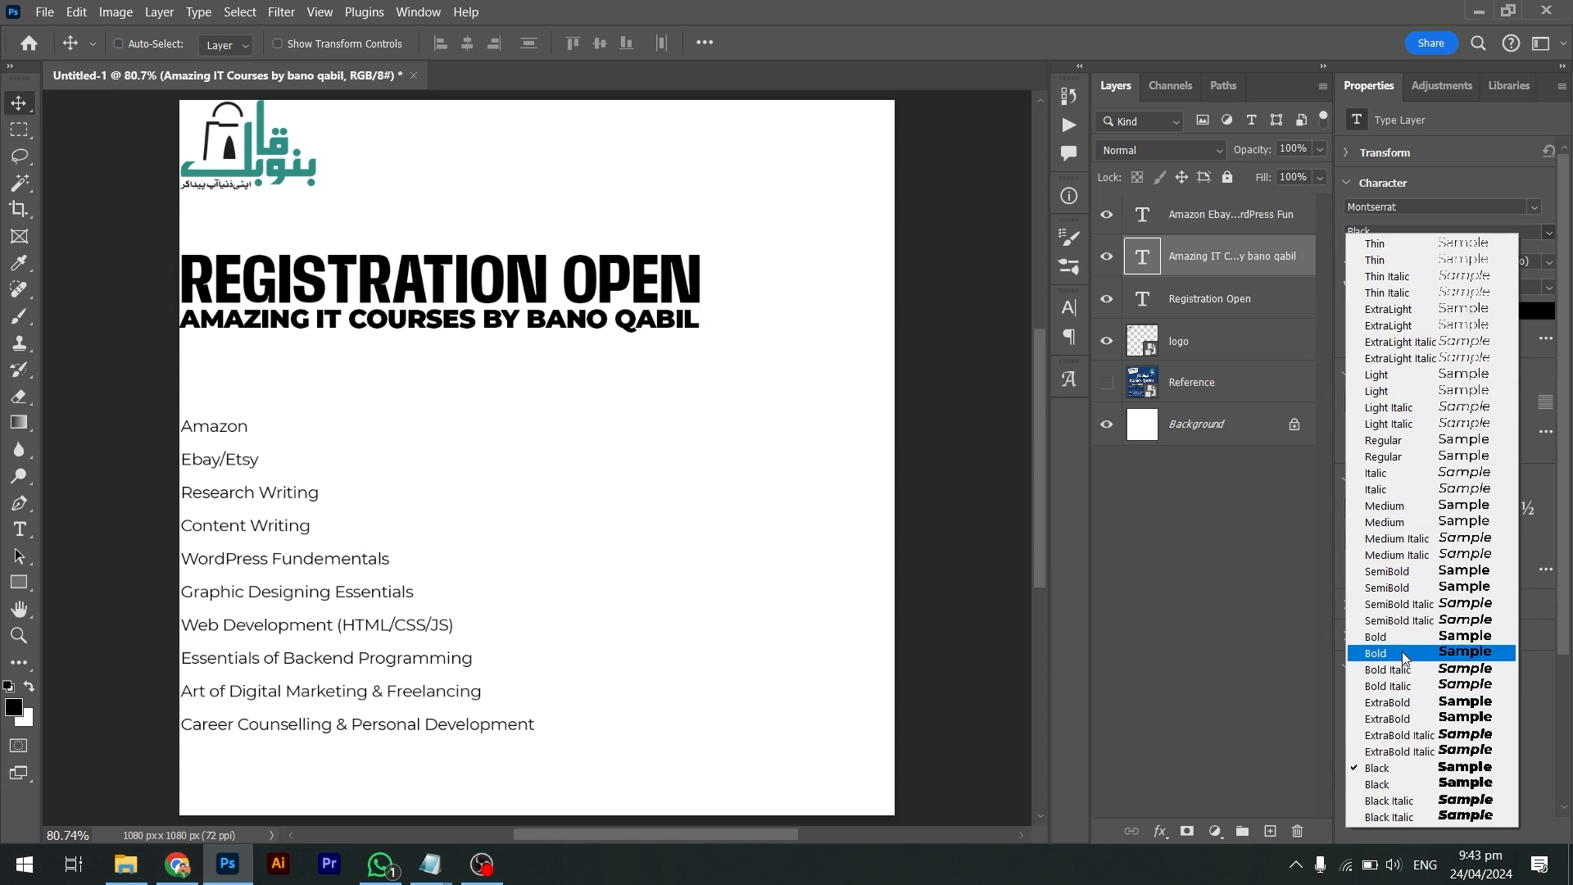
left_click(1403, 587)
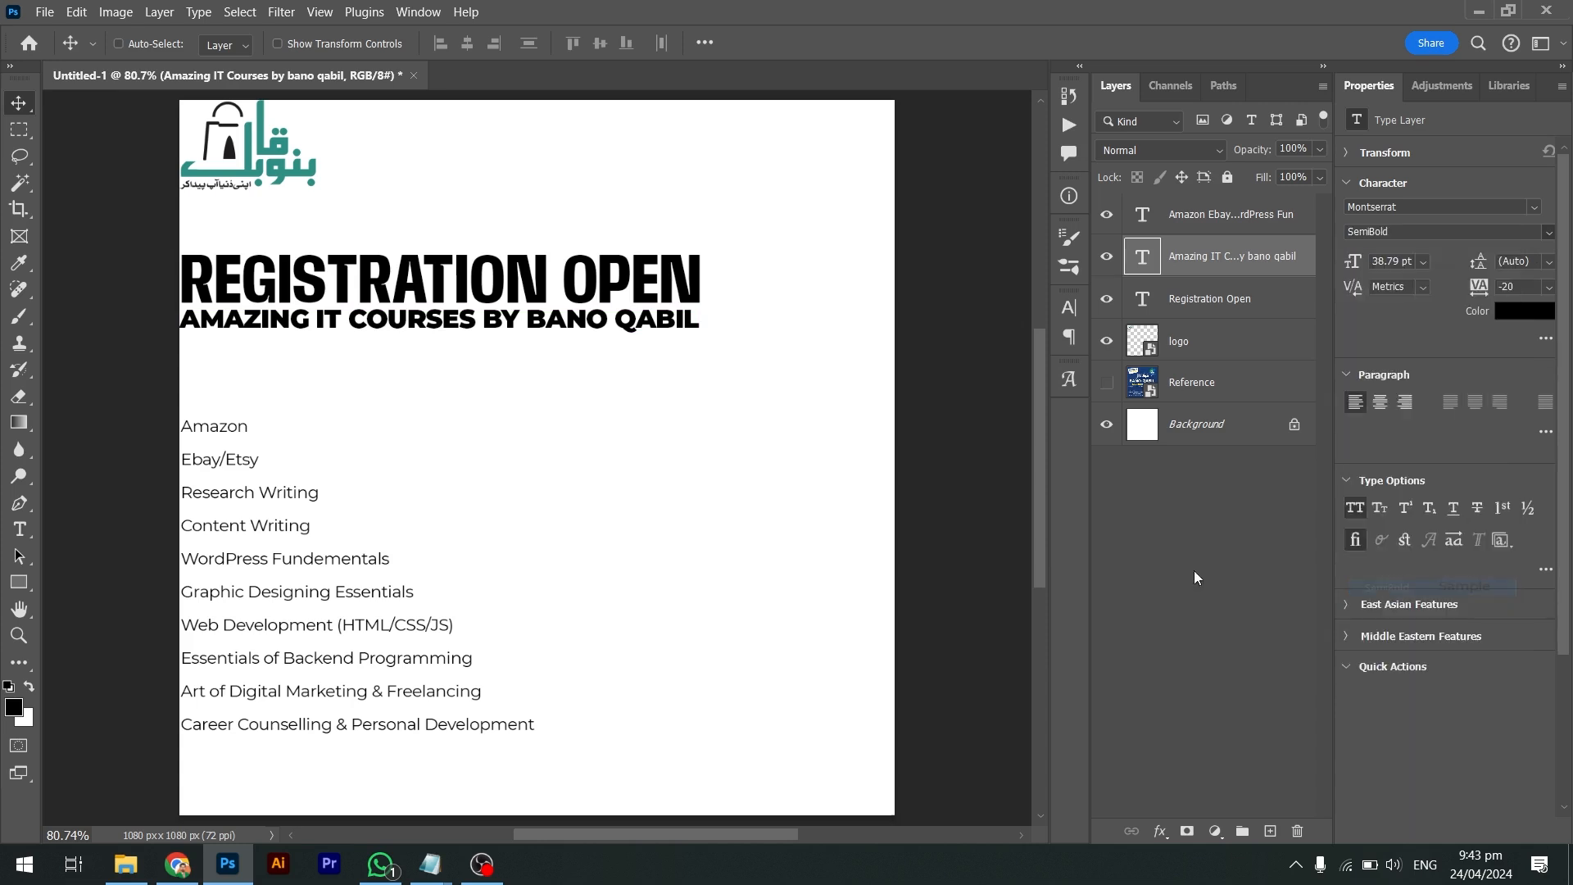
key("ctrl+t")
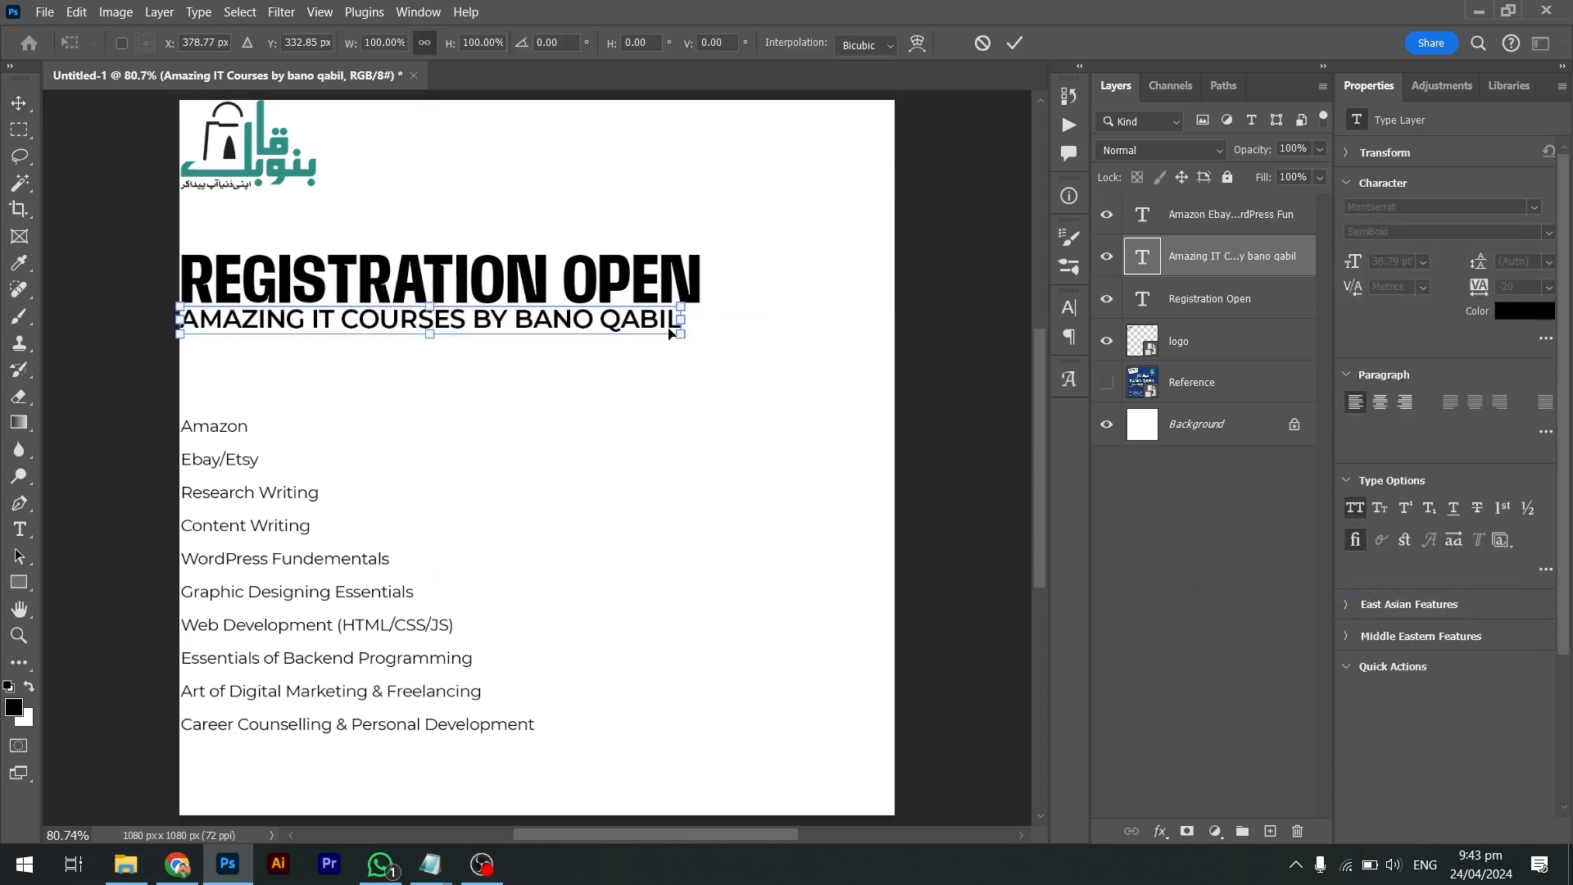
left_click_drag(681, 336, 701, 329)
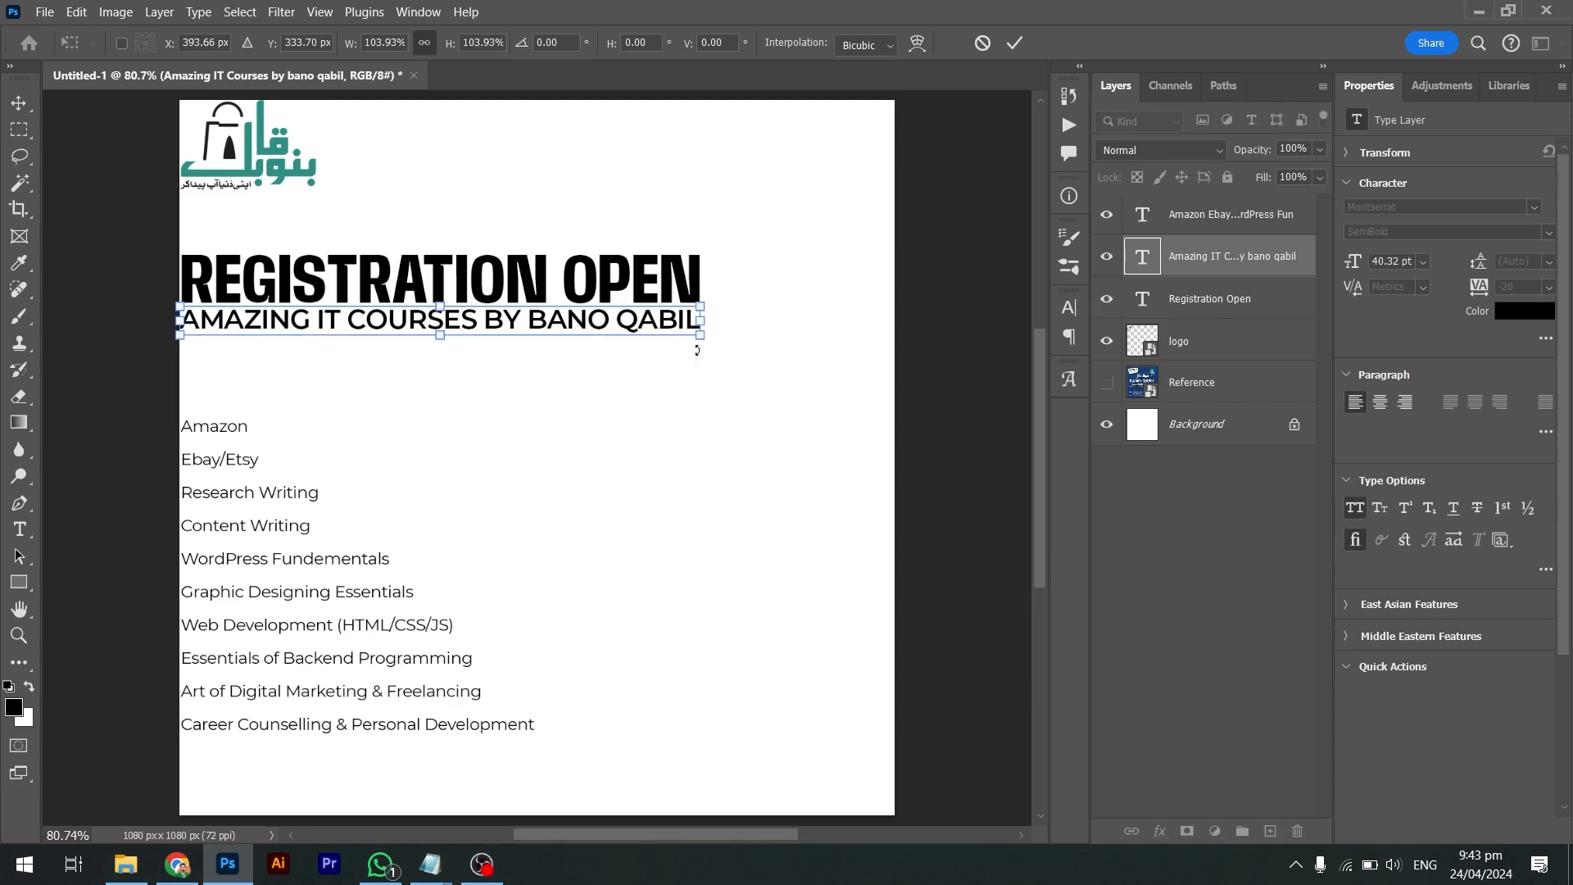
key("Return")
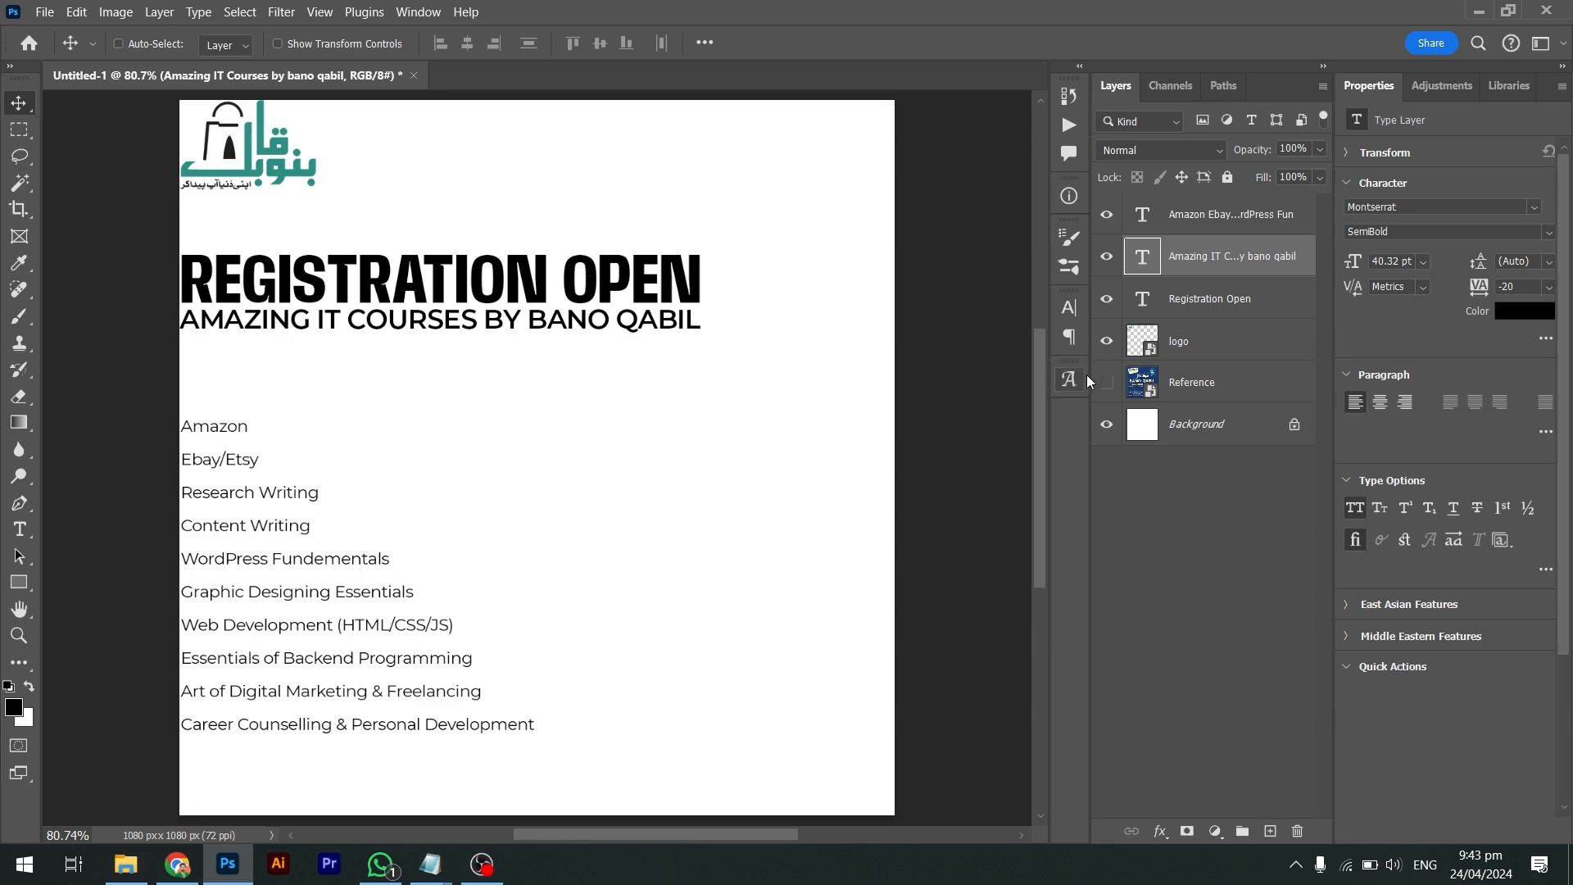
Check the layout against the reference, then move the course list up under the subheading
left_click_drag(1101, 343, 1106, 215)
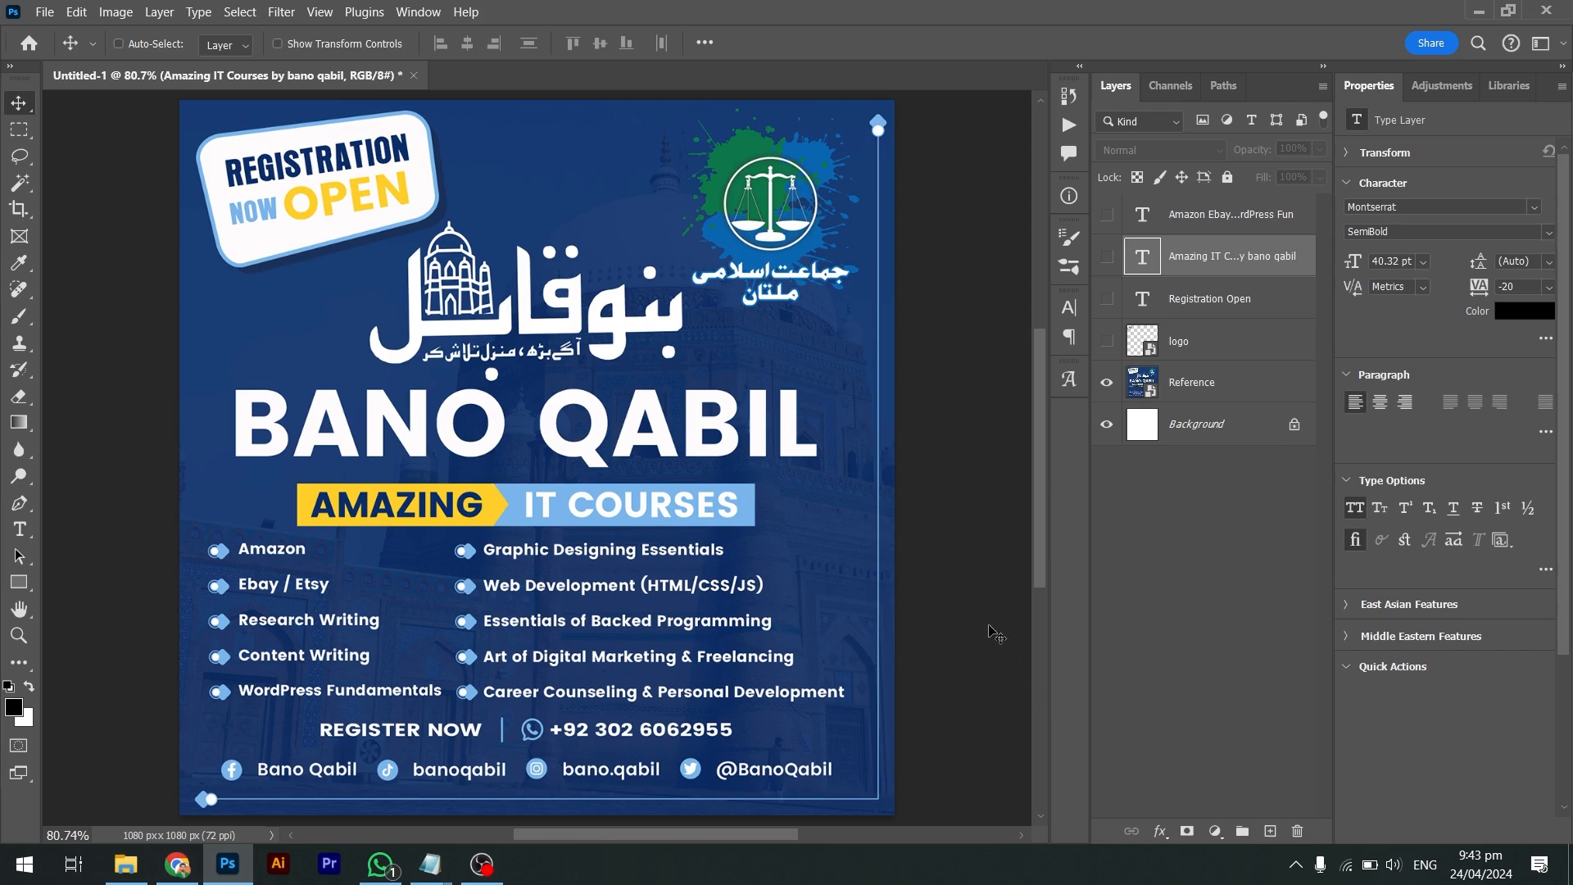
left_click_drag(1106, 345, 1098, 221)
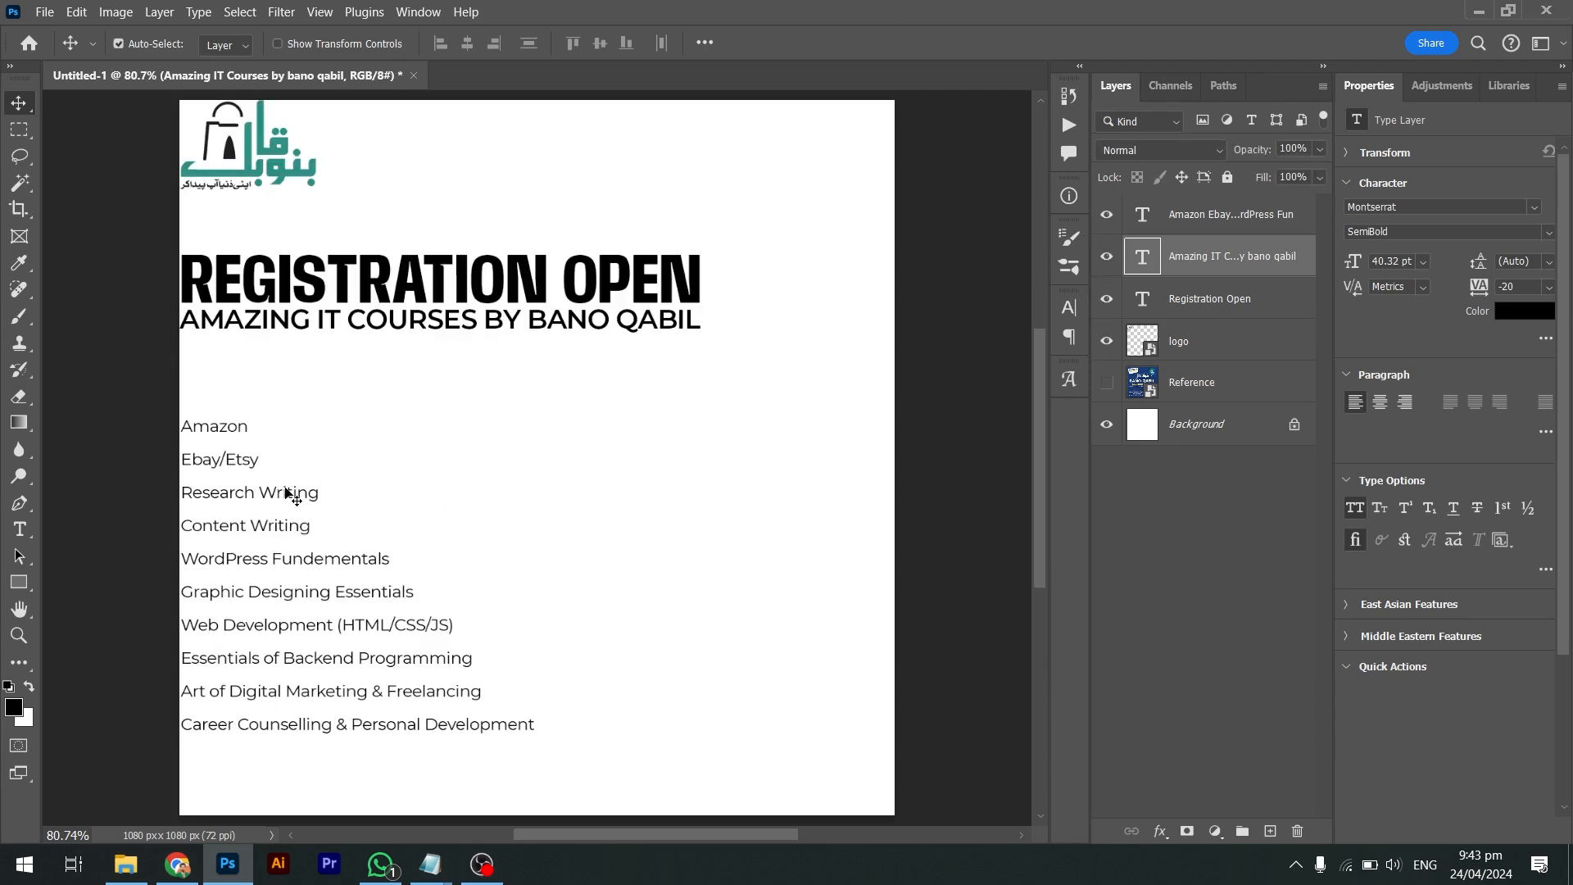
left_click_drag(284, 492, 271, 440)
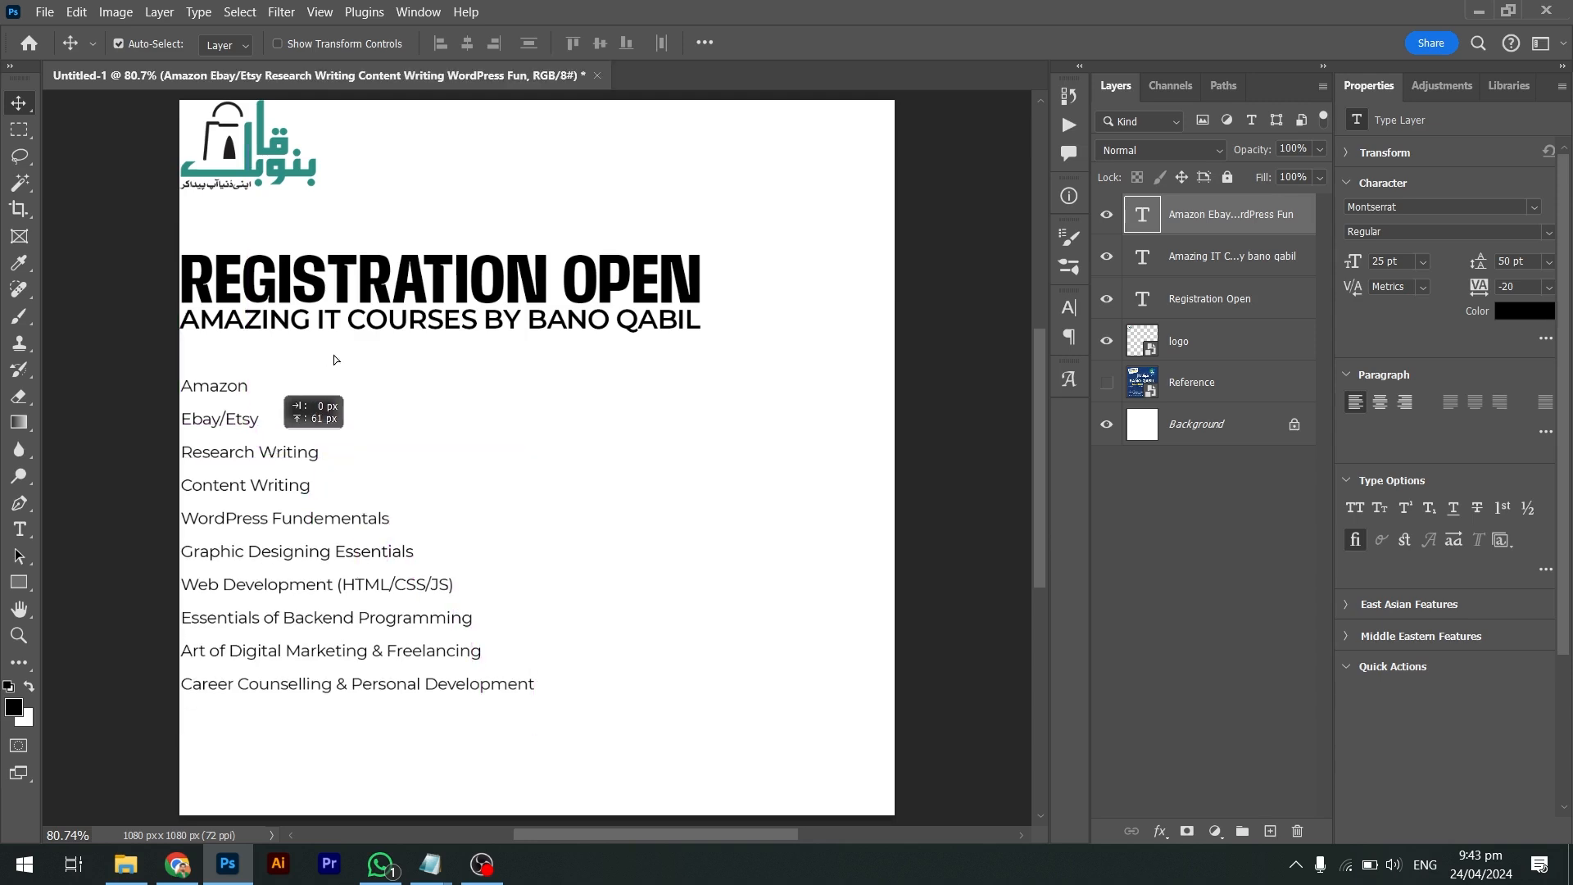
Duplicate the title below the course list and retype it as REGISTER NOW
left_click(407, 289, "ctrl")
left_click_drag(407, 289, 822, 713, "alt")
key("t")
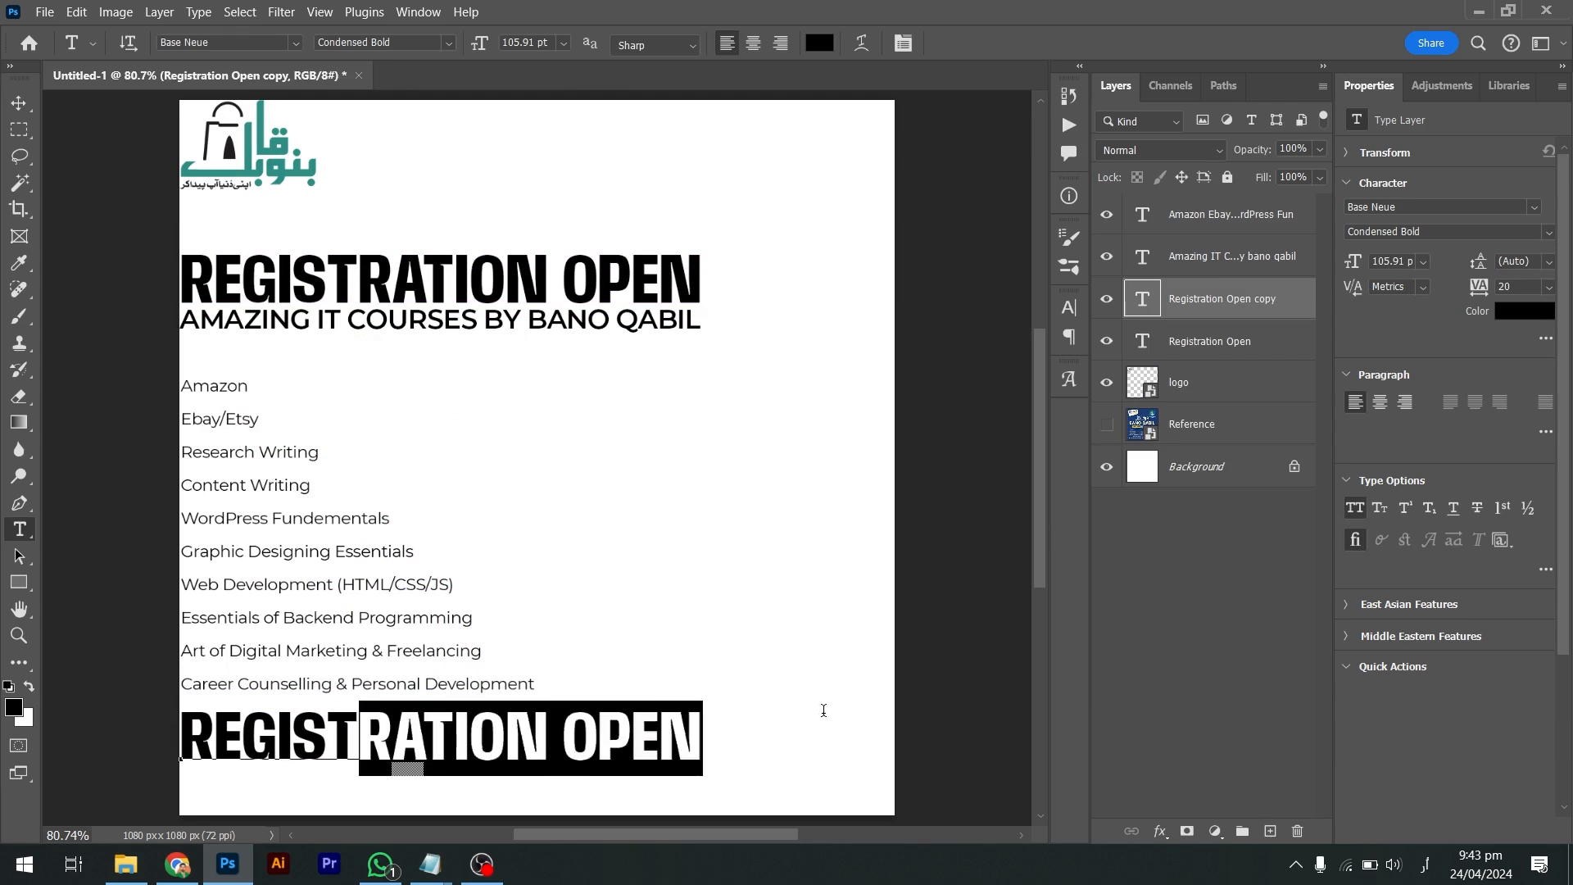
key("BackSpace")
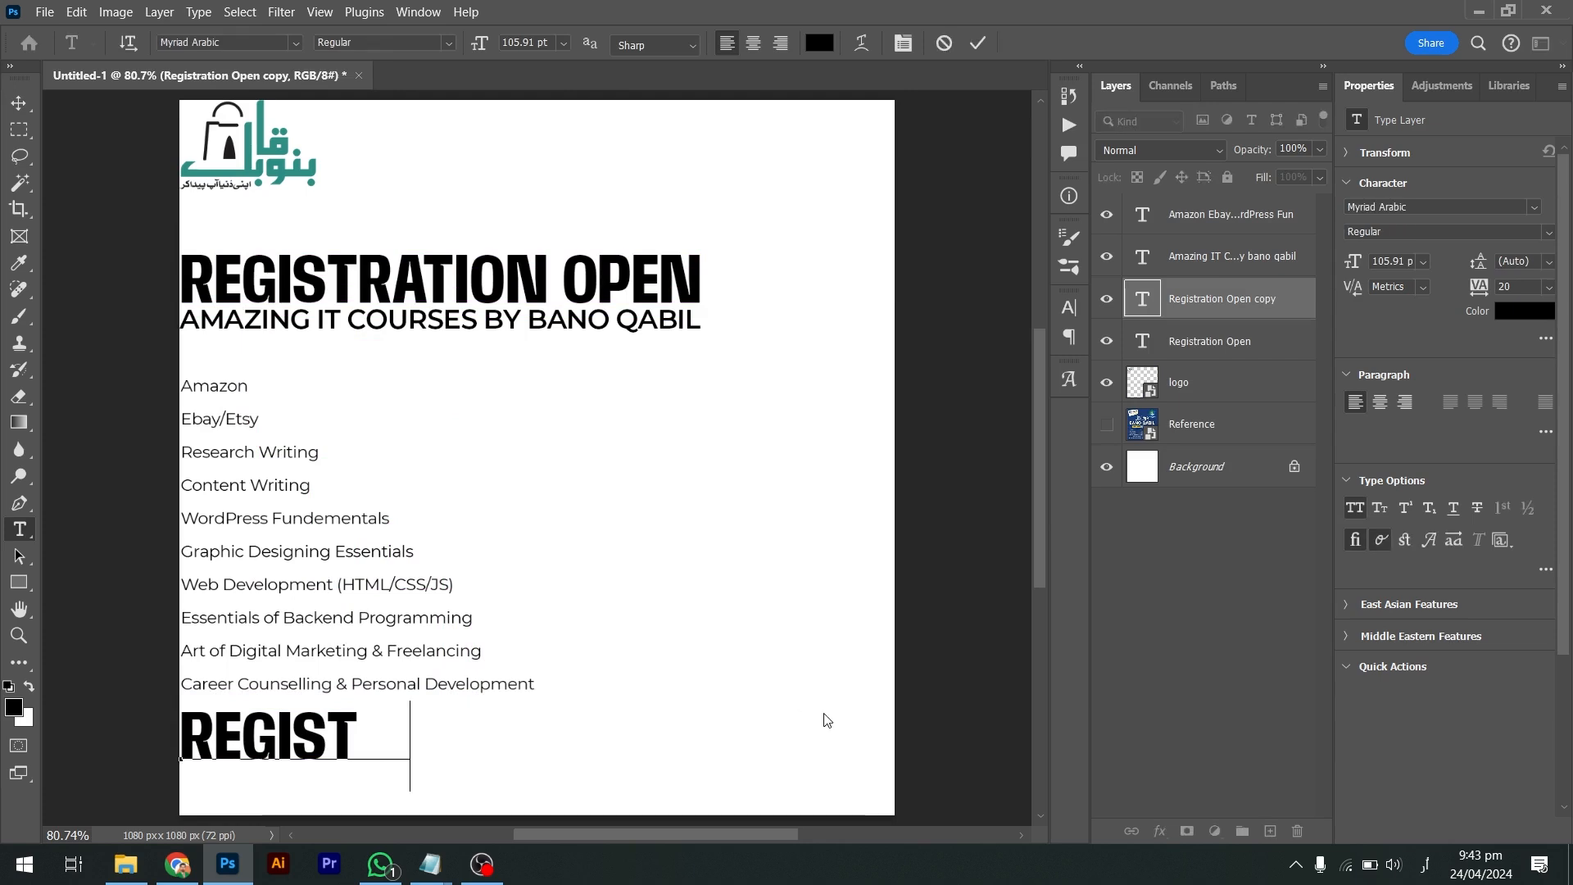
type("عرن")
key("ctrl+z")
key("ctrl+z")
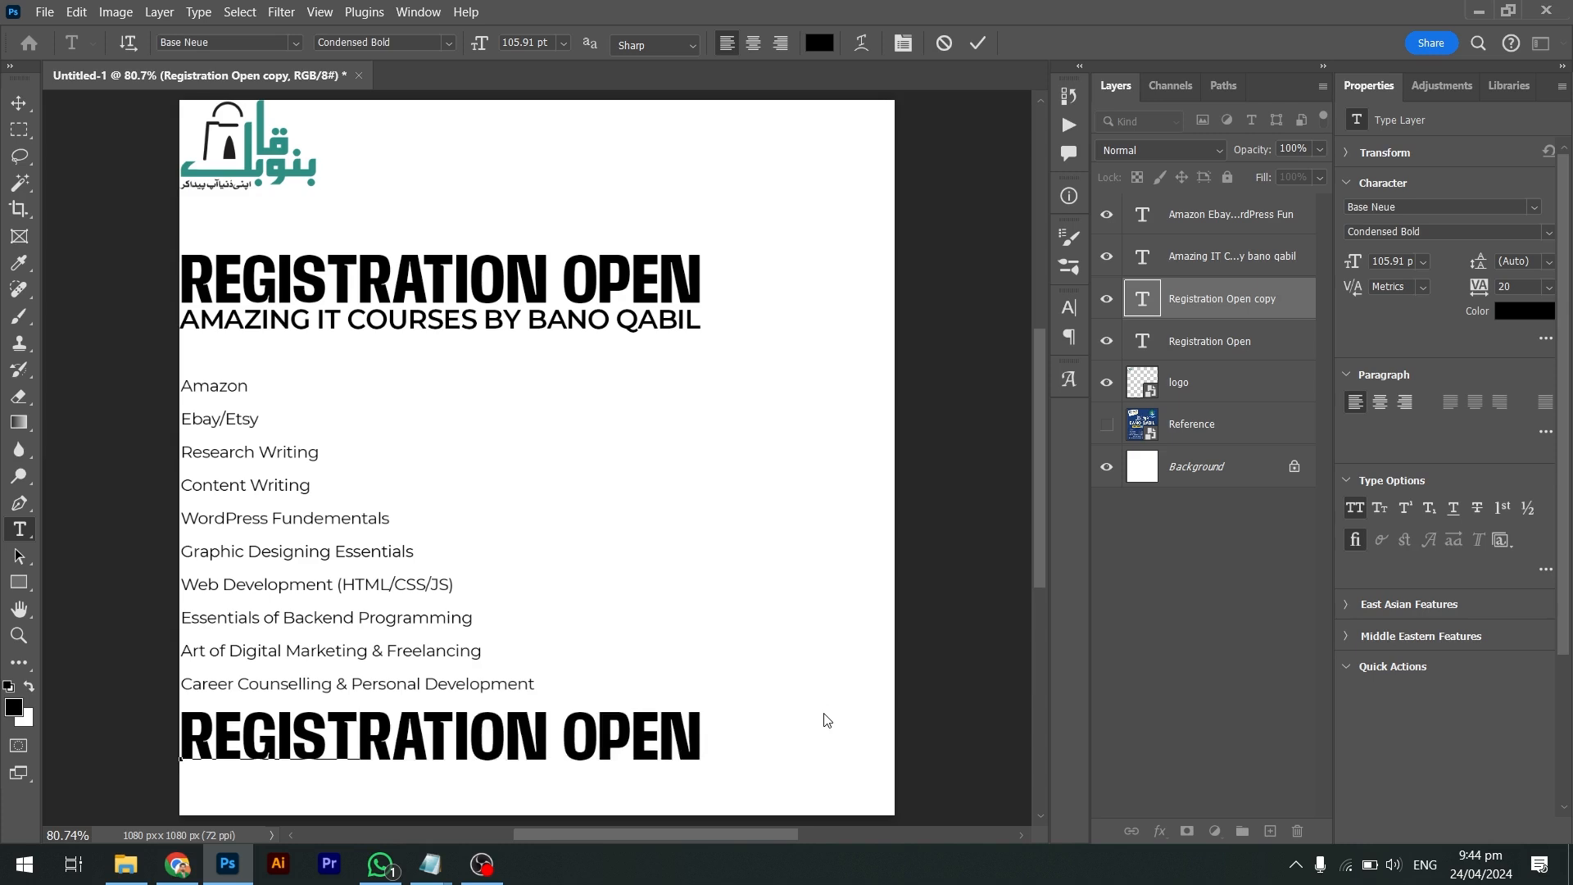
key("BackSpace")
type("ER NOW")
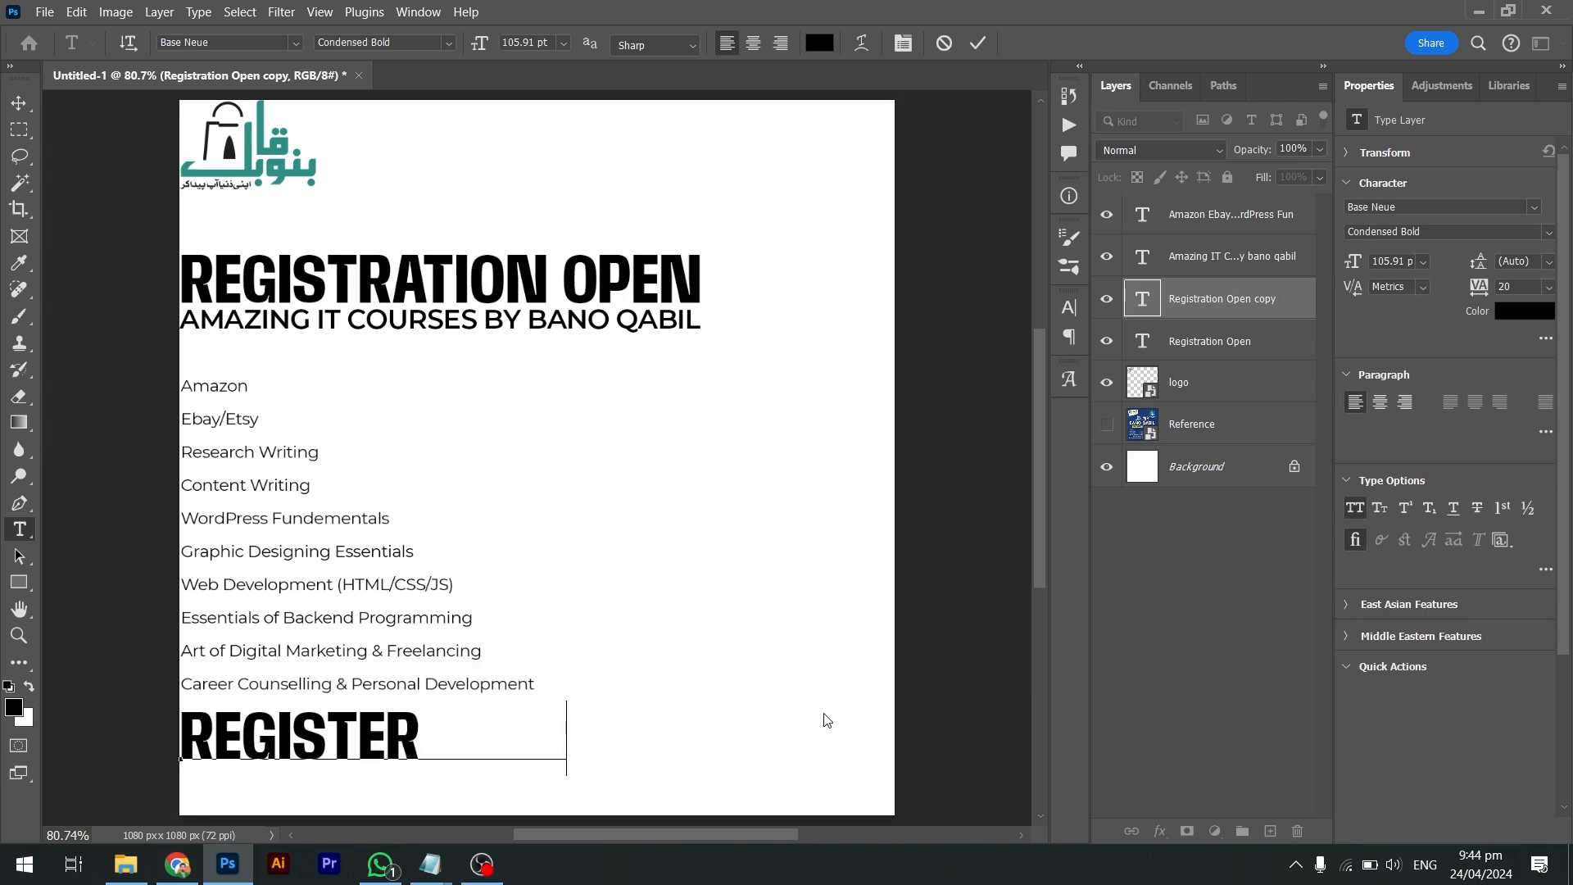
key("ctrl+Return")
key("v")
Shrink REGISTER NOW to about 80% and duplicate the subheading beneath it
key("ctrl+t")
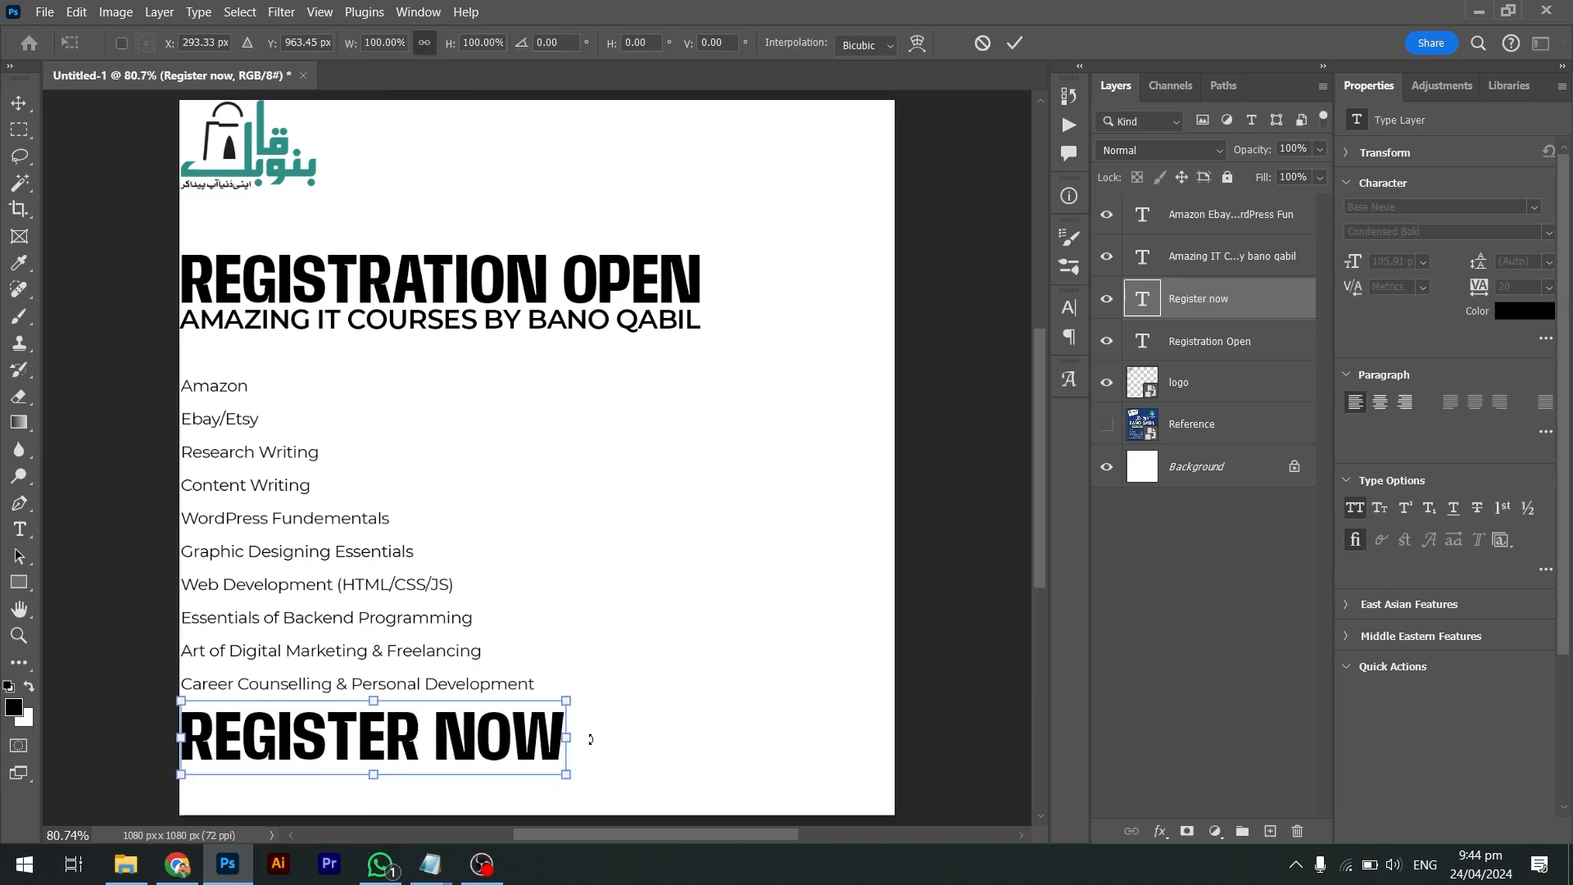
left_click_drag(565, 736, 464, 737)
key("Return")
left_click(452, 323, "ctrl")
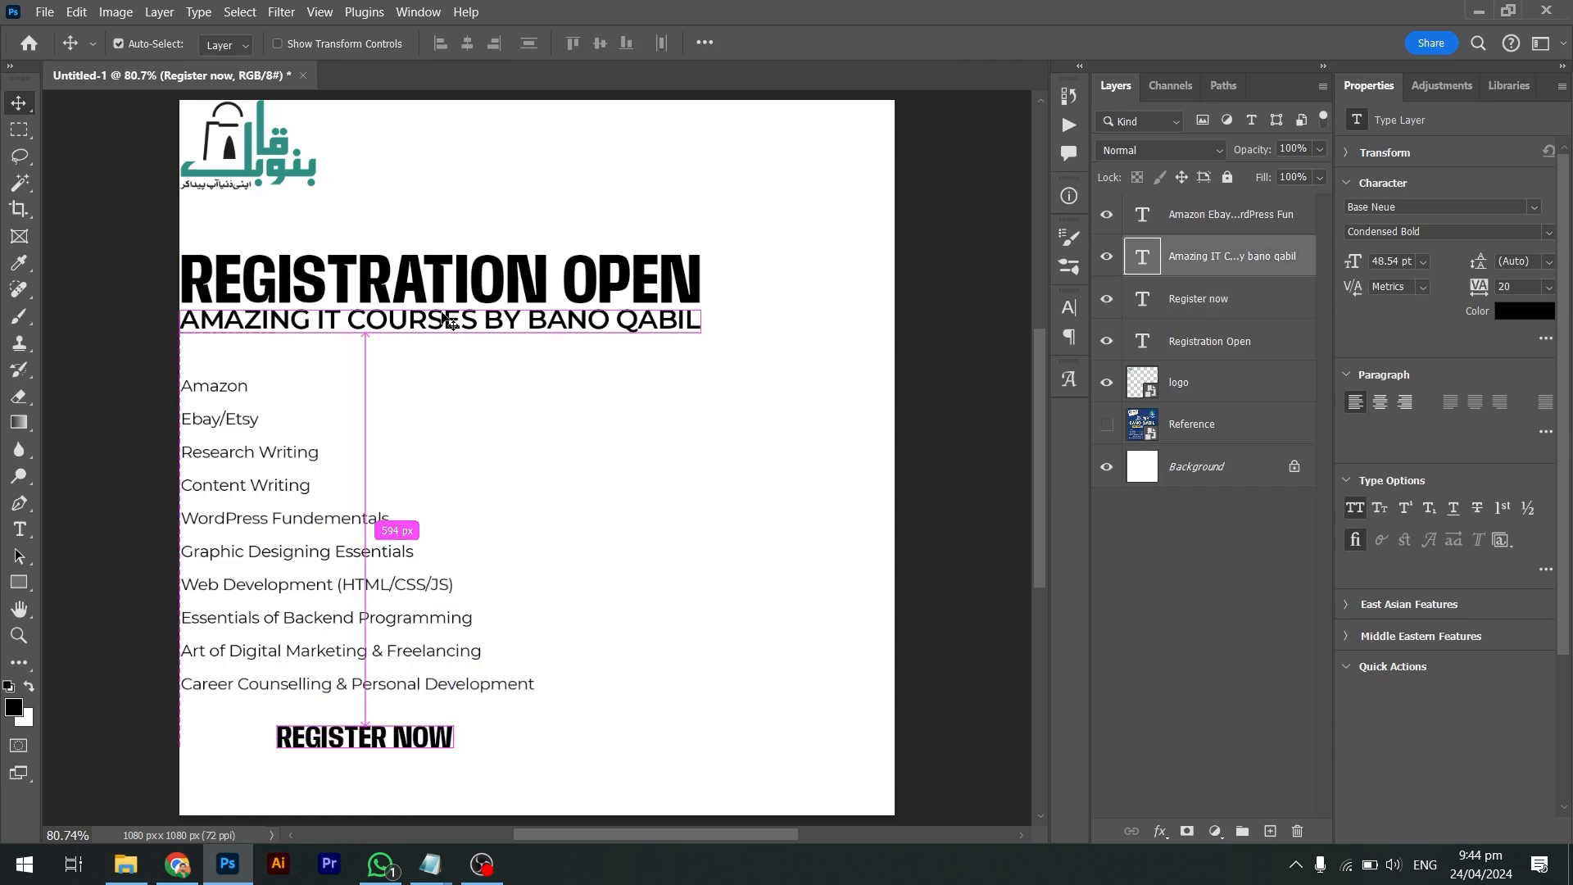
left_click_drag(435, 320, 462, 781)
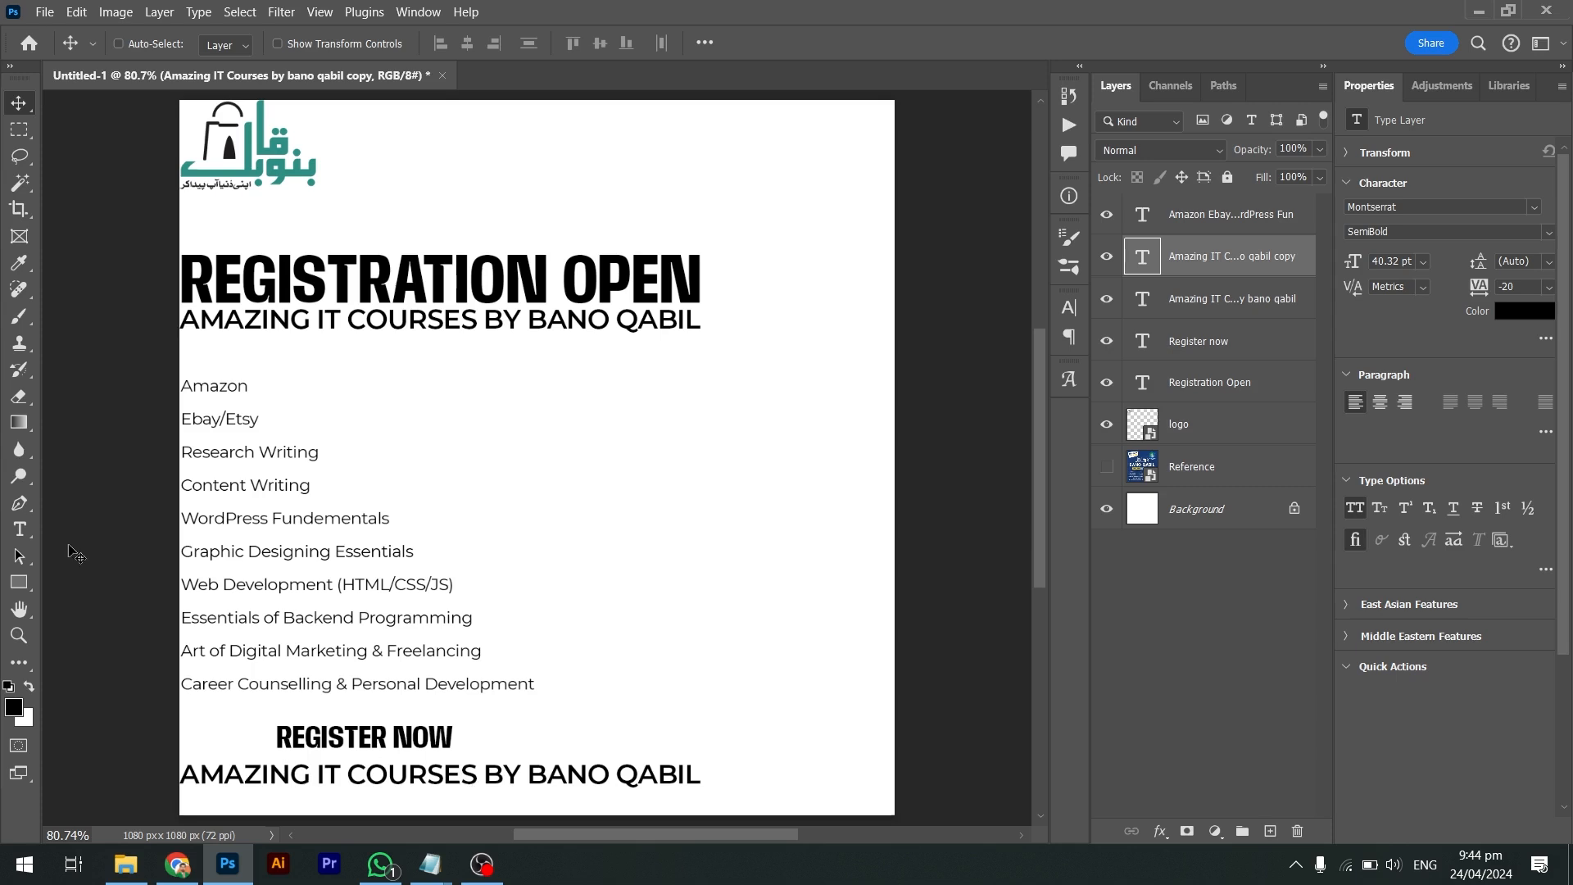
left_click(20, 528)
Replace the copied line's text with a placeholder phone number and place it under REGISTER NOW
left_click(525, 774)
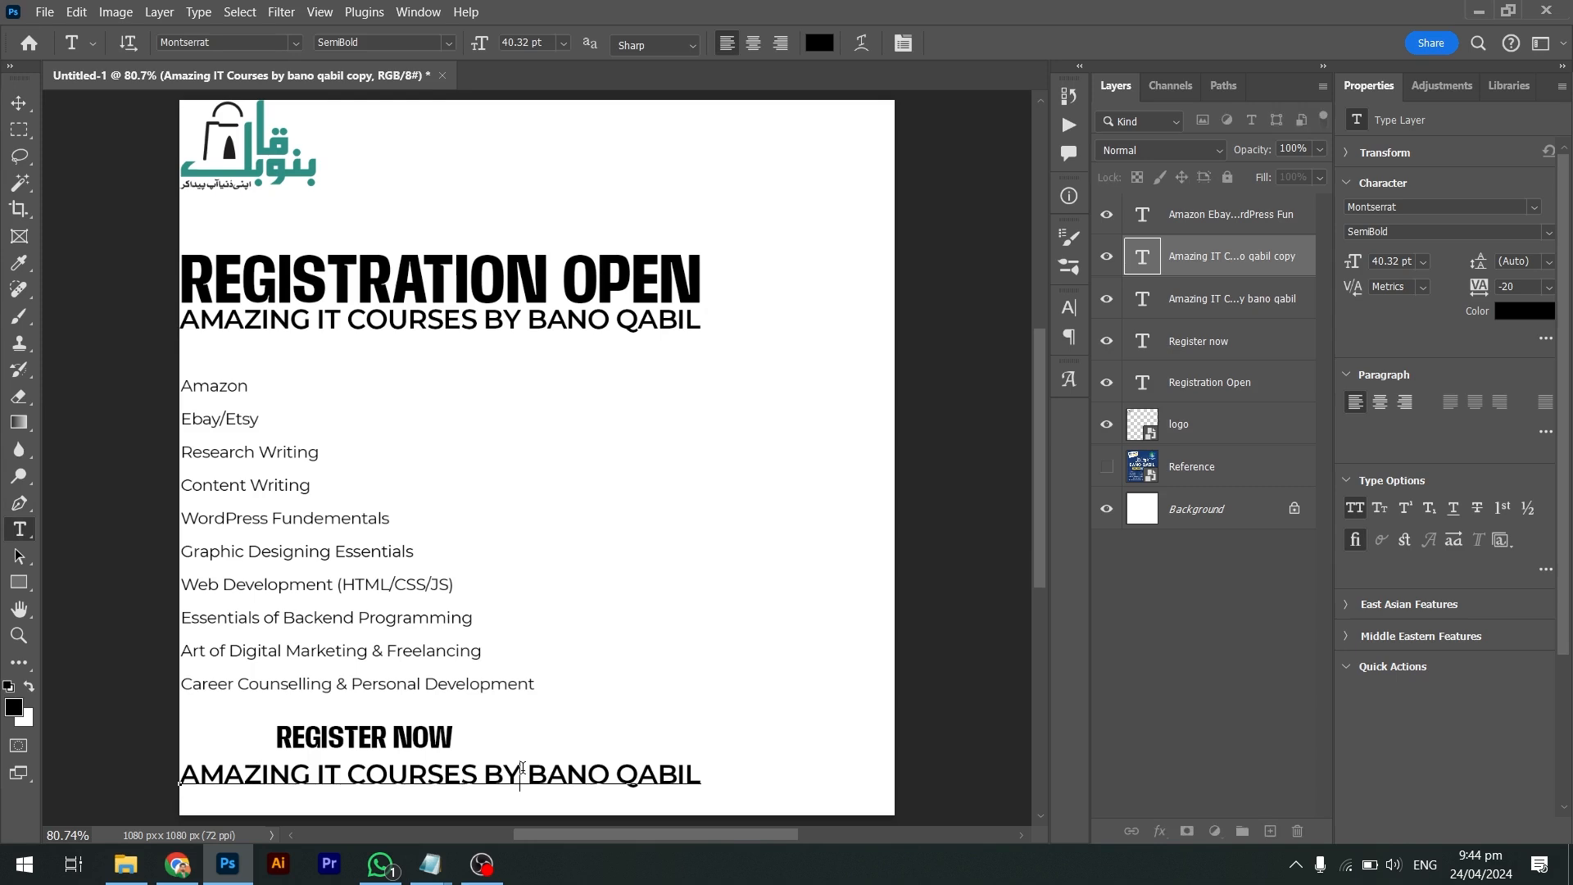
key("ctrl+a")
type("+")
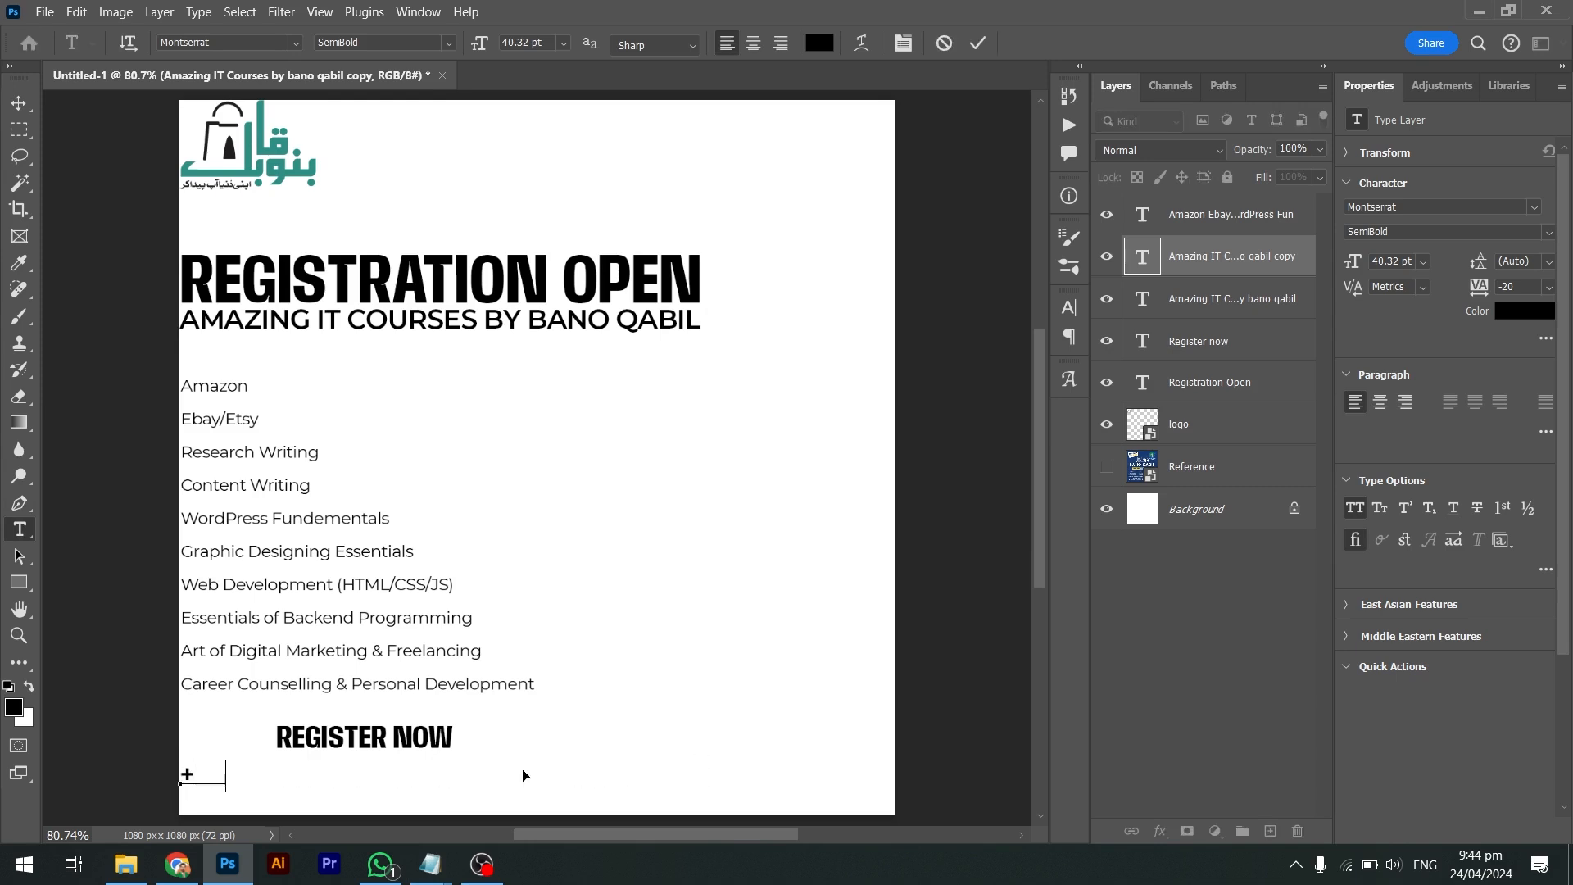
type("92 313 1111")
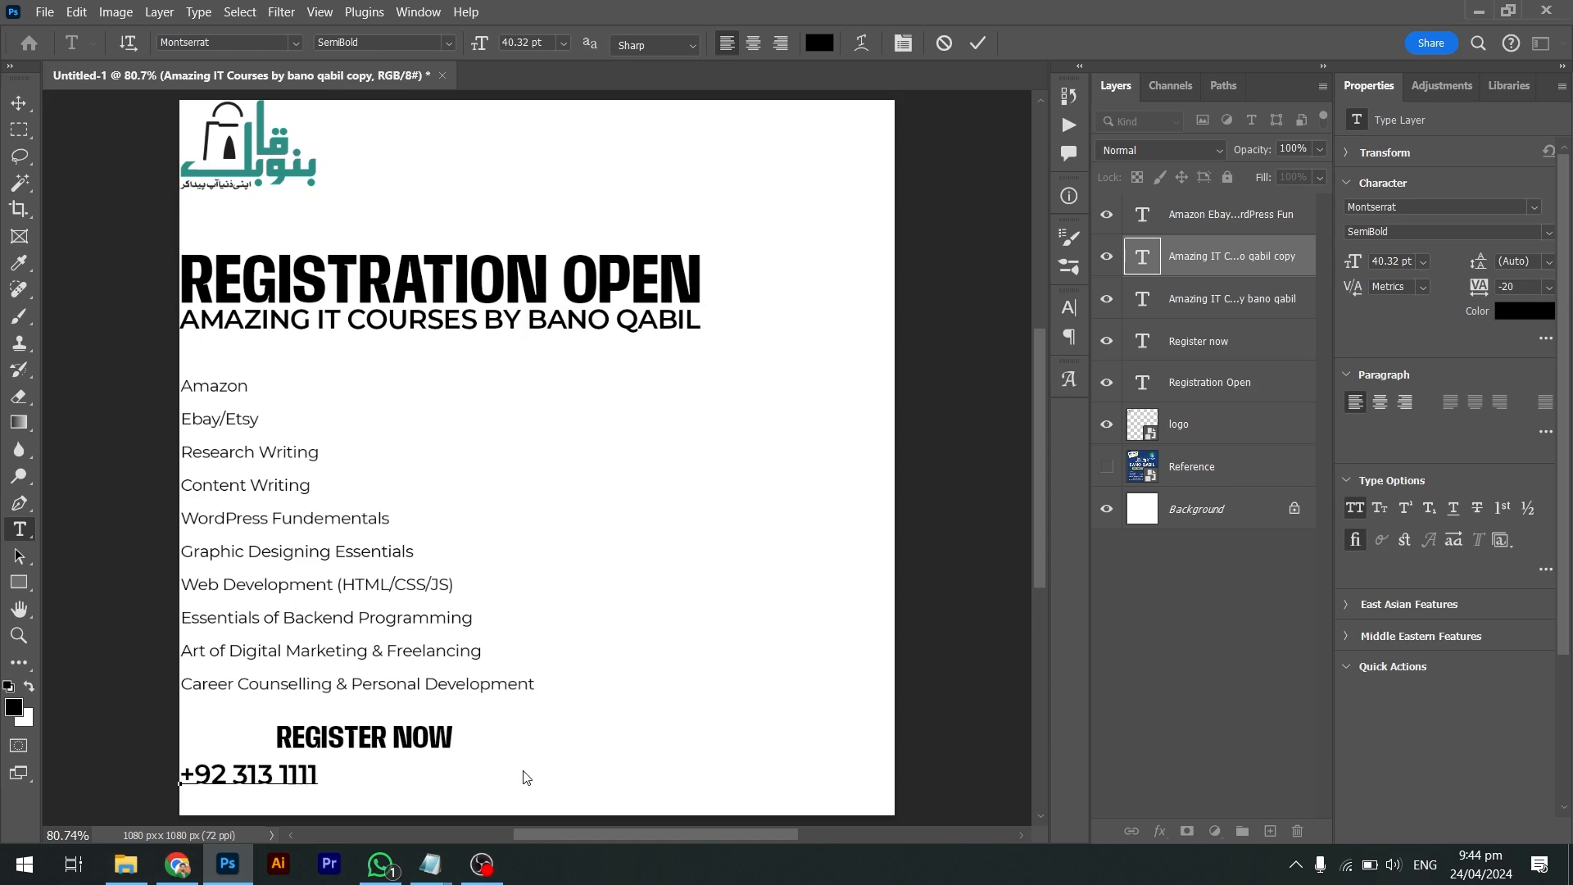
key("shift+Left")
key("shift+Left")
key("shift+Left")
key("Right")
key("Left")
key("Delete")
key("BackSpace")
key("BackSpace")
type("234567")
key("ctrl+Return")
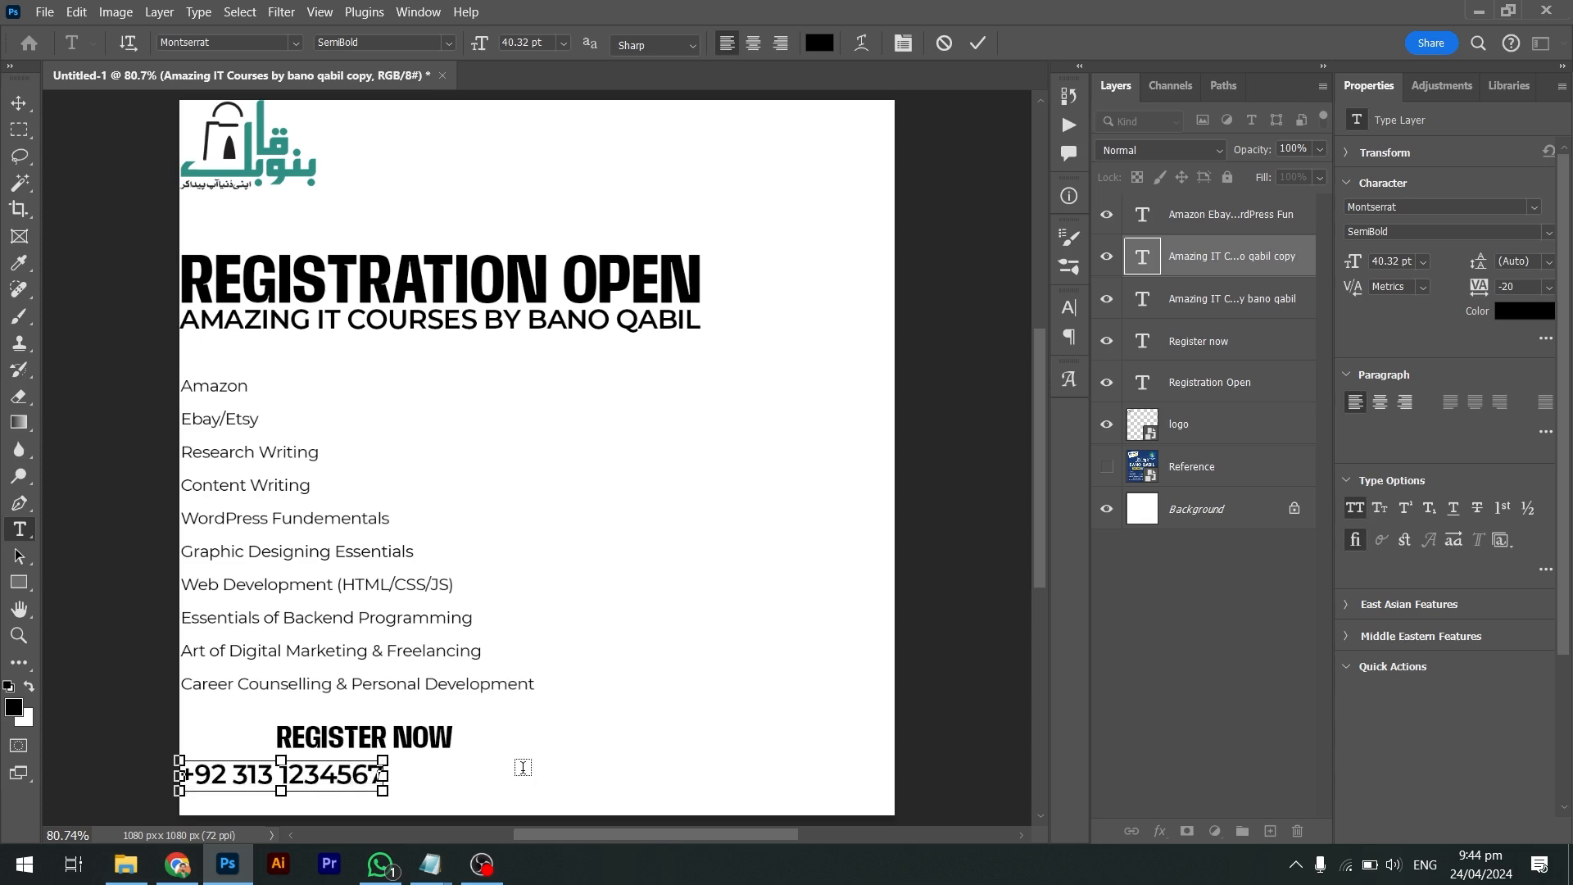
left_click_drag(283, 793, 379, 793)
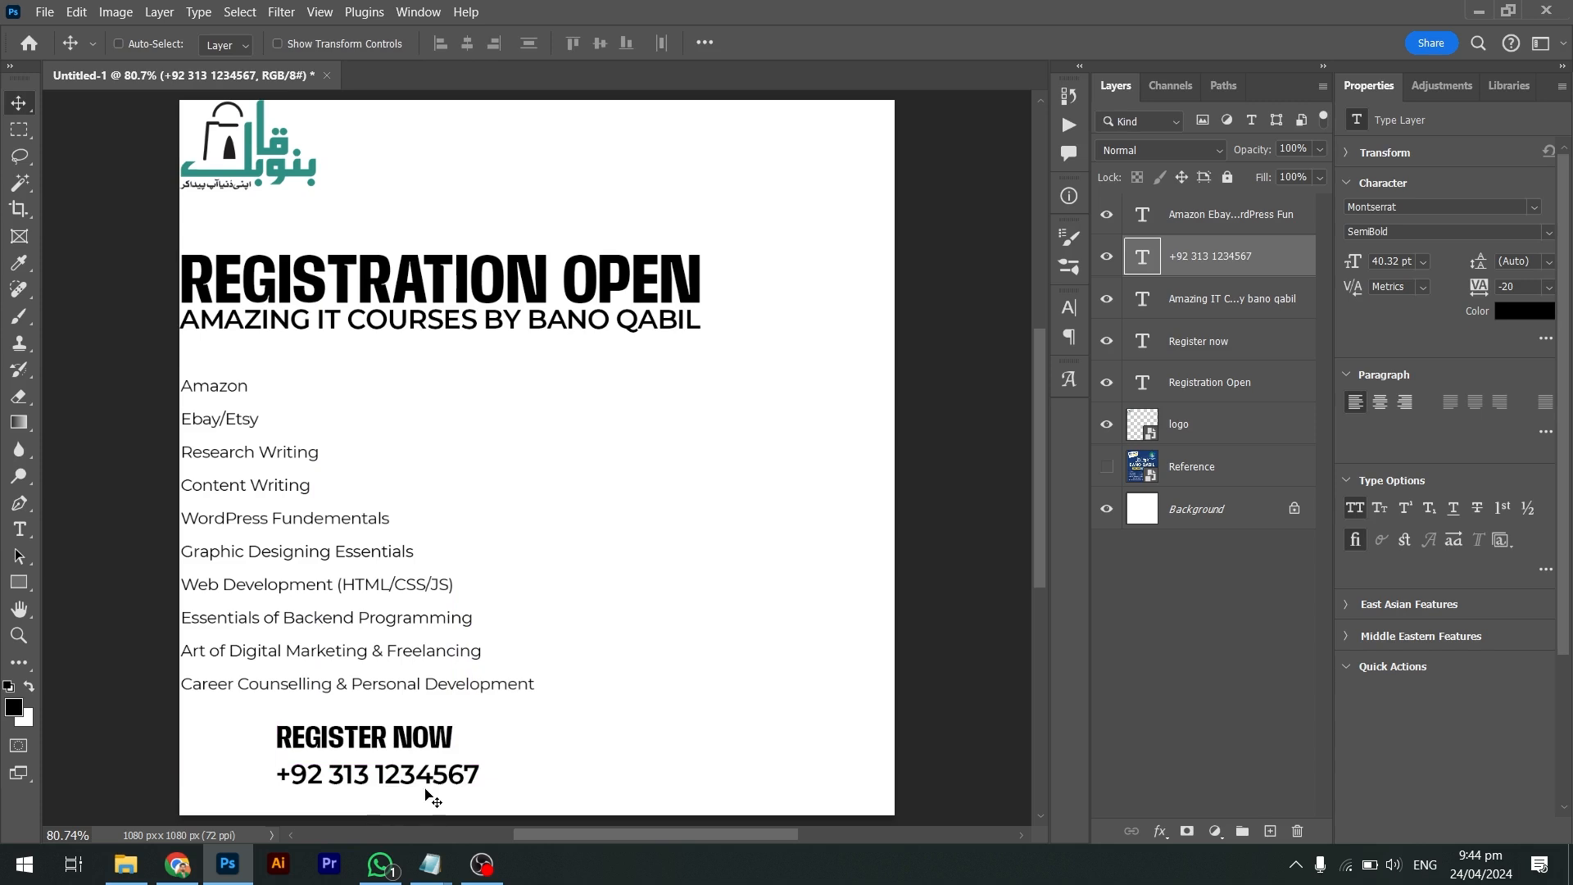
key("ctrl")
Shrink the phone number to about 85% and nudge it down slightly
key("ctrl+t")
left_click_drag(481, 785, 442, 766)
key("Return")
key("Down")
key("Down")
key("Down")
key("Down")
key("Down")
key("Down")
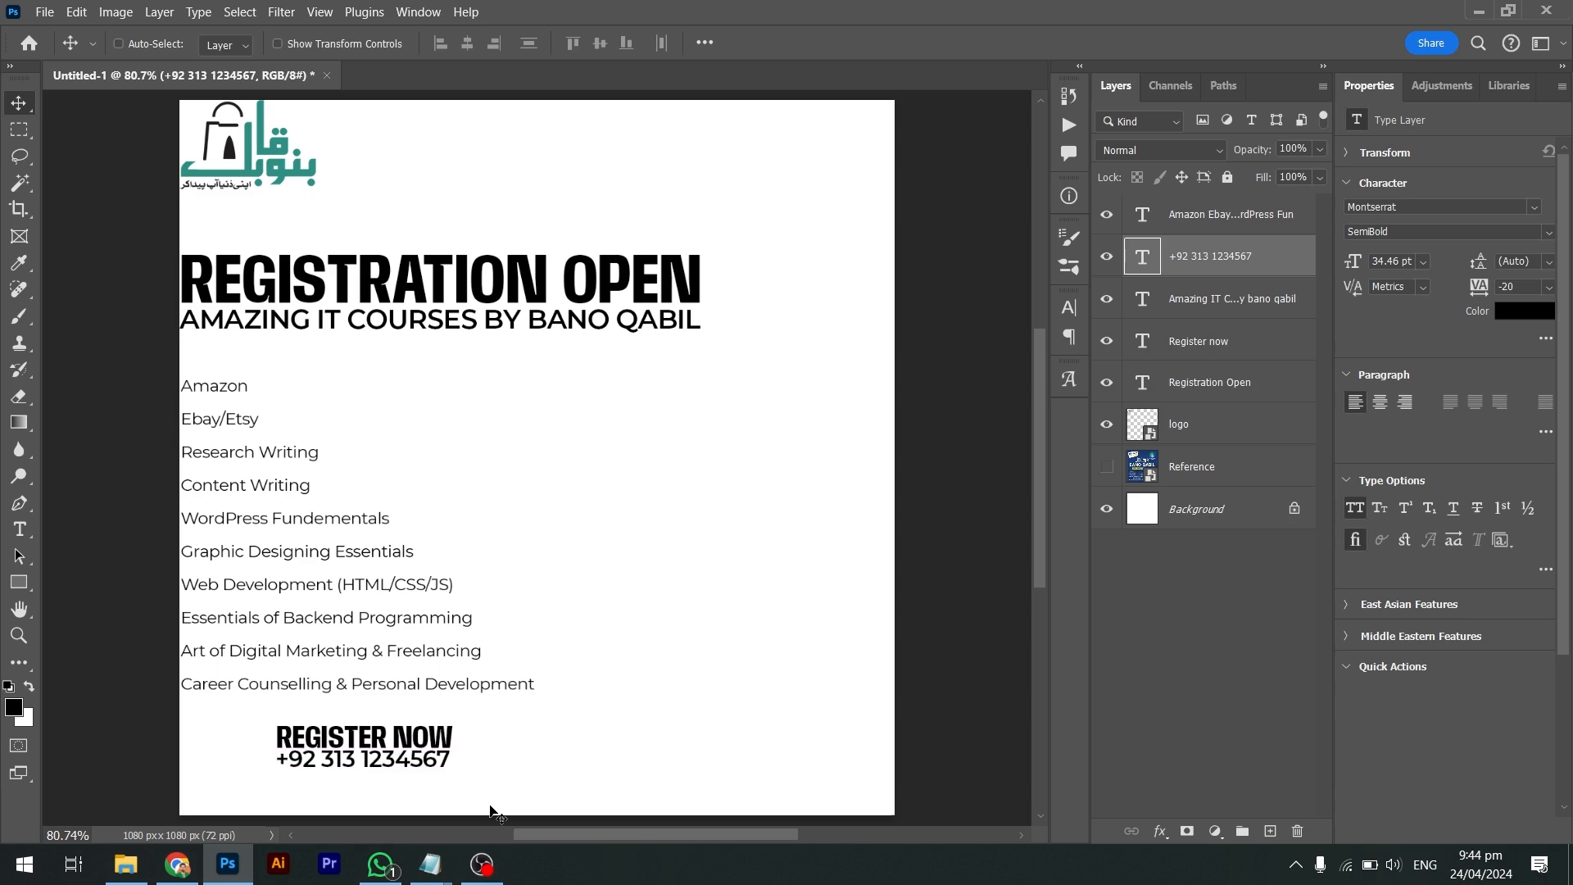
key("Down")
key("Down")
key("Down")
key("Down")
key("Down")
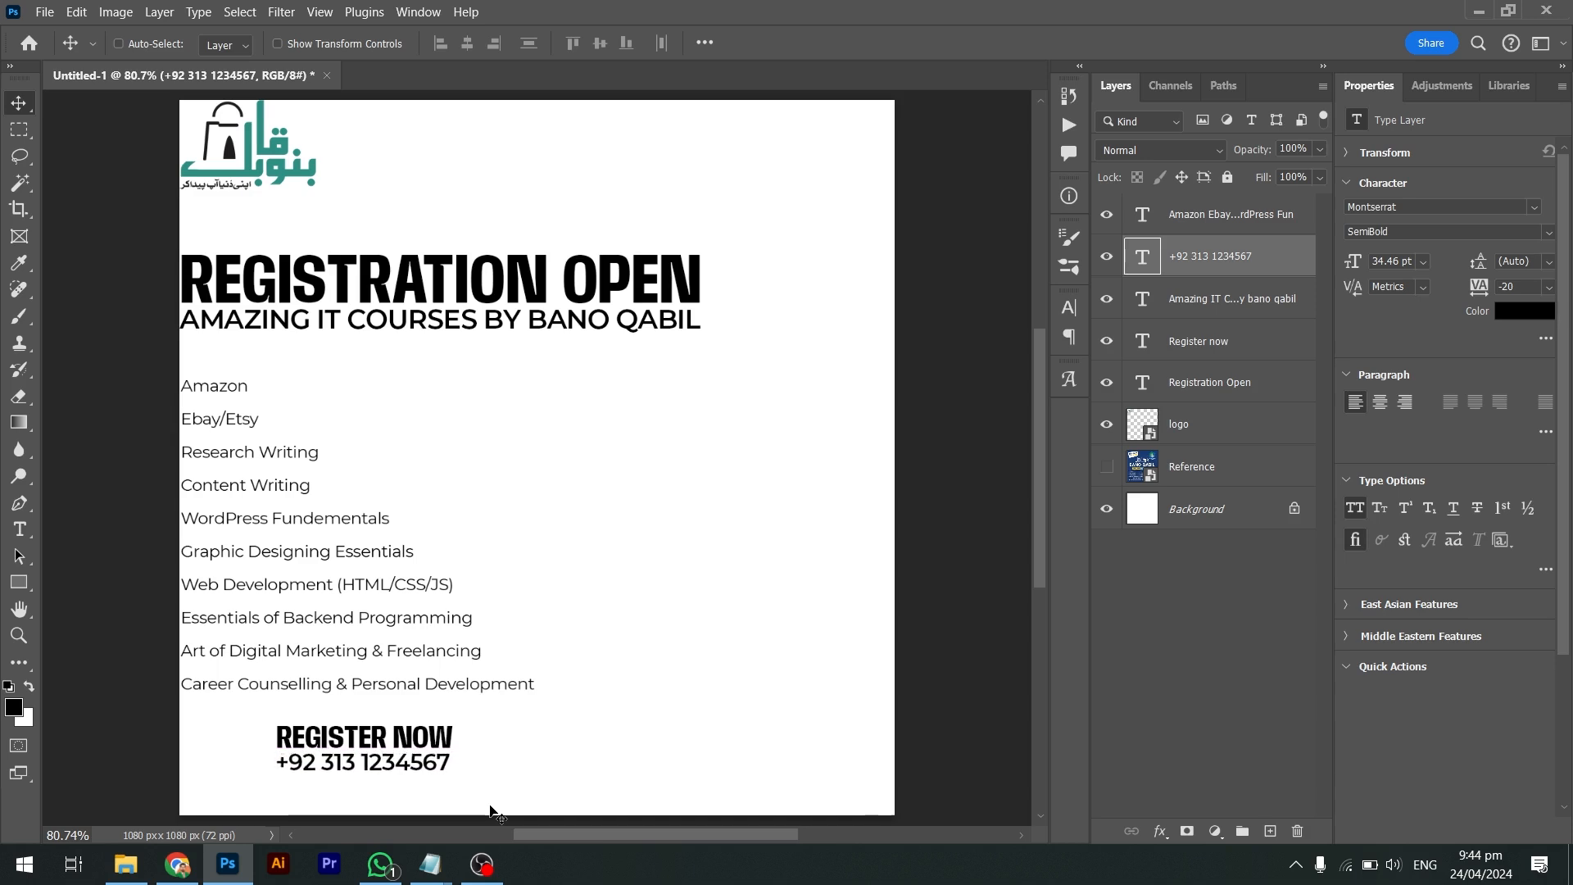
Move REGISTER NOW and the phone number together to the course list's left margin
left_click_drag(469, 742, 609, 758)
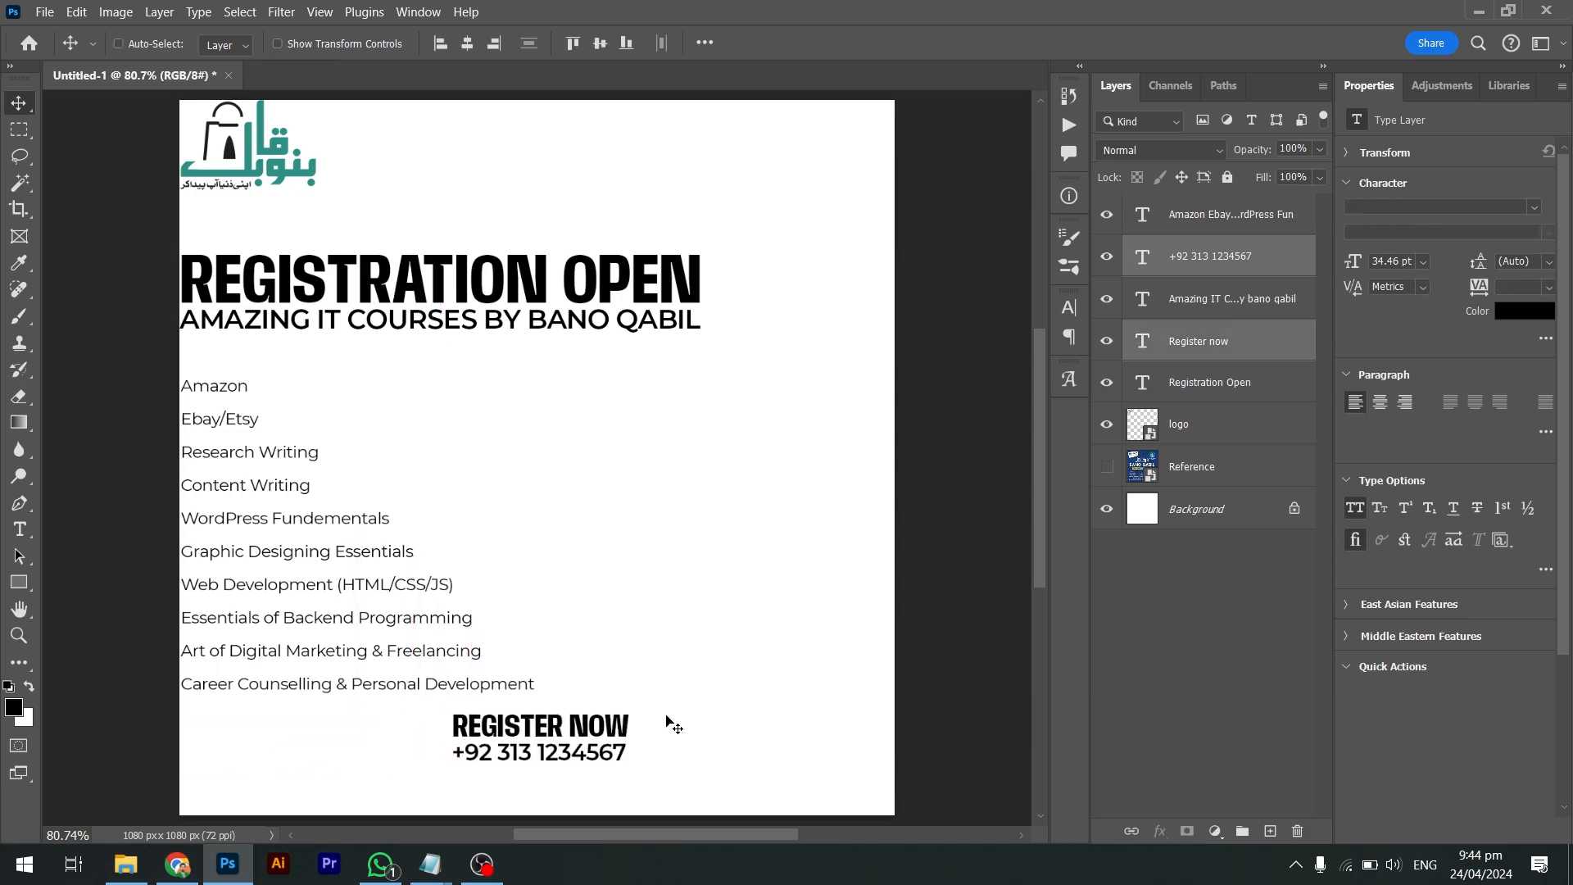
key("ctrl")
left_click_drag(686, 672, 573, 807)
left_click_drag(757, 253, 189, 783)
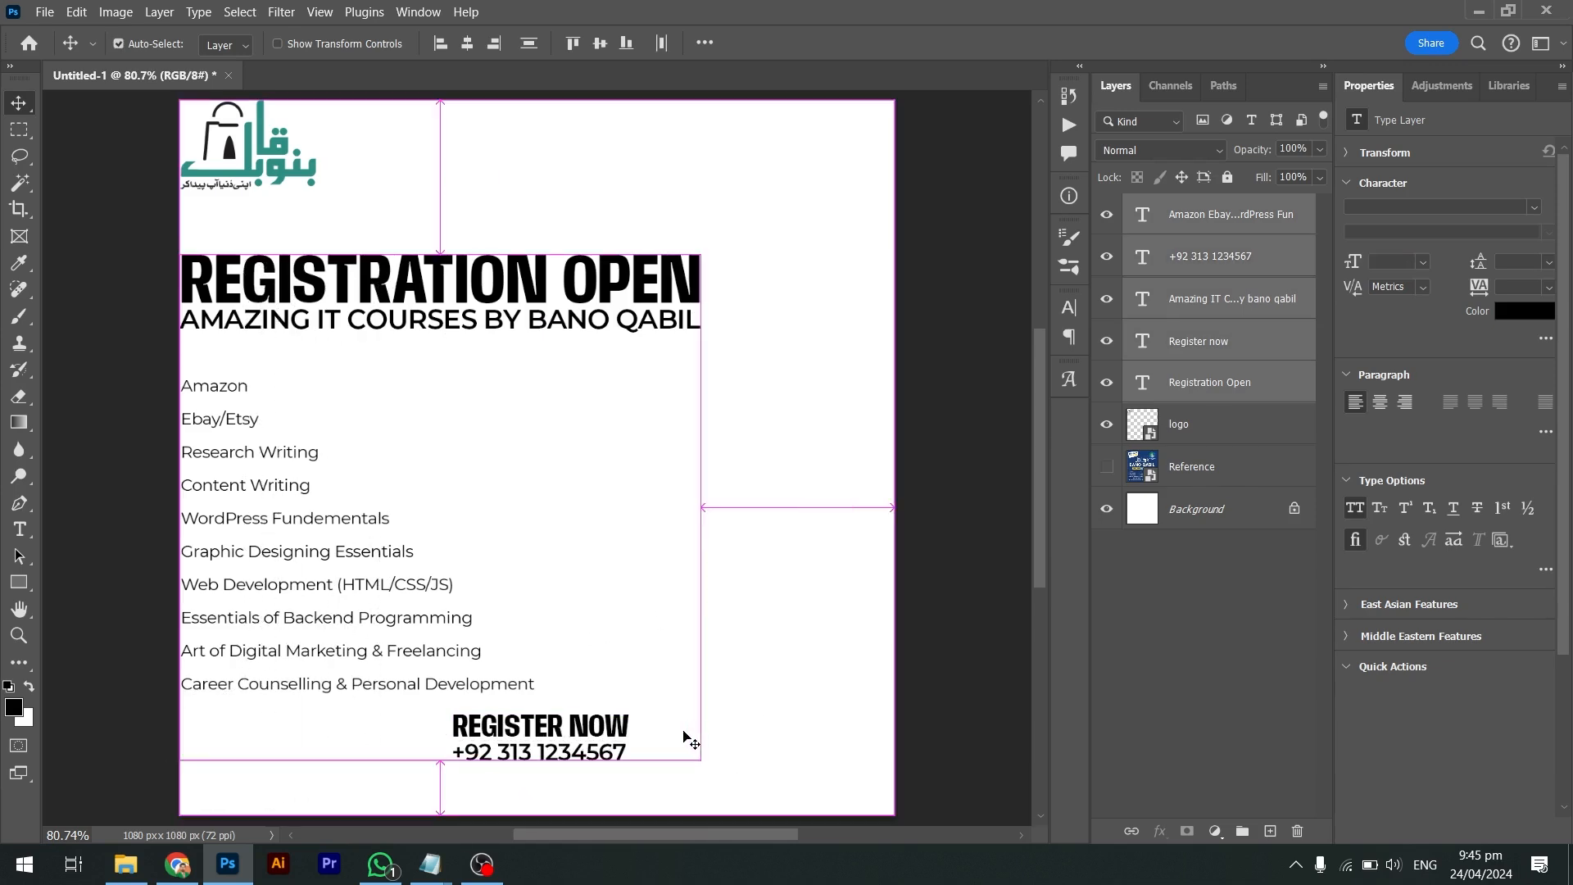
left_click_drag(691, 734, 331, 776)
key("Down")
key("Down")
key("Down")
key("Down")
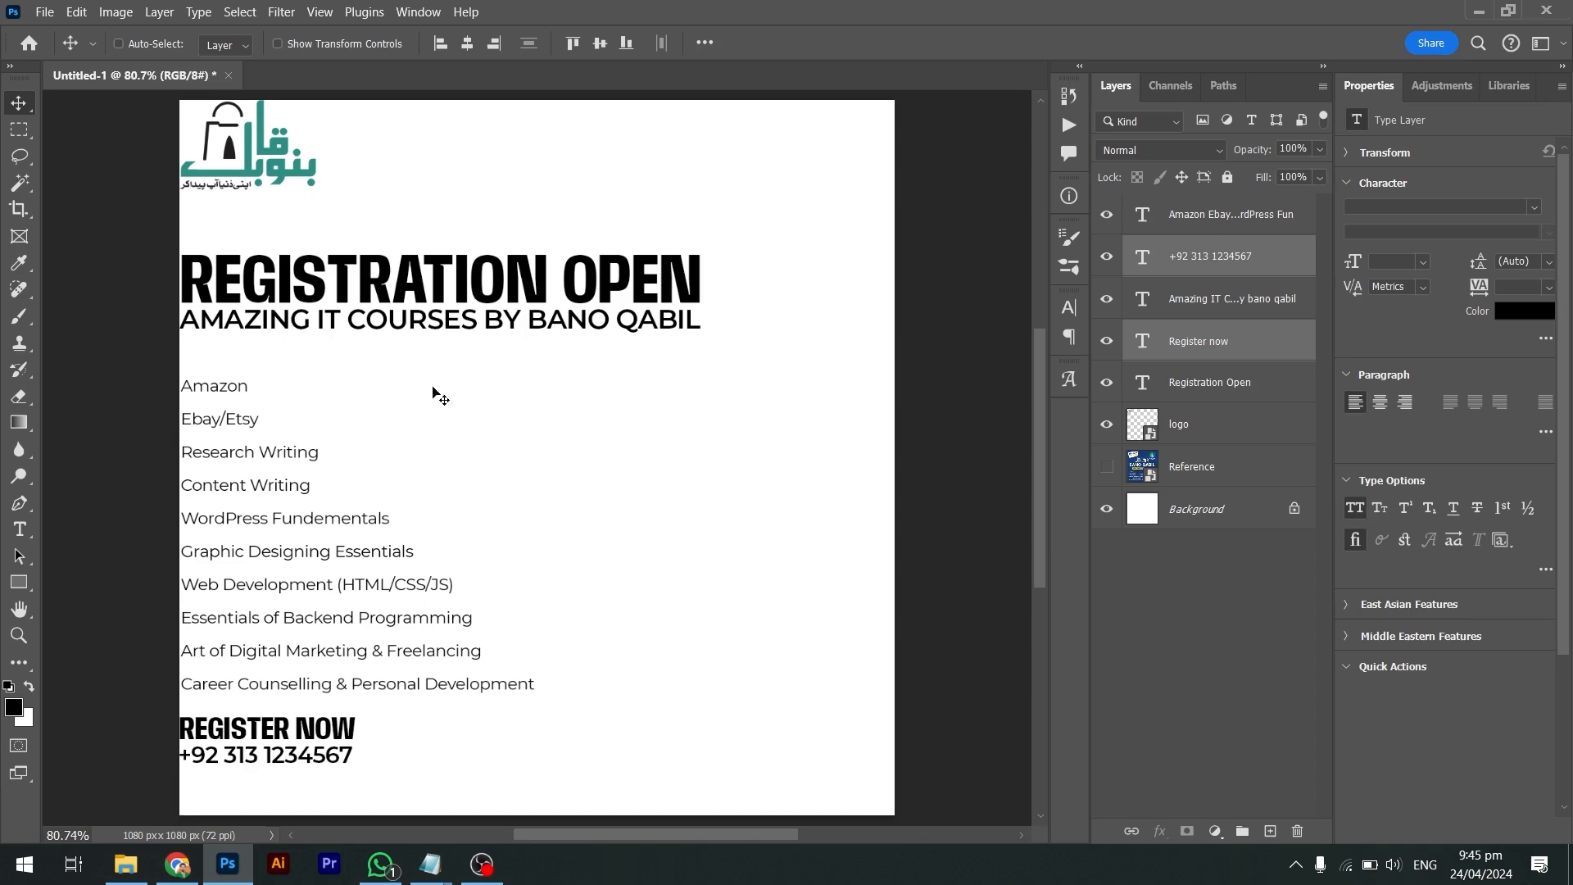
left_click(44, 11)
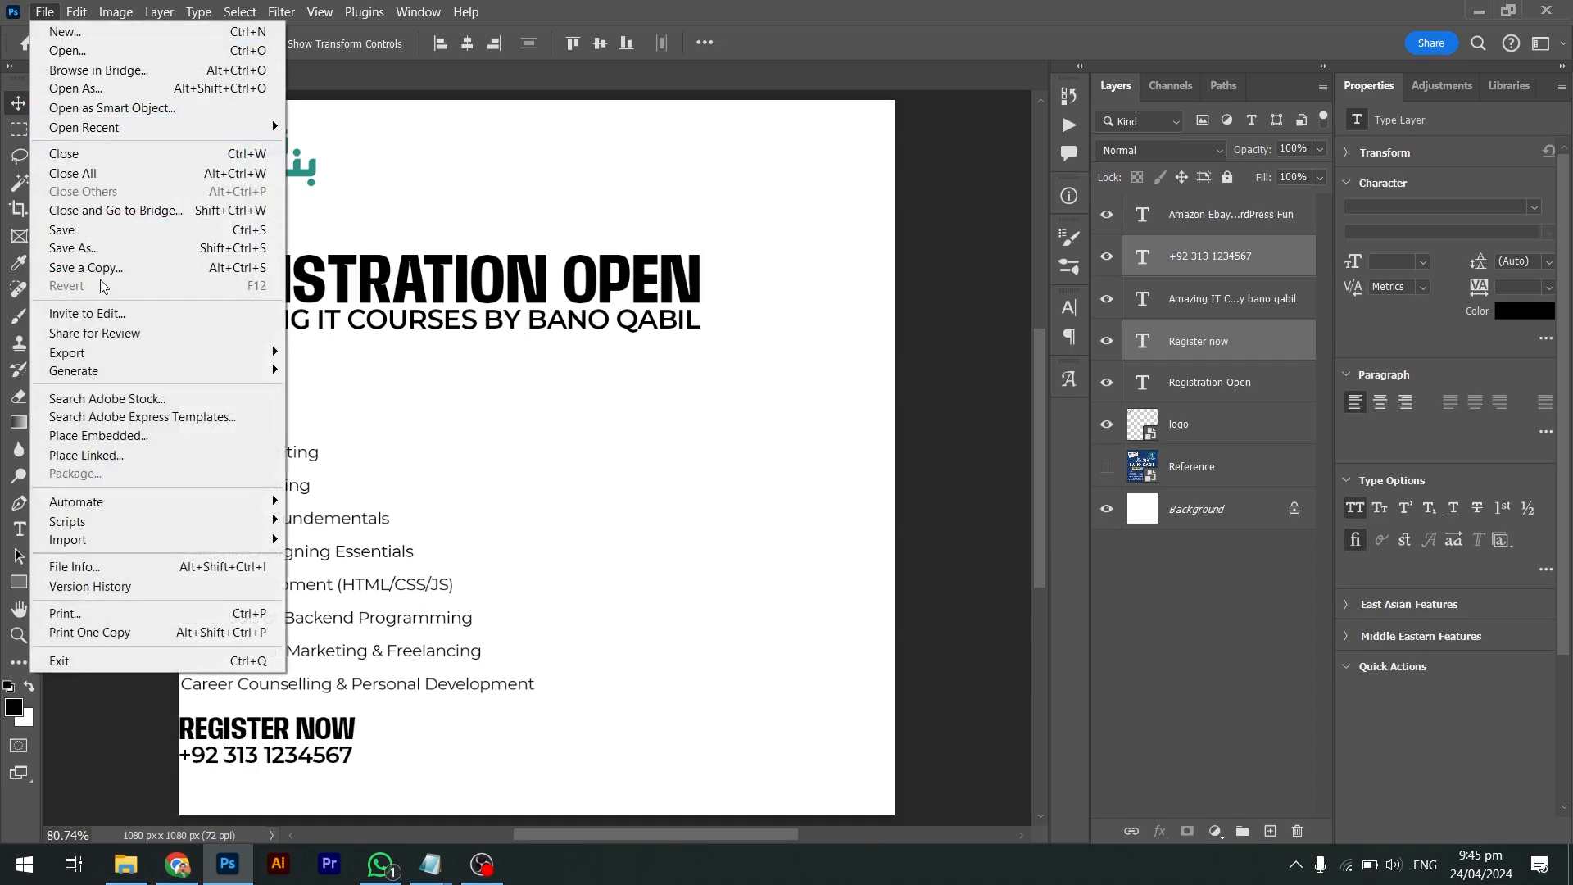
Save As Post.psd inside the Desktop's Bano Qabil Post folder
left_click(83, 250)
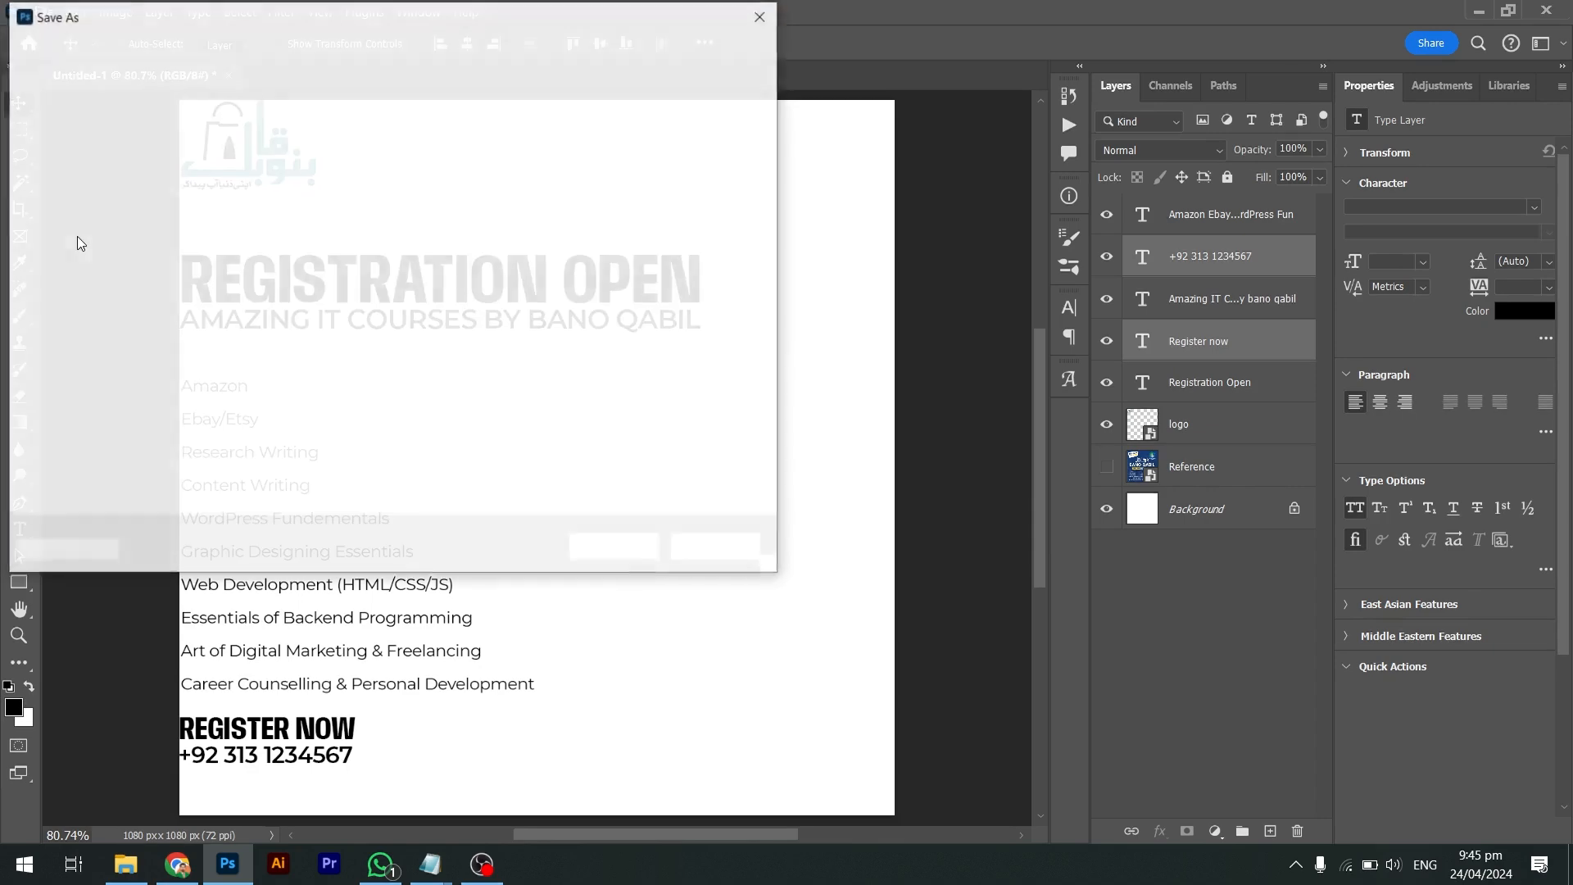
scroll(235, 262, "down", 1)
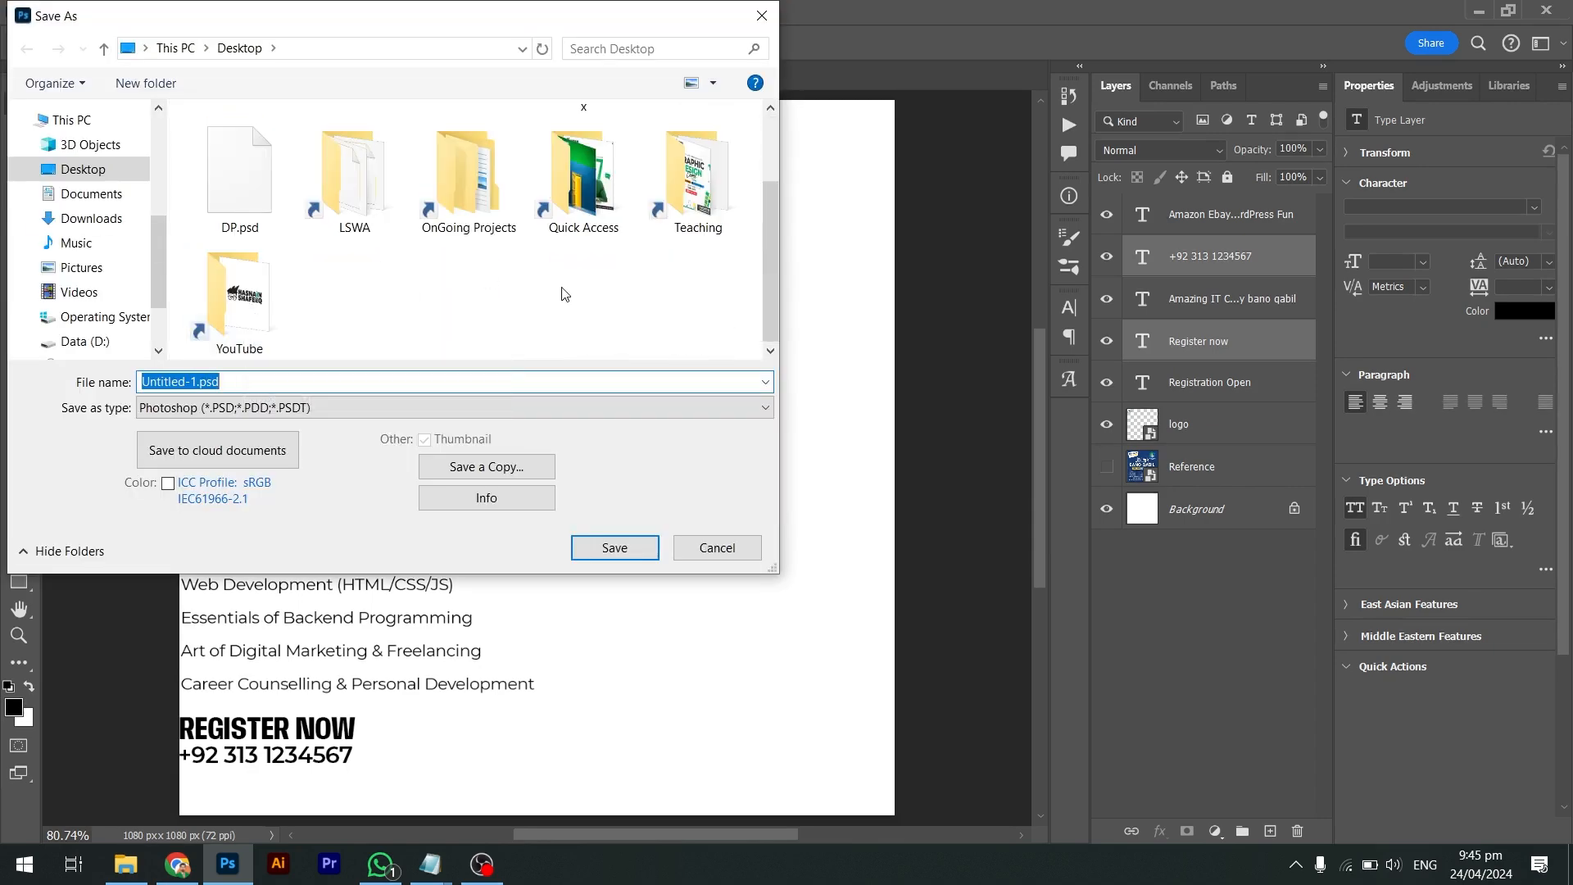
scroll(563, 294, "up", 1)
scroll(562, 287, "down", 1)
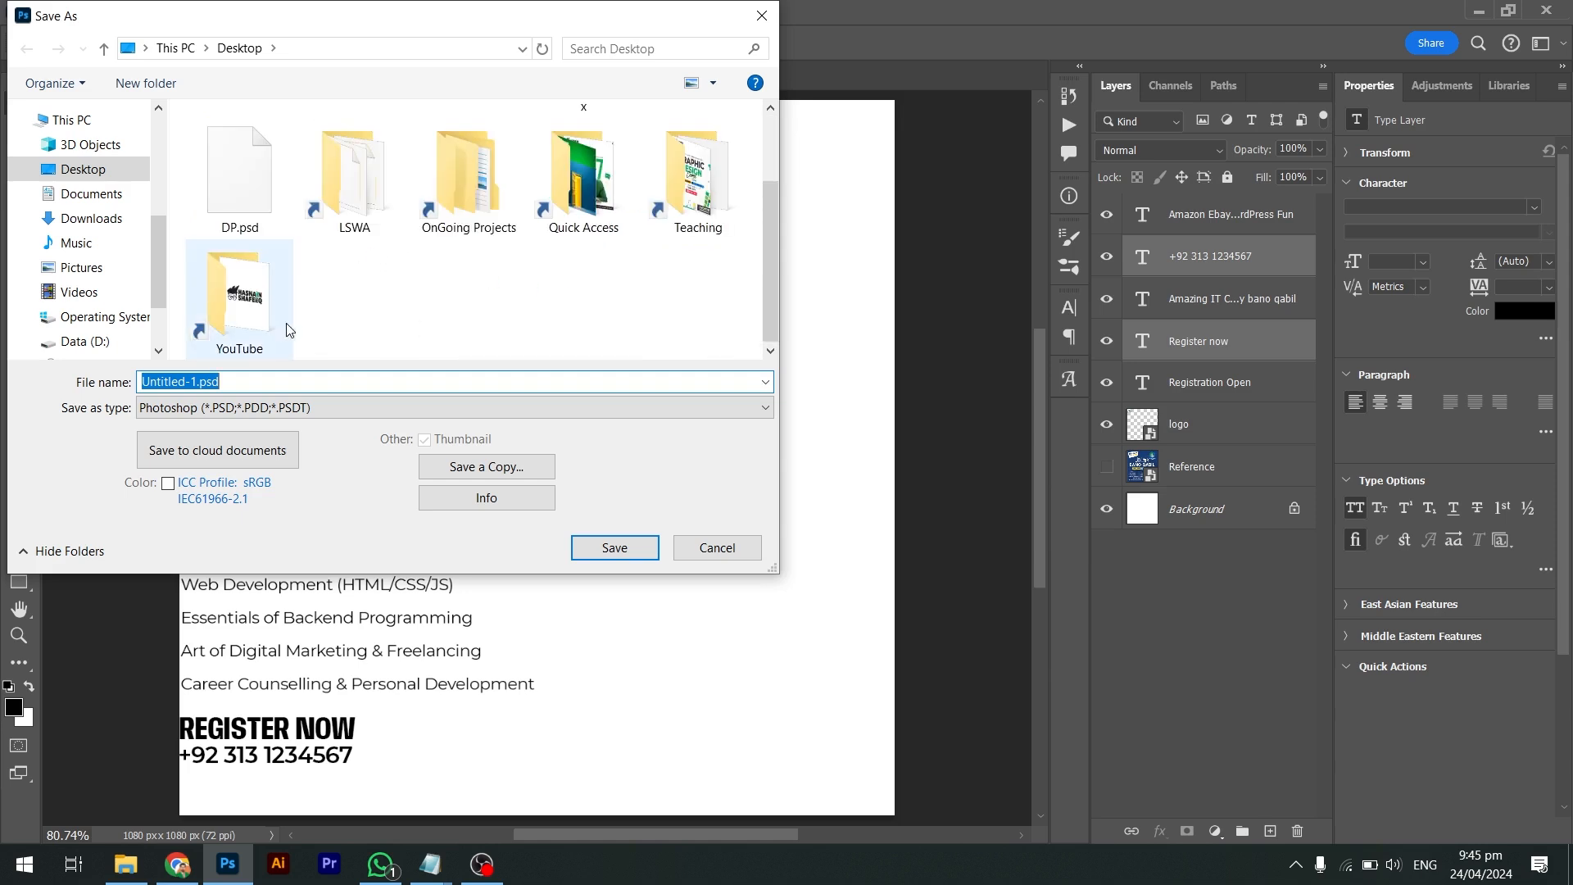
scroll(289, 329, "up", 1)
double_click(238, 164)
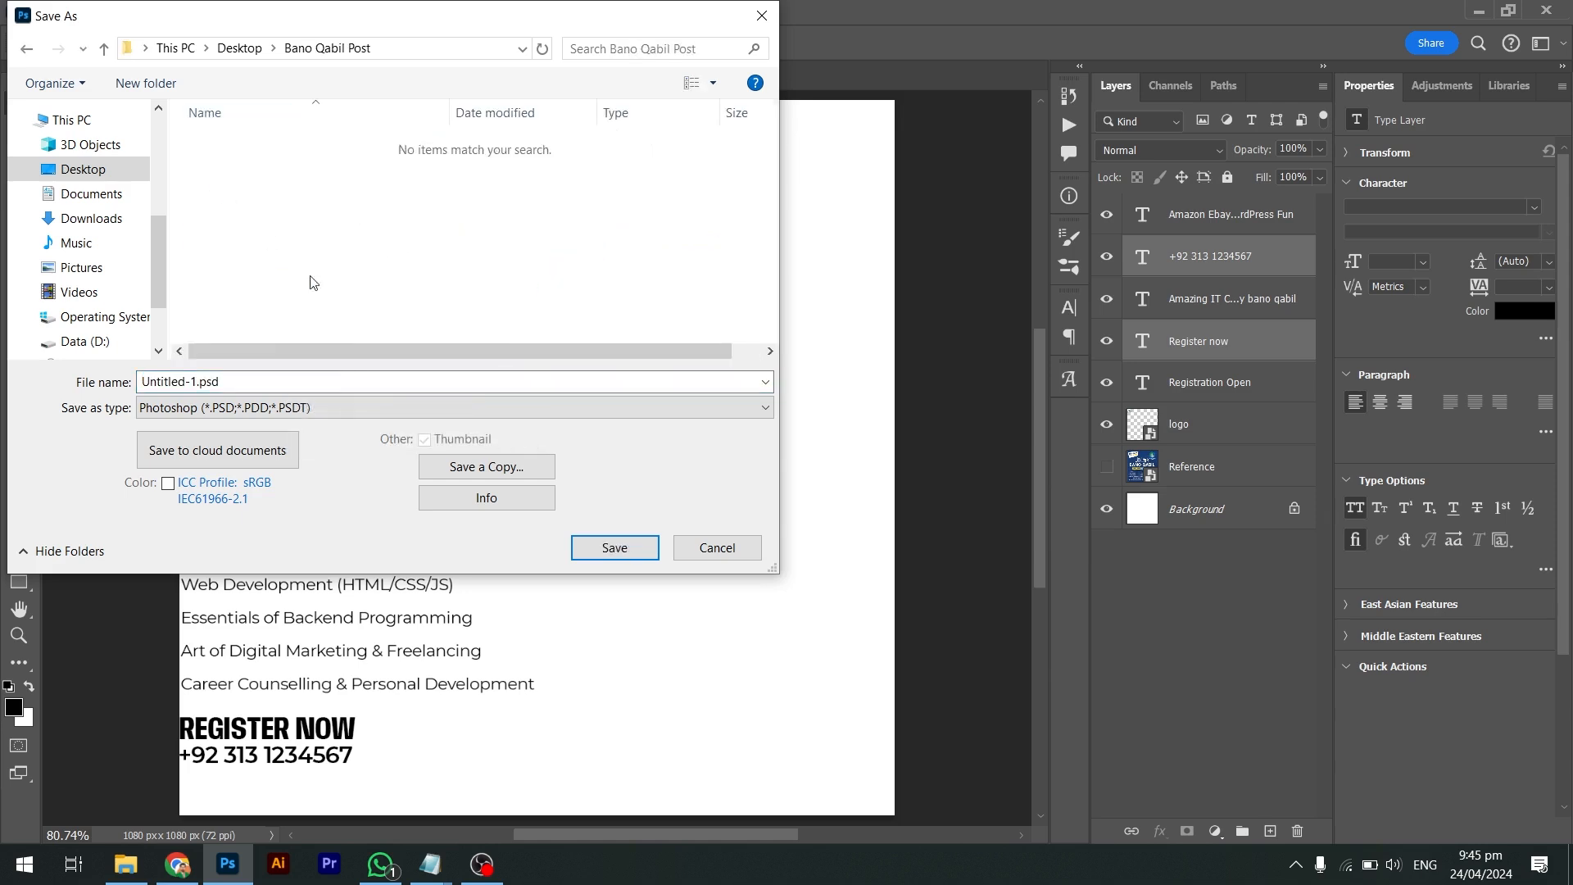
type("Post")
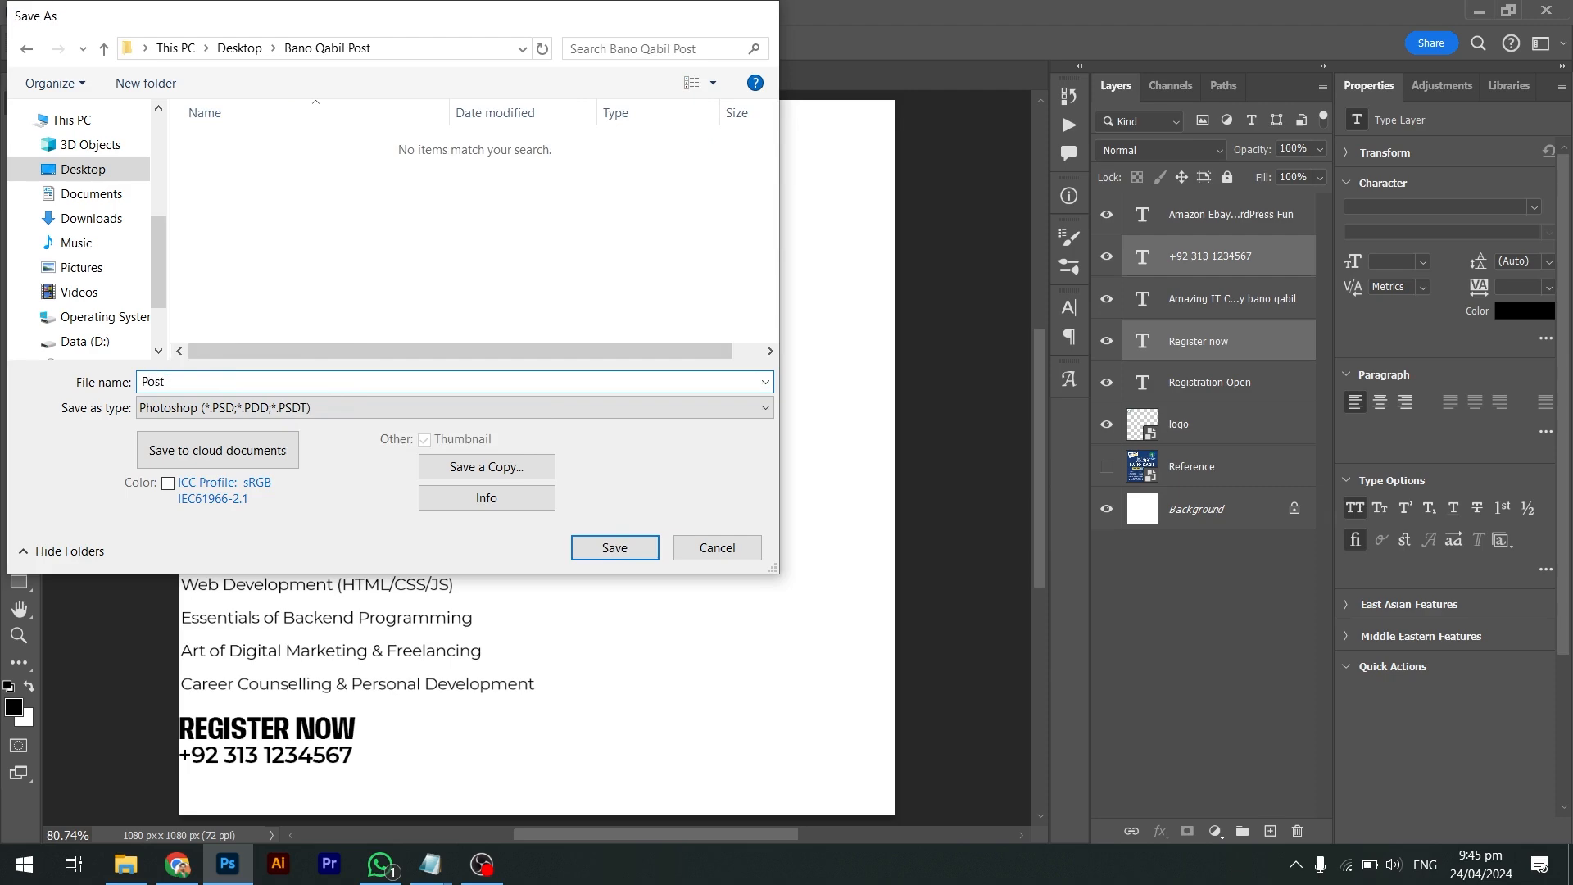
key("Return")
key("Return")
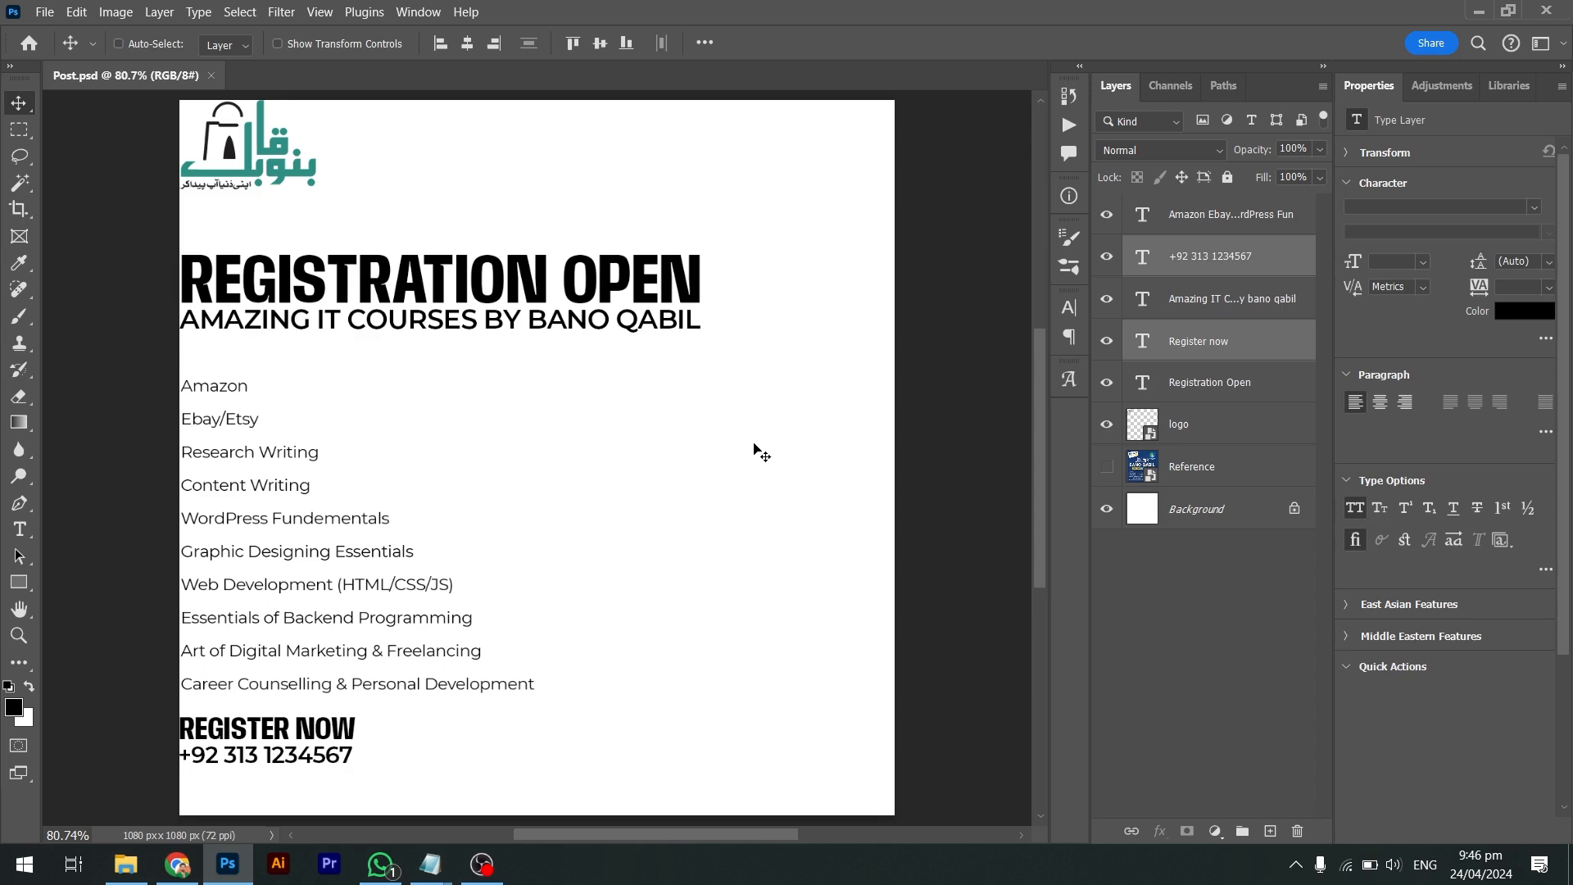
key("alt+Tab")
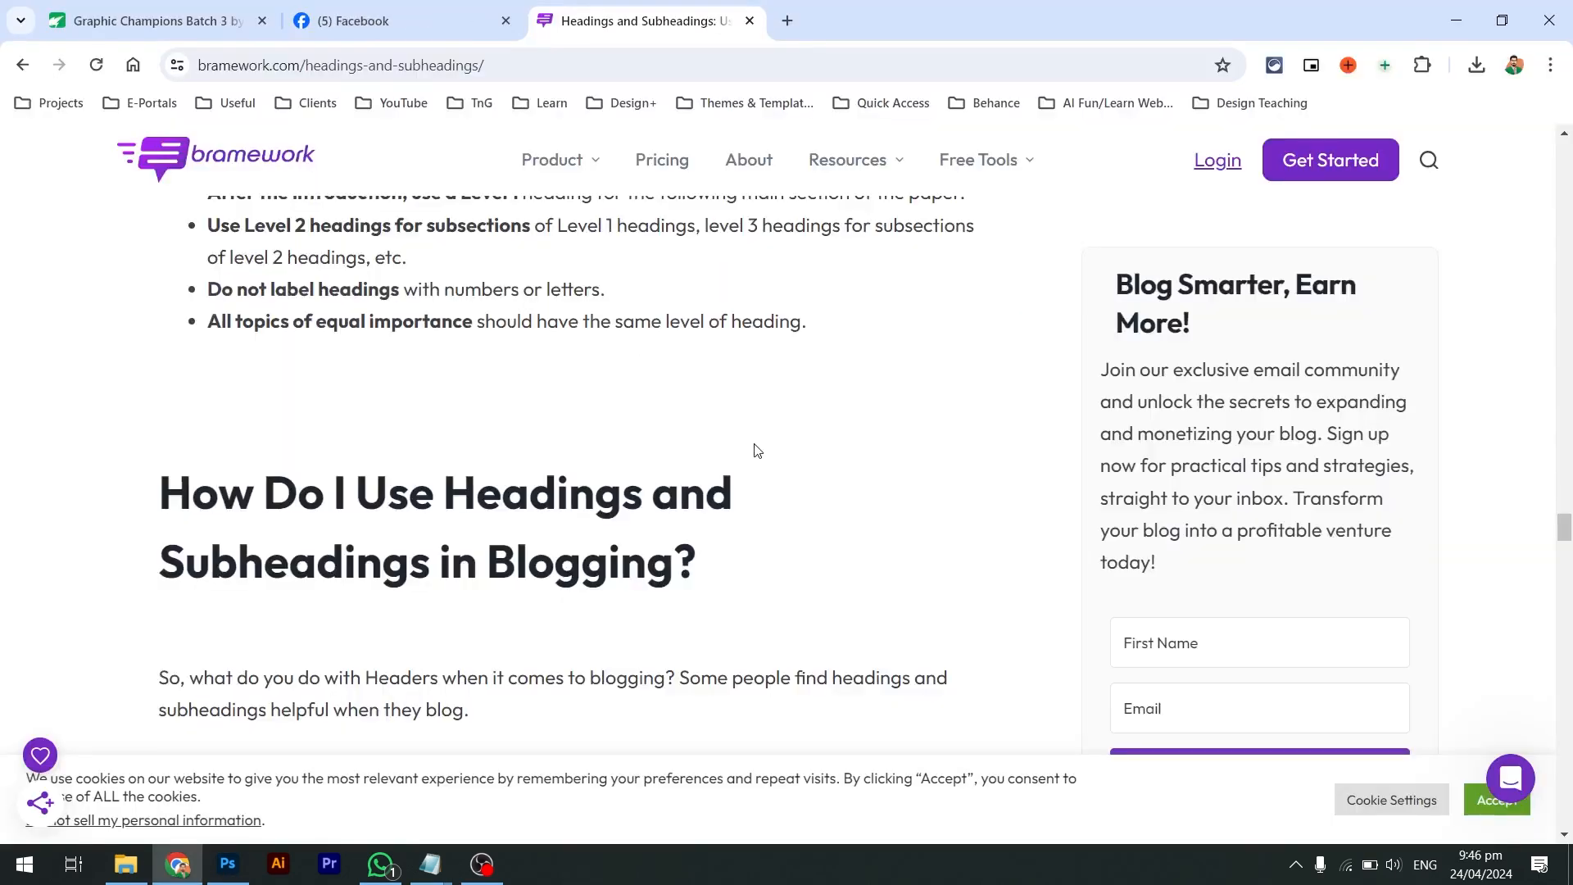
In a new browser tab, run a Google search for a suggested query and view image results
key("alt+Tab")
key("alt+Tab")
key("ctrl+t")
type("hafiz naee")
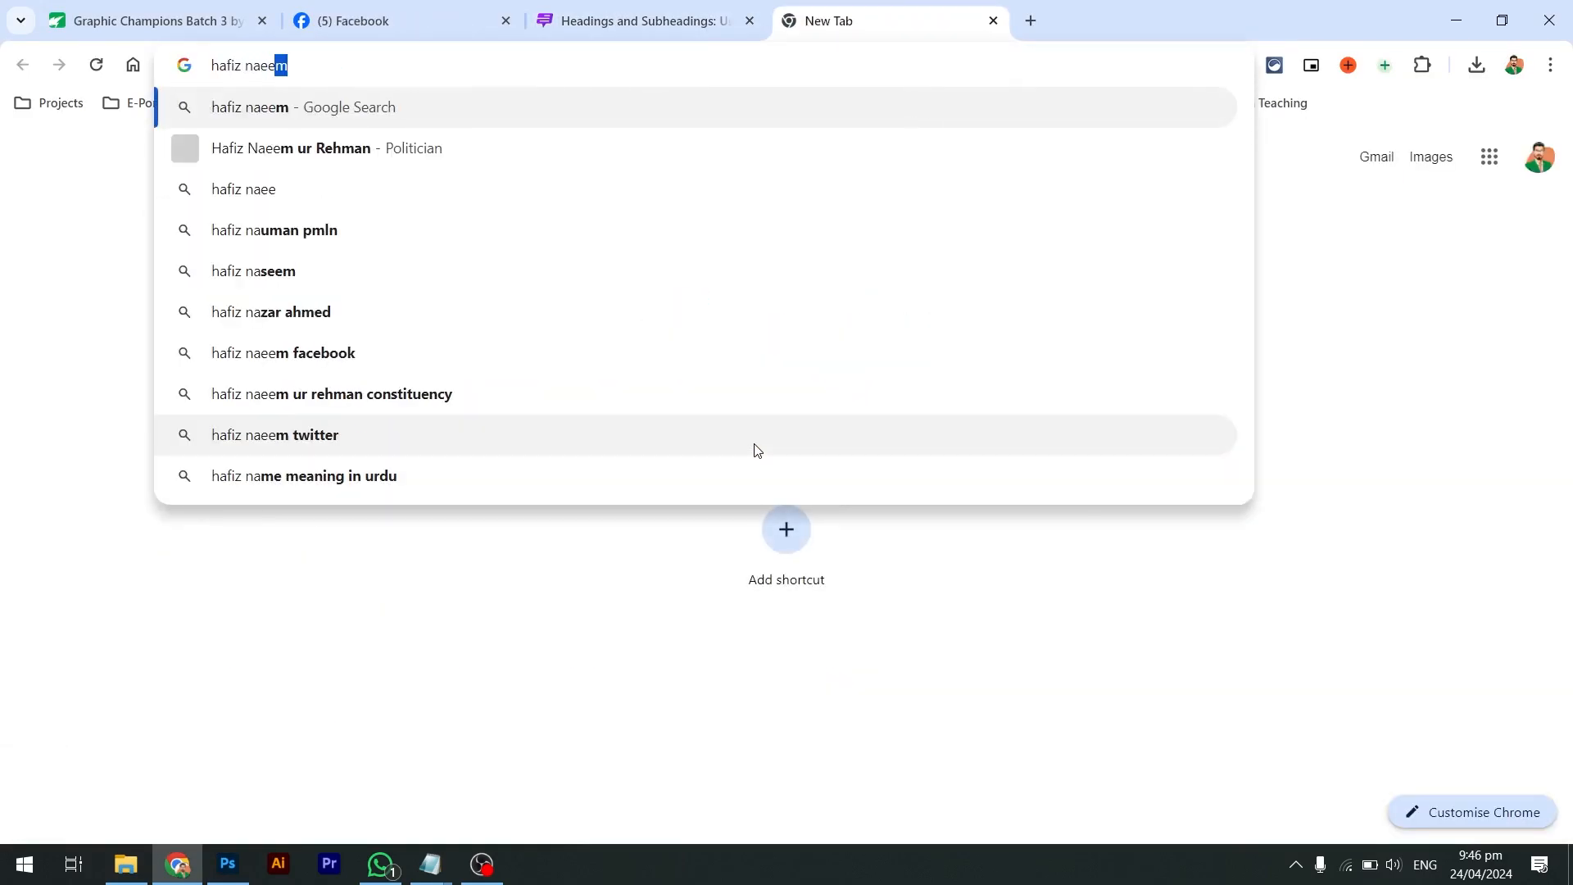
key("Return")
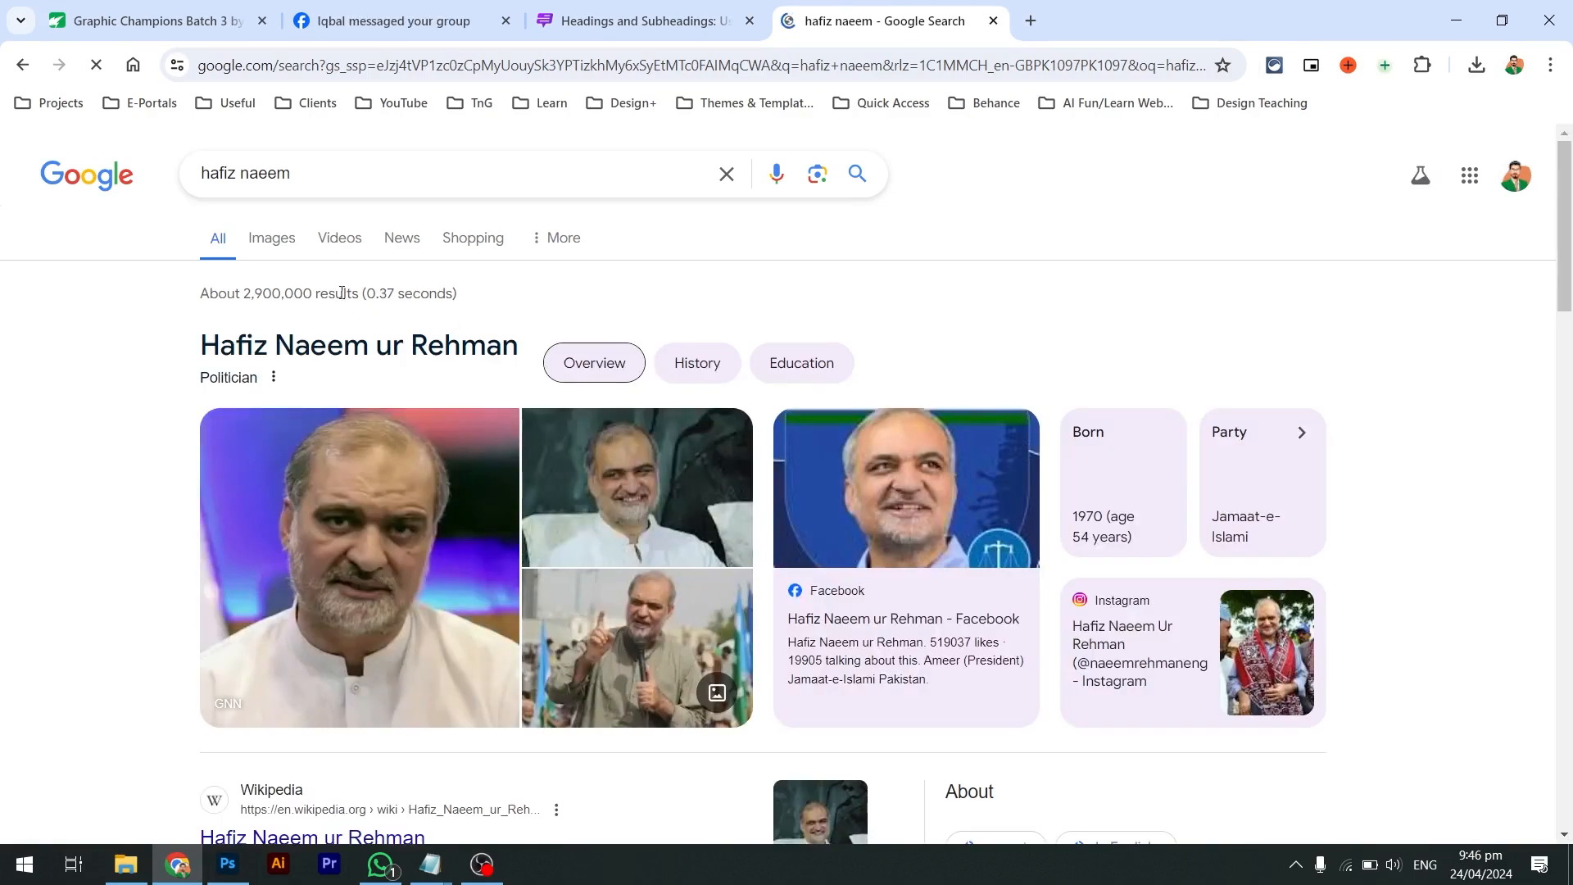
left_click(296, 234)
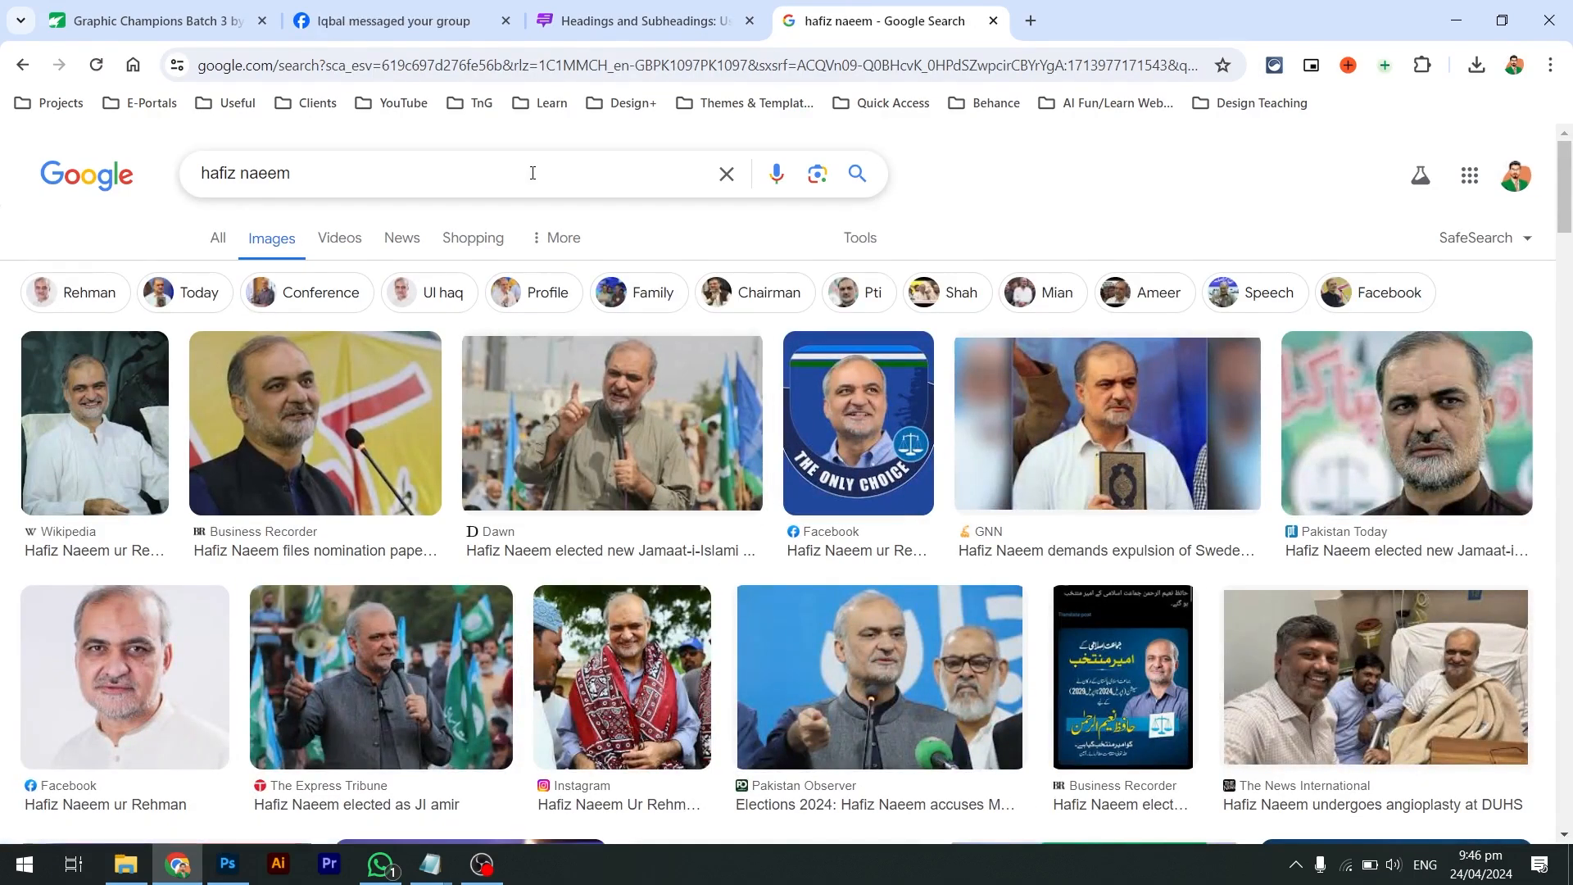
Drop the search and load freepik.com from the address bar
left_click_drag(524, 173, 93, 158)
type("educa")
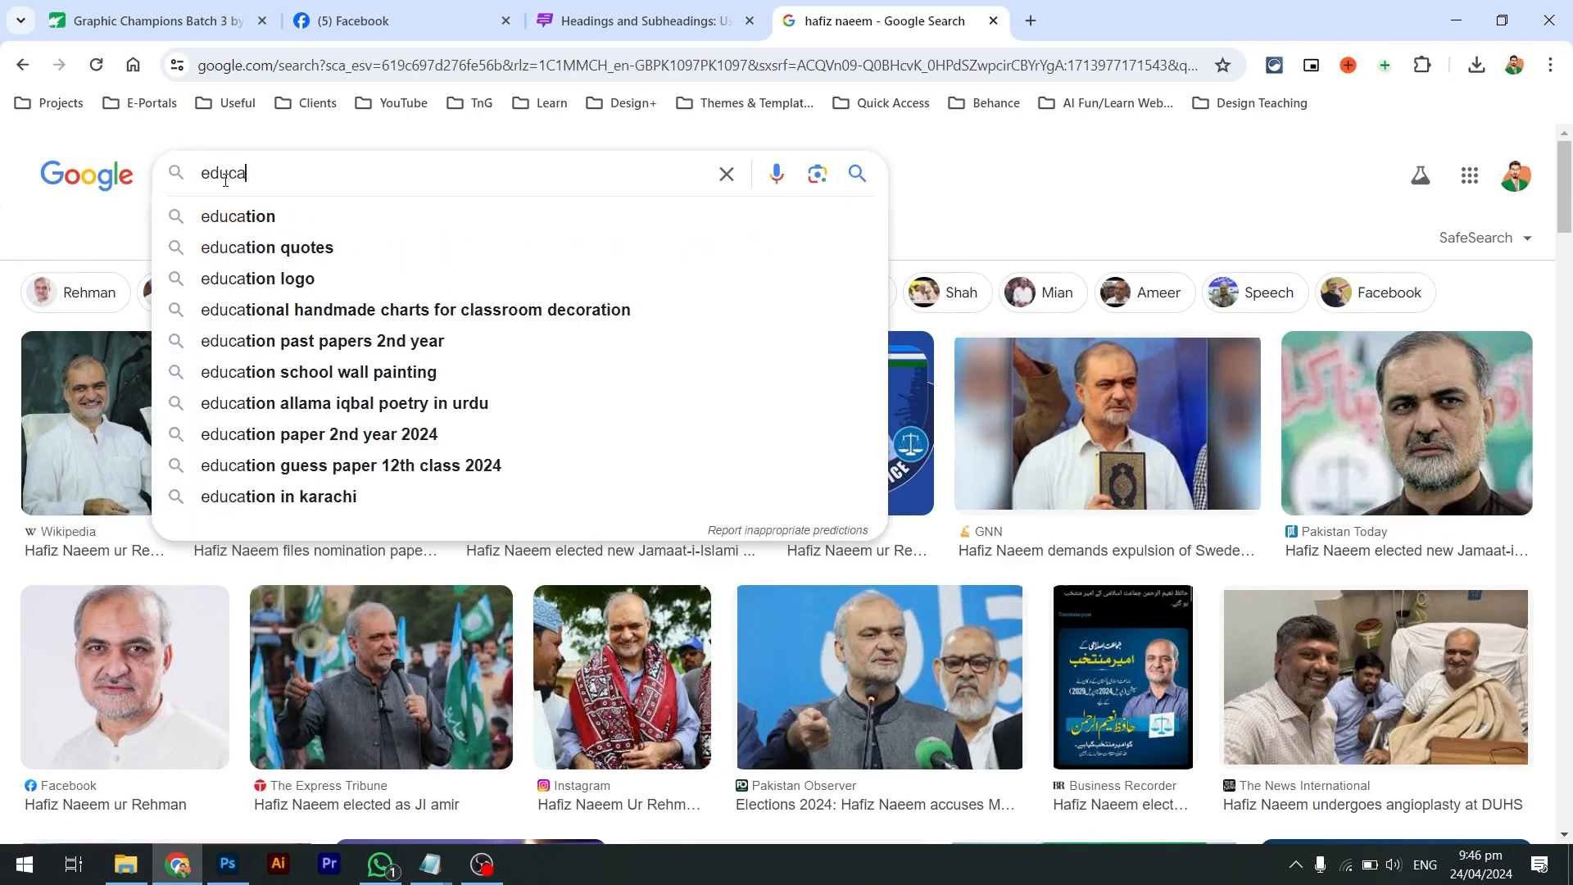
double_click(227, 168)
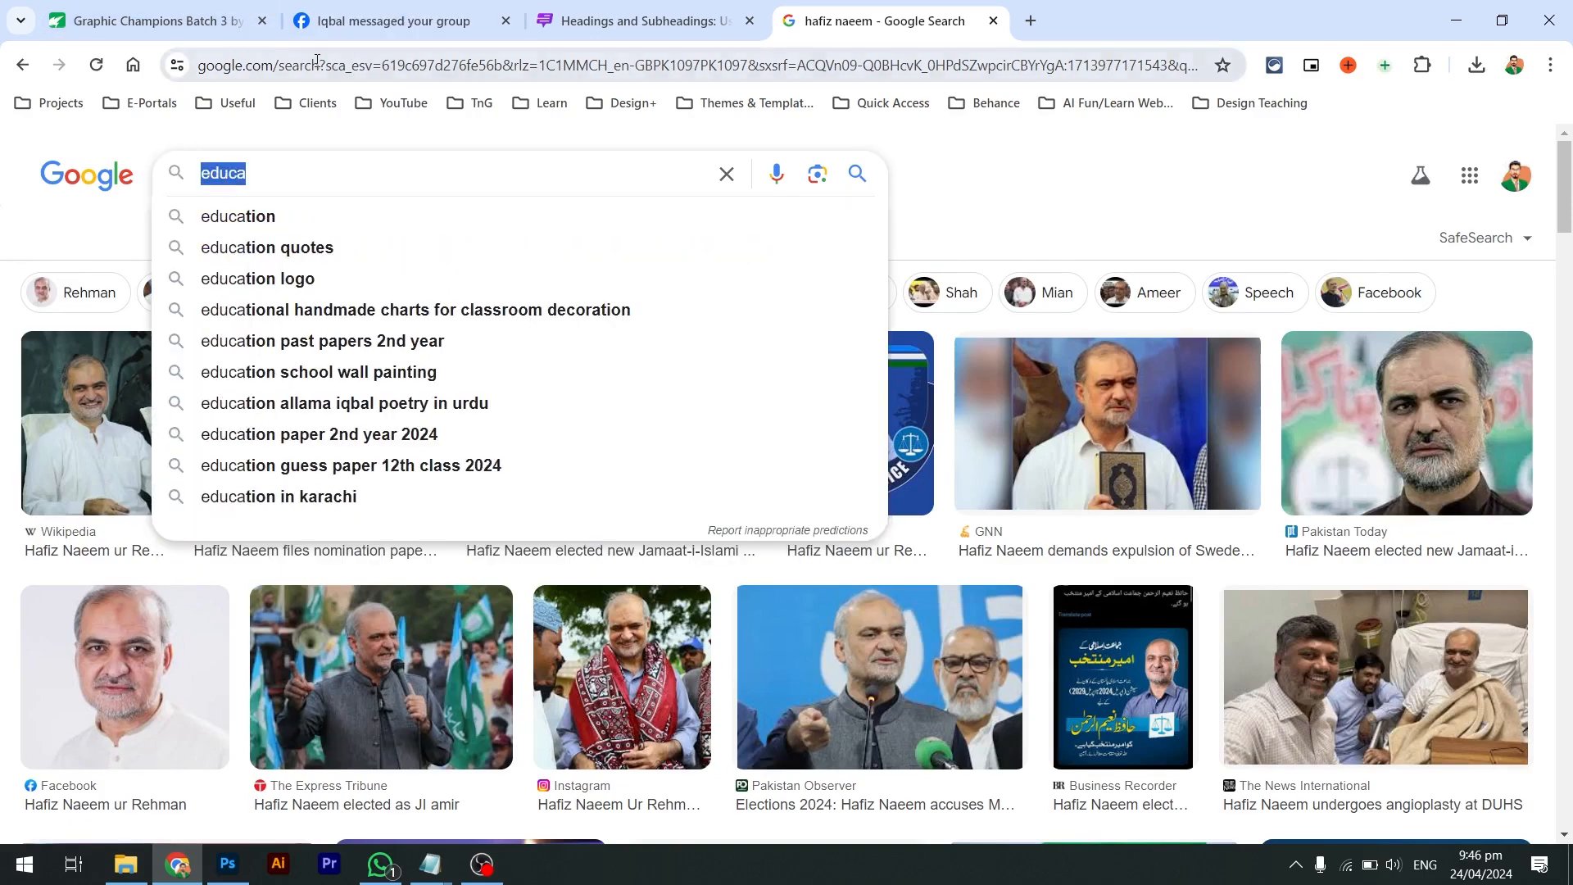
left_click(317, 63)
type("freepik.com")
key("Return")
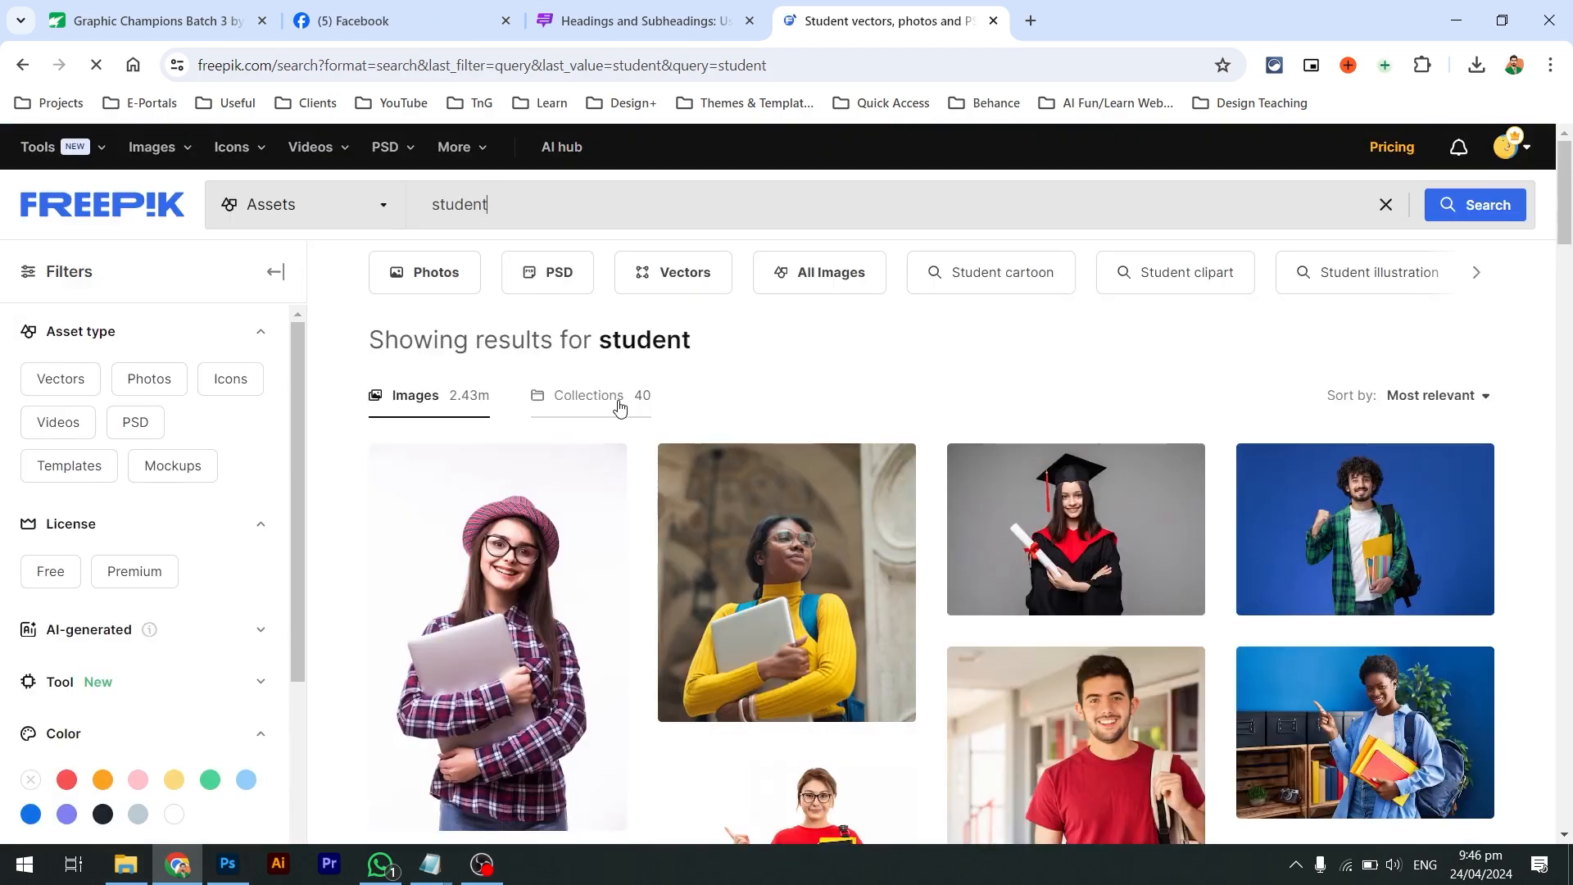
Scroll the student results and preview the boy-with-glasses cutout
scroll(619, 401, "down", 2)
scroll(619, 414, "down", 2)
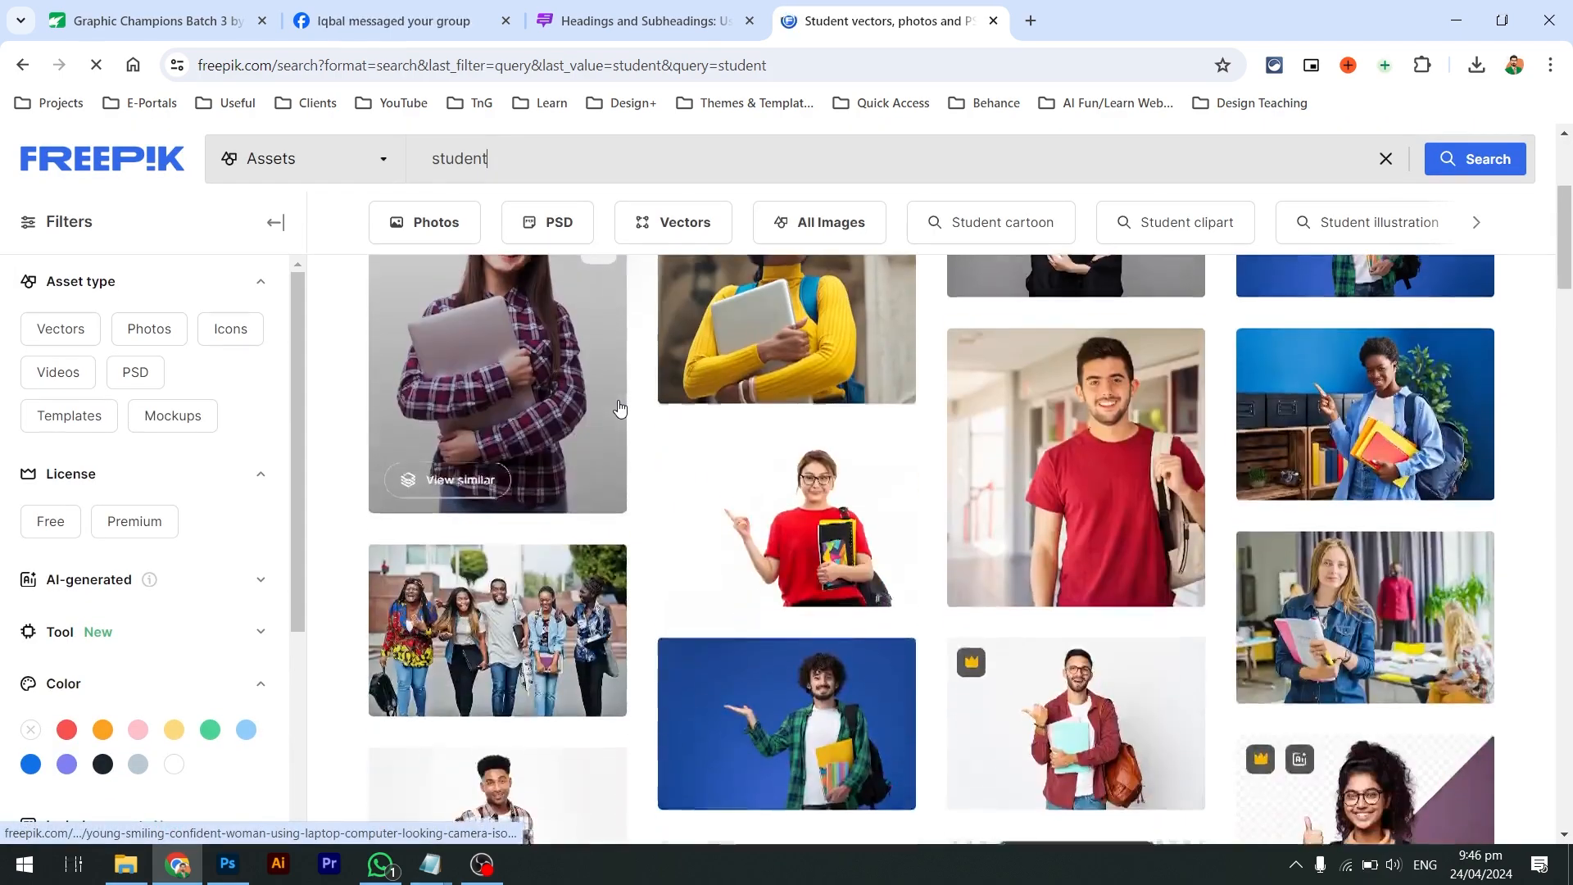
scroll(942, 505, "down", 5)
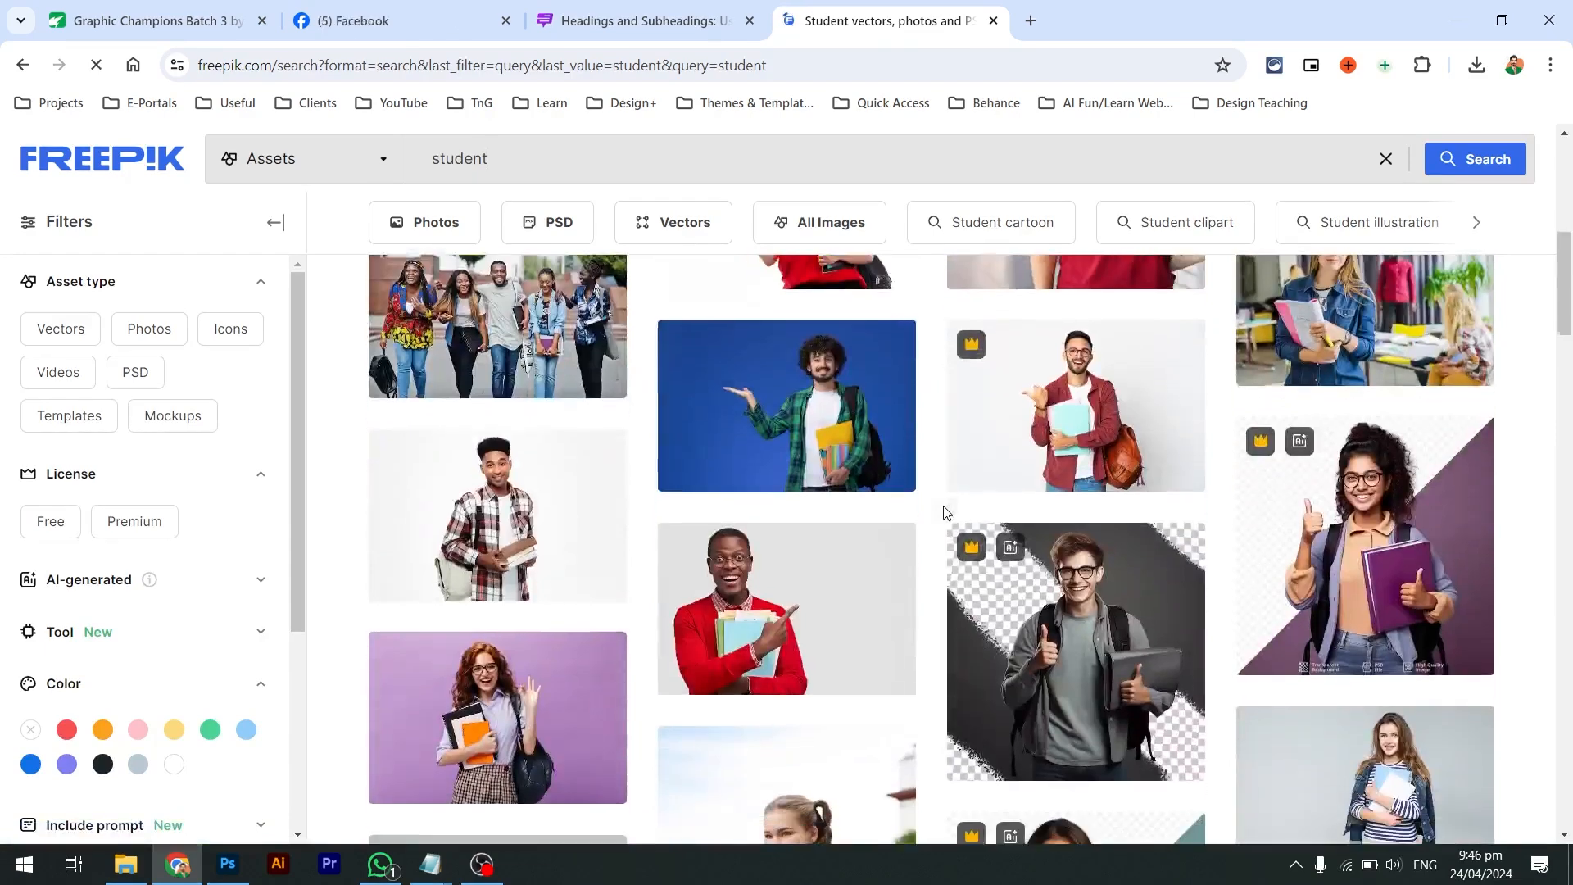
scroll(942, 504, "down", 1)
scroll(944, 512, "down", 2)
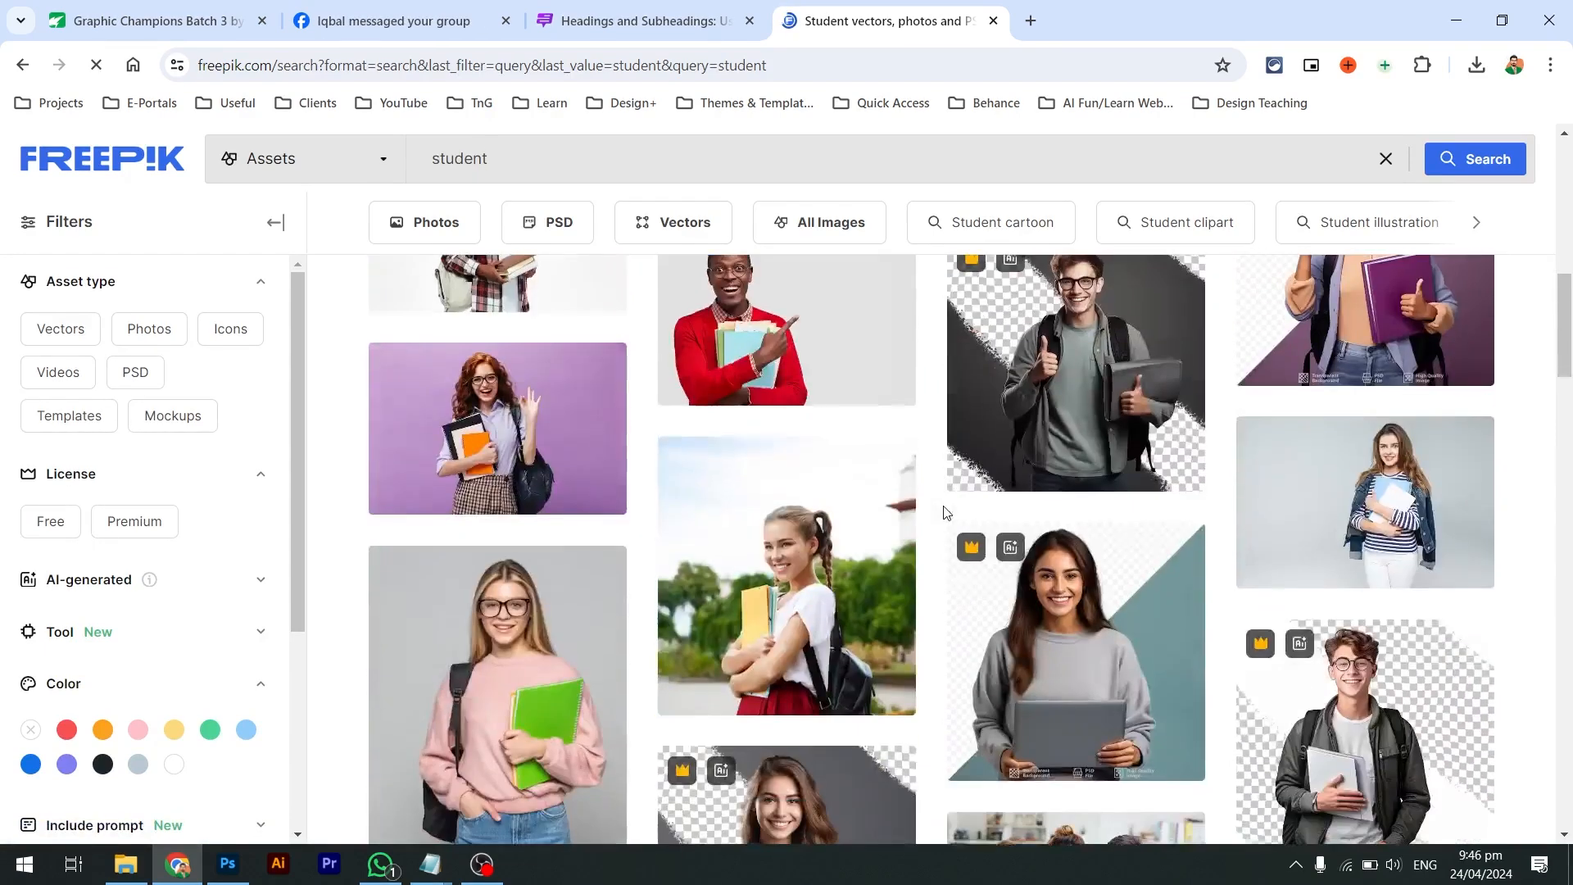
left_click(739, 151)
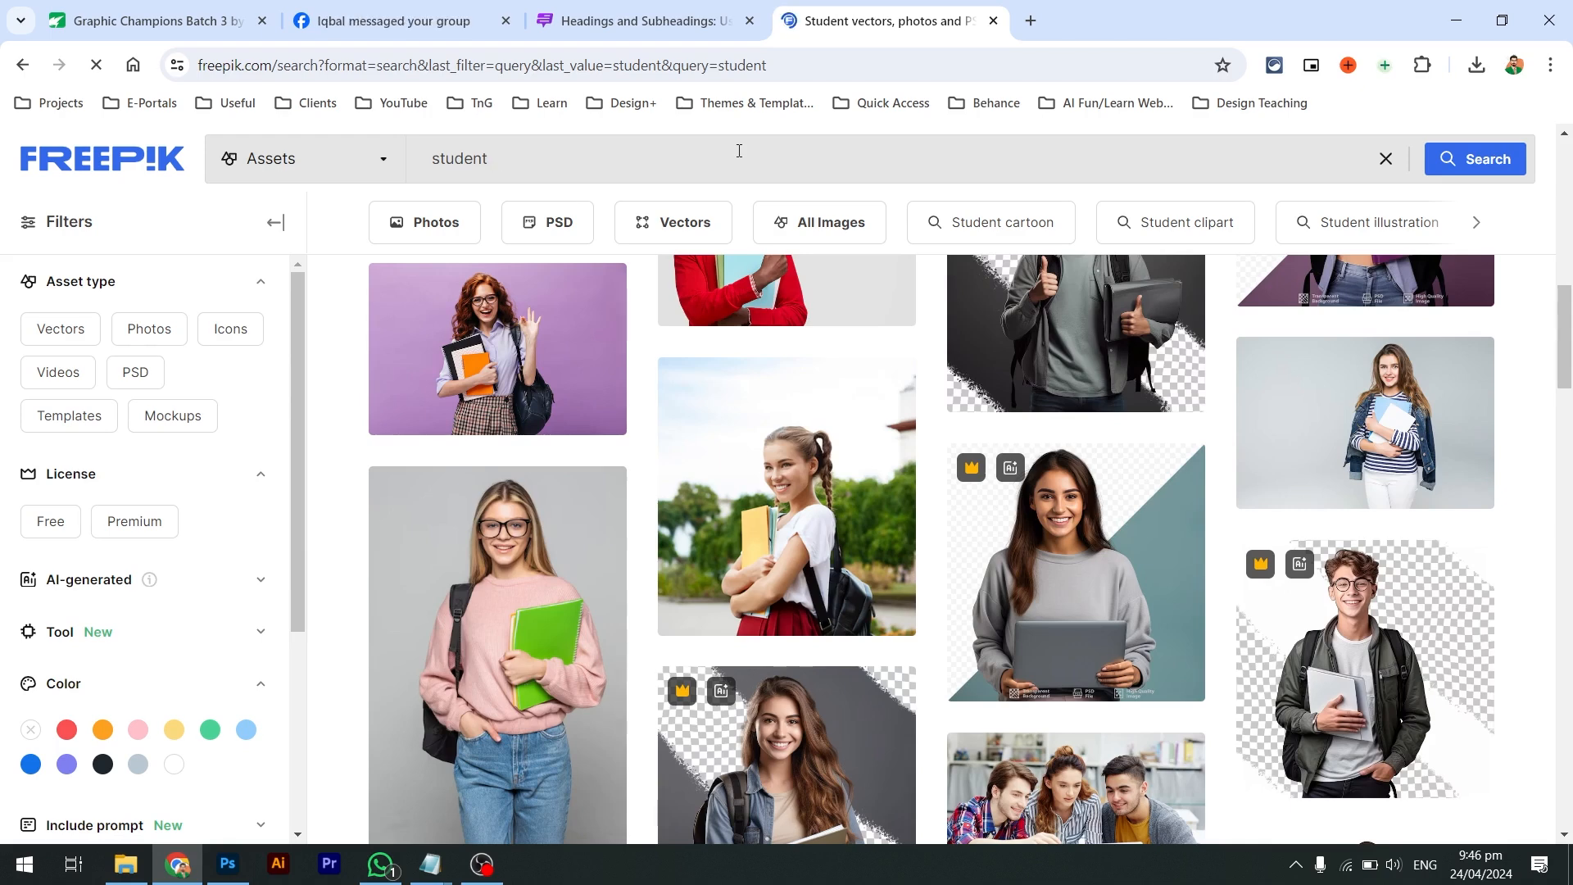
left_click(1328, 607)
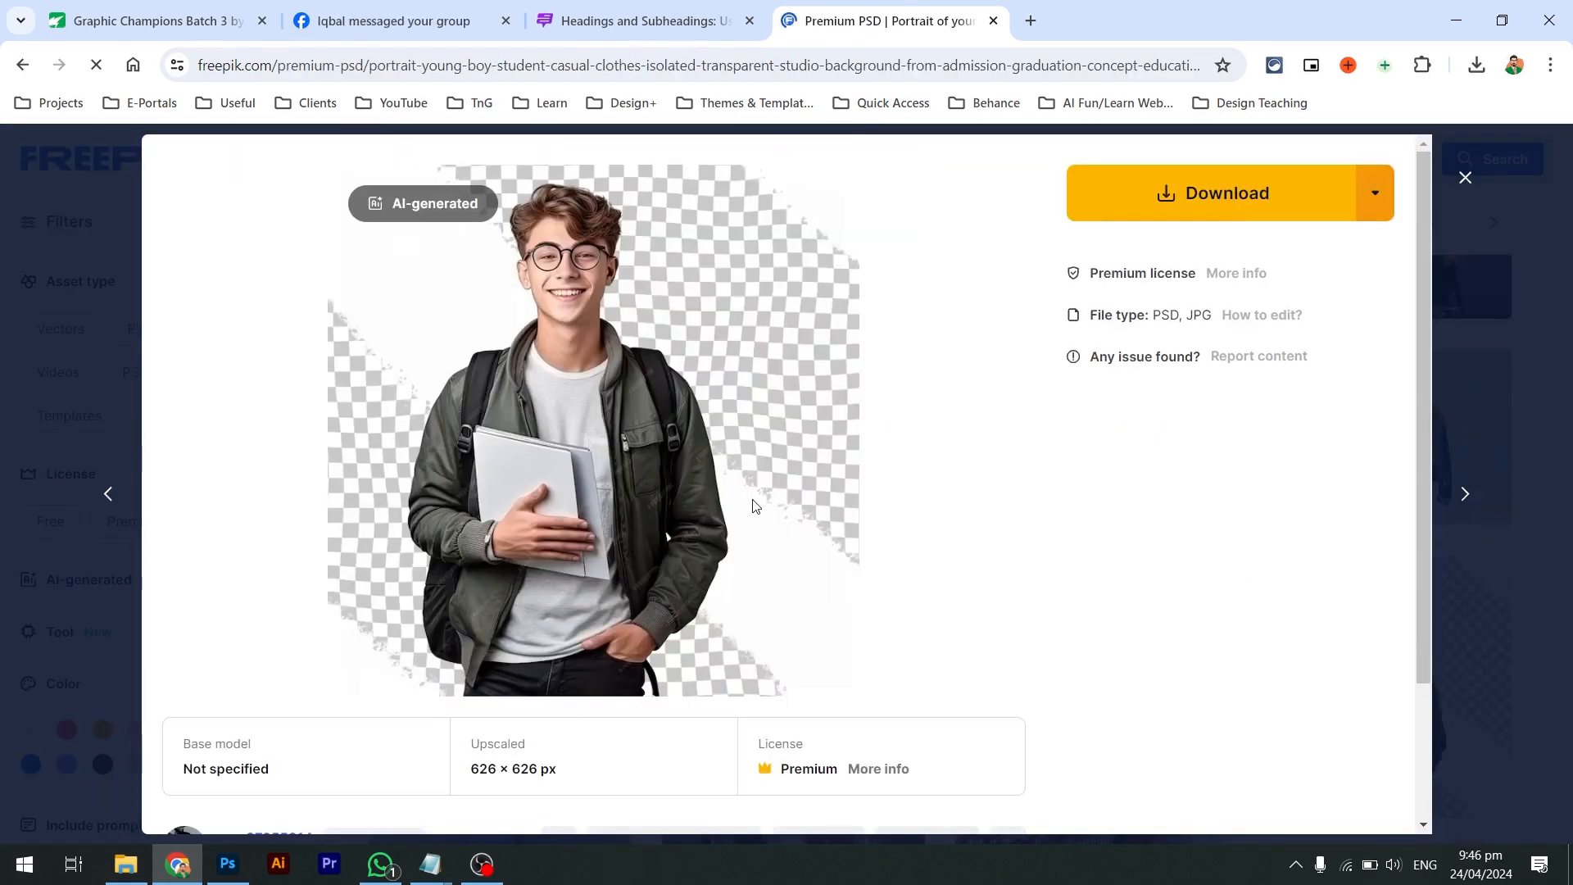
left_click(5, 428)
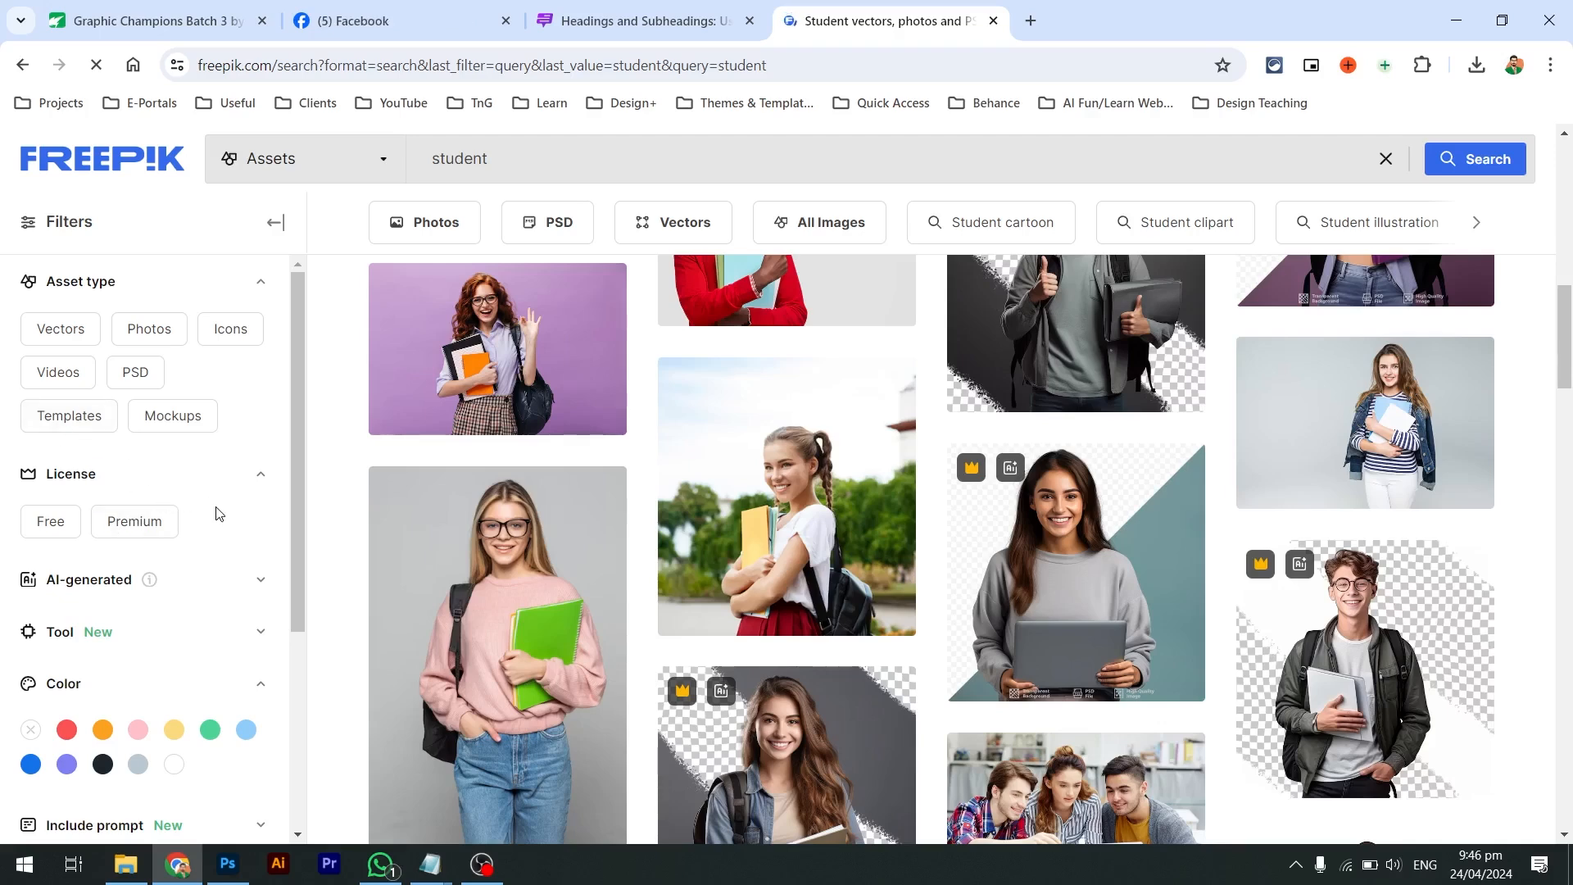
Exclude AI-generated images from the results and preview the student-at-desk photo
scroll(220, 514, "down", 1)
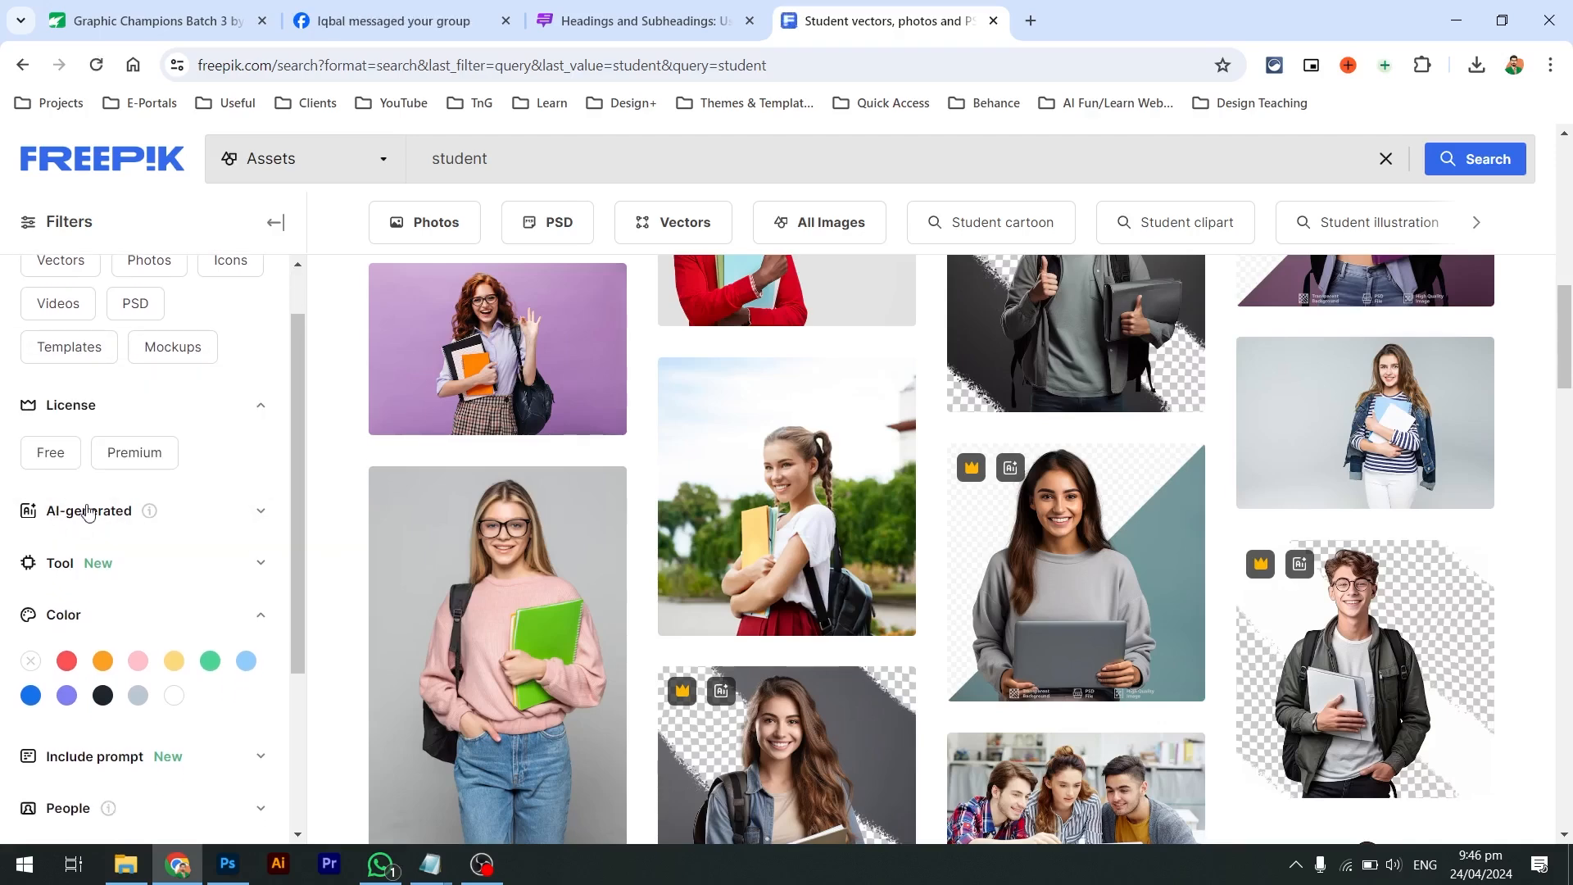
left_click(197, 519)
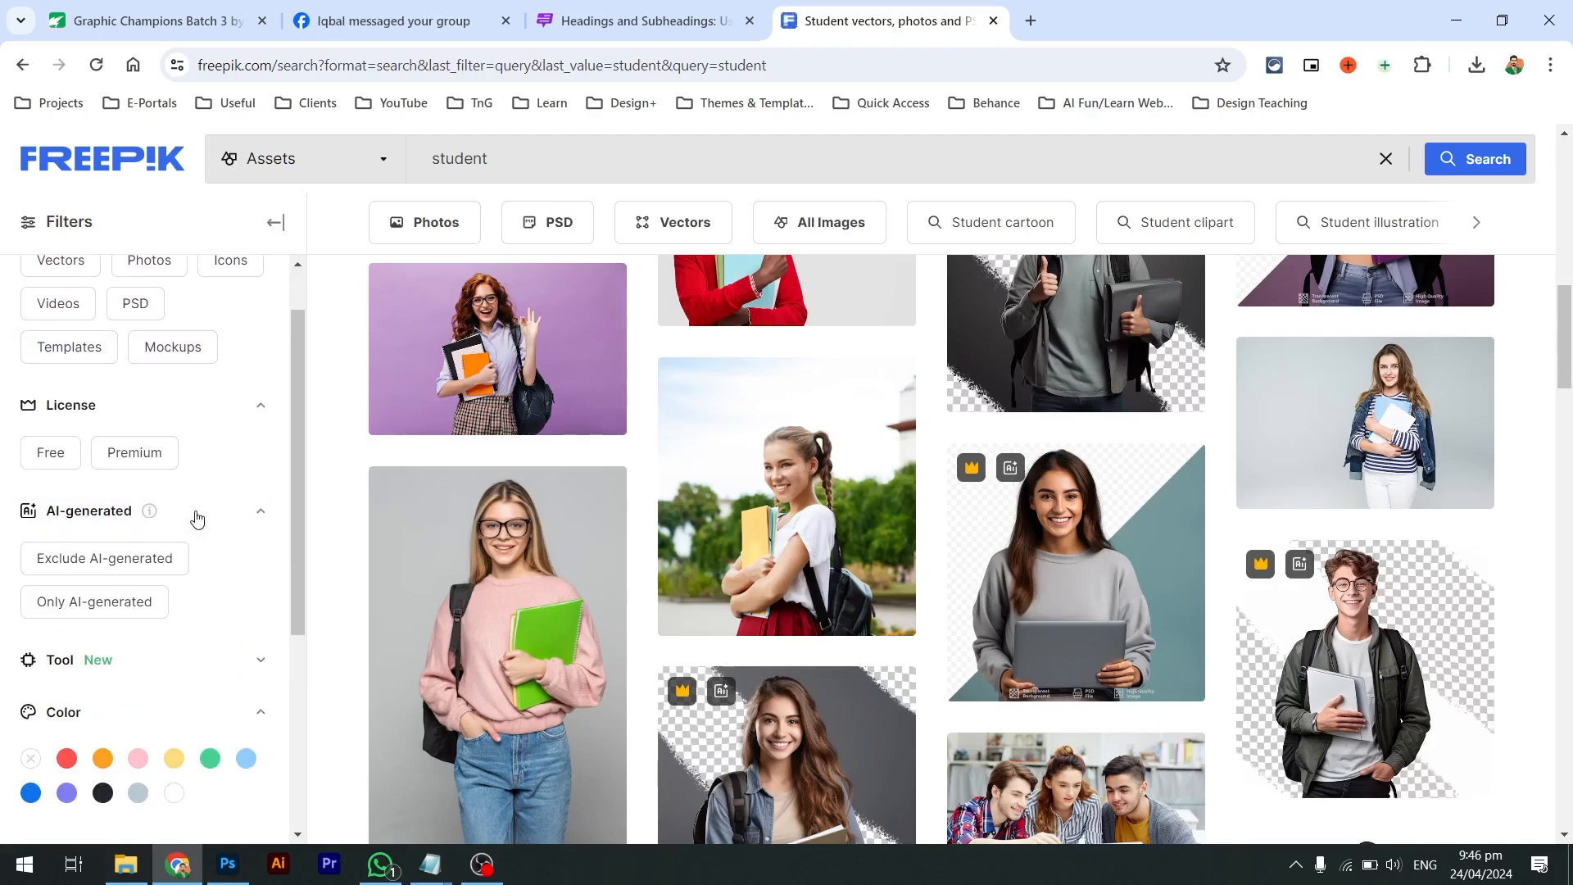
left_click(114, 558)
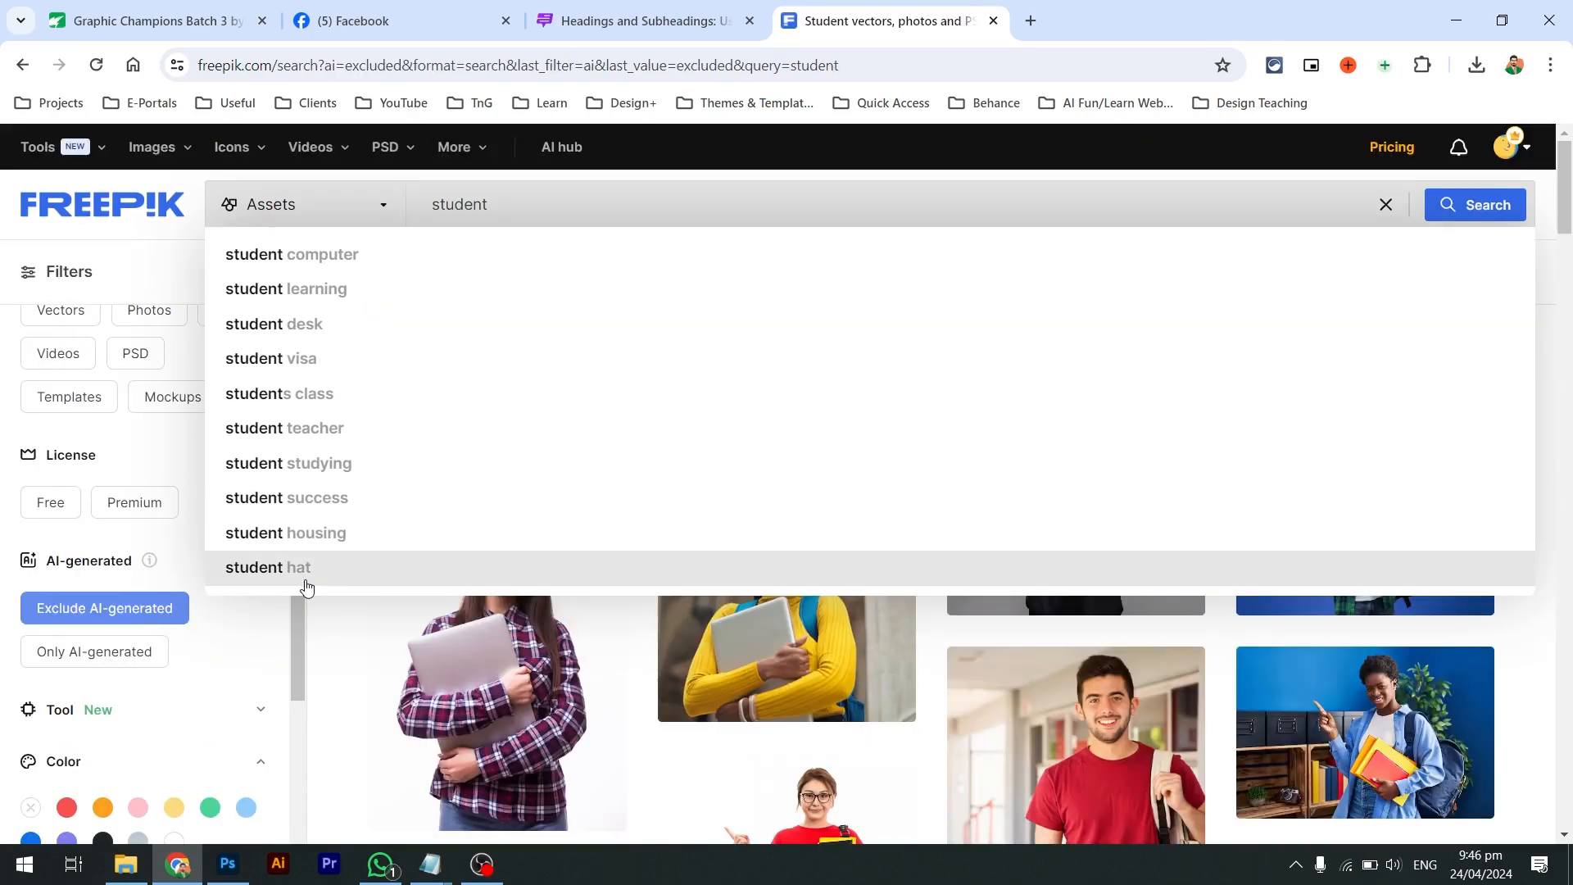
scroll(552, 657, "down", 4)
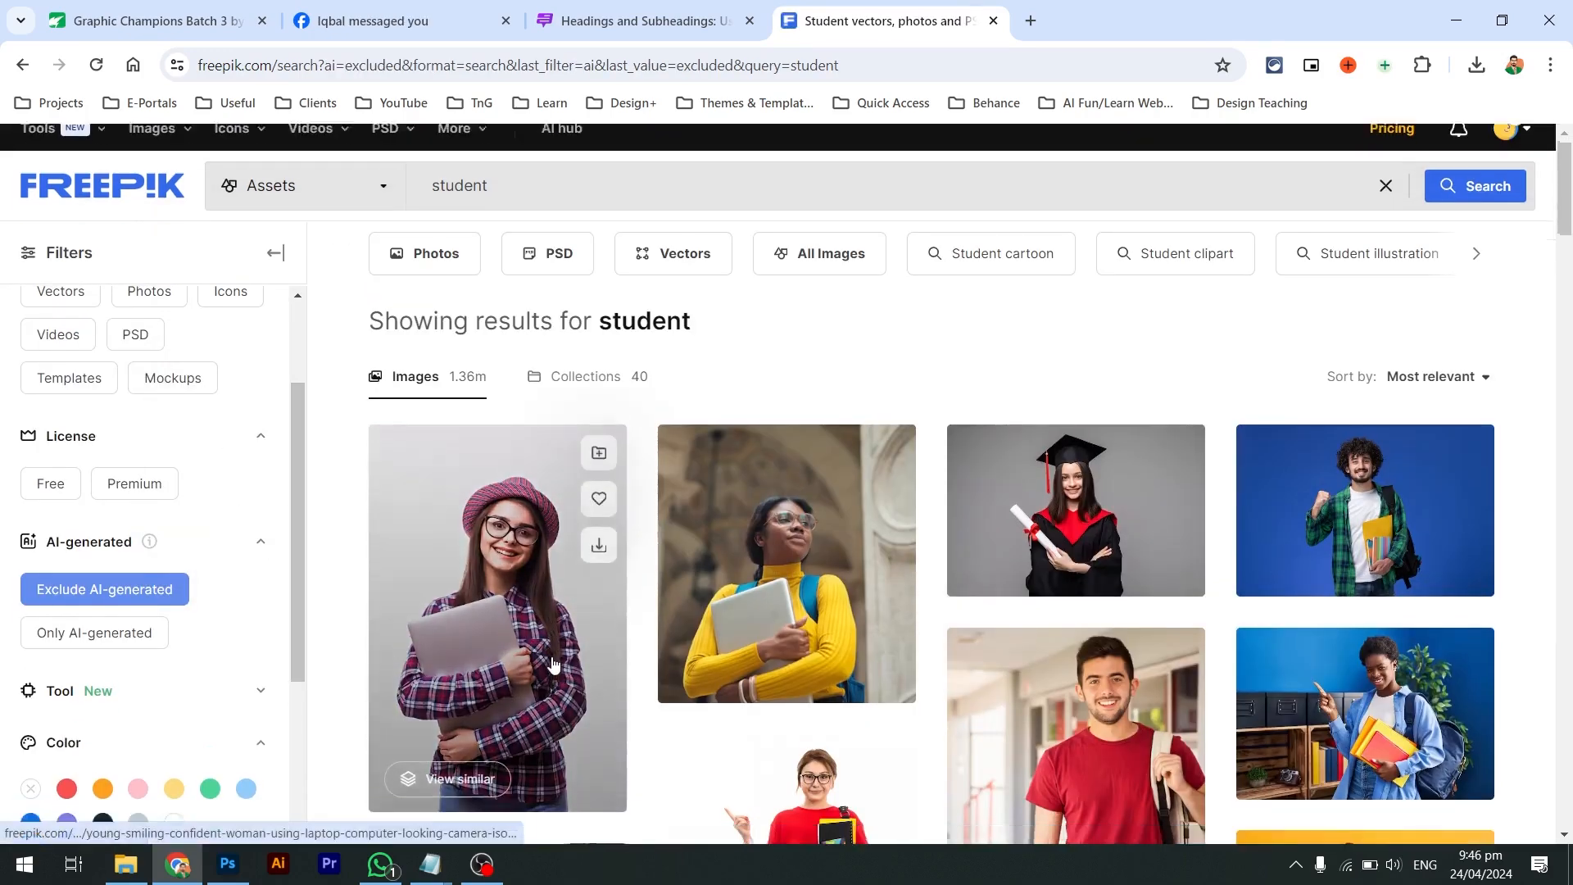
scroll(553, 664, "down", 7)
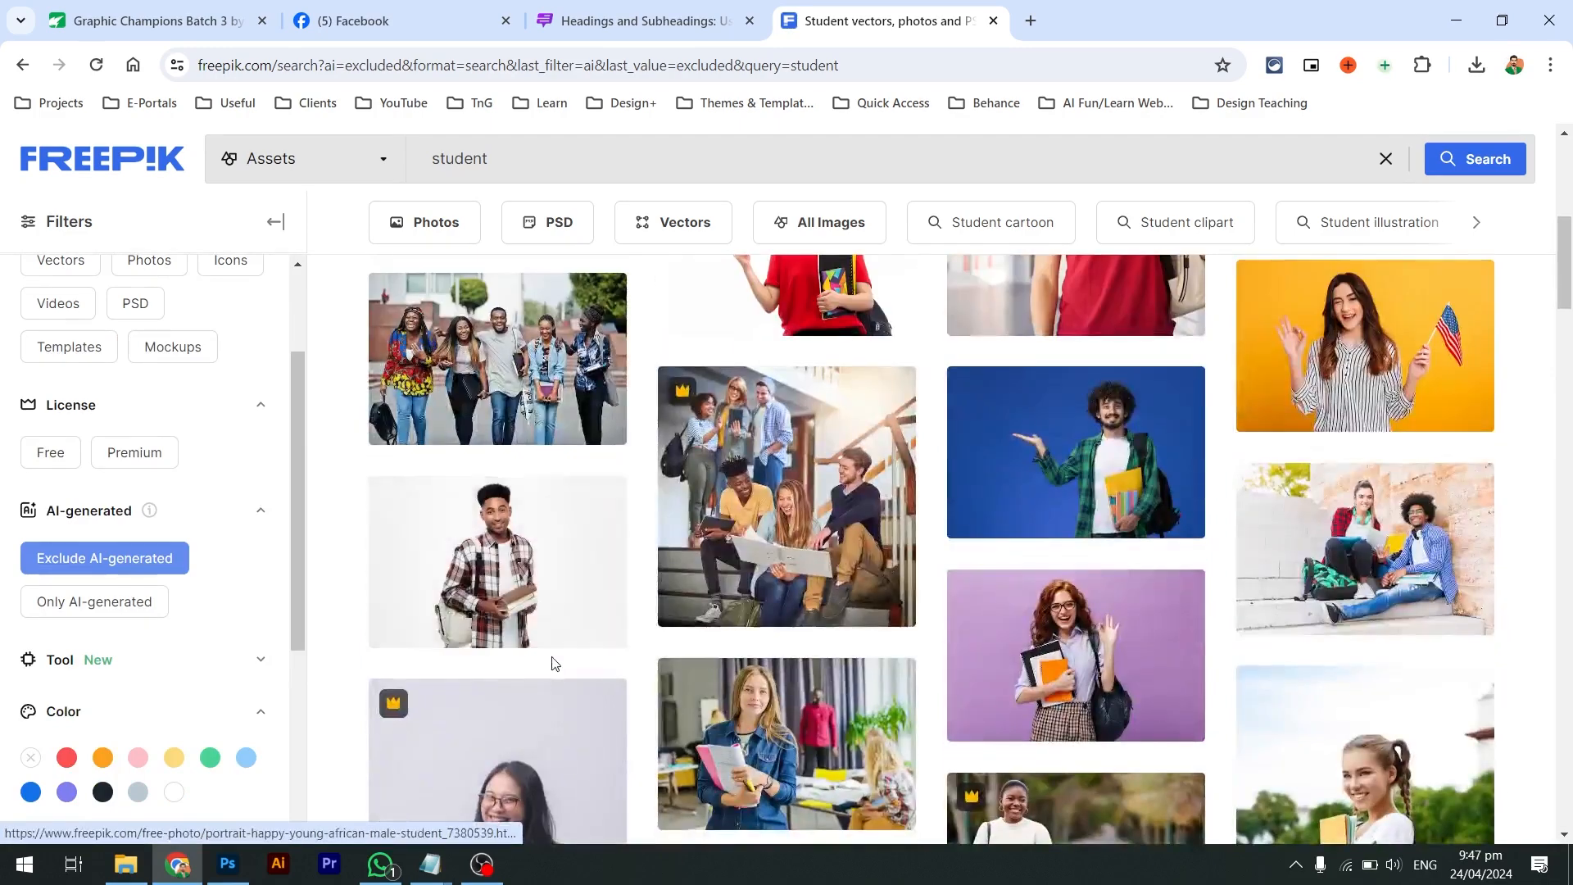
scroll(553, 664, "down", 6)
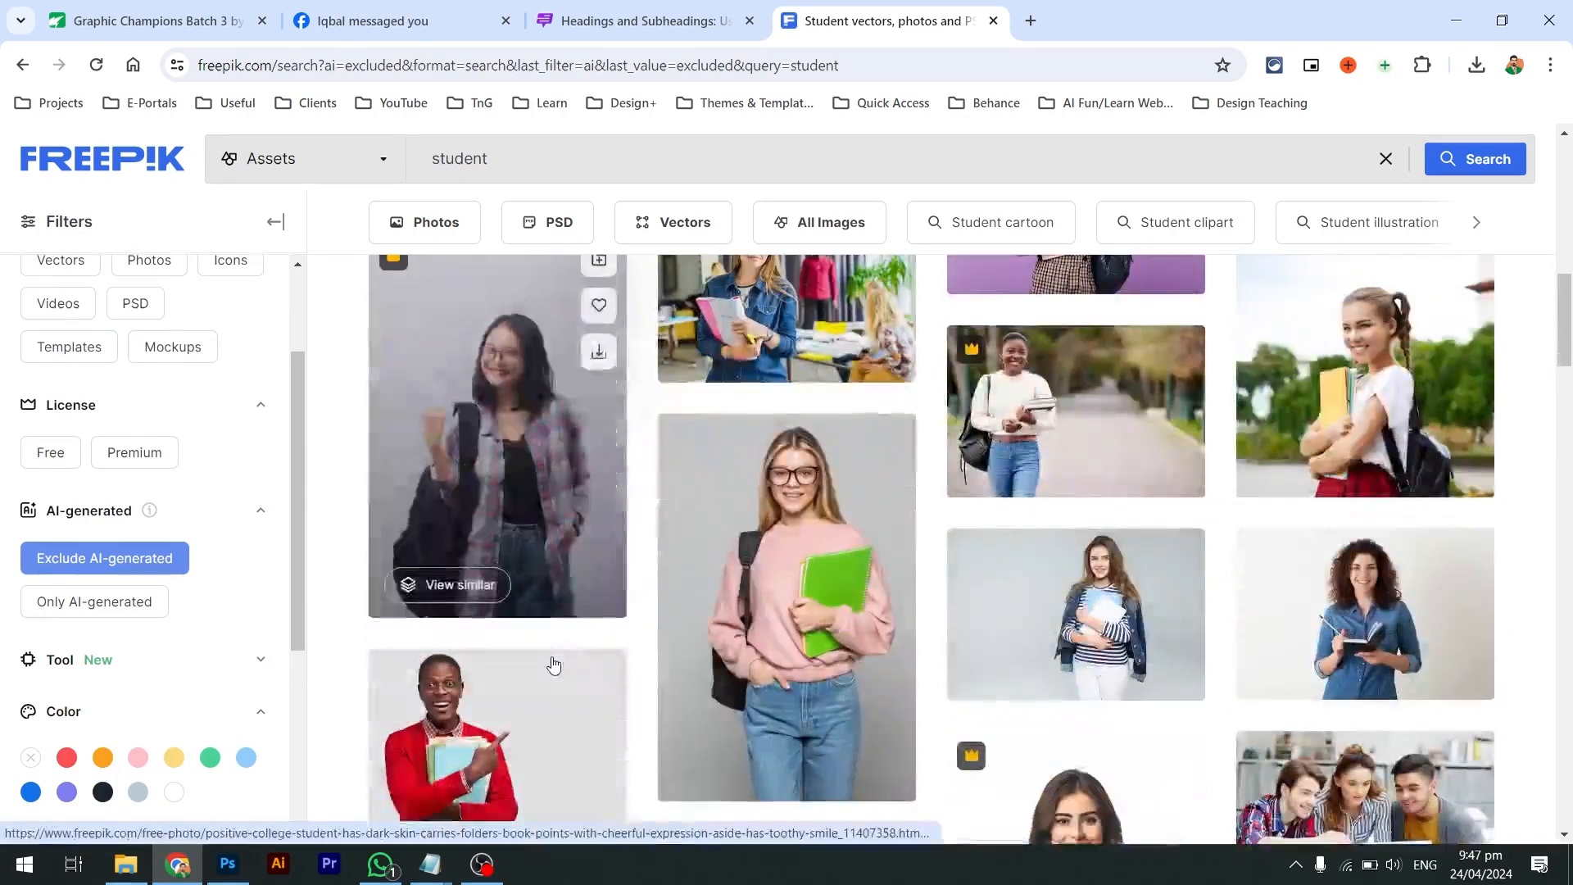
scroll(553, 664, "down", 1)
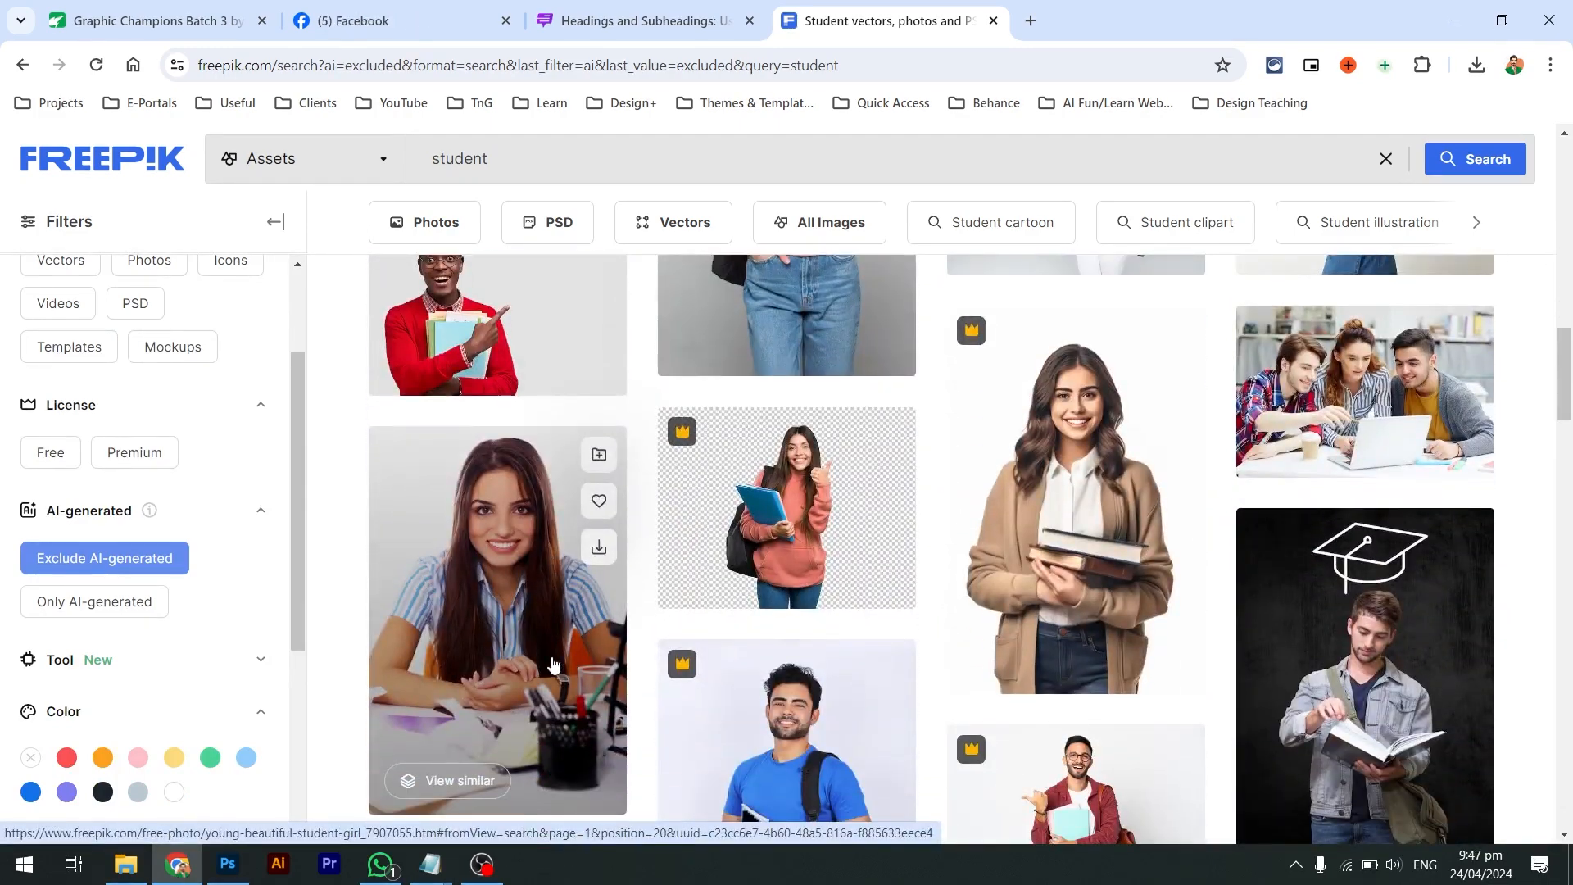
left_click(553, 664)
double_click(2, 565)
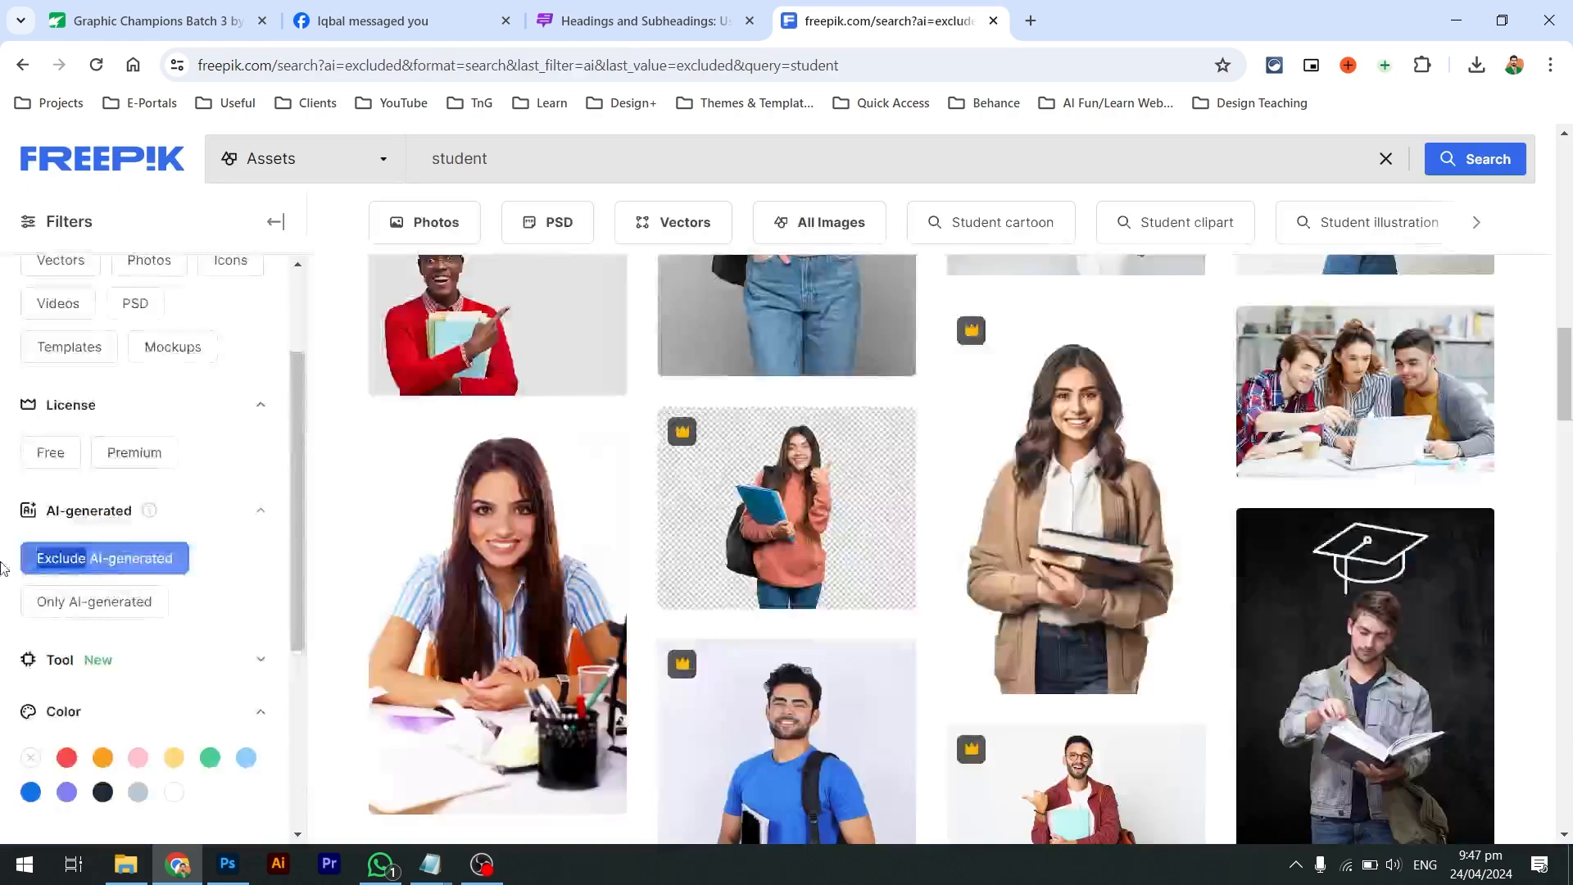
Scroll to the bottom of the filtered results and go to page 2
scroll(66, 626, "down", 4)
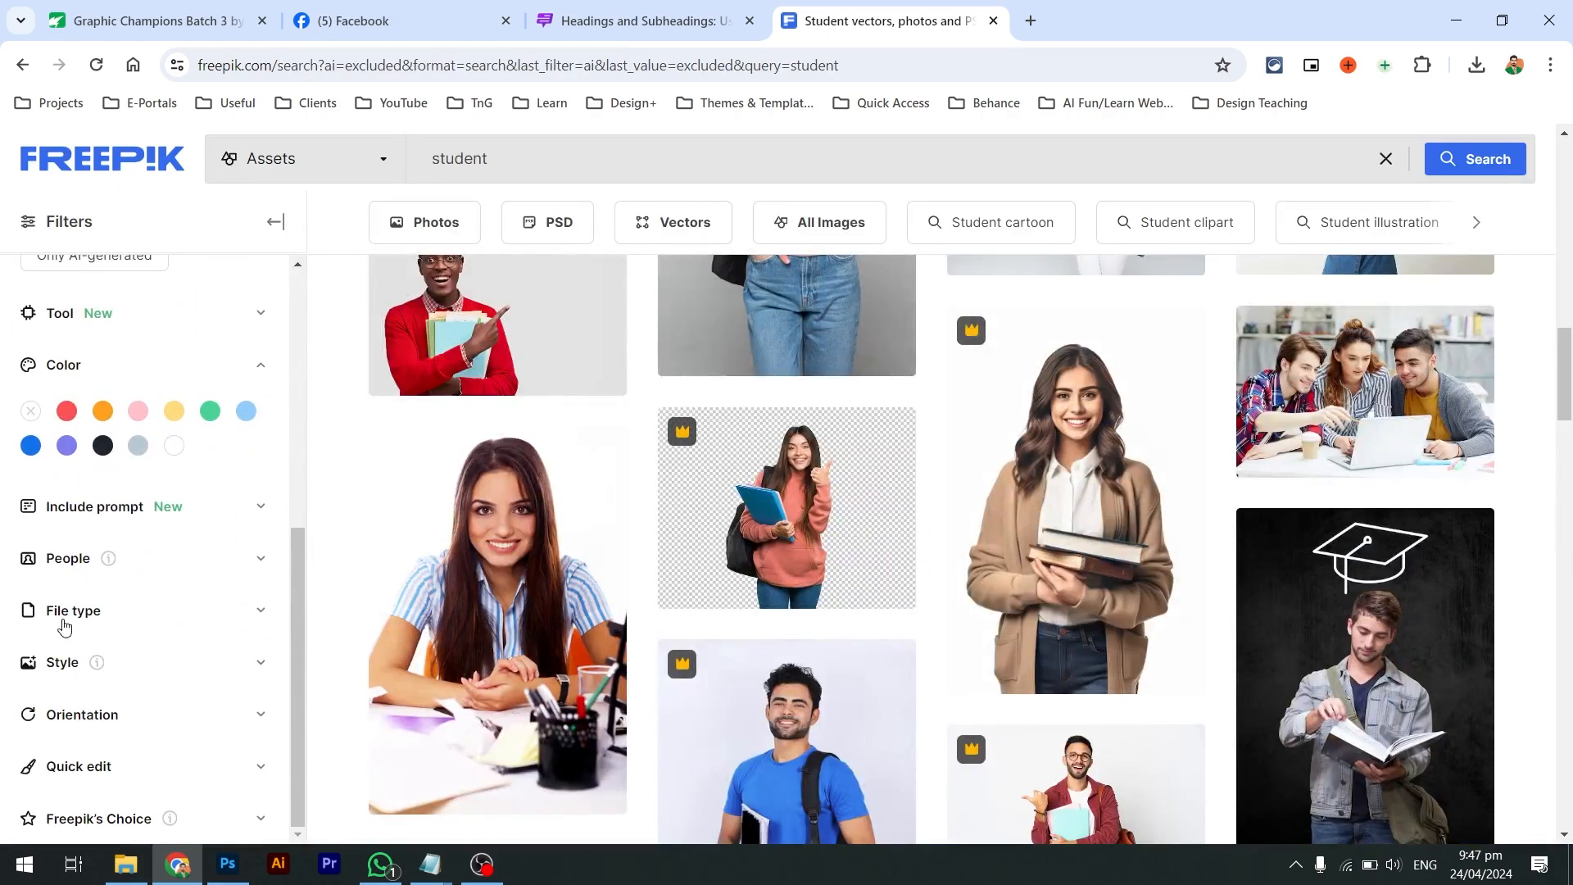
left_click(150, 574)
left_click(150, 573)
scroll(197, 629, "down", 4)
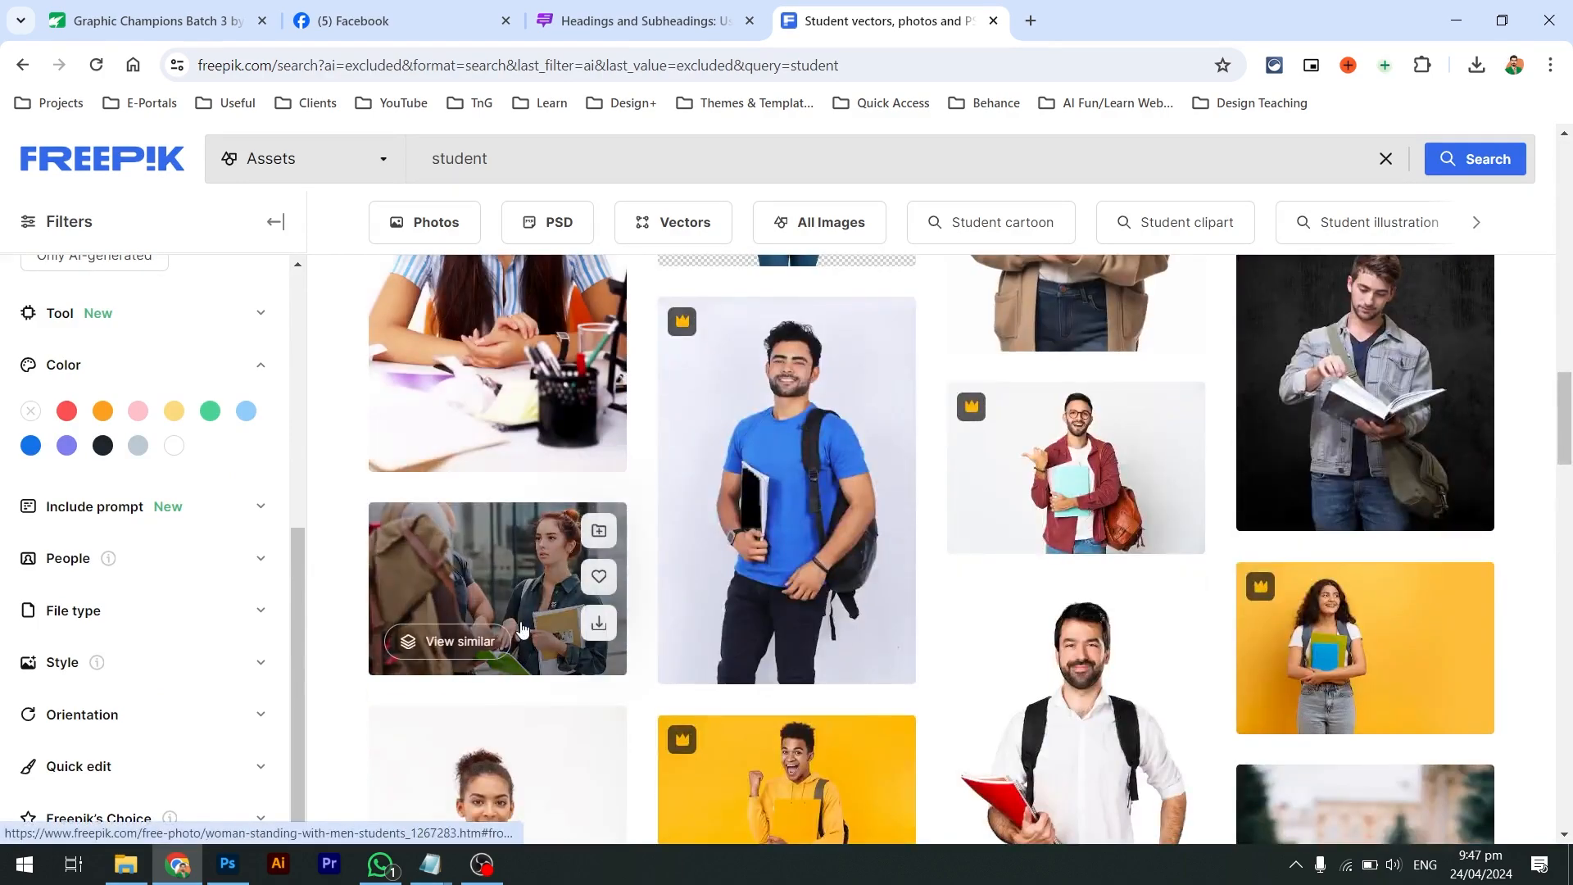
scroll(770, 533, "down", 4)
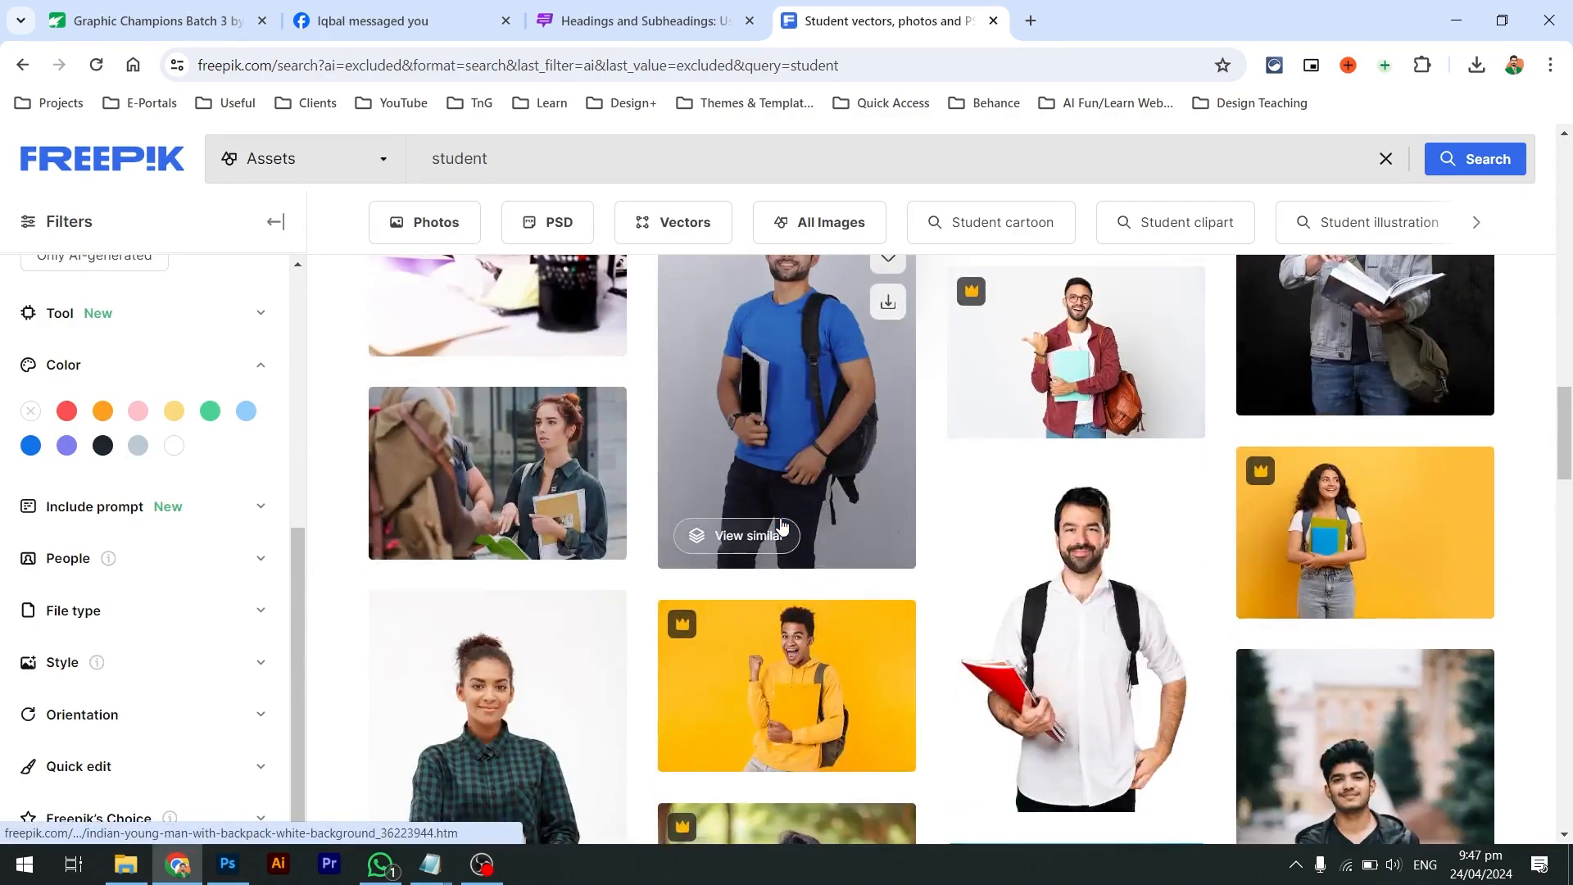
scroll(783, 527, "down", 6)
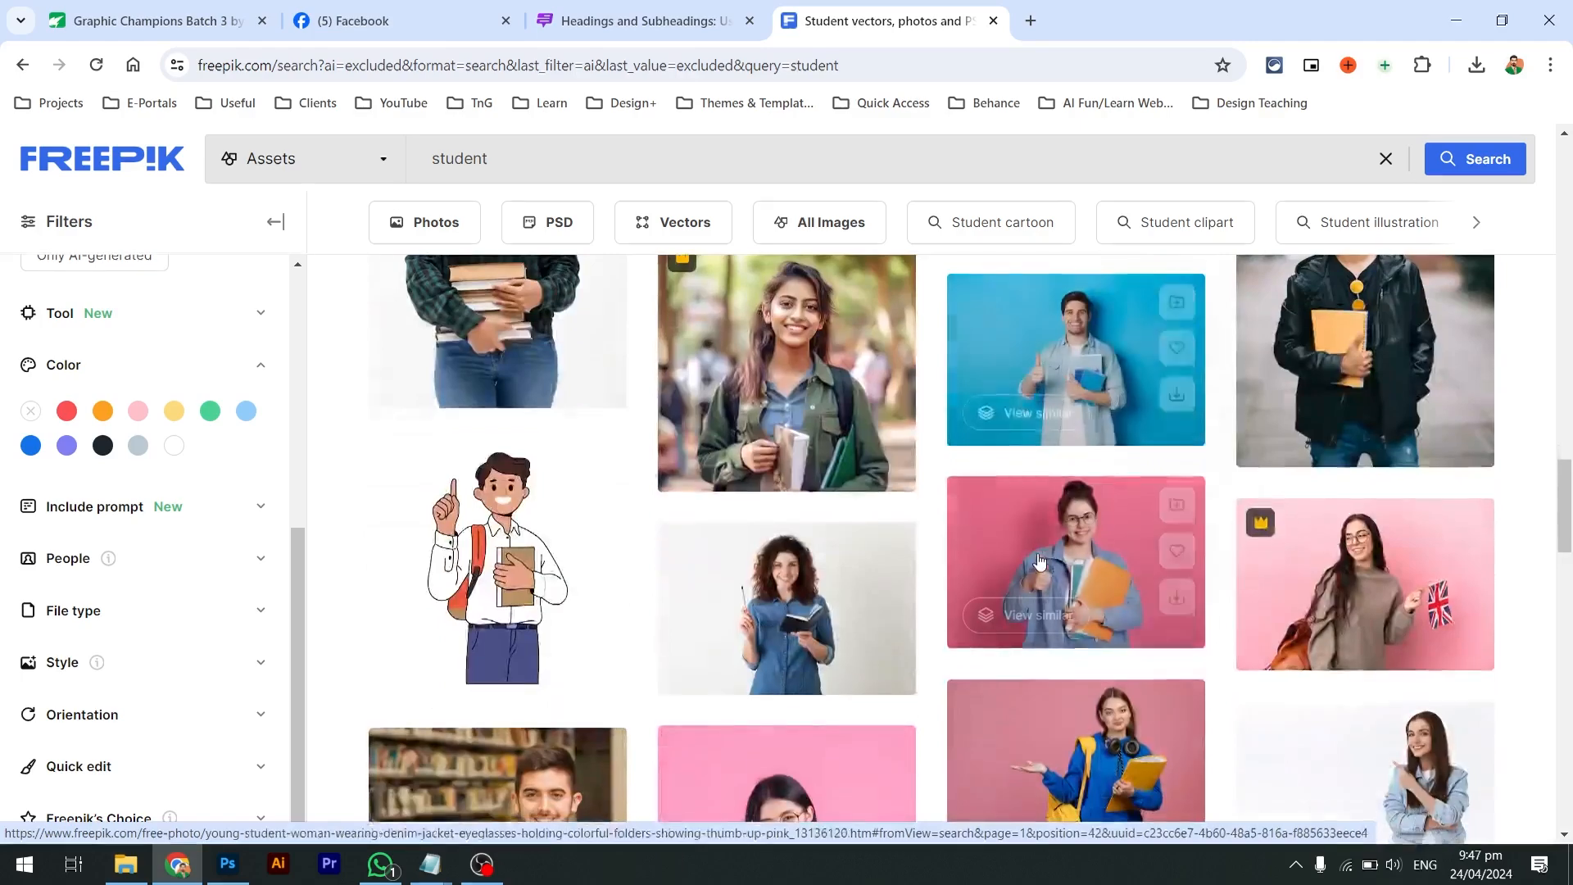
scroll(1039, 561, "down", 2)
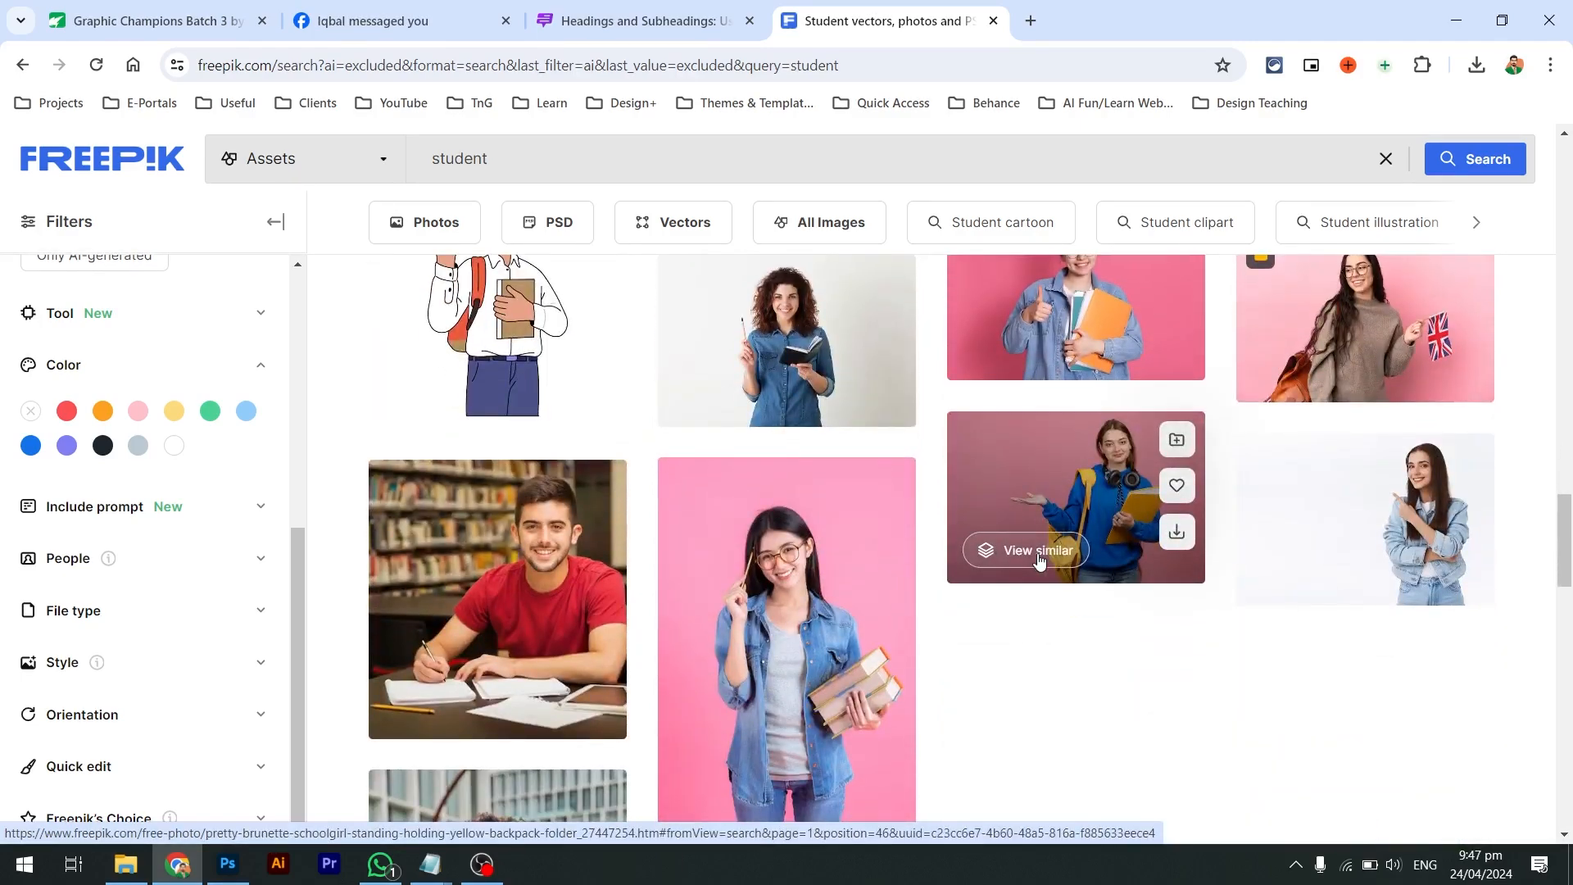
scroll(1039, 562, "down", 10)
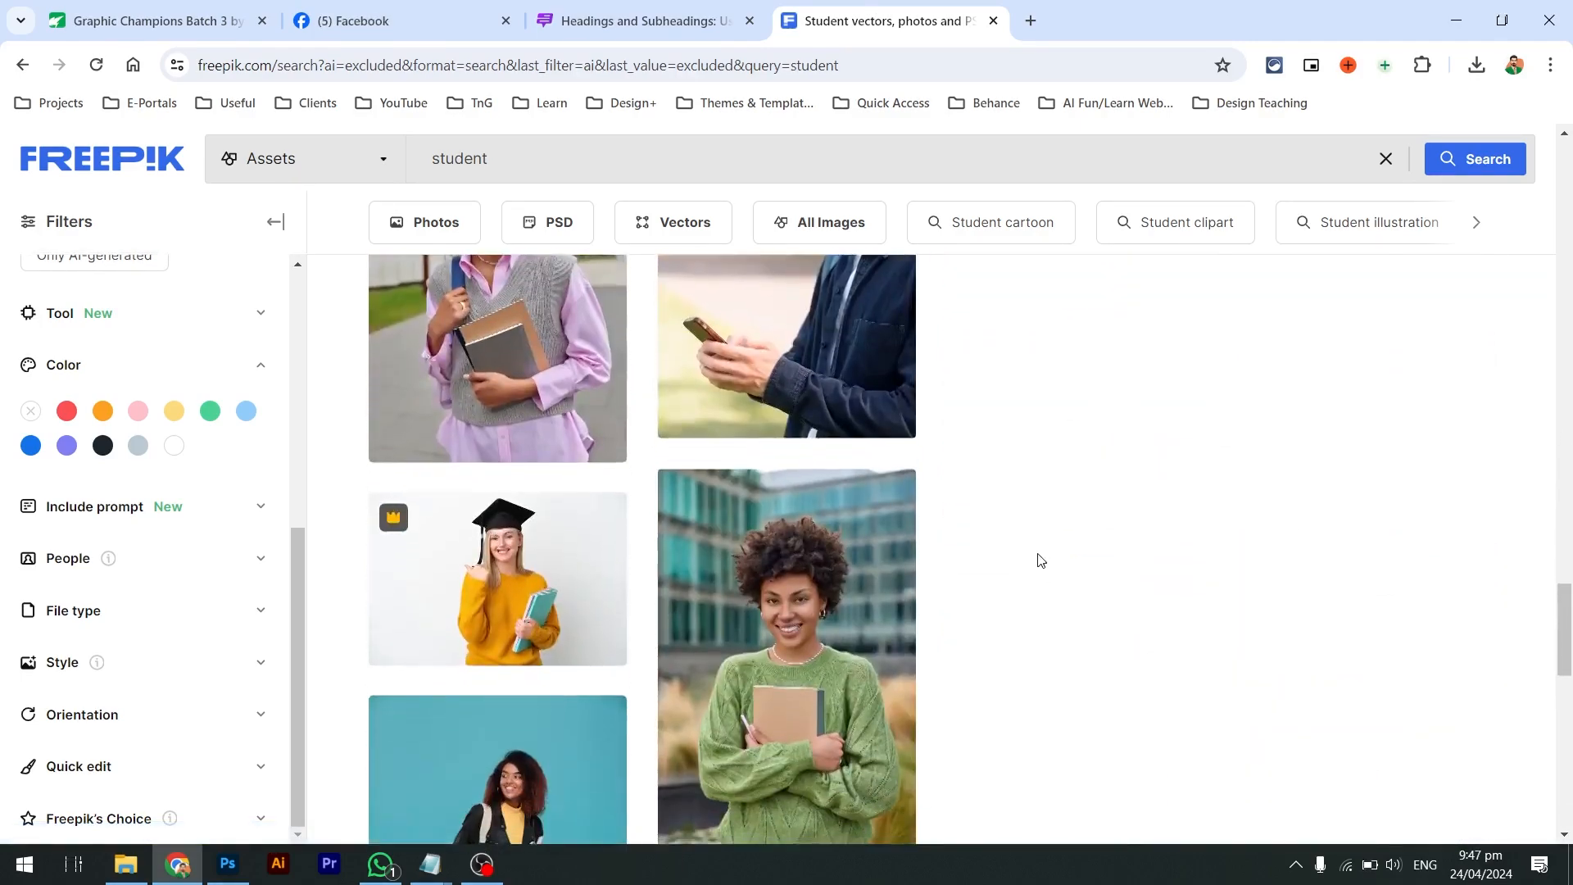
scroll(1039, 561, "down", 2)
left_click(895, 814)
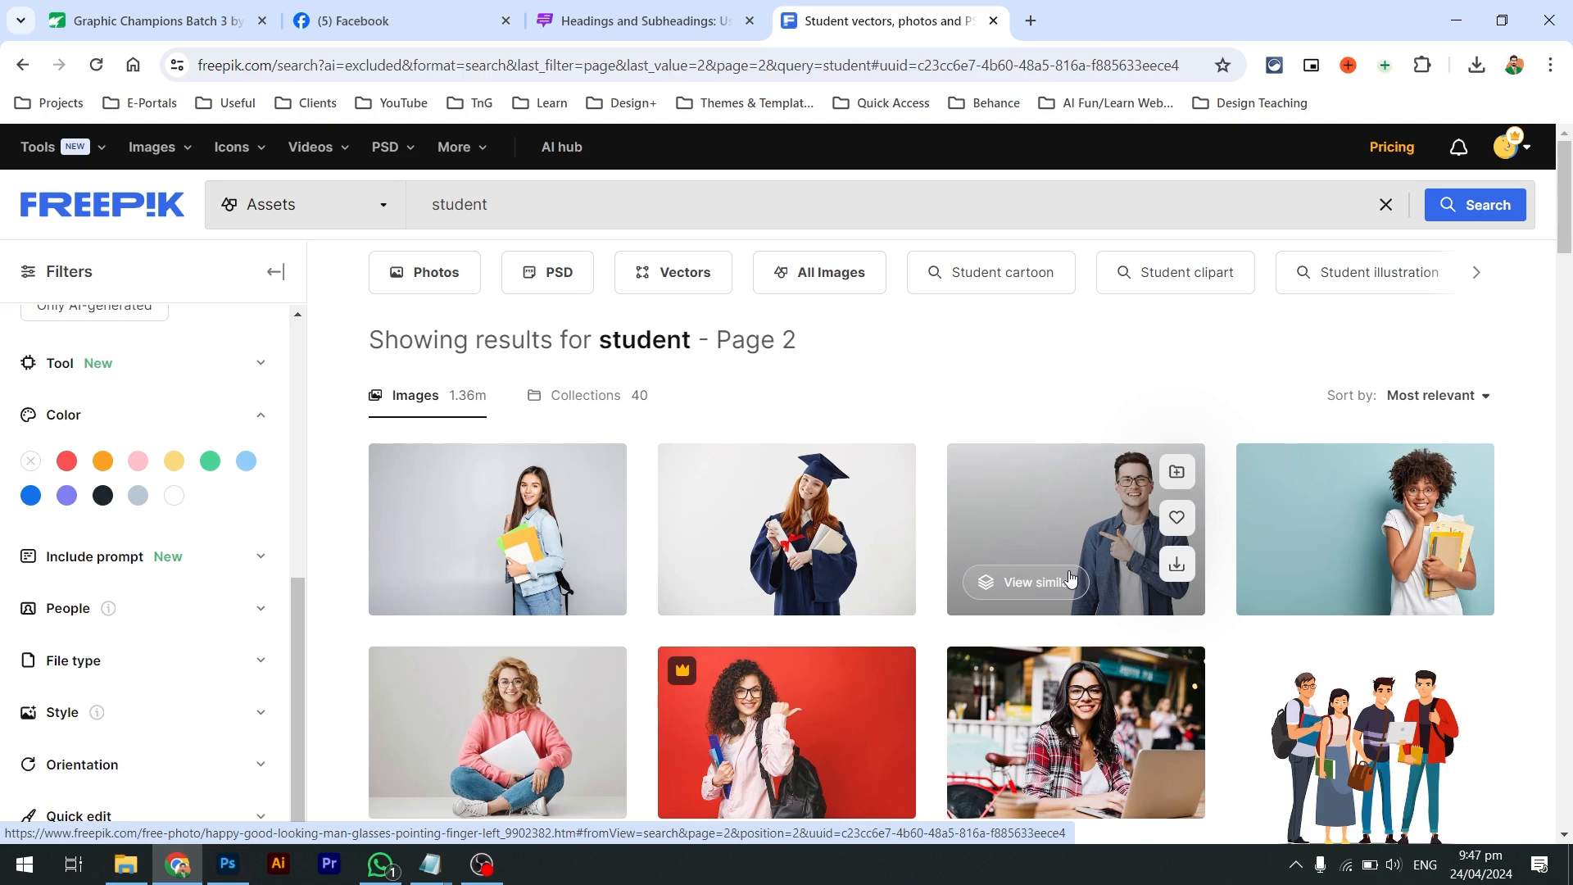
Open the 'Happy good-looking man in glasses pointing finger left' photo and read its tags
scroll(1069, 576, "down", 2)
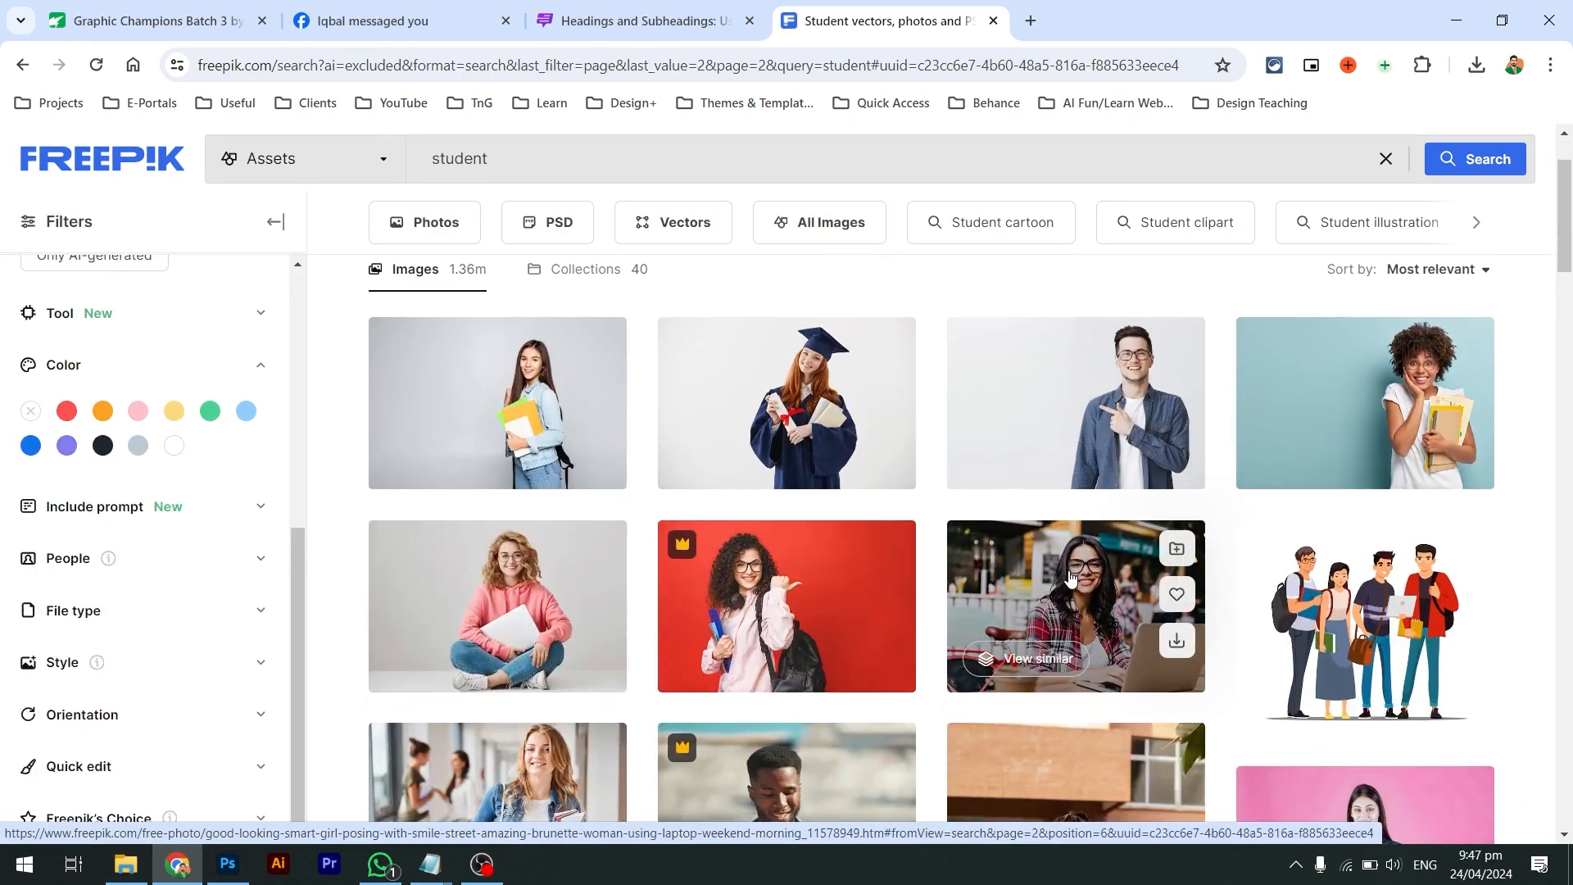
scroll(1070, 576, "down", 1)
left_click(983, 359)
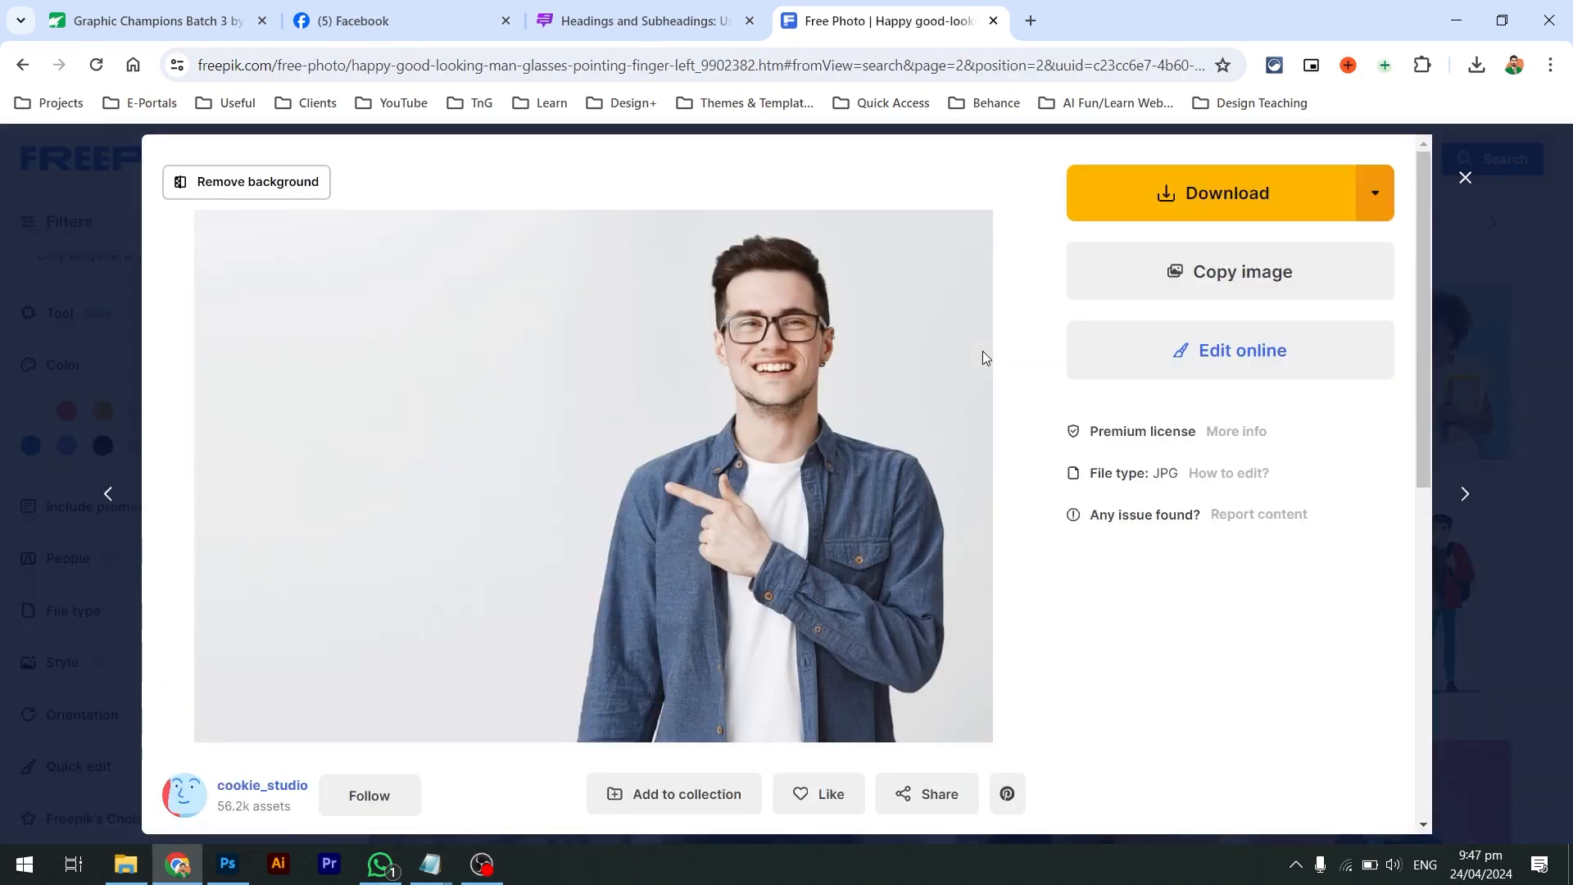
key("alt+Tab")
key("alt+Tab")
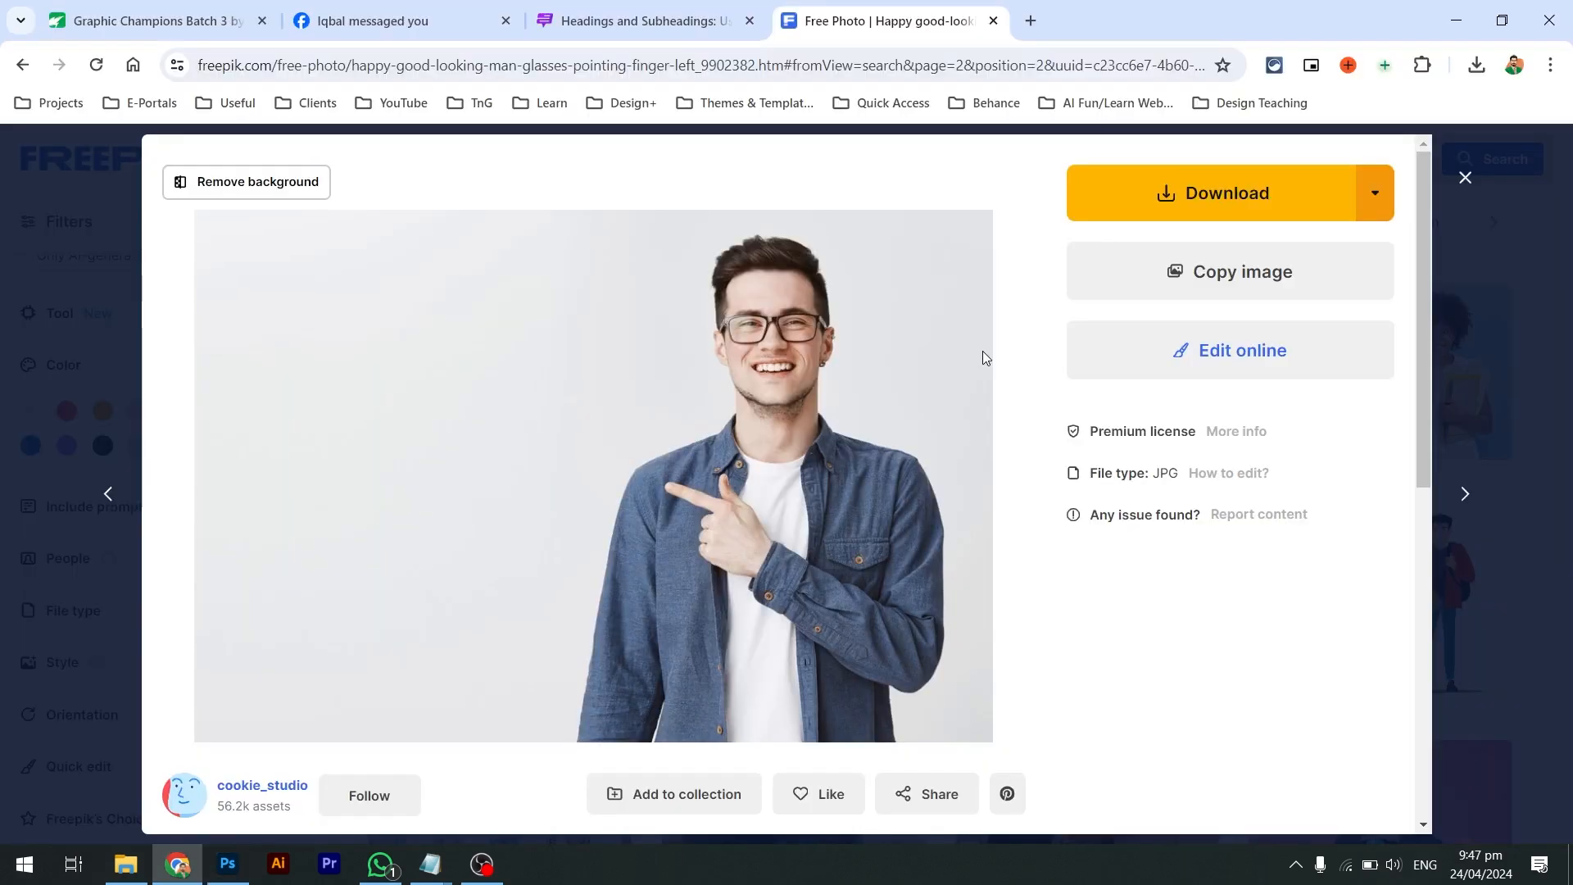
scroll(819, 459, "down", 4)
scroll(803, 471, "down", 3)
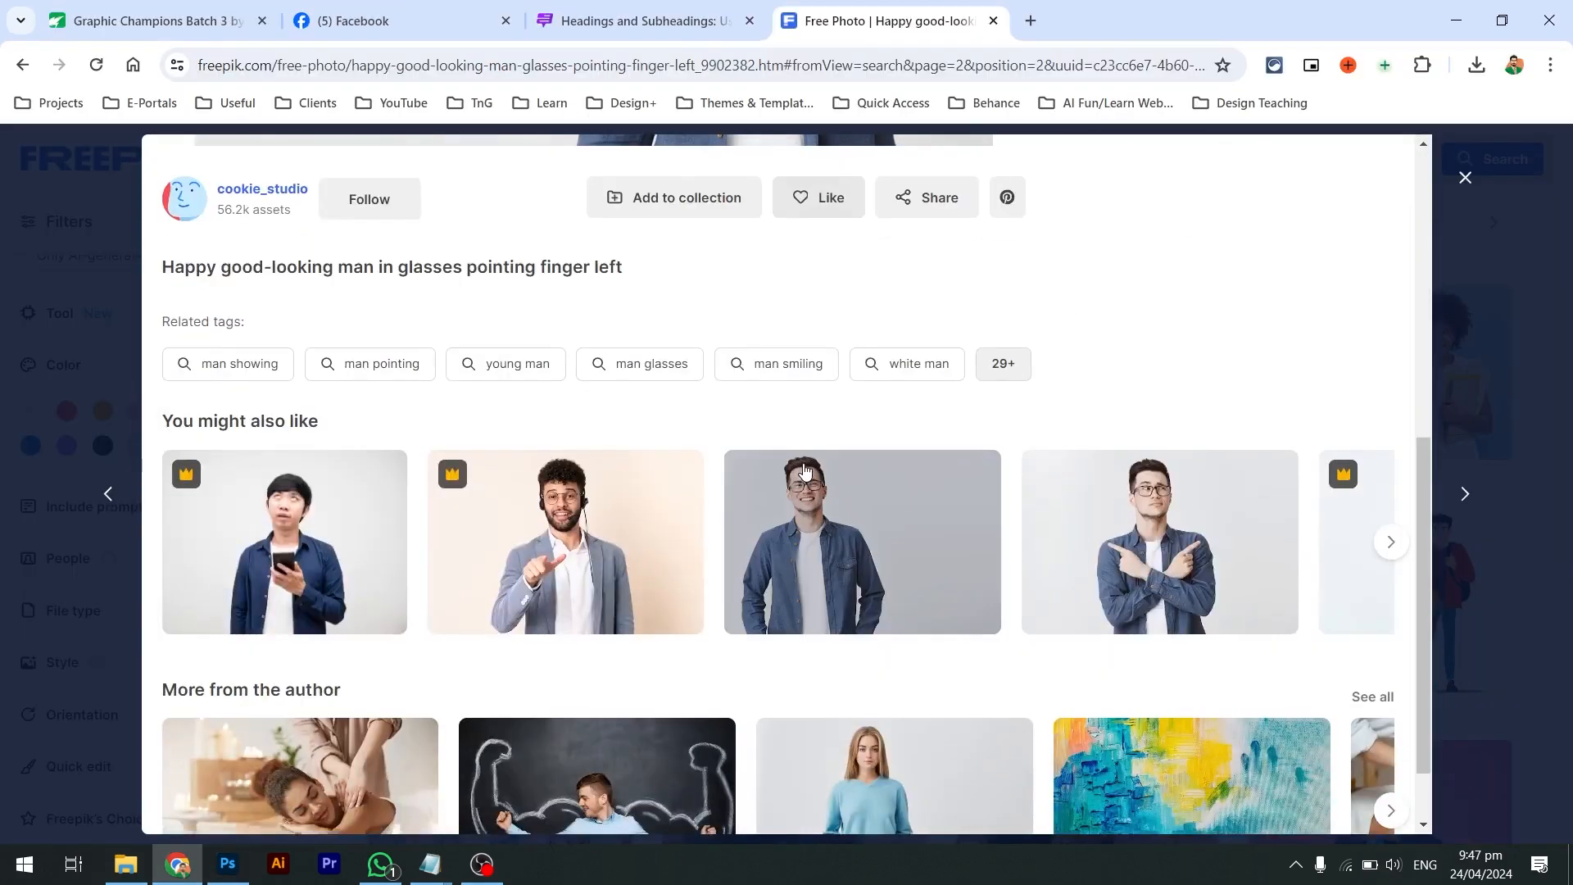
left_click(131, 377)
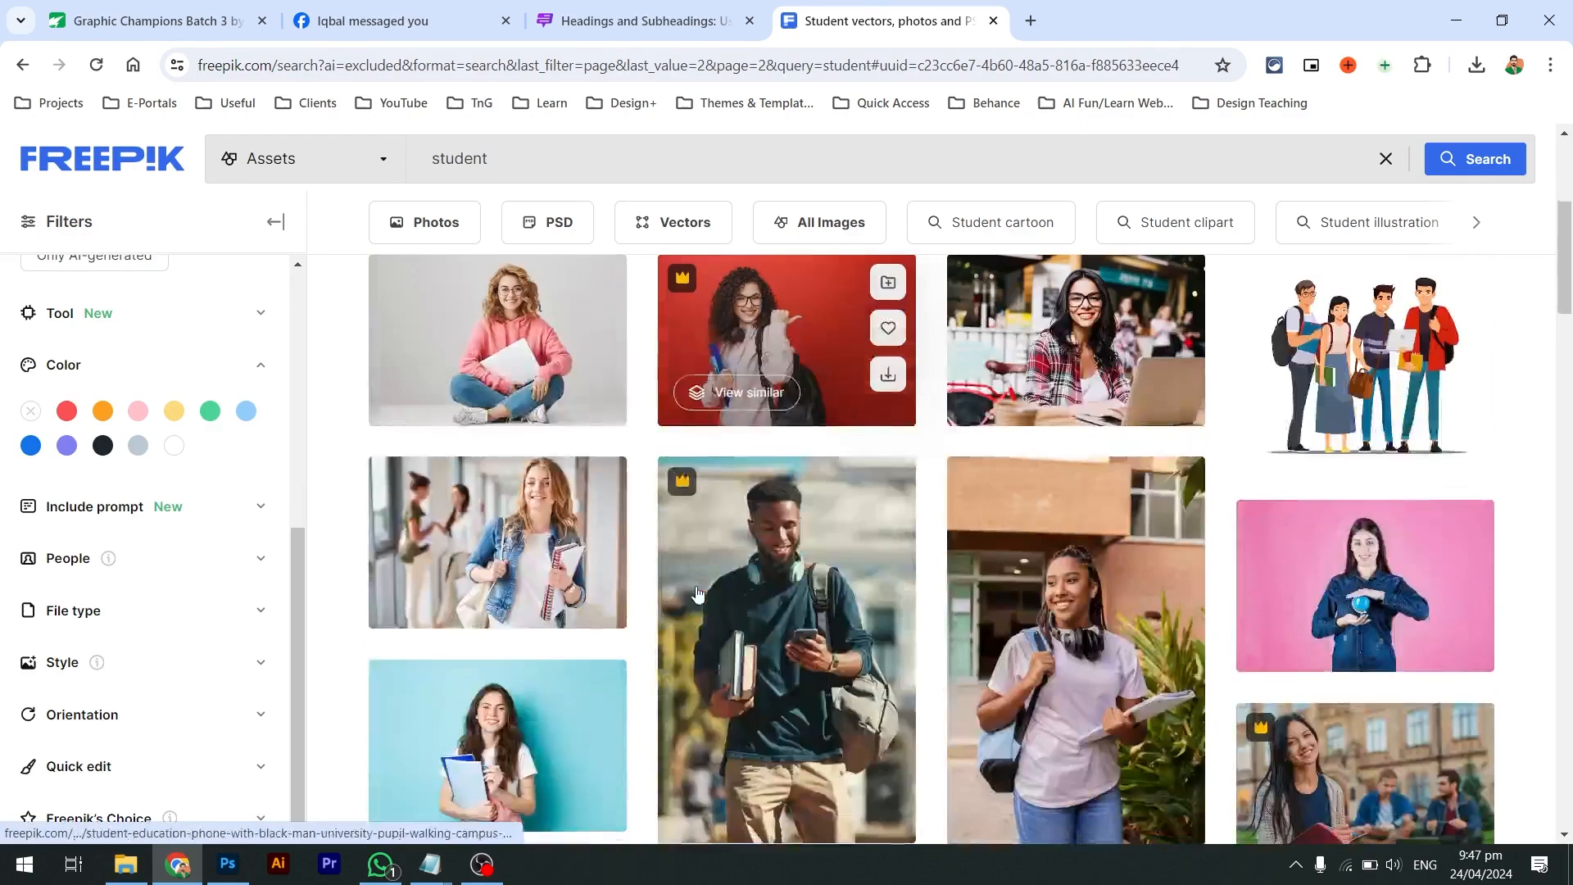
scroll(692, 455, "up", 2)
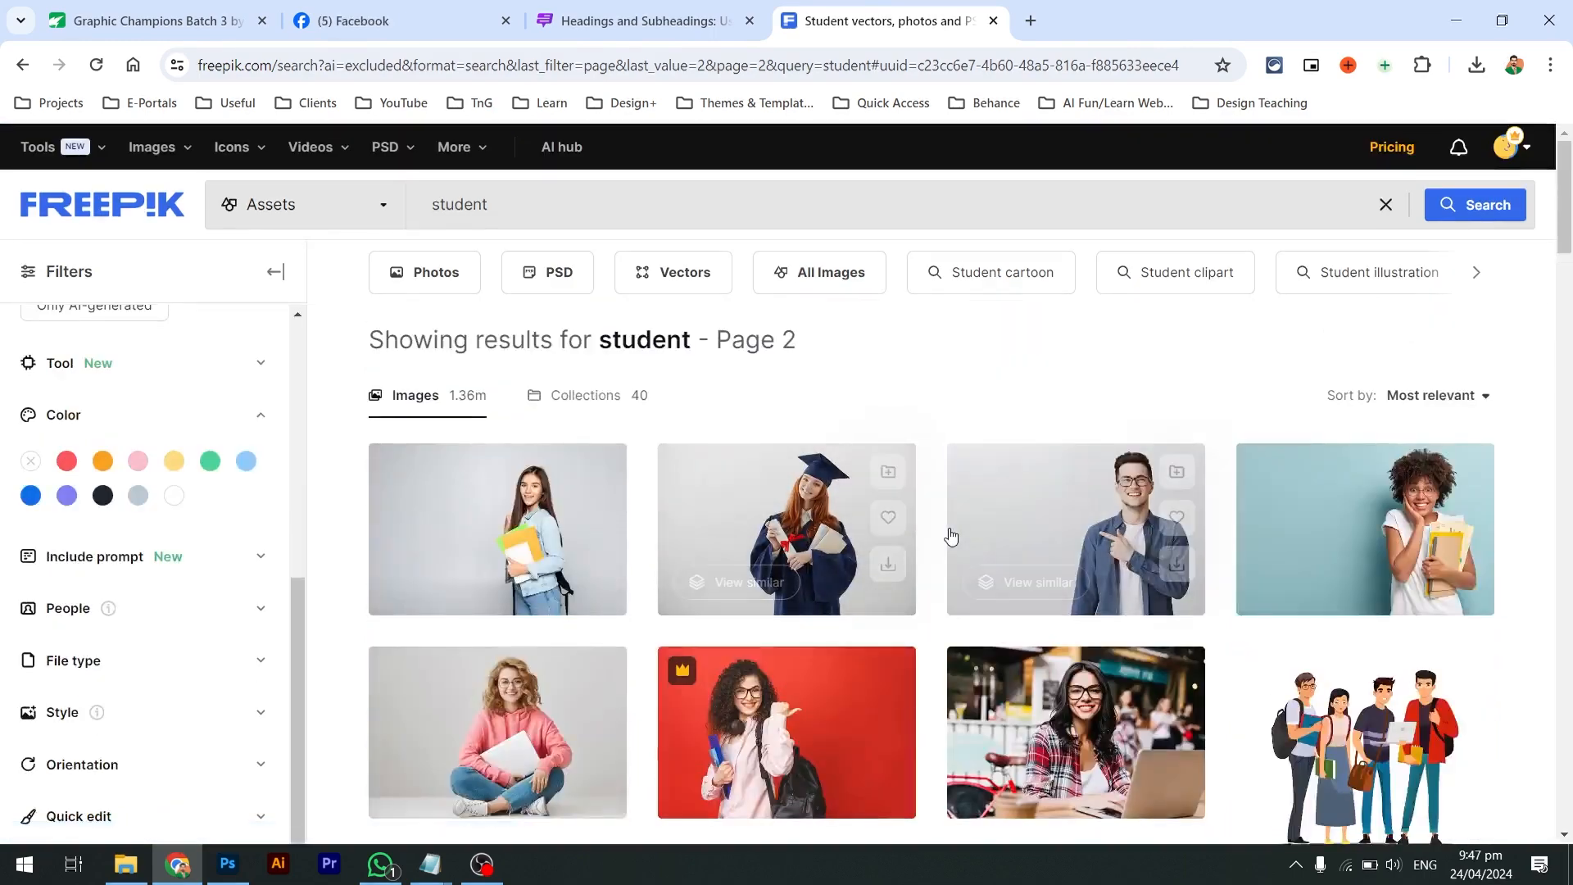
left_click(1118, 528)
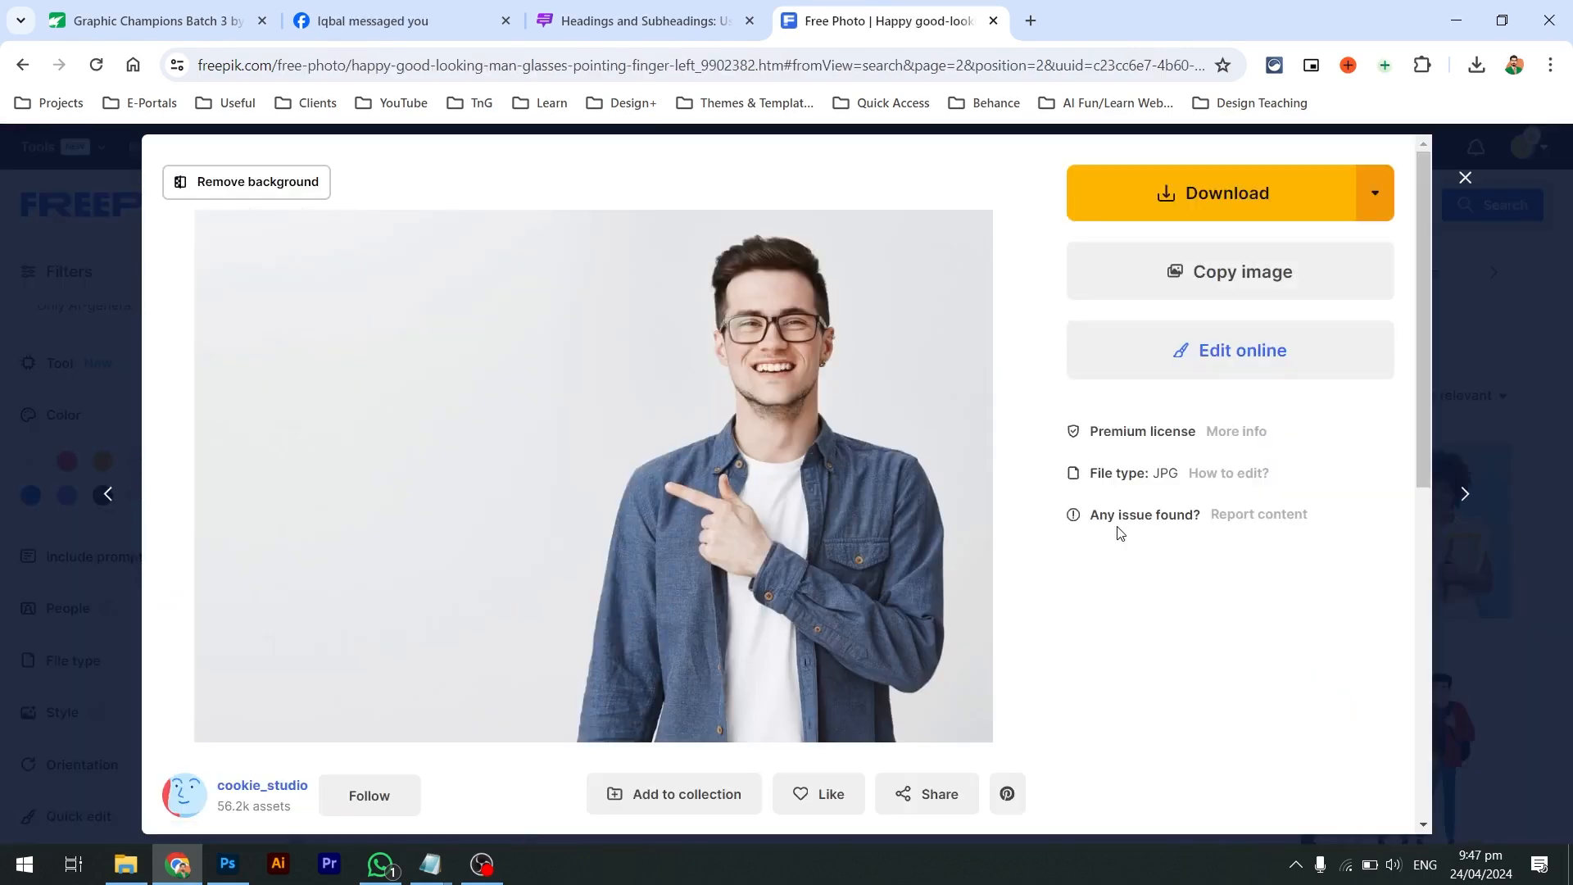
scroll(928, 547, "down", 1)
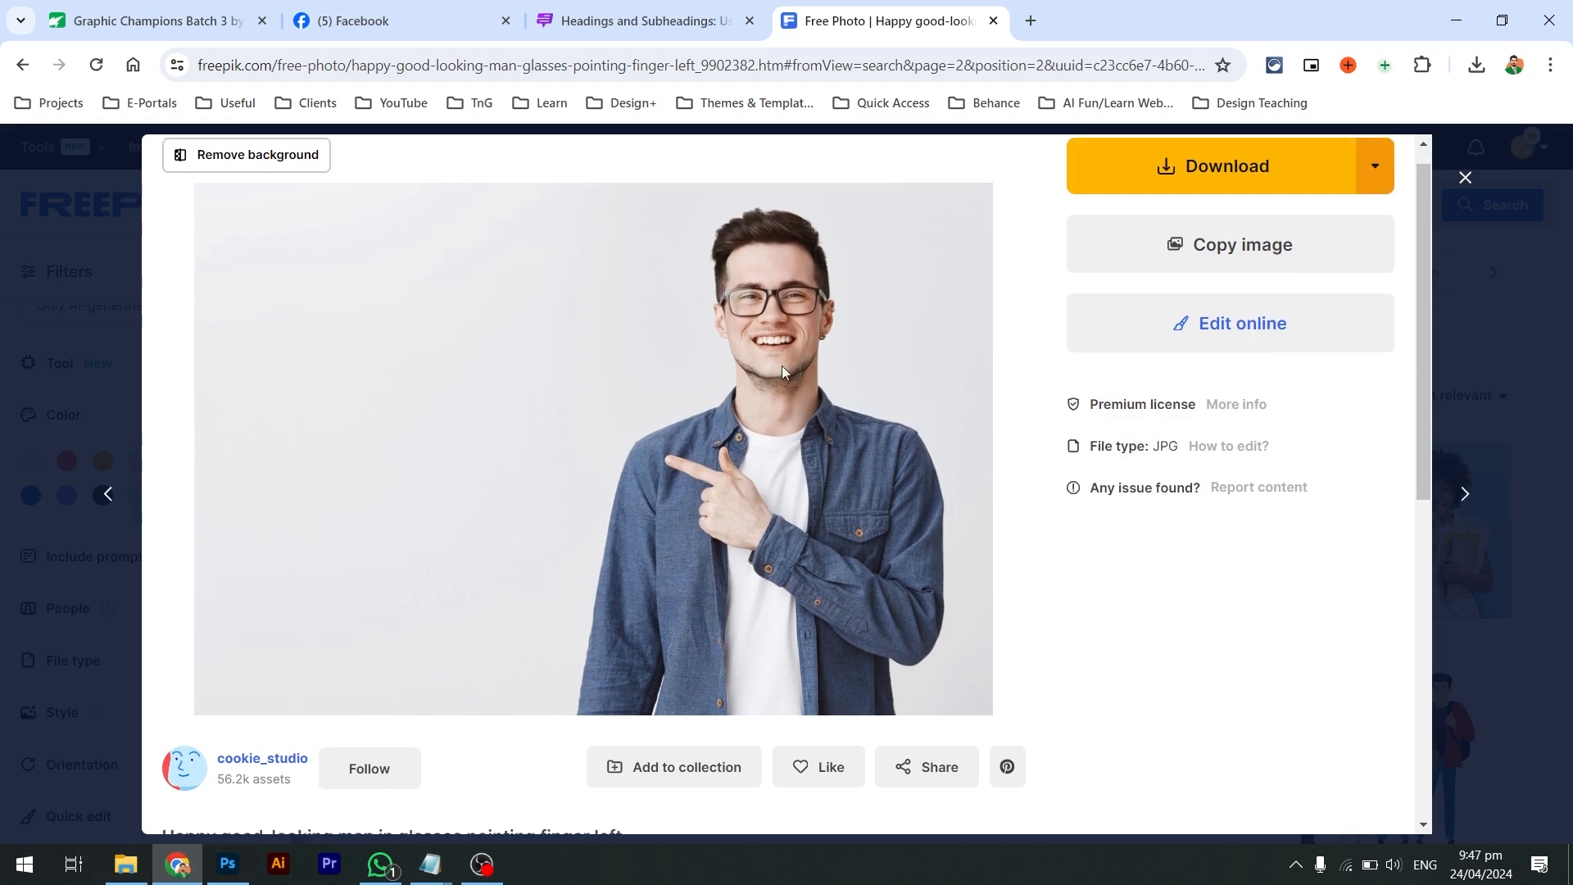
scroll(738, 479, "down", 2)
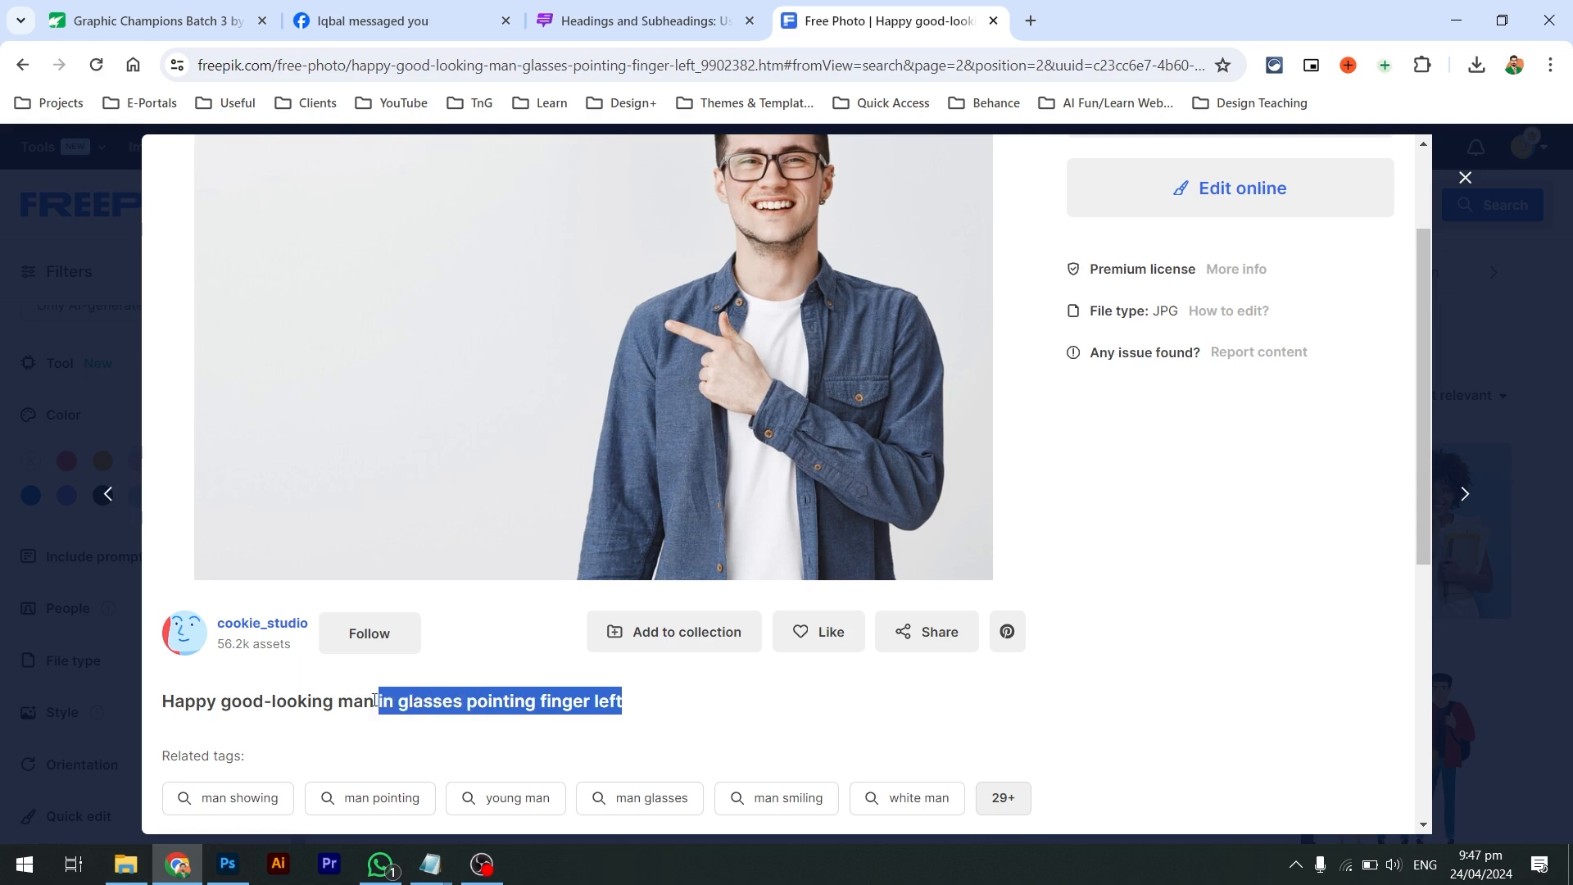
Search for 'male student pointing finger left' and scroll the results
left_click(12, 492)
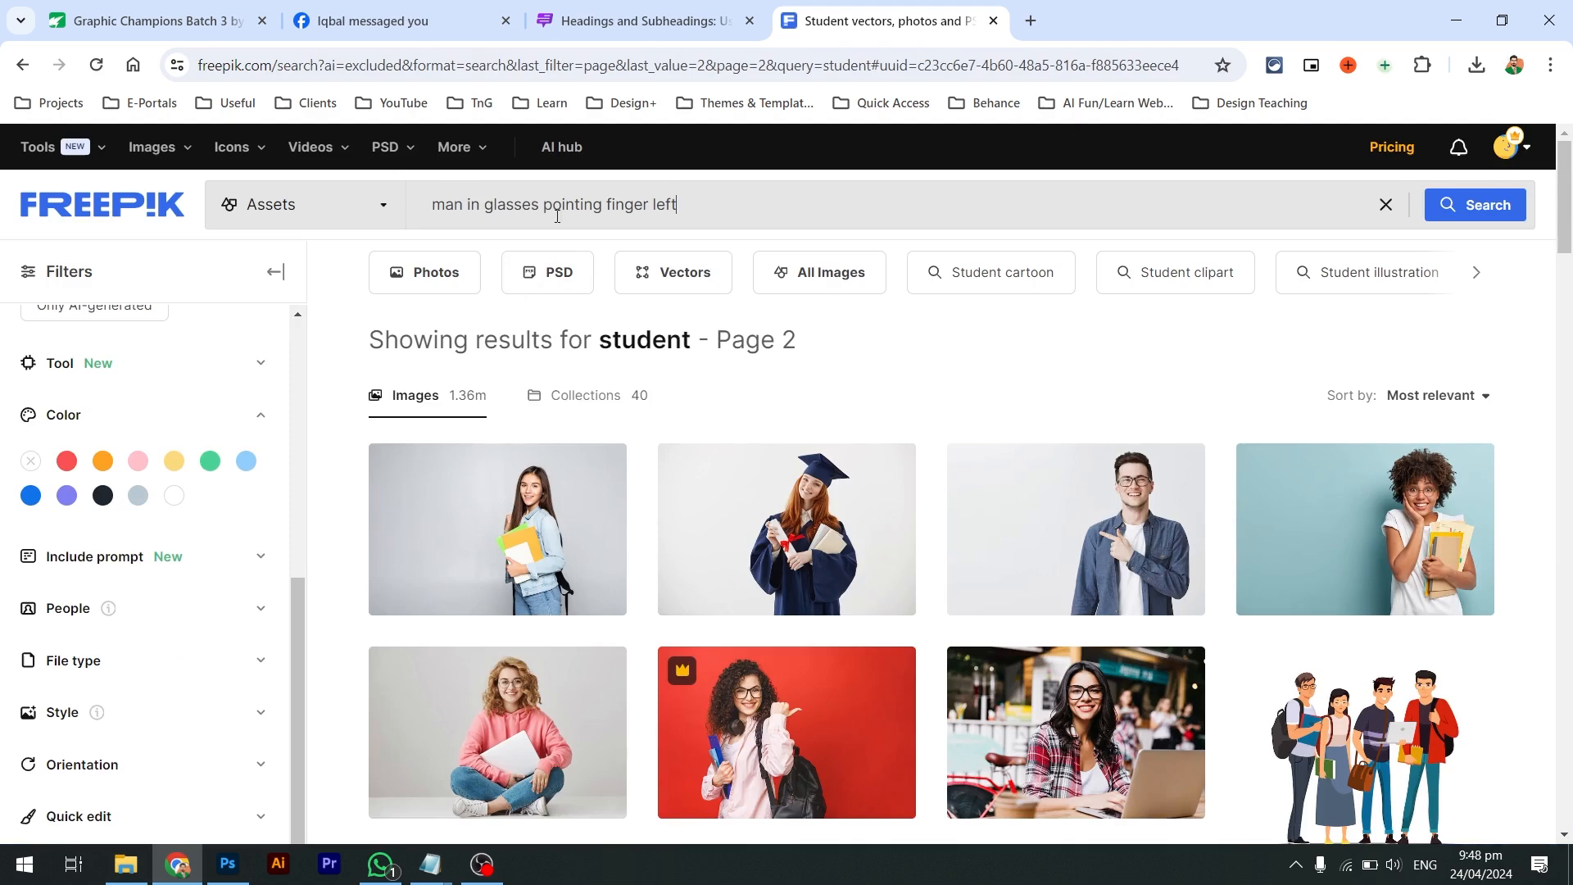
left_click_drag(443, 211, 406, 222)
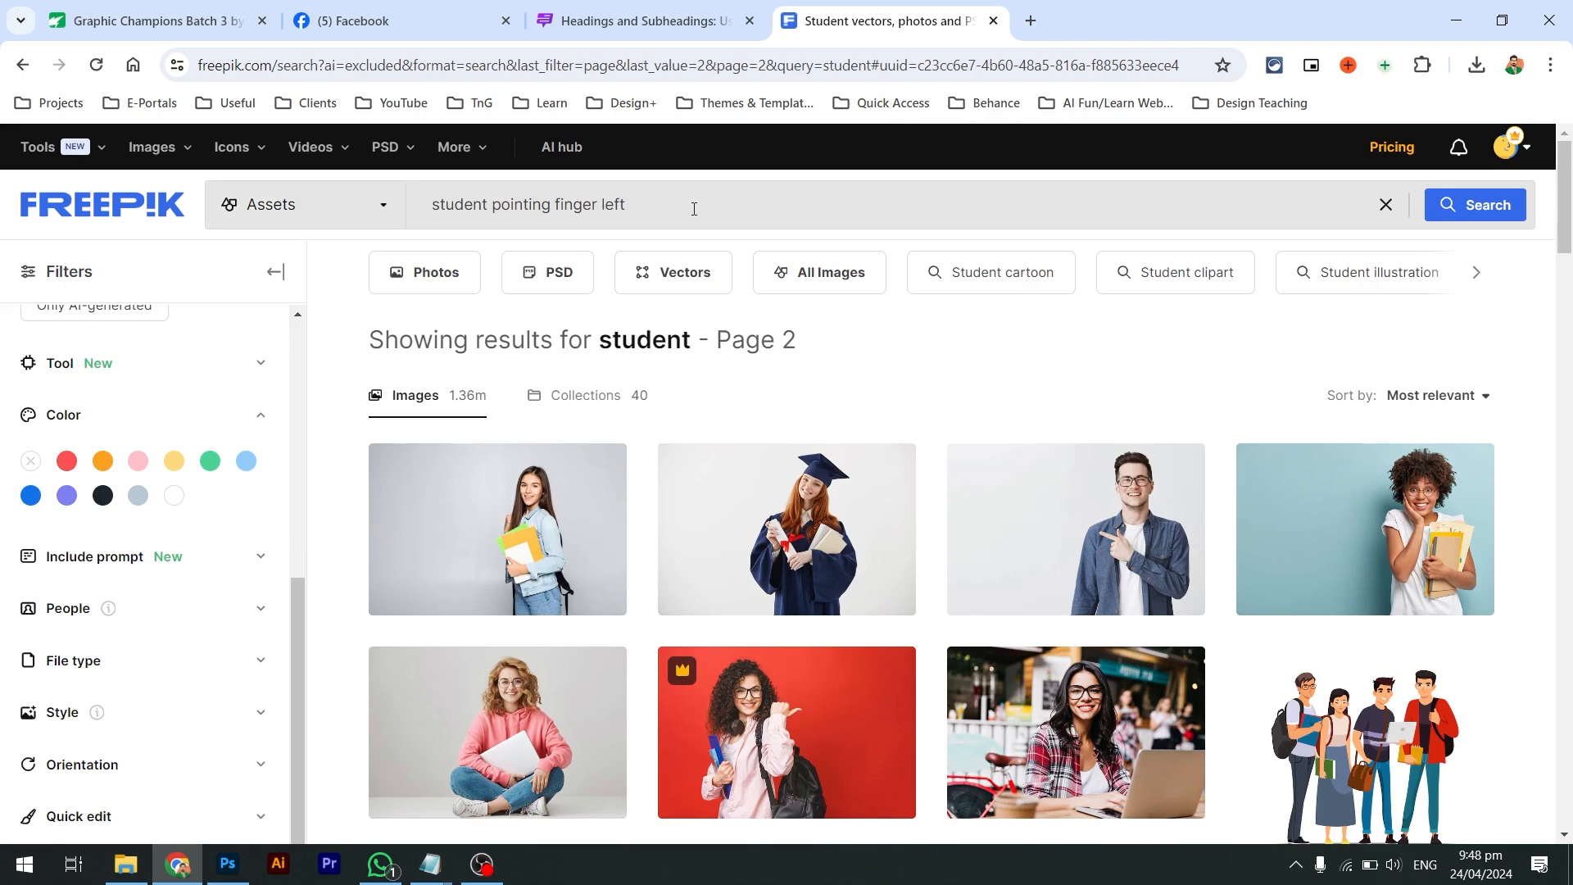
key("Return")
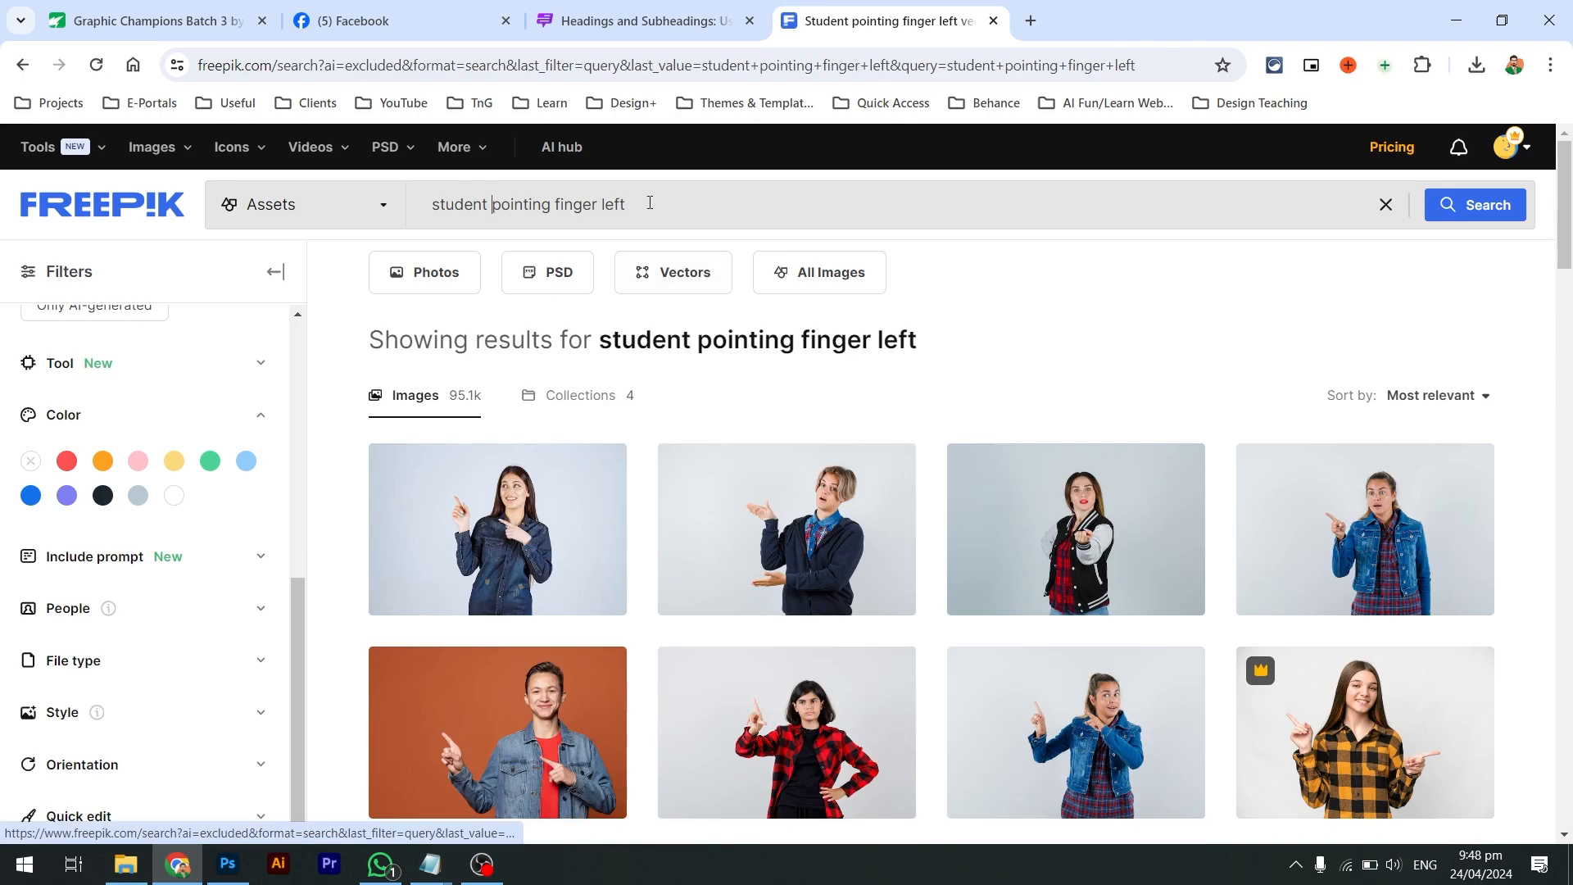
left_click(650, 202)
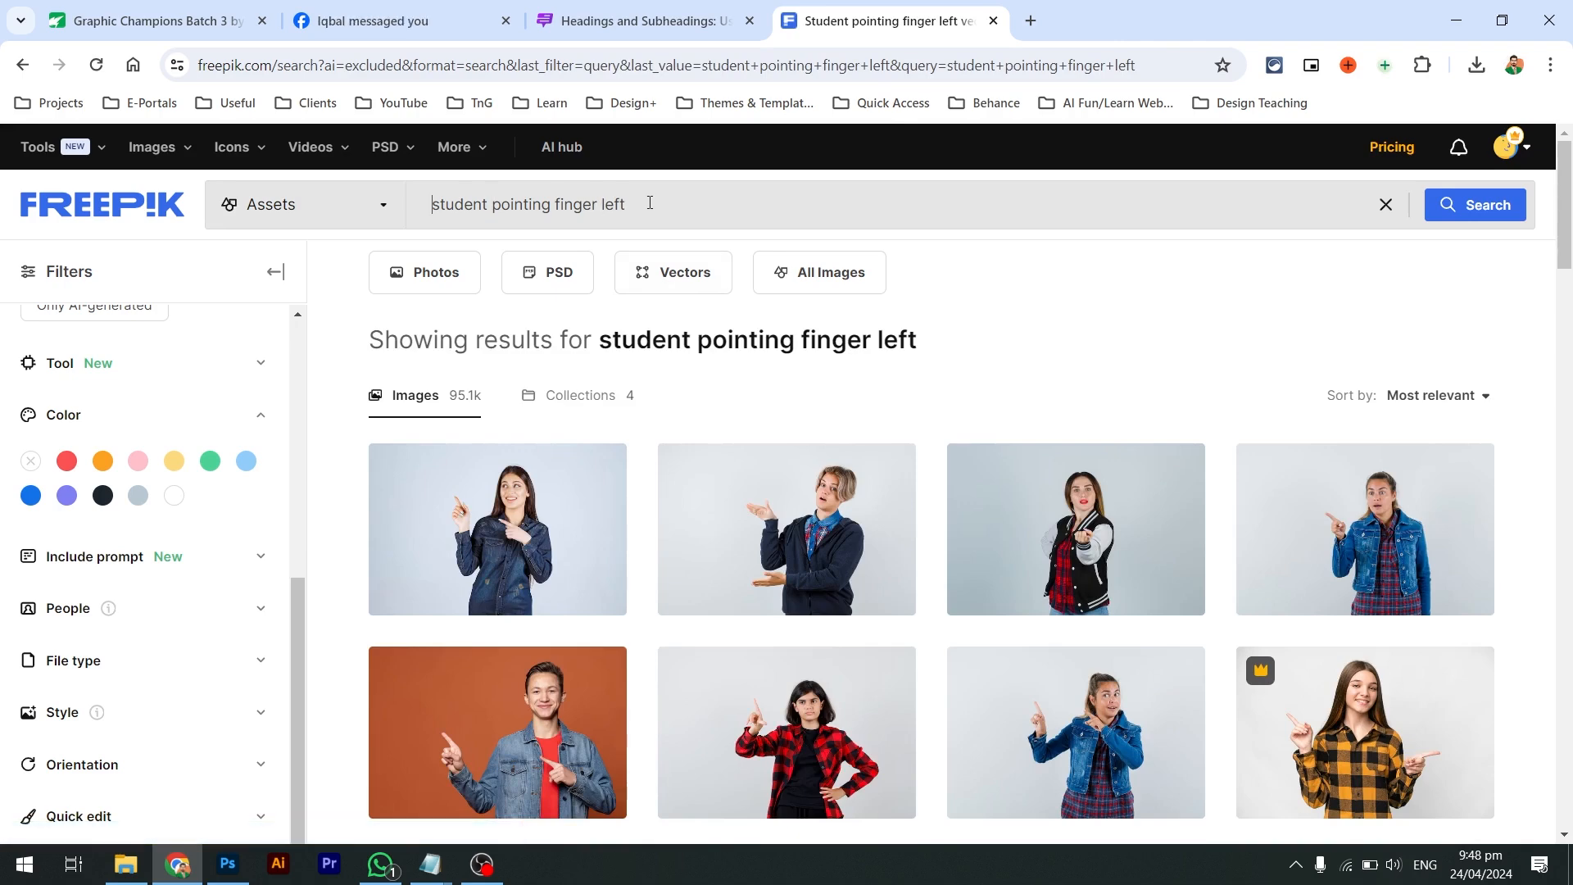
key("Return")
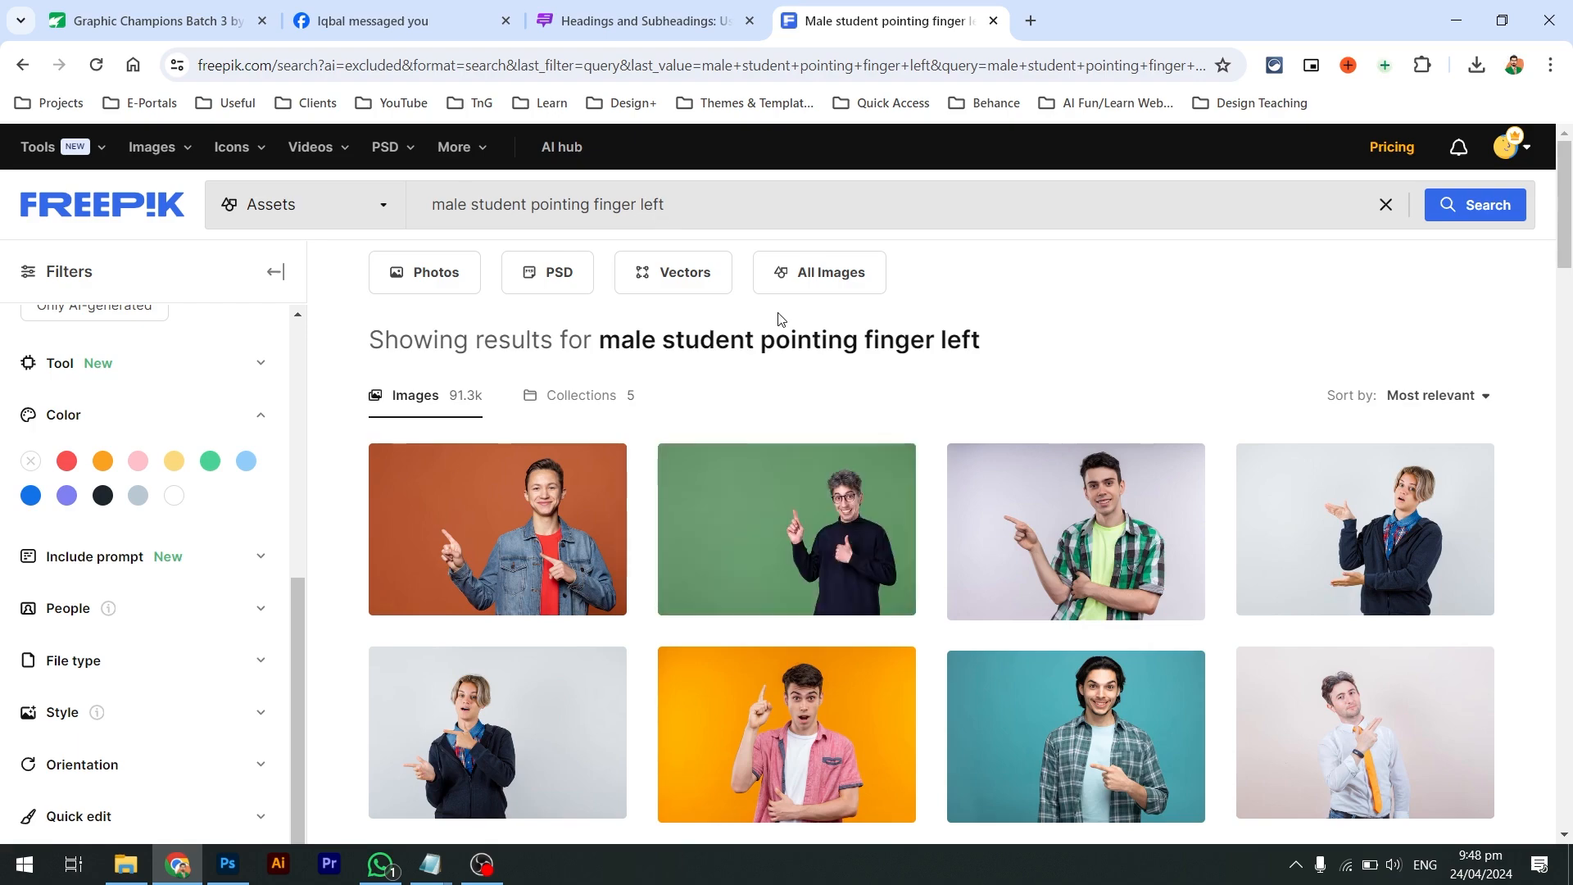
scroll(779, 318, "down", 1)
scroll(795, 442, "down", 10)
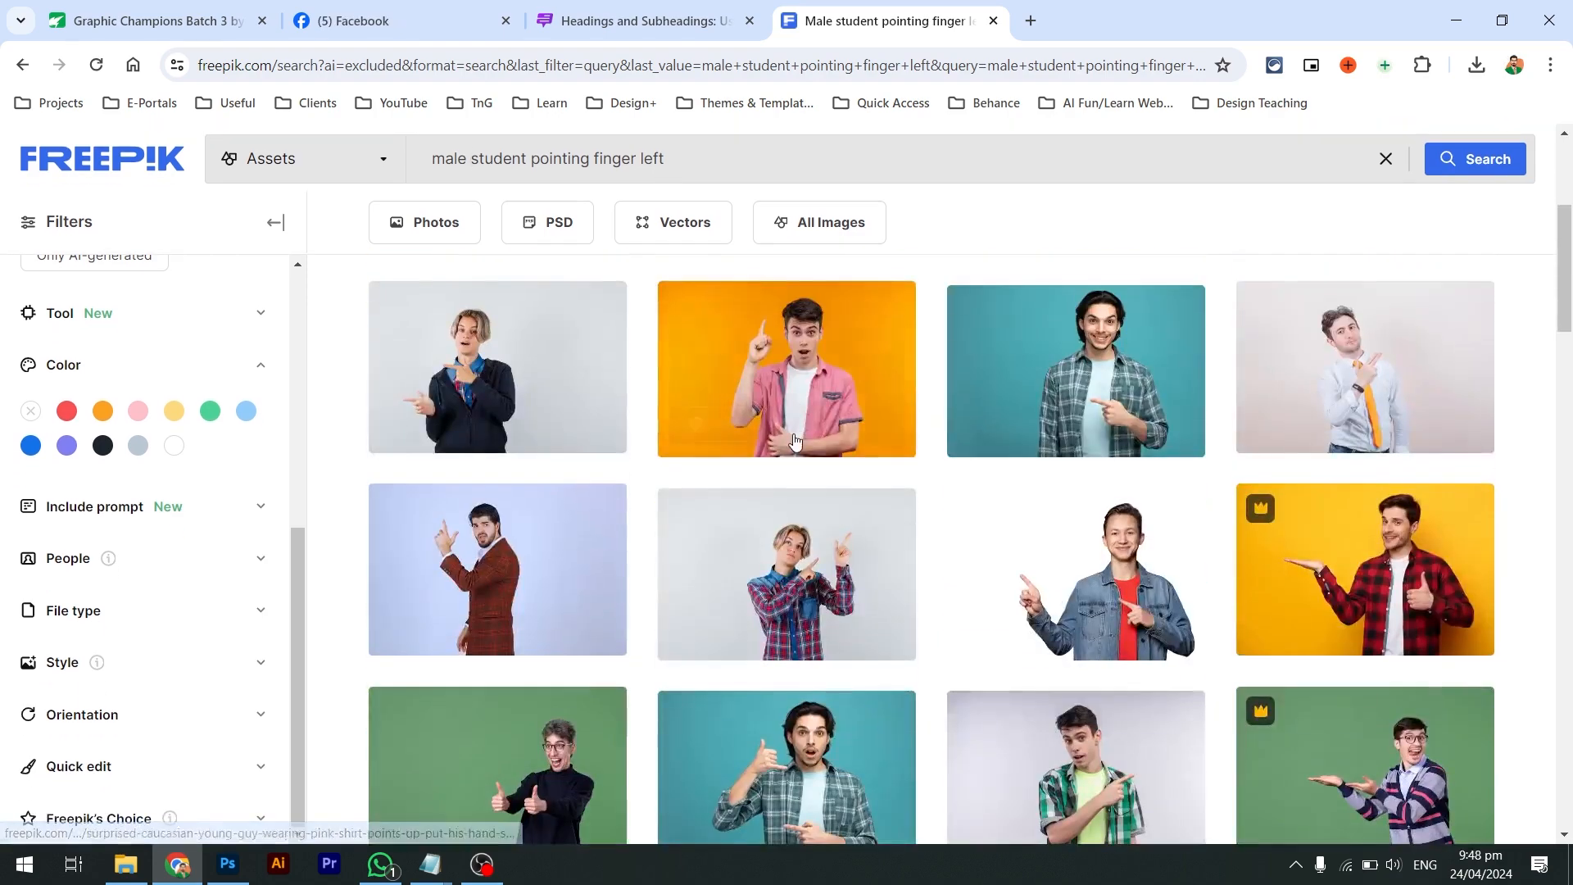
scroll(795, 441, "down", 10)
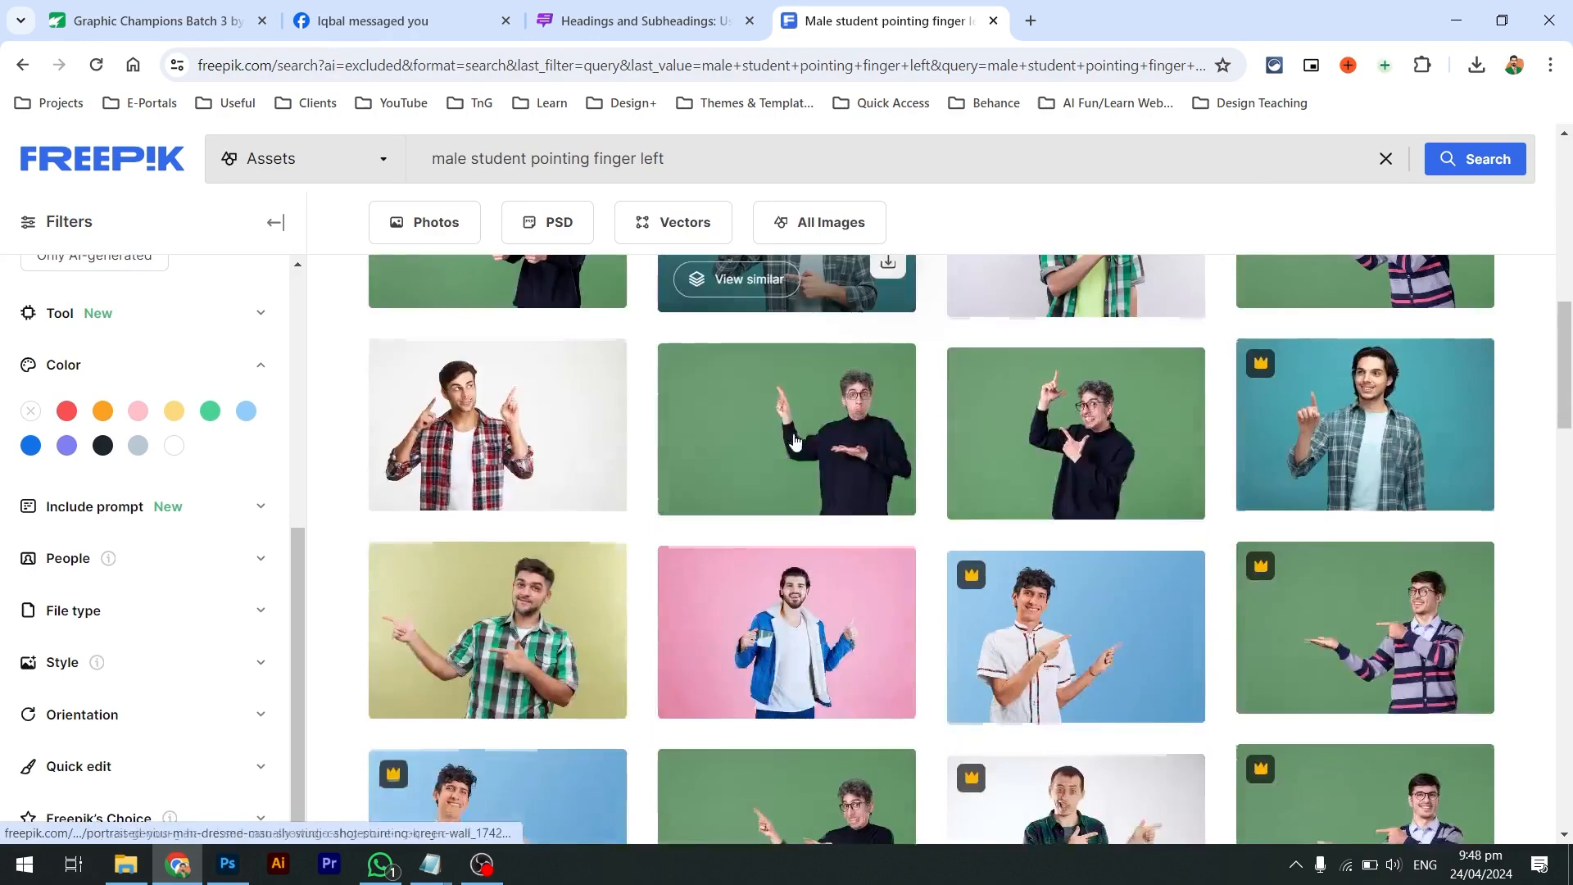
scroll(794, 443, "down", 5)
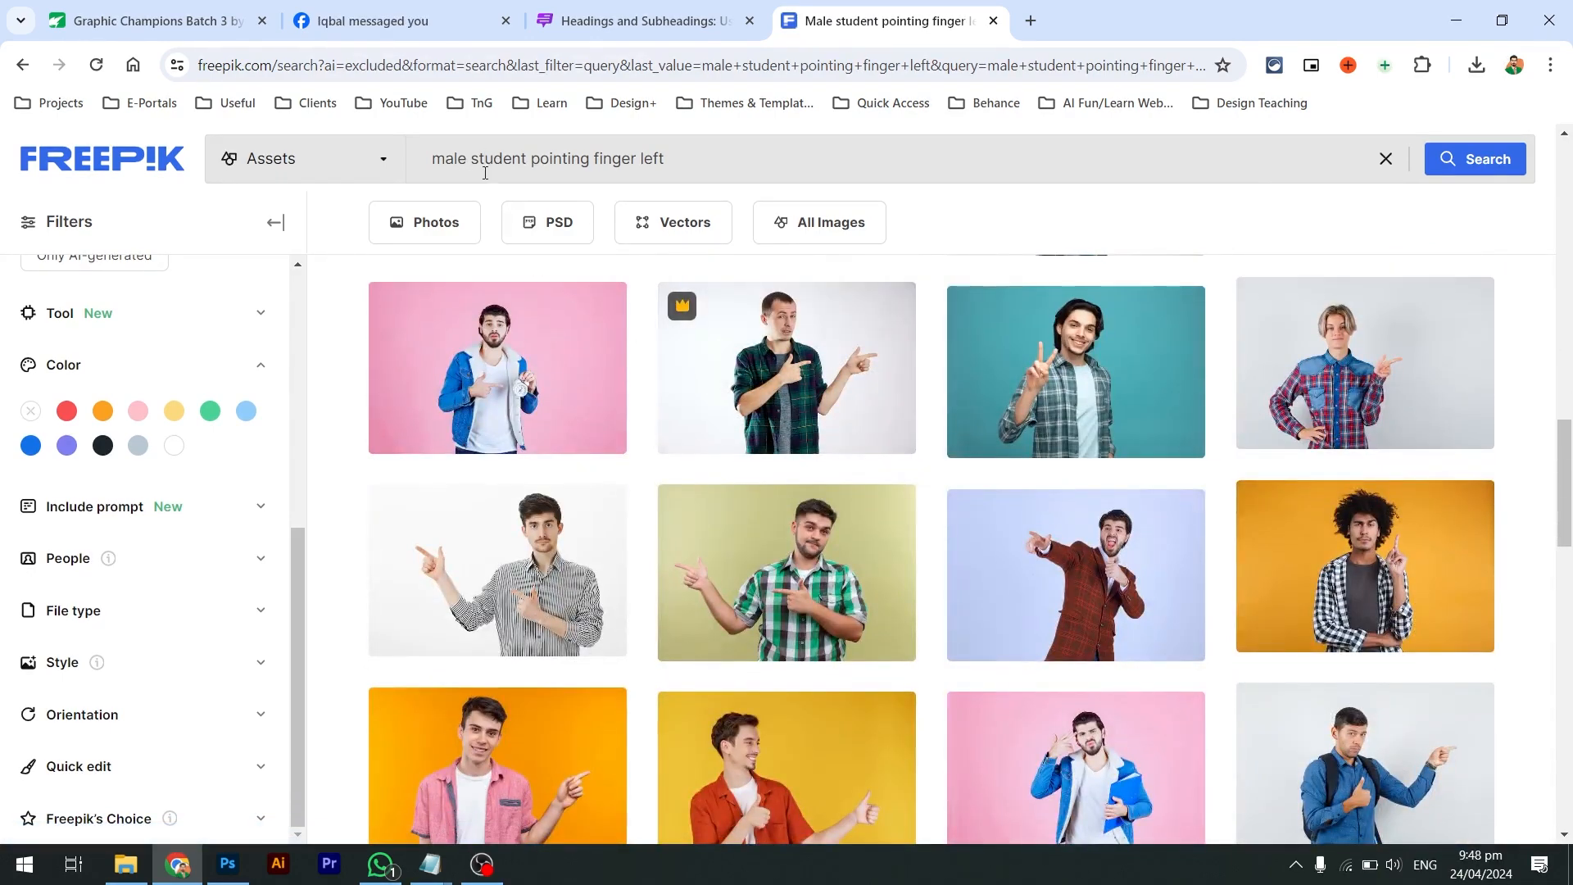
Refine the query to 'male college student pointing finger left', browse, and go to the next page
type("ge")
key("Return")
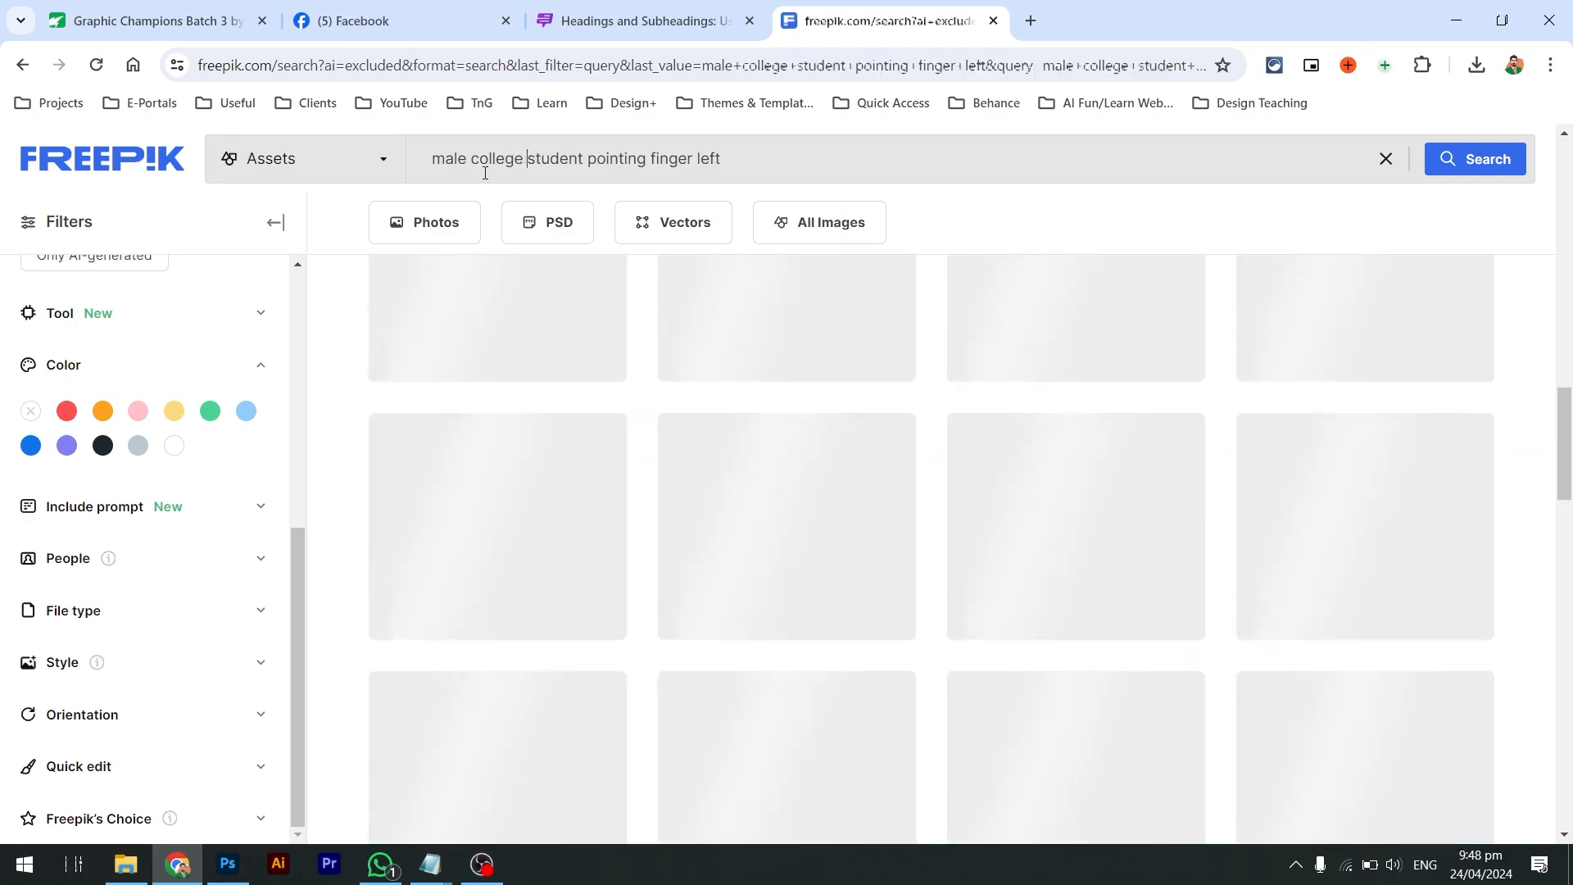
scroll(643, 438, "down", 3)
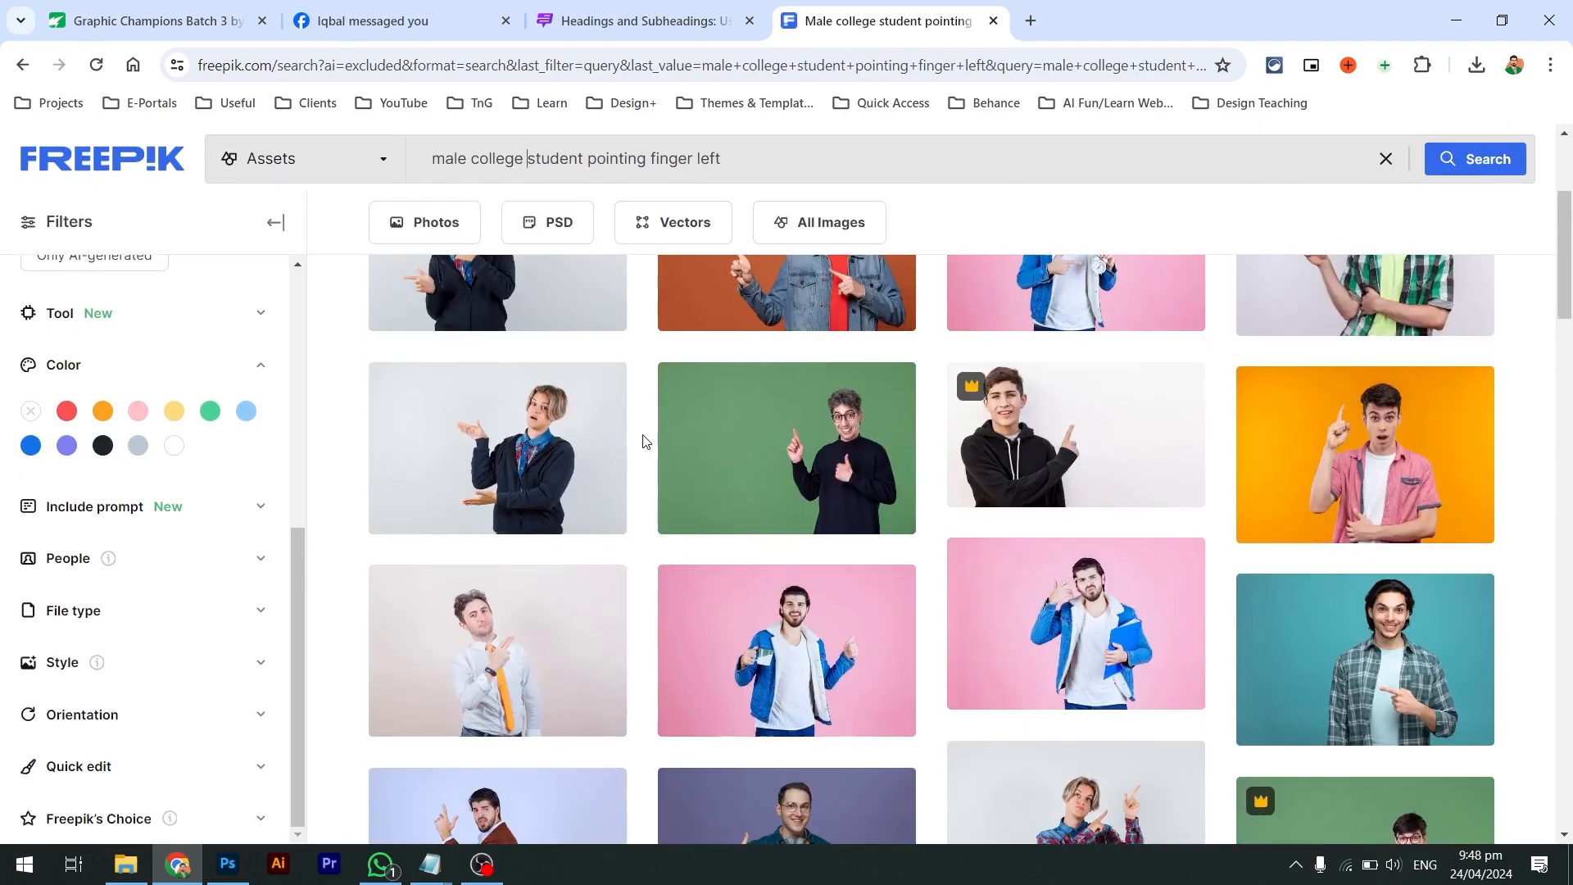
scroll(643, 441, "down", 3)
scroll(643, 441, "down", 2)
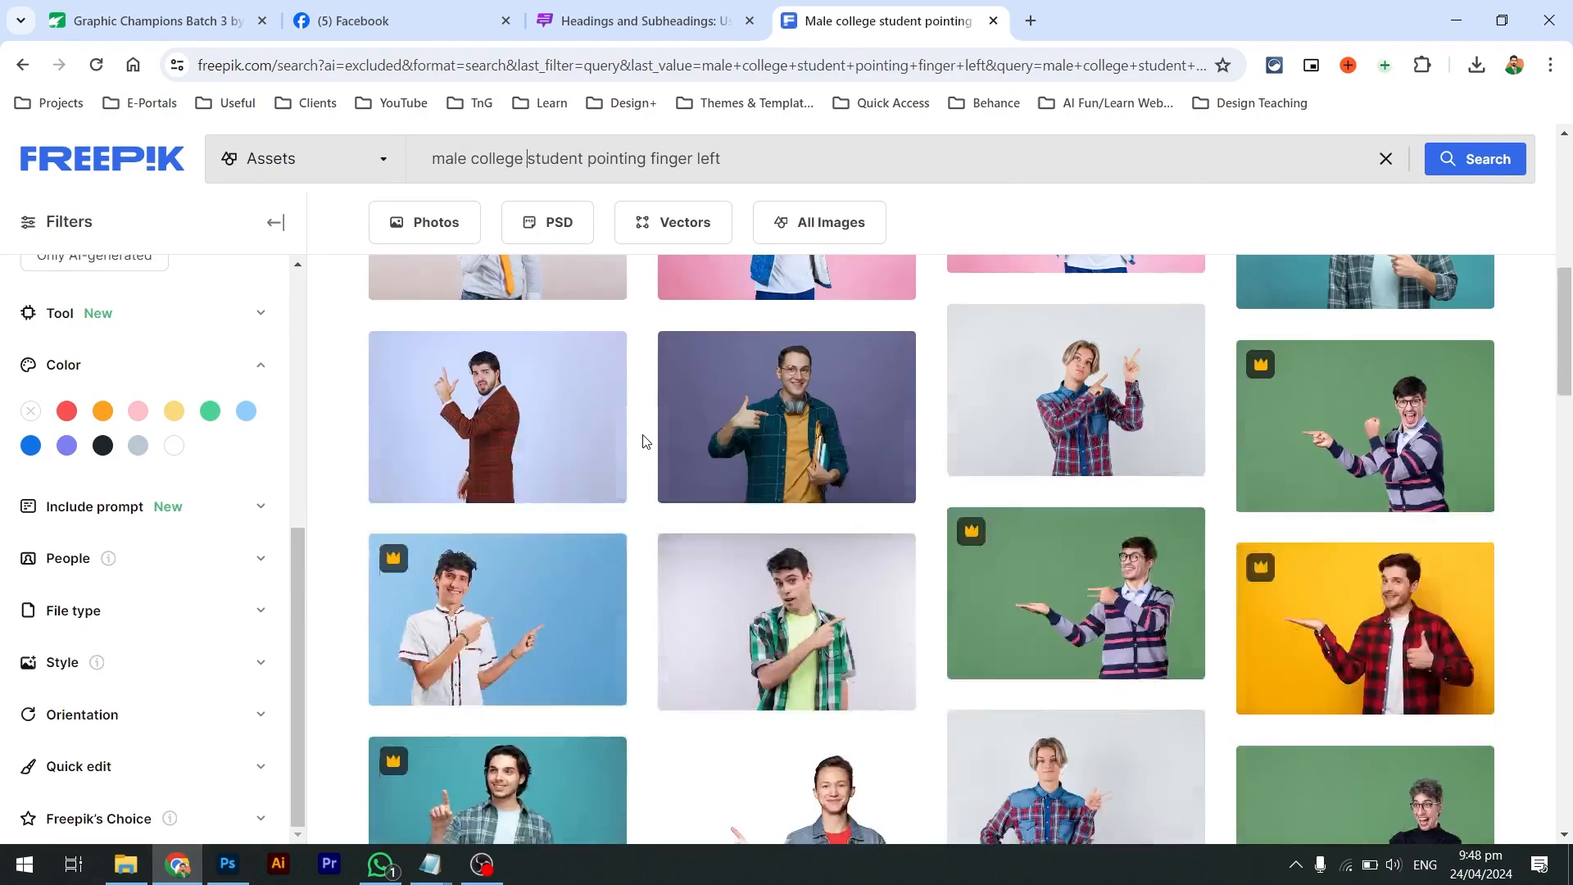
scroll(643, 440, "down", 3)
scroll(644, 441, "down", 4)
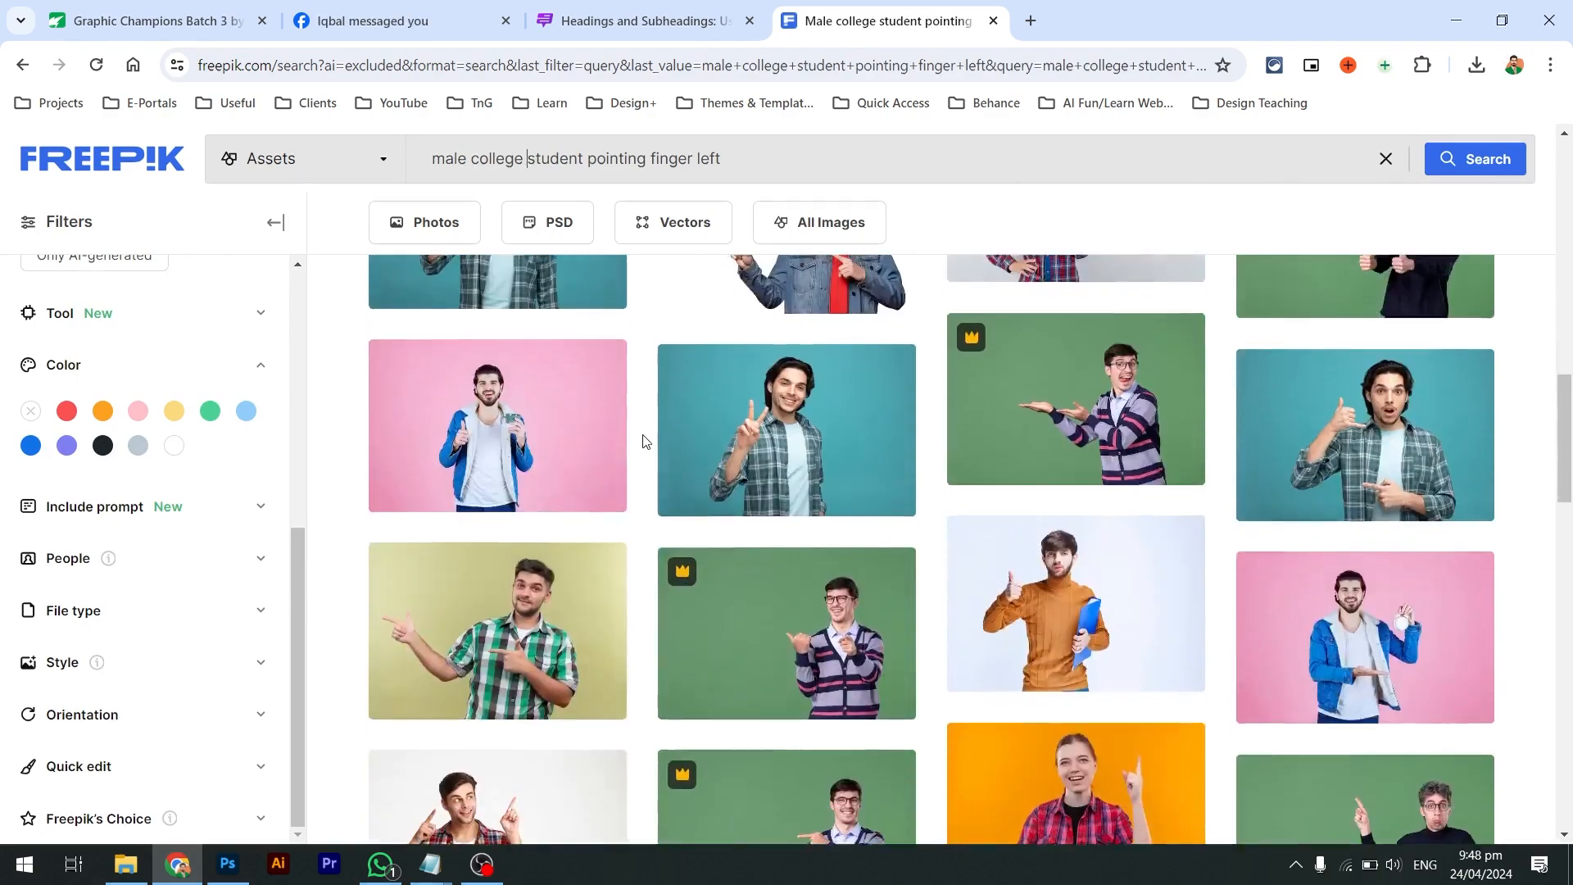
scroll(644, 441, "down", 2)
scroll(1134, 438, "down", 5)
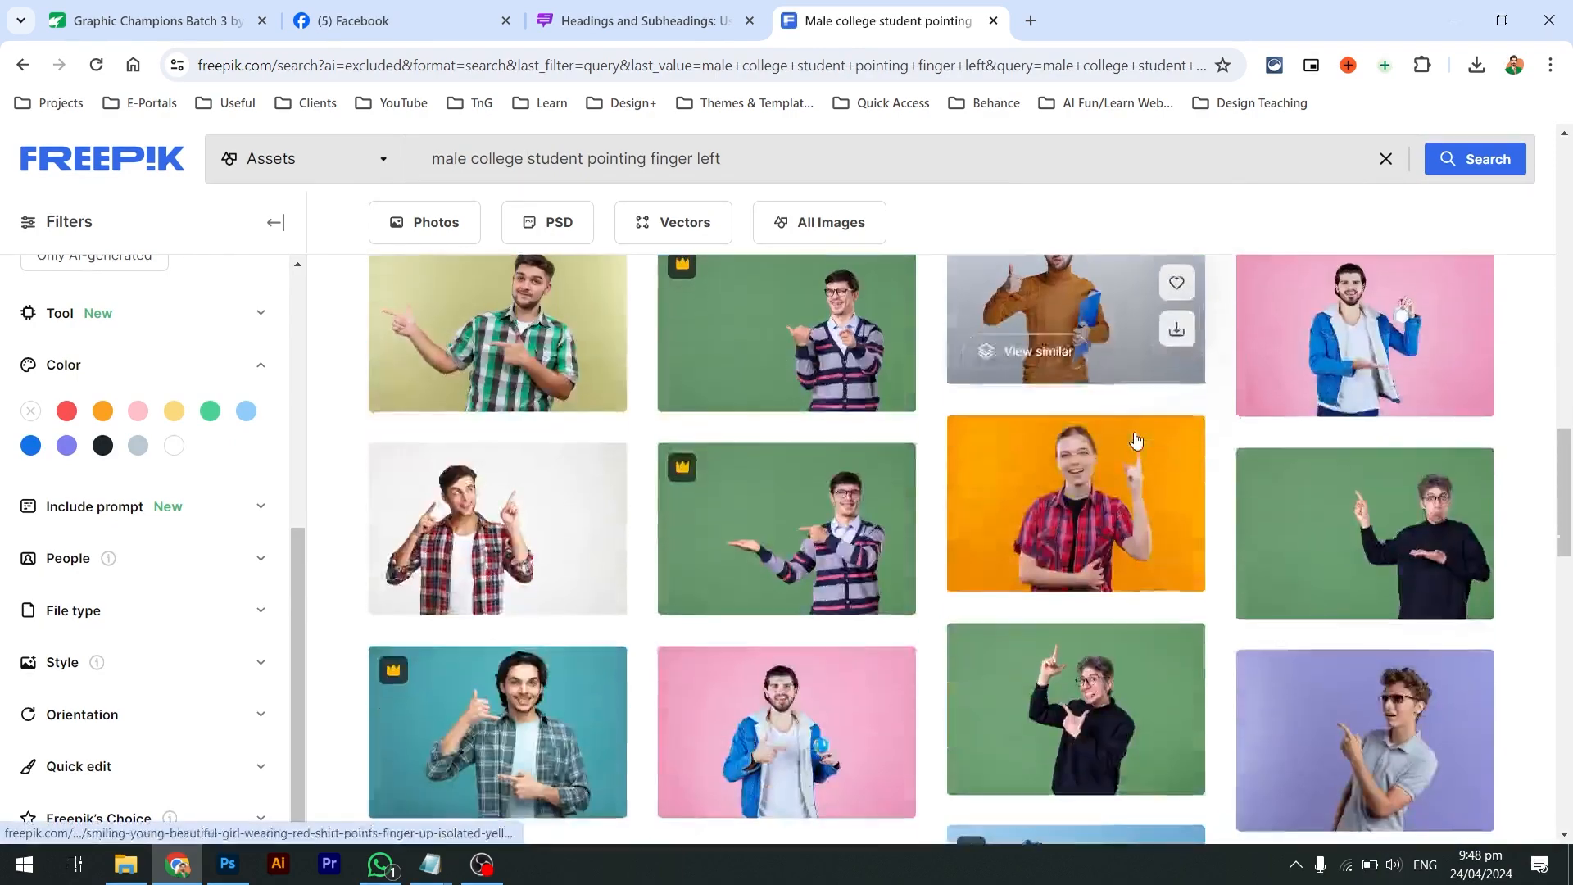
scroll(1135, 439, "down", 4)
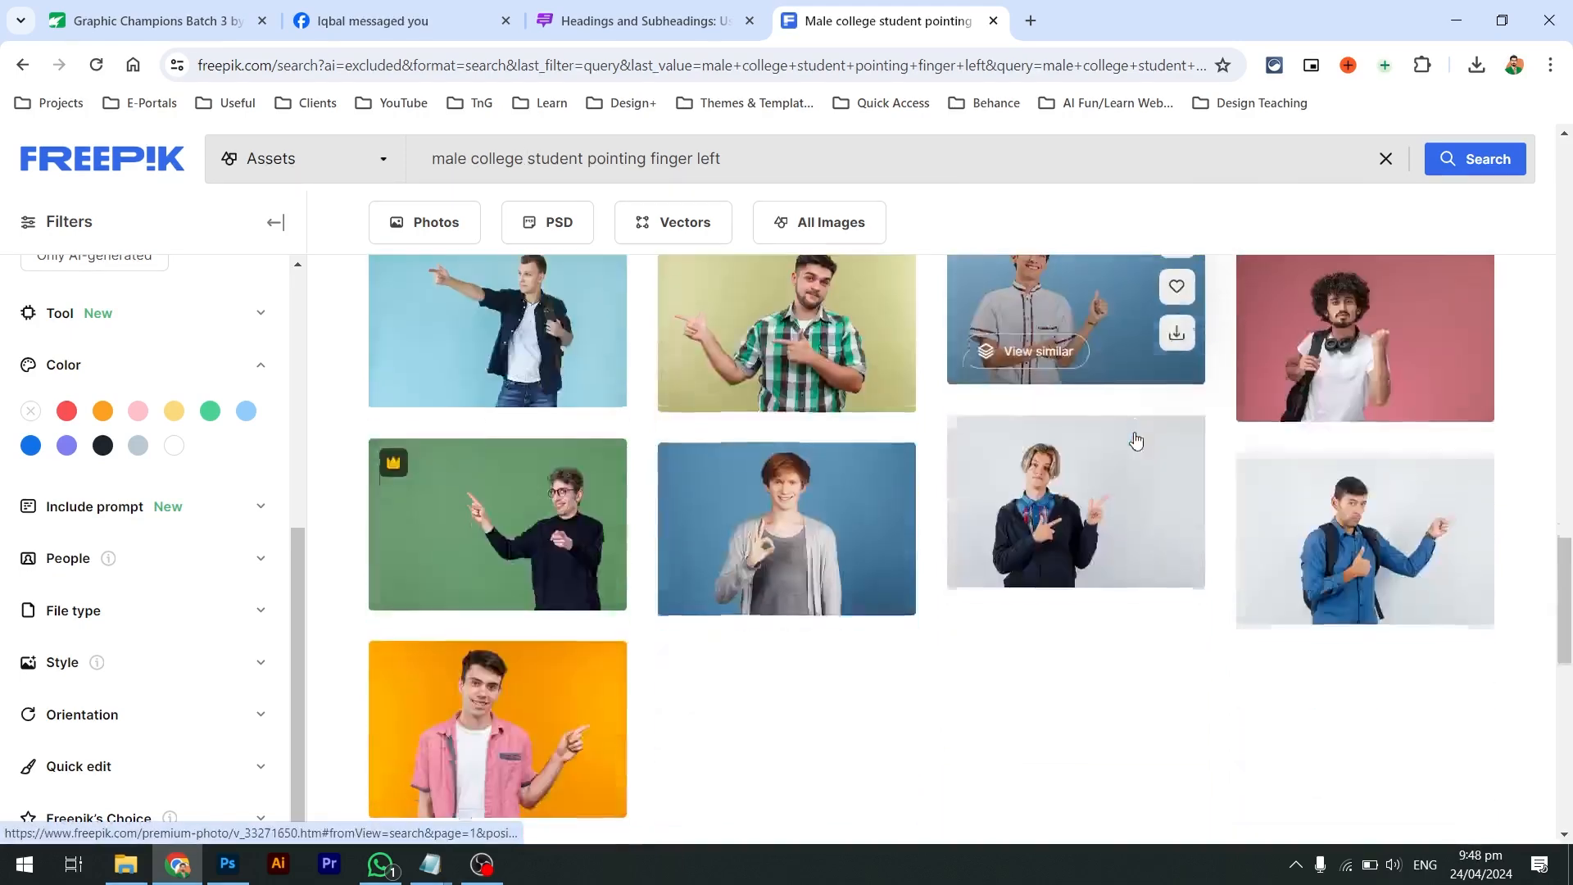
scroll(965, 710, "down", 1)
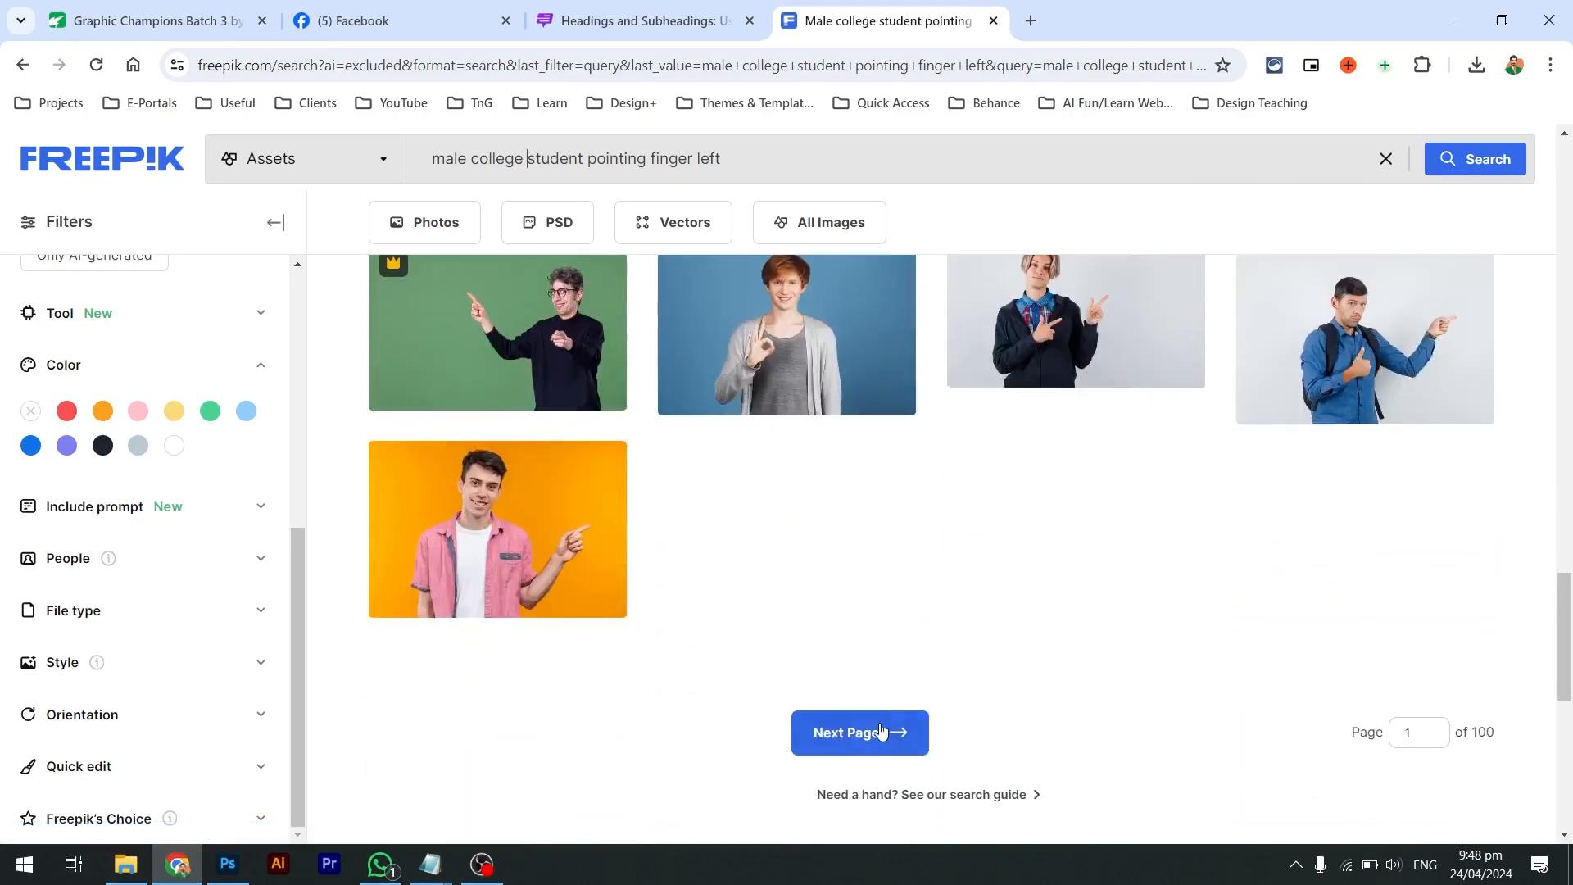
left_click(837, 752)
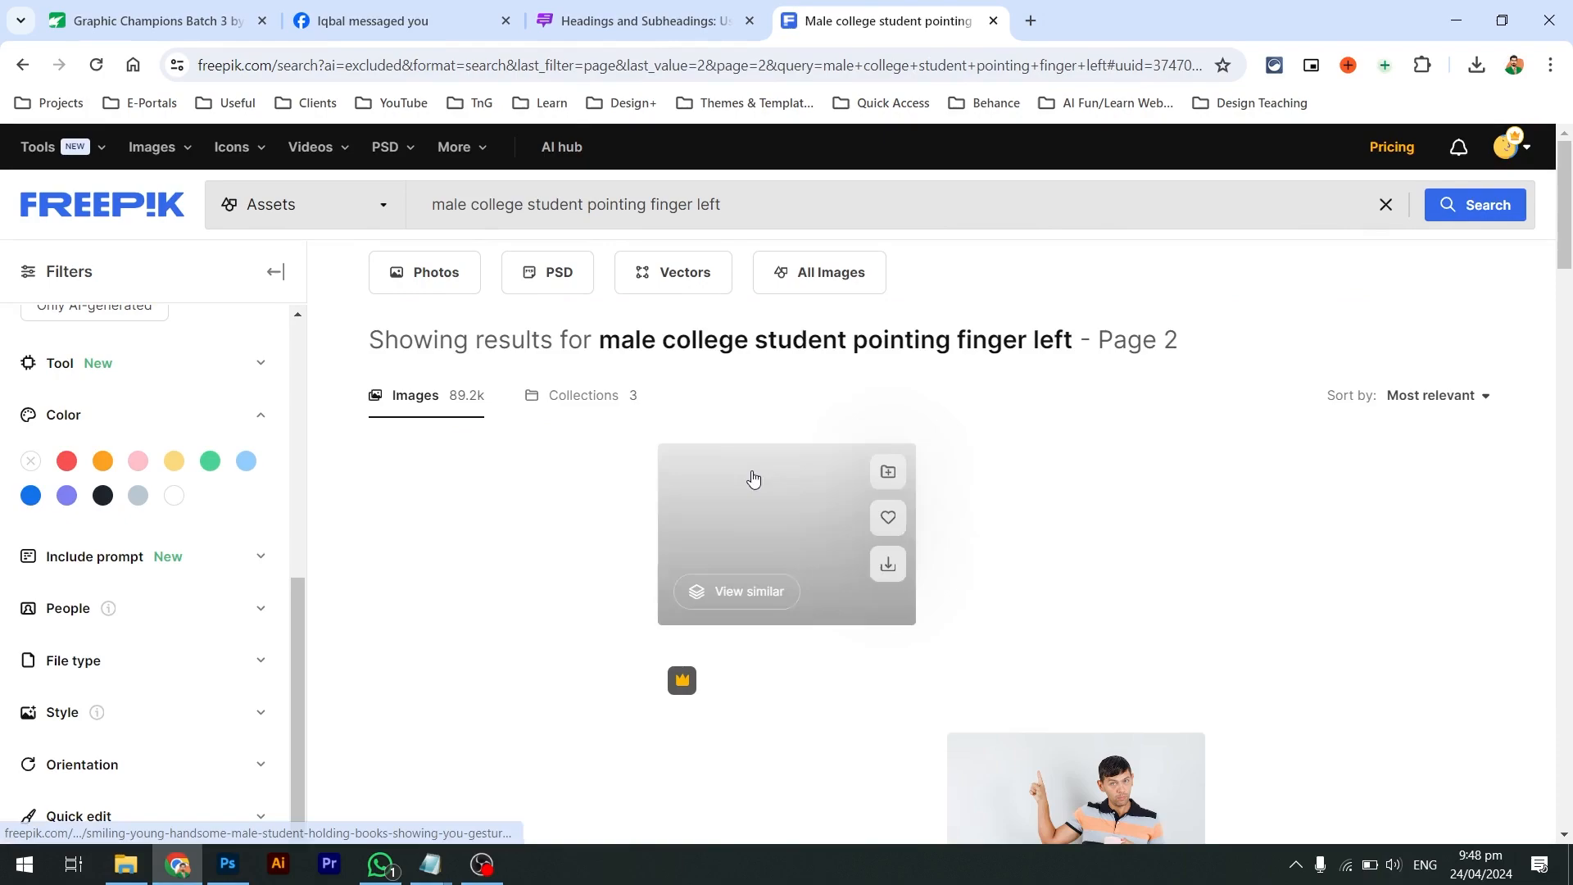
Scroll the results and preview the teal-shirt man photo
scroll(748, 468, "down", 1)
scroll(748, 466, "down", 9)
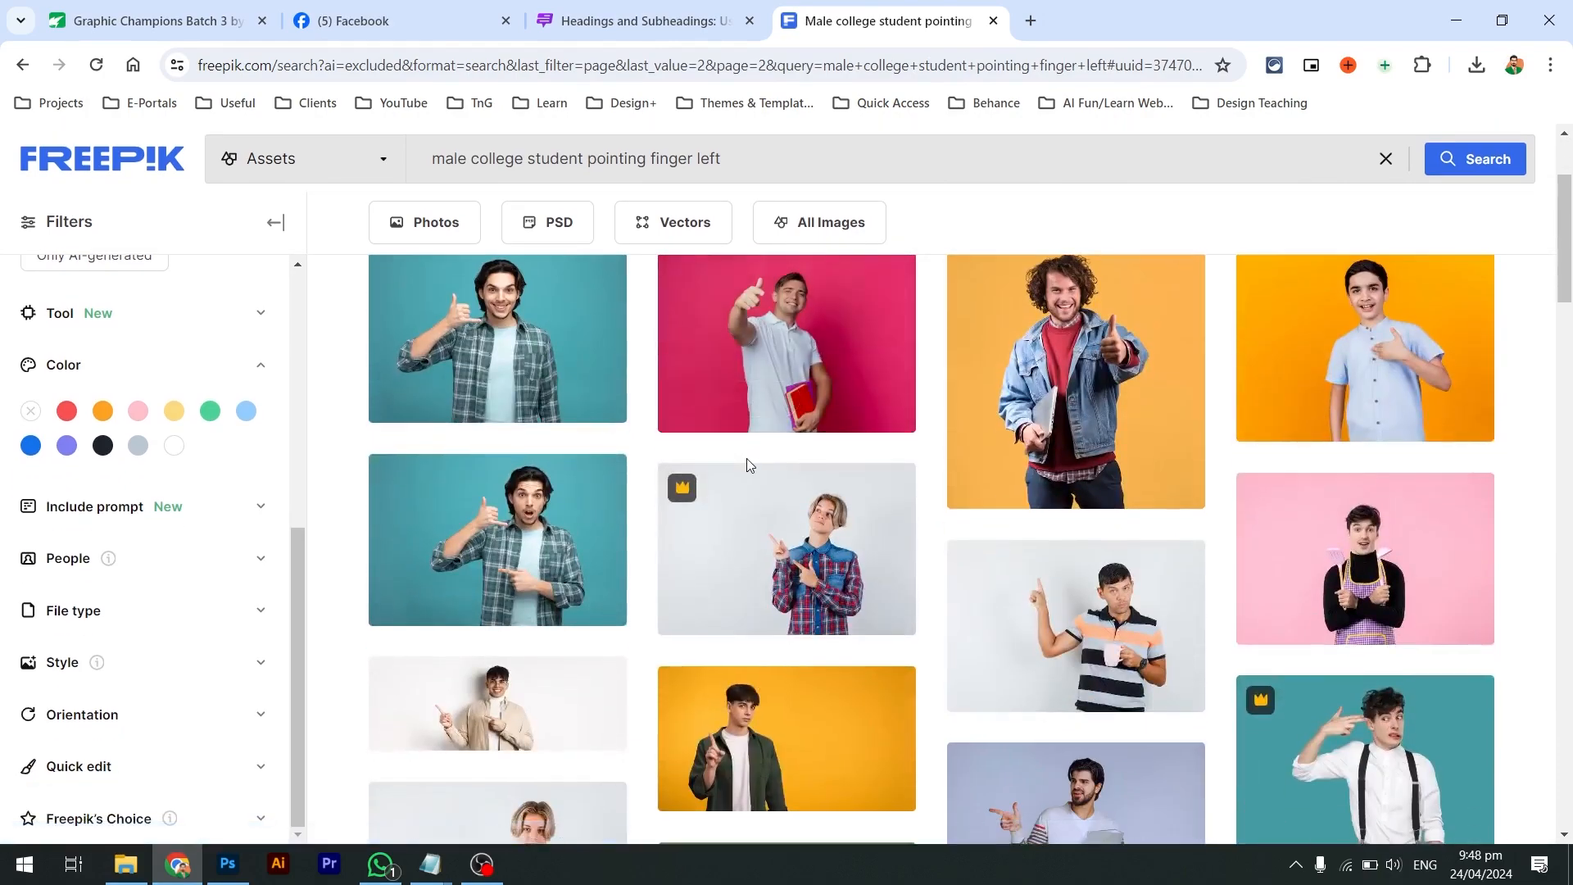
scroll(747, 465, "down", 4)
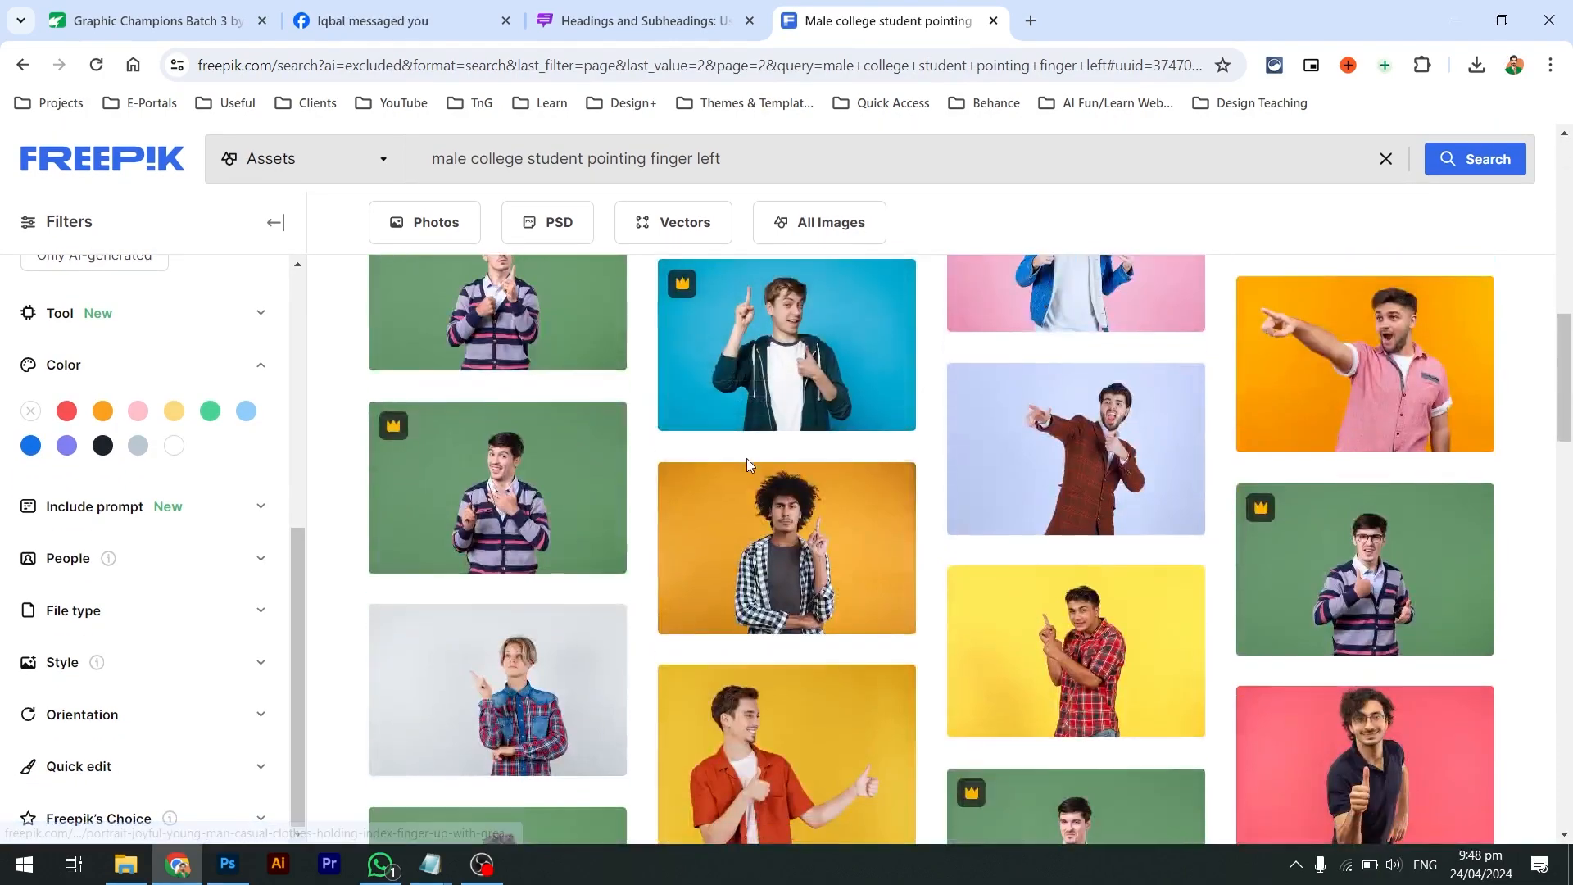
scroll(722, 384, "down", 3)
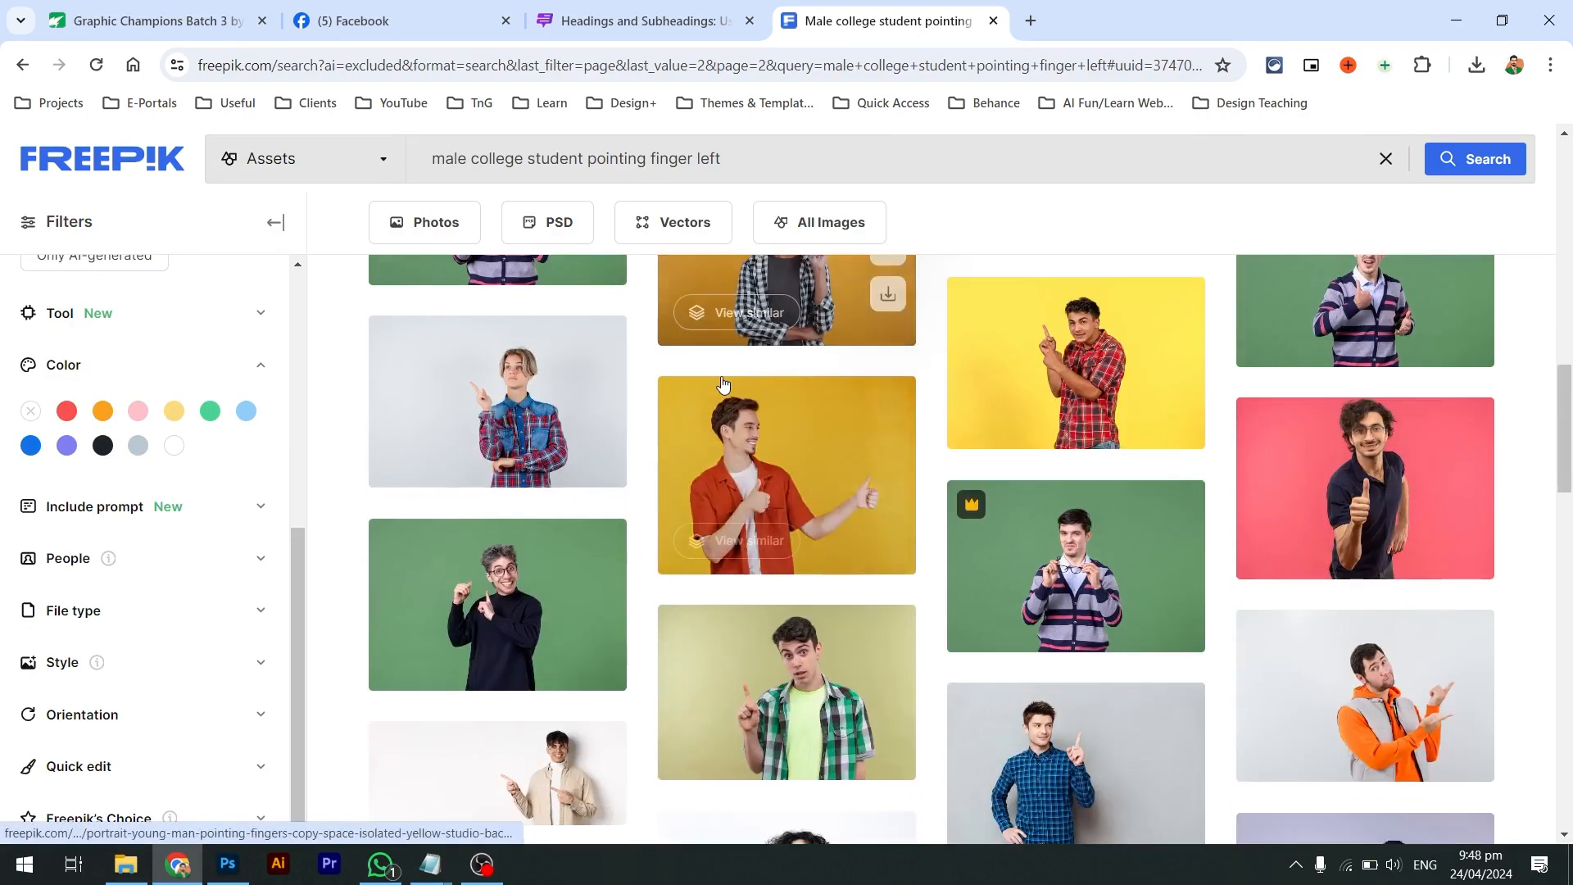
scroll(723, 384, "down", 4)
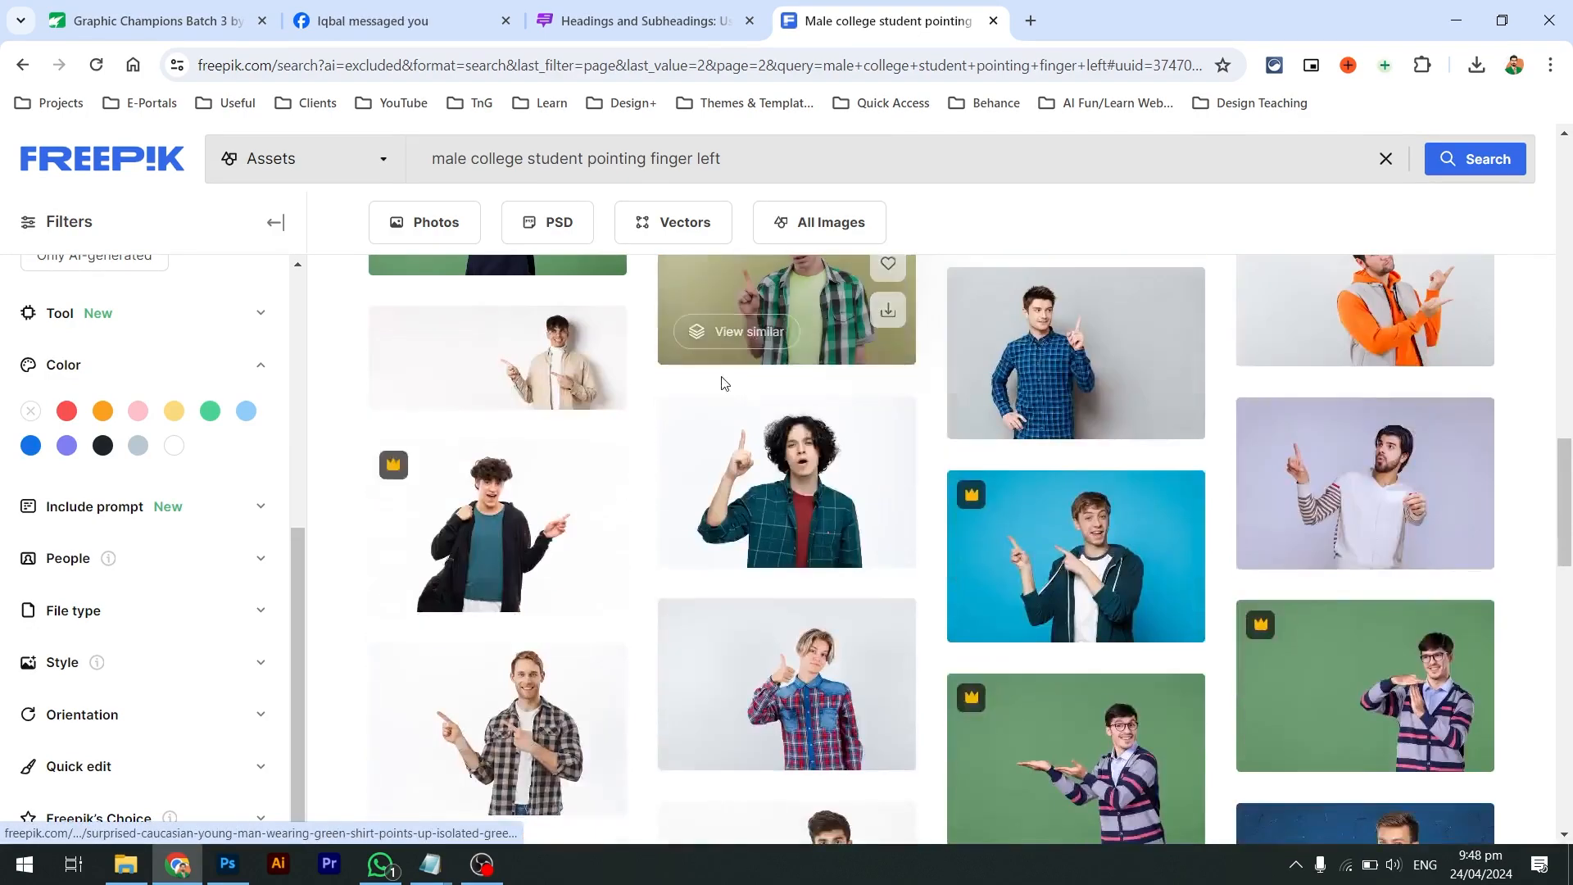
scroll(723, 384, "down", 5)
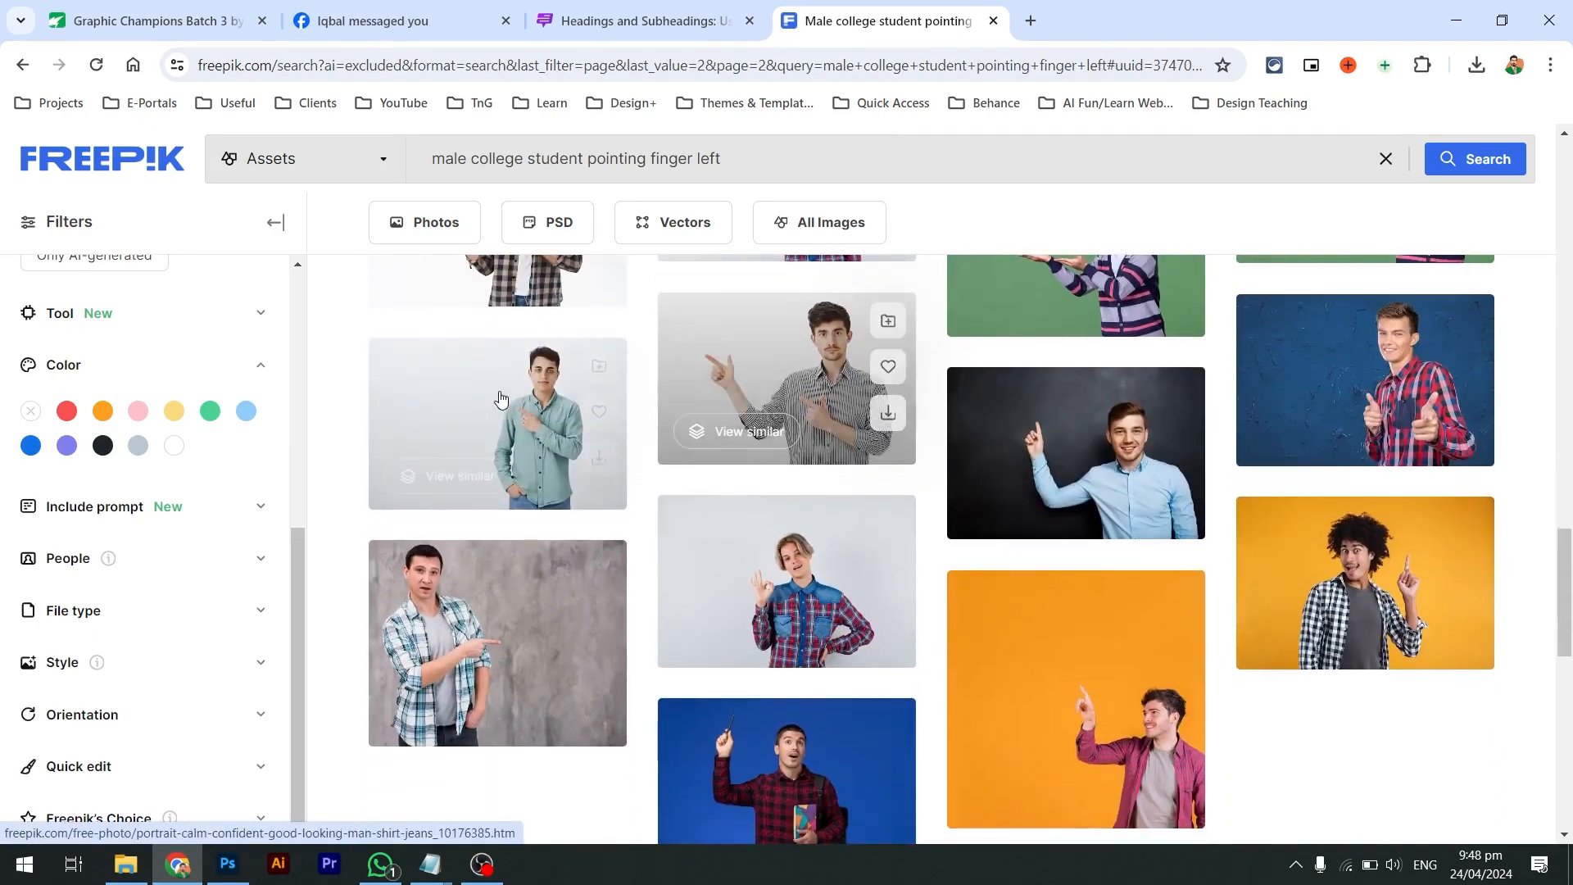
left_click(501, 399)
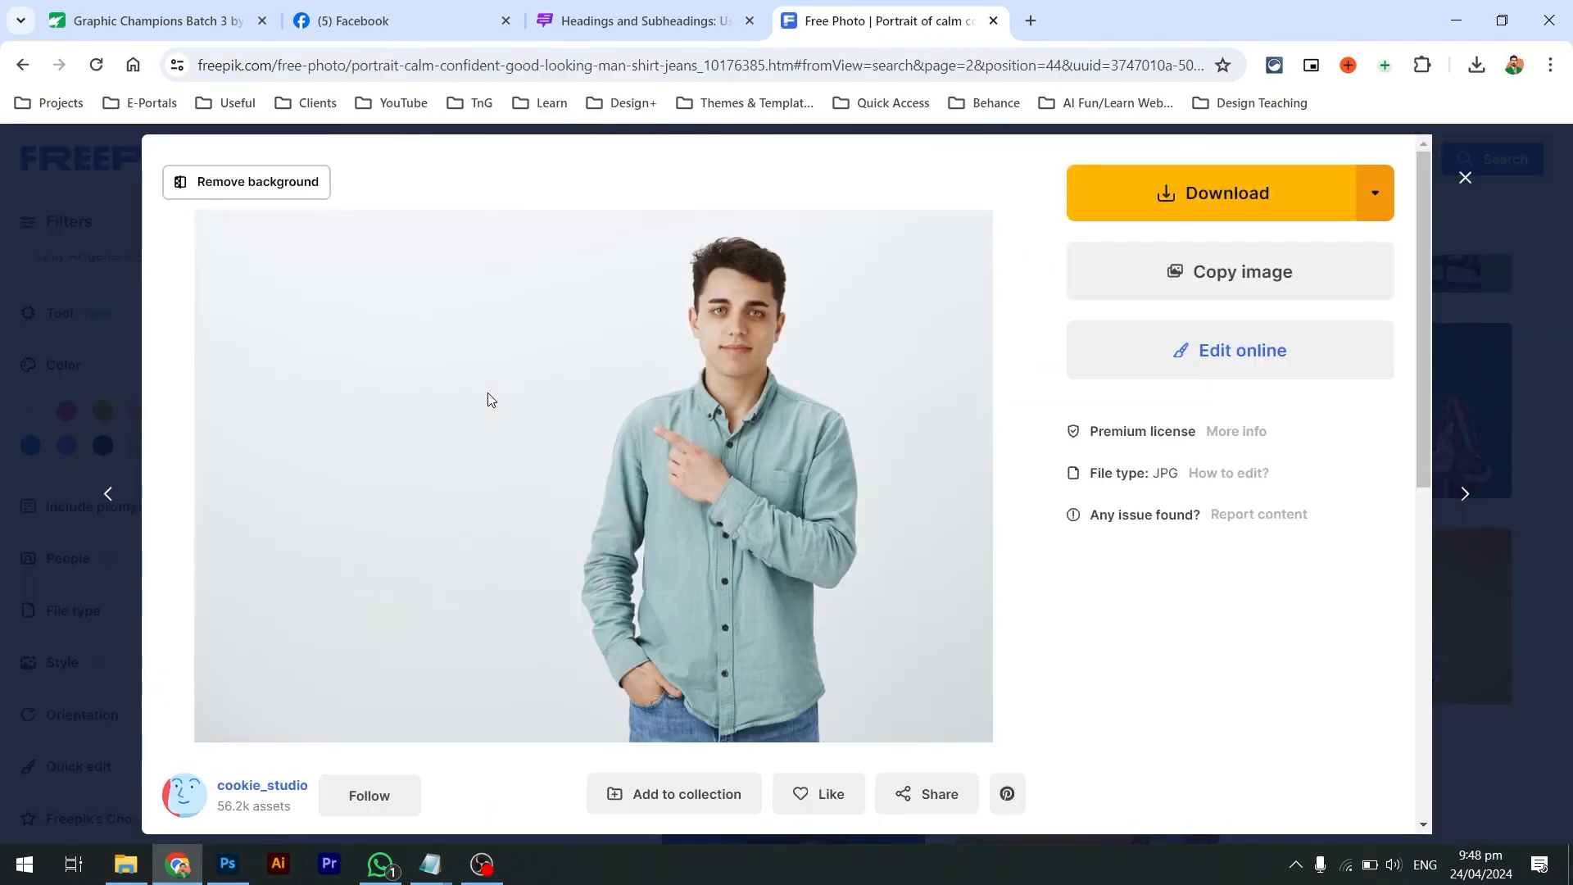
scroll(487, 414, "down", 6)
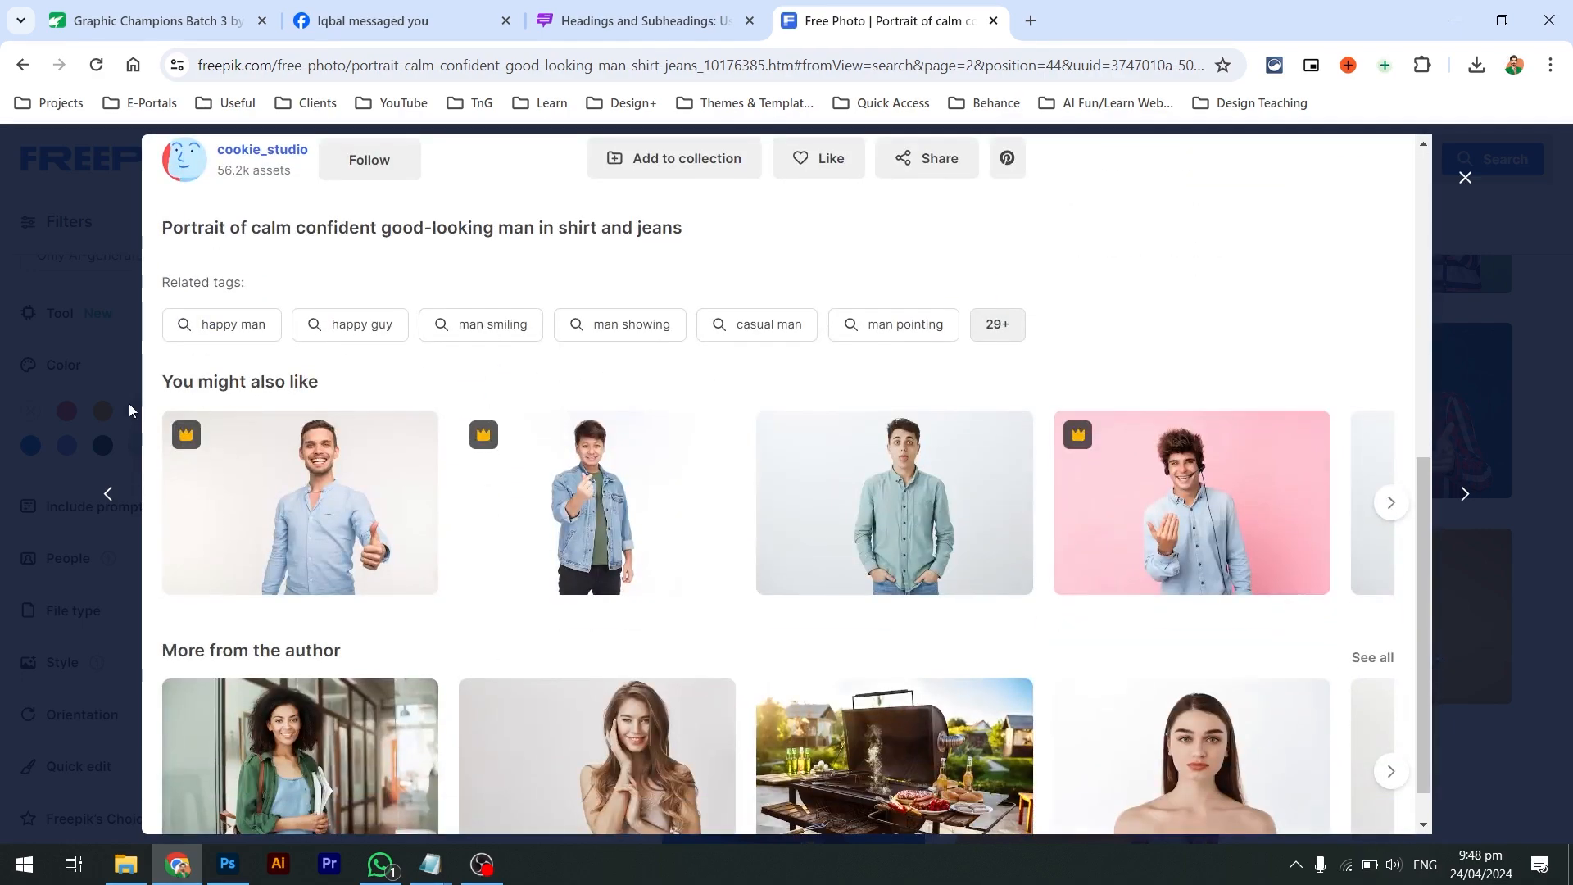
left_click(3, 402)
Go to results page 3, then return to the 'student pointing finger left' results
scroll(451, 484, "down", 2)
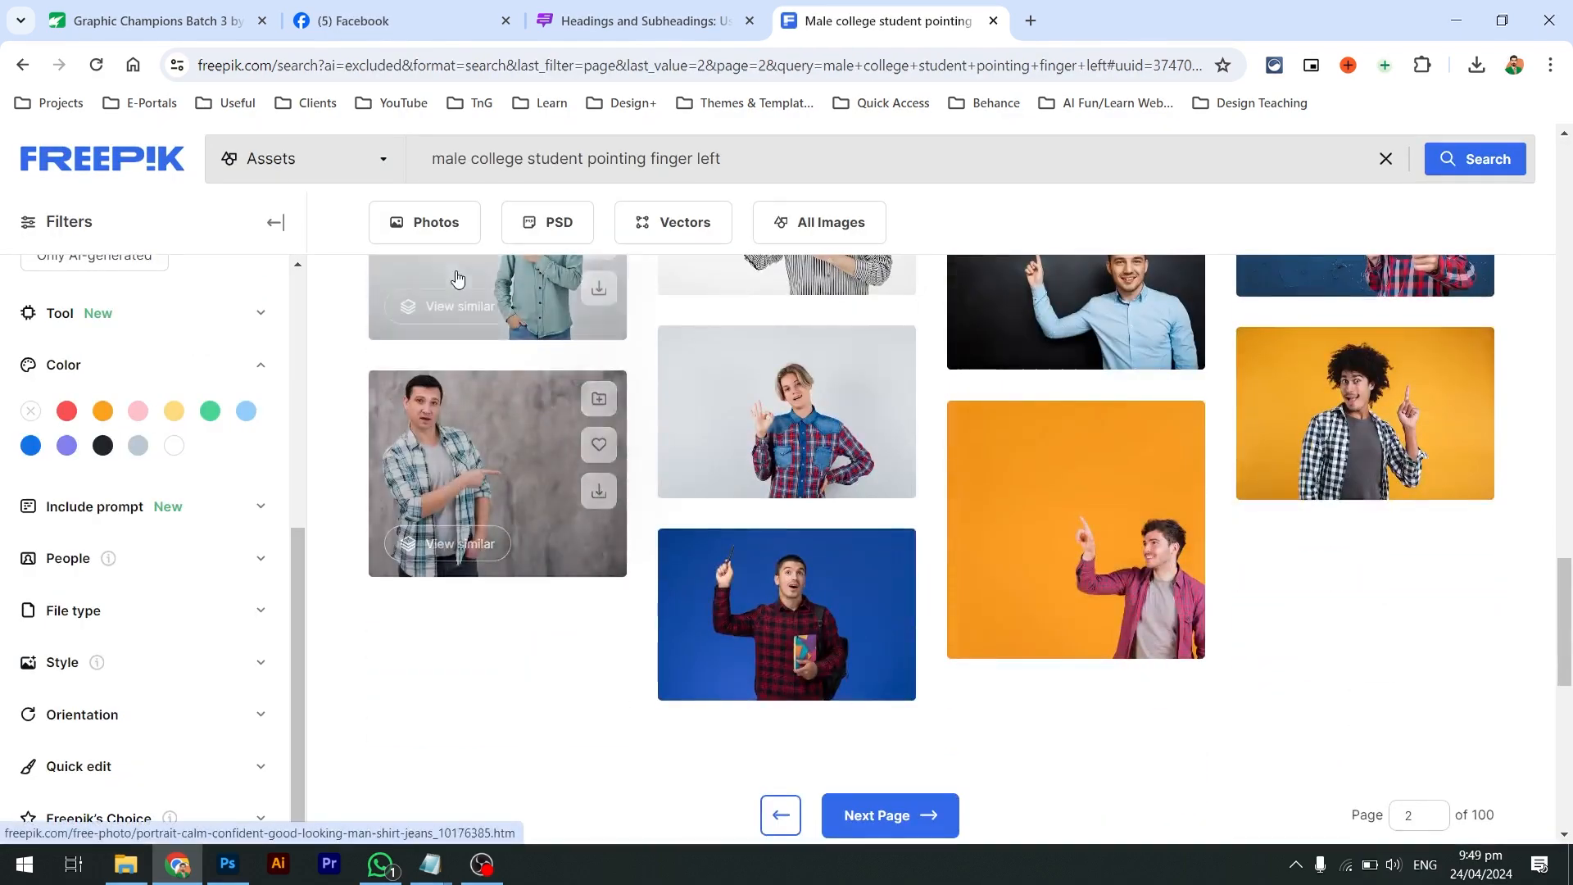
scroll(886, 583, "down", 2)
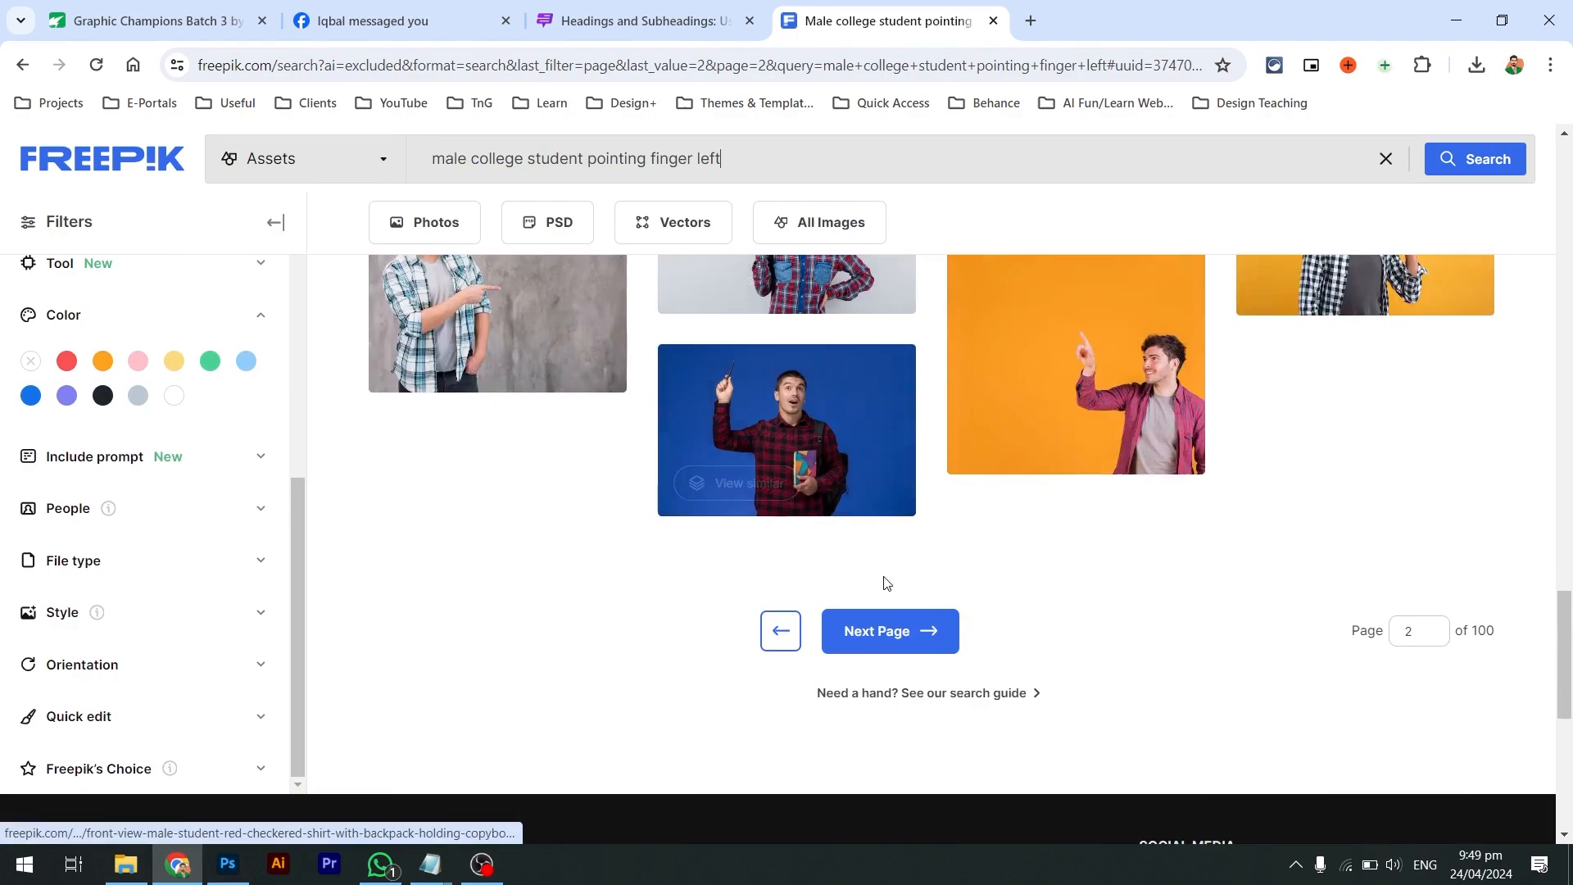
left_click(918, 633)
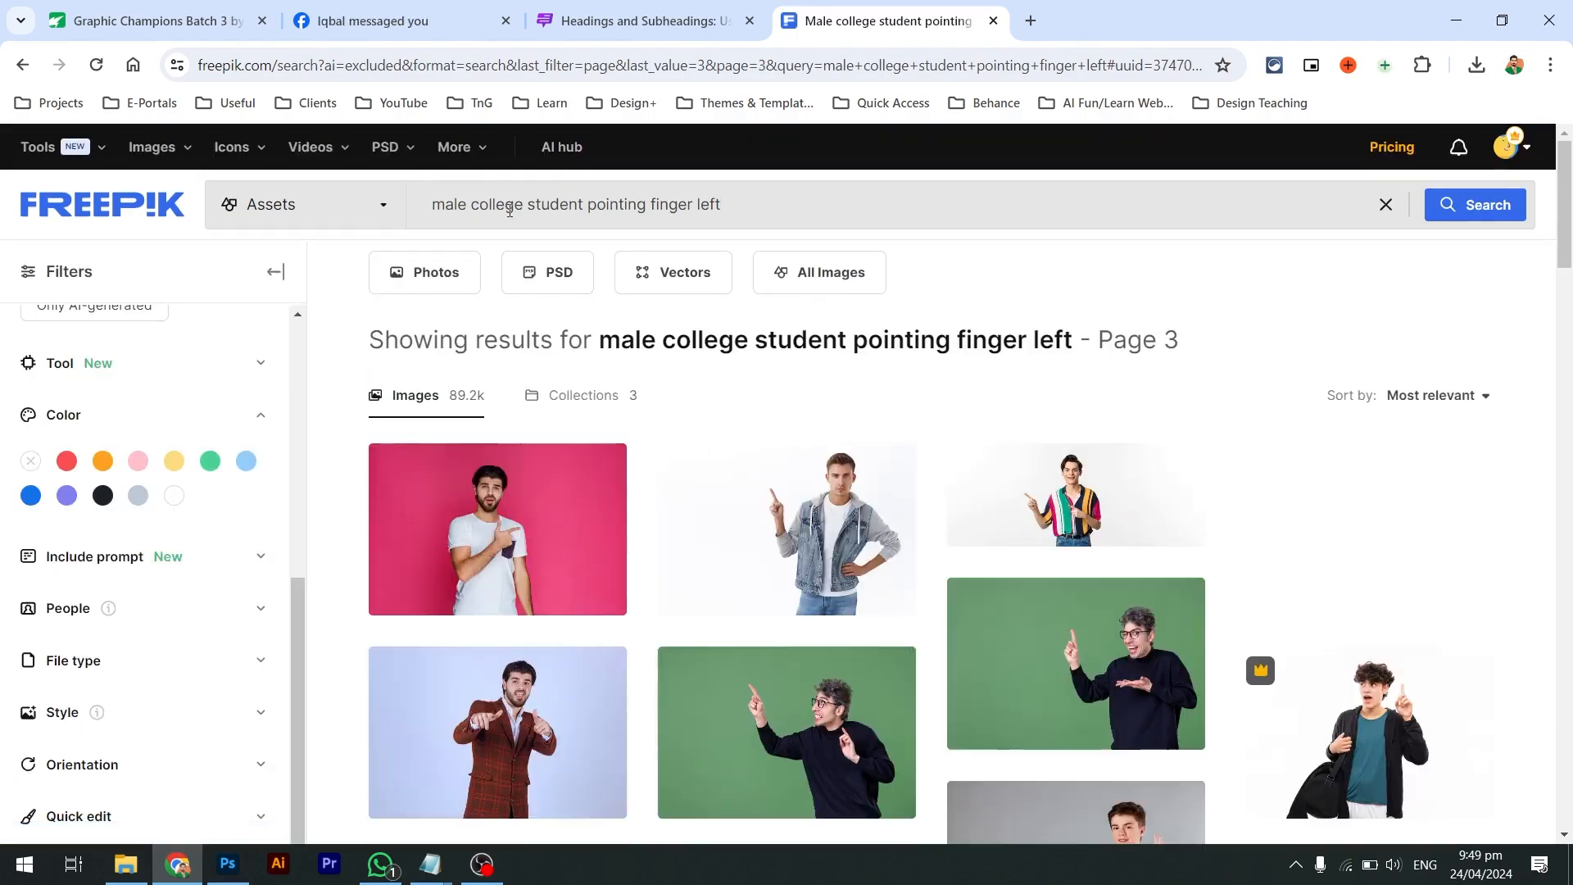
key("Return")
scroll(685, 464, "down", 20)
left_click(844, 636)
scroll(882, 636, "down", 17)
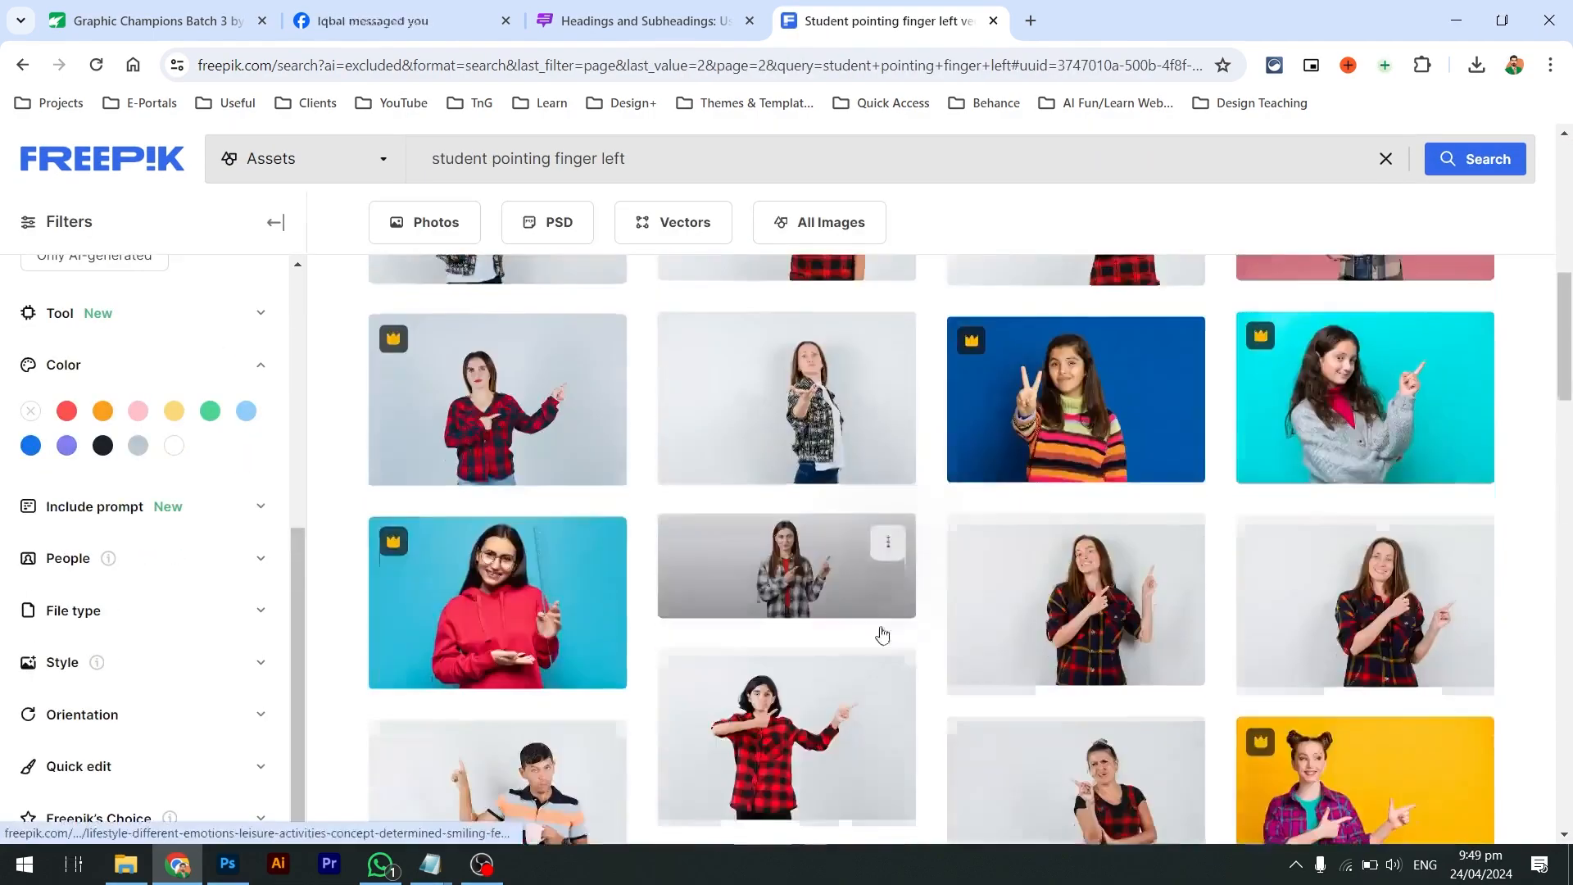
left_click_drag(494, 166, 488, 166)
Try the searches 'school male' and 'man, laptop, pointing left'
left_click(434, 161)
type("school male")
key("Return")
scroll(653, 453, "down", 13)
triple_click(496, 160)
type("man, la")
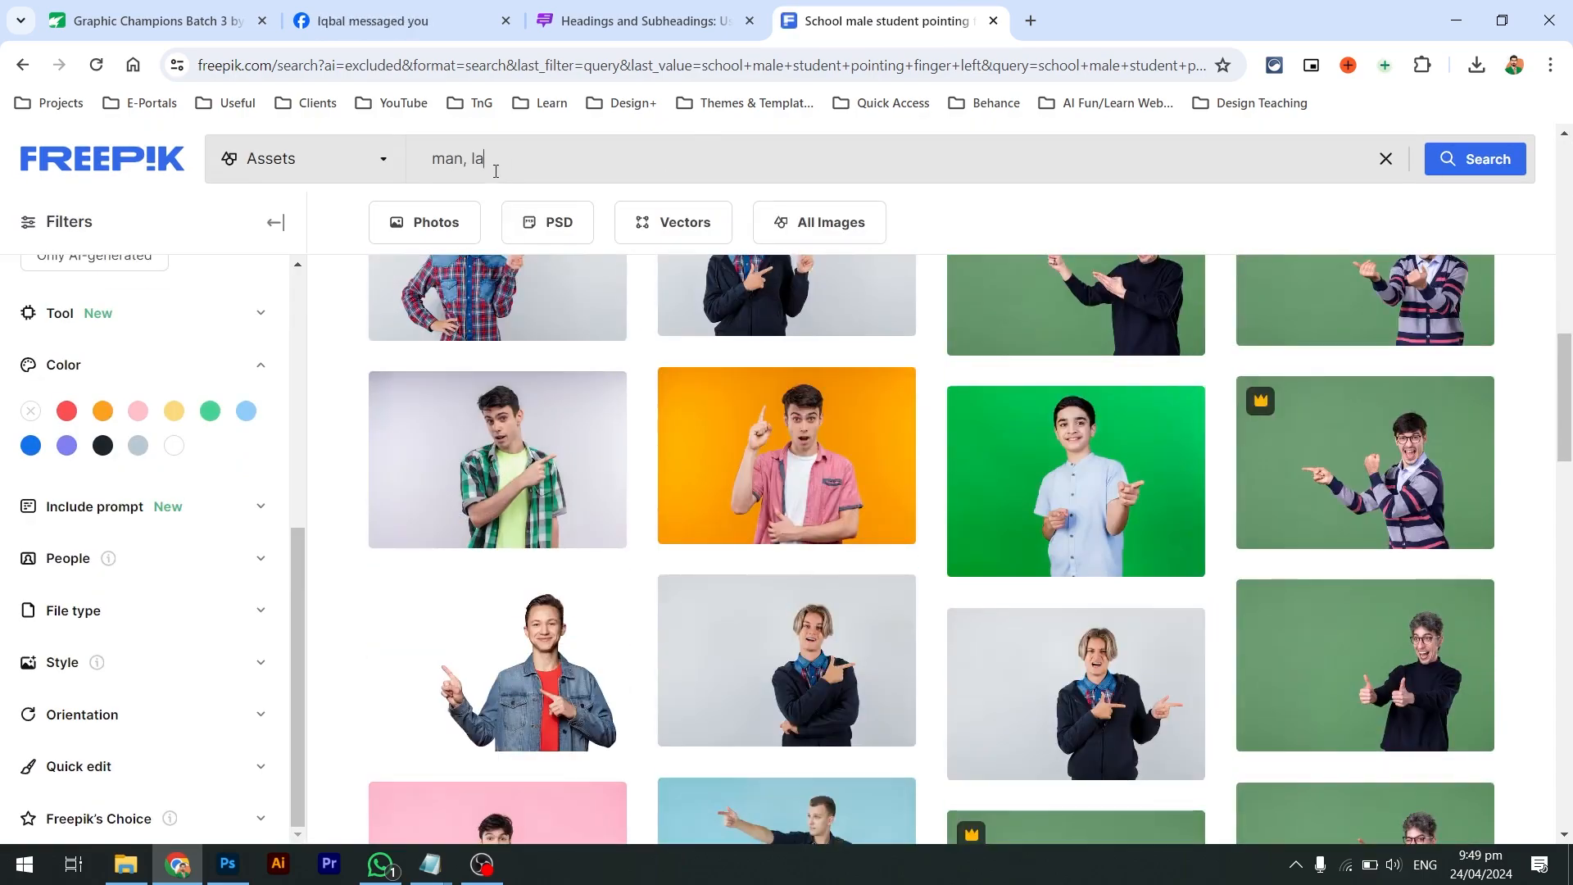
type("ft")
key("Return")
scroll(997, 577, "down", 13)
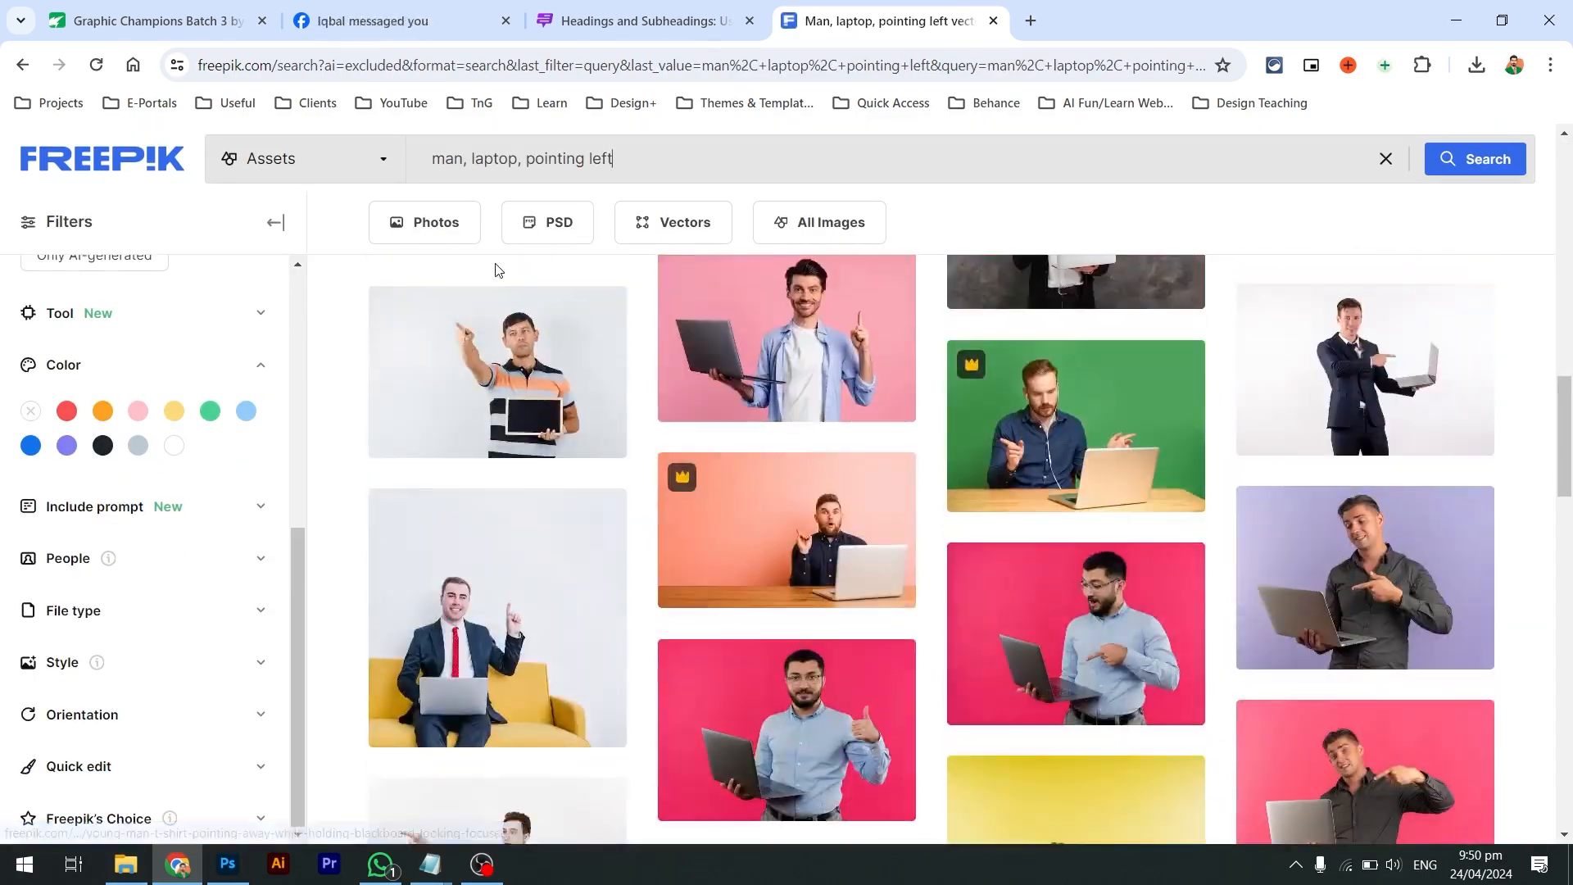
Change the query to 'student, laptop', then to 'student, laptop, standing'
double_click(447, 161)
type("student")
key("Return")
scroll(741, 452, "down", 5)
scroll(740, 452, "down", 20)
left_click_drag(542, 161, 721, 170)
key("BackSpace")
key("Return")
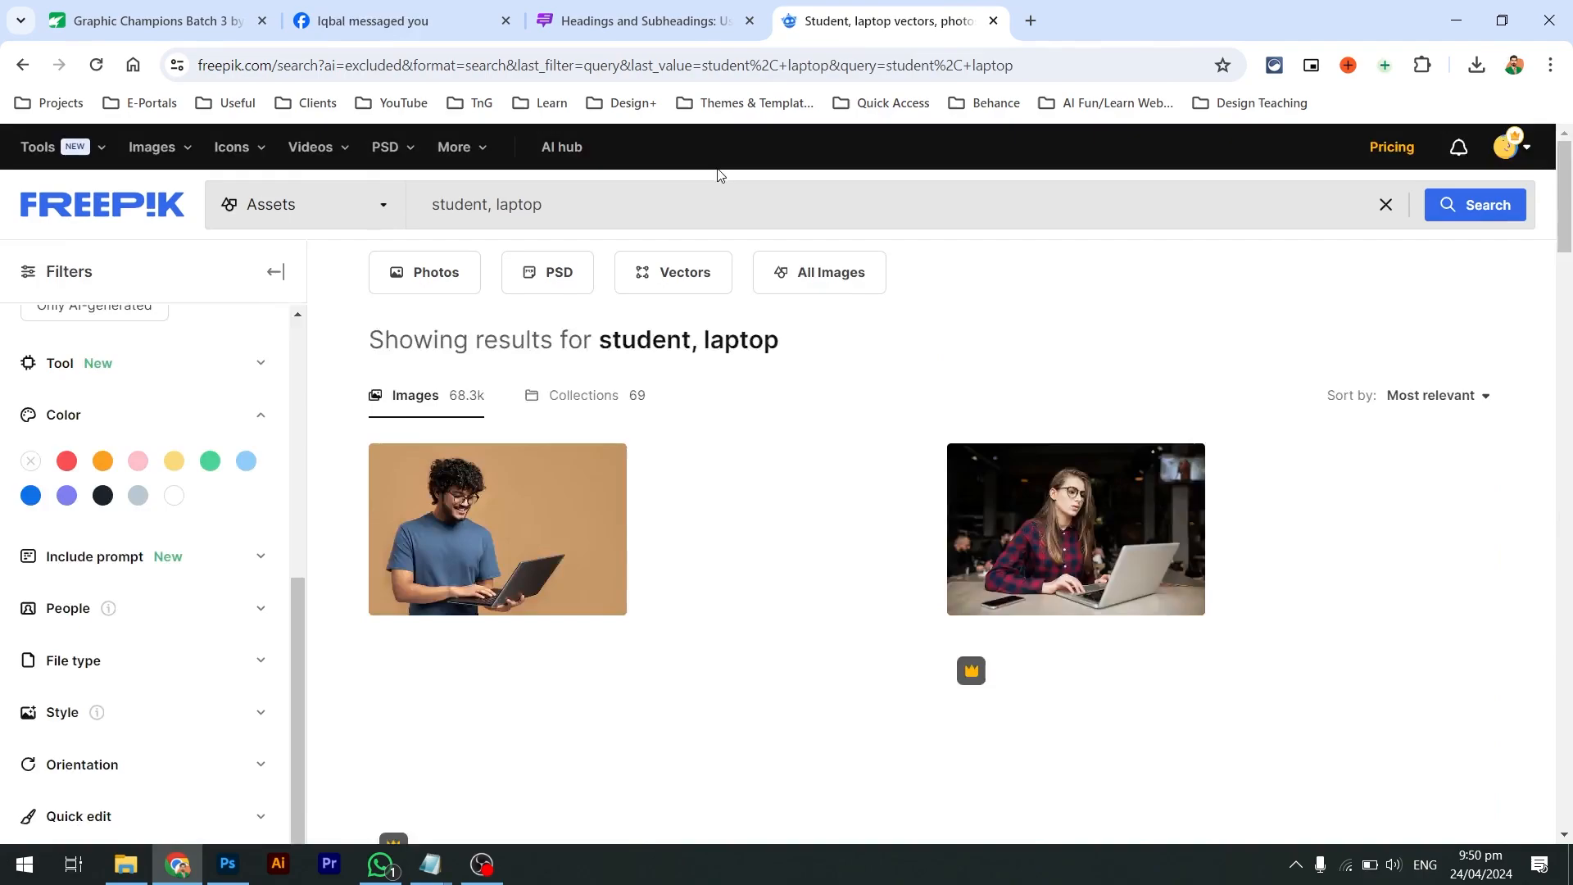
scroll(764, 426, "down", 8)
left_click(721, 164)
type(", standing")
key("Return")
Search for happy male students with laptops and preview one photo
scroll(787, 450, "down", 10)
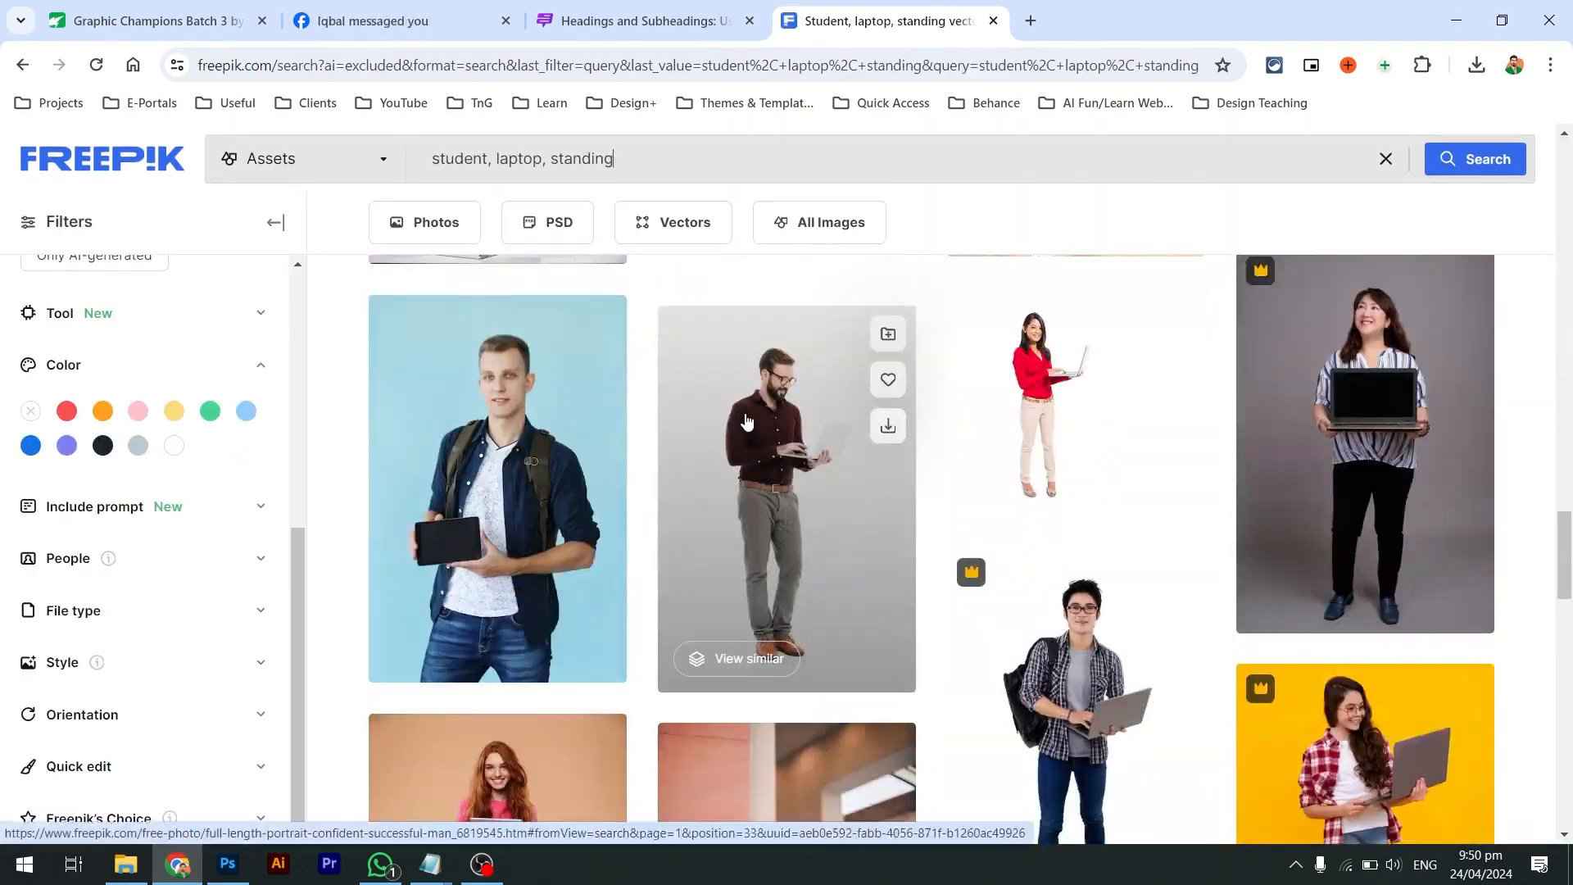
type(", male")
key("Return")
scroll(881, 509, "down", 12)
double_click(582, 160)
type("happy")
key("Return")
scroll(787, 475, "down", 15)
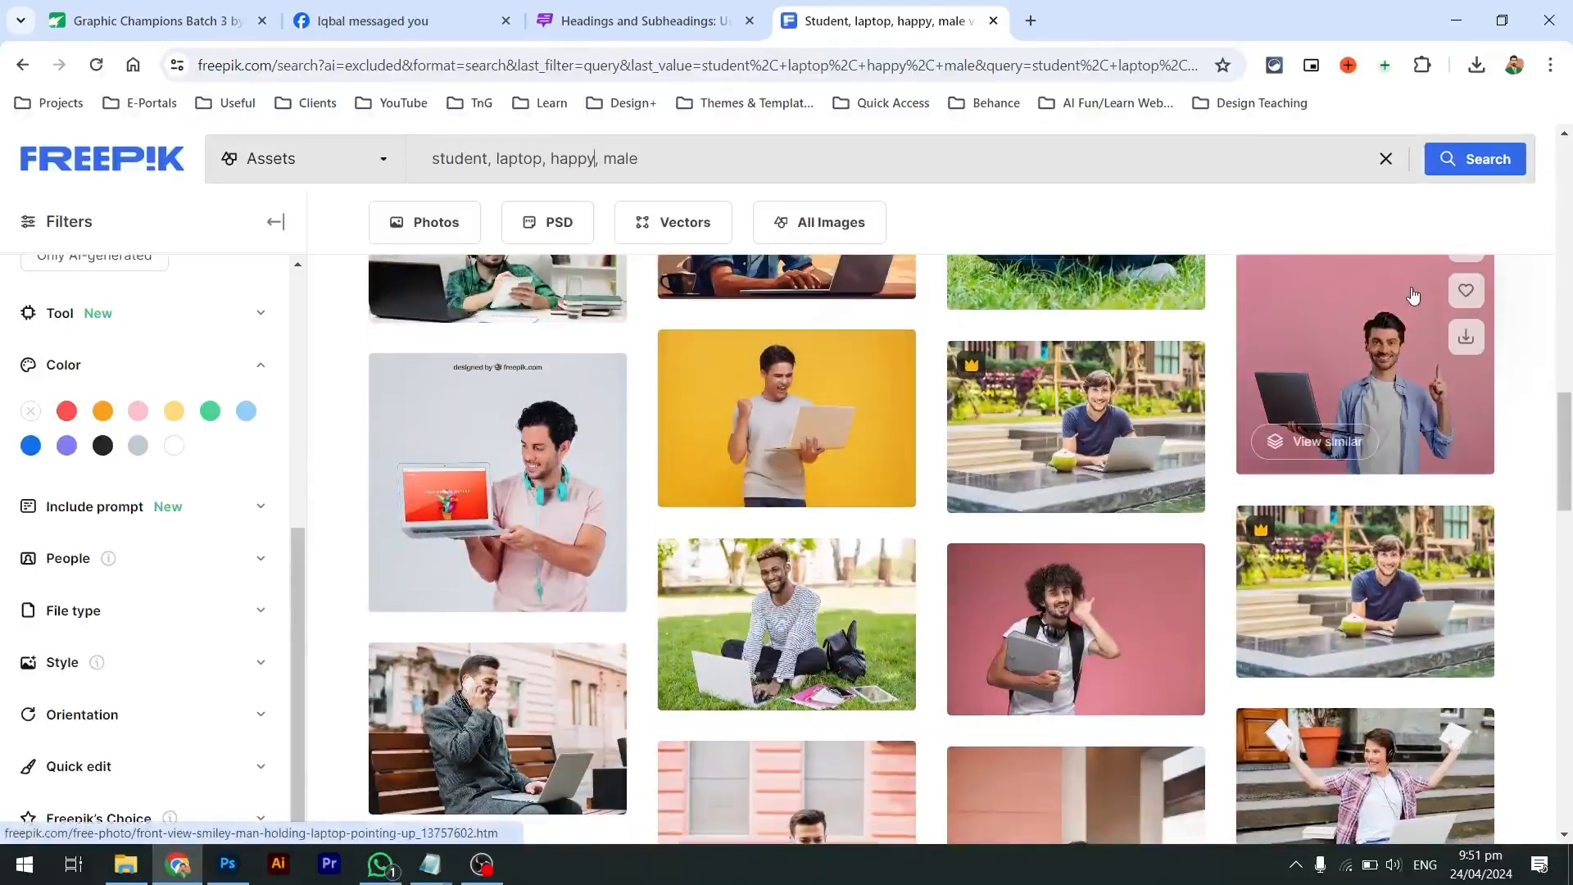
left_click(1393, 344)
left_click(1514, 595)
scroll(1227, 598, "down", 5)
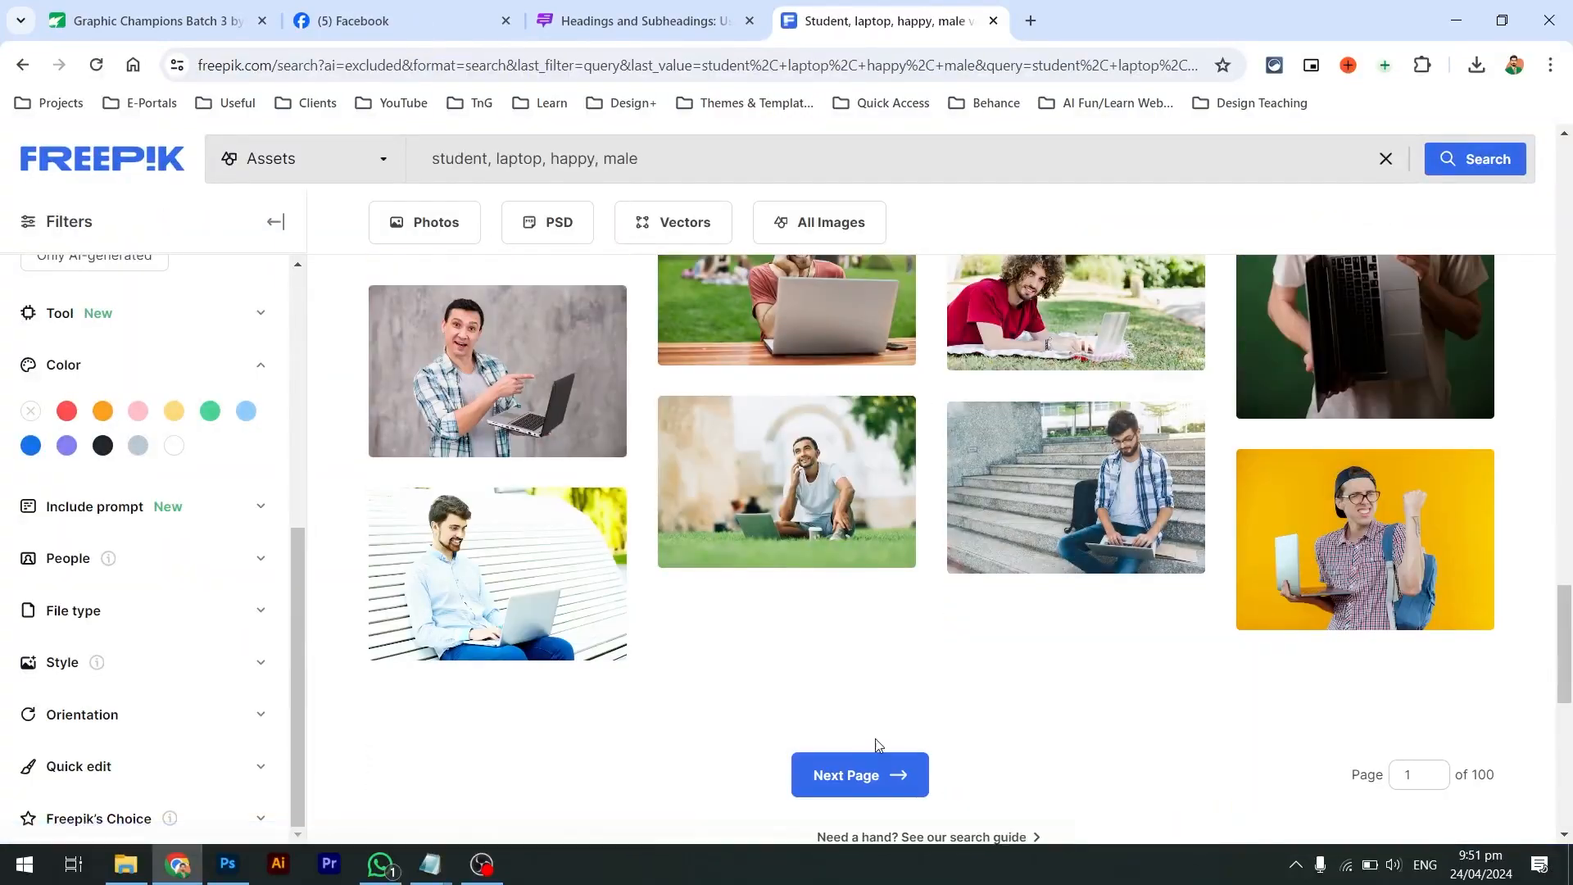
Go to results page 2 and preview a graduate photo
left_click(852, 774)
scroll(737, 647, "down", 5)
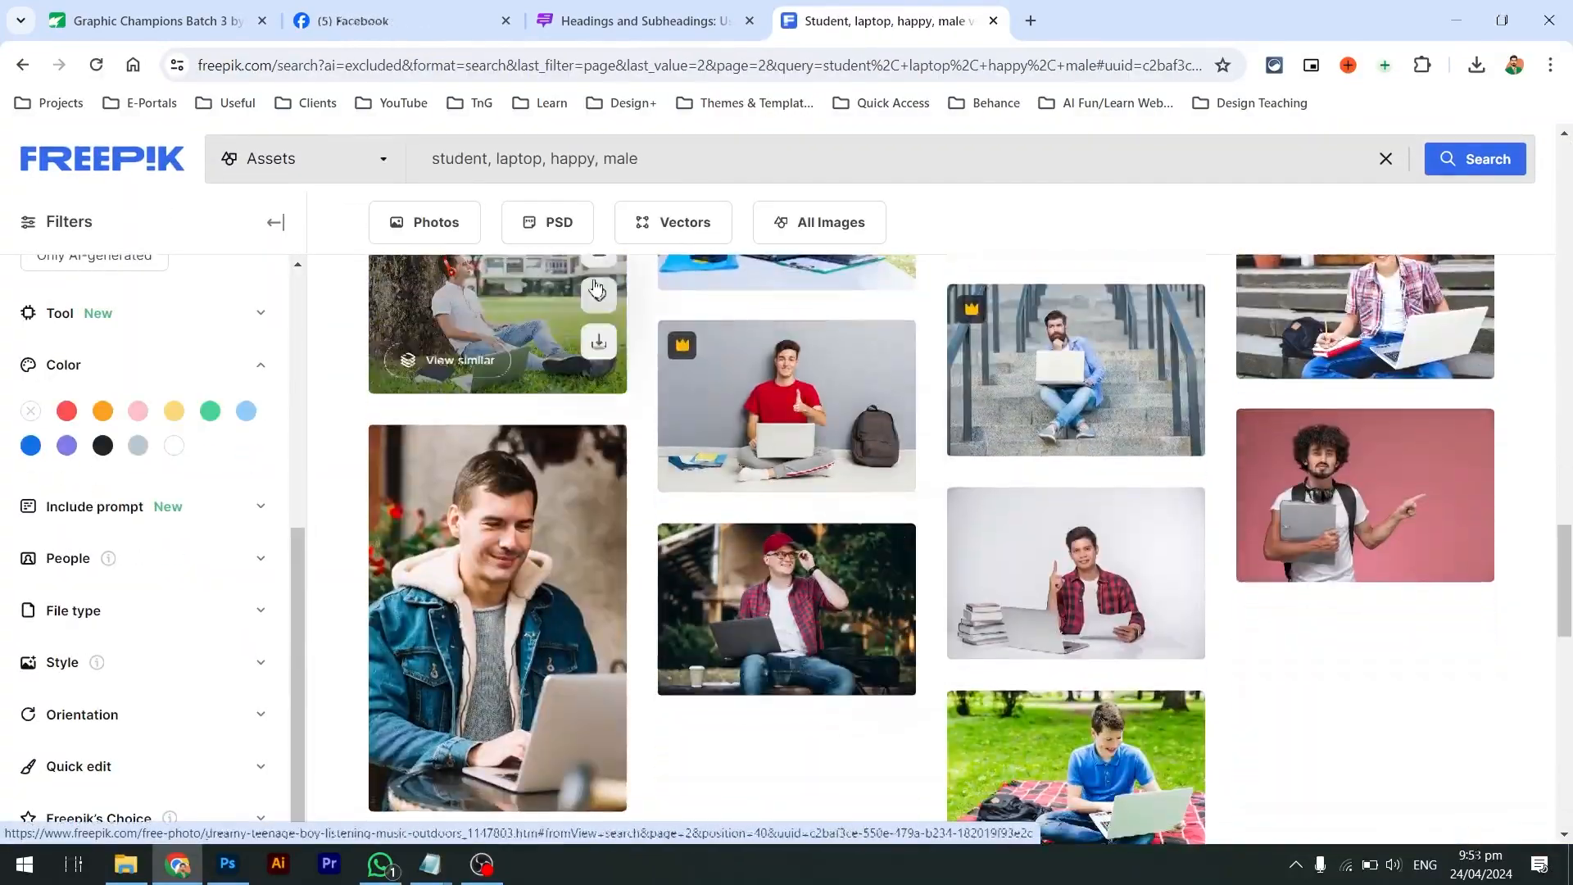
scroll(711, 354, "down", 10)
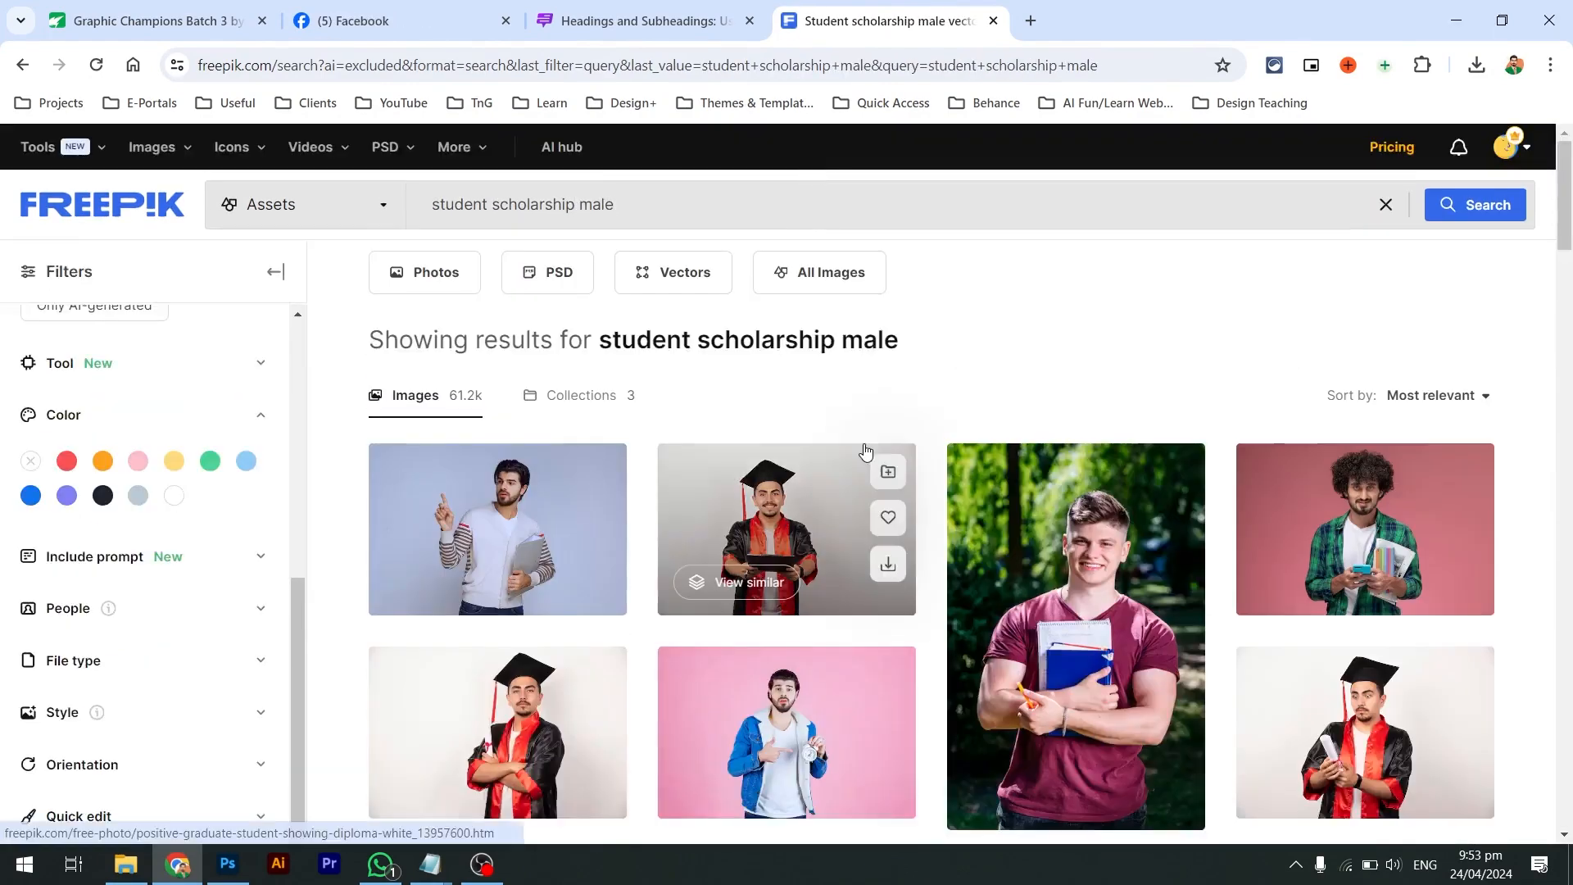
left_click(739, 534)
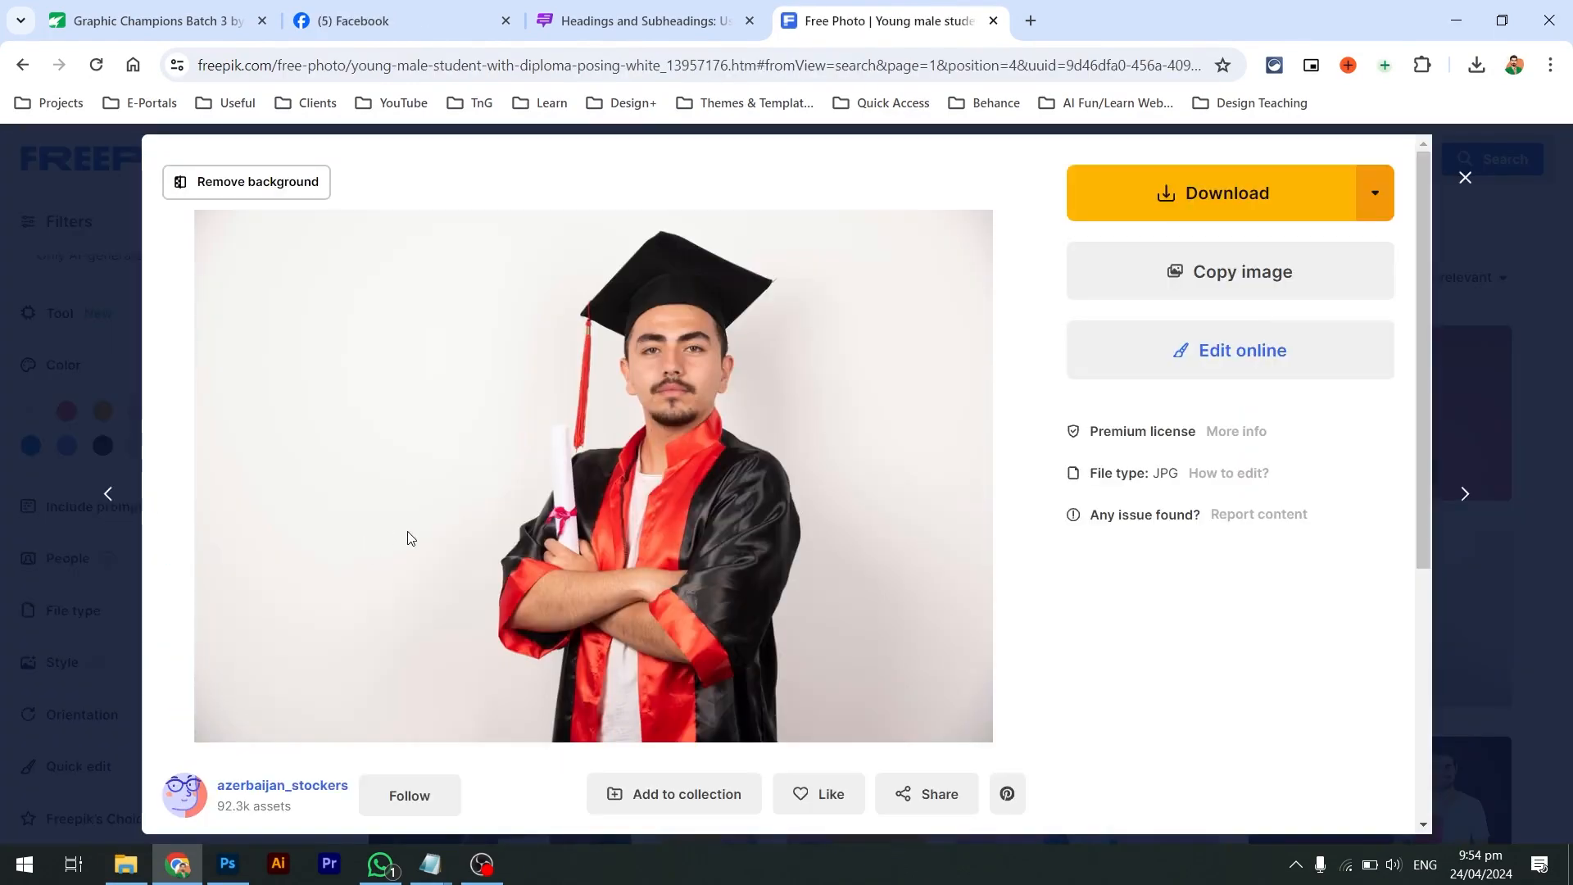
left_click(133, 491)
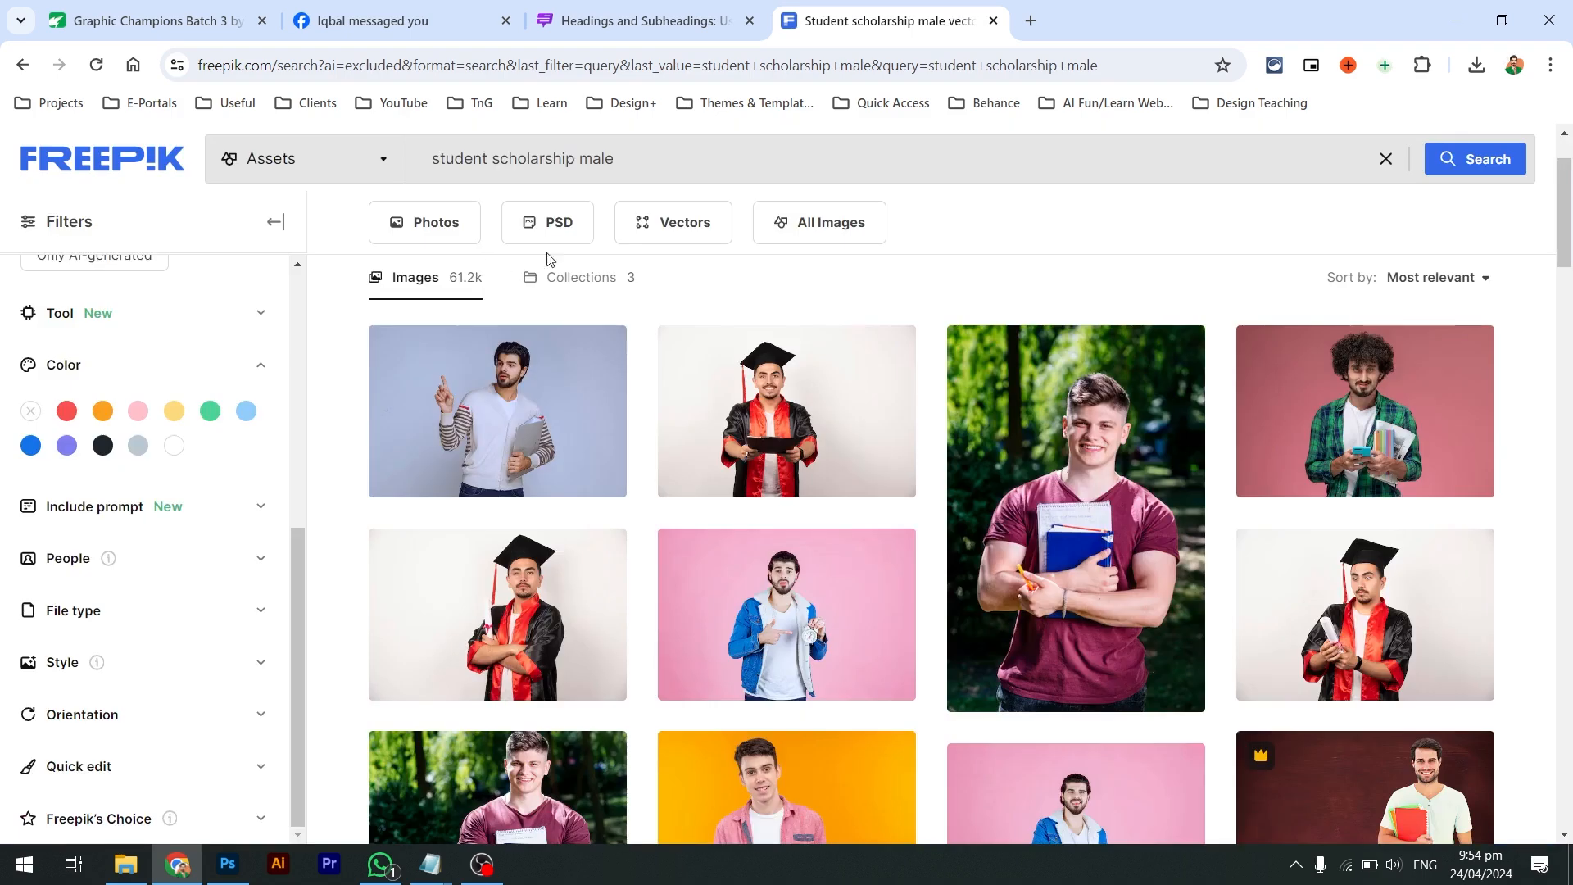
Preview the graduate with crossed arms, then scroll through the remaining results
left_click_drag(427, 149, 402, 152)
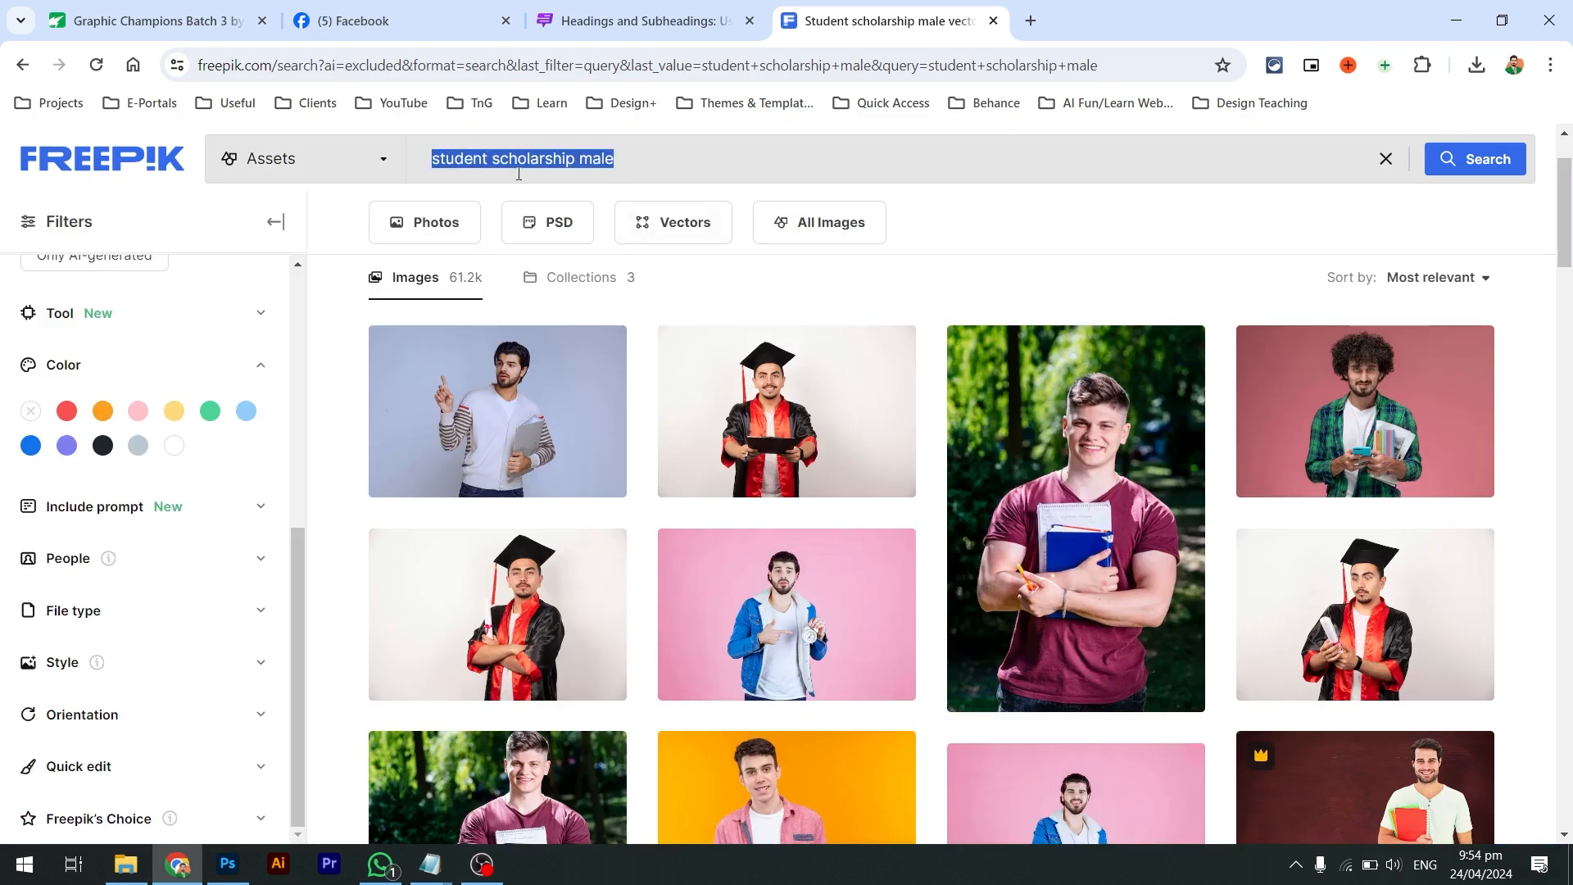
left_click(544, 573)
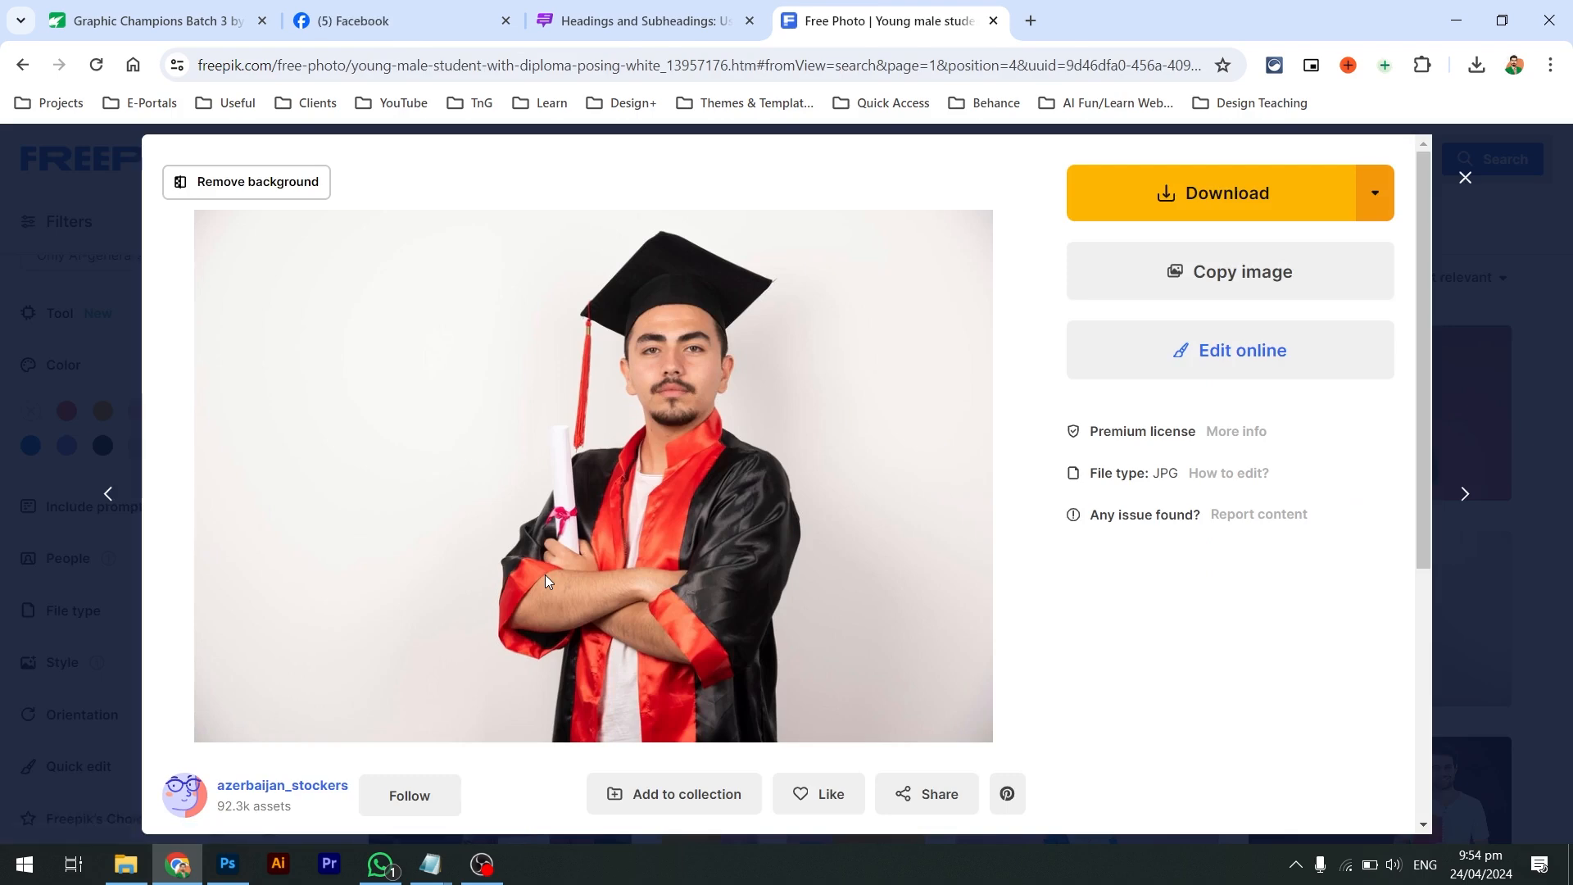
left_click(150, 503)
scroll(521, 598, "down", 1)
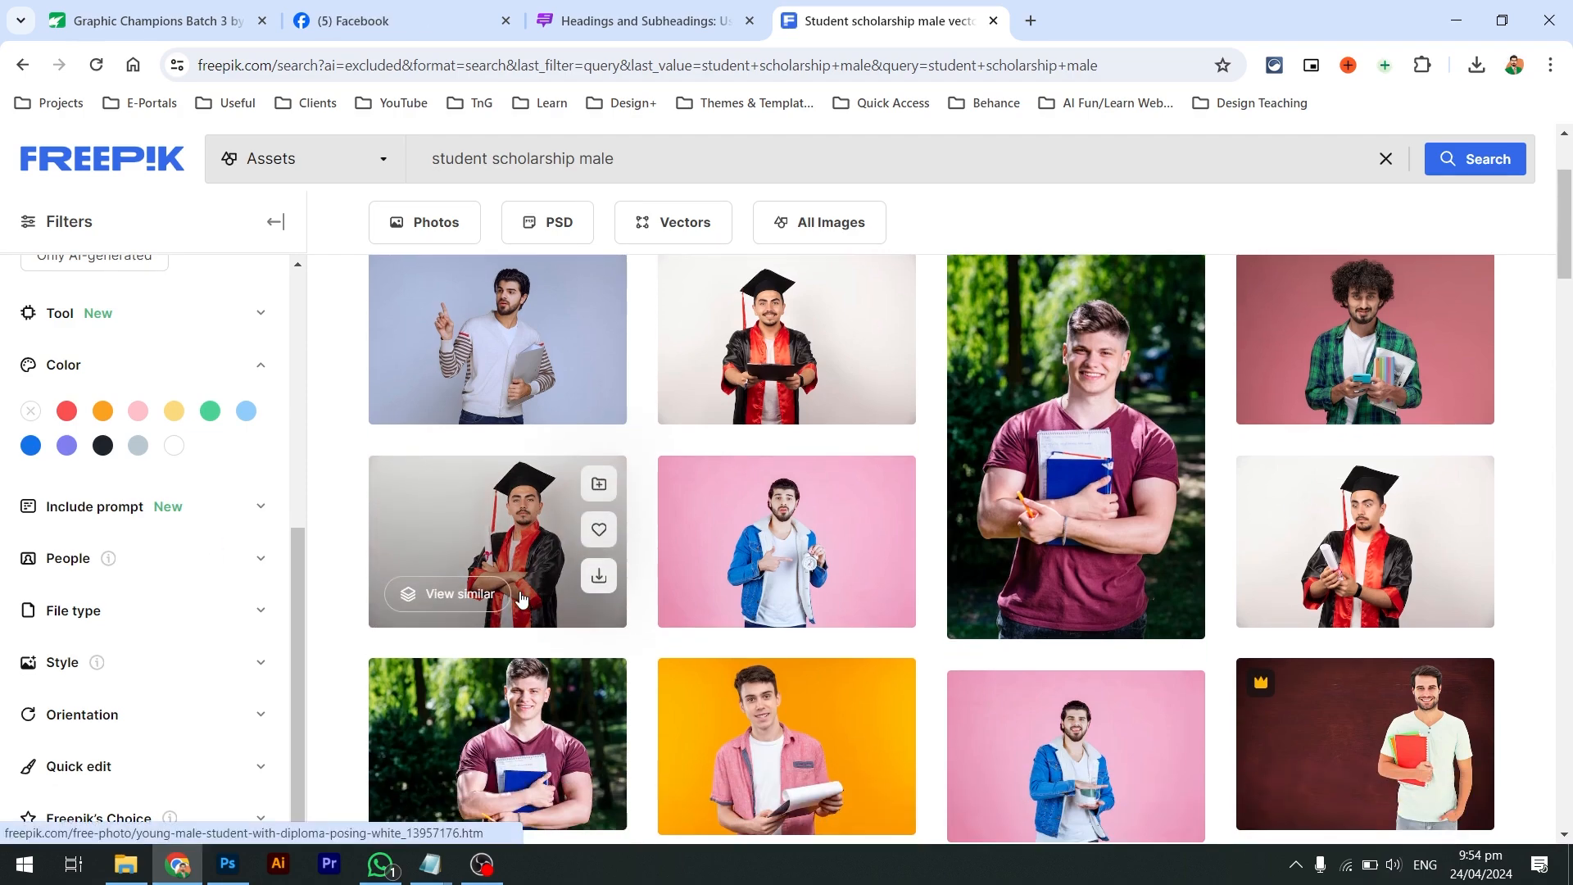
scroll(521, 598, "down", 5)
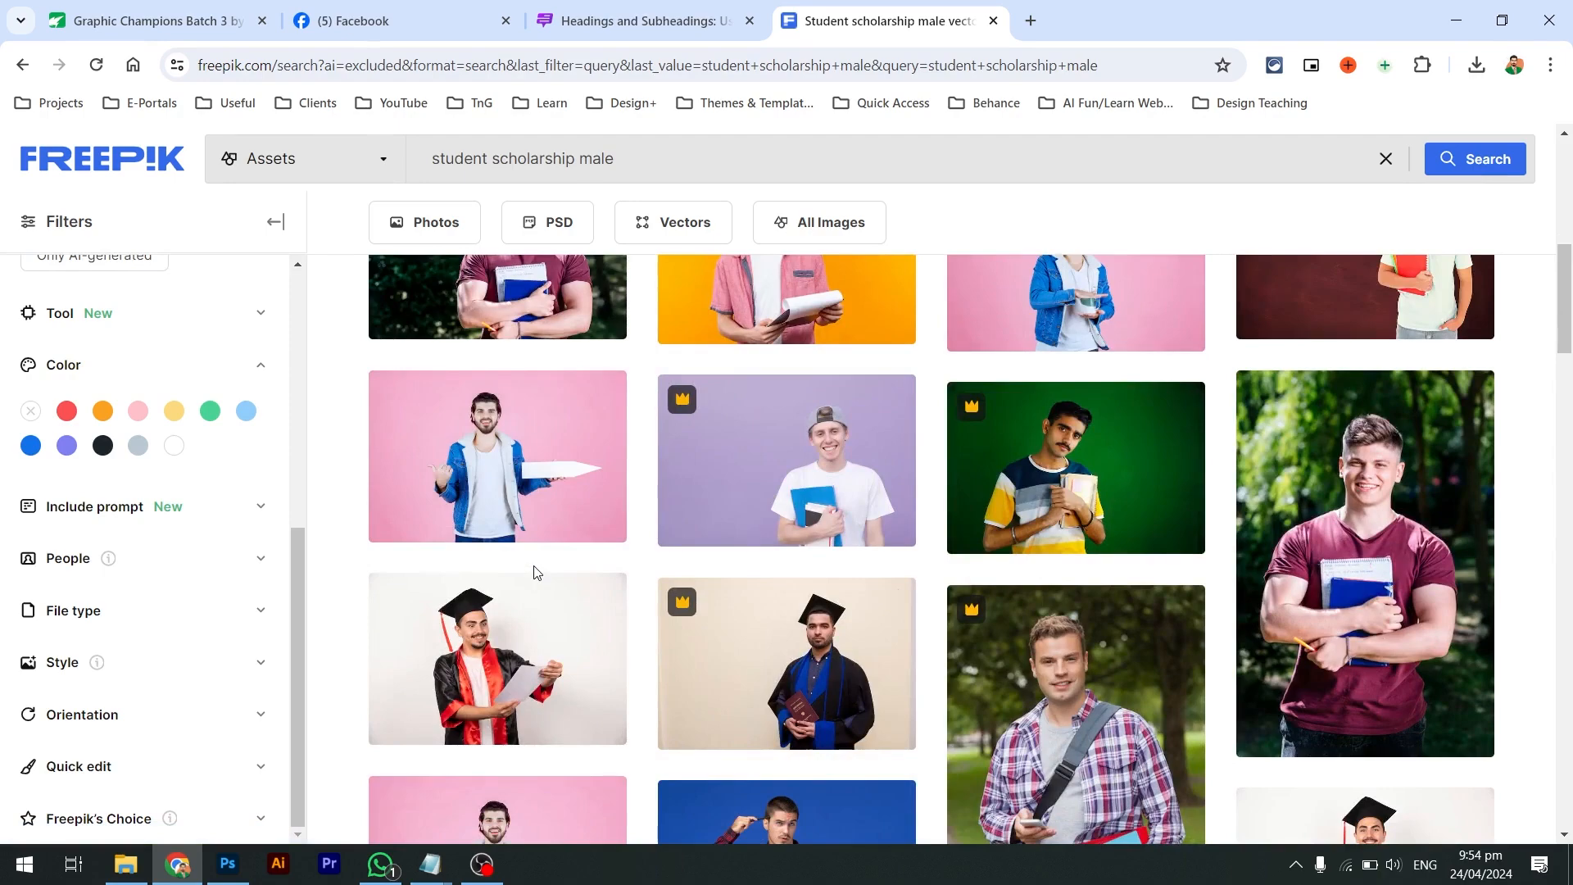
scroll(535, 571, "down", 3)
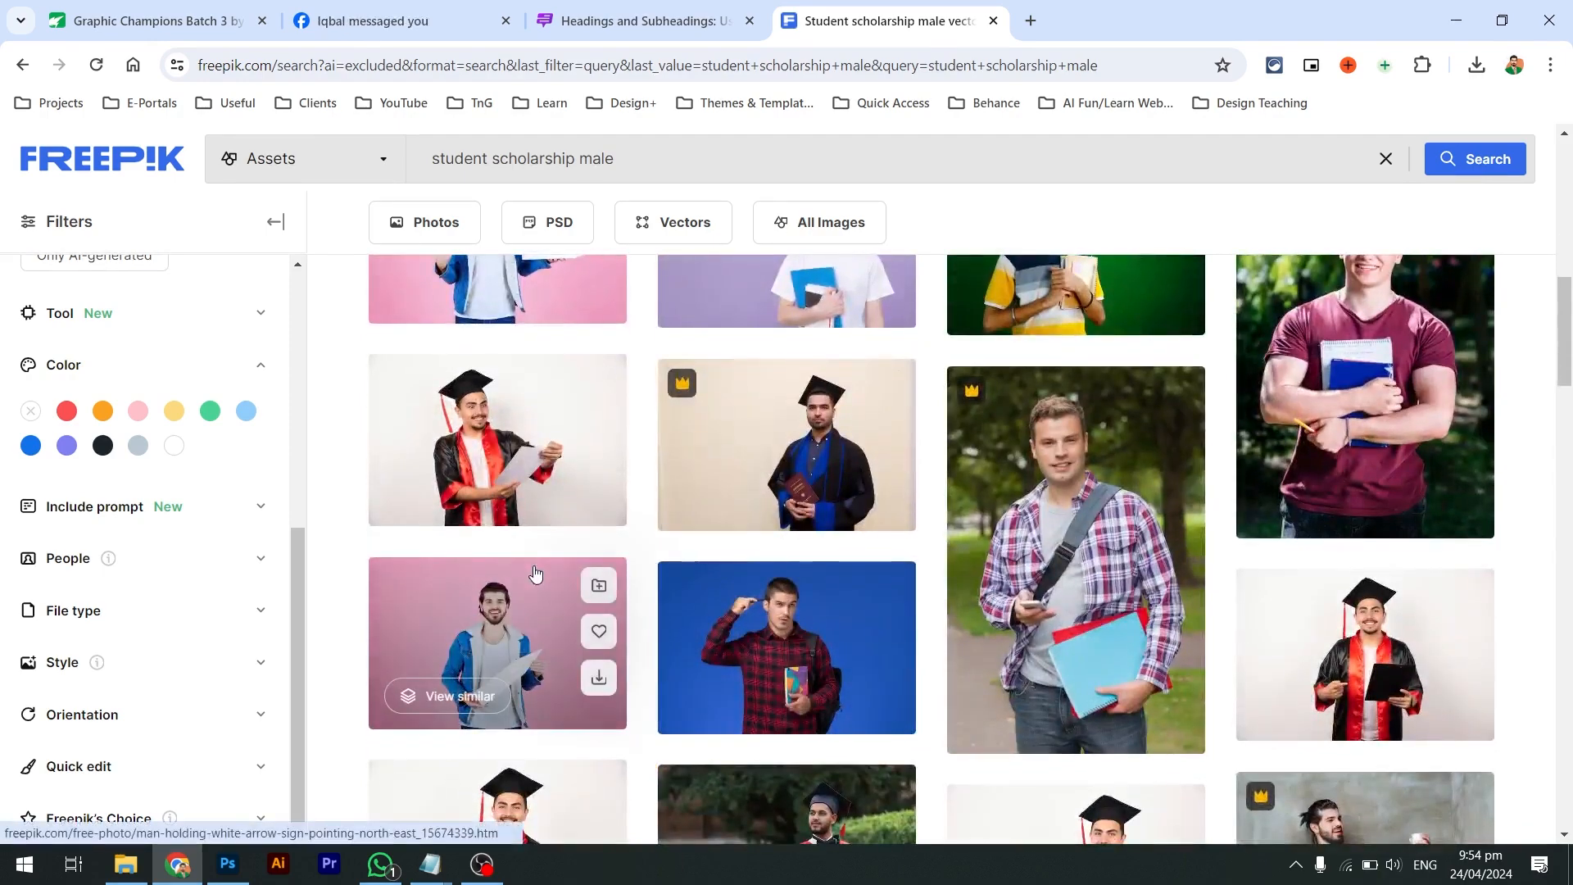
scroll(535, 573, "down", 3)
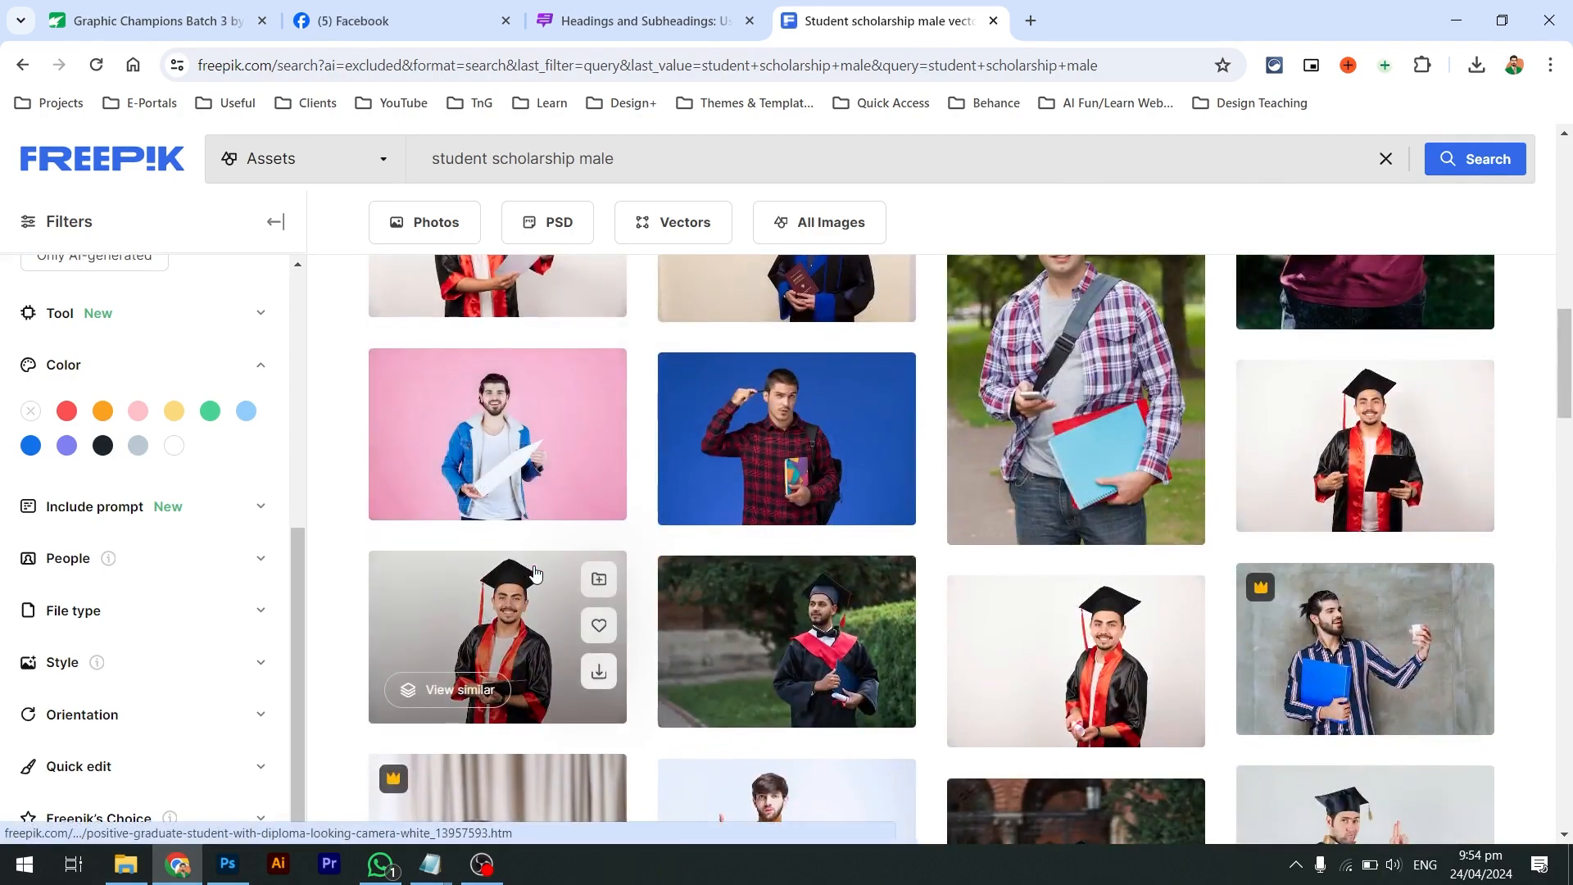
scroll(574, 623, "down", 2)
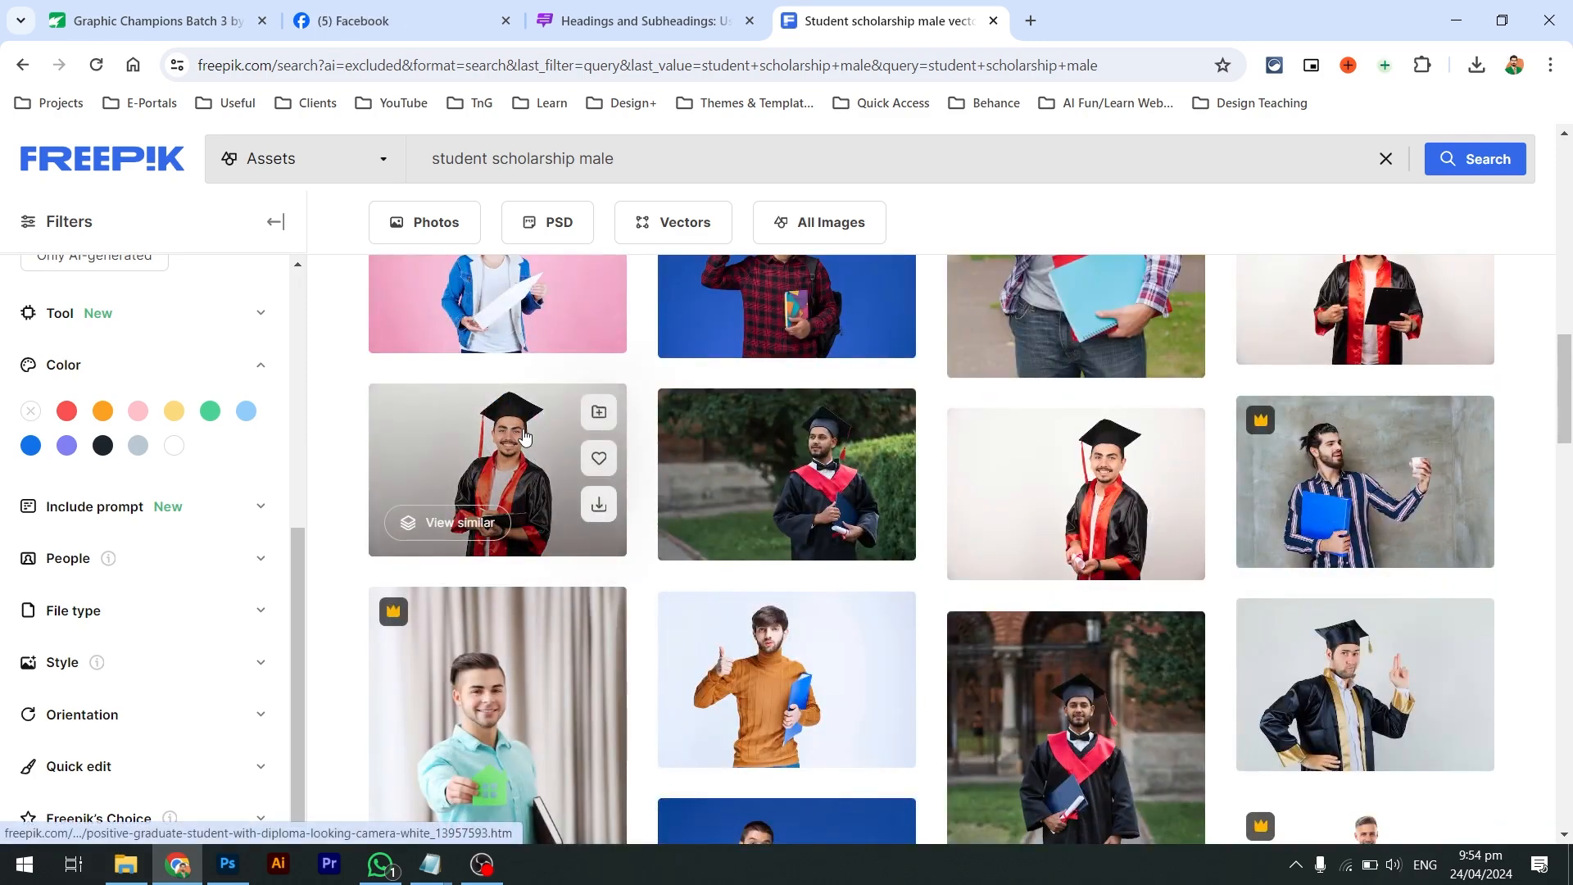
scroll(525, 437, "down", 4)
scroll(524, 436, "down", 3)
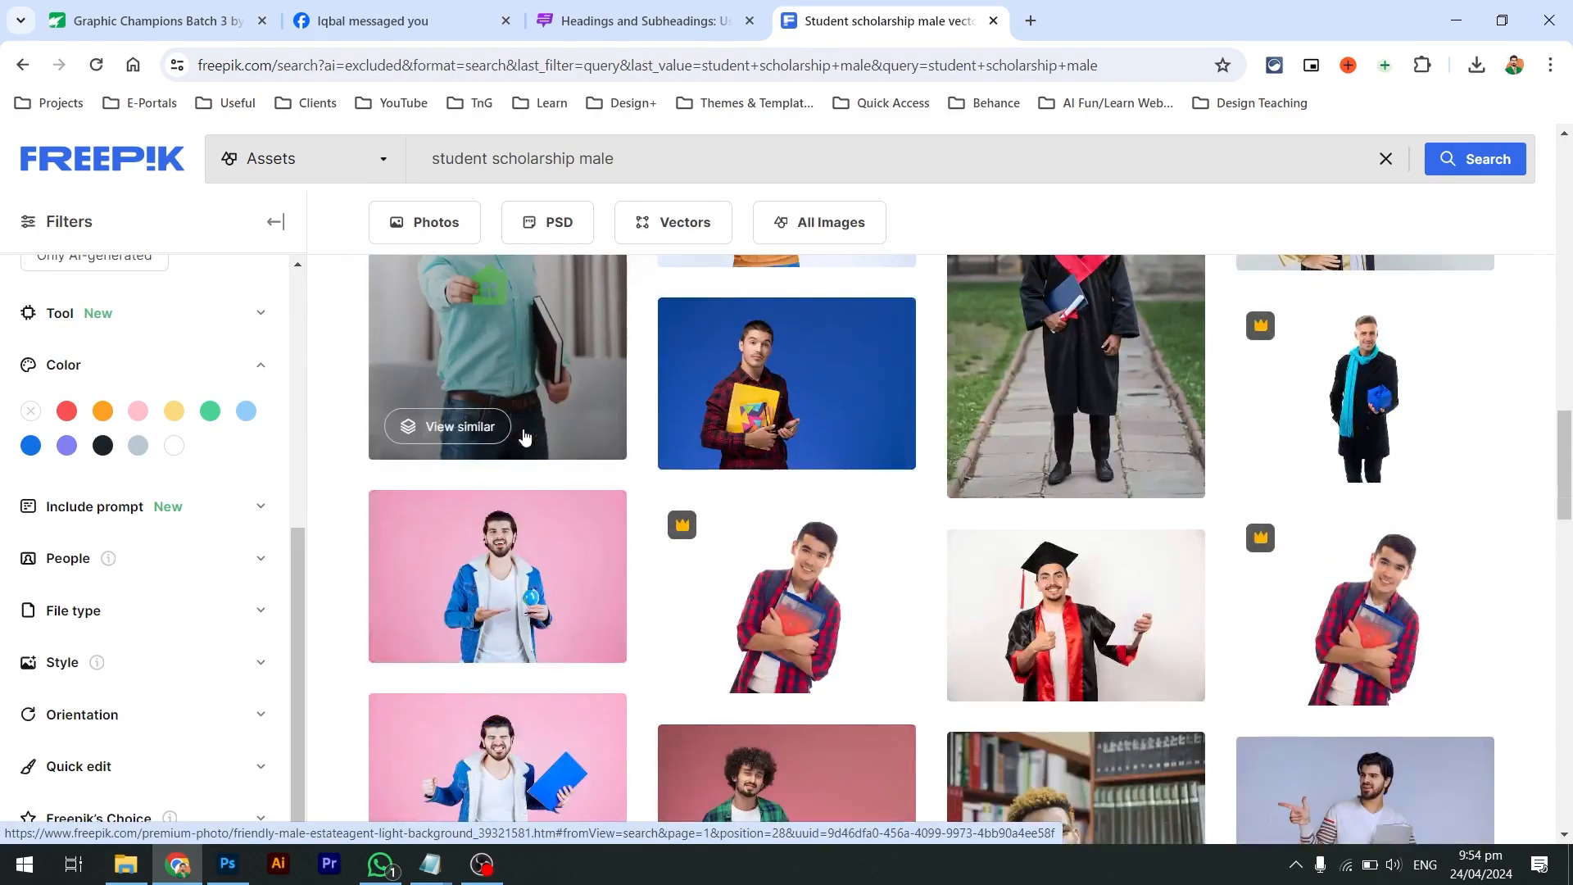
scroll(524, 436, "down", 3)
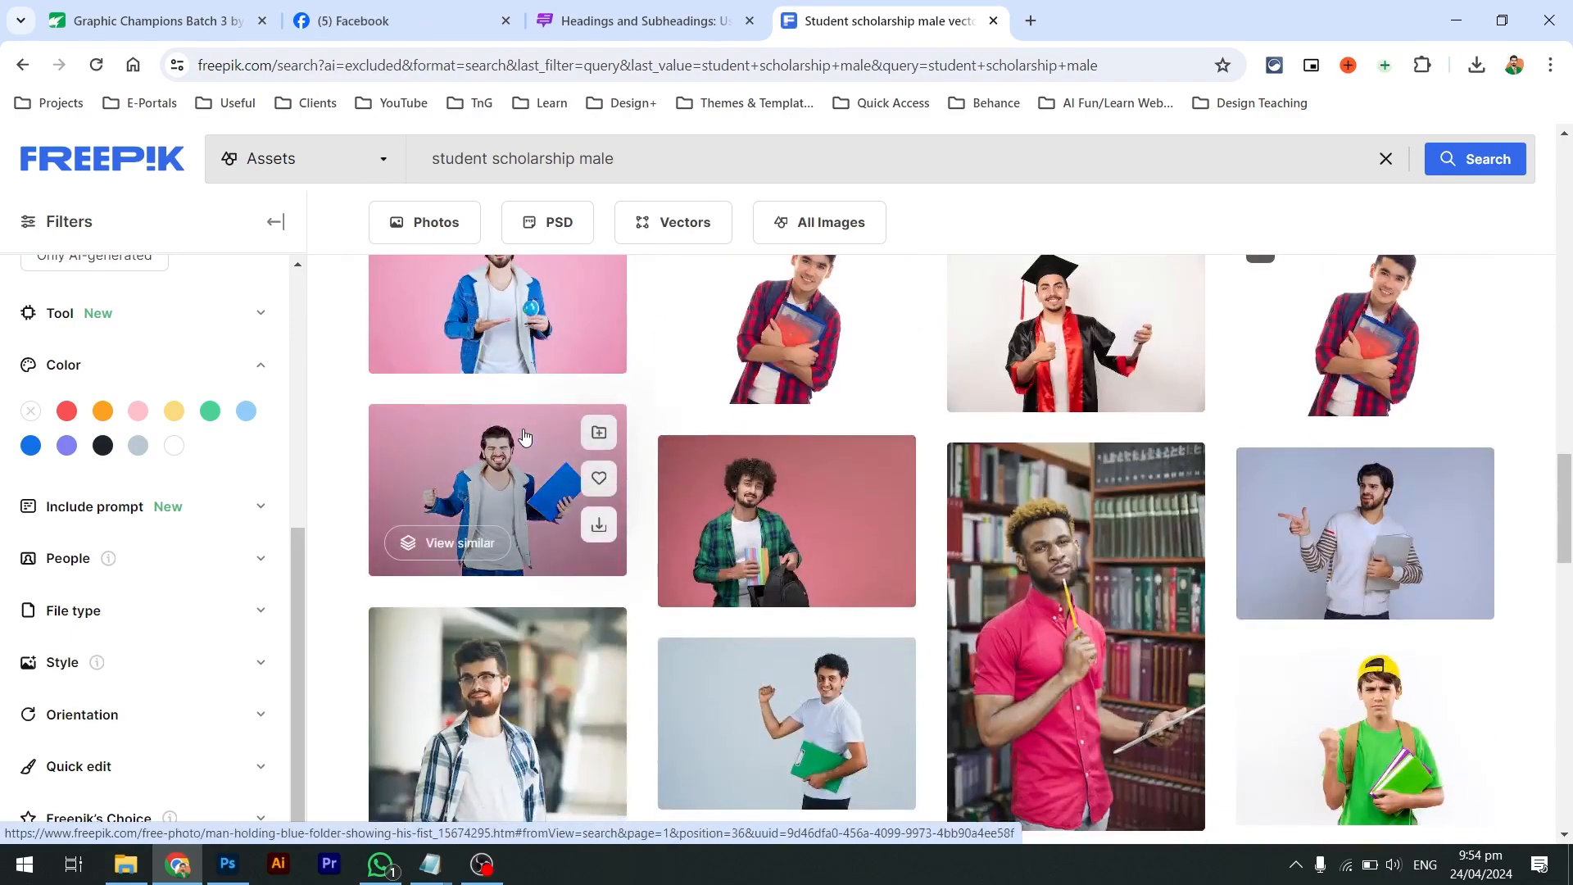
scroll(524, 436, "up", 15)
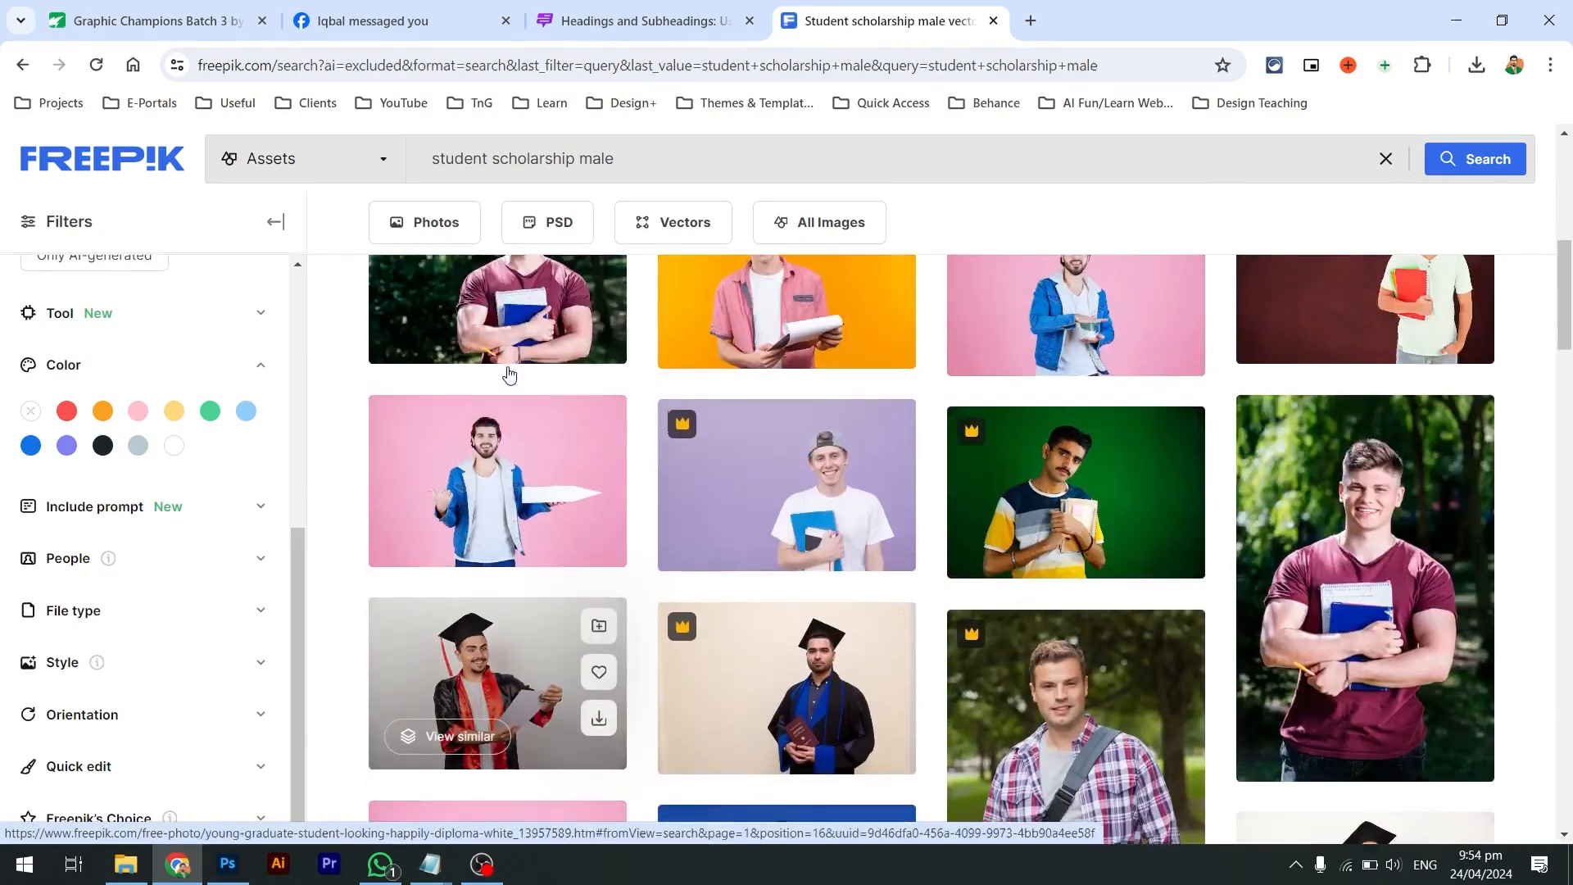
scroll(506, 443, "up", 5)
Download the crossed-arms graduate photo at Large 2000 × 1335 px as 53826.jpg
left_click(507, 443)
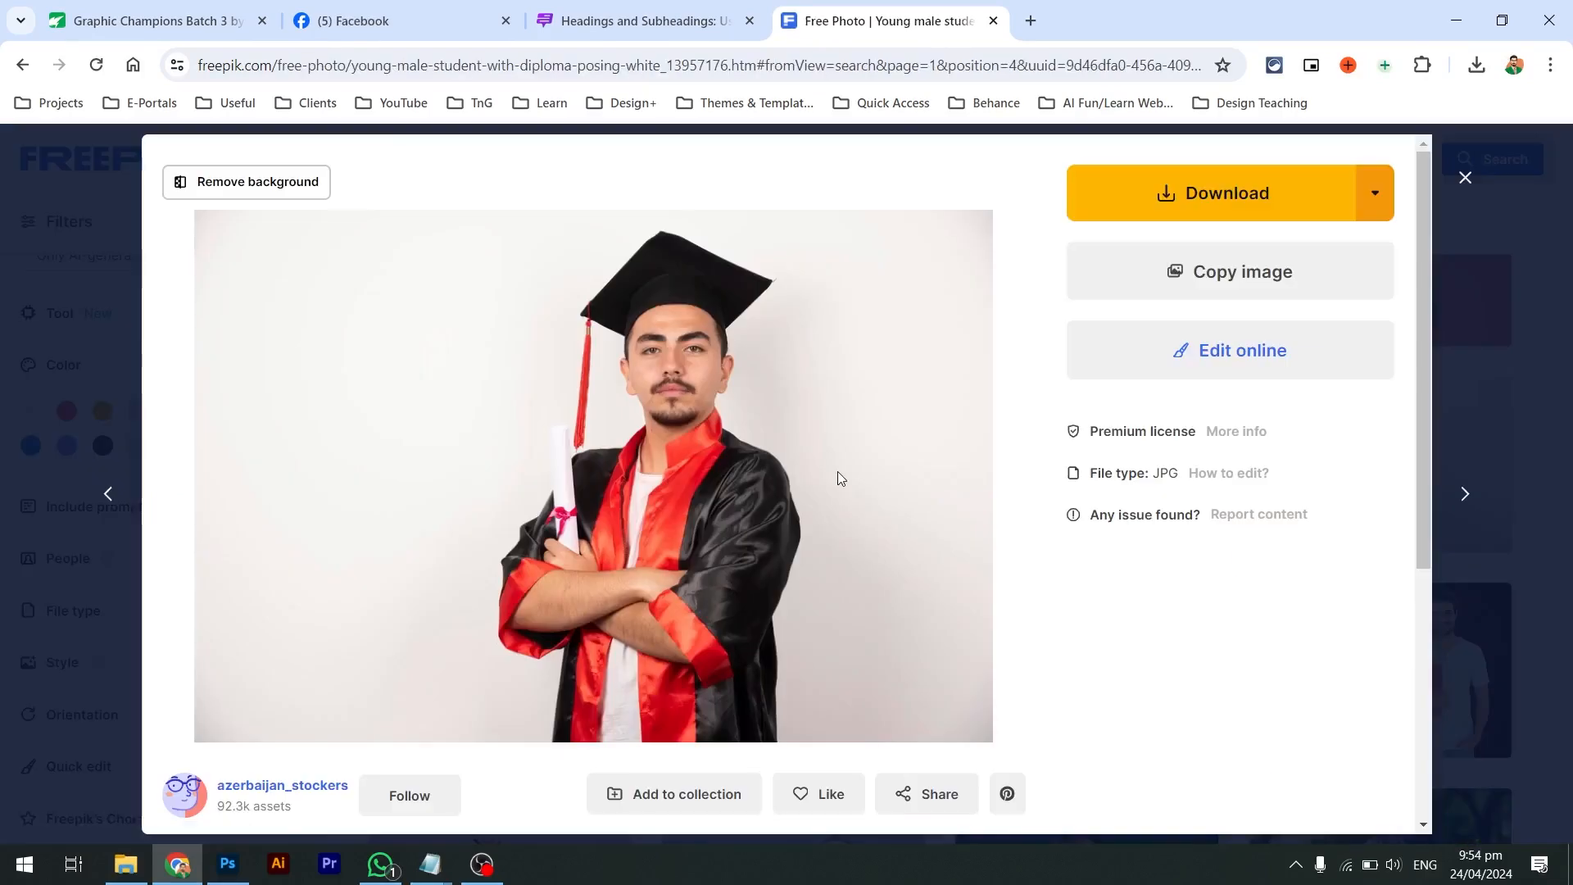
left_click(1375, 194)
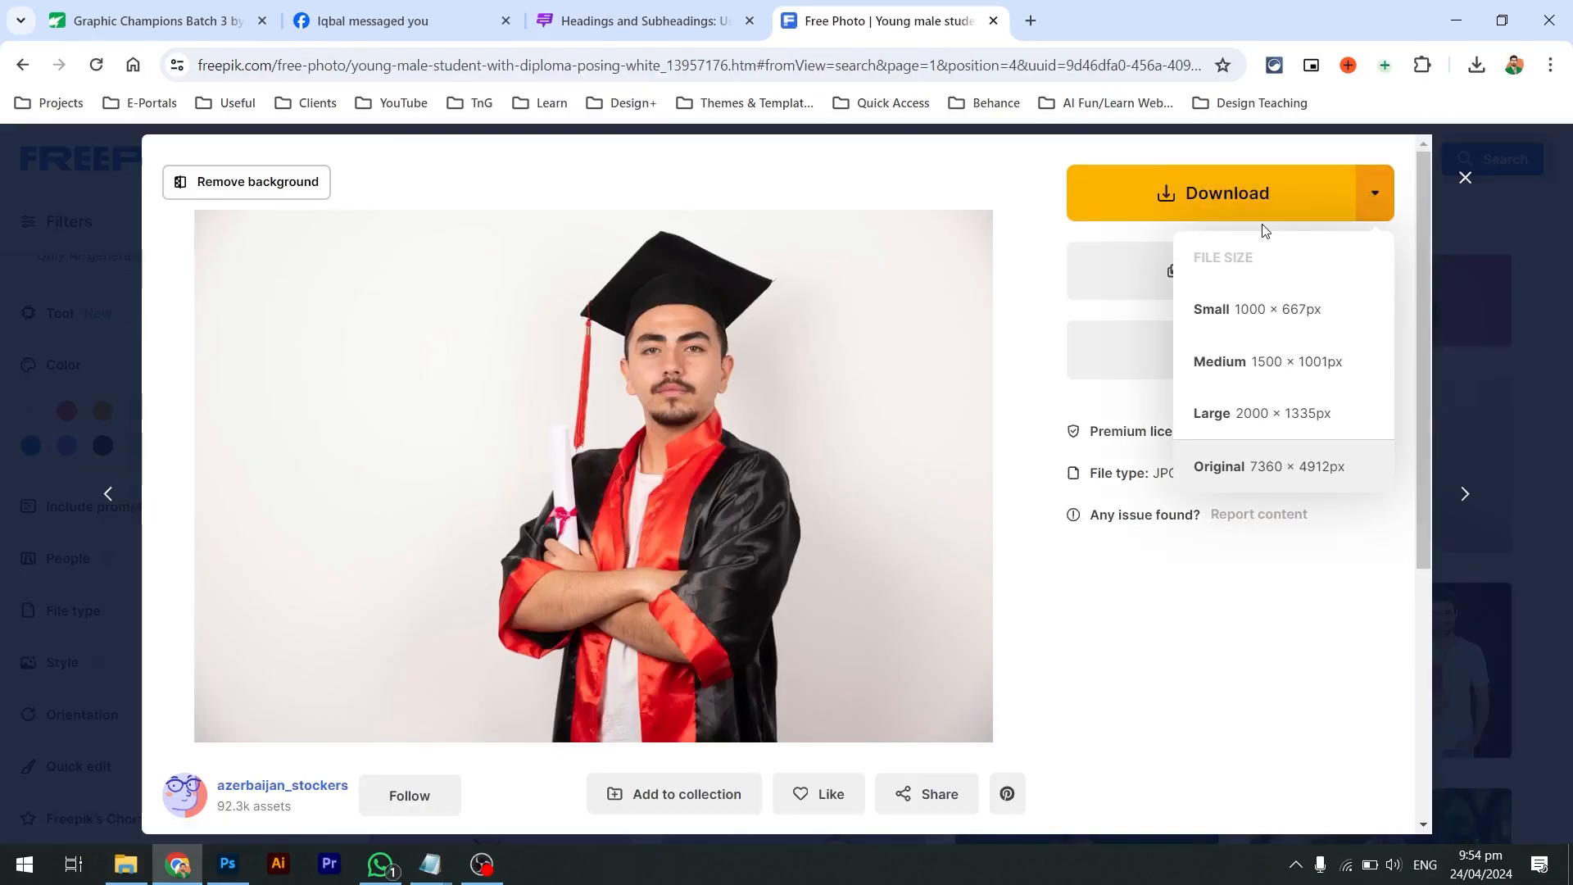
left_click(1288, 414)
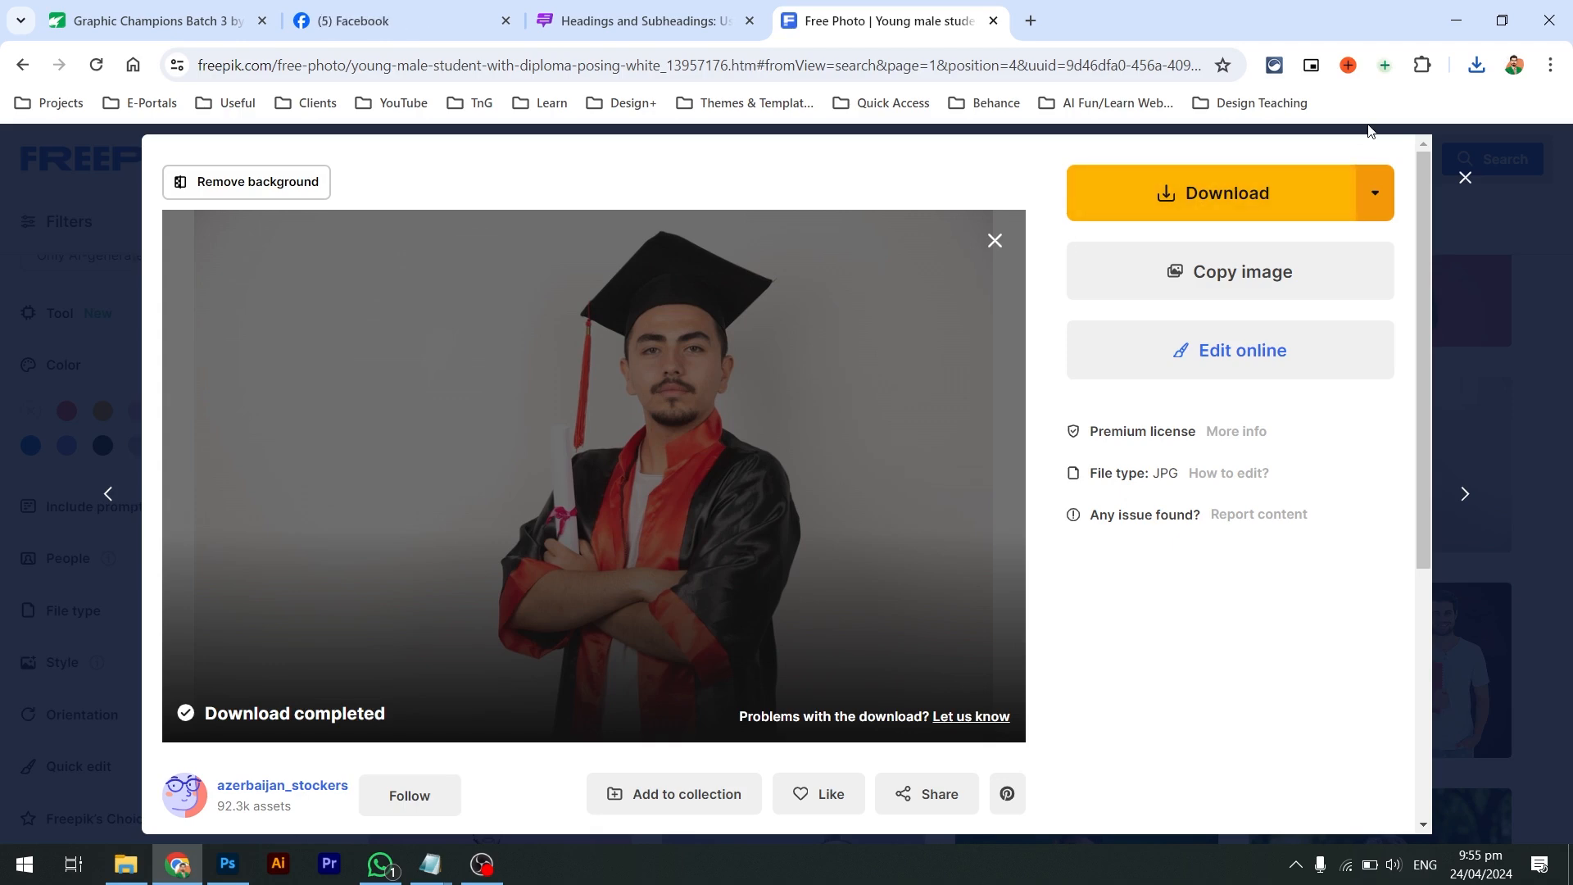
left_click(1477, 65)
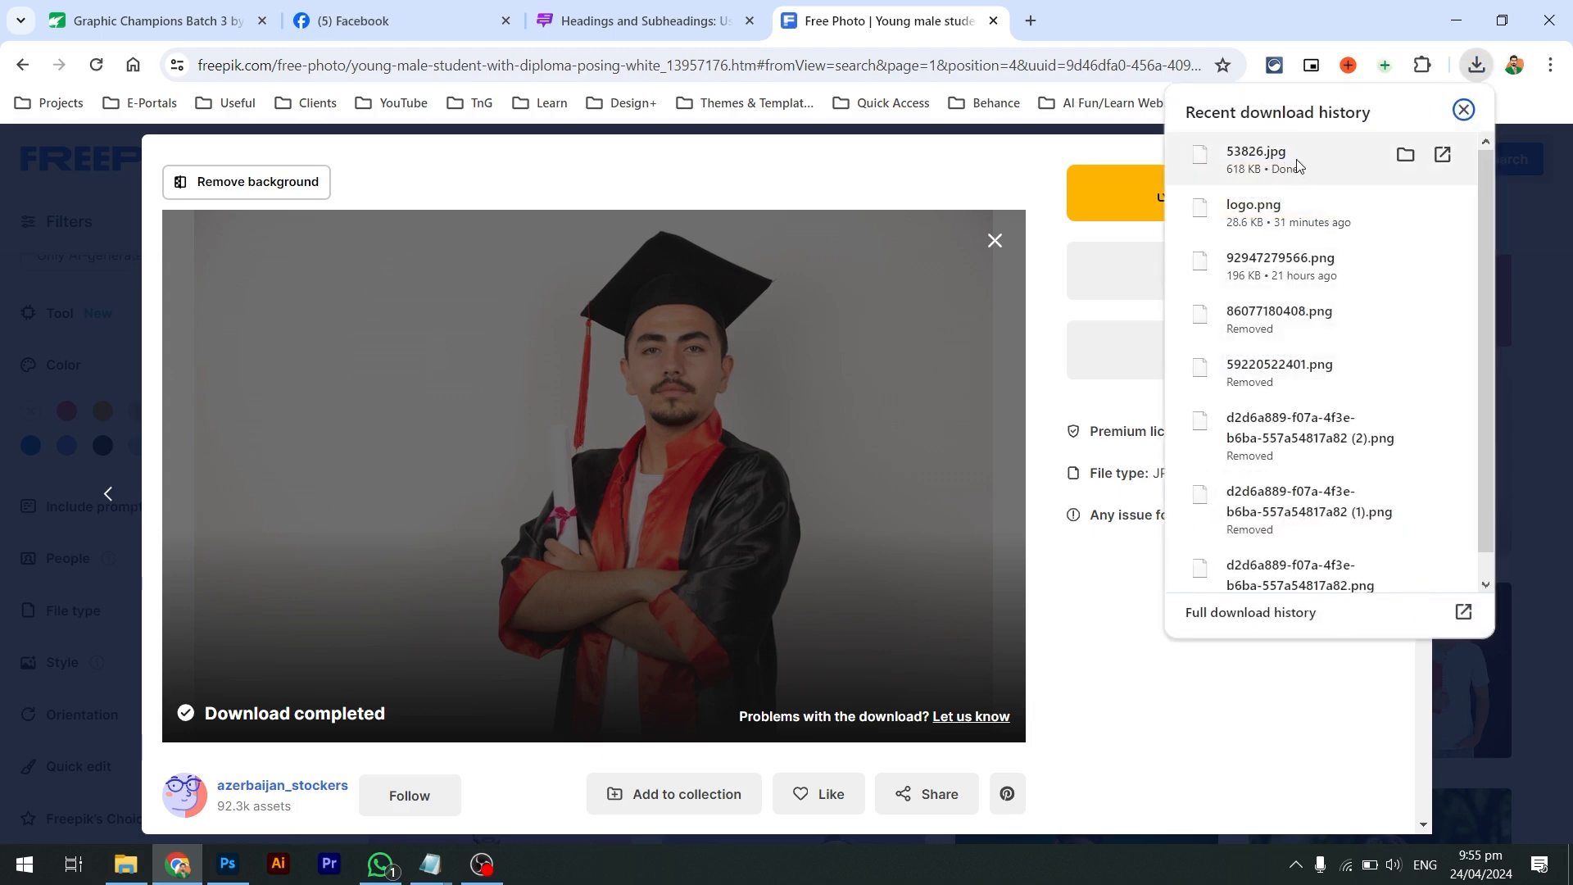
left_click_drag(1299, 167, 704, 351)
Put 53826.jpg in Bano Qabil Post, rename it modal.jpg, and open it in Photoshop
key("alt+Tab")
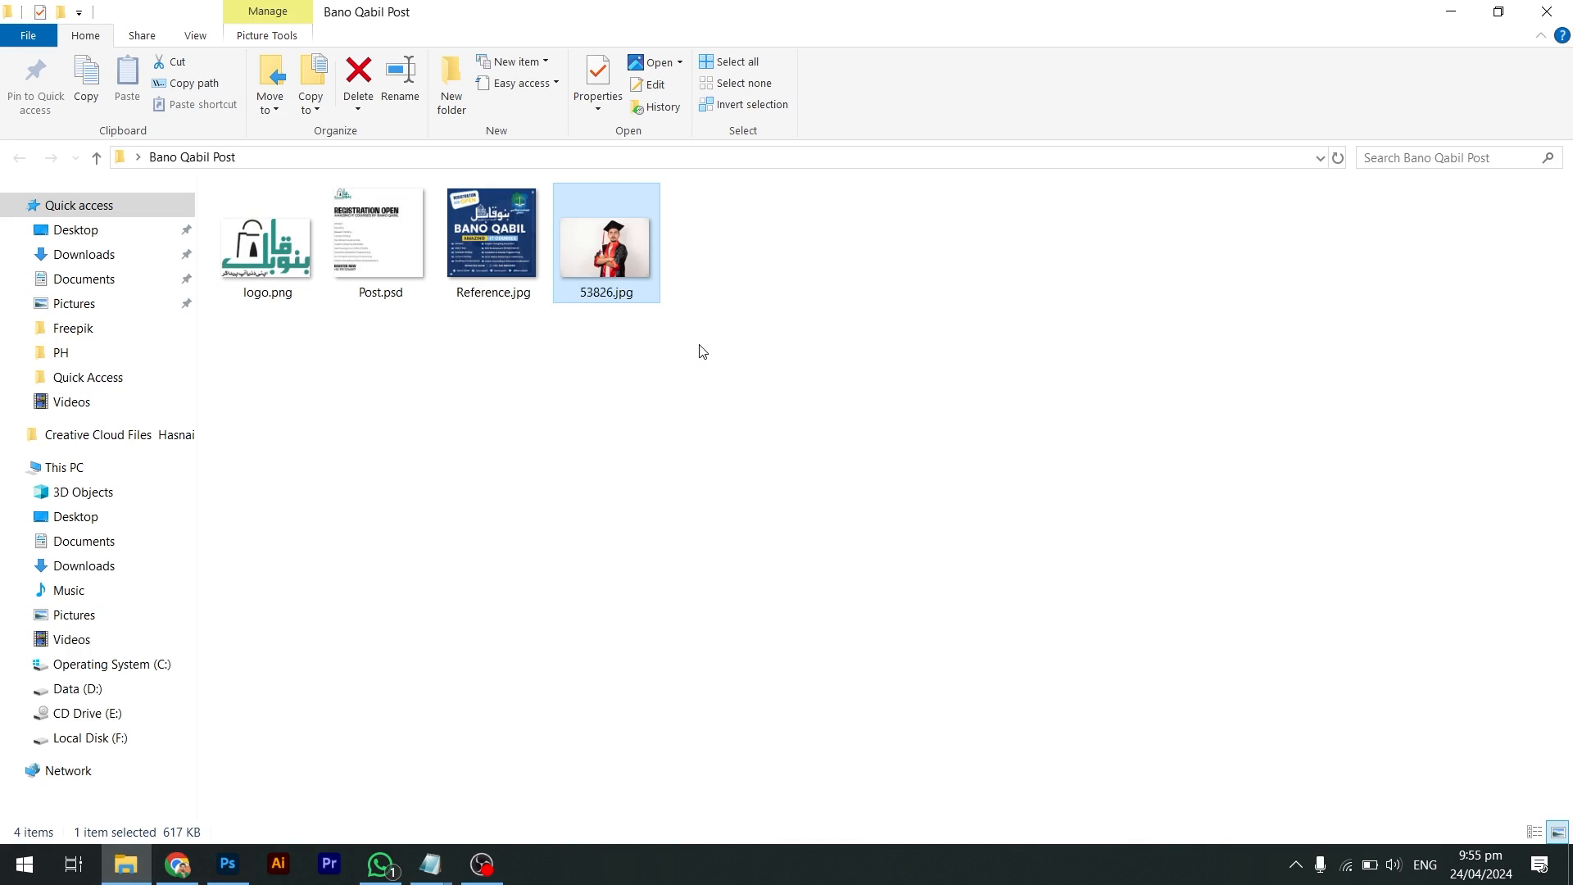
key("F2")
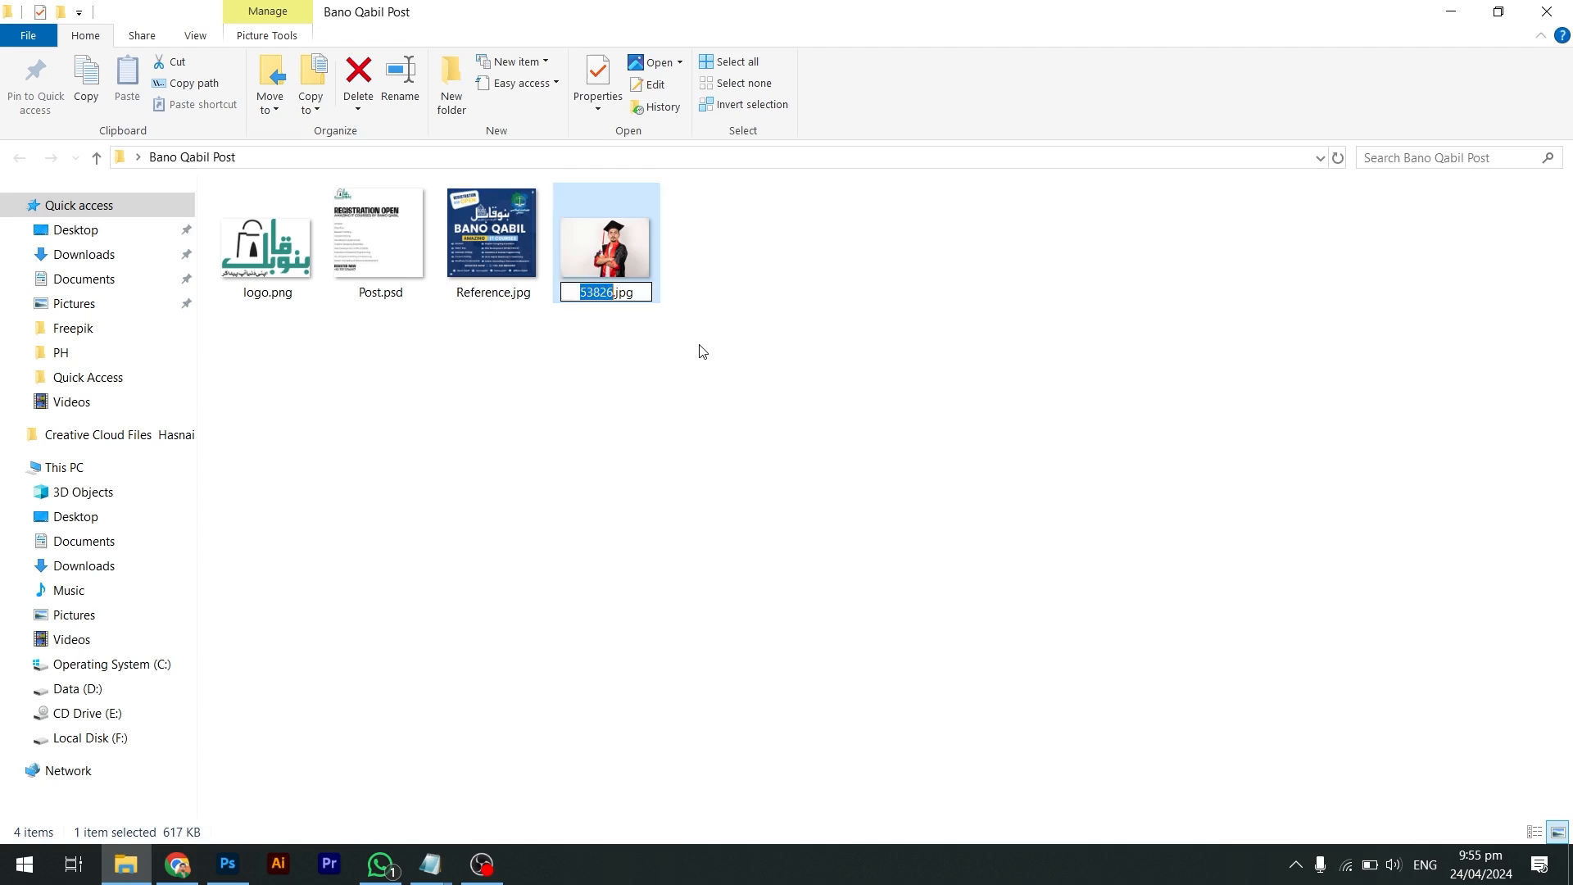
type("modal")
key("Return")
left_click_drag(608, 262, 647, 78)
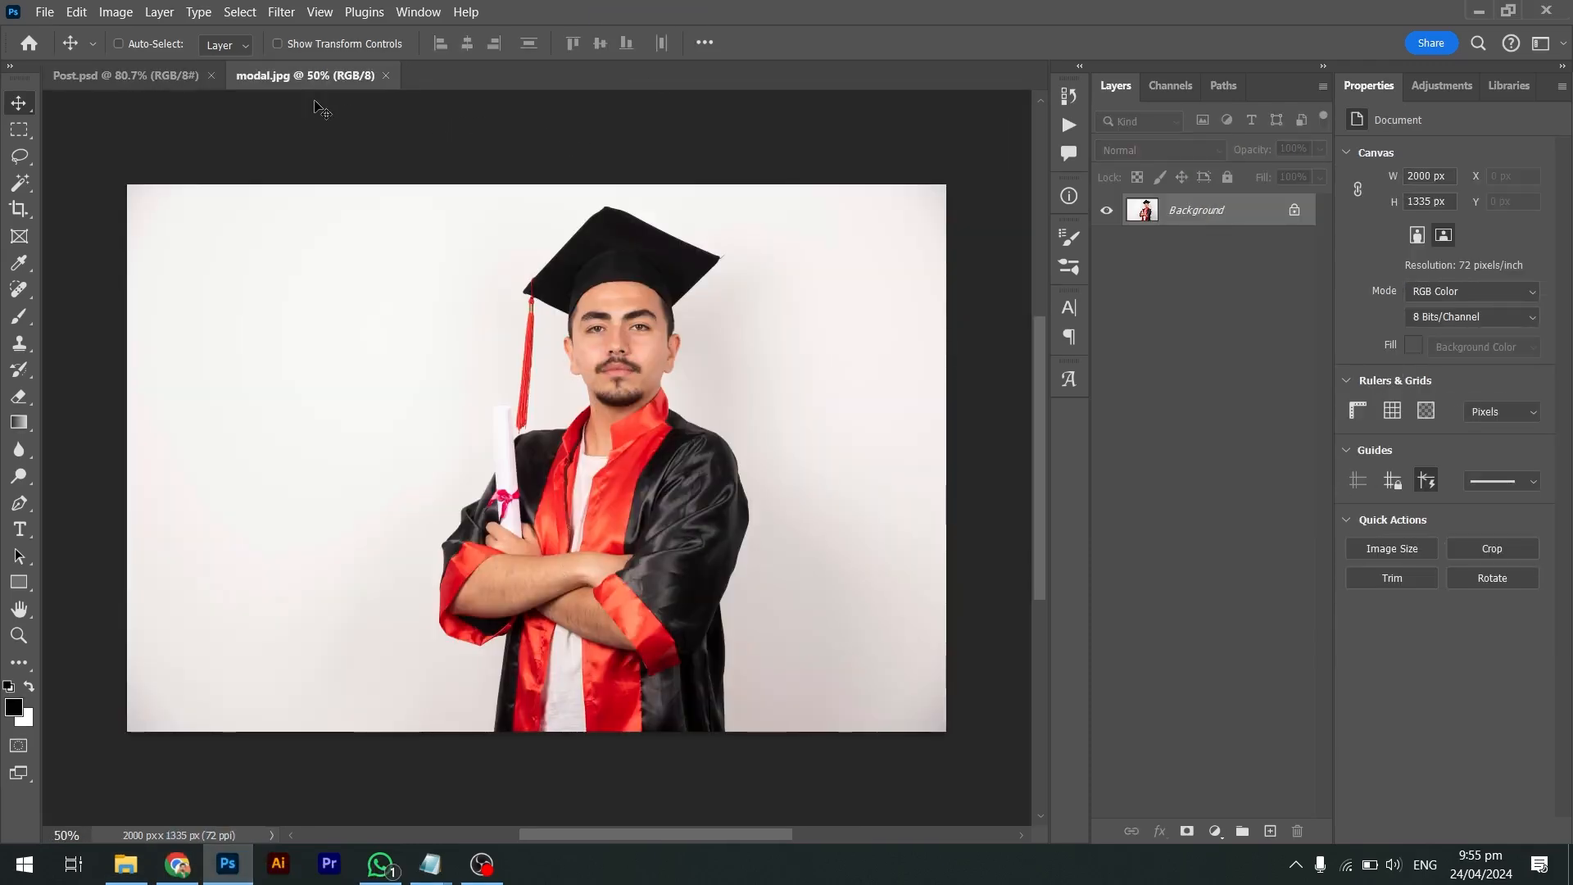
Back in modal.jpg, use the Rectangular Marquee and Ctrl+A to select the whole graduate photo
left_click(178, 82)
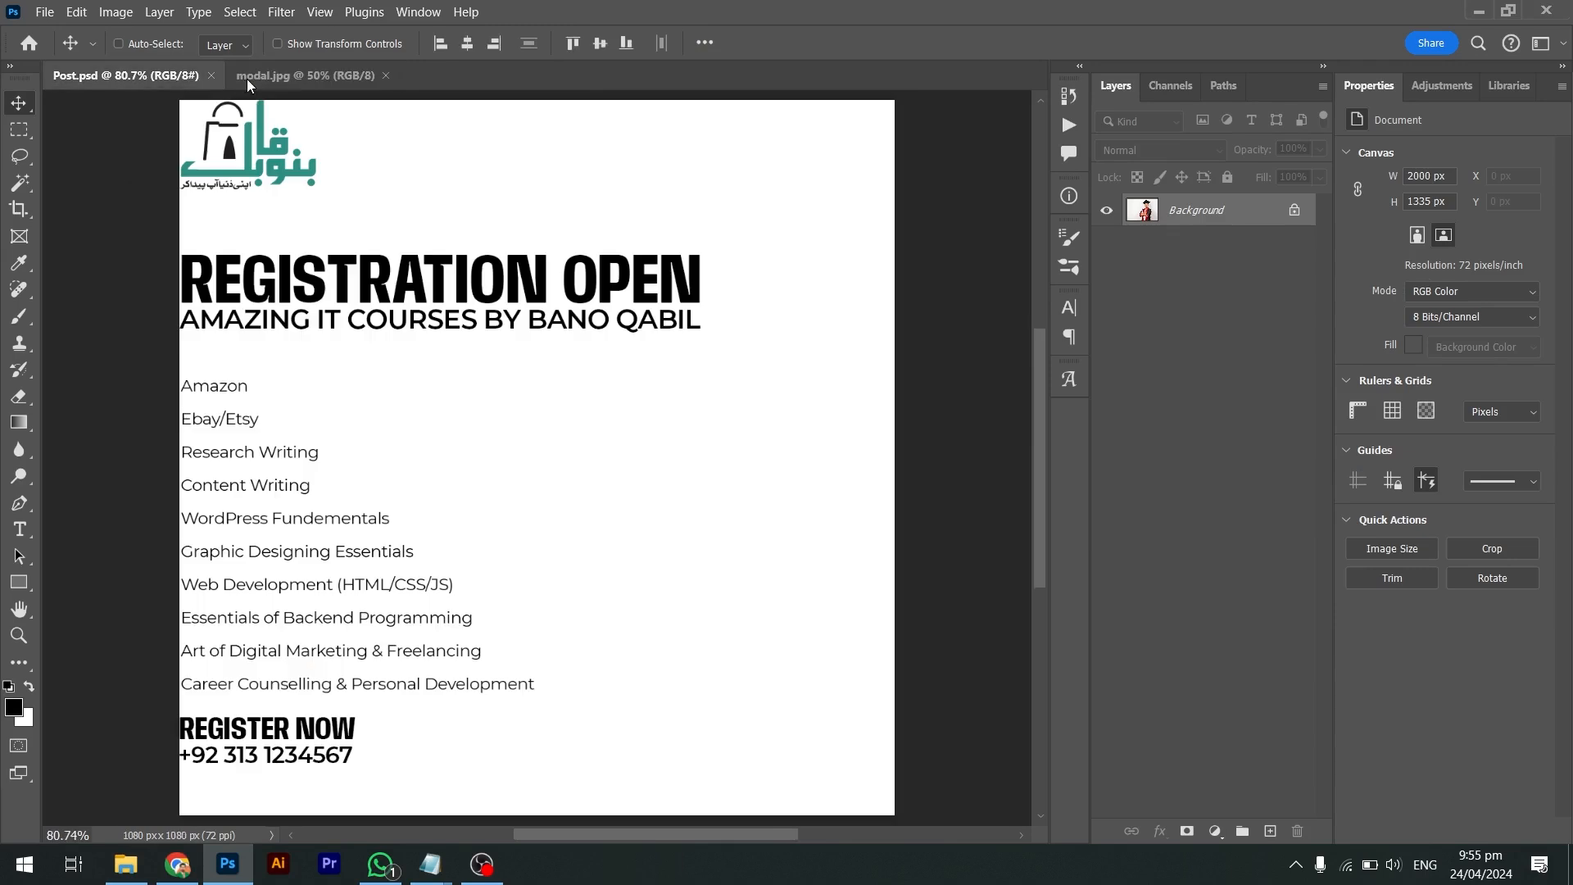
left_click(246, 78)
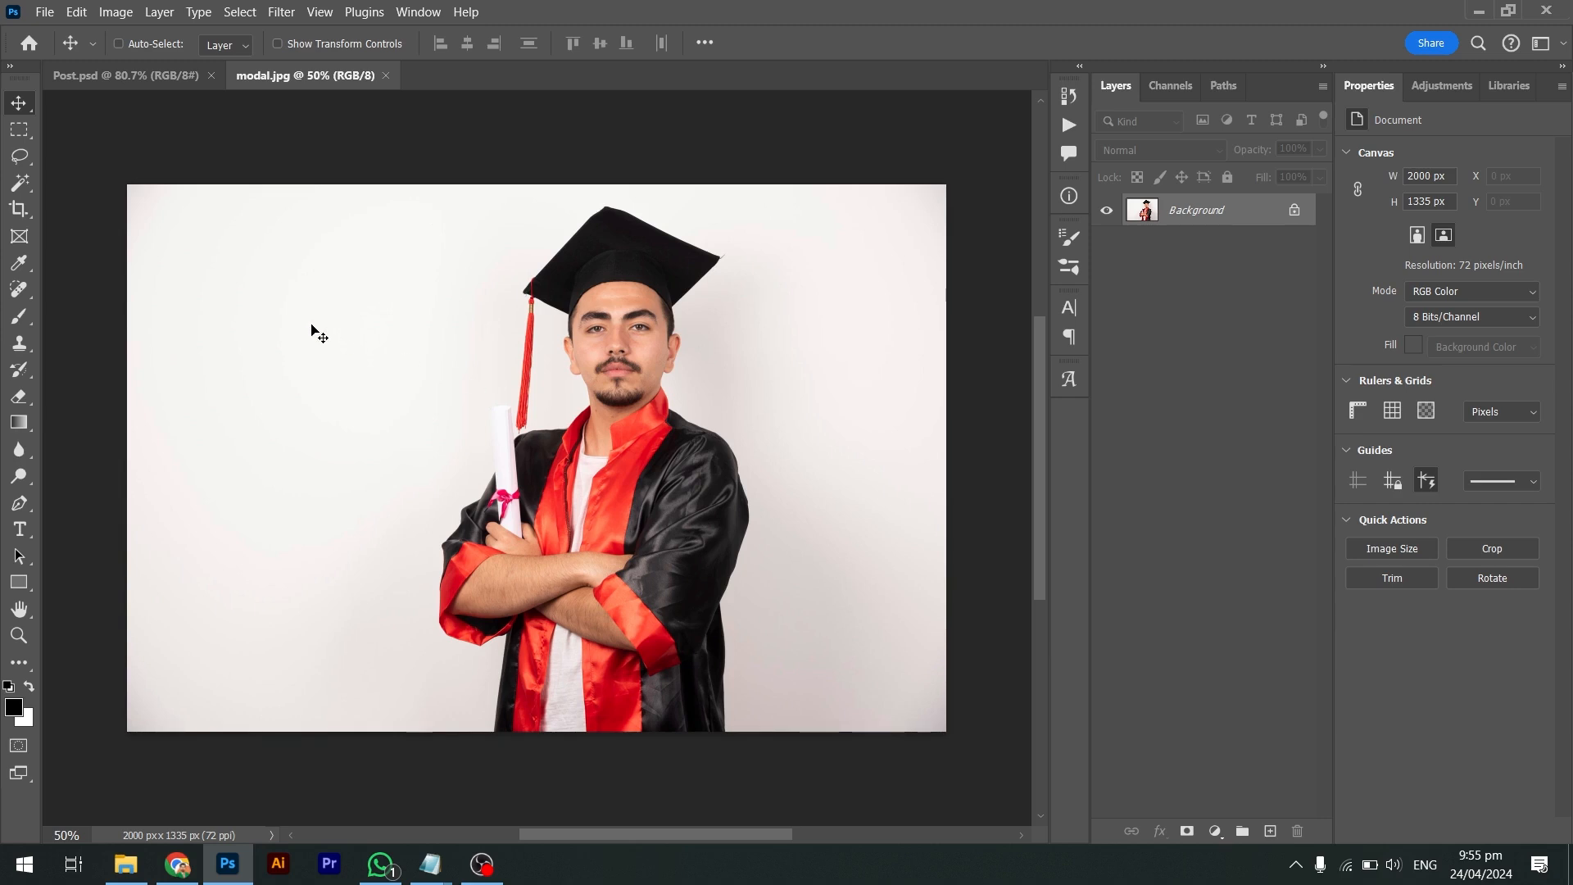
left_click(22, 161)
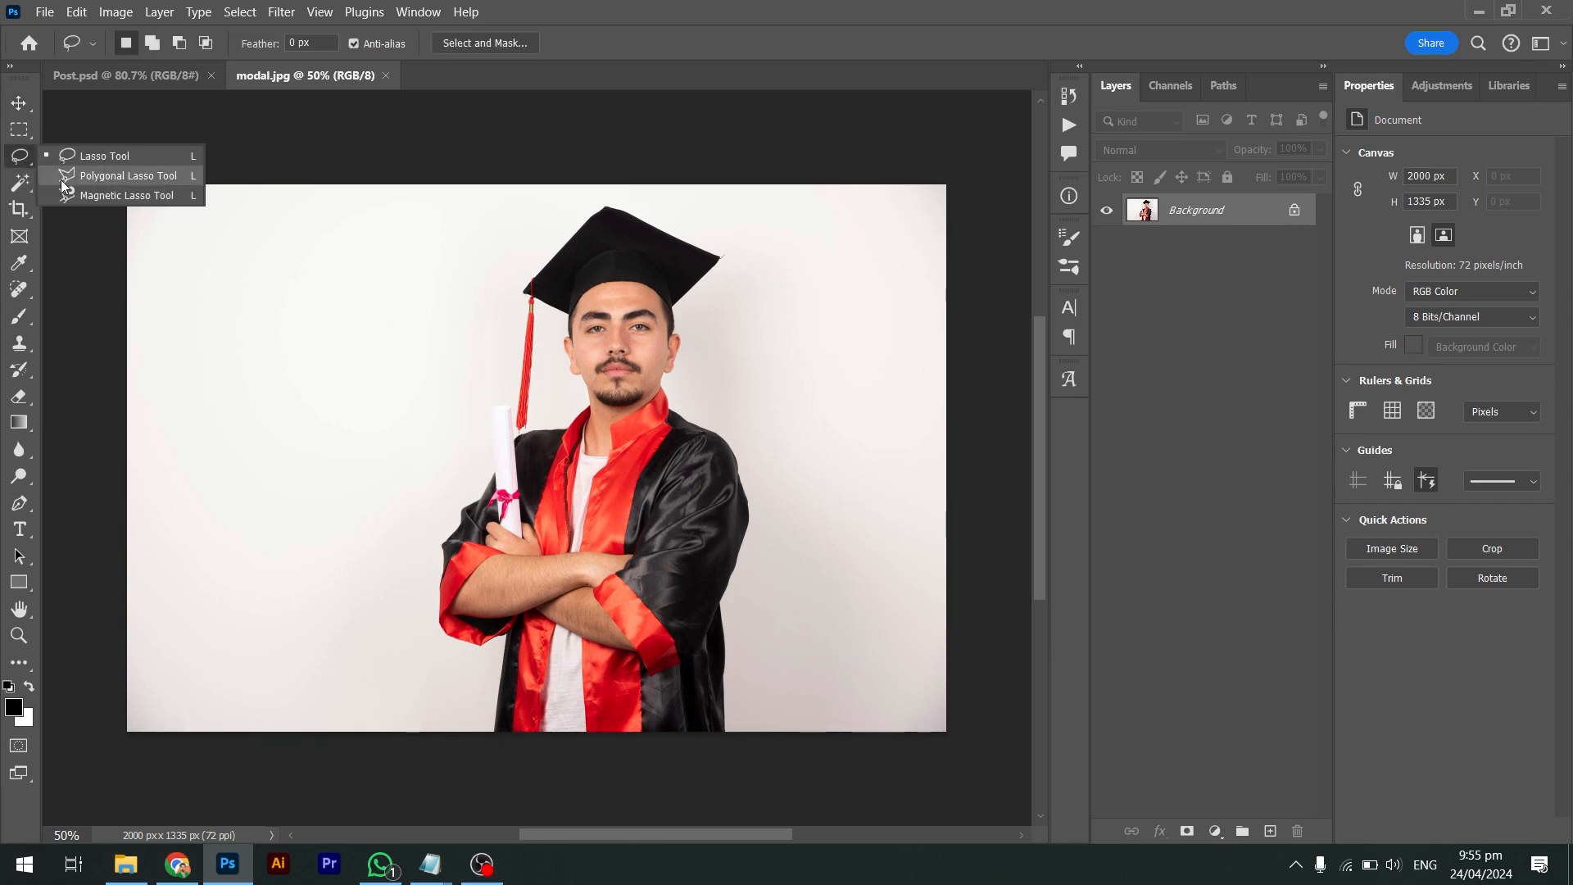
left_click(27, 140)
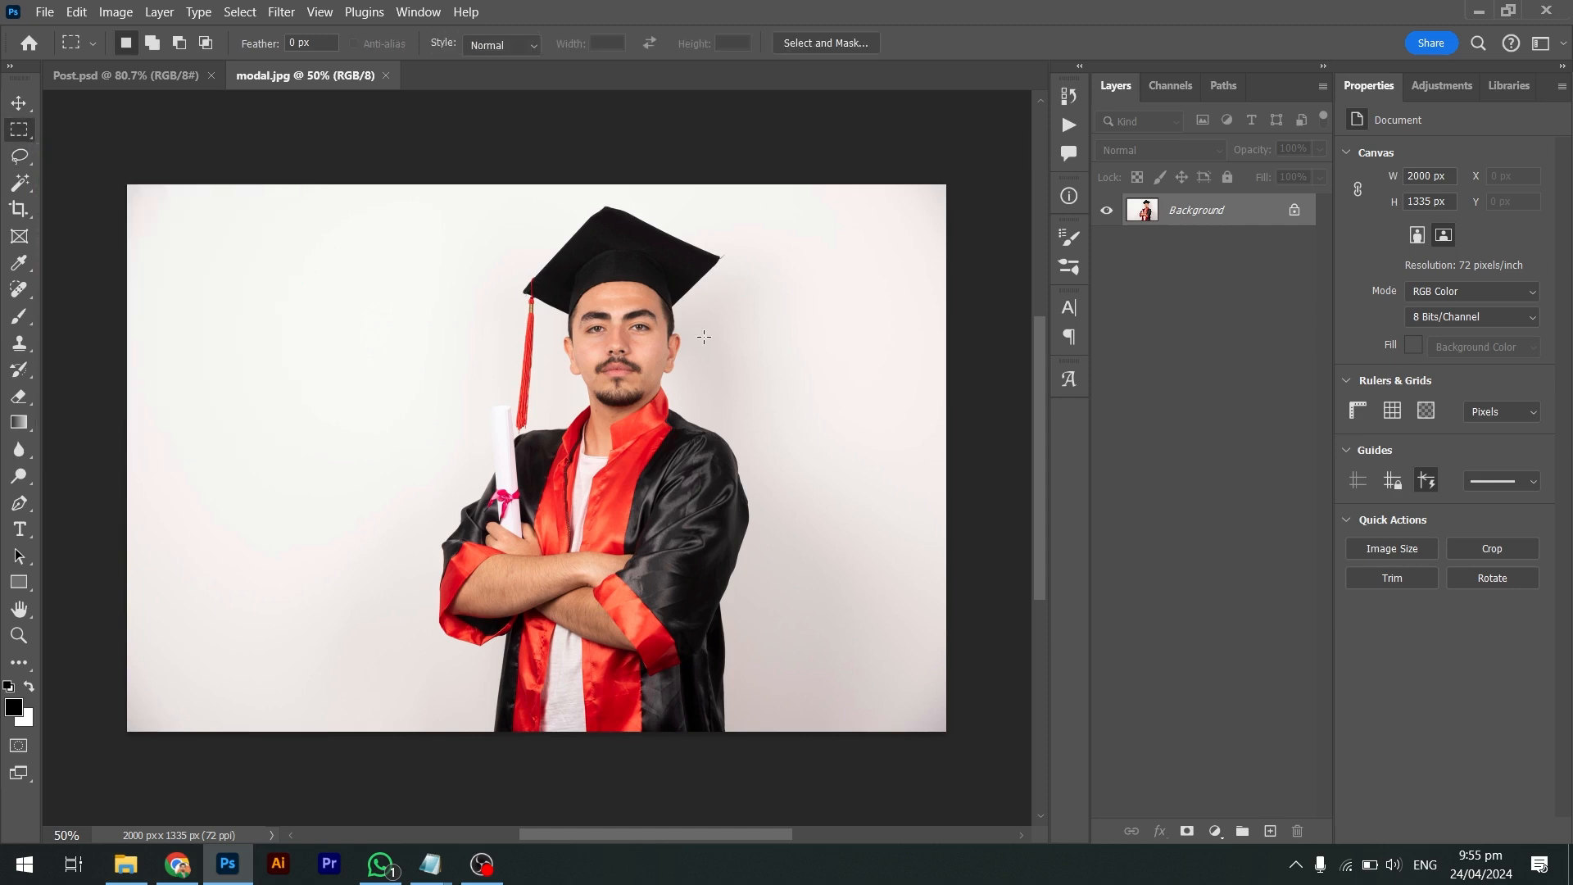
key("ctrl+a")
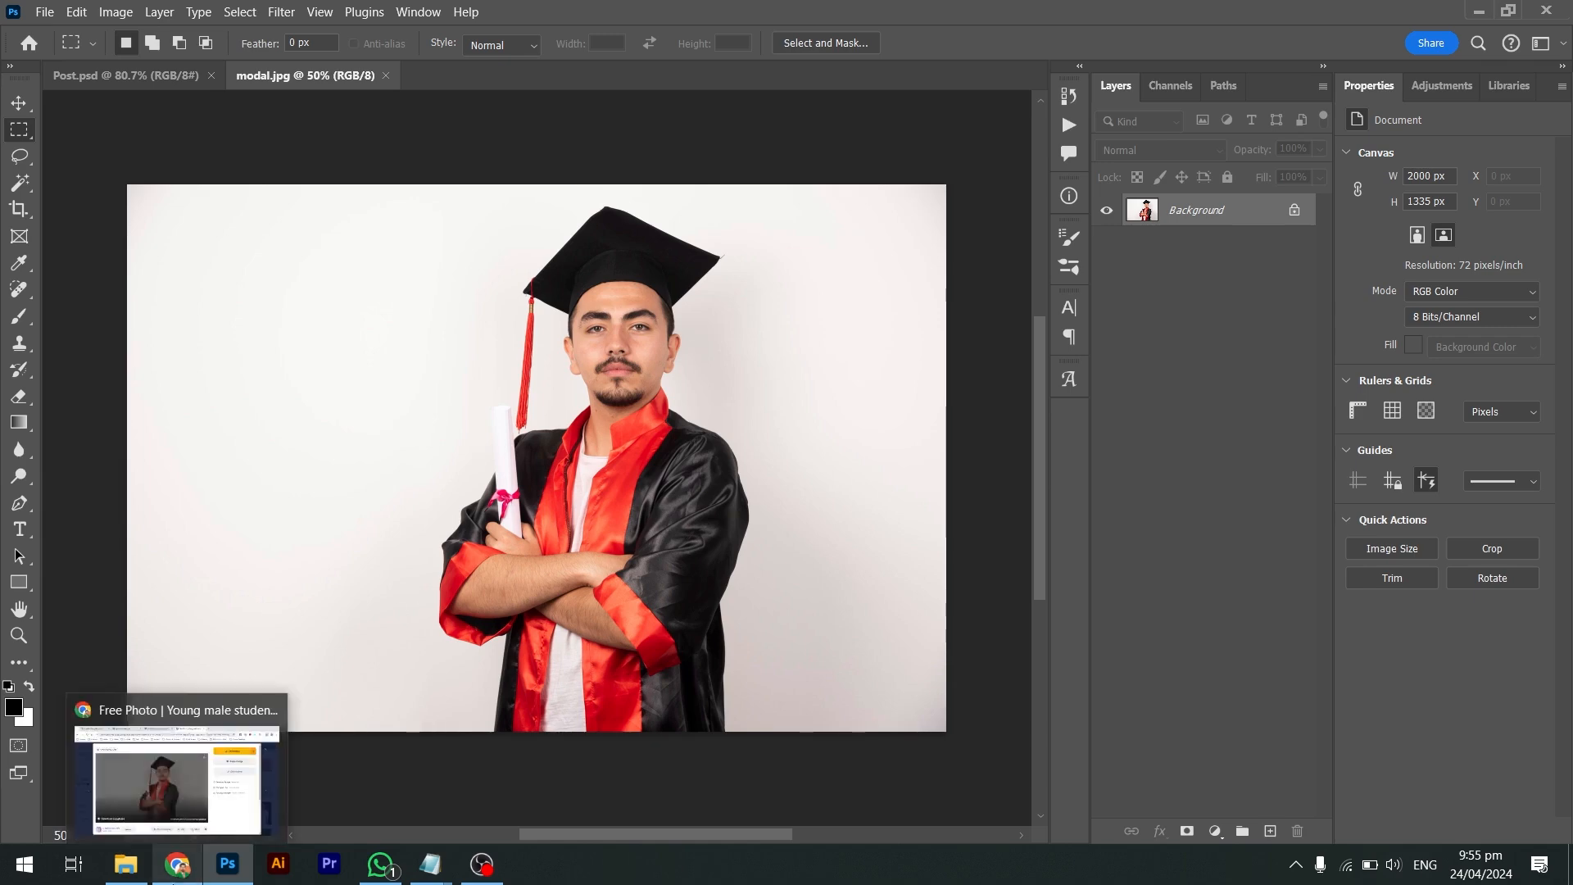
left_click(175, 867)
Open remove.bg in a new tab and upload 53826.jpg to strip its background
key("ctrl+t")
type("remove.bg")
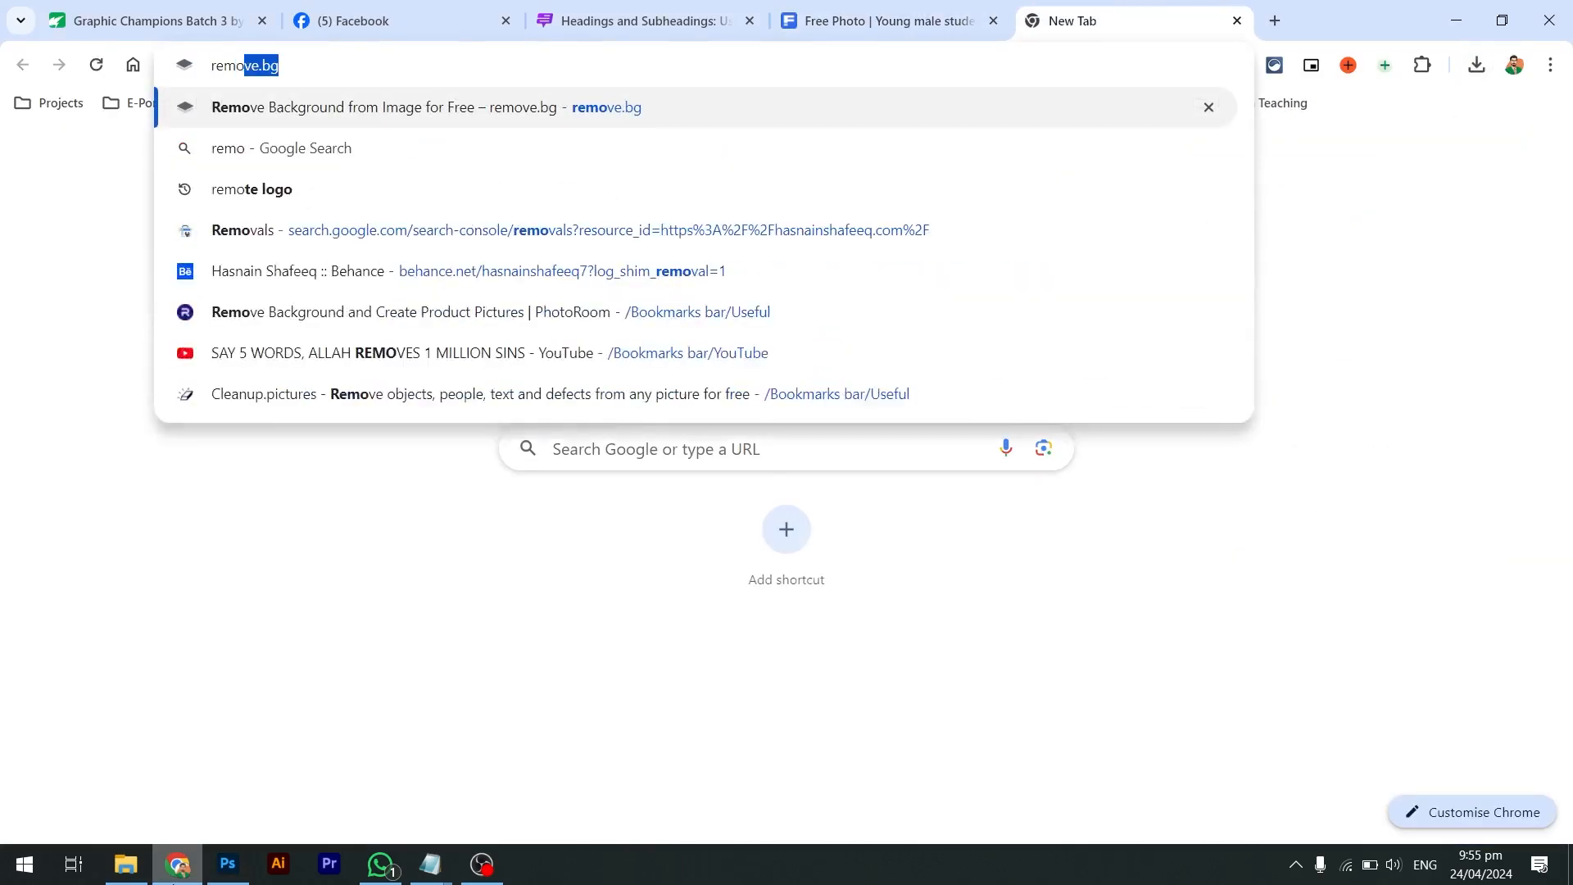
key("Return")
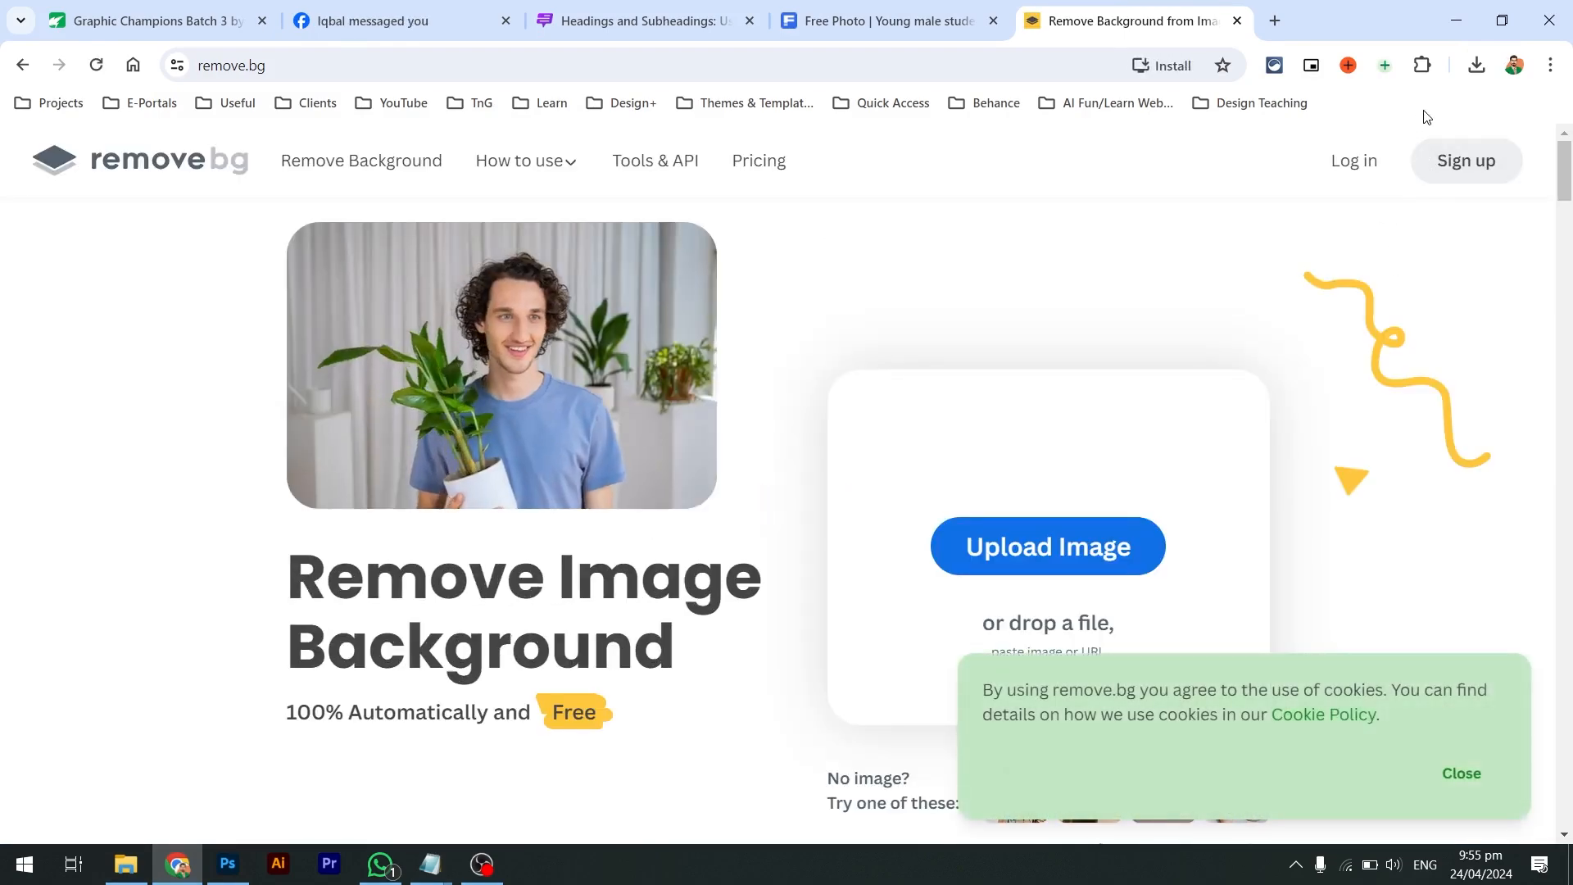
left_click(1477, 65)
left_click_drag(1304, 159, 1004, 434)
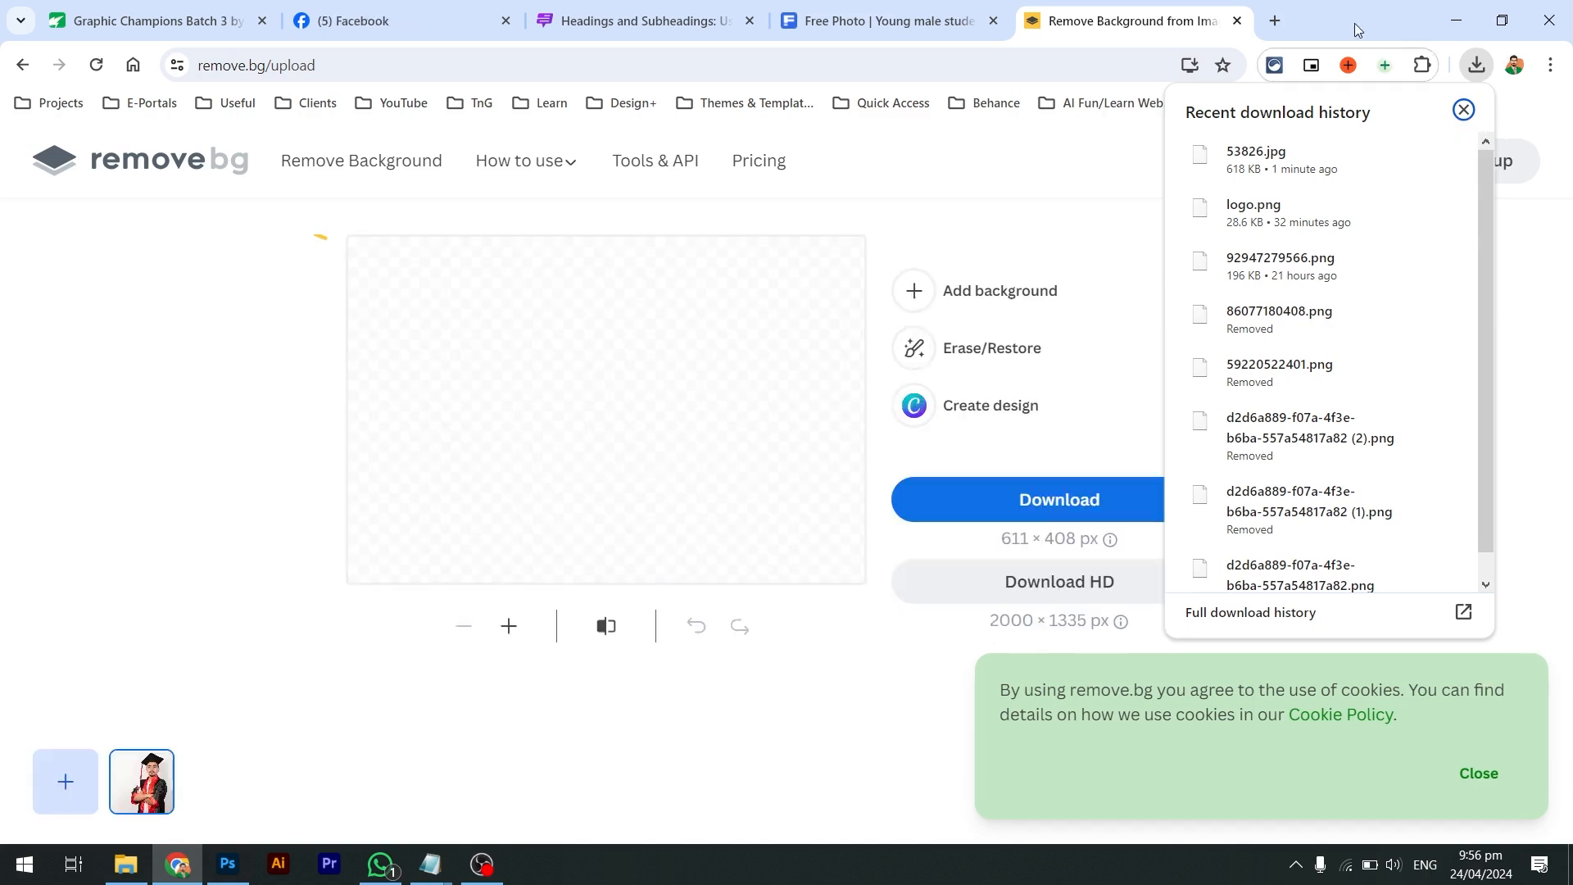
Download the background-removed cut-out PNG and drag it out of the browser
left_click(1475, 67)
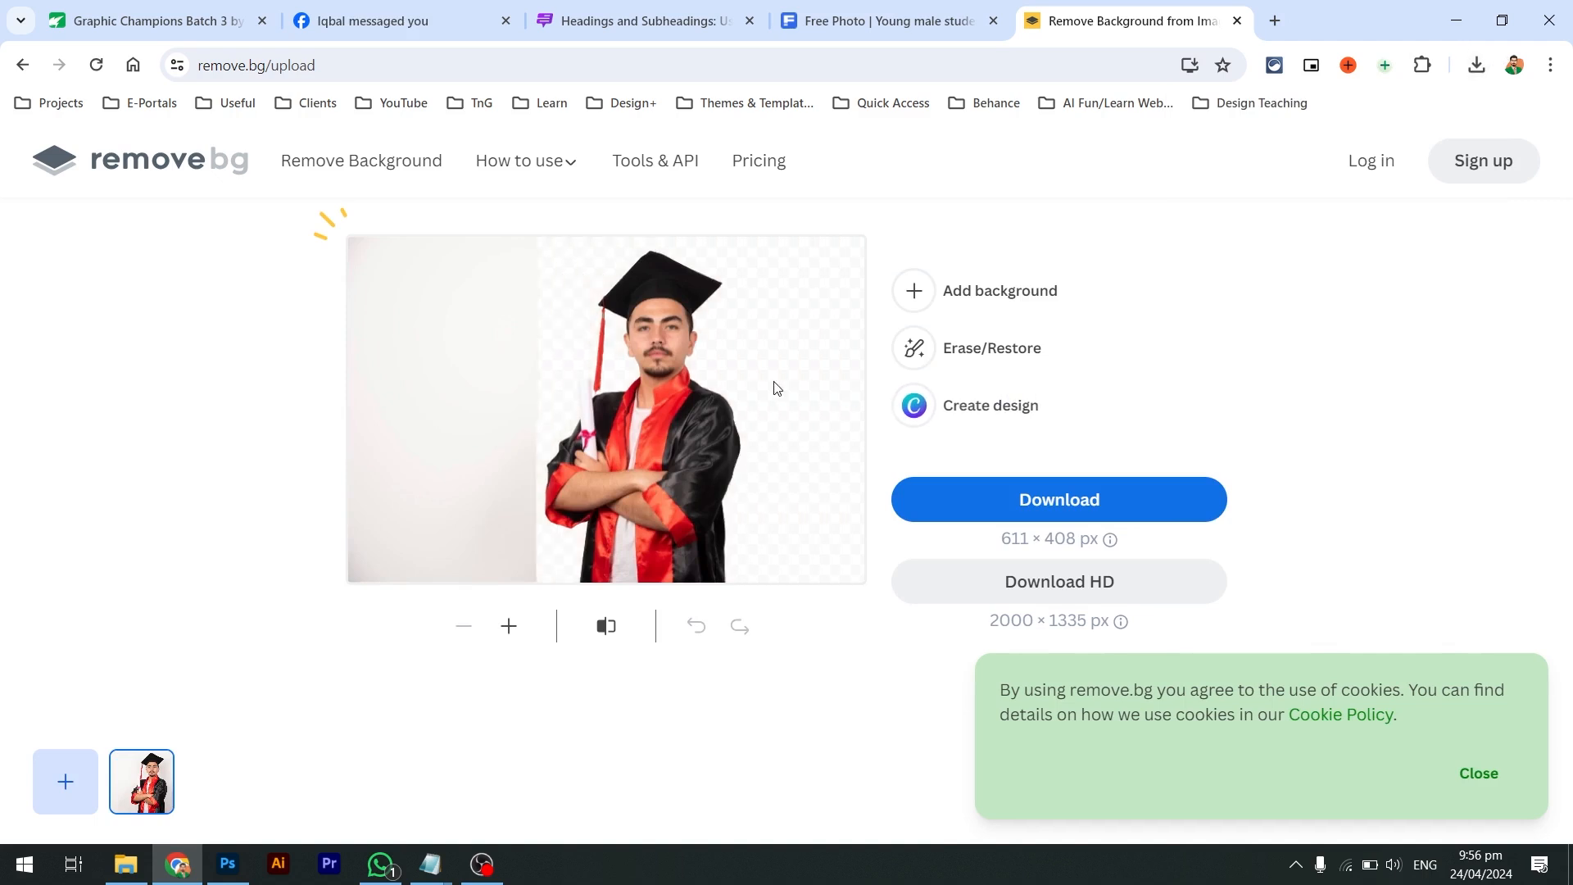
left_click(1009, 512)
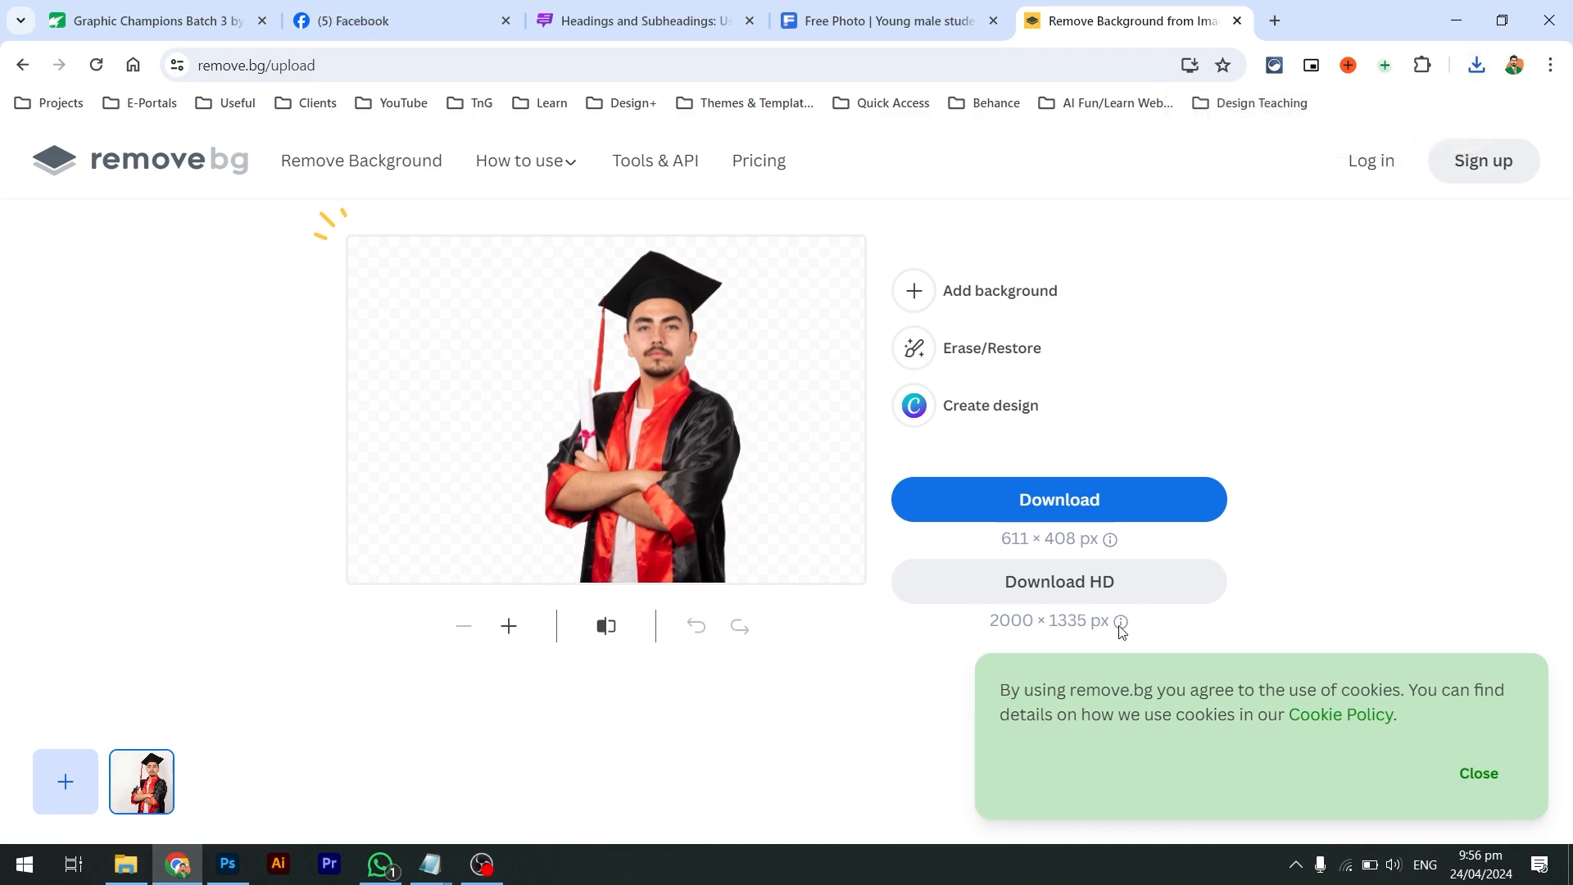
left_click(1475, 67)
left_click_drag(1226, 156, 699, 425)
Rename the dropped cut-out to modal-no-background.png and drag it into Post.psd
key("alt+Tab")
key("alt+Tab")
key("alt+Tab")
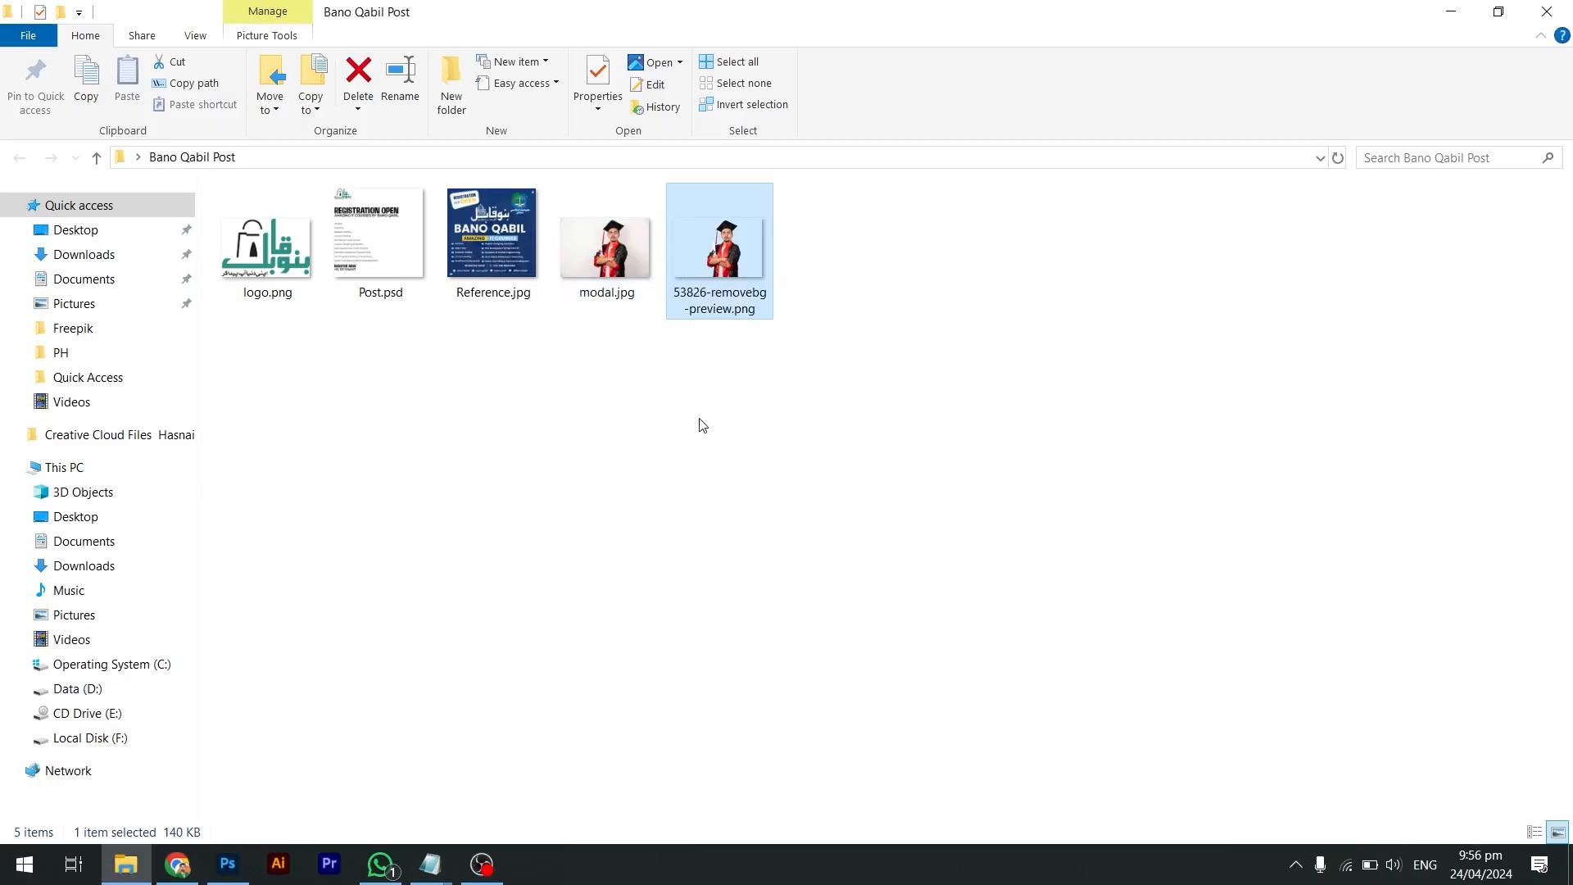
key("F2")
type("modal-")
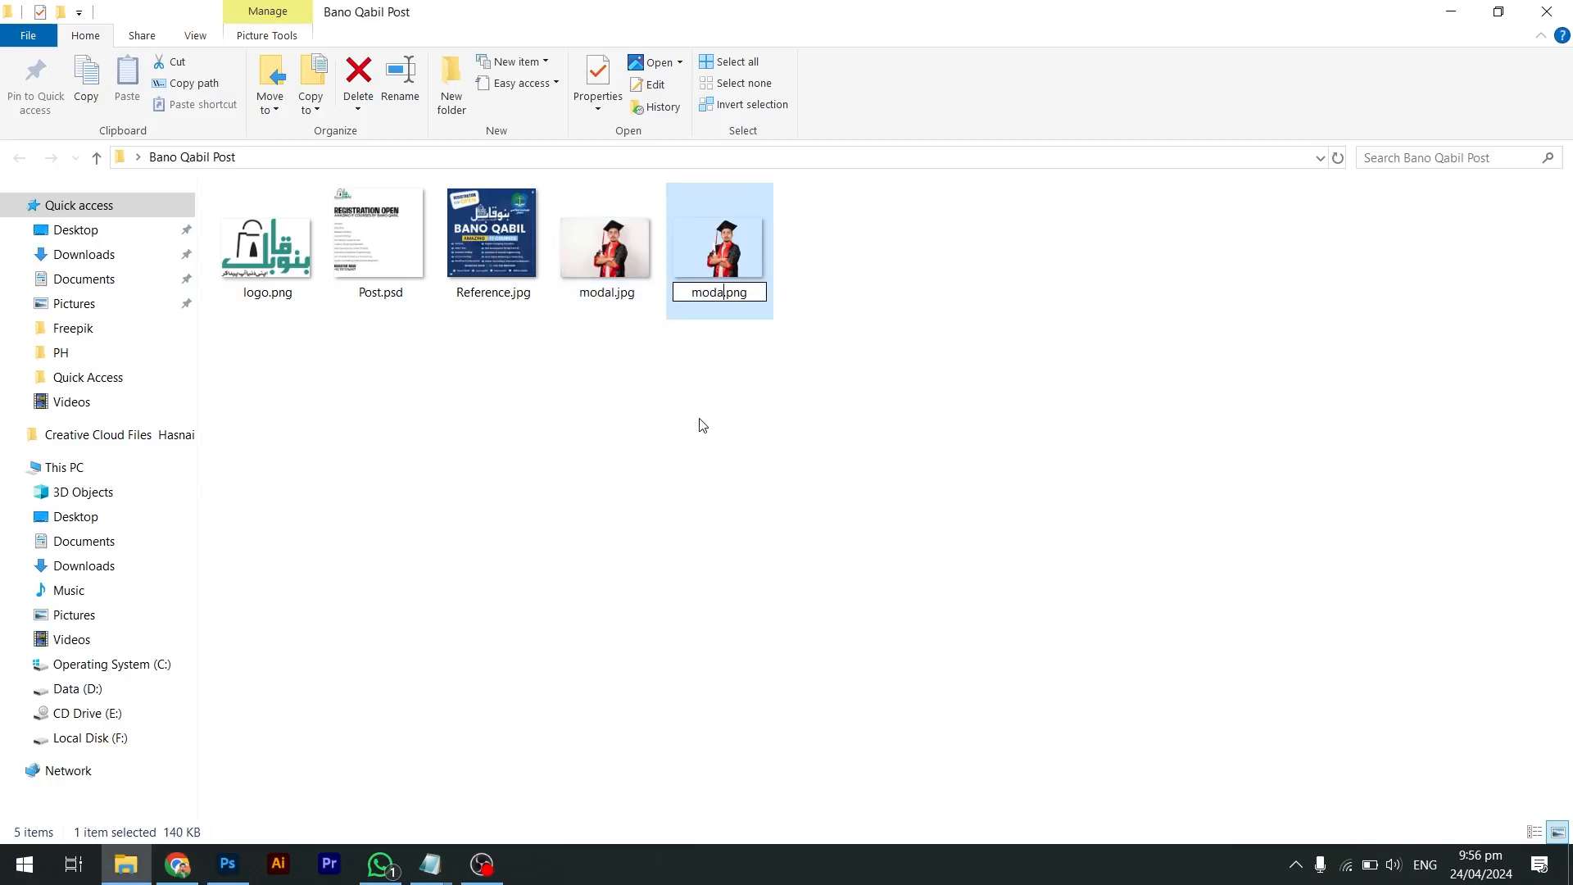
type("no-background")
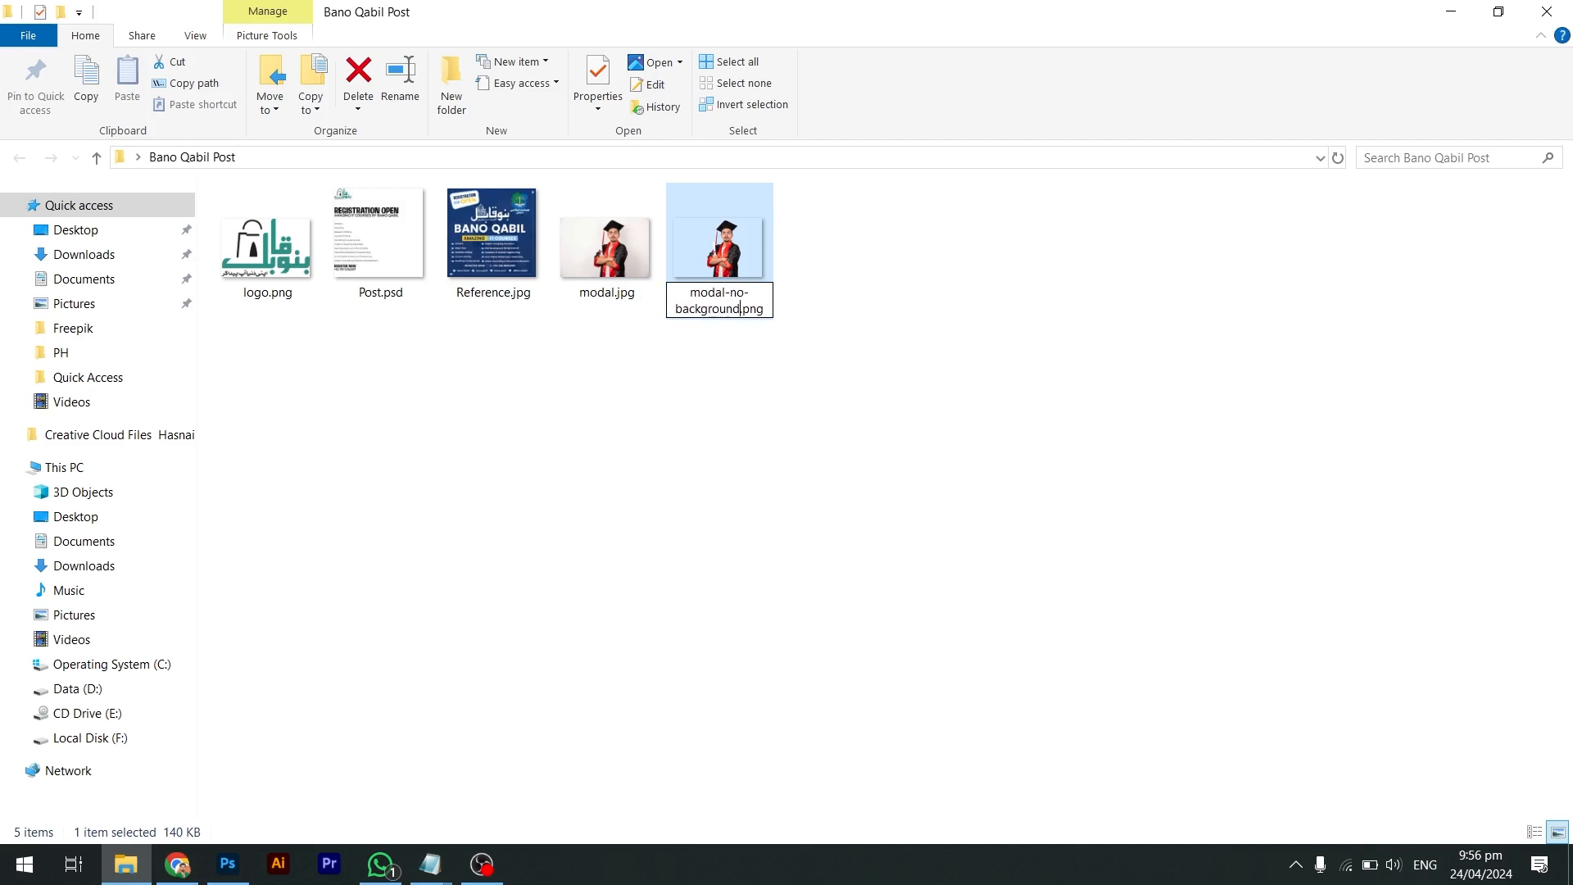
key("Return")
key("alt+Tab")
left_click_drag(900, 601, 498, 326)
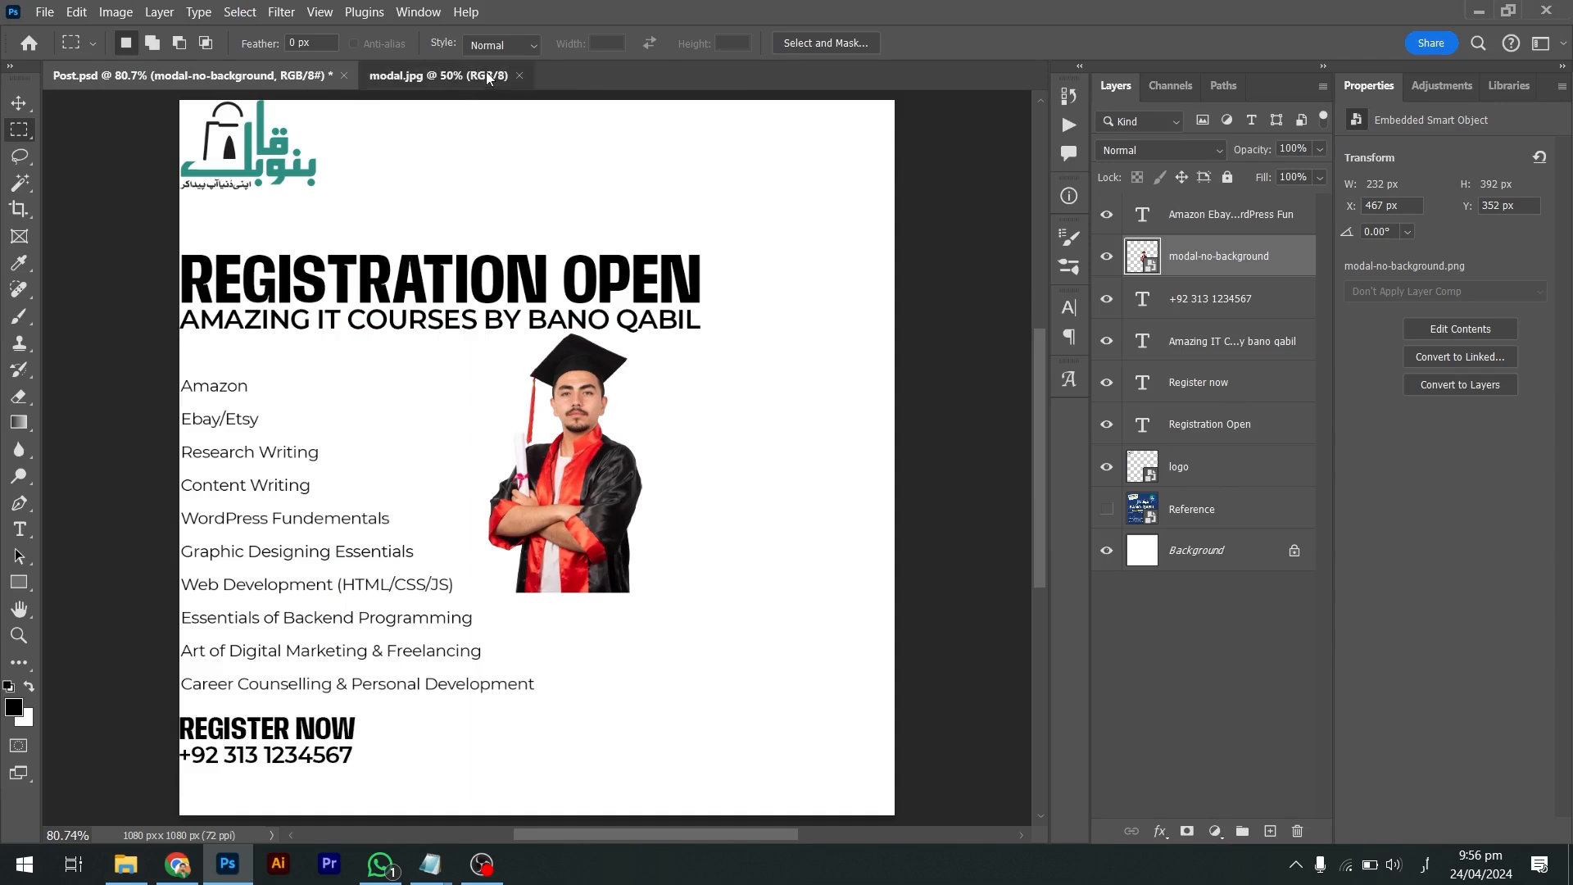
Close modal.jpg, then enlarge the placed graduate cut-out and move it toward the right side
left_click(459, 75)
left_click(519, 76)
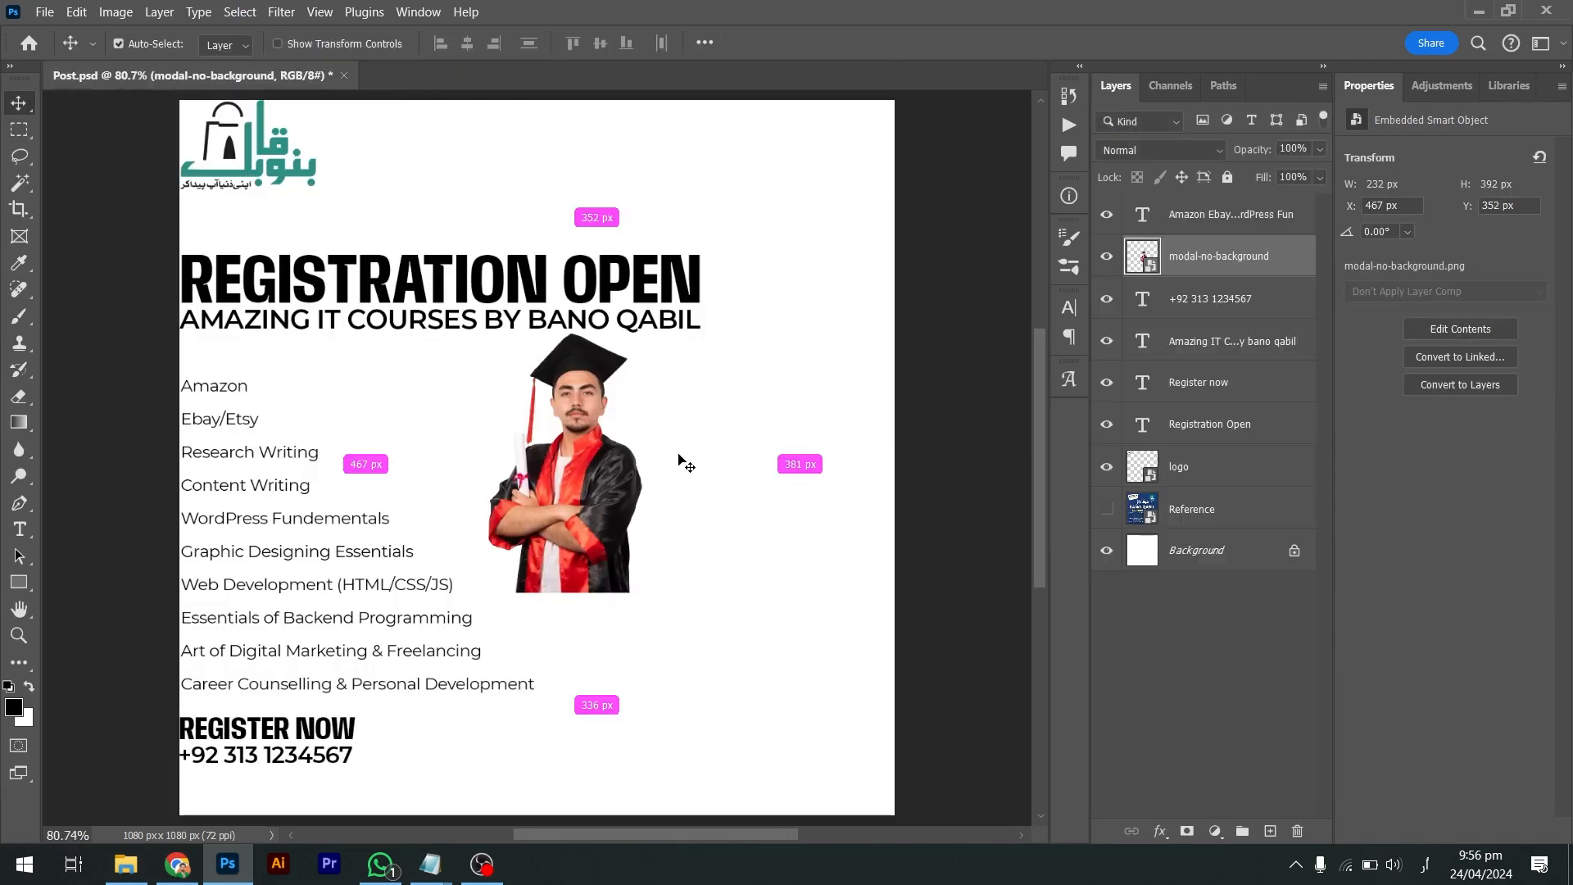
key("ctrl+t")
left_click_drag(739, 323, 1031, 254)
key("Return")
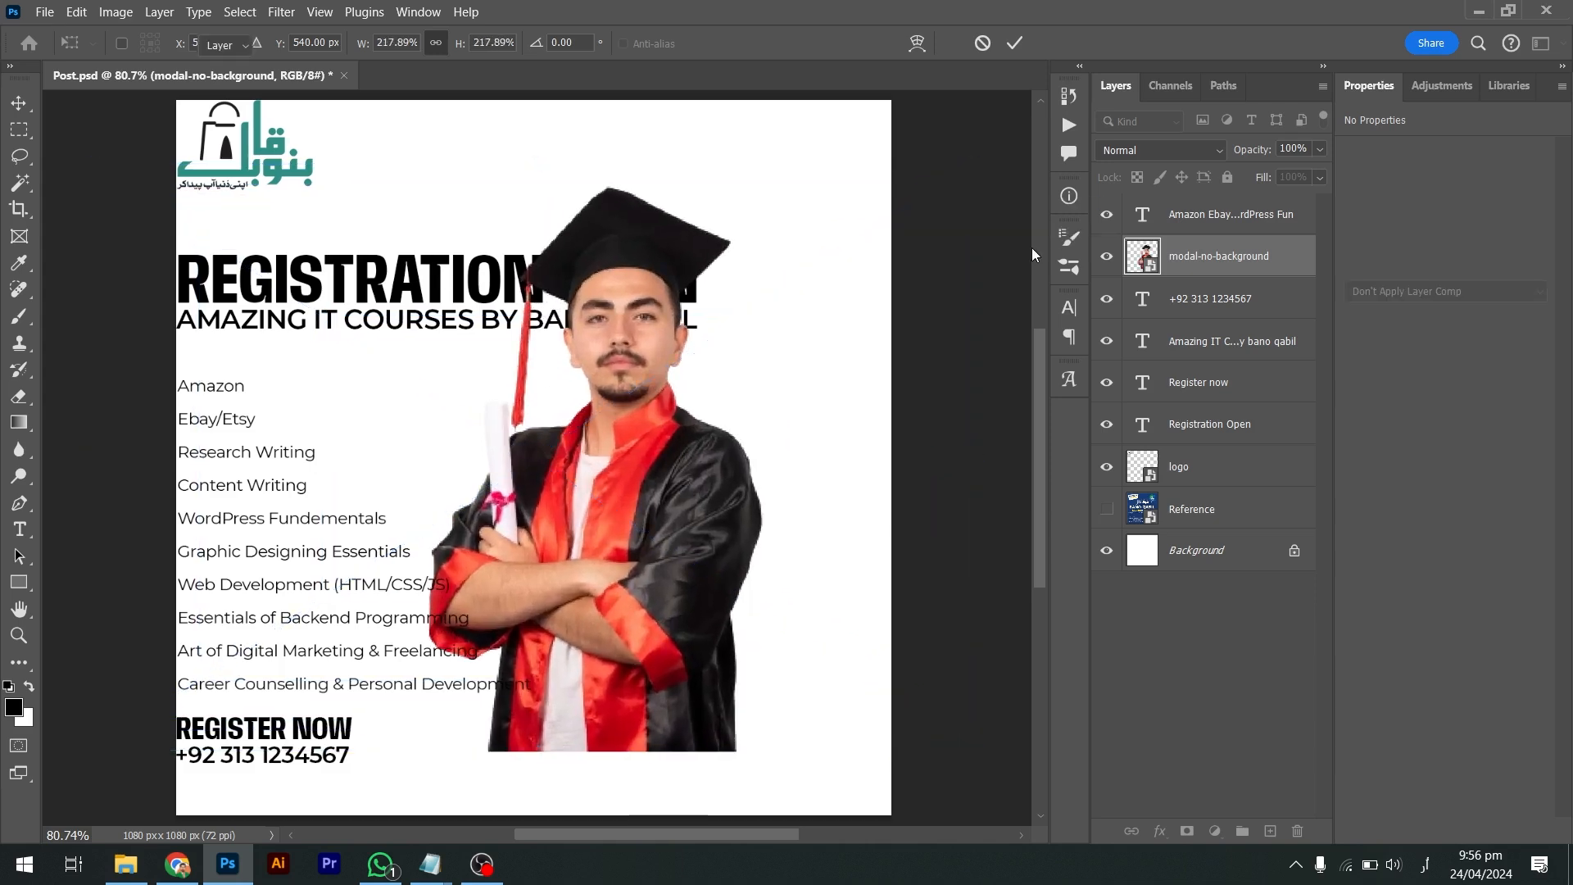
left_click_drag(631, 423, 733, 399)
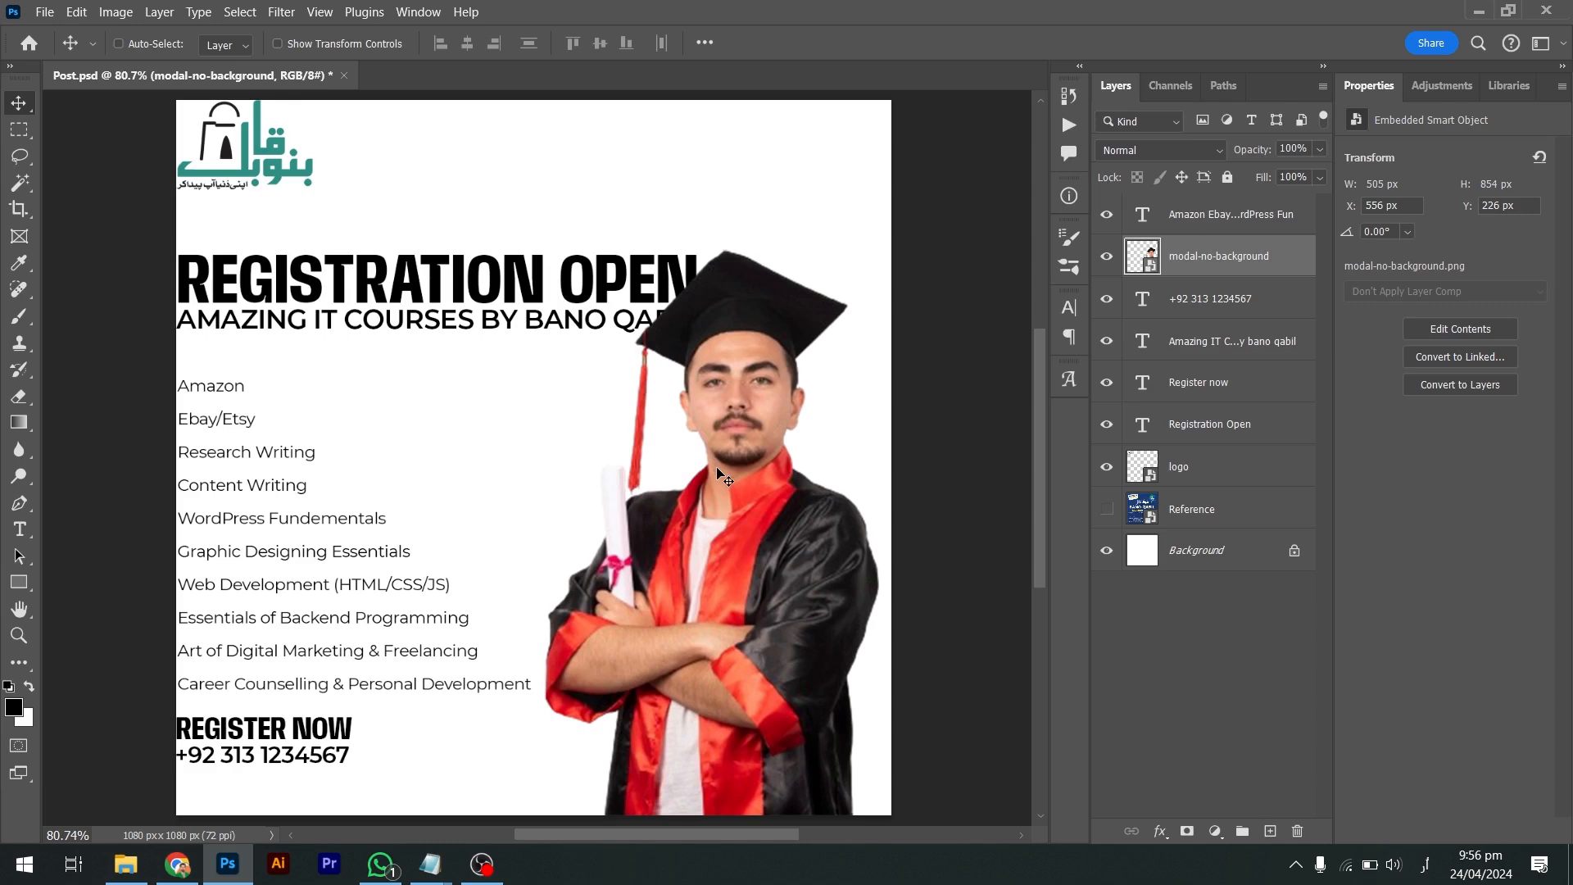
Fine-tune the graduate with arrow-key nudges and a slight enlargement from its top edge
key("ctrl")
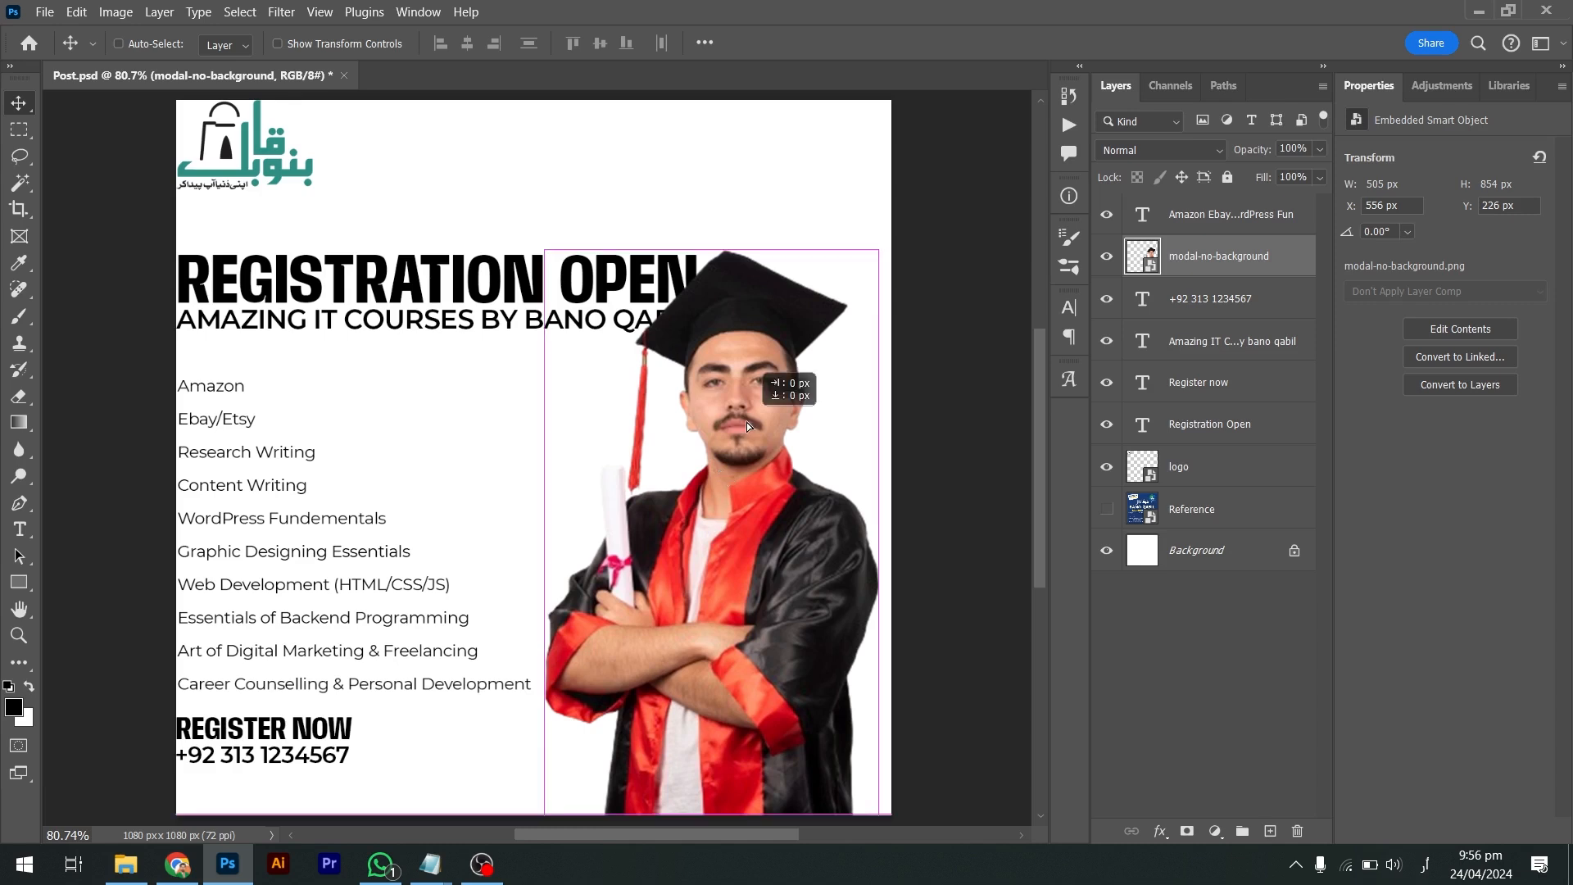
key("shift+Right")
key("shift+Right")
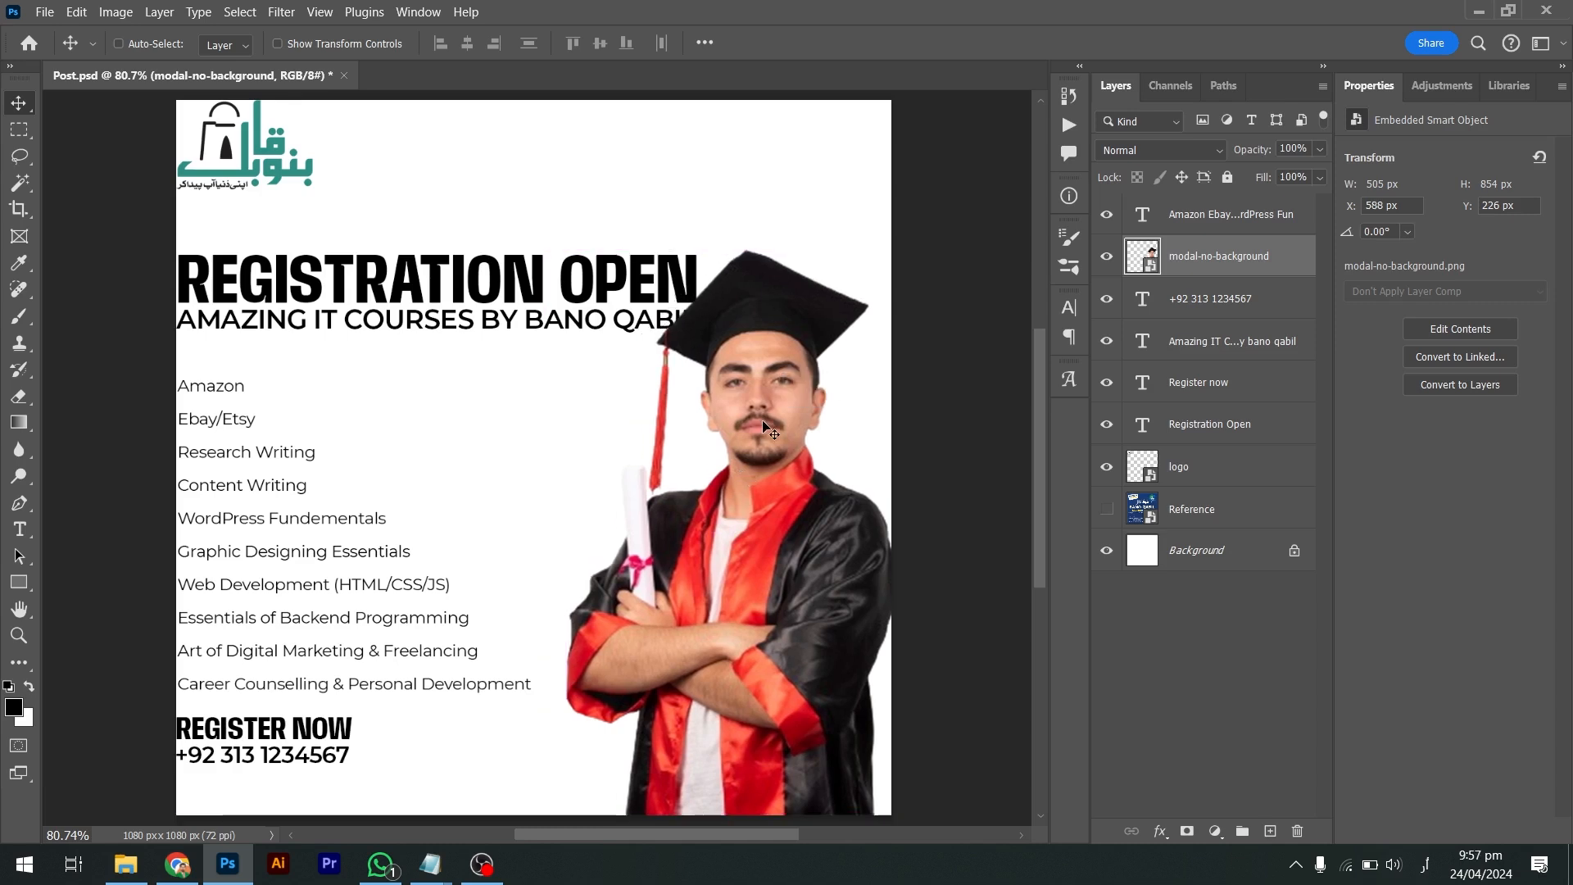
key("Right")
key("Right")
key("shift+Left")
key("ctrl+t")
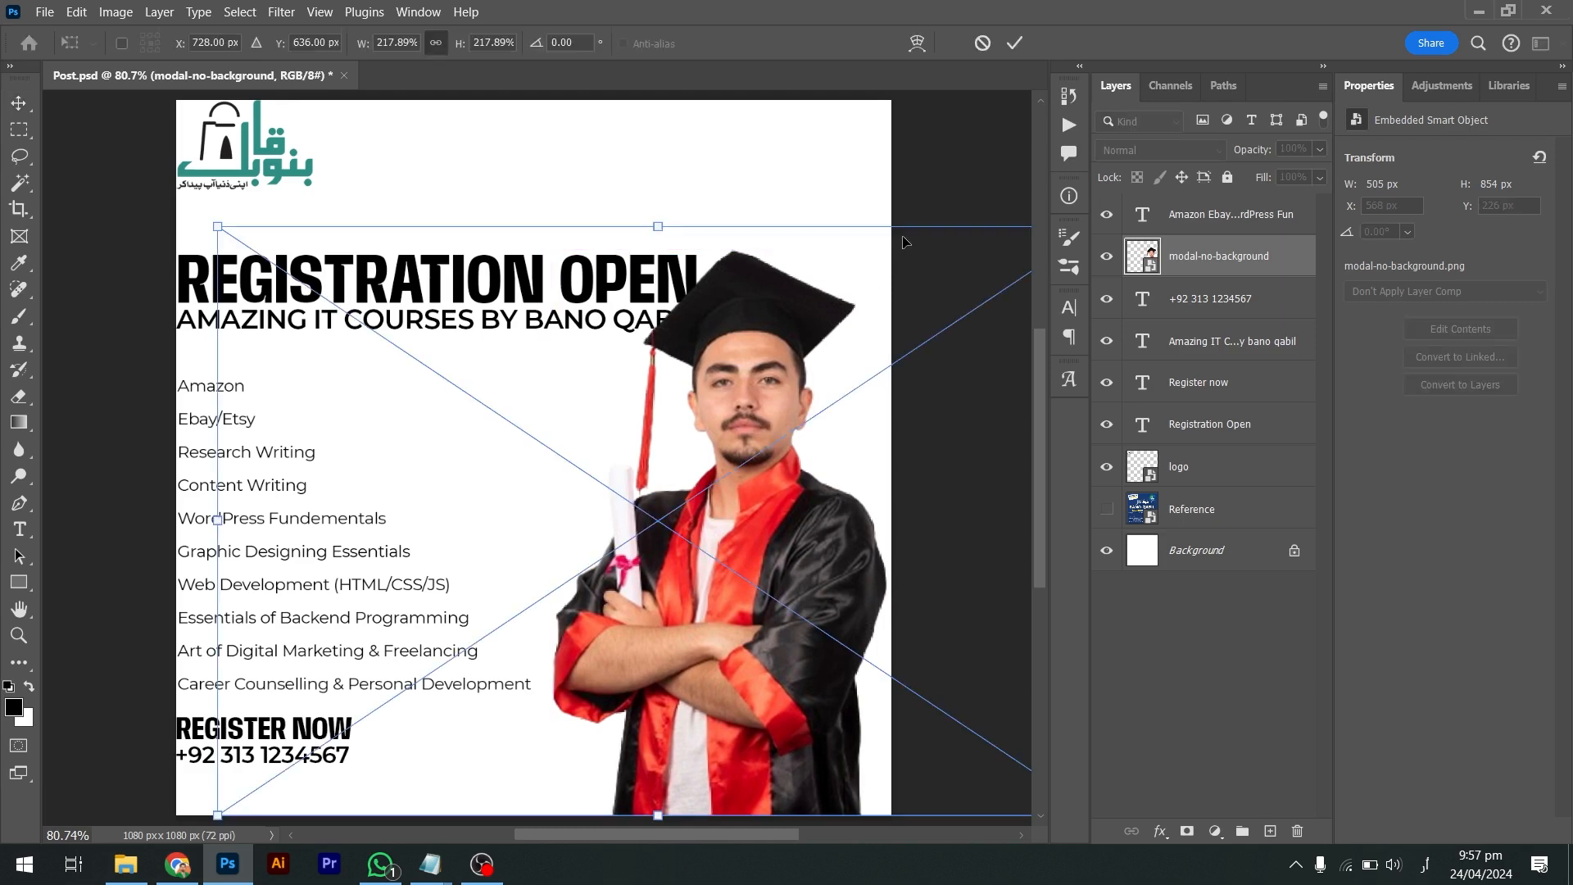
mouse_move(648, 222)
left_mouse_down()
mouse_move(651, 172)
mouse_move(655, 209)
left_mouse_up()
key("Return")
key("Left")
key("Left")
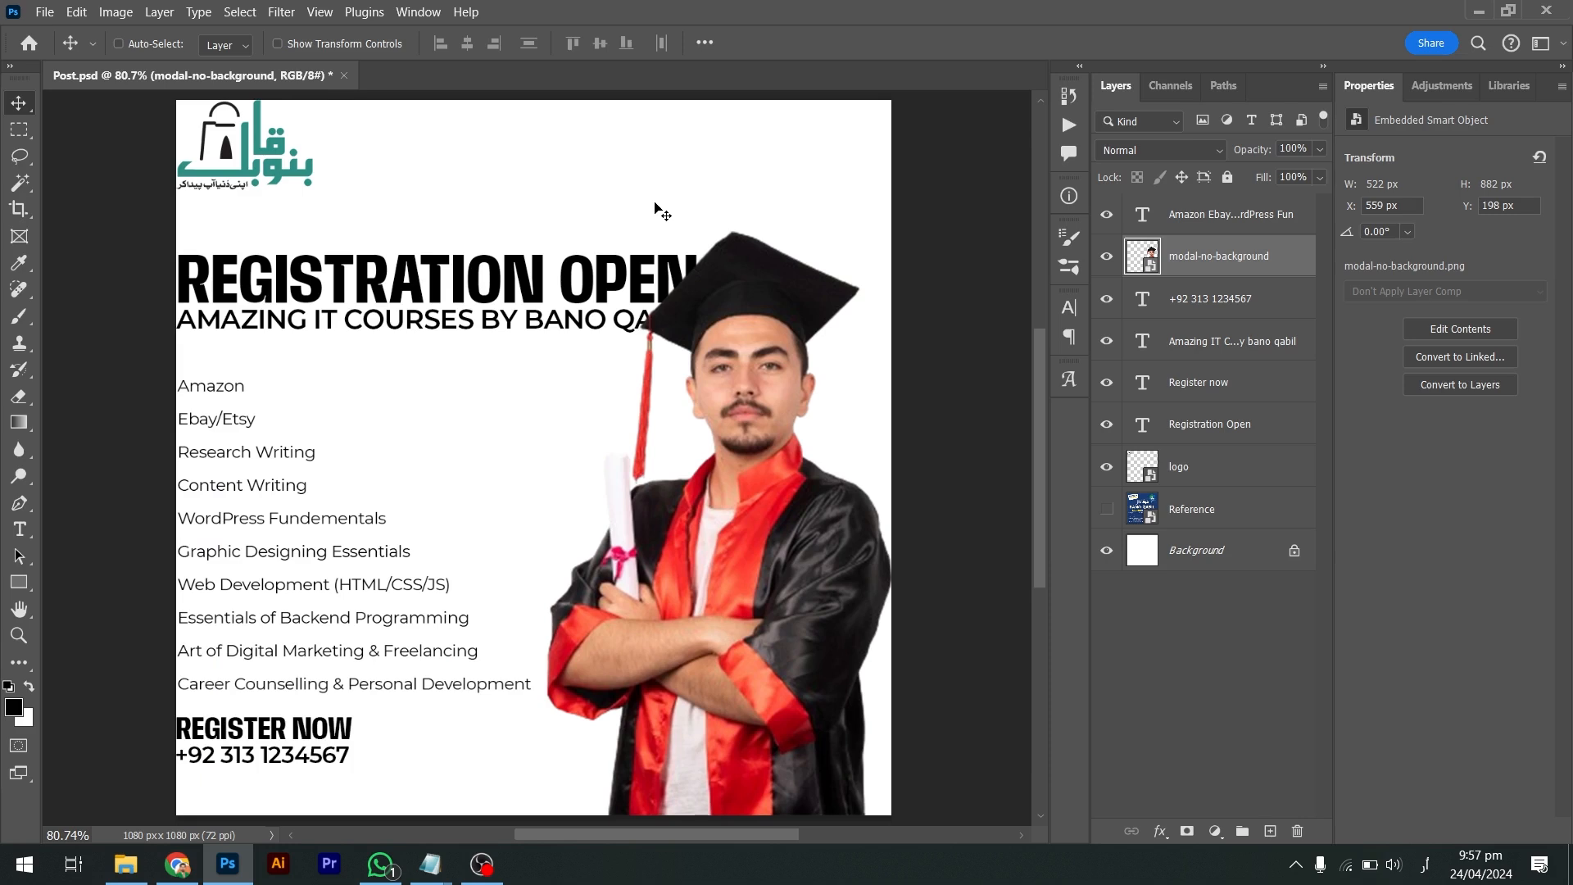
key("Right")
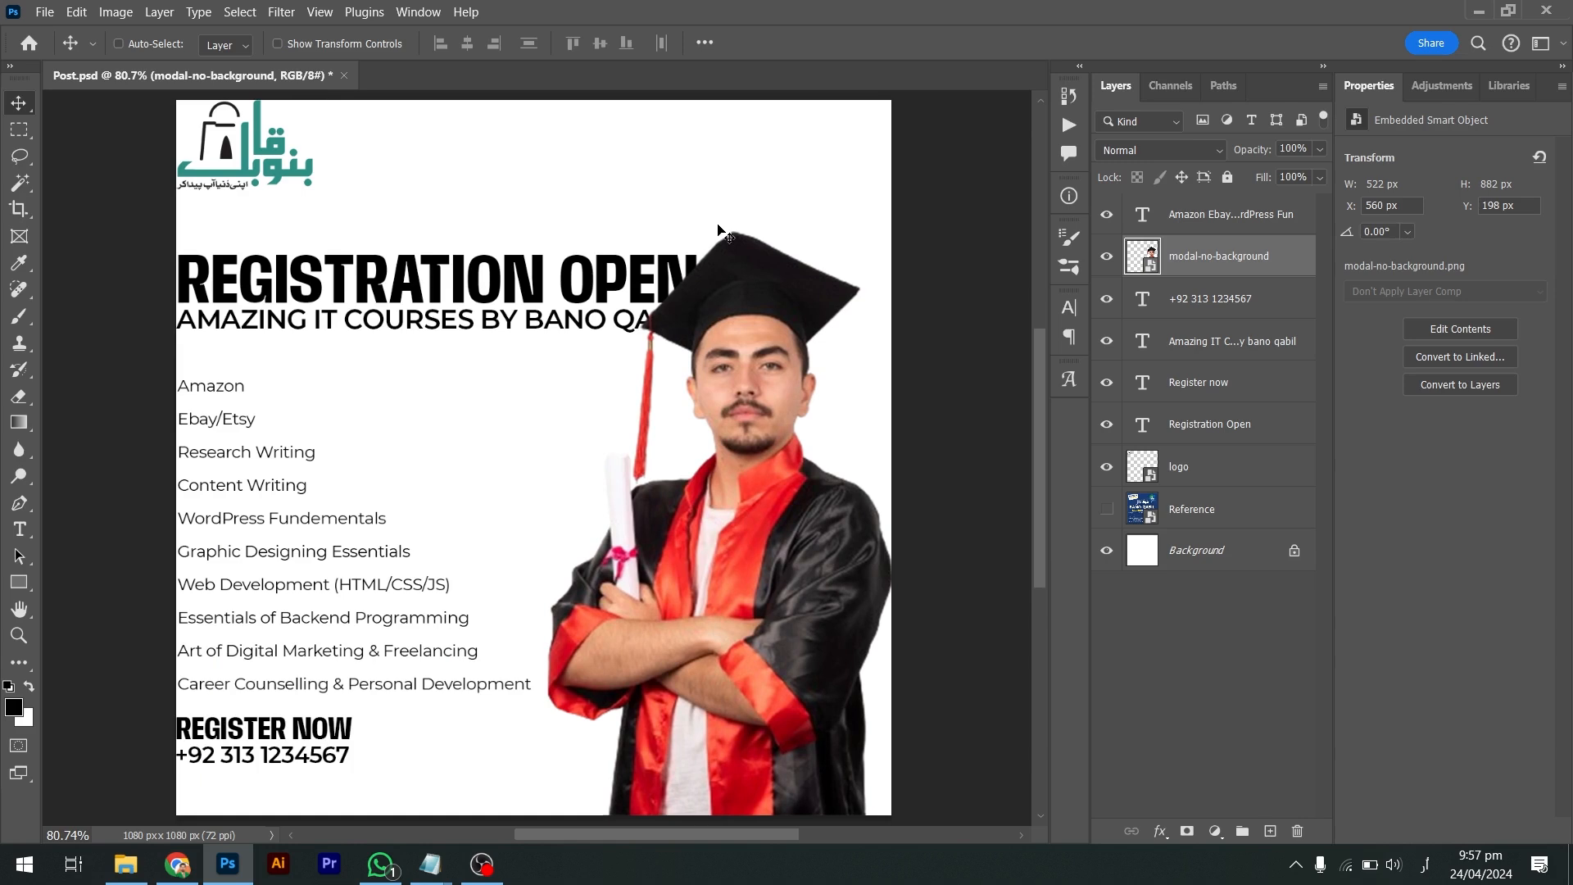
key("alt+shift")
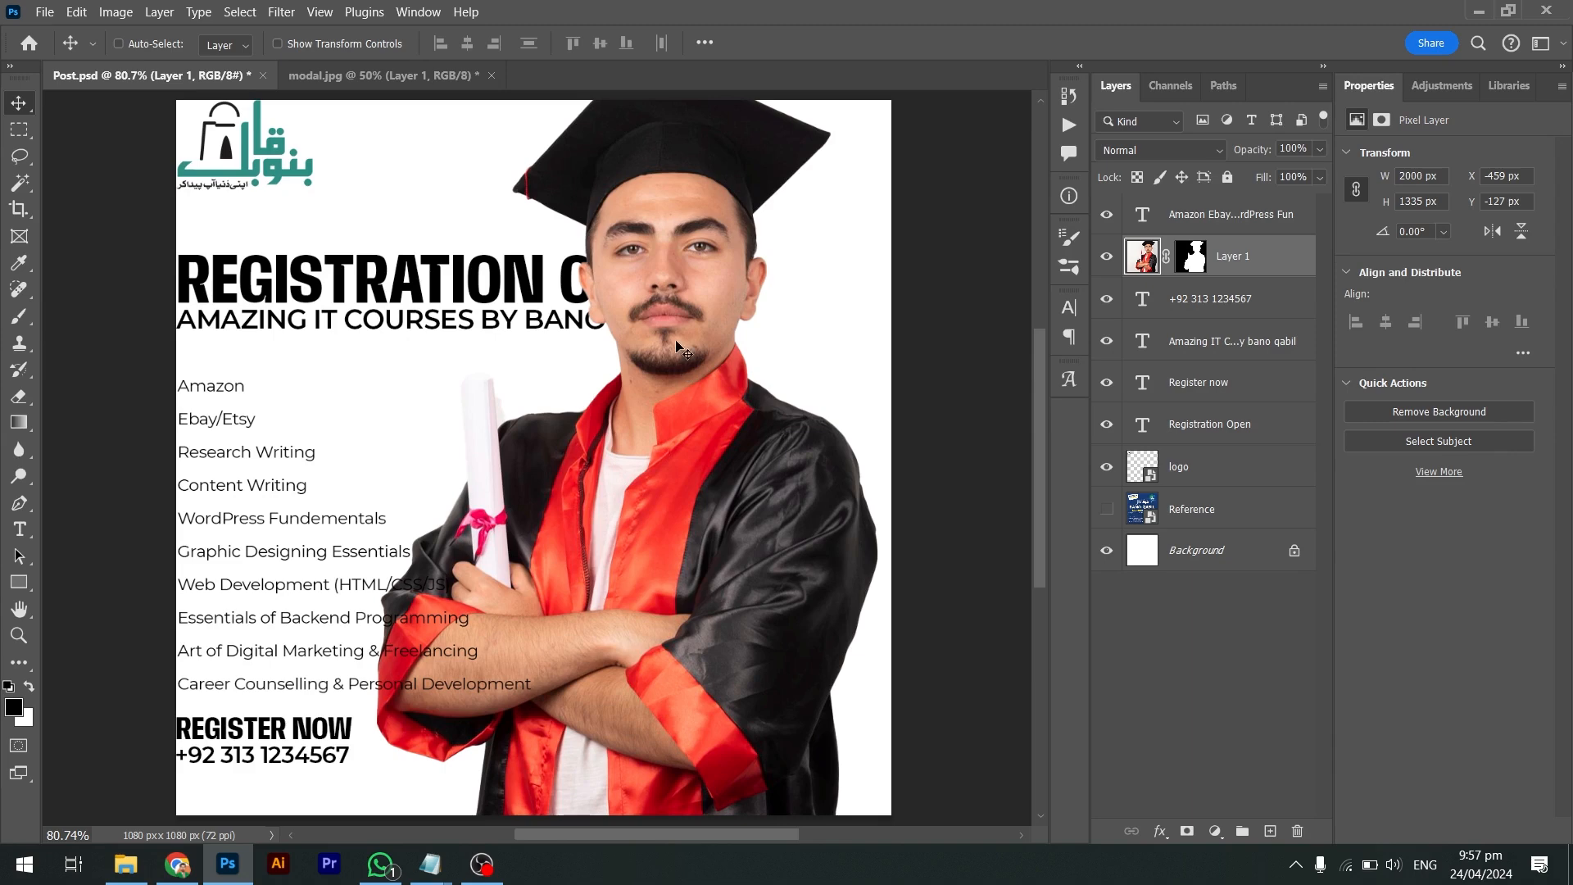
Reposition the masked graduate photo in Post.psd, undoing a move up and to the right
left_click_drag(677, 371, 582, 452)
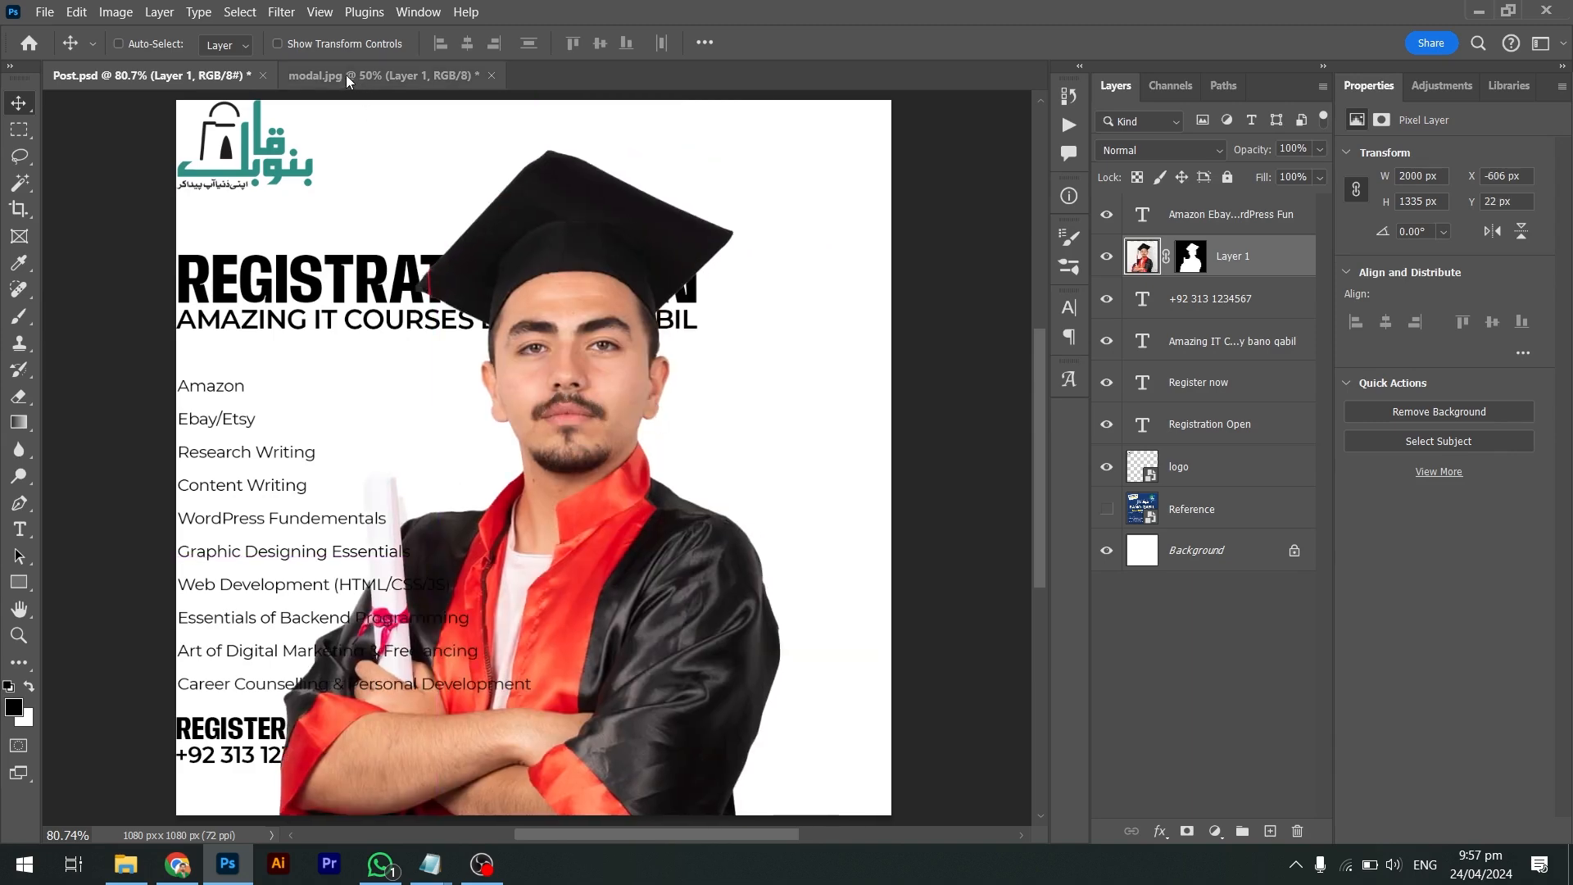
left_click(353, 75)
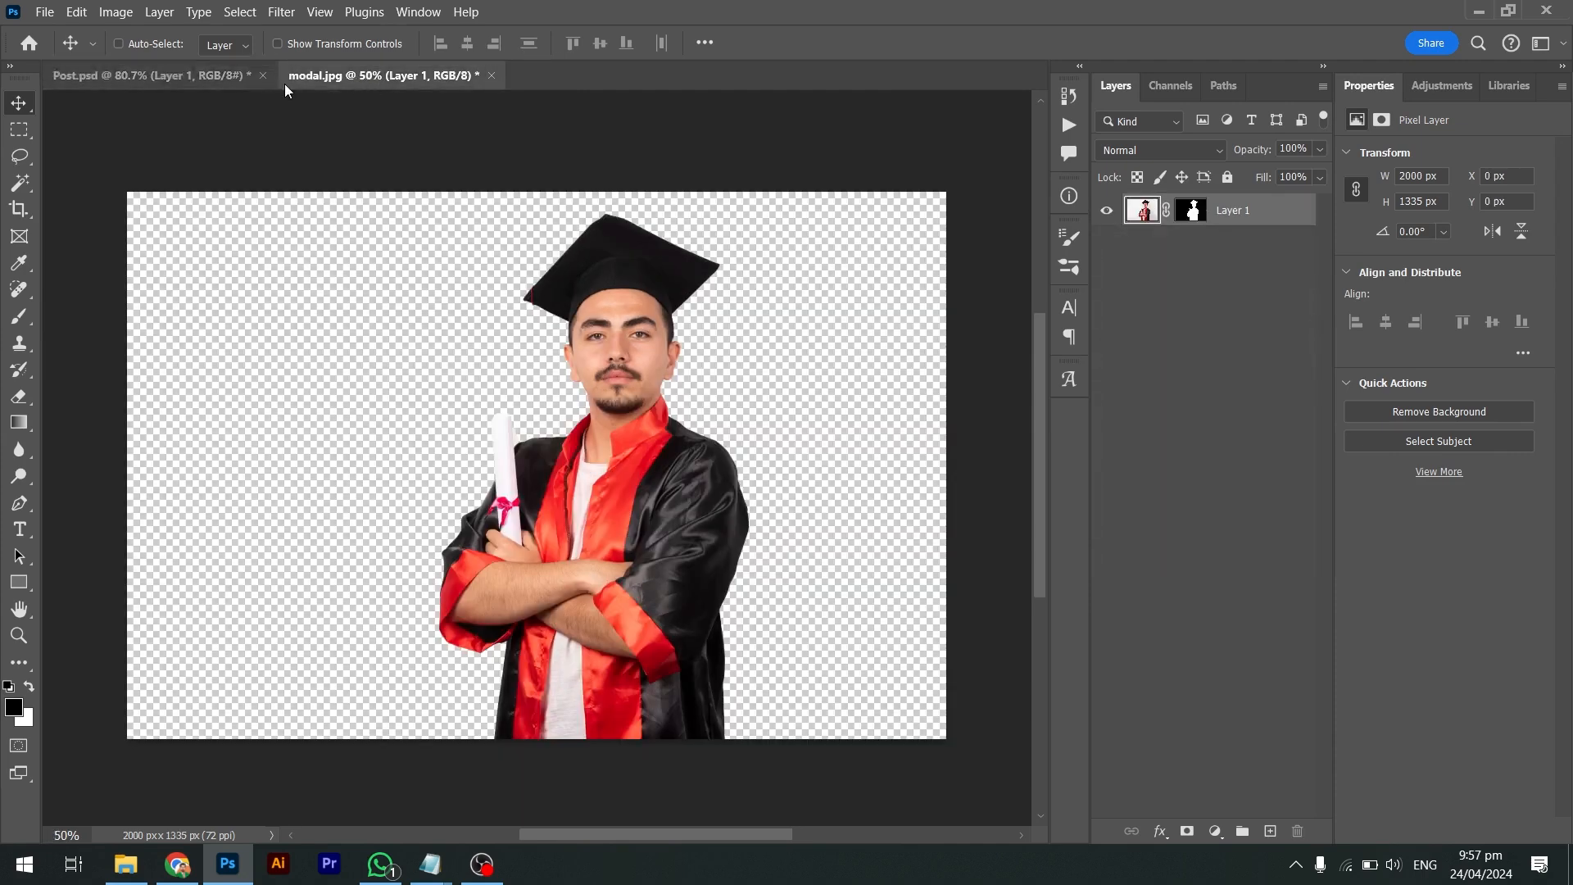
left_click(200, 80)
left_click_drag(583, 287, 693, 563)
key("ctrl+z")
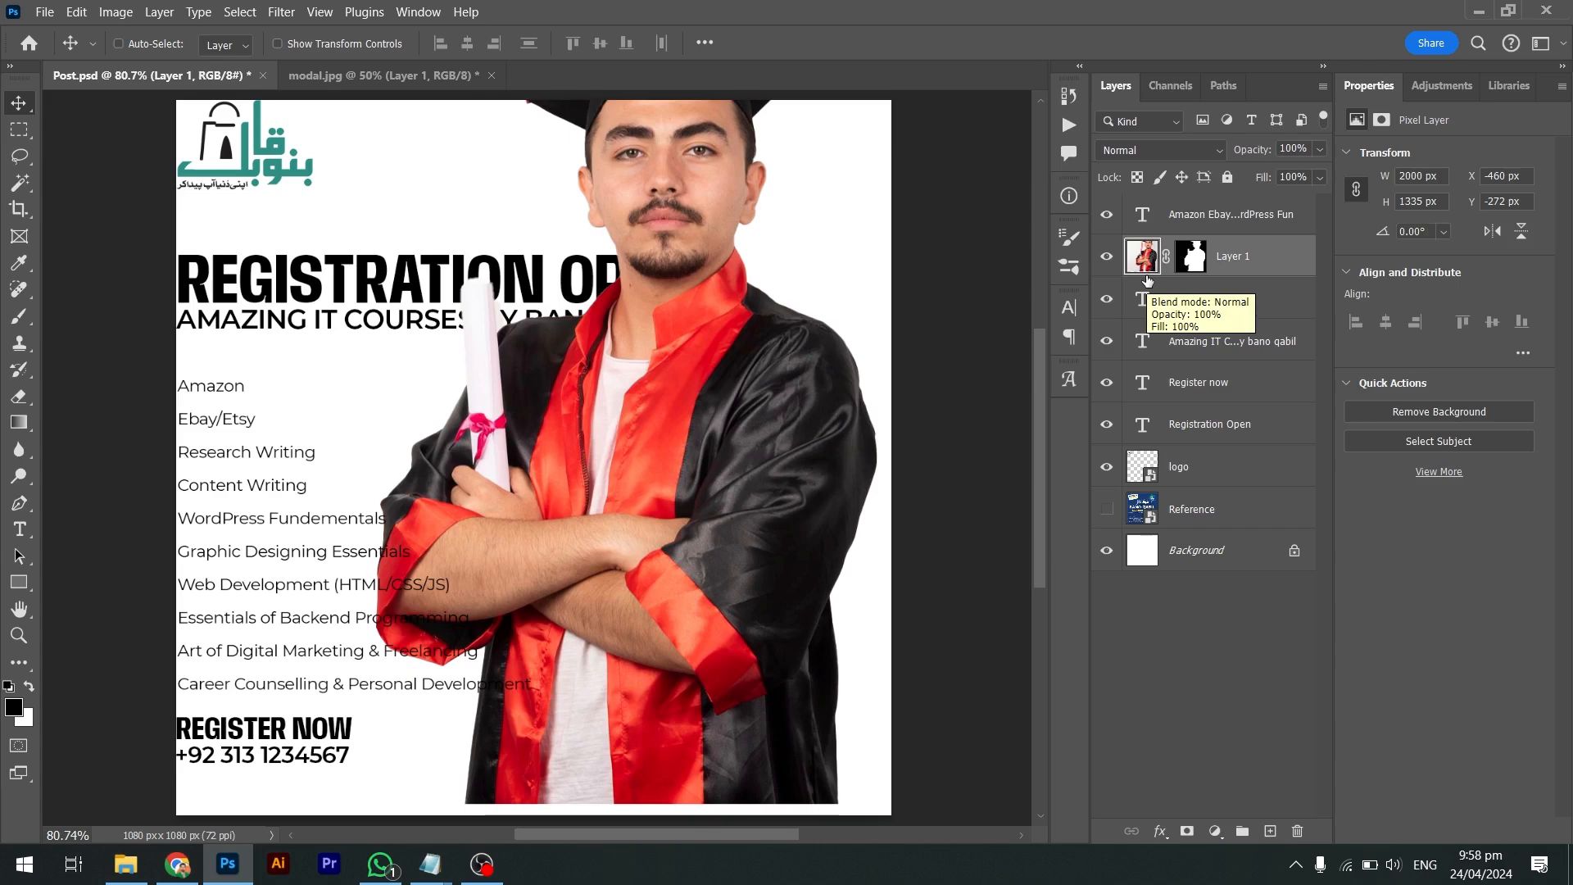
Shift the graduate photo to the left side and Alt-drag a duplicate Layer 1 copy
left_click_drag(822, 360, 578, 438)
left_click_drag(541, 422, 565, 418)
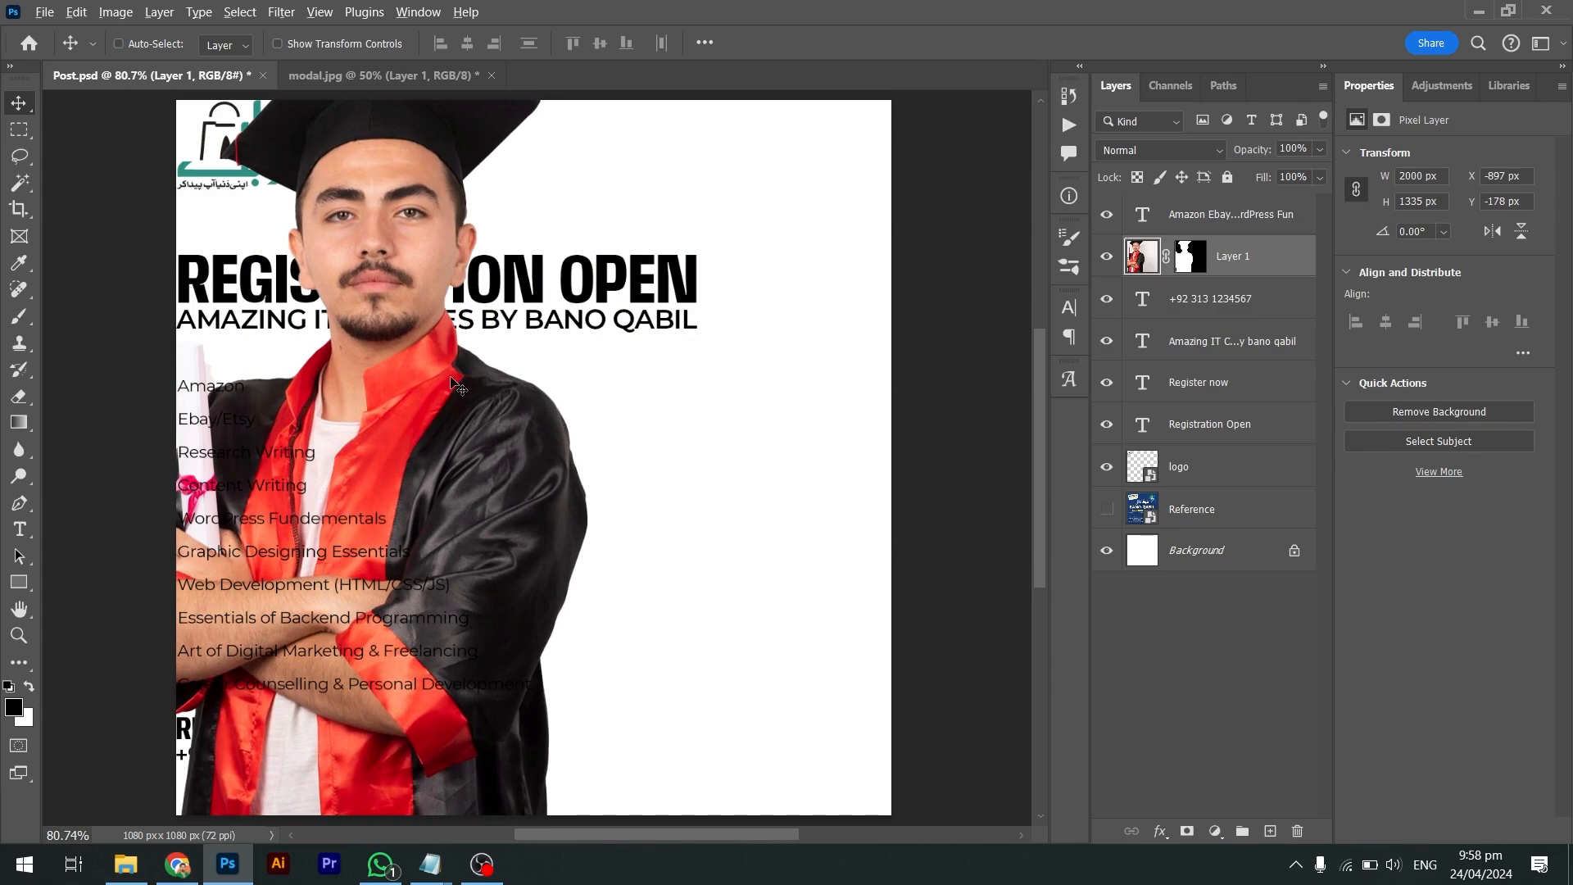
left_click_drag(453, 383, 786, 403)
Hide Layer 1 copy, then move Layer 1 right and shrink it drastically
left_click(1107, 258)
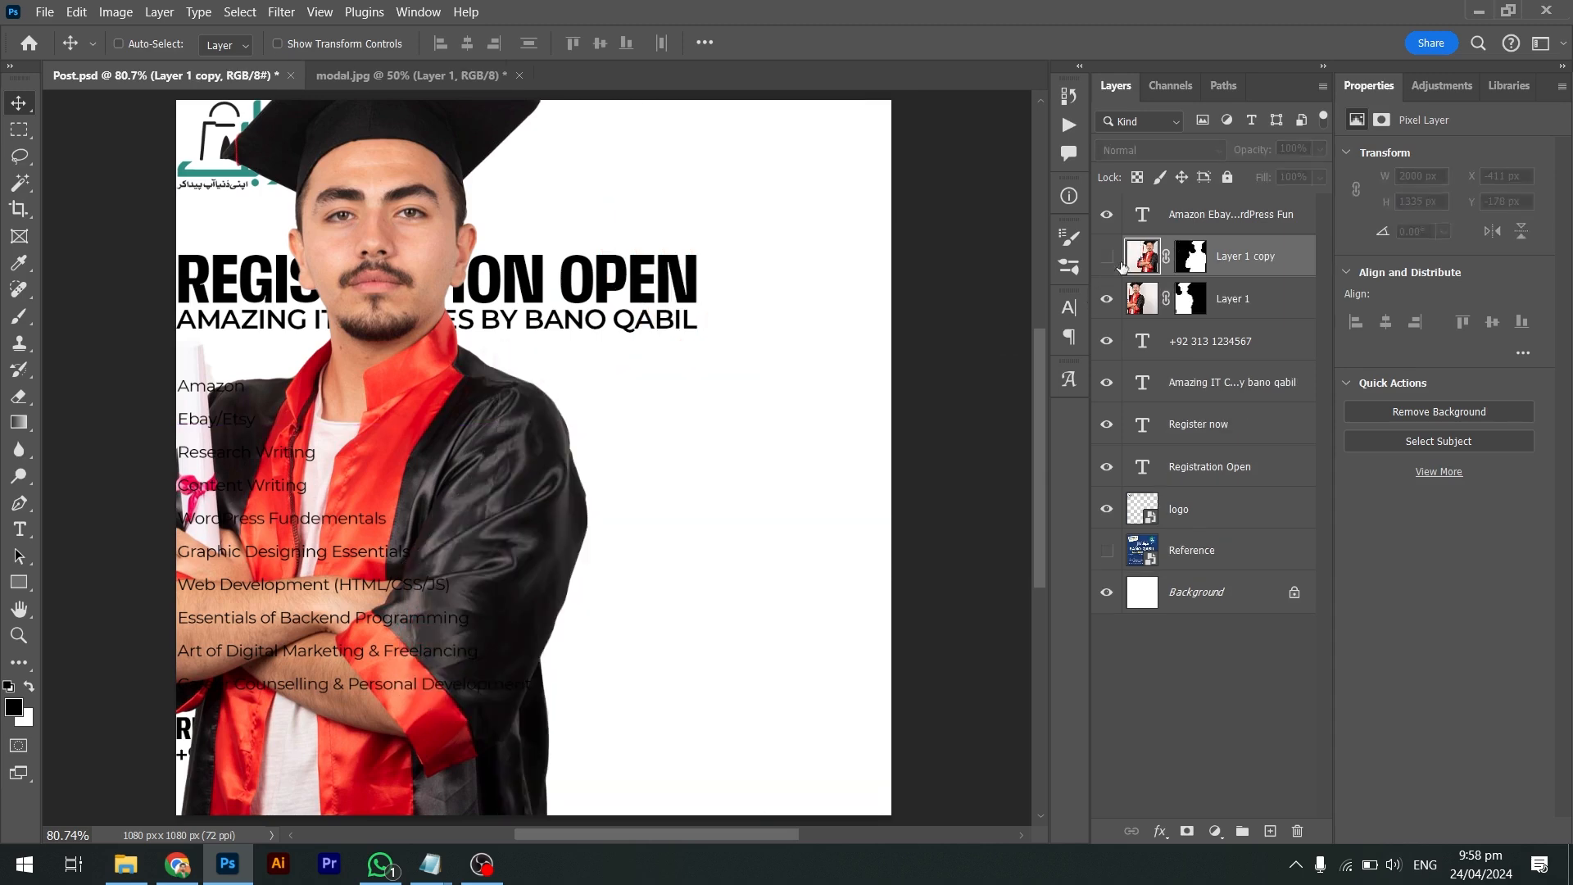
left_click(1225, 306)
left_click_drag(436, 382, 551, 383)
key("ctrl+t")
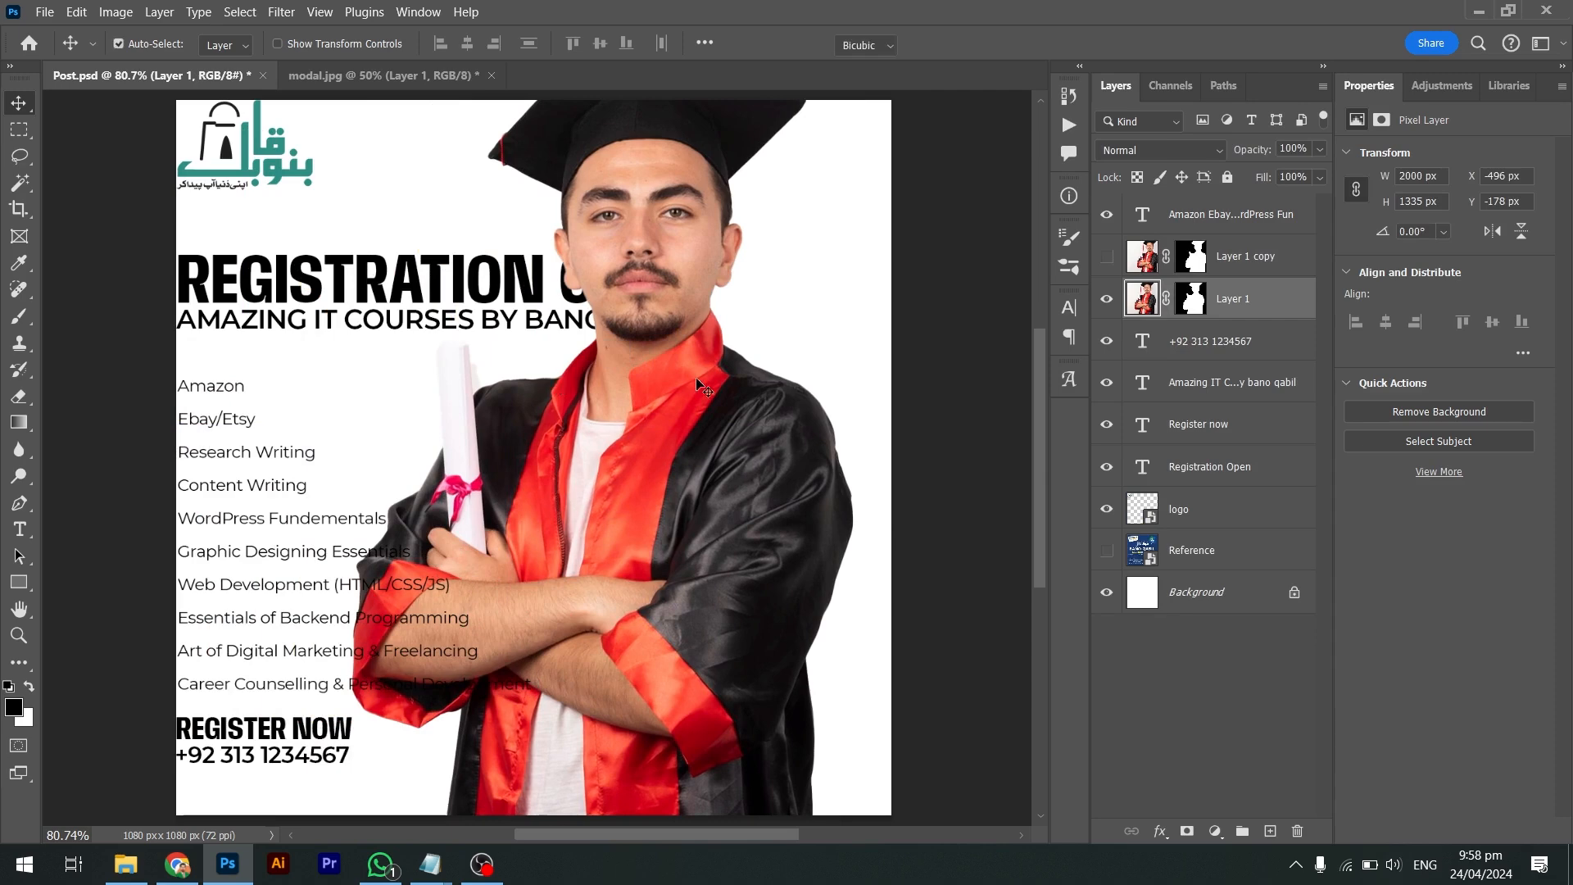
scroll(745, 373, "up", 5)
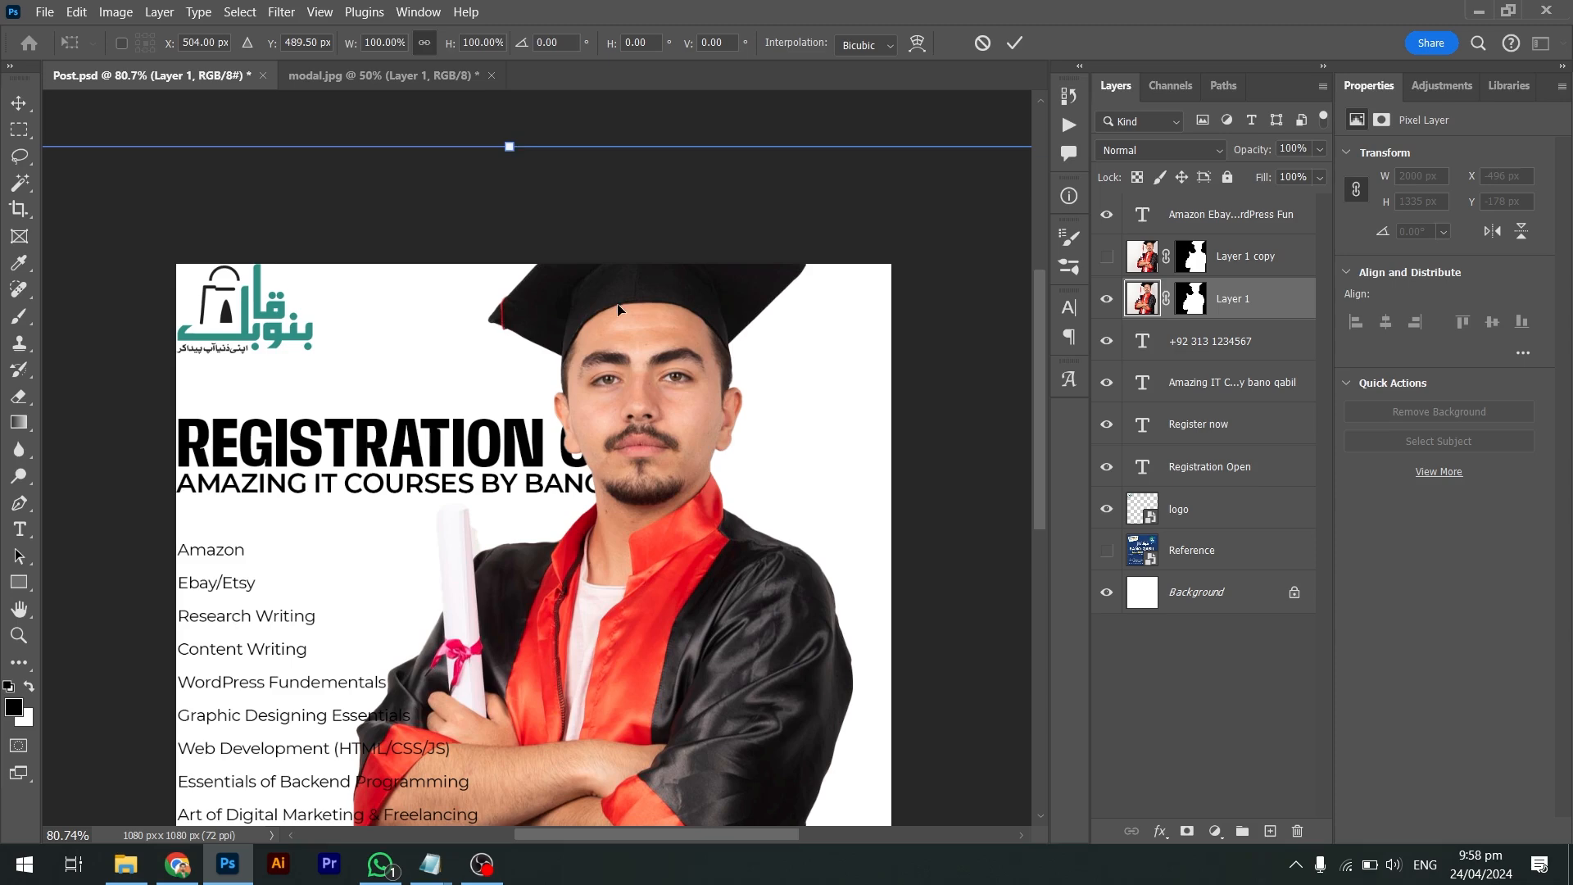
key("ctrl+minus")
key("ctrl+minus")
key("ctrl+minus")
key("ctrl+minus")
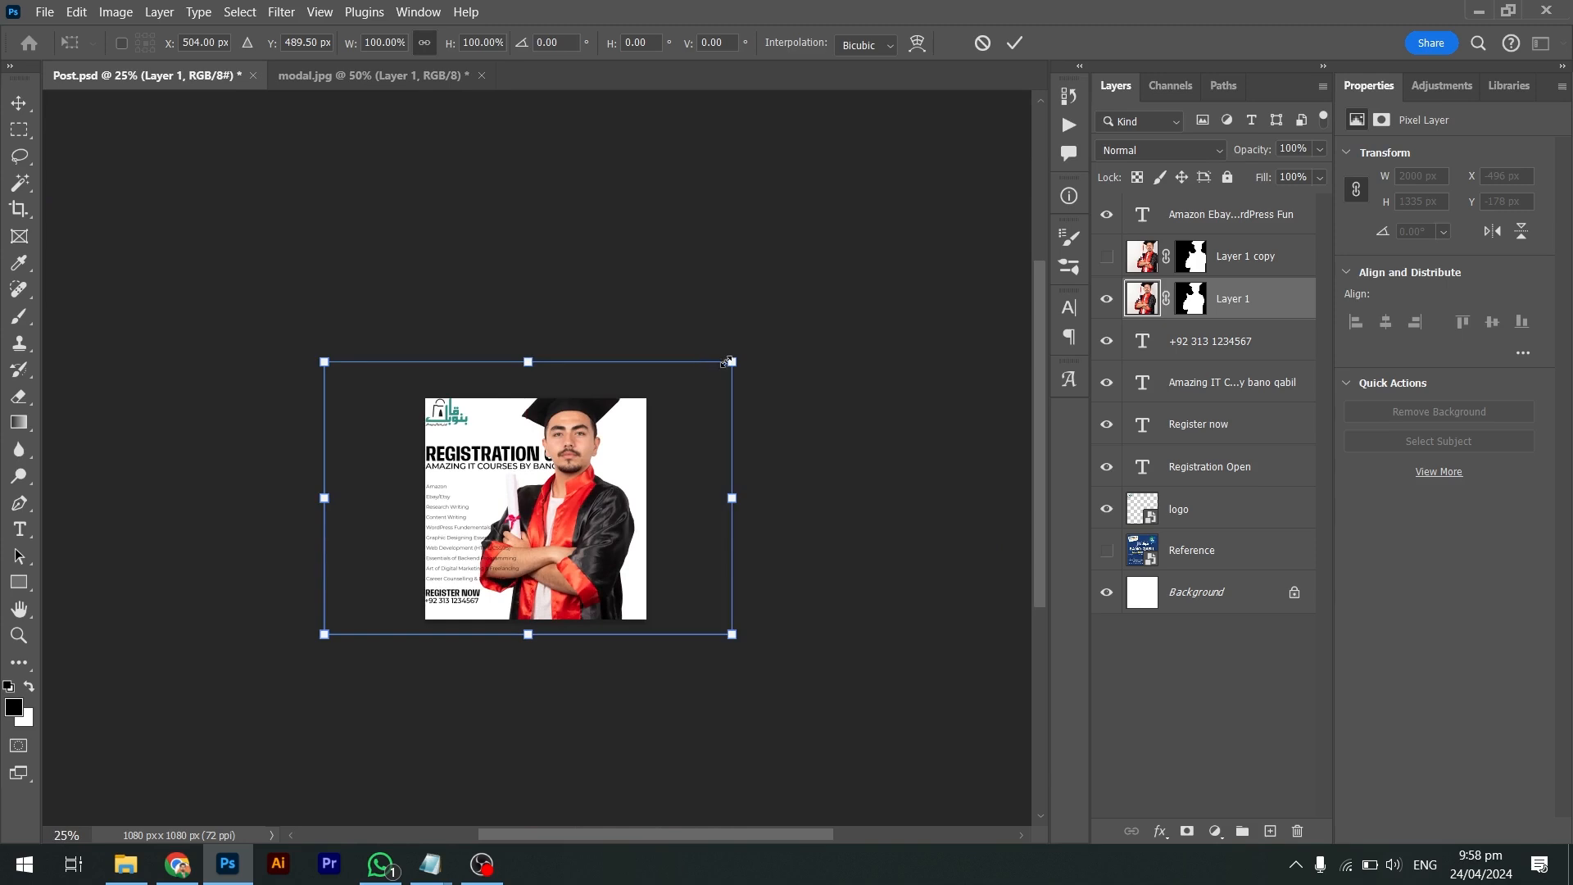
left_click_drag(727, 362, 550, 493)
key("ctrl+plus")
key("ctrl+plus")
key("ctrl+plus")
key("ctrl+plus")
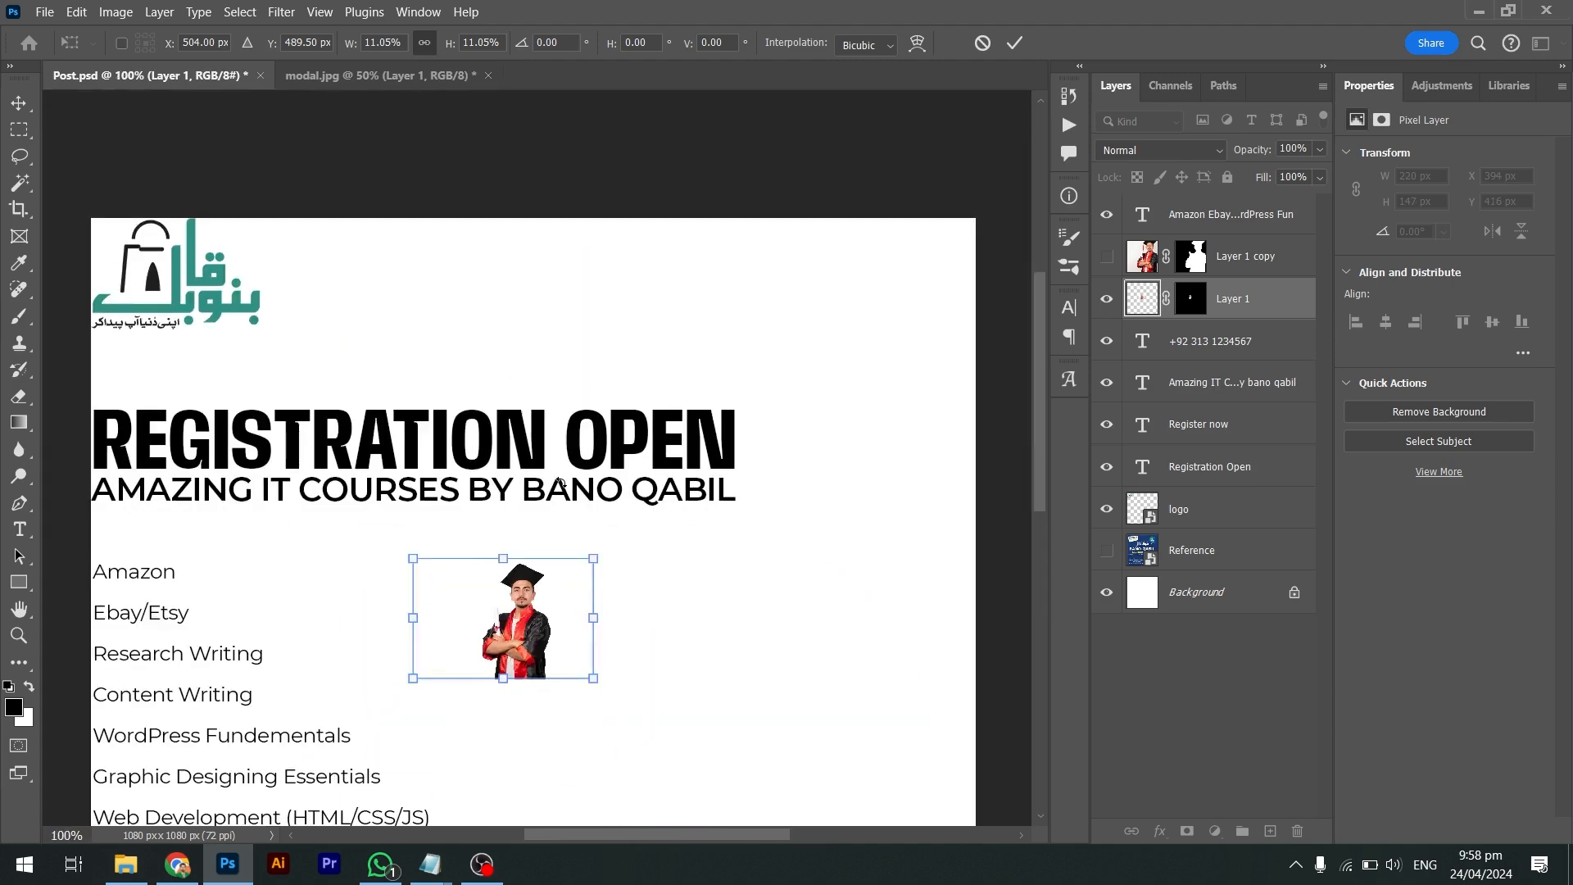
key("Return")
Enlarge the tiny Layer 1 photo again and move it right and down
scroll(564, 489, "down", 1)
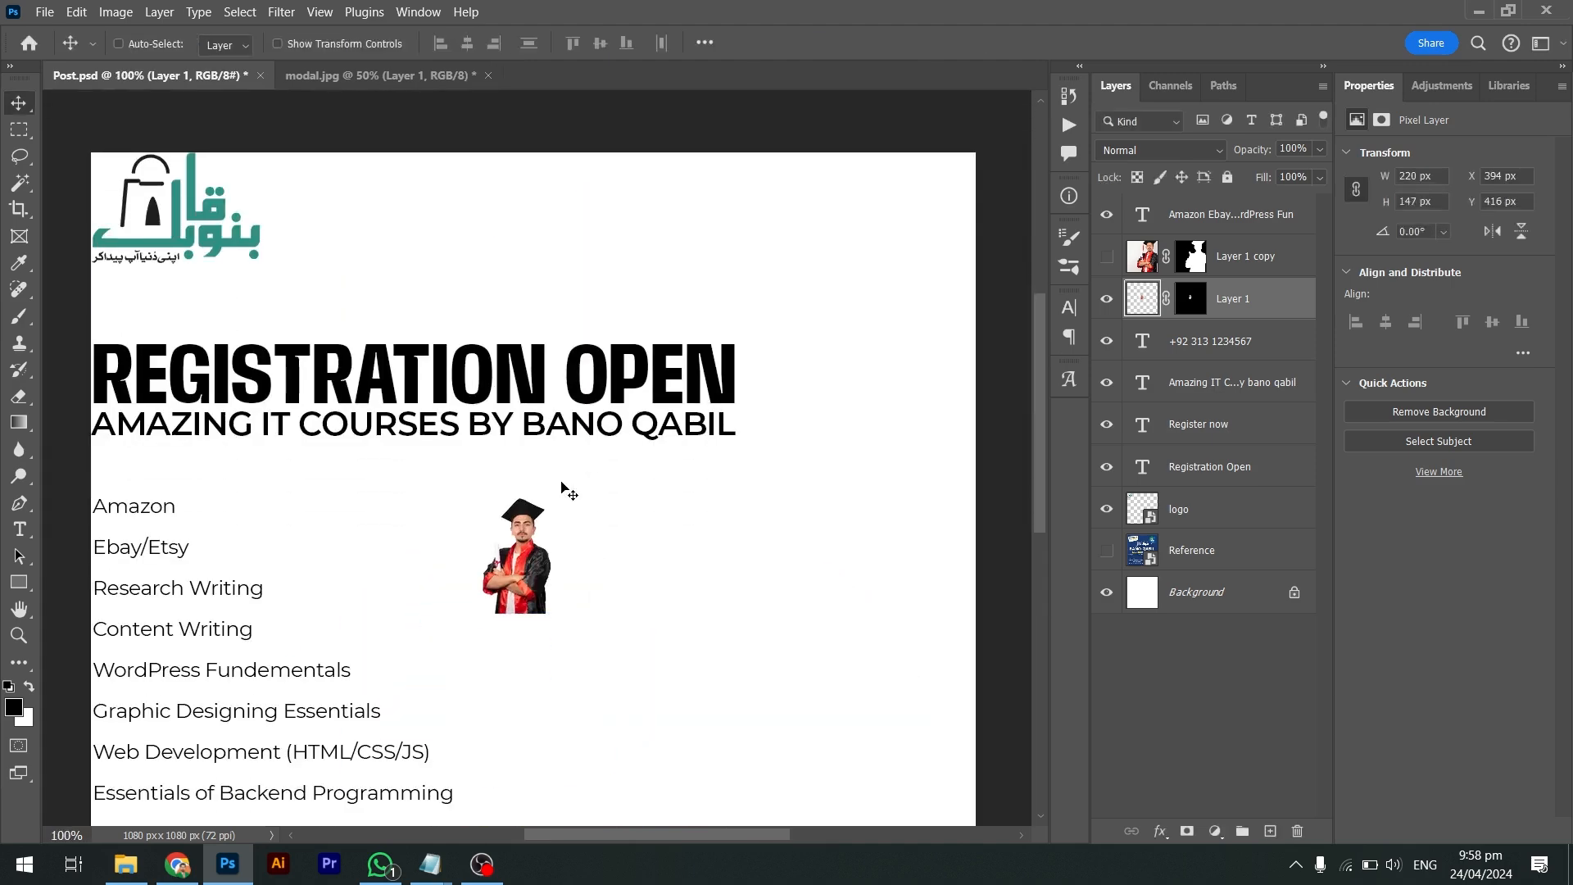
key("ctrl+0")
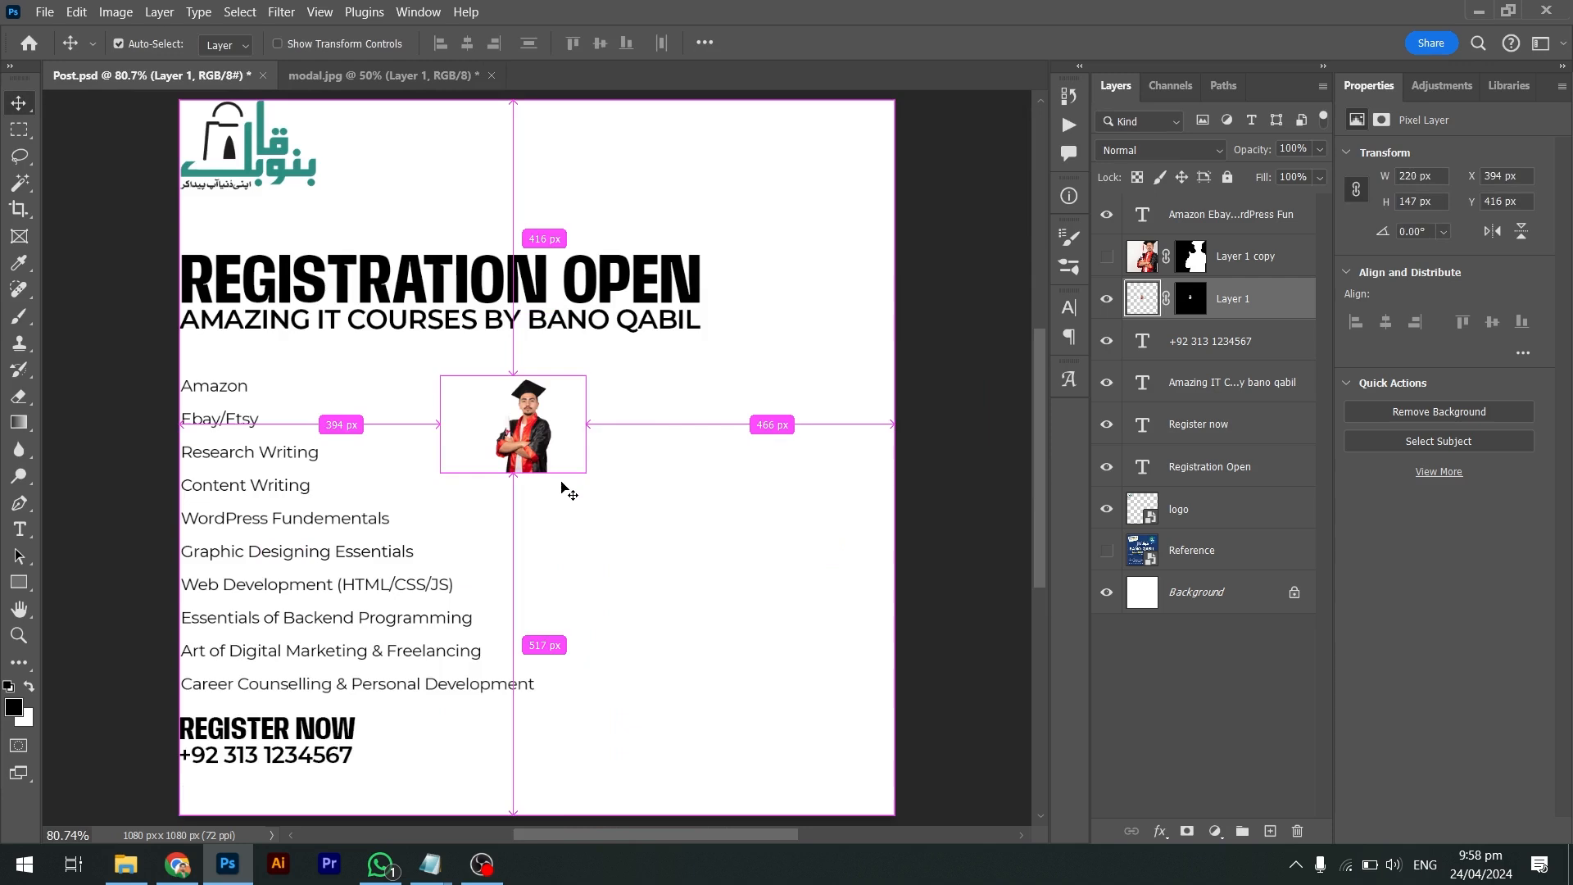
key("ctrl+t")
left_click_drag(581, 478, 956, 771)
key("Return")
left_click_drag(653, 434, 754, 509)
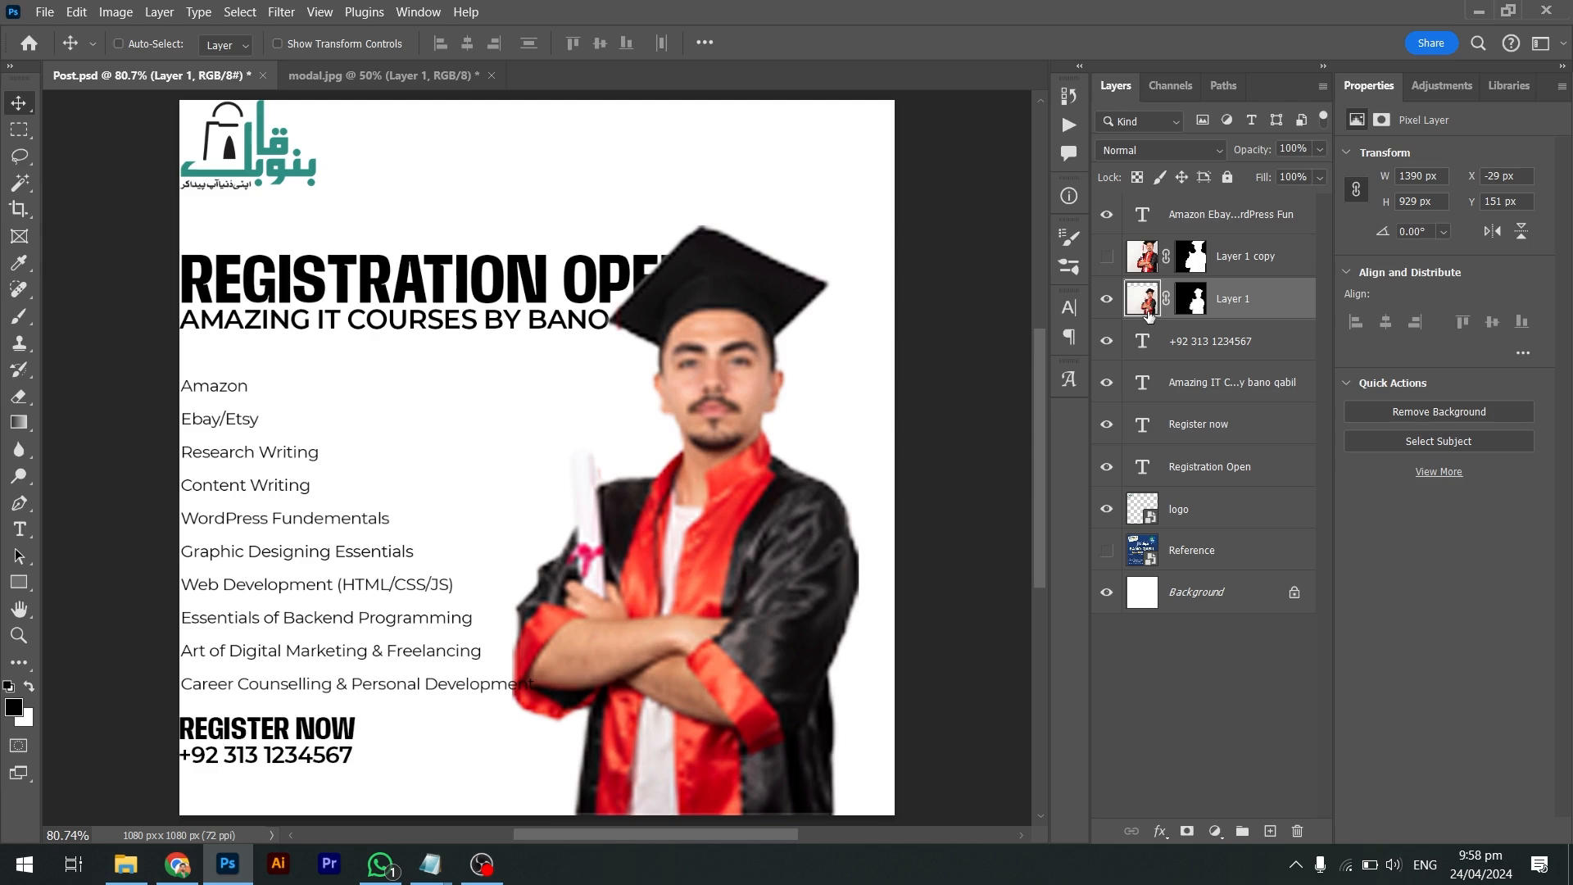
Resize Layer 1 once more, then delete the blurry Layer 1 photo
key("ctrl+t")
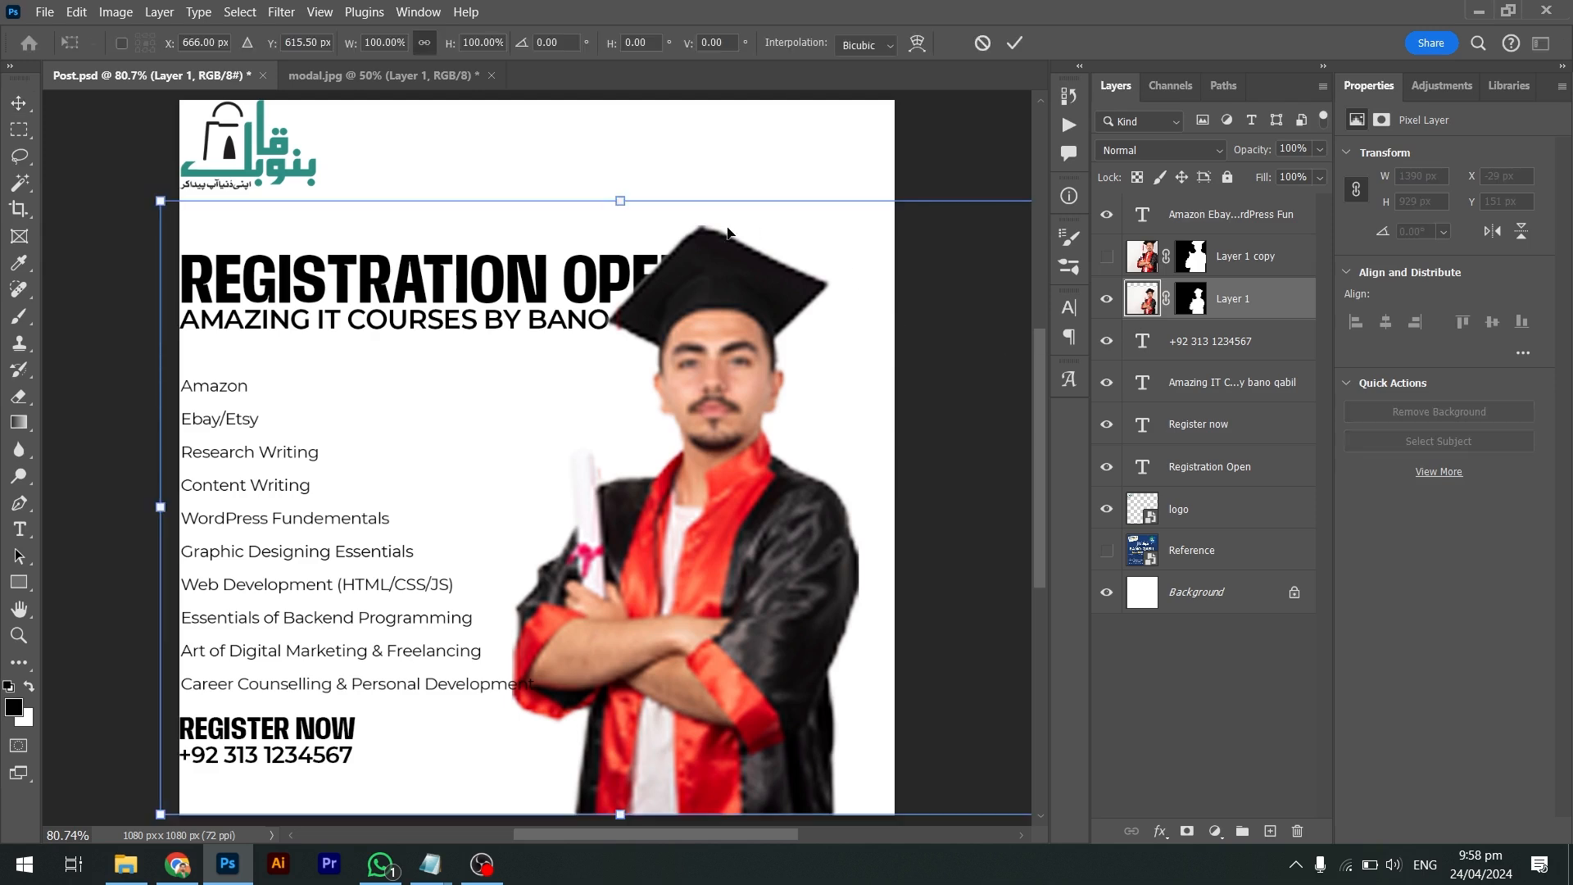
left_click_drag(639, 210, 1014, 249)
key("Return")
key("ctrl+t")
key("Return")
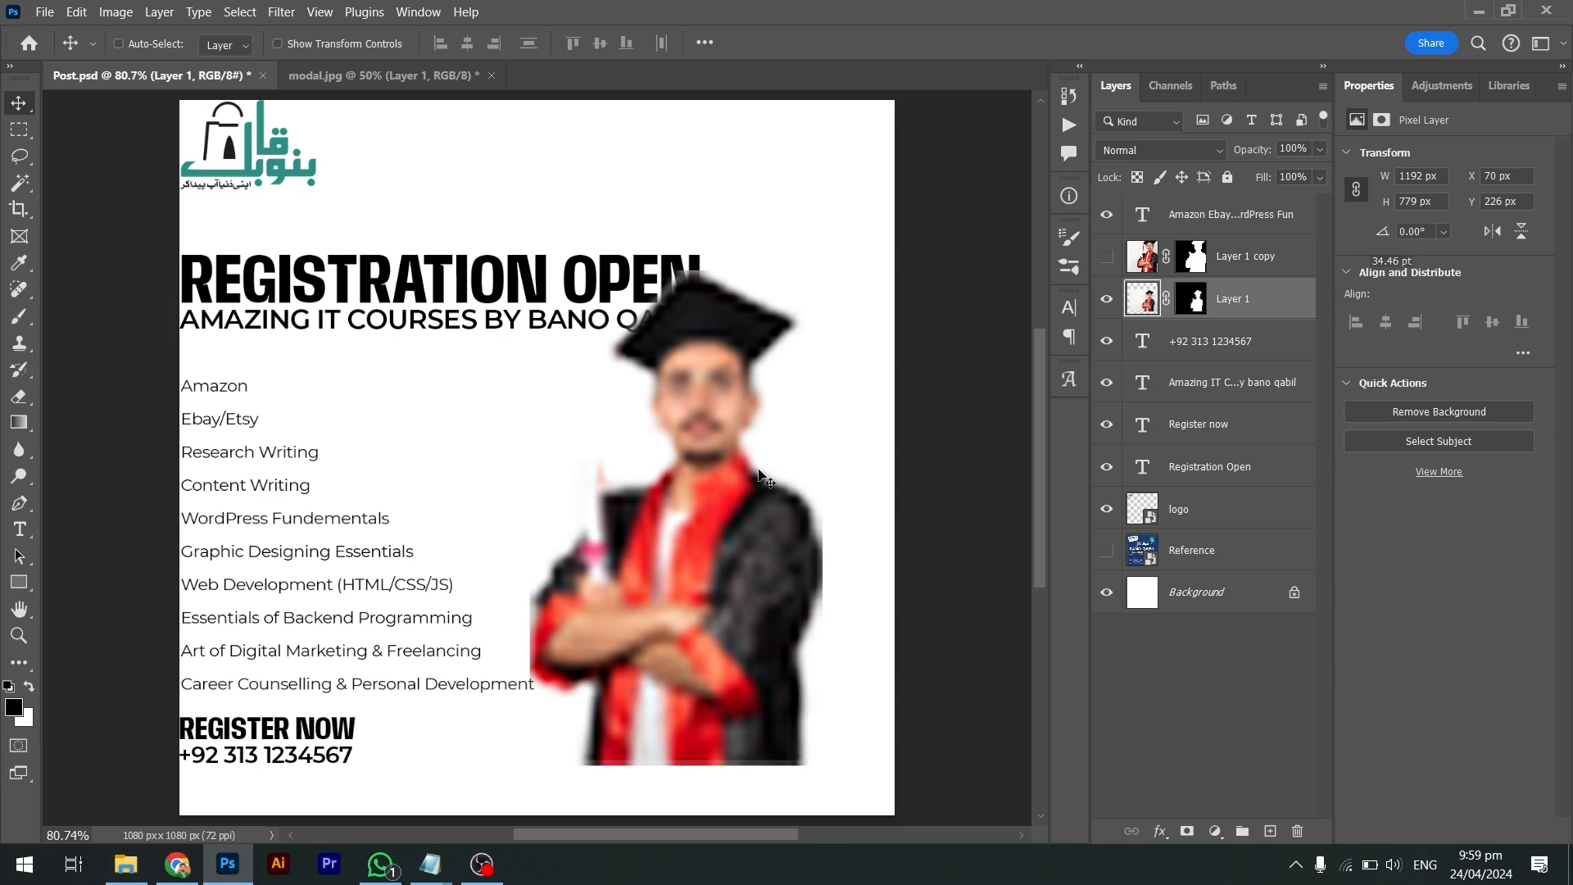
key("Delete")
right_click(1285, 248)
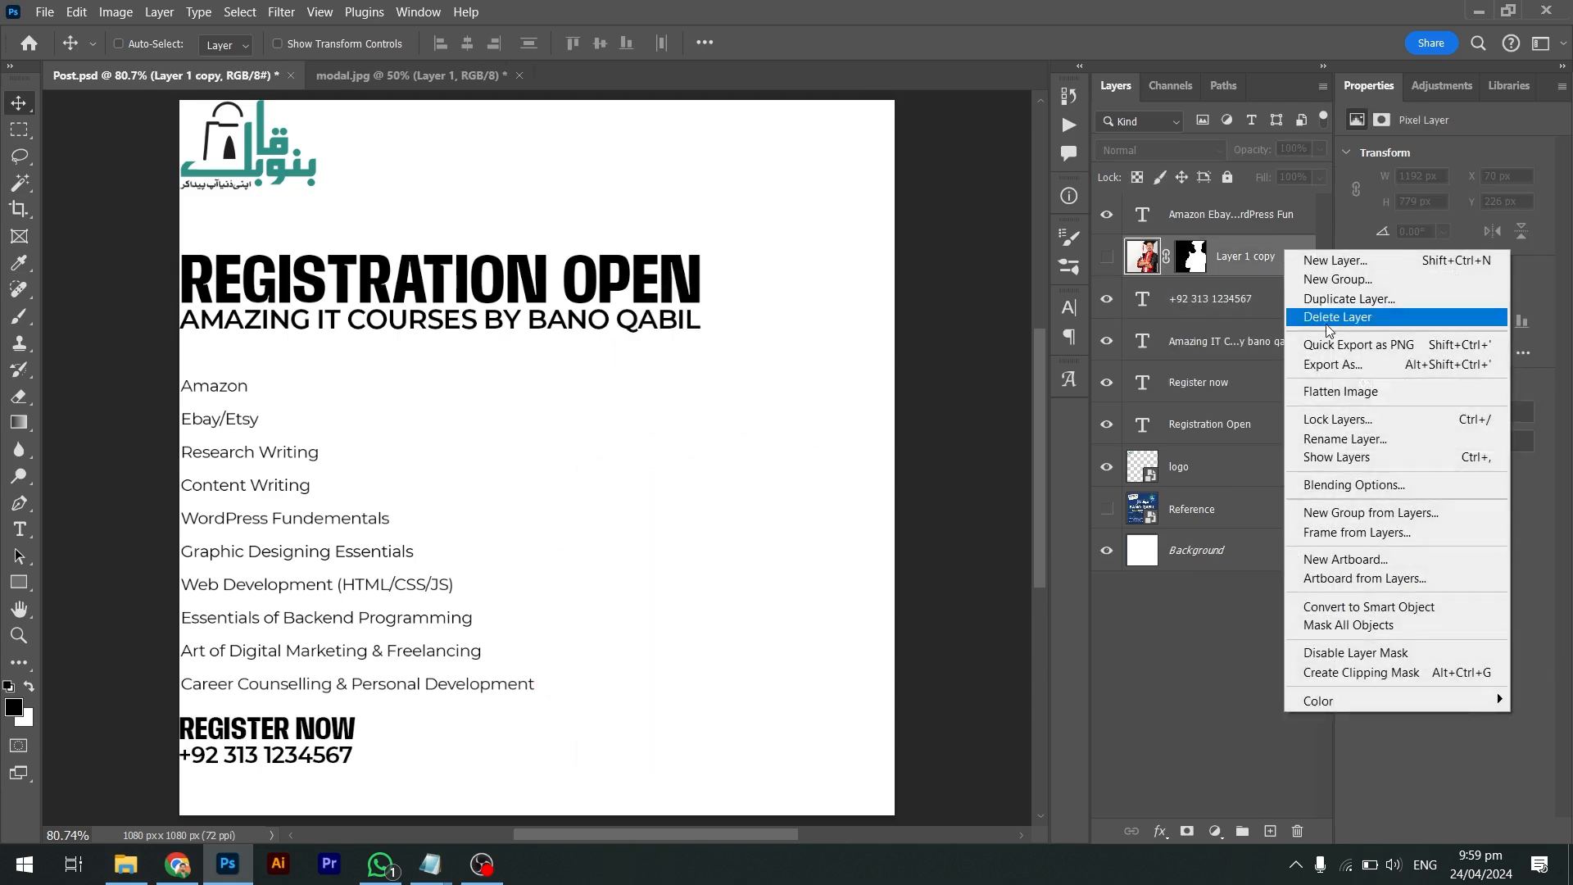
Make Layer 1 copy visible and convert it to a Smart Object
left_click(1357, 607)
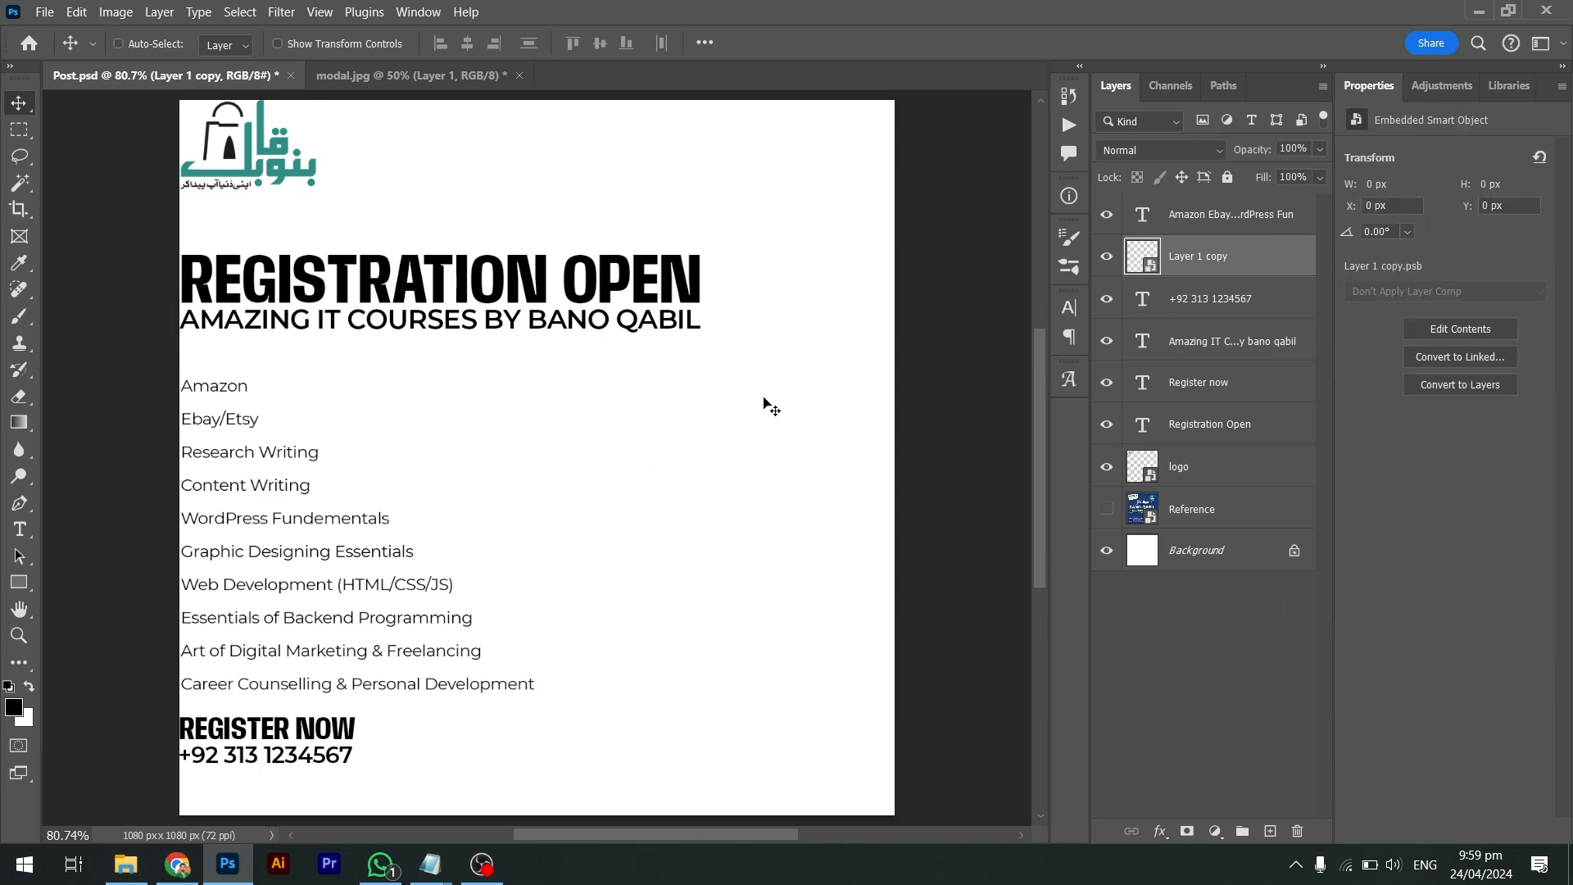
key("ctrl+z")
left_click(1108, 257)
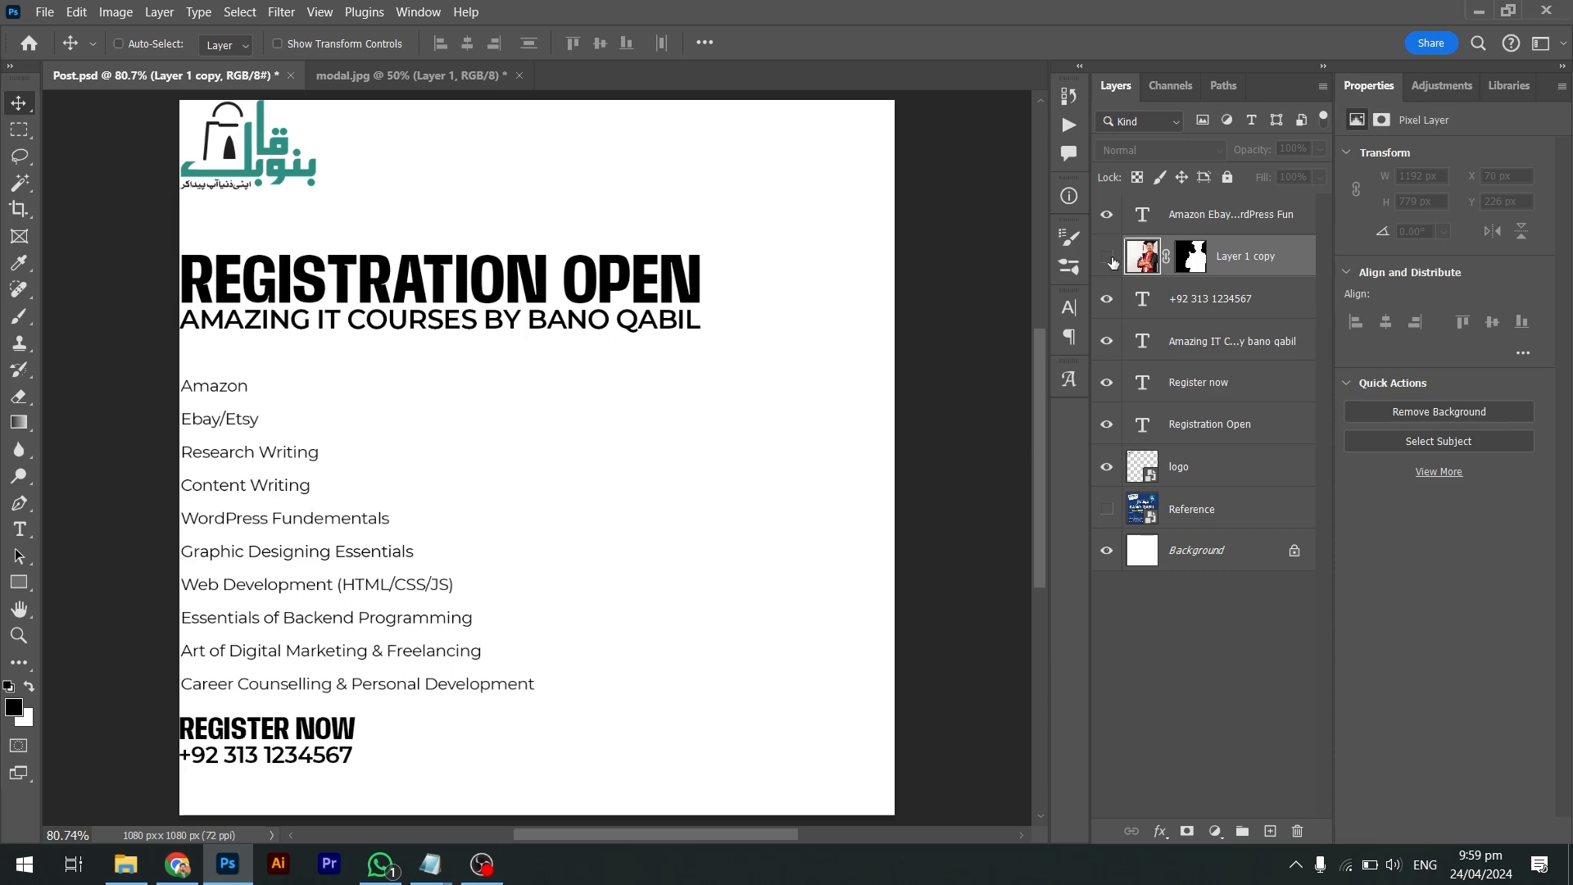
left_click(1108, 258)
right_click(1315, 268)
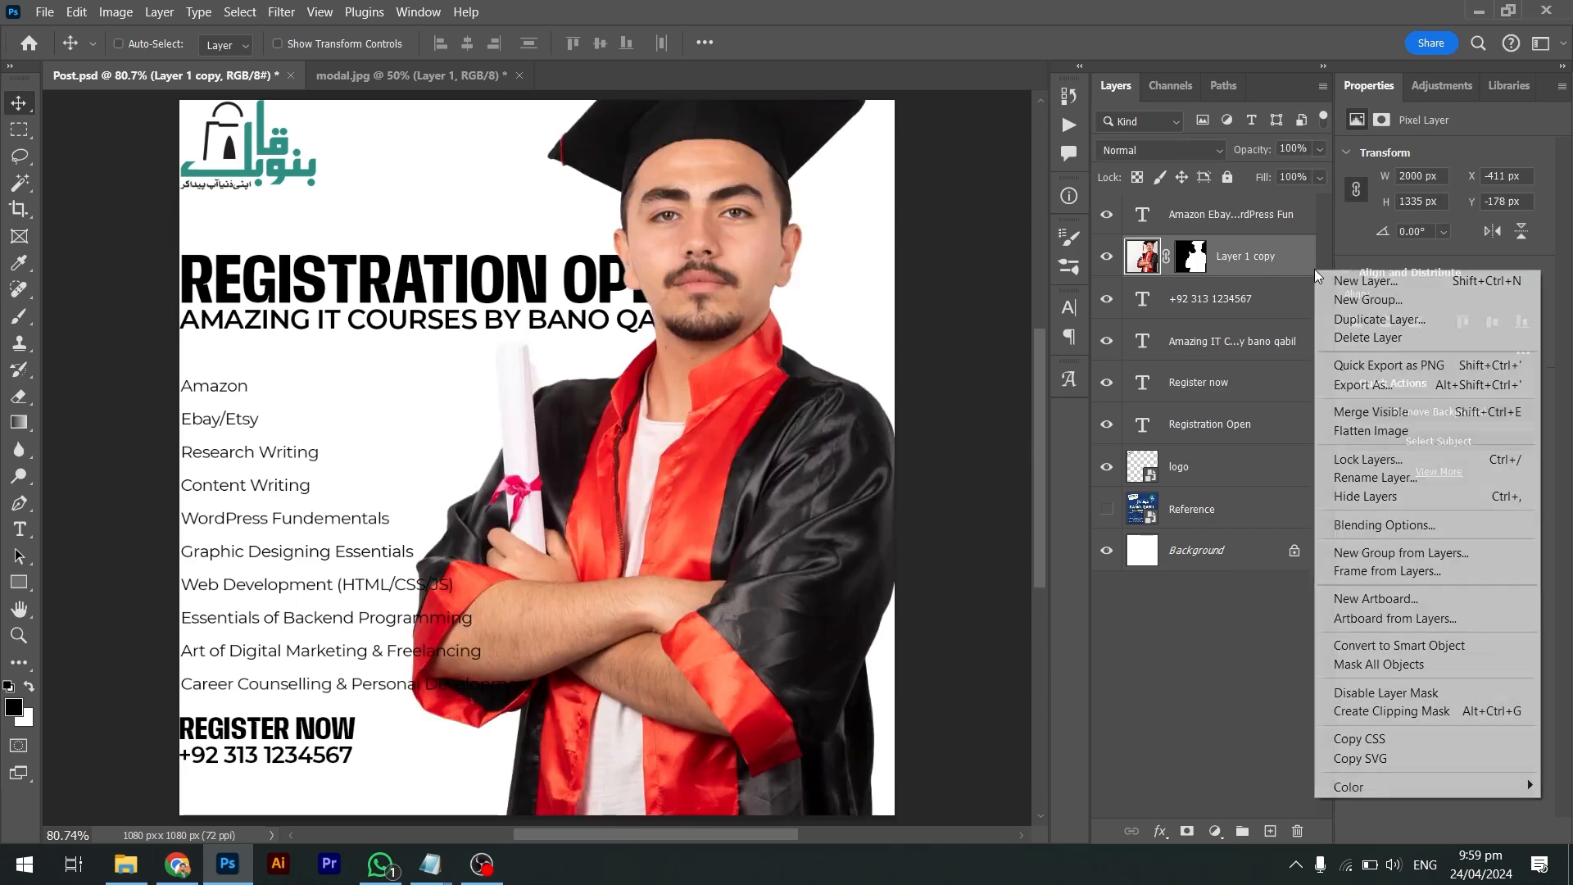
left_click(1390, 653)
Rescale the graduate smart object and move it to the post's right side
left_click_drag(870, 461, 611, 313)
key("ctrl+t")
left_click_drag(610, 182, 473, 444)
key("Return")
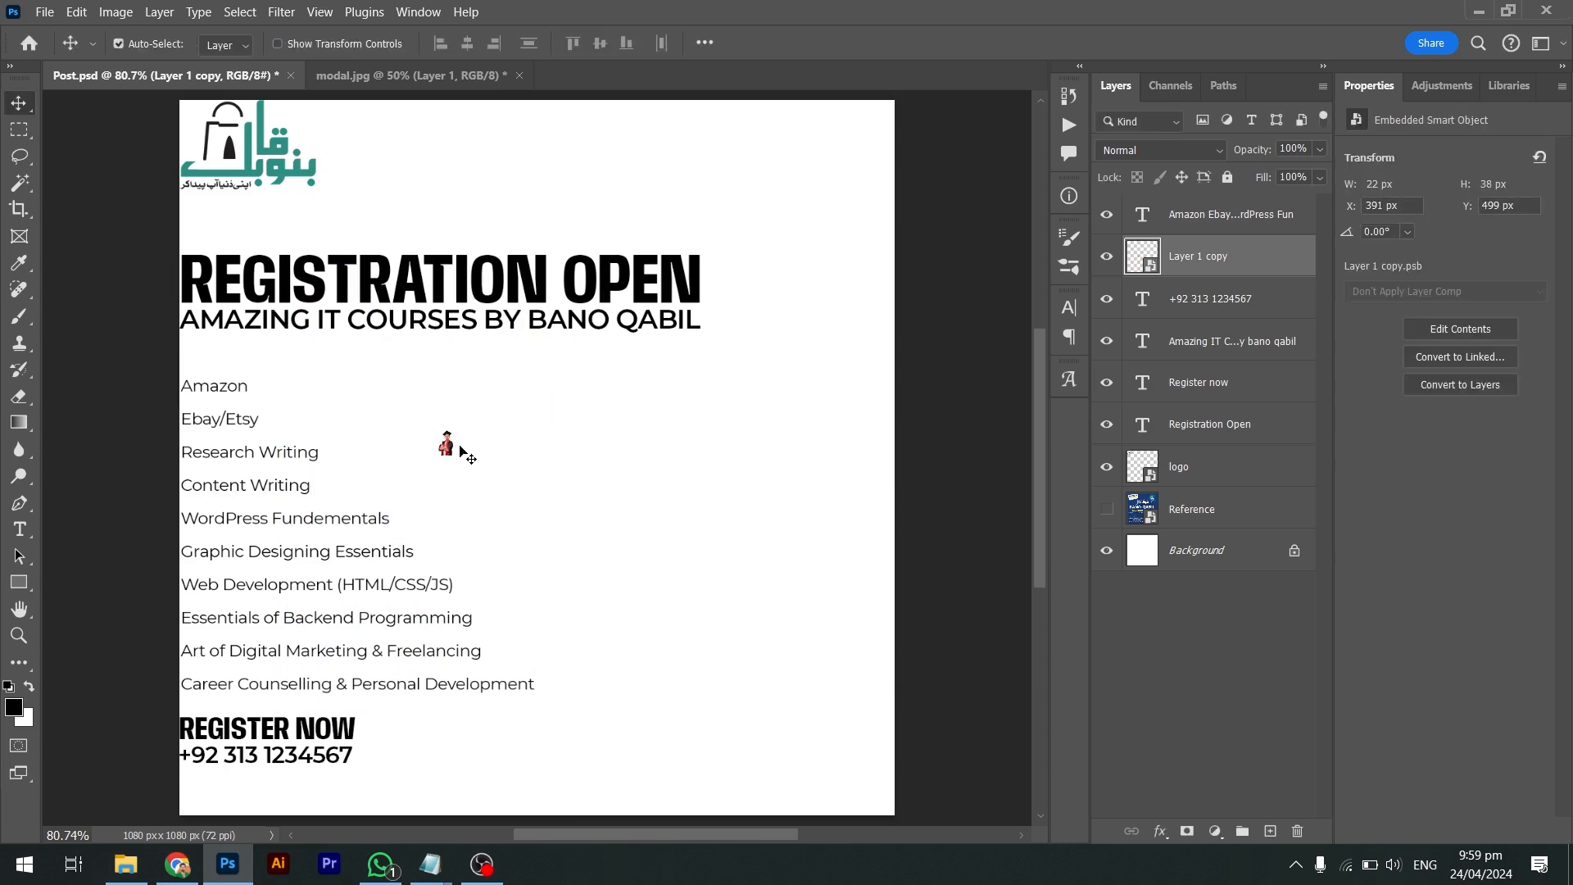
key("ctrl+t")
left_click_drag(453, 431, 827, 162)
key("Return")
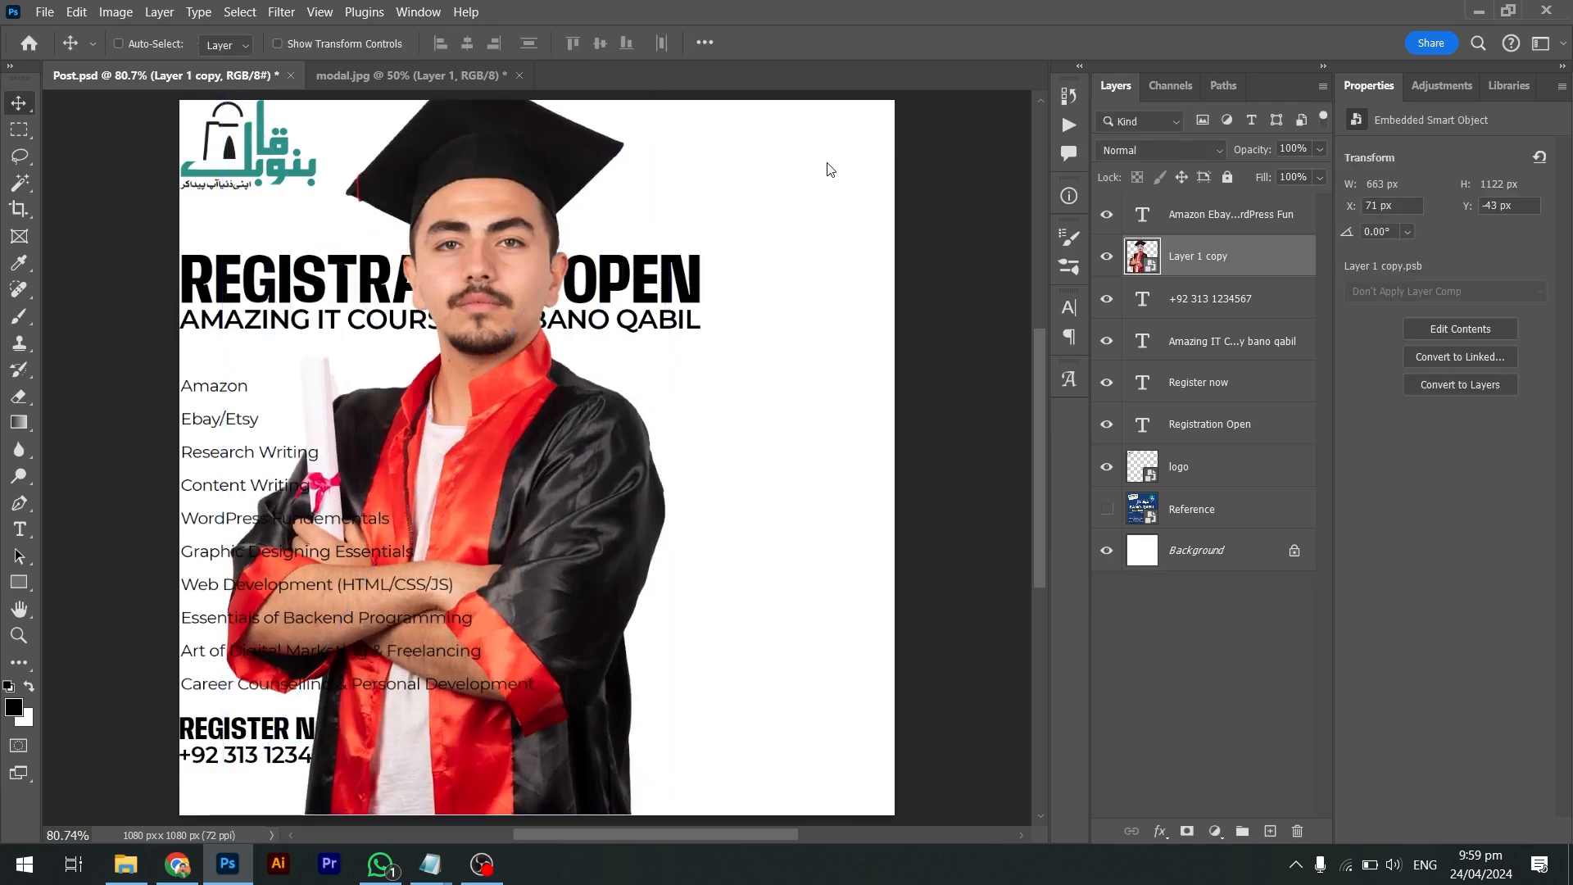
left_click_drag(637, 446, 858, 472)
Shrink the graduate photo from its top edge with Free Transform
key("ctrl+t")
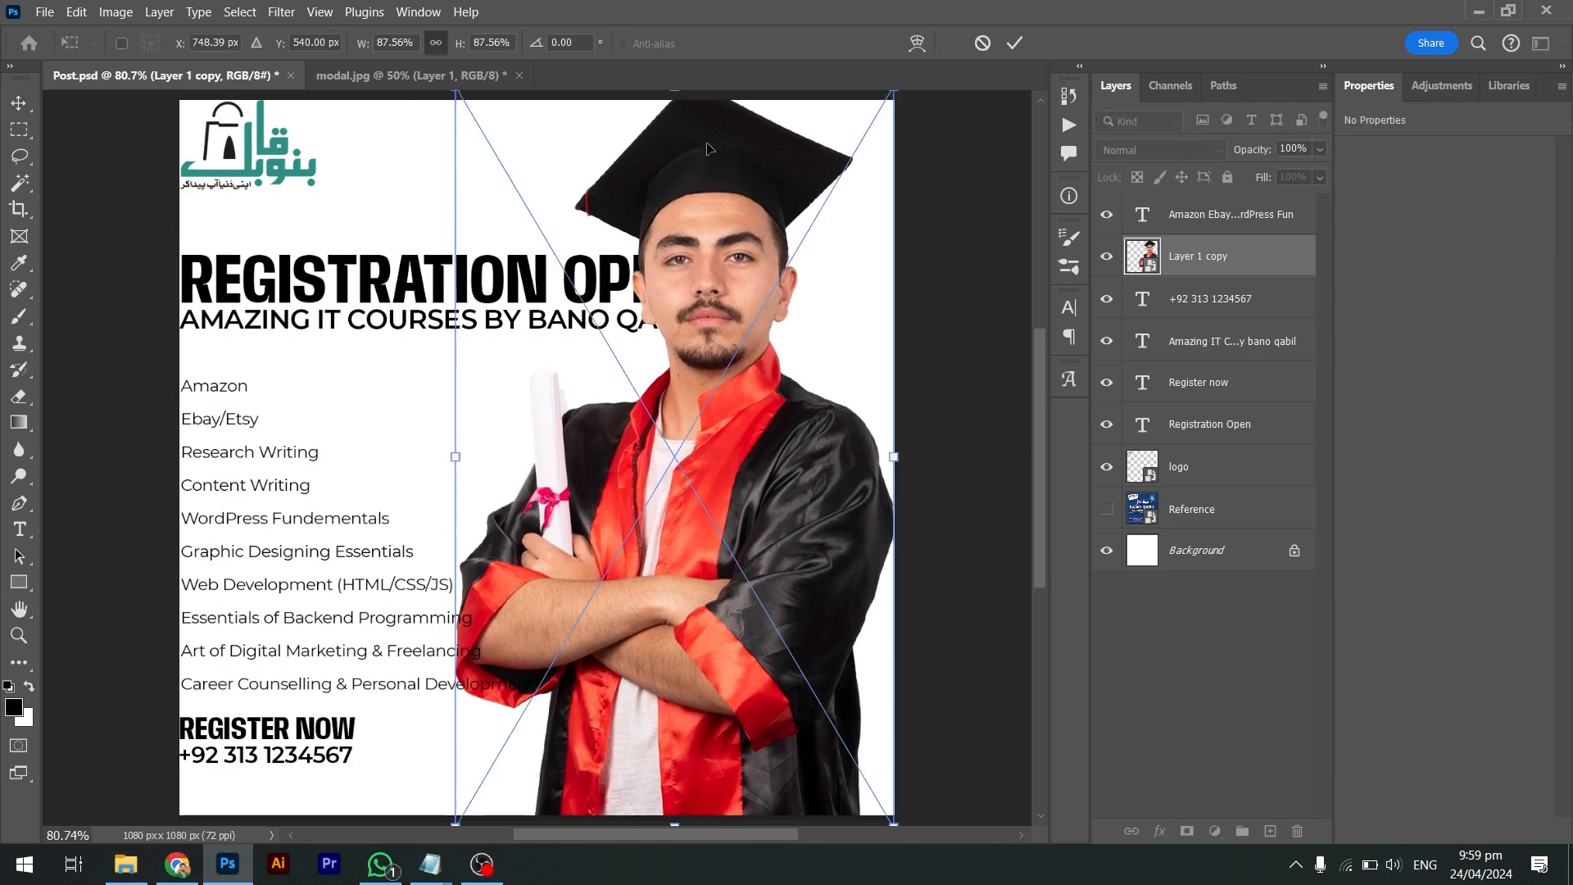
scroll(694, 140, "up", 1)
key("alt+Tab")
key("Tab")
key("Tab")
key("Tab")
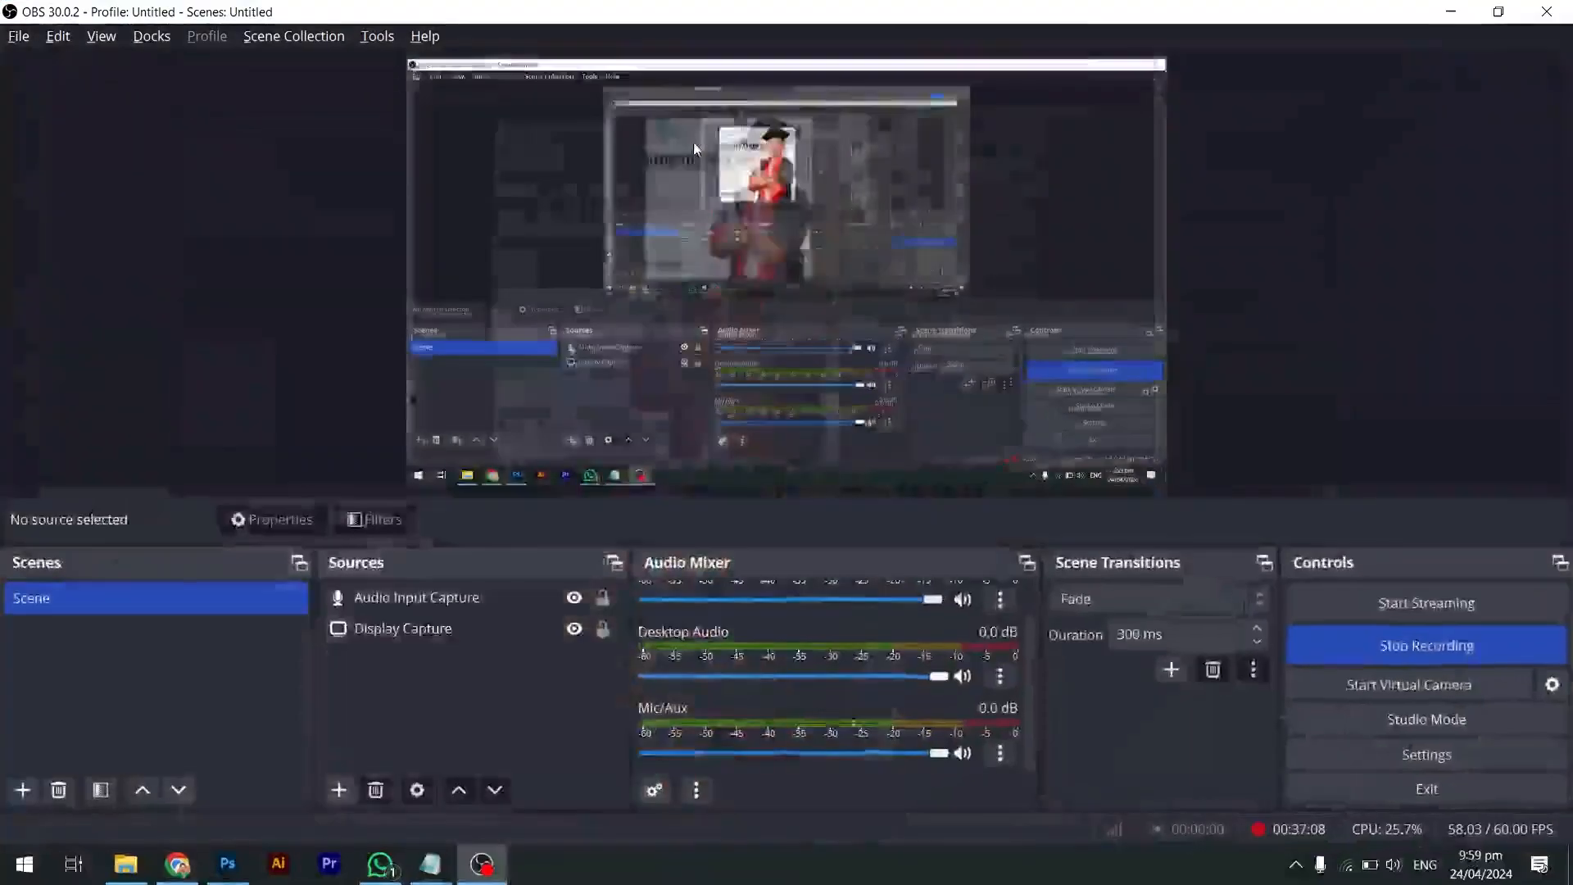
key("alt+Tab")
key("Tab")
key("shift+Tab")
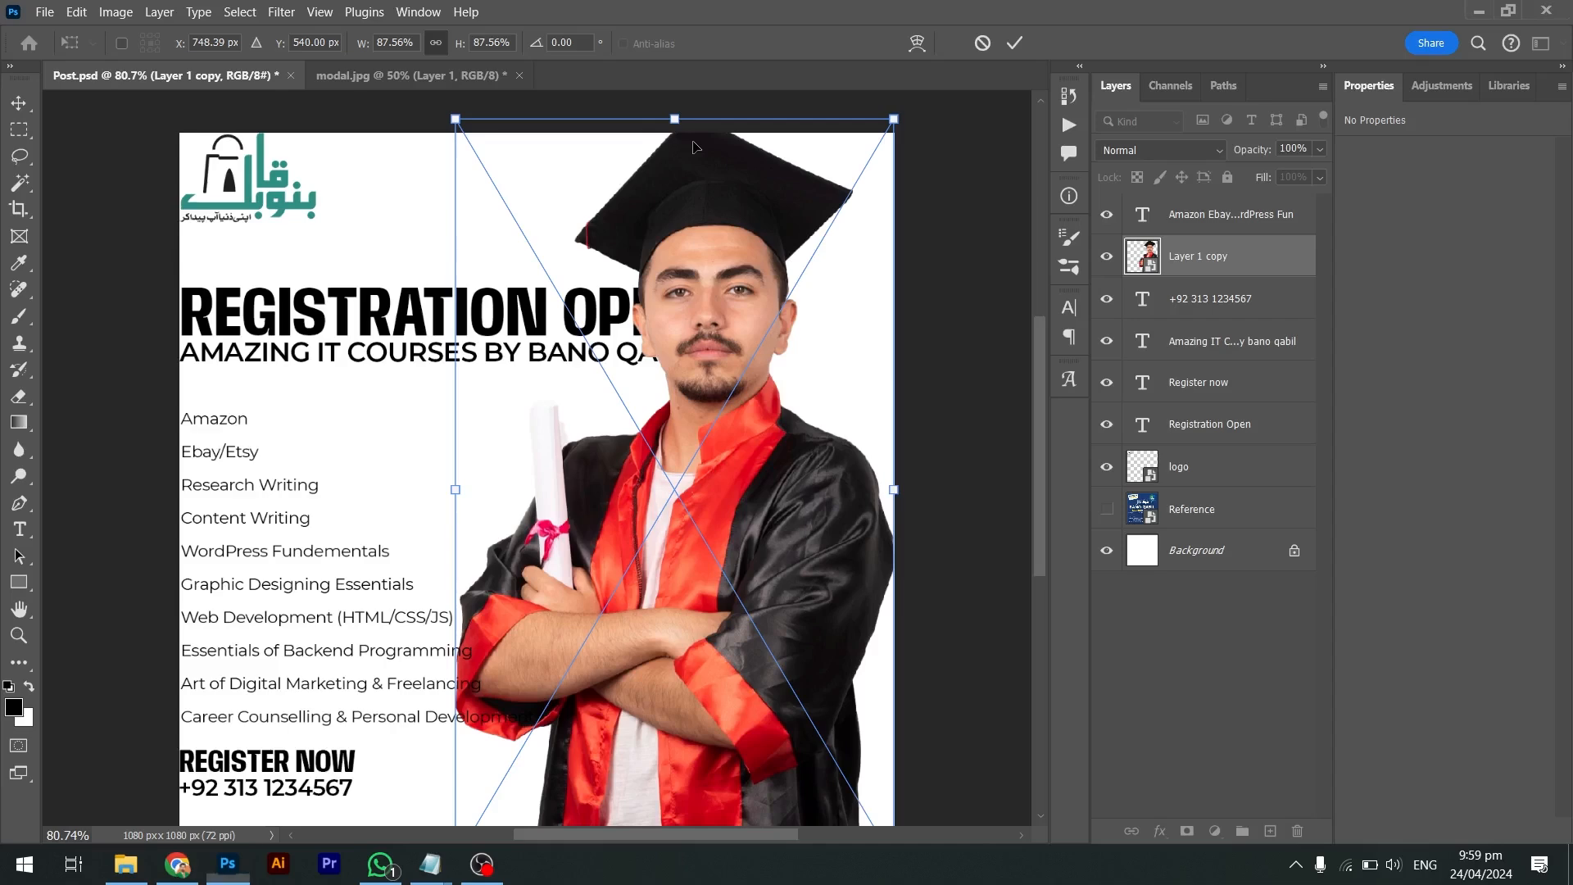
left_click_drag(669, 116, 679, 239)
key("Return")
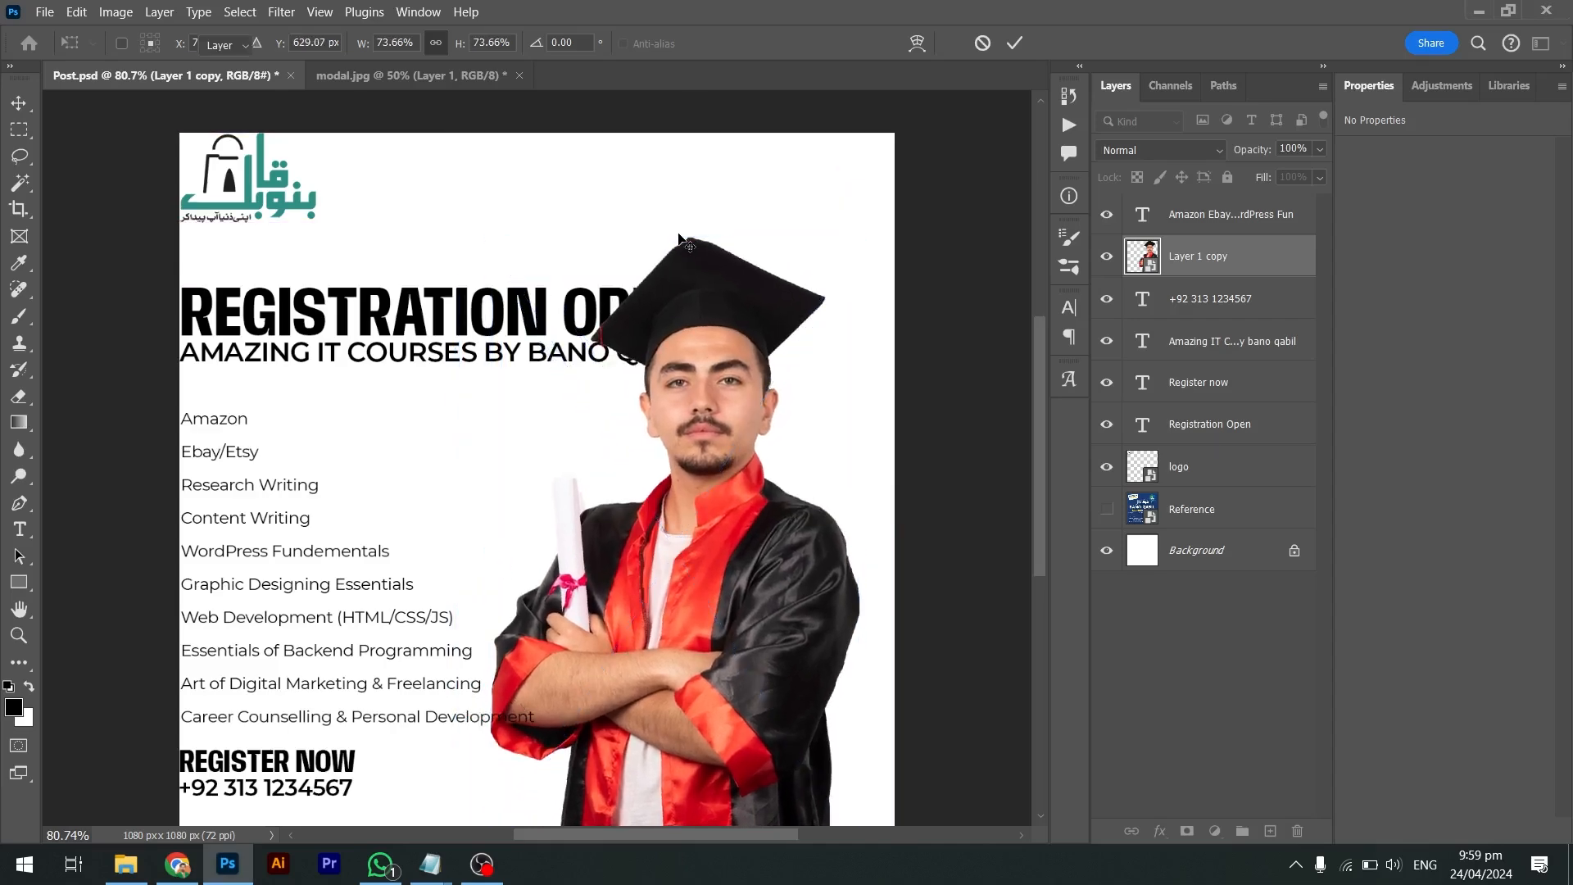
Nudge the graduate into final right-side position at about 75%, with a slight upward enlargement
key("shift+Right")
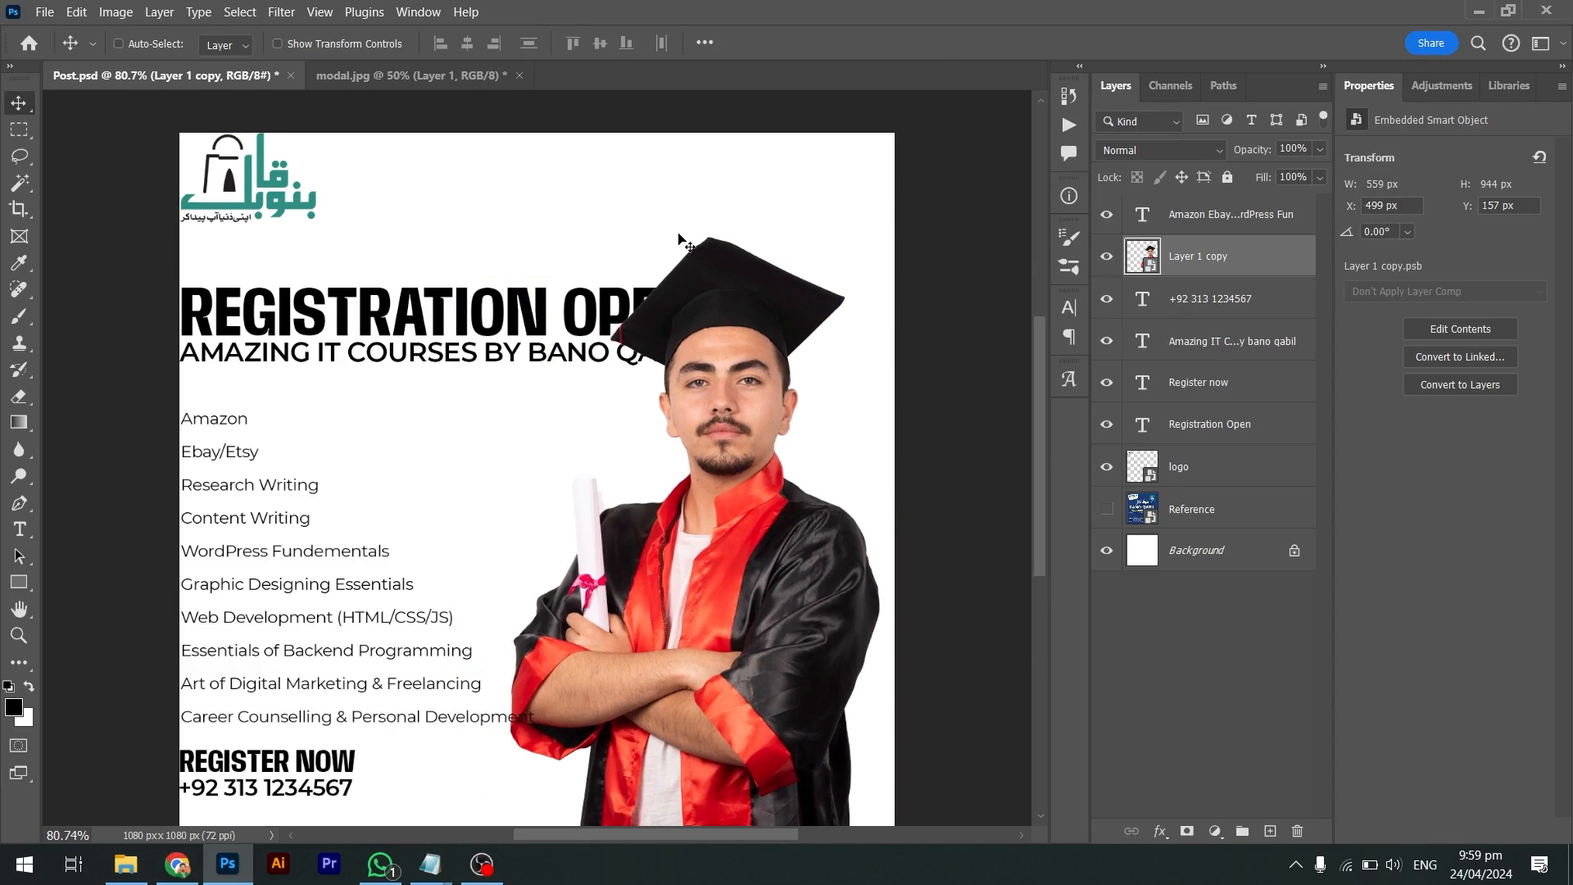
key("ctrl+t")
left_click_drag(694, 237, 695, 224)
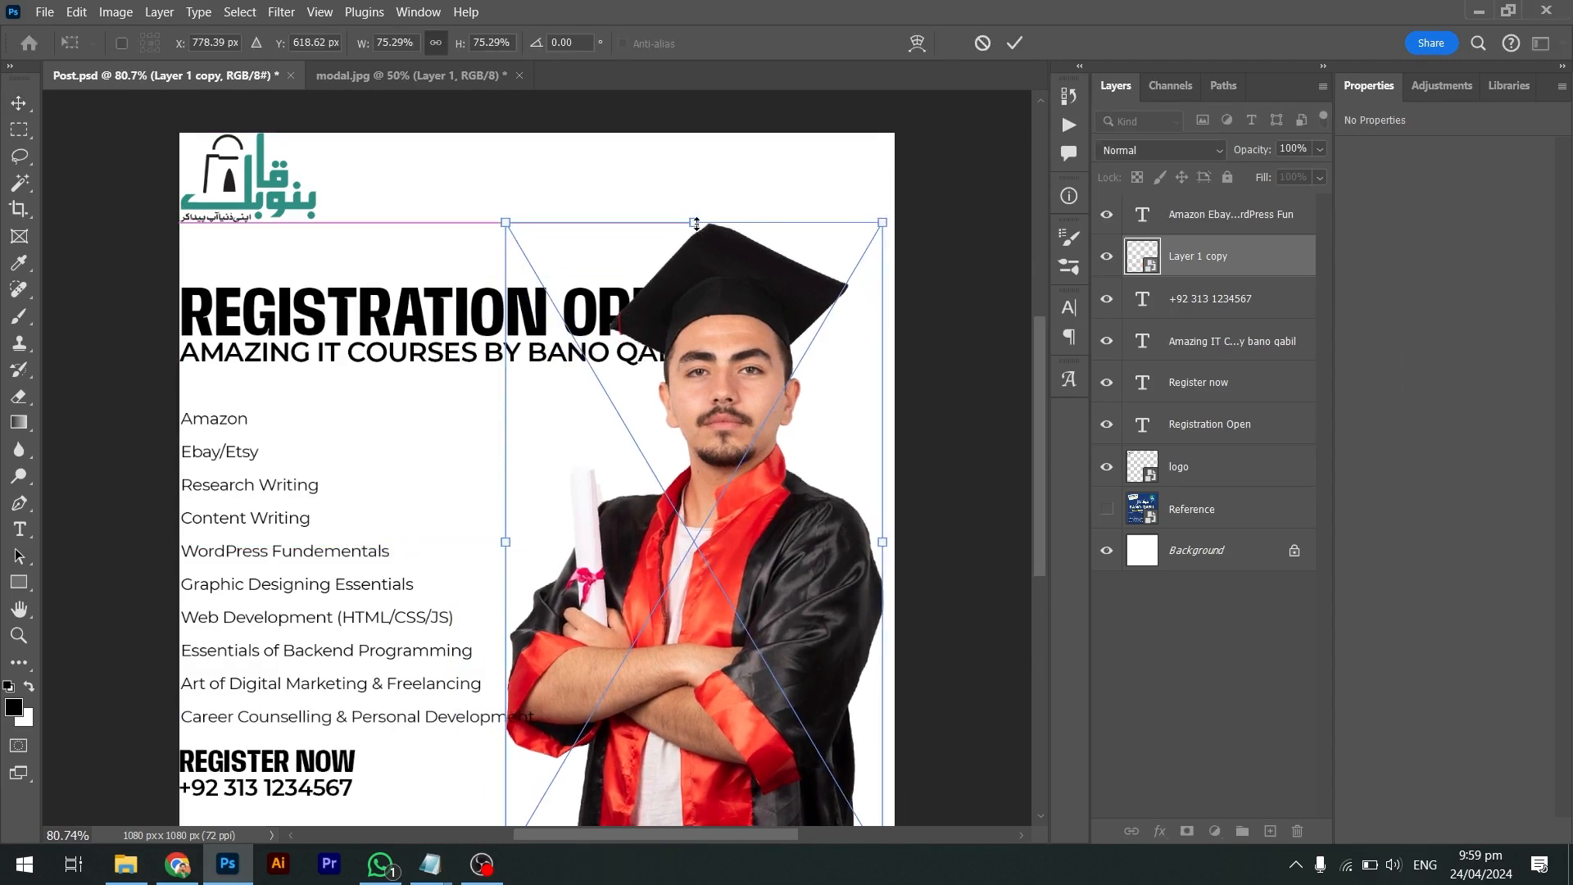
key("Return")
key("Right")
key("Right")
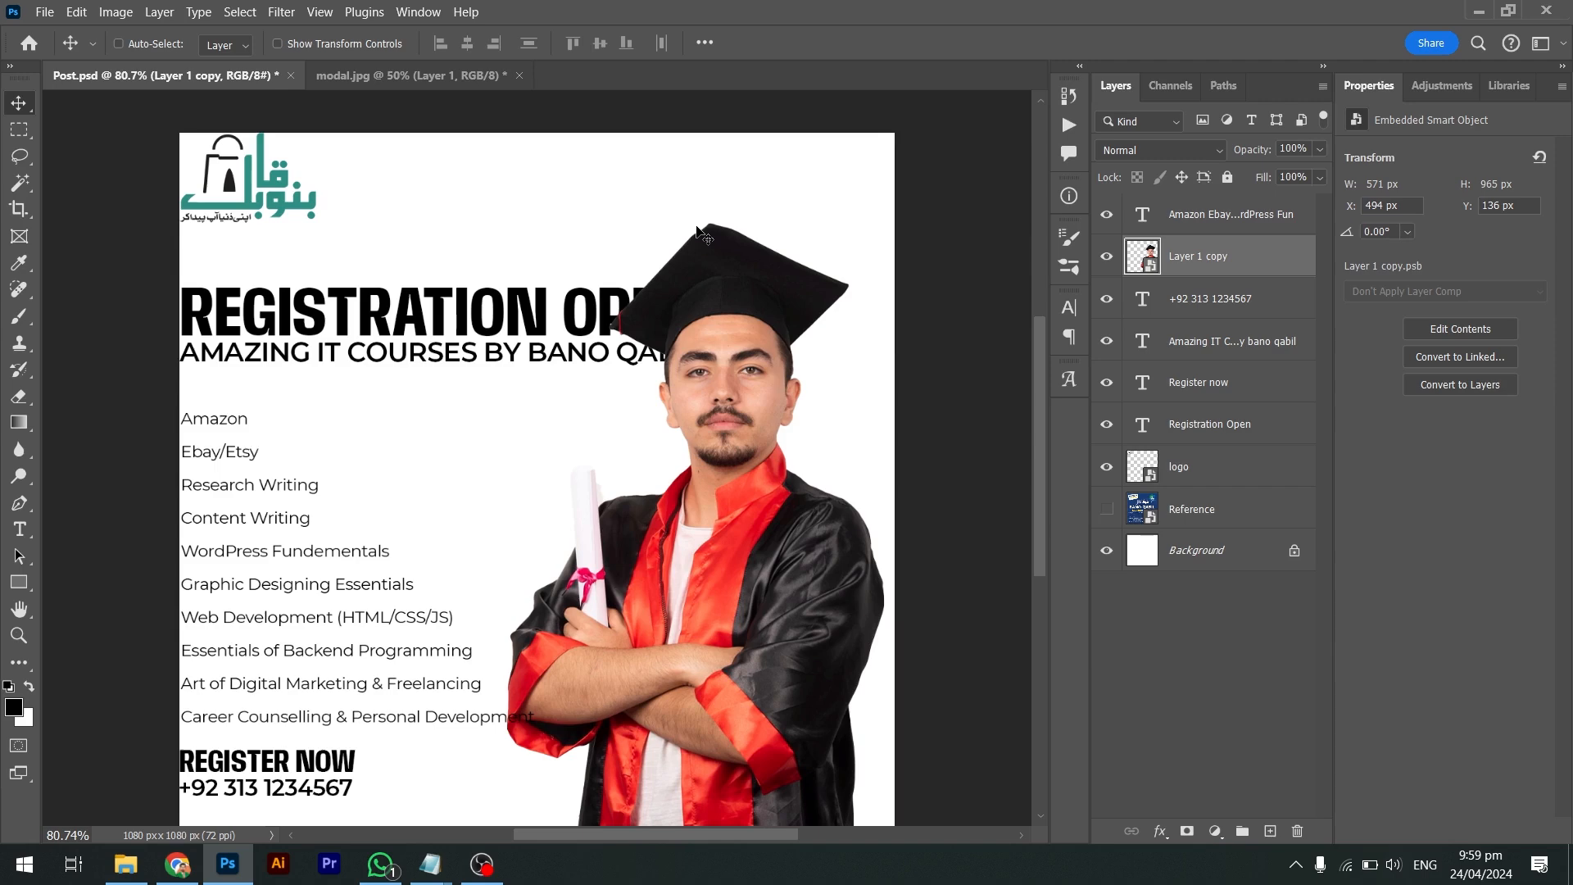
scroll(698, 233, "down", 1)
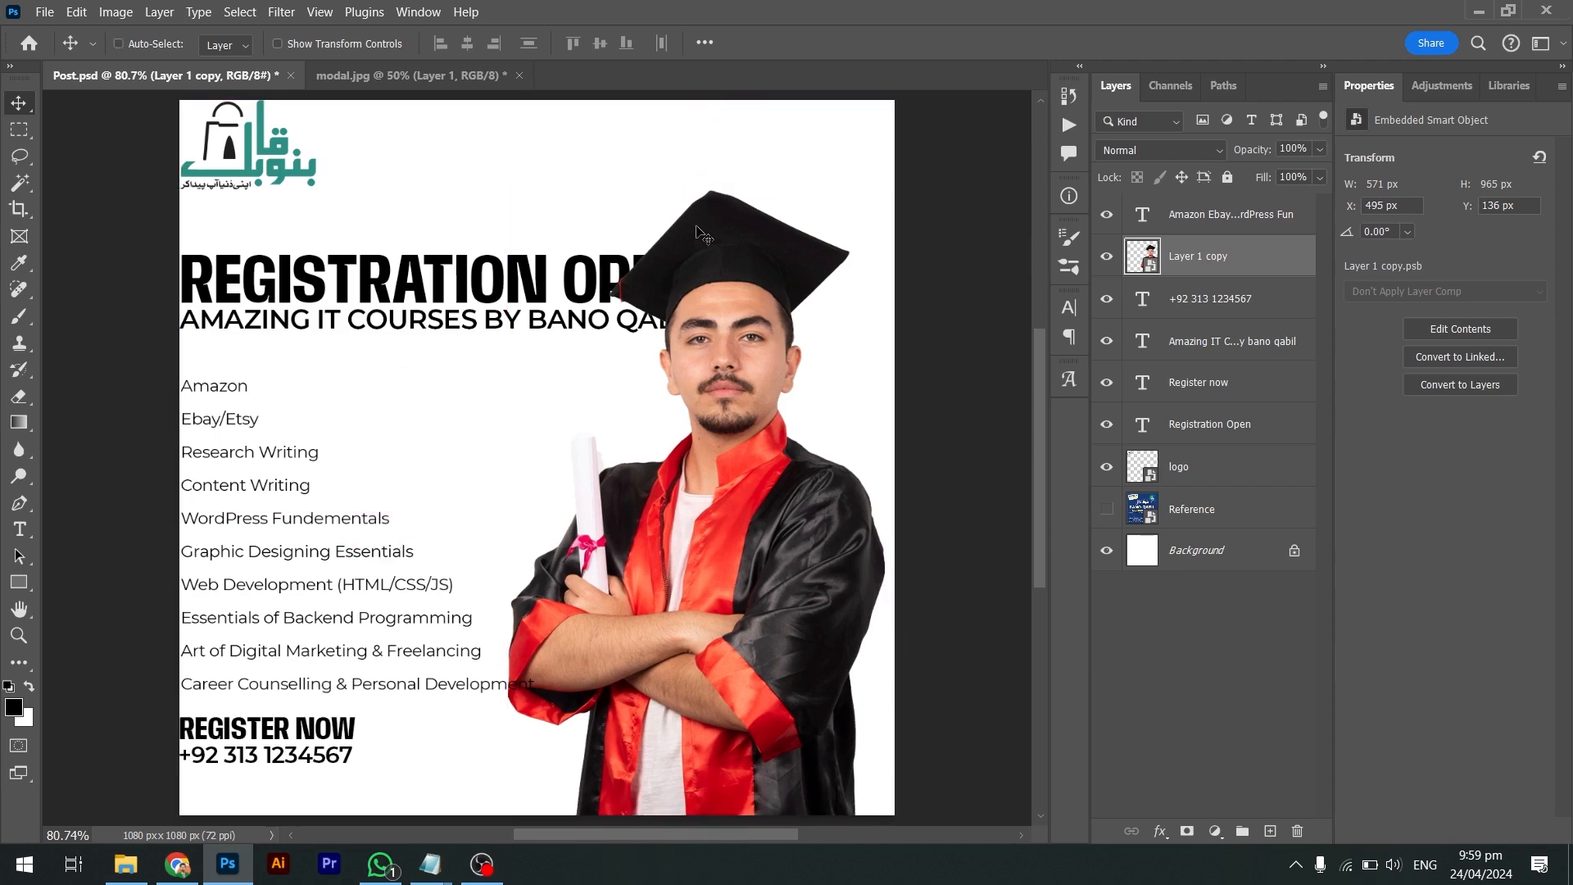
key("shift+Right")
key("shift+Right")
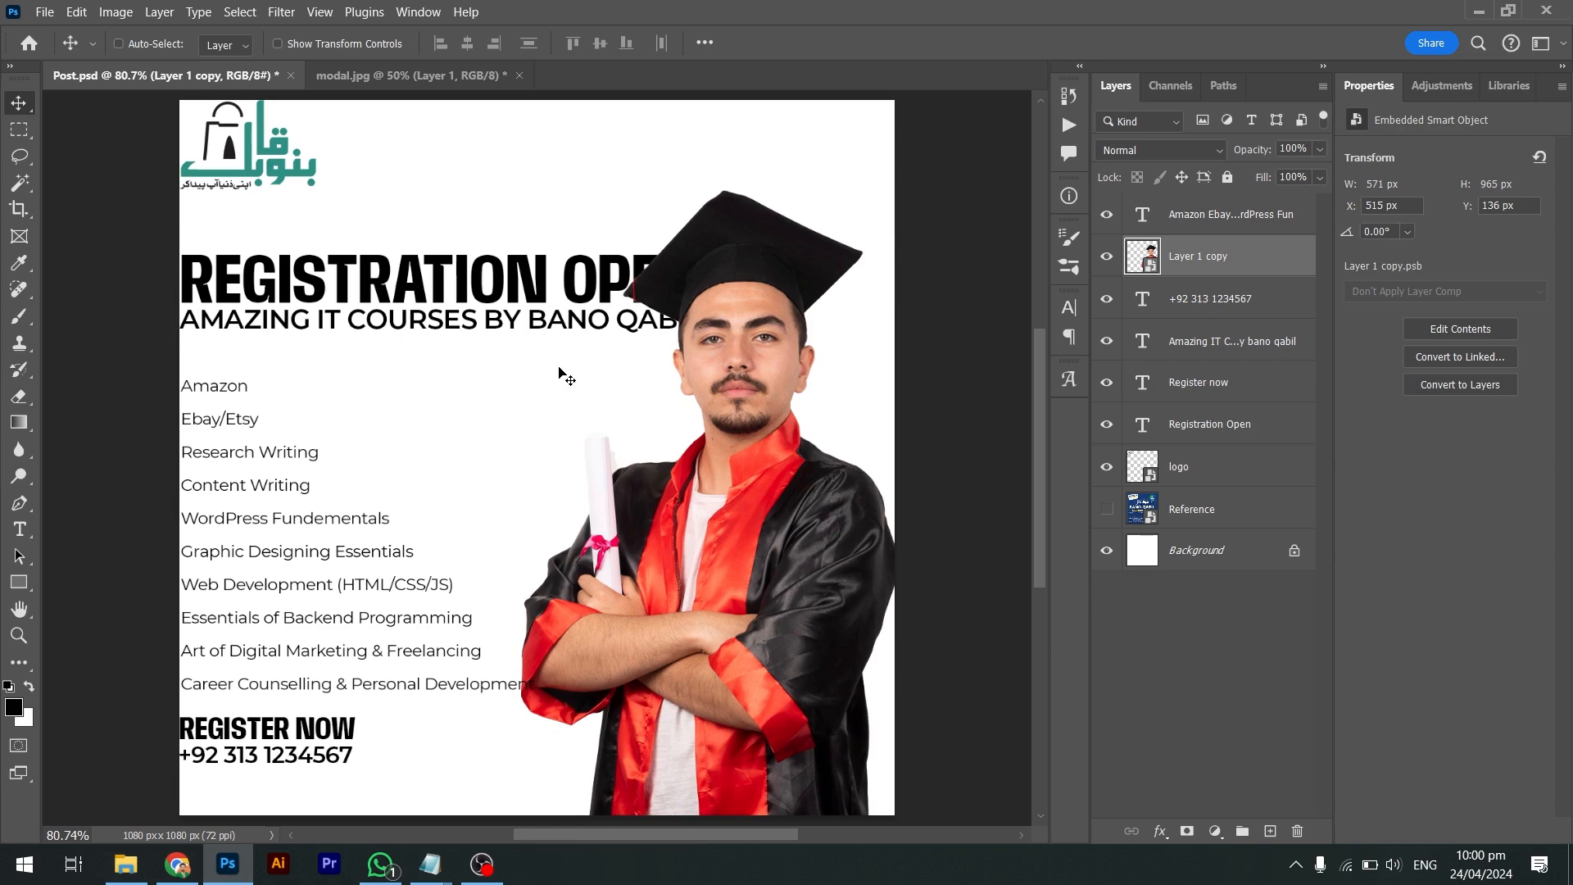
key("Left")
key("Left")
key("Left")
key("Left")
key("Left")
key("Left")
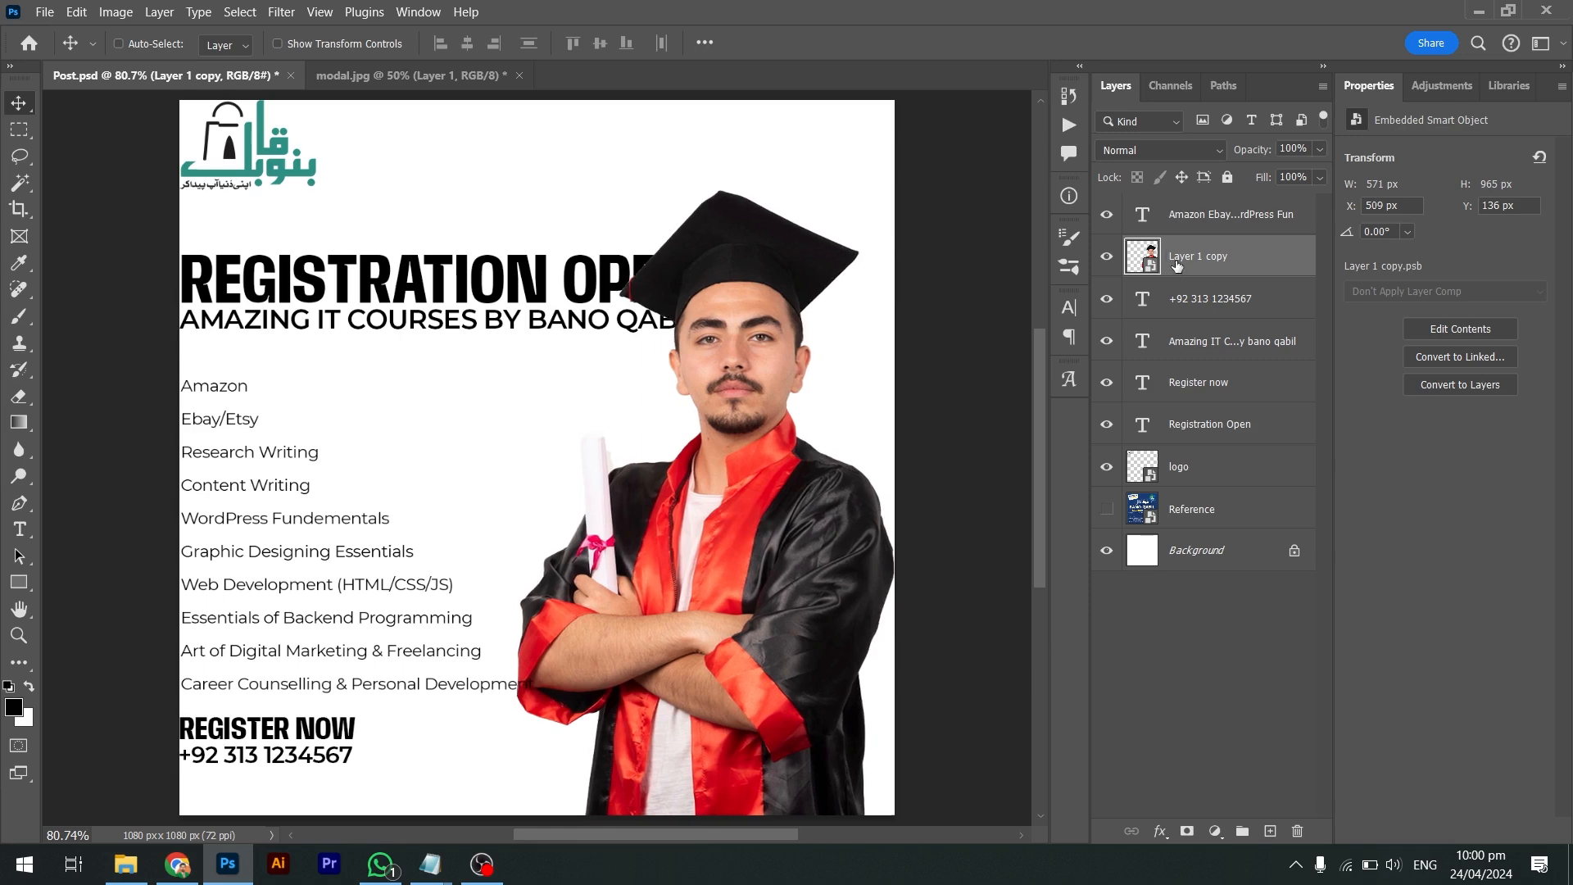
double_click(1178, 257)
Name the photo layer Modal and move it below the text layers
type("Modal")
key("Return")
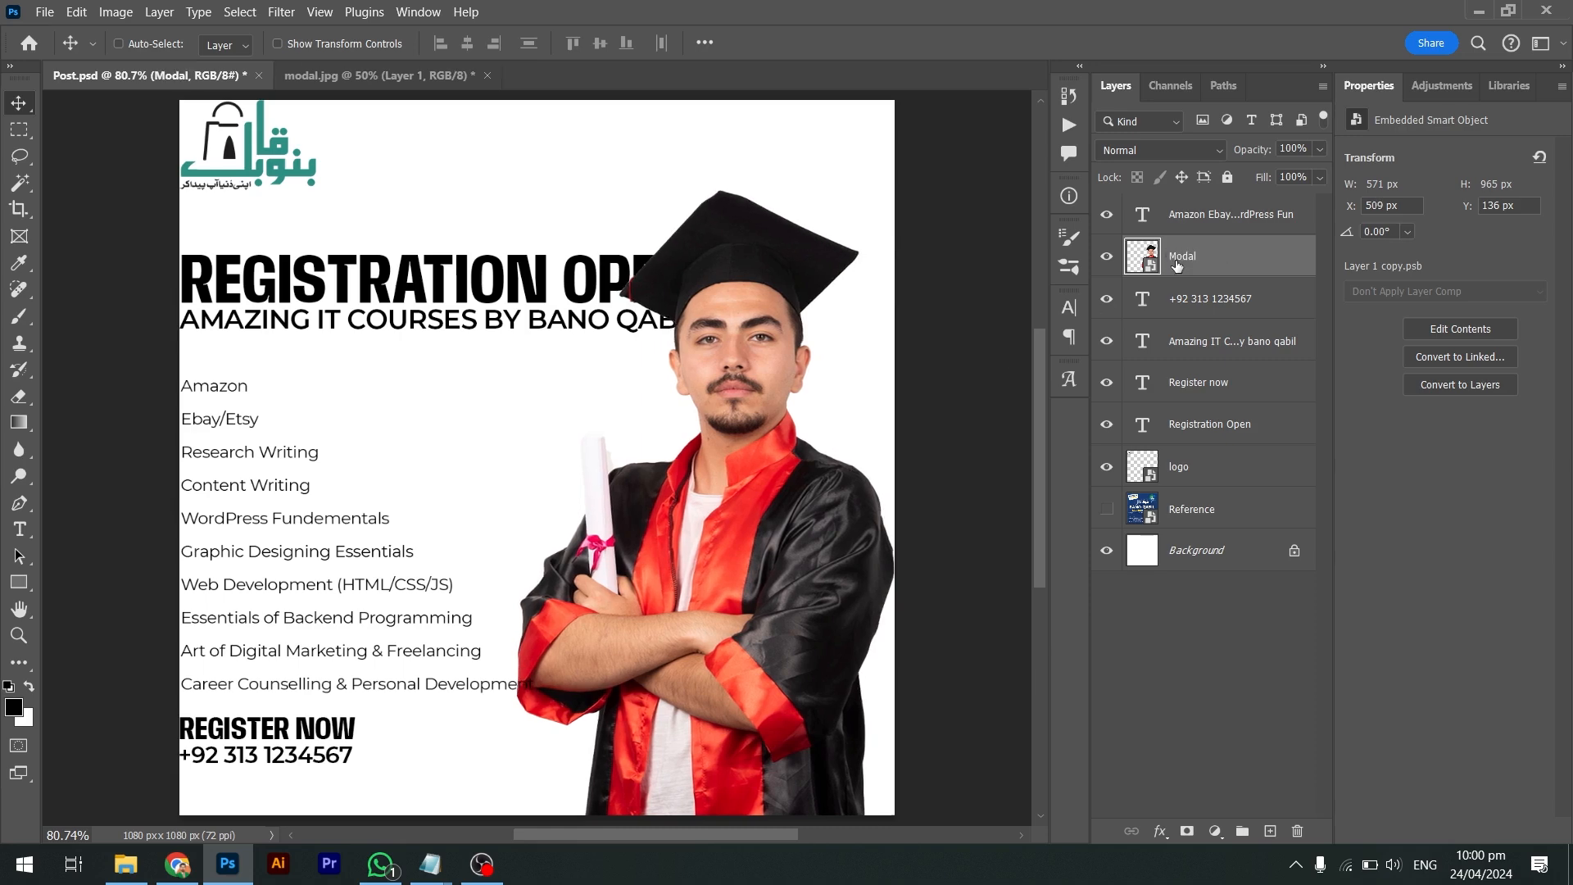
left_click_drag(1177, 258, 1192, 193)
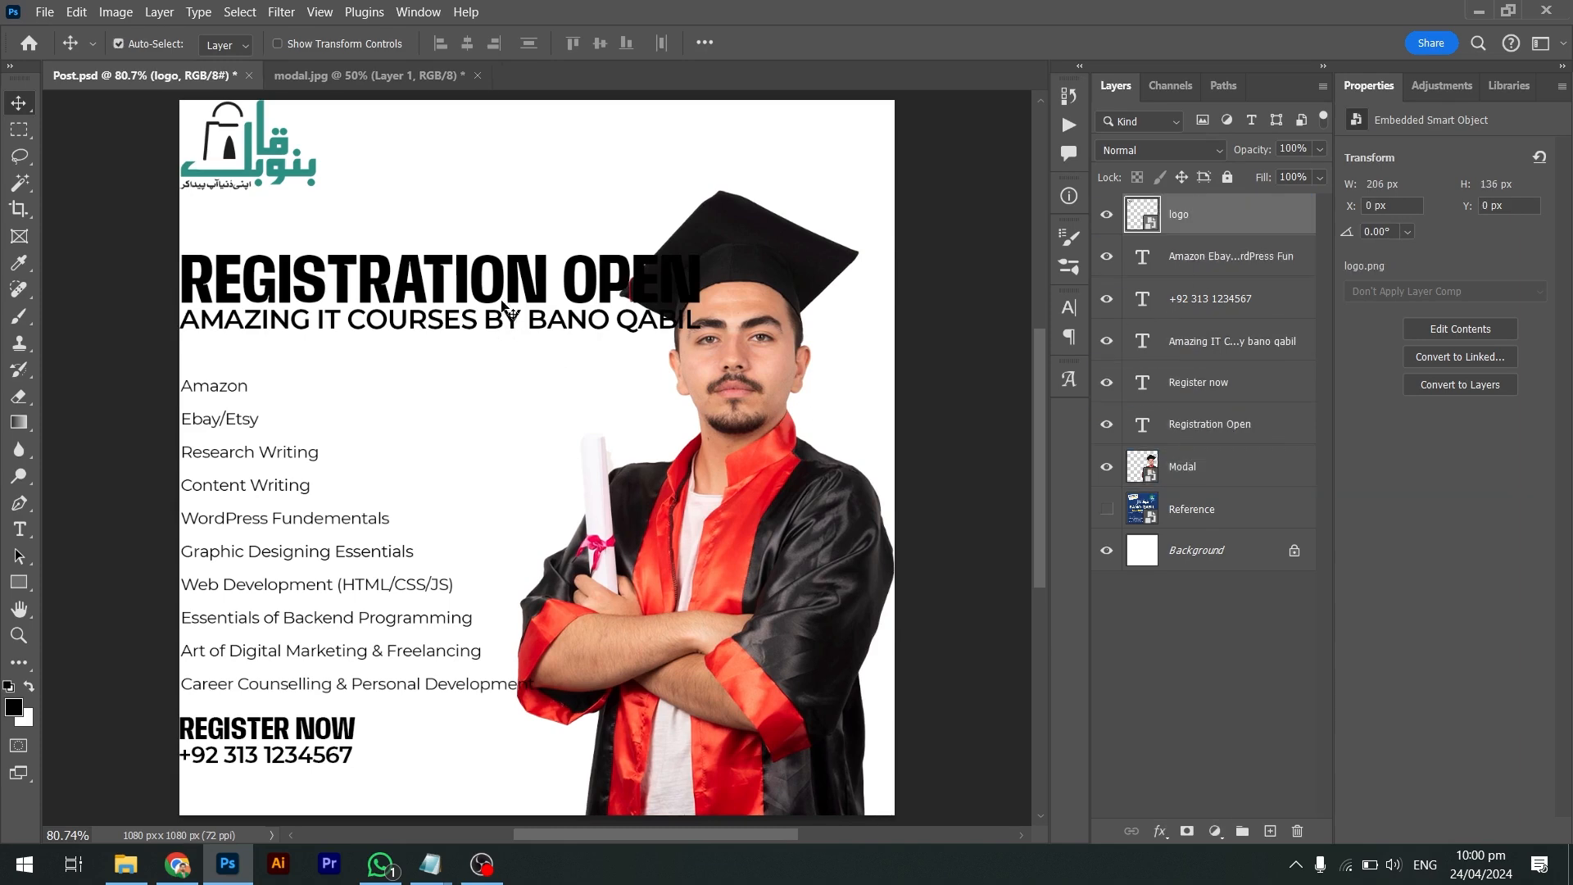
Scale the REGISTRATION OPEN title and subheading down to about 78% so they clear the graduate
left_click(507, 309)
left_click(509, 328, "shift")
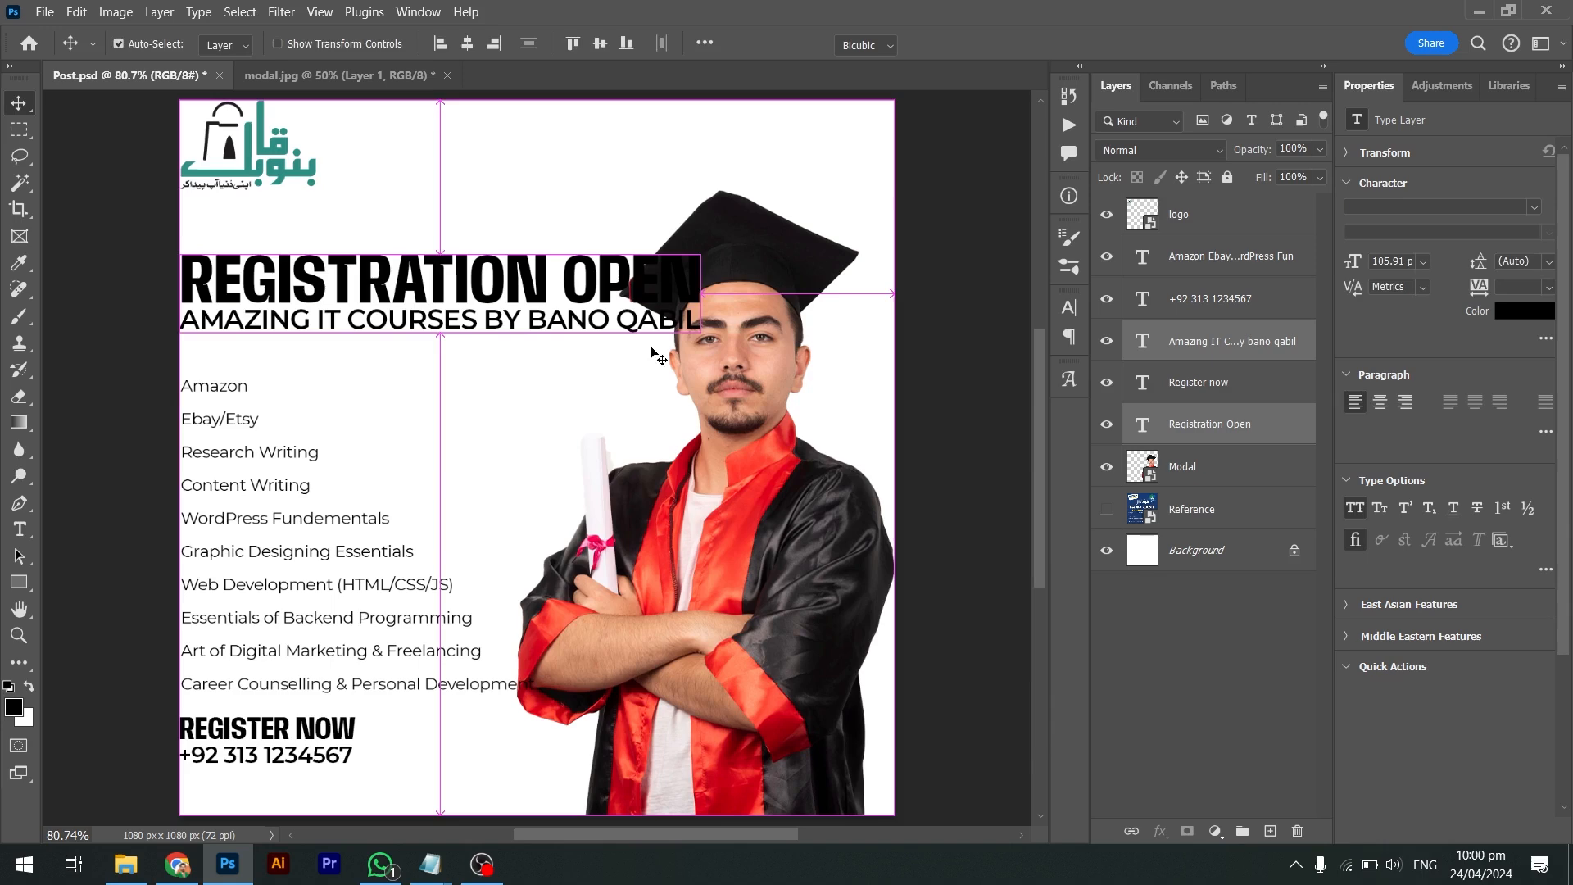
key("ctrl+t")
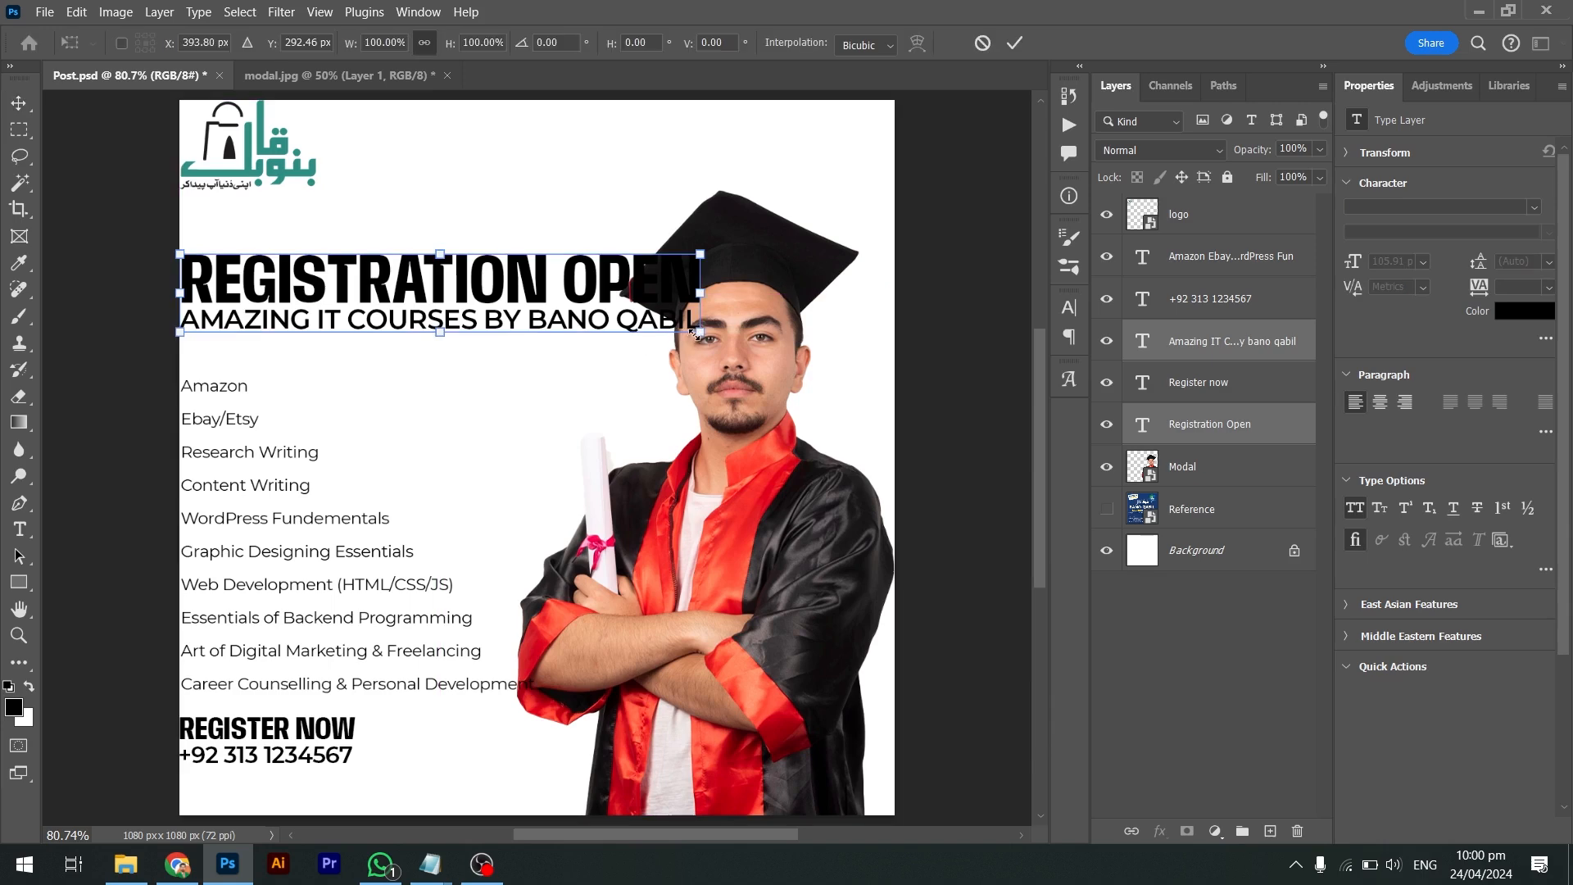
left_click_drag(695, 331, 582, 322)
key("Return")
key("shift+Right")
key("shift+Right")
key("shift+Right")
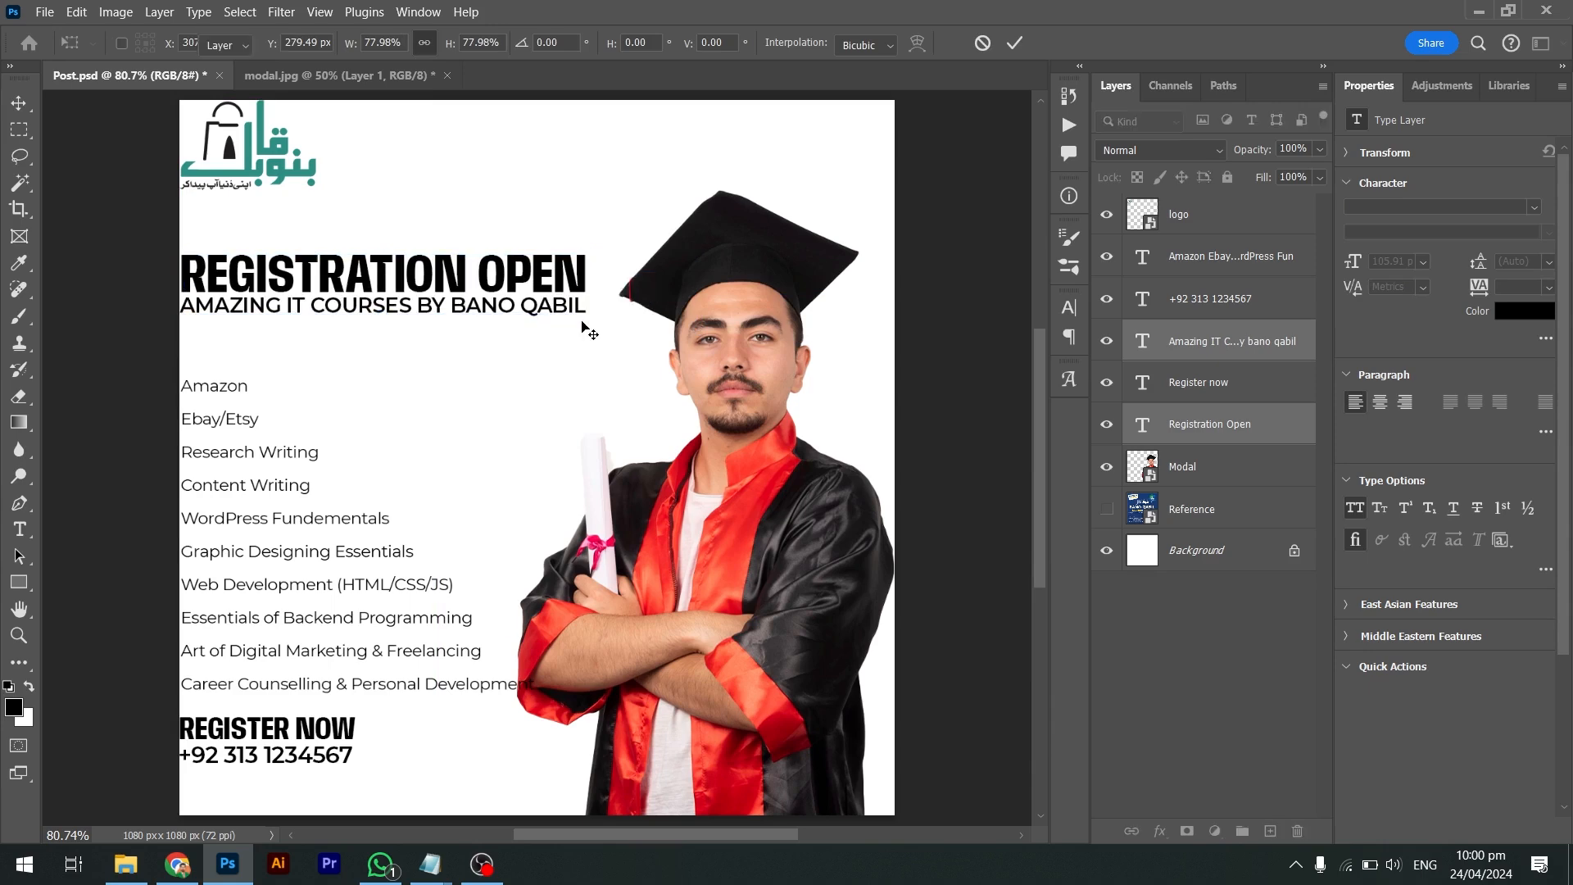
key("shift+Left")
key("shift+Left")
key("shift+Left")
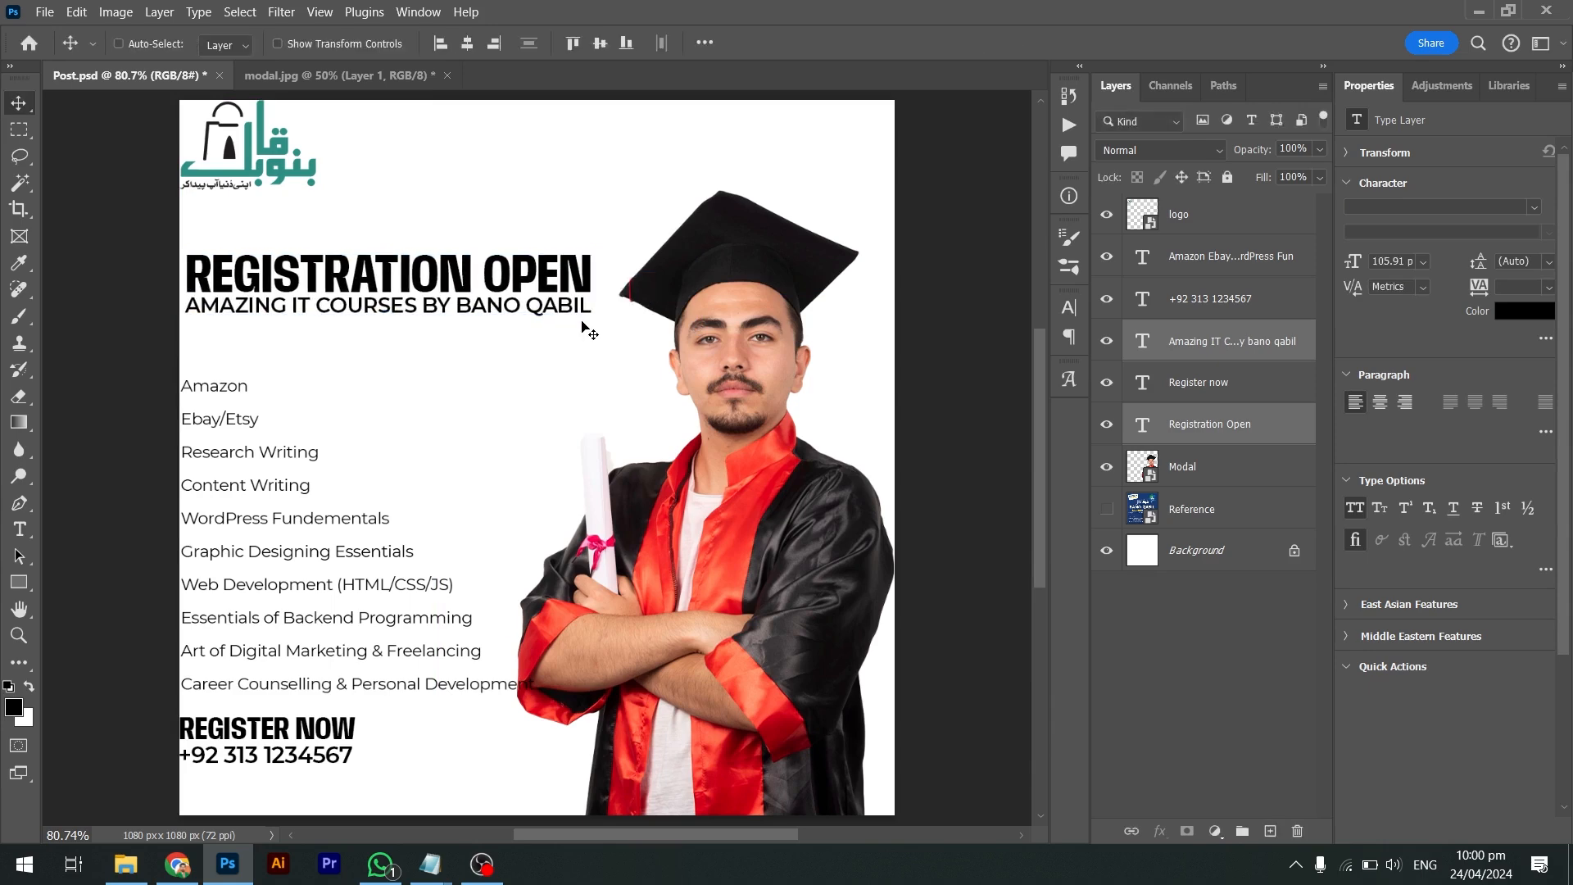
key("ctrl+t")
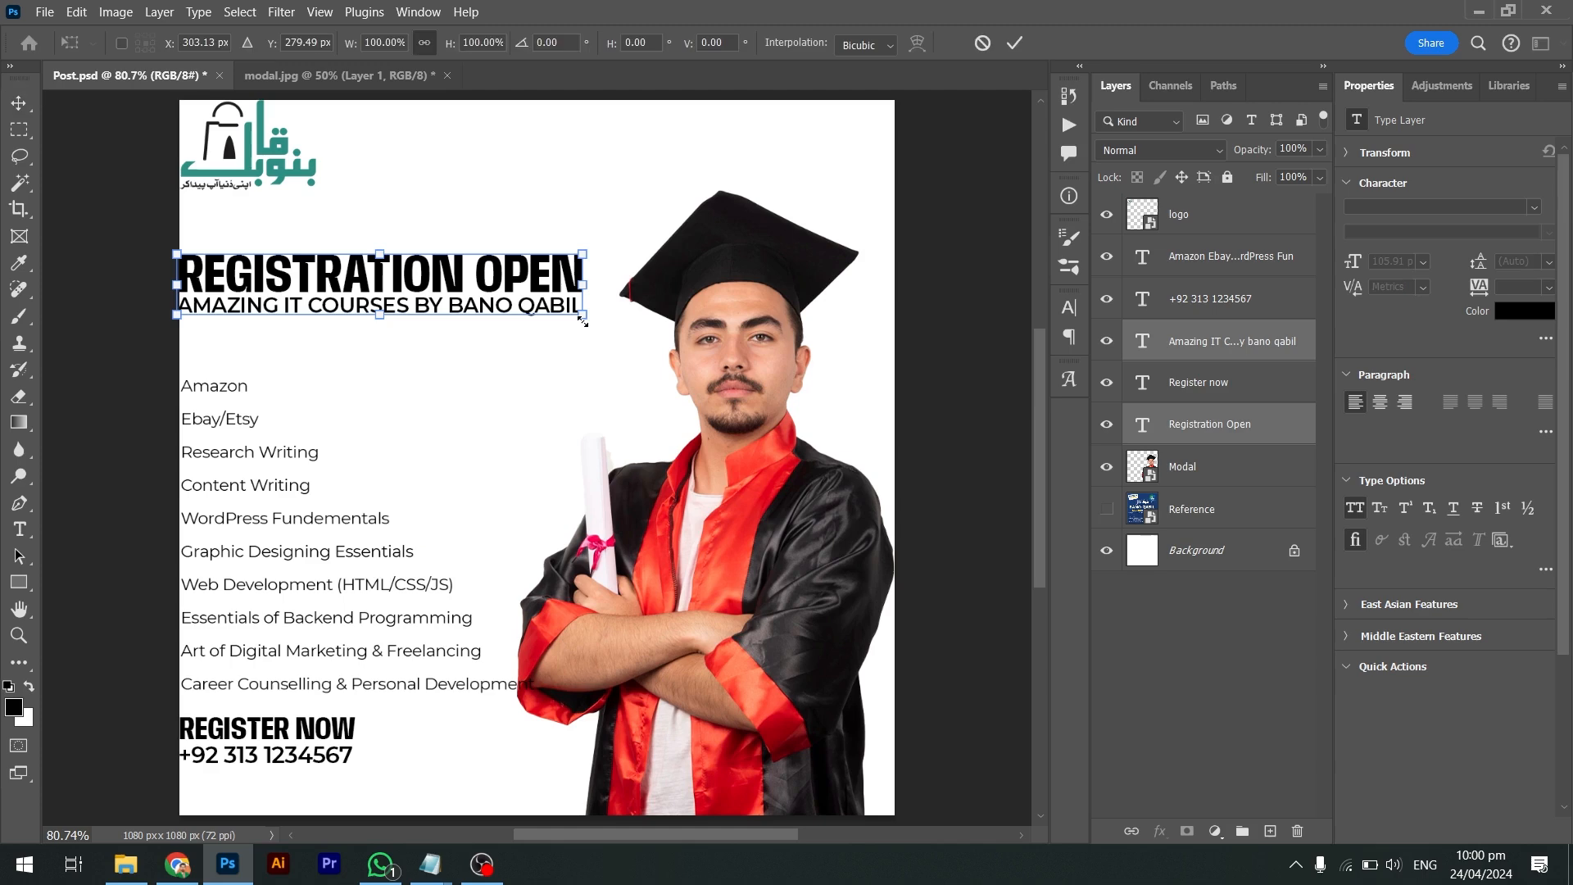
left_click_drag(584, 315, 570, 319)
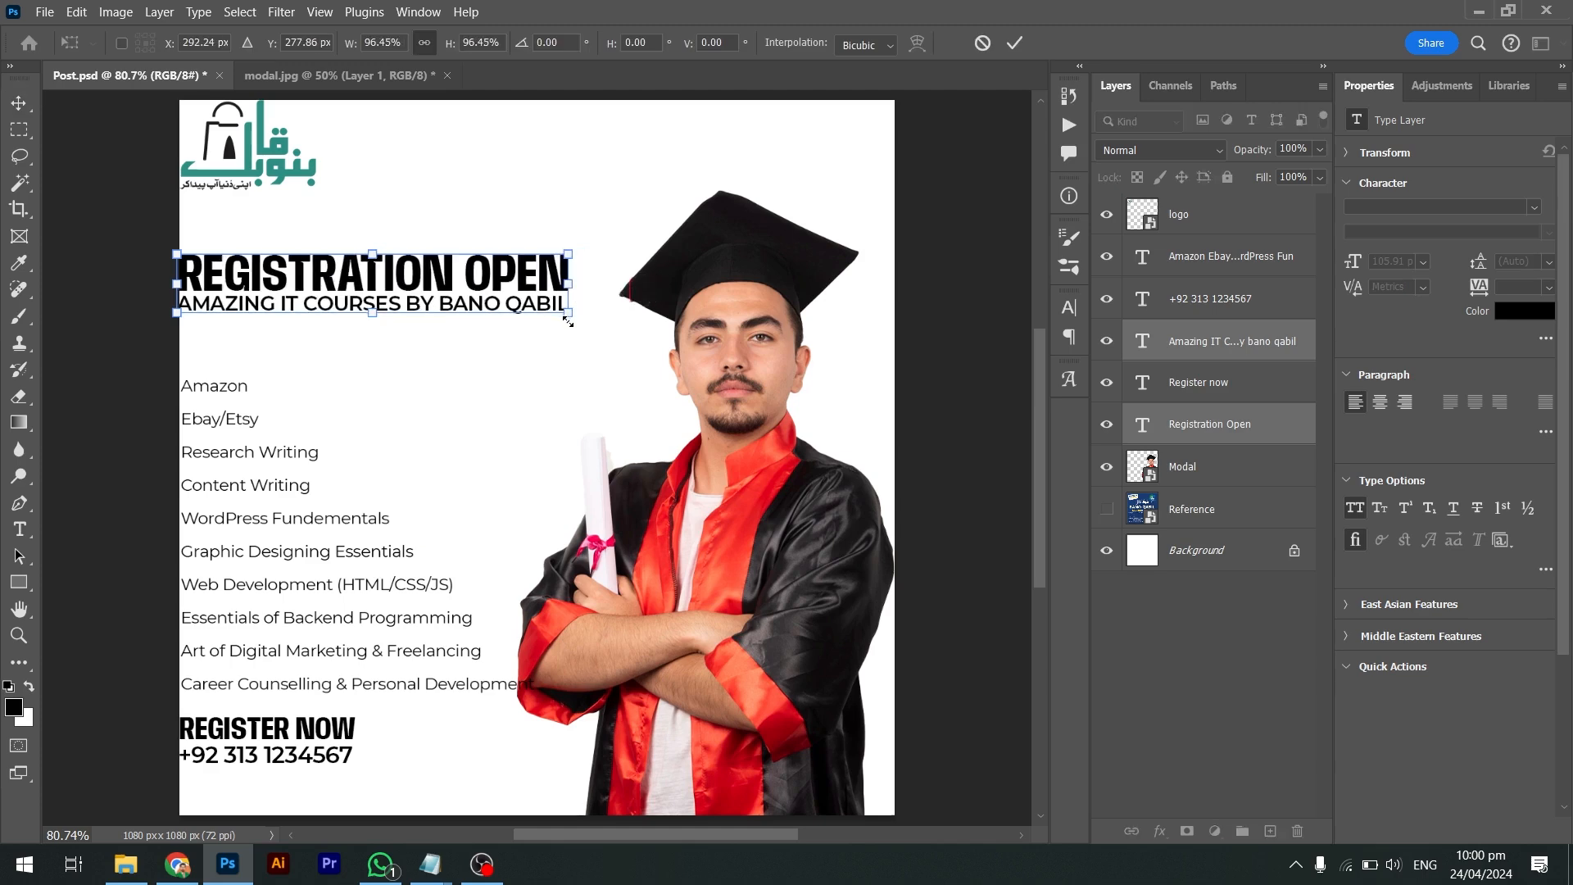
key("Return")
Move the course list up under the subheading
left_click(351, 519, "ctrl")
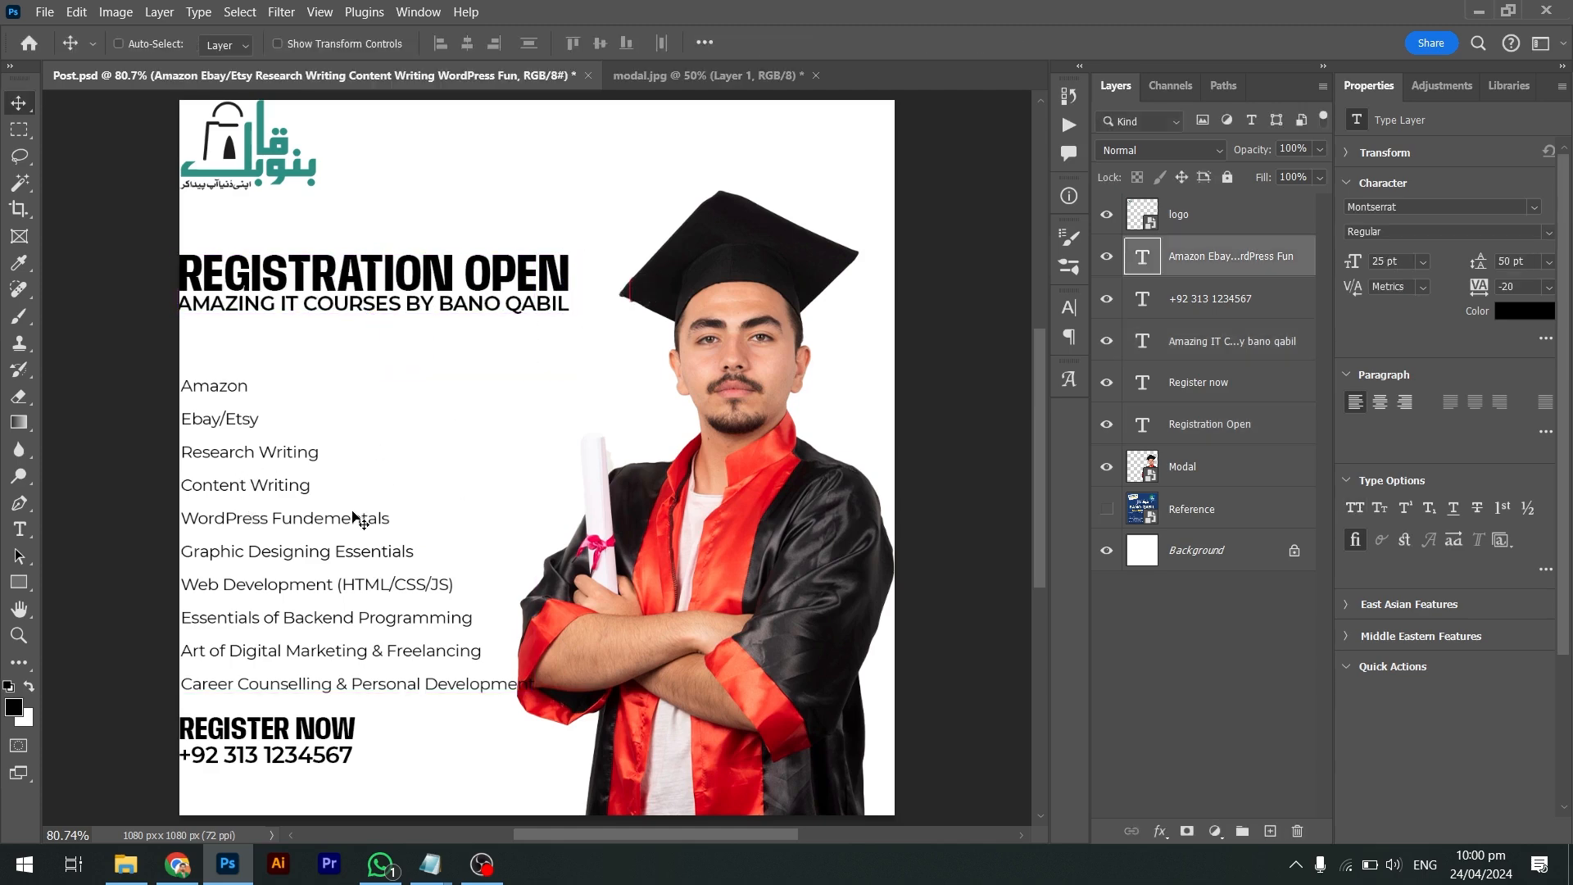
key("ctrl+t")
key("Return")
left_click_drag(495, 659, 496, 620)
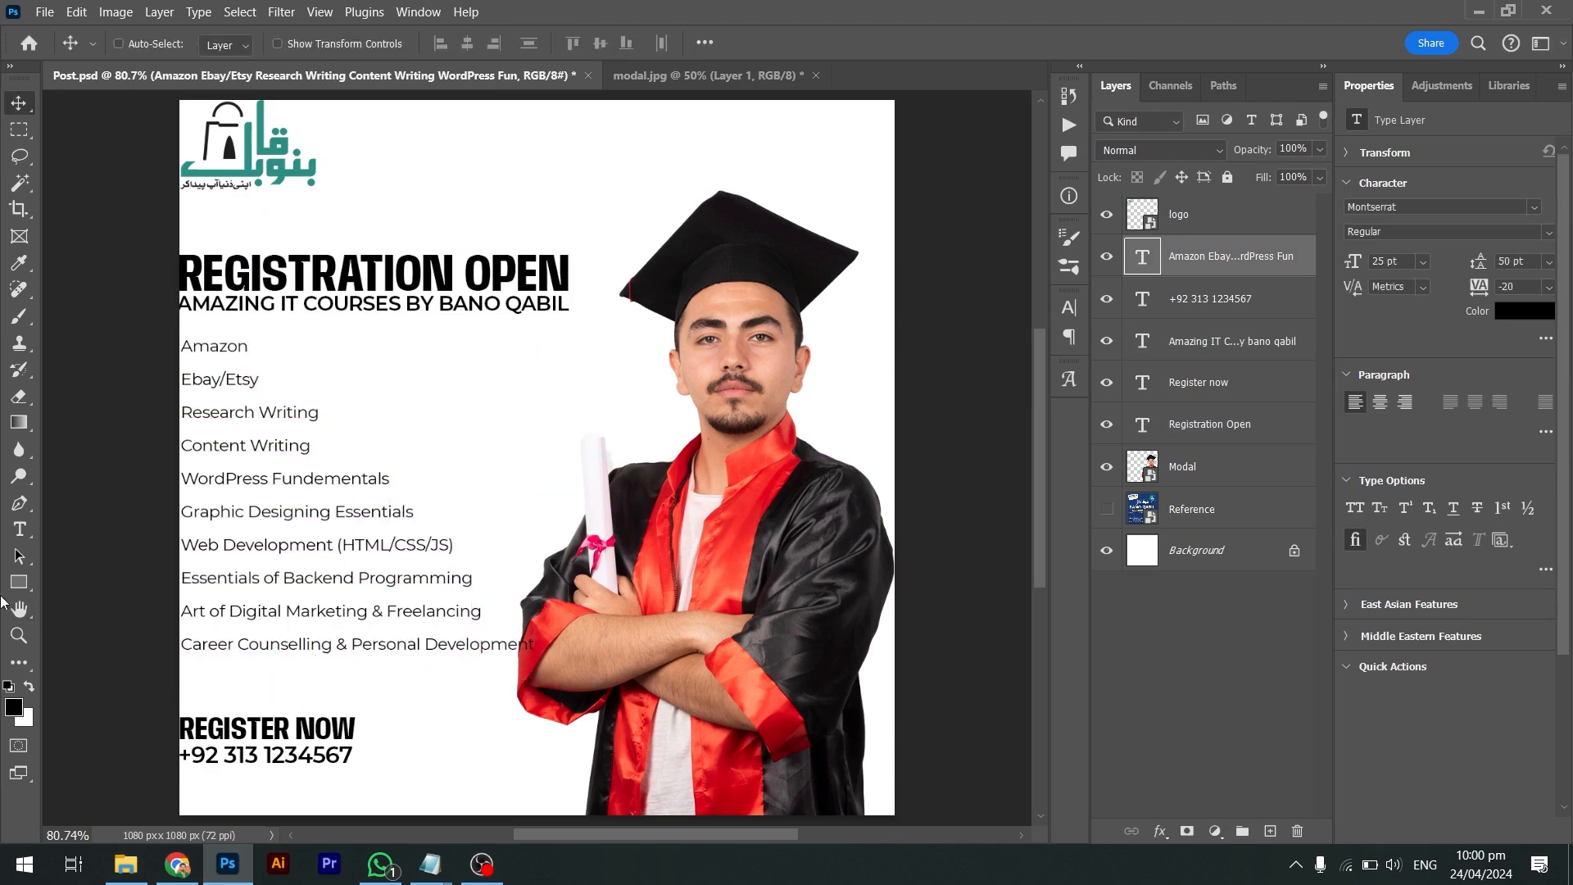
Wrap 'Development' onto its own line in the Career Counselling & Personal Development entry
left_click(20, 528)
left_click(425, 649)
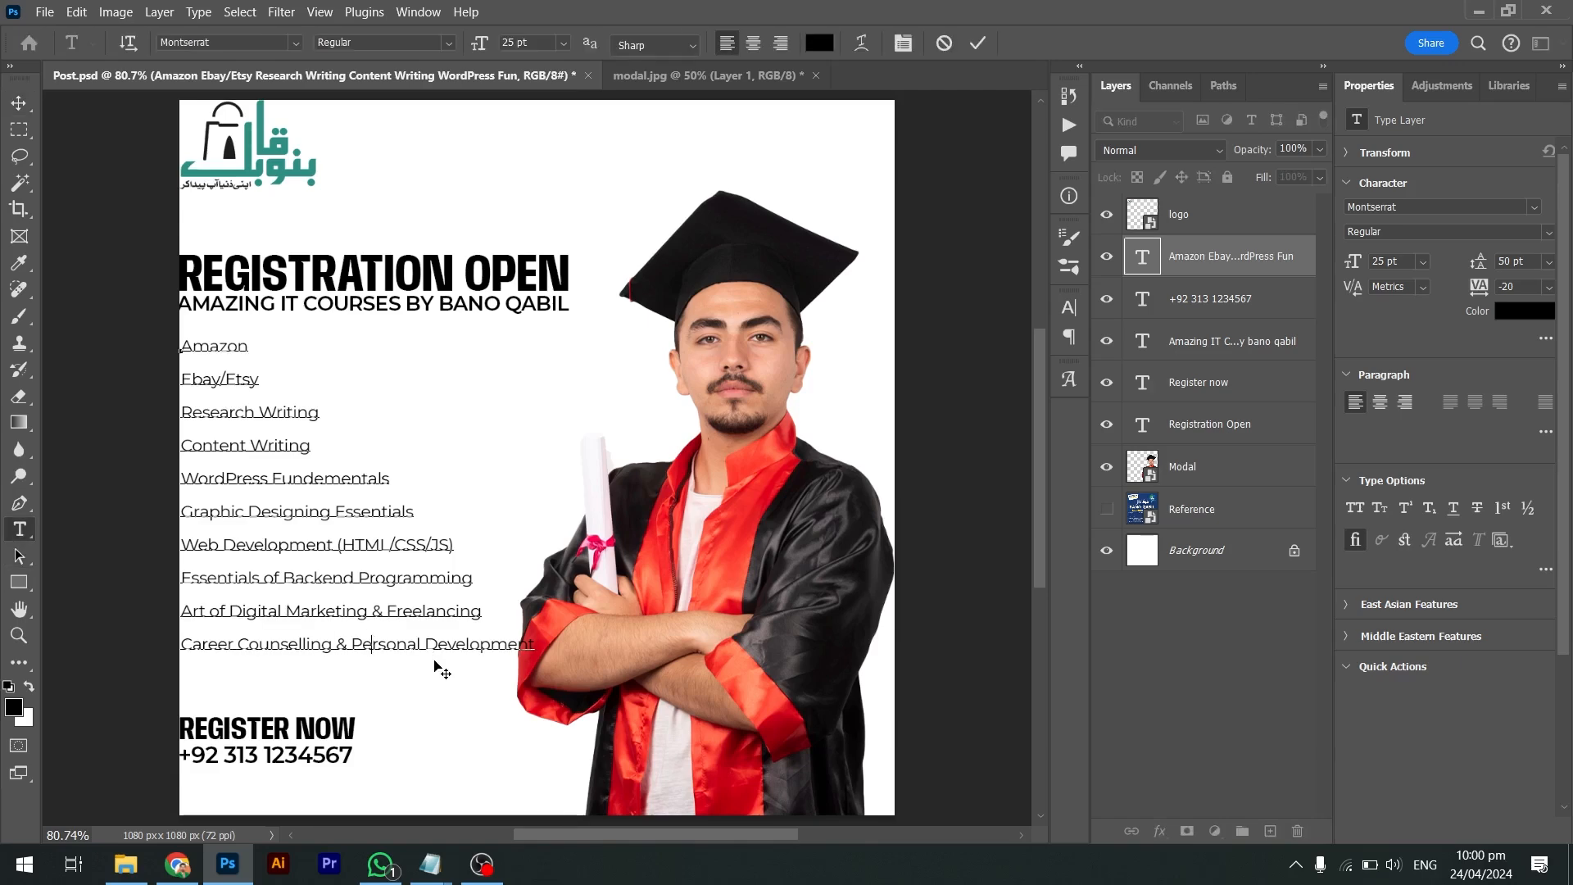
key("BackSpace")
key("Return")
left_click(438, 668)
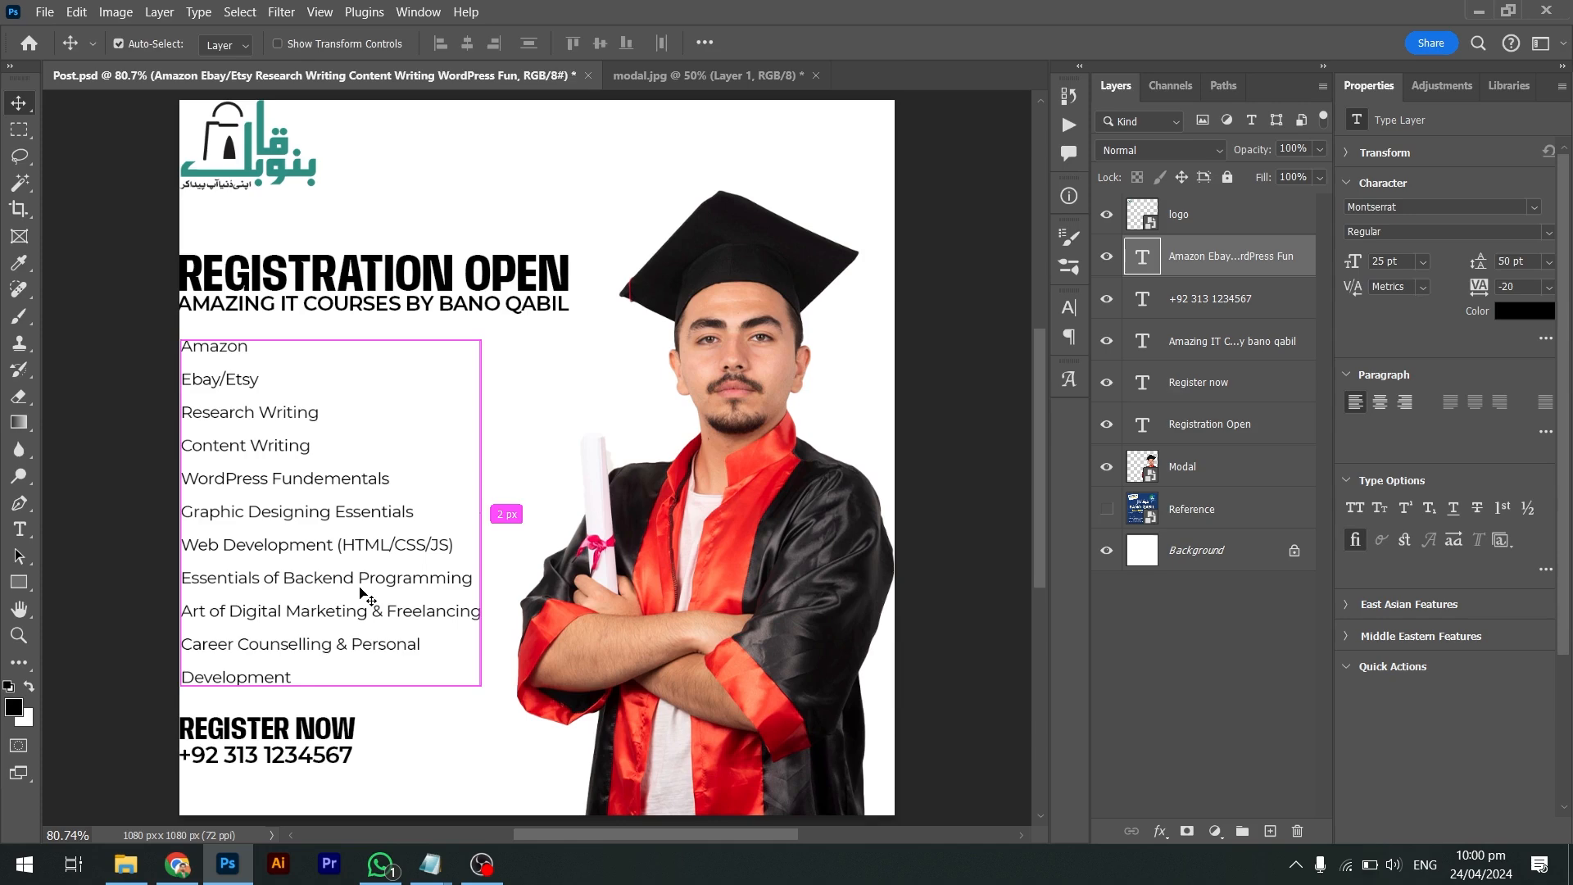
Shrink the course list slightly to 24.19 pt and save Post.psd
key("ctrl+t")
left_click_drag(478, 695, 467, 684)
key("Return")
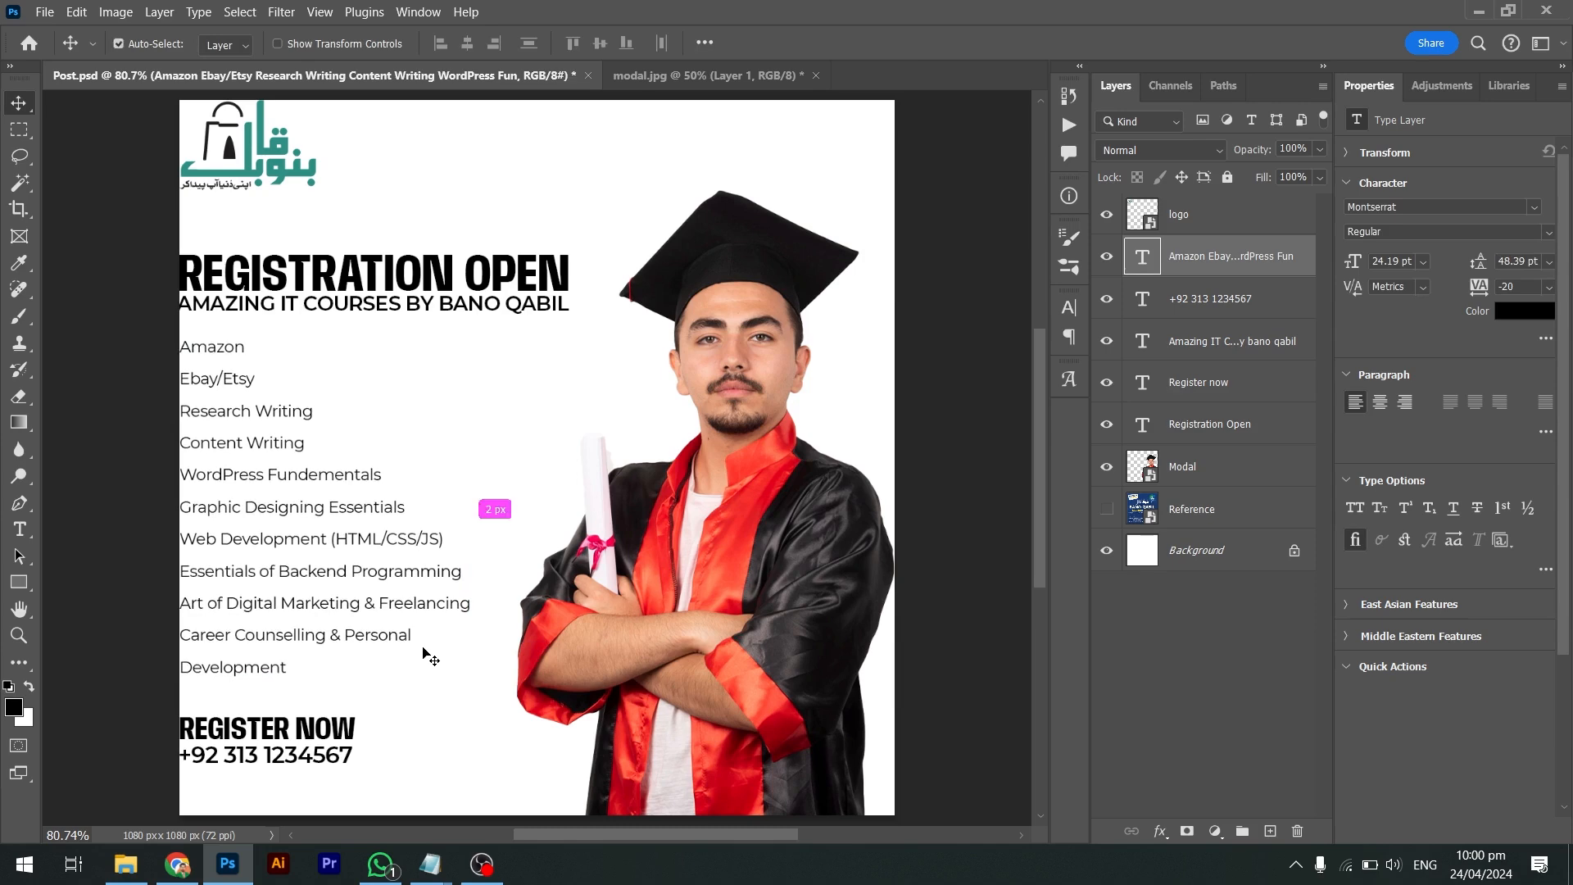
key("ctrl+s")
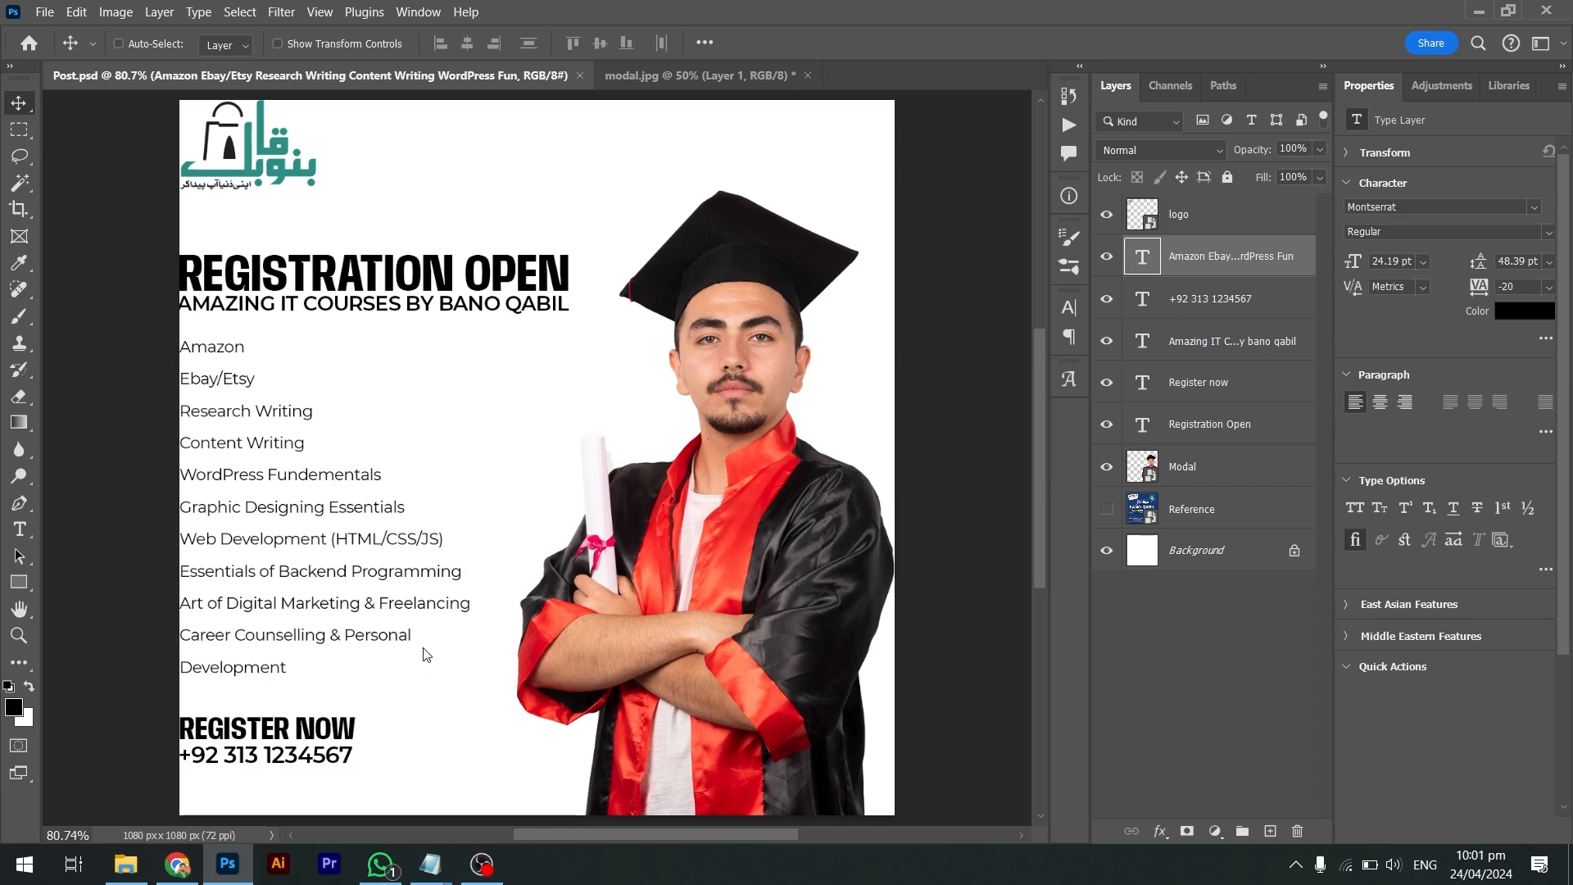
Shift the graduate photo slightly to the left
left_click(732, 606, "ctrl")
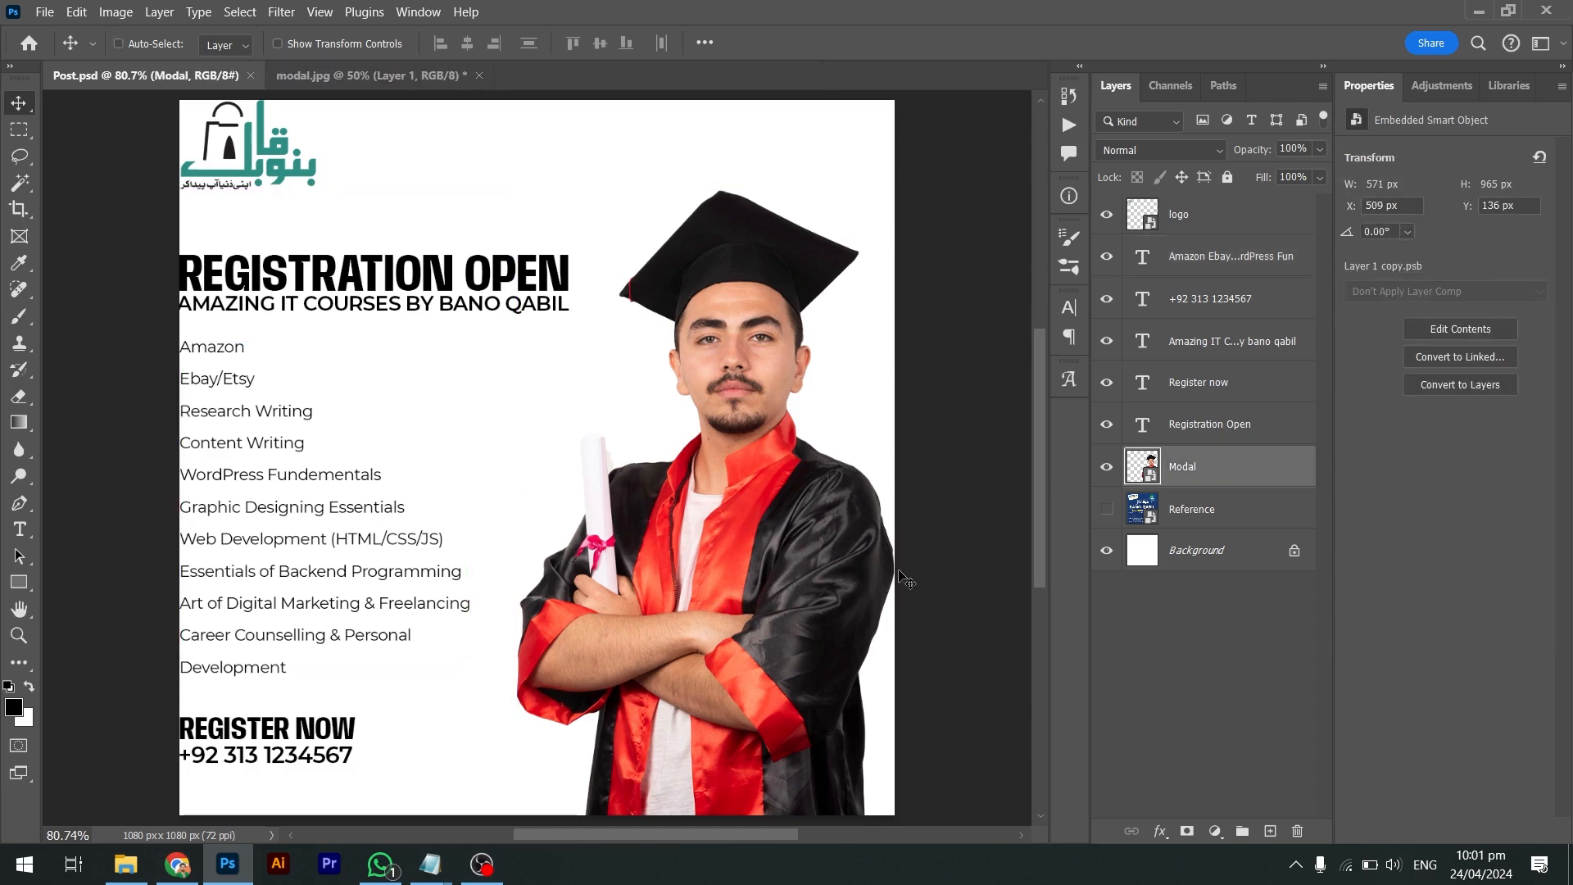
mouse_move(814, 585)
left_mouse_down()
mouse_move(775, 585)
mouse_move(794, 590)
left_mouse_up()
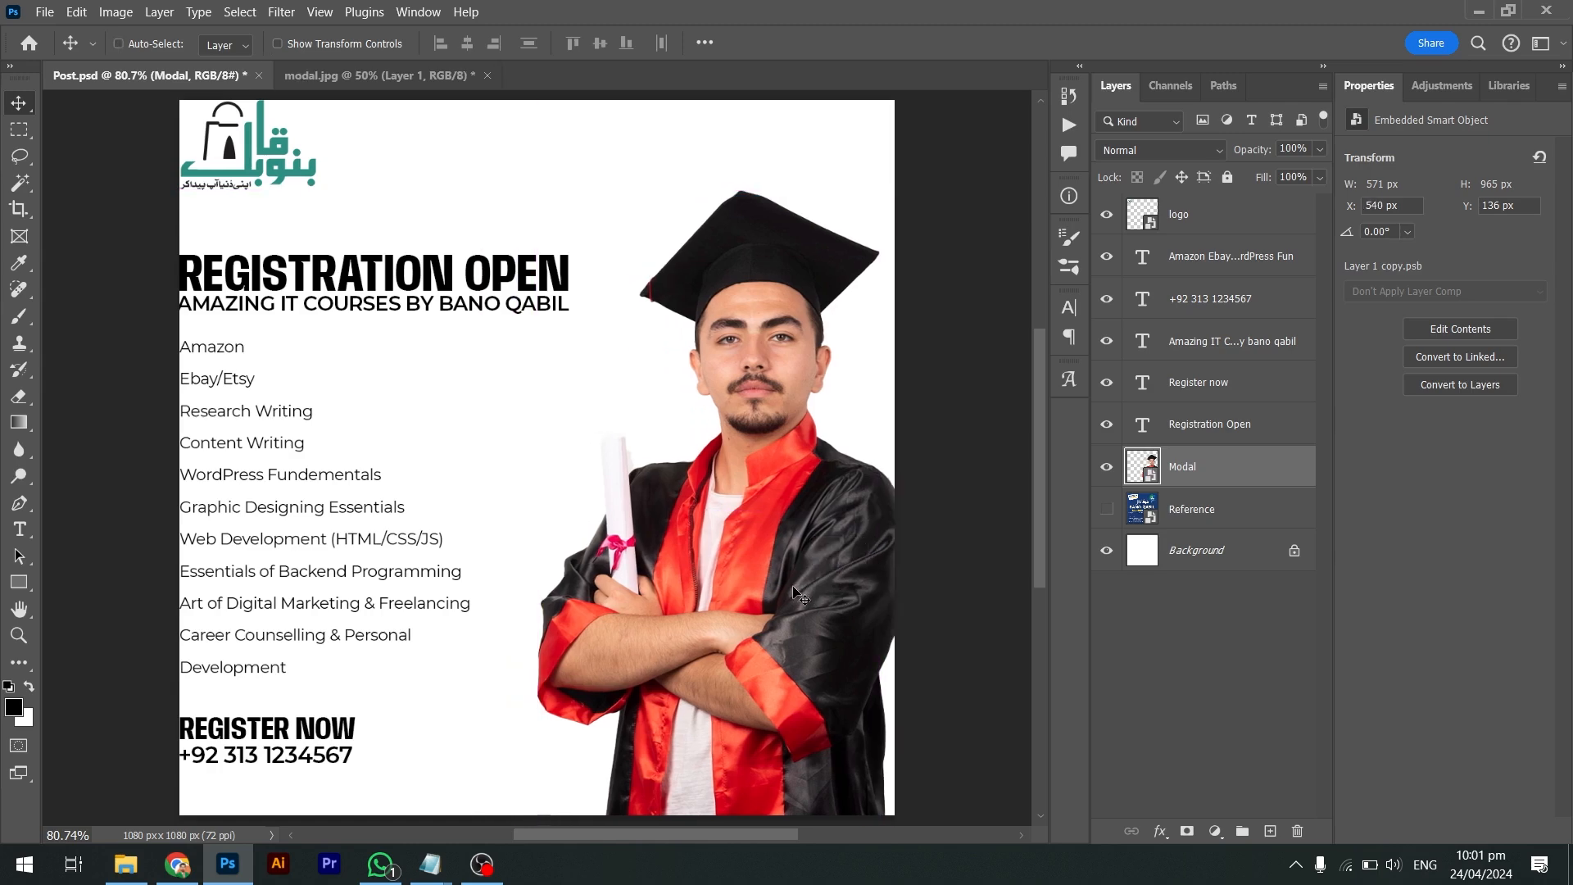
key("Left")
key("Left")
key("Left")
key("Left")
key("Left")
key("Left")
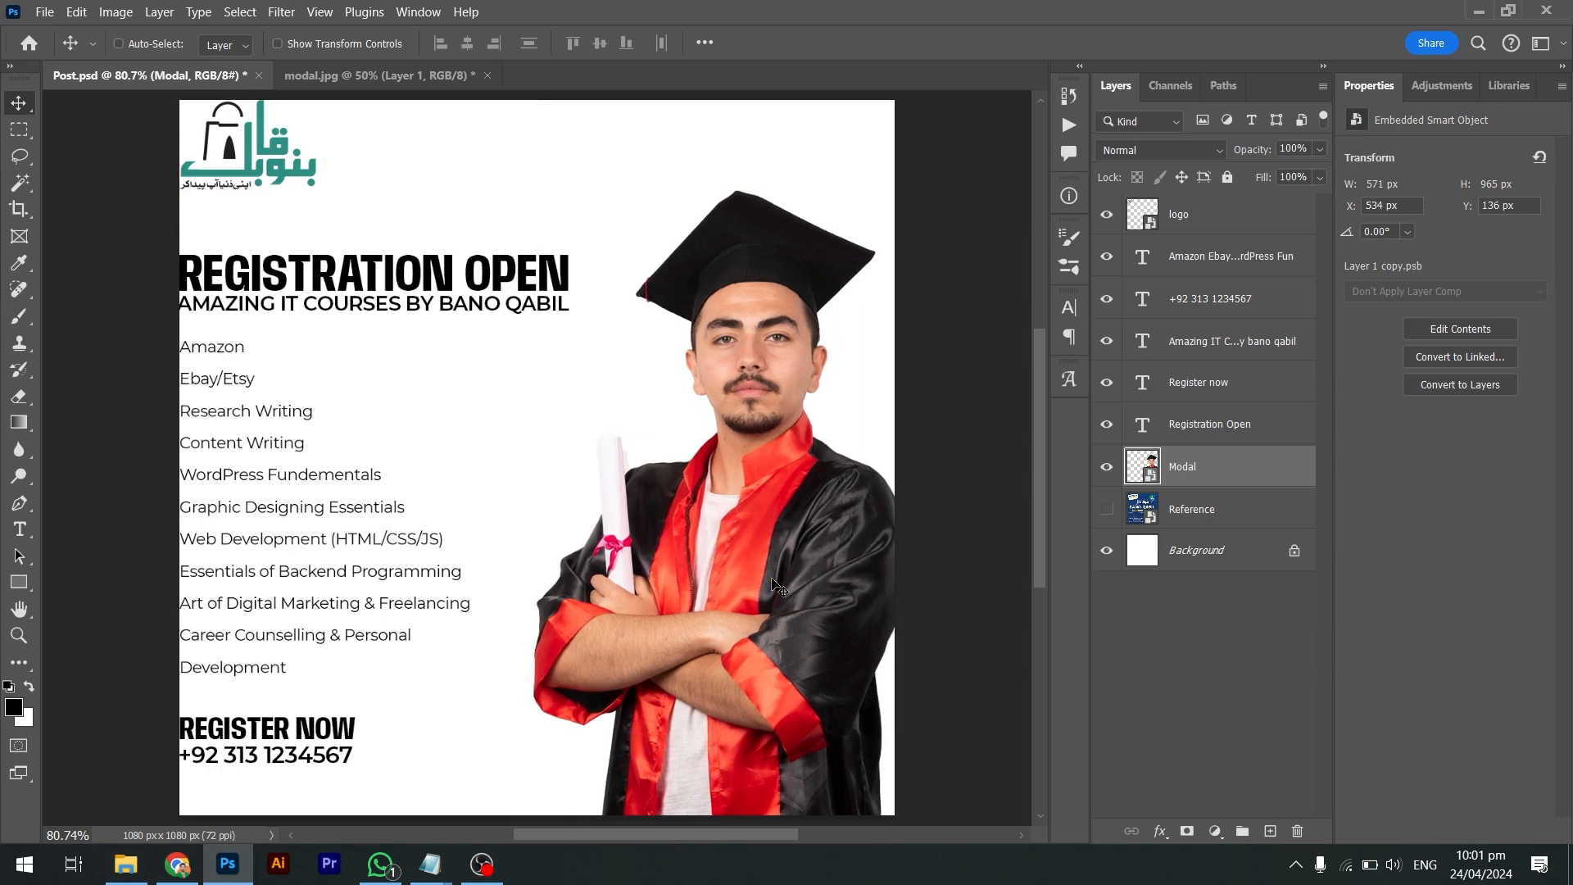
scroll(776, 586, "up", 1)
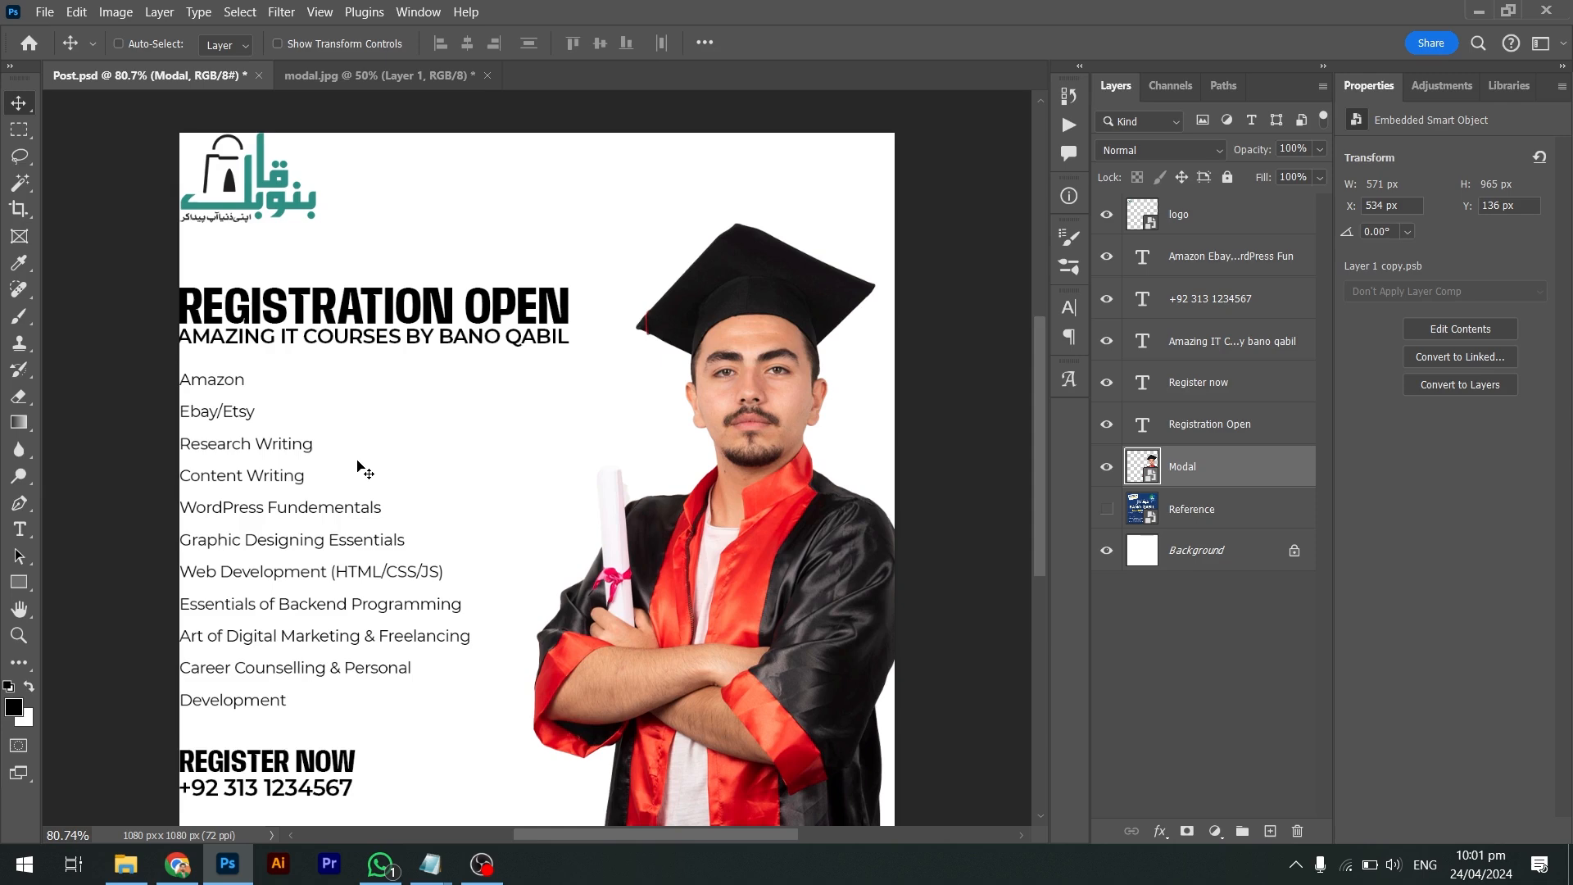
scroll(312, 537, "down", 2)
scroll(312, 536, "up", 2)
Inset the logo to X/Y 30 px and nudge both headings right
left_click(276, 181, "ctrl")
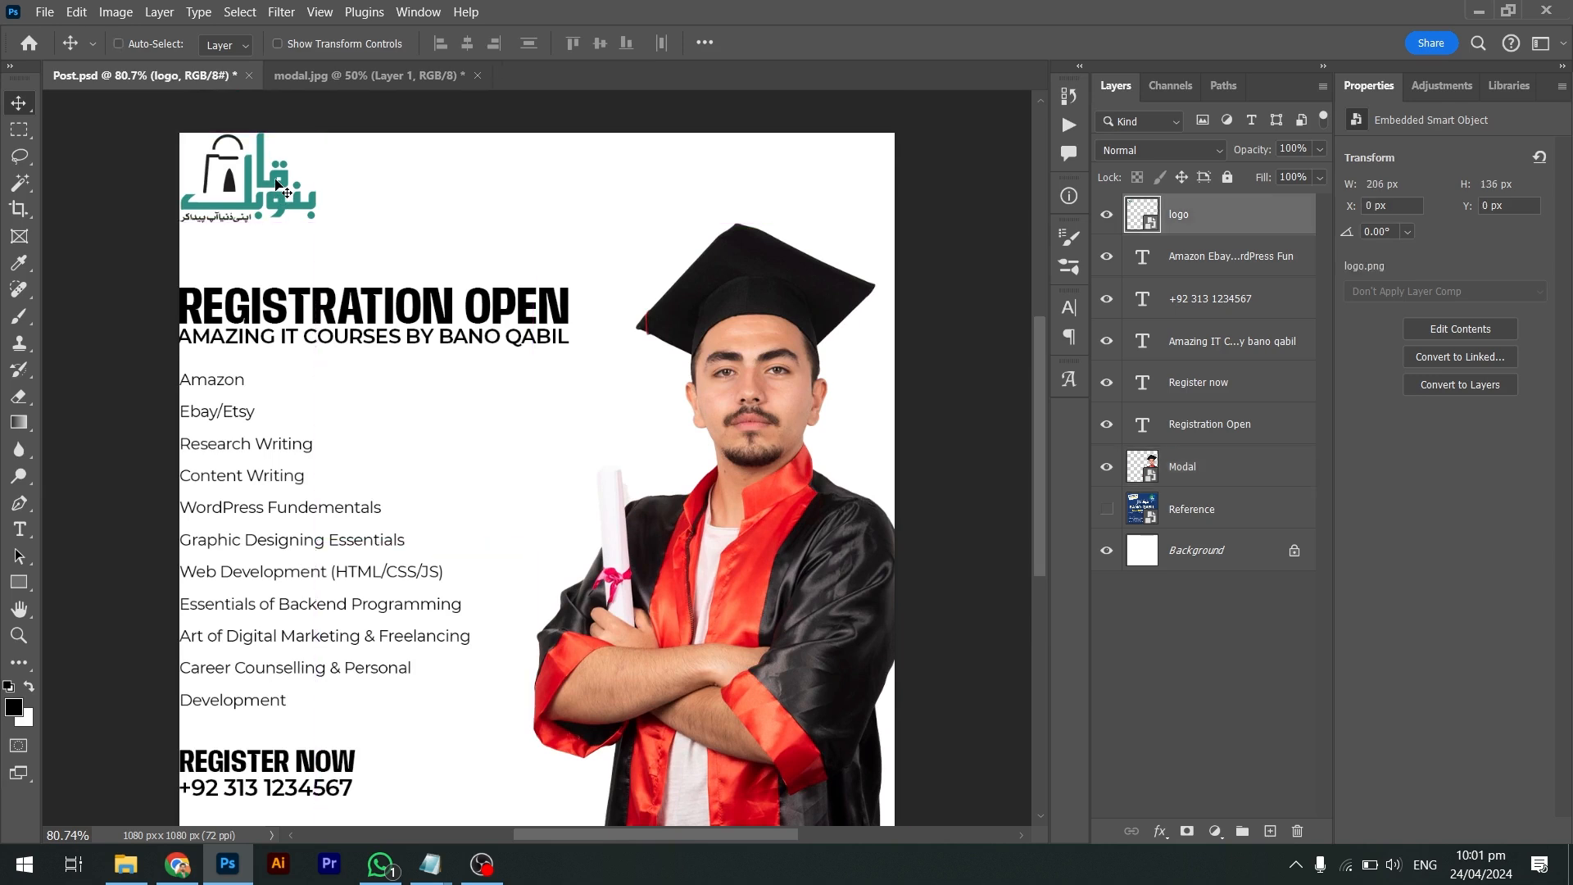
key("shift+Down")
key("shift+Down")
key("shift+Down")
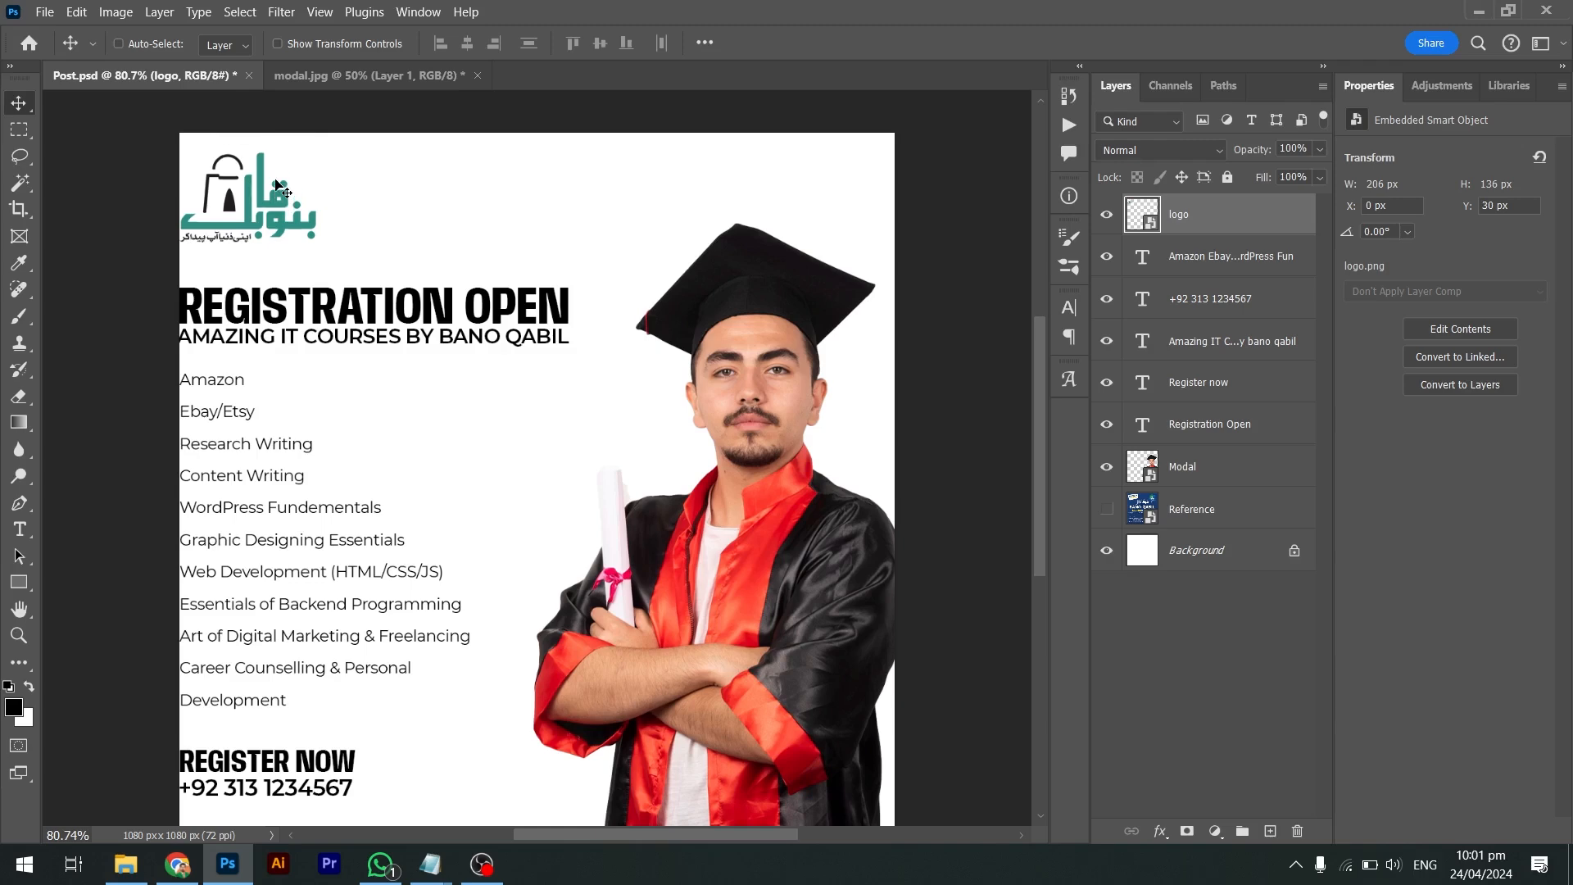
key("shift+Right")
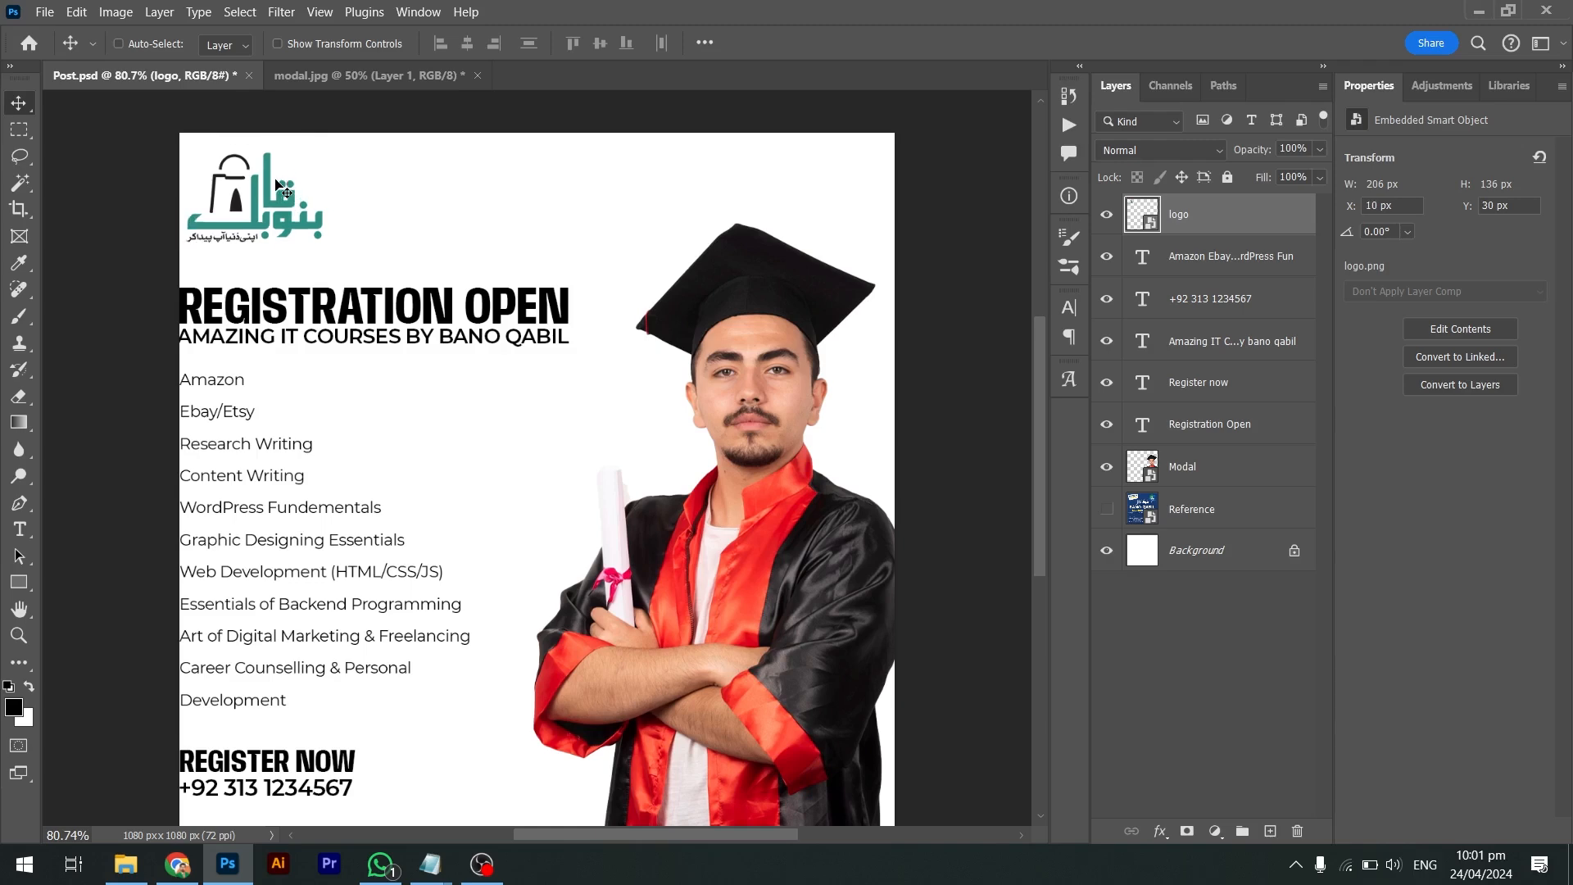
key("shift+Right")
key("shift+Right")
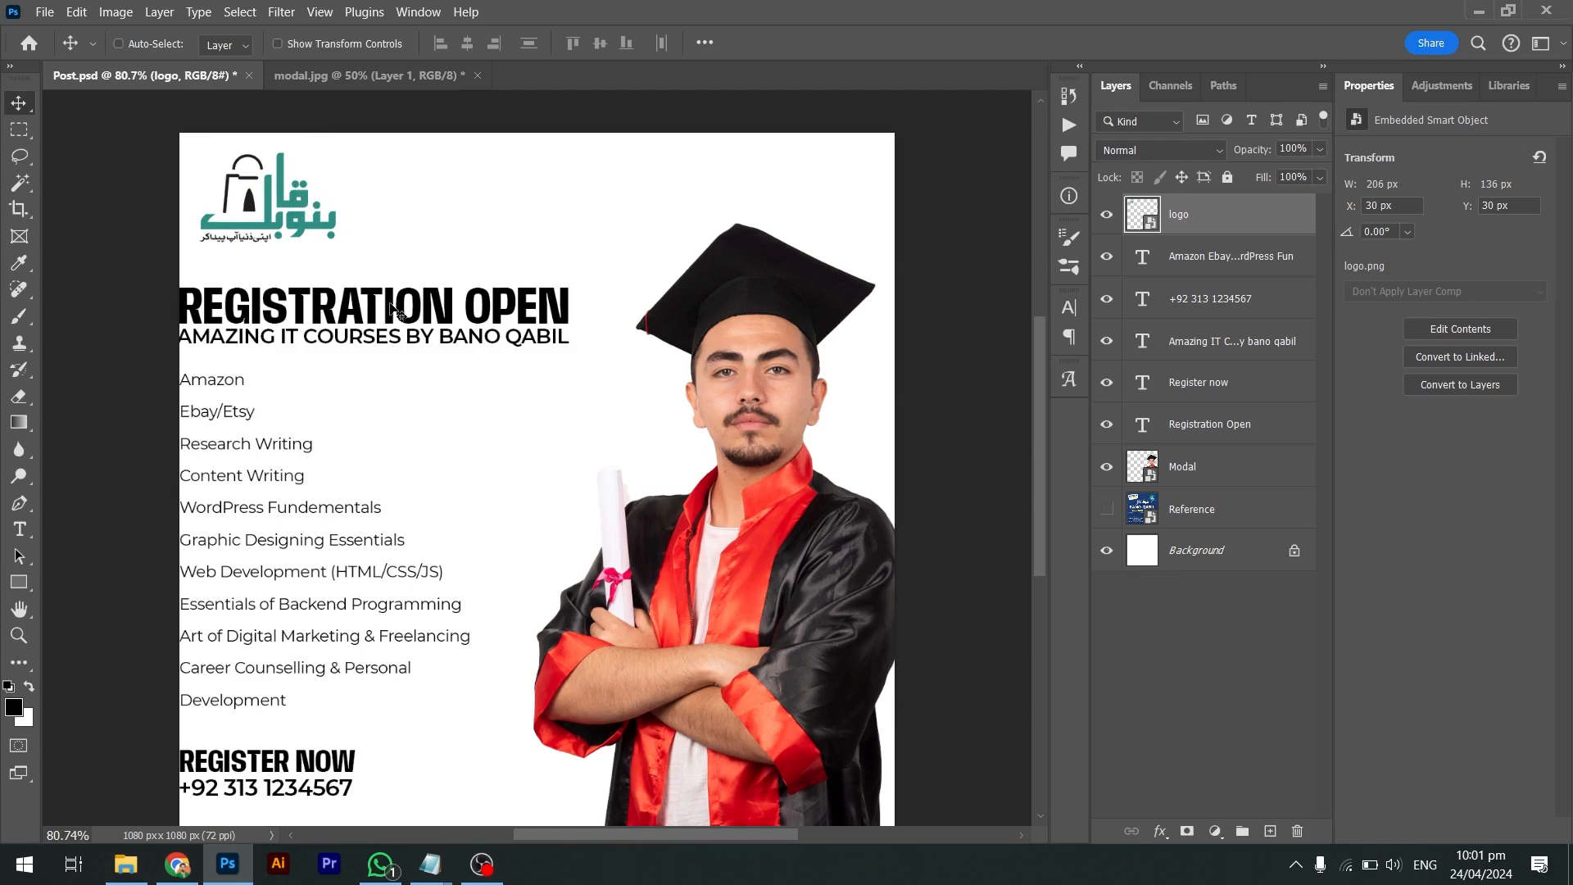
left_click_drag(489, 248, 427, 353)
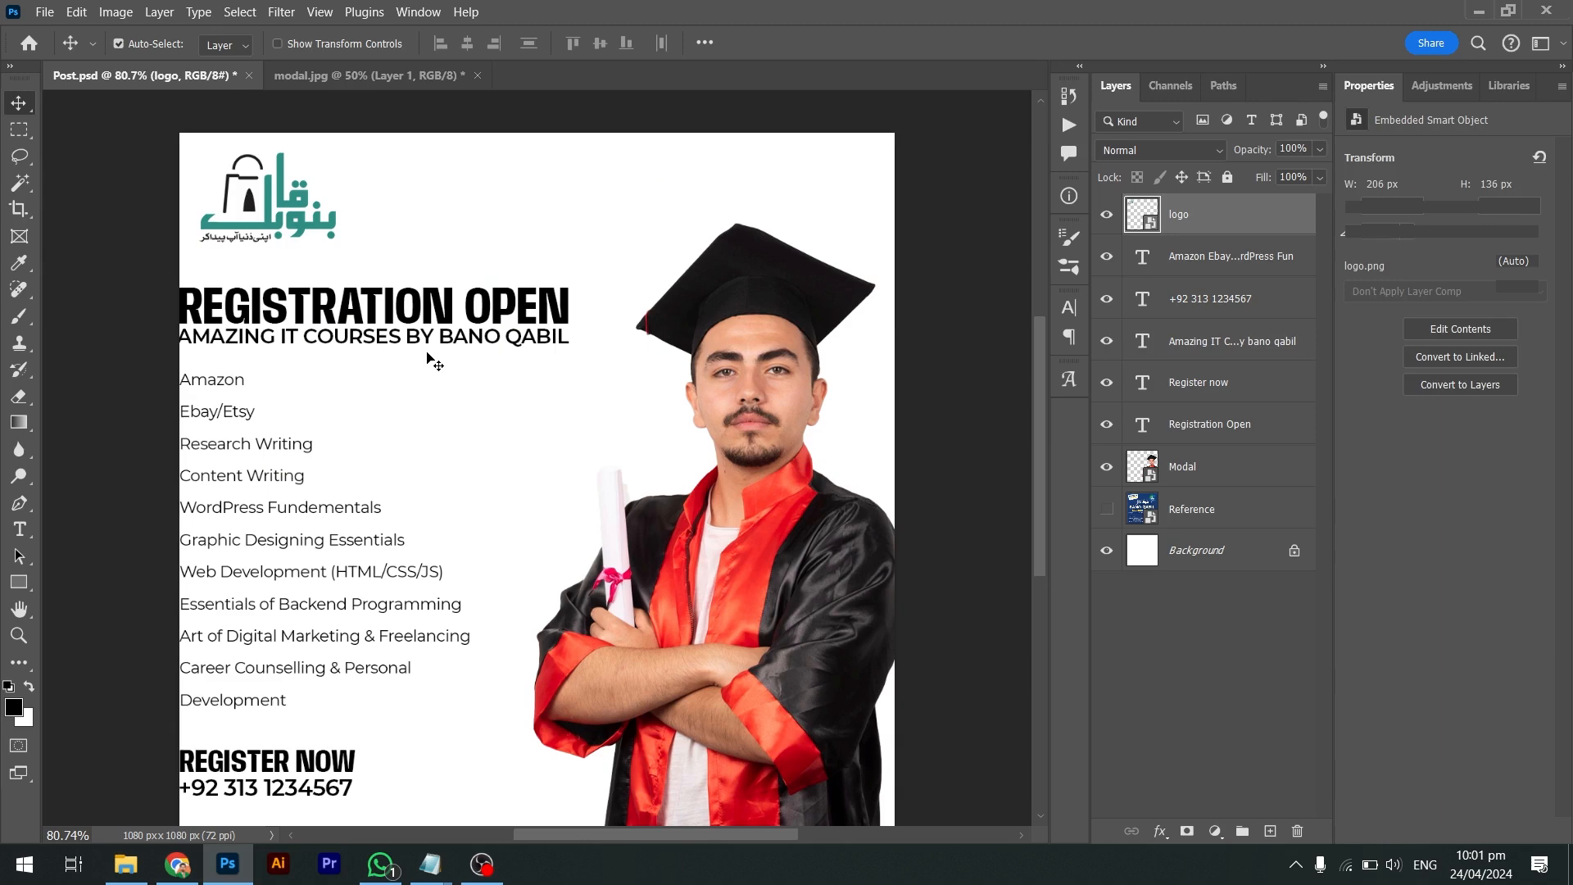
key("shift+Right")
key("shift+Right")
key("shift+Right")
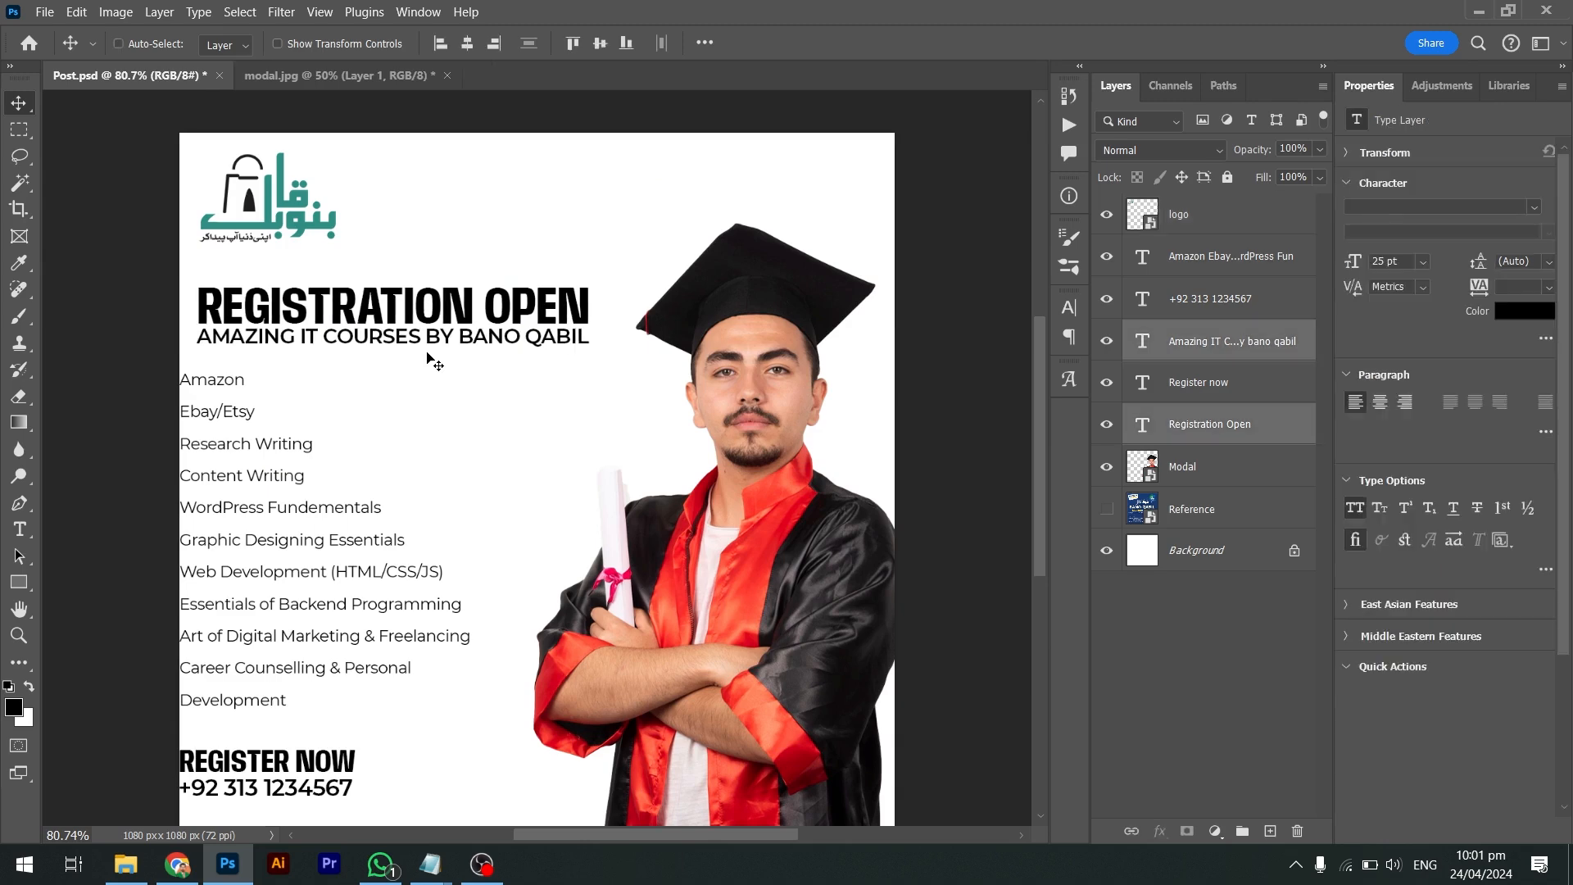
Enlarge the two headings slightly
key("ctrl+t")
left_click_drag(589, 339, 603, 358)
key("Return")
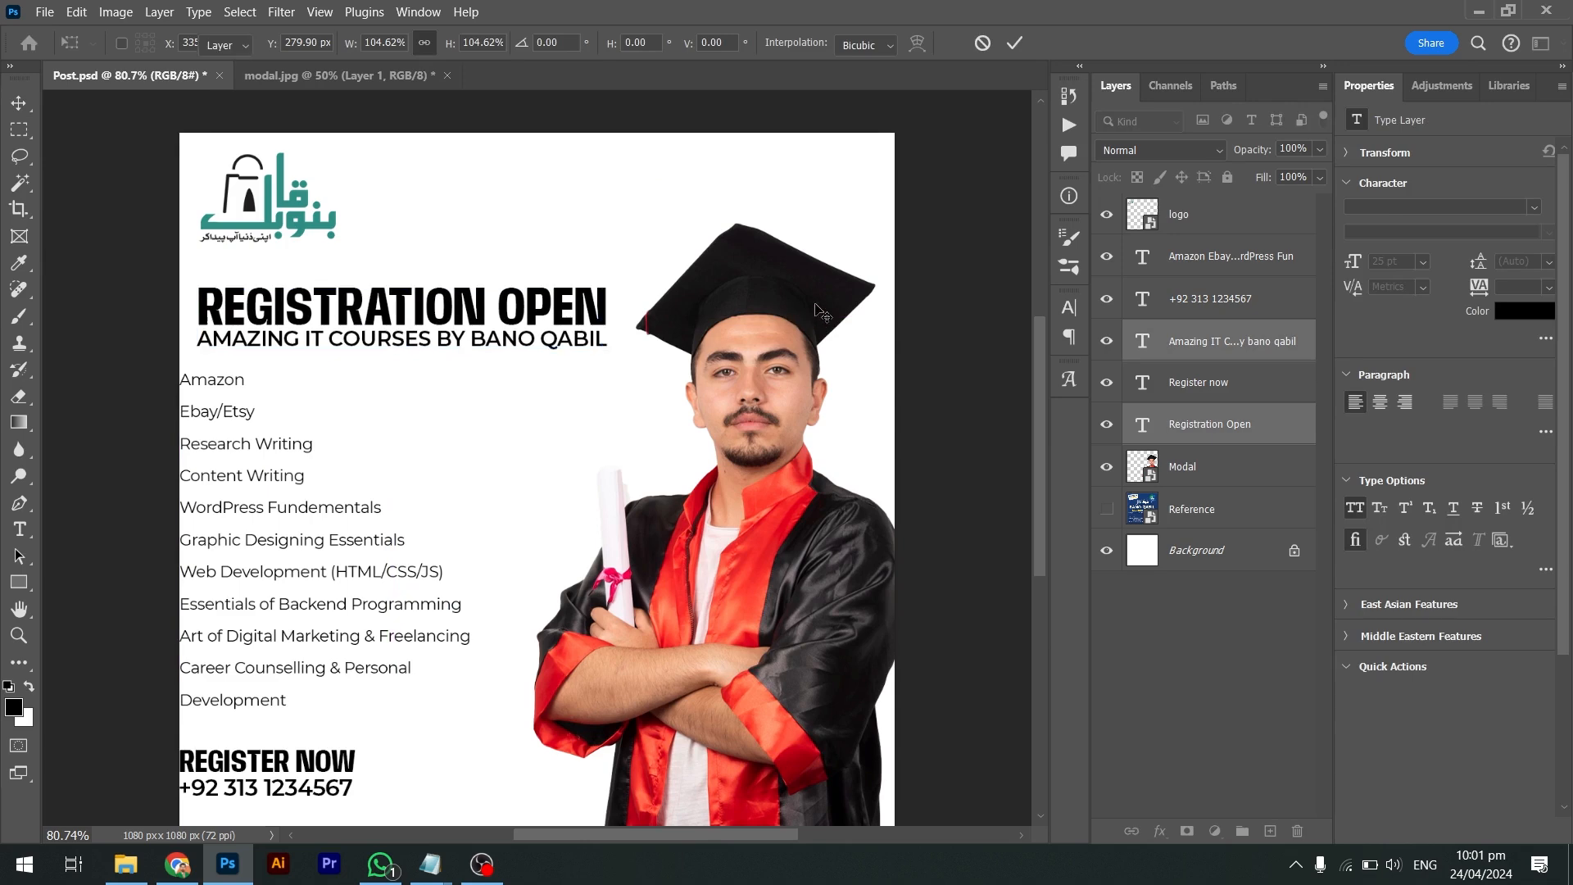
Shrink the graduate photo and nudge it down and right toward the edge
left_click(822, 313)
key("ctrl+t")
left_click_drag(912, 223, 901, 243)
key("Return")
scroll(901, 235, "down", 2)
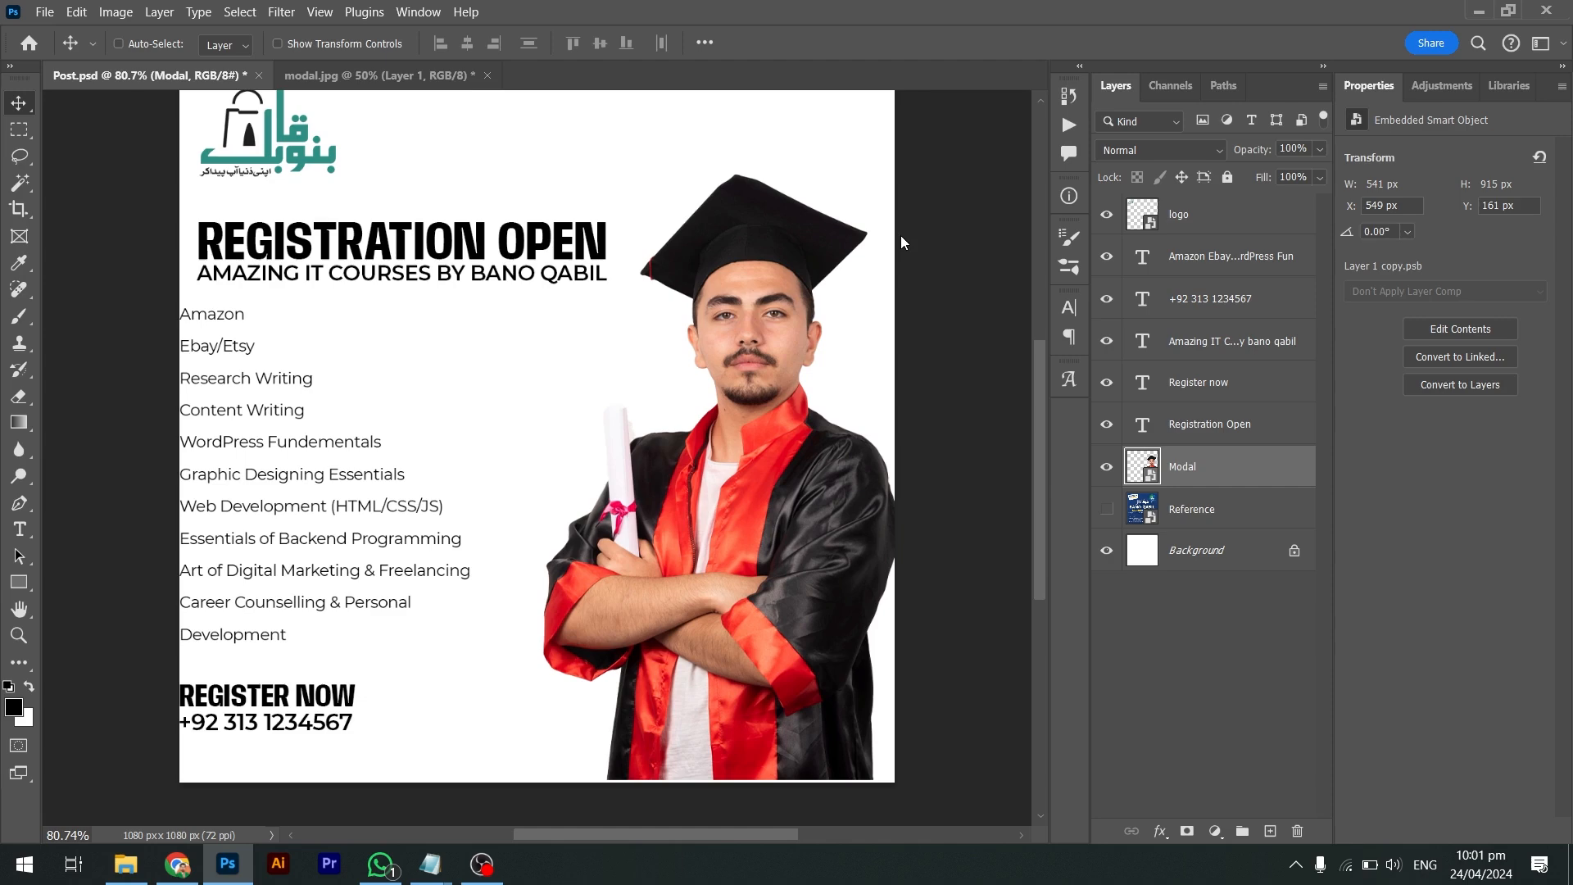
scroll(902, 235, "up", 1)
key("Down")
key("Down")
key("Down")
key("Down")
key("Down")
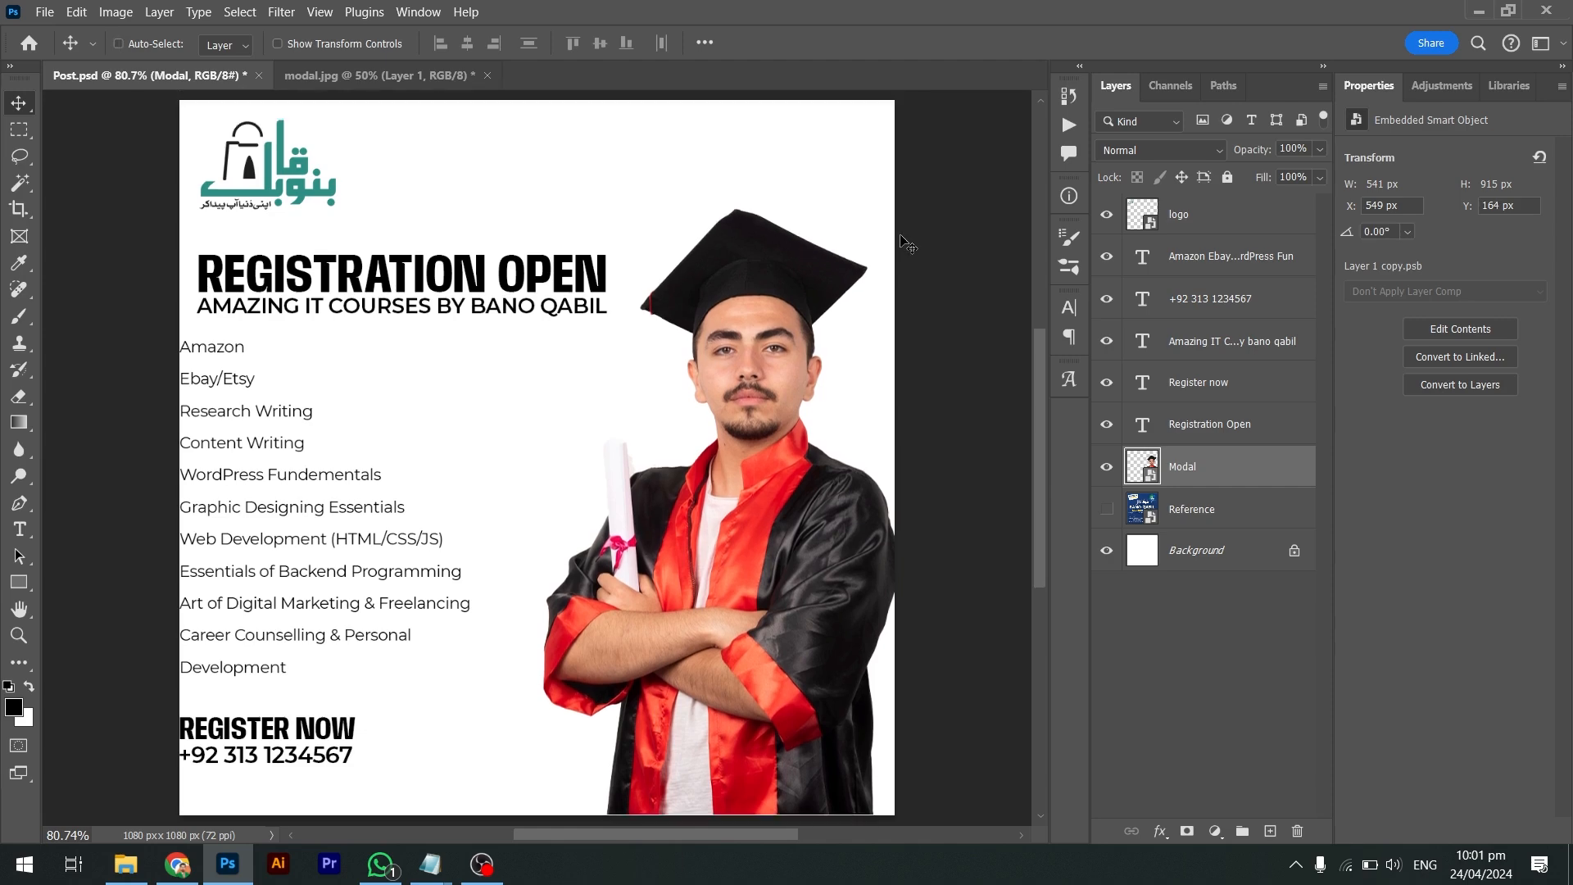
key("shift+Right")
key("Right")
key("Right")
key("Right")
key("Right")
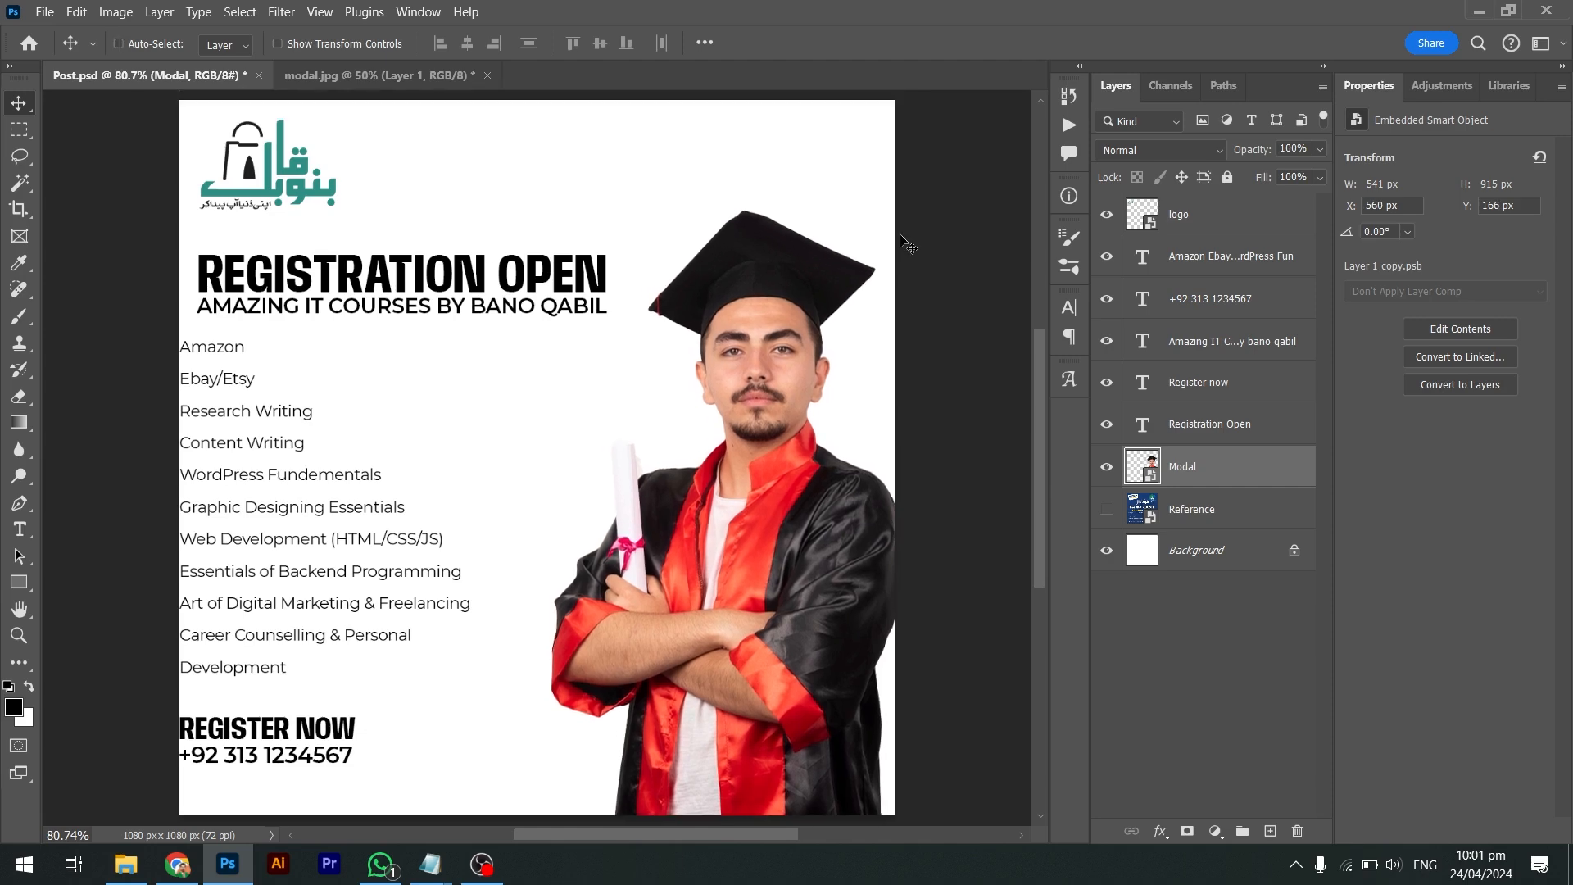
Rescale the headings to 85.37 pt title and 32.5 pt subheading, then lower the subheading
left_click_drag(533, 221, 443, 282)
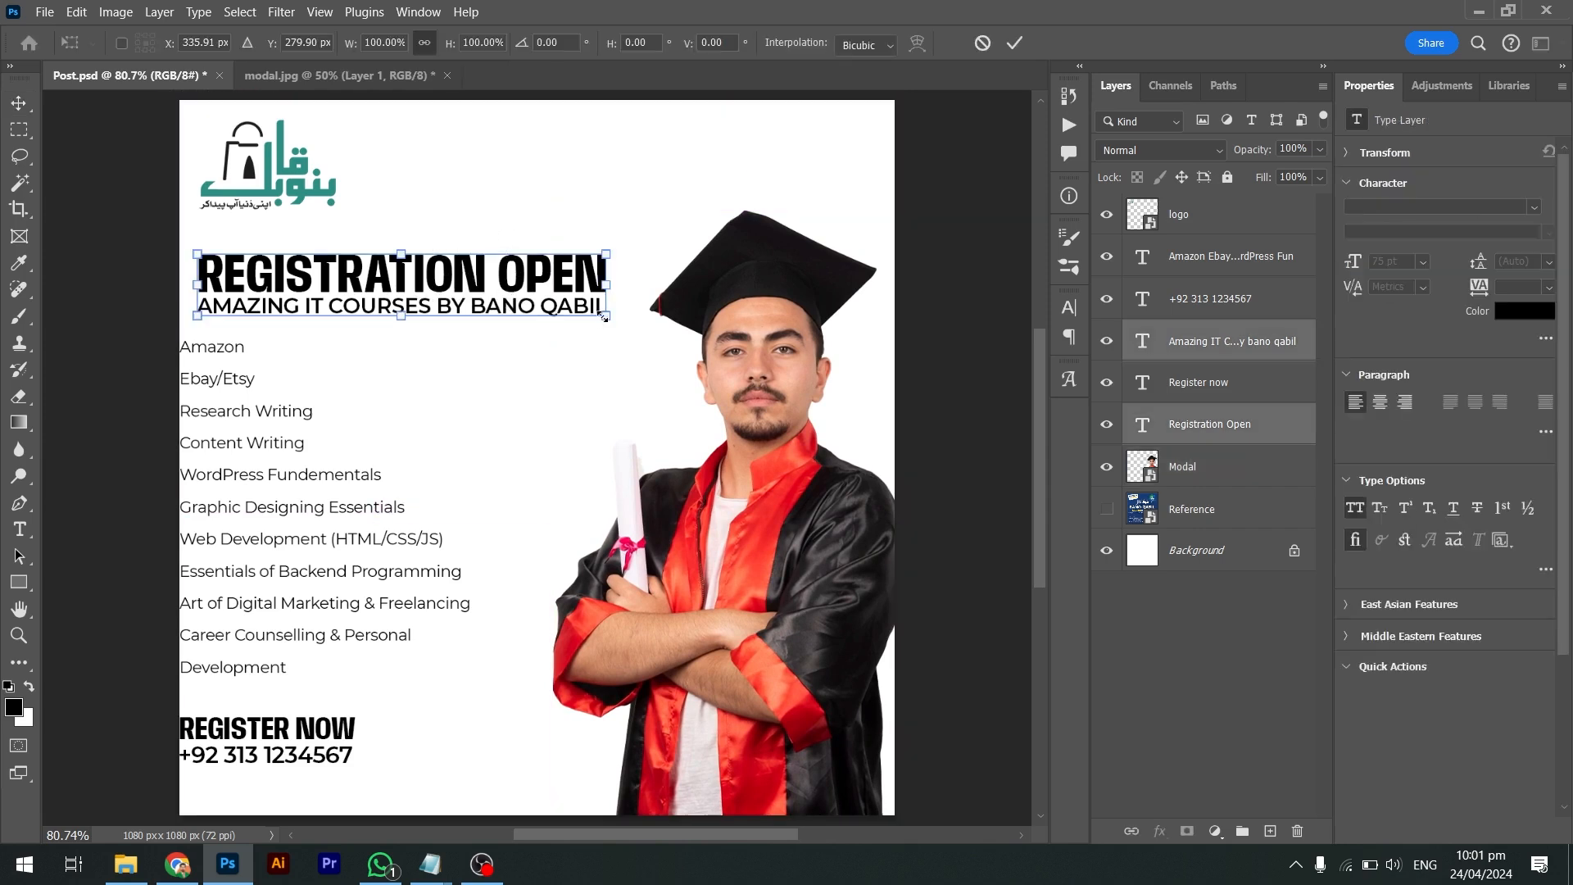
left_click_drag(606, 316, 626, 333)
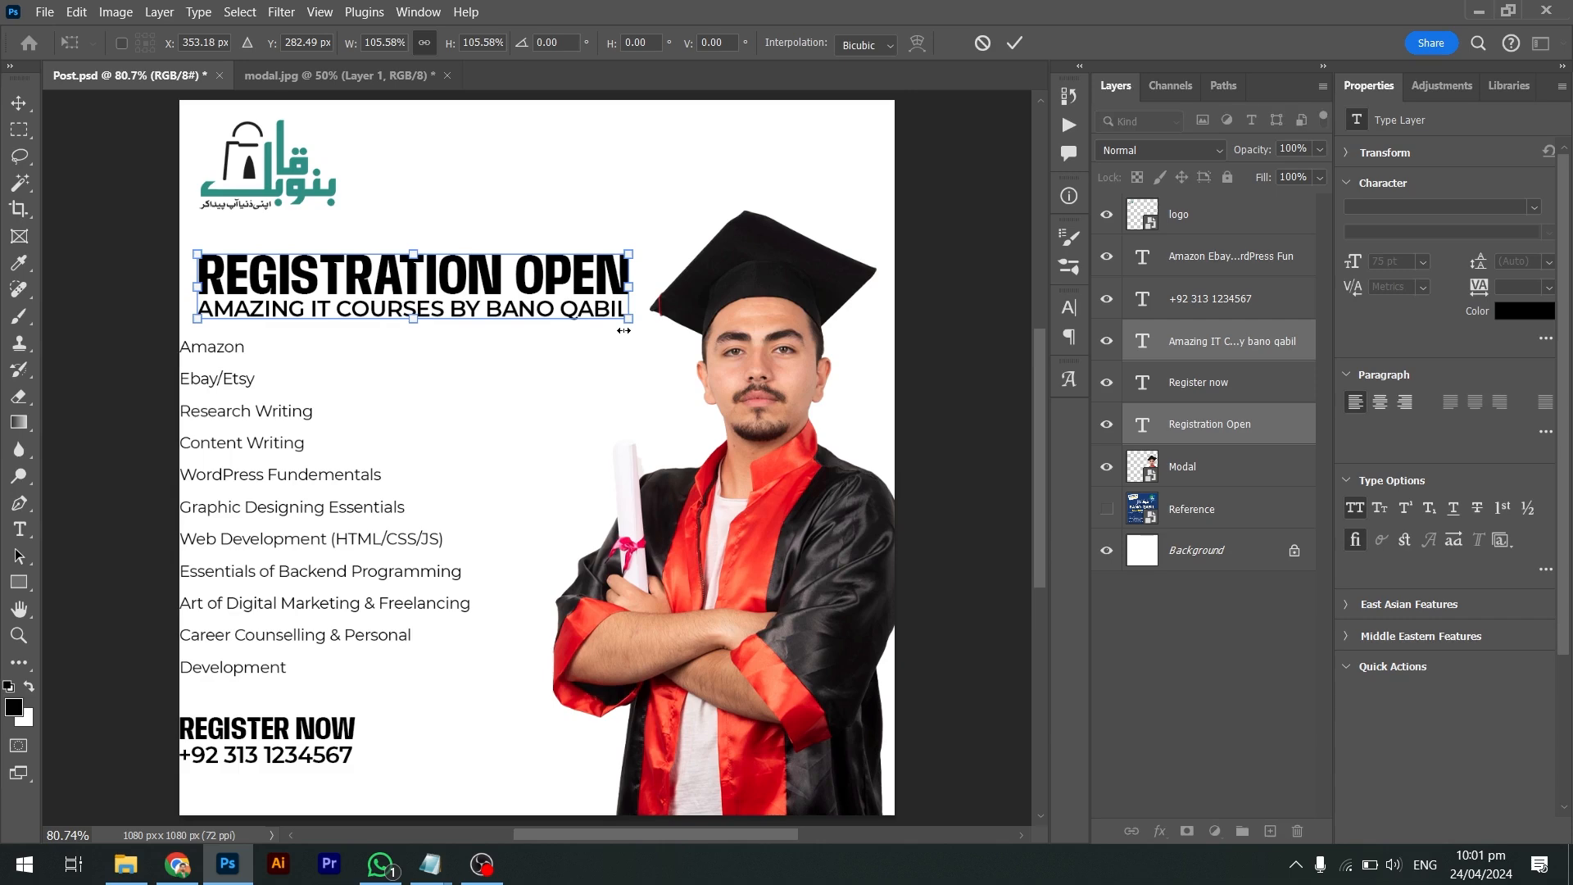
key("Return")
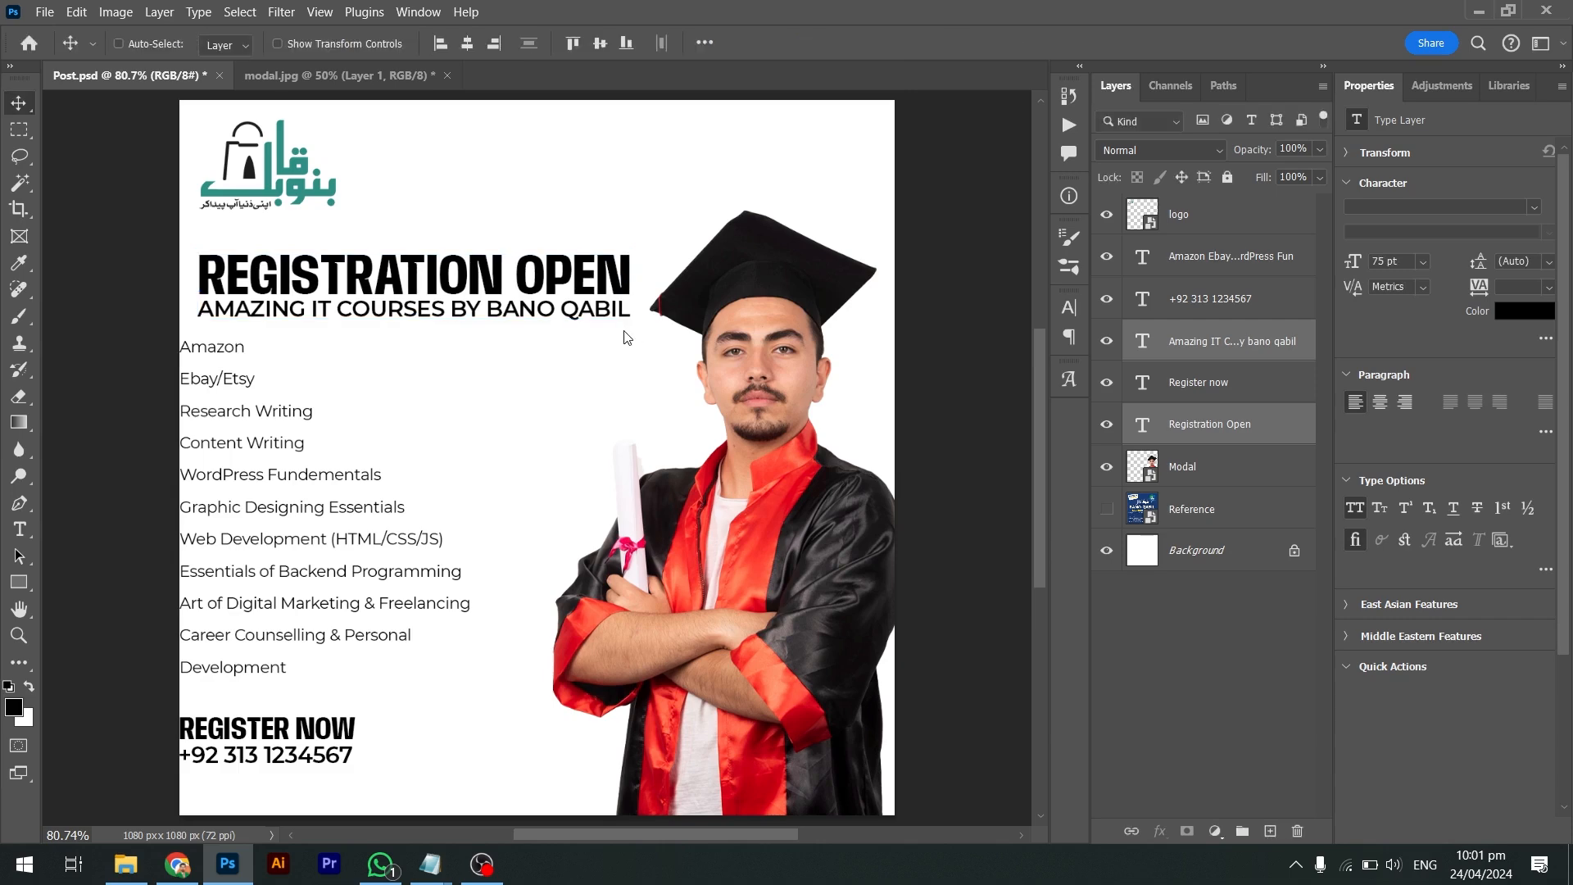
key("ctrl+t")
left_click_drag(631, 325, 622, 323)
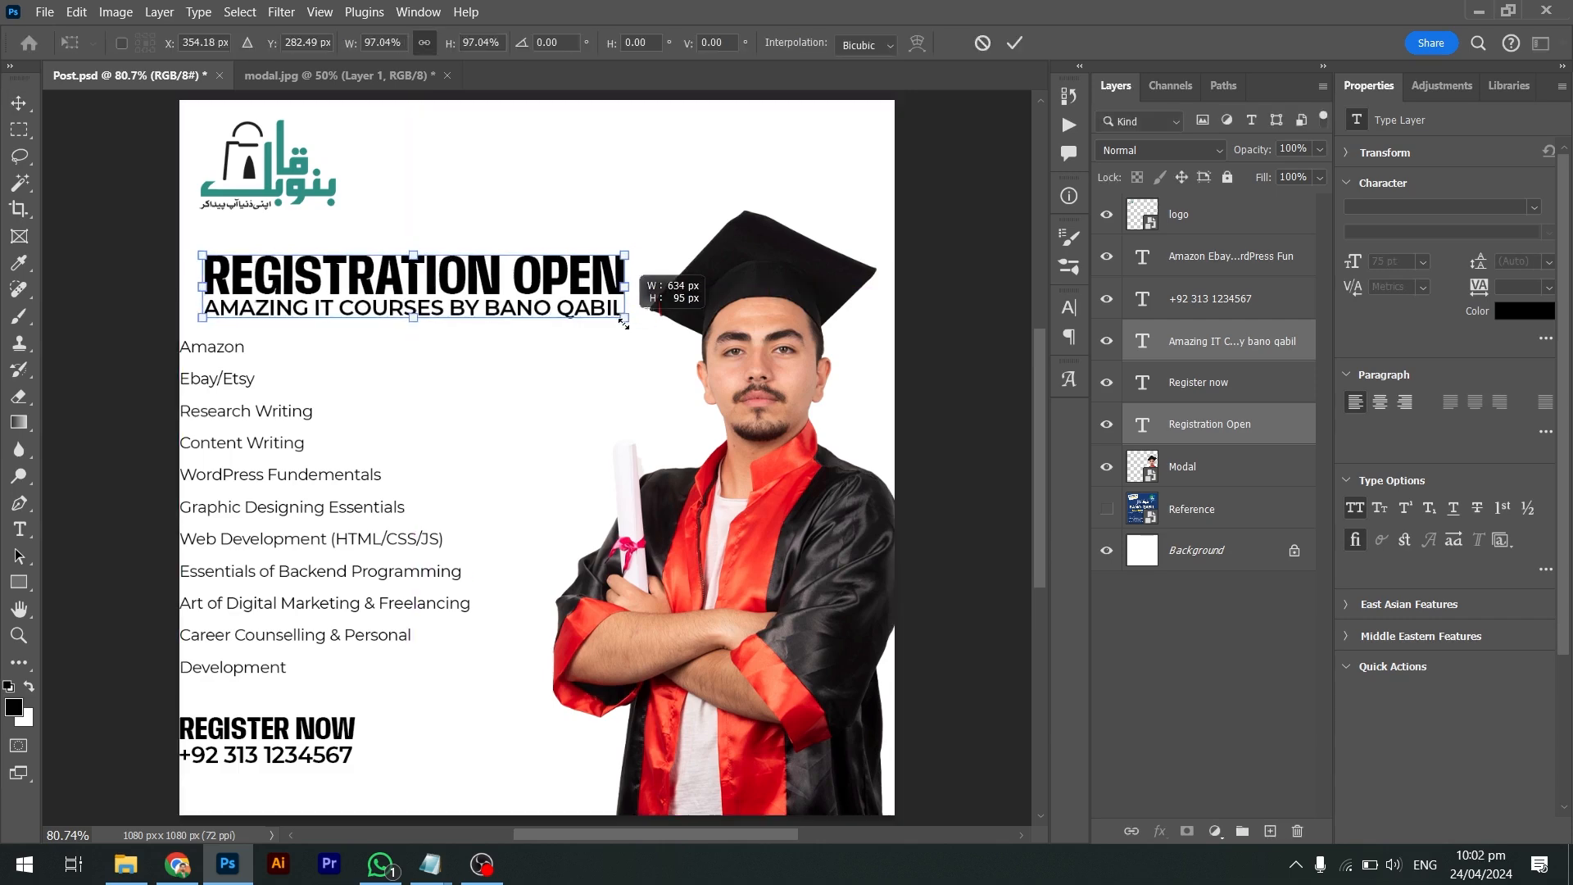
key("Return")
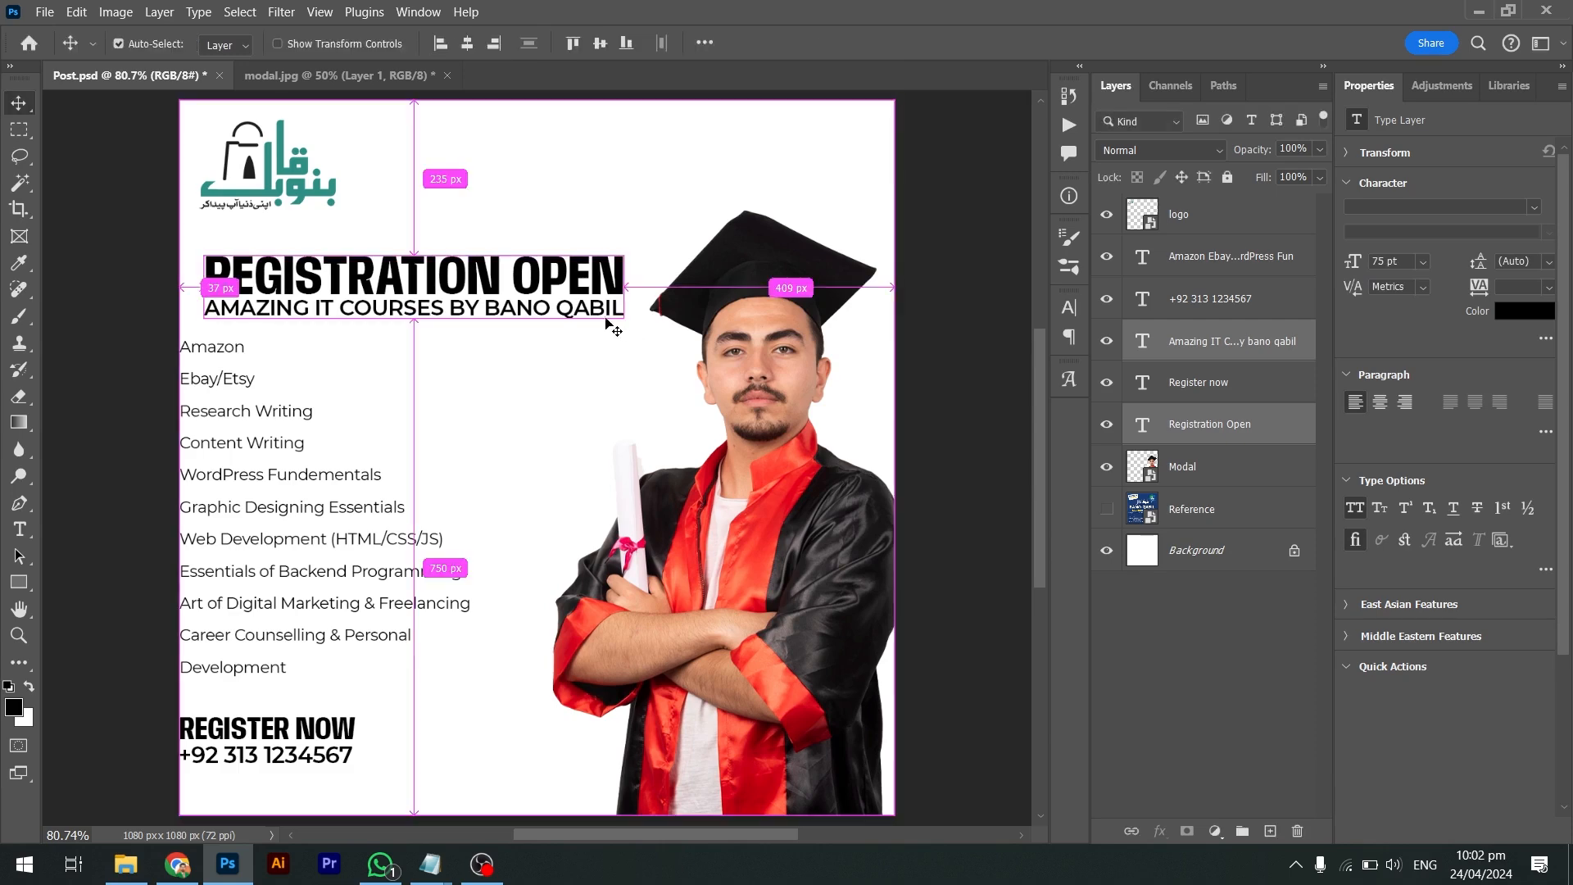
left_click(1178, 424)
left_click(1189, 354)
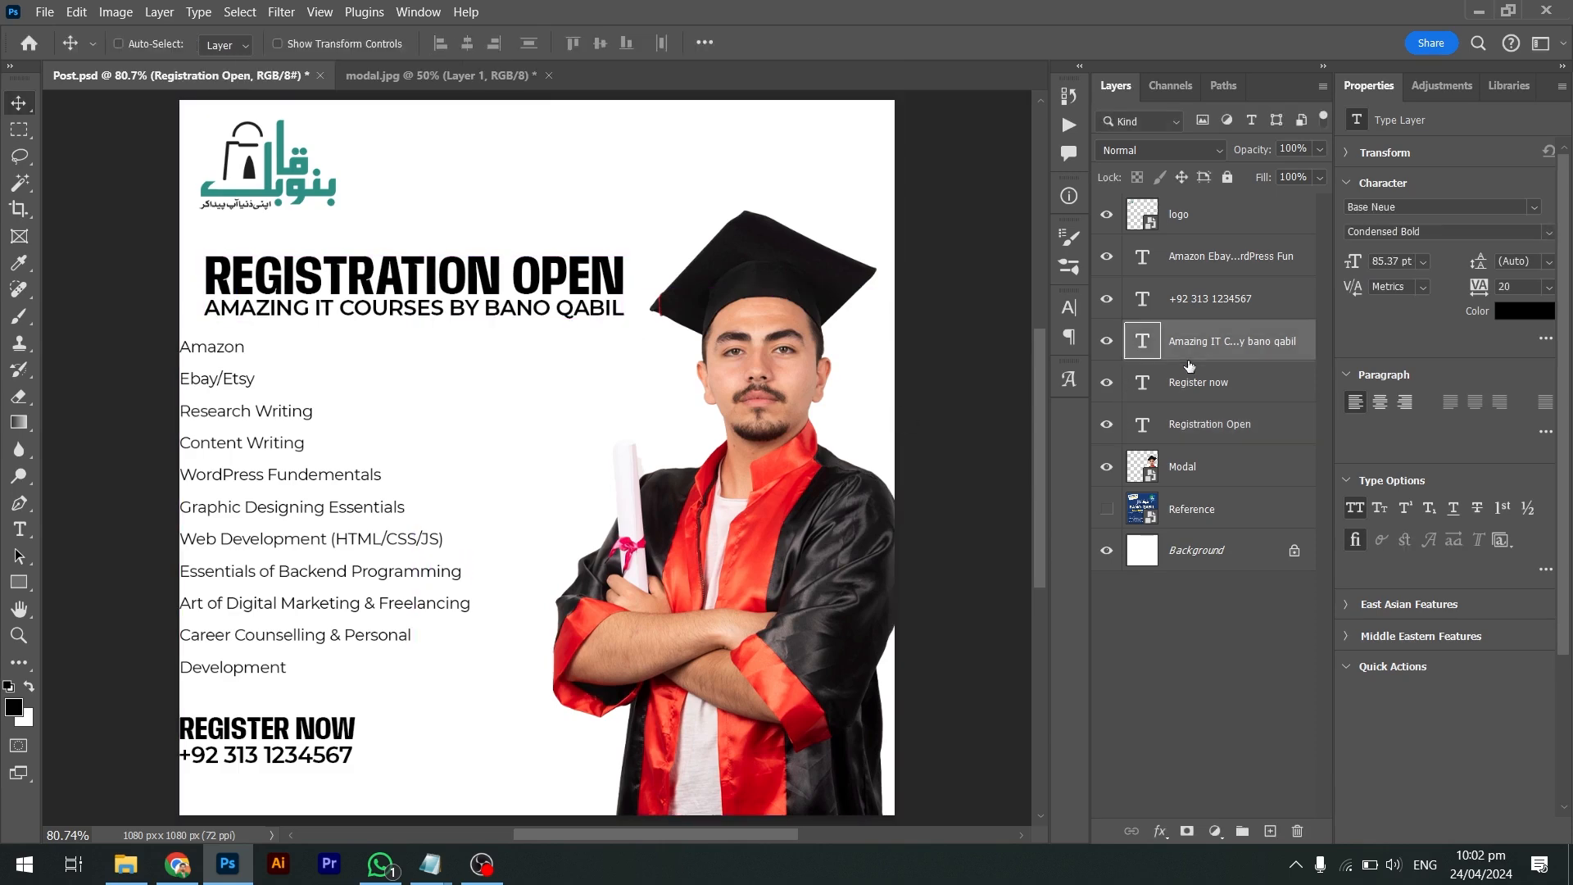
key("Down")
key("Down")
key("Down")
key("Down")
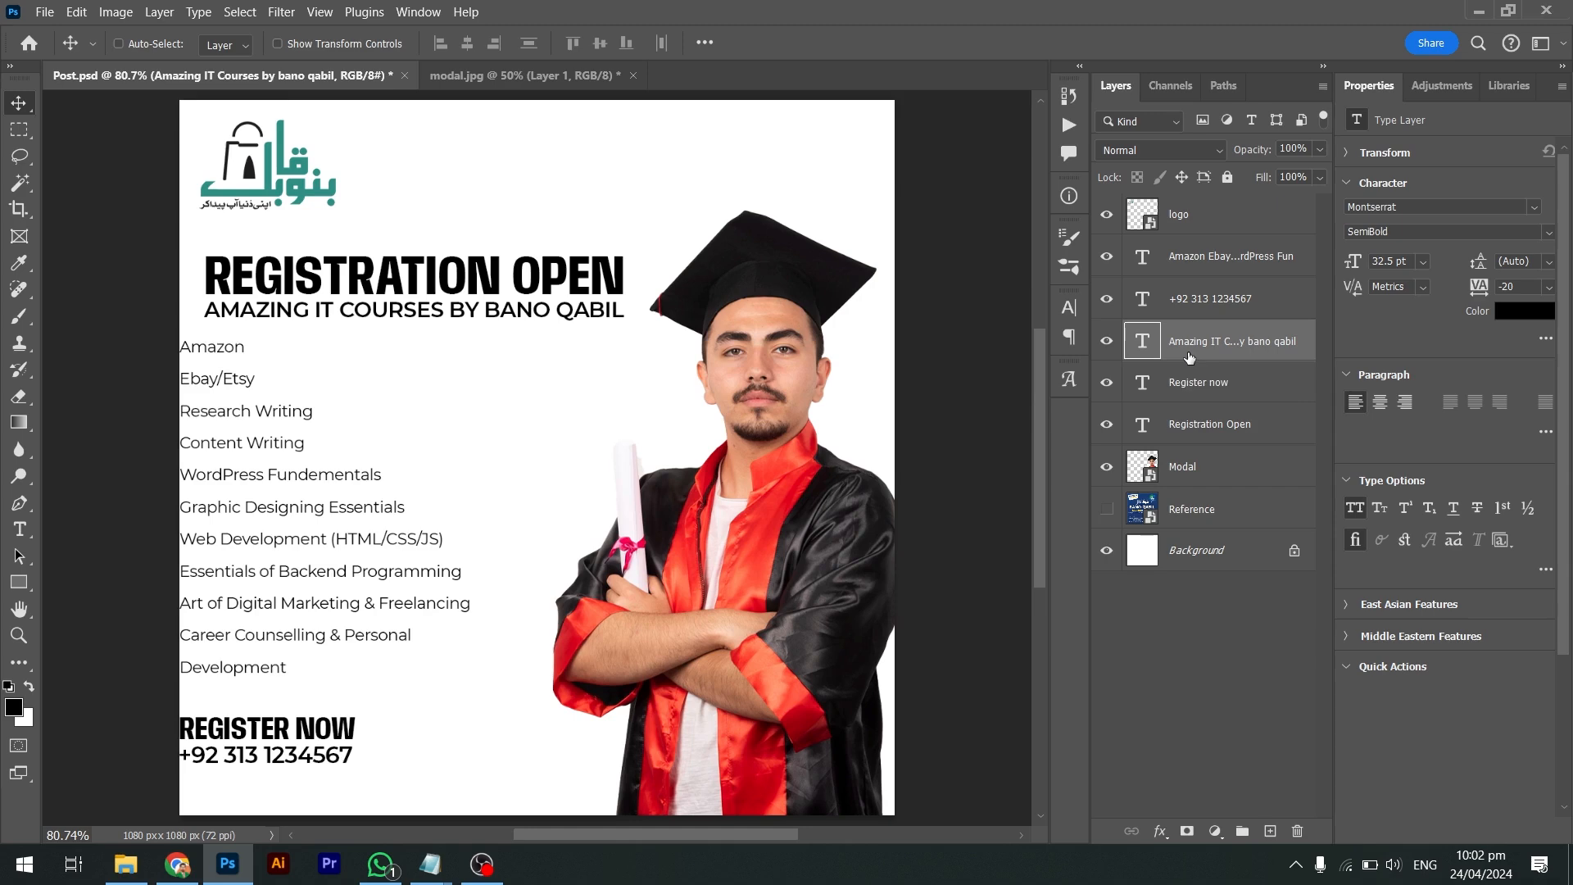
Line up the course list's left edge with the headings, then lower it one pixel
left_click(229, 384, "ctrl")
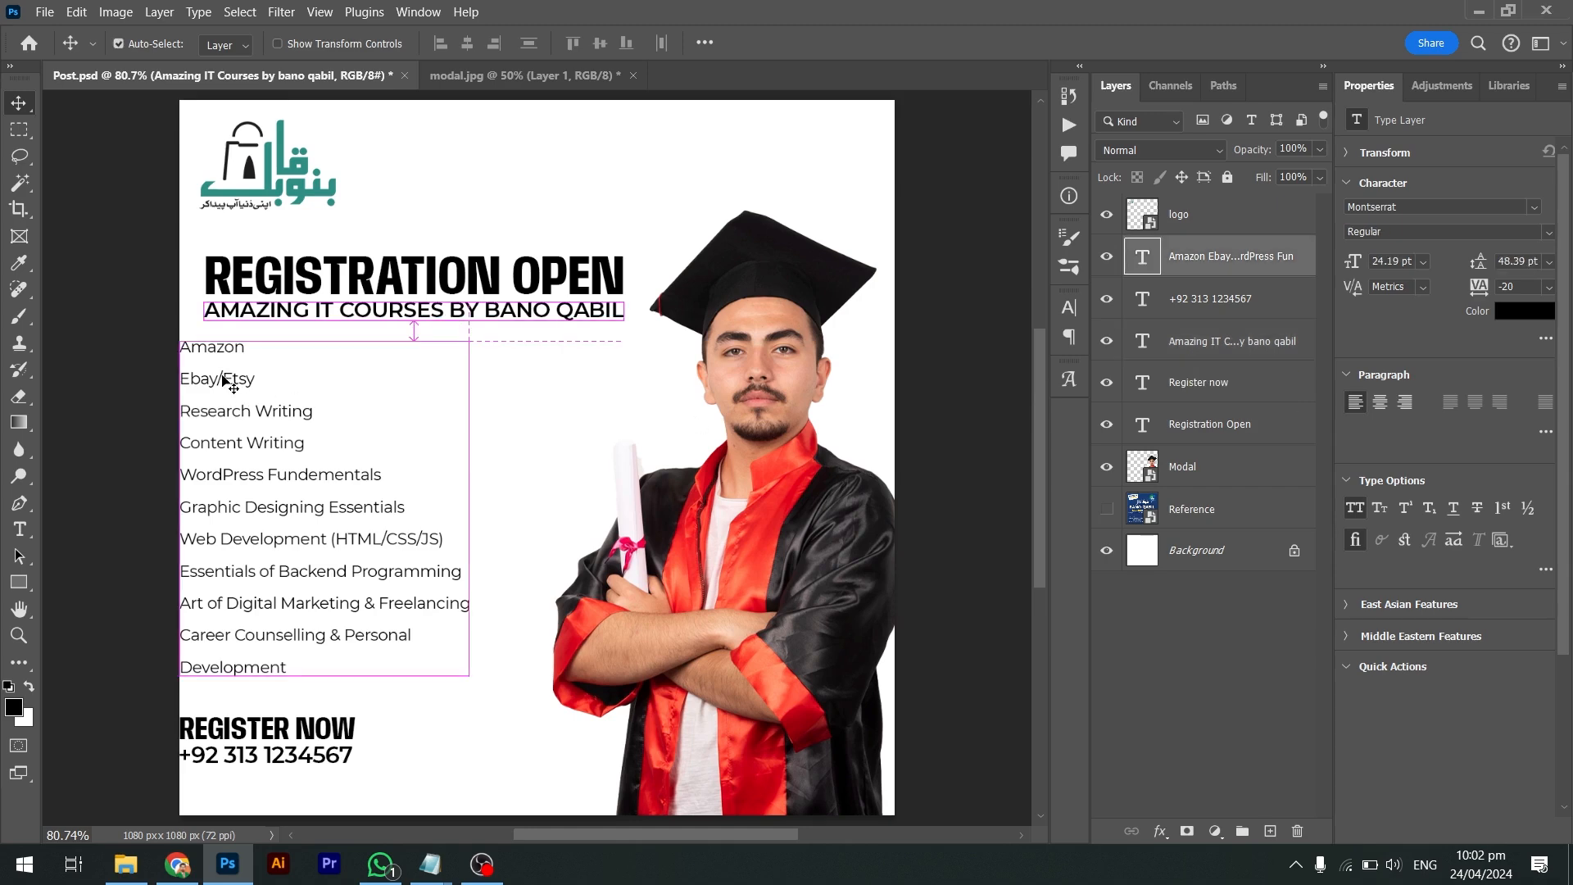
left_click_drag(232, 379, 227, 345)
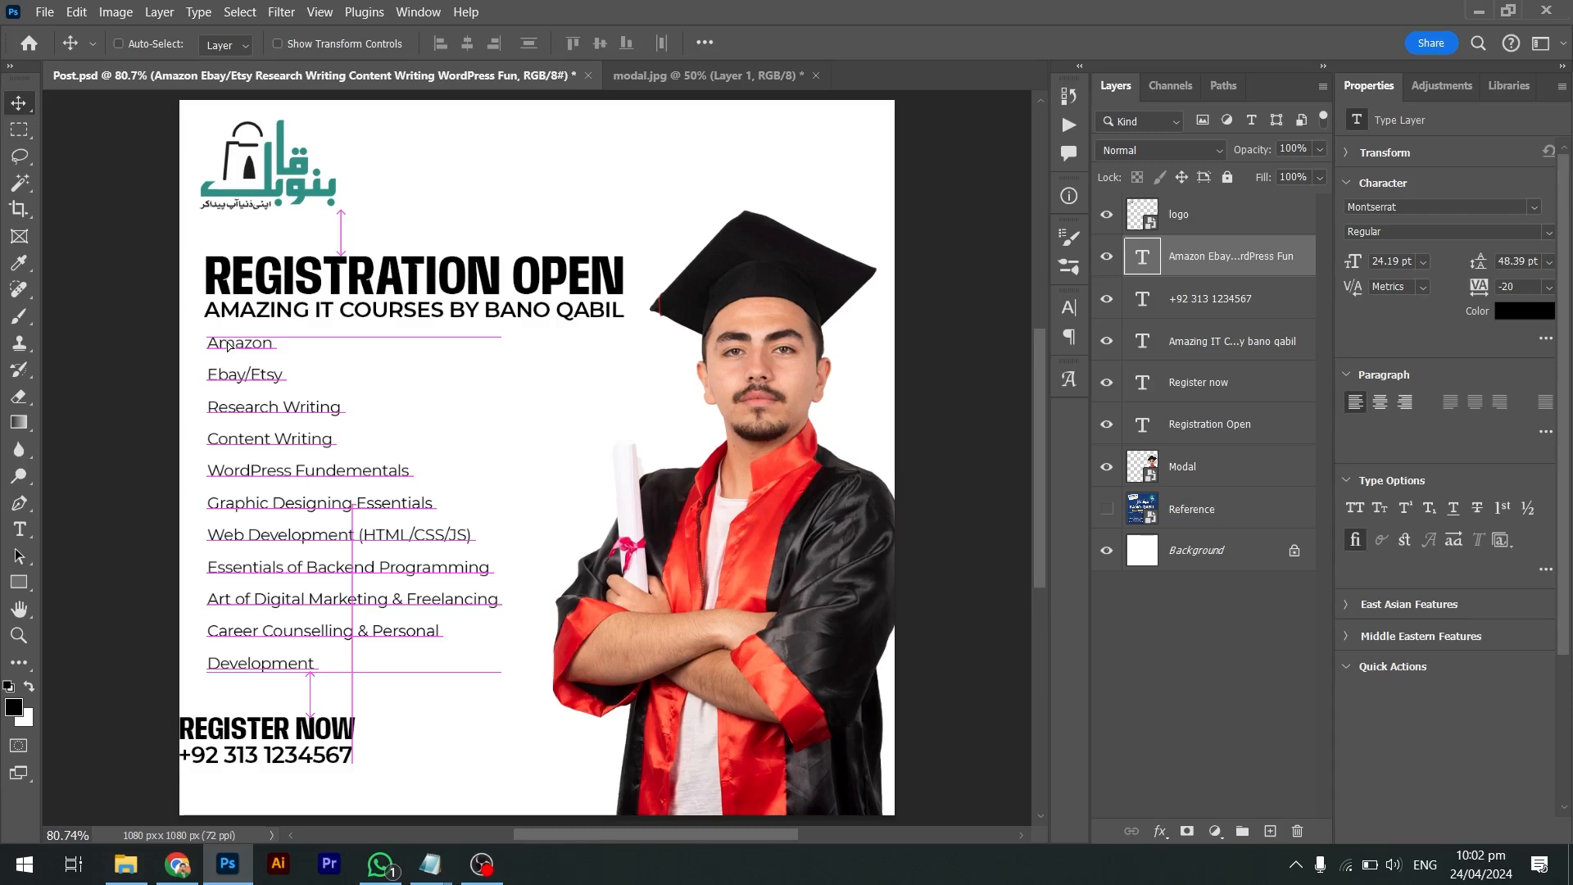
key("Down")
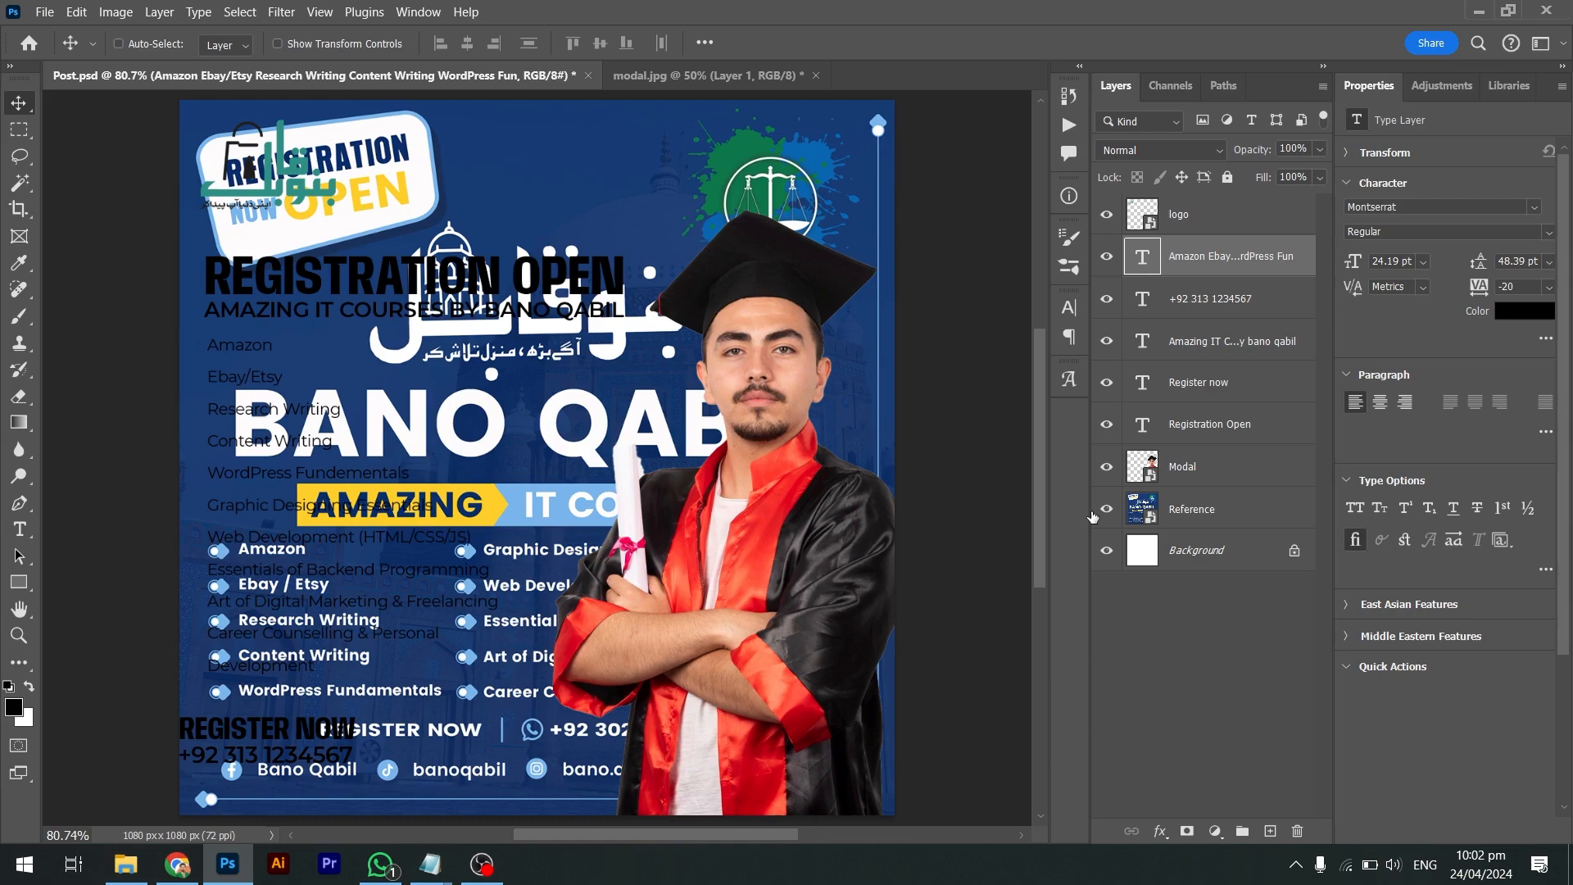
Search the web for 'bullet list' in Chrome
key("alt+Tab")
key("alt+Tab")
key("alt+Tab")
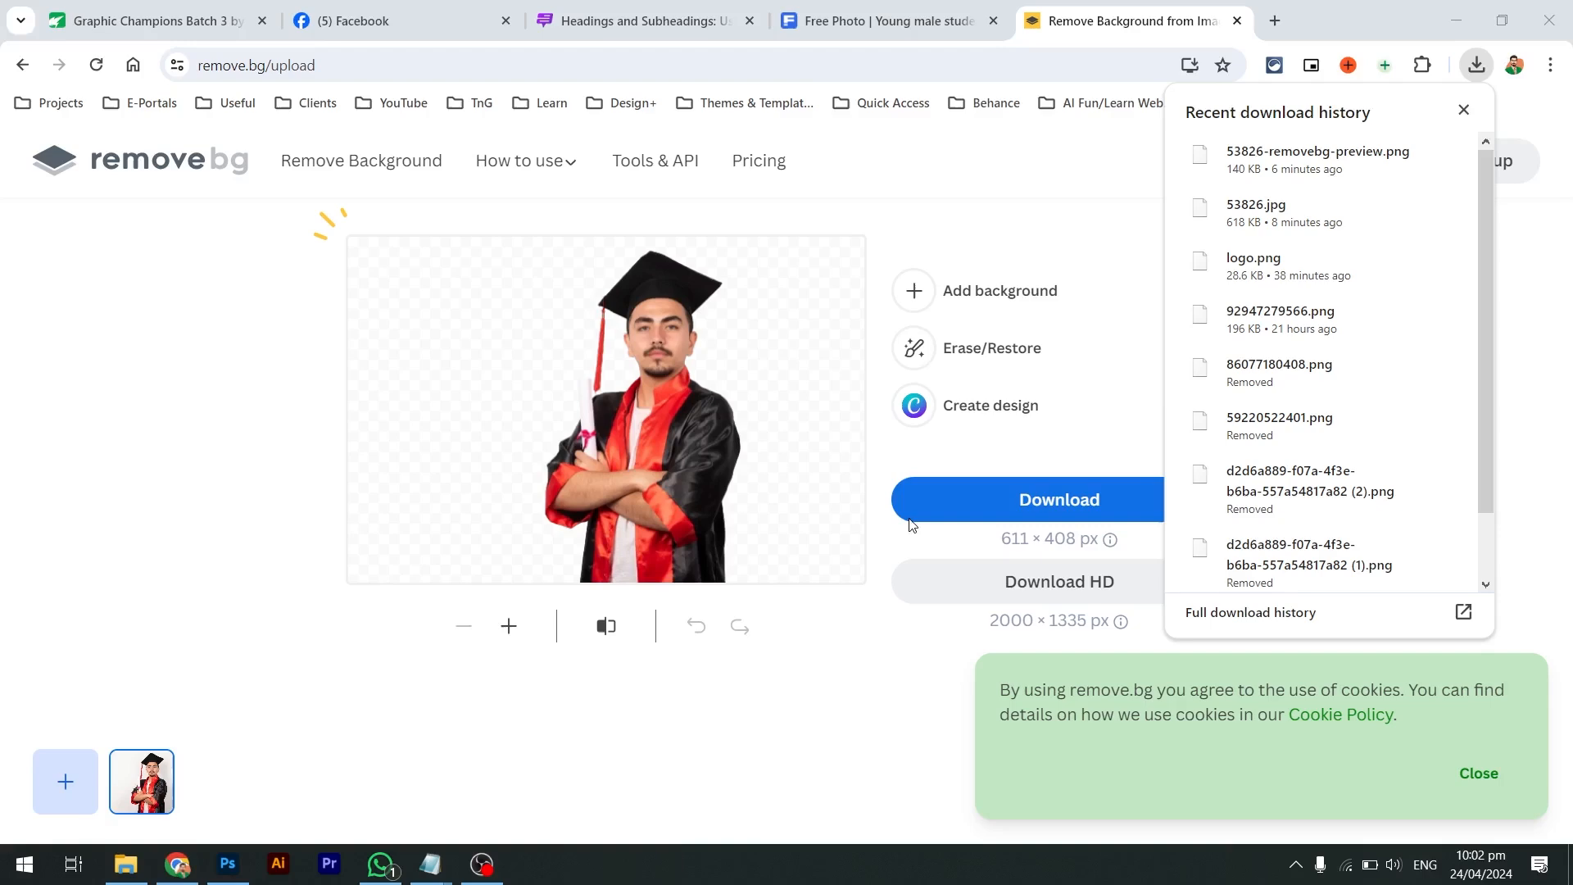
left_click(751, 65)
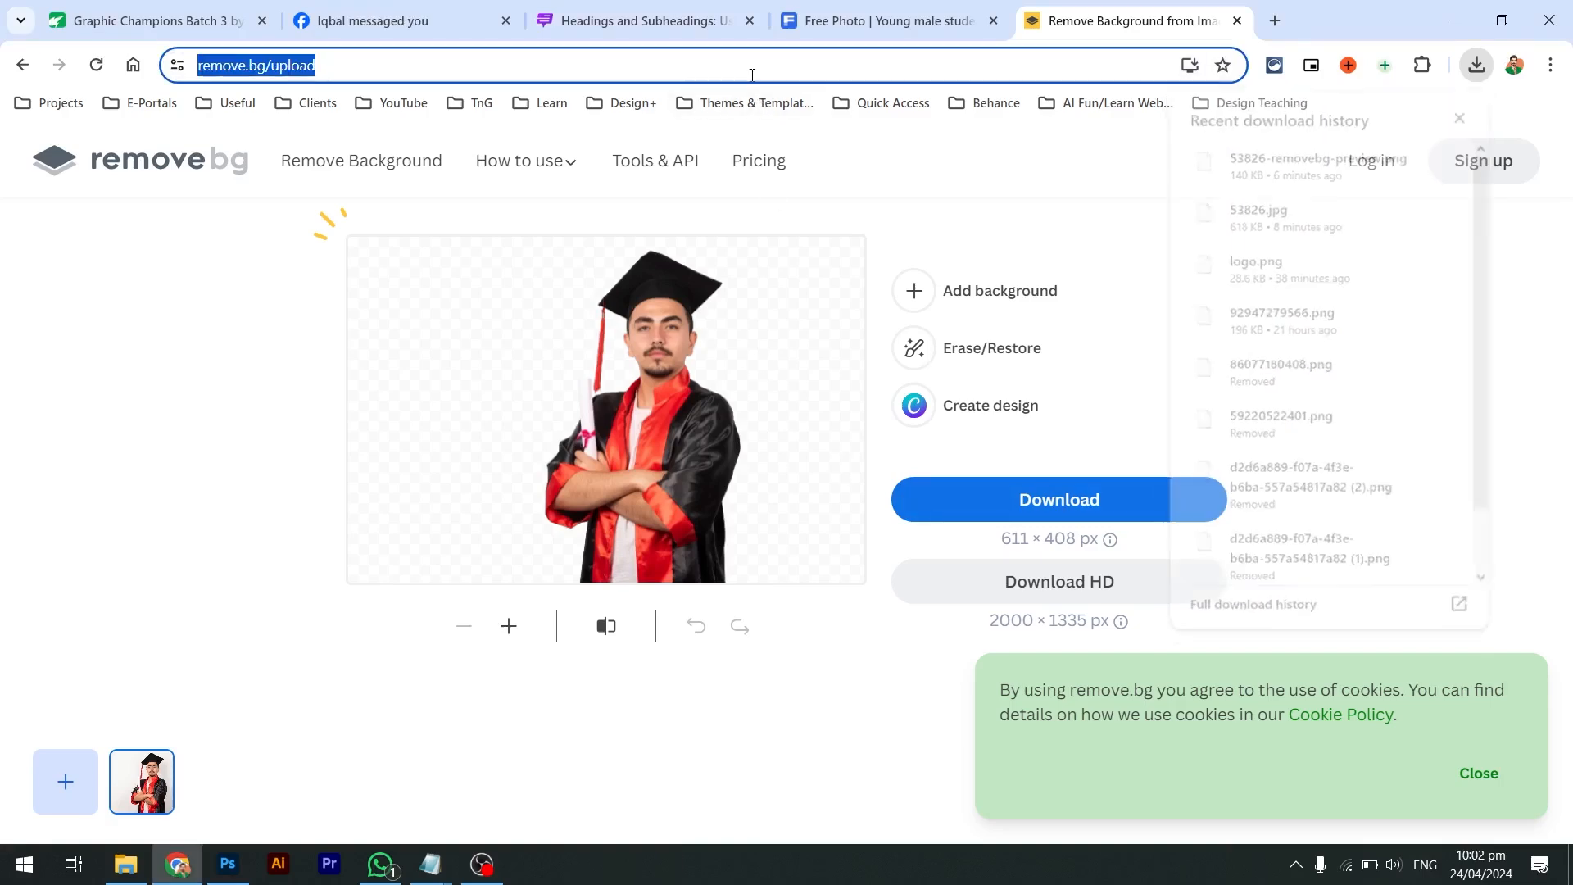
type("bullet s")
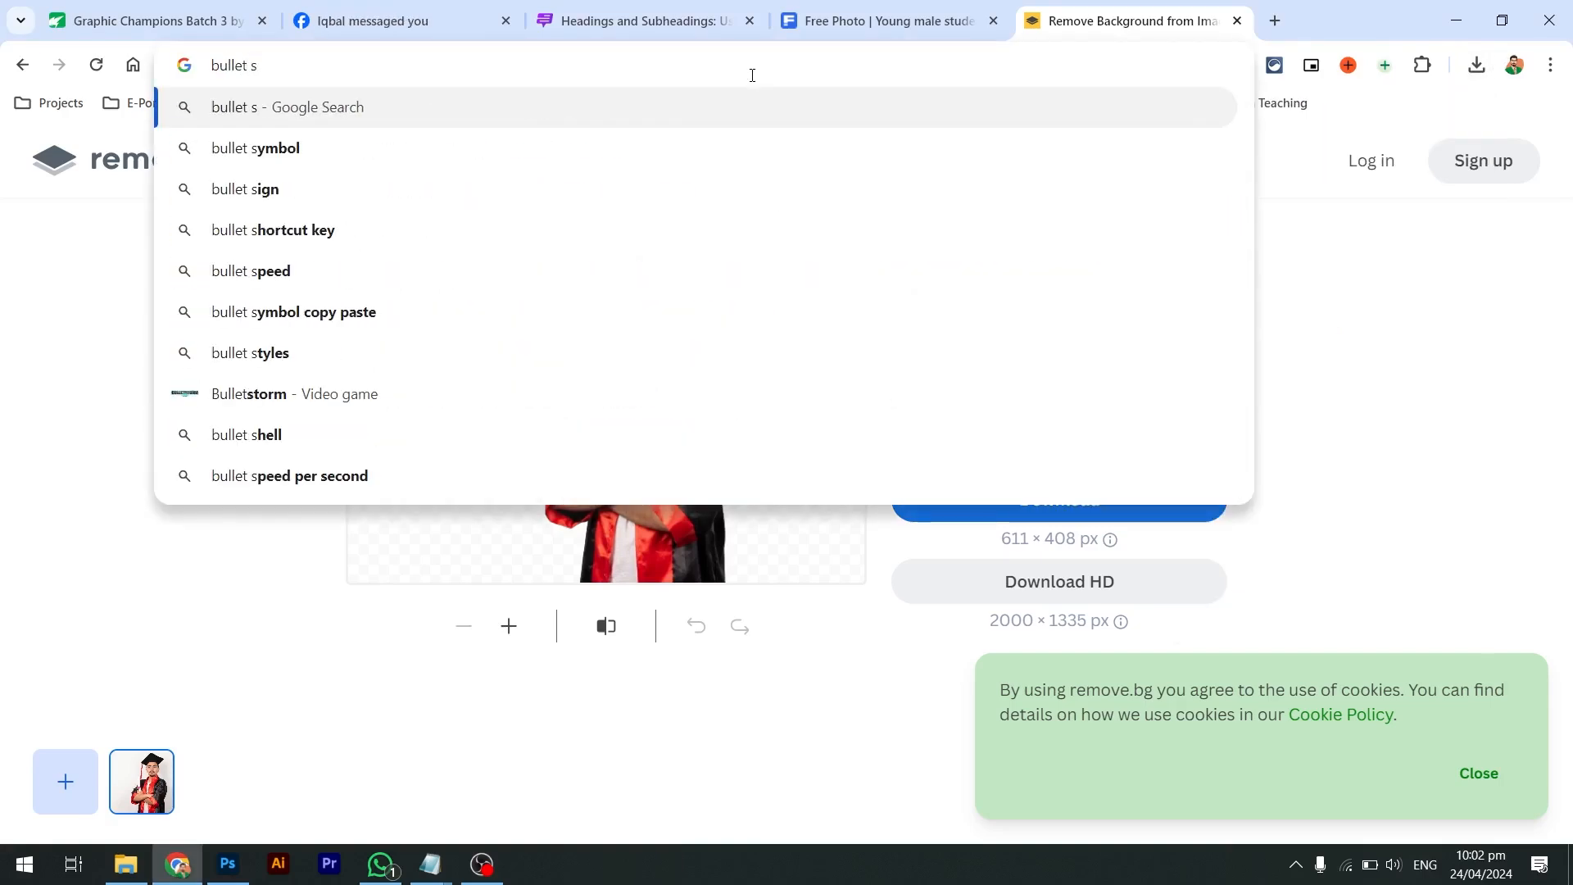
key("BackSpace")
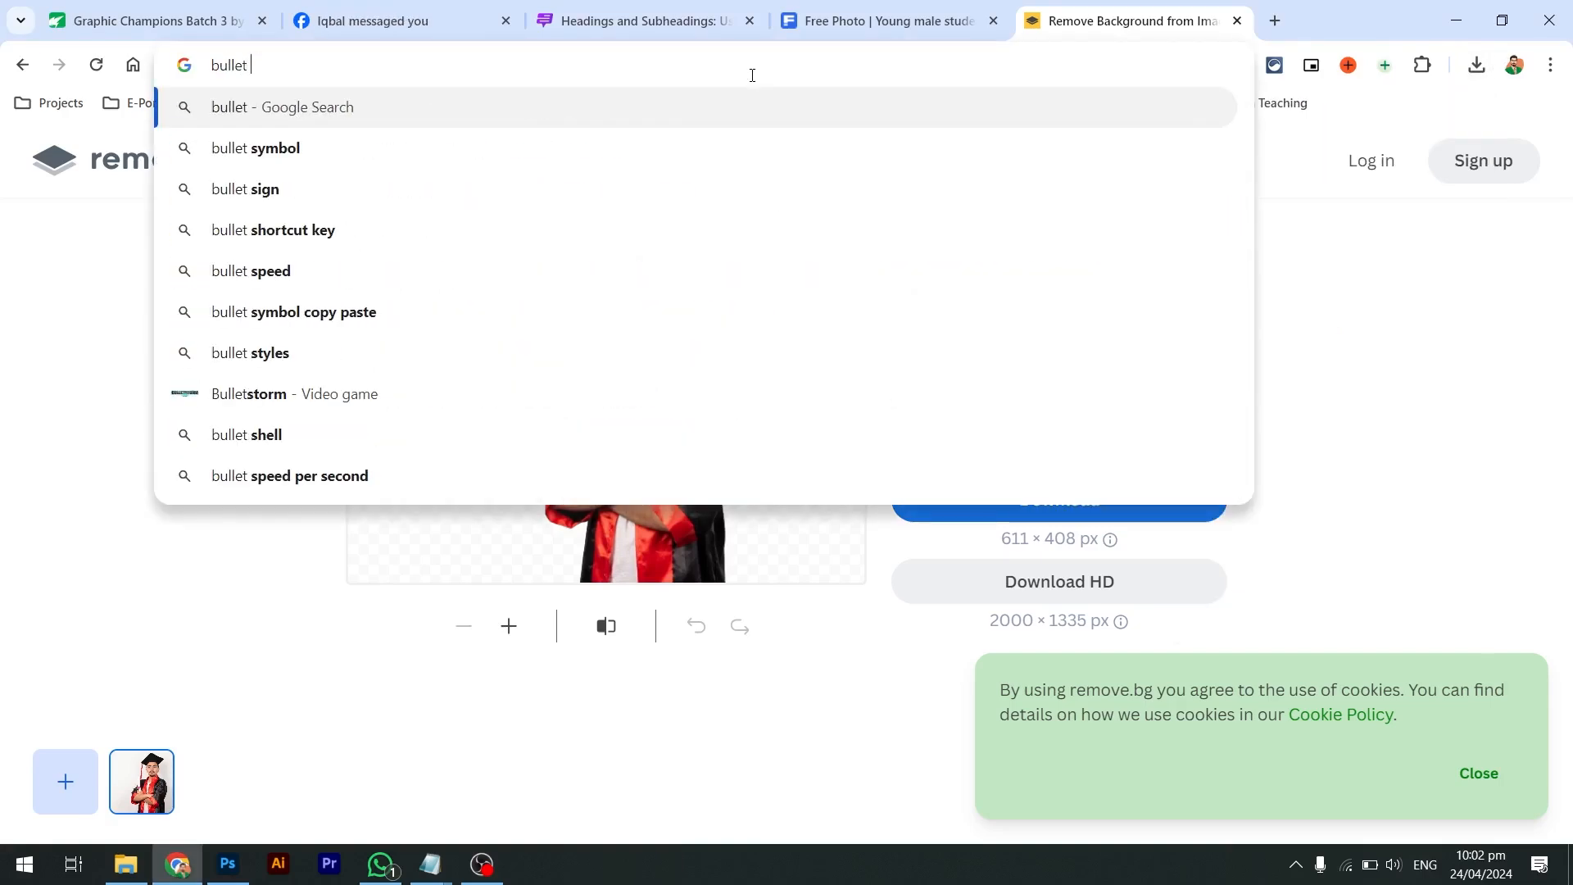
type("list")
key("Return")
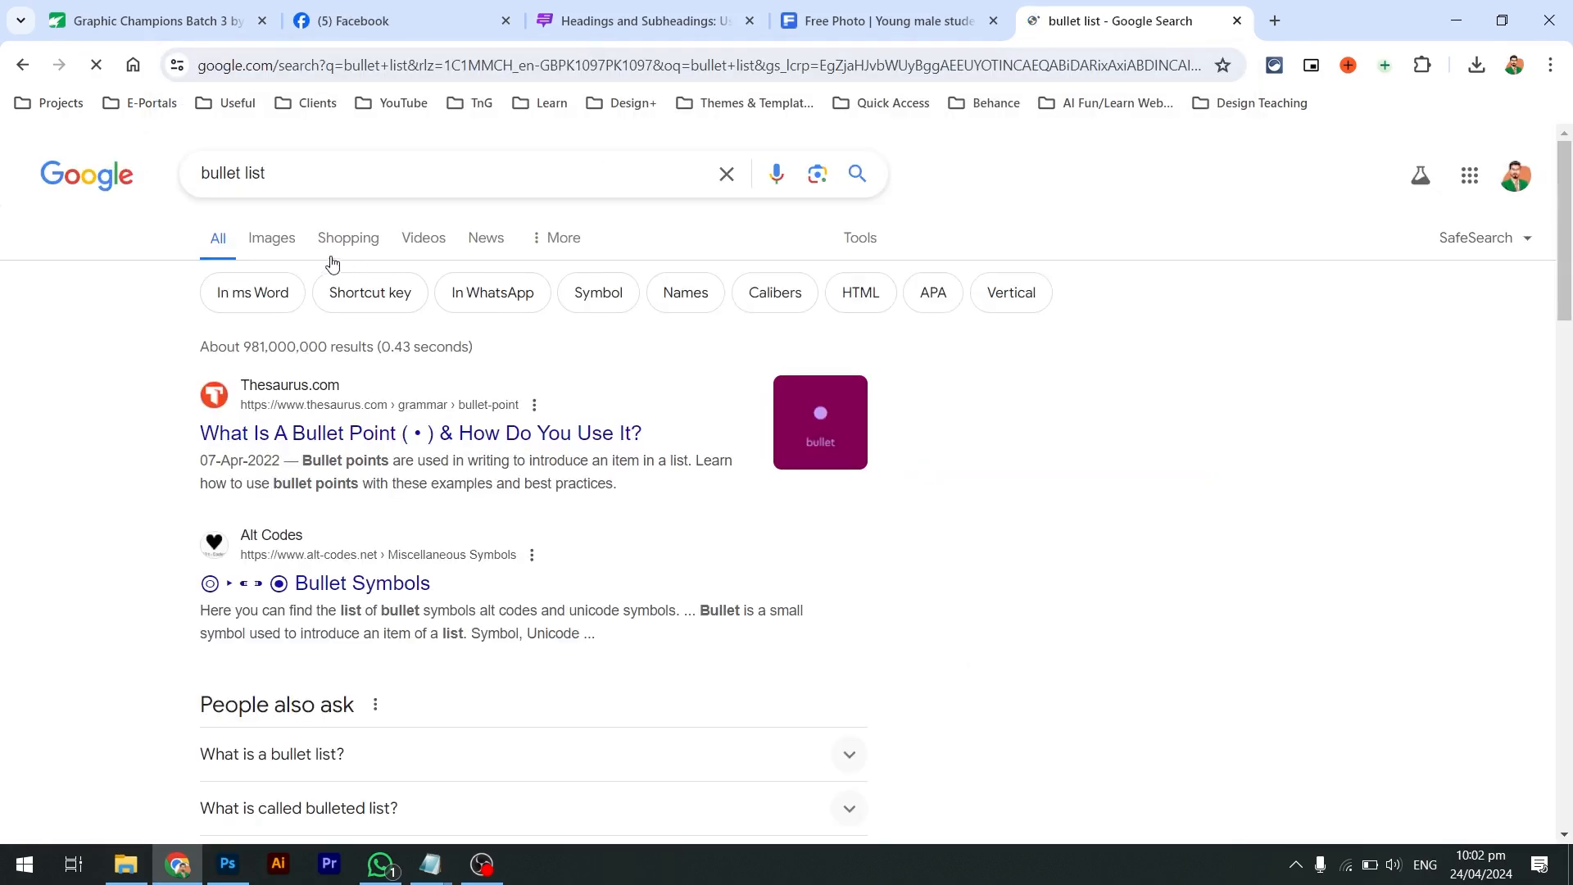
Browse Google Images results for 'bullet list vector', then return to Photoshop
left_click(263, 246)
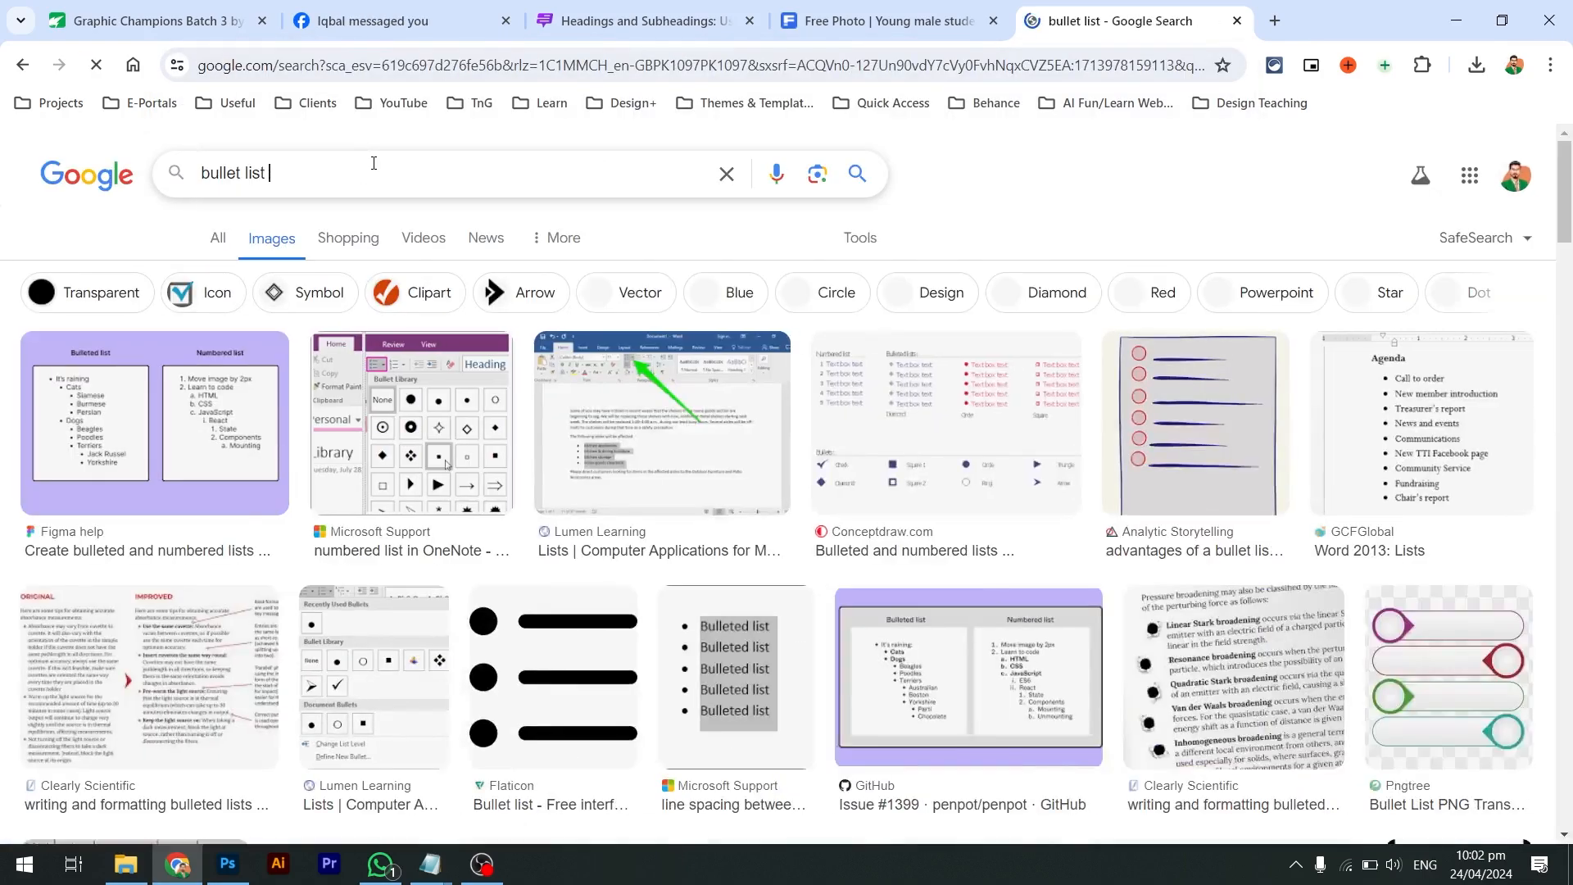
left_click(374, 163)
type("vector")
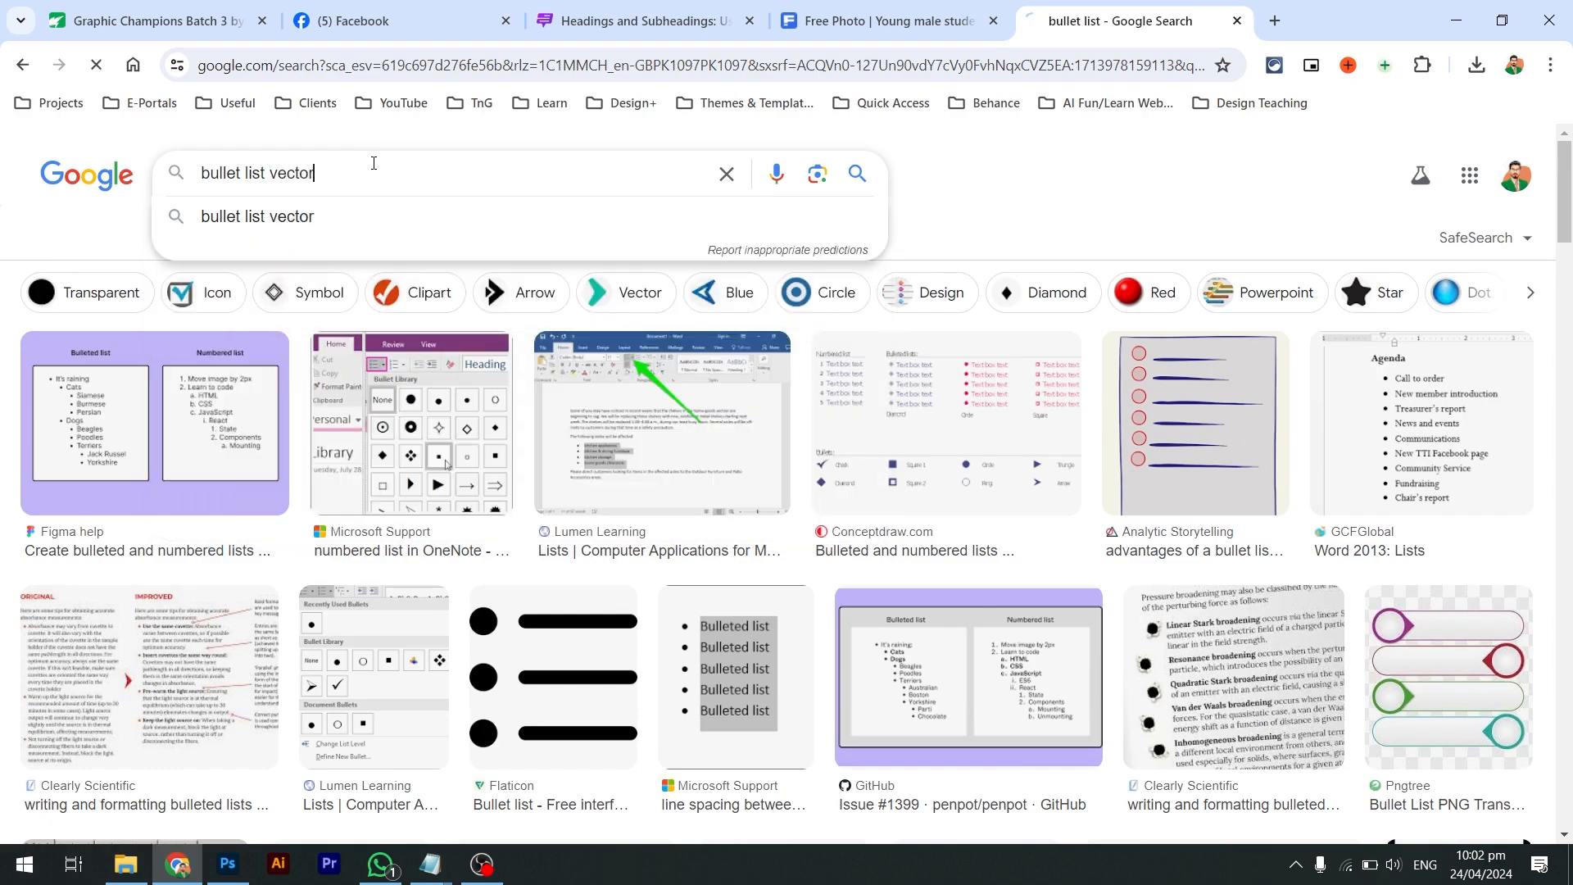
key("Return")
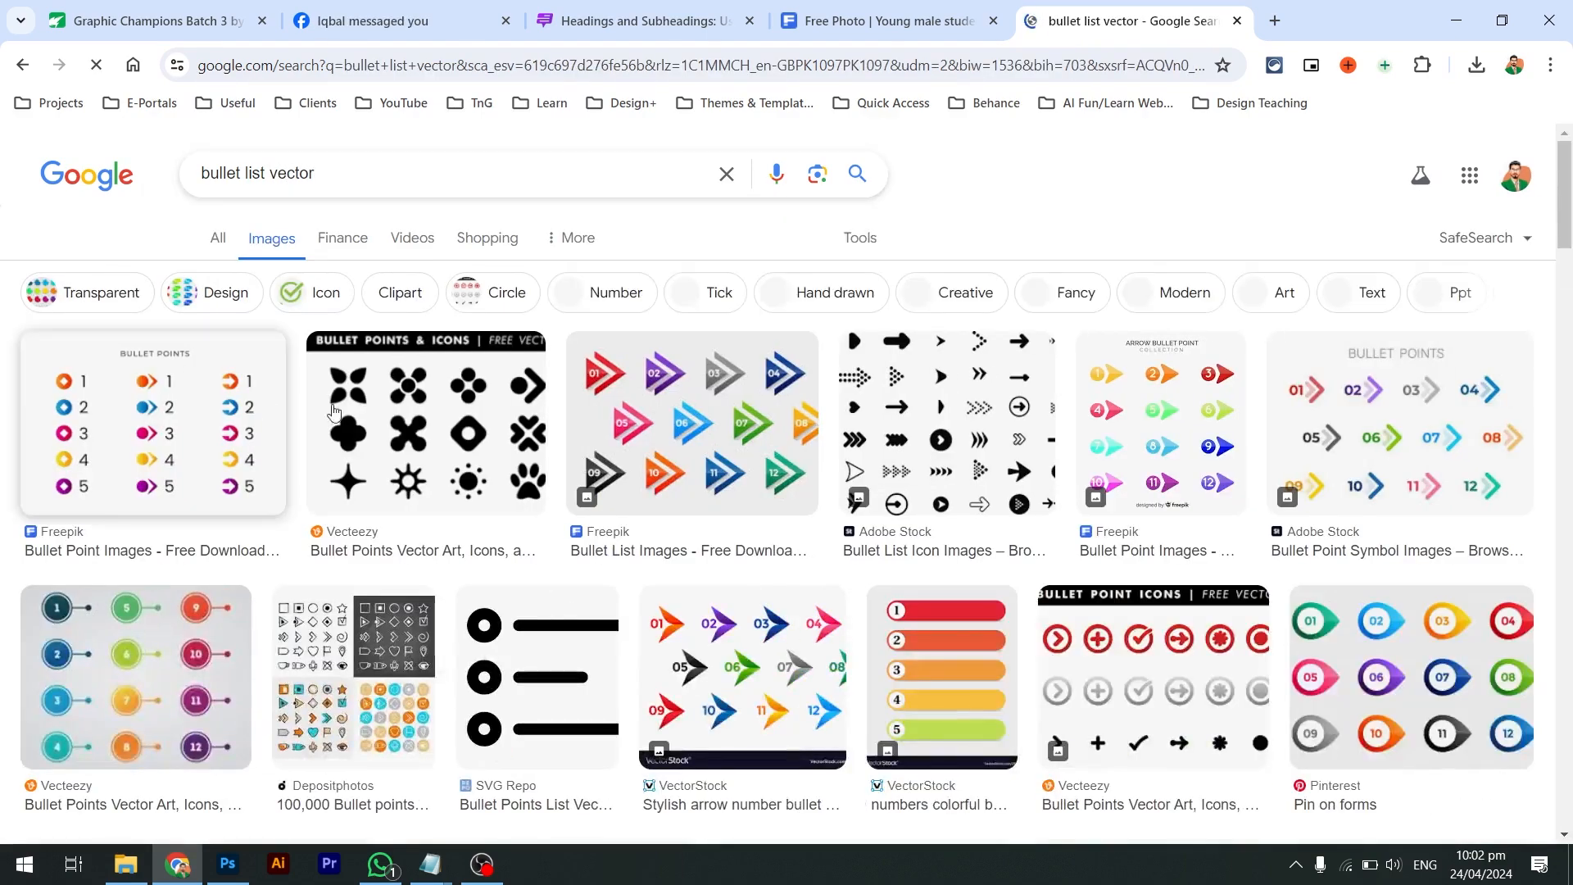
scroll(819, 508, "down", 3)
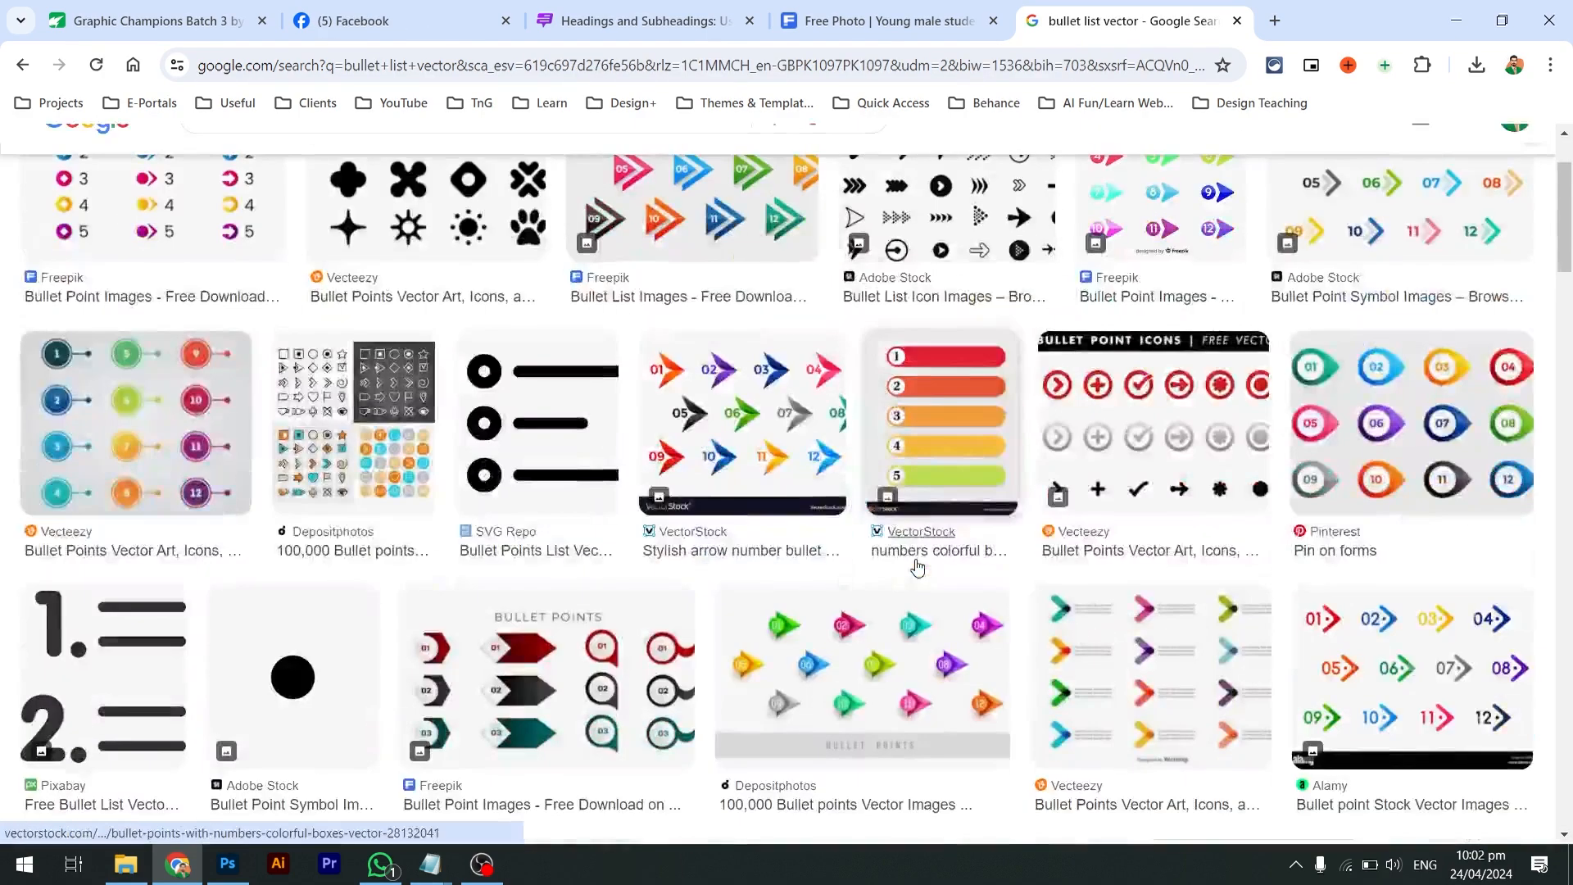
scroll(917, 567, "down", 3)
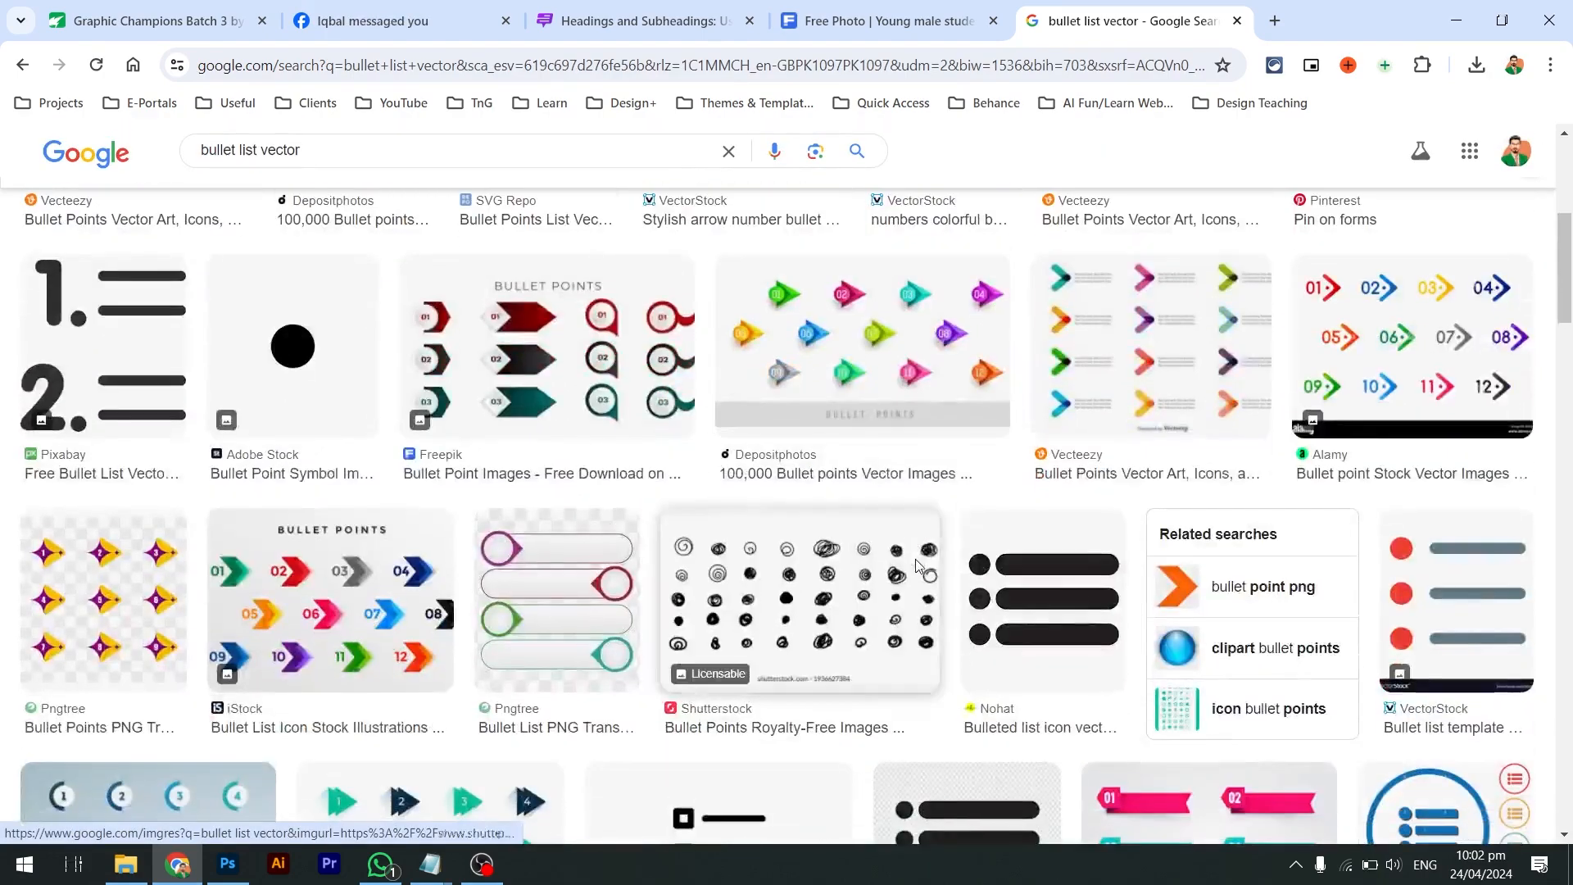
scroll(980, 577, "down", 3)
scroll(1089, 615, "down", 4)
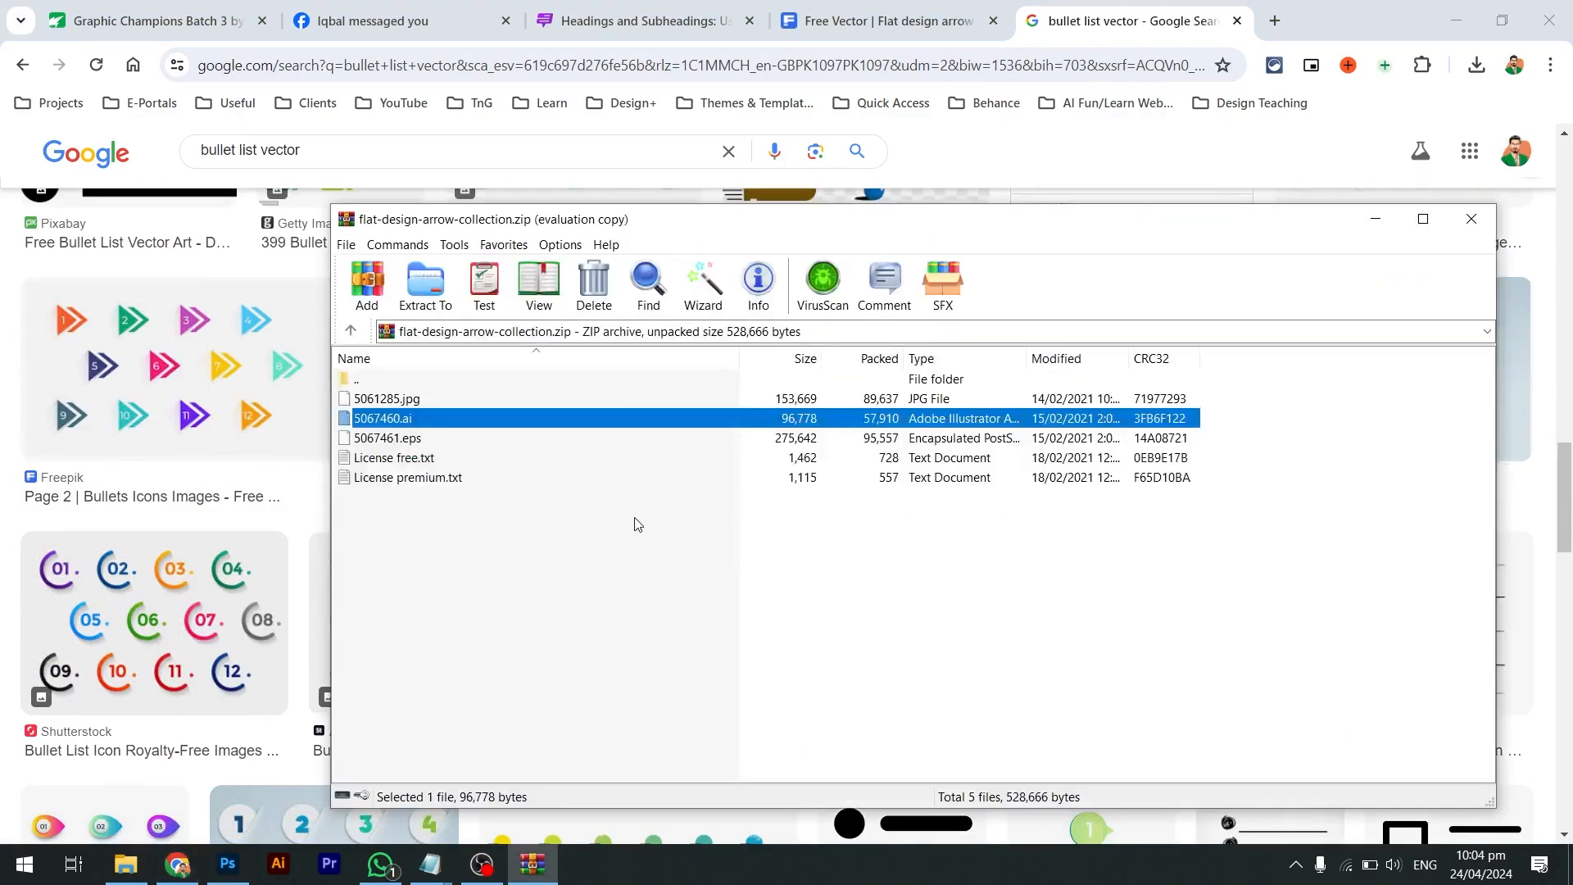
key("alt+Tab")
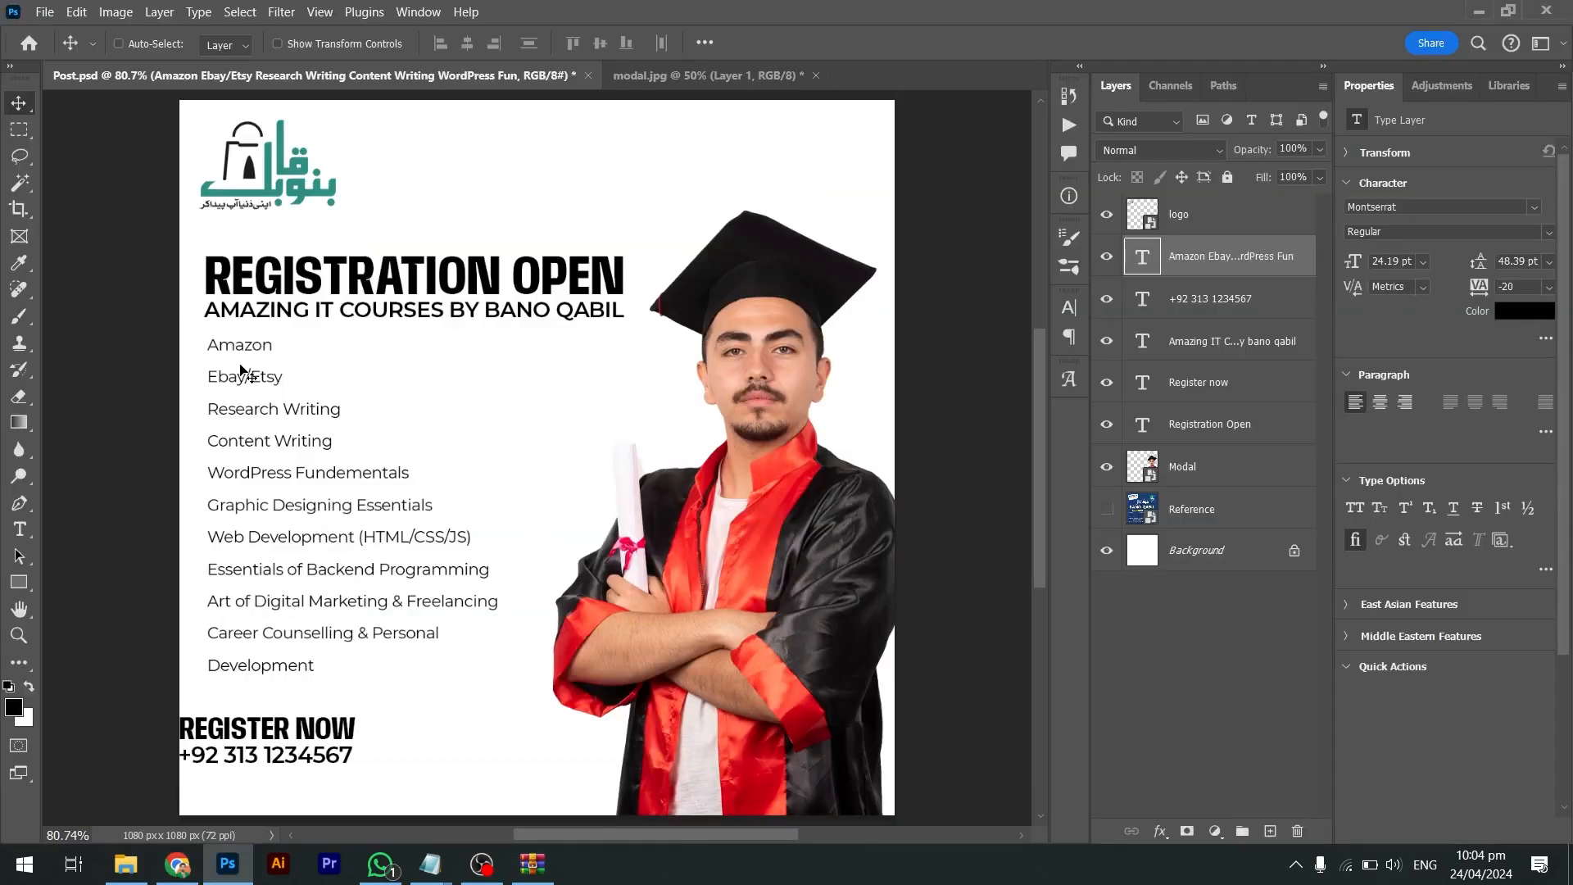
Move the course list right and draw a small triangle shape beside it
left_click_drag(233, 351, 274, 352)
left_click(30, 587)
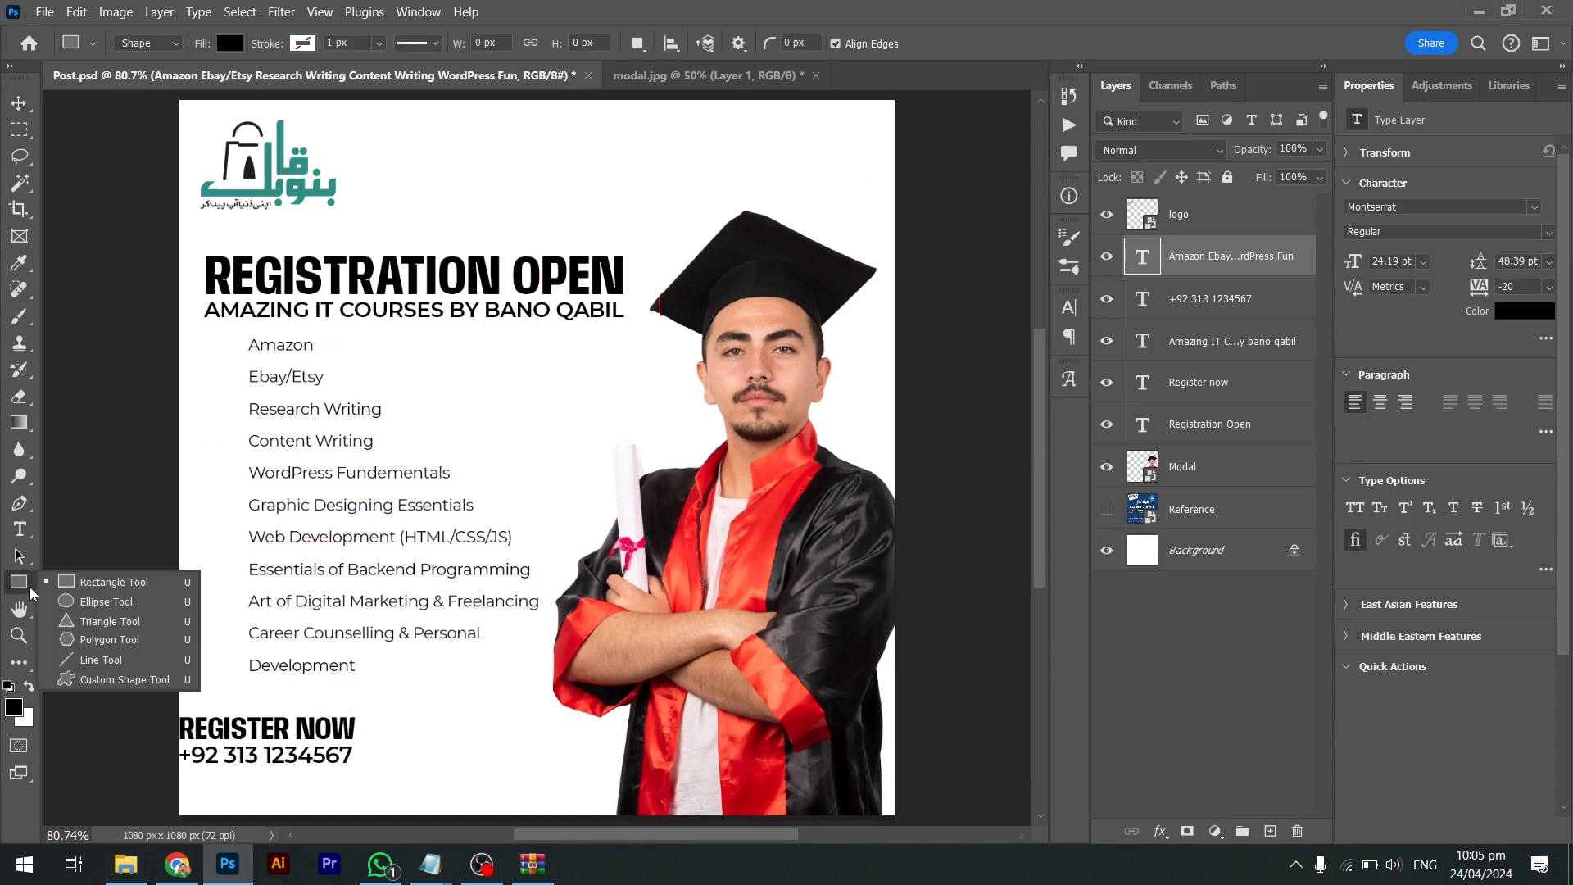
left_click(86, 622)
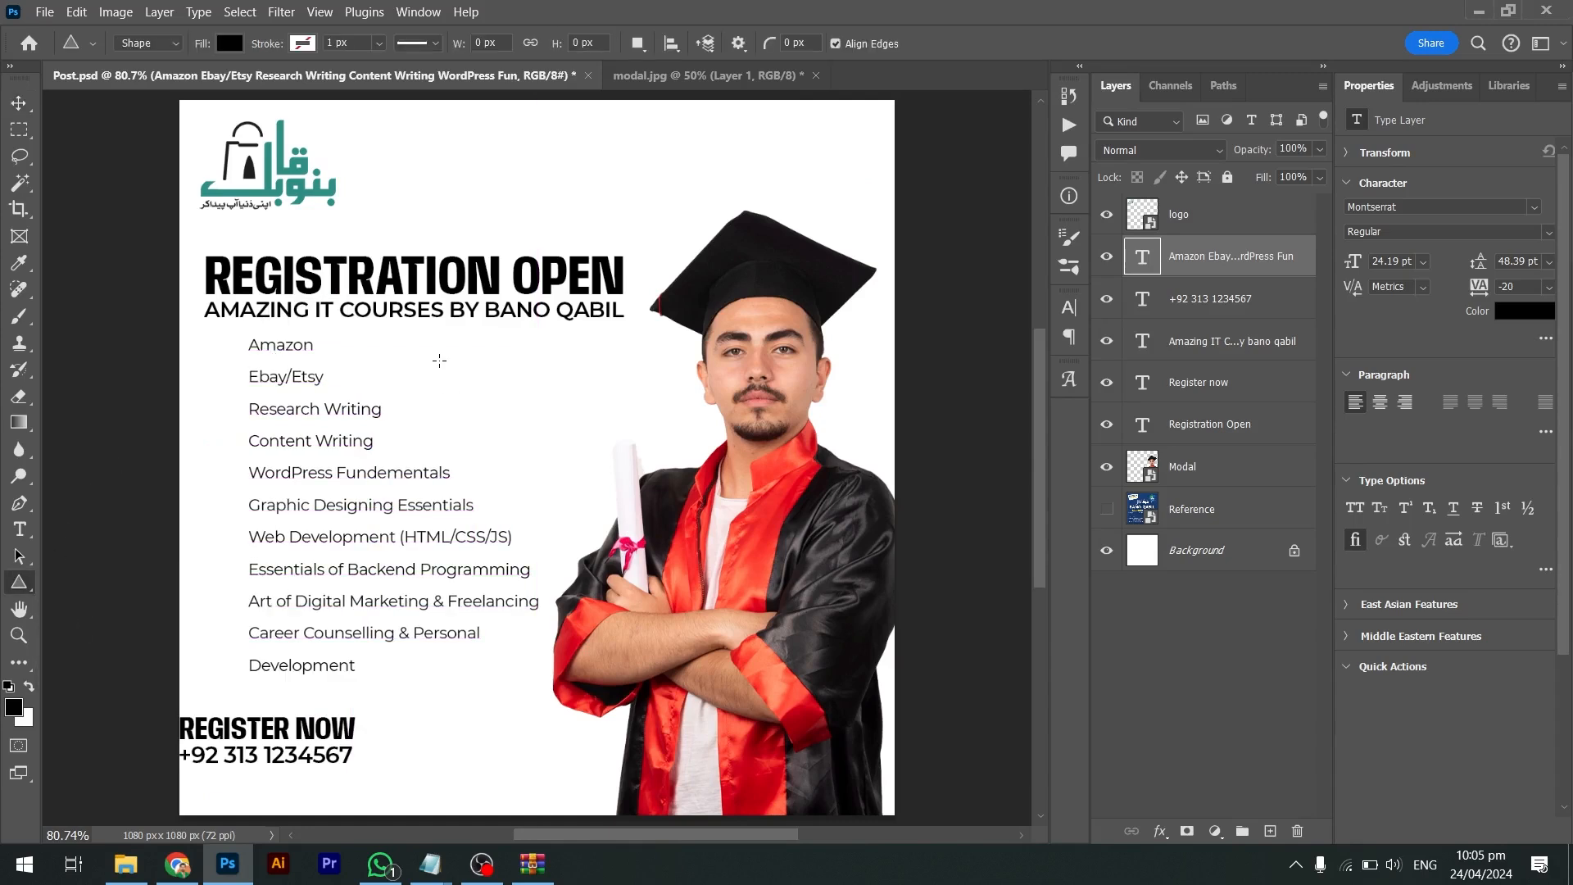
left_click_drag(440, 361, 494, 414)
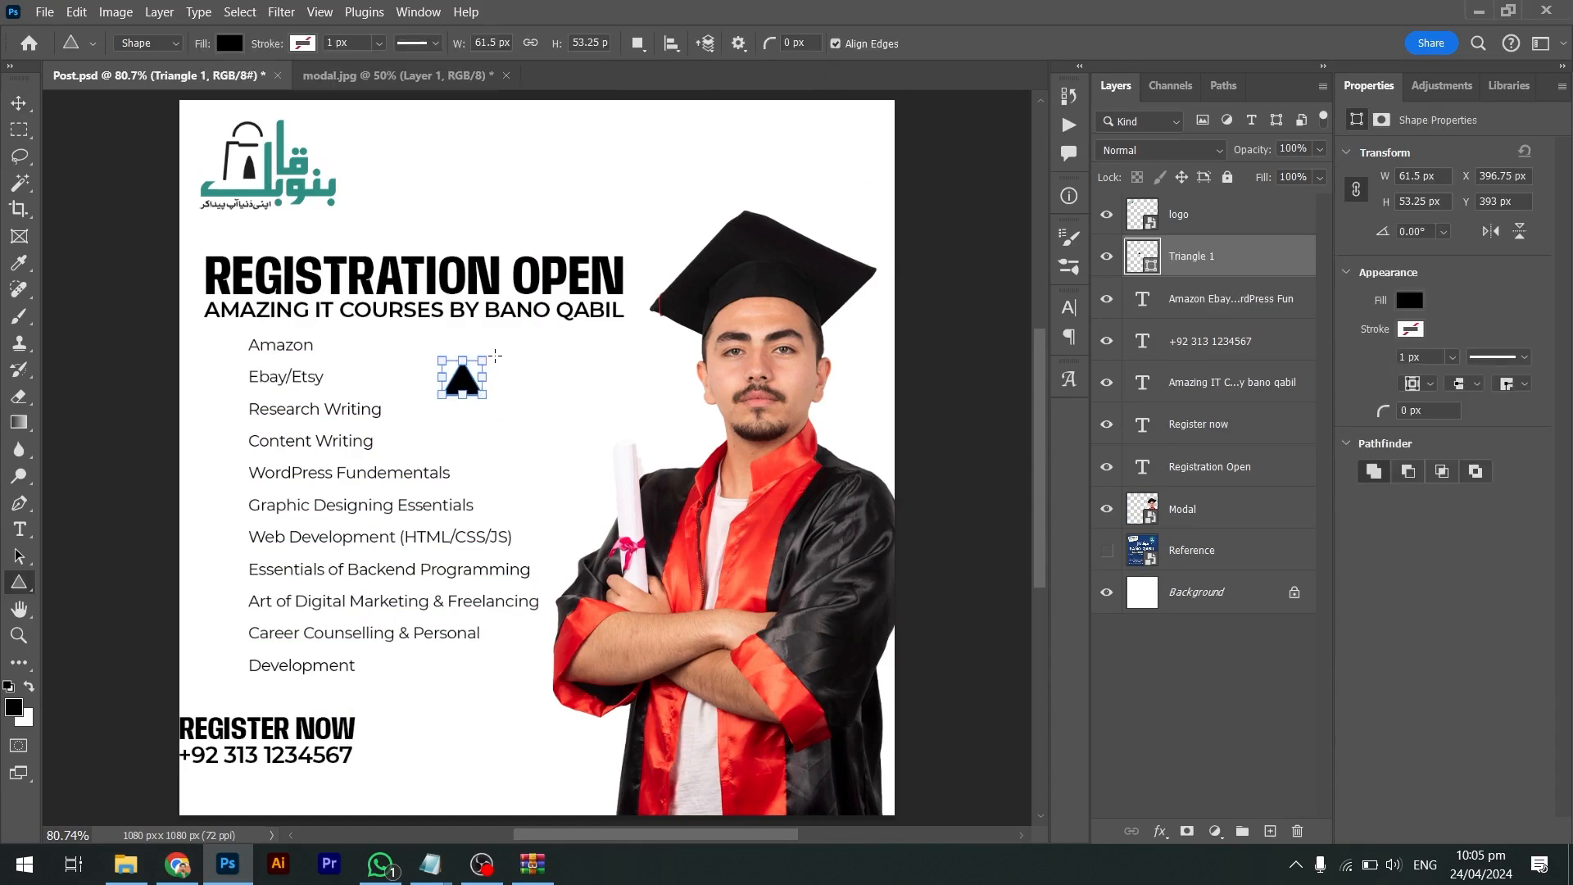
key("v")
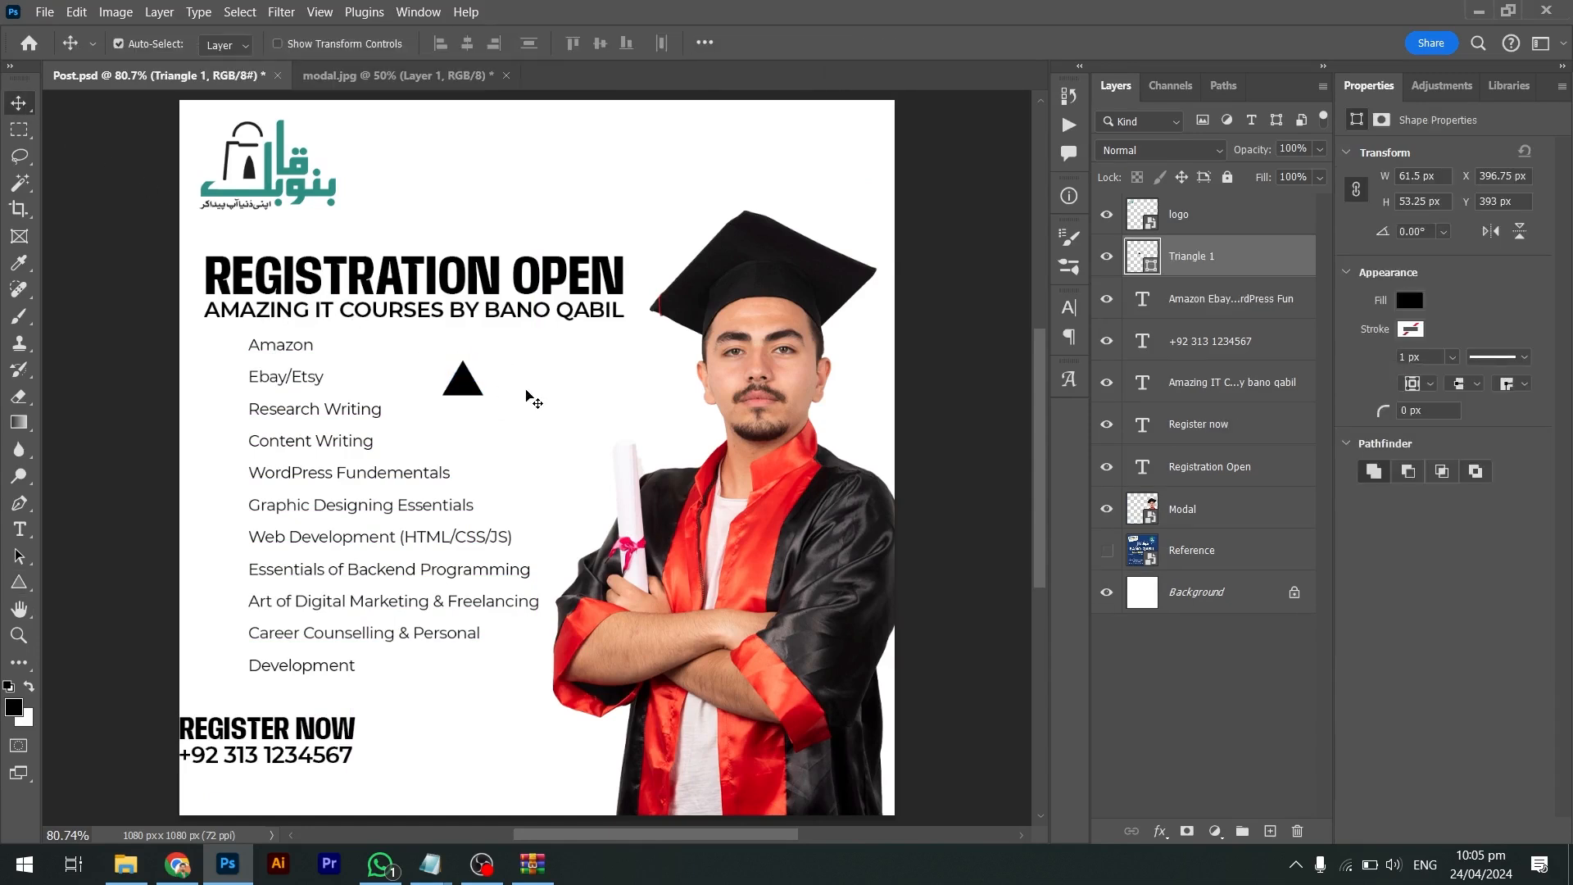
Rotate the triangle 90° to point right and scale it down
key("ctrl+t")
left_click_drag(503, 352, 460, 327)
key("Return")
key("ctrl+t")
key("Return")
key("z")
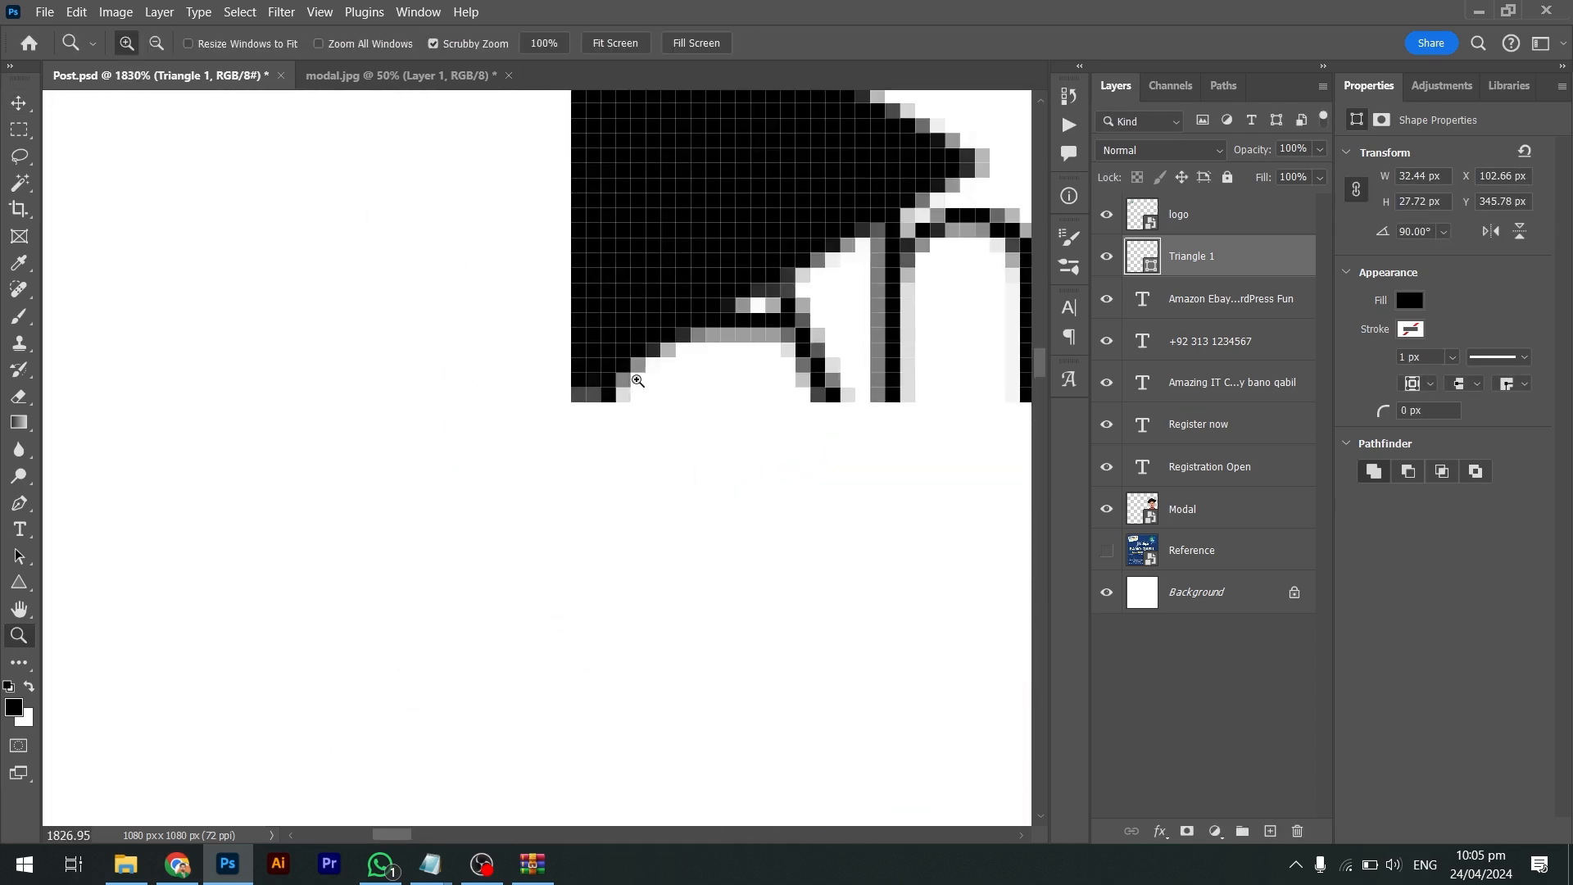
scroll(543, 290, "down", 5)
Position the triangle bullet beside the Amazon line
key("v")
left_click_drag(660, 348, 569, 351)
key("shift+Left")
key("shift+Left")
key("ctrl+t")
key("Return")
key("shift+Right")
key("shift+Right")
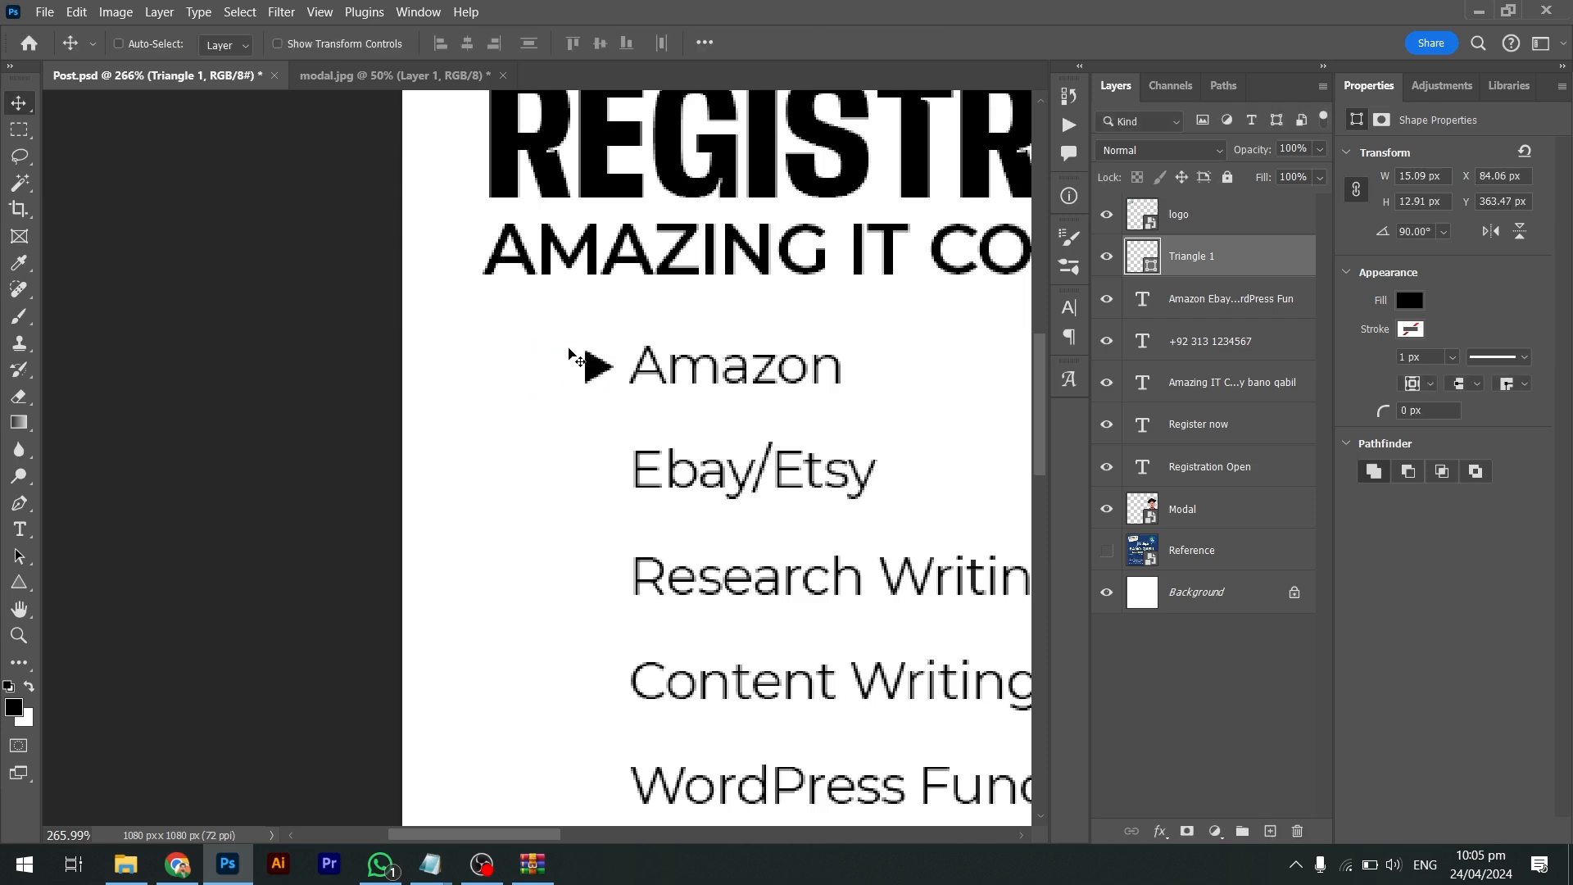
key("Left")
key("Left")
key("Left")
key("ctrl+0")
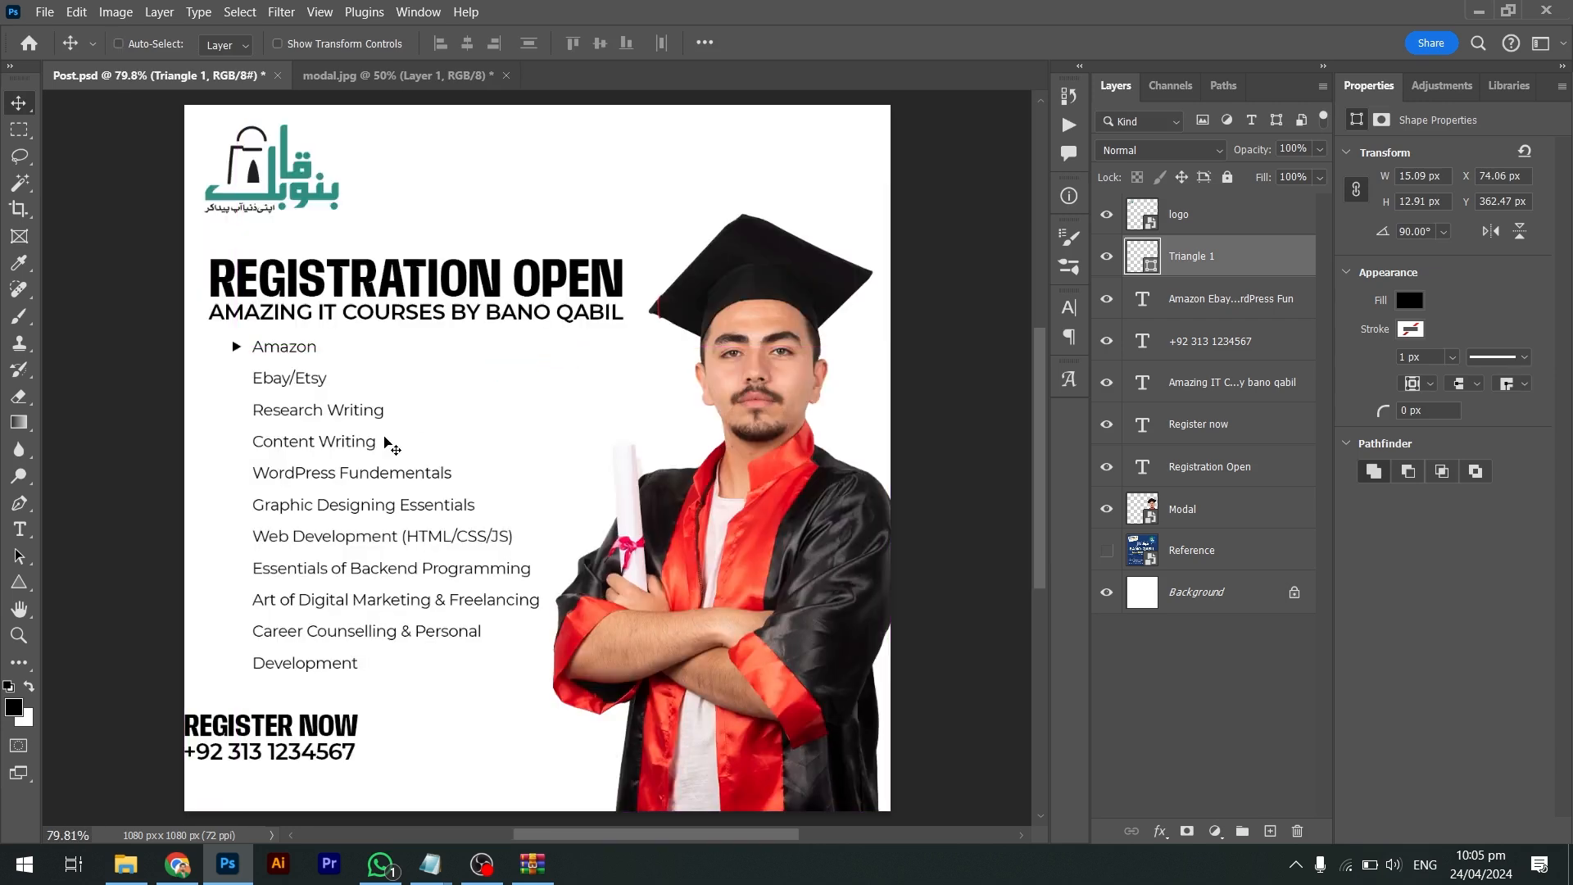
Delete two trial duplicates and colour the triangle with the logo's teal
left_click_drag(272, 340, 274, 371)
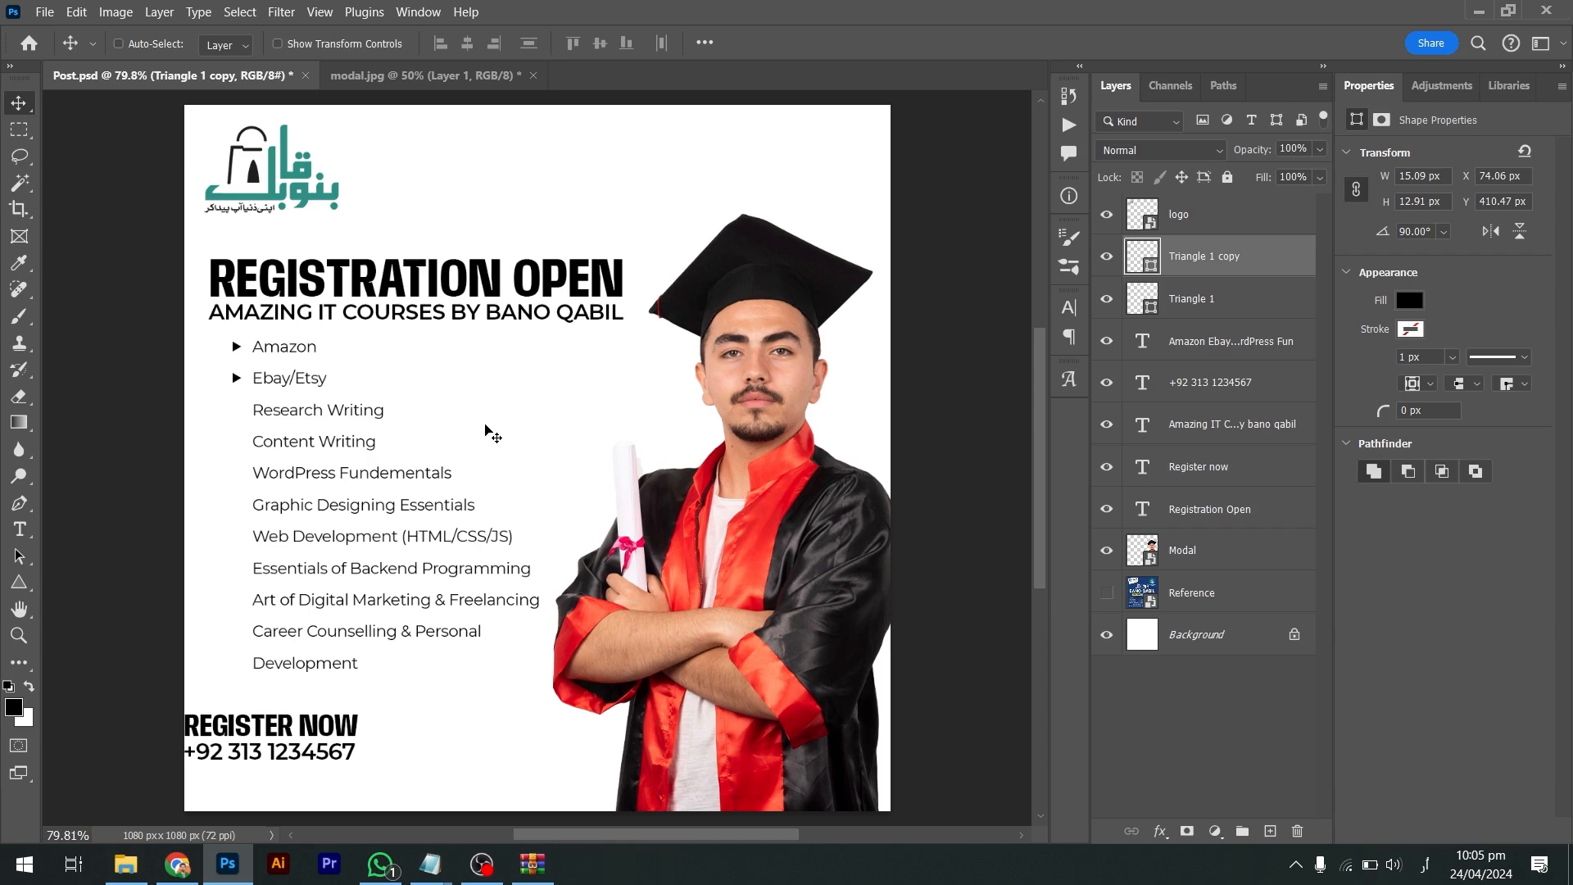
left_click_drag(357, 415, 355, 422)
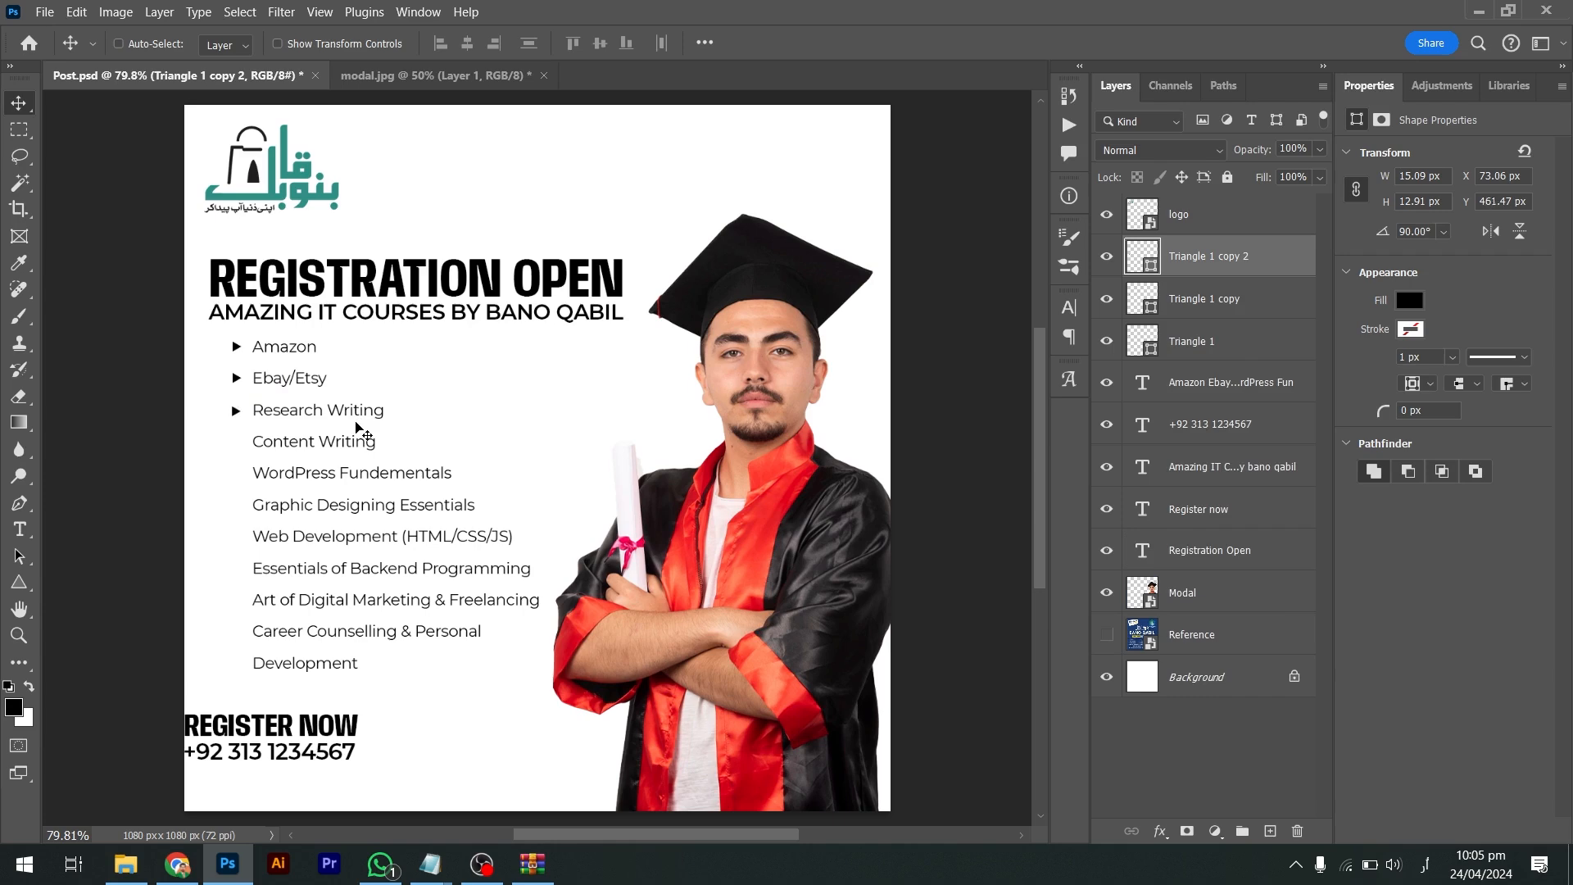
key("Delete")
key("Delete")
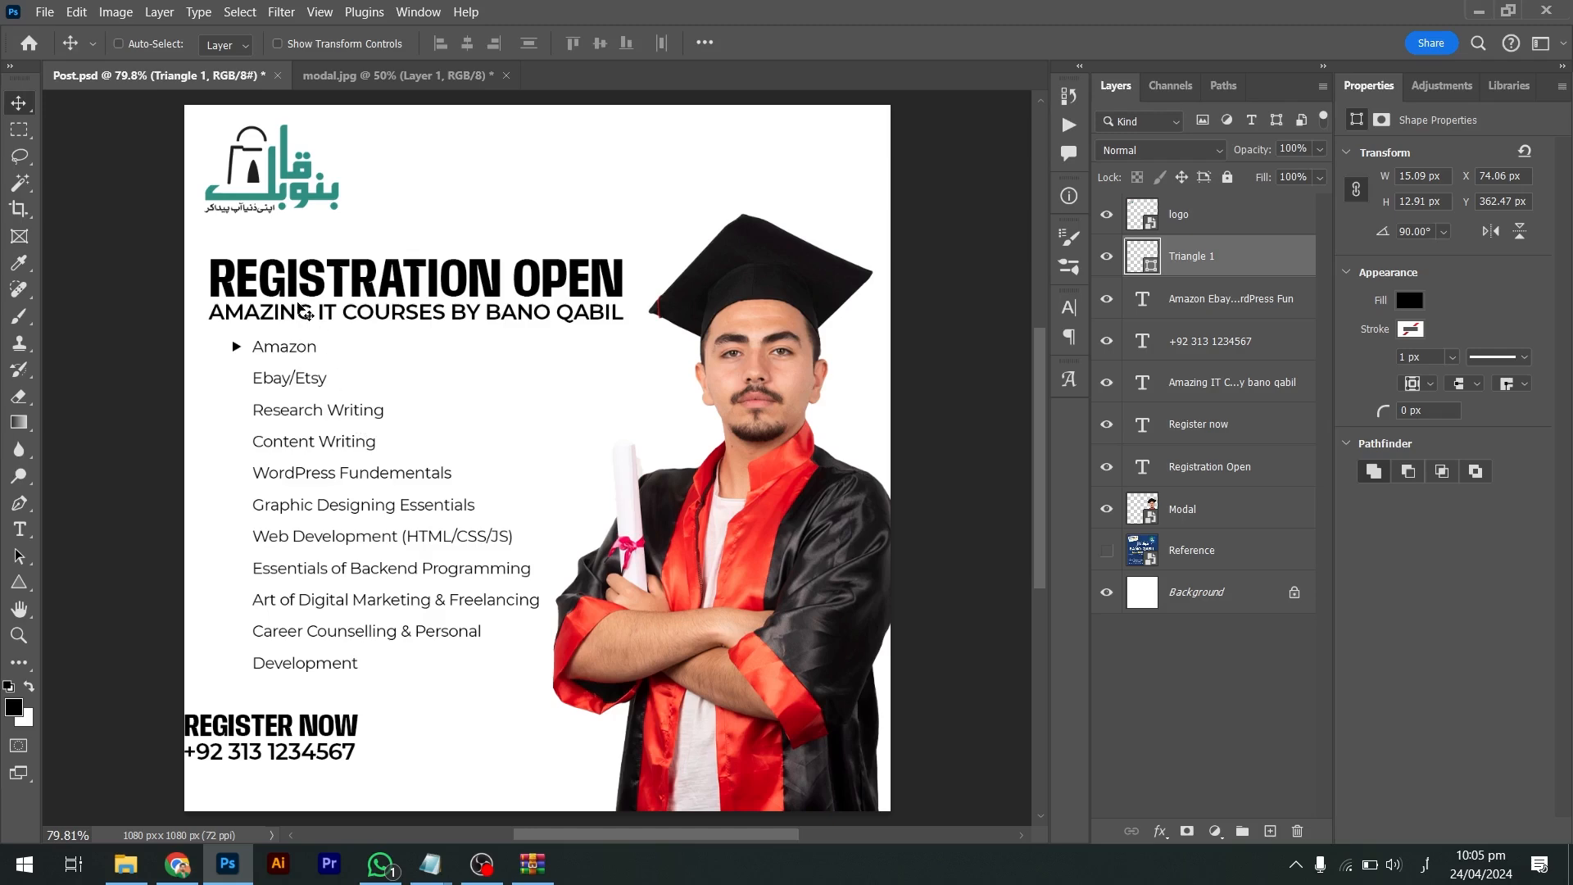
key("i")
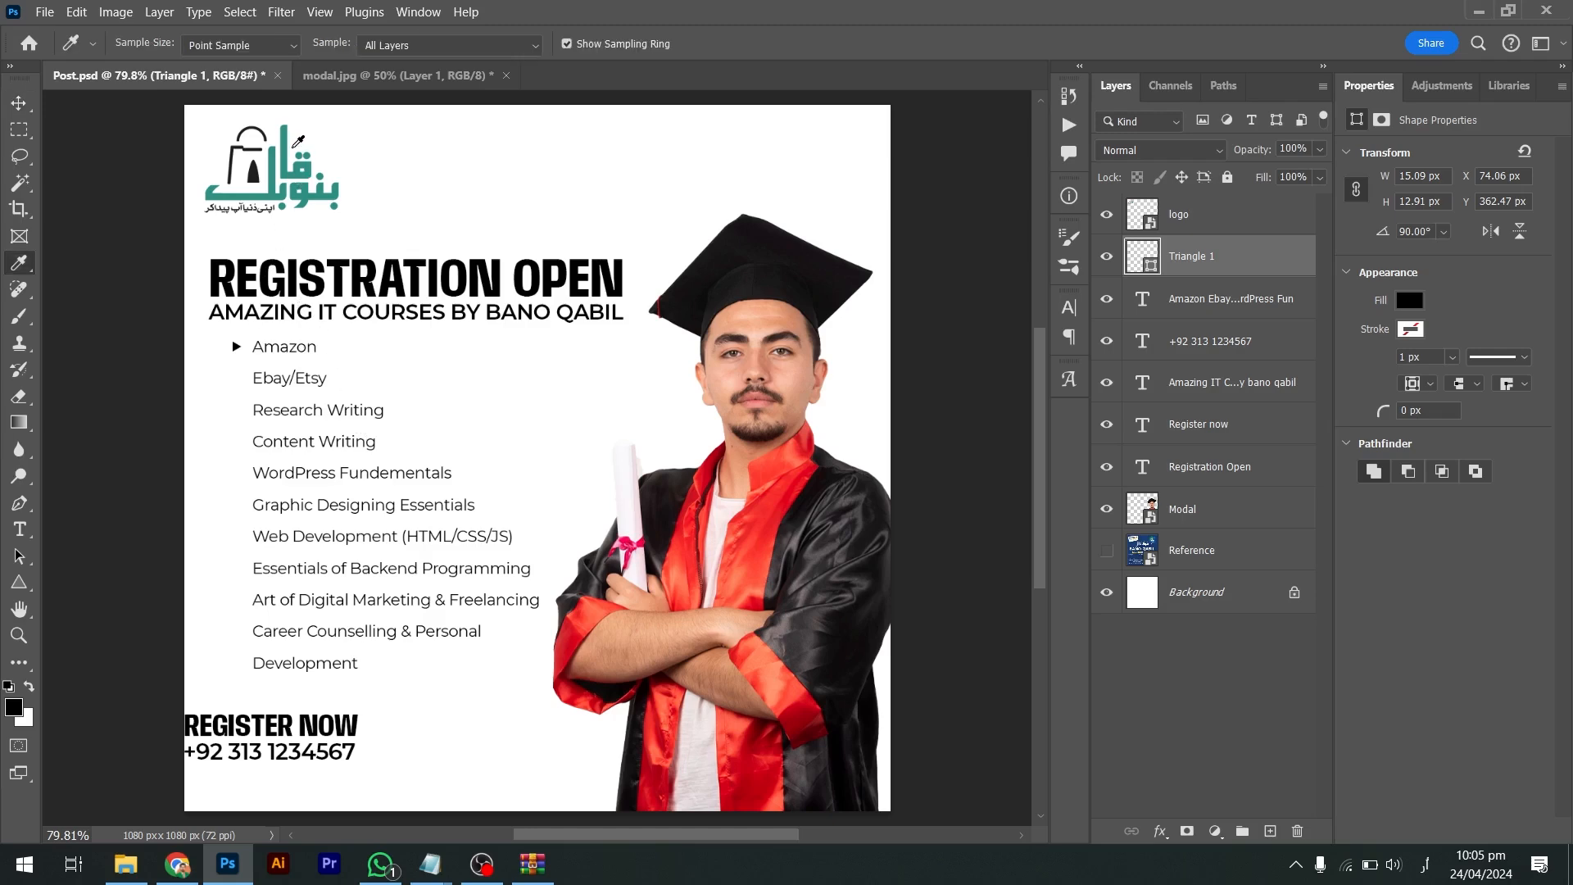
left_click(289, 133)
left_click(288, 153)
Add teal triangle copies beside Ebay/Etsy and following lines through Graphic Designing Essentials
key("v")
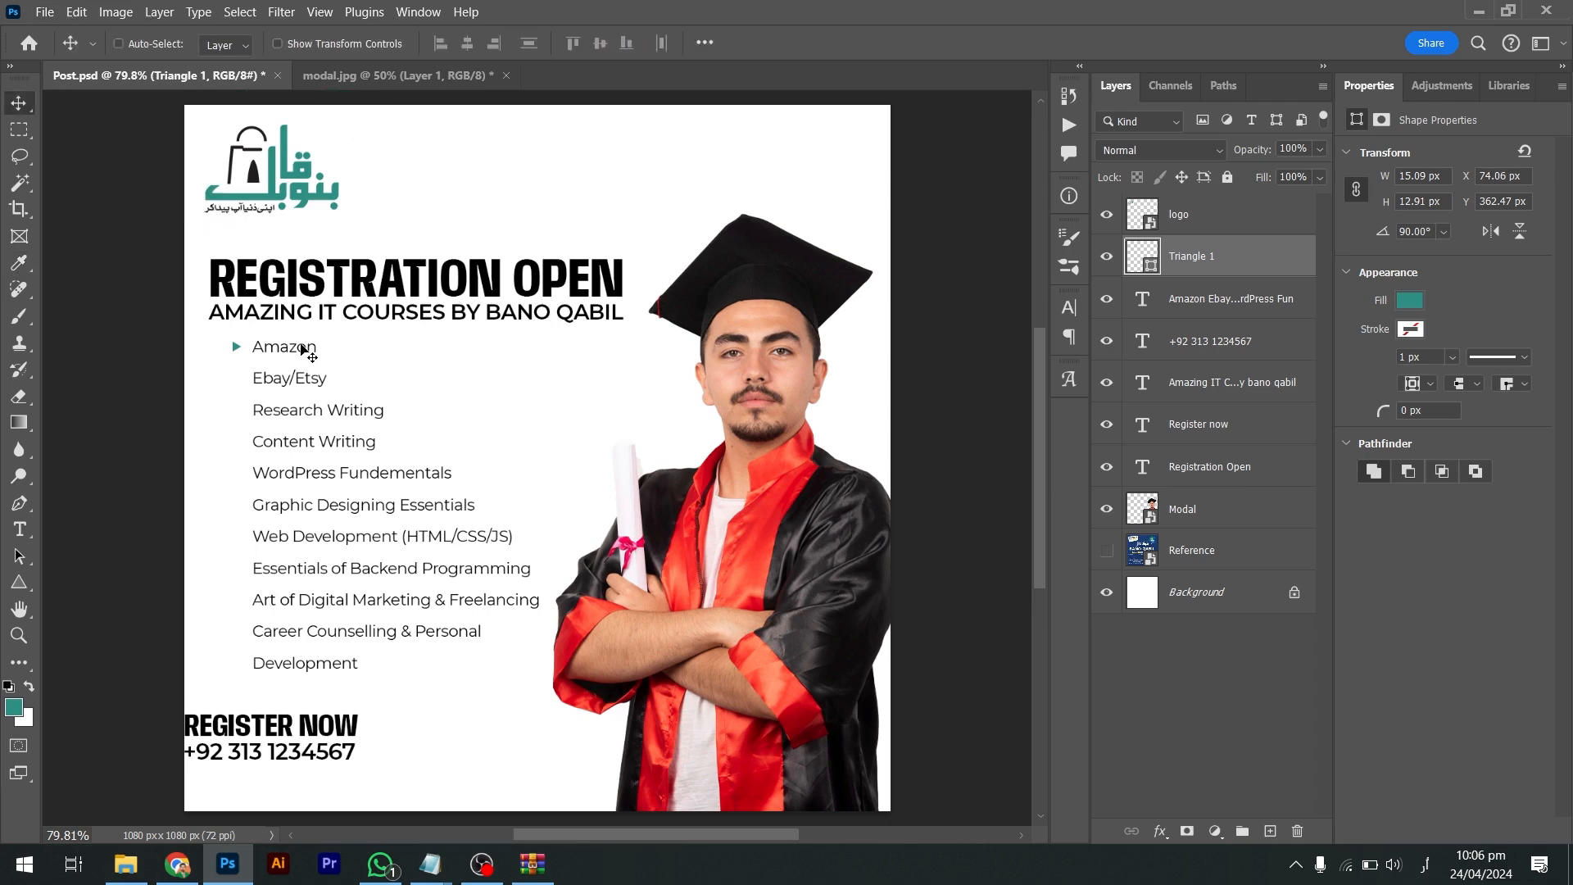
left_click_drag(240, 351, 284, 412)
left_click_drag(245, 359, 279, 425, "alt")
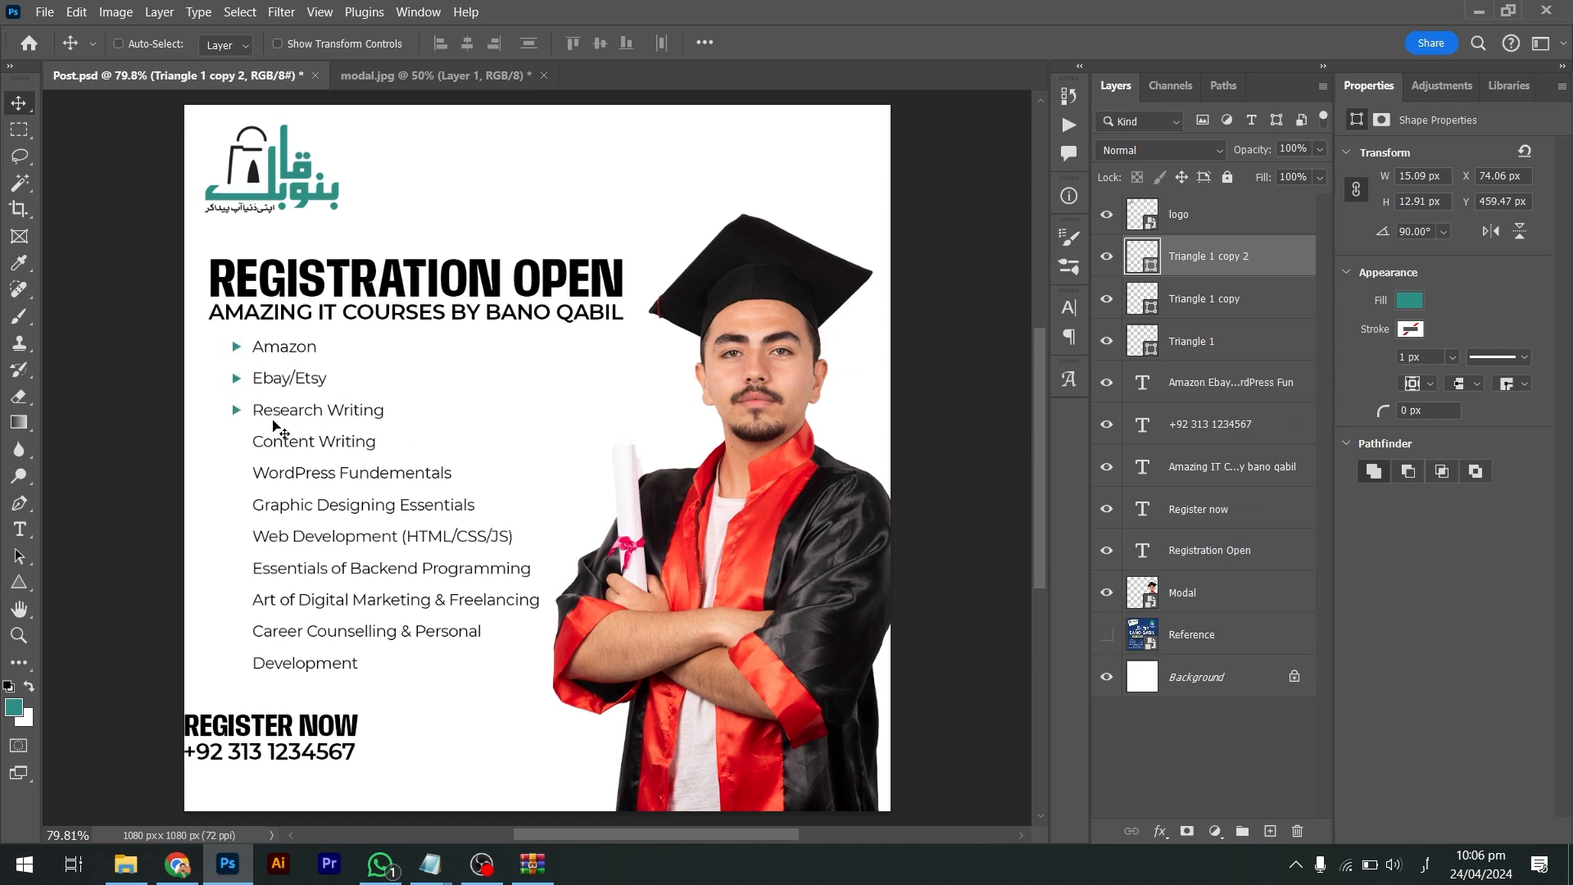
key("ctrl+space")
left_click_drag(219, 401, 404, 698, "ctrl")
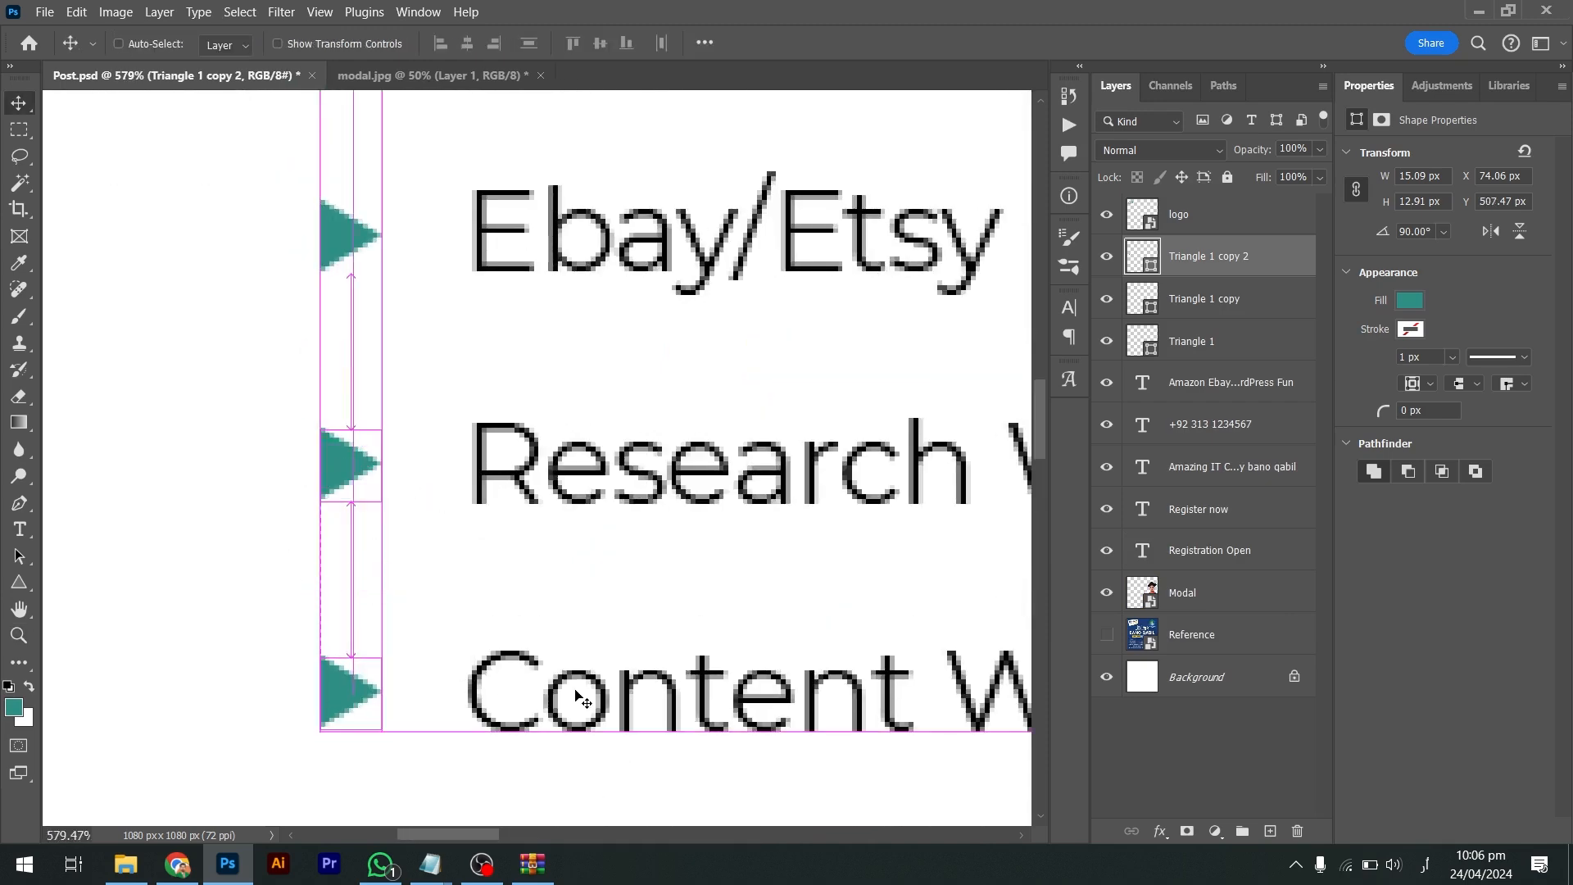
left_click_drag(576, 696, 576, 697, "alt")
scroll(576, 697, "down", 4)
key("Up")
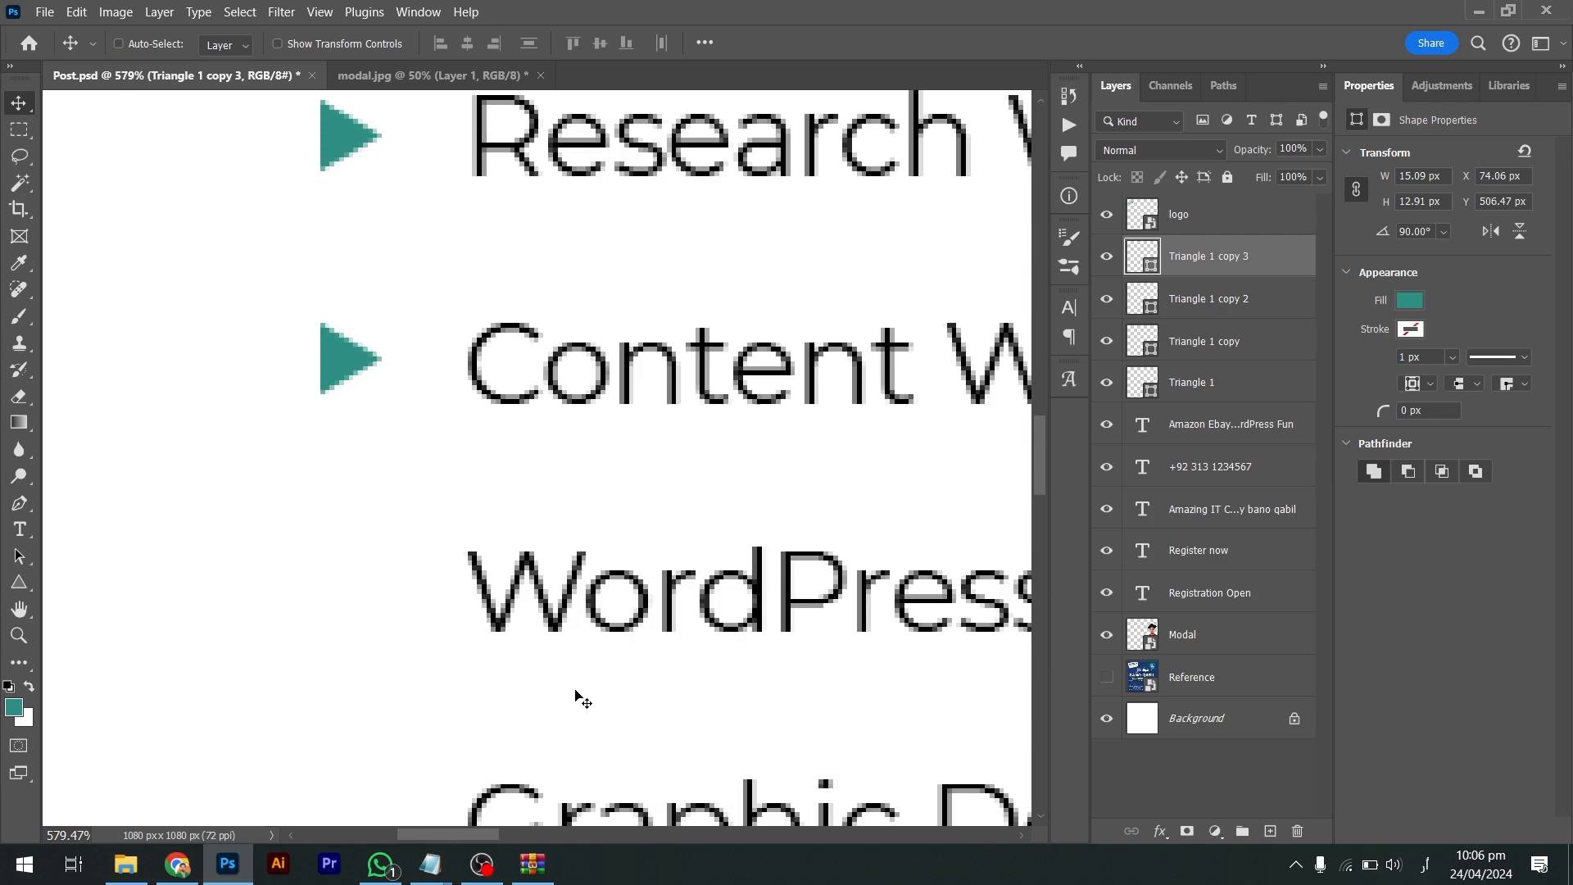
scroll(576, 697, "down", 2)
left_click_drag(375, 261, 391, 465, "alt")
scroll(391, 465, "down", 1)
left_click_drag(375, 404, 407, 622)
key("ctrl+z")
left_click_drag(380, 416, 390, 618, "alt")
Add the remaining bullets down to Career Counselling and Development, aligning each one
scroll(390, 617, "down", 4)
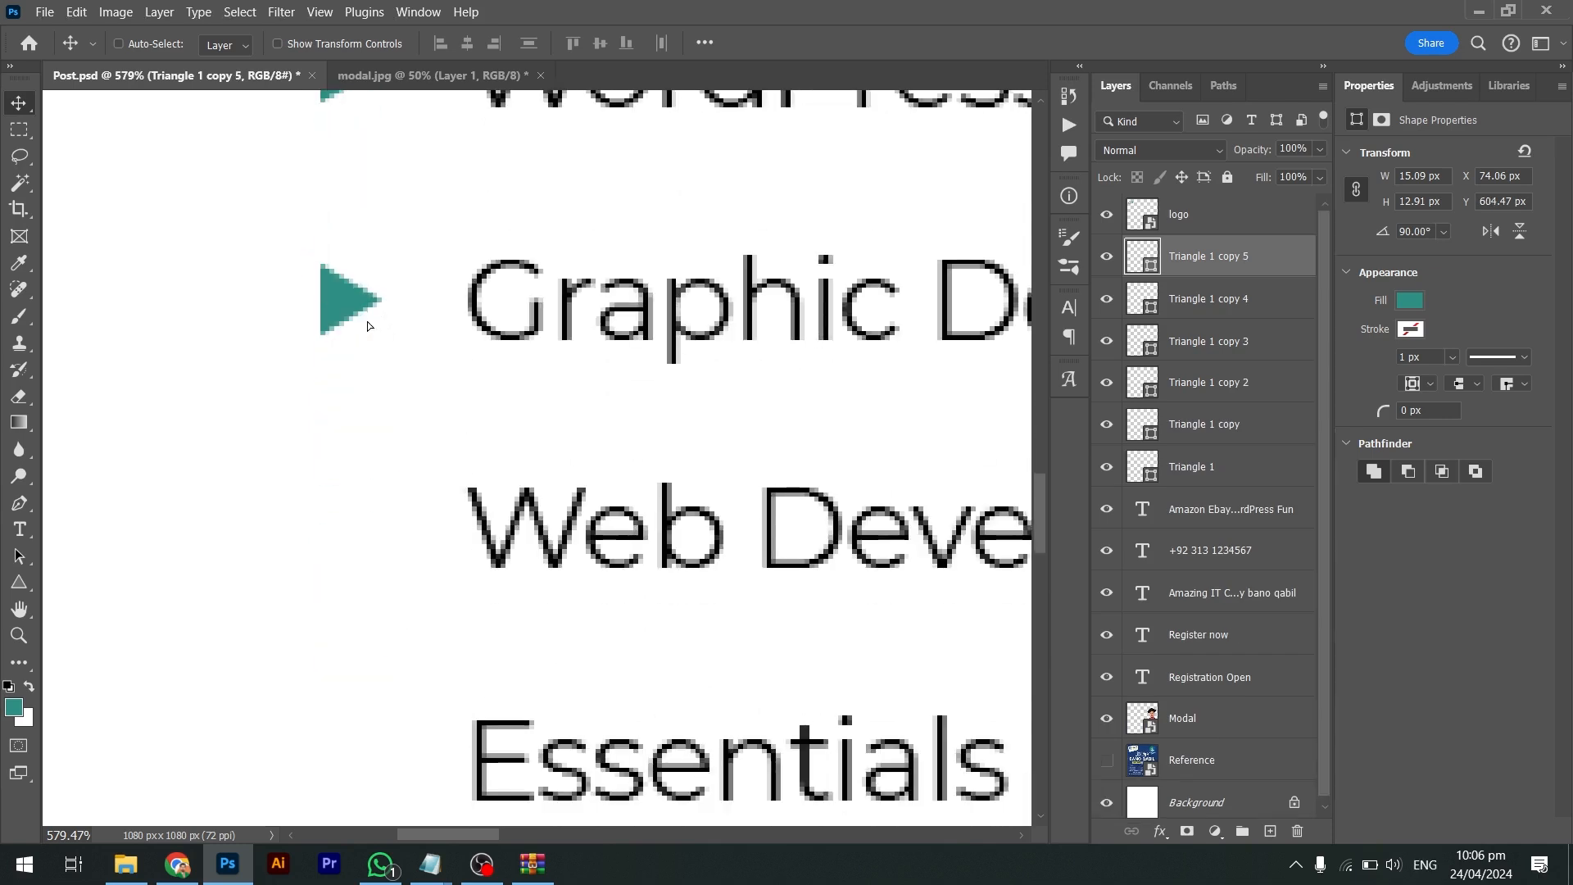
left_click_drag(367, 327, 369, 565, "alt")
scroll(368, 467, "down", 1)
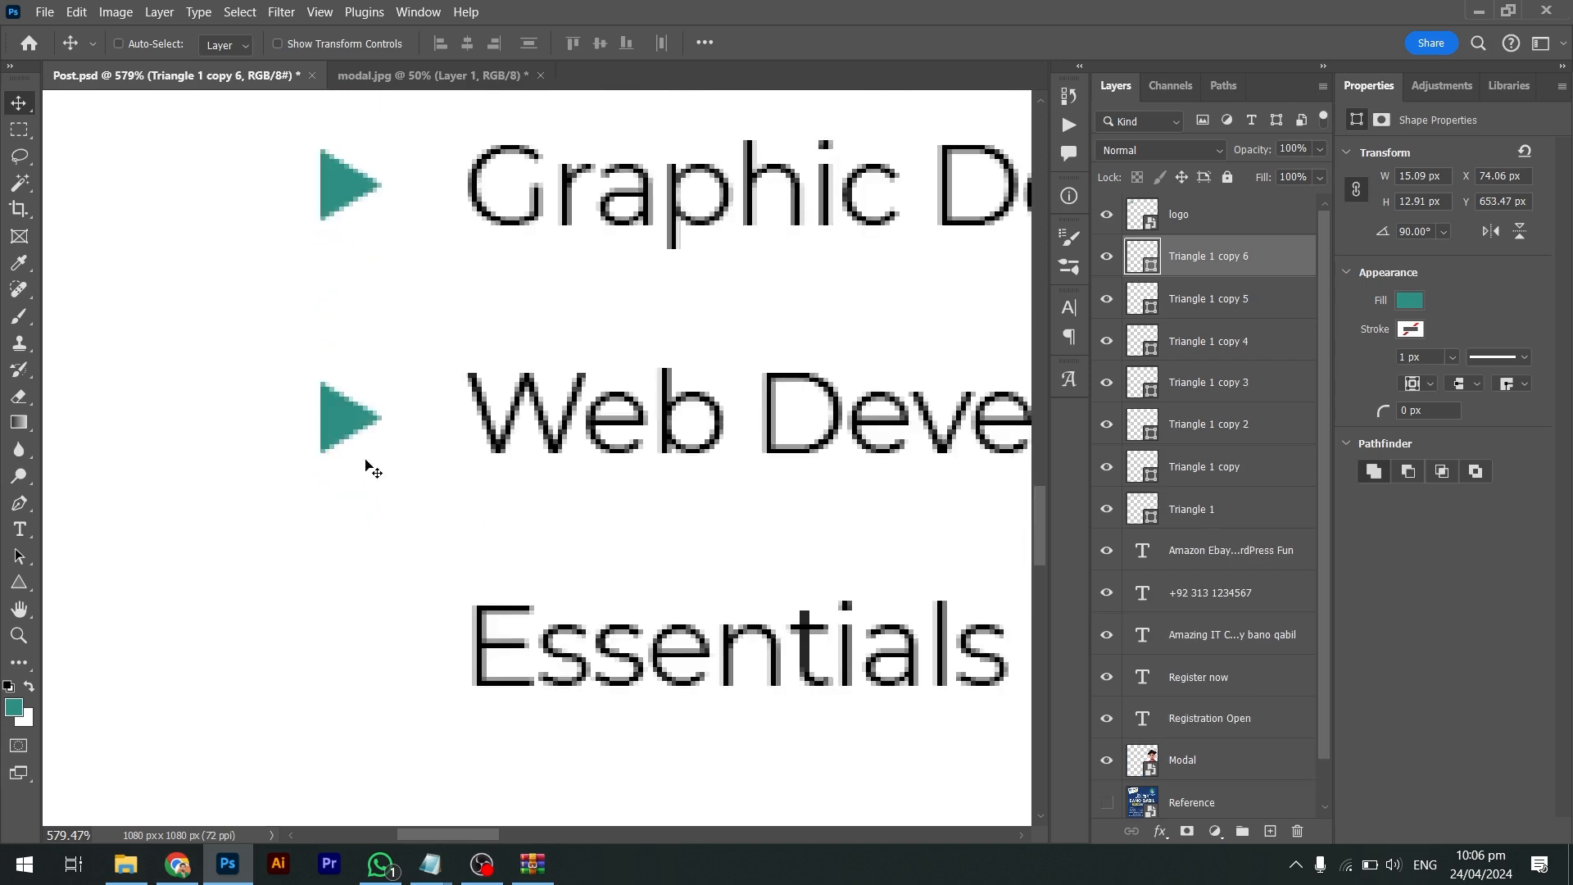
left_click_drag(361, 432, 385, 660, "alt")
scroll(386, 665, "down", 2)
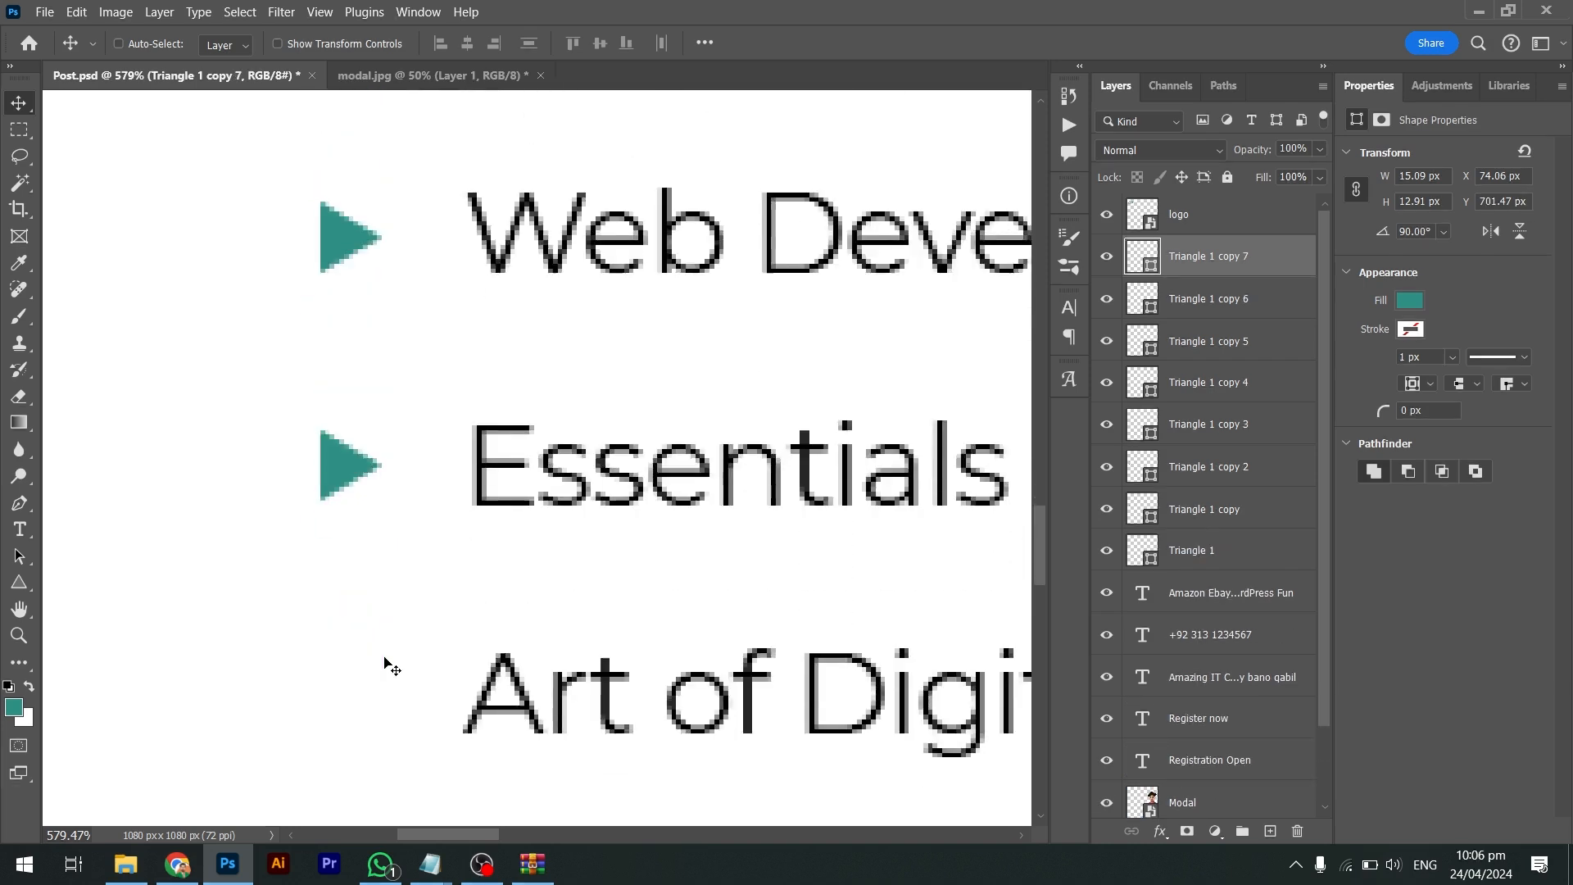
scroll(385, 665, "down", 1)
left_click_drag(338, 441, 351, 644, "alt")
scroll(349, 651, "down", 3)
left_click_drag(340, 340, 365, 608, "alt")
scroll(366, 607, "down", 2)
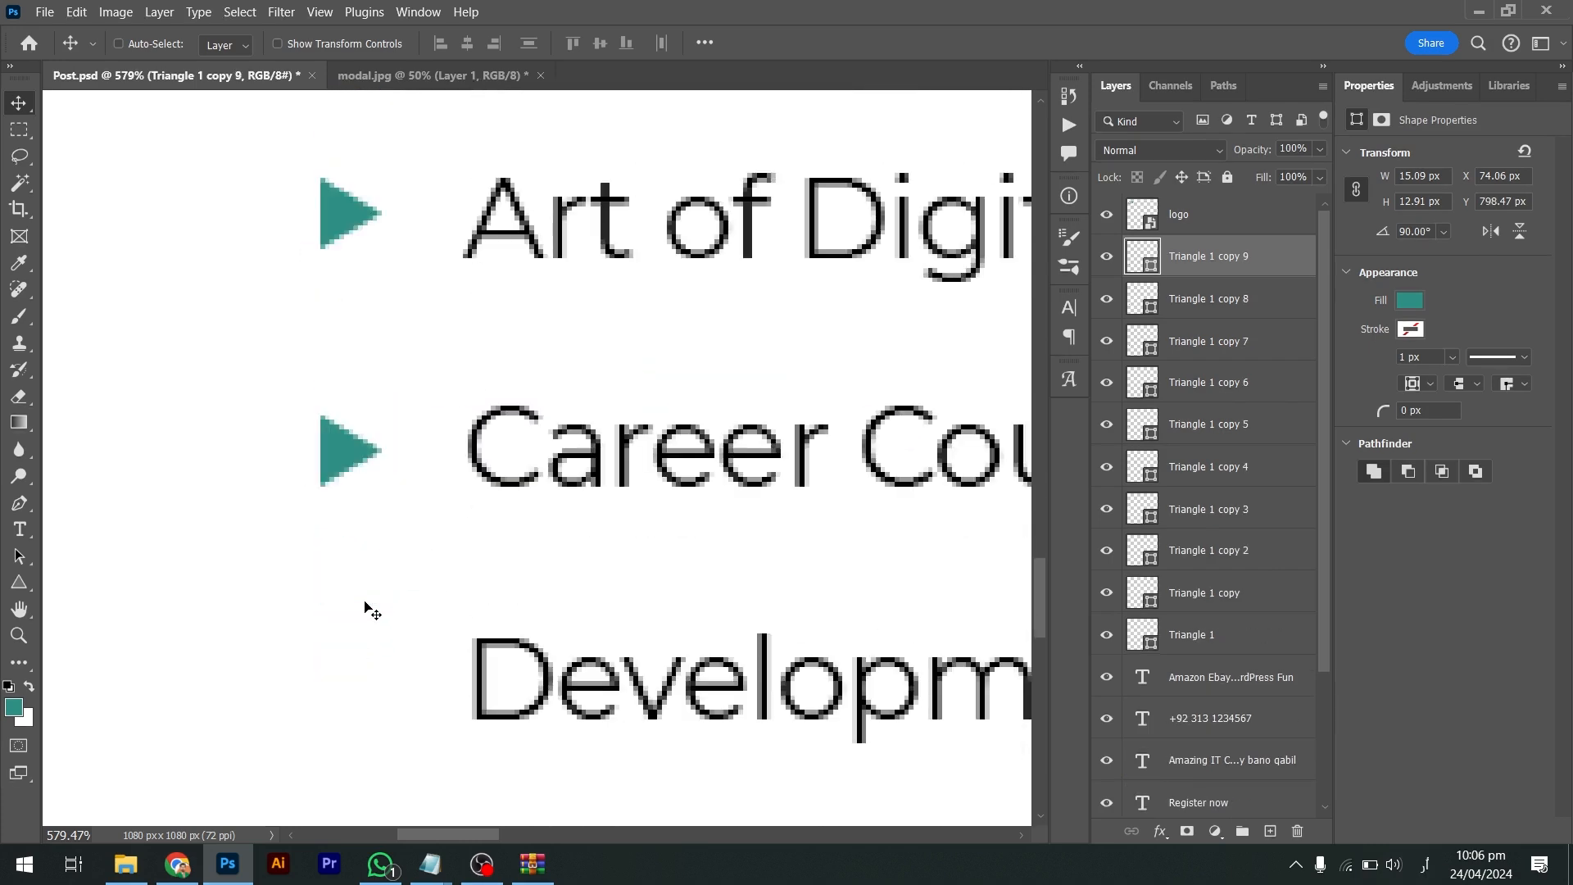
key("Up")
key("Up")
key("Up")
key("Down")
key("Down")
key("Down")
key("Down")
scroll(366, 607, "down", 1)
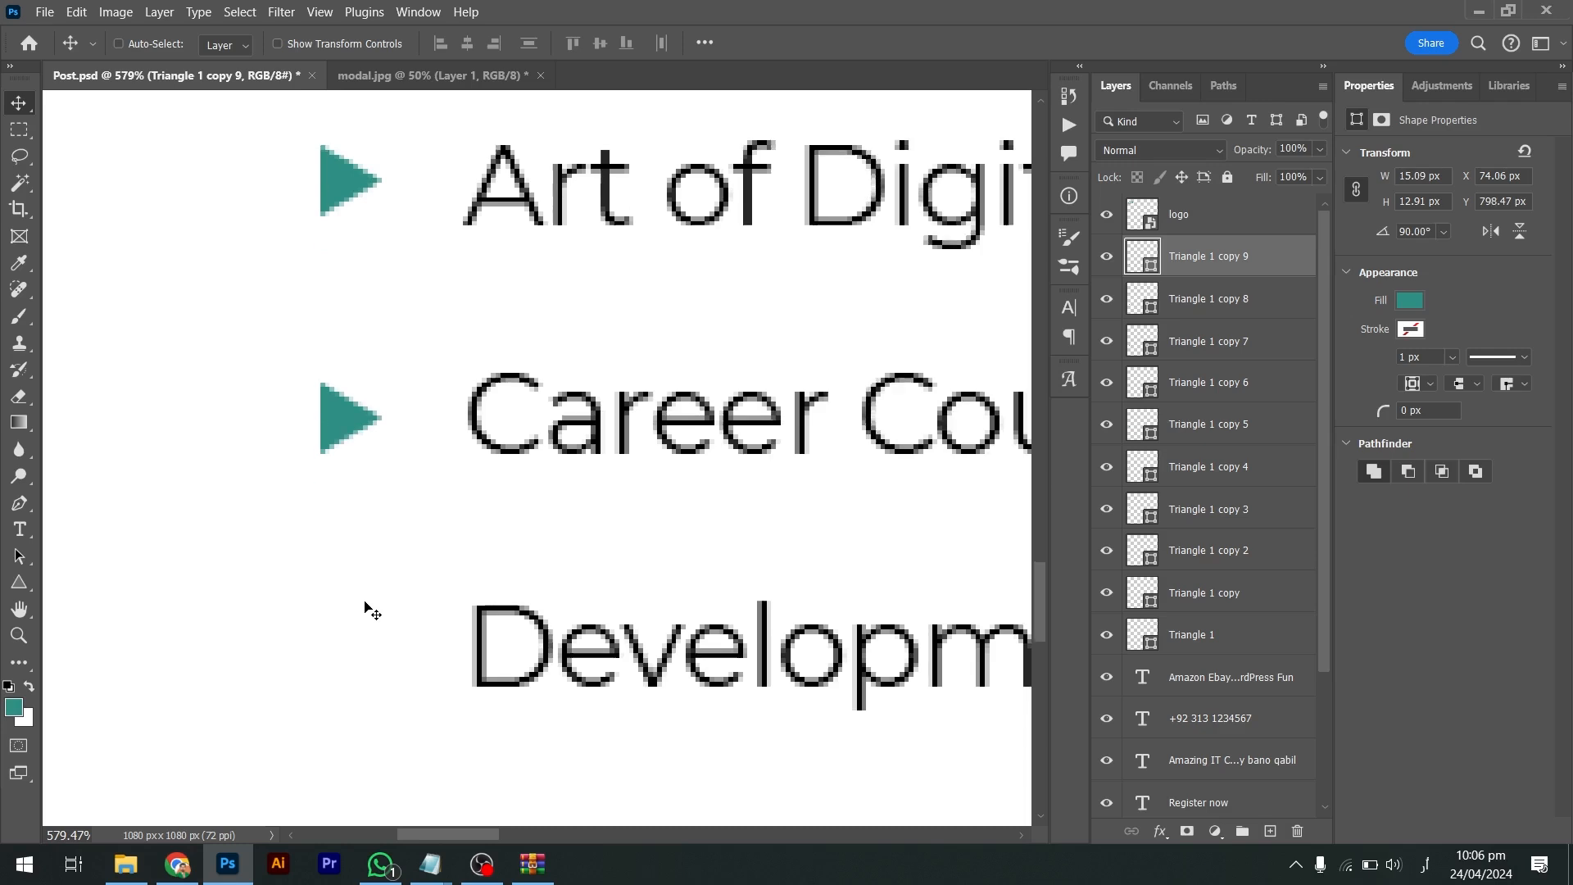
left_click_drag(344, 417, 378, 587, "alt")
key("Up")
key("Down")
key("Up")
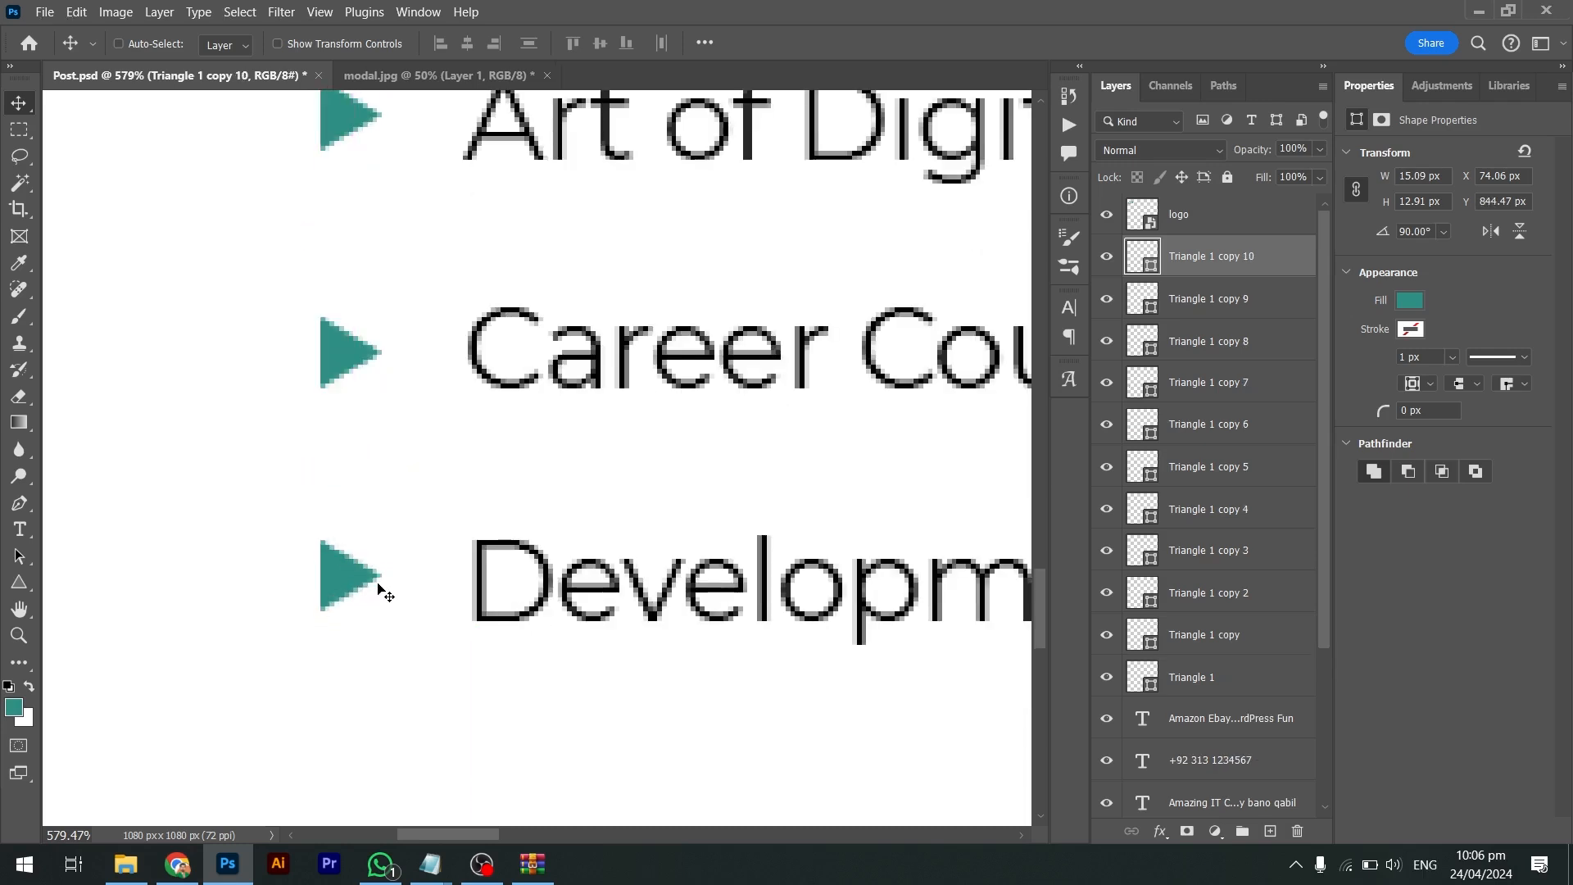
key("Down")
key("ctrl+0")
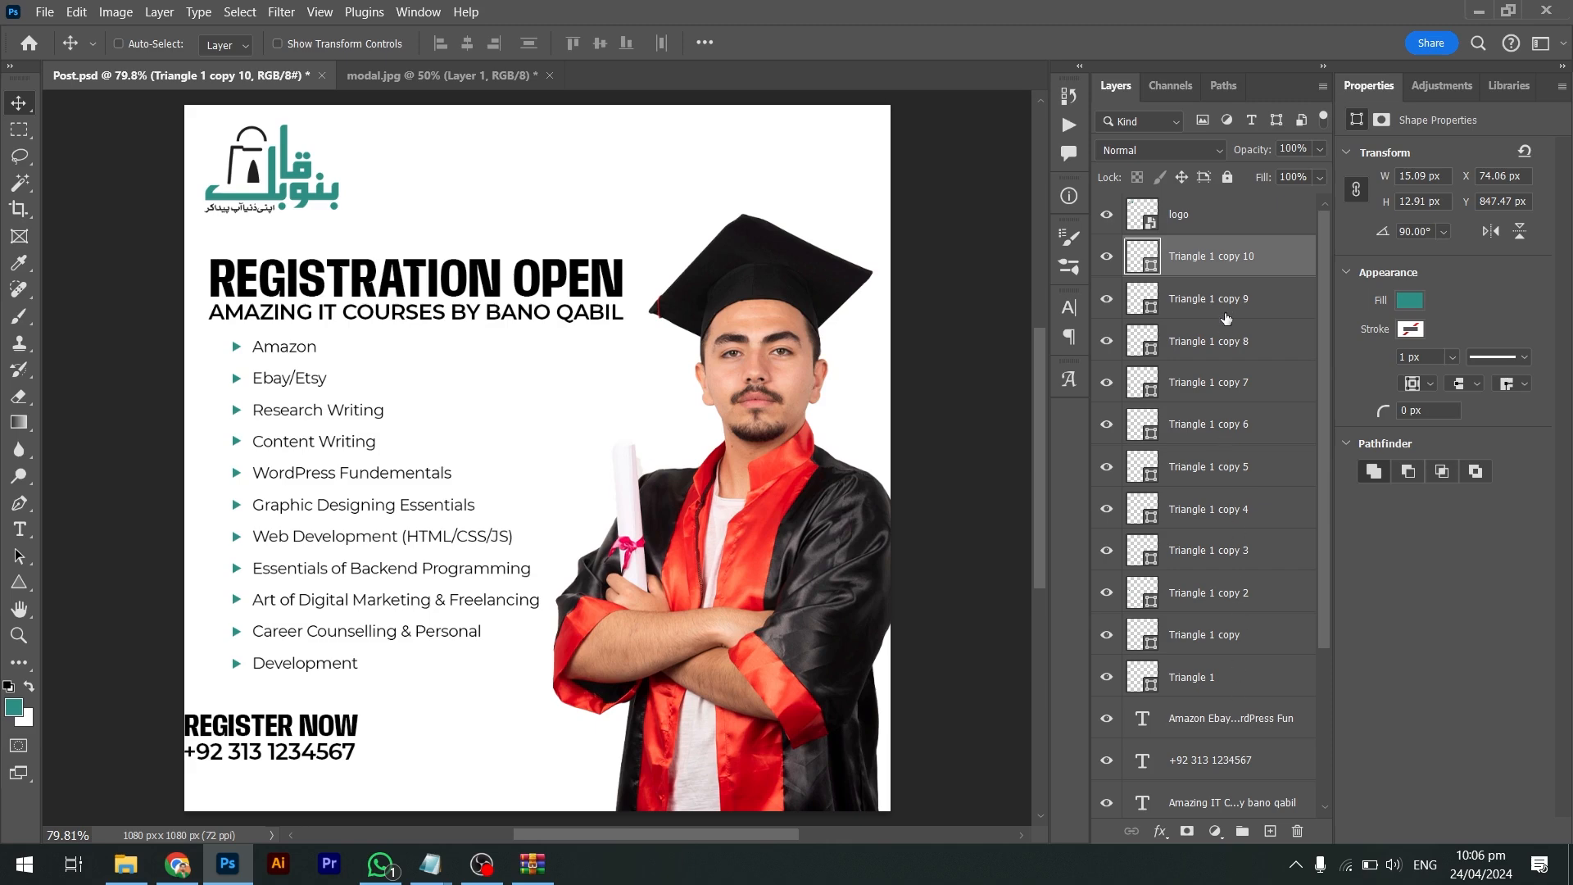
scroll(1253, 629, "down", 3)
scroll(1253, 629, "up", 3)
scroll(1253, 629, "down", 2)
scroll(1253, 629, "up", 2)
Group the eleven triangle layers as 'Bullets' and save the poster
left_click(1241, 693, "shift")
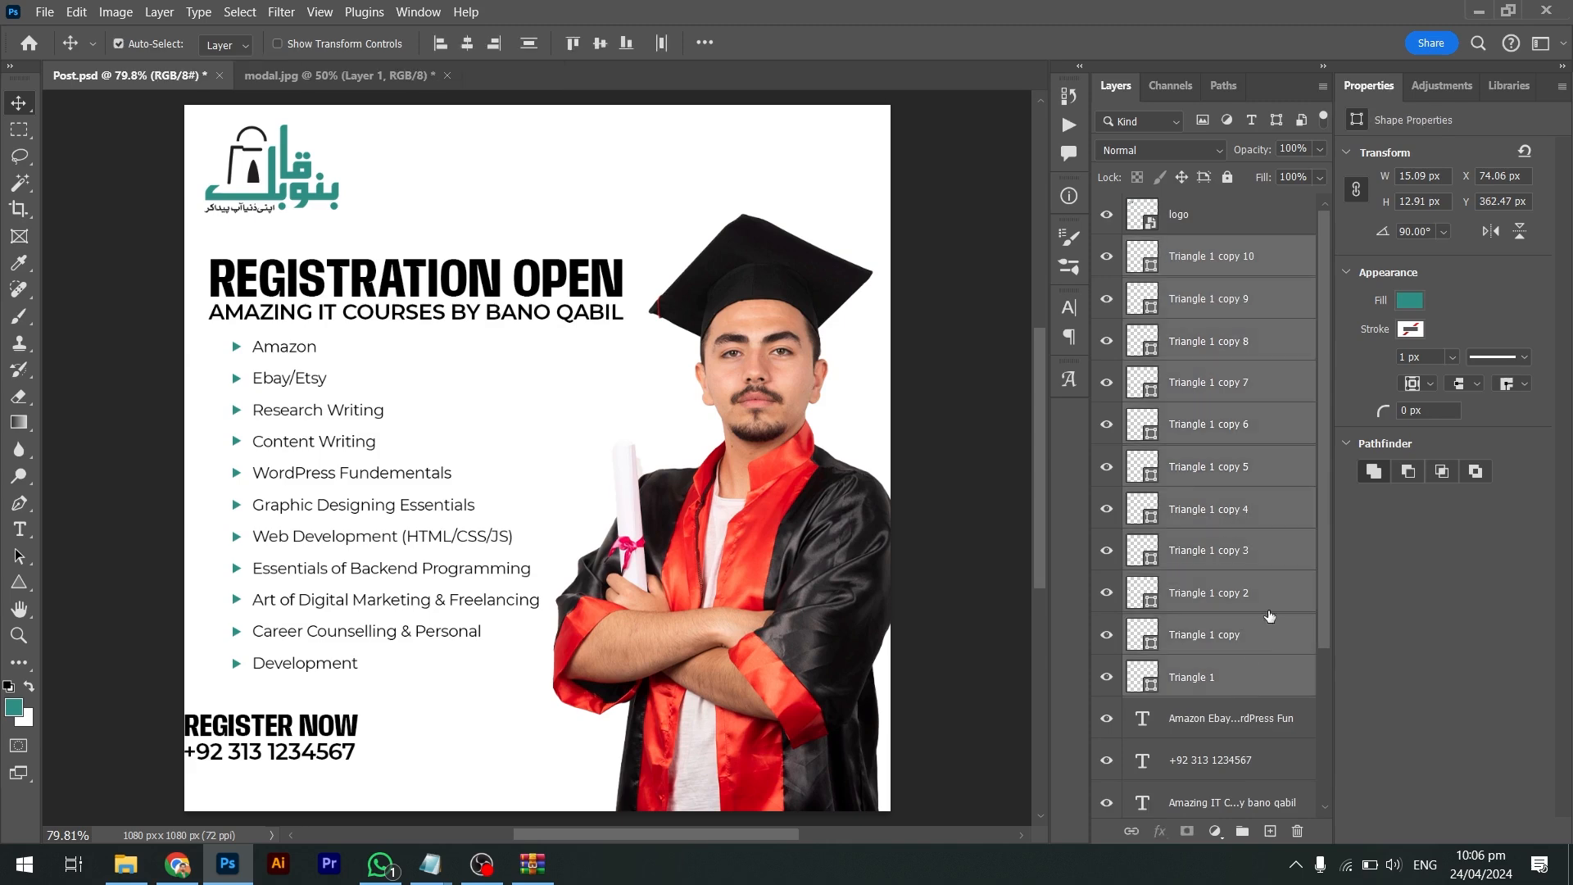
key("ctrl+g")
double_click(1182, 245)
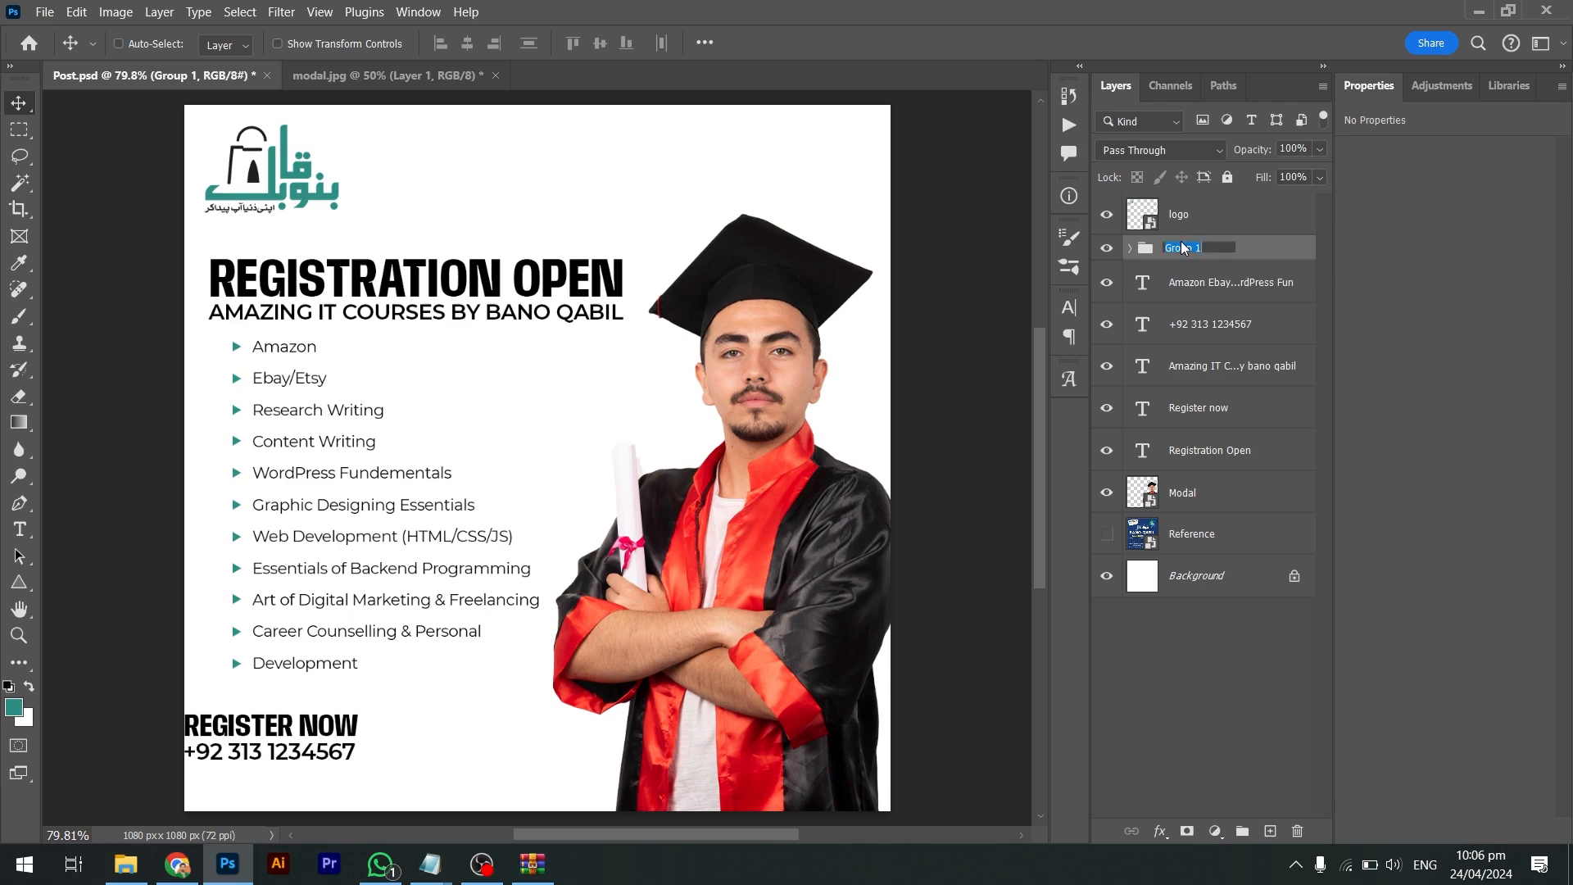
type("Bullets")
key("Return")
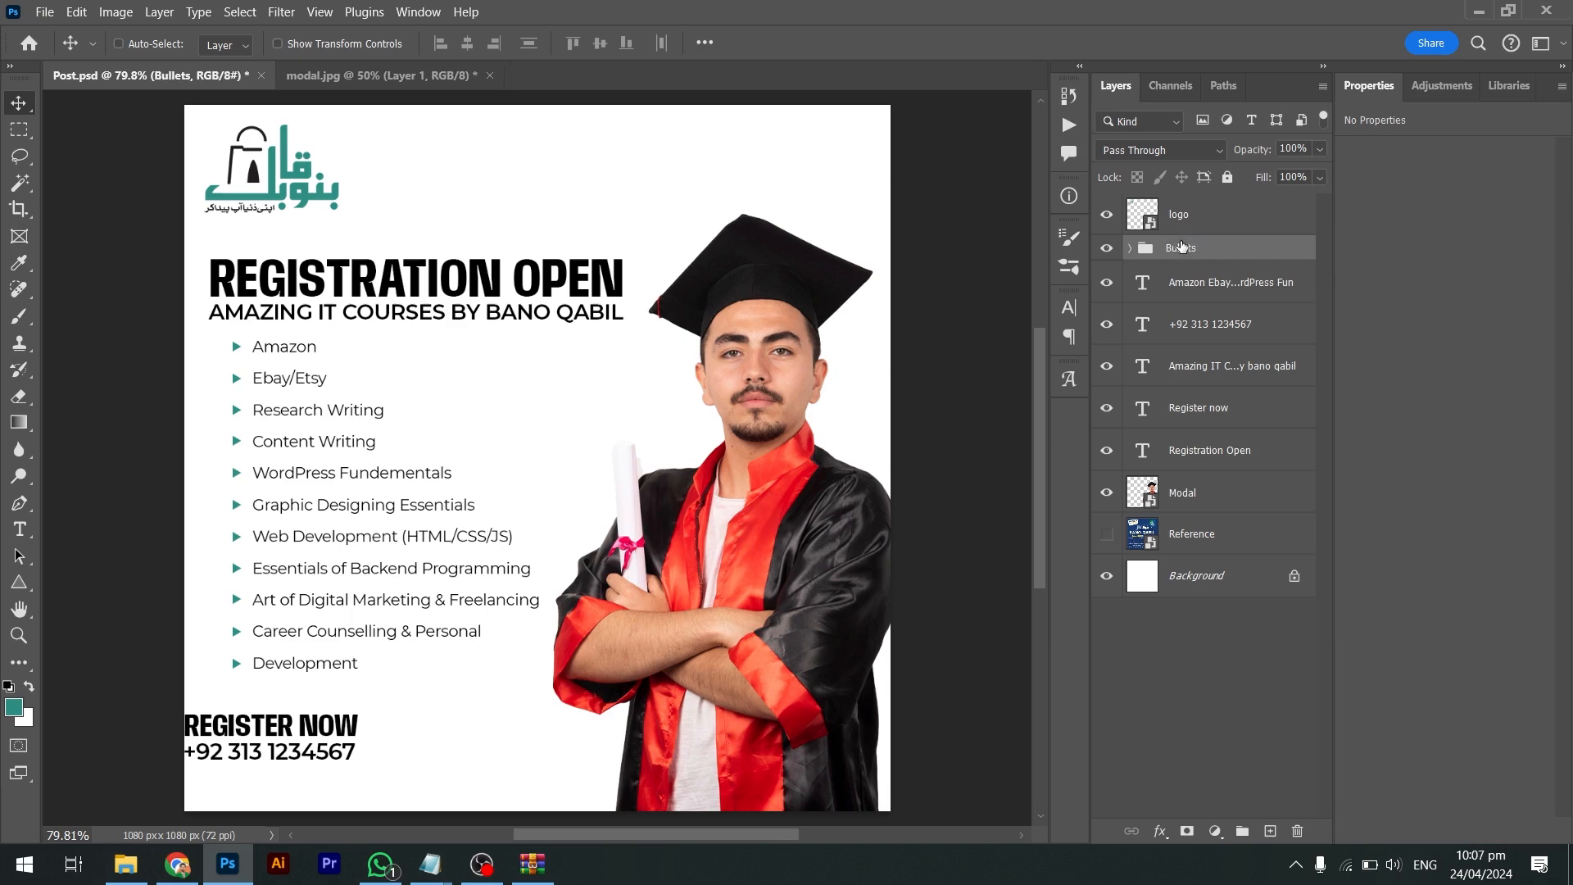
key("ctrl+s")
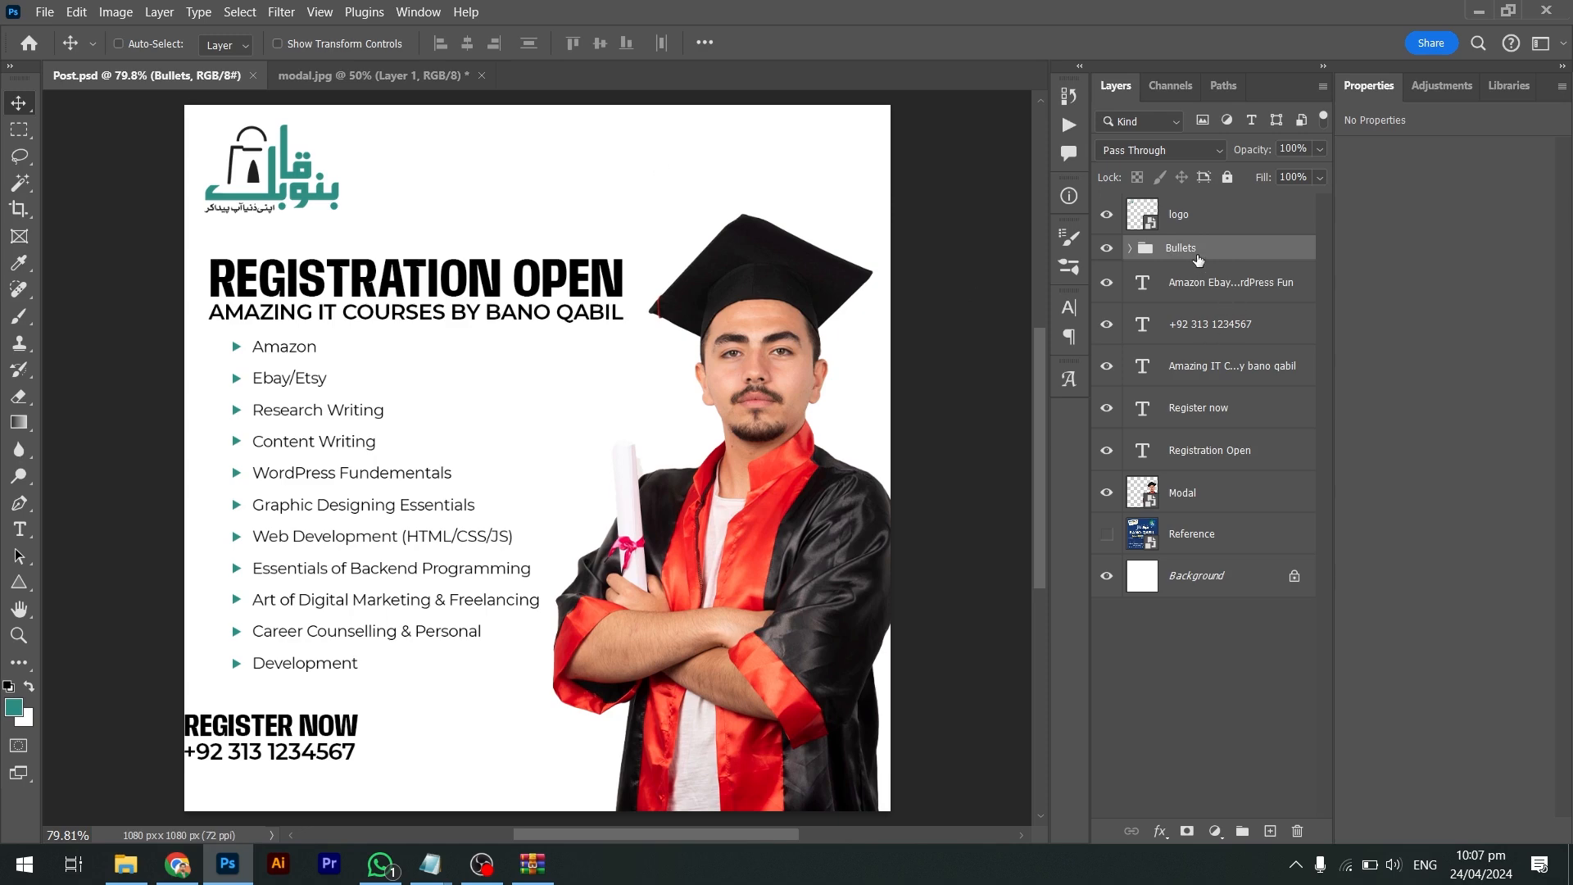
Move the course list text into the group and rename it 'Points/Courses'
left_click(302, 346, "ctrl")
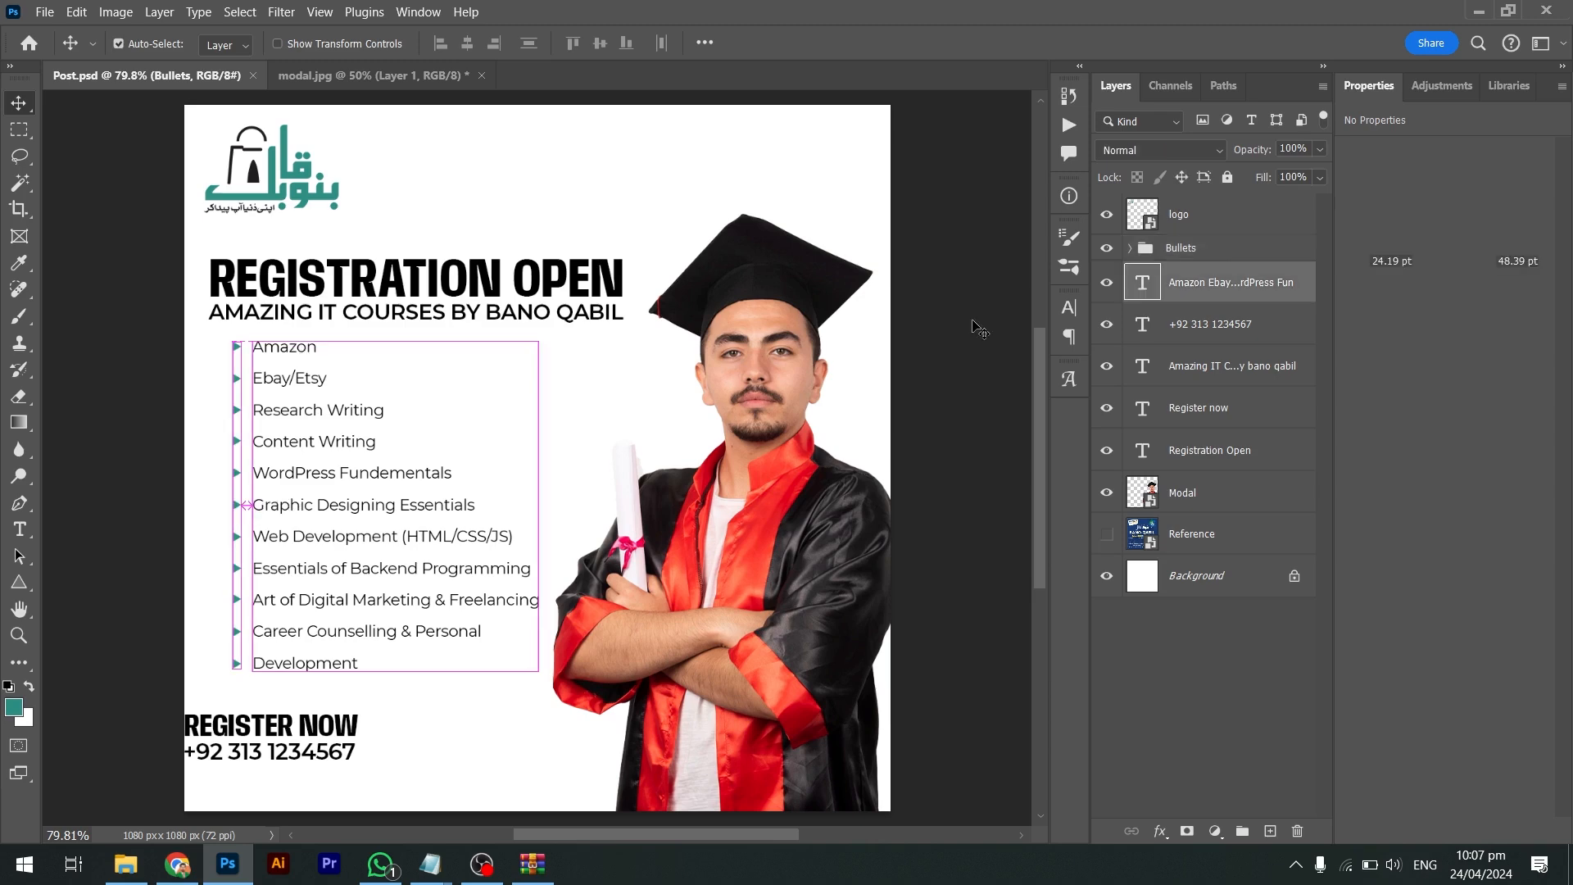
left_click_drag(1203, 286, 1192, 253)
double_click(1181, 249)
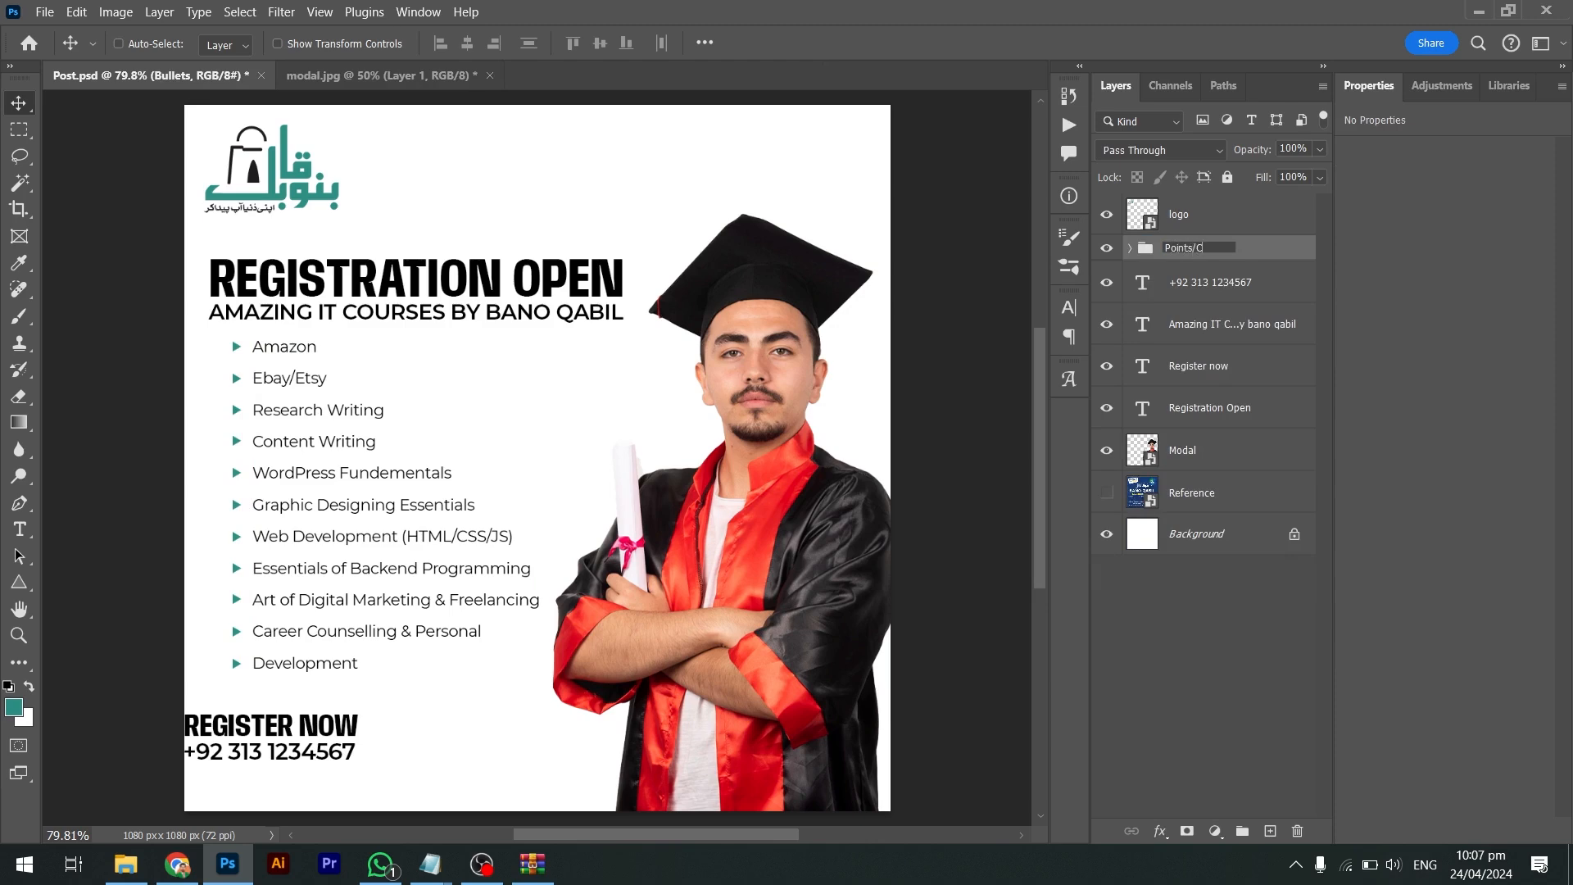
type("Points/Courses")
key("Return")
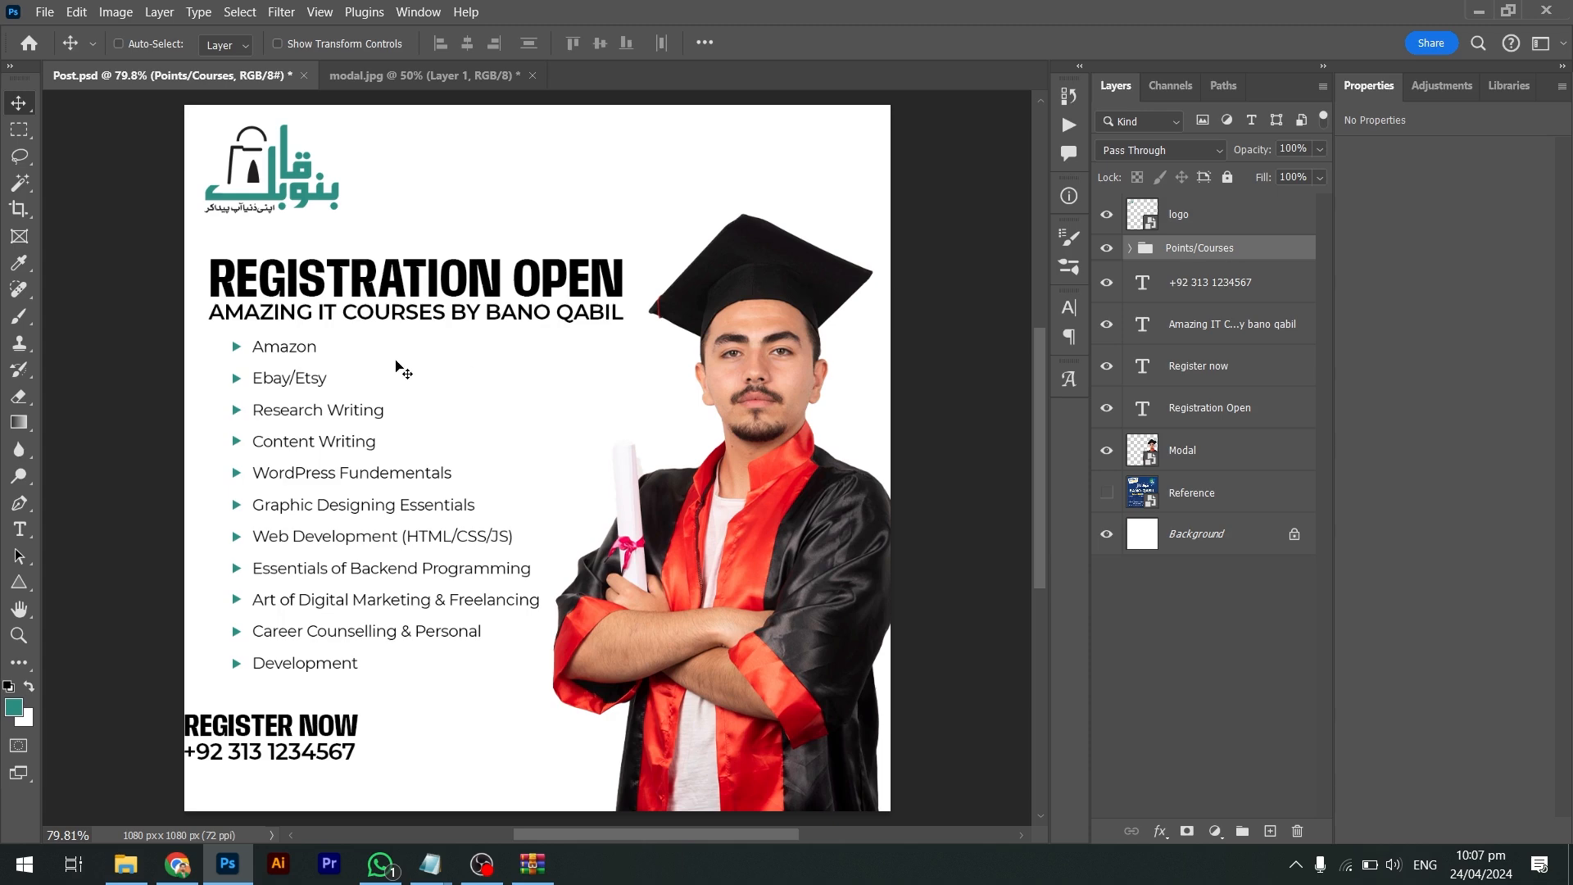
Adjust the course list's horizontal position, then bring Chrome to the front
left_click_drag(300, 381, 278, 381)
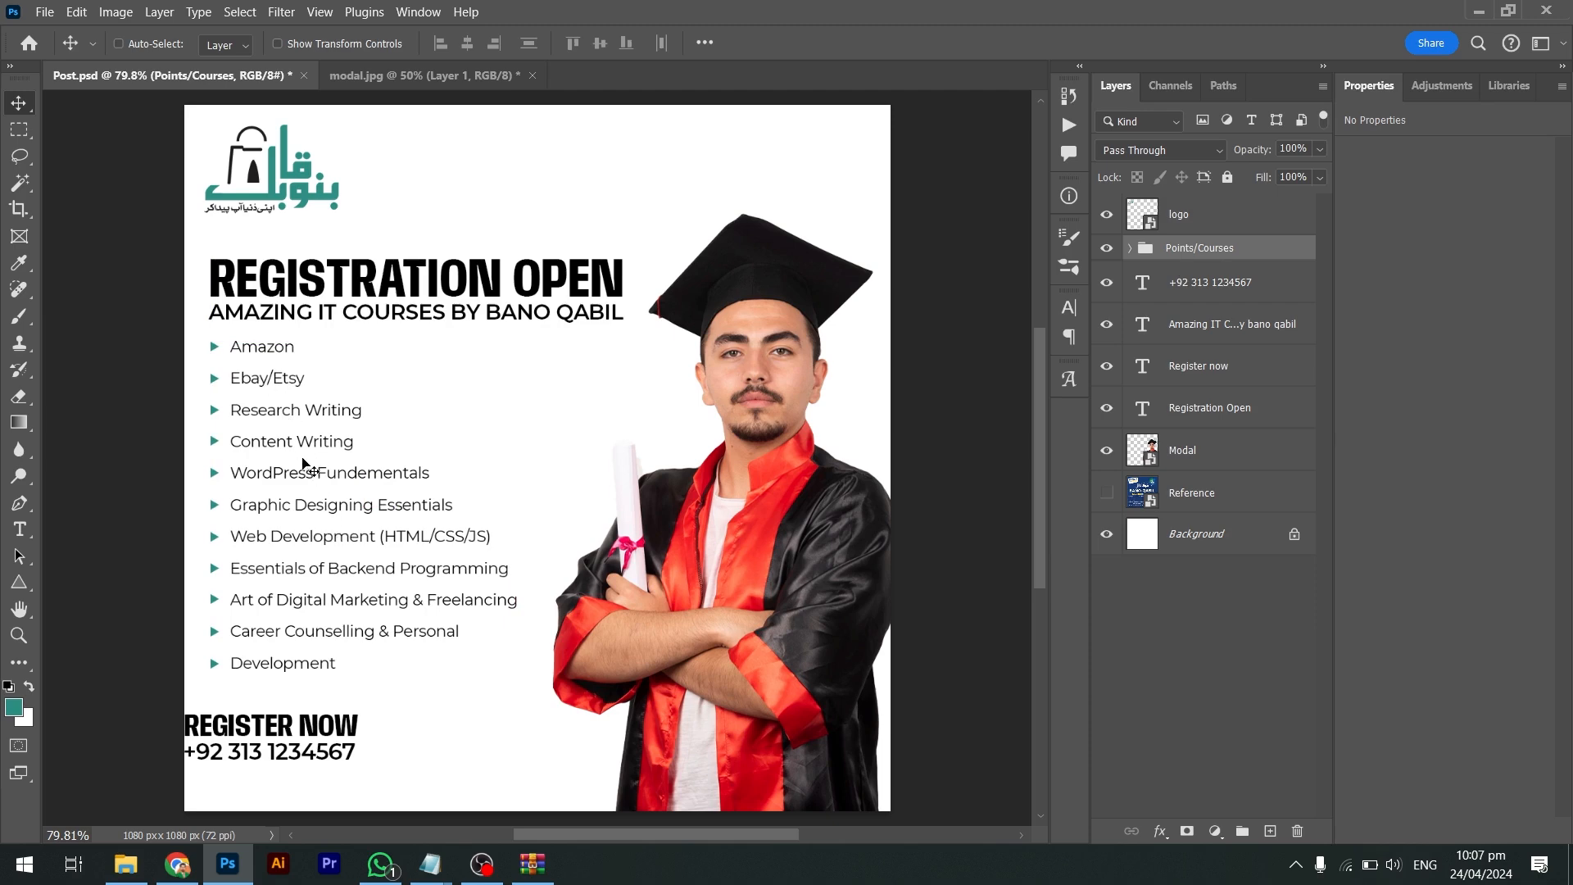
left_click_drag(265, 398, 292, 400)
key("alt+Tab")
key("Tab")
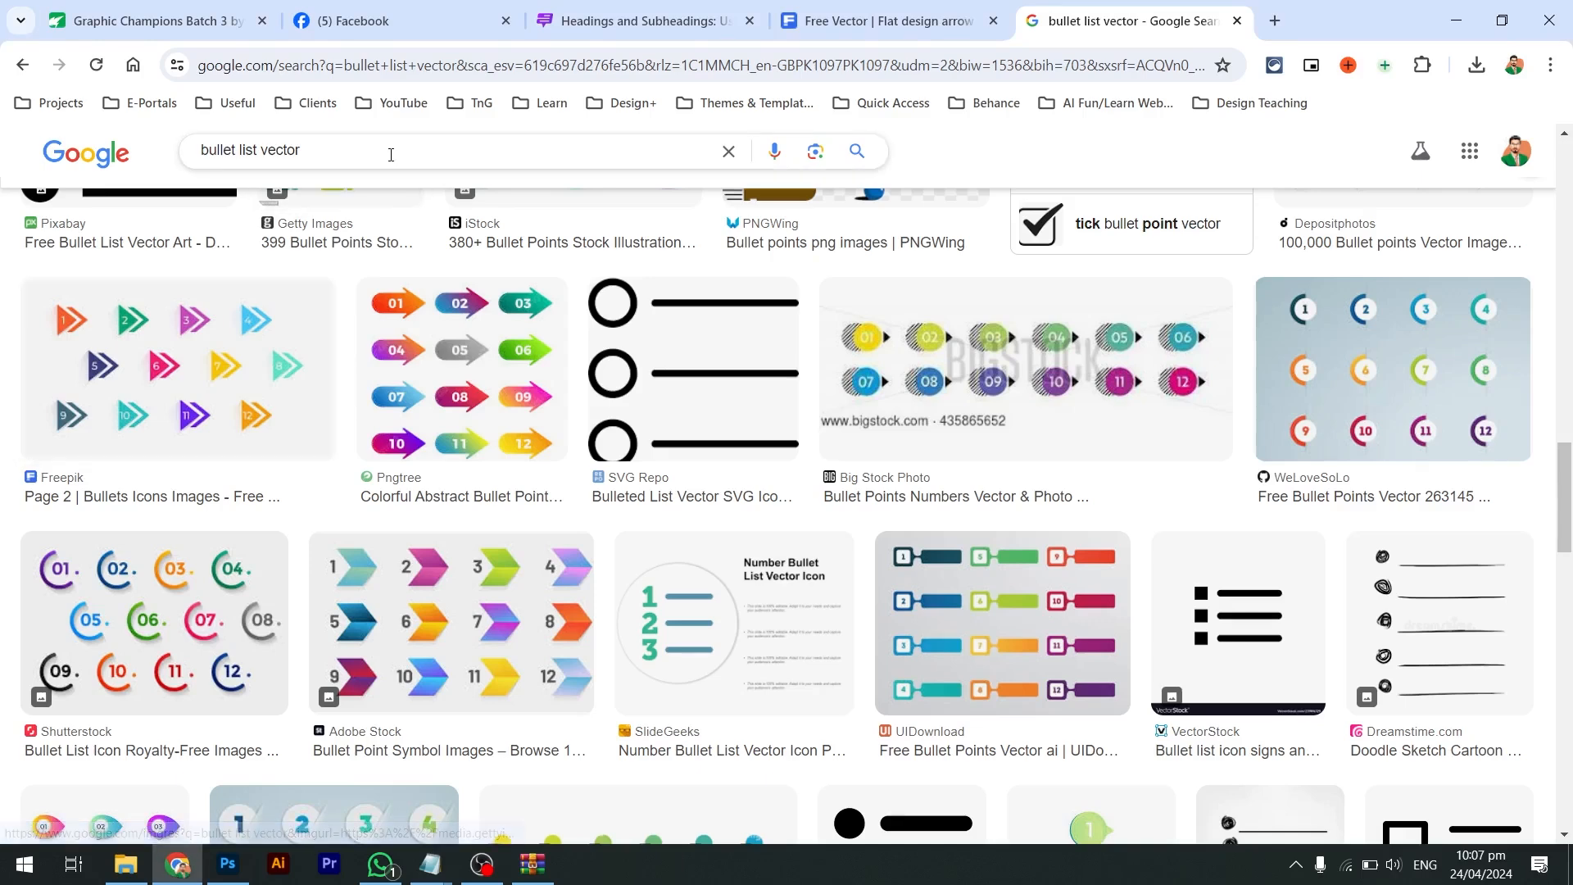
Search images for 'text indent' and preview the GeeksforGeeks CSS text-indent example
left_click_drag(394, 151, 39, 155)
type("te")
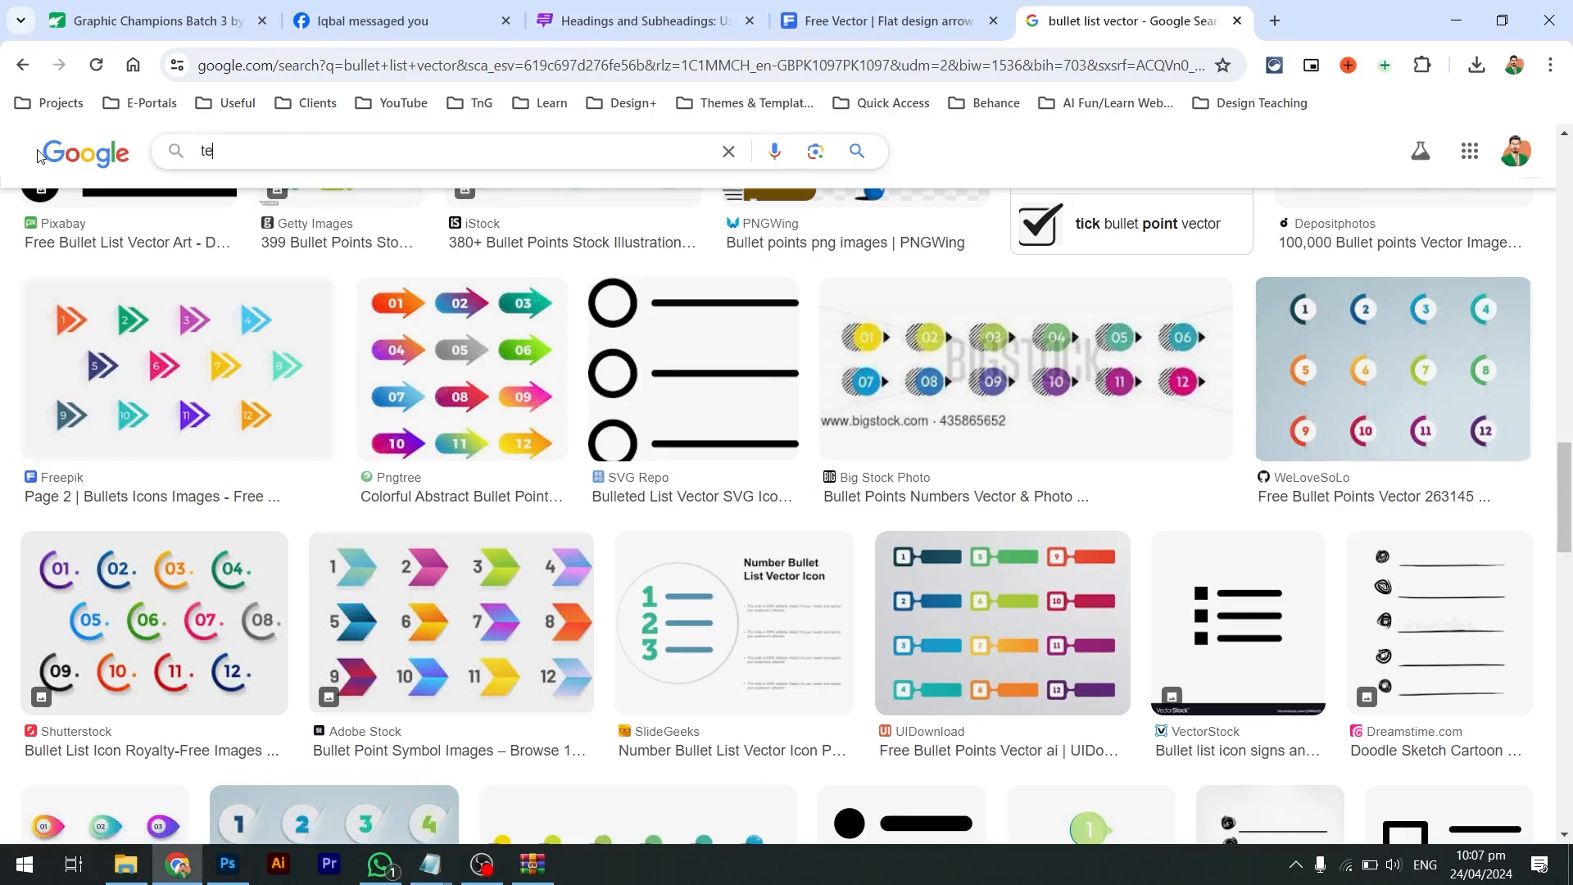
type("xt indent")
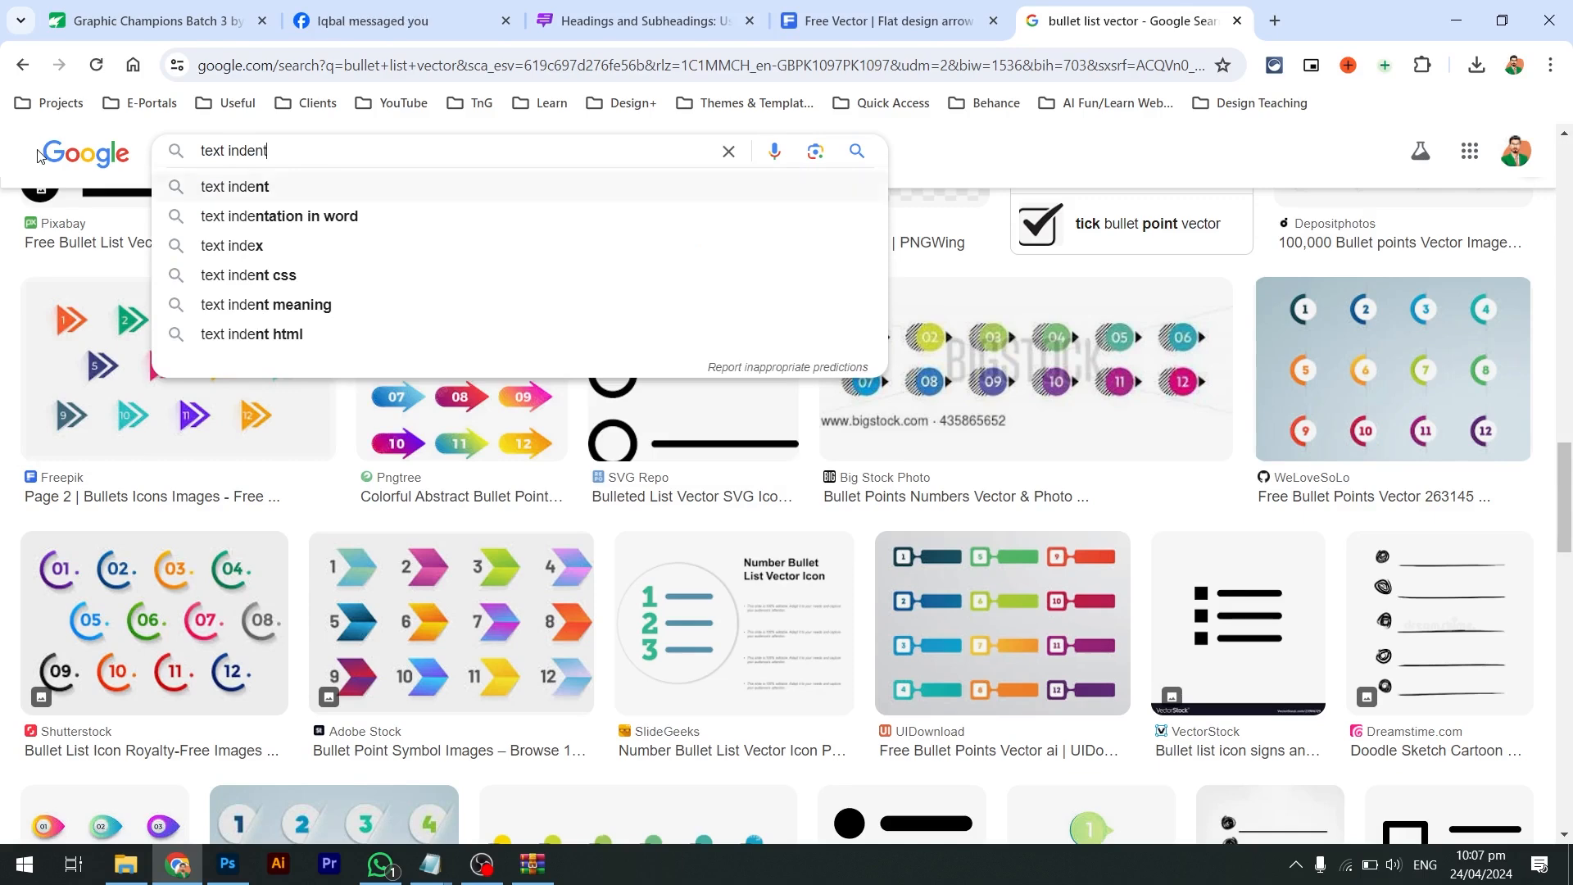
key("Return")
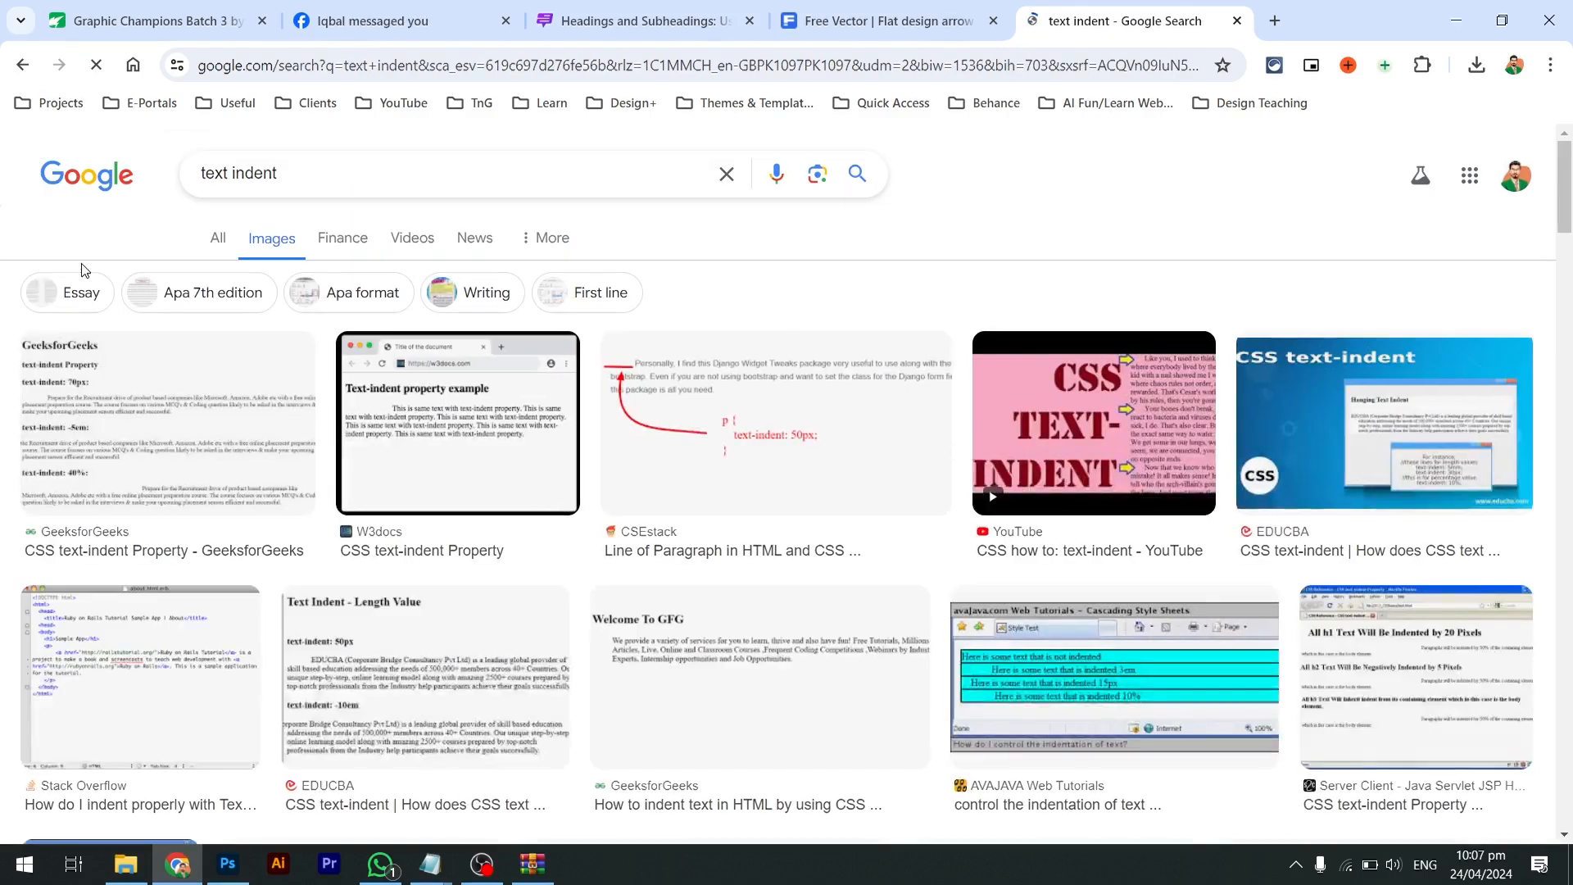
left_click(213, 407)
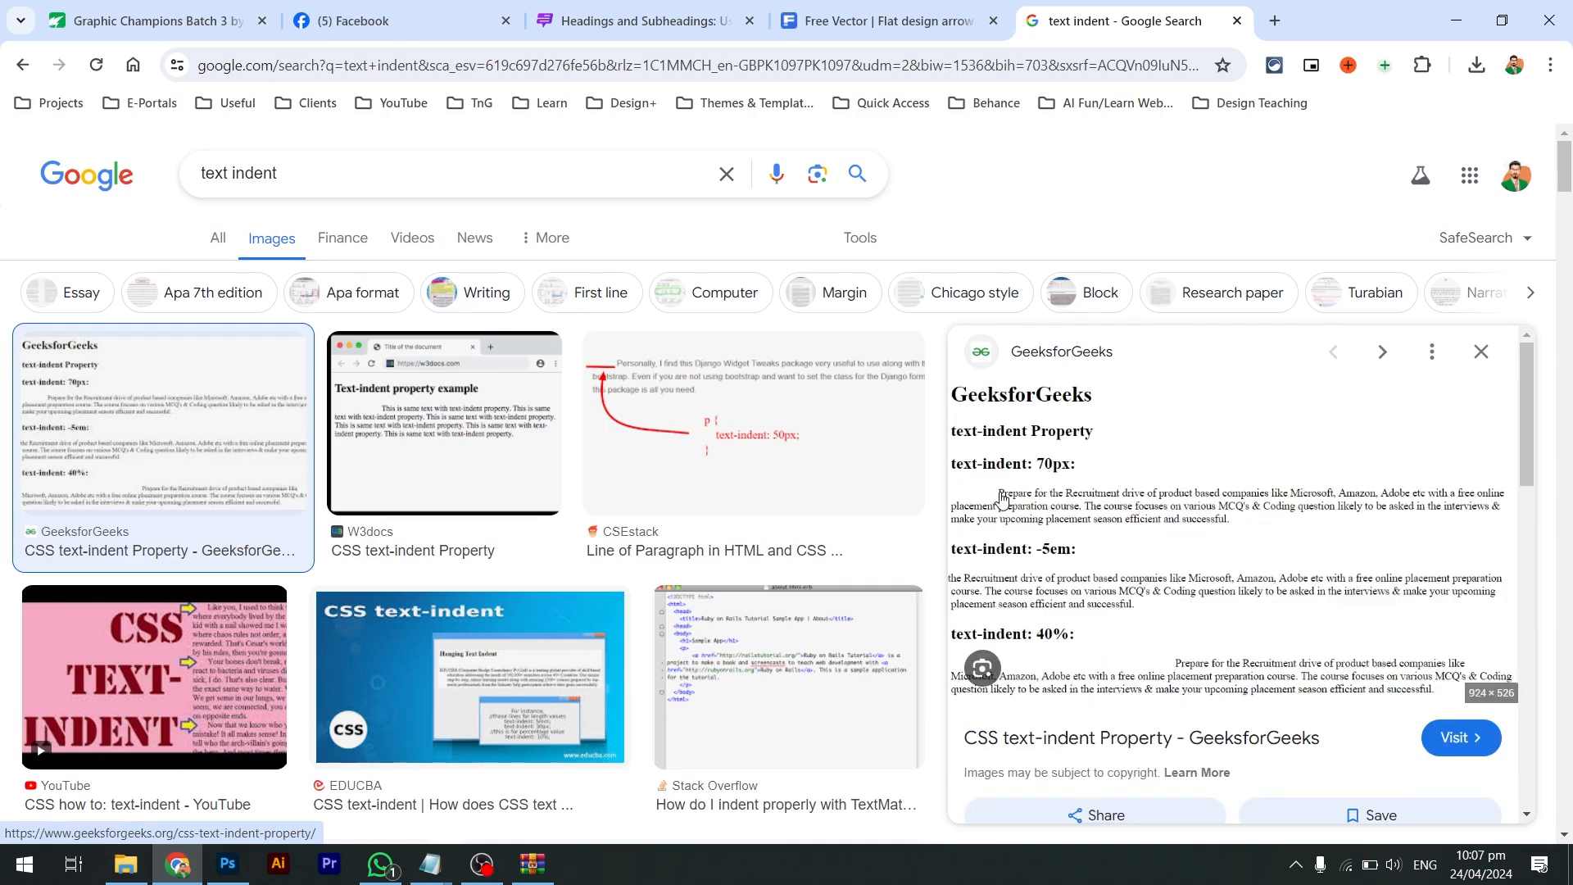
scroll(1001, 497, "down", 1)
scroll(1134, 650, "down", 3)
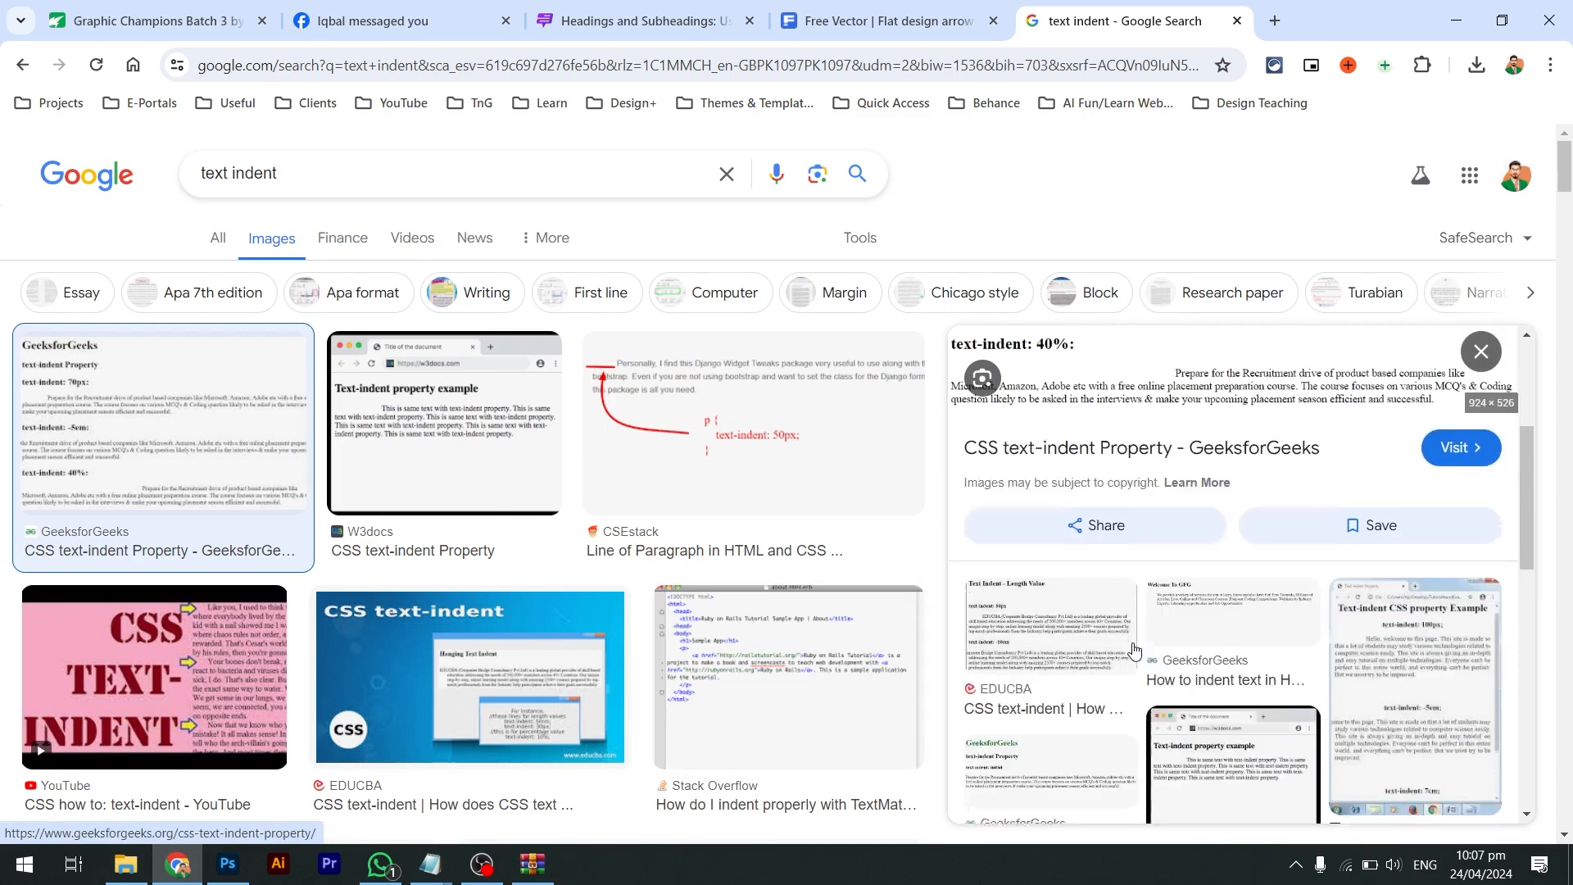
scroll(1134, 650, "down", 1)
key("alt+Tab")
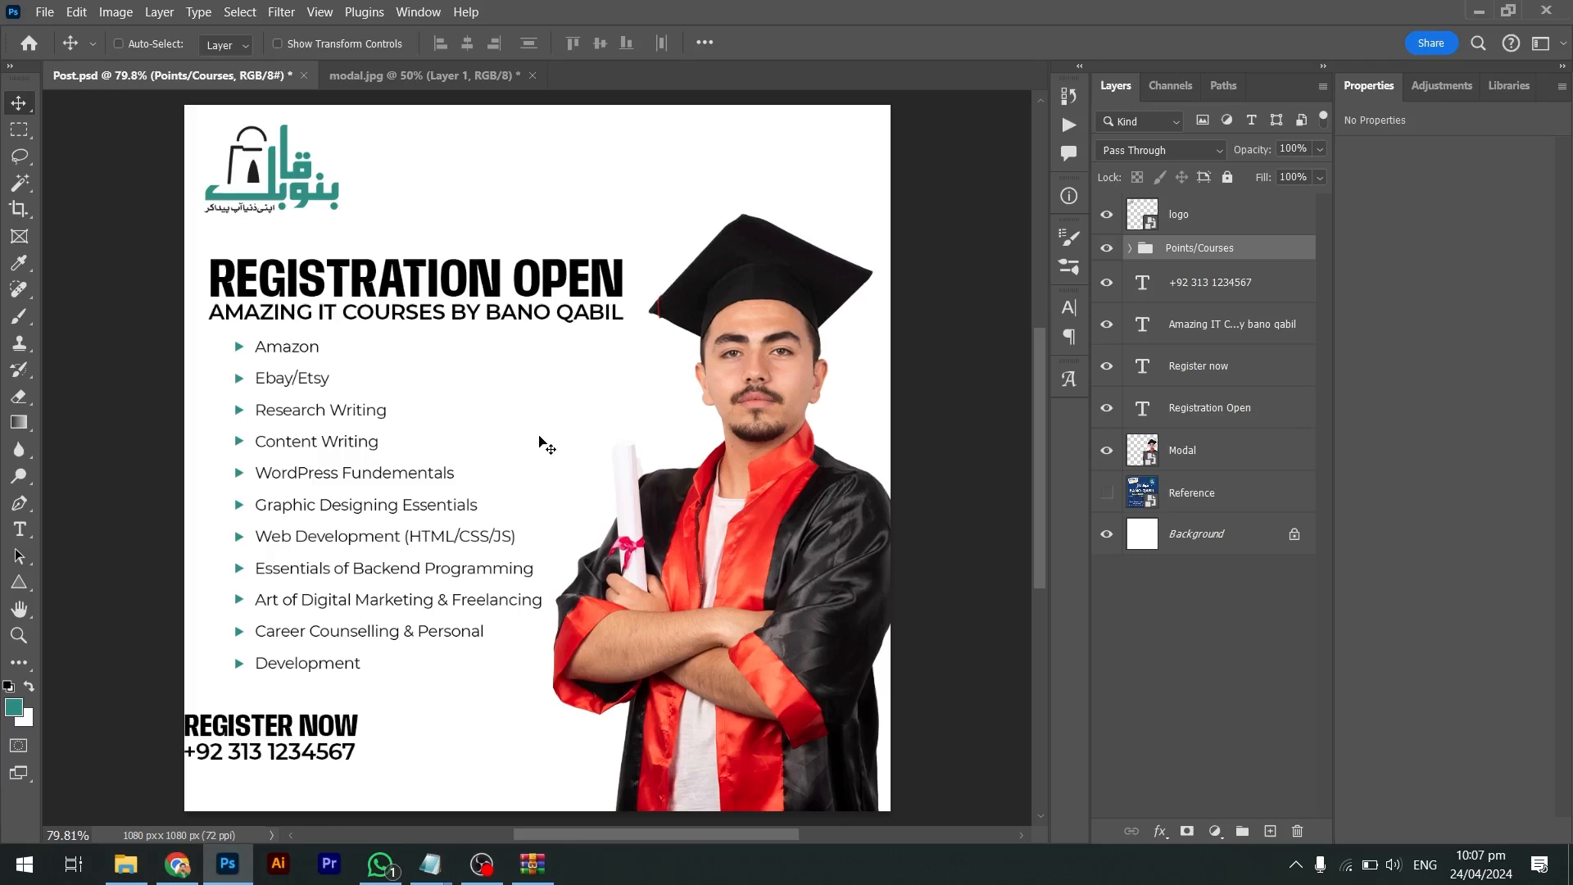
Nudge the course list slightly left to line it up
key("shift+Left")
key("shift+Left")
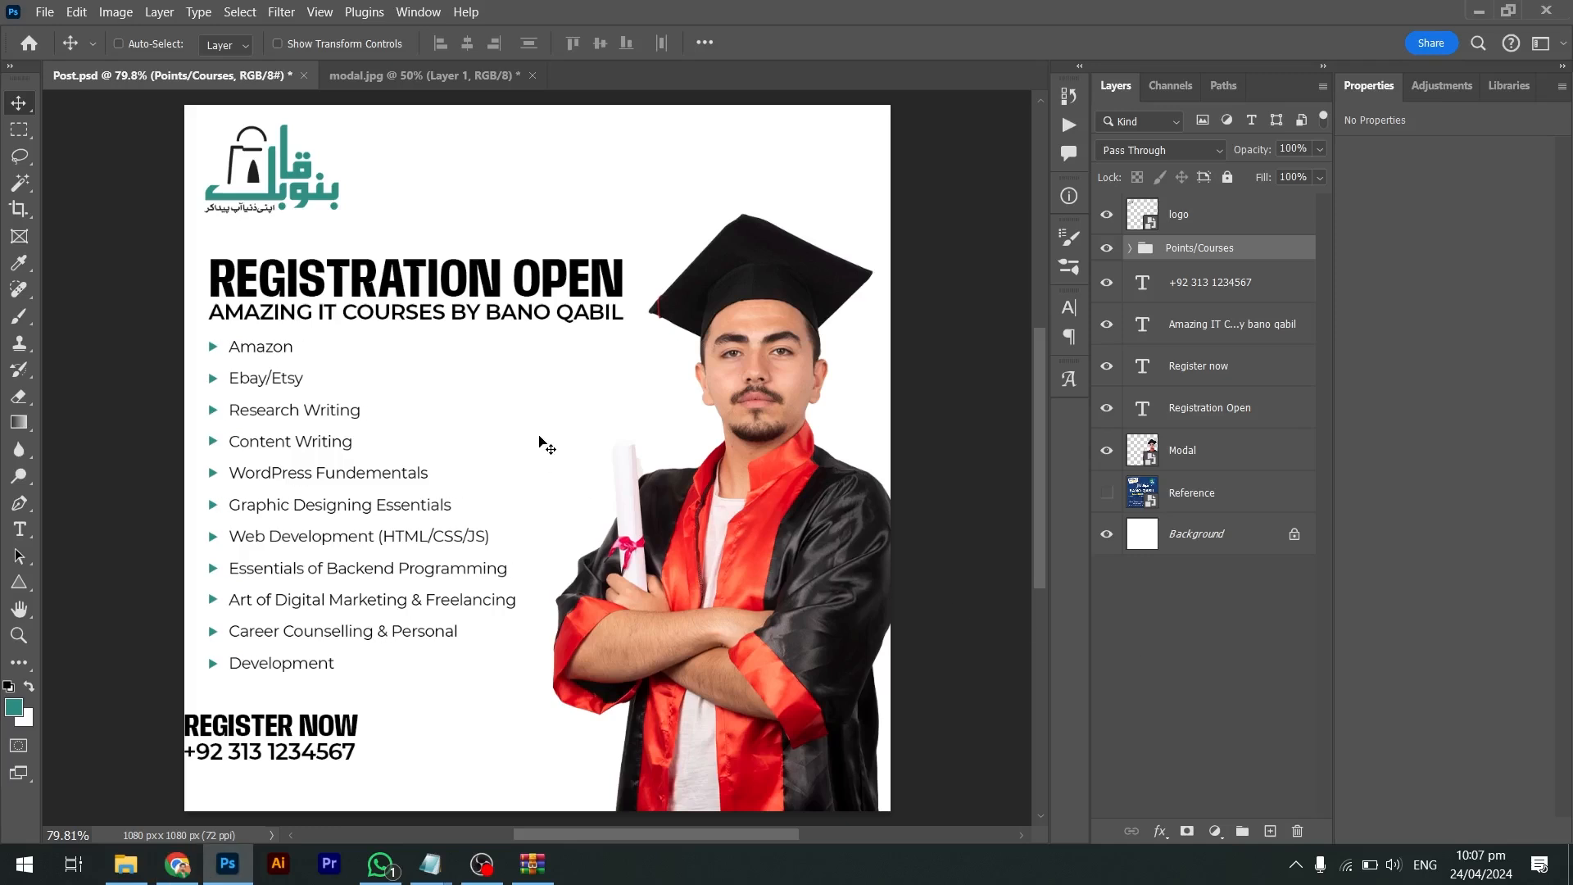
key("shift+Right")
key("shift+Right")
key("shift+Right")
key("shift+Left")
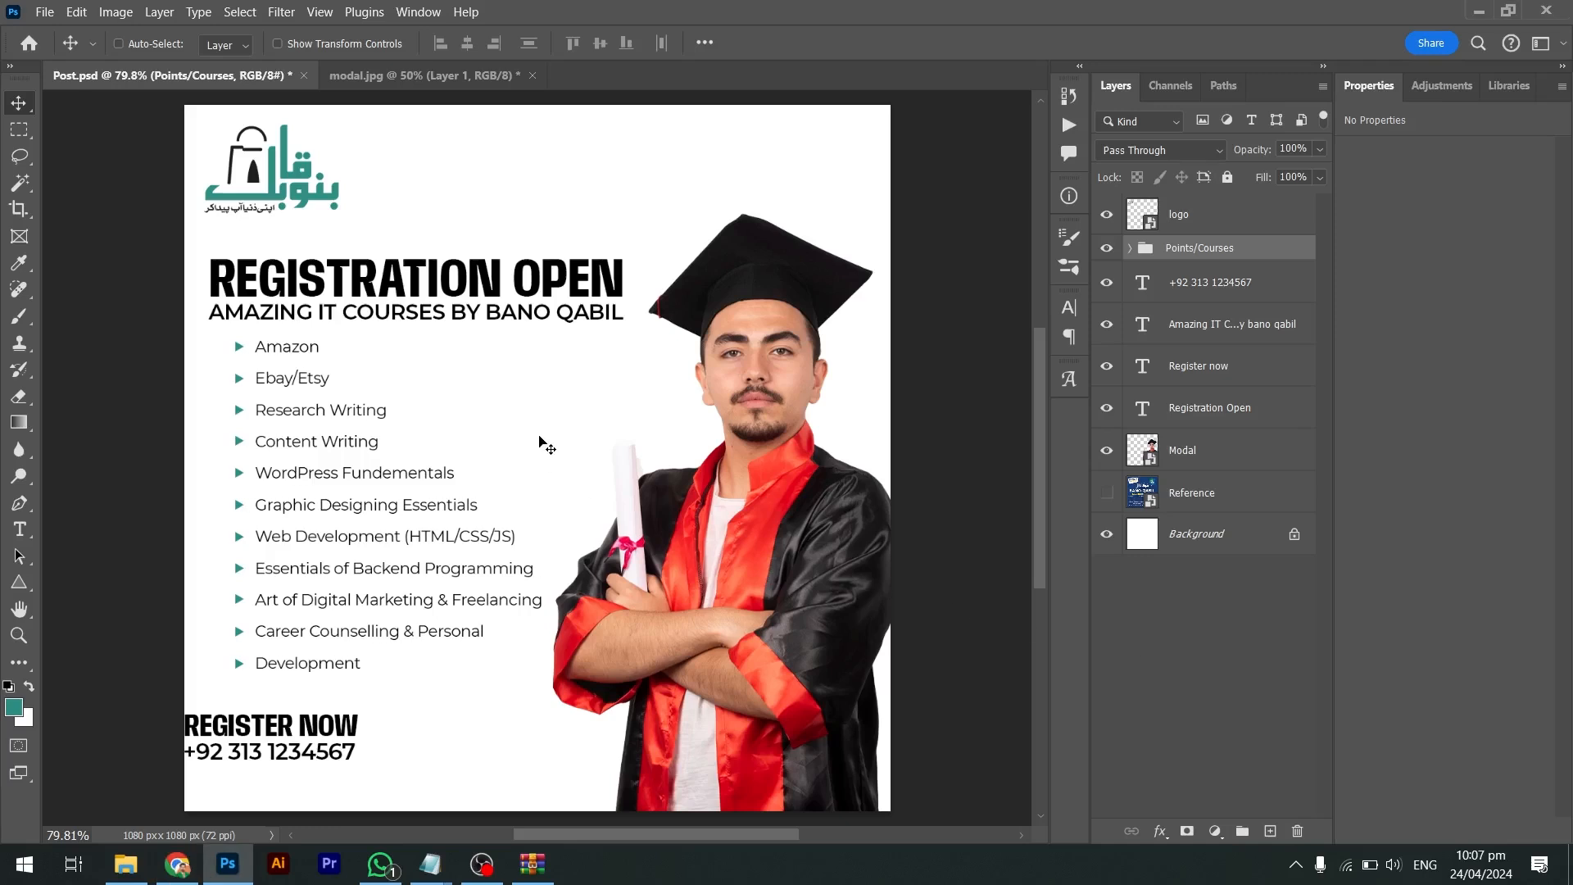
key("shift+Left")
key("Left")
key("Left")
key("Left")
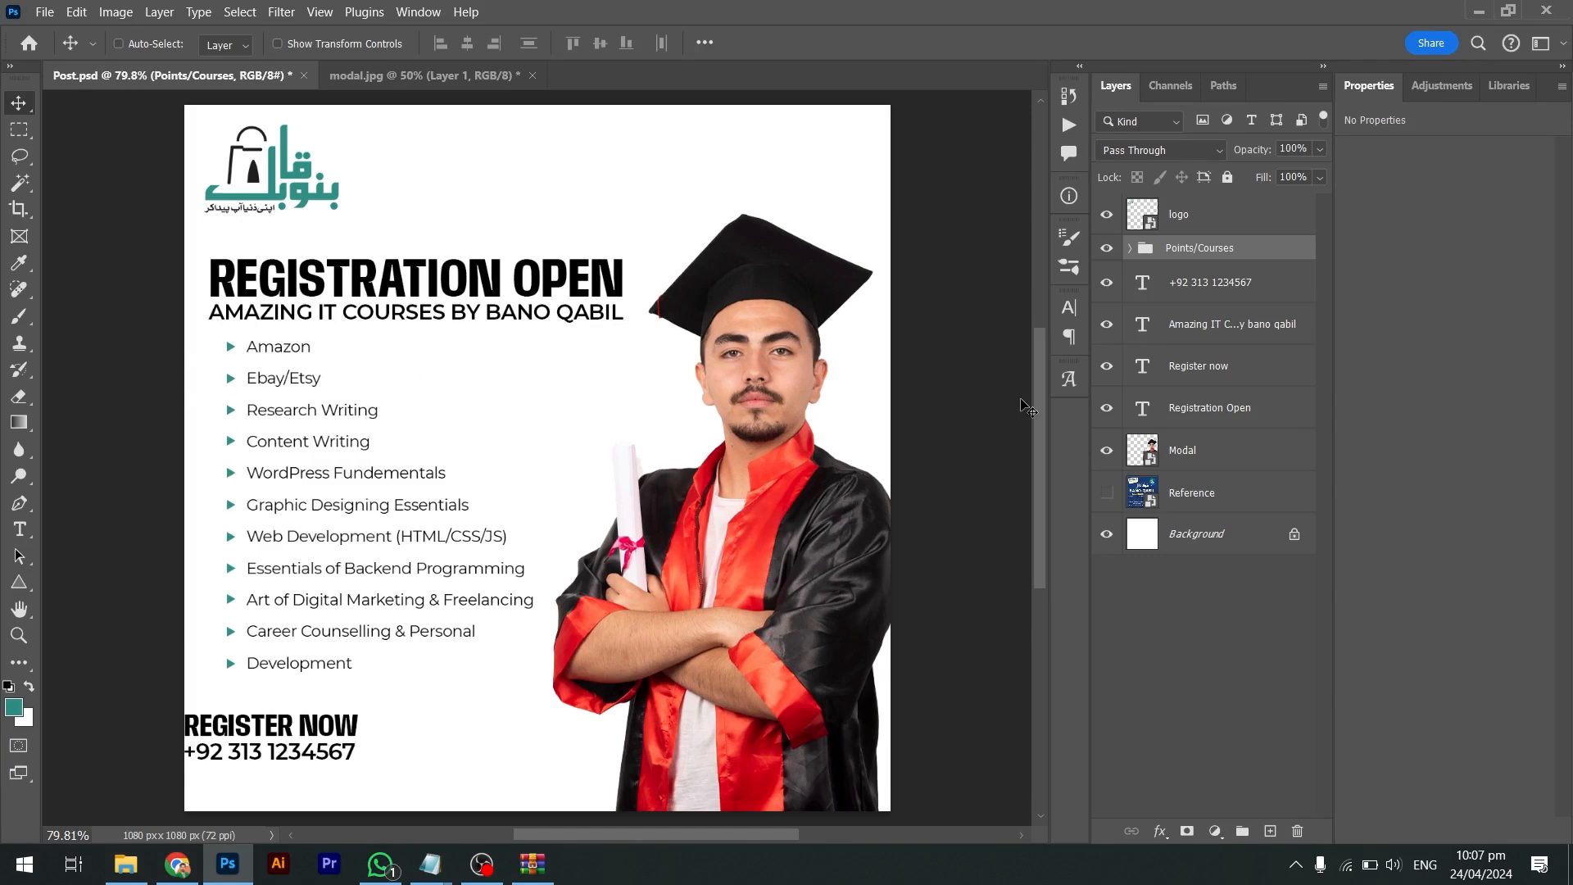
Move the REGISTER NOW and phone number text to just below the course list
left_click_drag(383, 699, 262, 309)
left_click_drag(282, 693, 250, 471)
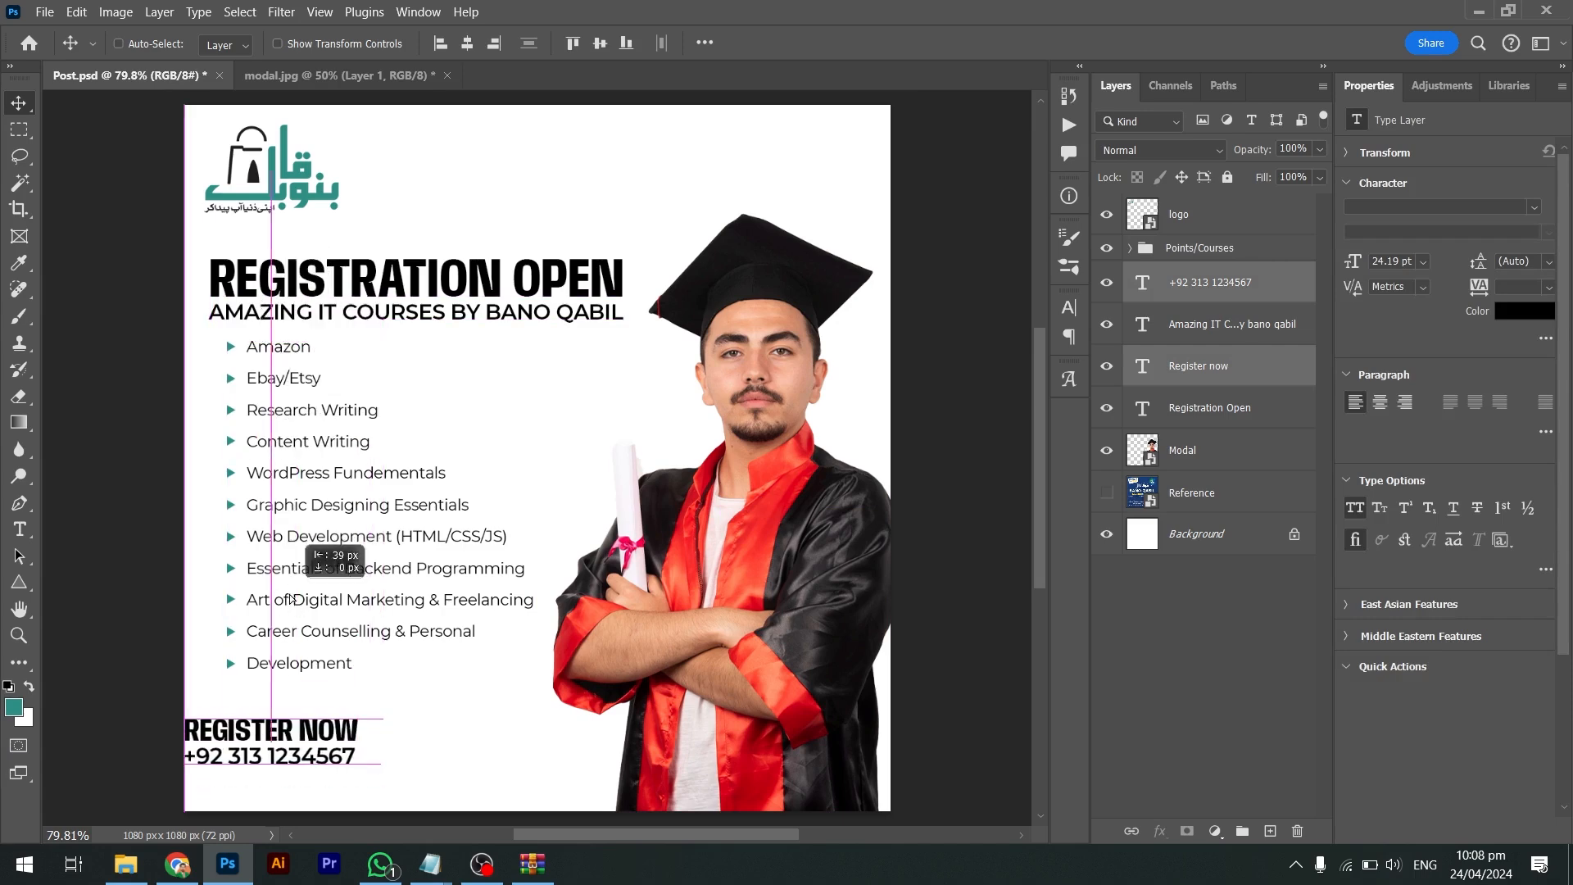
left_click_drag(290, 728, 289, 285)
key("shift")
key("shift")
key("shift")
key("shift")
key("shift")
key("Escape")
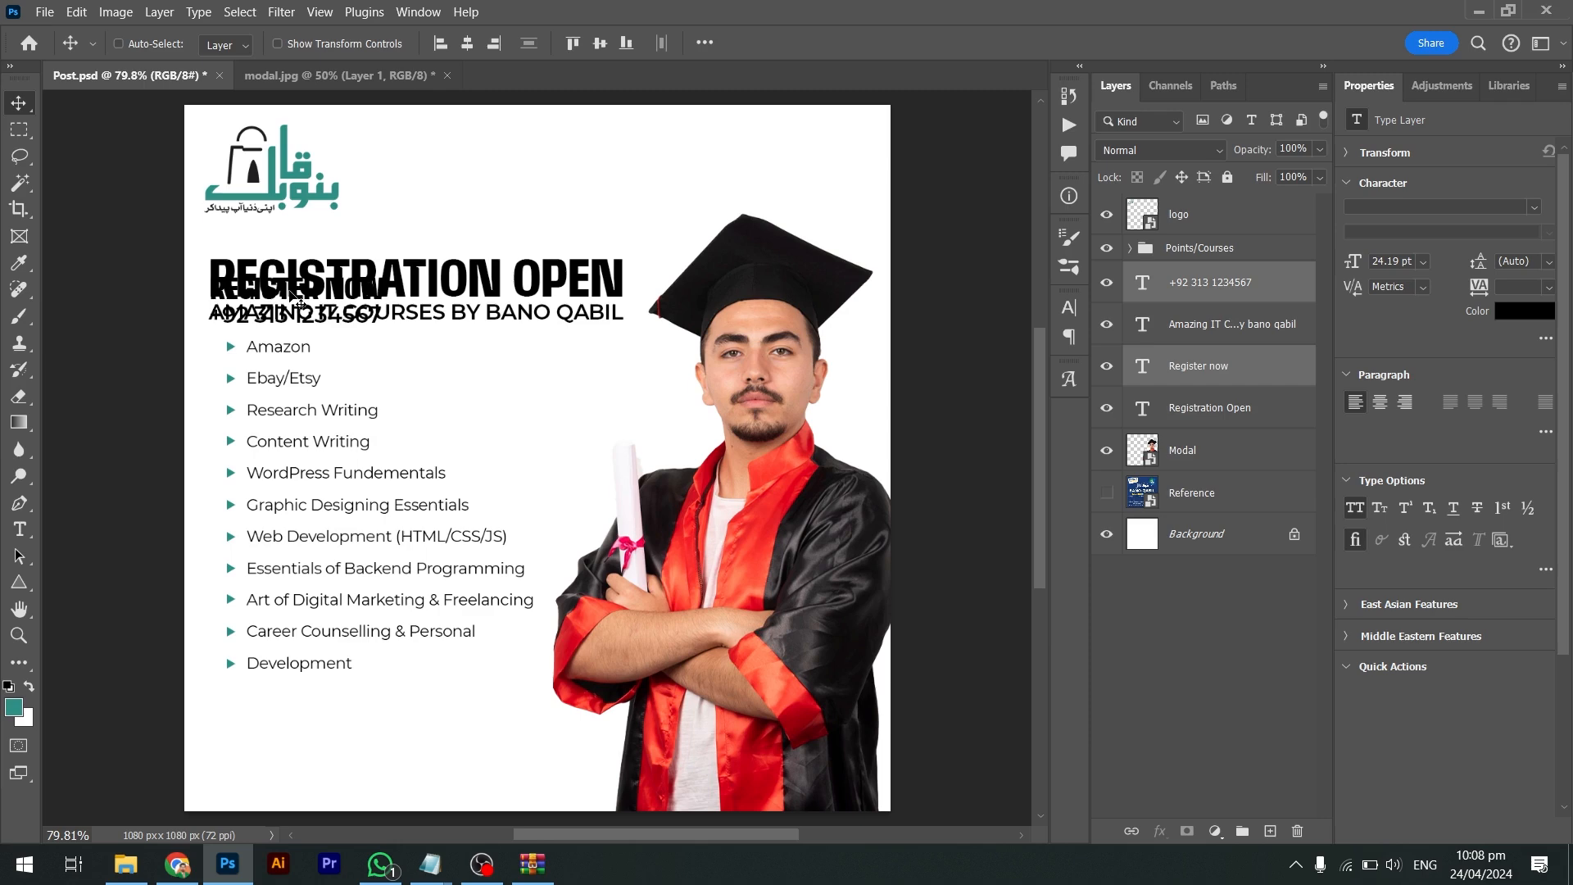
left_click_drag(294, 299, 394, 749)
Scale the register text up about 105%, fine-tune its position, and group both layers
key("ctrl+t")
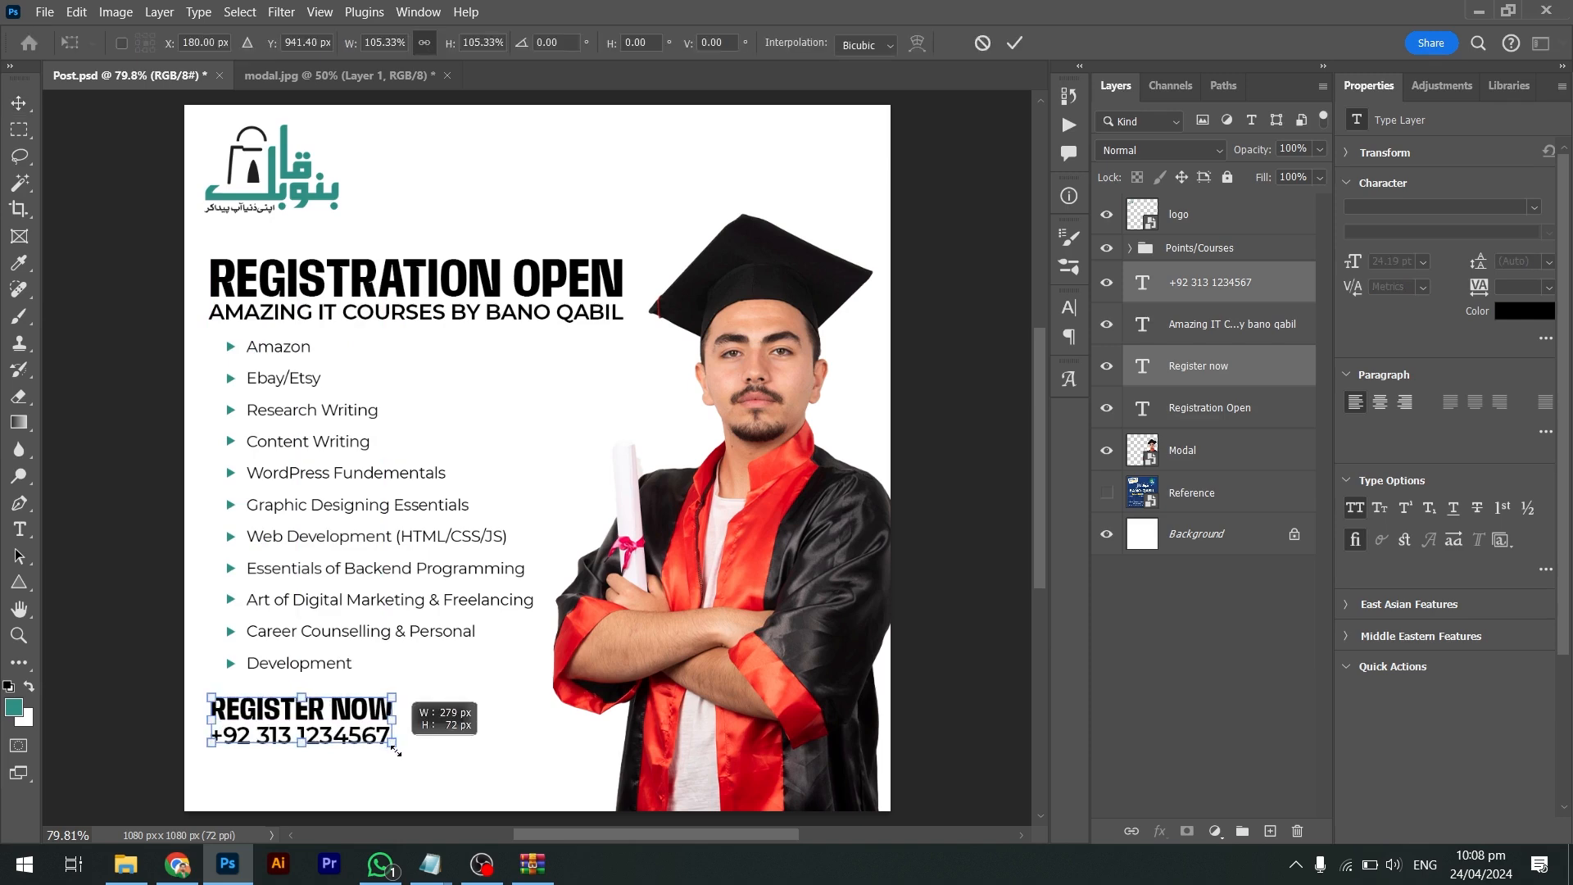
key("Return")
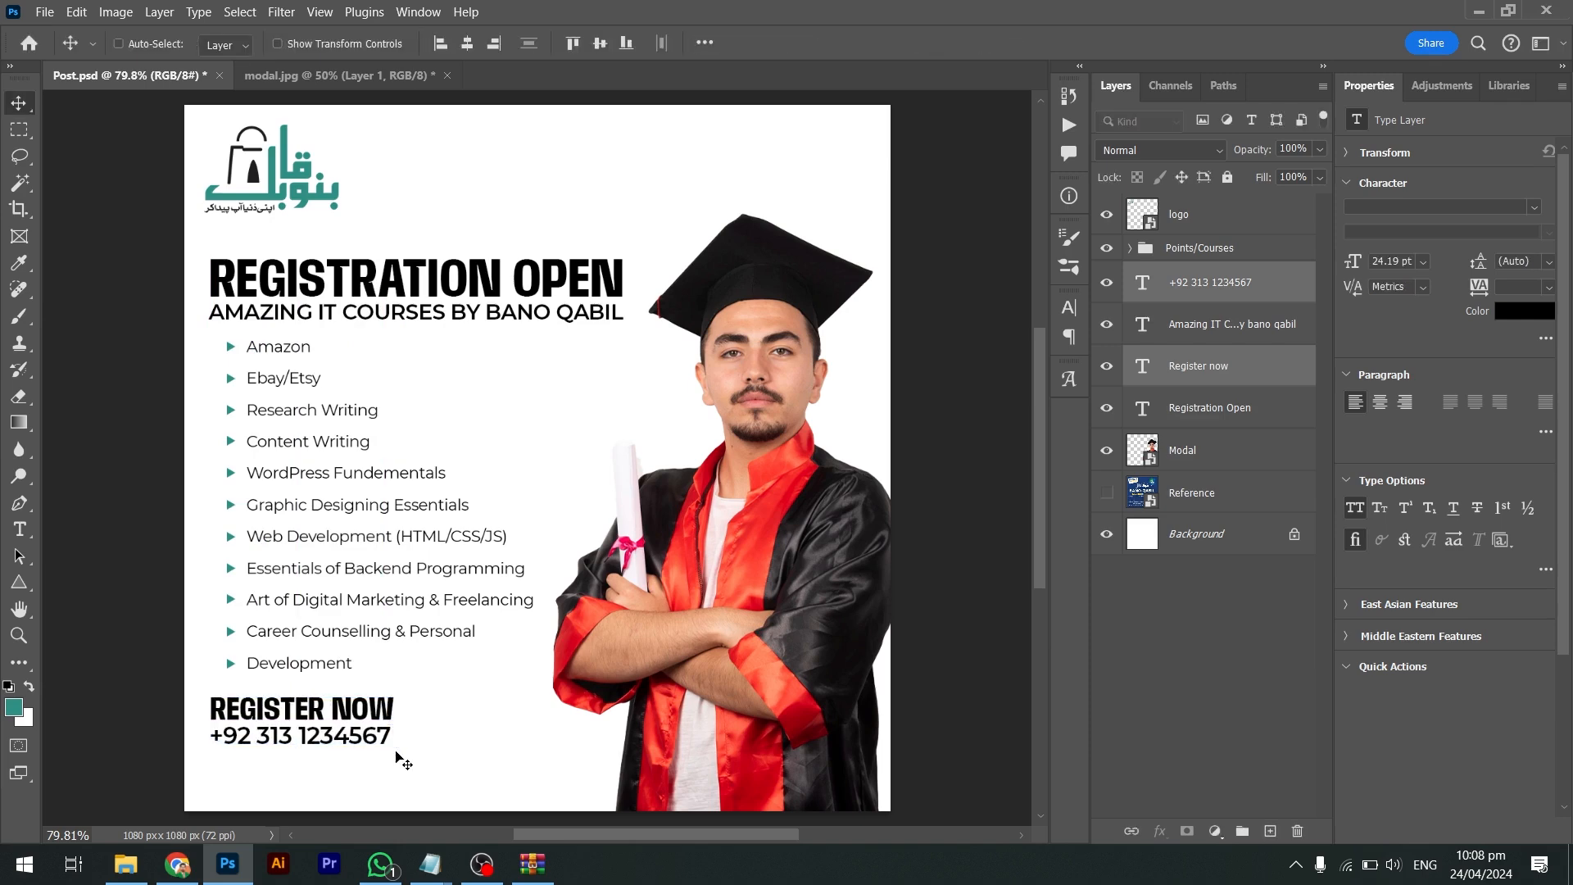
key("Up")
key("Up")
key("Up")
key("Up")
key("Up")
key("Up")
key("shift+Down")
key("shift+Down")
key("shift+Down")
key("shift+Down")
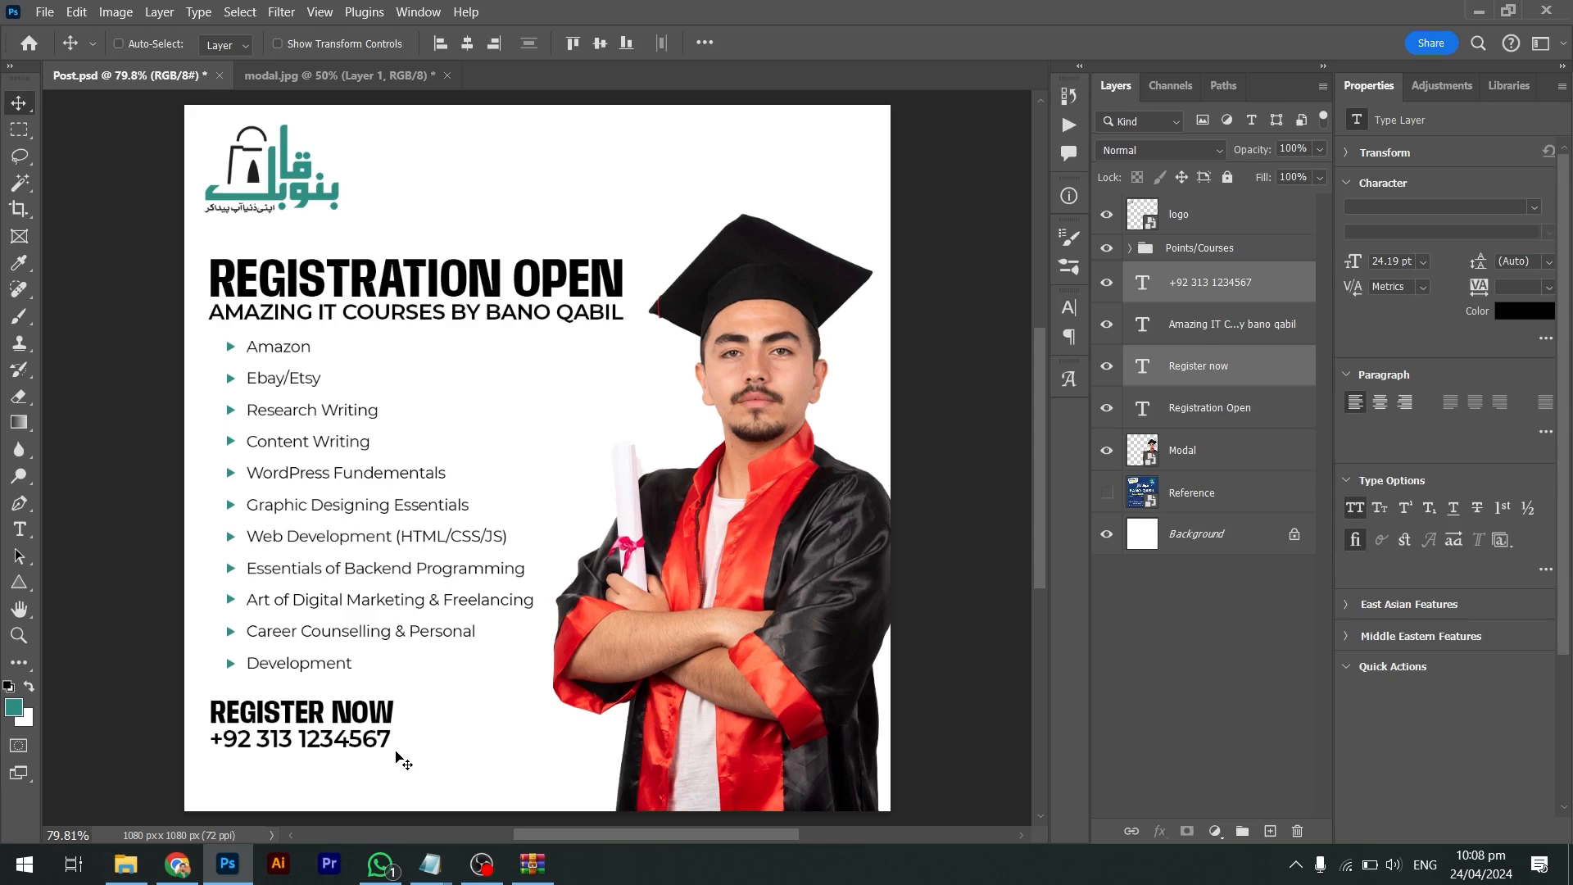
key("shift+Up")
key("shift+Up")
key("shift+Up")
key("shift+Up")
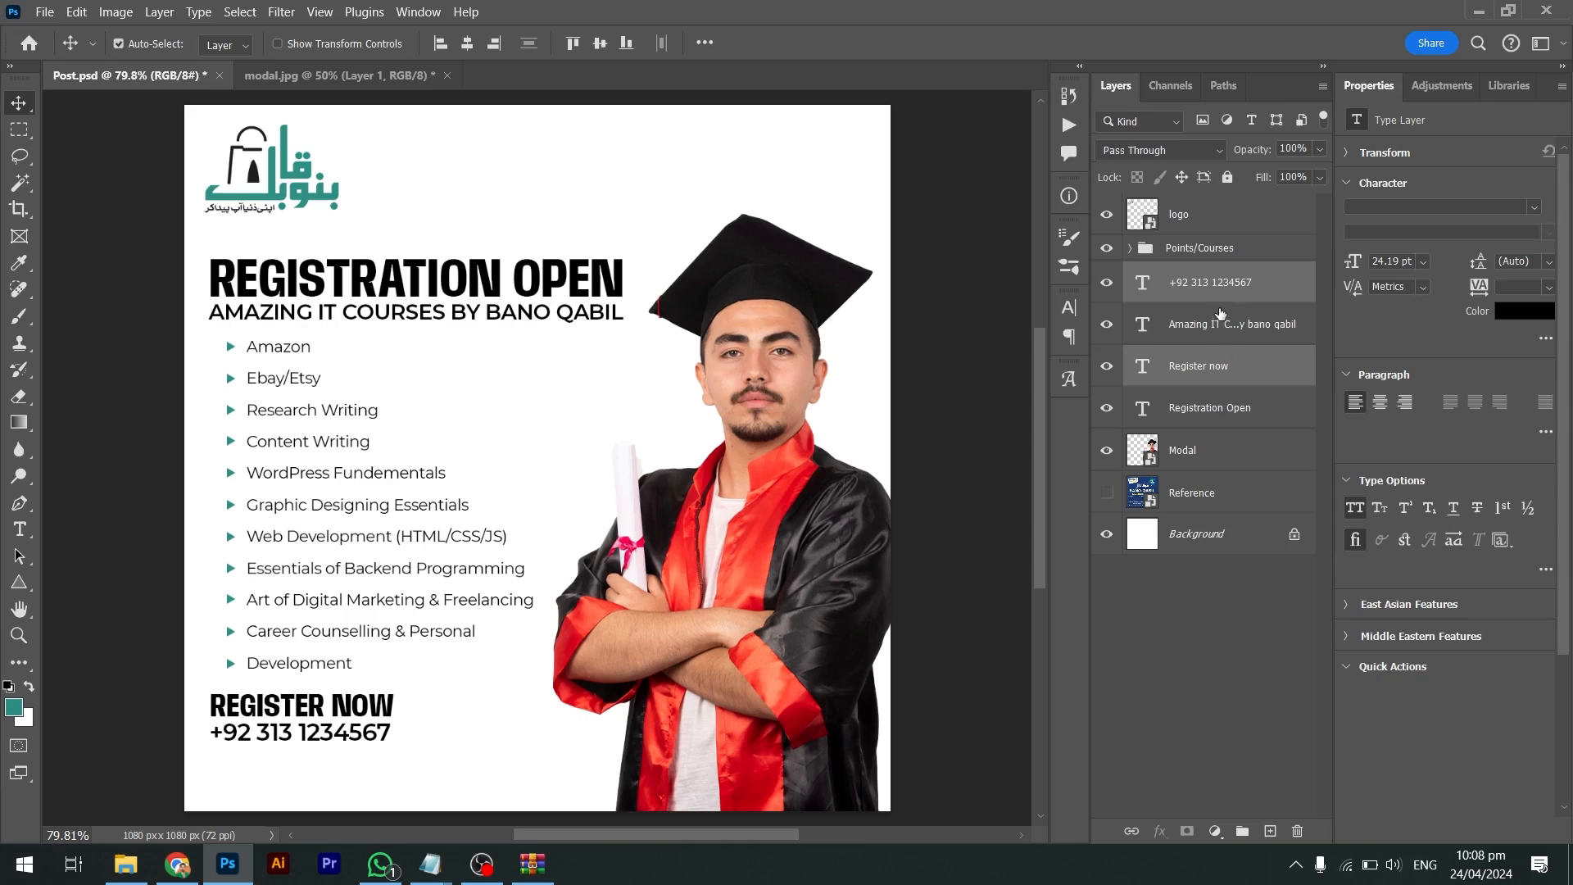
key("ctrl+g")
Rename the new group to 'Register Now'
double_click(1182, 275)
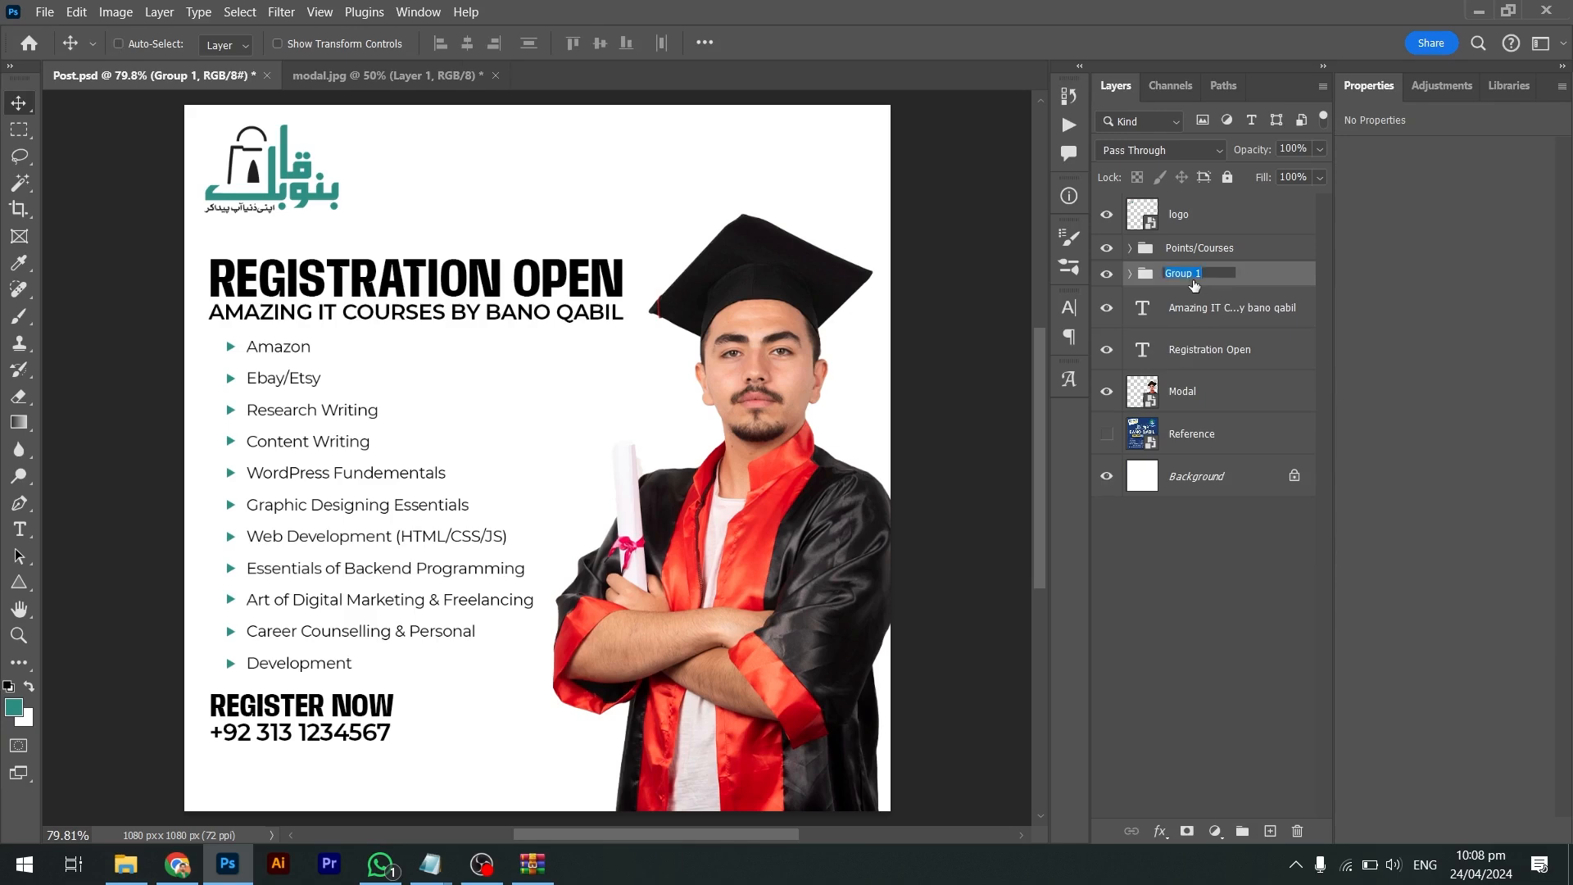
type("Register Now")
key("Return")
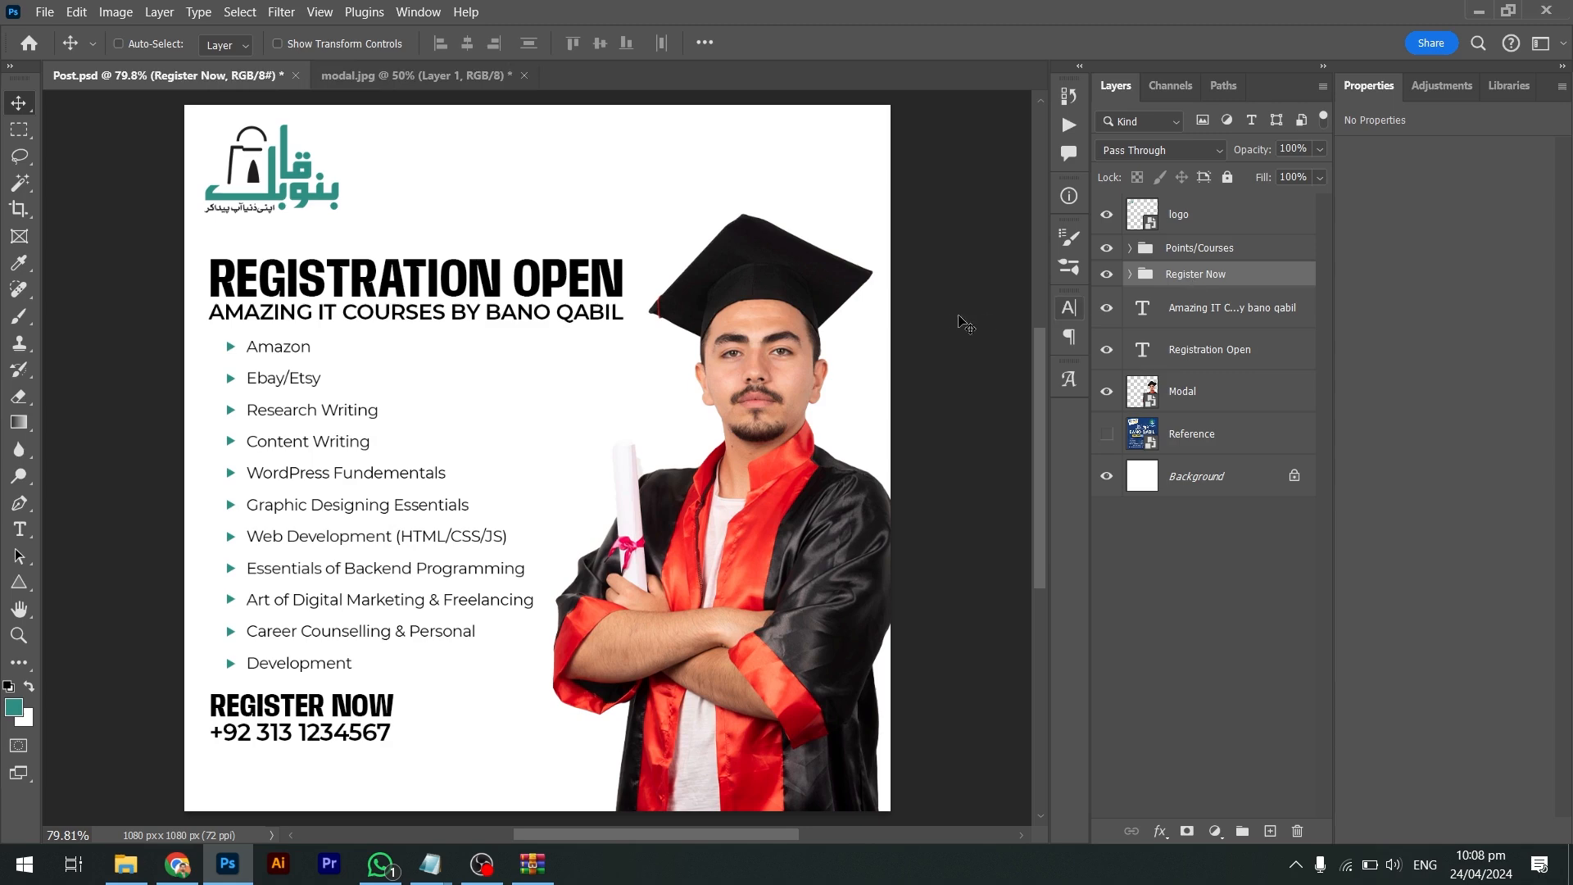
Group the heading and subheading layers as 'Main Heading' and move it up the layer stack
left_click(1202, 324)
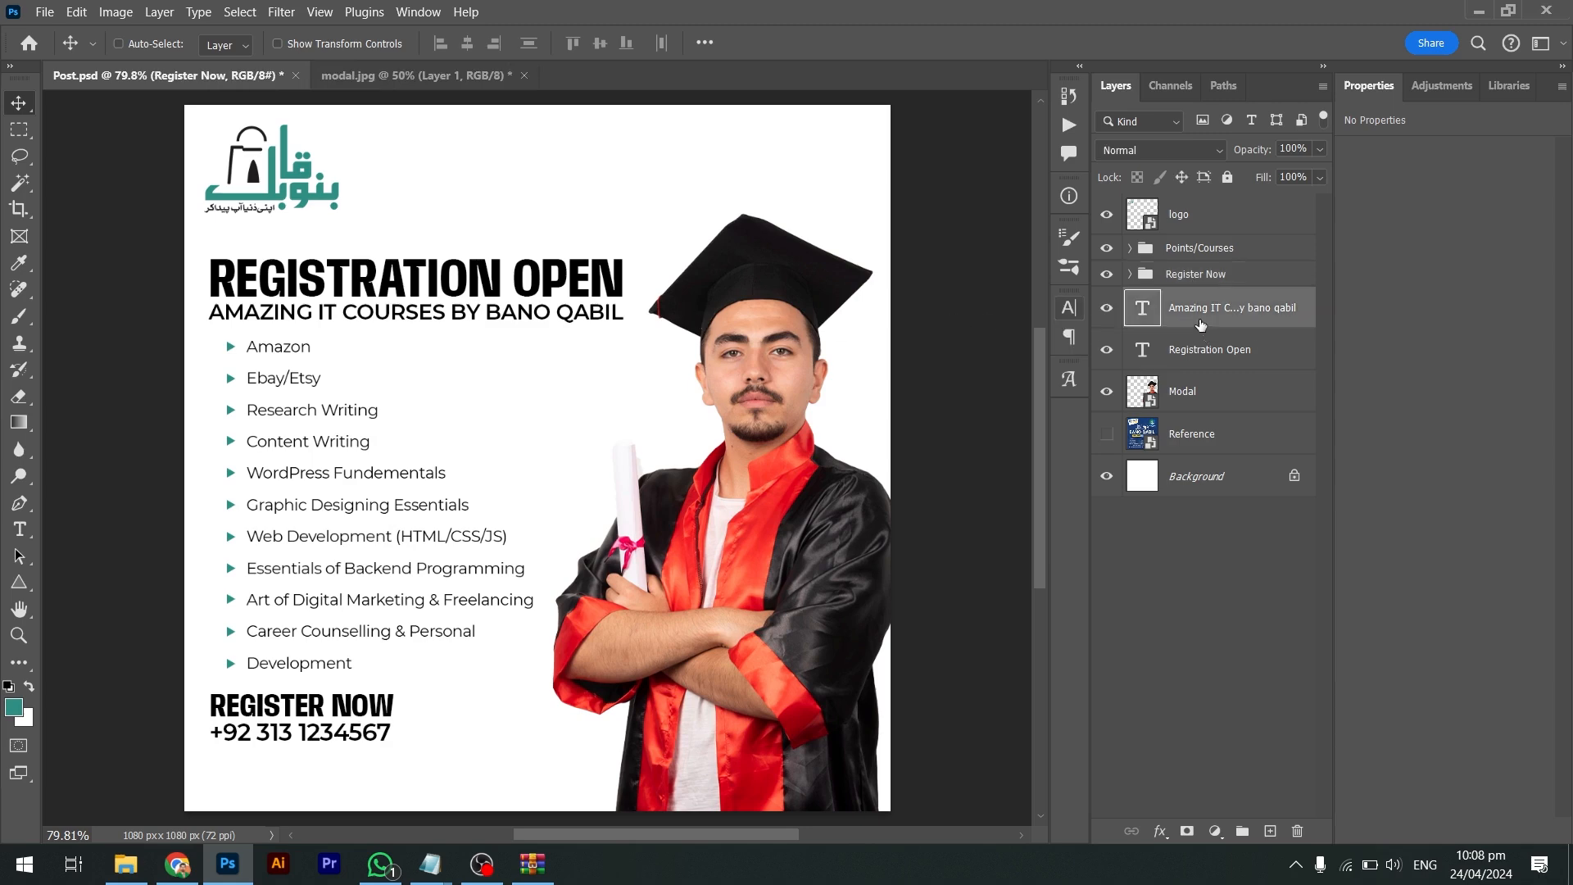
left_click(1256, 359)
key("ctrl+g")
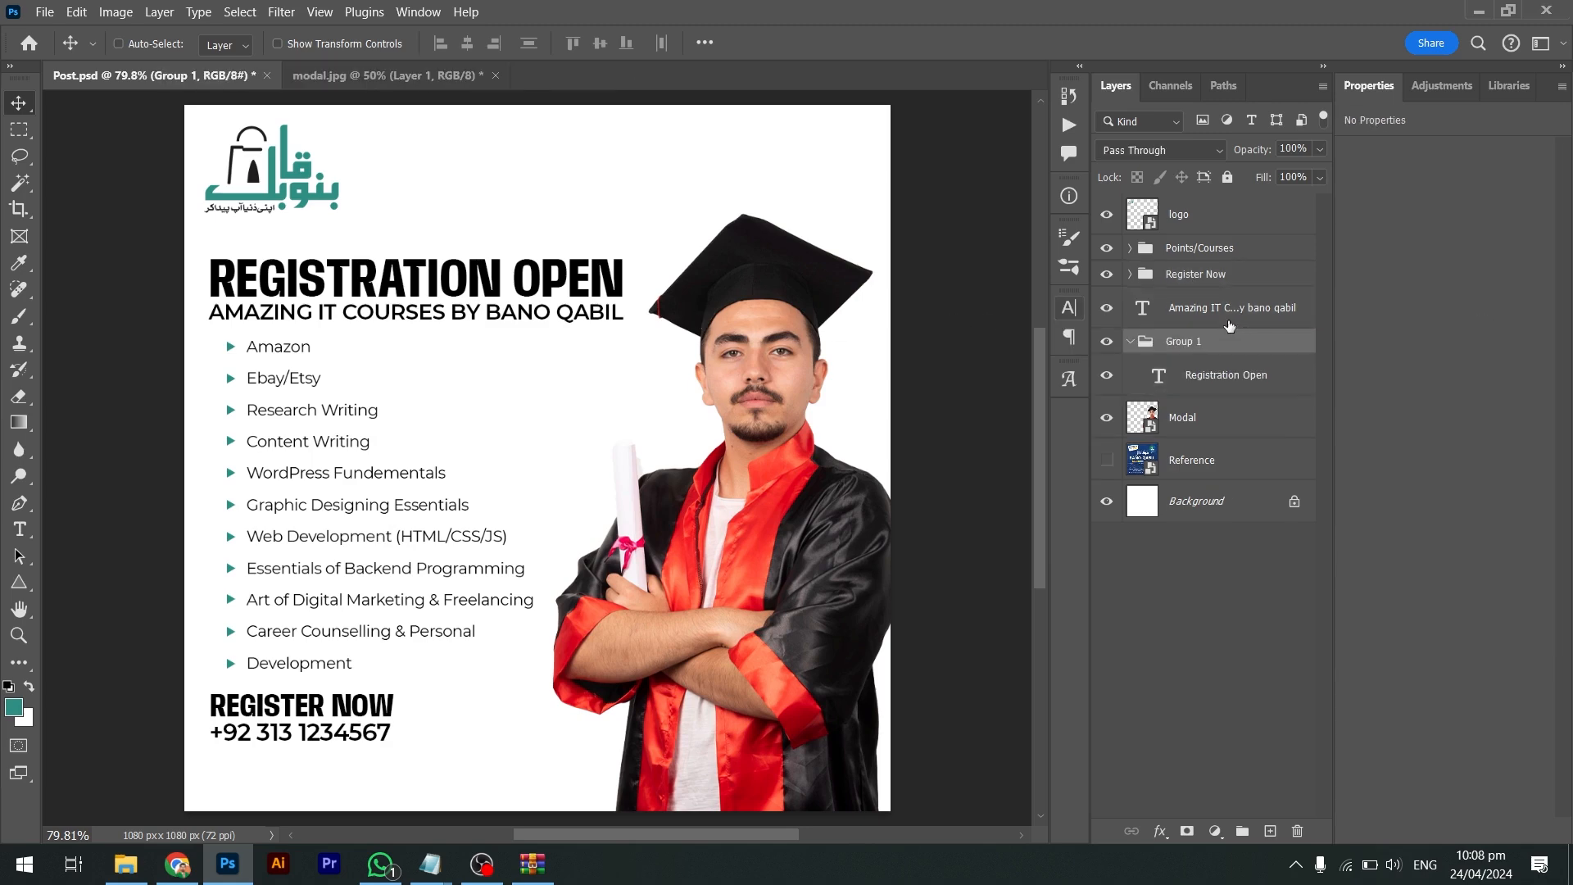
key("ctrl+z")
left_click(1254, 310, "shift")
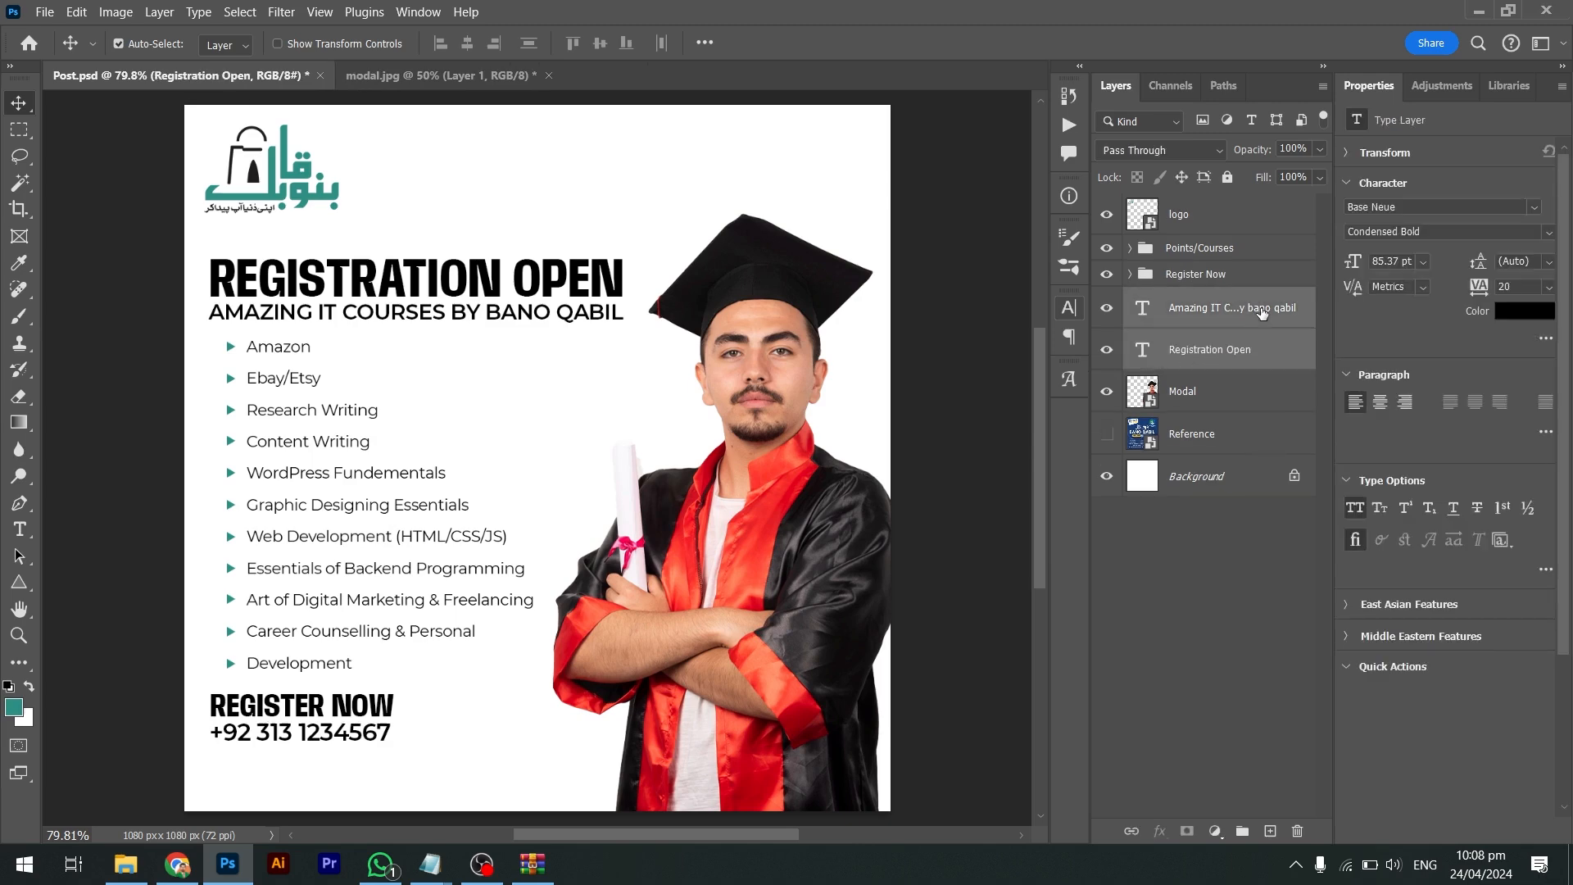
key("ctrl+g")
double_click(1188, 300)
type("M")
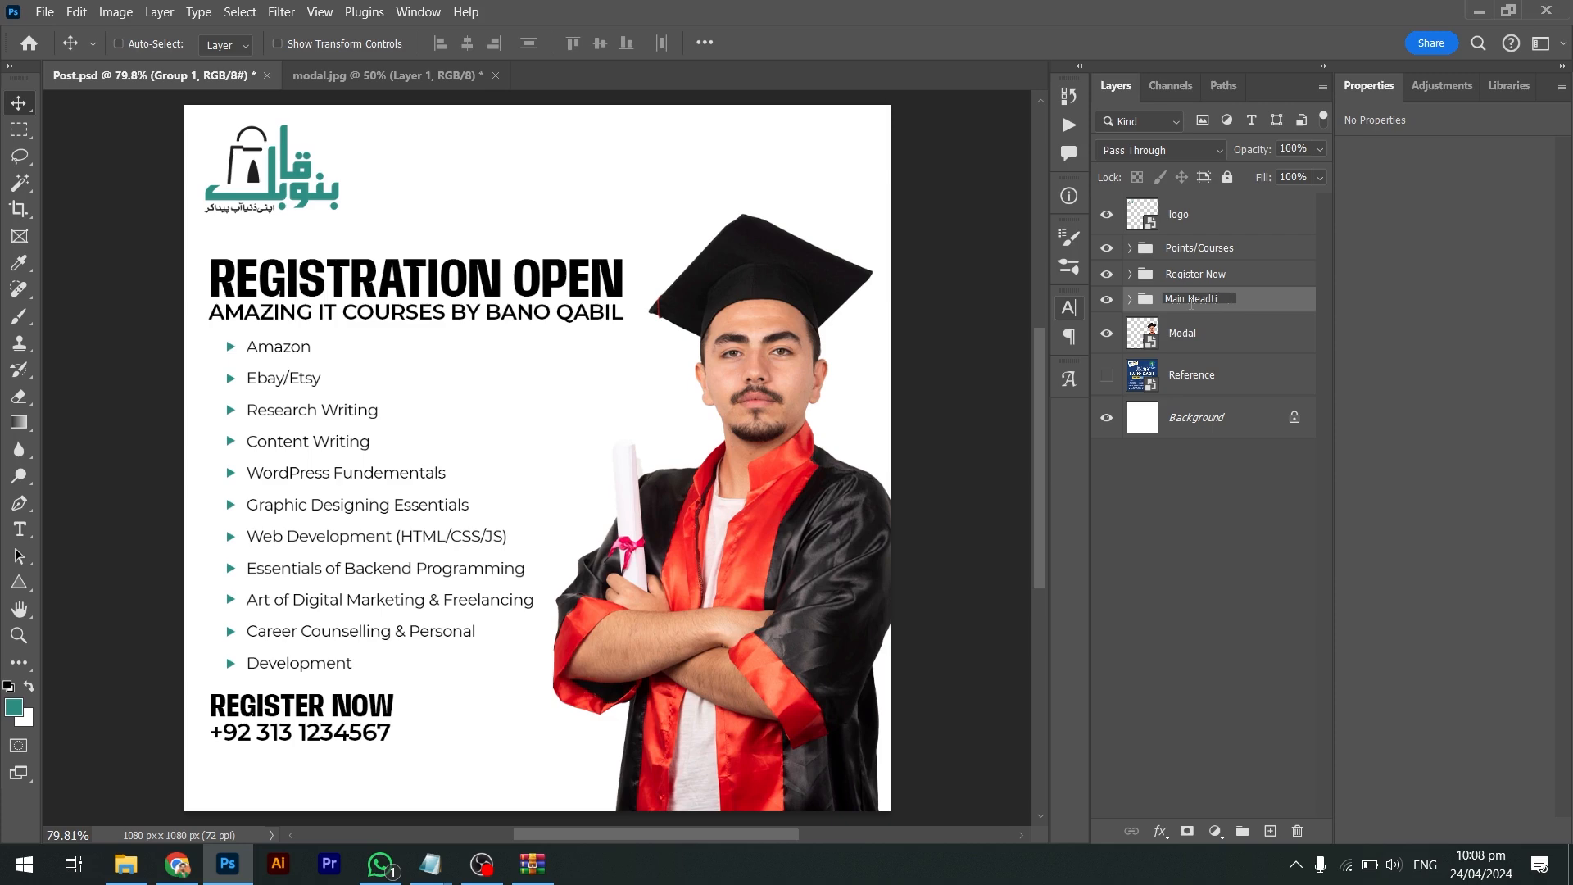
type("ain Heading")
key("Return")
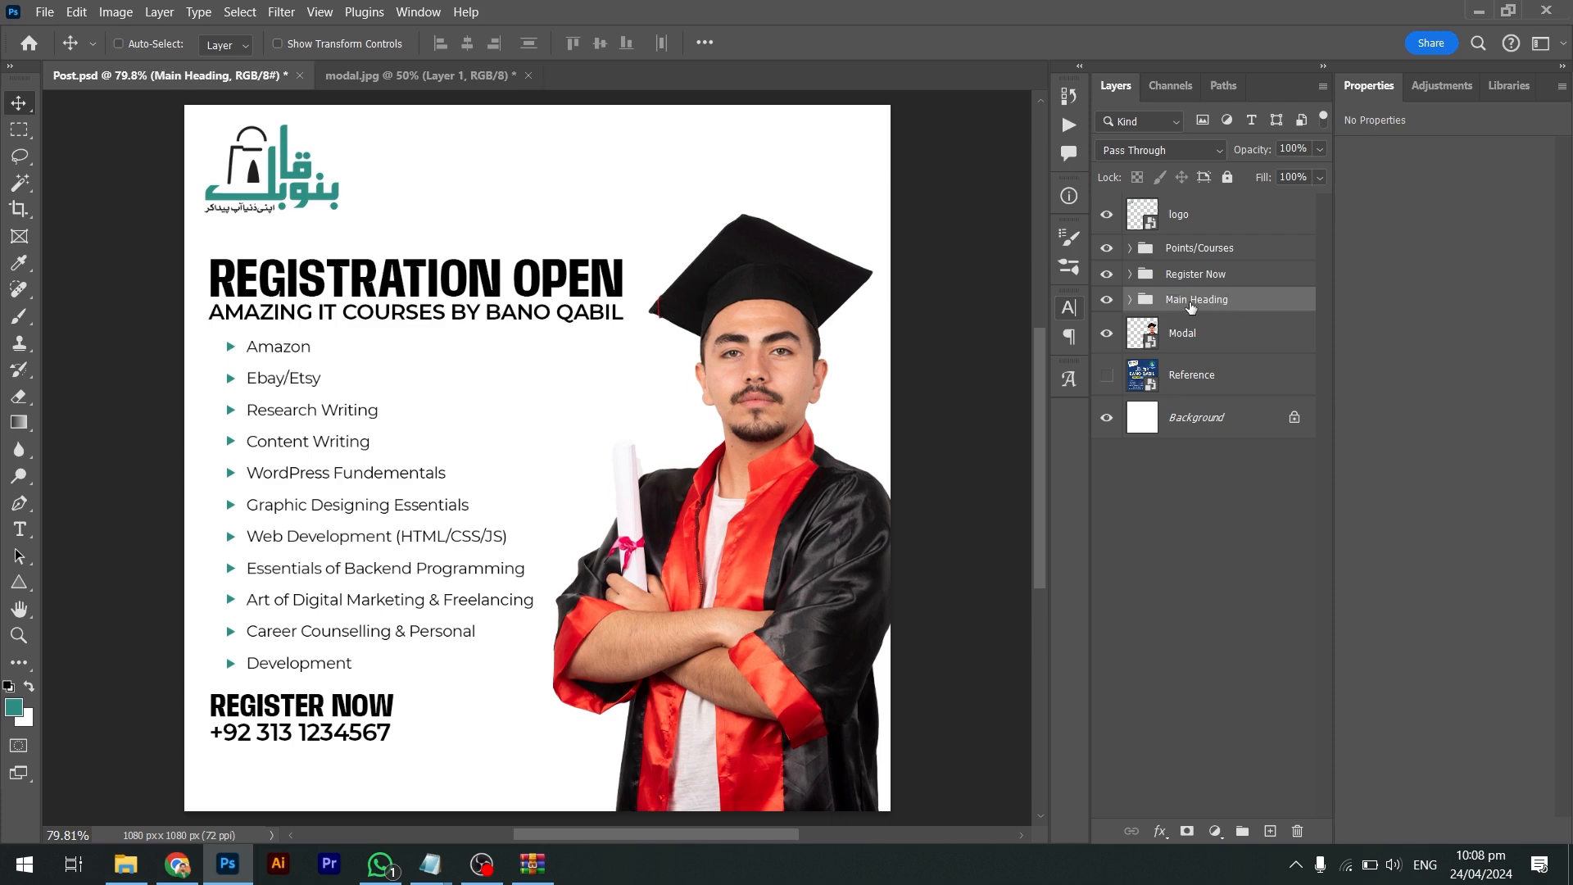
key("ctrl+bracketright")
key("ctrl+bracketright")
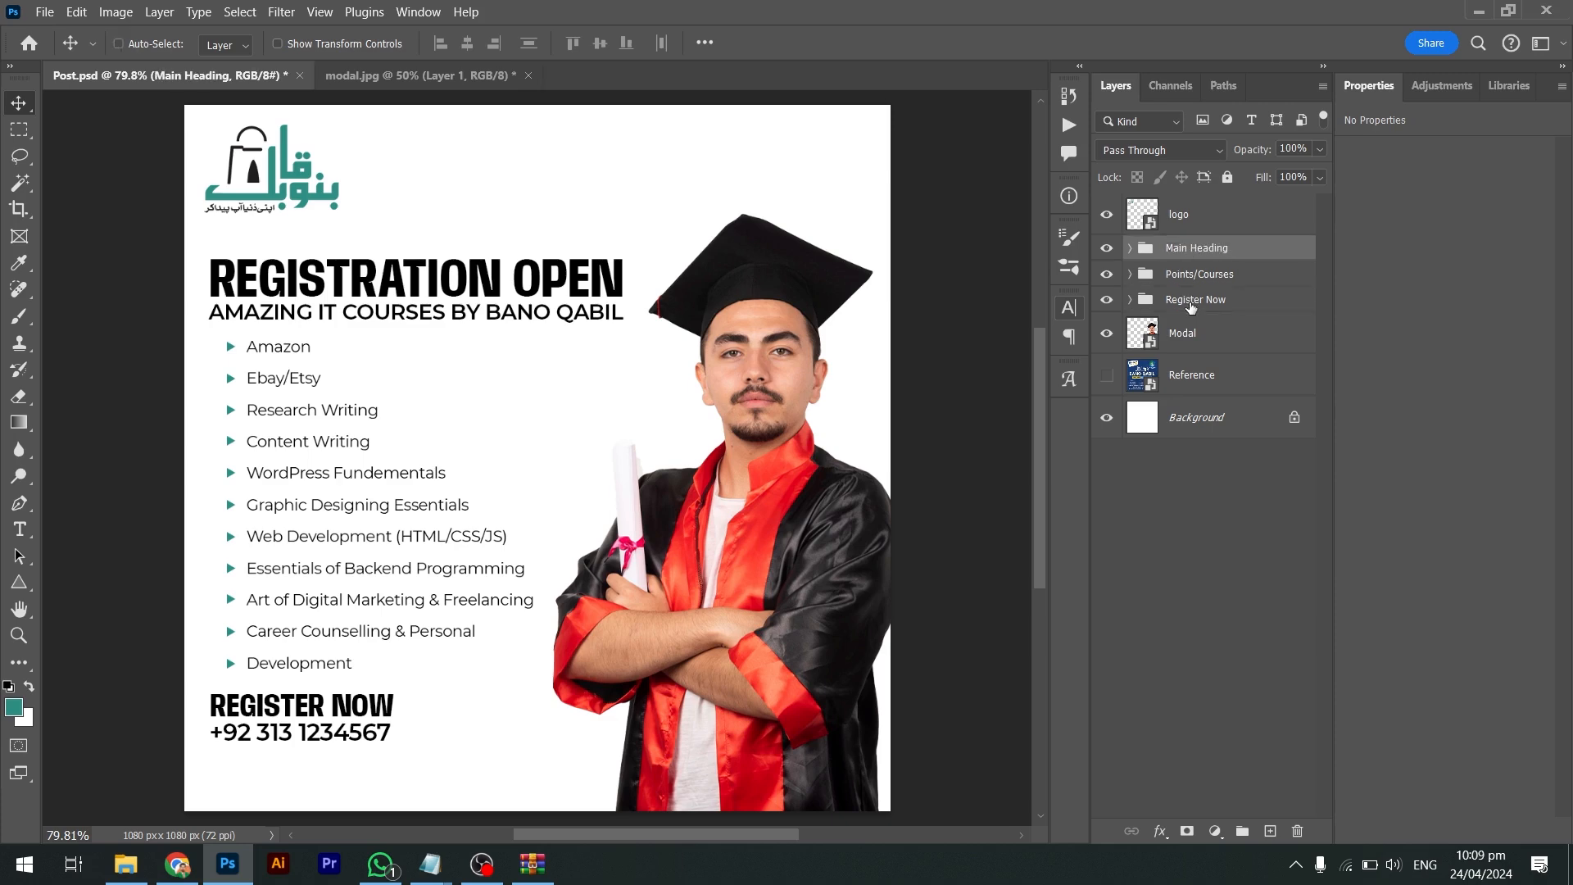
Nudge the Points/Courses and Register Now groups into their final vertical positions
left_click(1107, 274)
left_click(1150, 300)
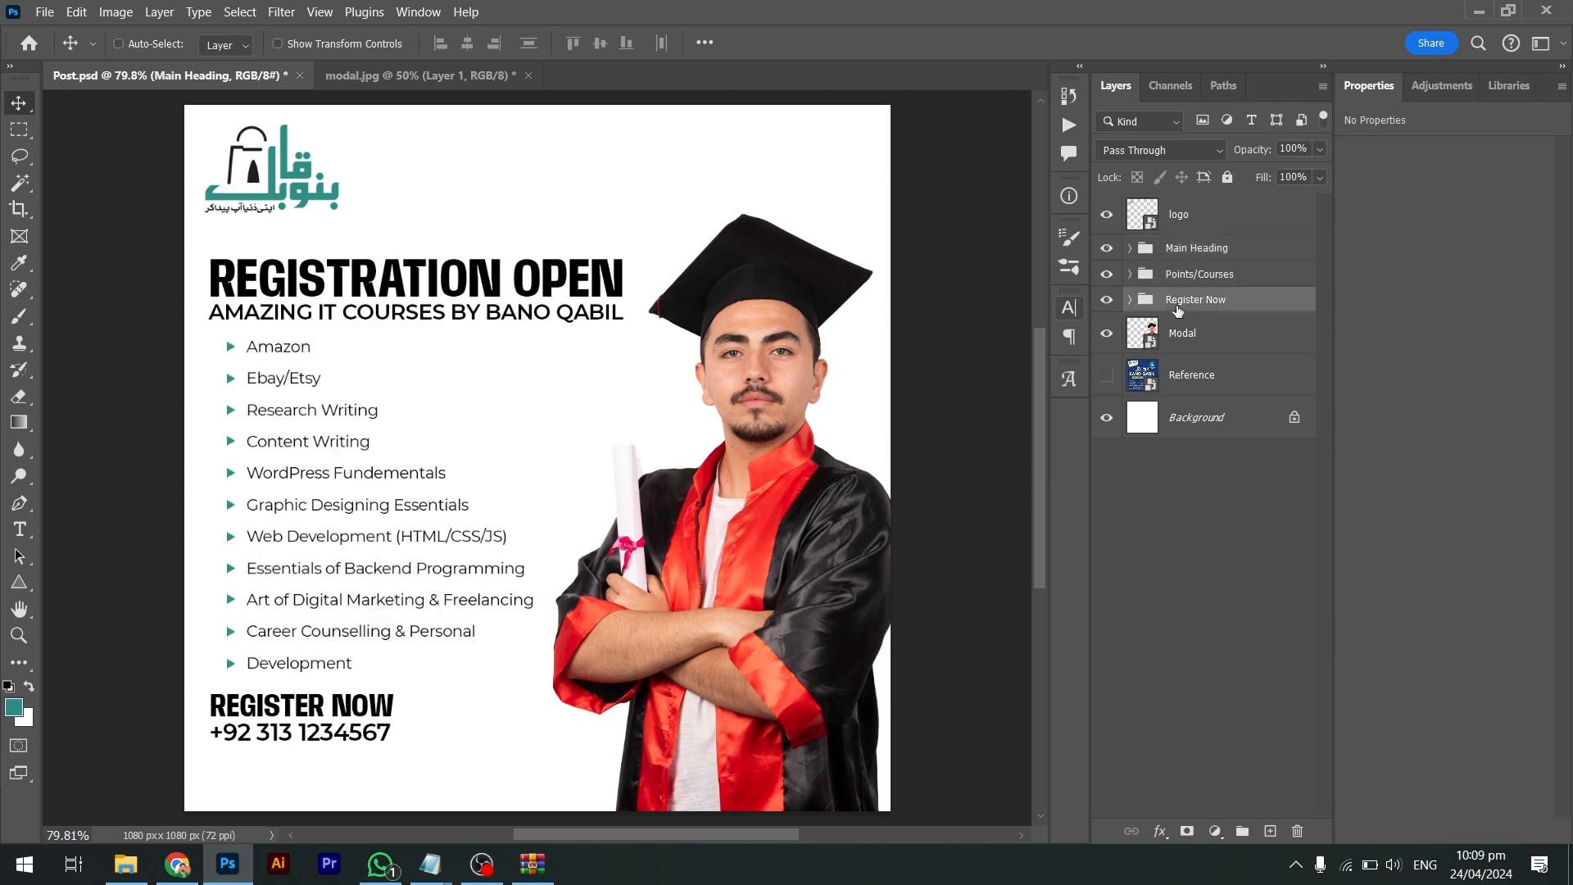
left_click(1180, 275)
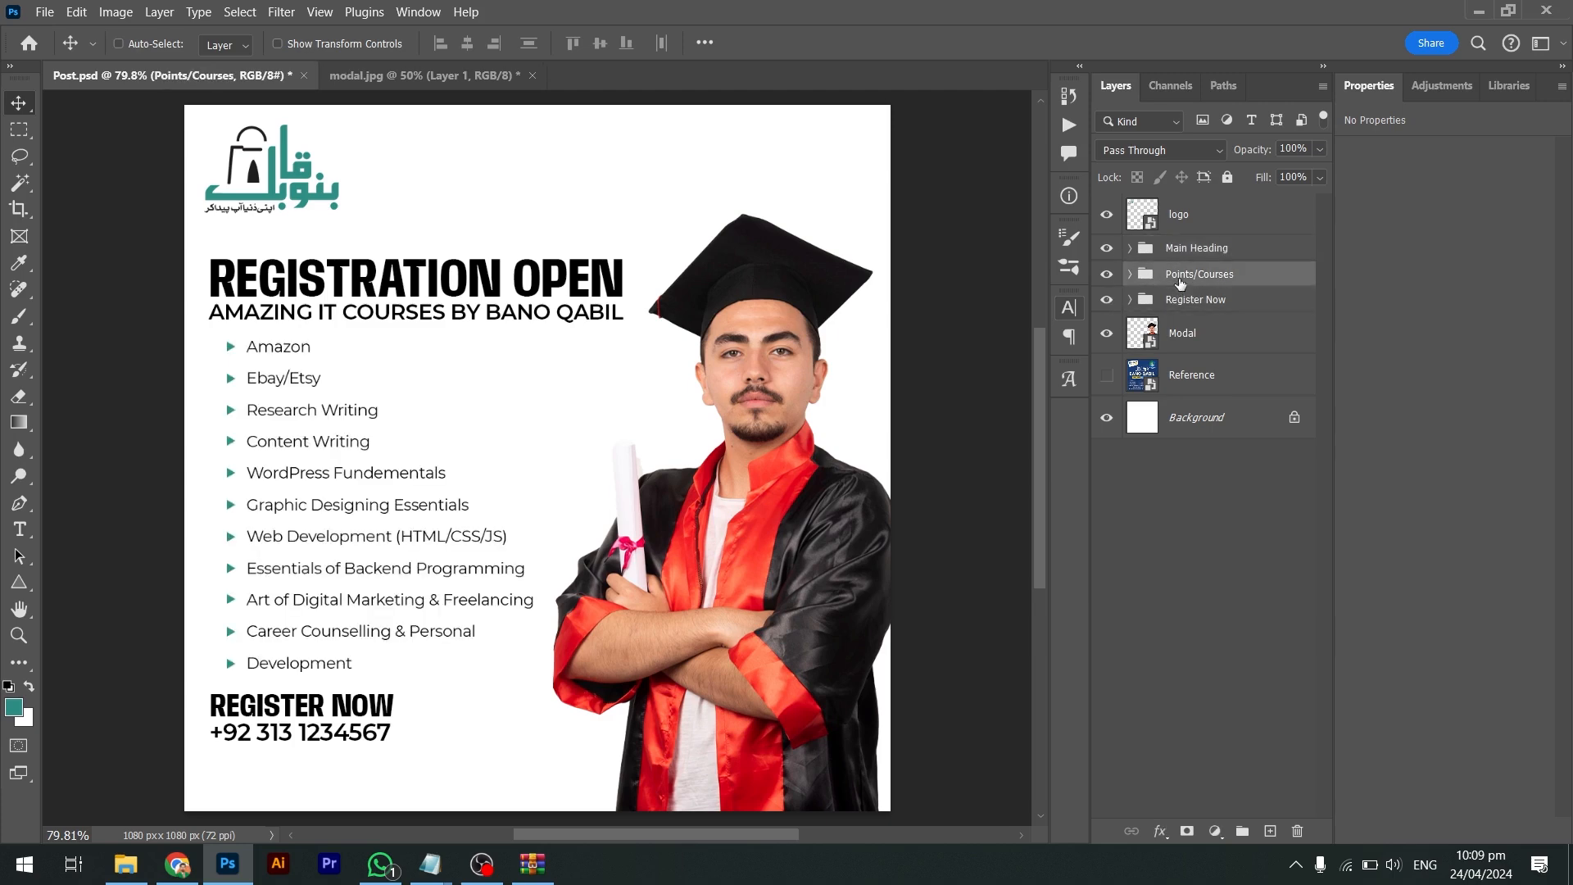
key("shift+Down")
key("shift+Down")
key("shift+Up")
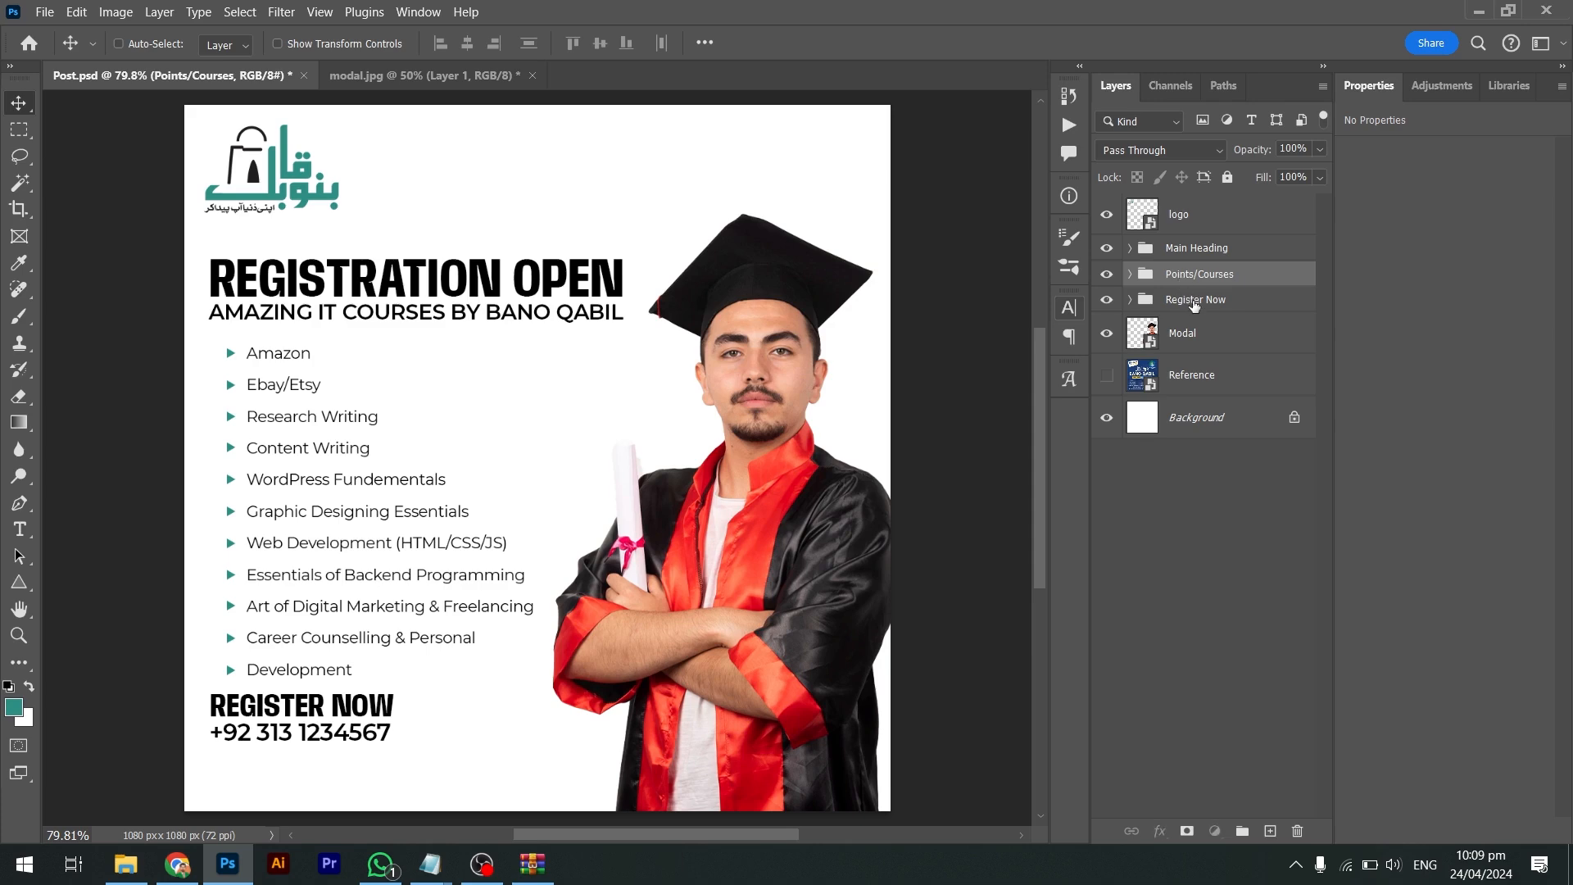
left_click(1194, 303)
key("shift+Down")
key("shift+Down")
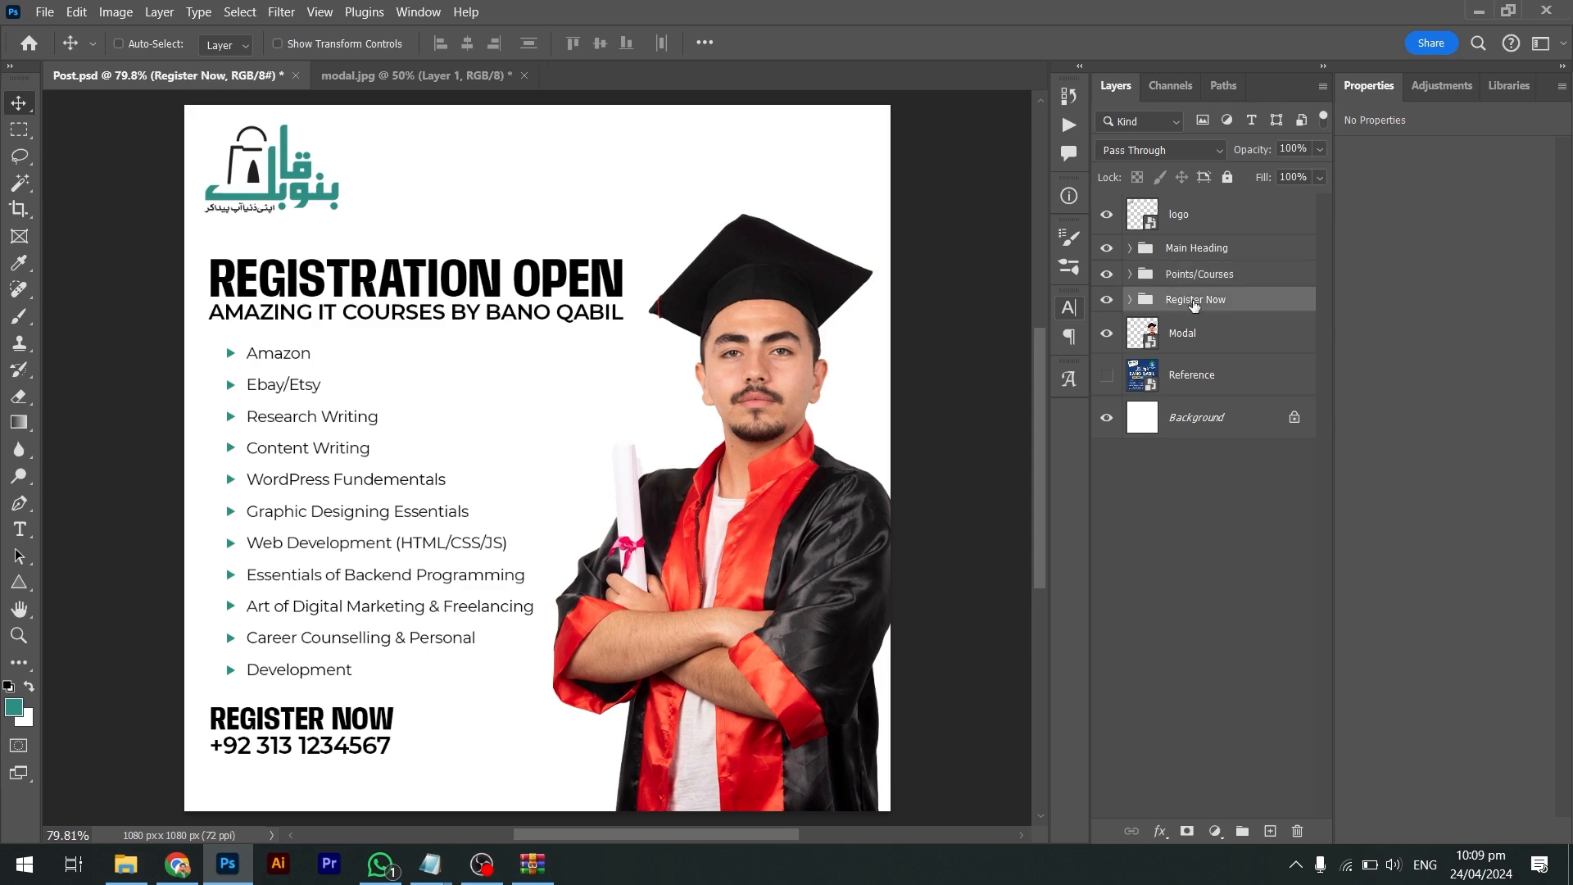
key("Up")
key("Up")
key("Up")
key("Up")
key("Up")
key("Down")
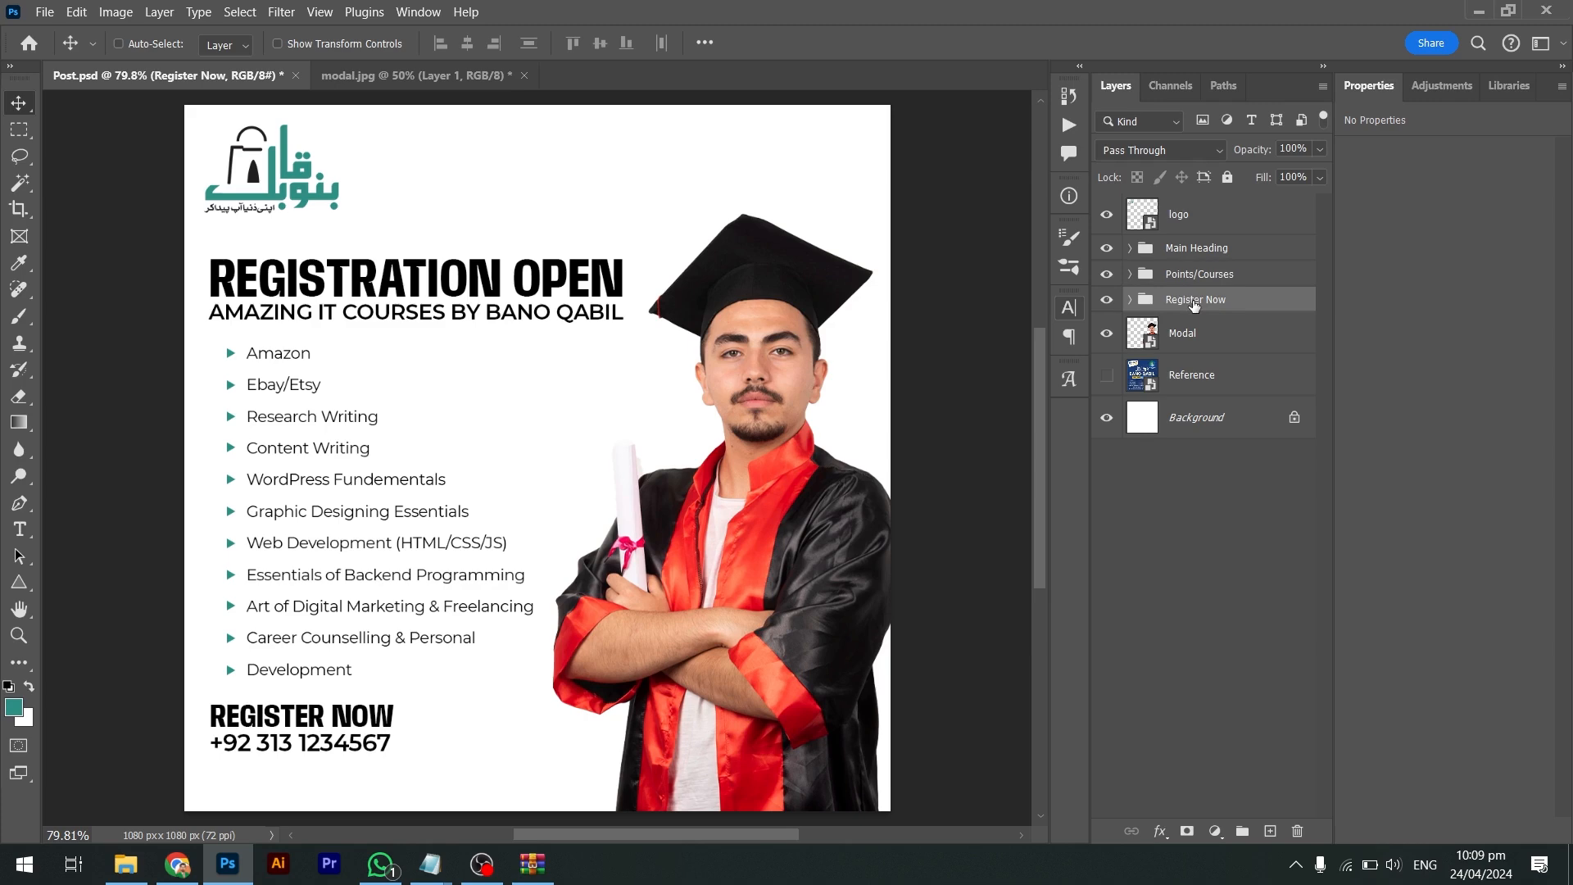
key("Up")
key("Up")
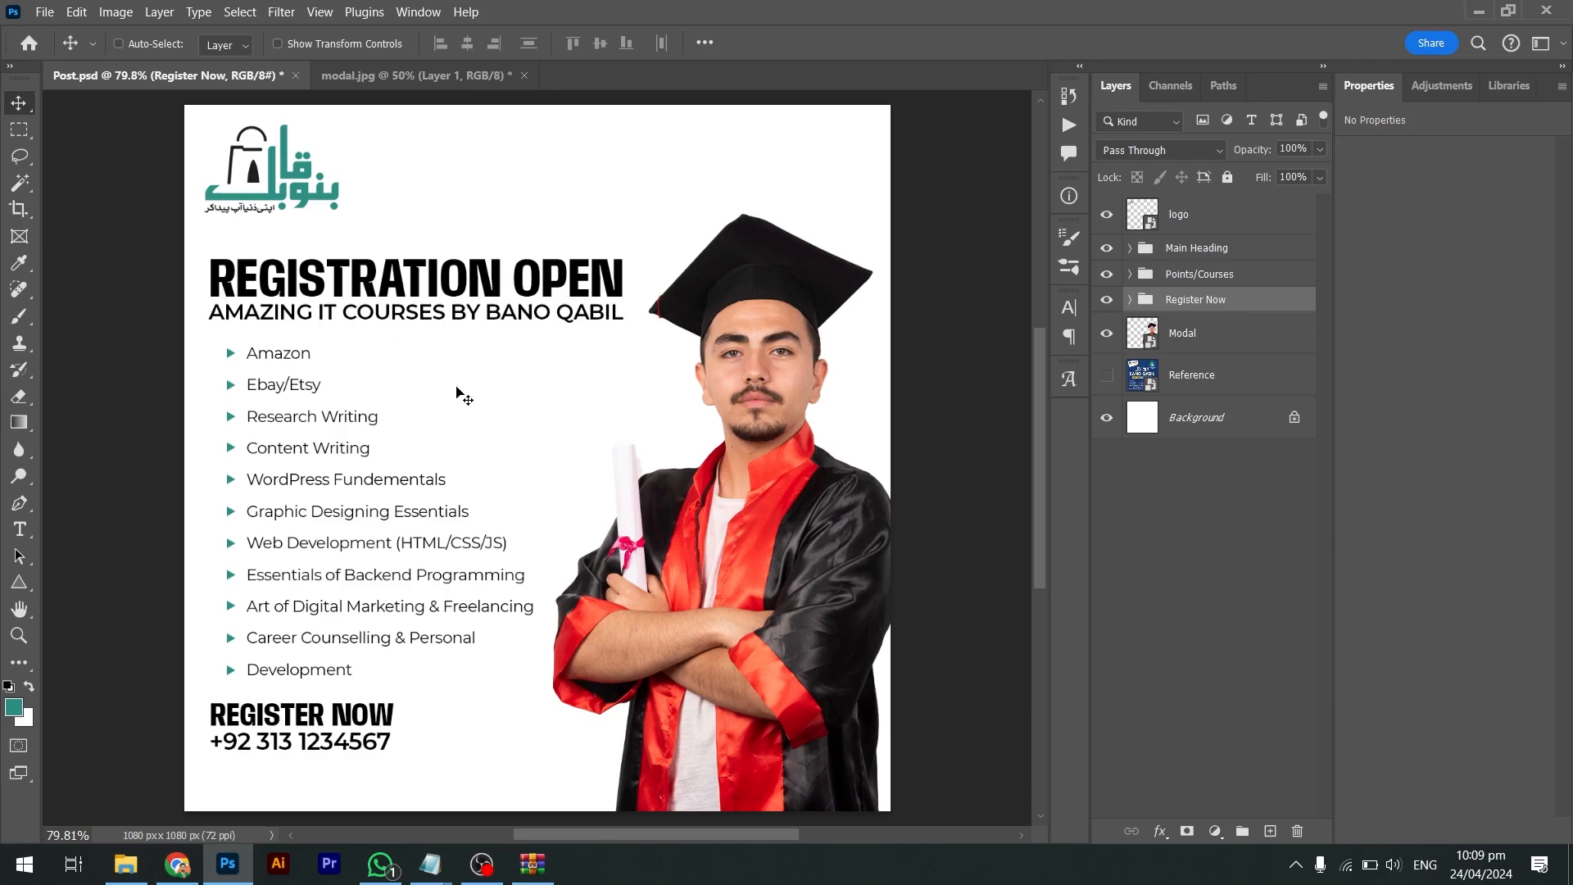
Fill the REGISTRATION OPEN heading and REGISTER NOW text with the teal foreground colour
key("i")
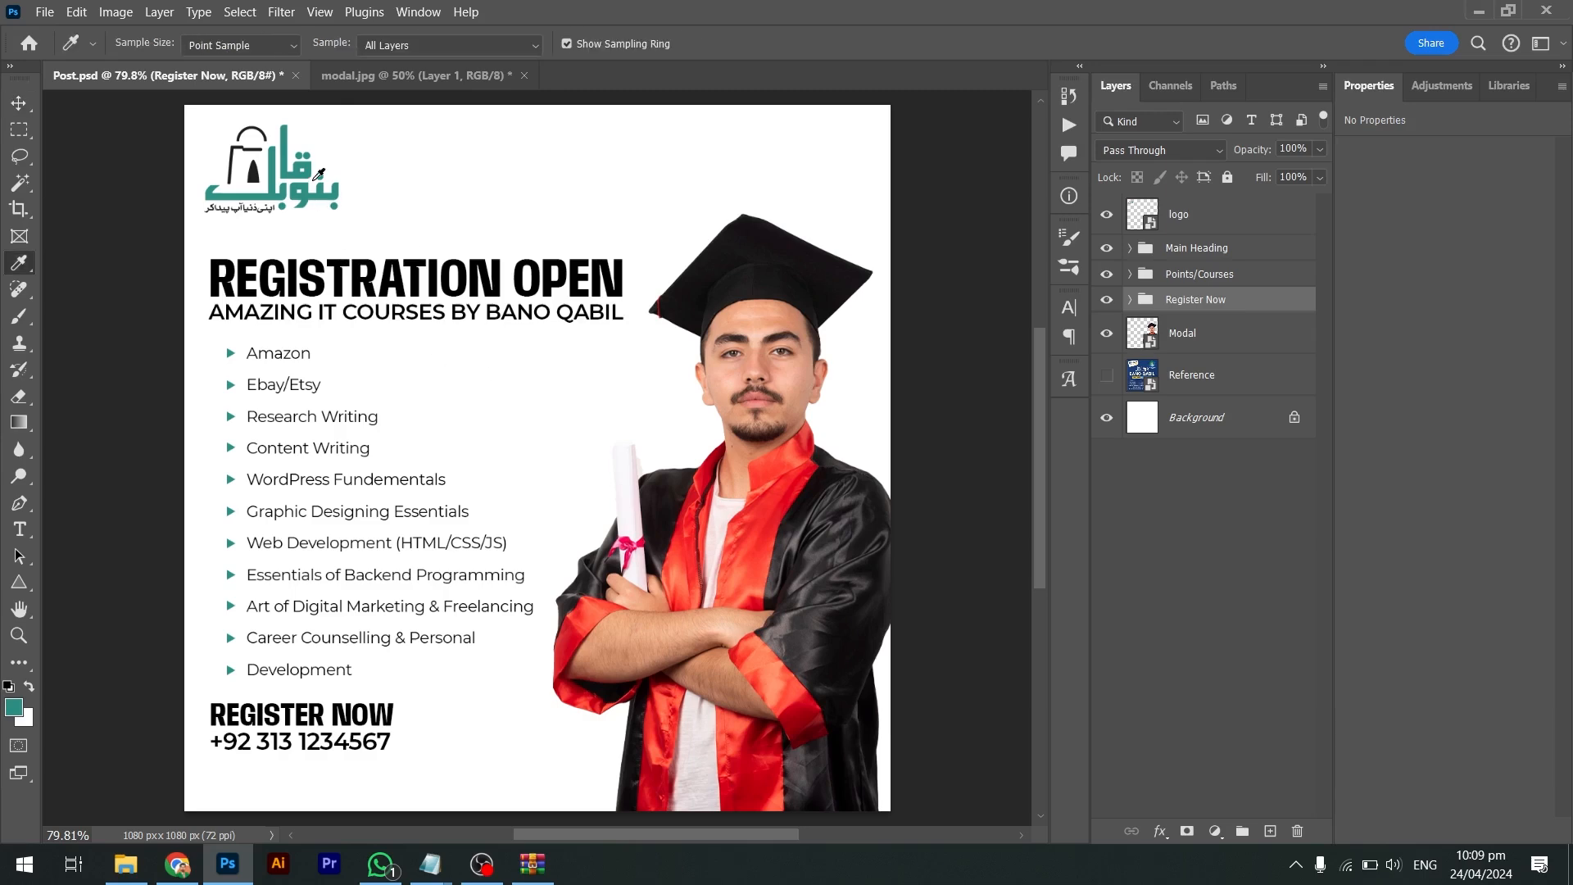
key("v")
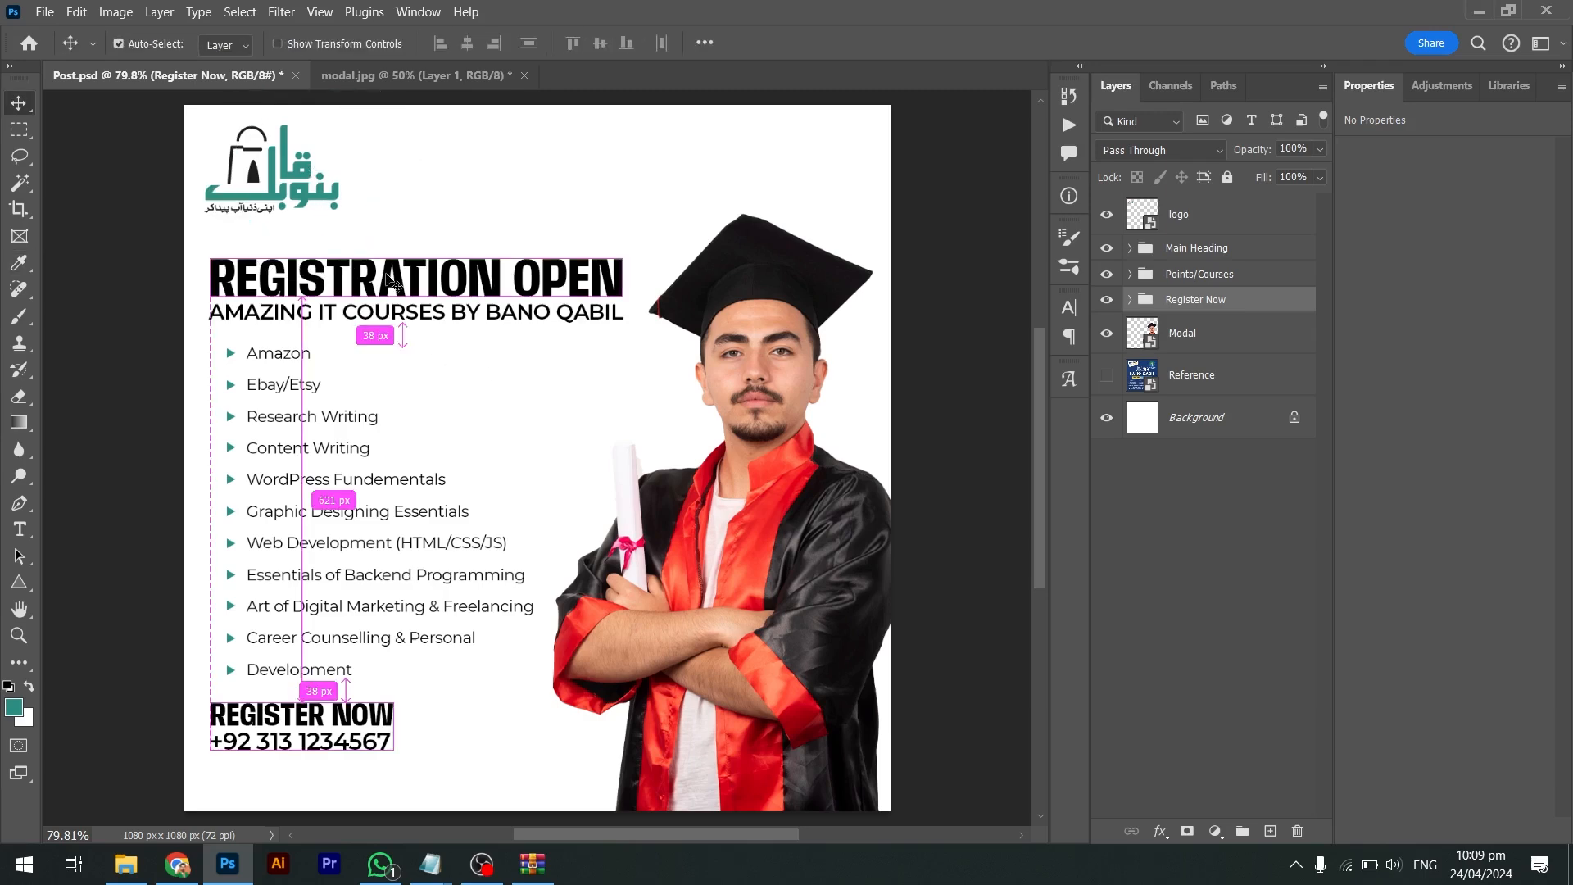
left_click(391, 281)
key("alt+BackSpace")
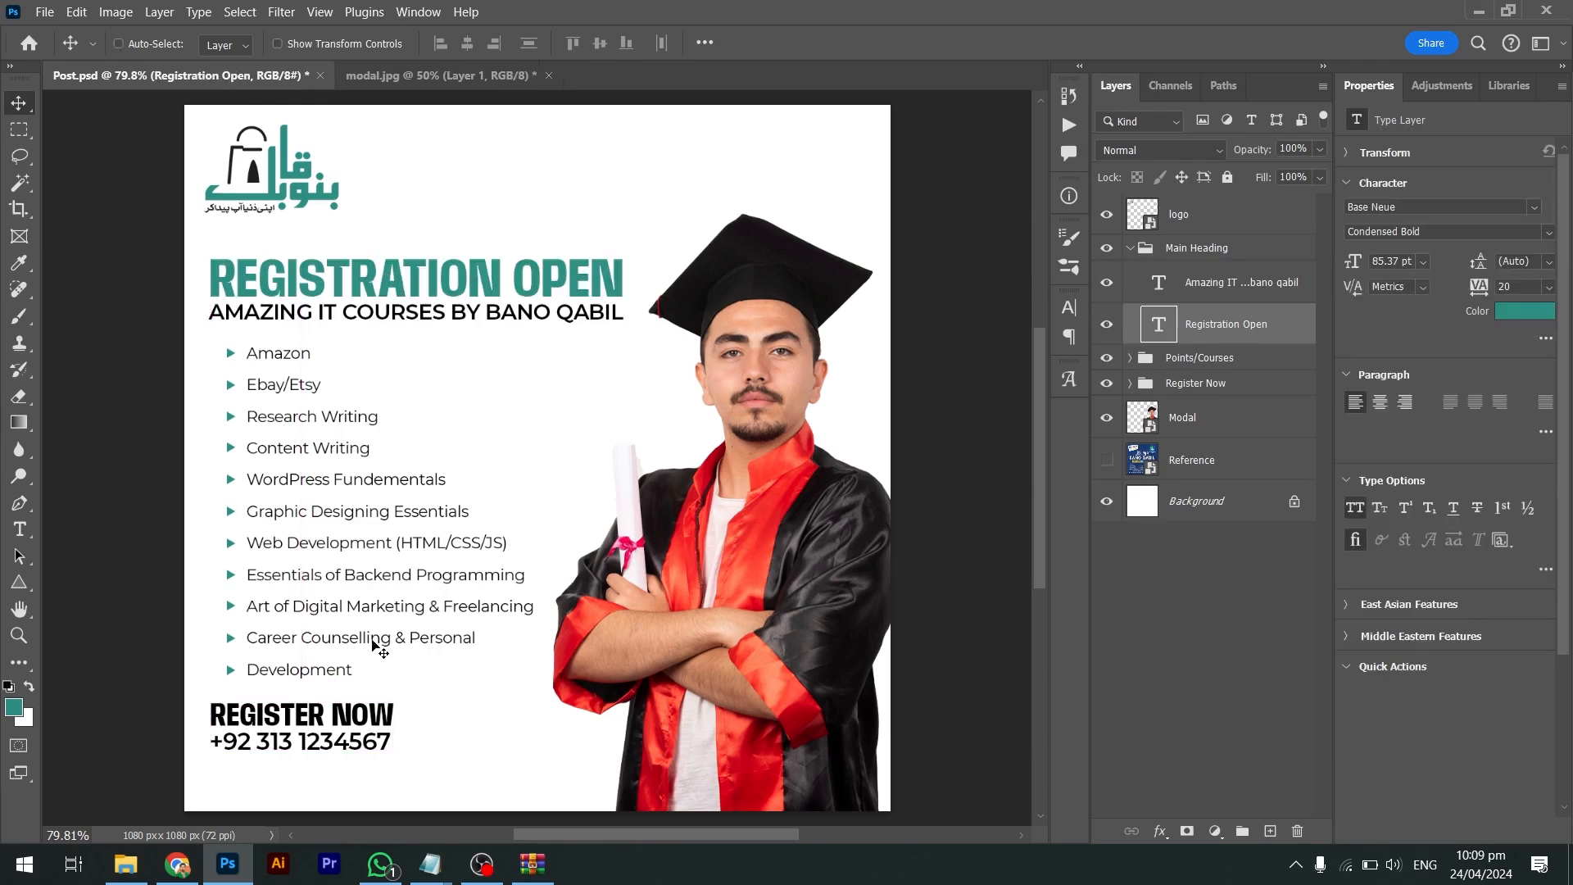
left_click(371, 711, "ctrl")
key("alt+BackSpace")
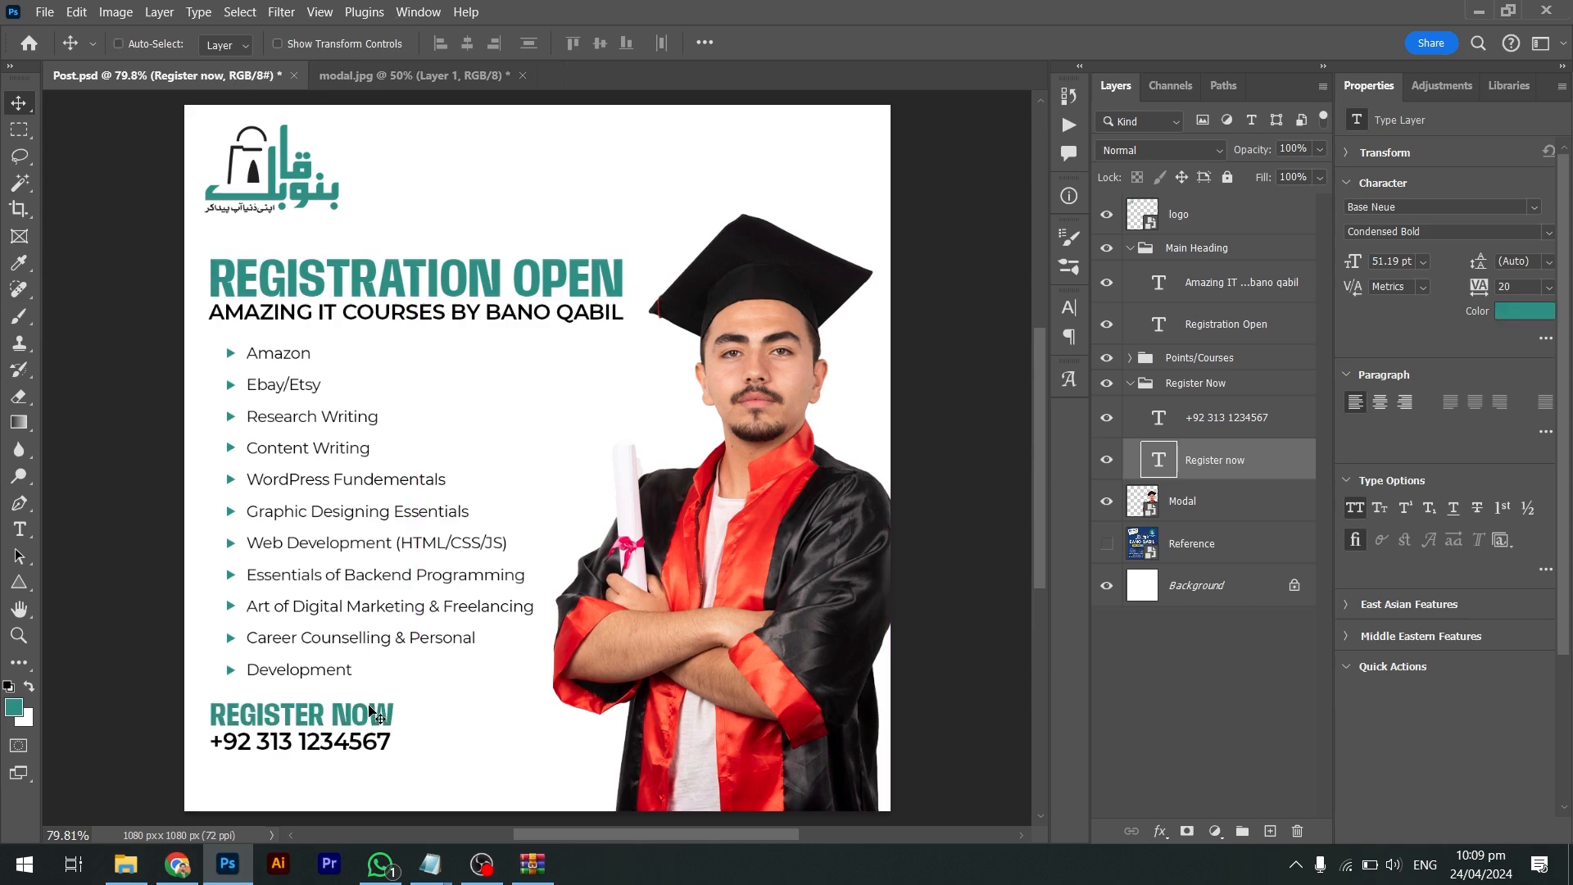
left_click(1131, 383, "ctrl")
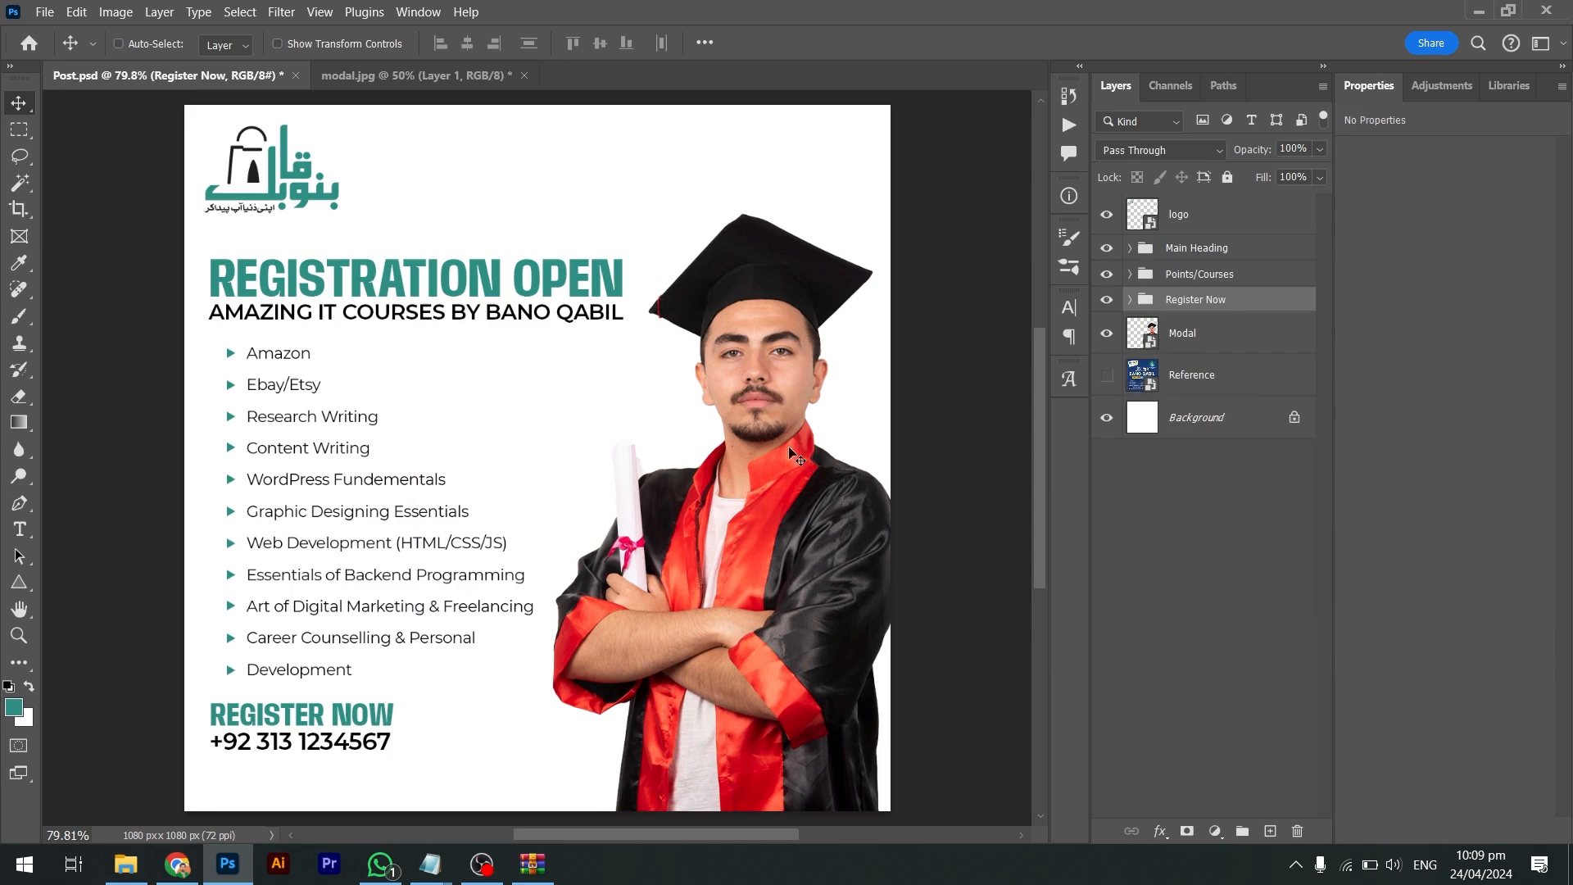
left_click(31, 428)
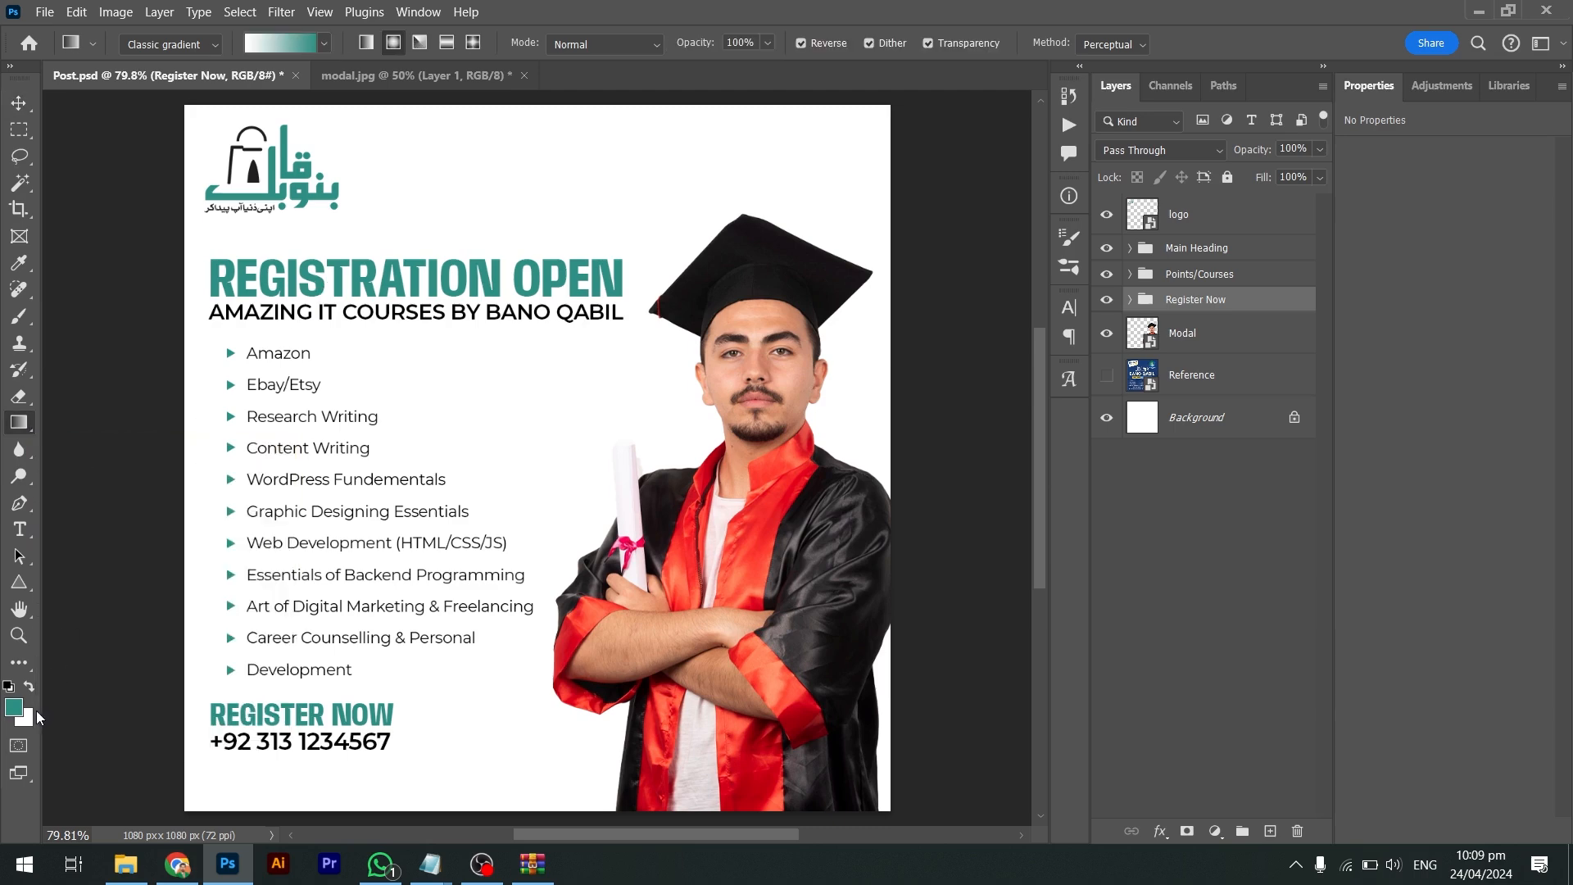
Set the foreground colour to light grey and select the Background layer
left_click(14, 706)
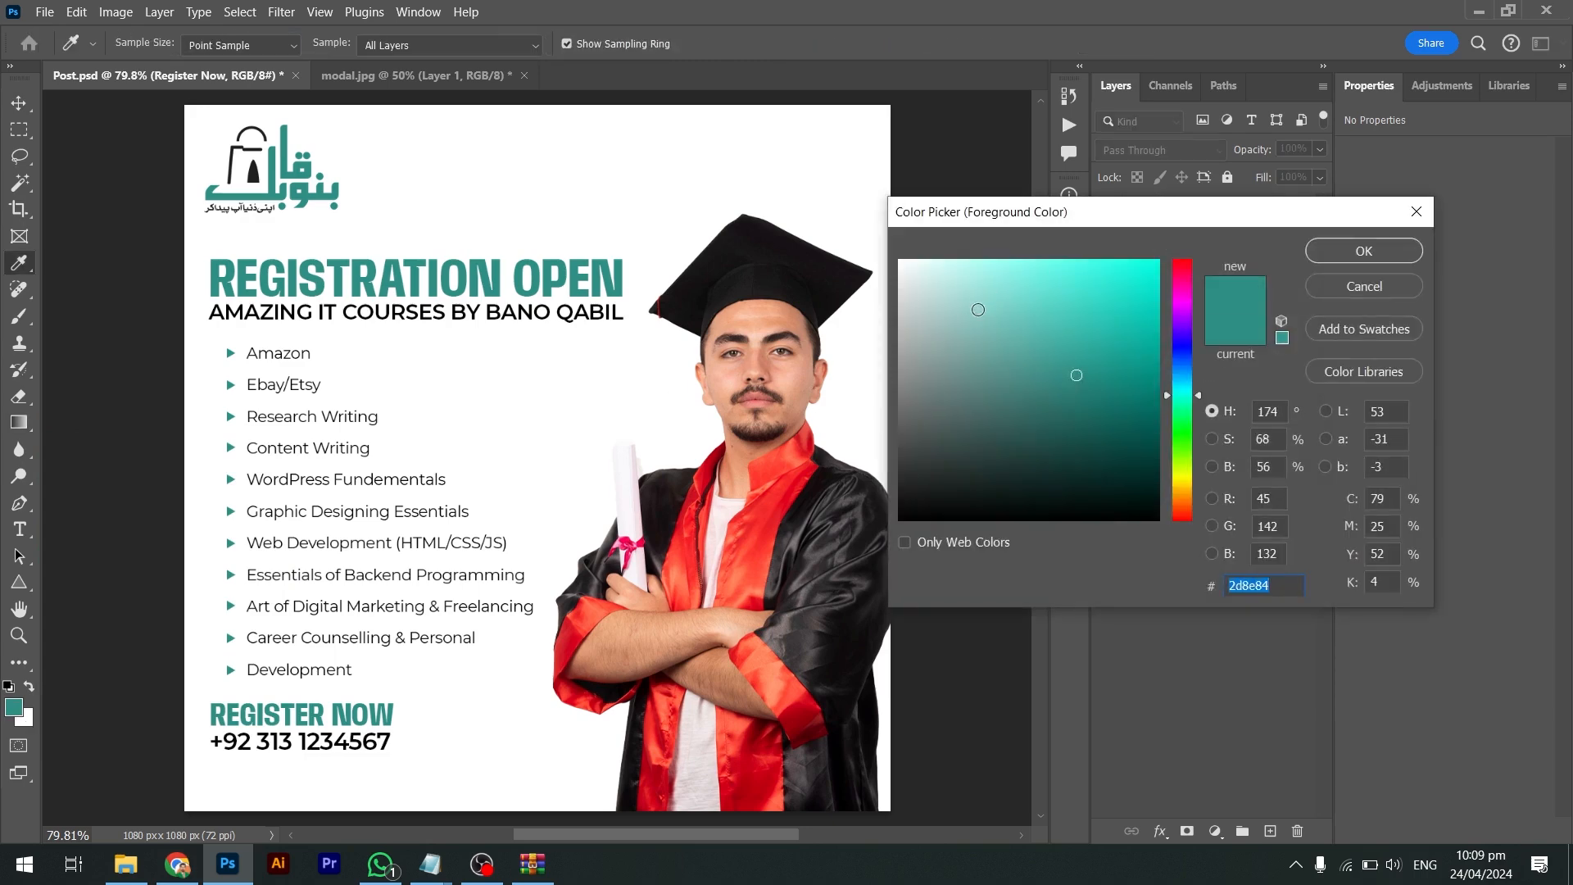
left_click_drag(978, 309, 882, 286)
key("Return")
key("g")
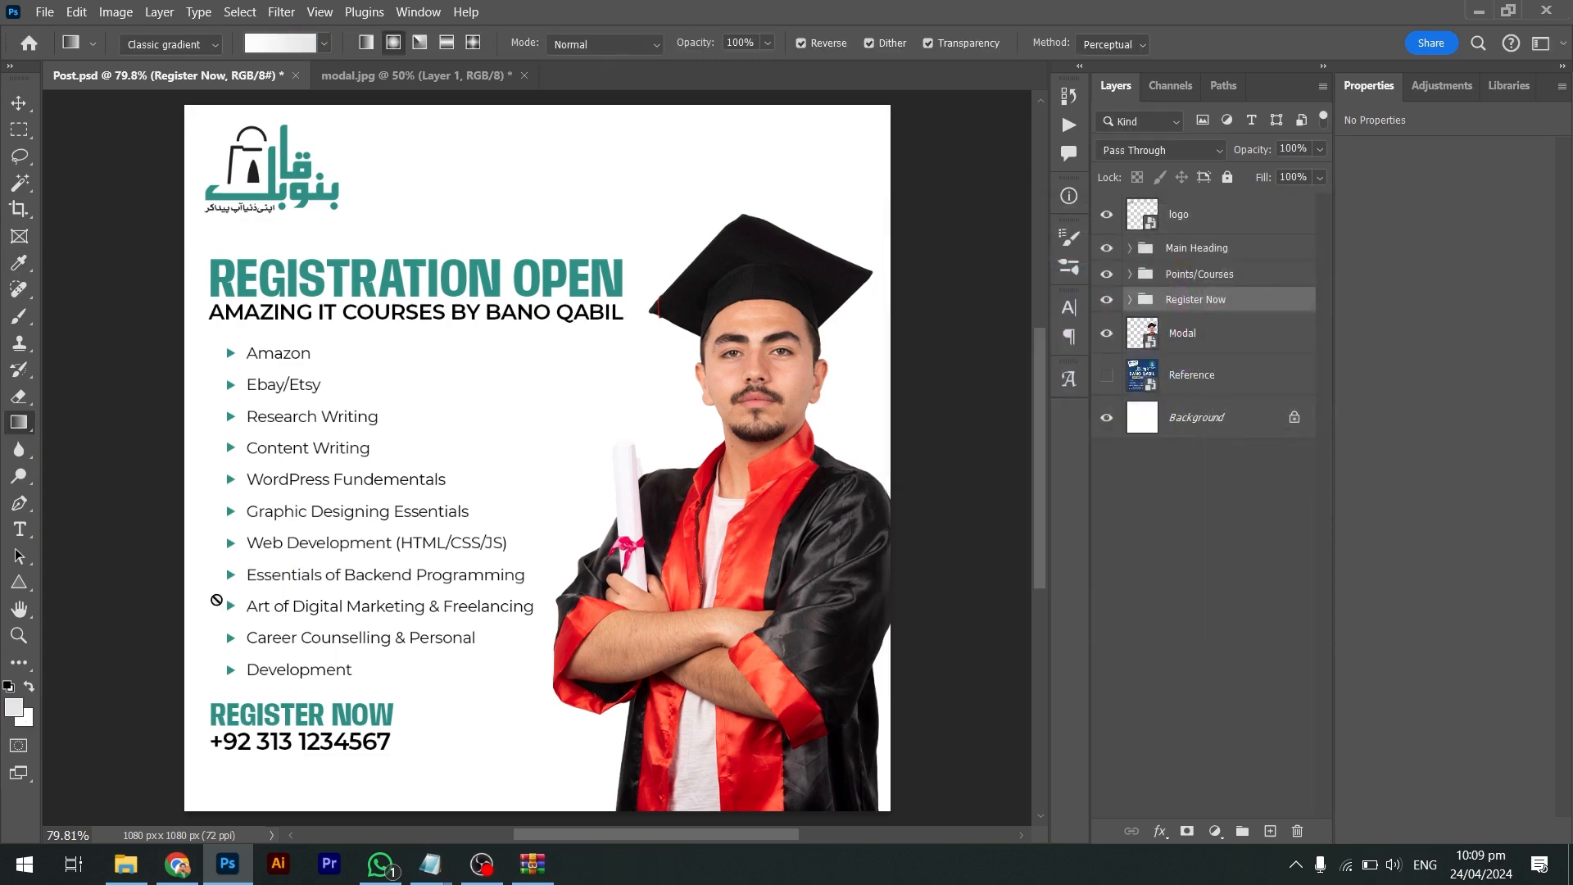
left_click(1173, 420)
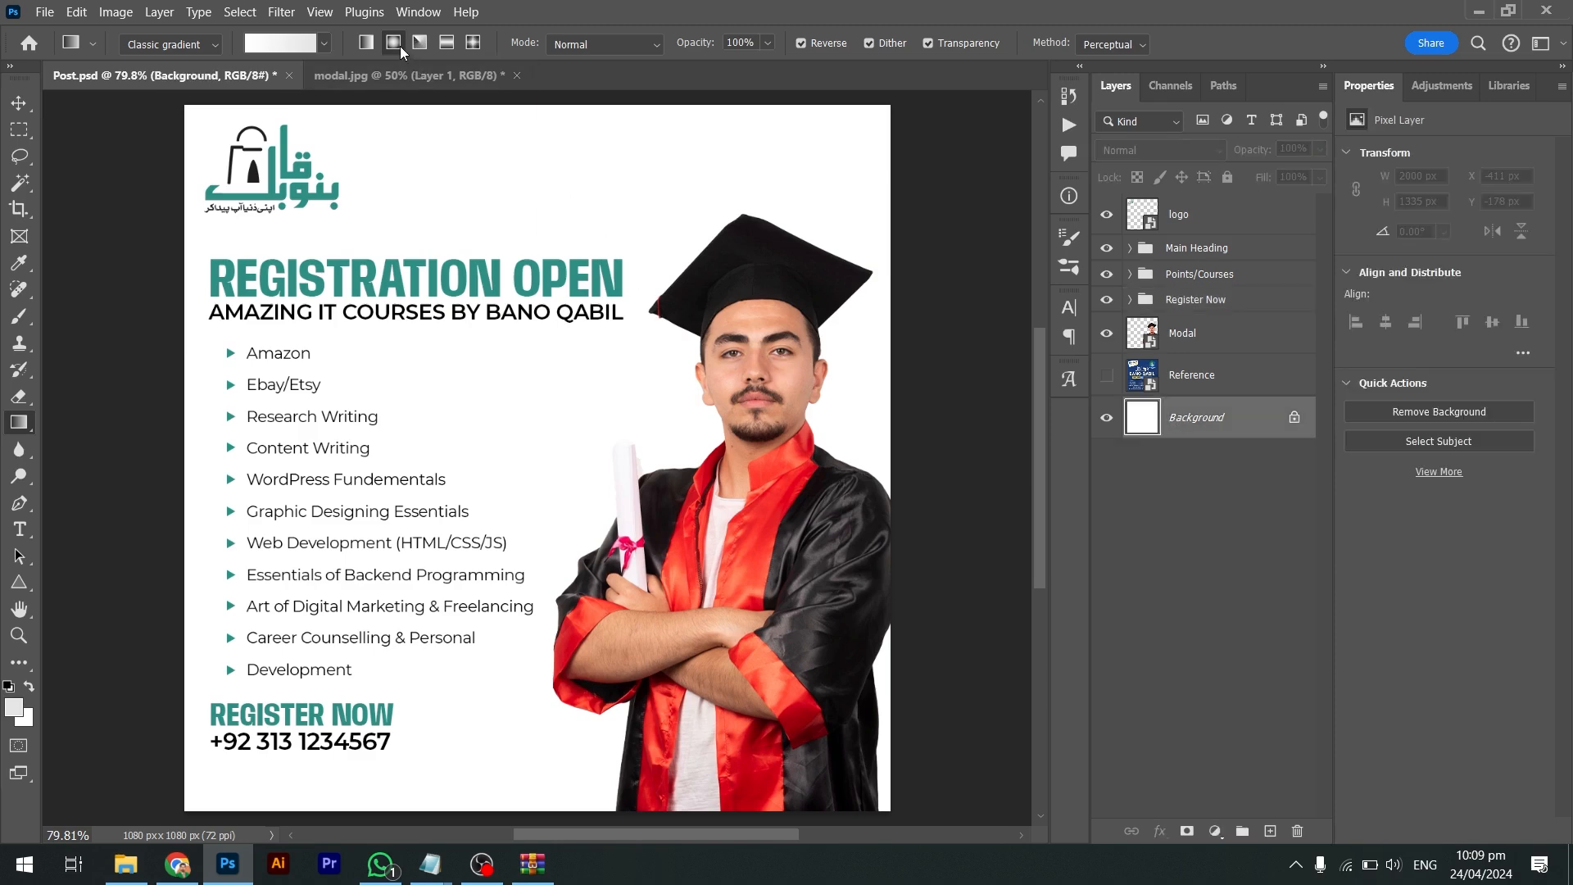
Drag a white-to-light-grey radial gradient across the background, redrawing it until it looks right
left_click_drag(487, 236, 616, 355)
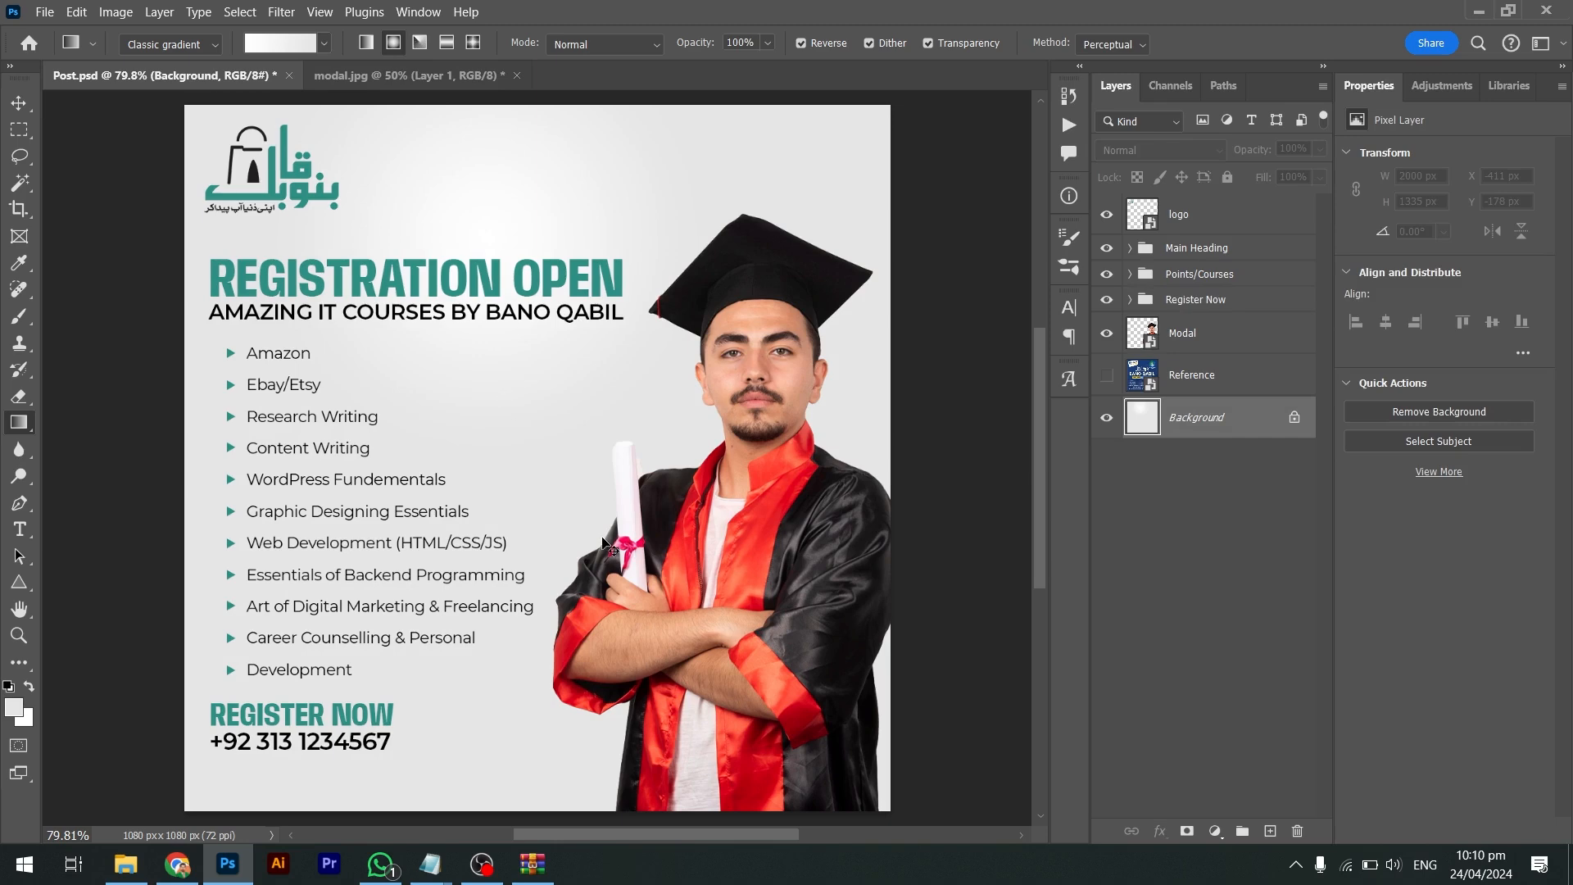
key("ctrl+minus")
key("ctrl+minus")
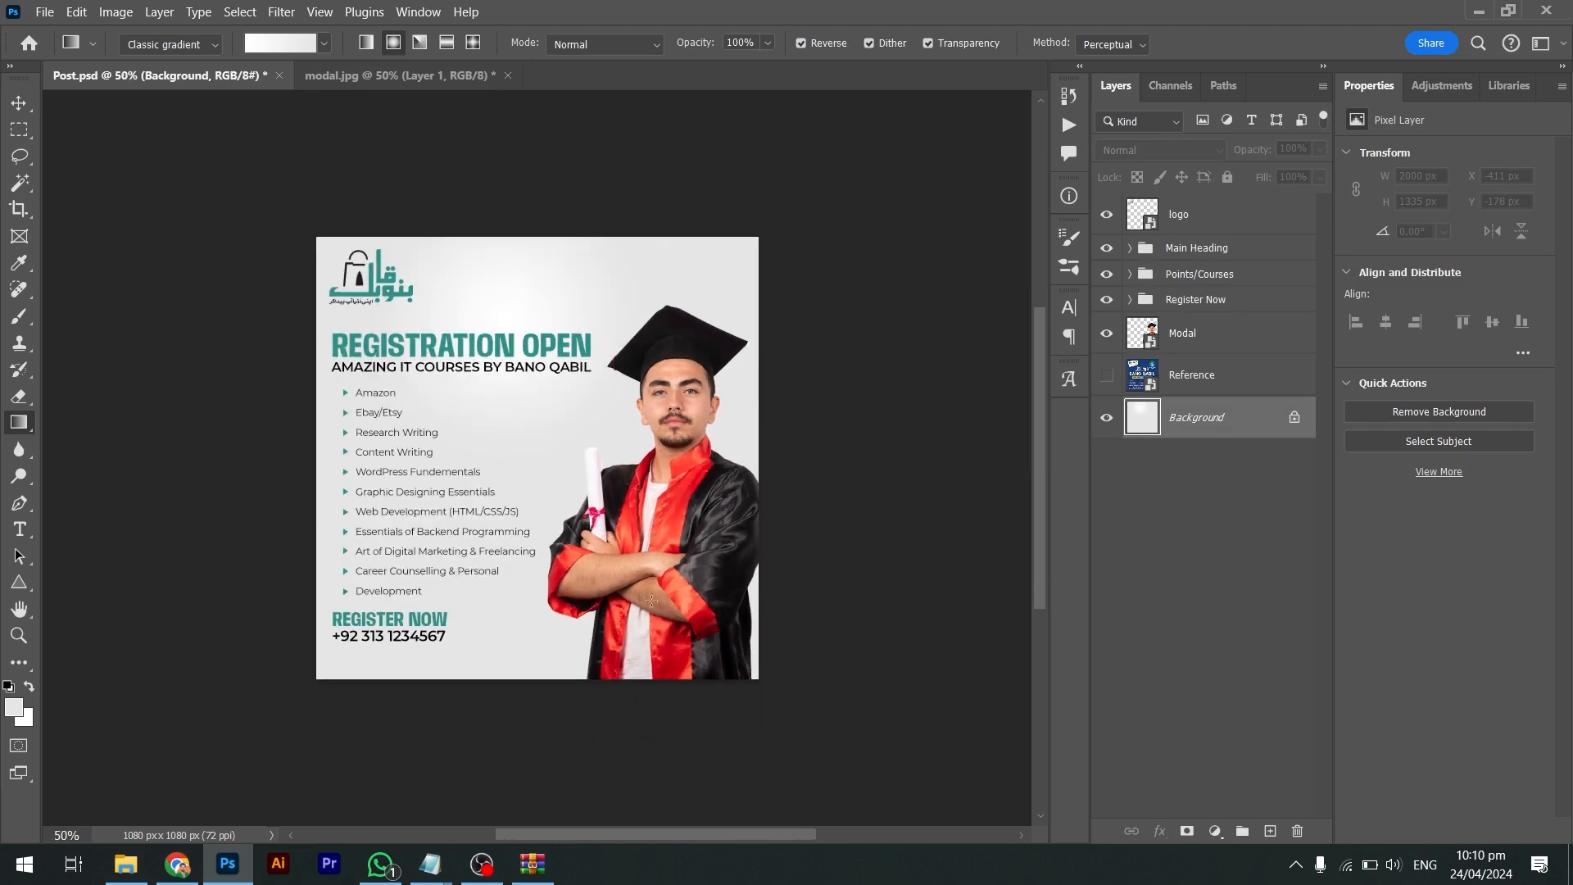
left_click_drag(436, 466, 876, 795)
left_click_drag(419, 397, 899, 790)
left_click_drag(373, 341, 988, 787)
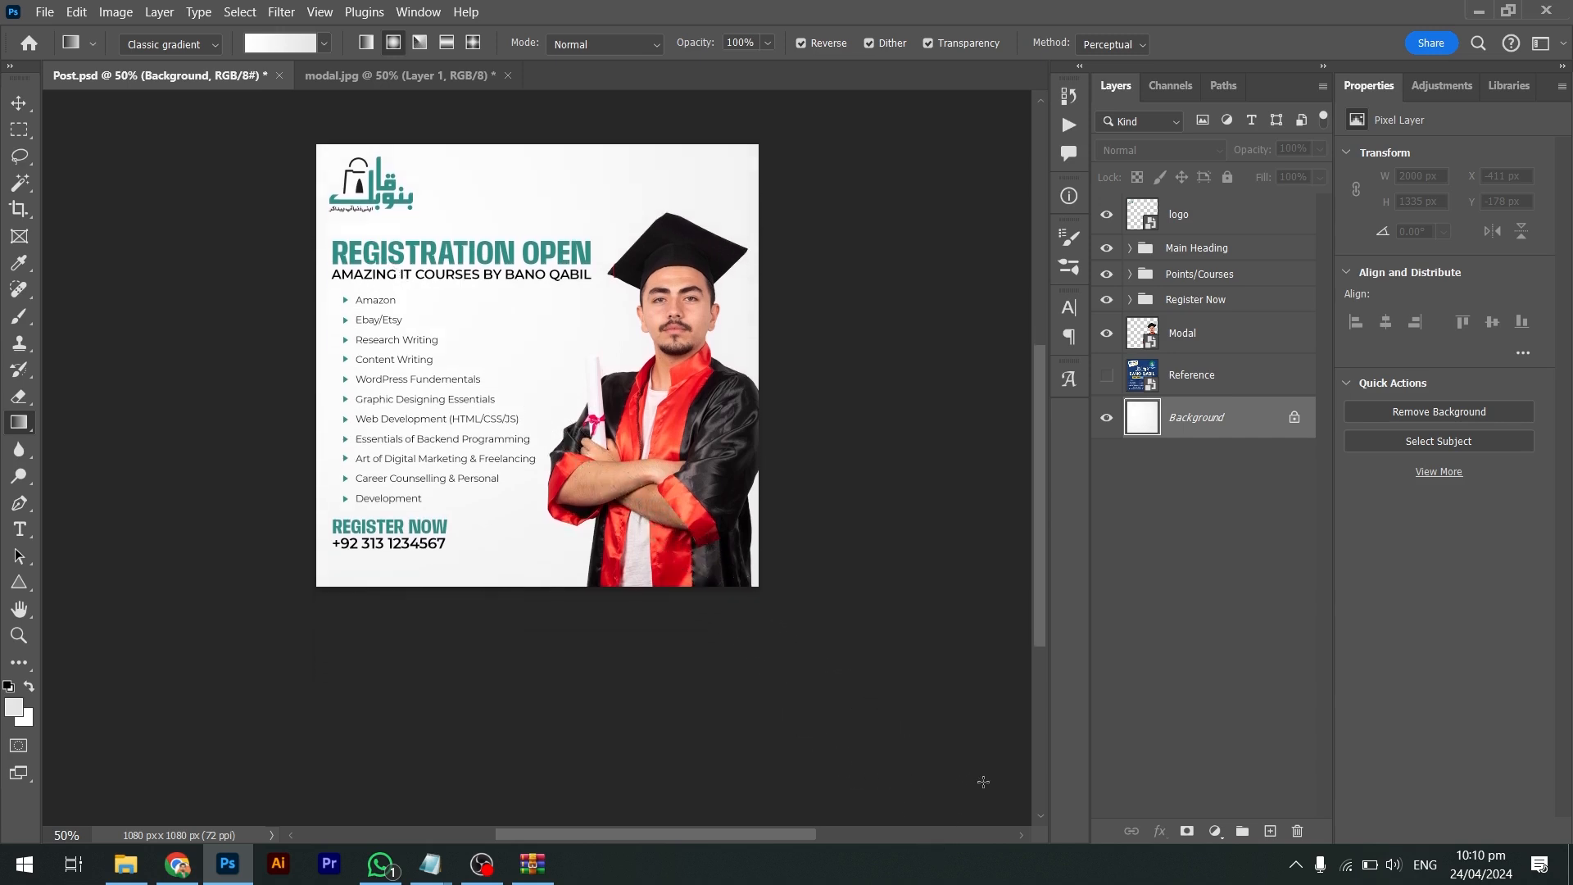
key("v")
key("ctrl+0")
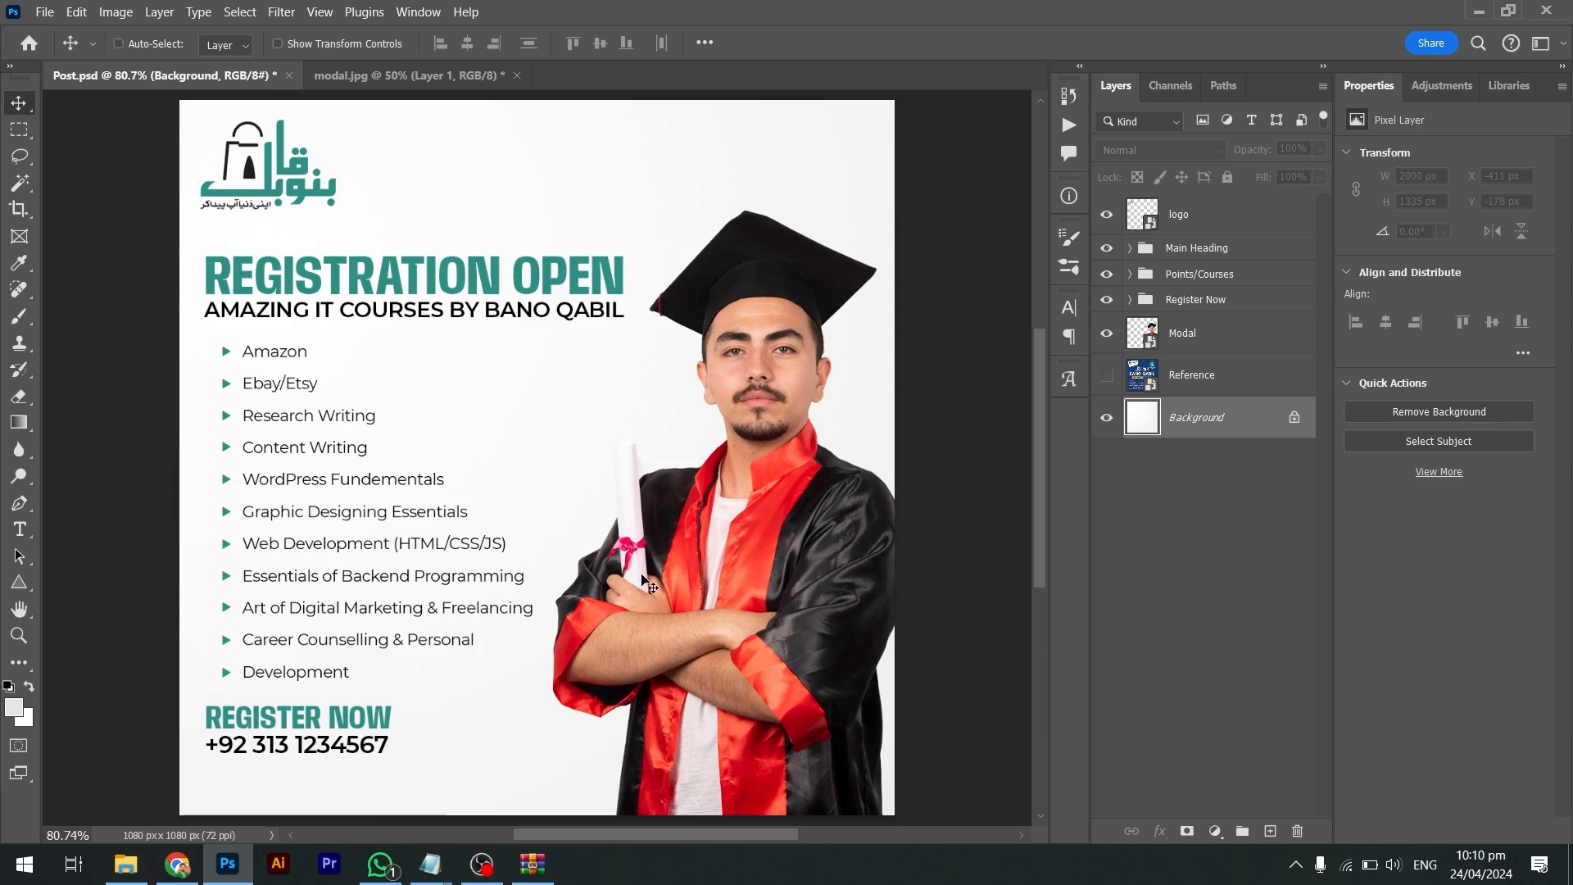
Draw a full-width rectangle along the poster's bottom edge and colour it teal from the heading
right_click(8, 588)
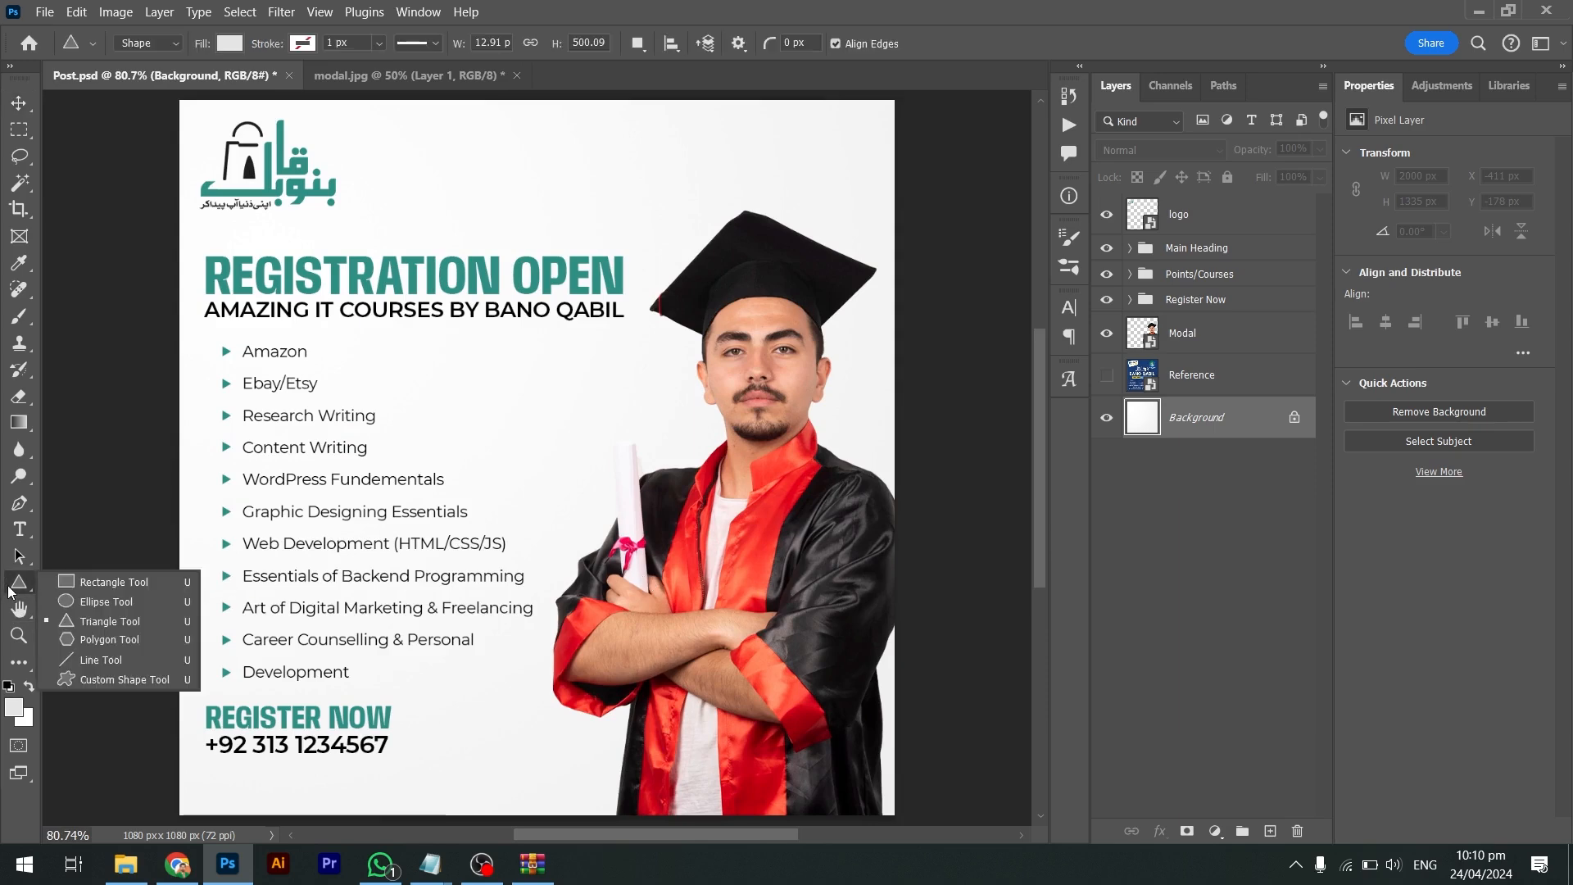
left_click(58, 595)
scroll(57, 595, "down", 2)
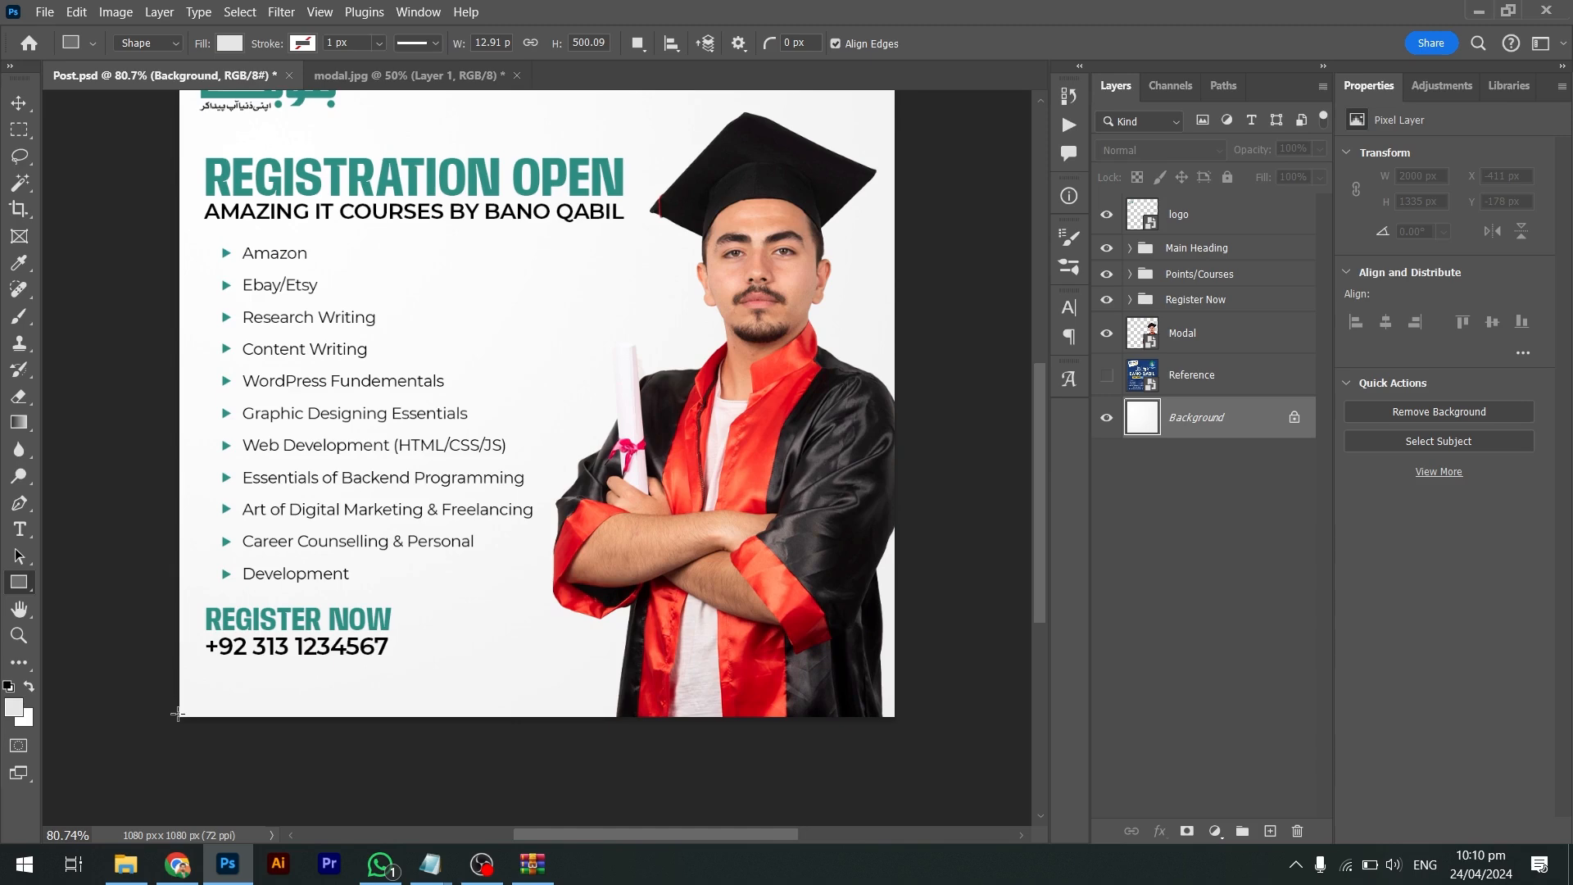
left_click_drag(177, 716, 664, 688)
left_click_drag(787, 687, 732, 687)
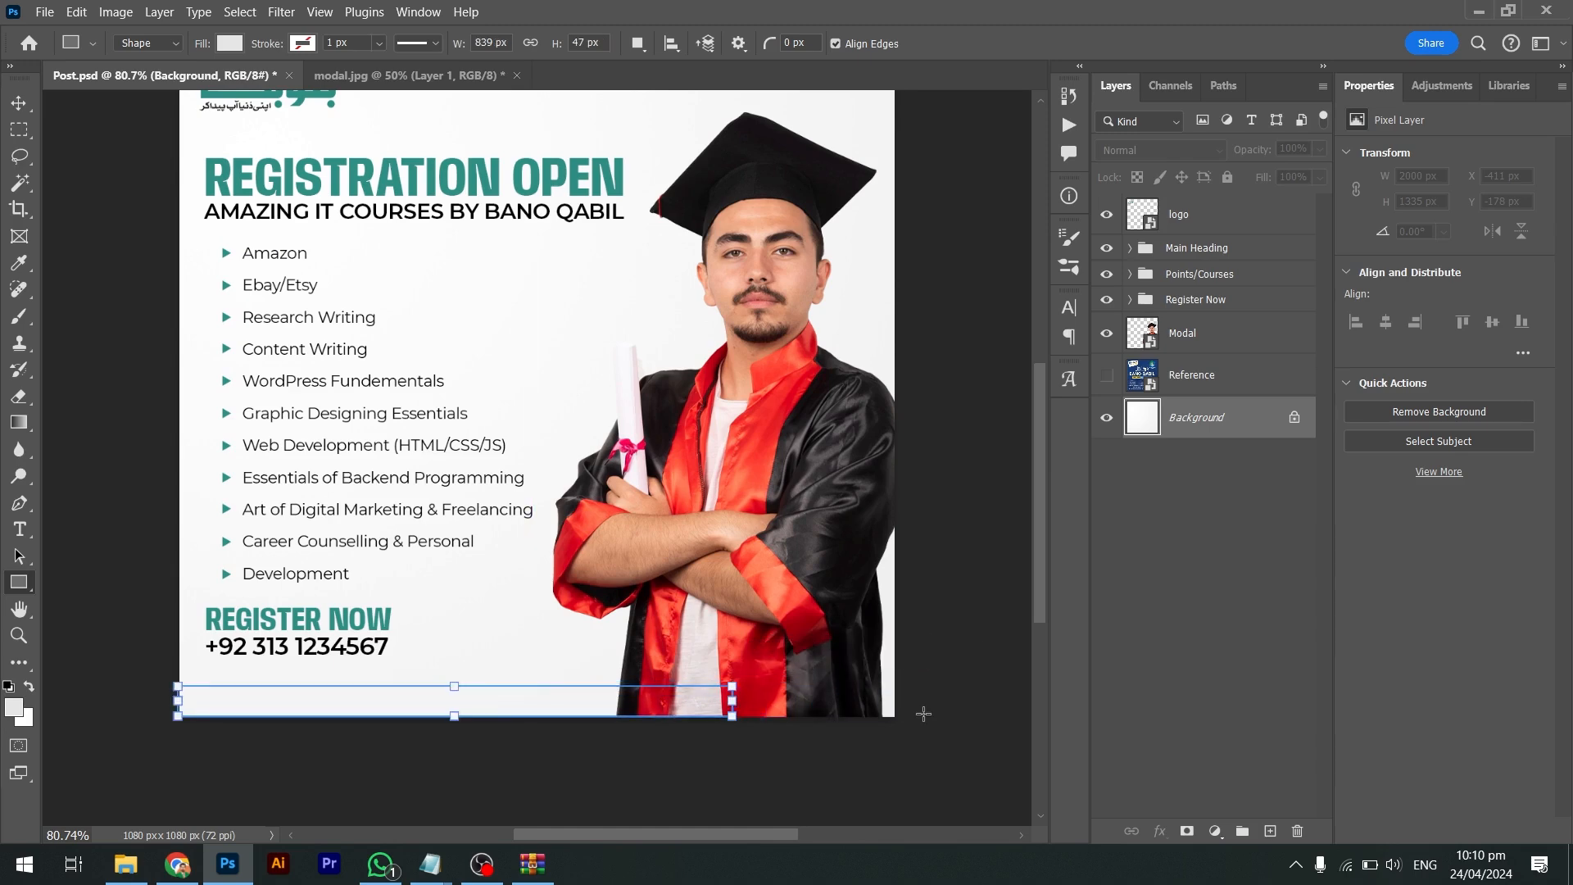
key("i")
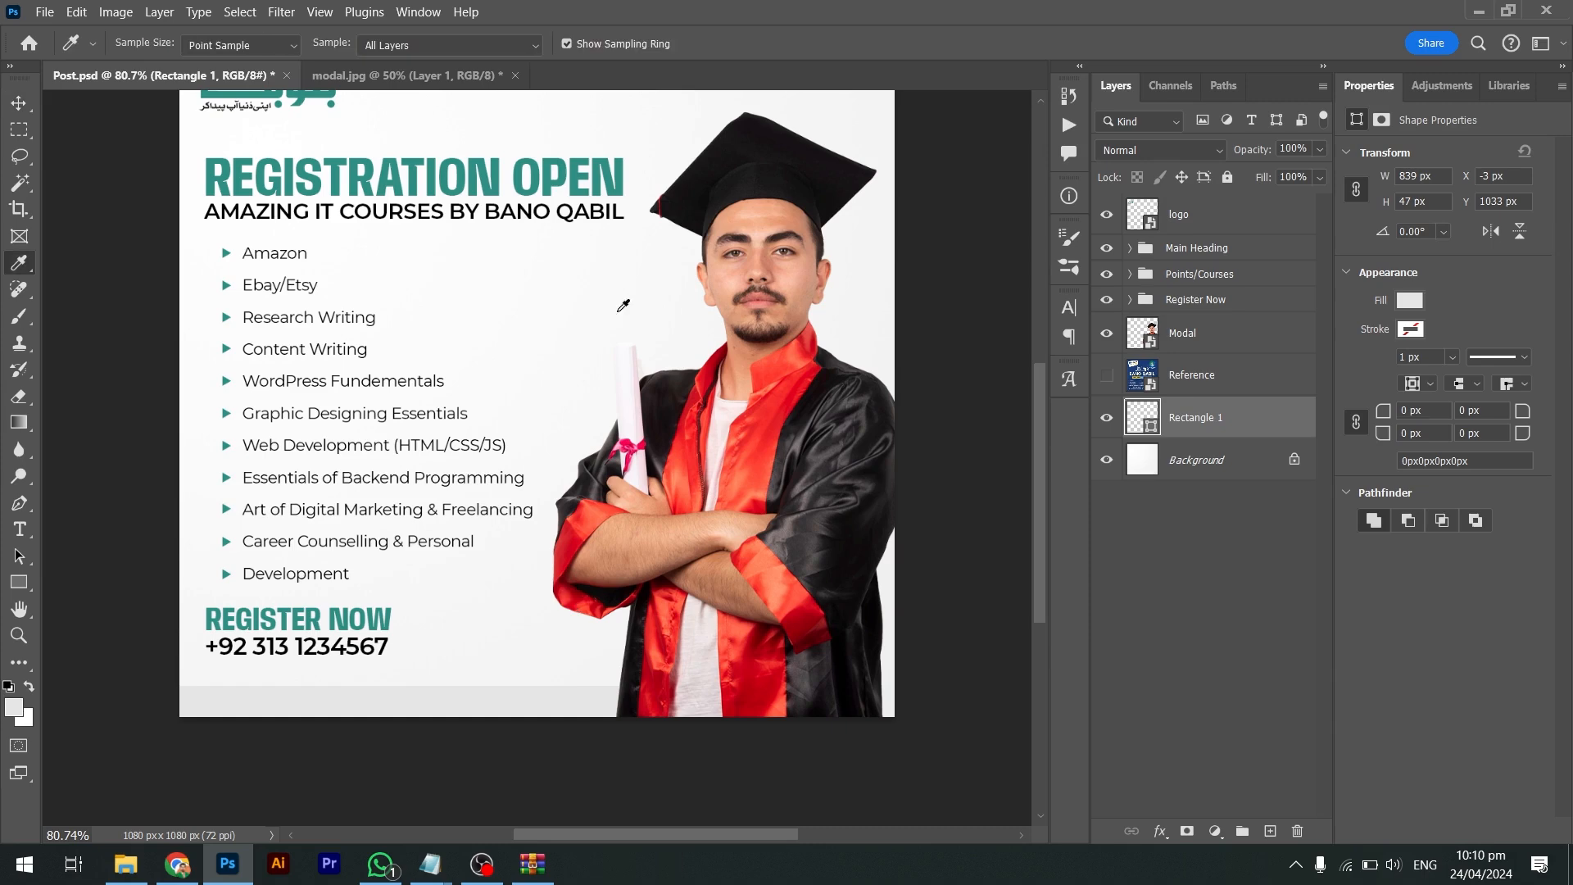
left_click(618, 184)
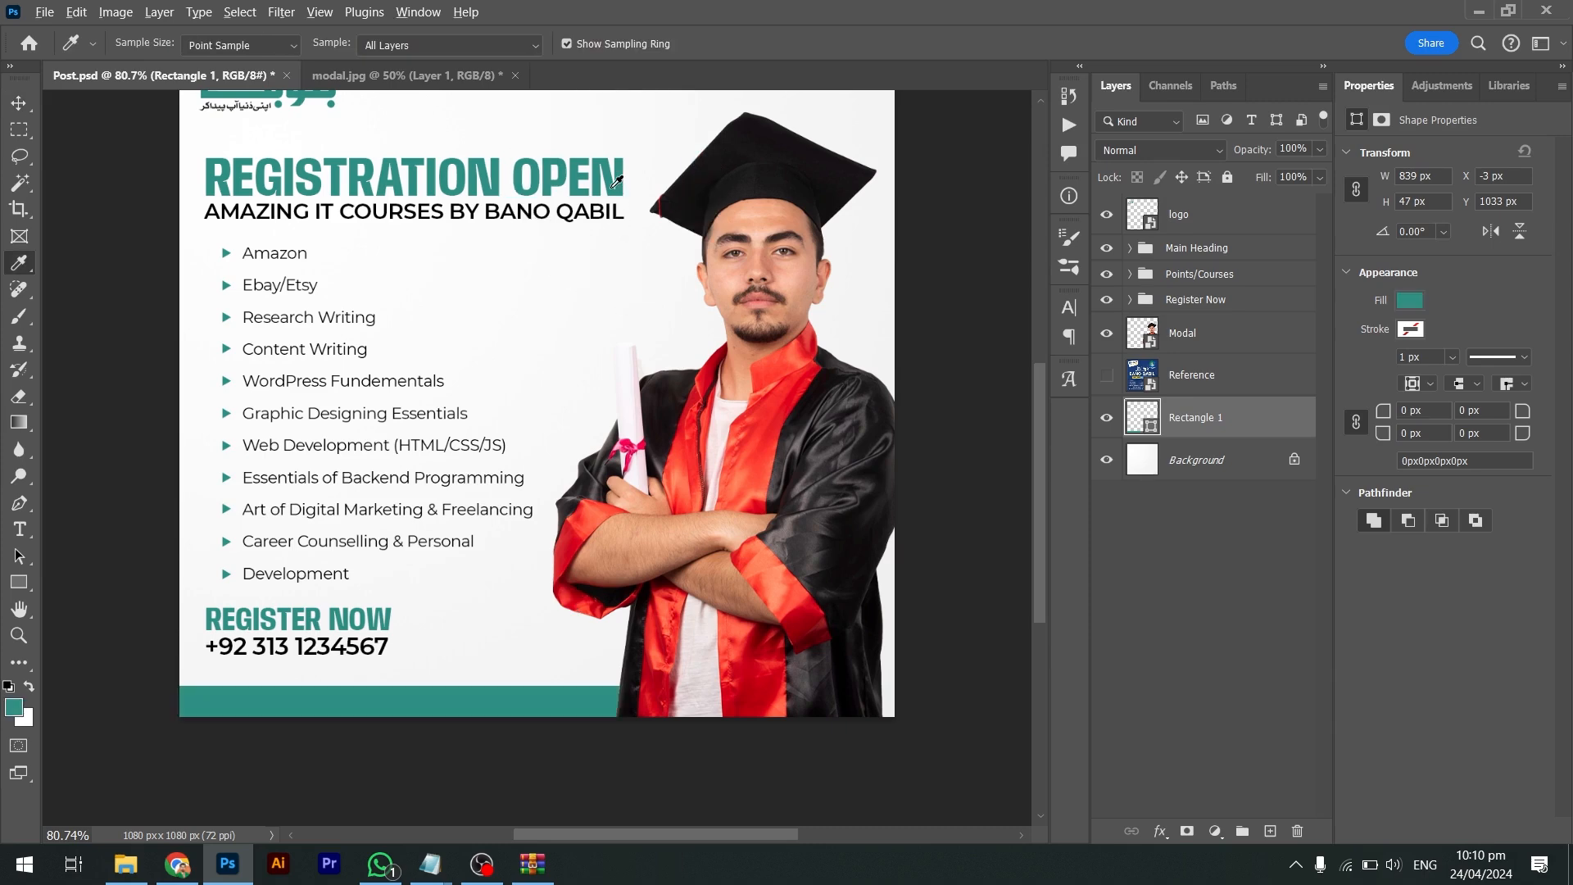
Add a new text layer reading '@' beside the phone number
key("v")
key("alt+v")
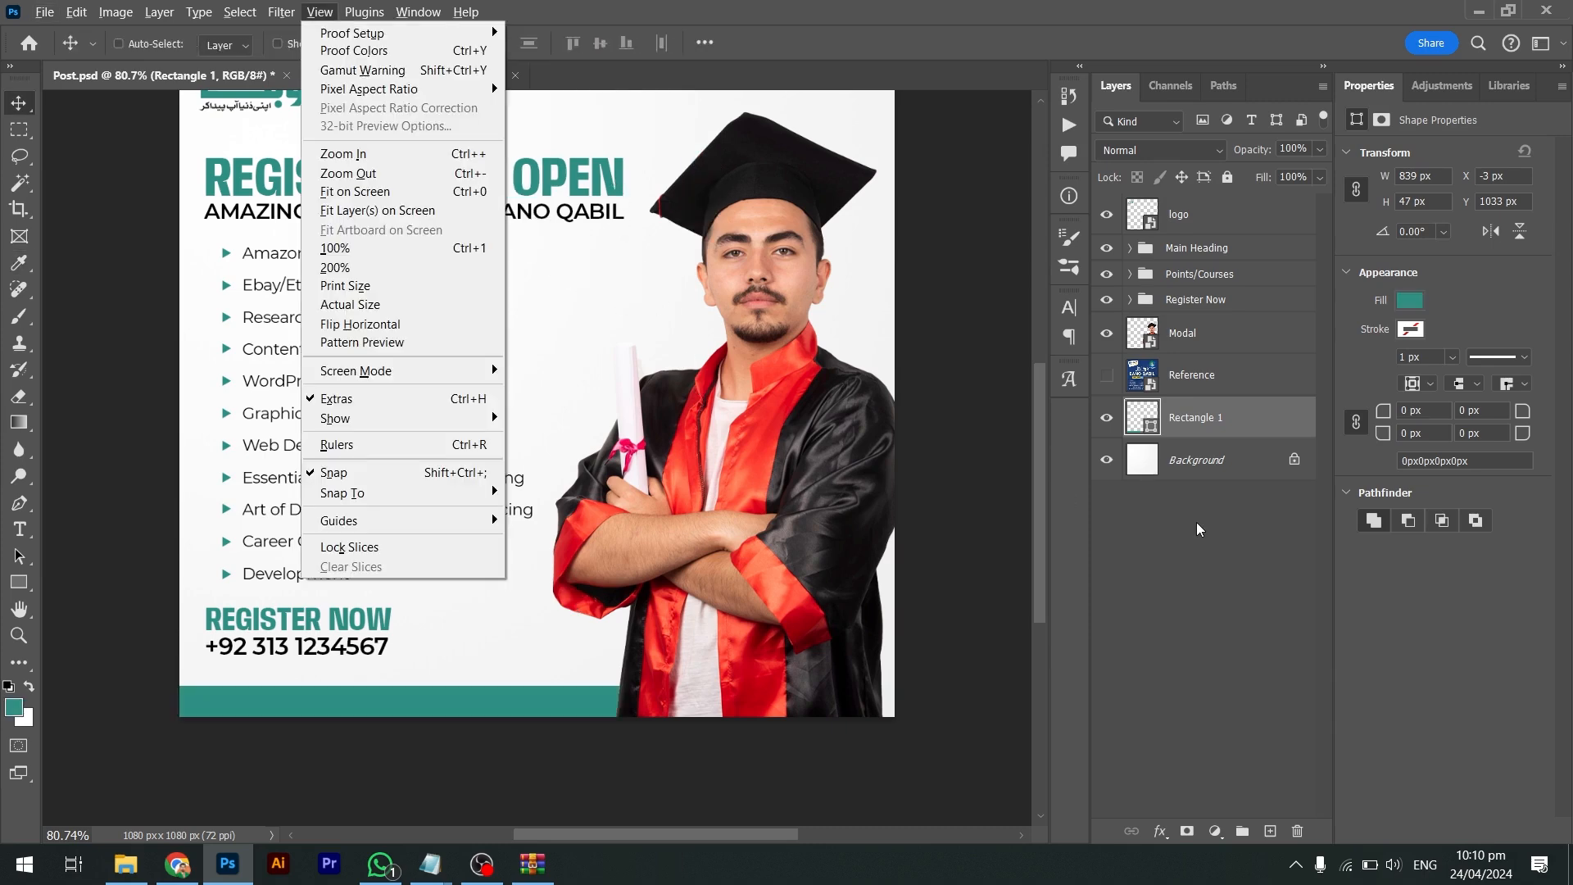
left_click(1017, 541)
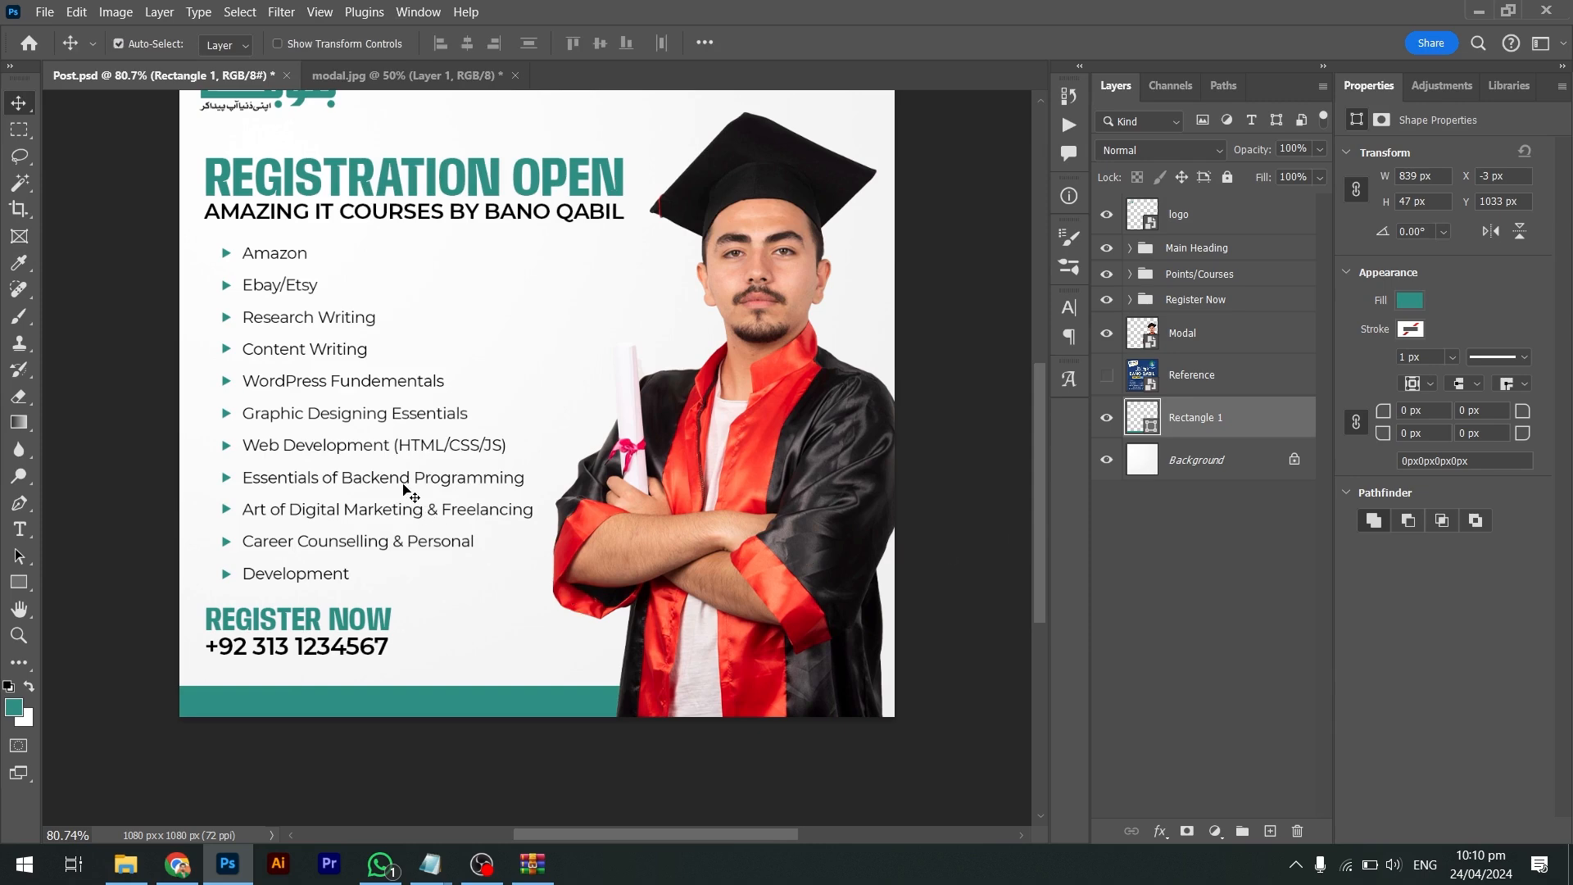
key("i")
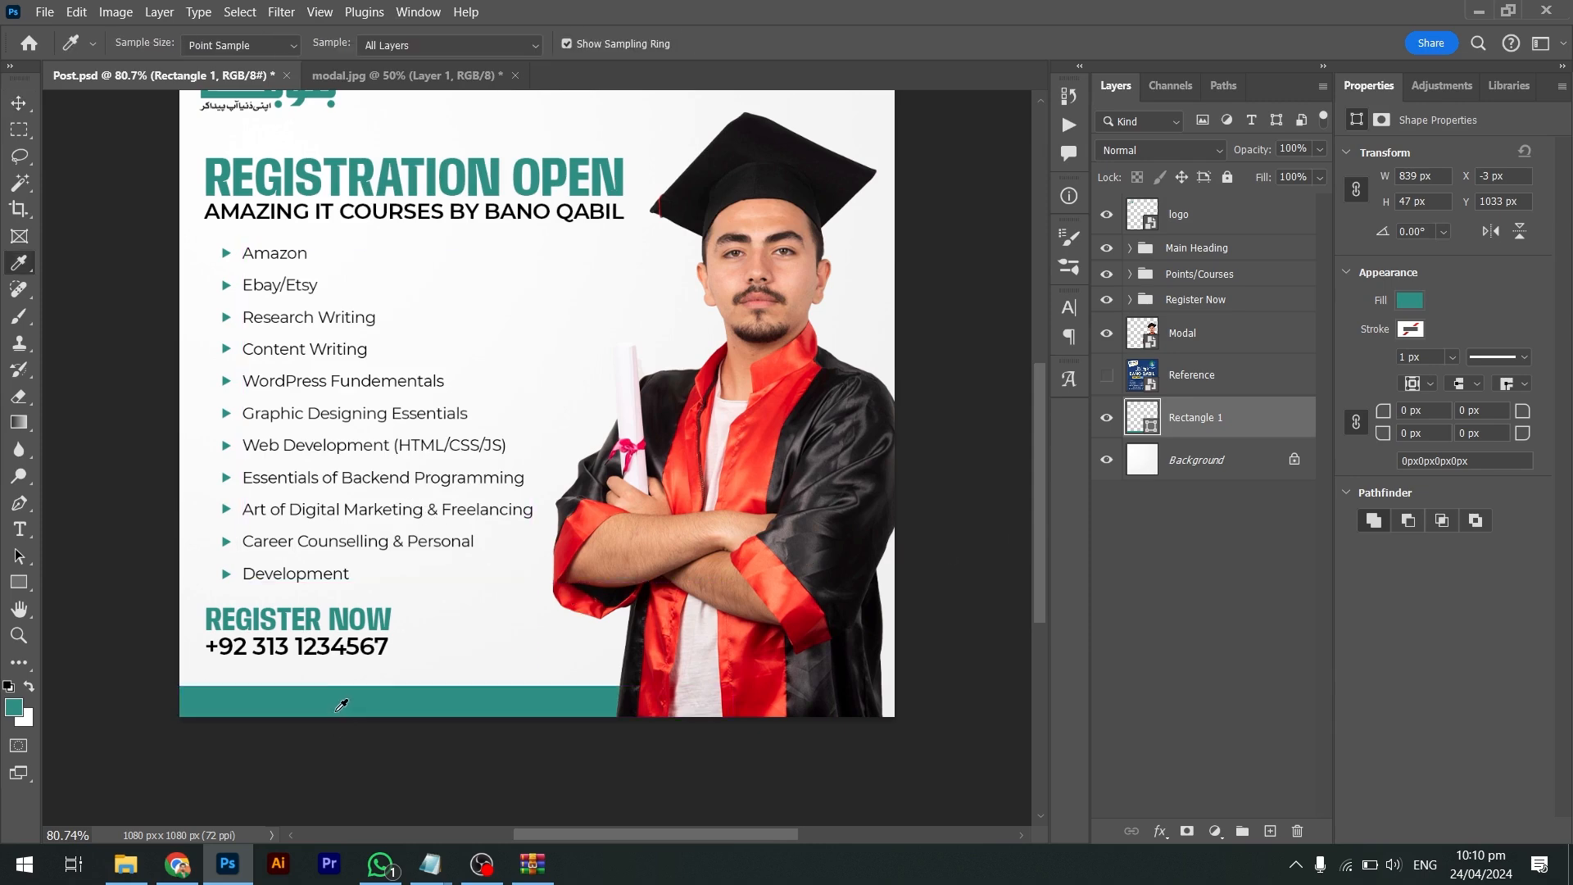
left_click(18, 528)
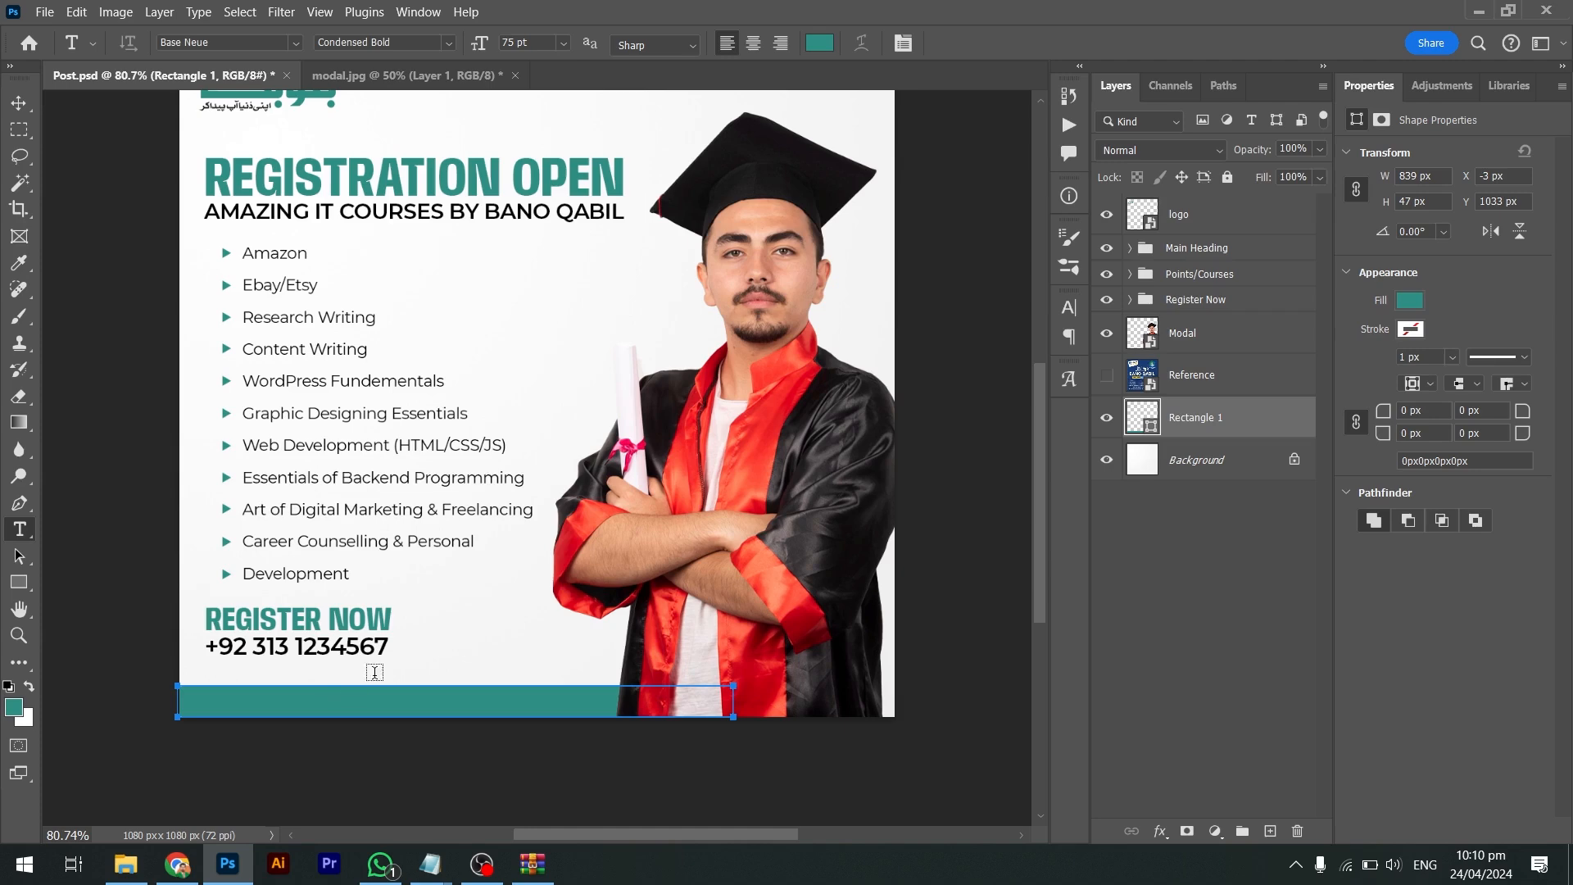
left_click(417, 654)
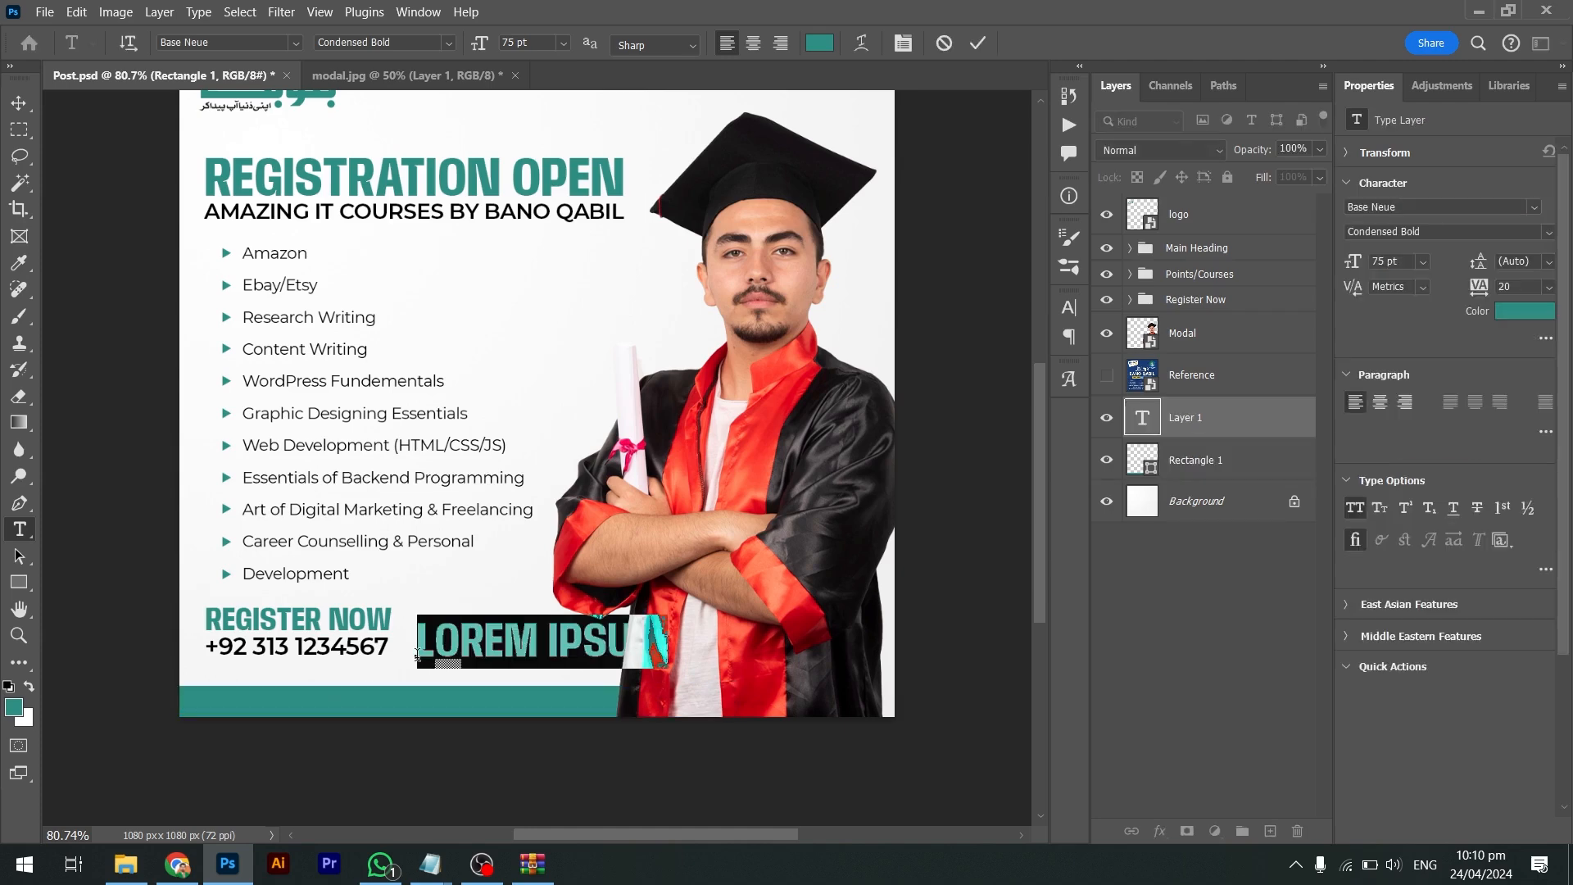
type("@")
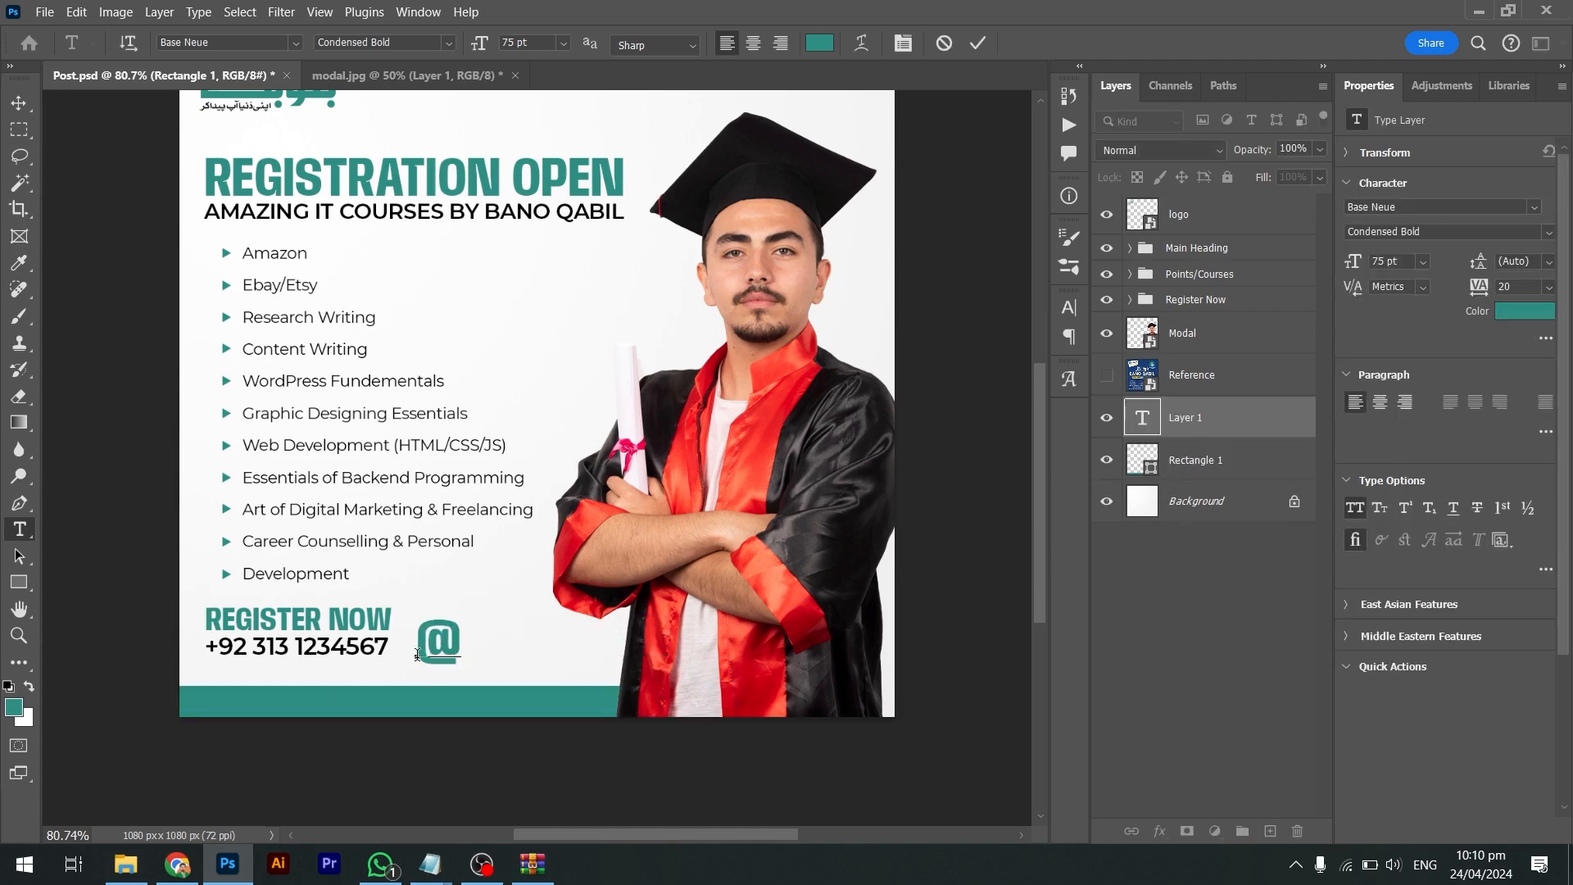
key("alt+Tab")
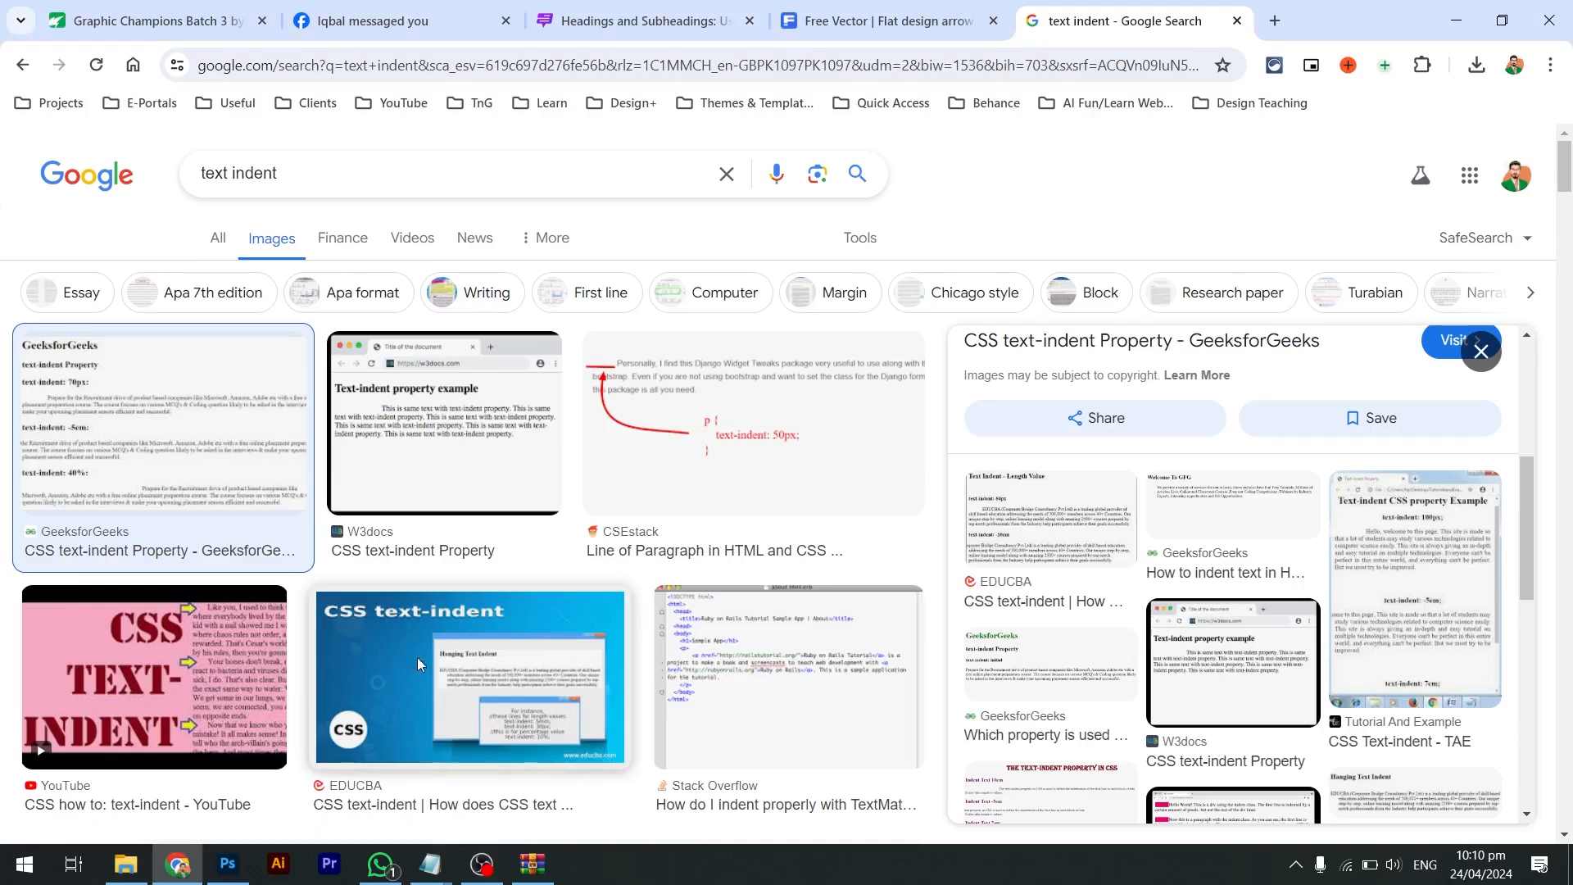
Search Google for 'bano qabil facebook', open the Bano Qabil page, and highlight the banoqabil.pk handle
key("ctrl+t")
type("bano")
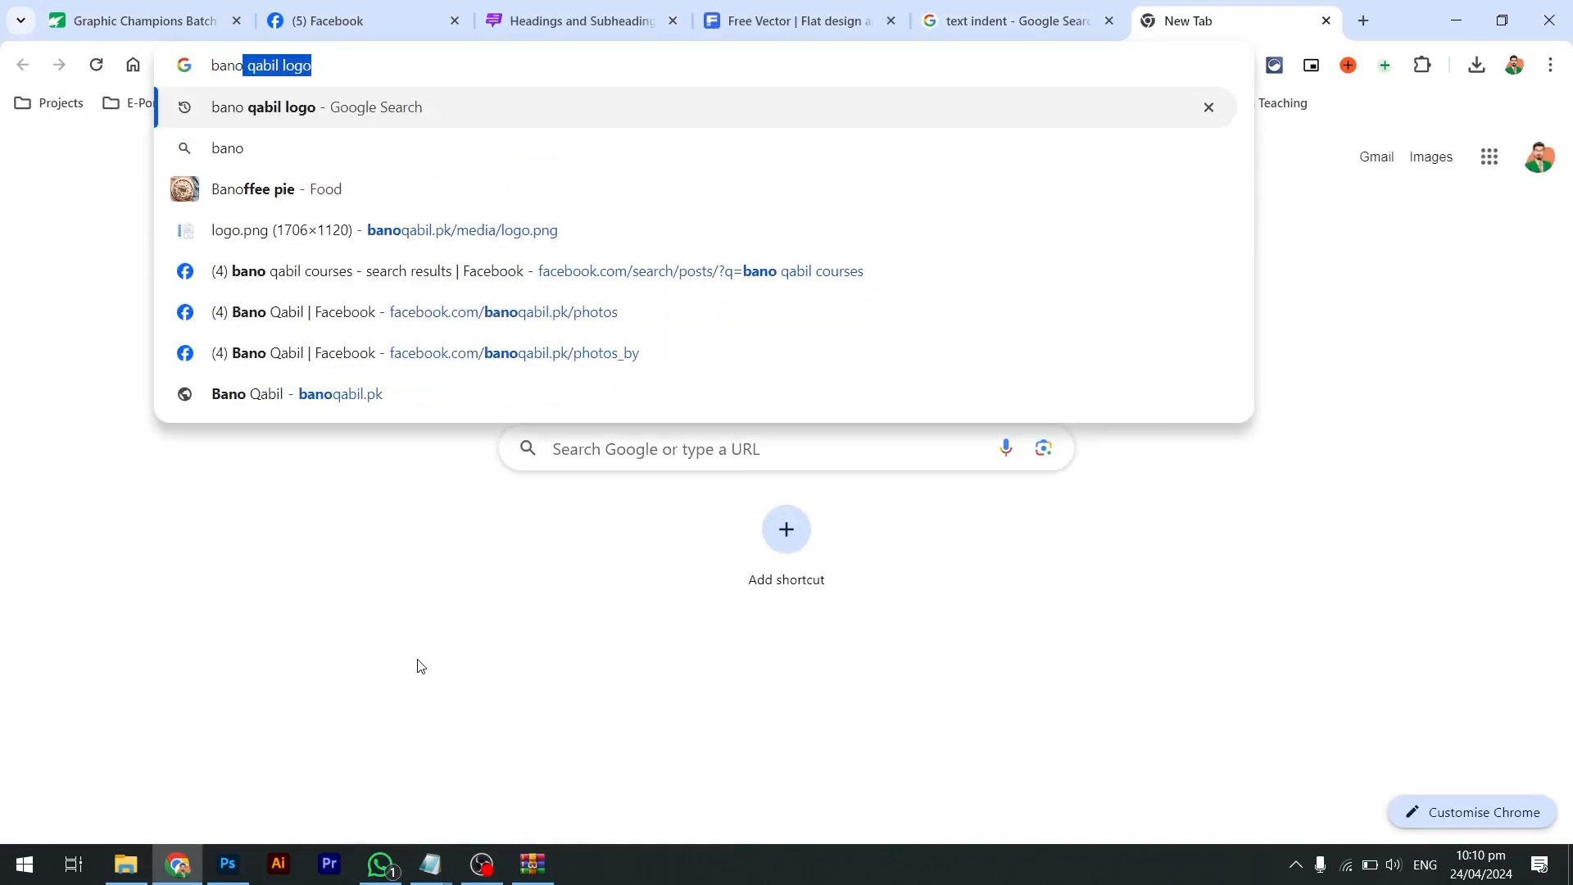
type(" qabil face")
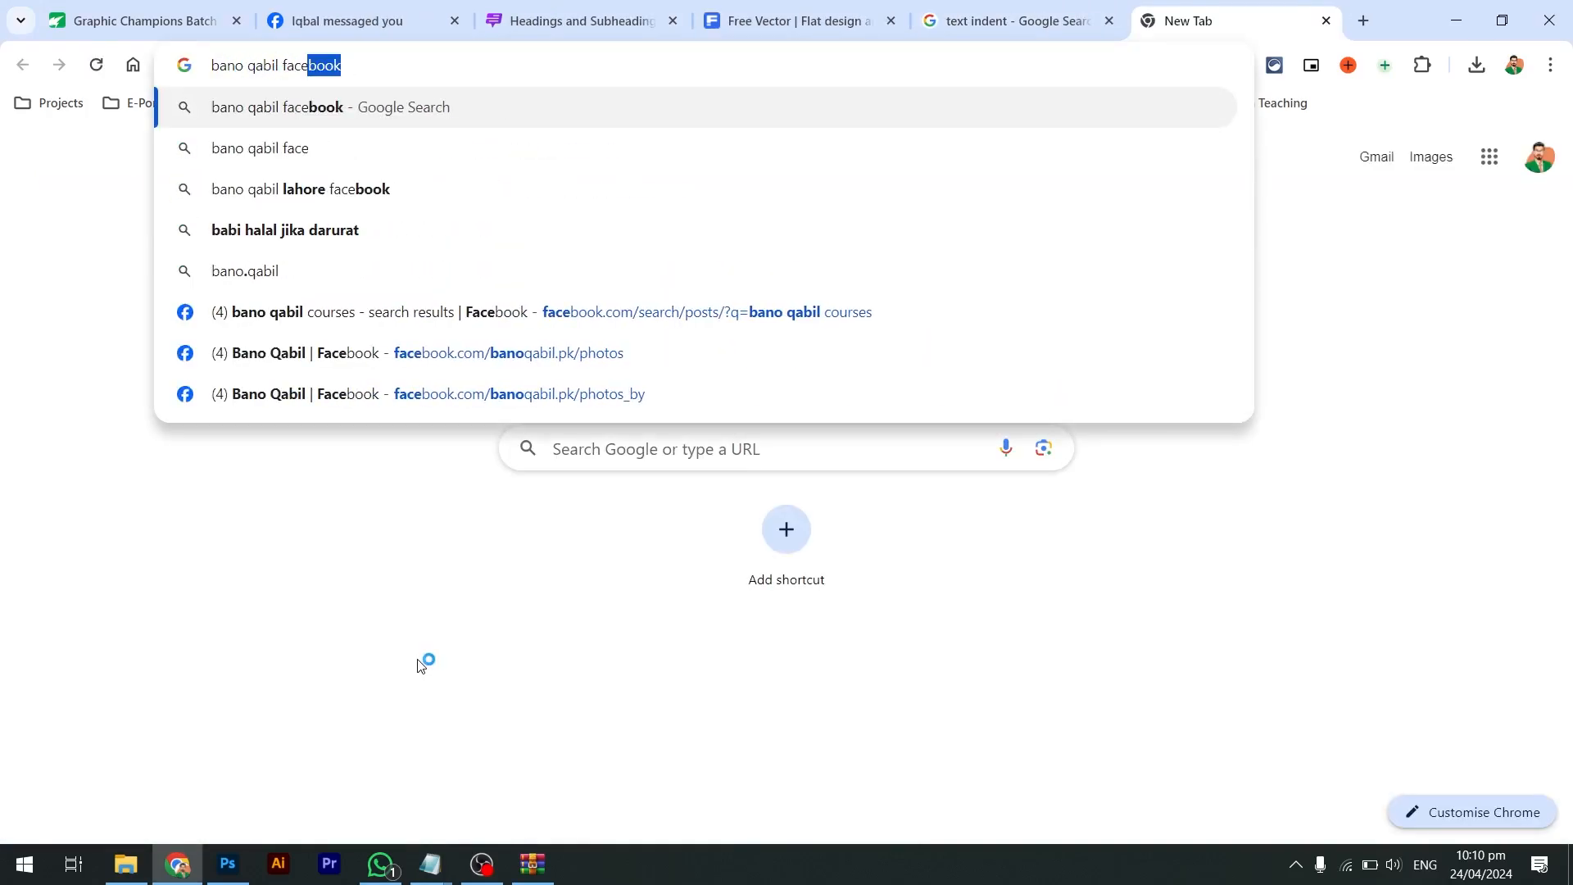
type("book")
key("Return")
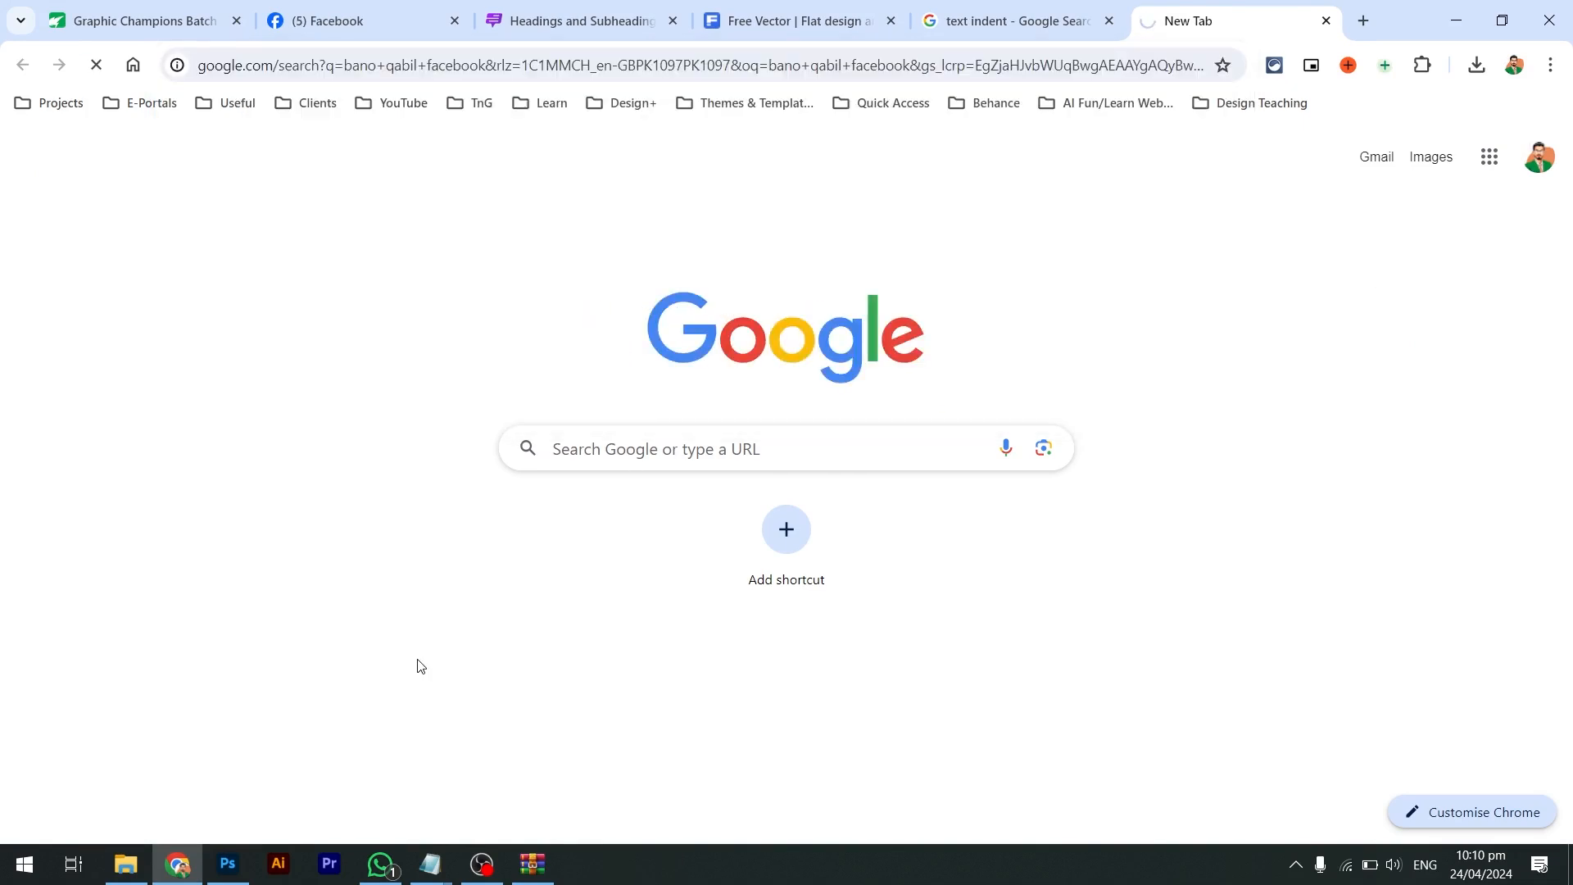
left_click(282, 424)
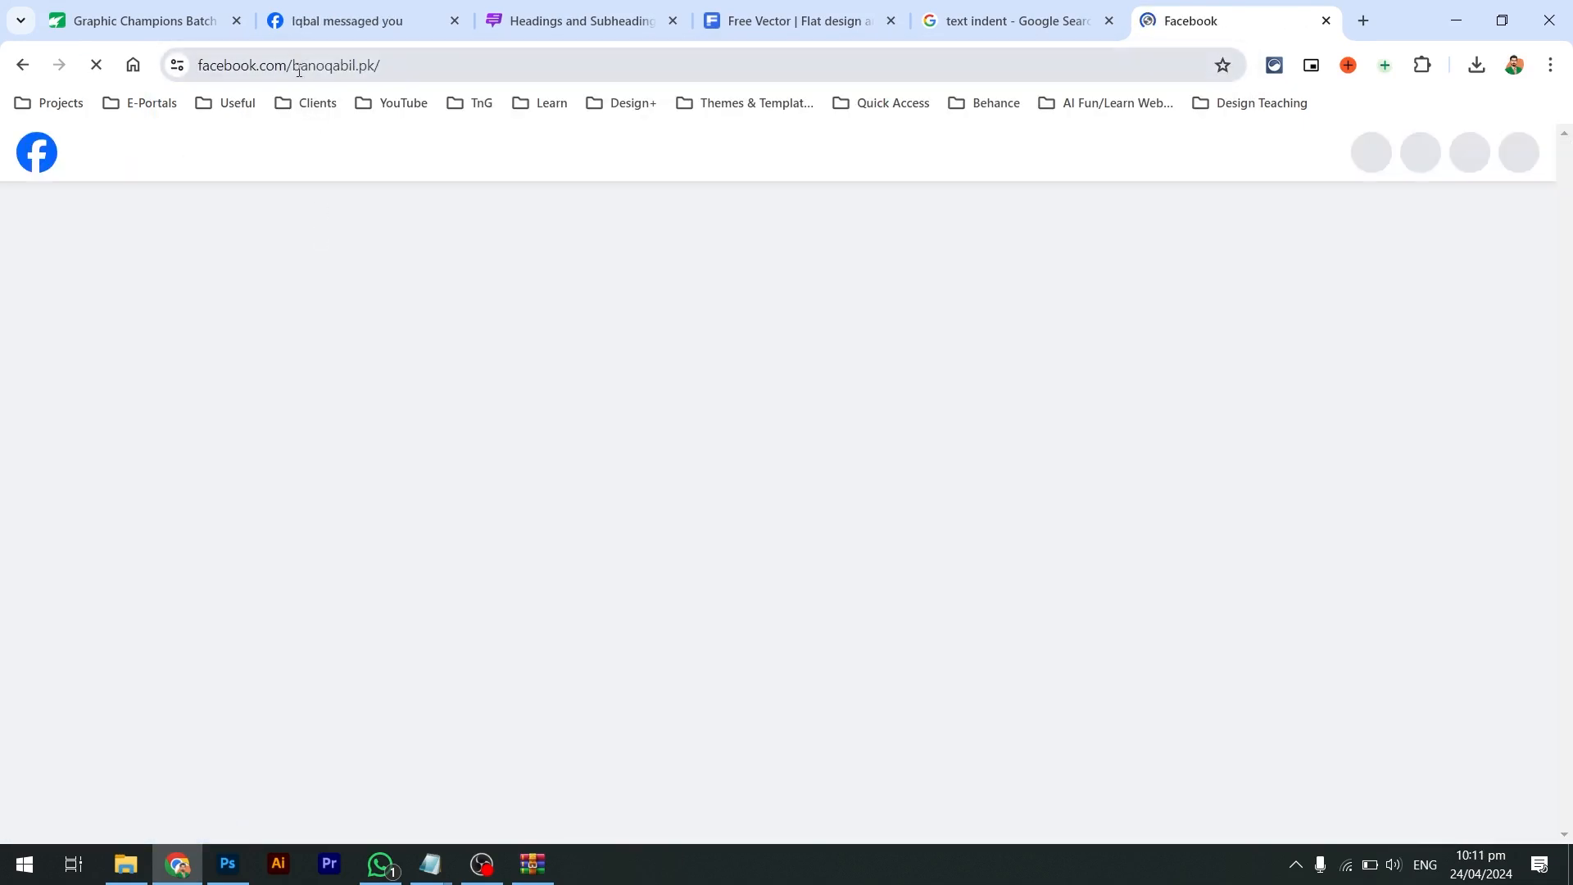
left_click_drag(292, 71, 373, 70)
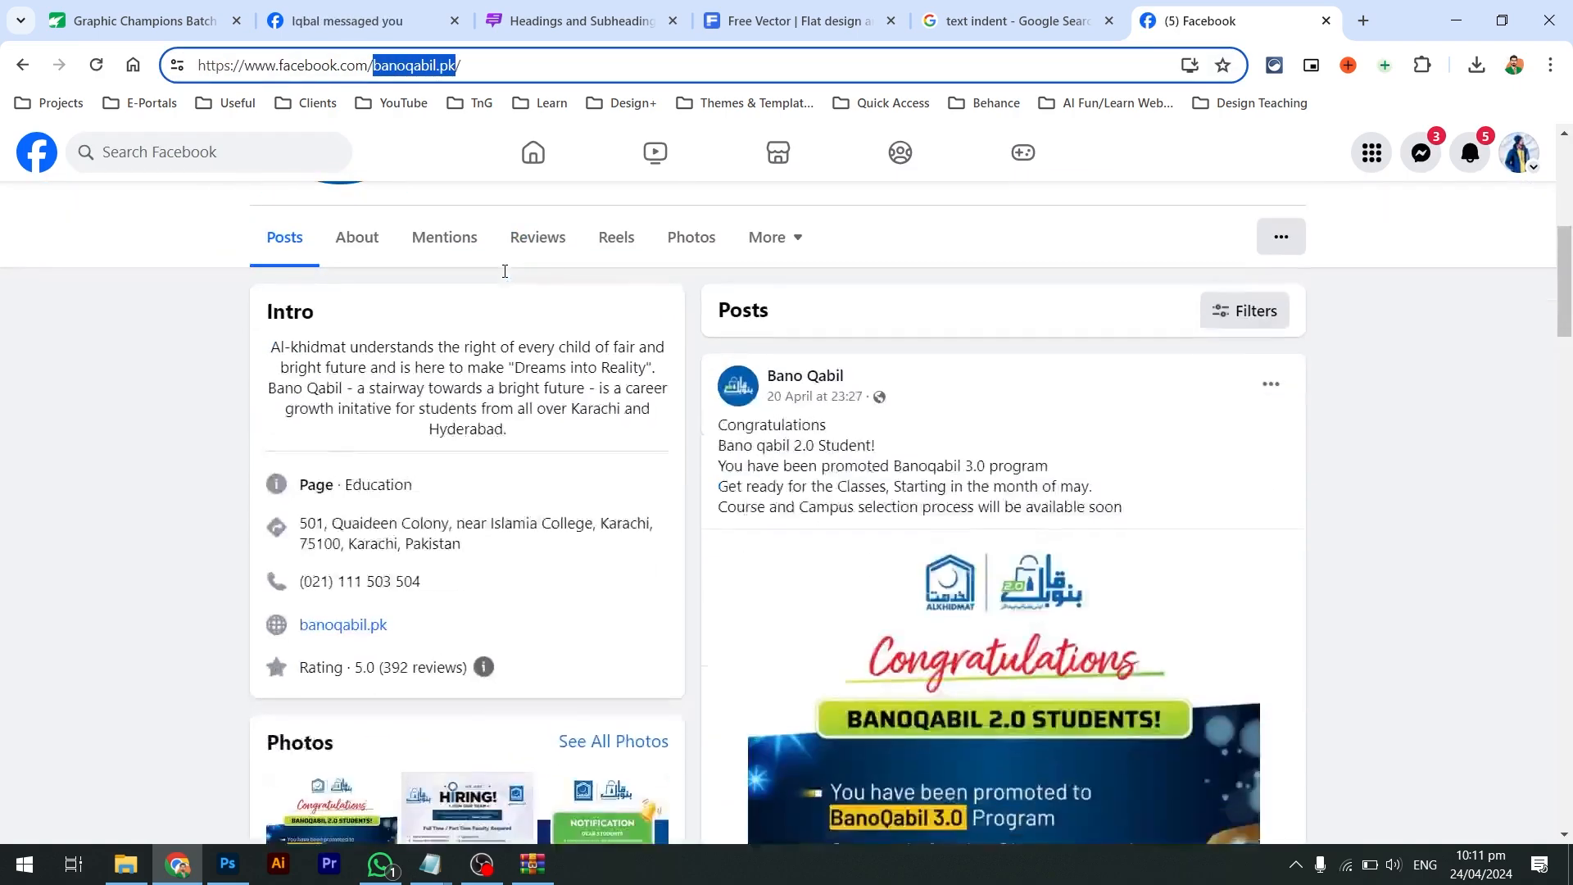
Replace the '@' with the pasted BANOQABIL text and shrink it to about 46%
key("alt+Tab")
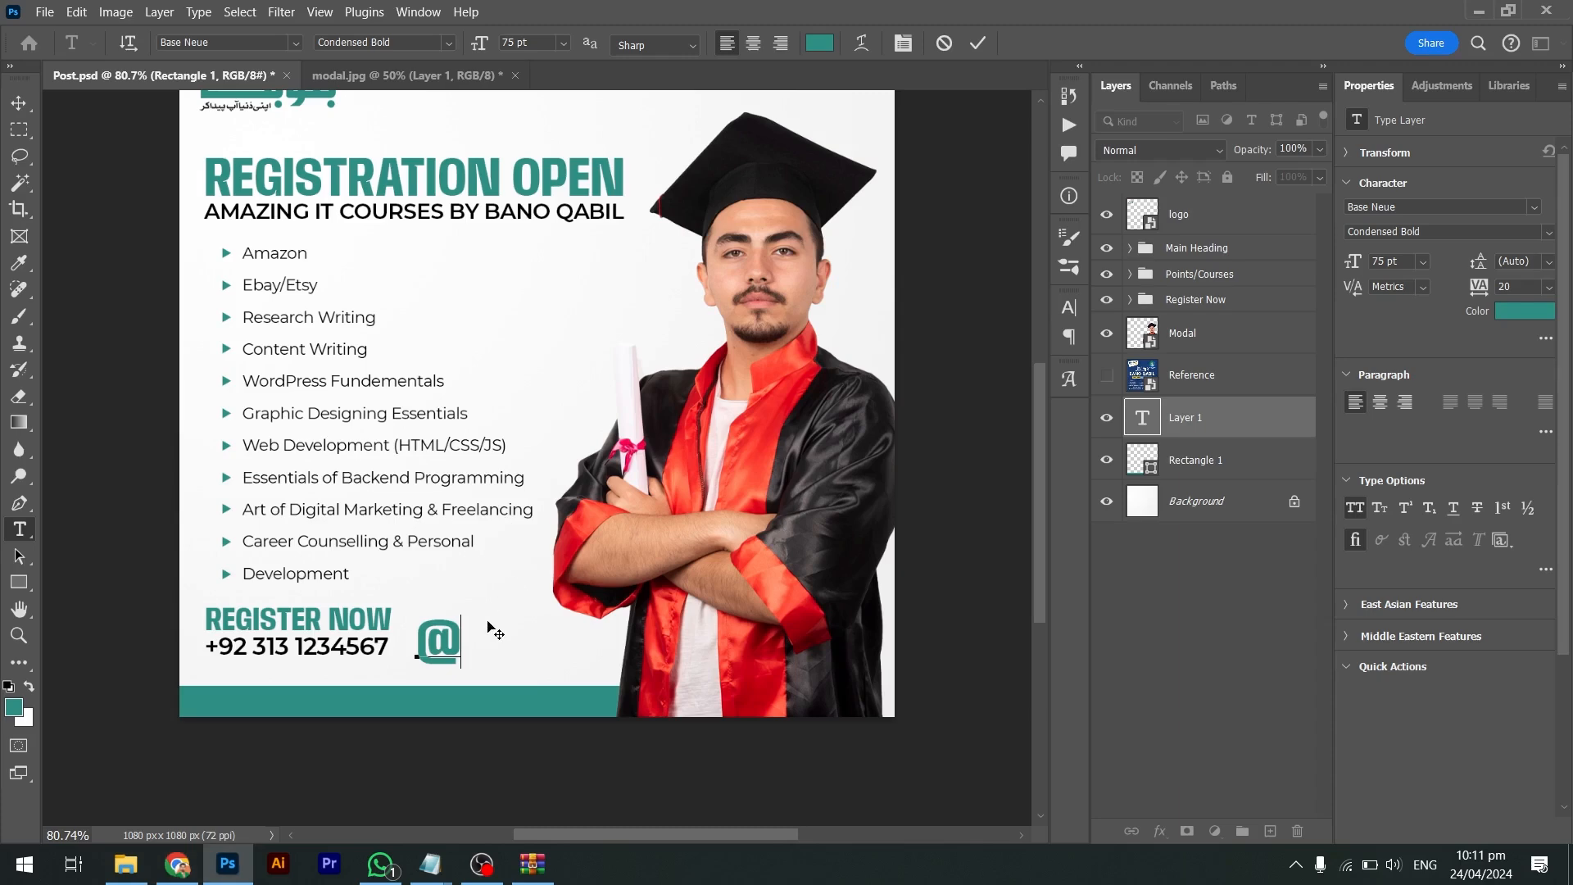
left_click_drag(459, 633, 405, 639)
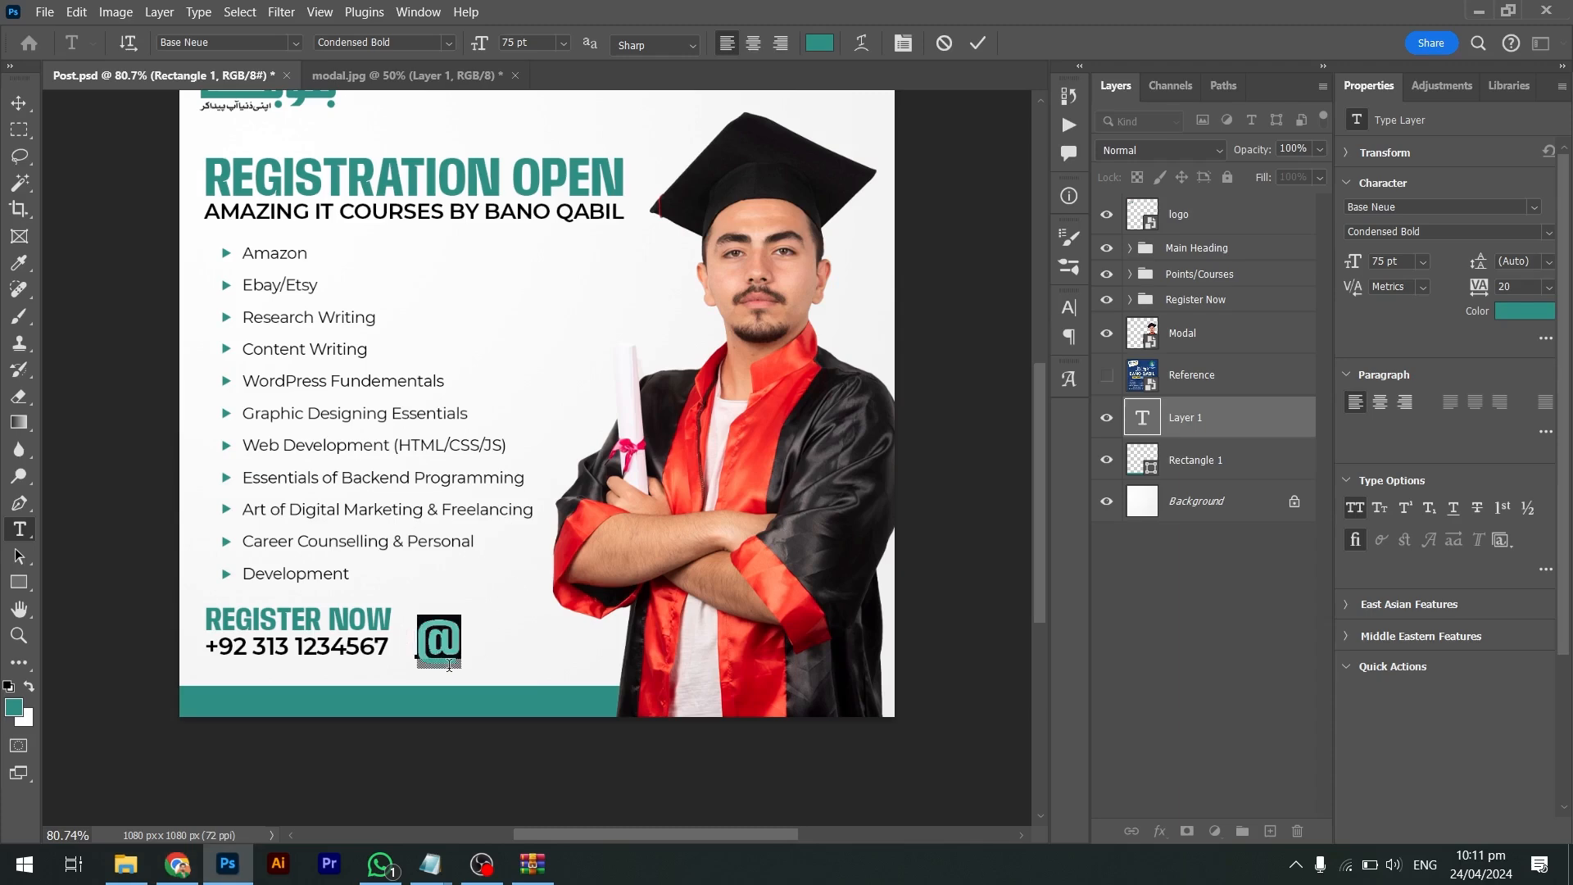
type("BANOQABIL")
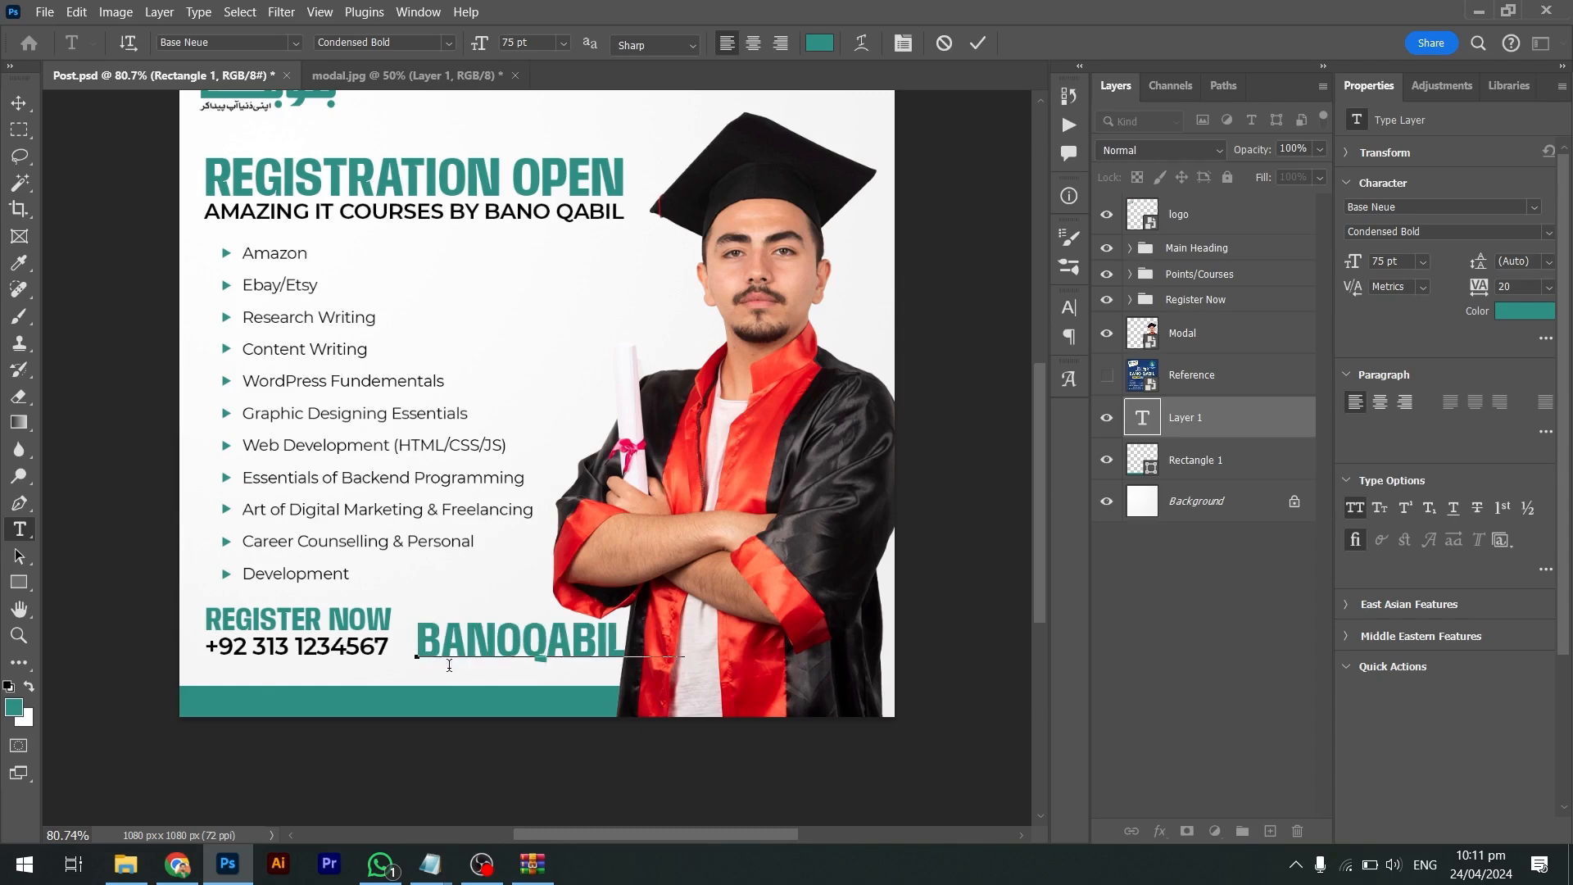
key("ctrl+Return")
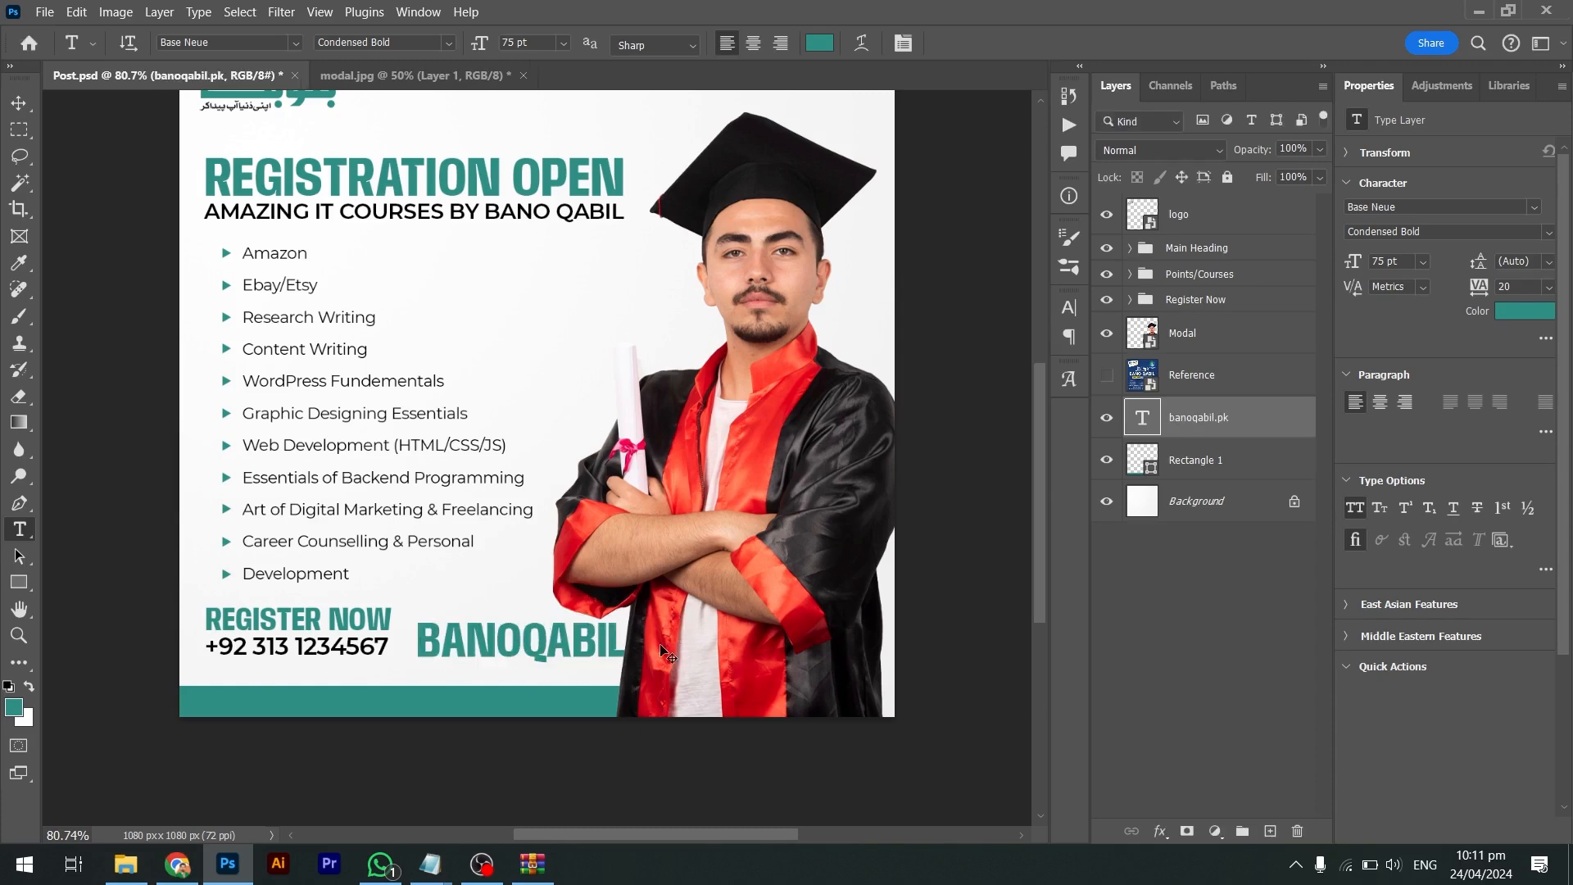
key("ctrl+t")
left_click_drag(682, 668, 533, 651)
key("Return")
Check the text's font, then delete the BANOQABIL.PK text layer
key("t")
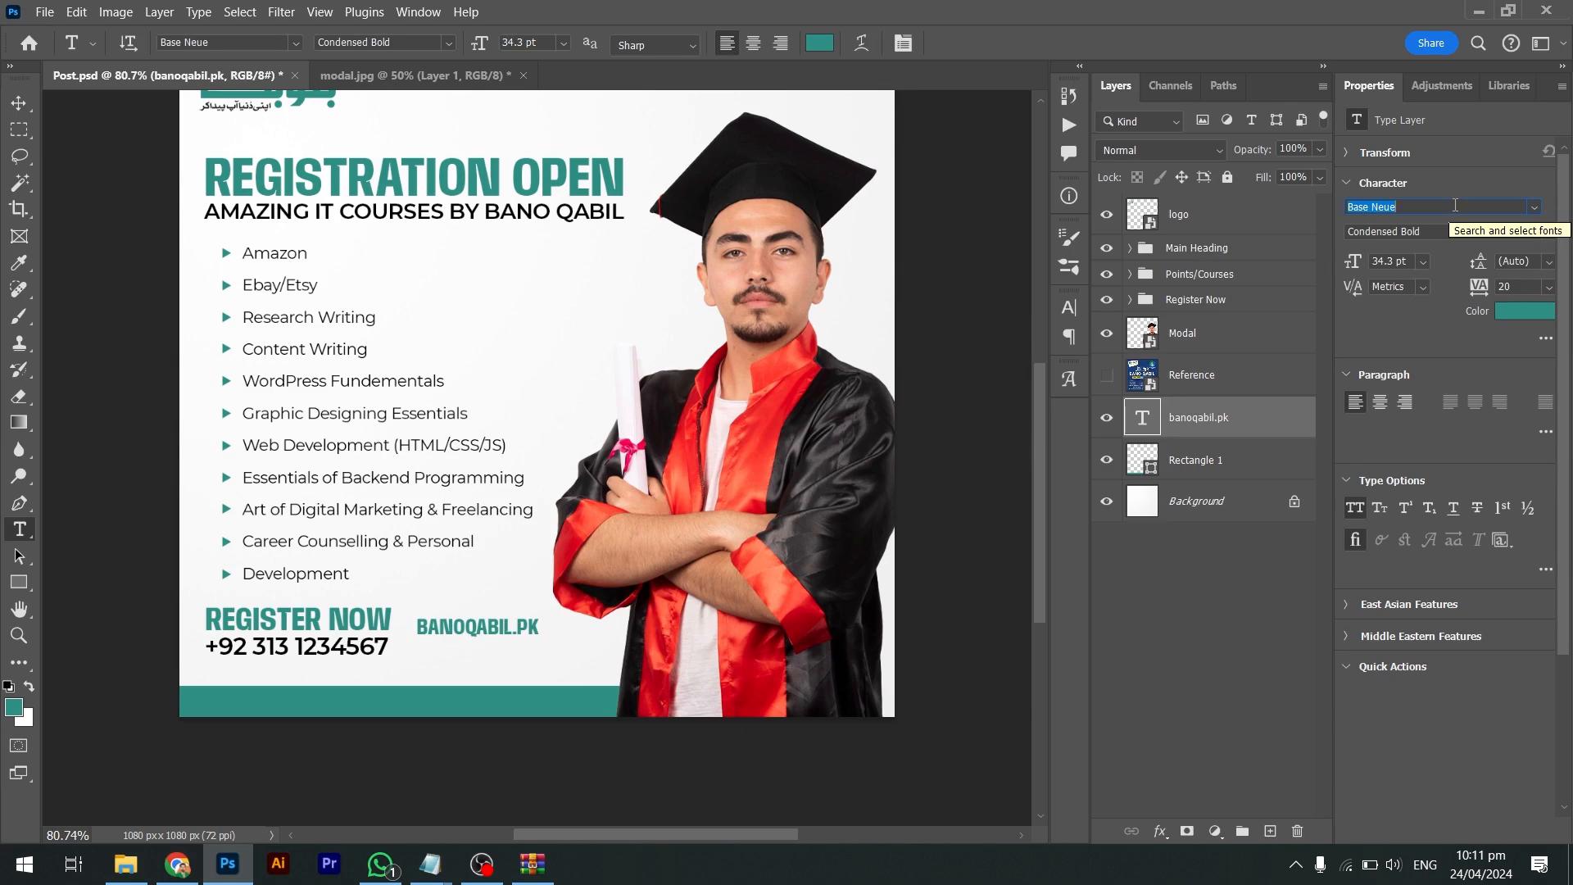
key("Return")
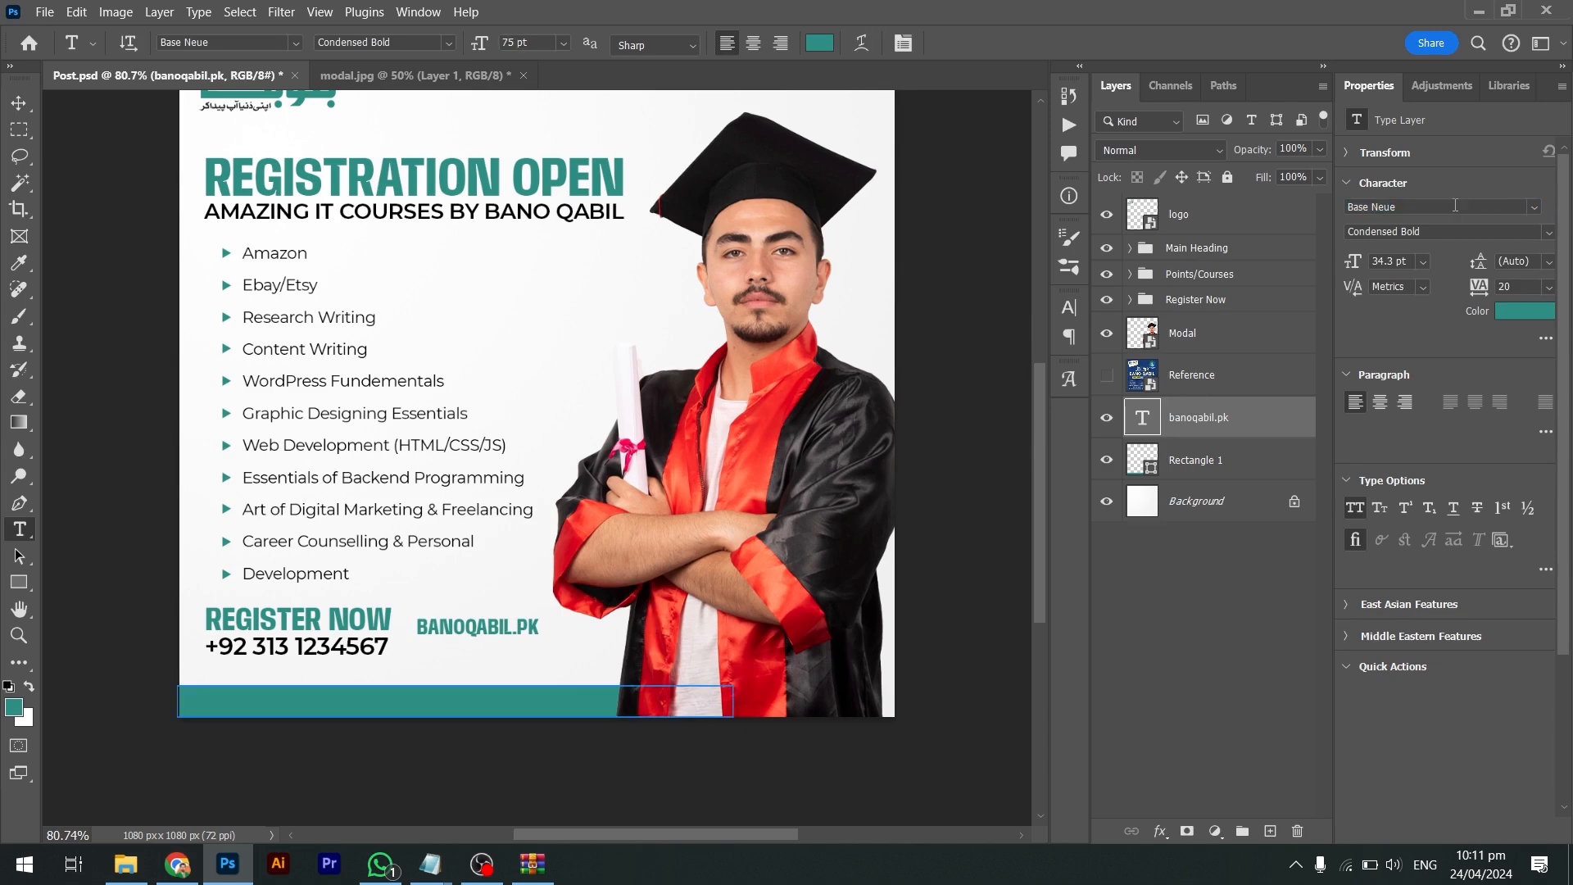
key("Delete")
Duplicate the phone number beside the original and move the copy out of the Register Now group
key("v")
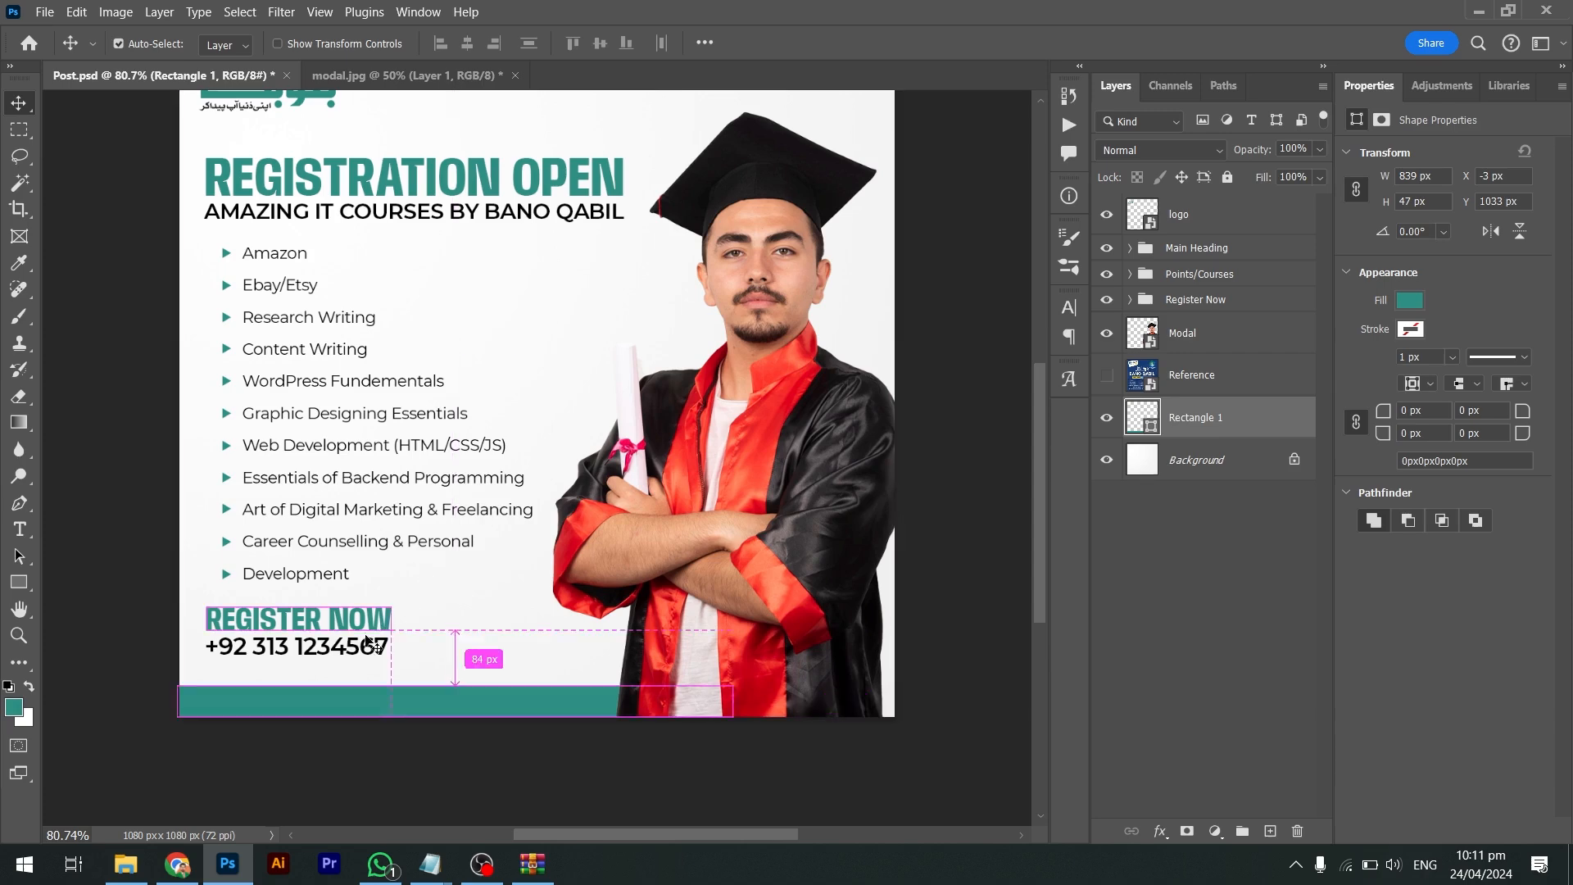
left_click_drag(393, 652, 614, 663)
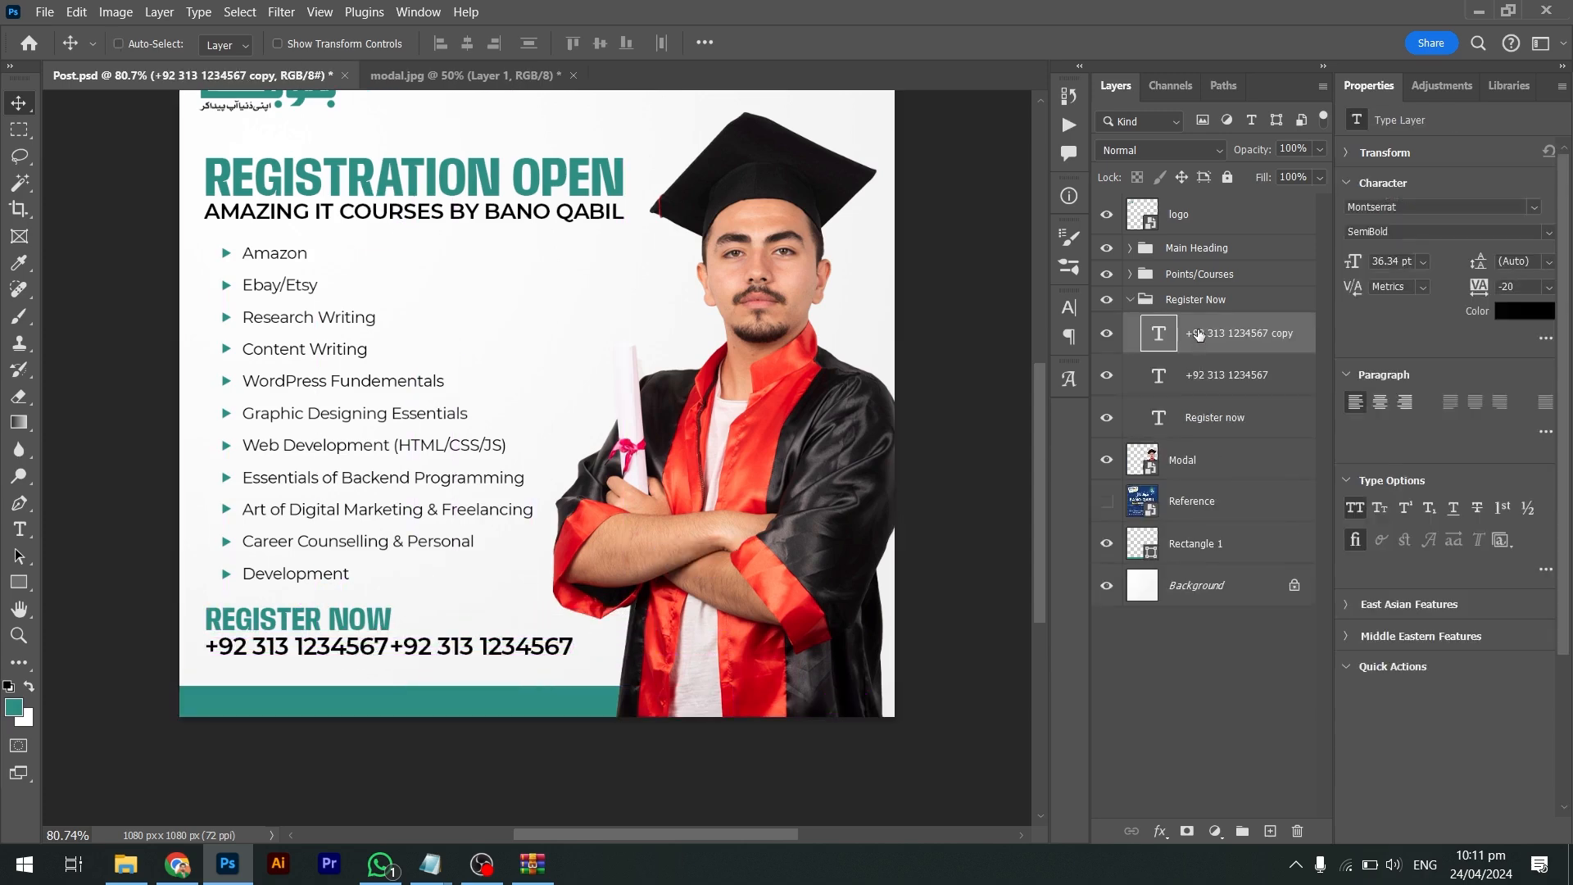
left_click_drag(1198, 334, 1129, 328)
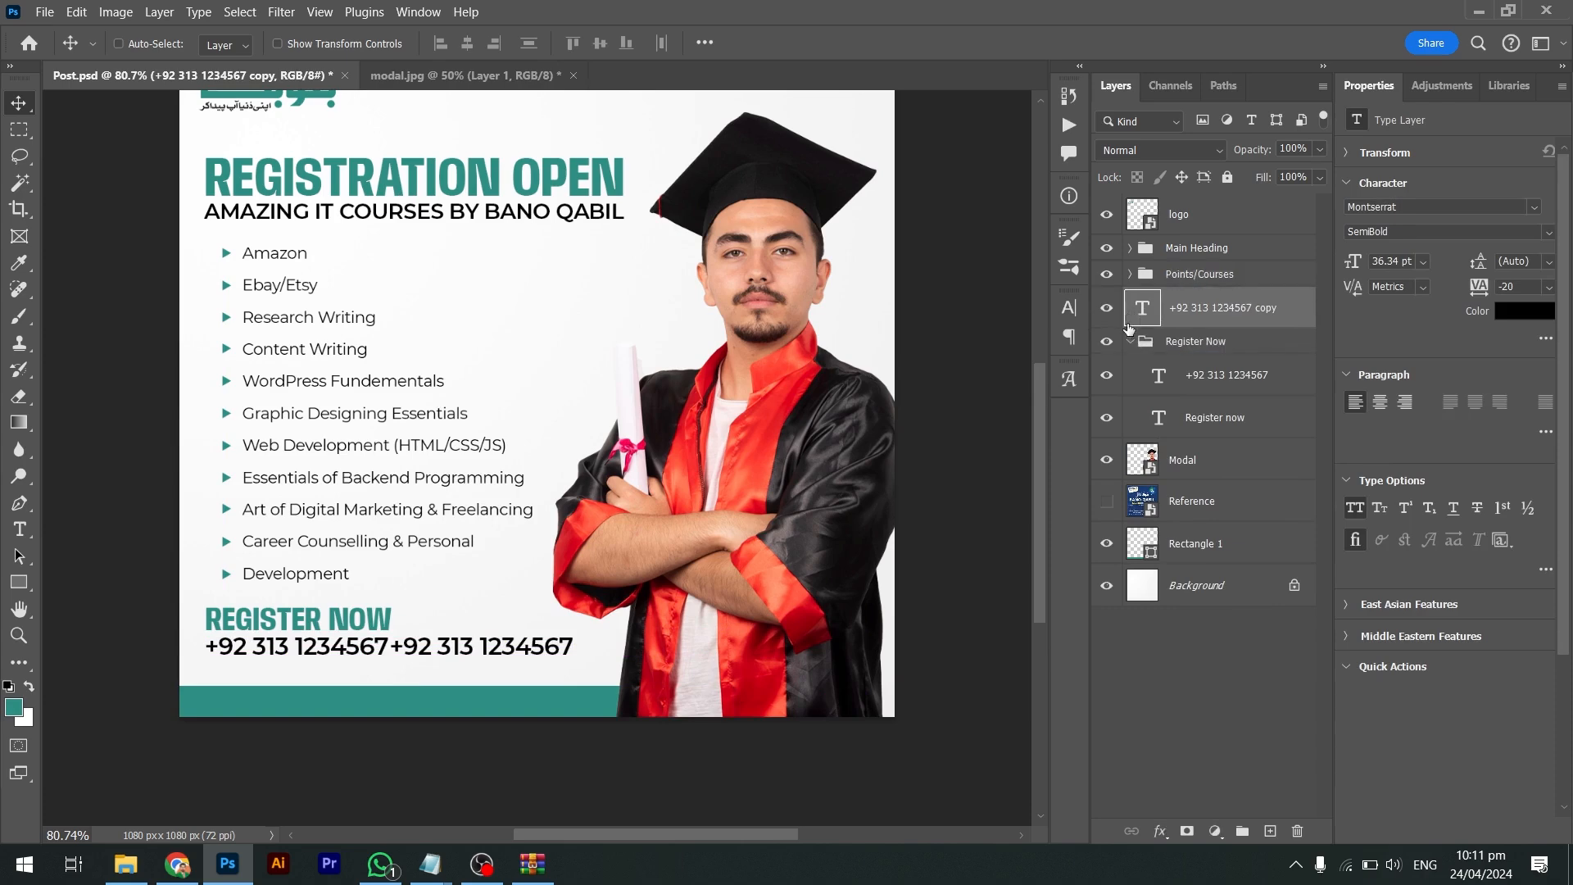
left_click(1130, 342)
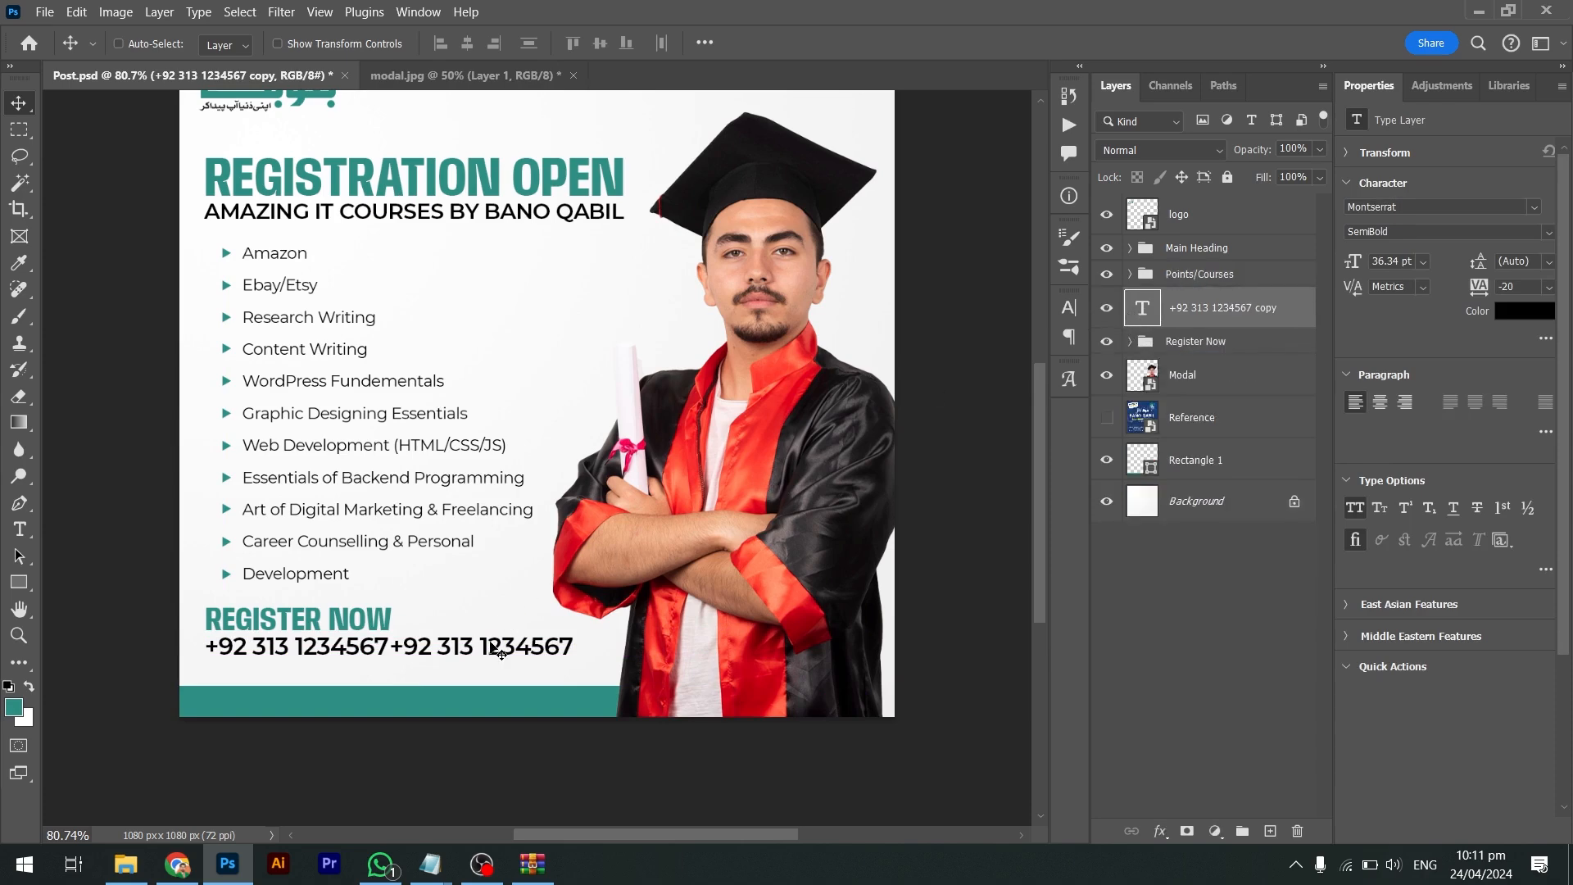
Replace the copied number with the /BANOQABIL.PK address and shrink it to about 59%
key("t")
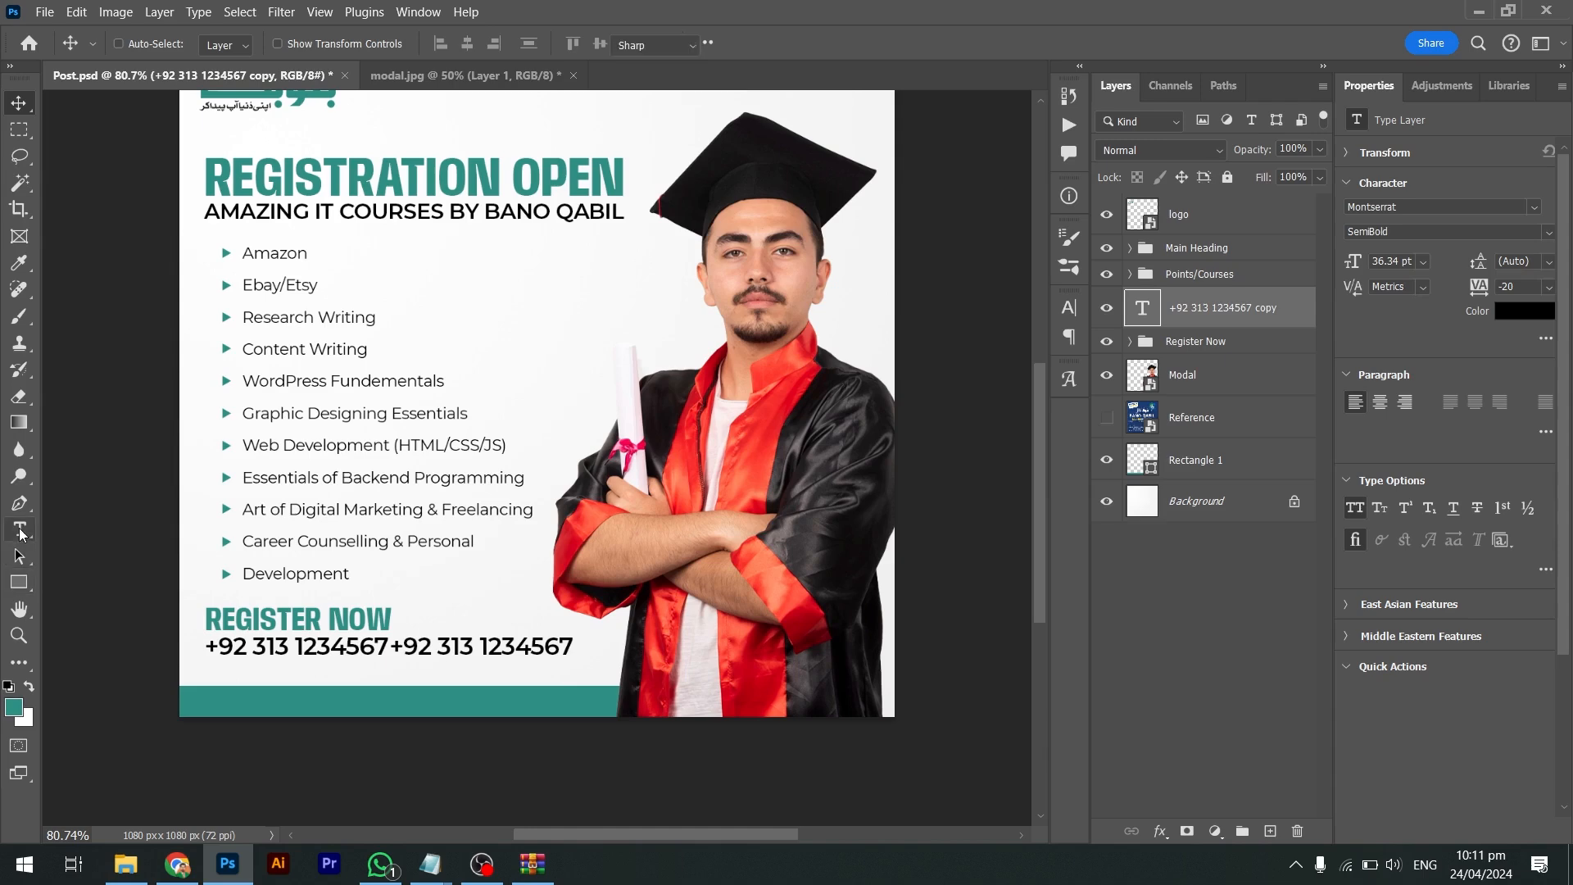
left_click(517, 640)
key("ctrl+a")
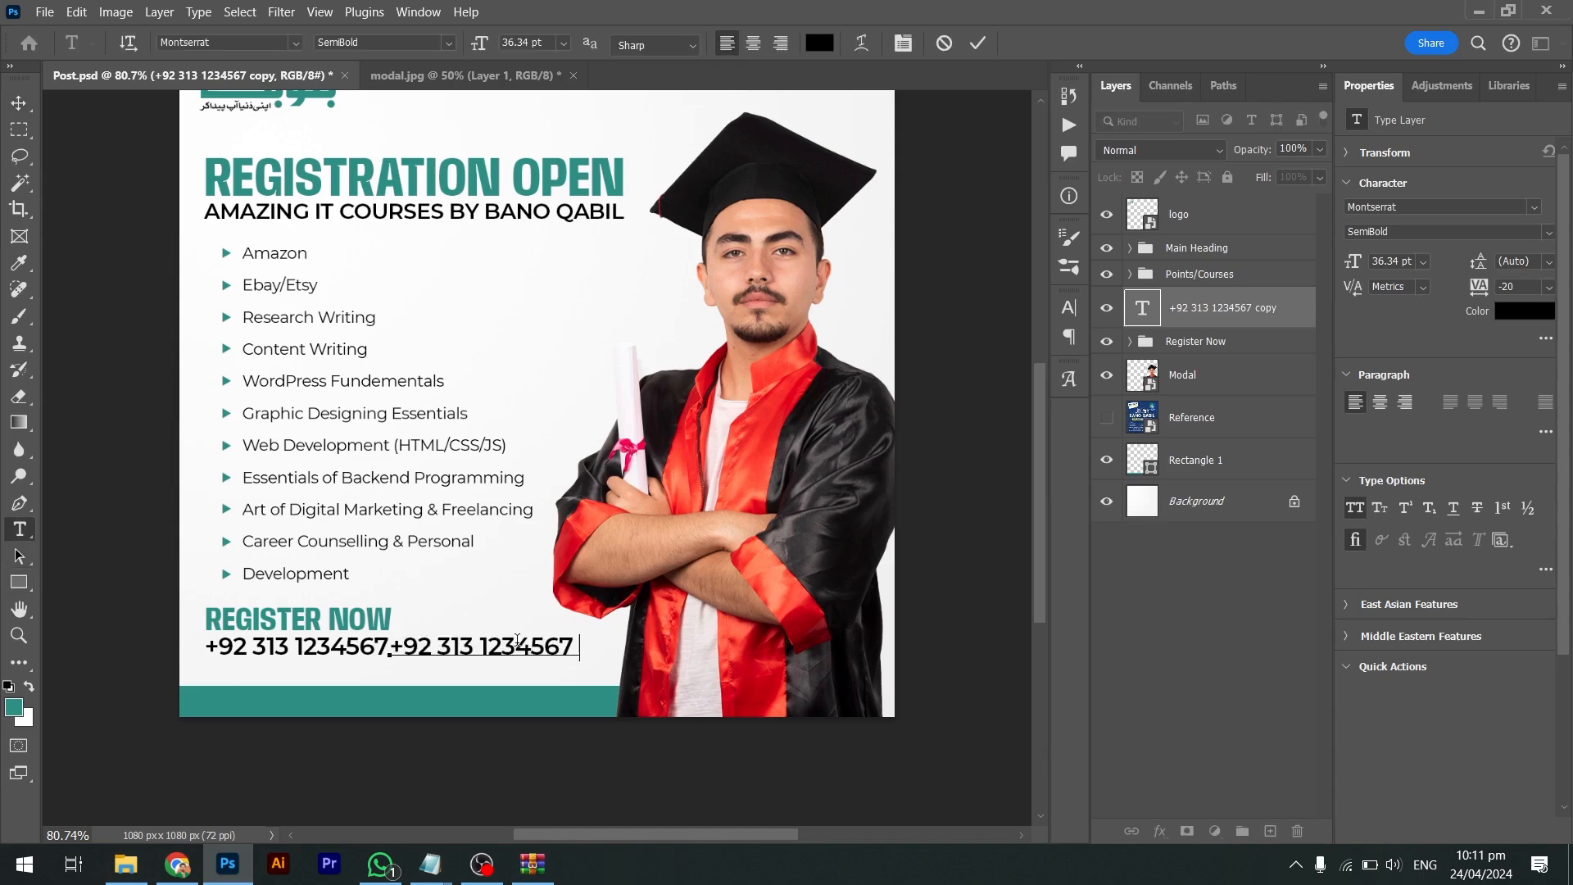
type("BANOQABIL.PK")
key("ctrl")
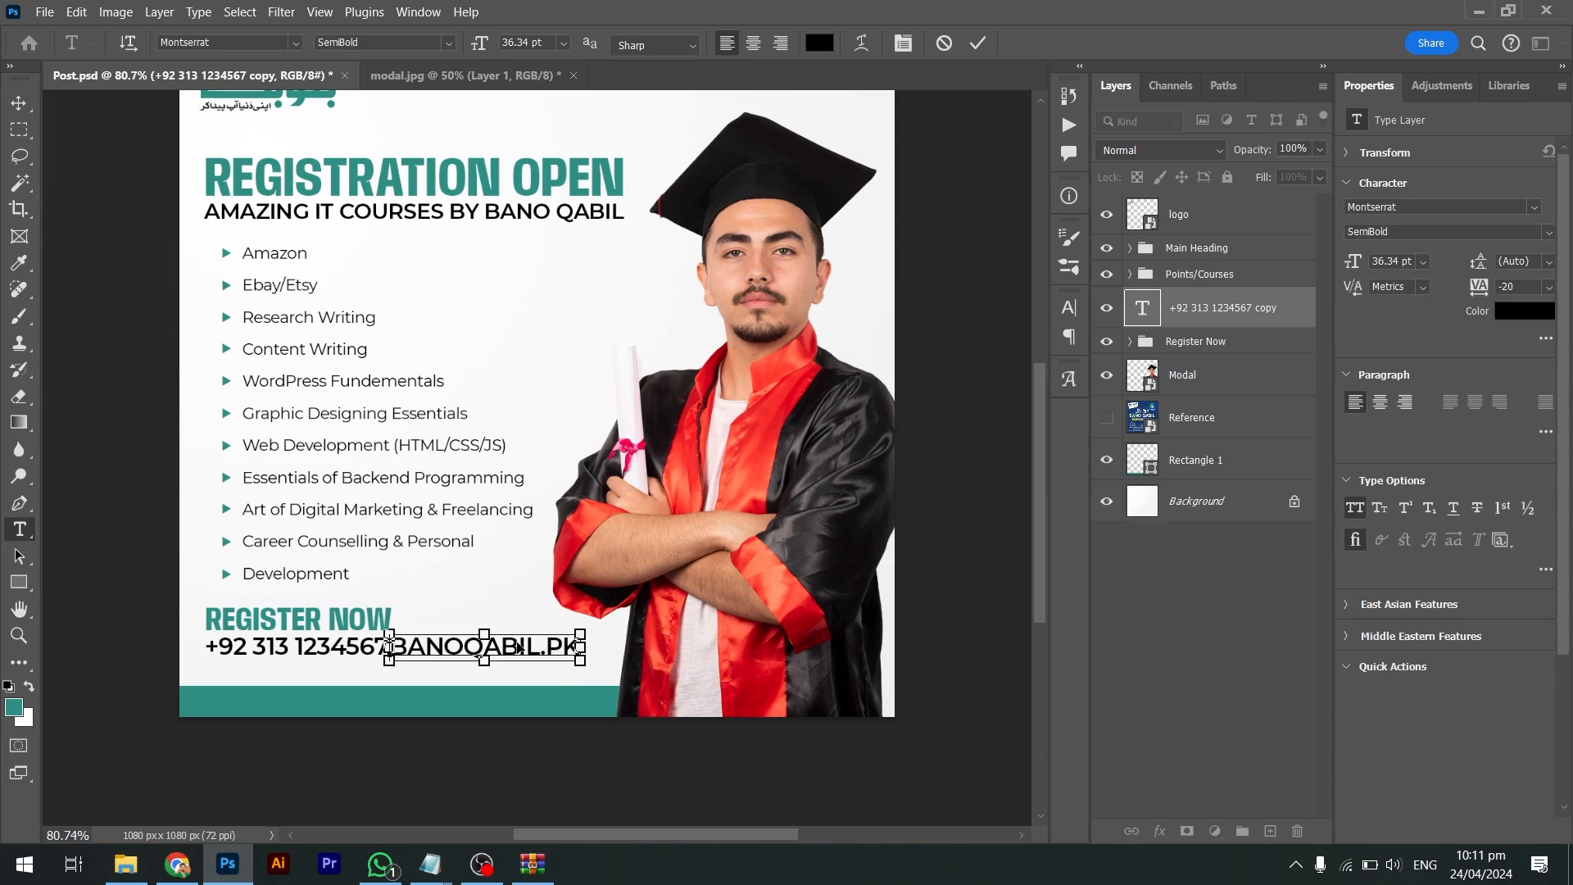
key("End")
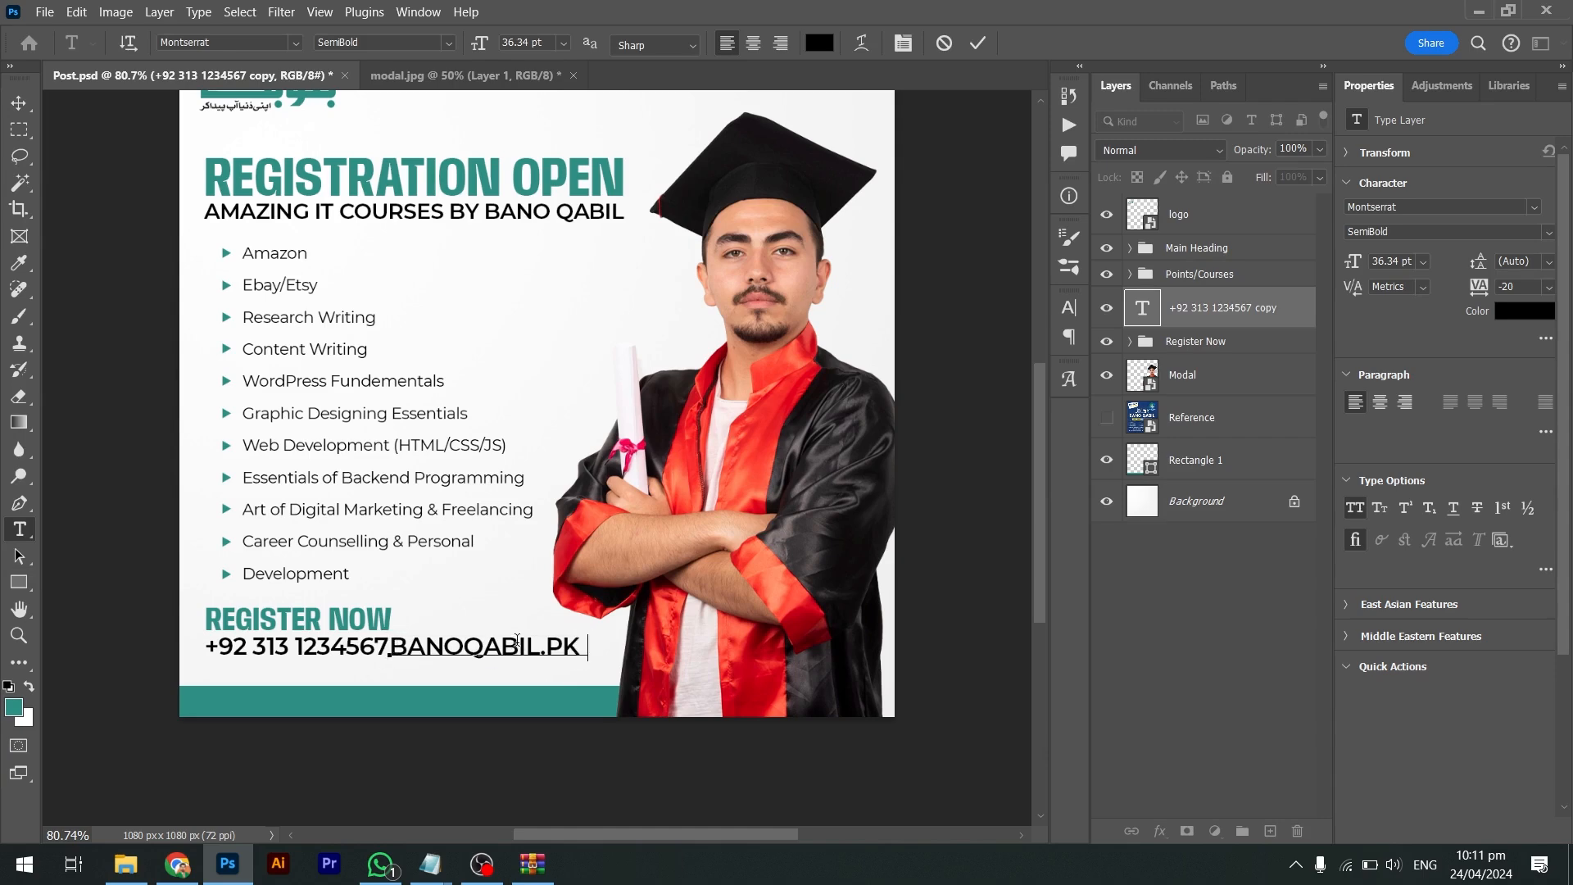
key("ctrl+a")
type("/BANOQABIL.PK/")
key("ctrl+Return")
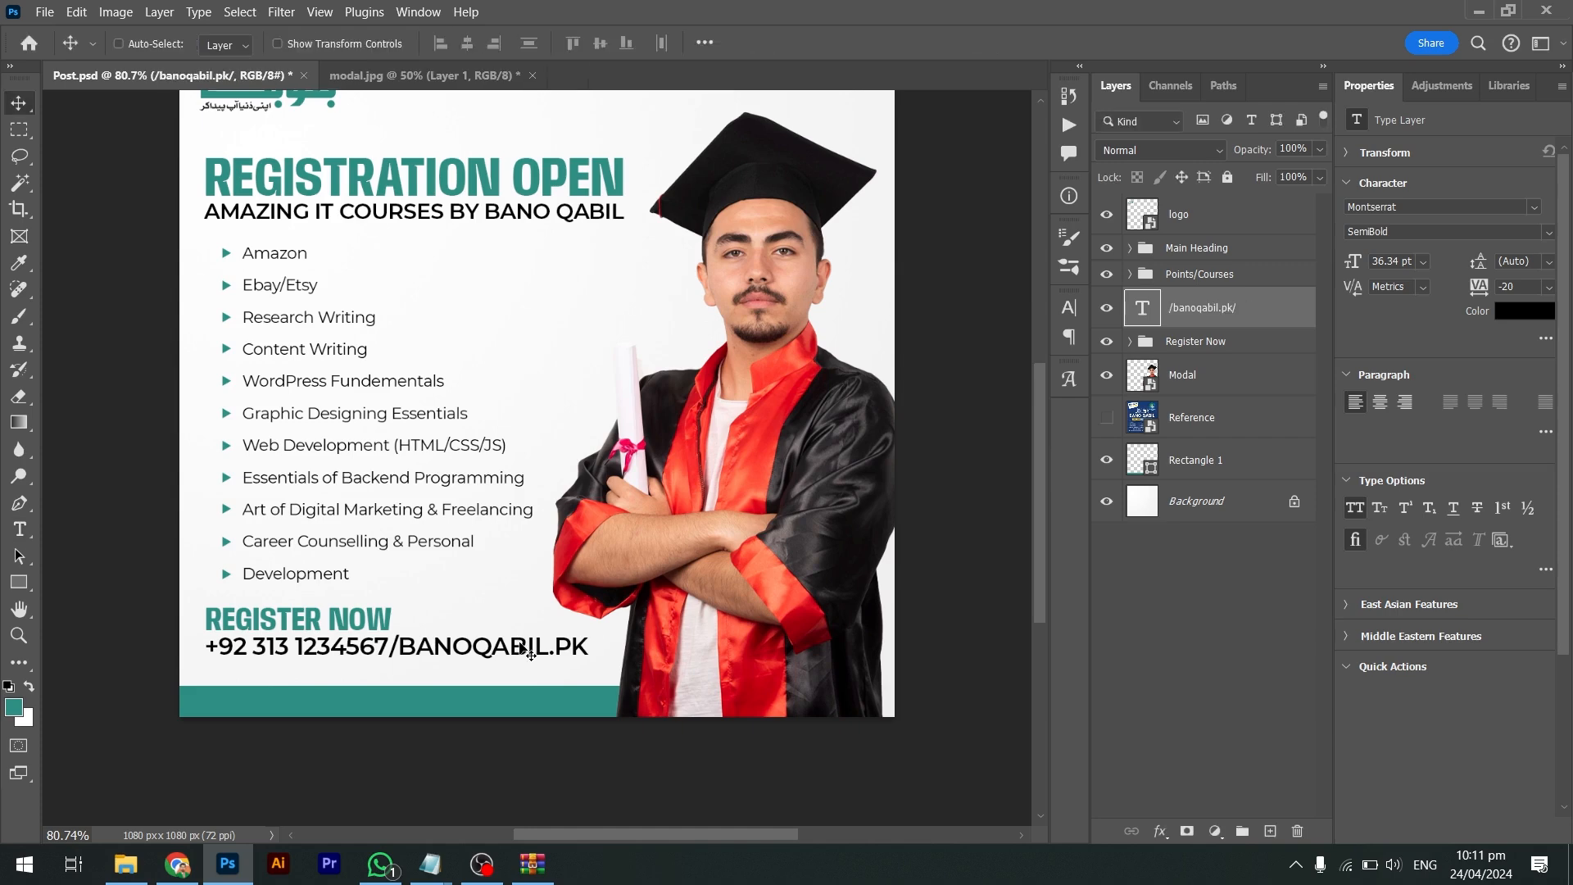
key("ctrl+t")
left_click_drag(598, 660, 556, 652)
key("Return")
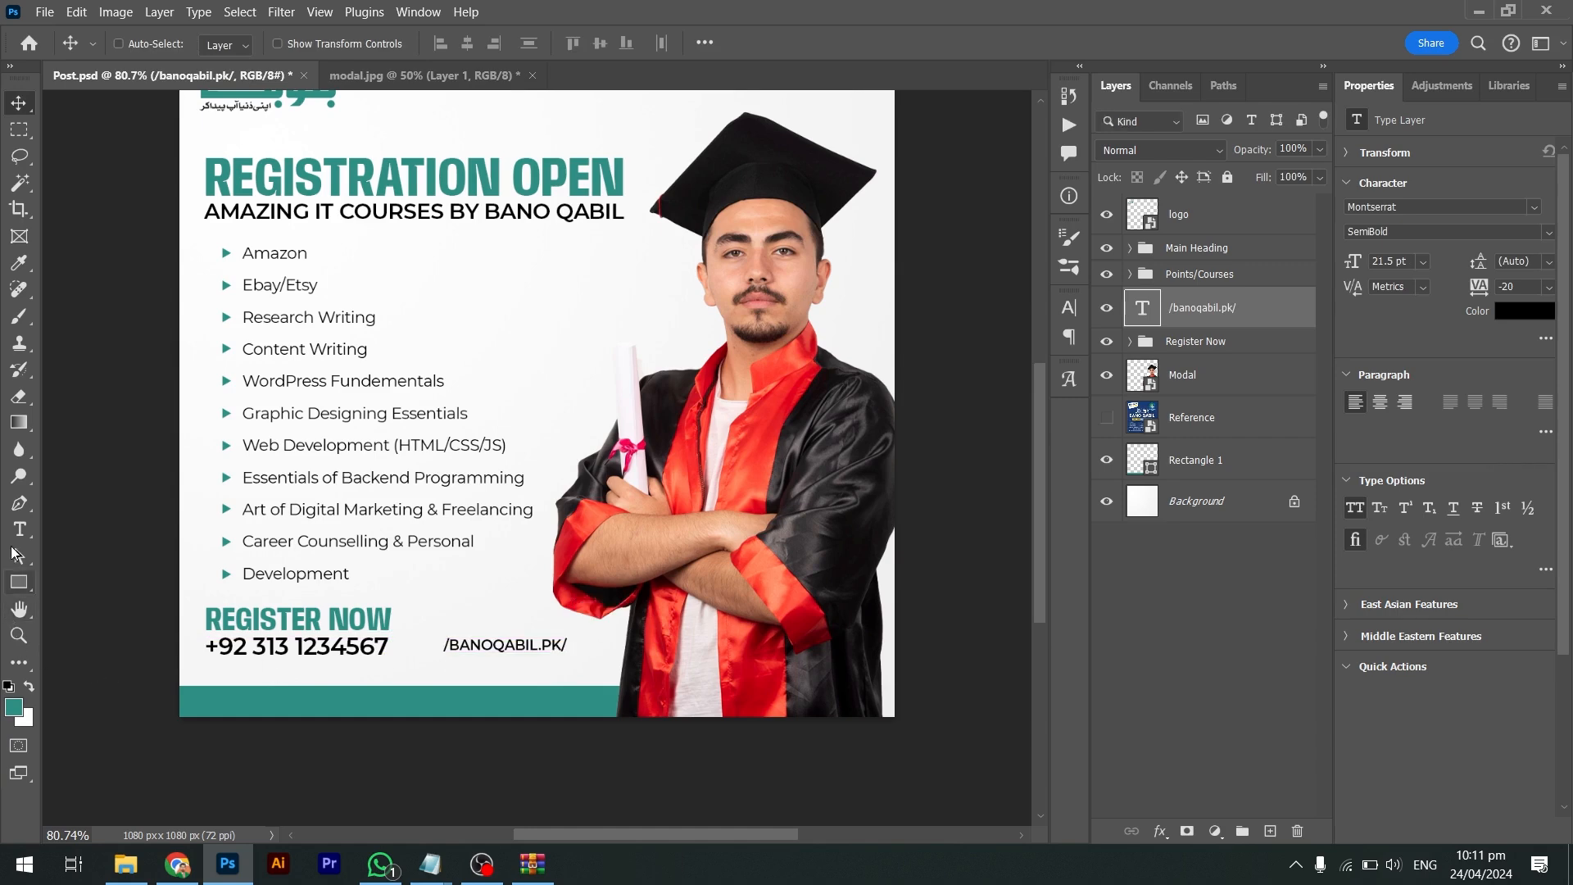
Remove the trailing slash from the address and set it to Bold
key("t")
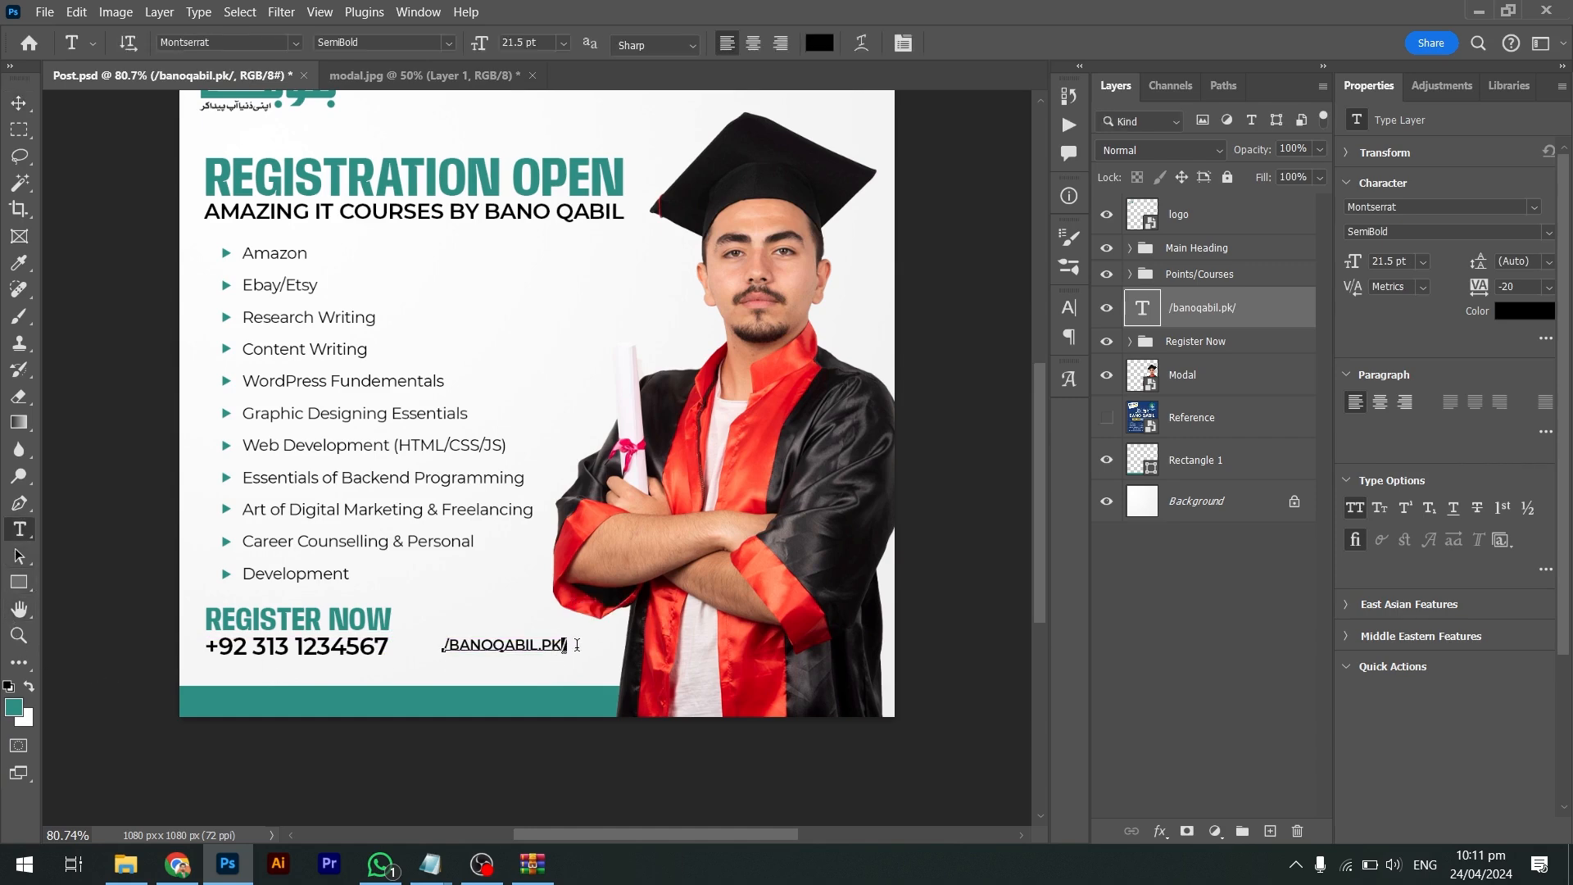
left_click_drag(578, 646, 582, 655)
key("BackSpace")
key("ctrl+Return")
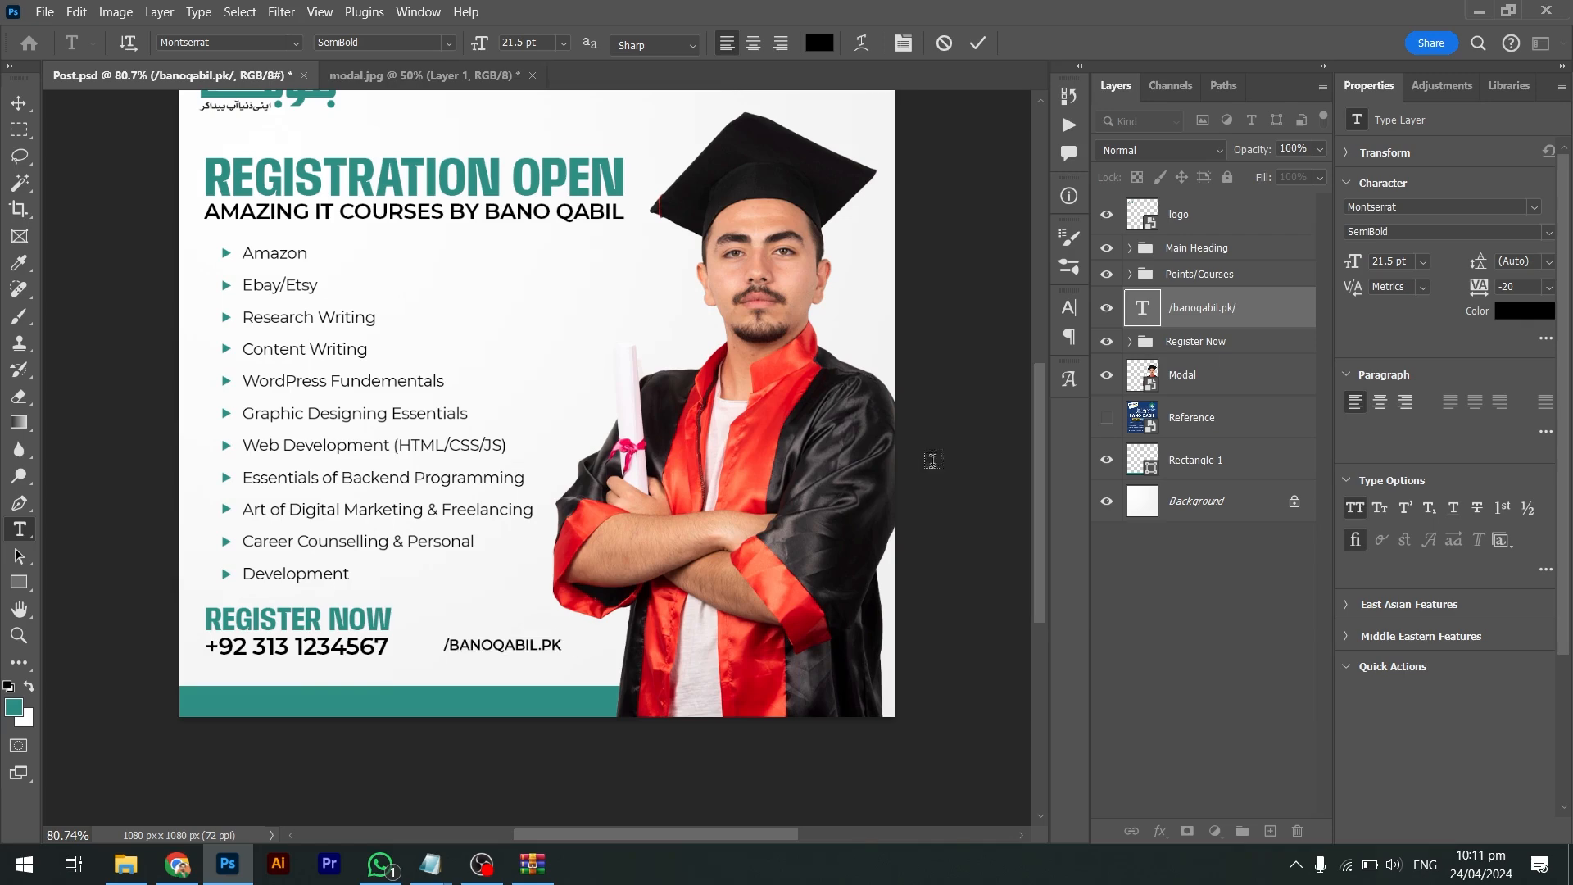
left_click(1539, 233)
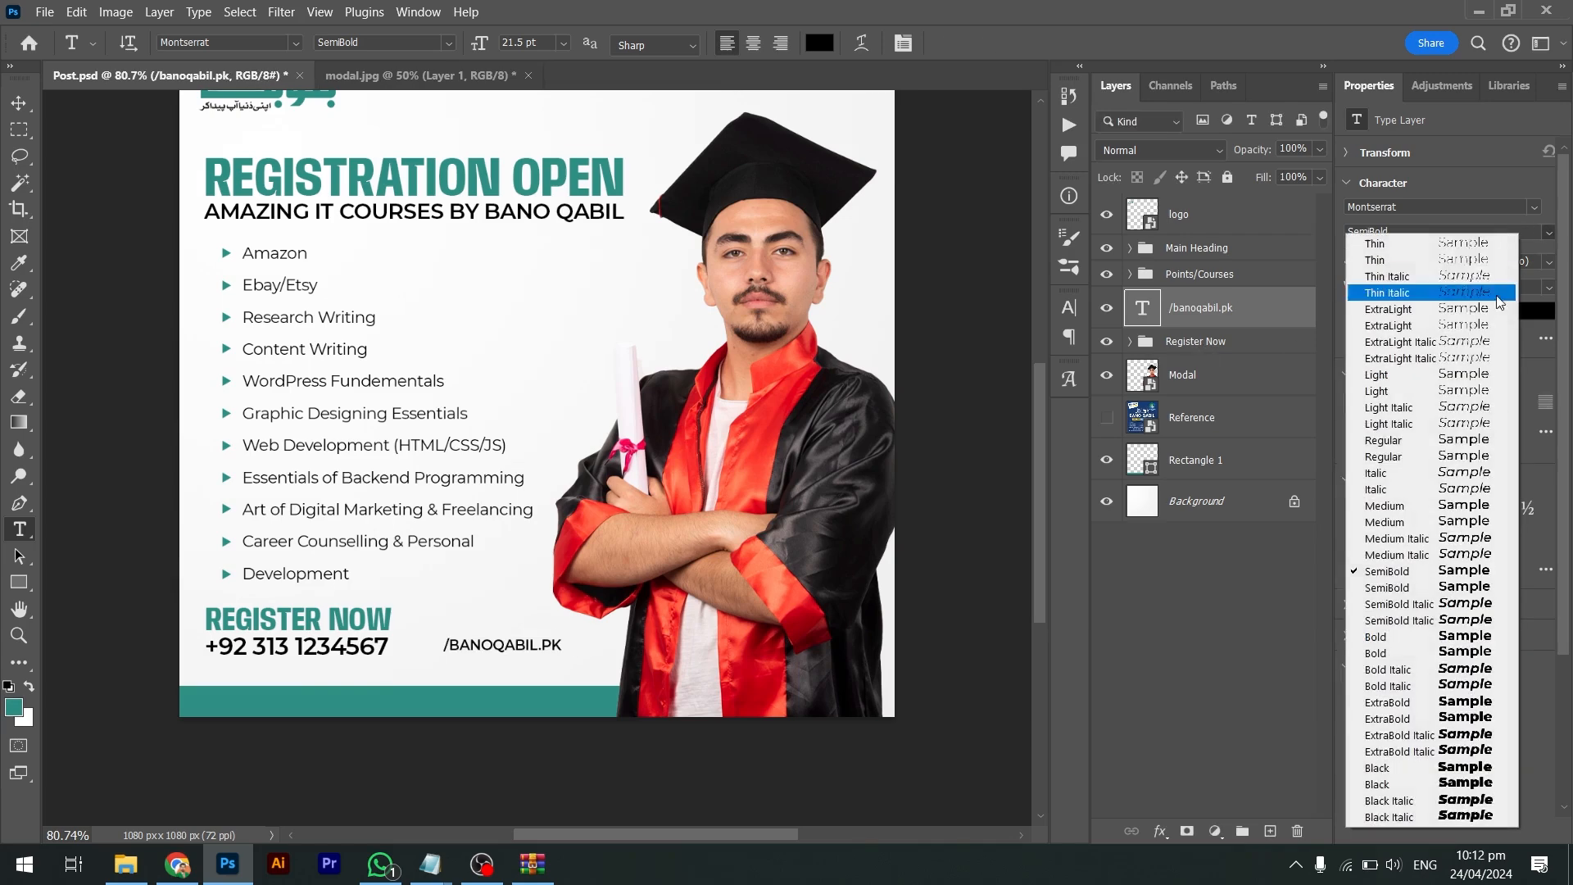
left_click(1417, 649)
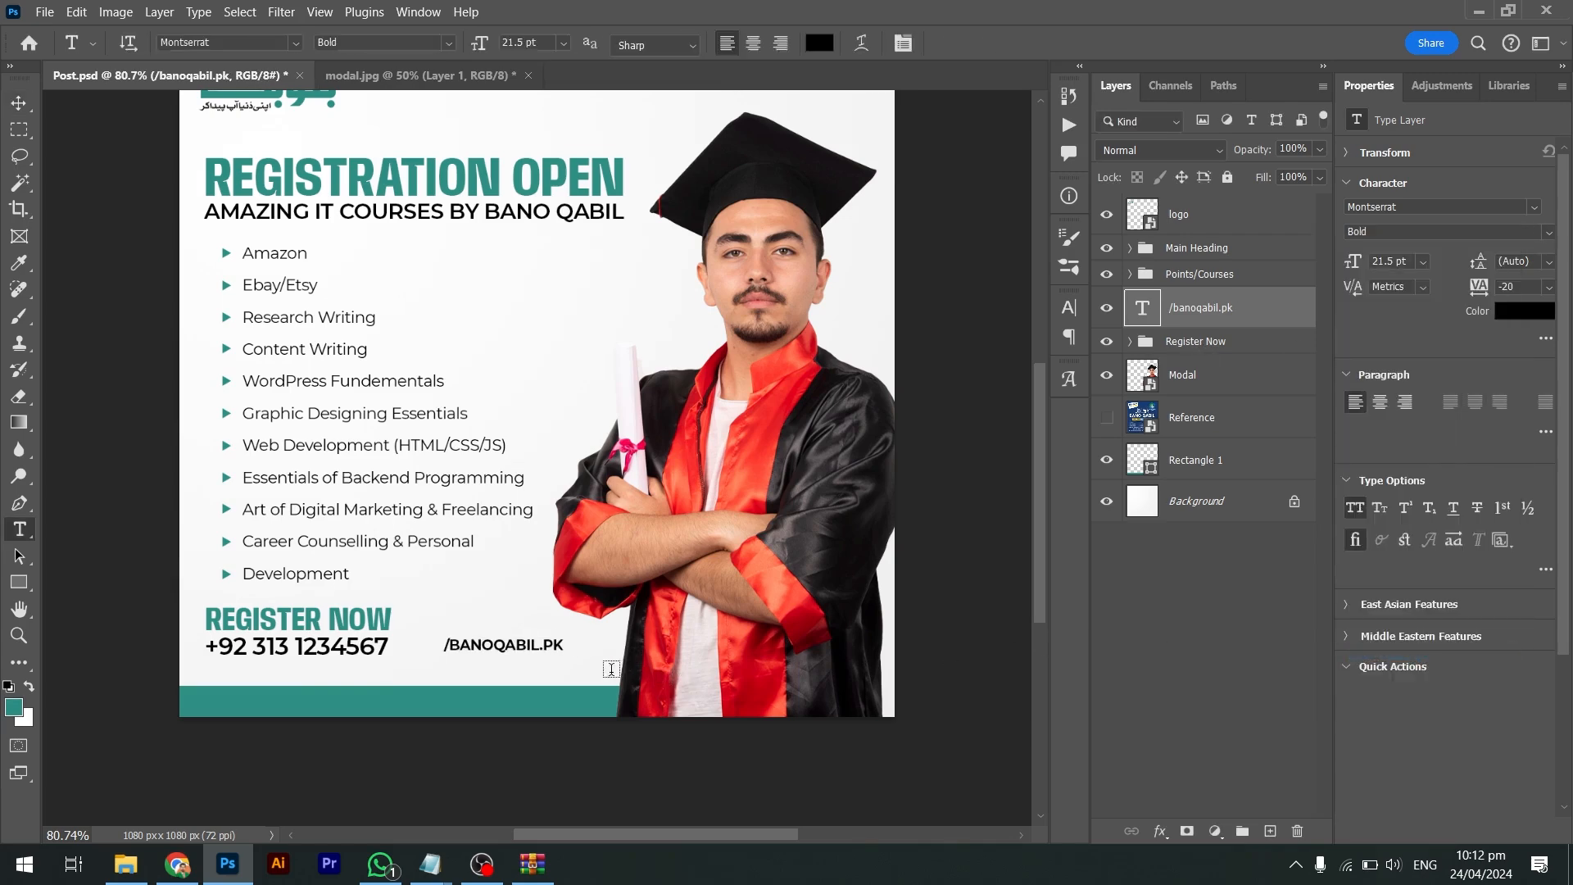
Move the address onto the teal bottom bar, make it white, and nudge it left
key("v")
left_click_drag(535, 653, 344, 708)
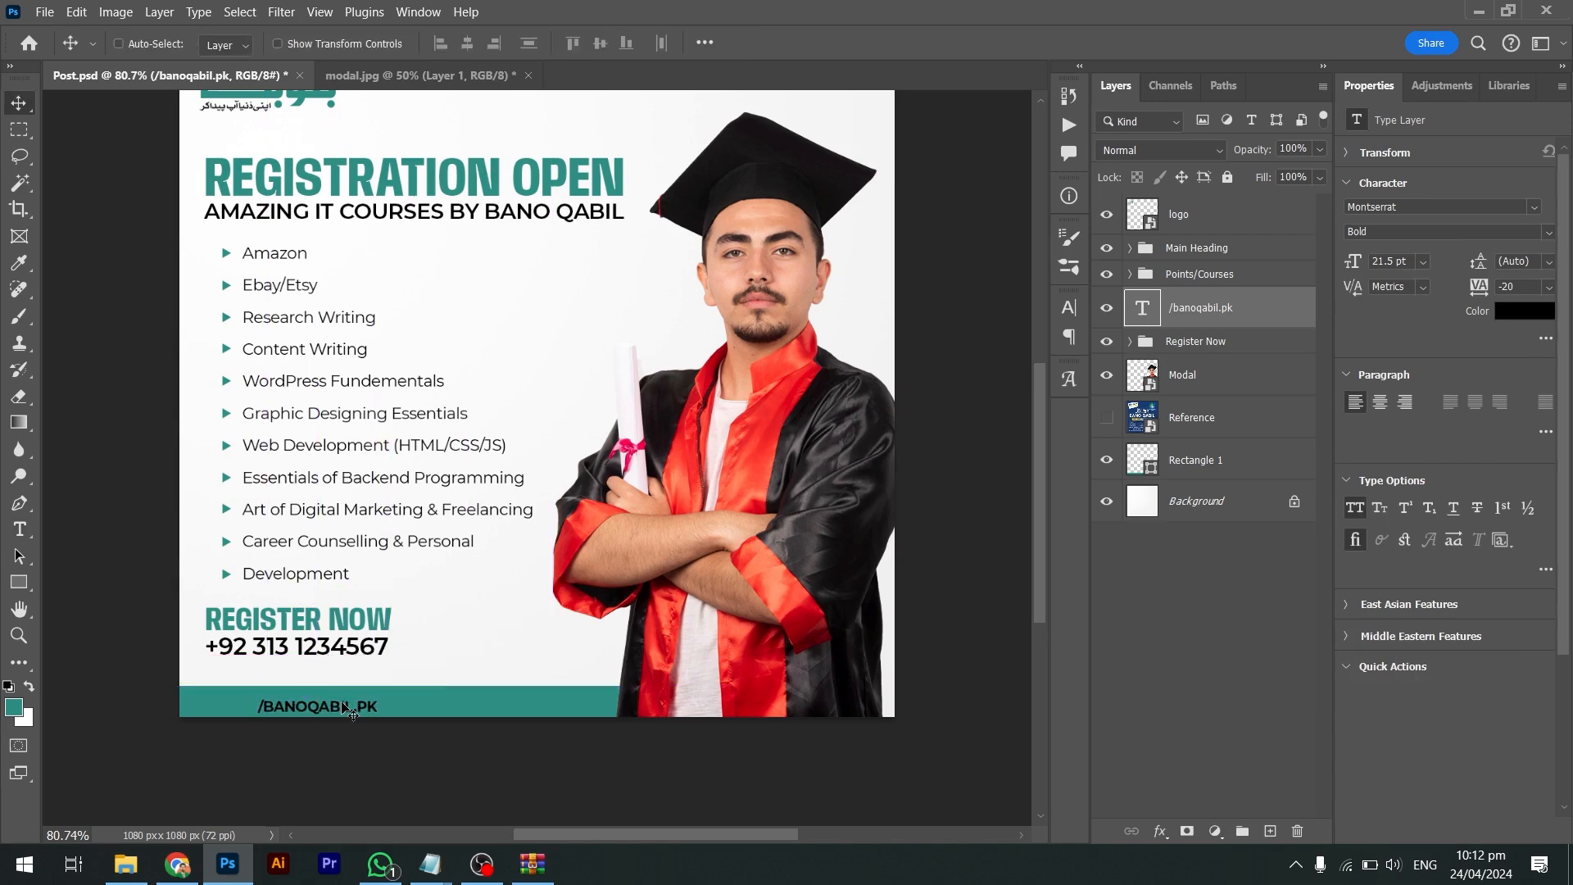
key("Up")
key("Up")
key("Up")
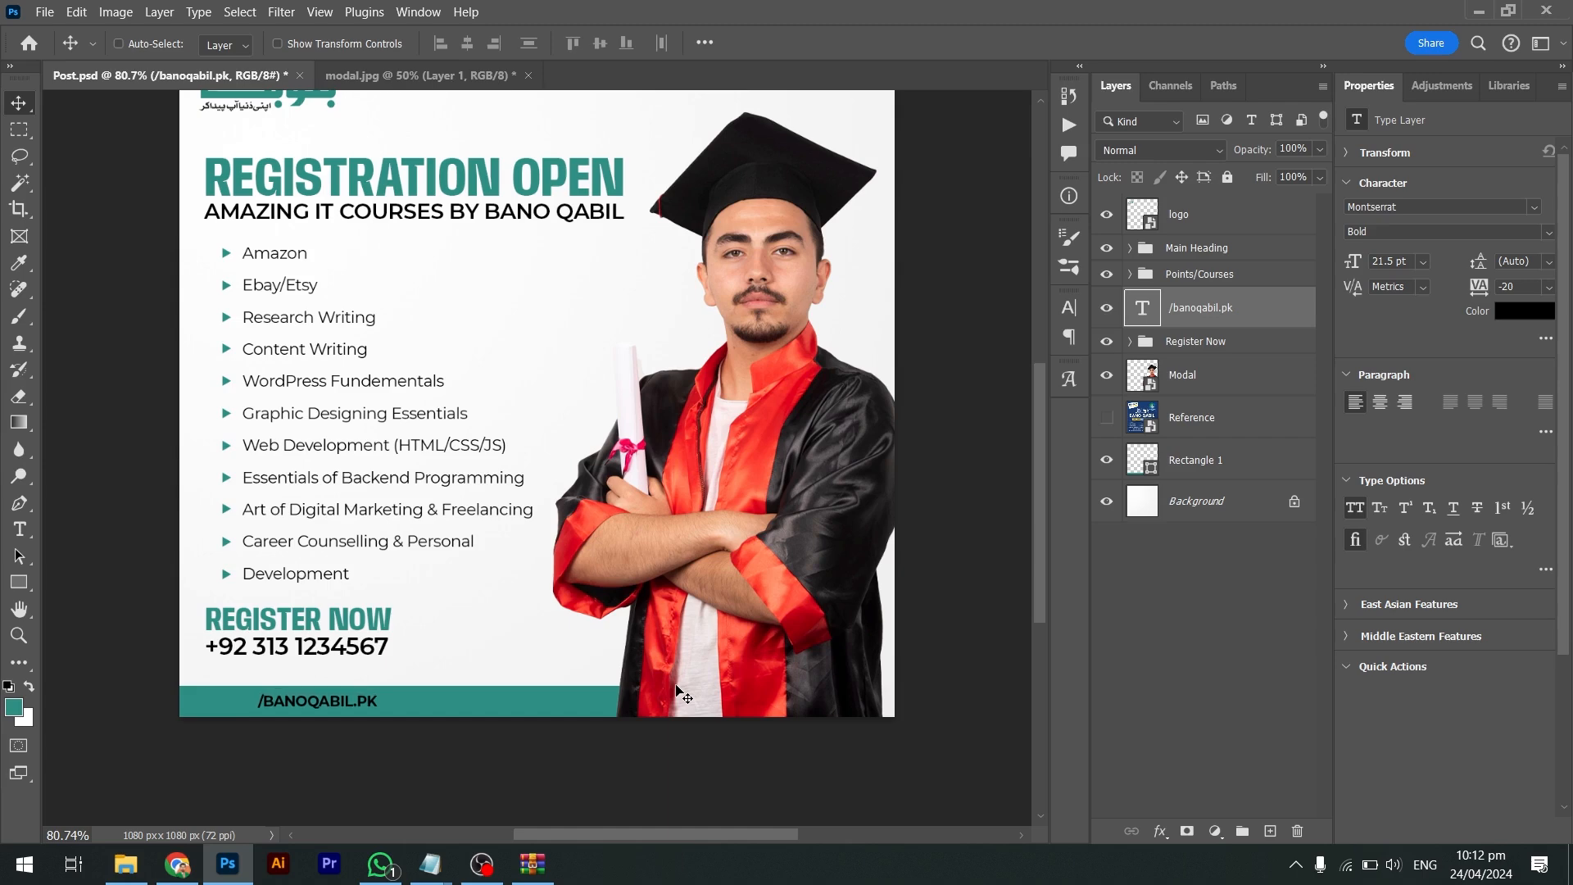
key("ctrl+BackSpace")
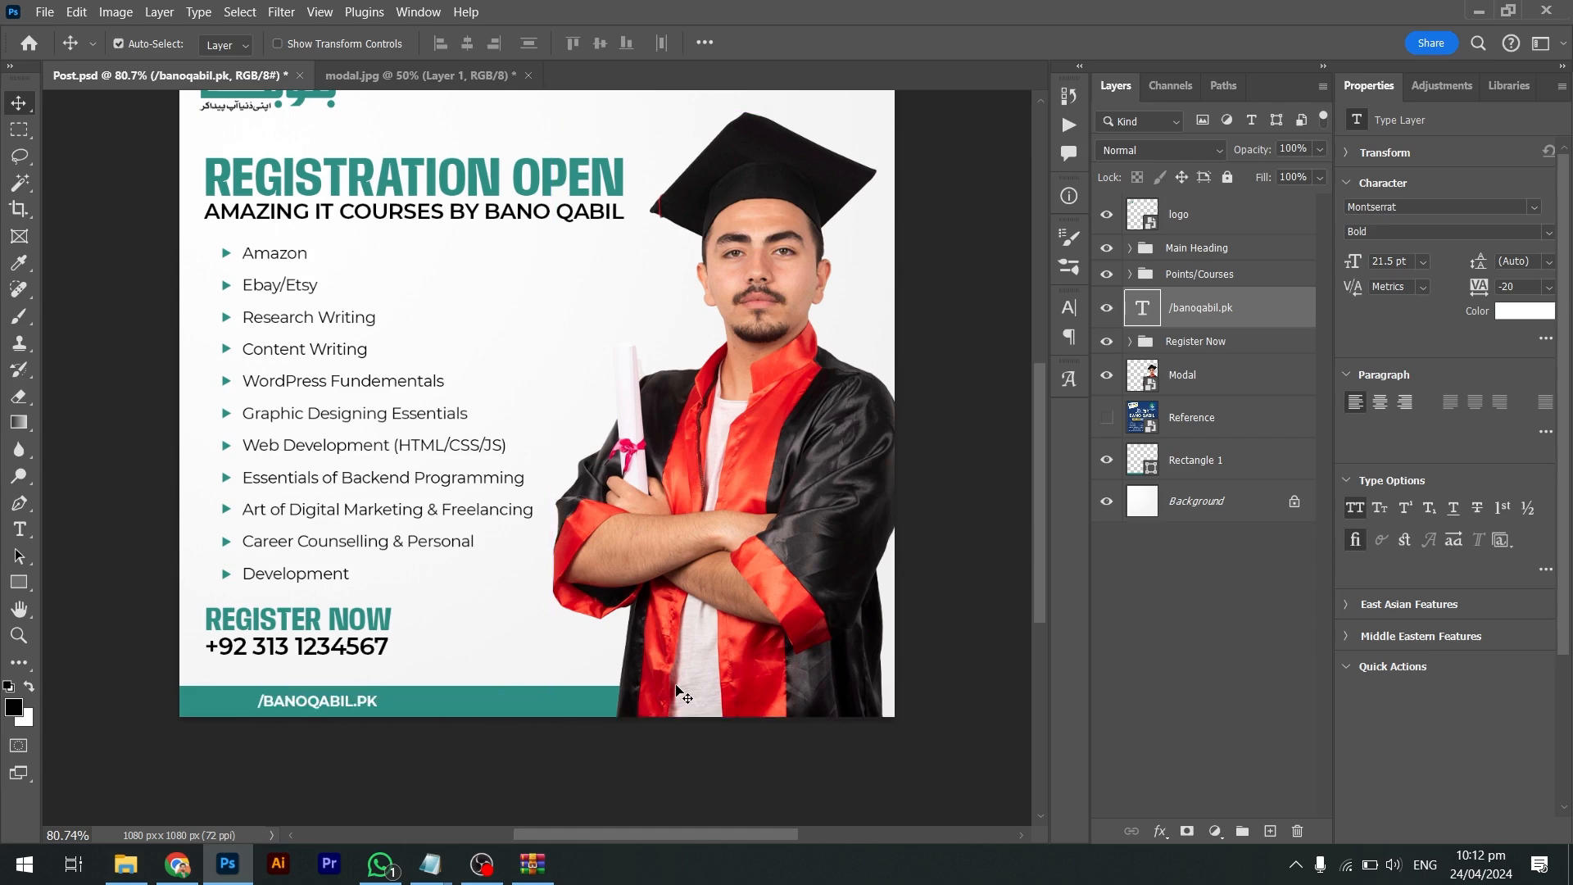
key("ctrl")
key("shift+Left")
key("shift+Left")
key("shift+Left")
key("shift+Left")
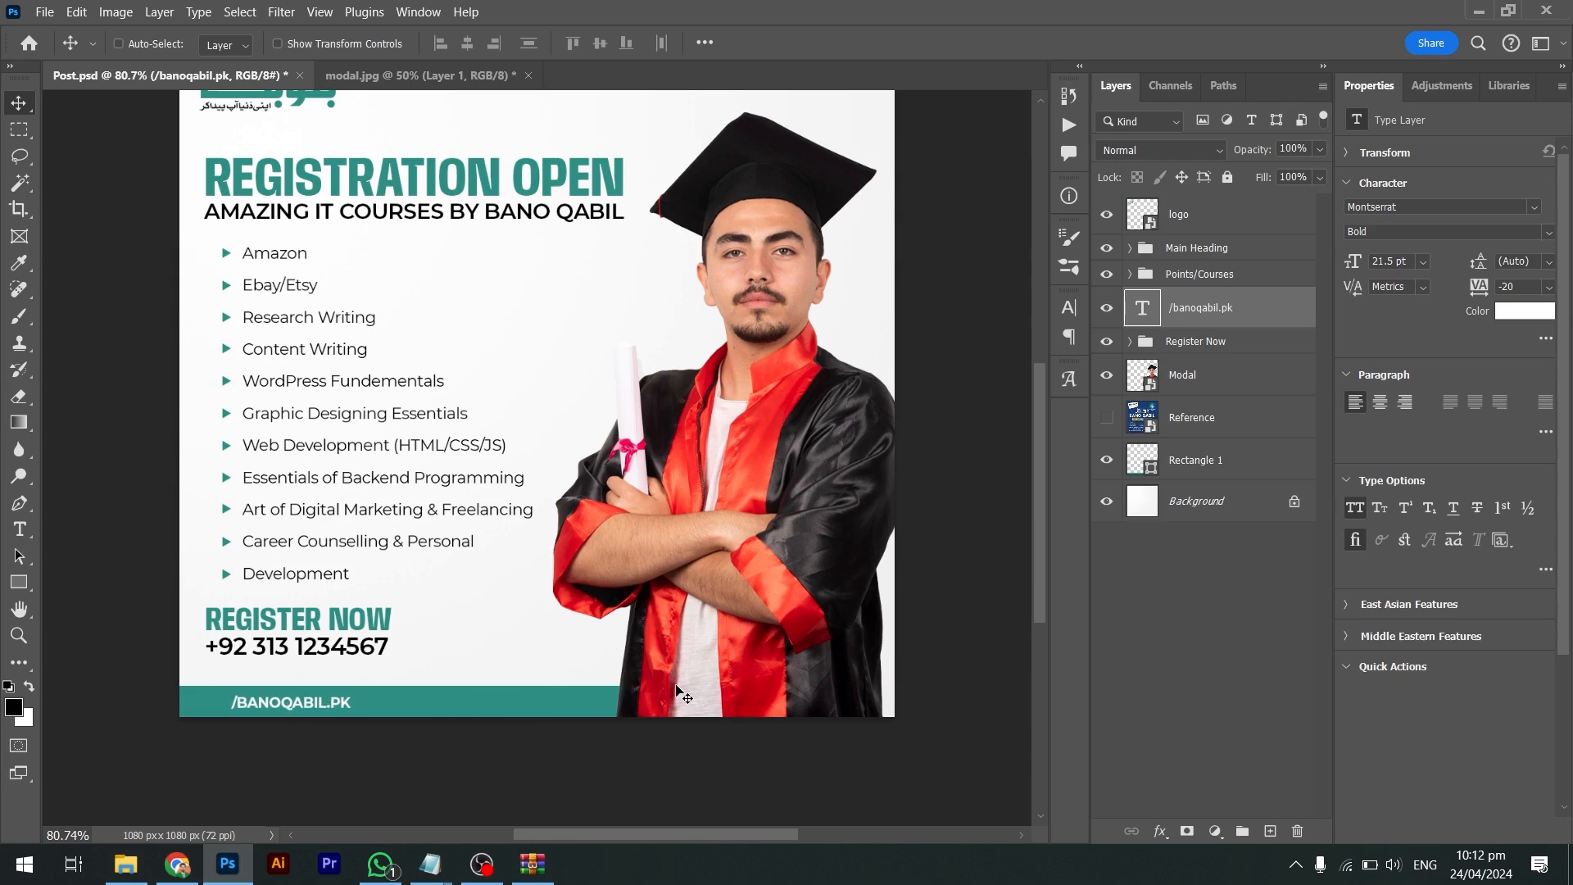
key("alt+Tab")
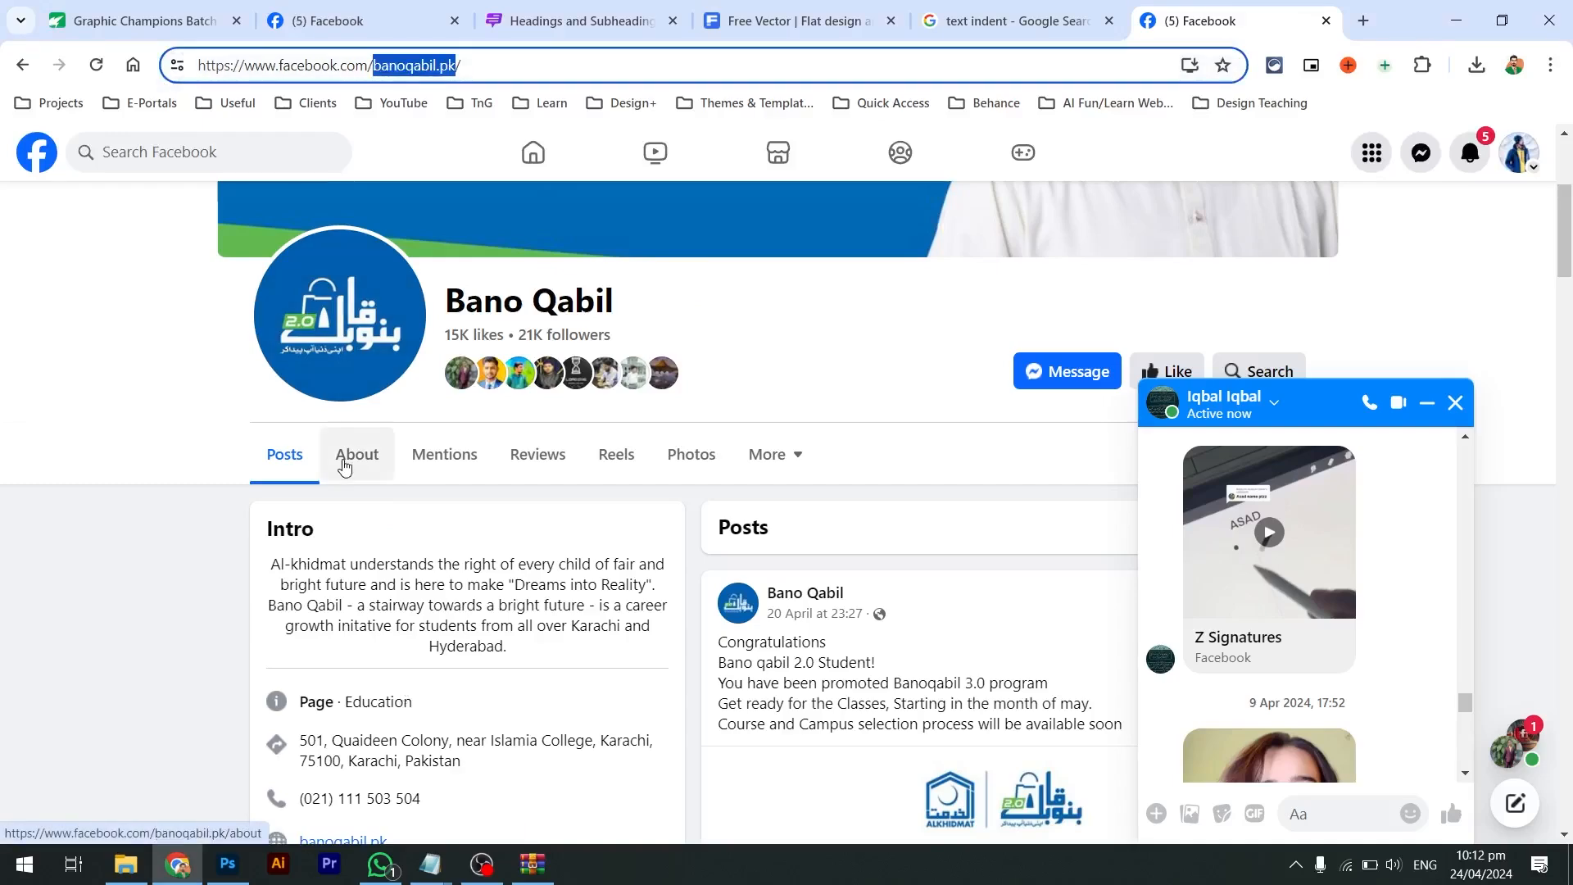
Search Google for 'facebook icon' and show the image results
left_click(385, 66)
key("ctrl+a")
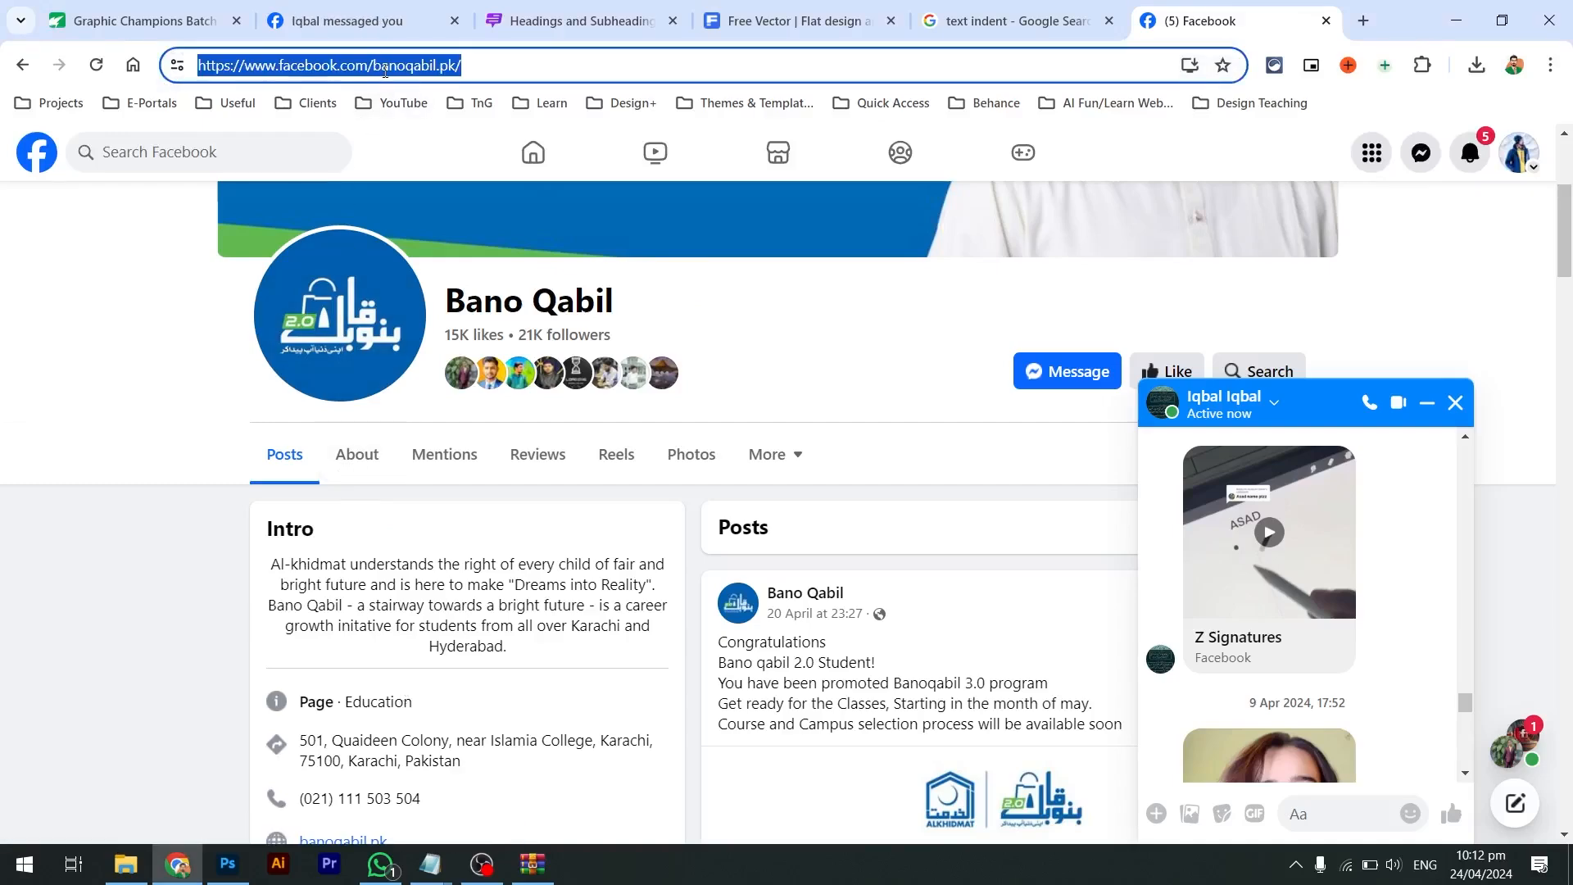
type("facebook icon")
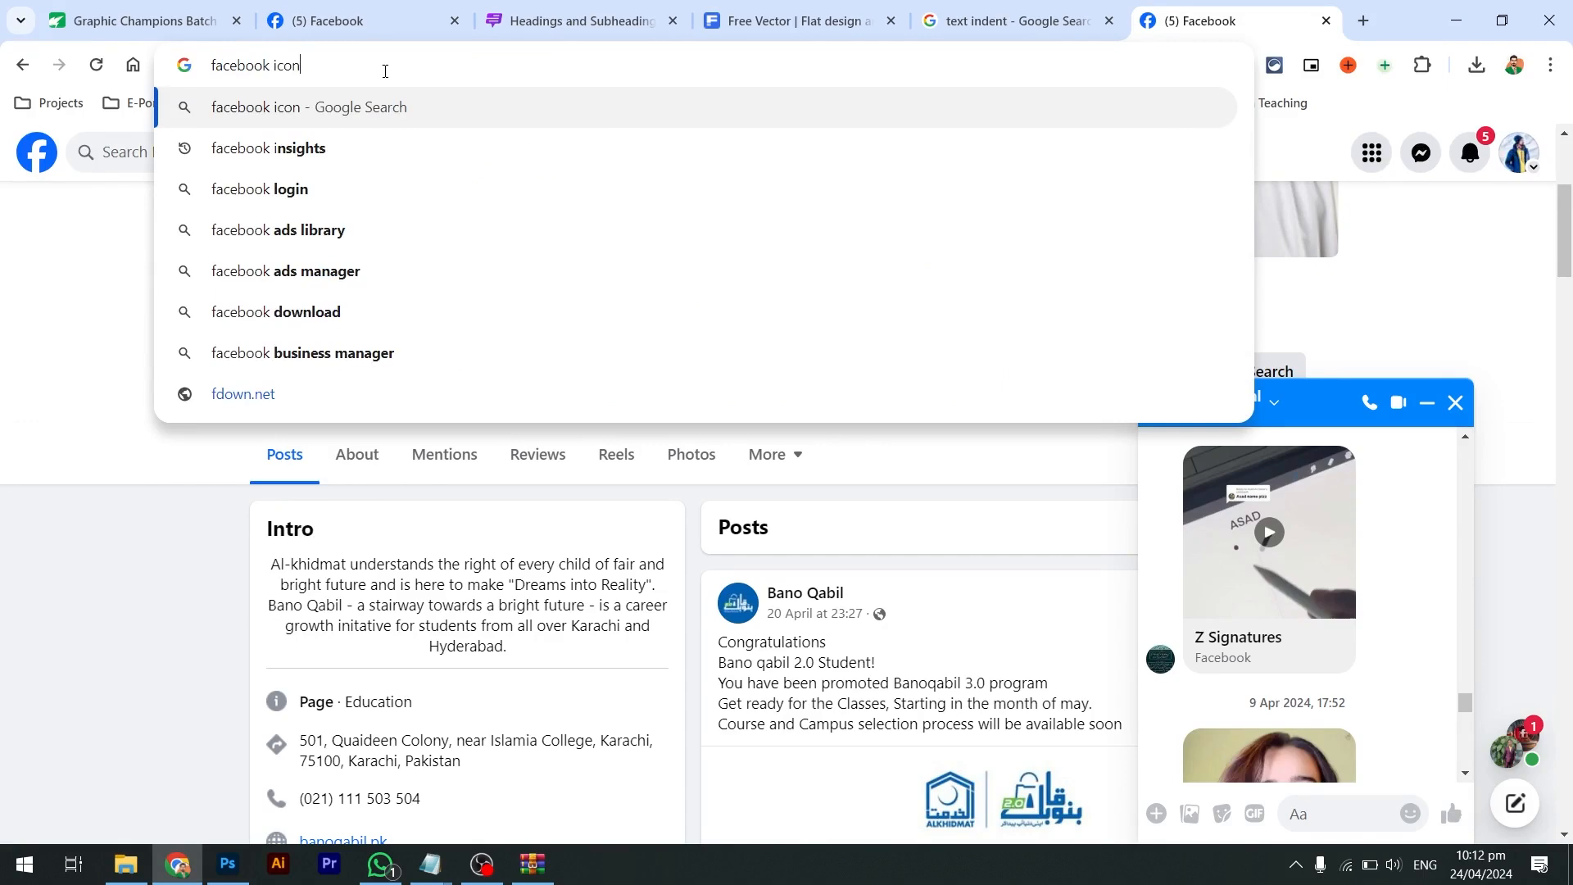
key("Return")
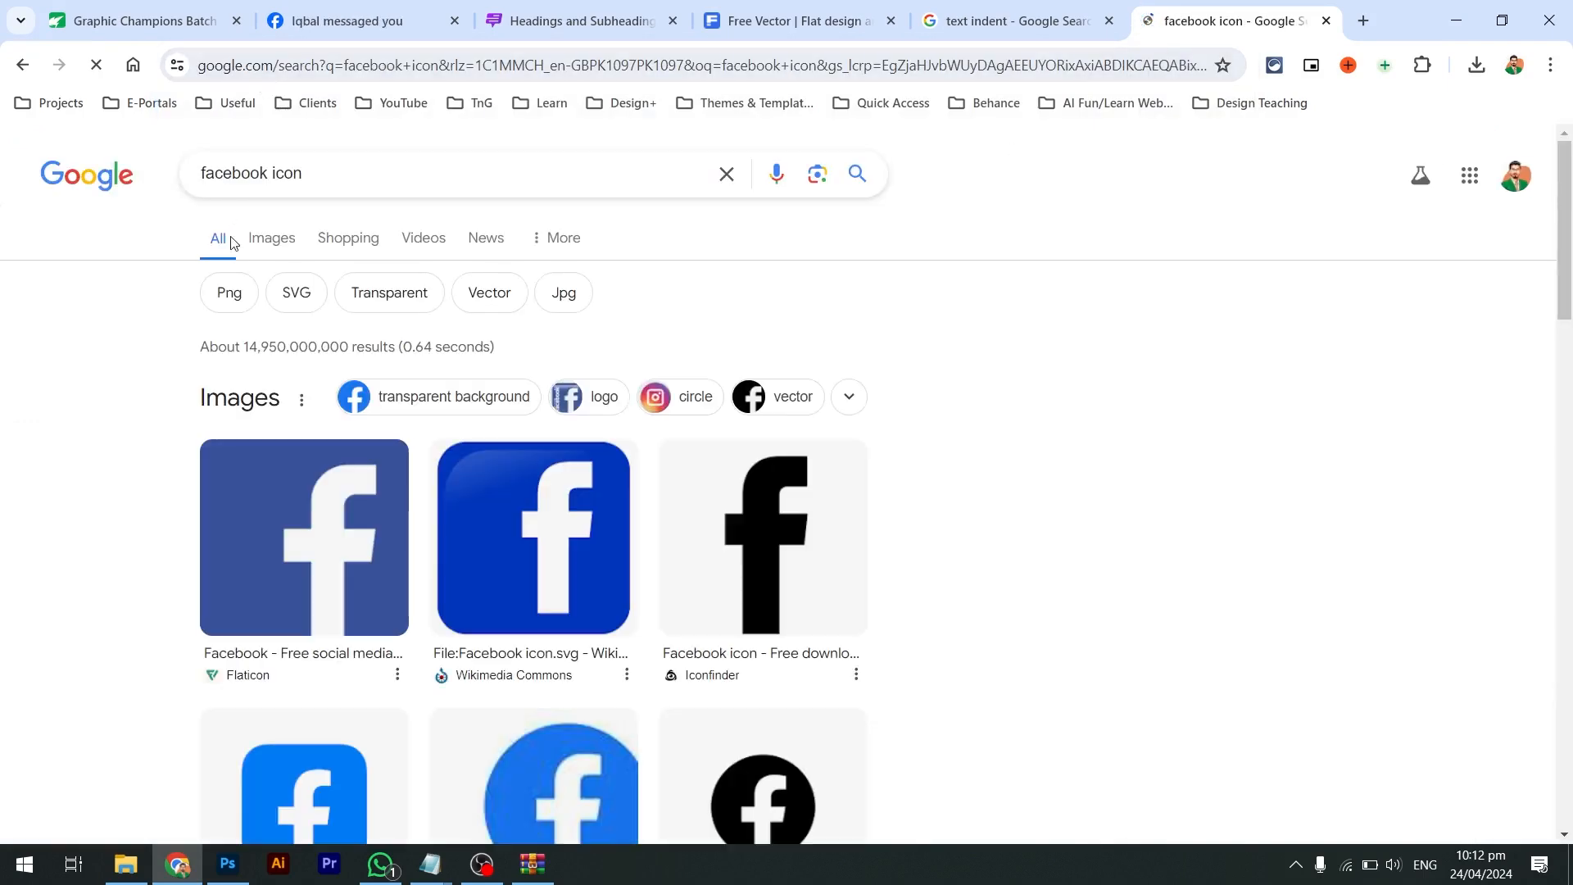
left_click(261, 238)
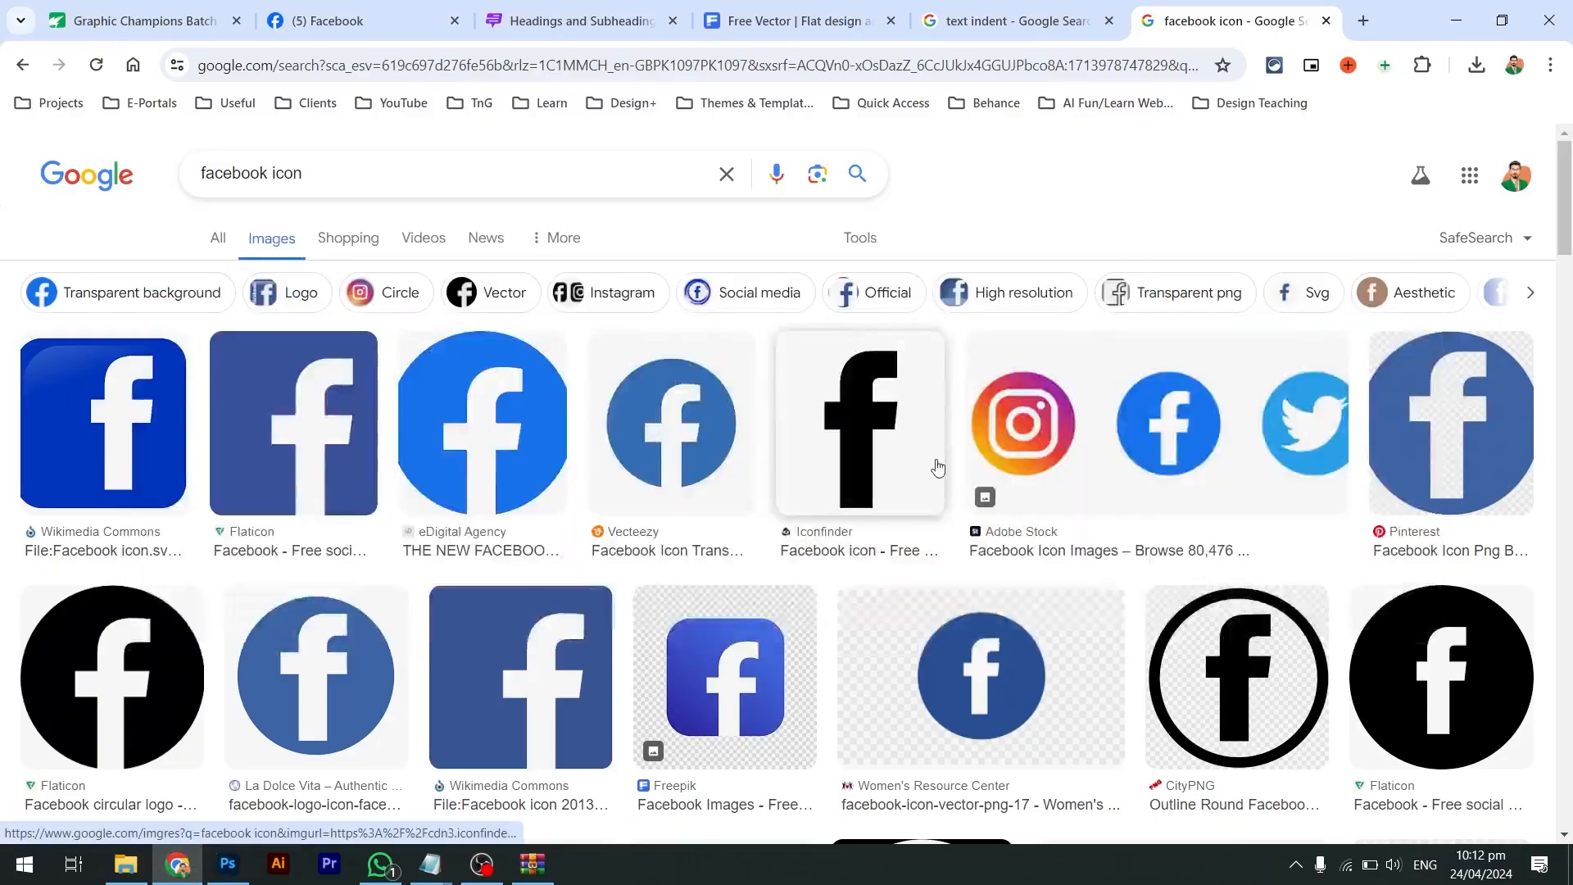
scroll(942, 483, "down", 5)
scroll(951, 494, "down", 5)
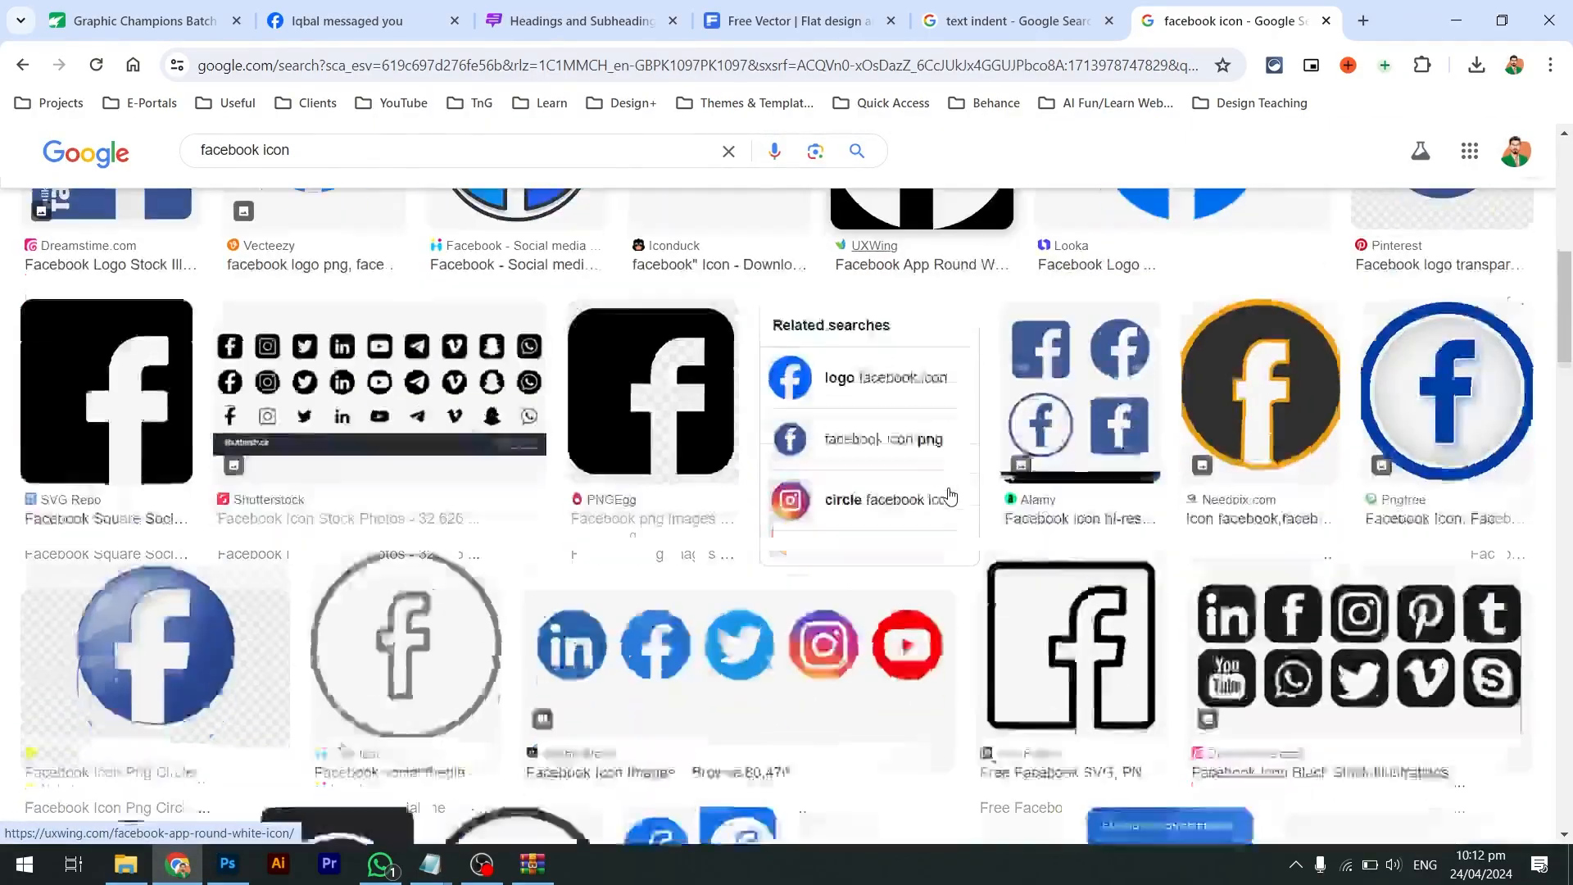
scroll(951, 494, "up", 2)
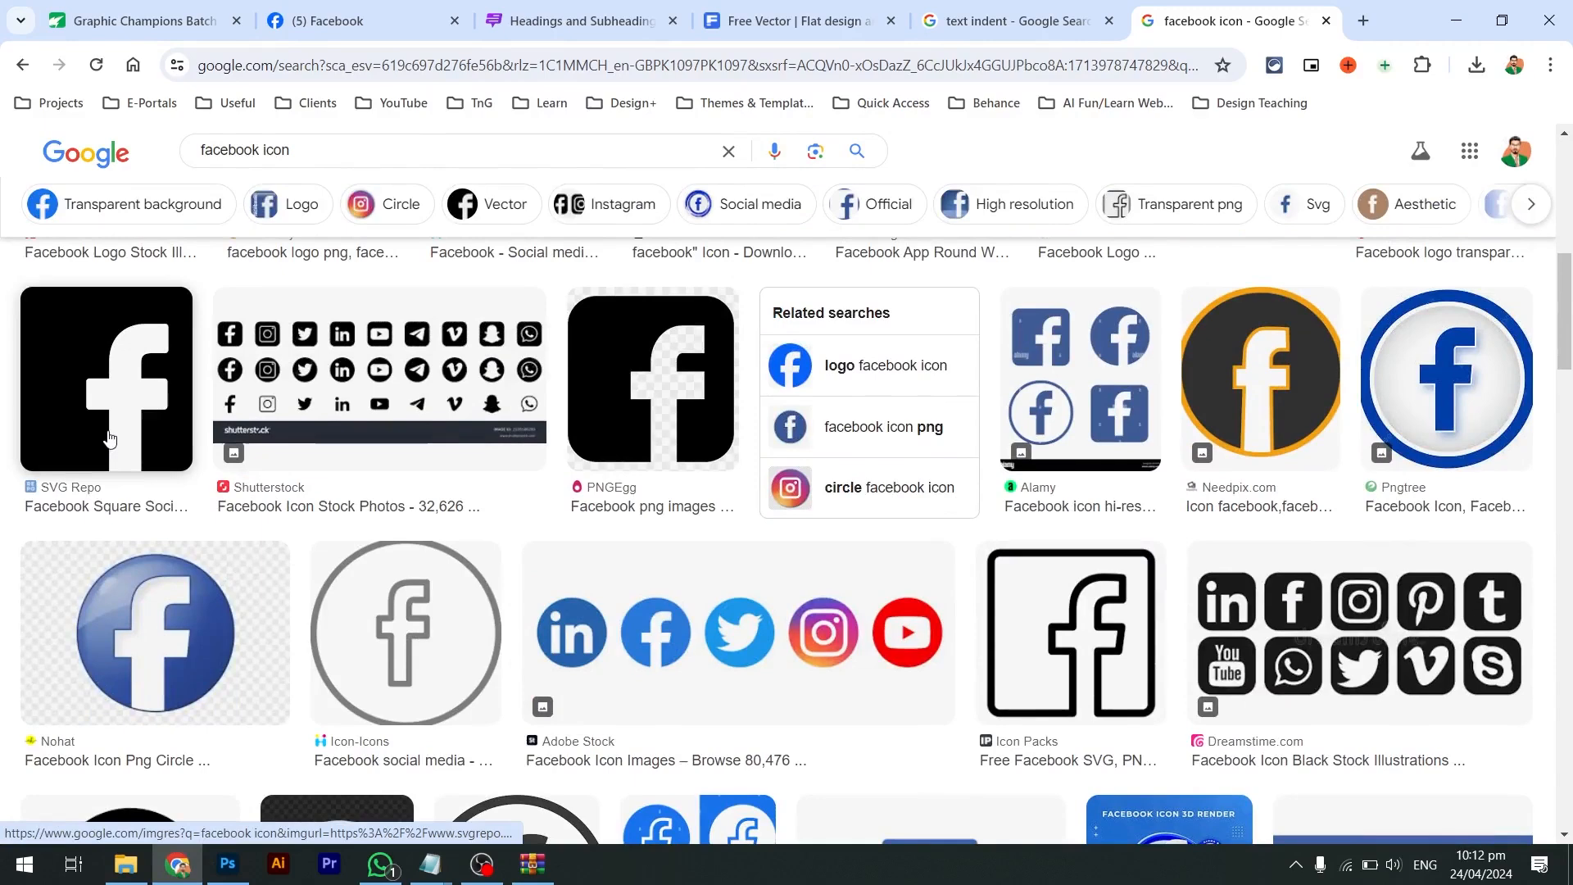
Open the black square Facebook logo from SVG Repo in a new tab, then close that tab
left_click(106, 442)
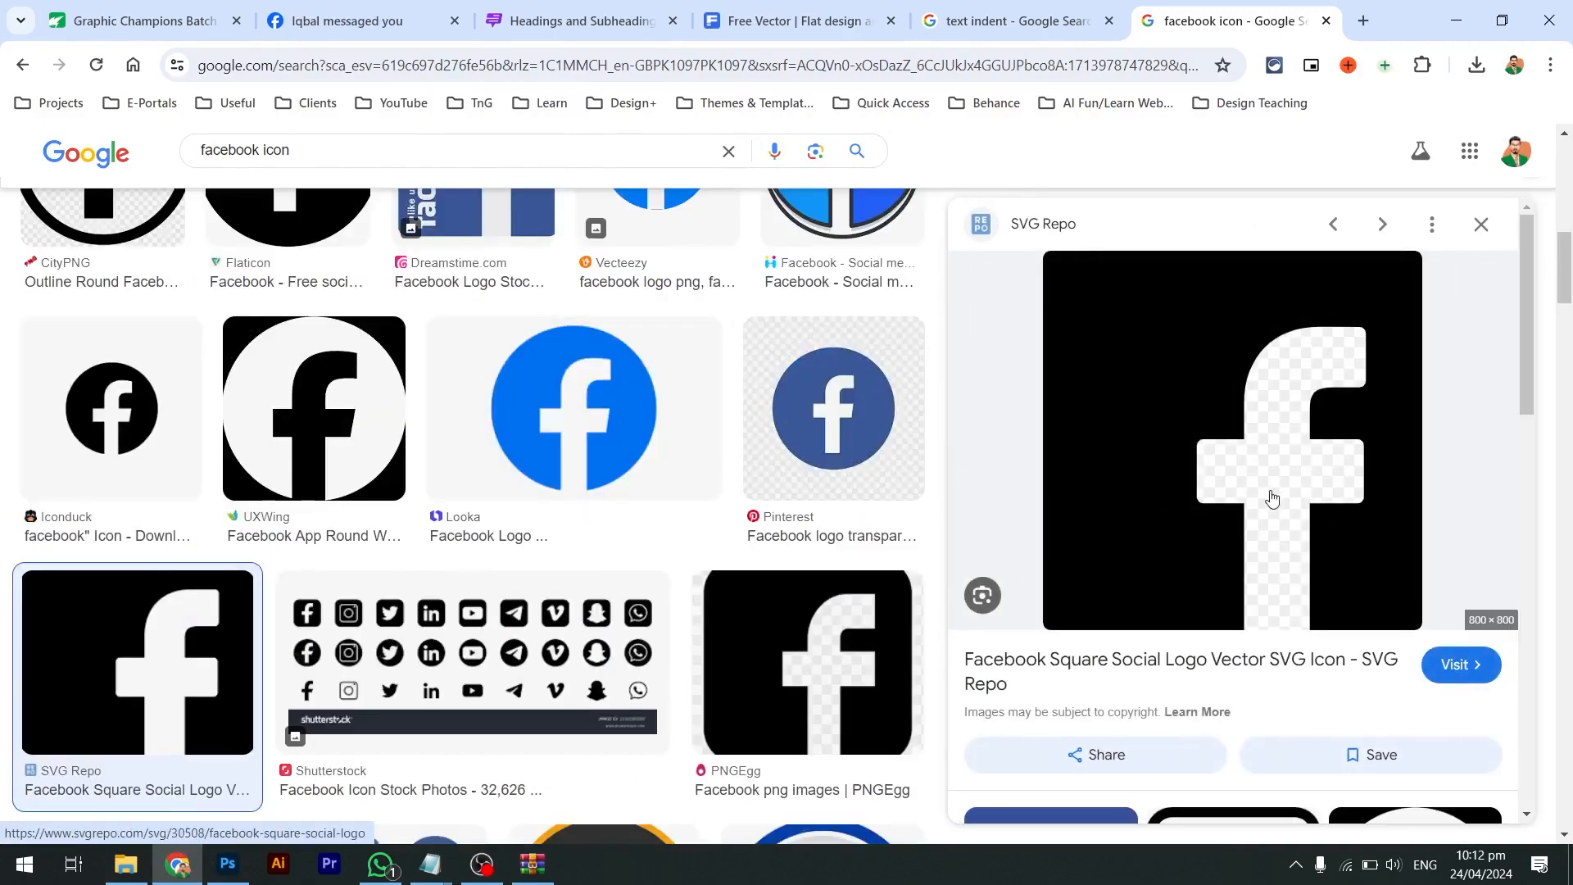
right_click(1161, 470)
left_click(1204, 333)
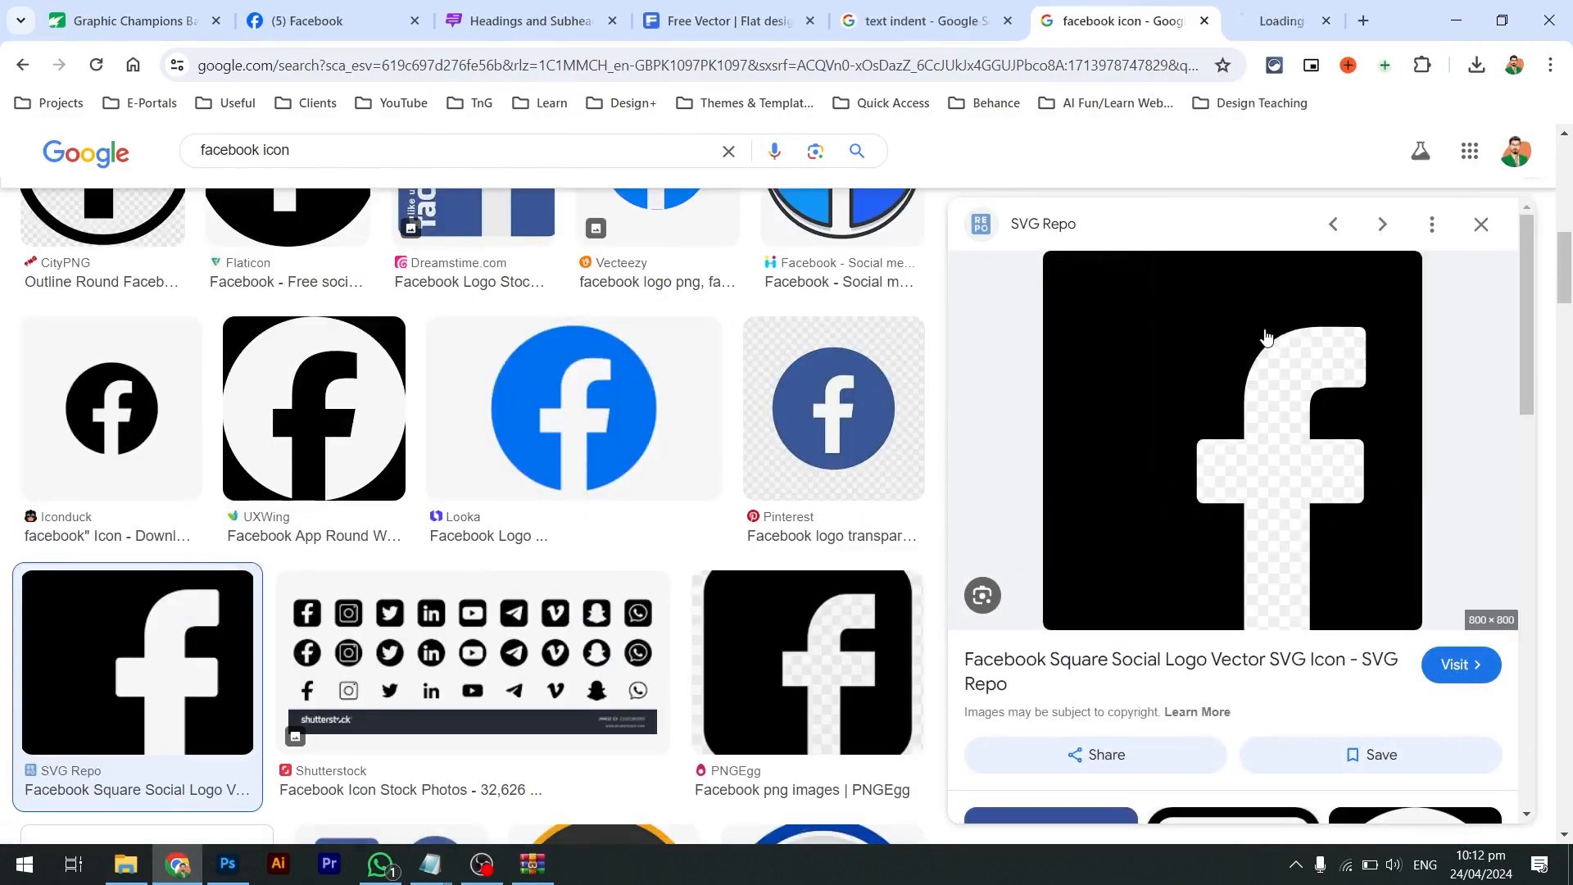
left_click(1204, 7)
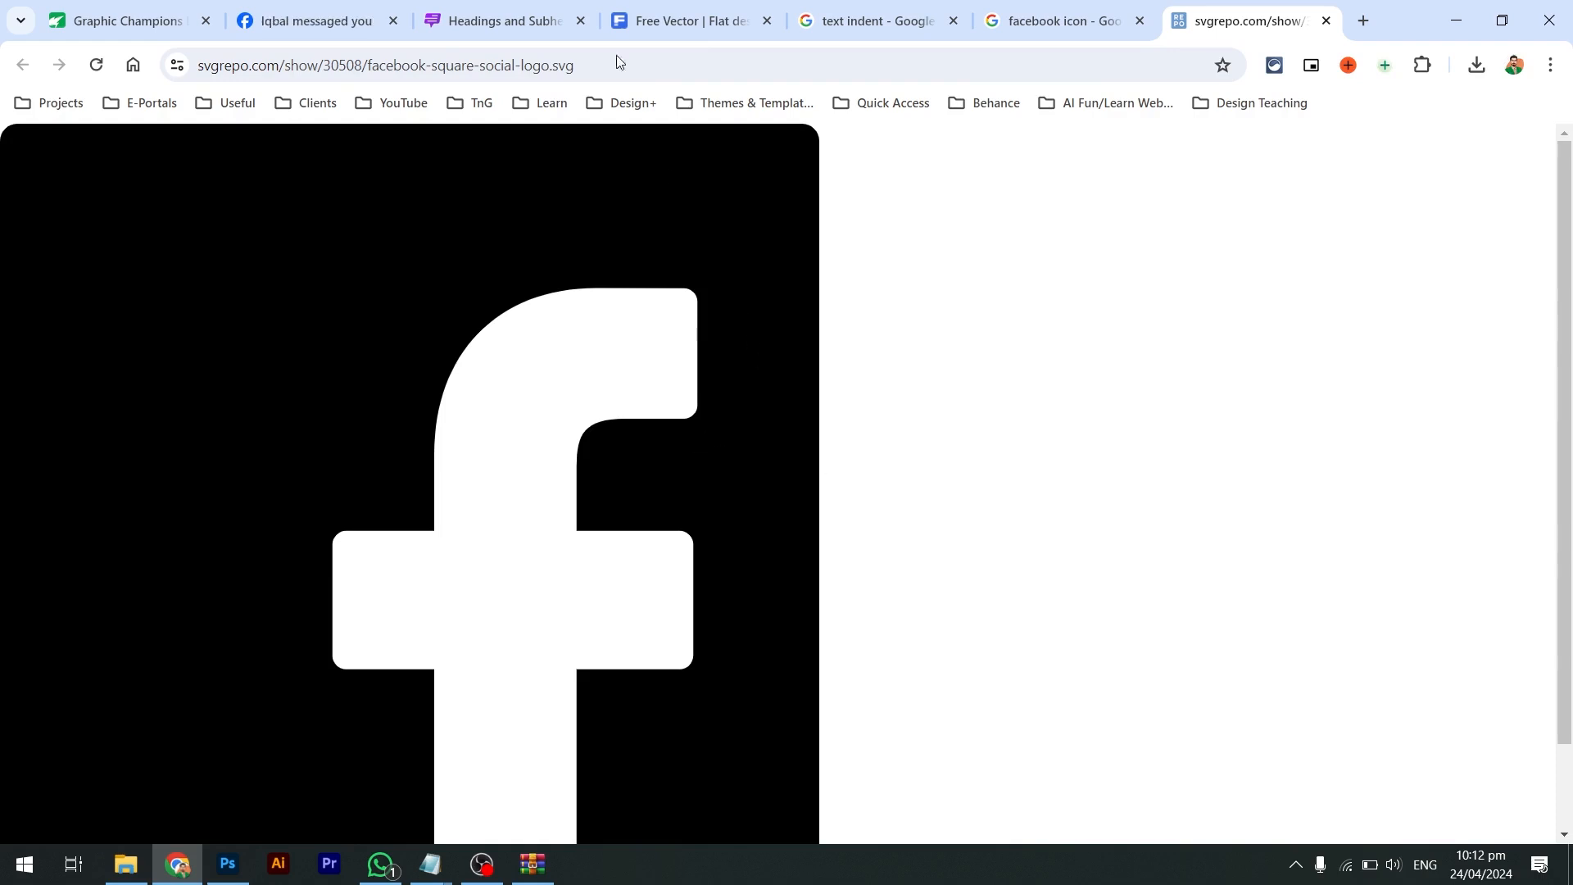
left_click_drag(623, 62, 248, 65)
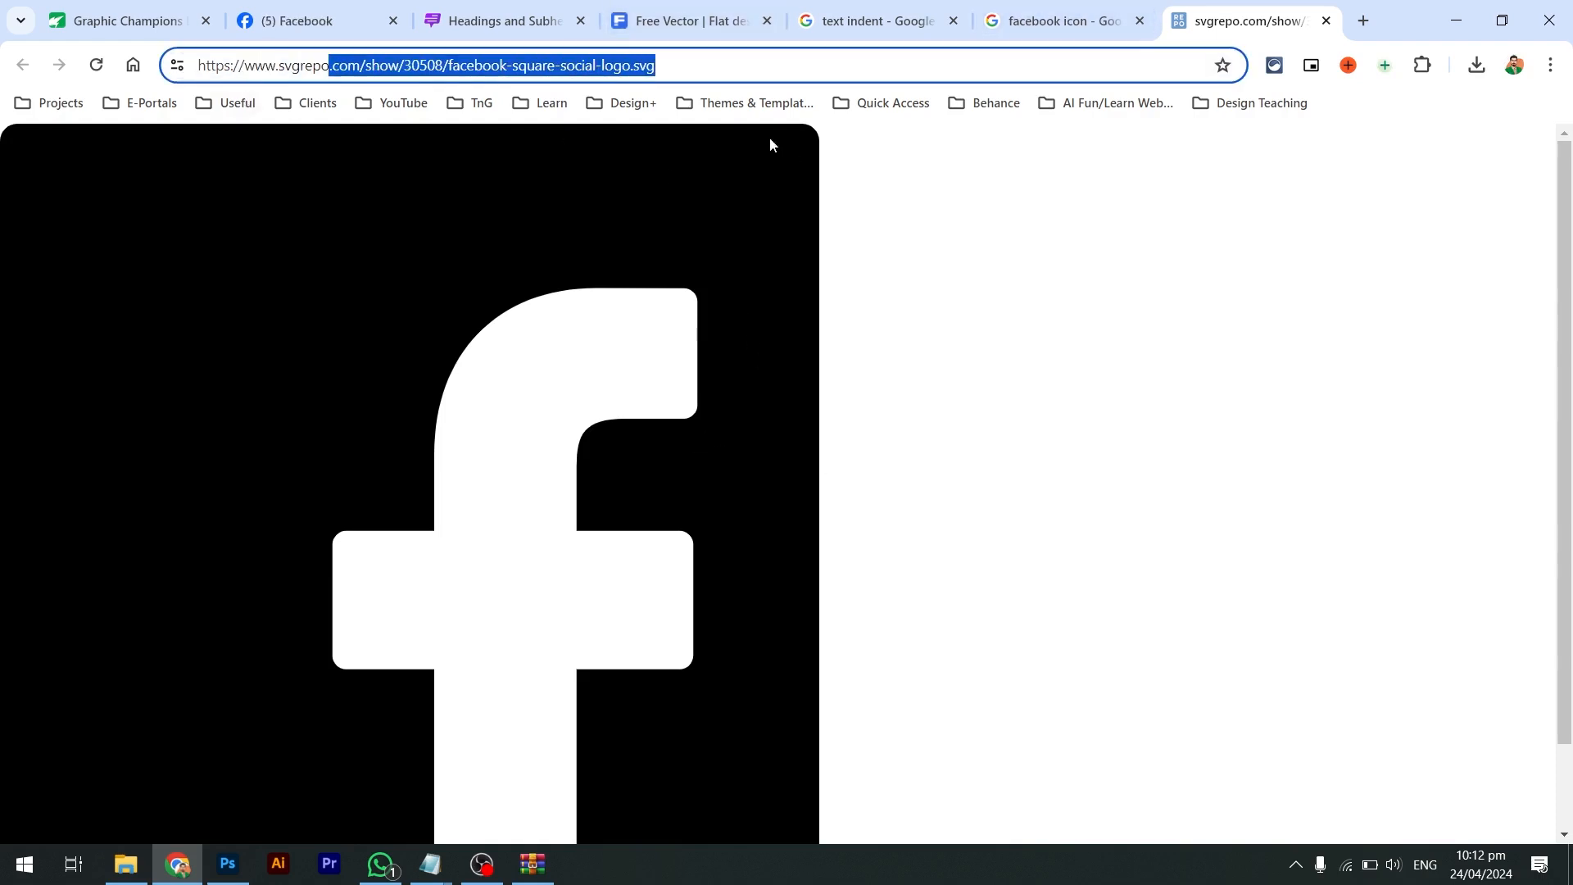
left_click(1326, 20)
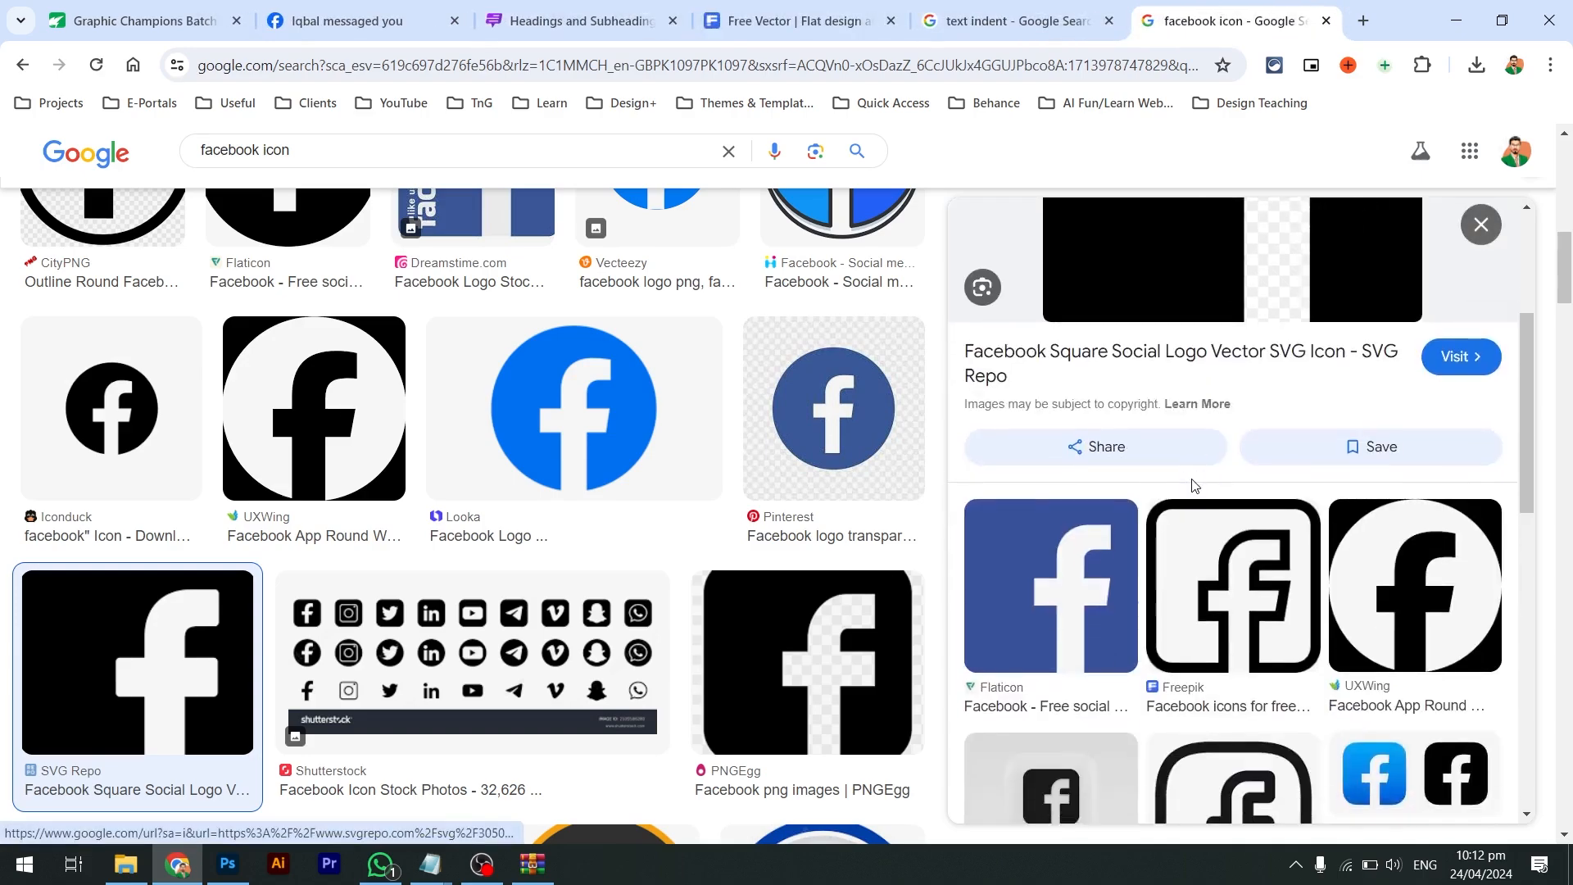
Scroll through the facebook icon results, return to the top and select 'icon' in the query
scroll(1192, 485, "down", 3)
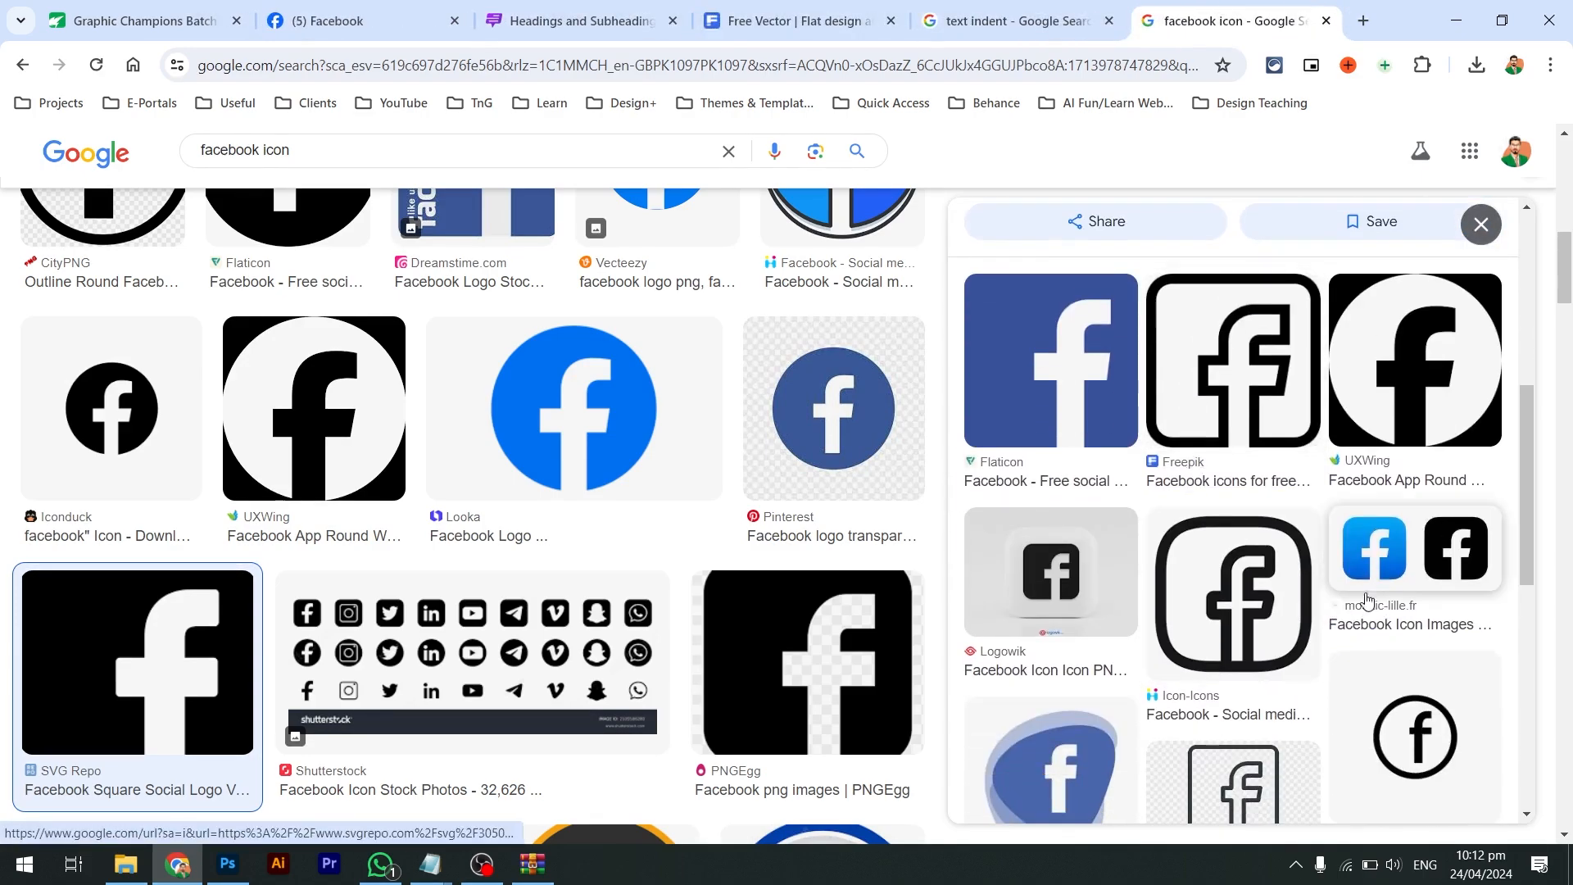
scroll(1367, 601, "down", 3)
scroll(894, 701, "down", 7)
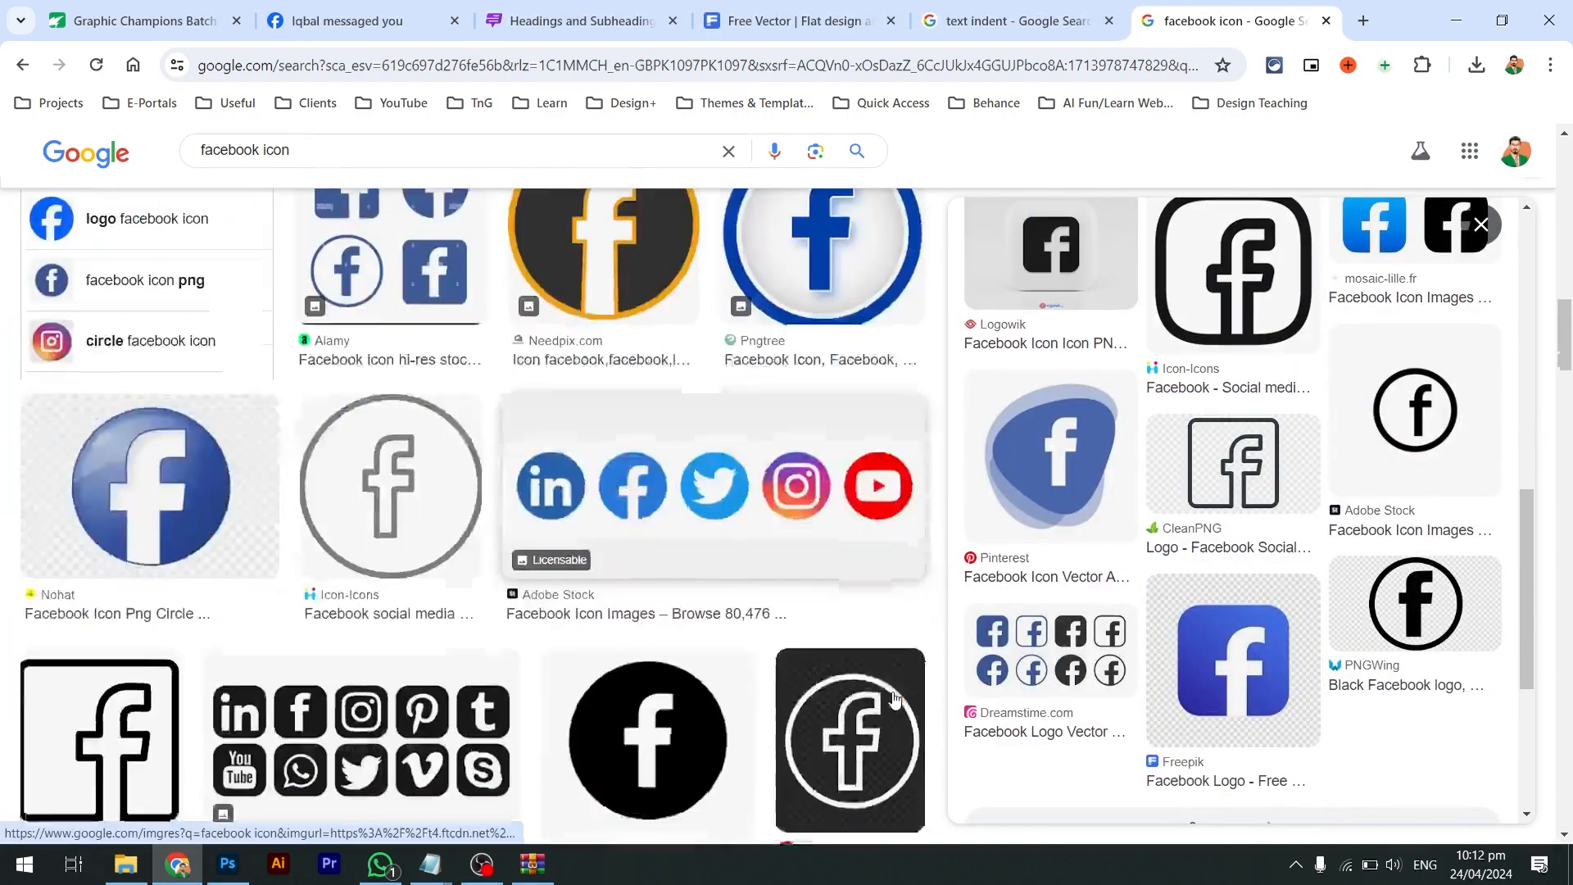
scroll(895, 700, "down", 3)
scroll(561, 517, "down", 7)
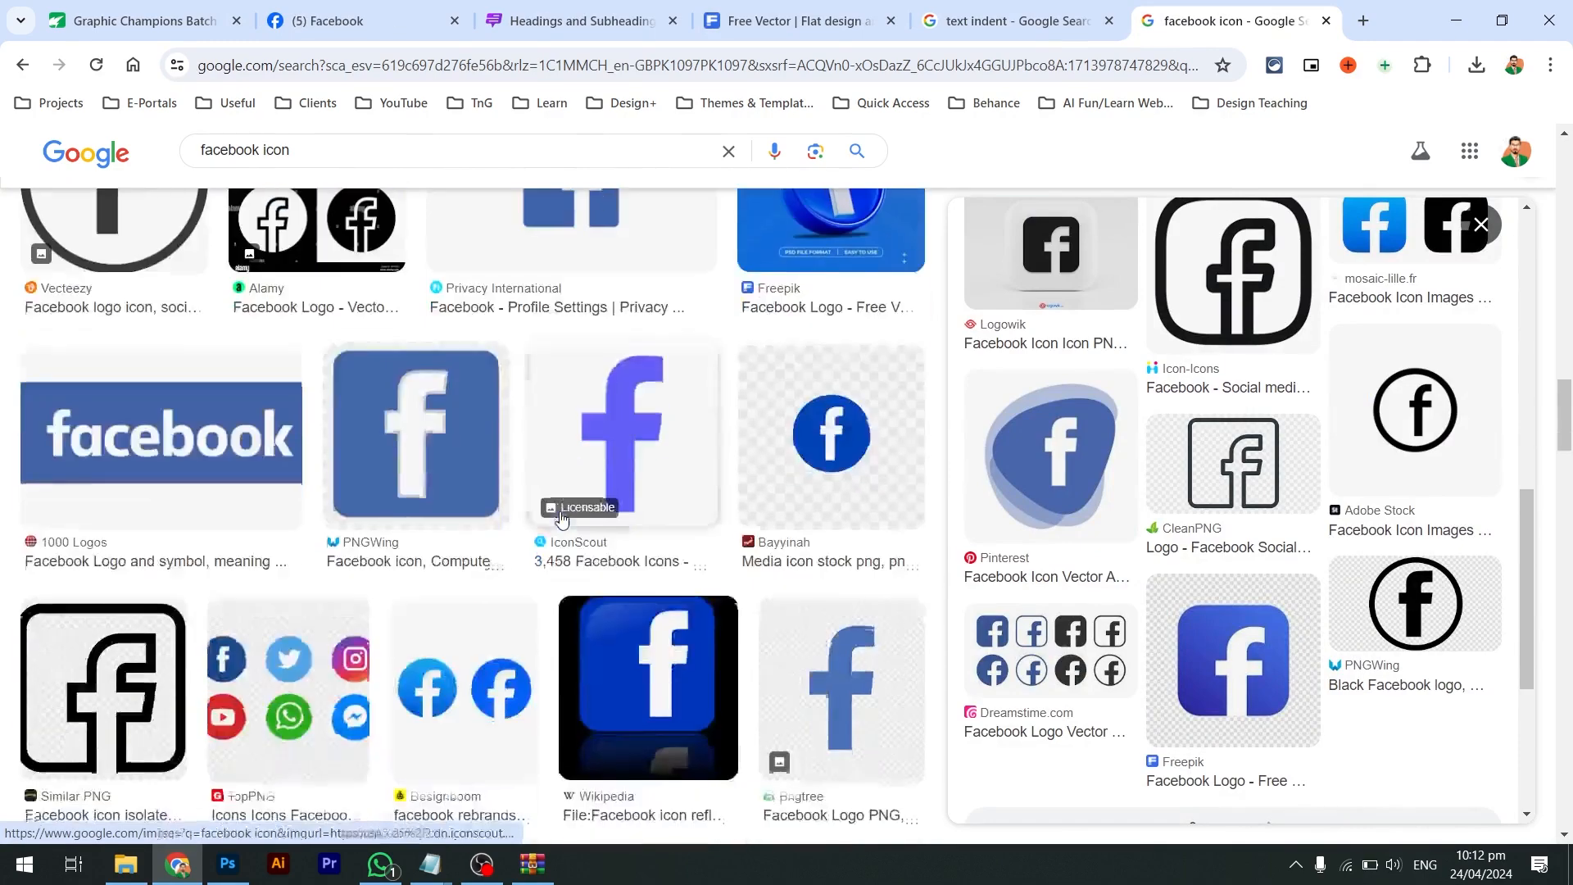
scroll(561, 518, "down", 2)
scroll(604, 518, "down", 3)
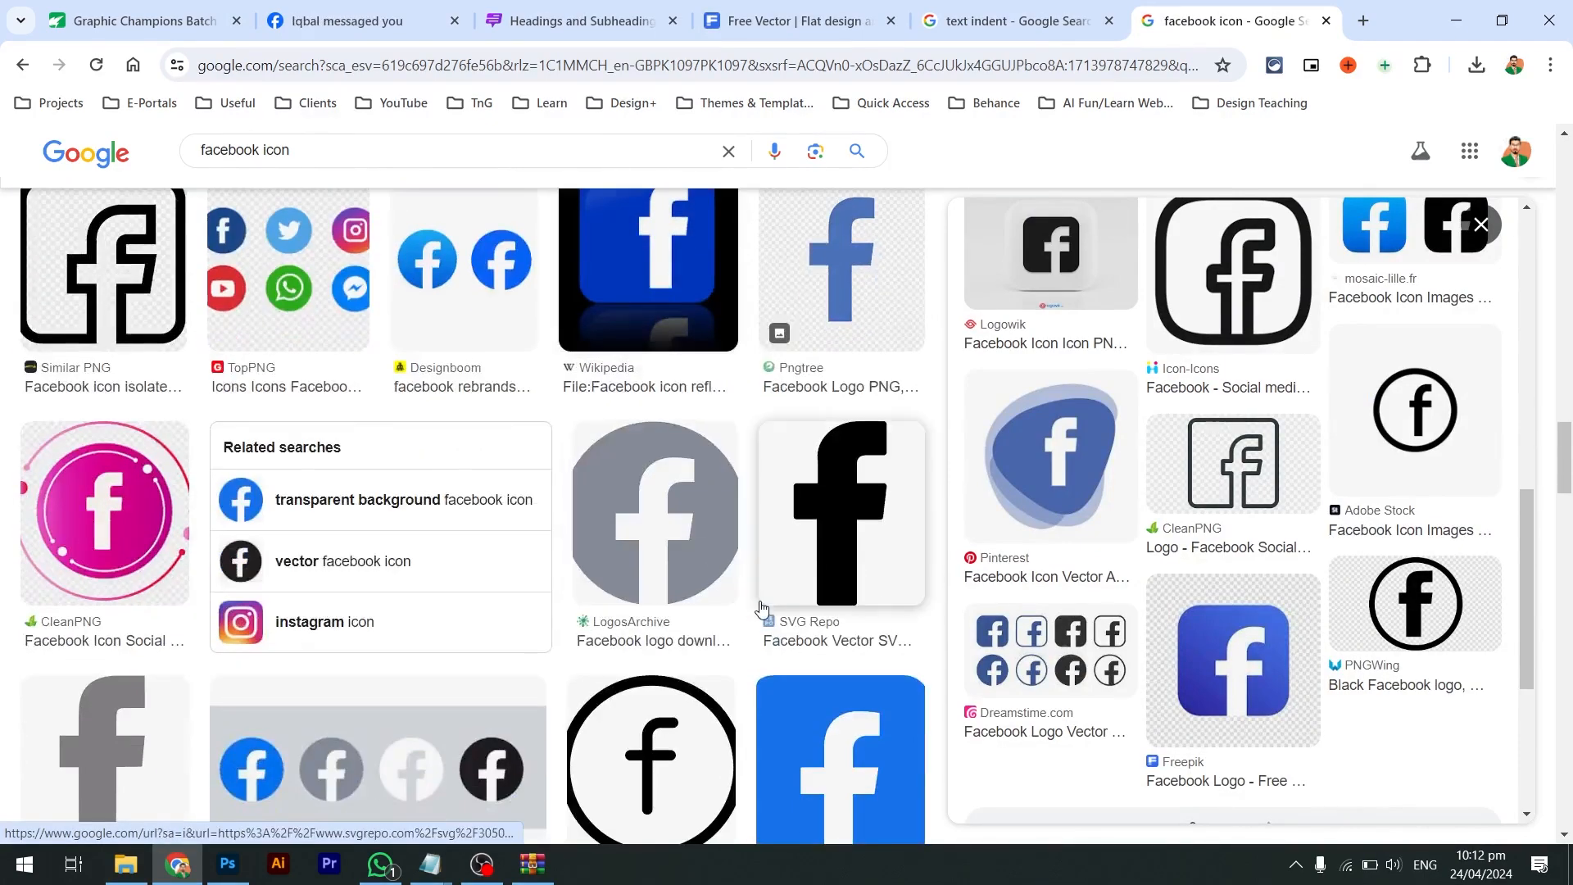
scroll(887, 551, "down", 5)
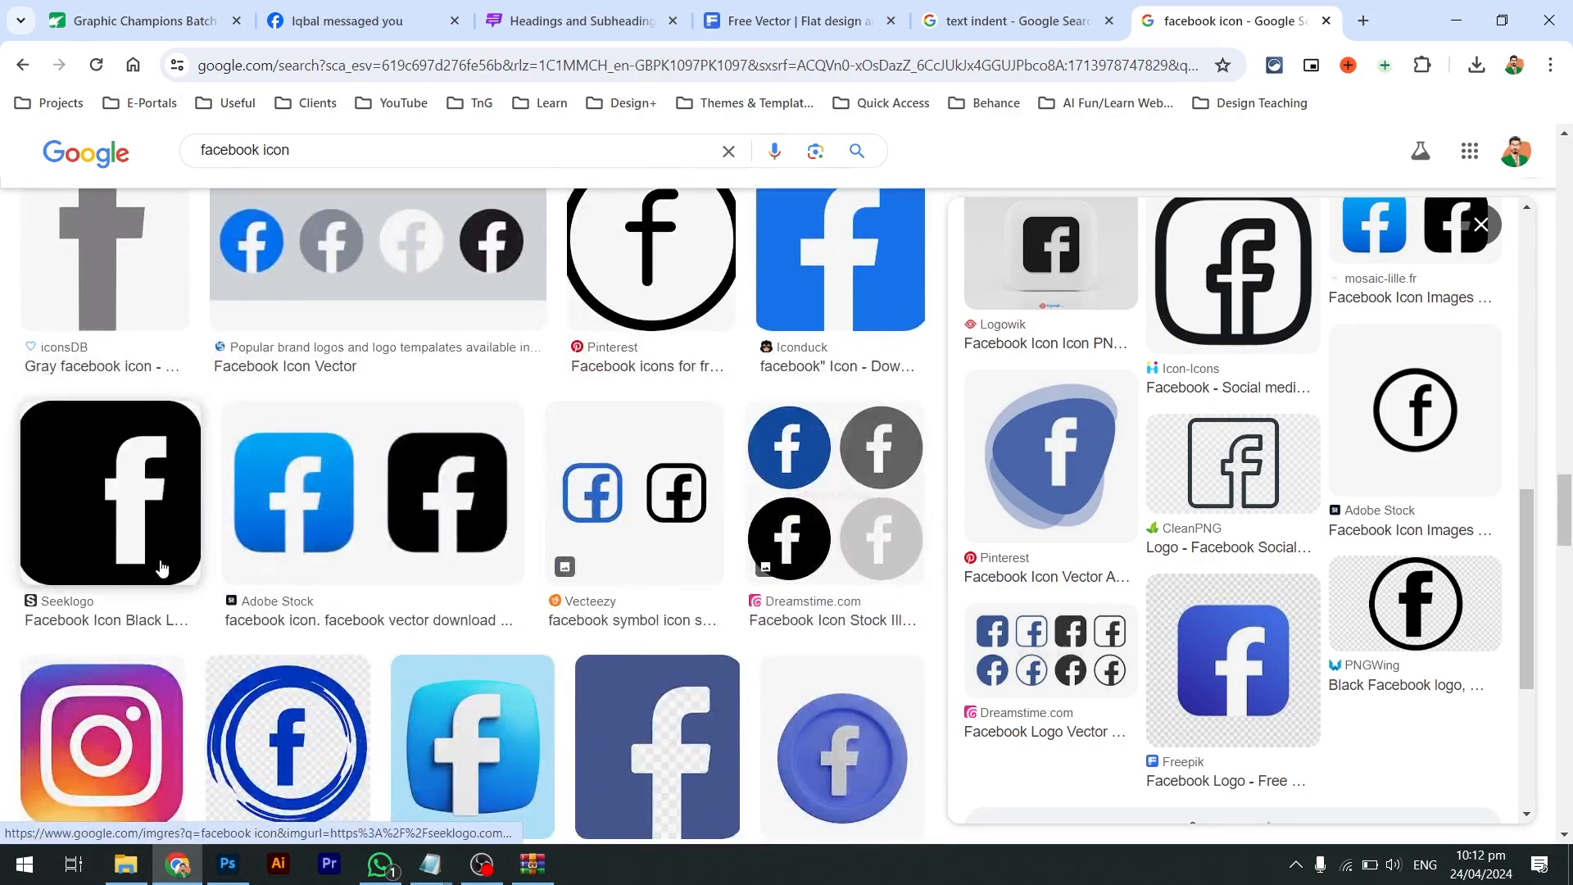
scroll(161, 567, "up", 10)
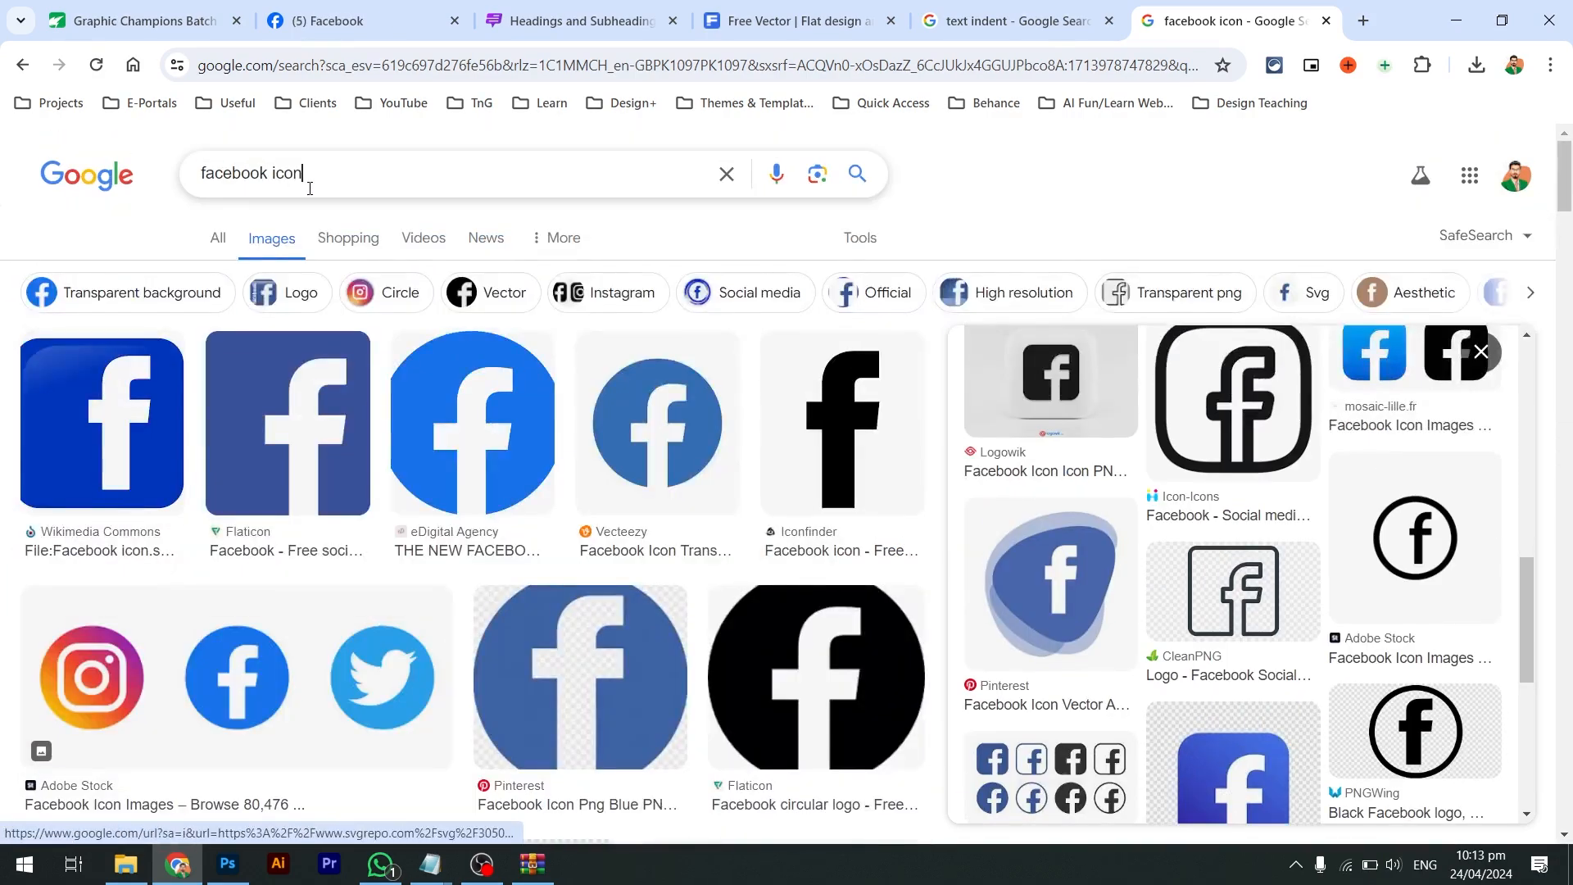
double_click(310, 188)
Refine the image search to 'facebook logo white'
type("logo")
key("Return")
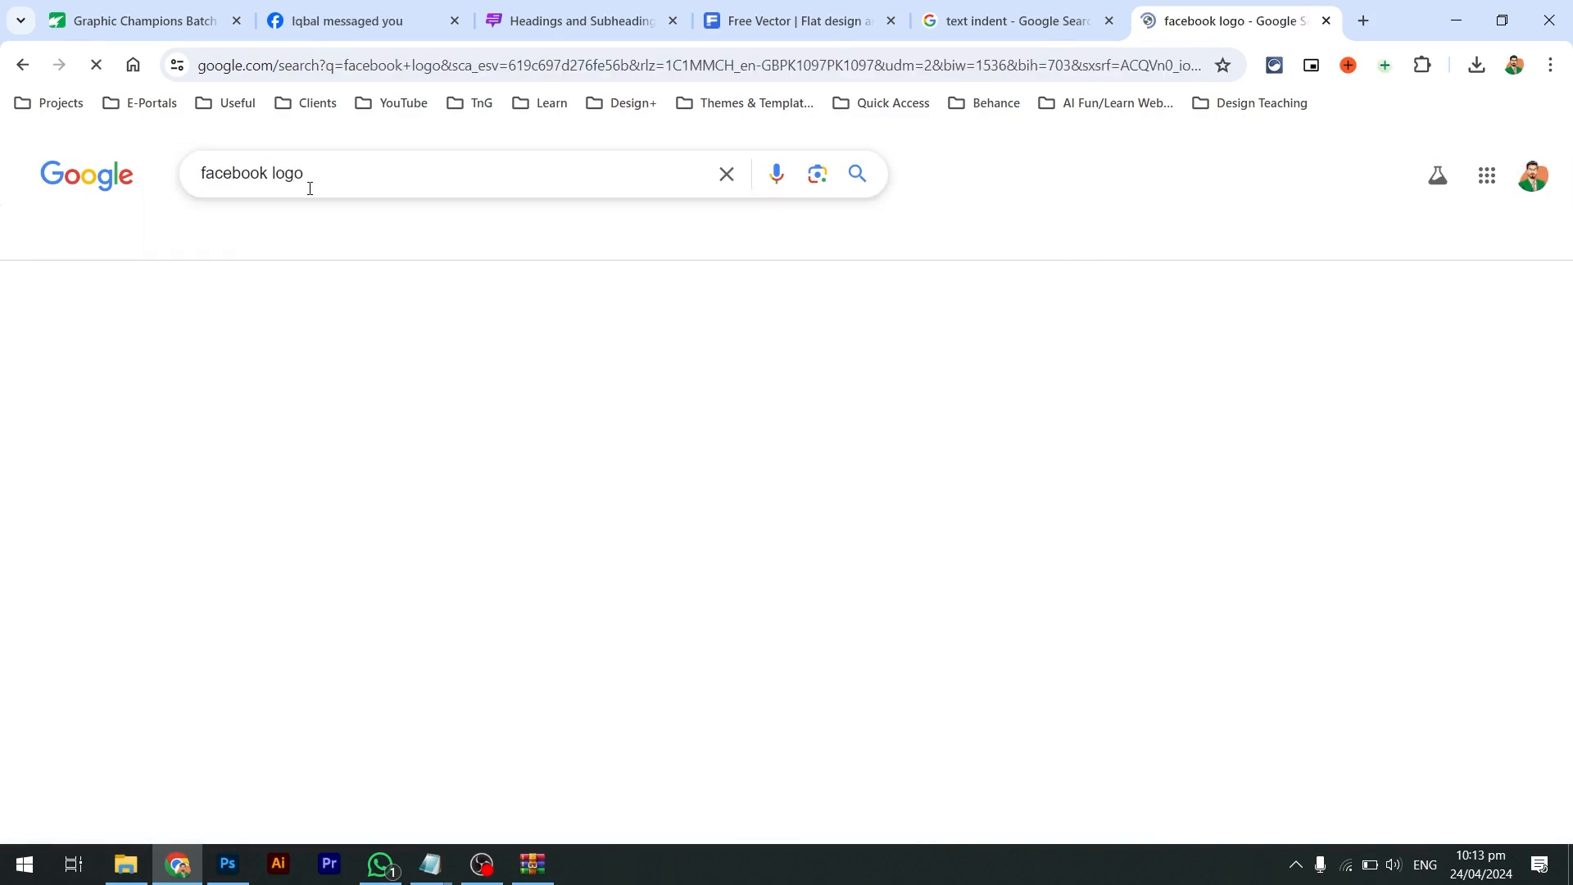
left_click(310, 189)
type("white")
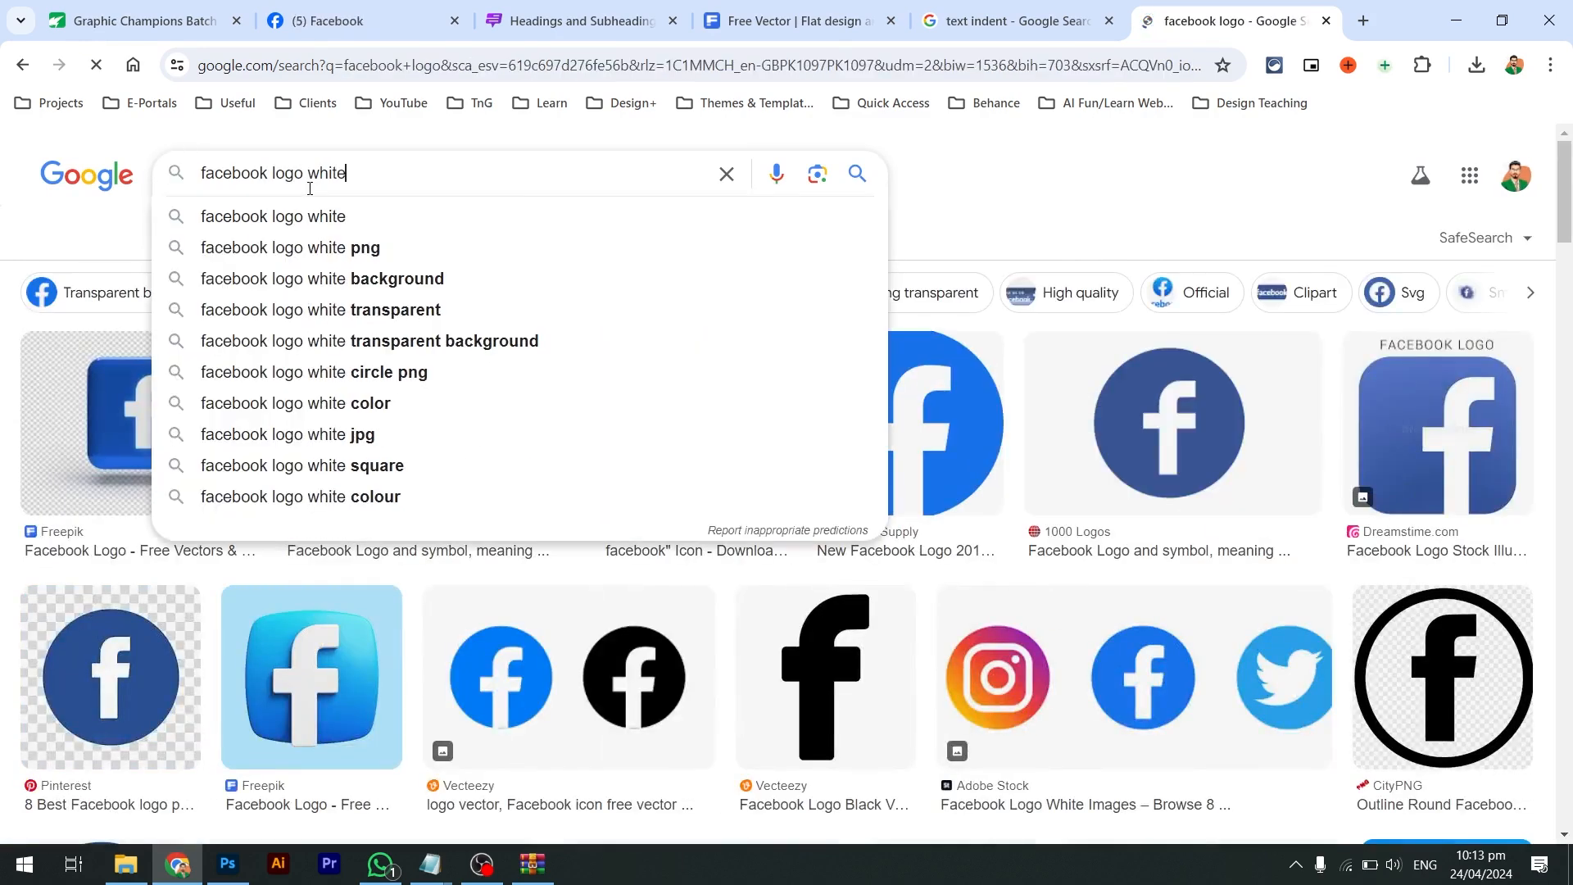
key("Return")
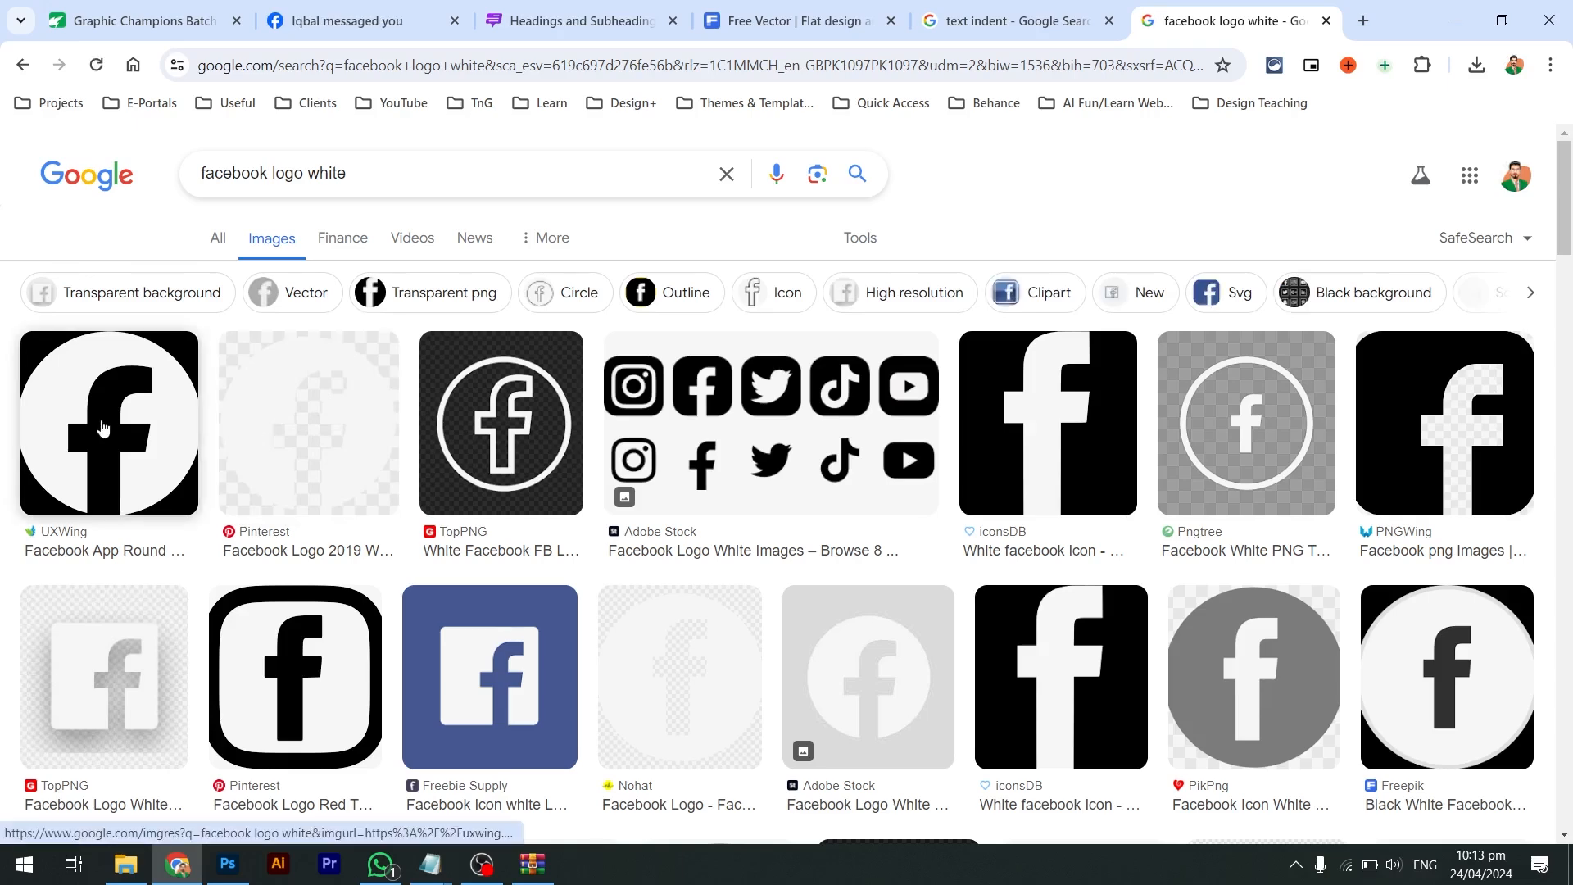
Open UXWing's round white Facebook icon full-size in its own tab
left_click(101, 427)
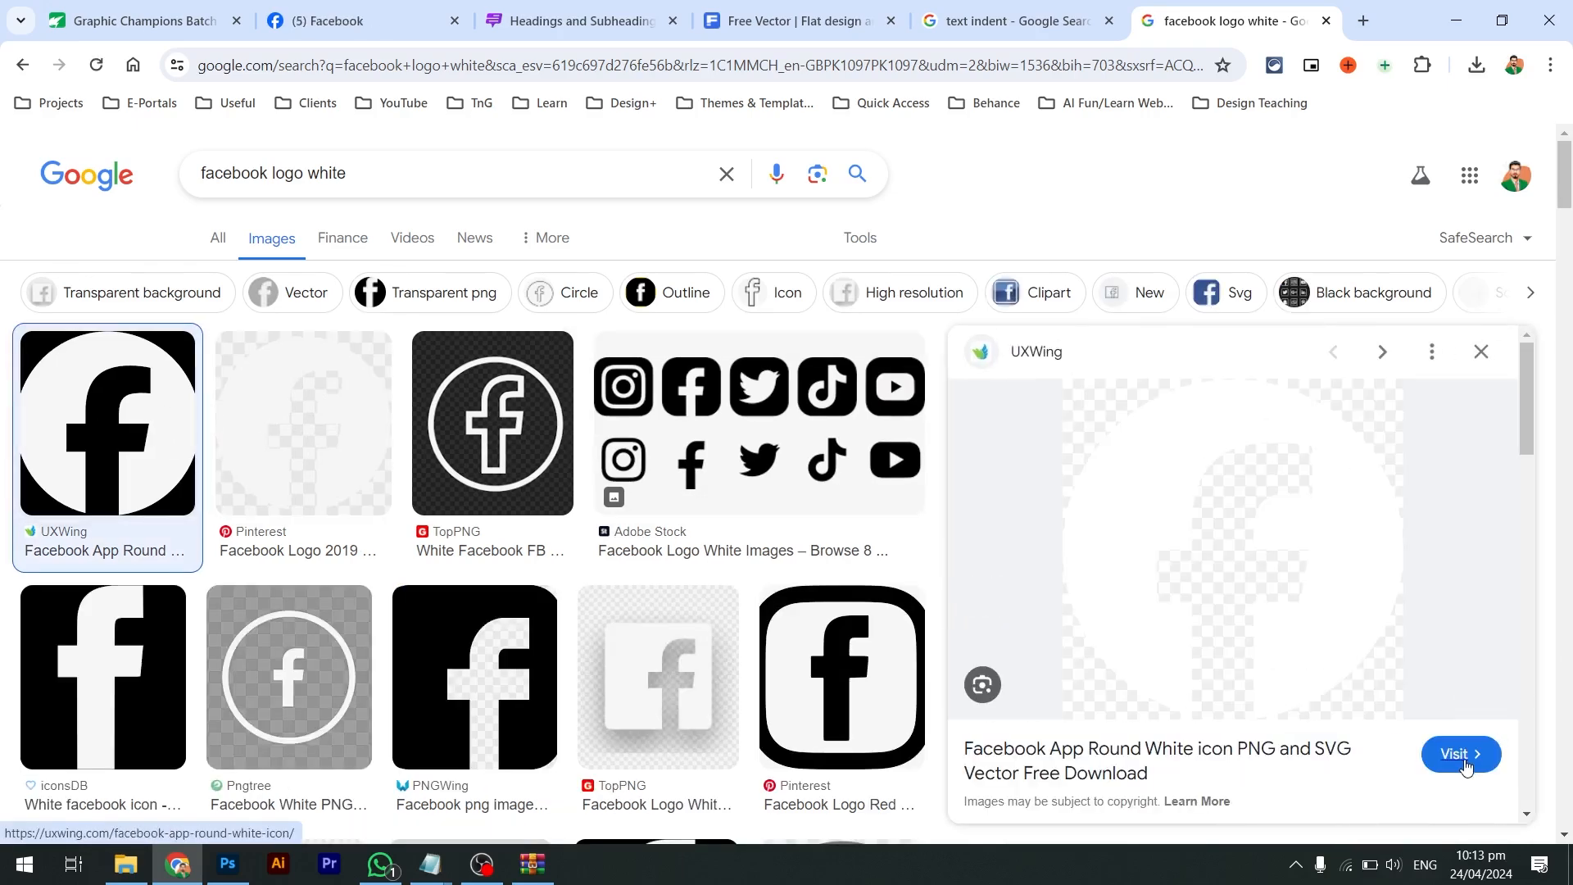
left_click(1467, 763)
key("ctrl+shift+Tab")
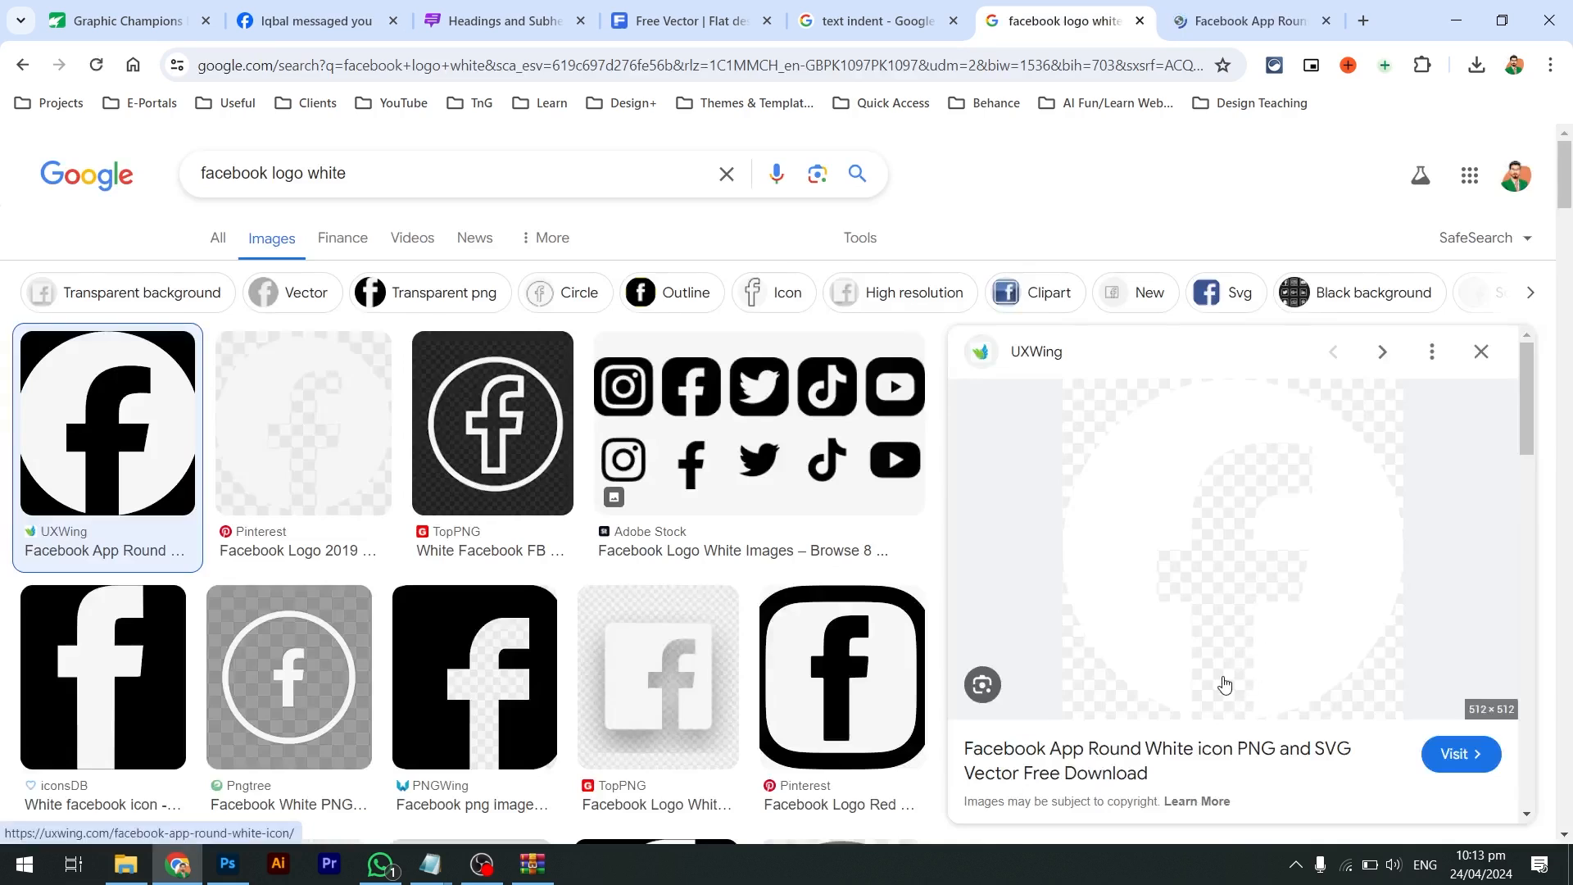
right_click(1133, 443)
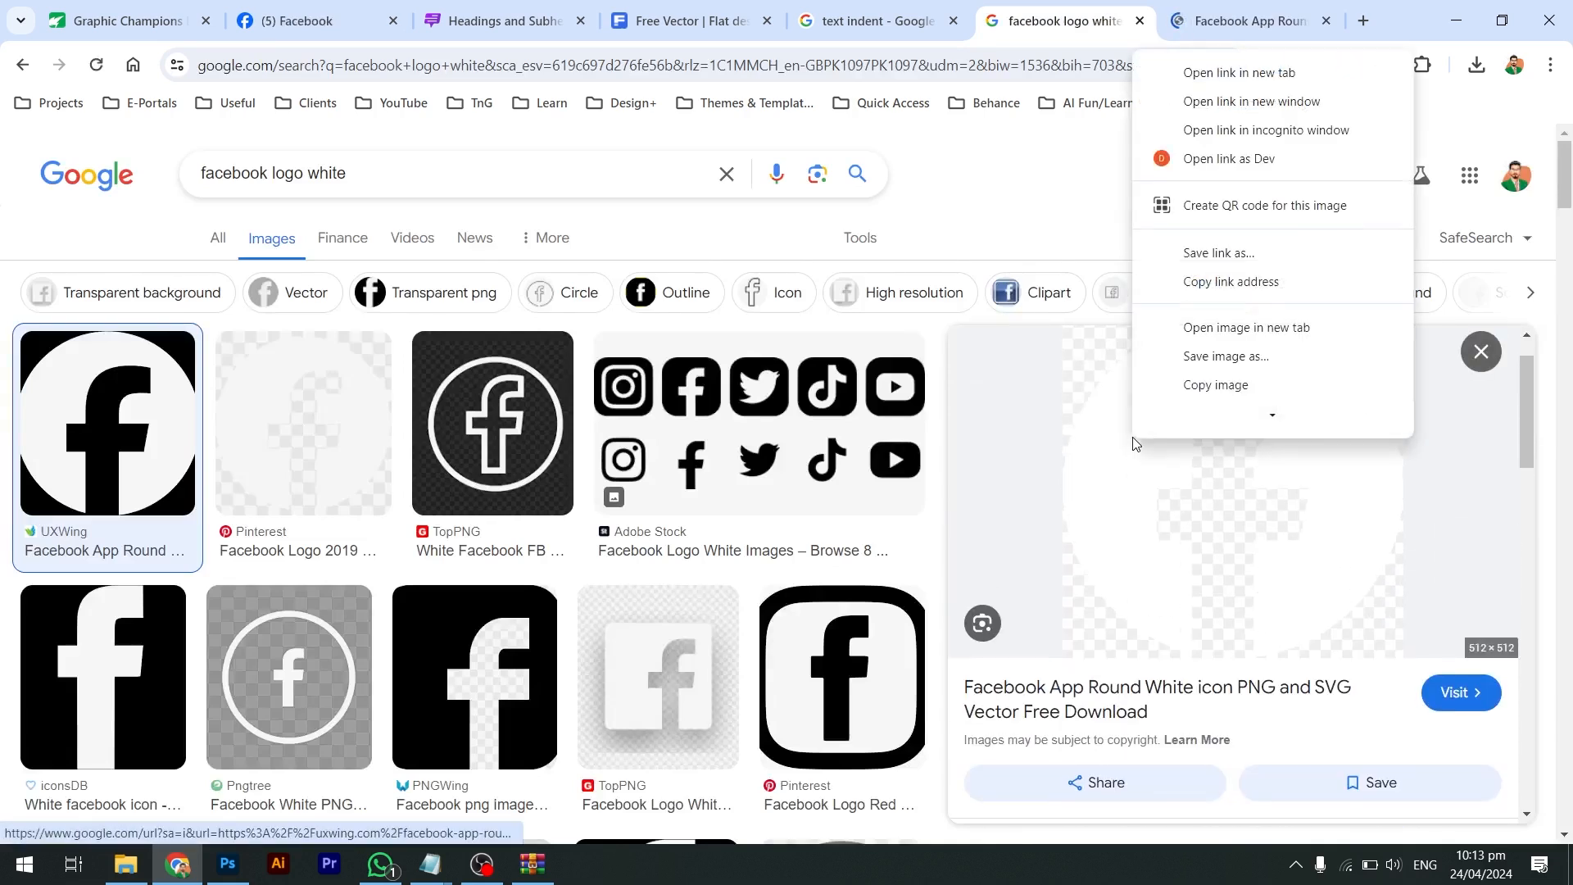
left_click(1164, 327)
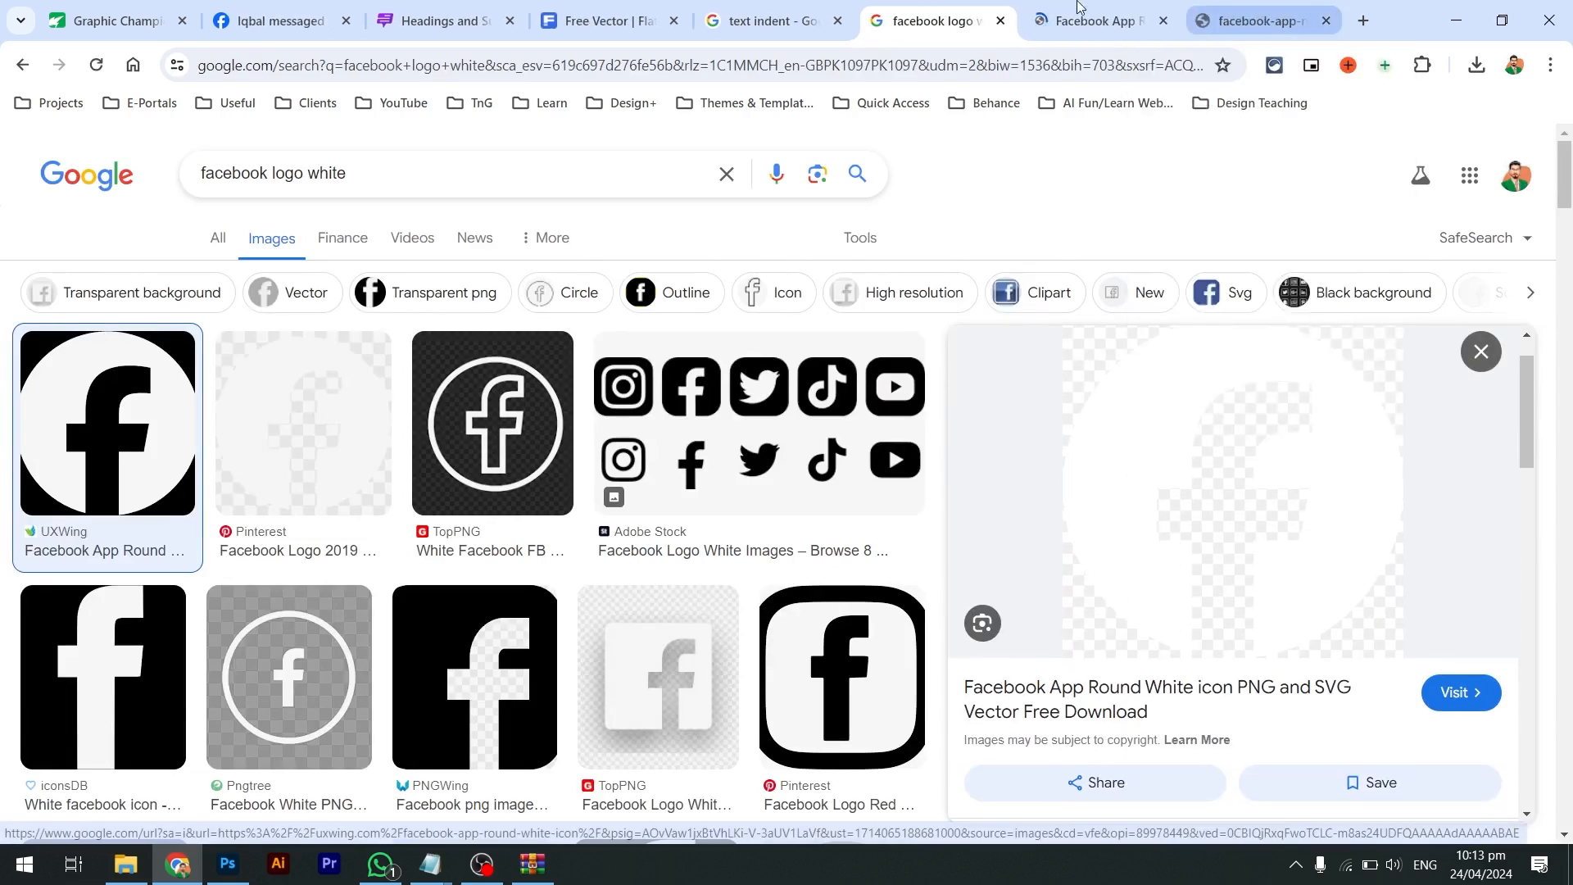
middle_click(1079, 6)
left_click(1078, 7)
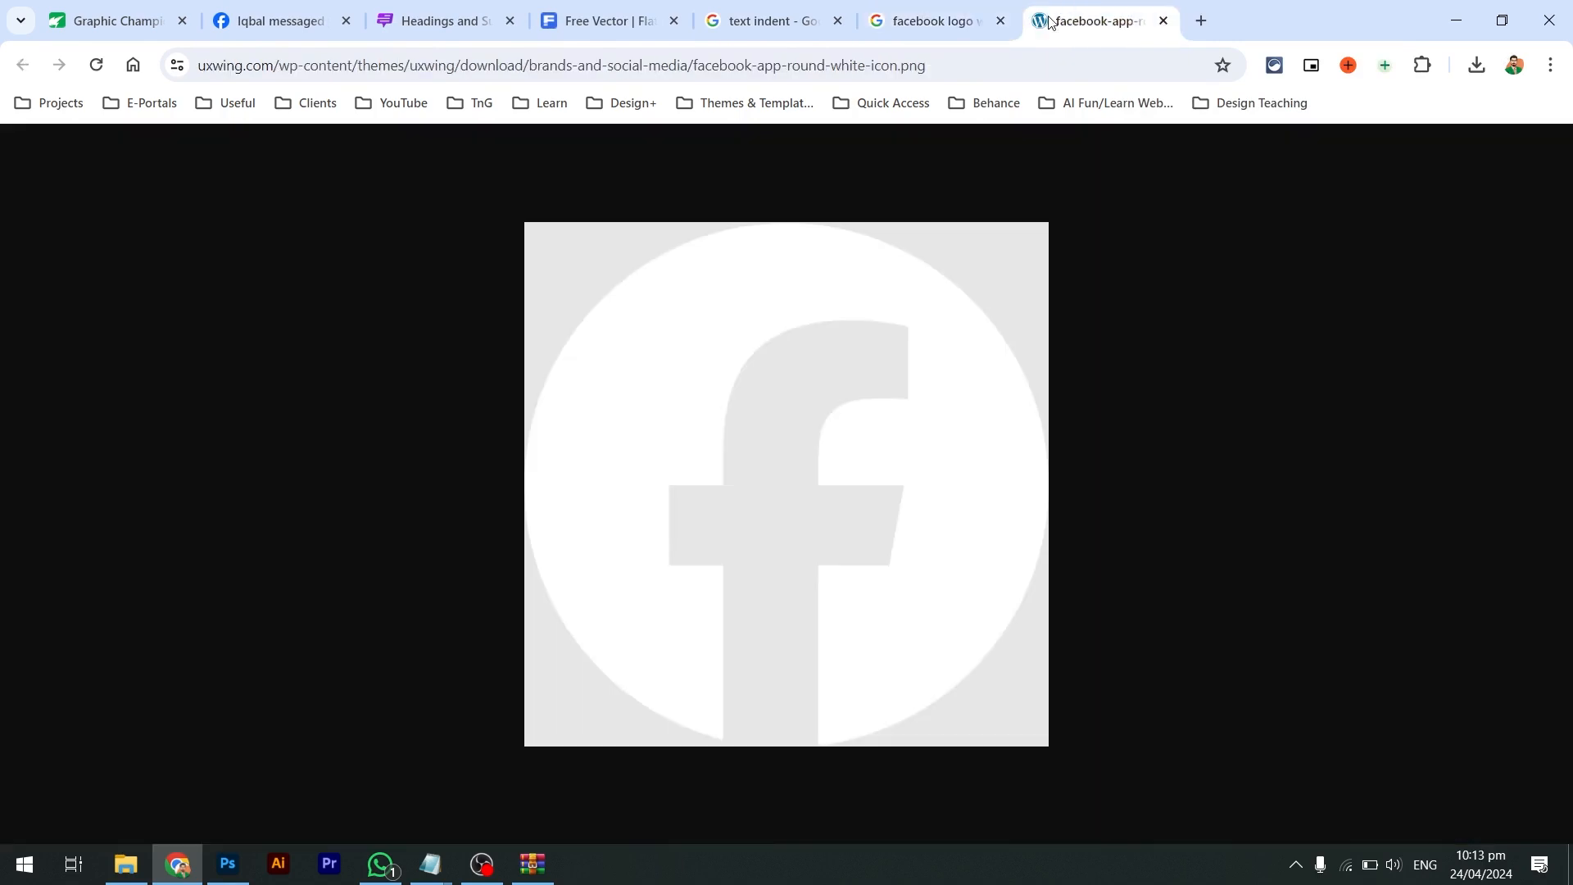
Save the icon as fb-icon in Bano Qabil Post and close the image tab
right_click(725, 303)
left_click(739, 345)
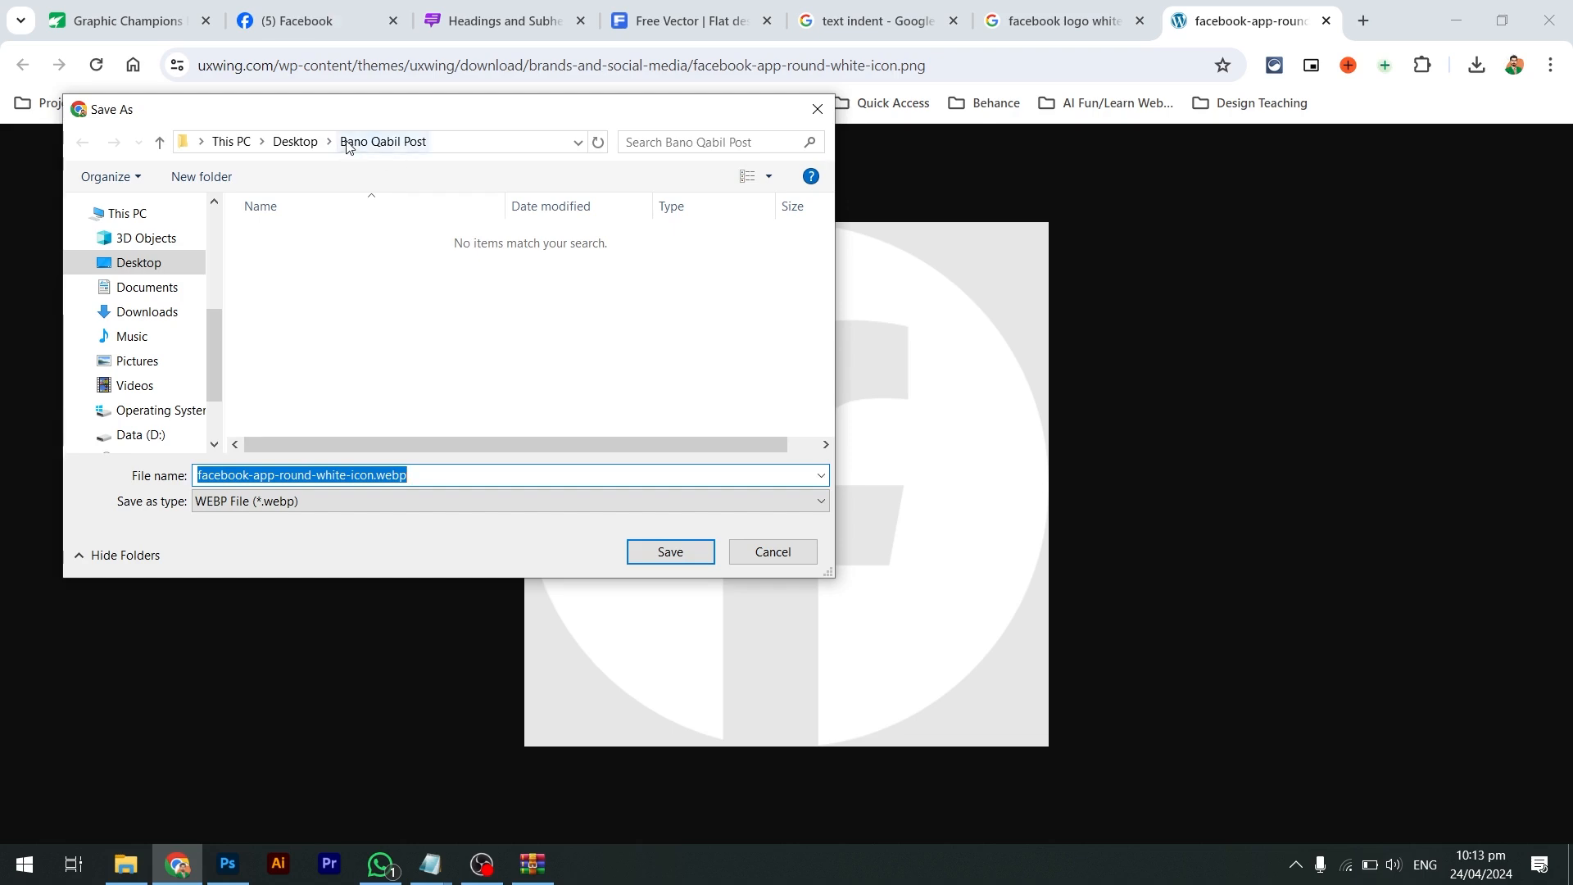
type("fb")
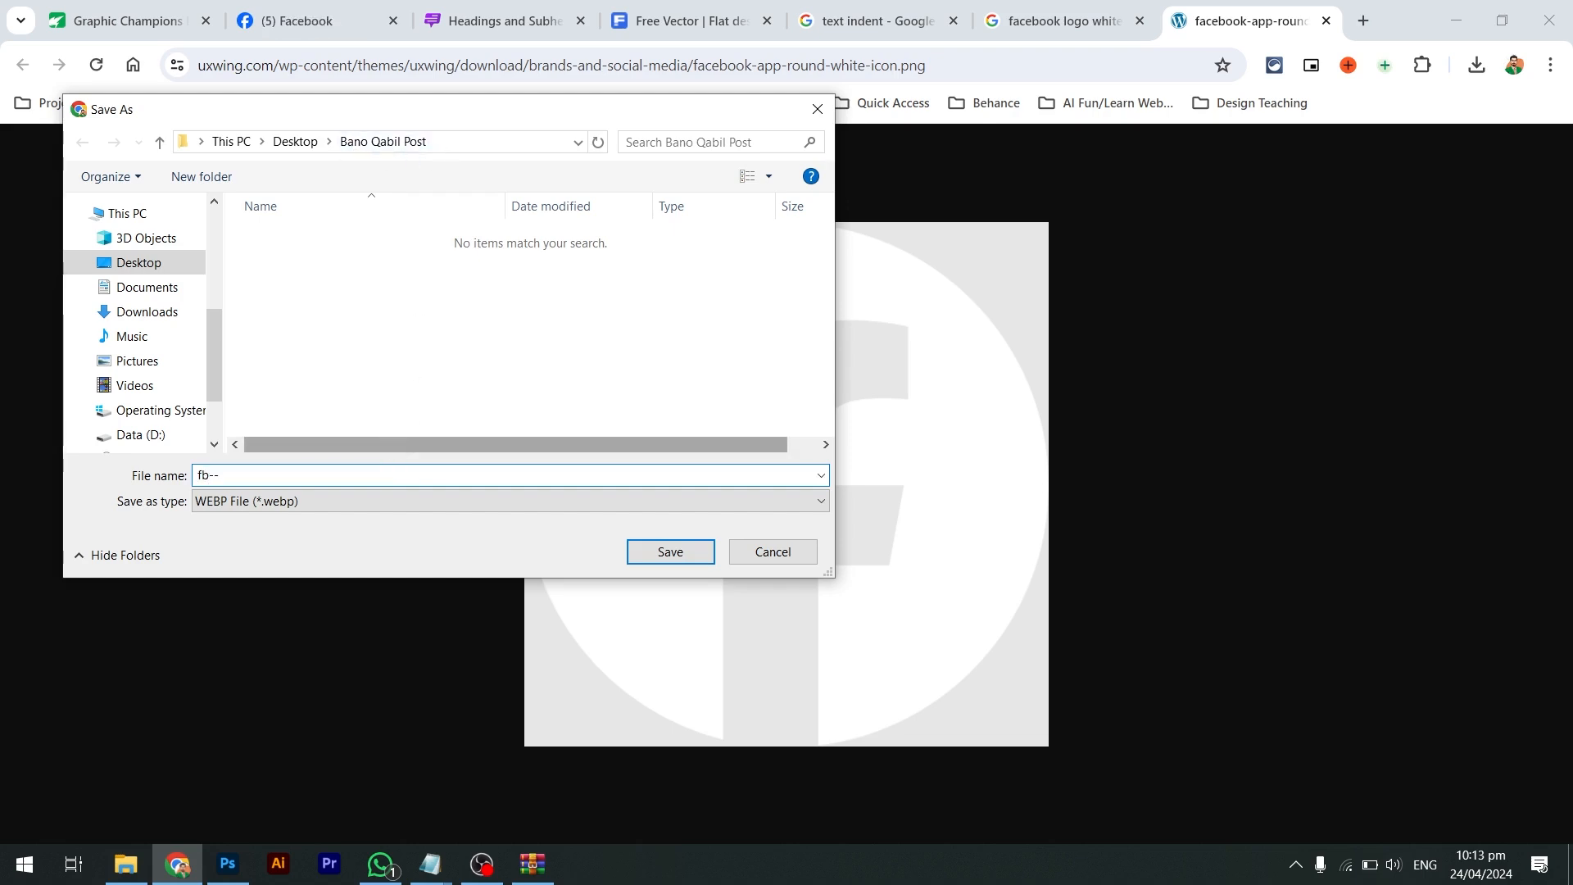
type("-icon")
key("Return")
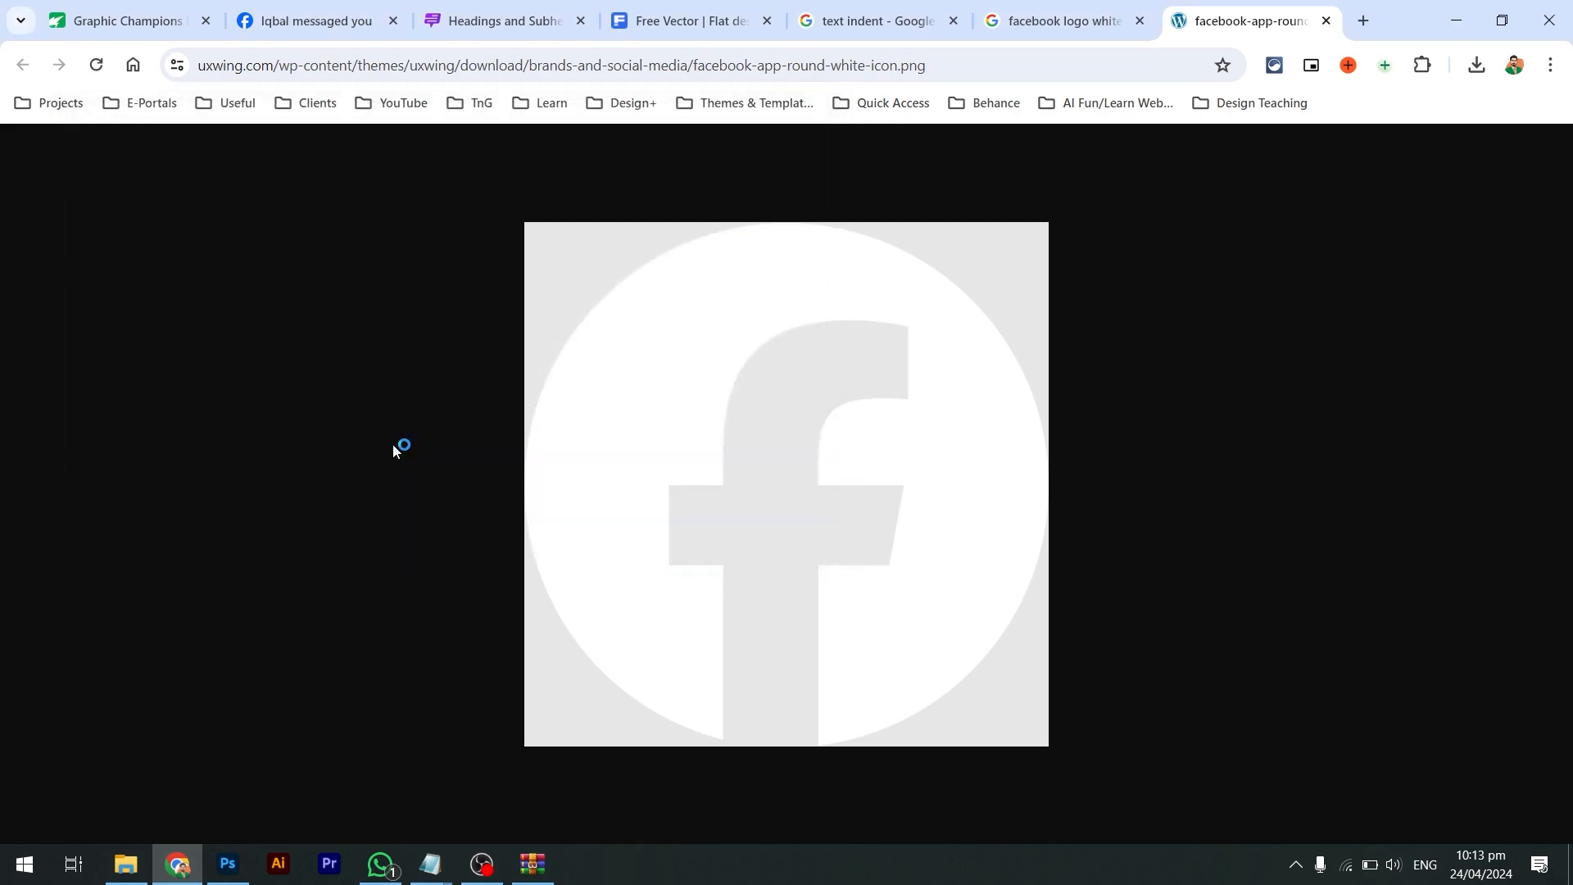
key("ctrl+w")
key("alt+Tab")
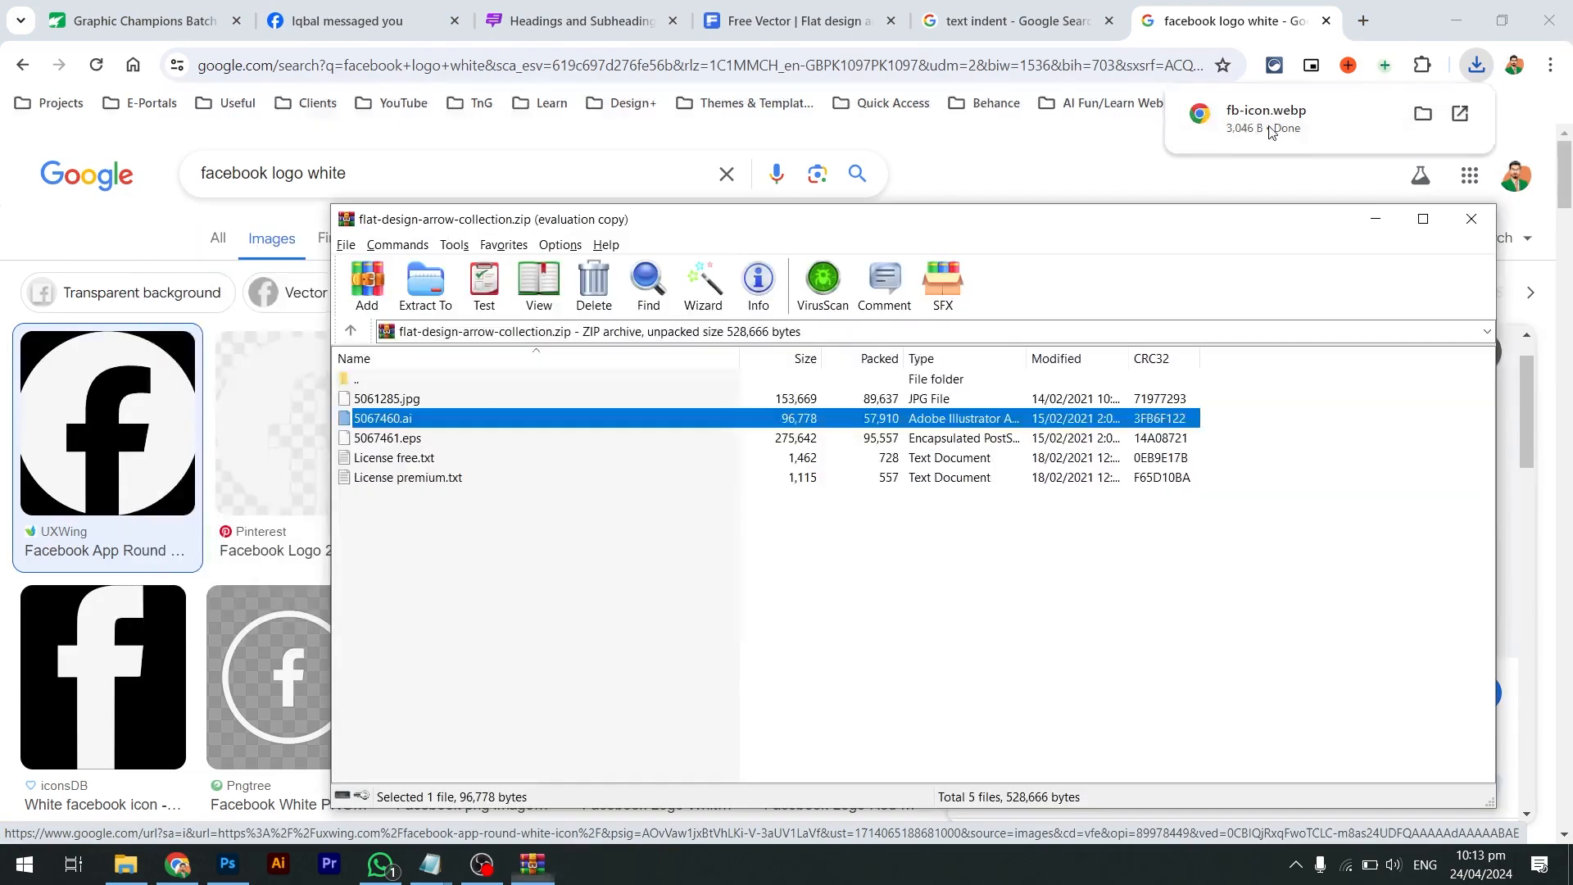
Close the WinRAR window and clear the selection in the Bano Qabil Post folder
key("Escape")
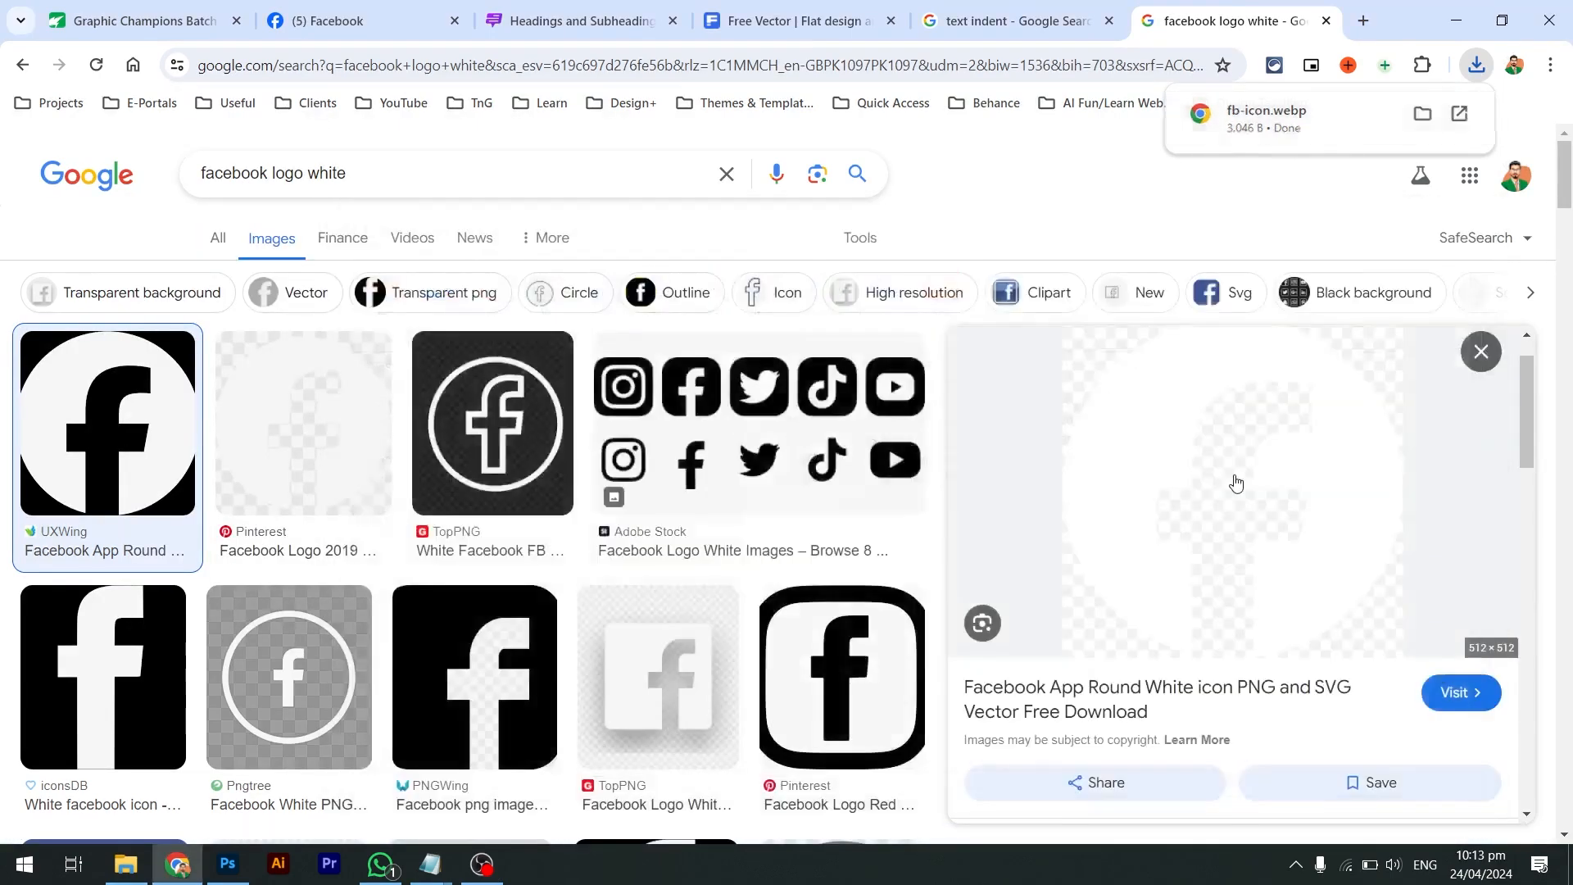
key("alt+Tab")
key("Tab")
key("Tab")
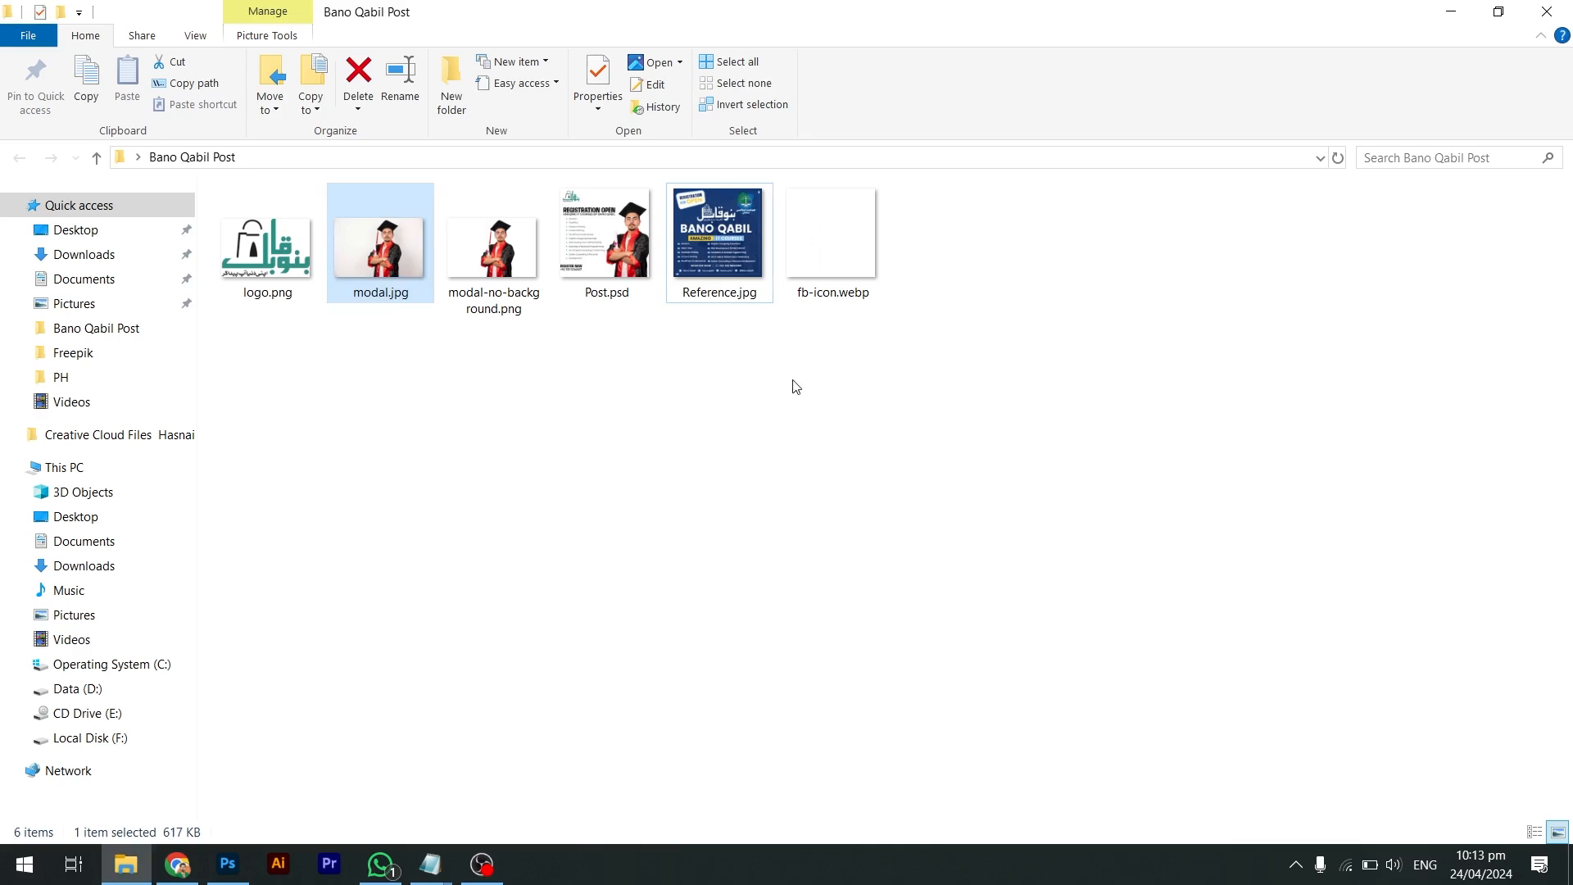
left_click(794, 377)
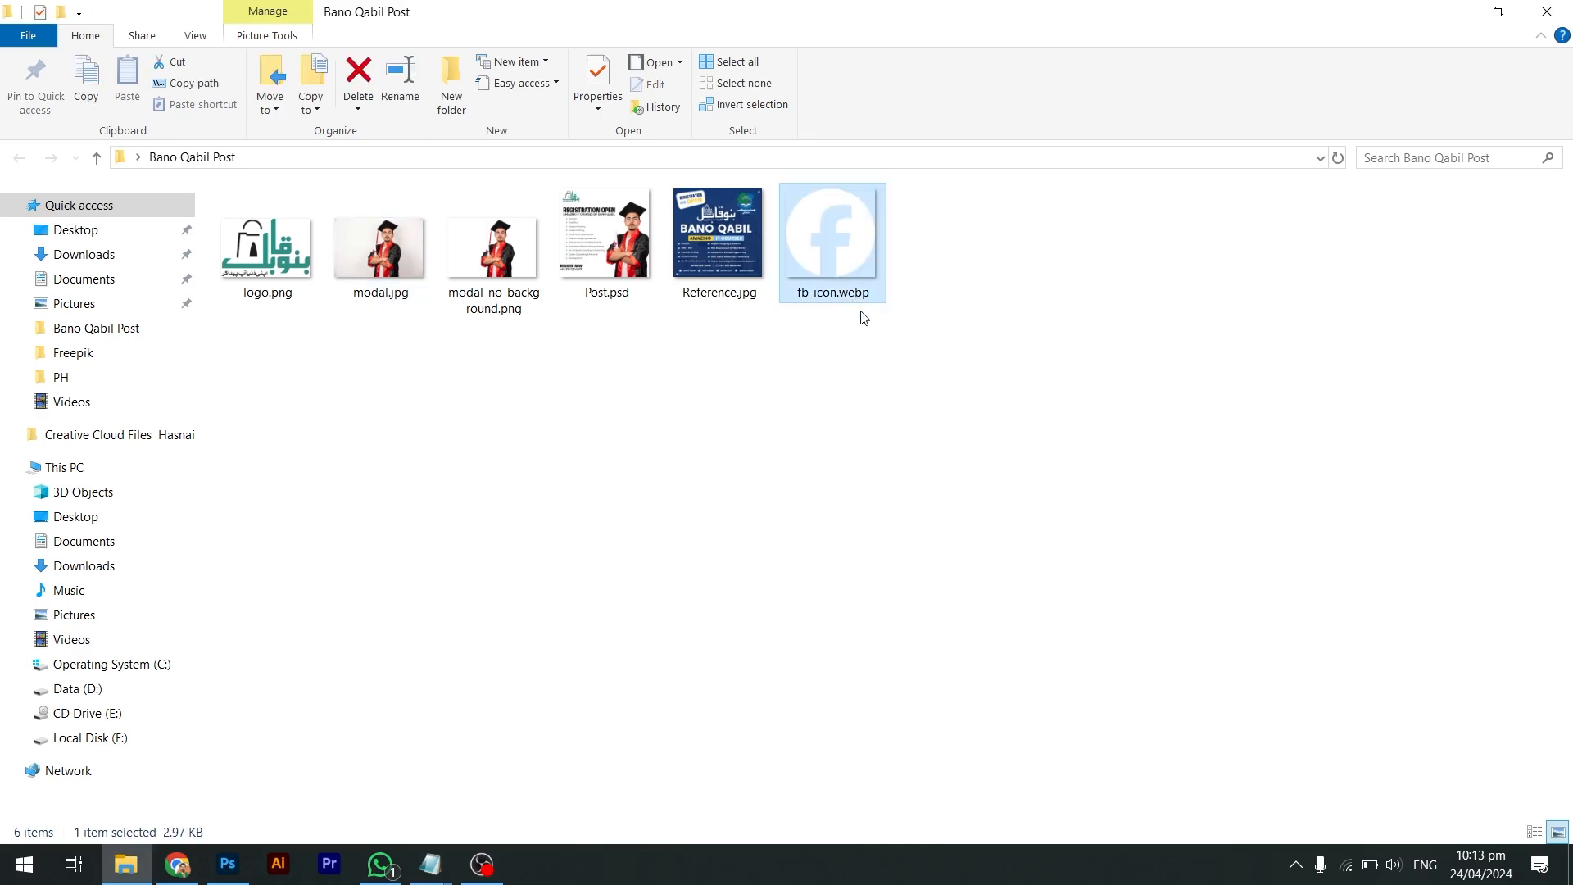
Search 'webp to png' and open CloudConvert's WEBP to PNG converter
key("alt+Tab")
triple_click(679, 181)
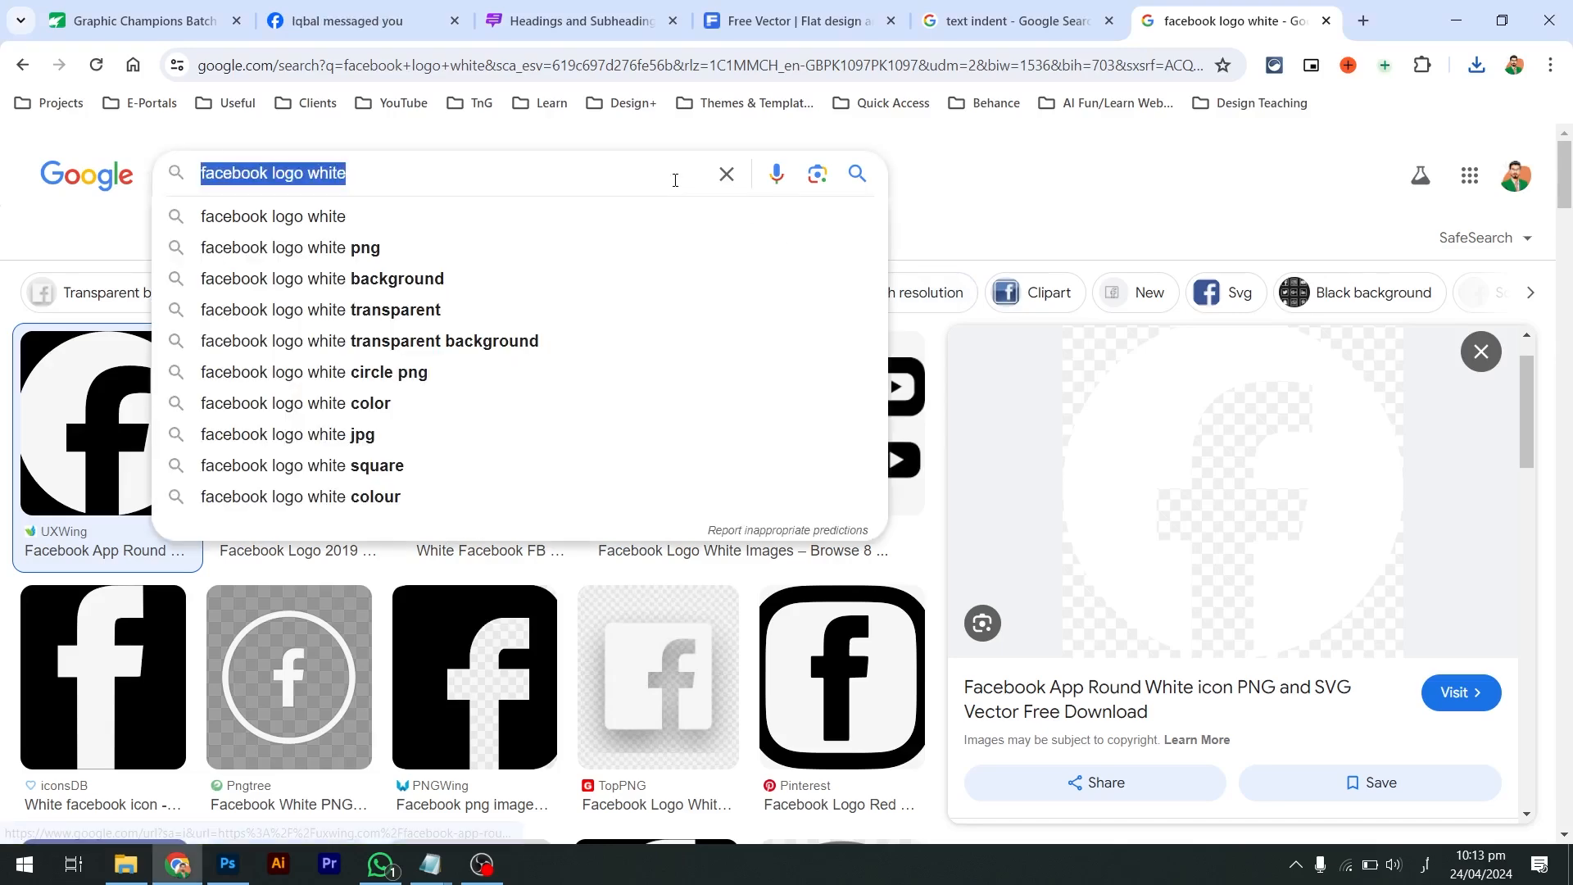
type("وعب ته")
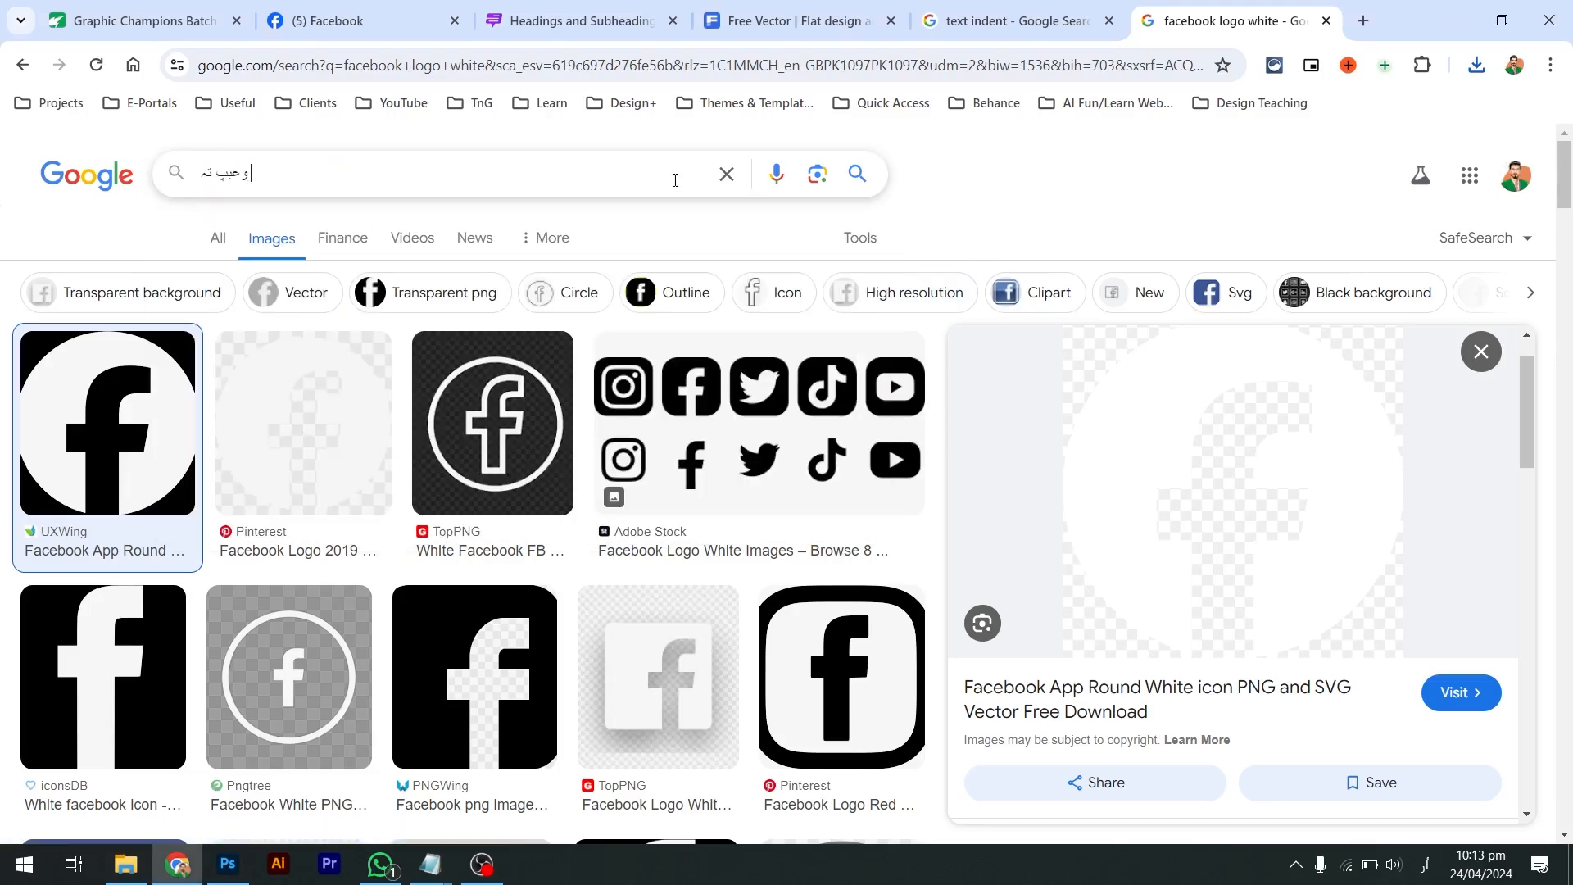
key("alt+shift")
key("ctrl+a")
type("webp to ")
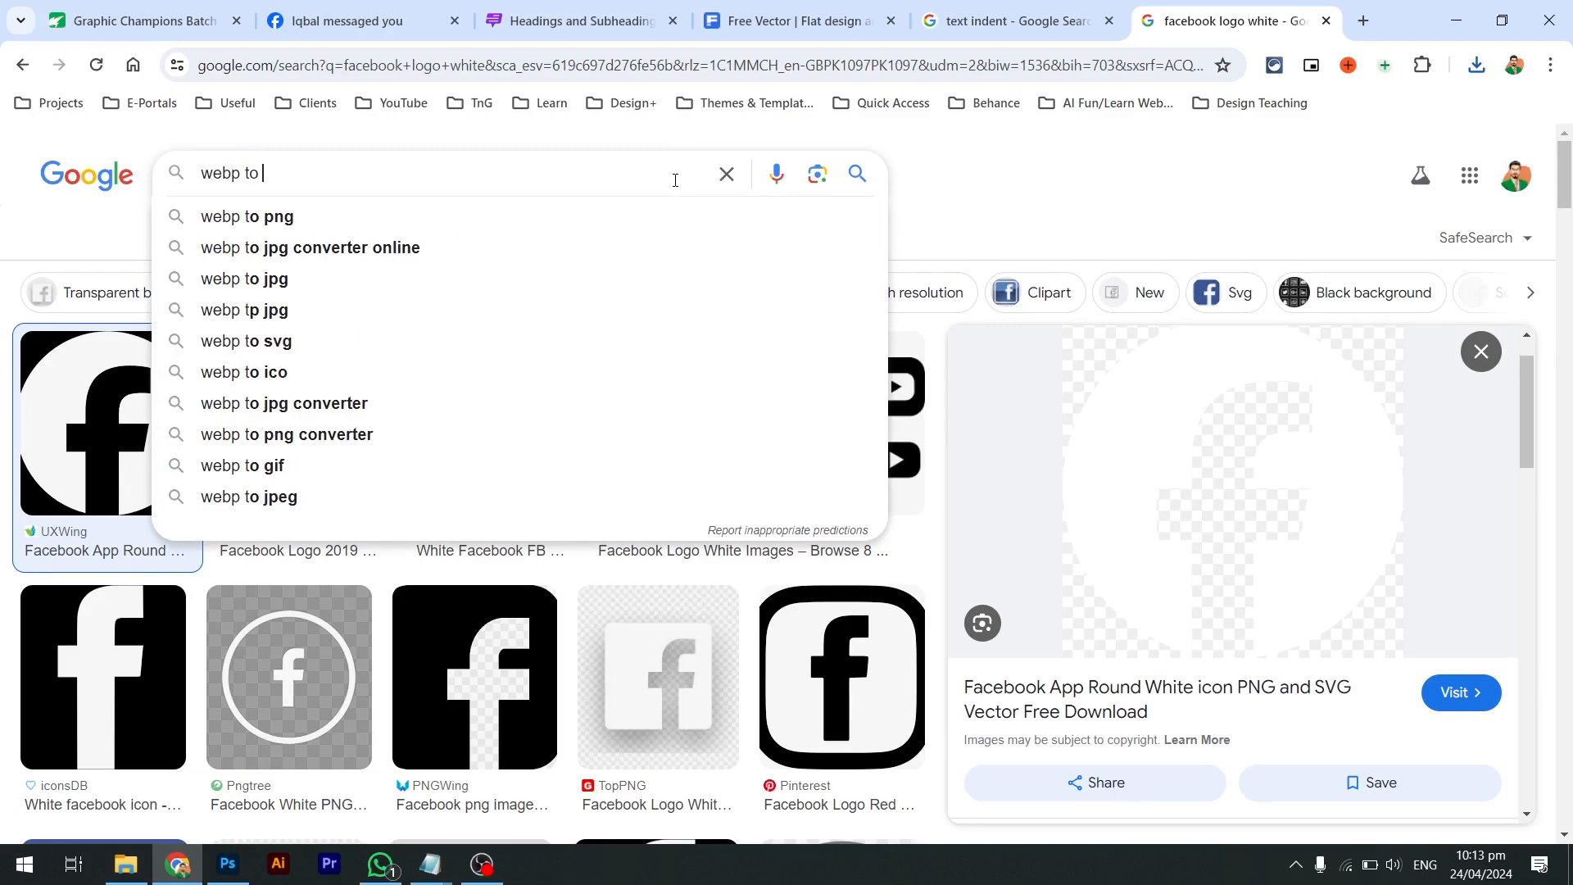
type("png")
key("Return")
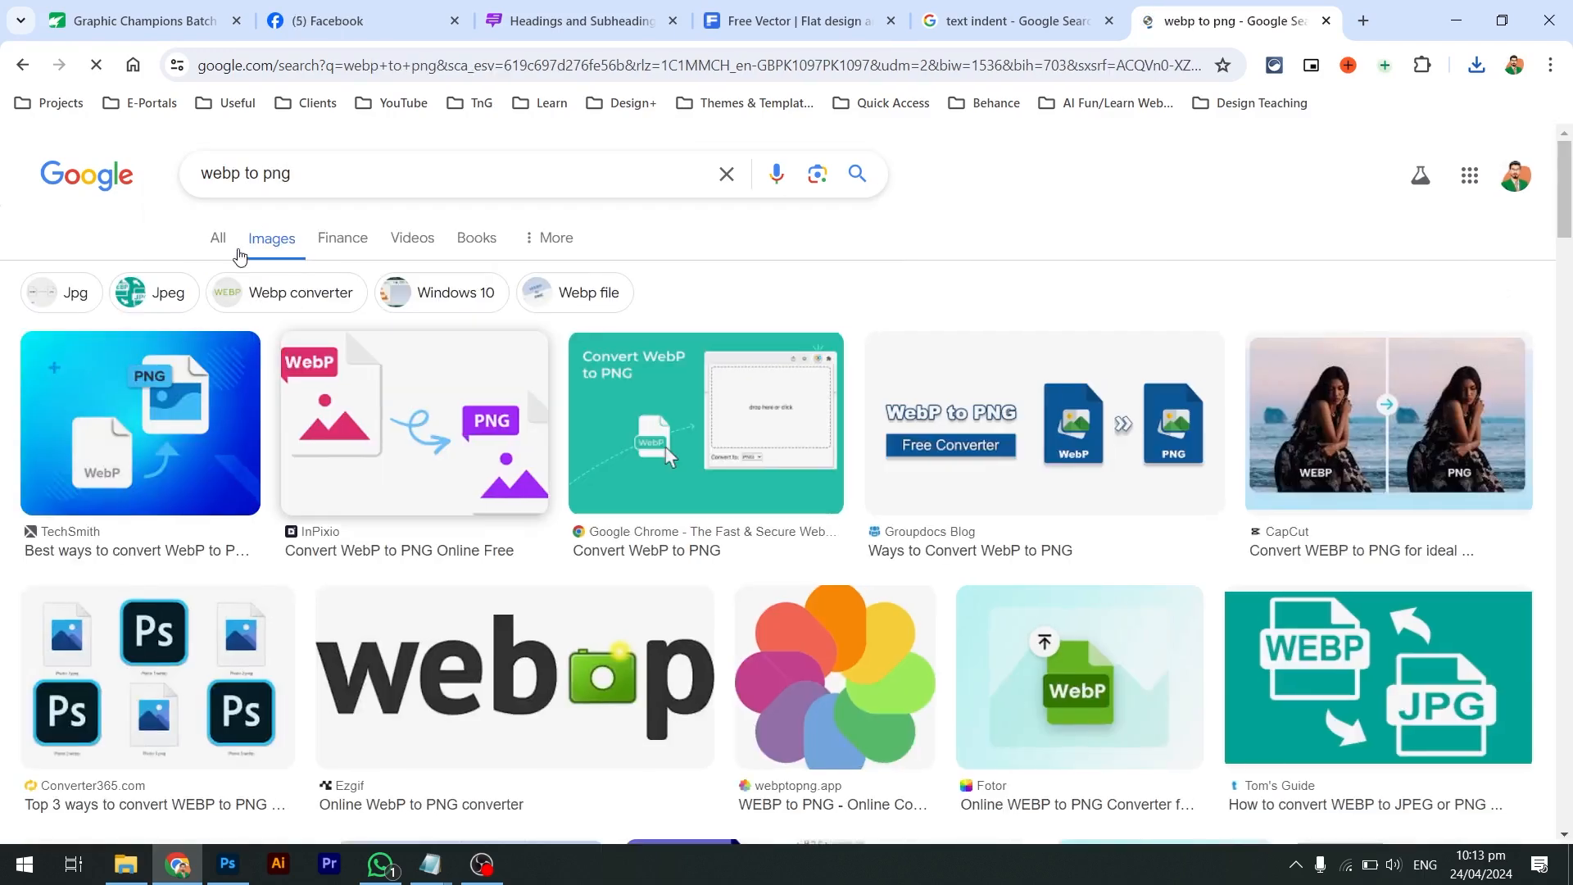
left_click(220, 237)
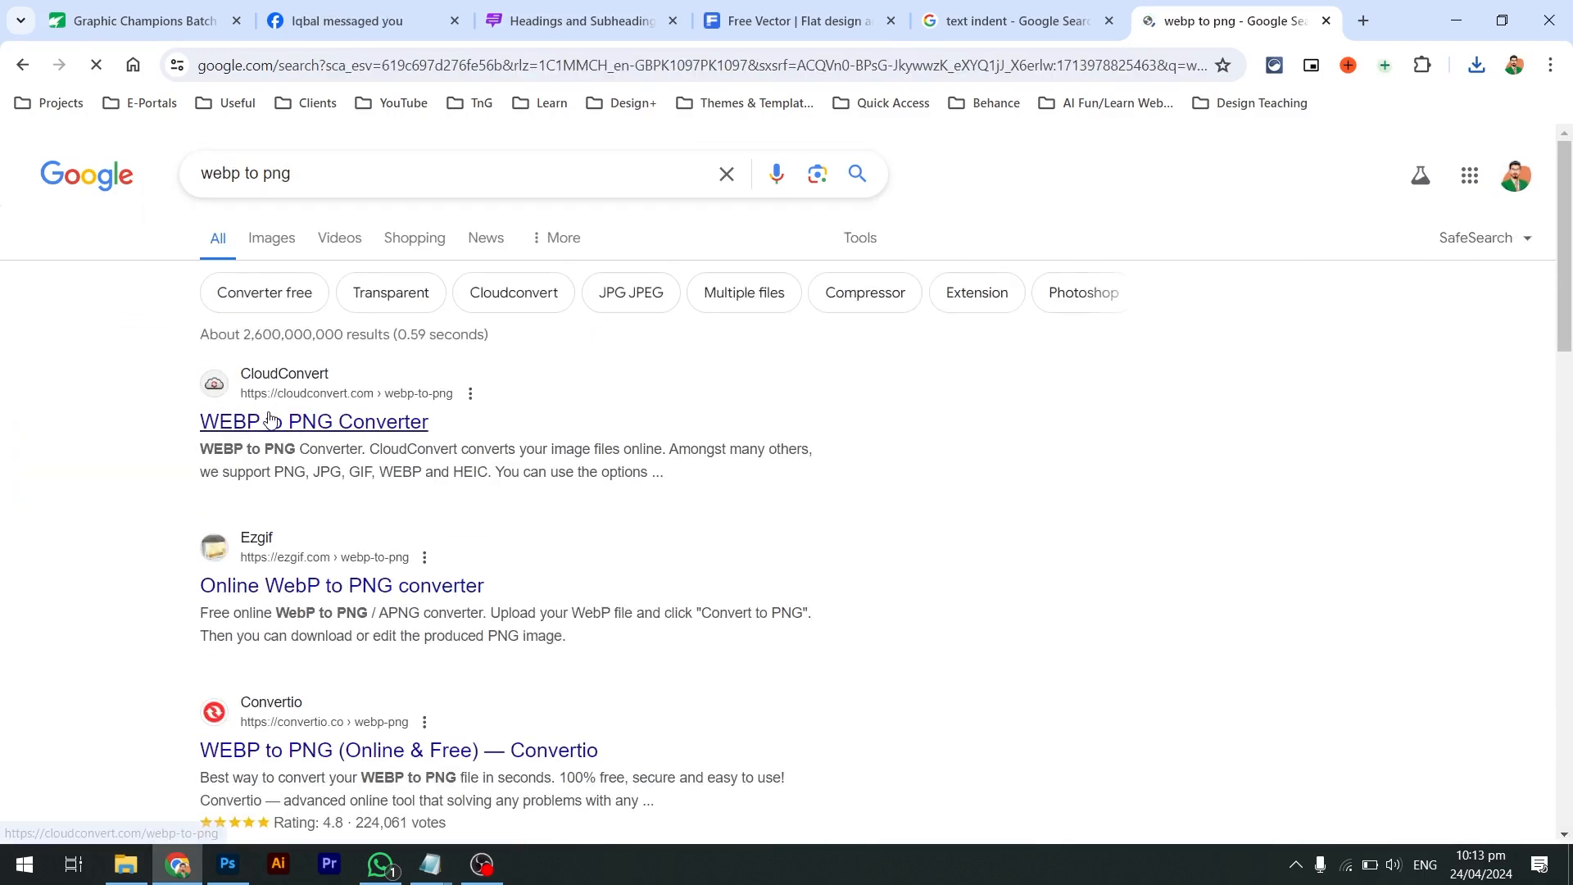
left_click(305, 415)
Upload fb-icon.webp to CloudConvert, convert it to PNG and download it
key("alt+Tab")
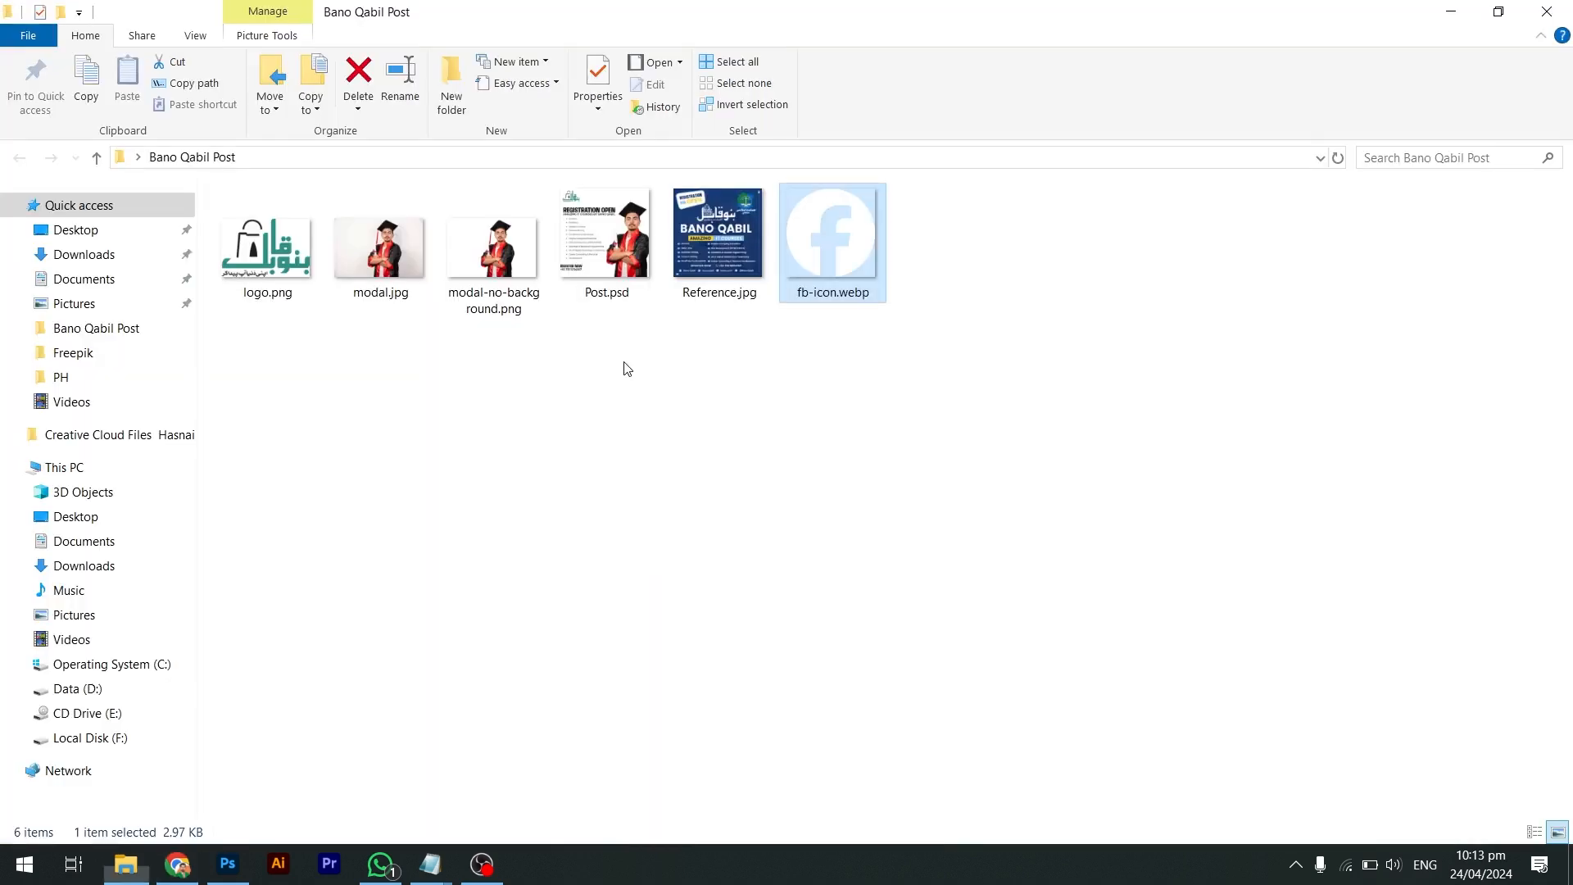
left_click_drag(832, 246, 737, 544)
key("alt+Tab")
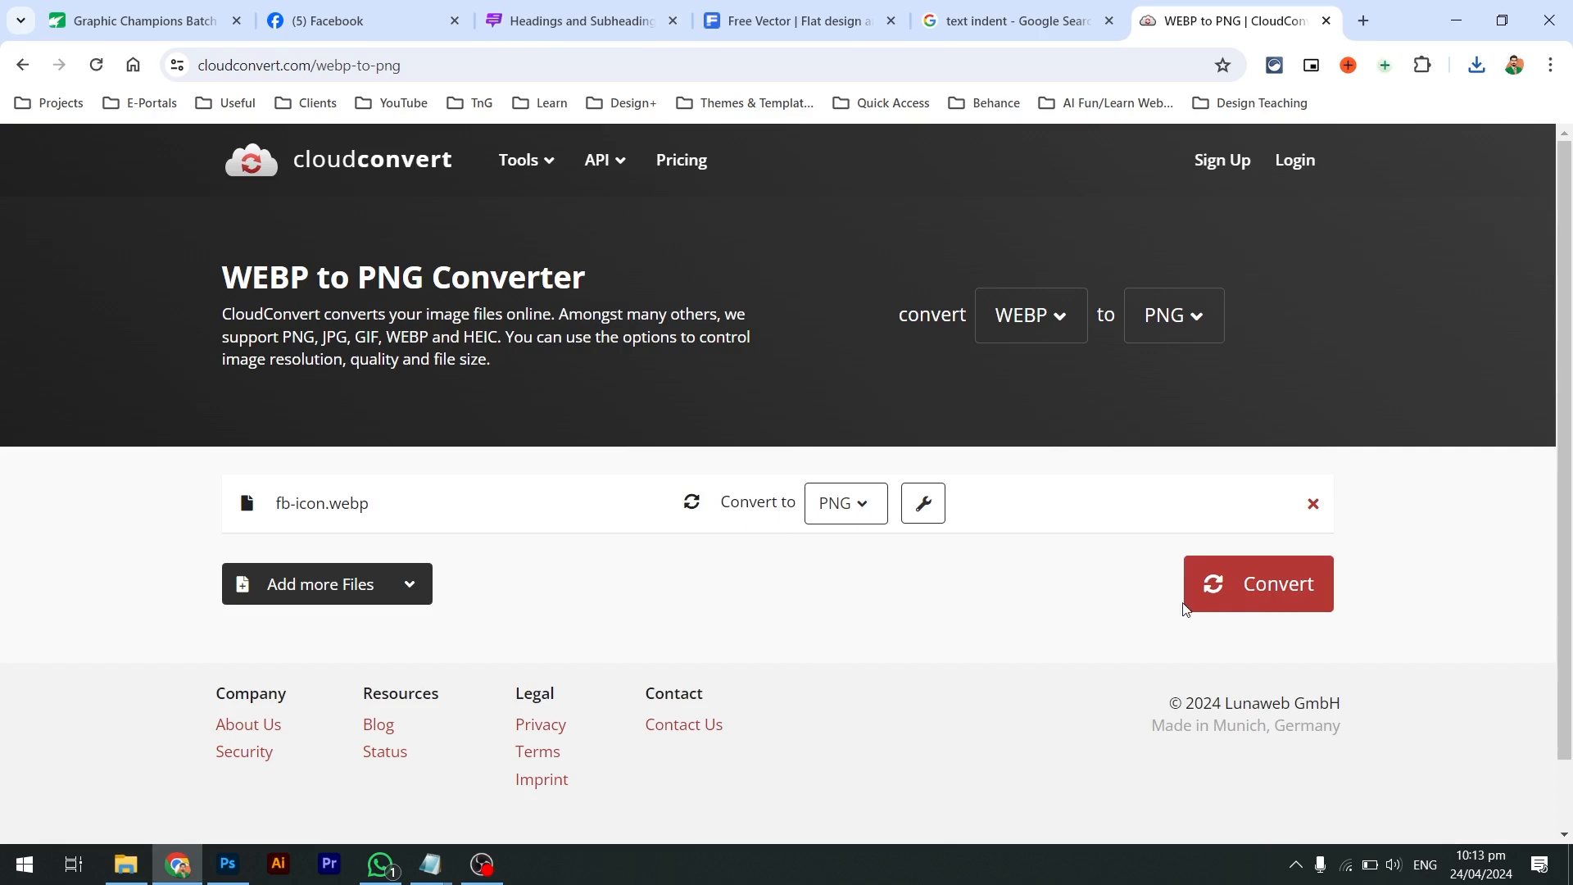
left_click(1241, 563)
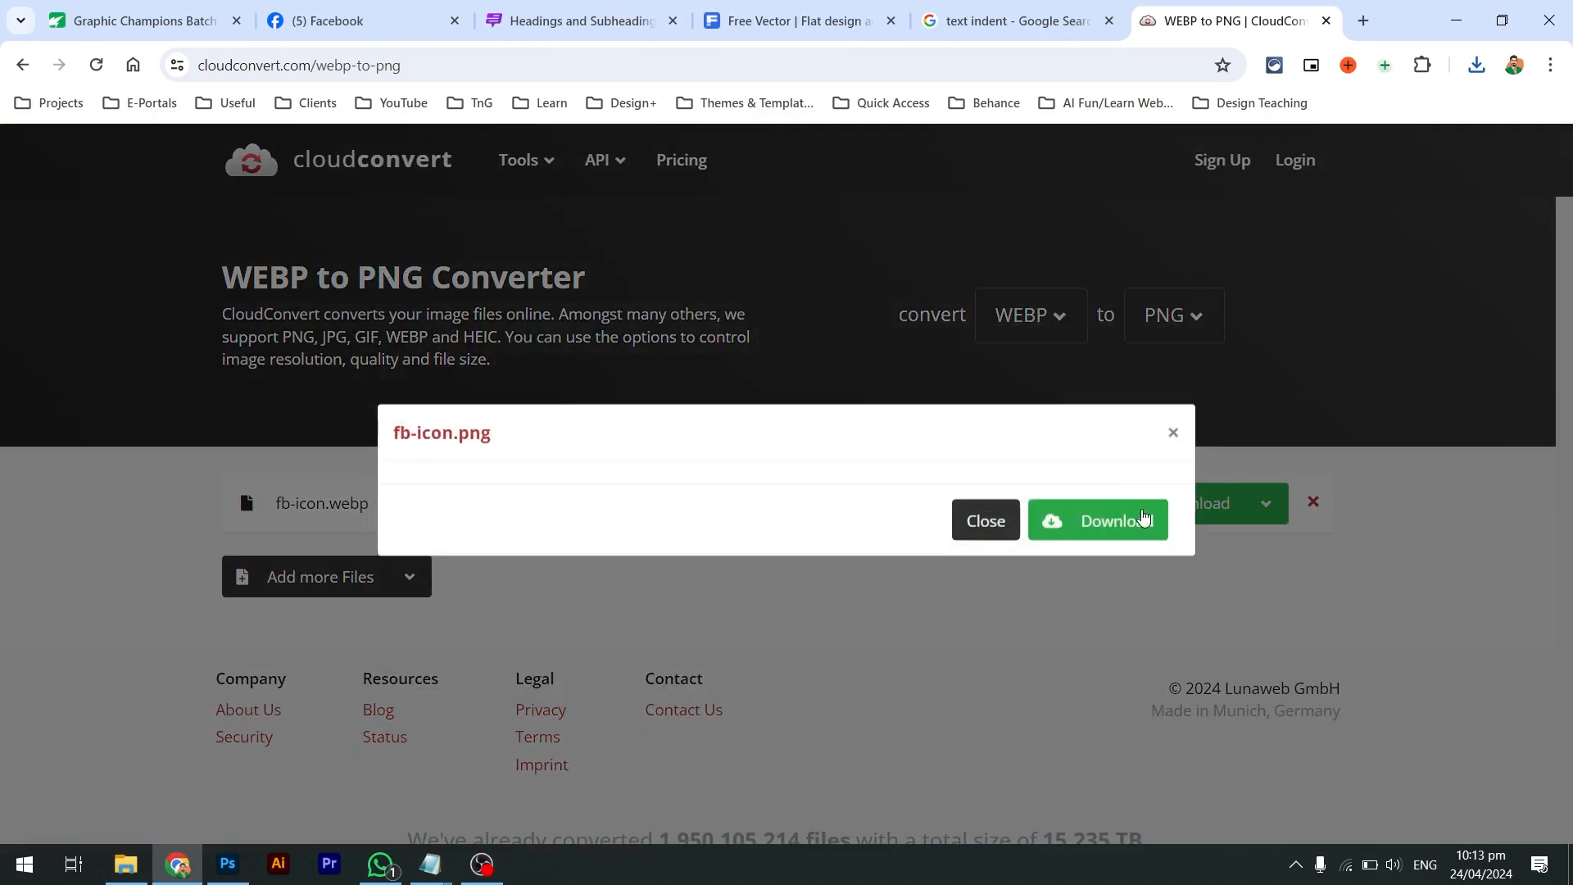
left_click(1077, 778)
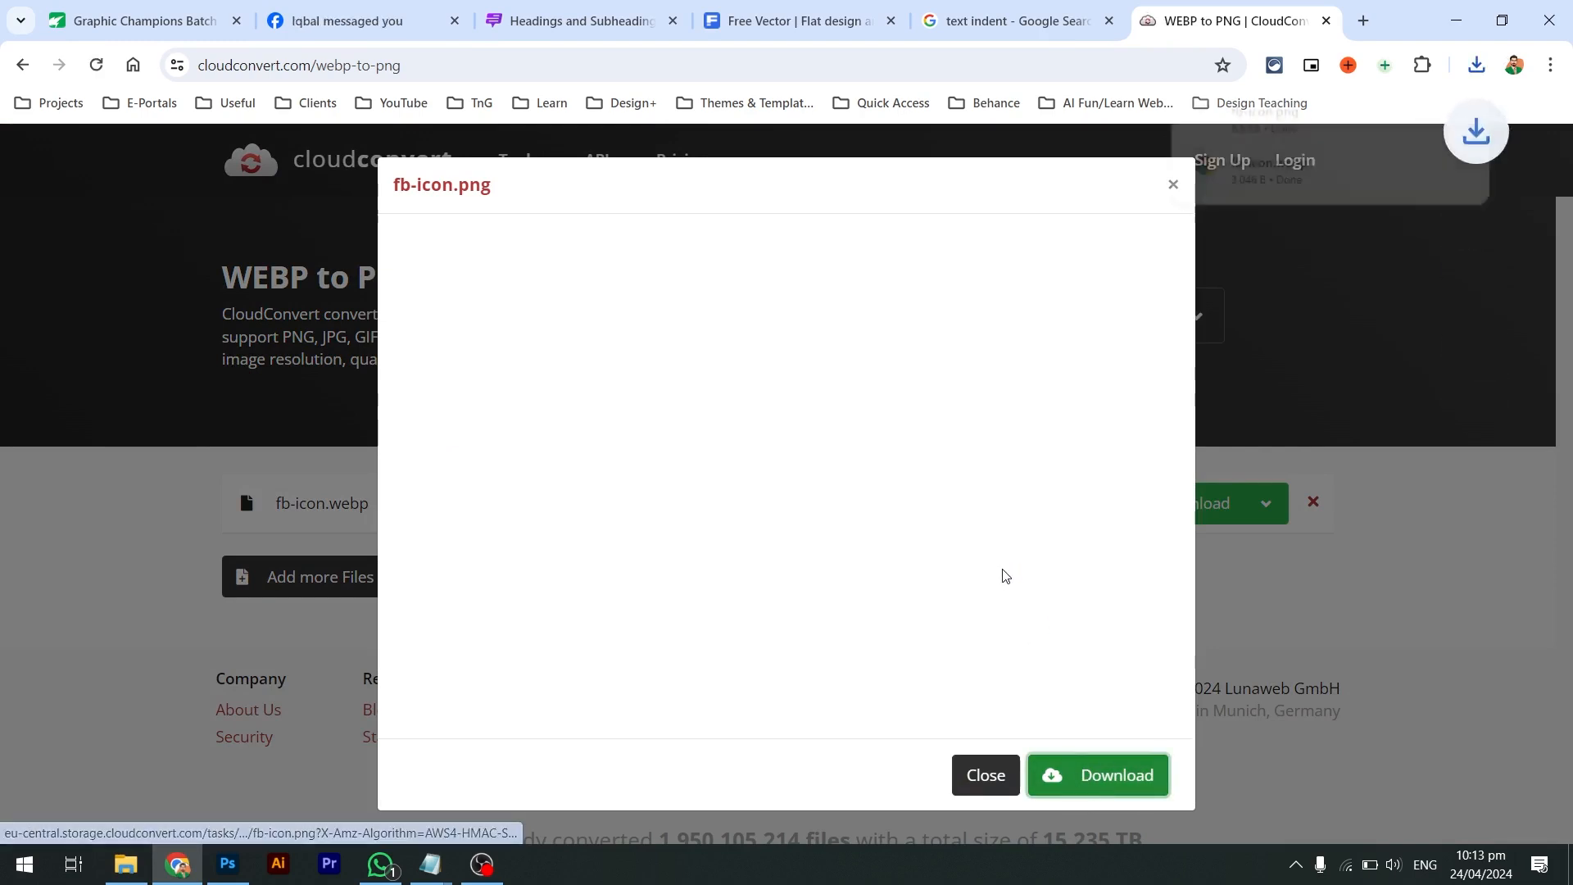
Move fb-icon.png into Bano Qabil Post, delete fb-icon.webp, and drag the PNG into Photoshop
key("alt+Tab")
left_click_drag(1285, 112, 663, 400)
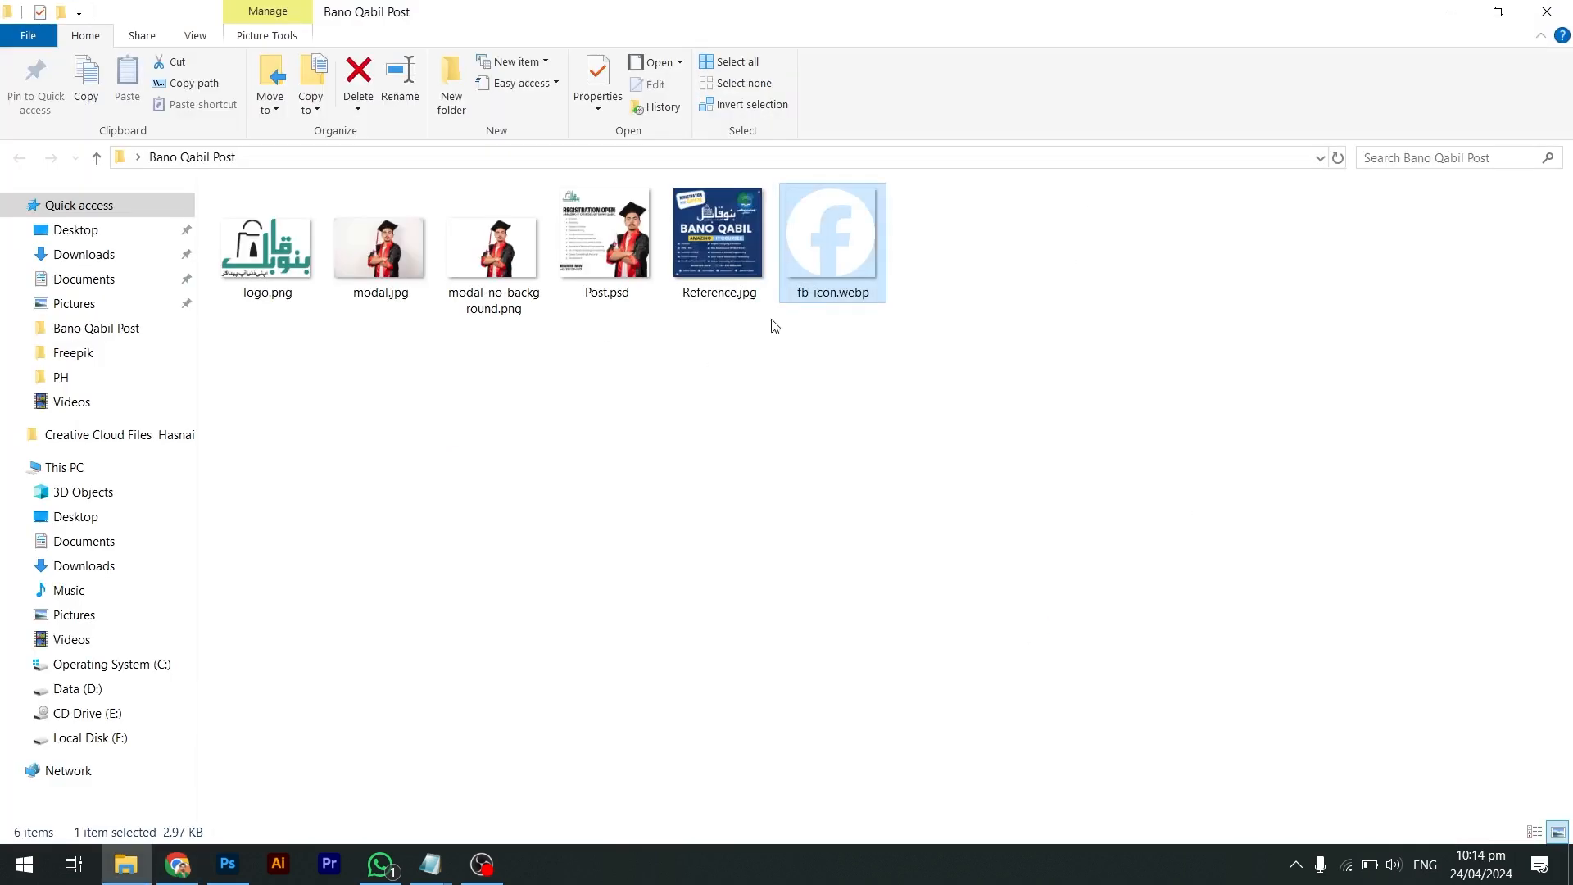
key("Delete")
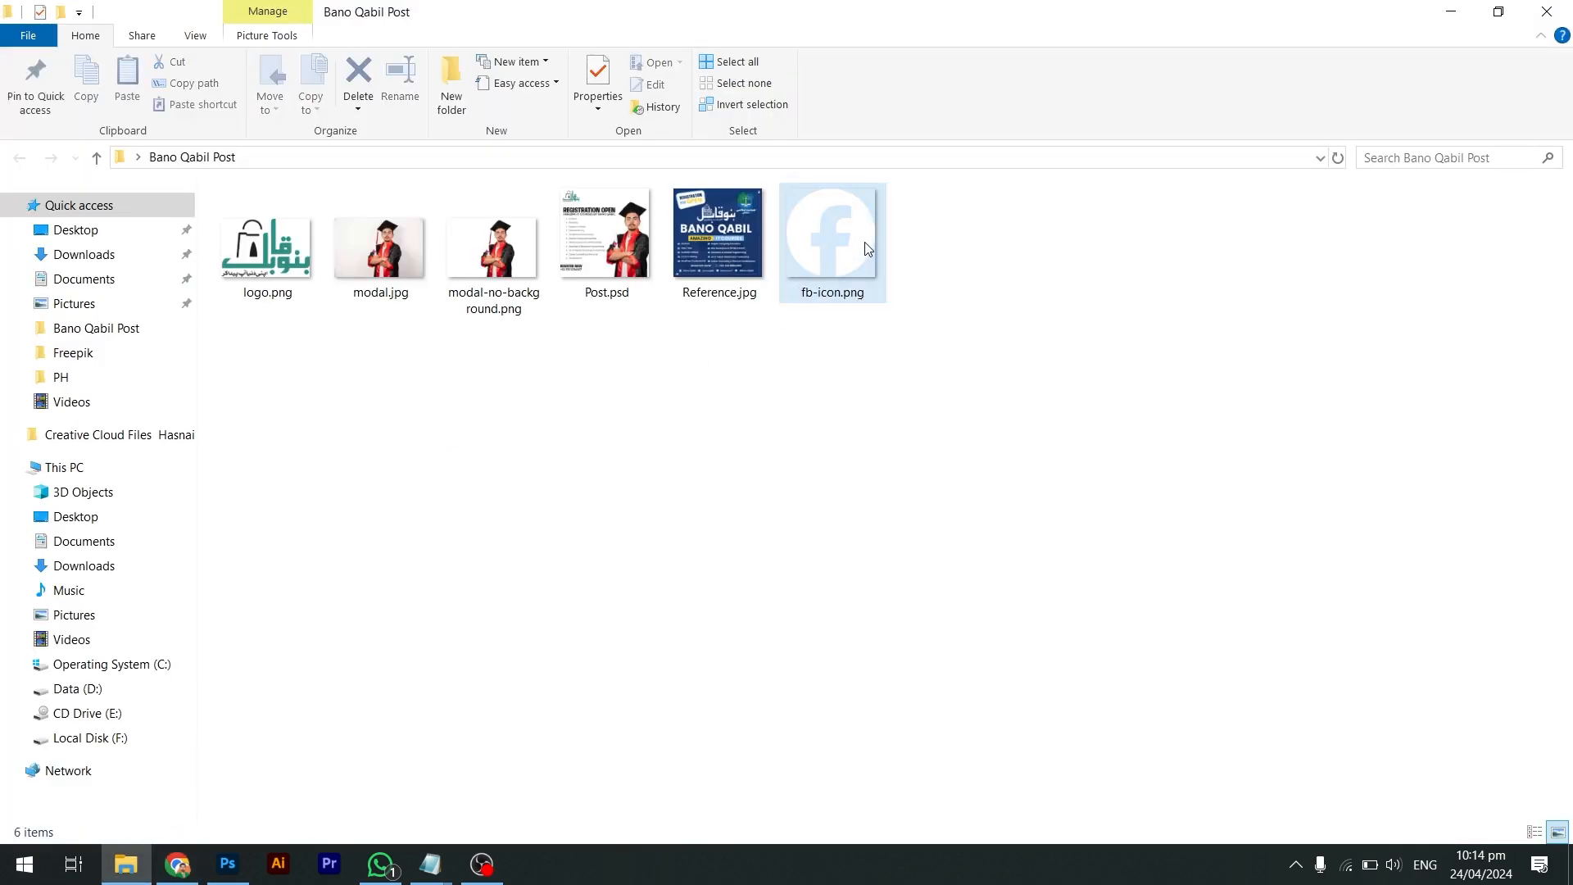
key("alt+Tab")
left_click_drag(868, 249, 541, 574)
key("Tab")
key("Tab")
key("shift+Tab")
Place the Facebook icon and shrink it to about 62%, then 35%
key("Return")
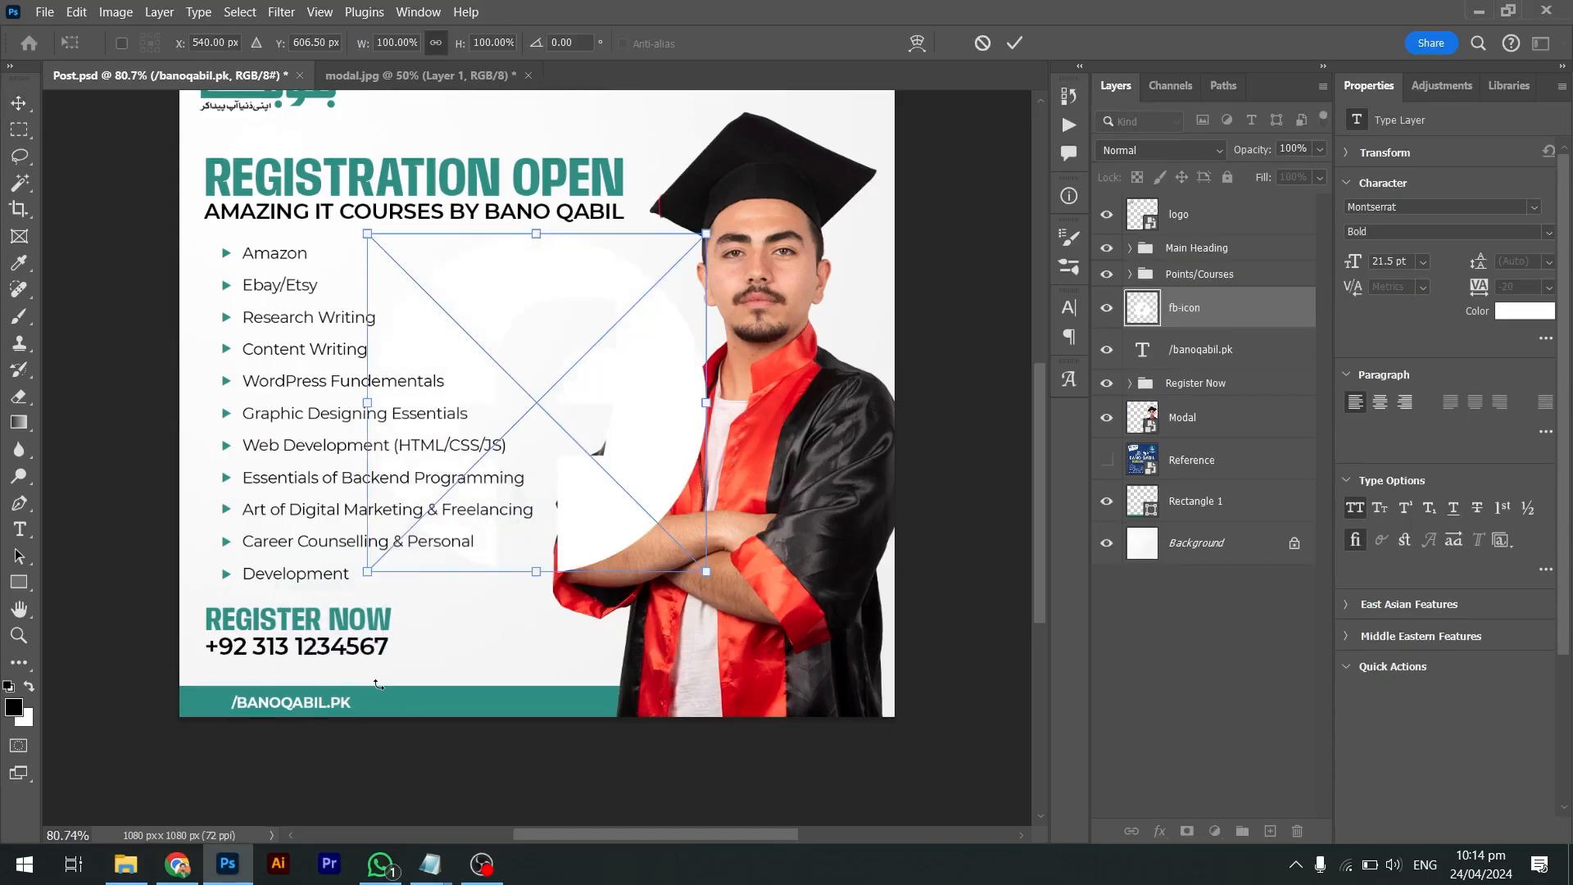
key("ctrl+t")
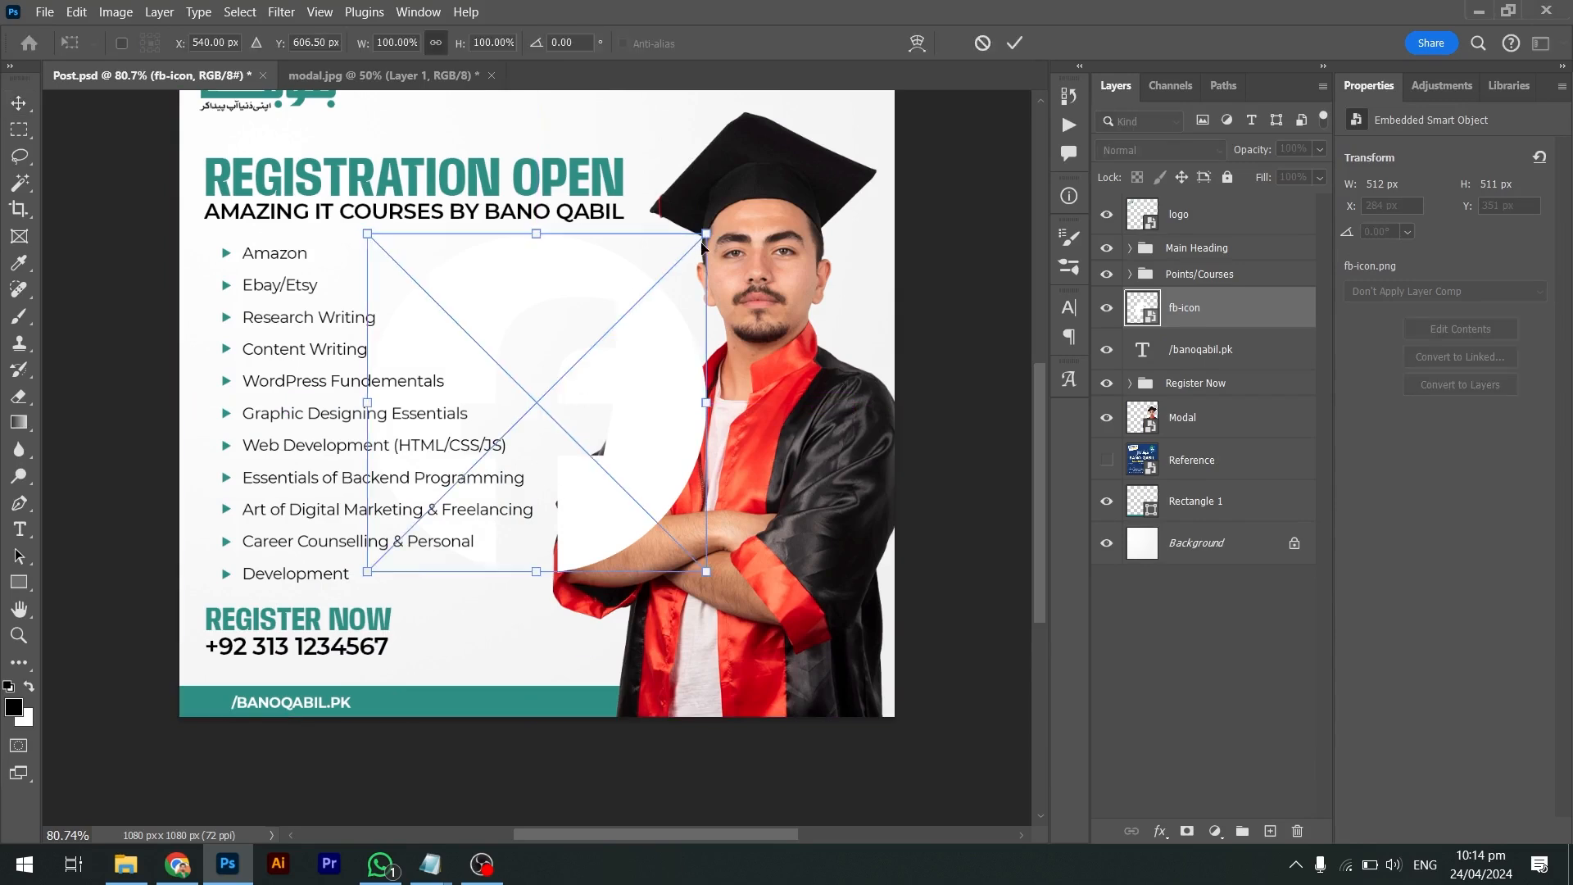
left_click_drag(706, 234, 577, 363)
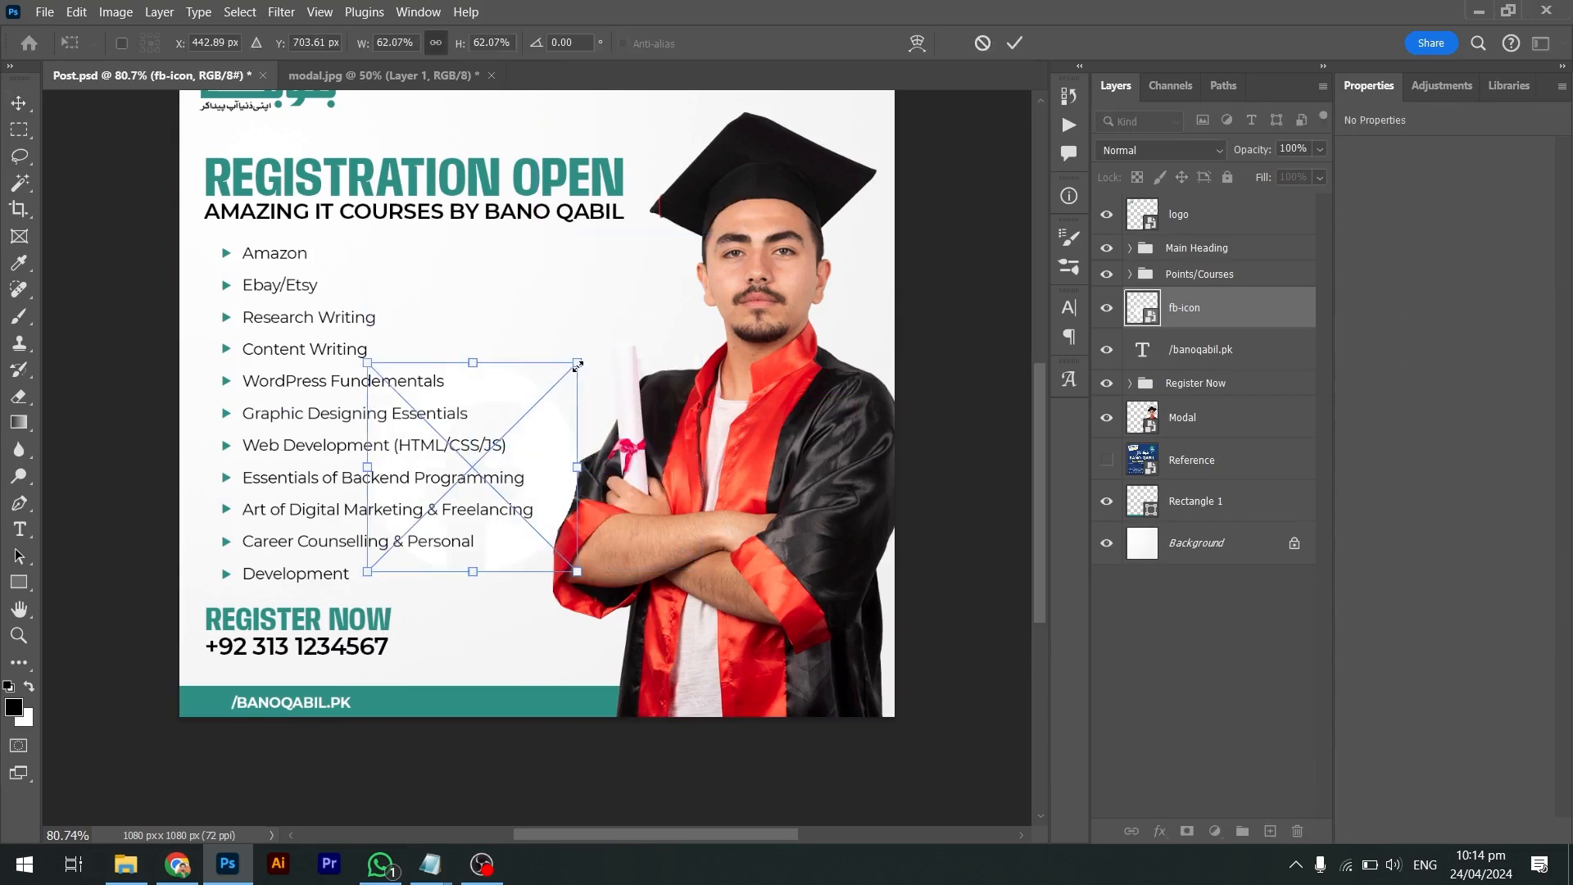
key("Return")
key("ctrl+t")
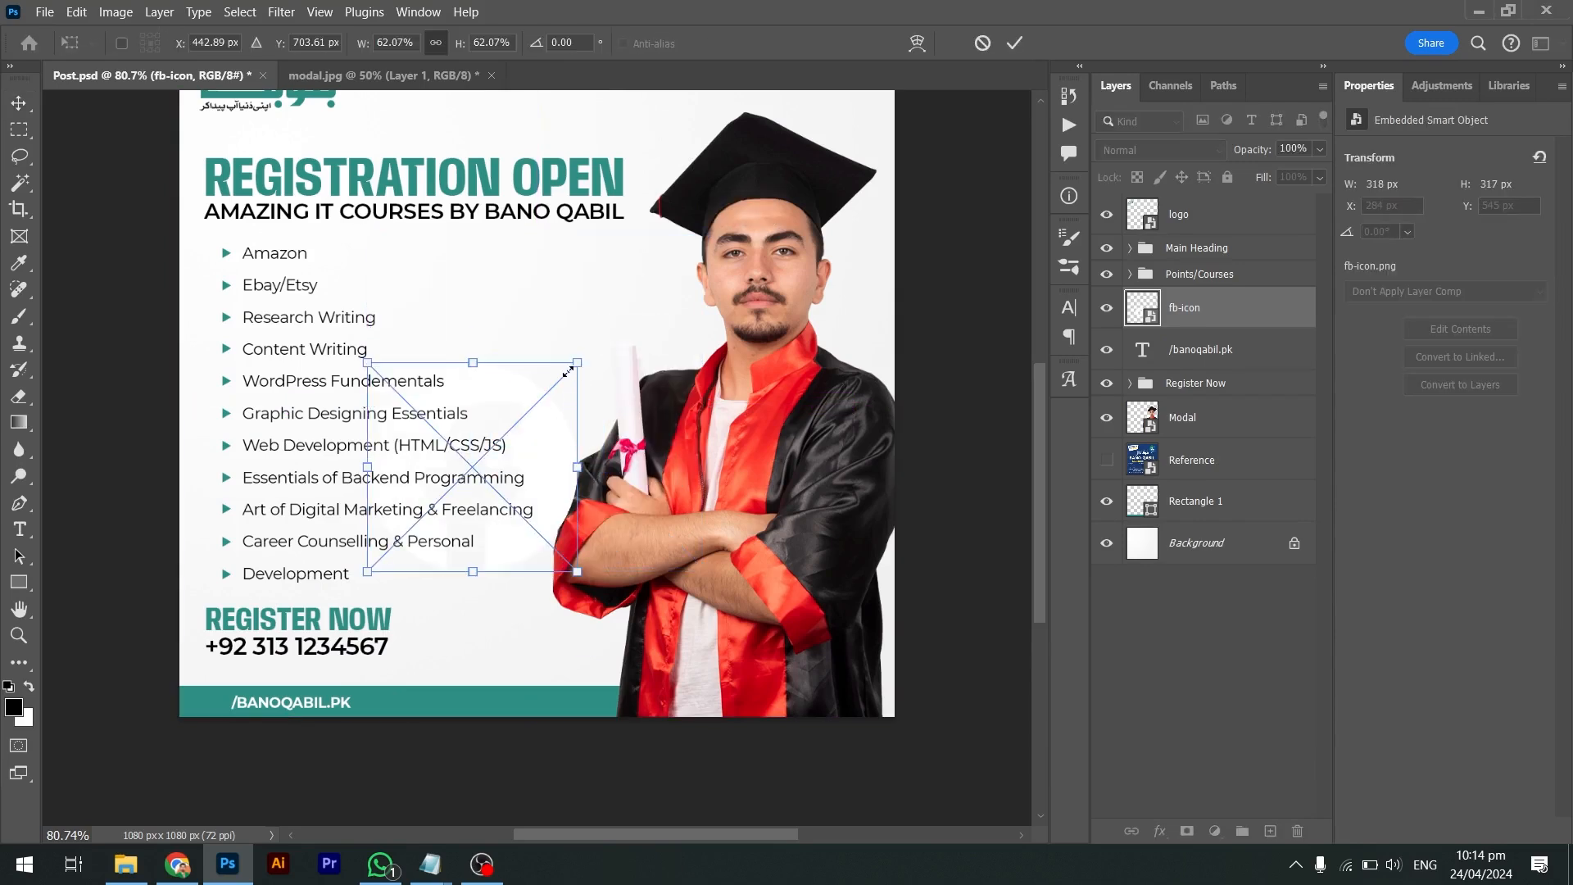
left_click_drag(578, 363, 485, 455)
key("Return")
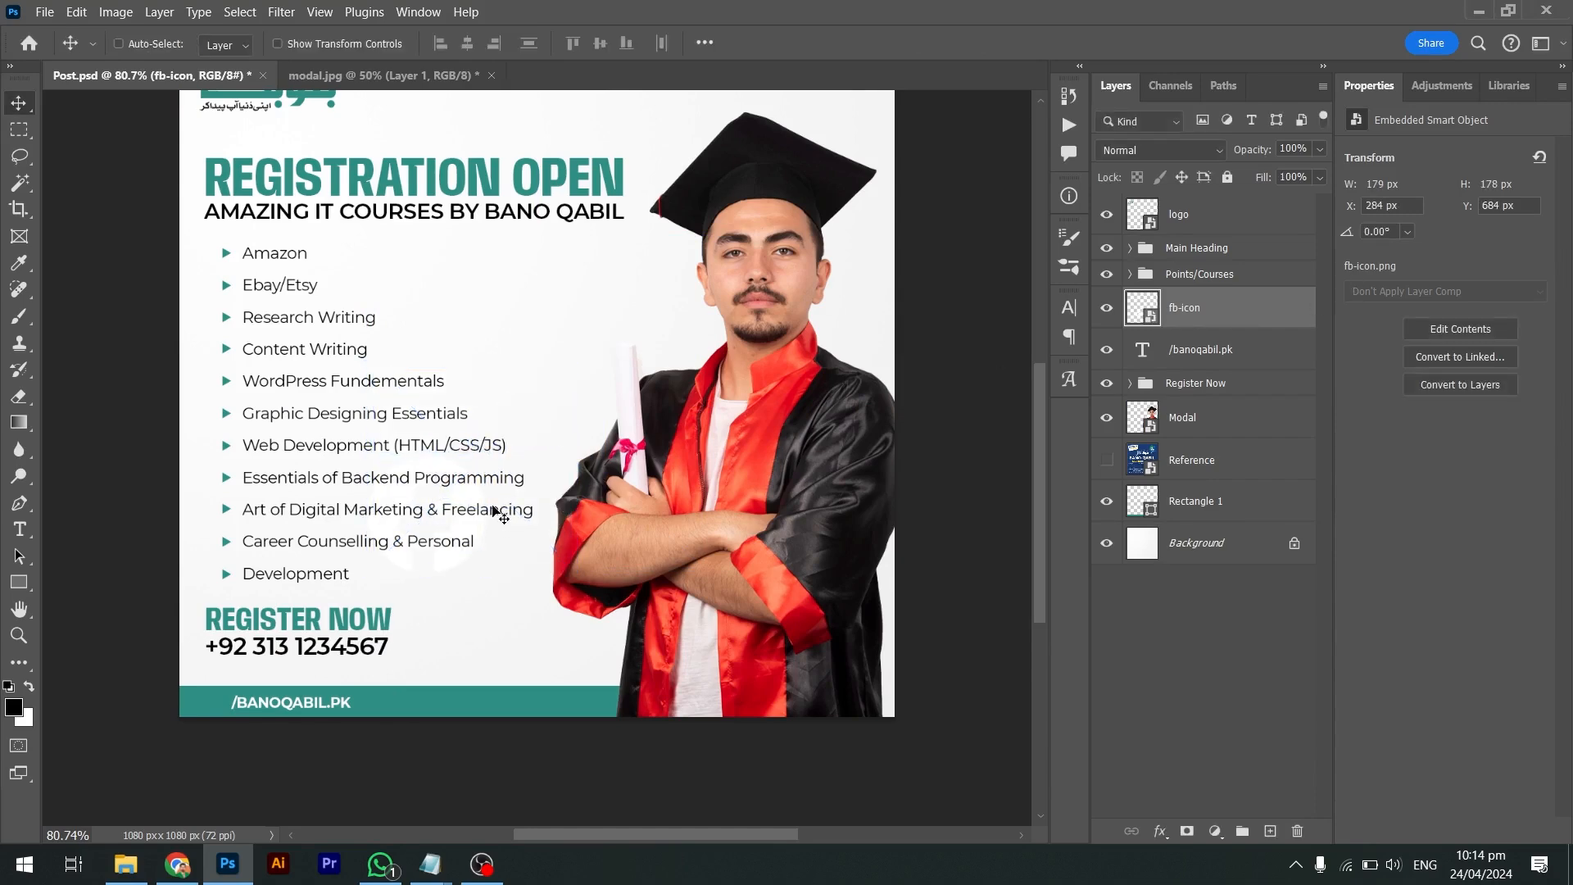
Move the icon onto the teal bar, size it 24×24 px beside /BANOQABIL.PK
left_click_drag(502, 514, 490, 703)
key("ctrl+t")
left_click_drag(473, 643, 151, 697)
key("Return")
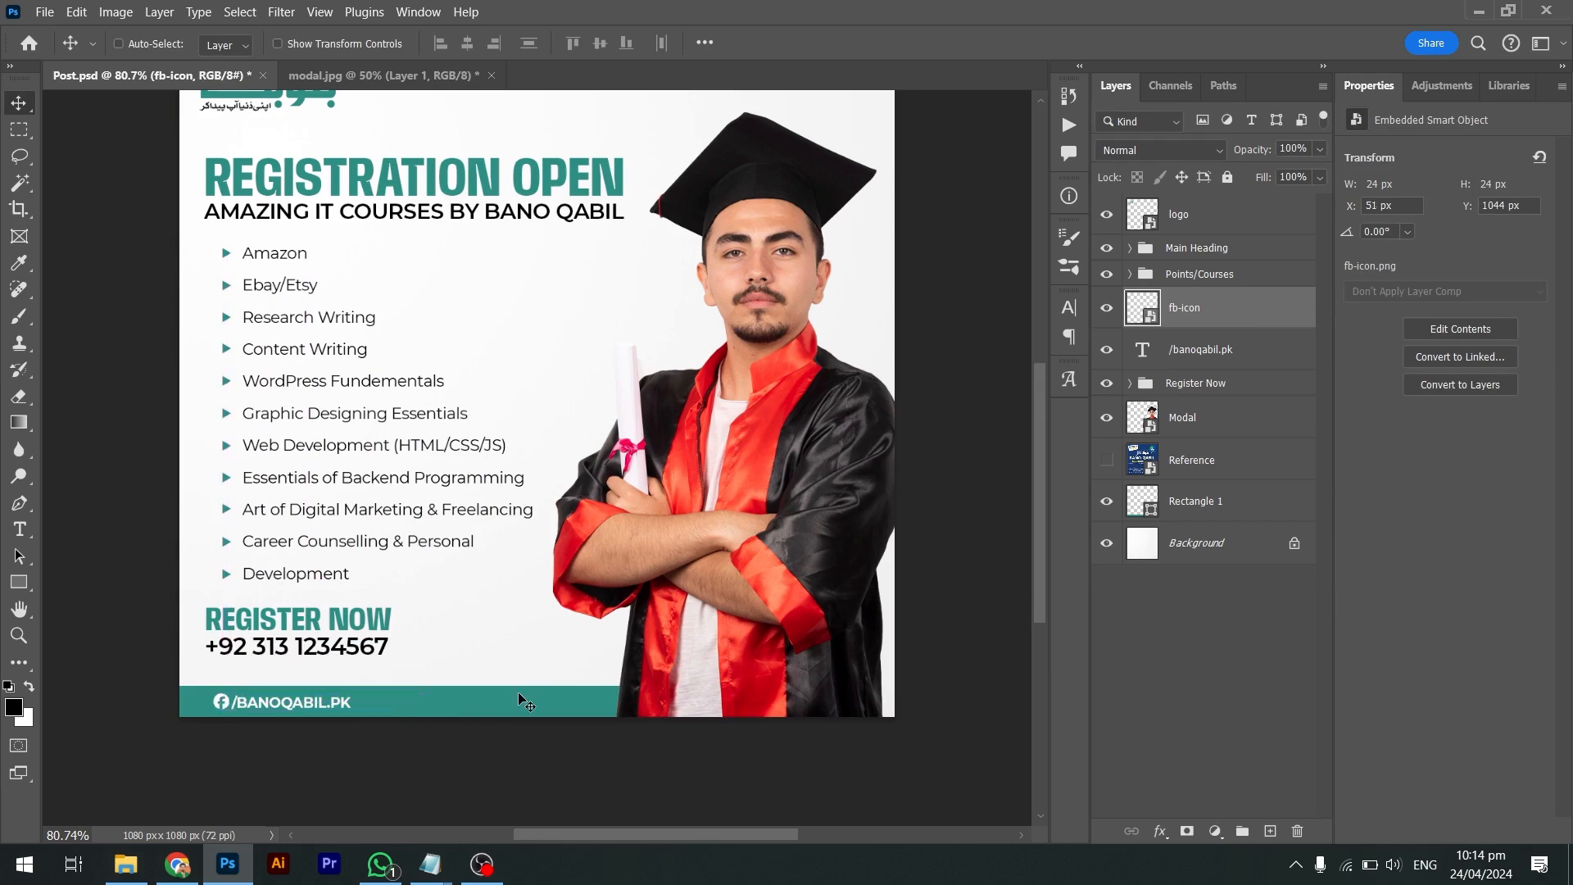
key("Left")
key("Left")
key("Down")
Compare with the Reference layer, then select the icon together with the /banoqabil.pk text
left_click(1109, 472)
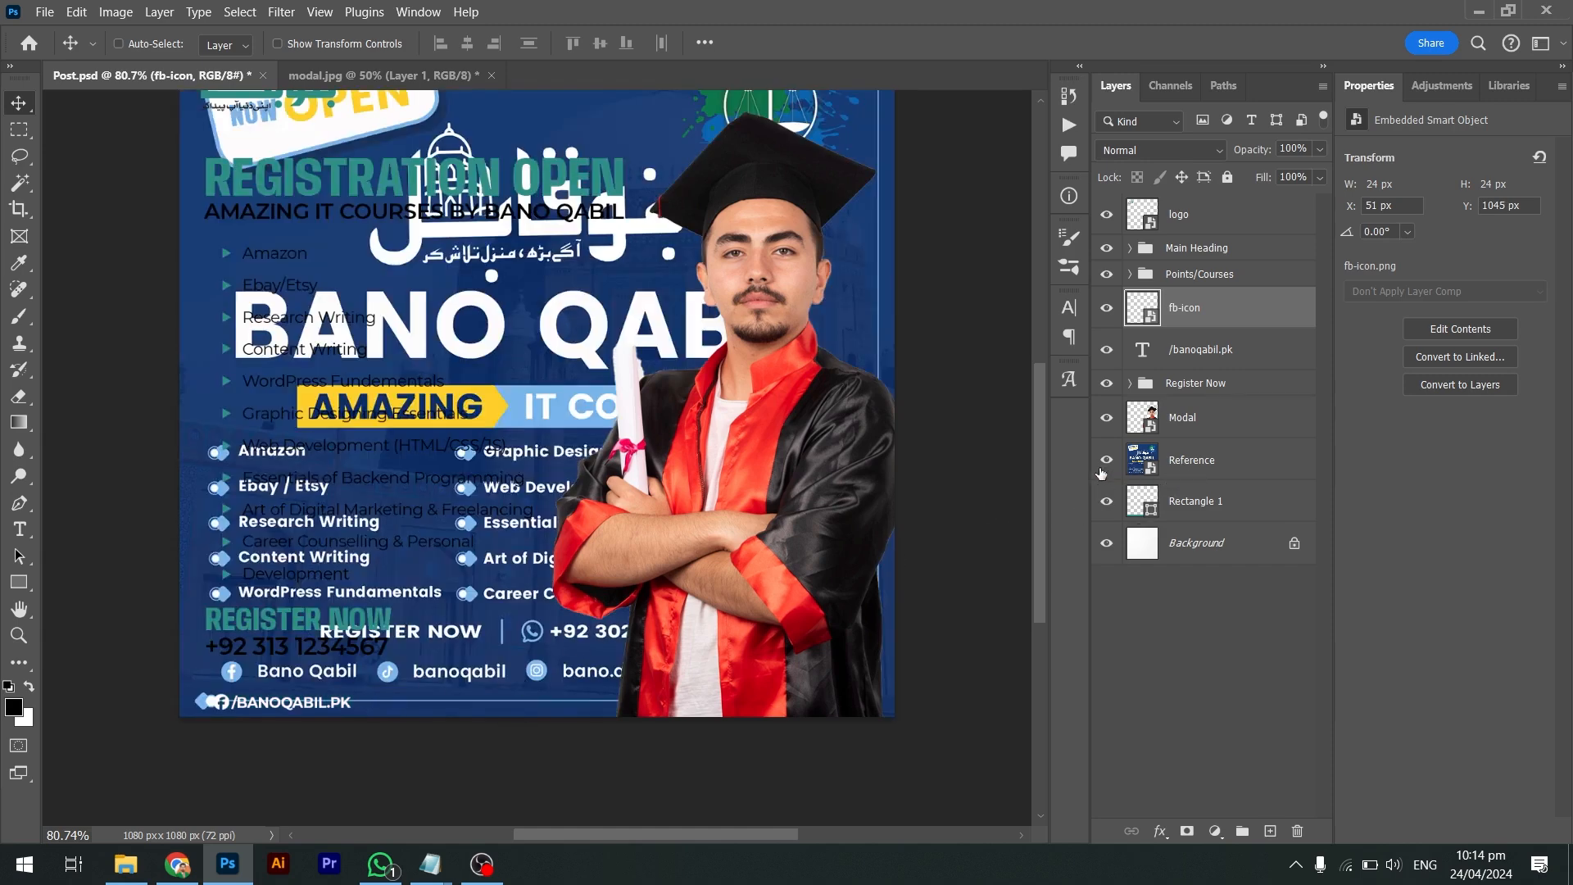
left_click(1106, 460)
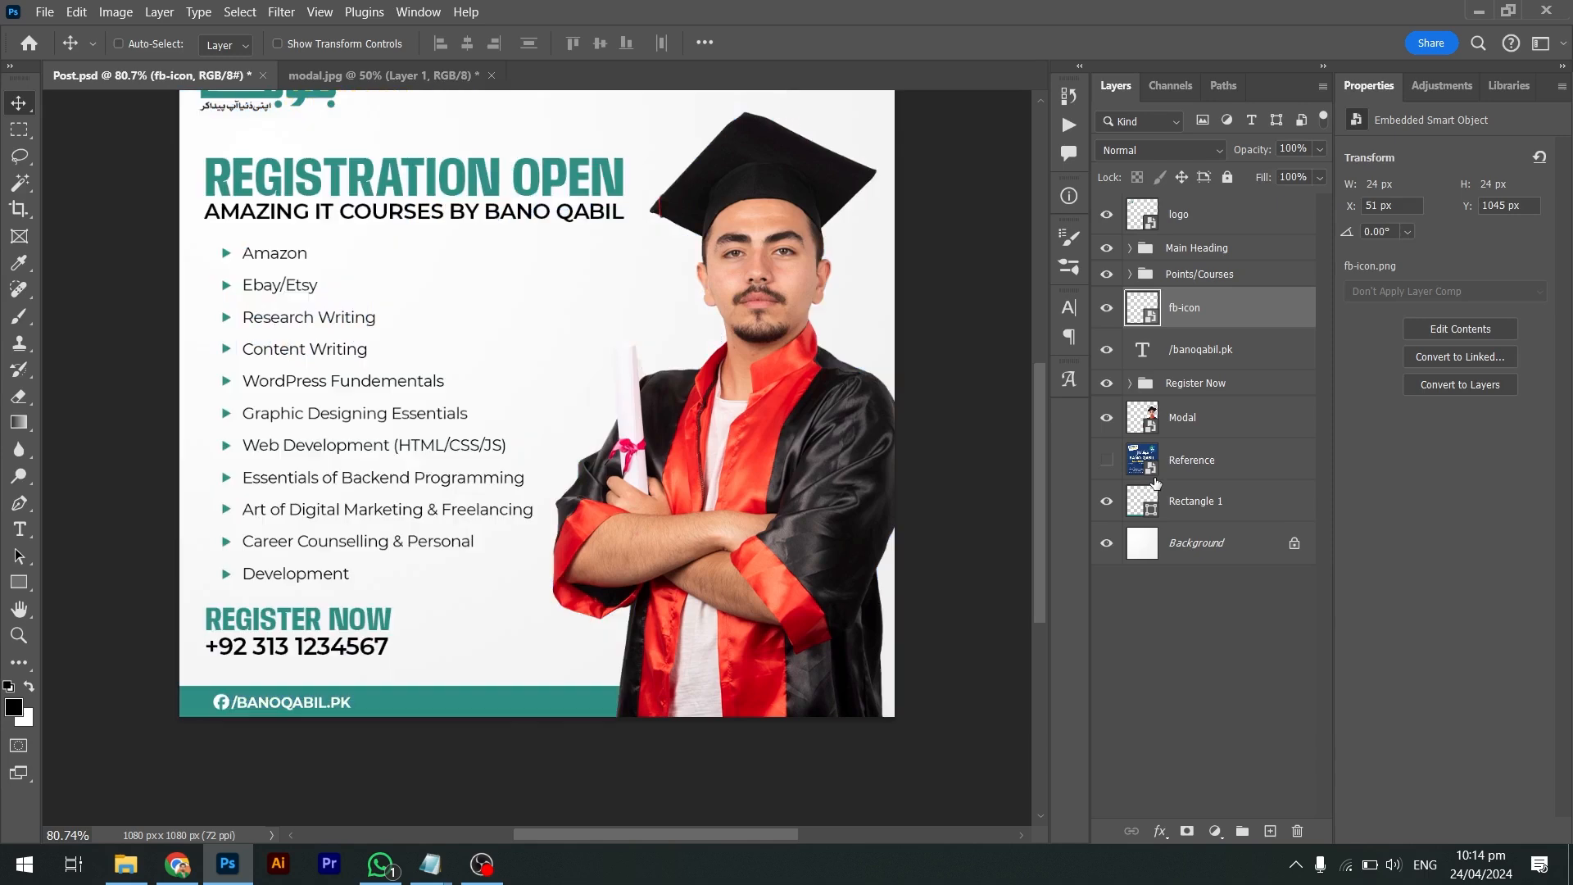
left_click(1228, 356, "ctrl")
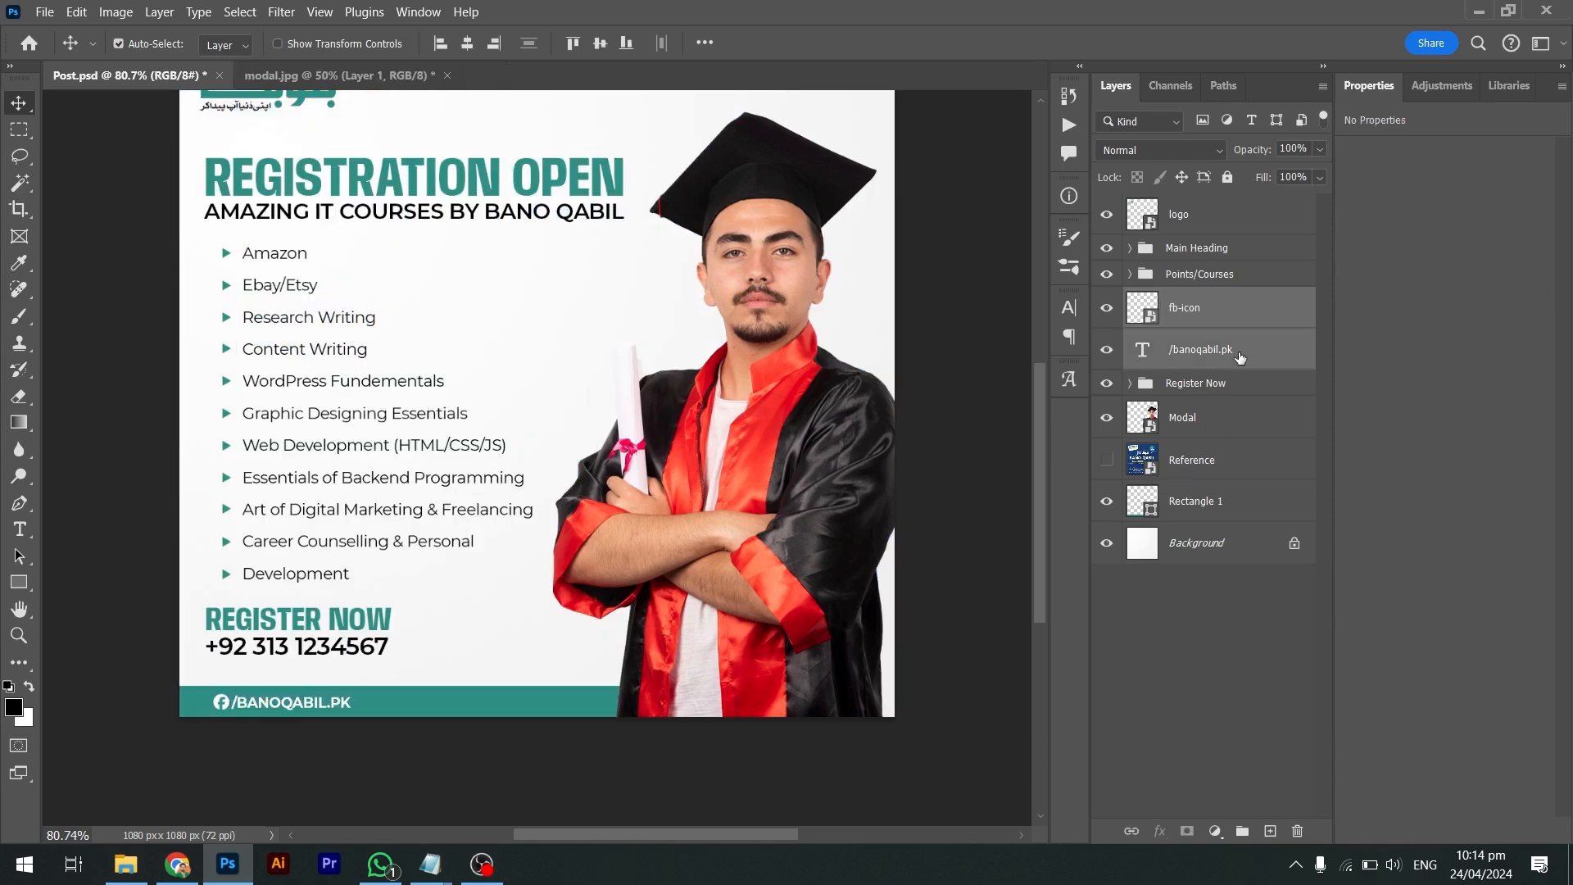
Group the Facebook icon and web address as 'Social' below Register Now
key("ctrl+g")
double_click(1188, 300)
type("So")
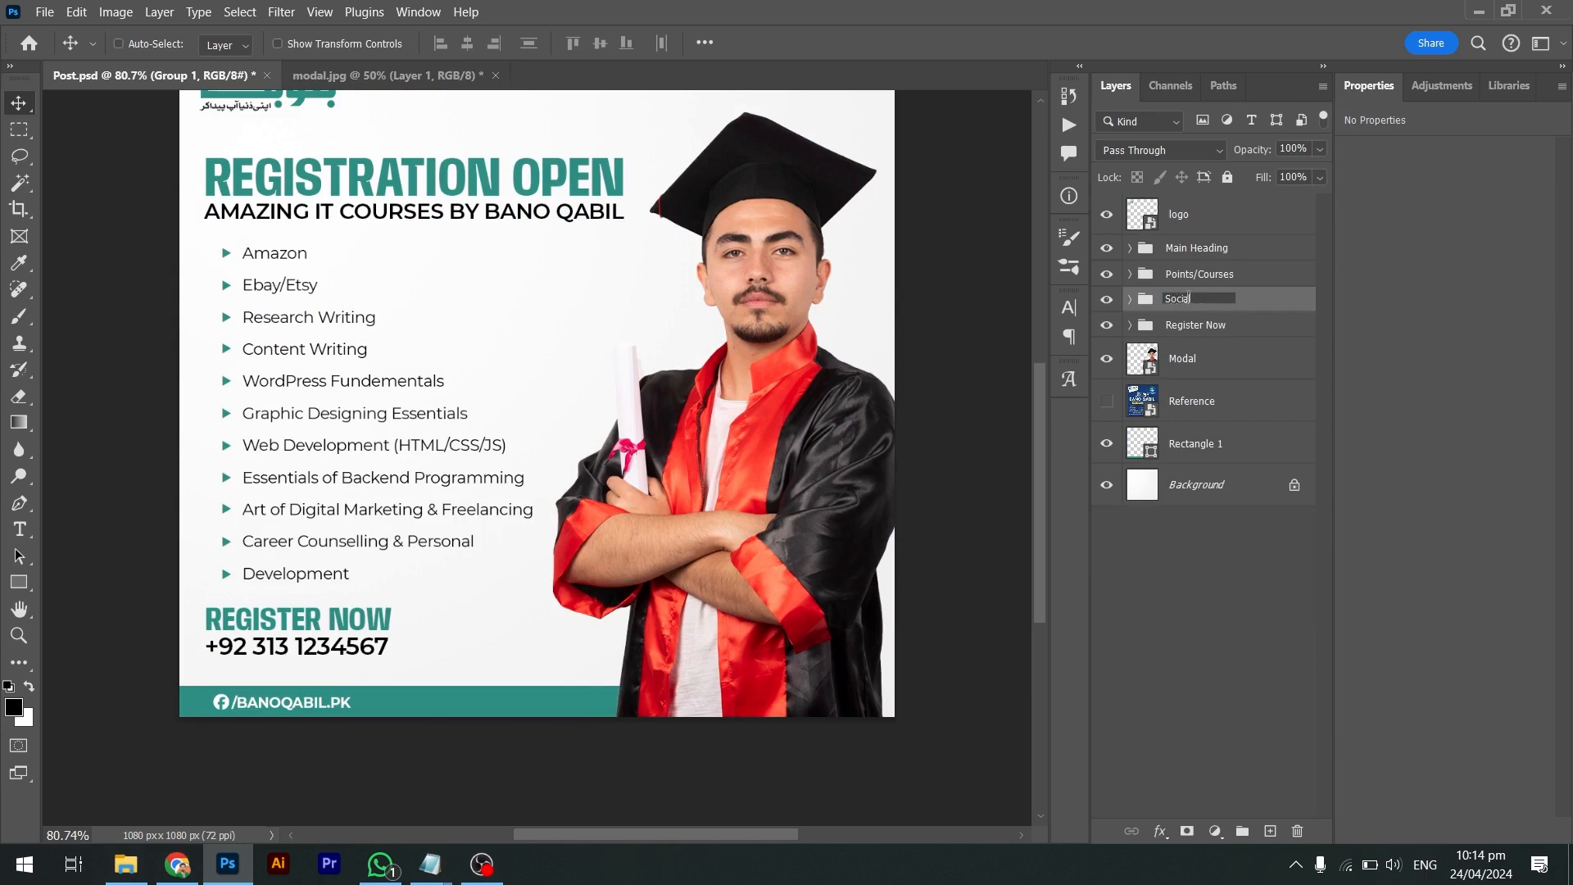
type("cial")
key("Return")
key("ctrl+bracketleft")
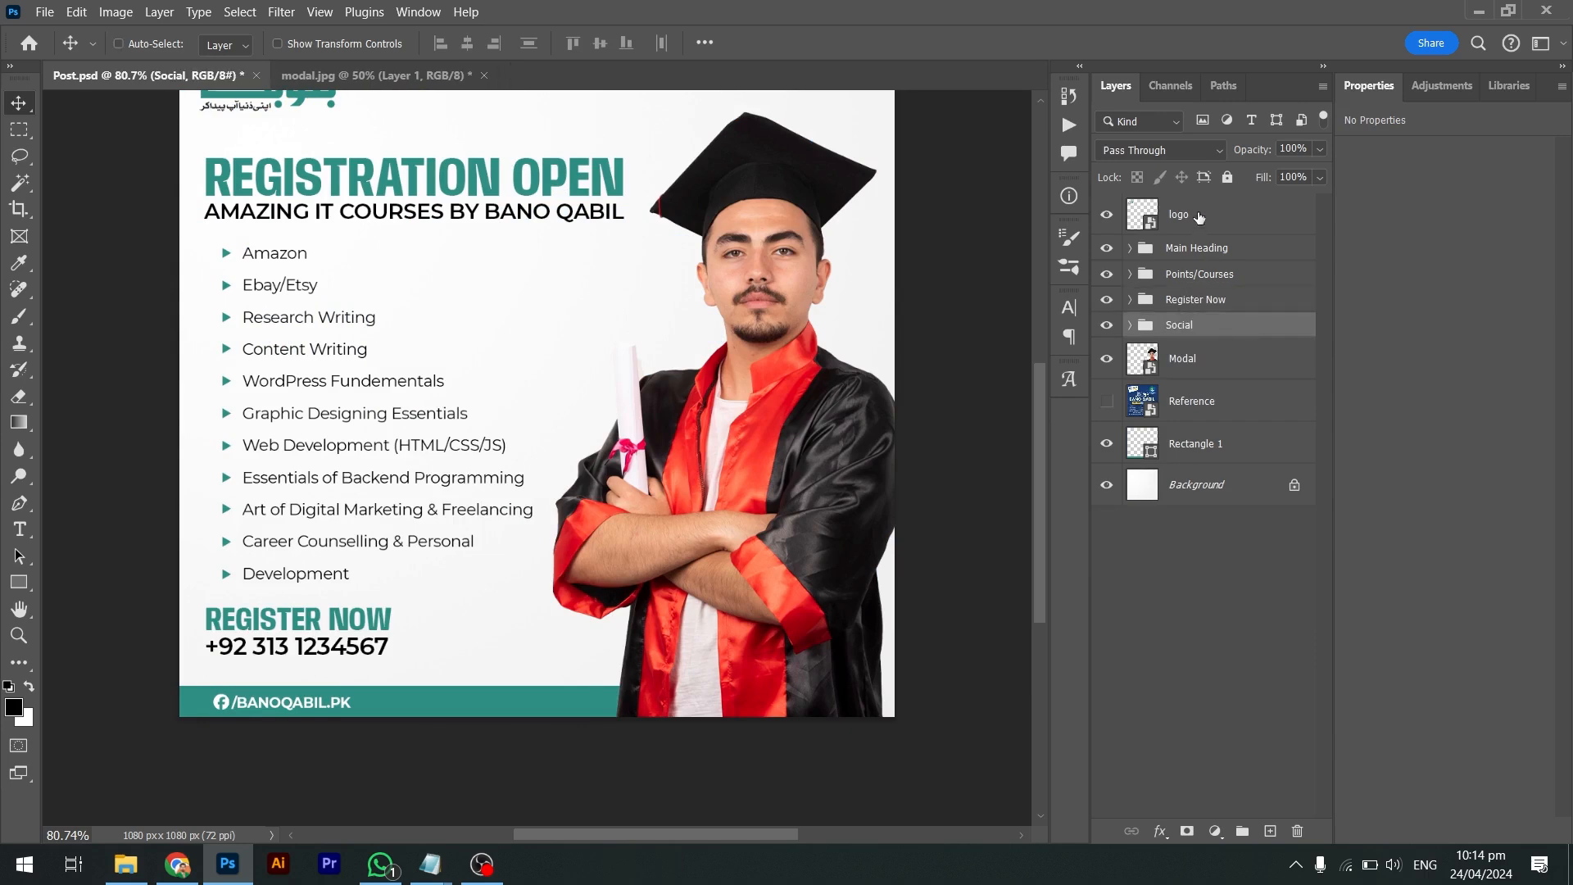
Rename Rectangle 1 to 'Text Block', move it above Reference, and save
left_click(1183, 454)
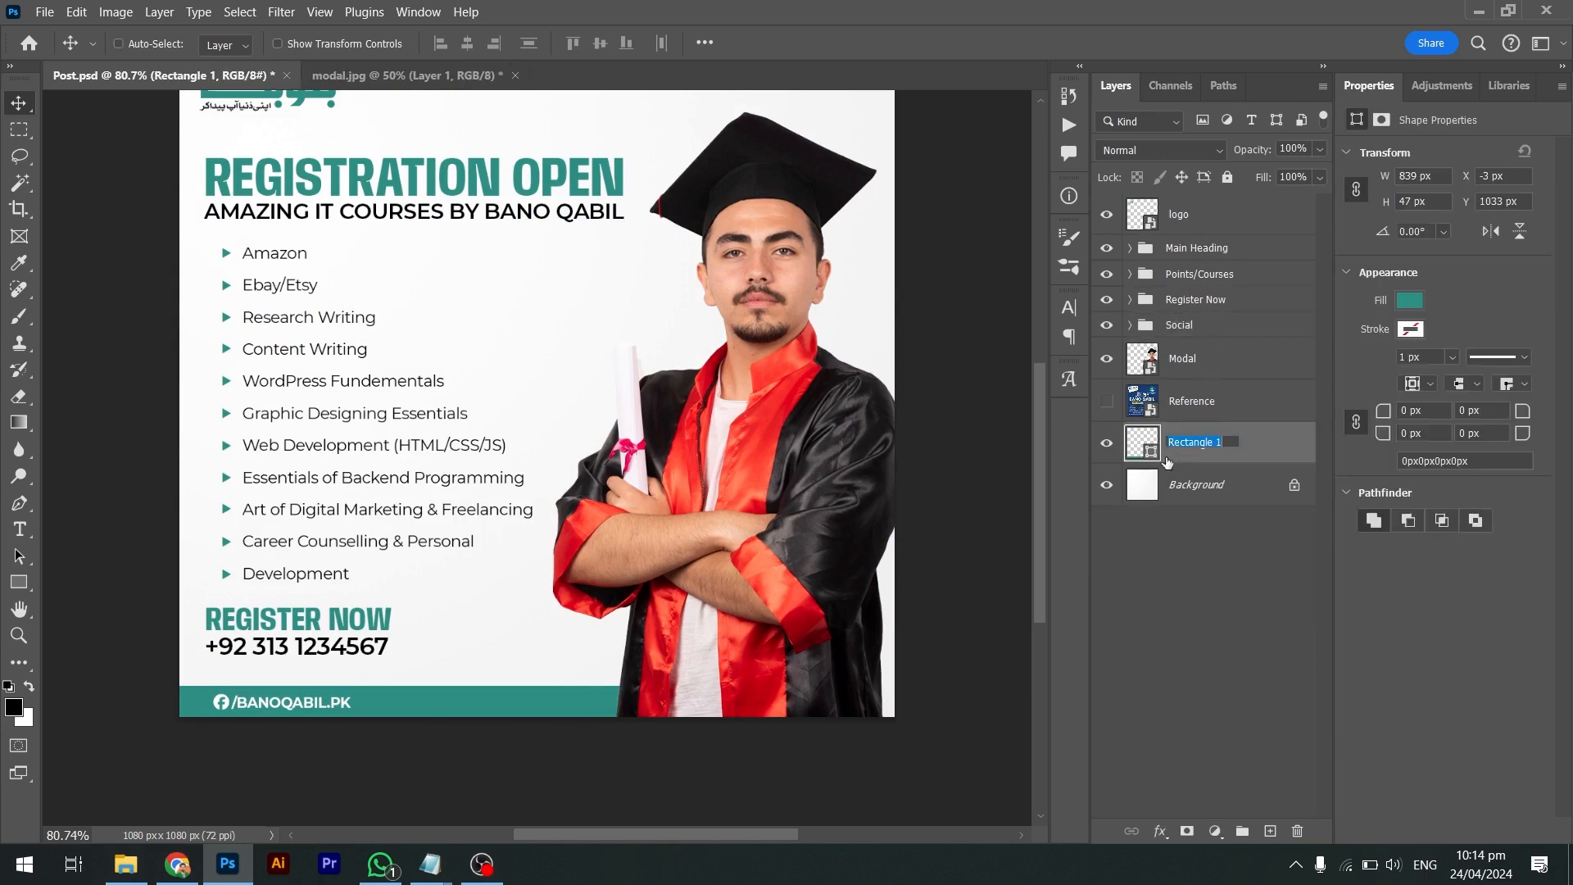
double_click(1183, 447)
type("Text BLock")
key("Return")
double_click(1204, 453)
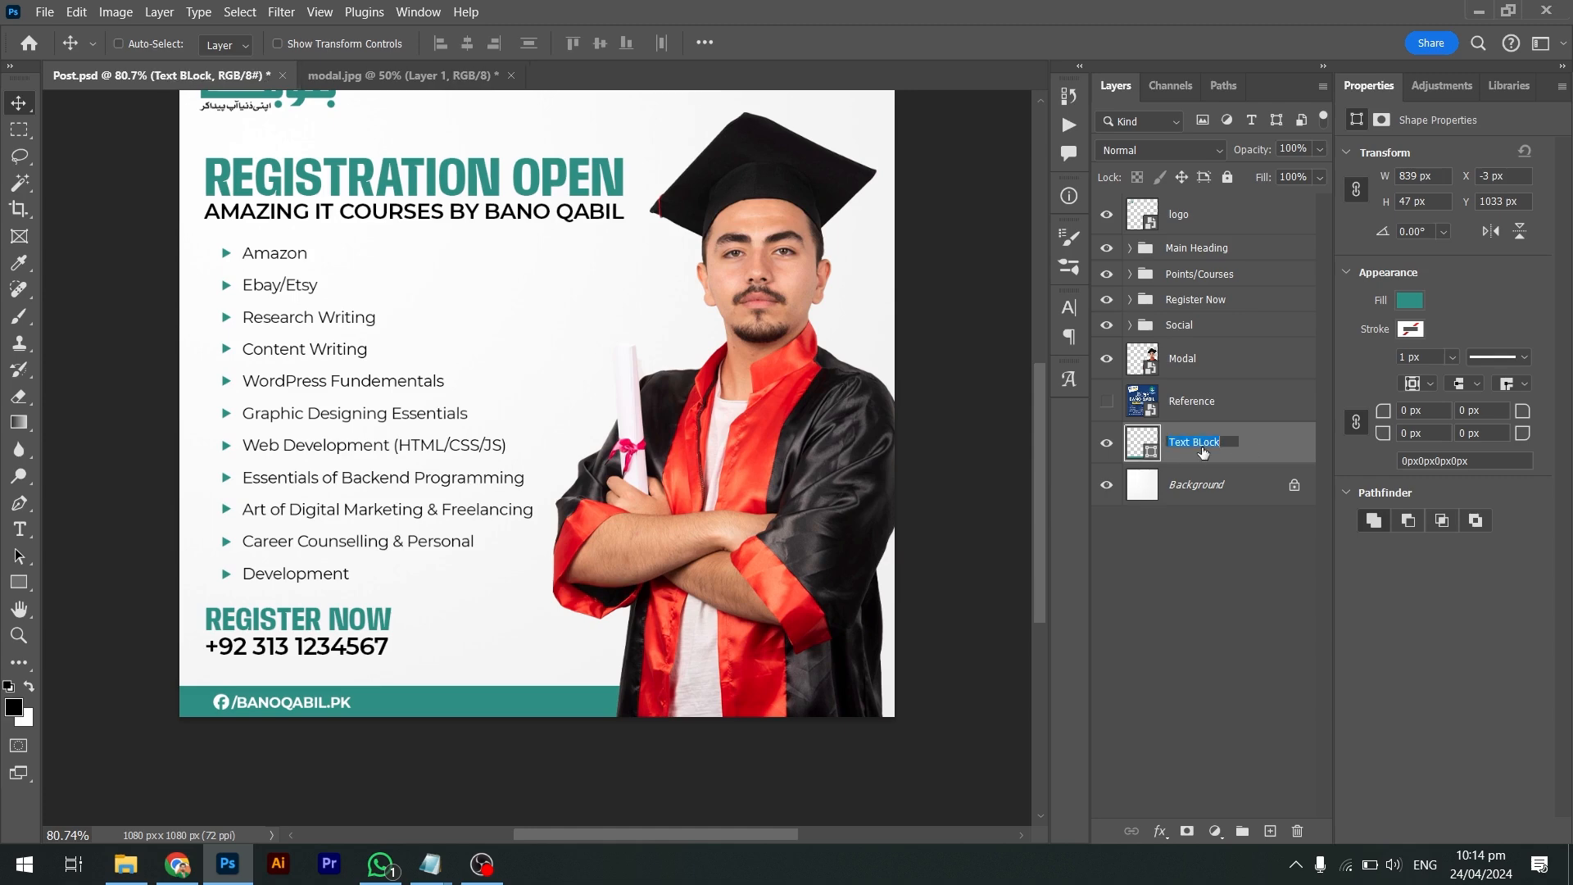
double_click(1204, 450)
type("Block")
key("Return")
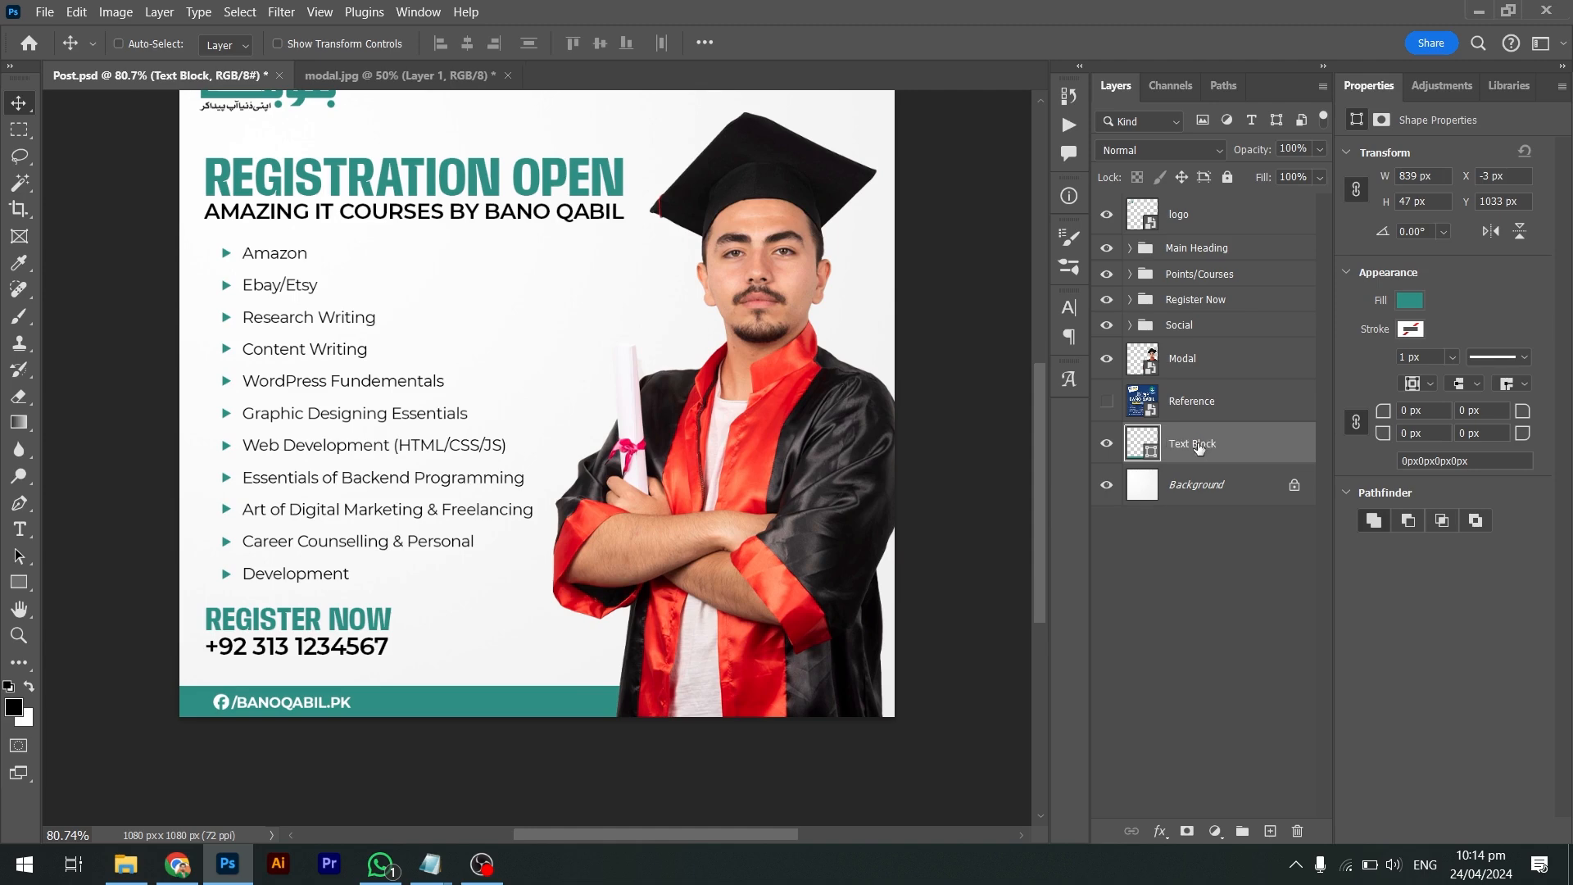
left_click_drag(1199, 446, 1197, 383)
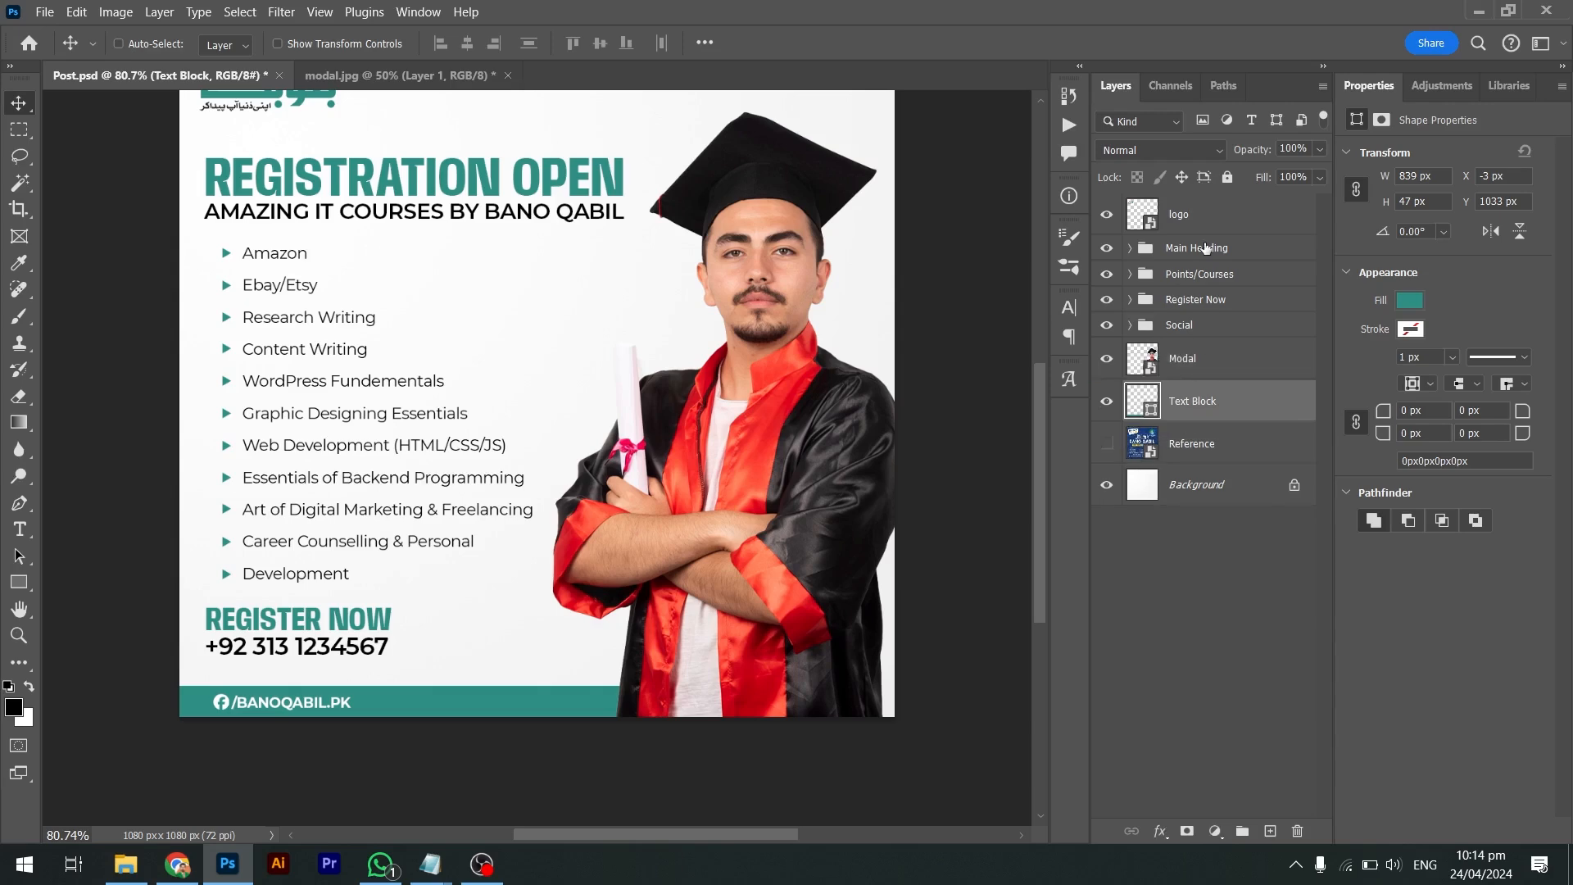
key("ctrl+s")
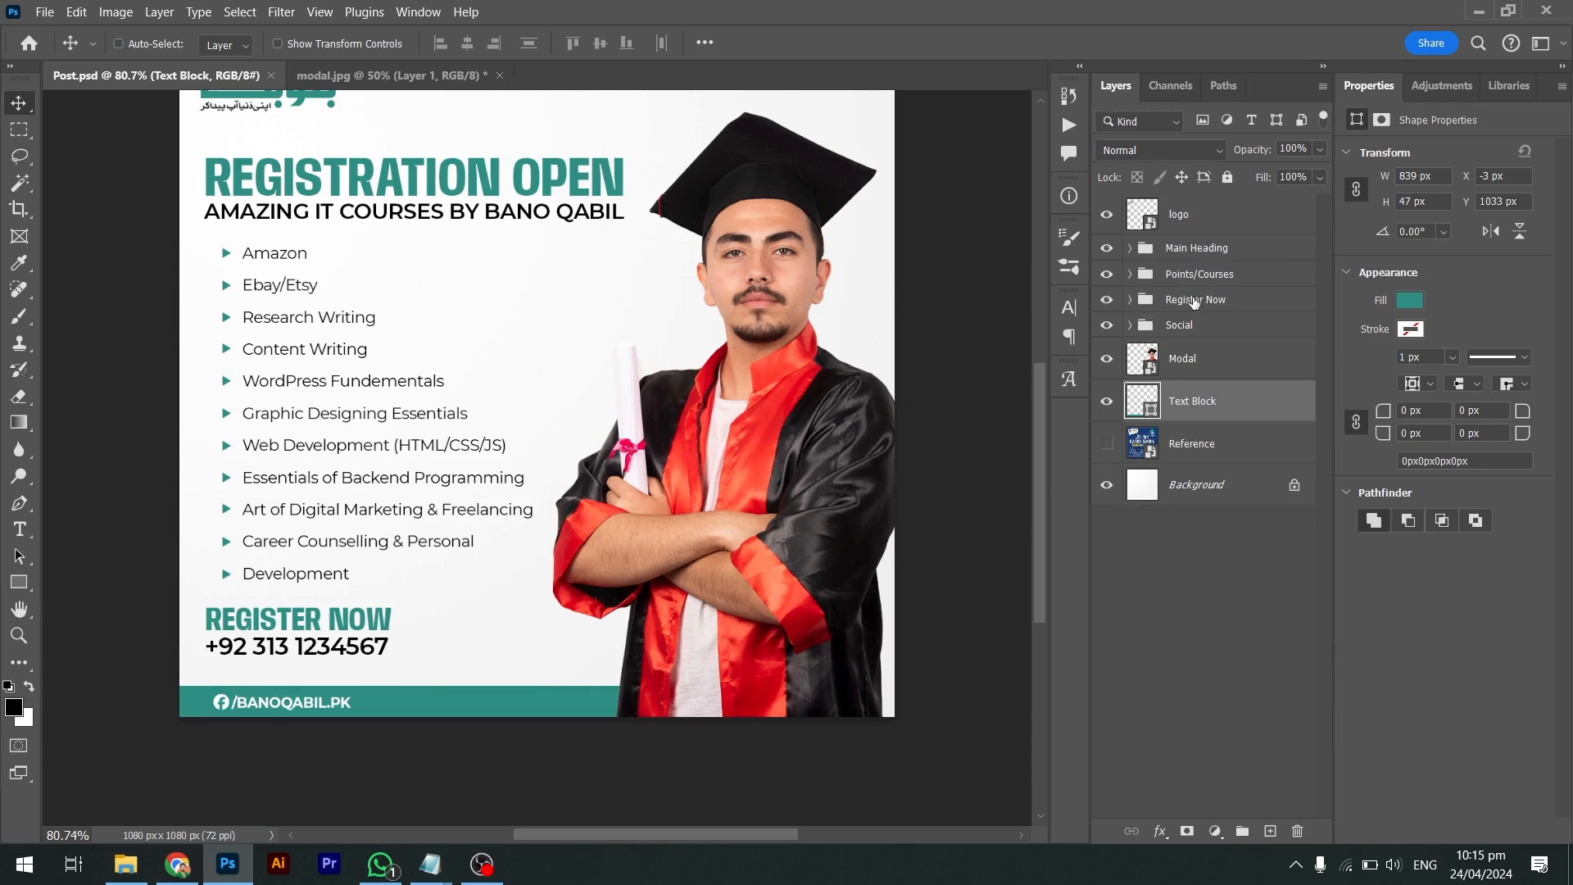
Rename the Social group to 'Facebook'
left_click(1180, 325)
double_click(1178, 325)
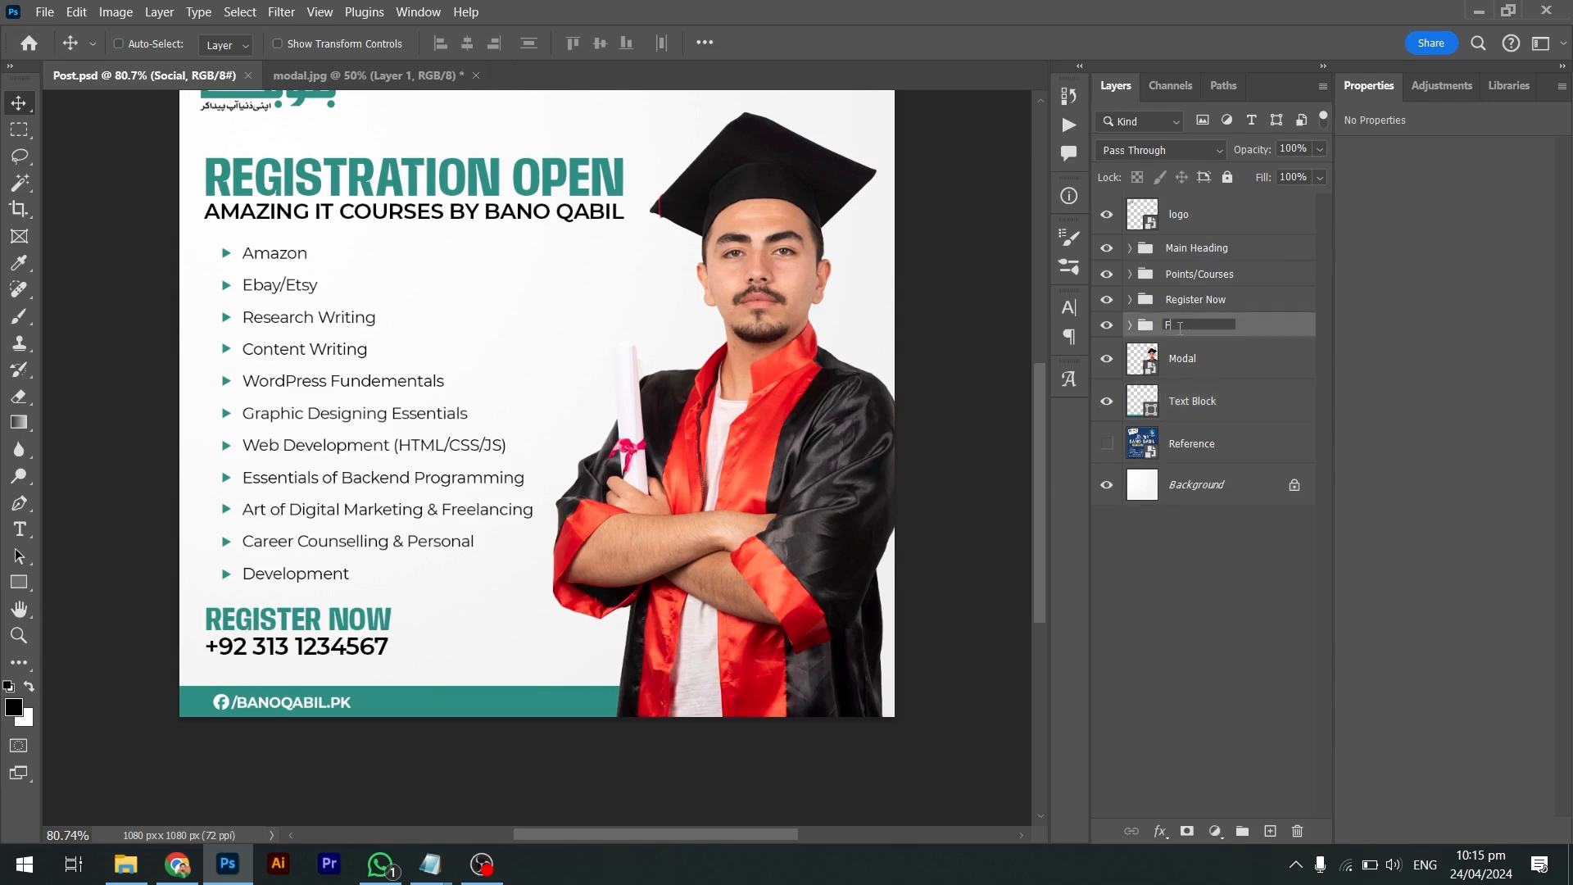
type("Facebook")
key("Return")
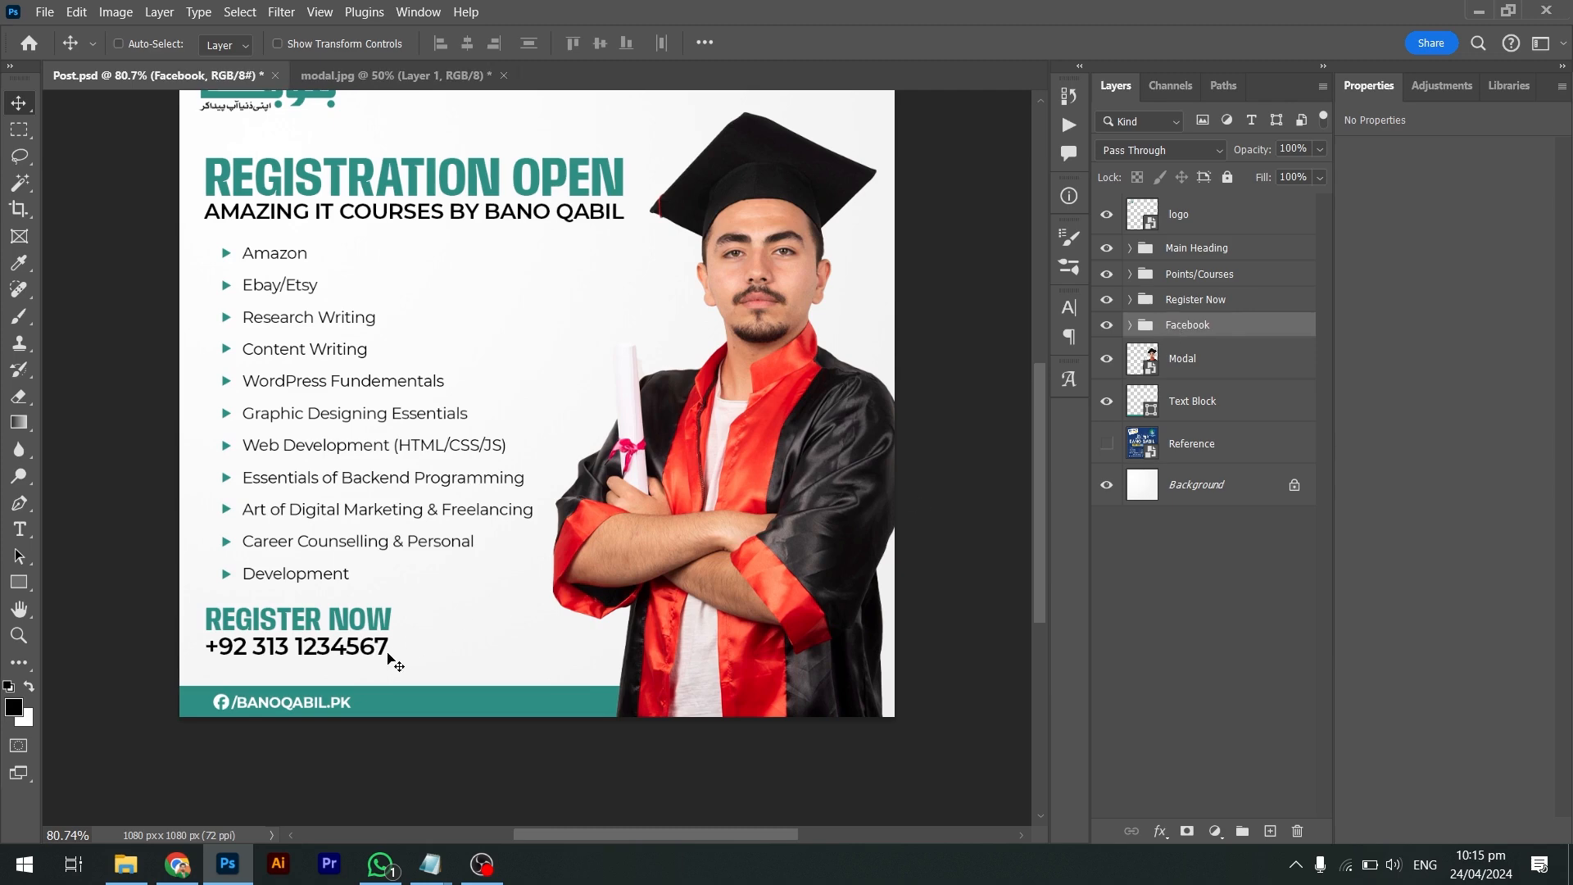
Duplicate the web address then delete the copy, keep Text Block below Modal, and save
left_click_drag(355, 691, 511, 692)
key("shift+Left")
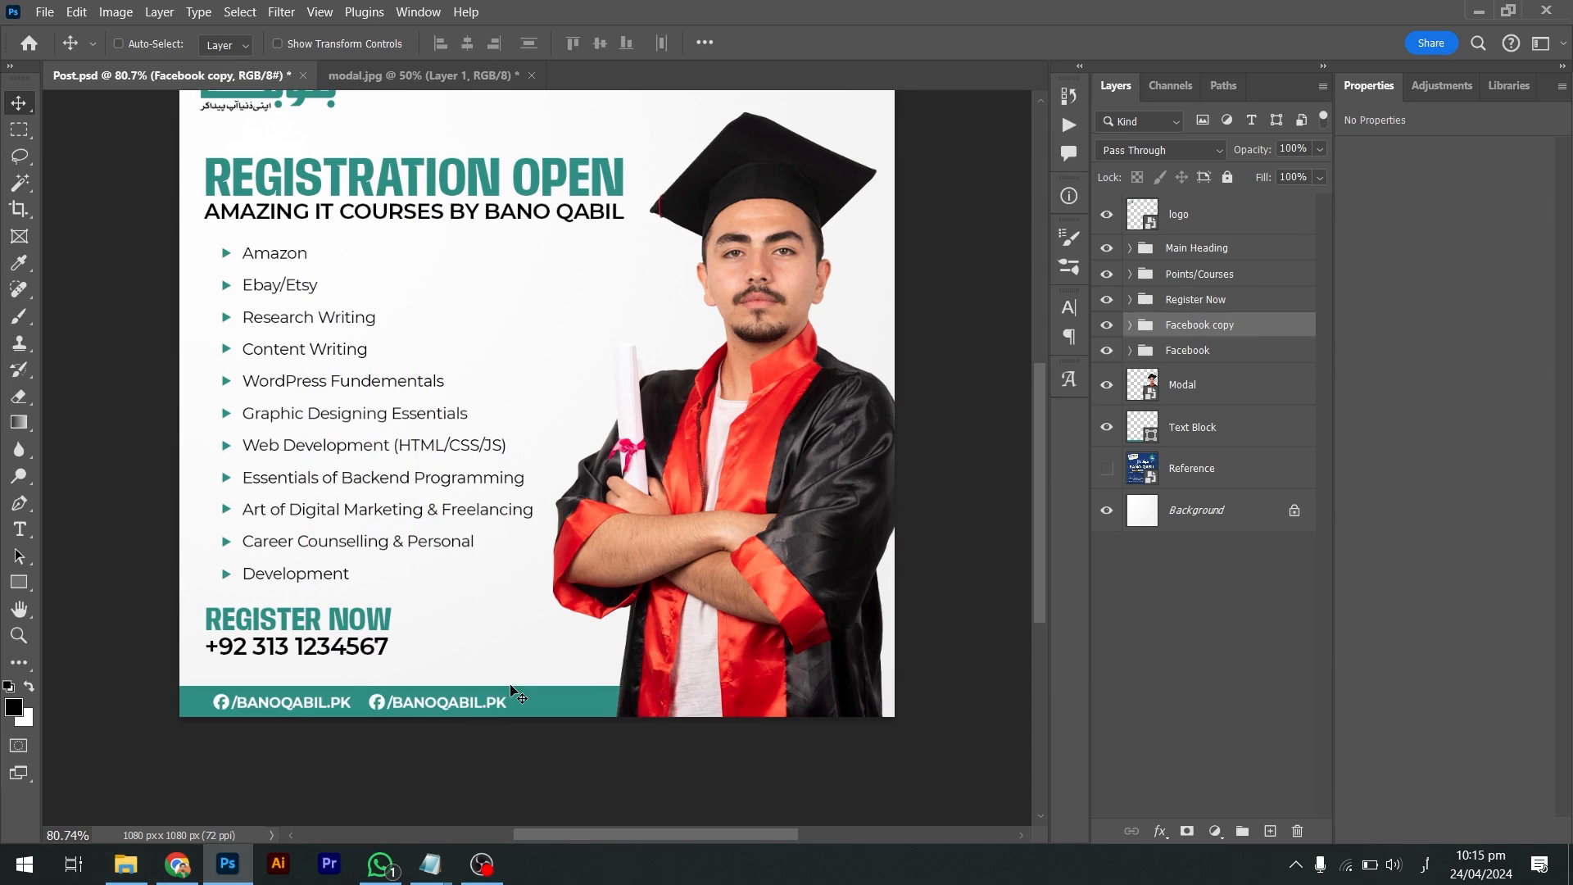
key("Delete")
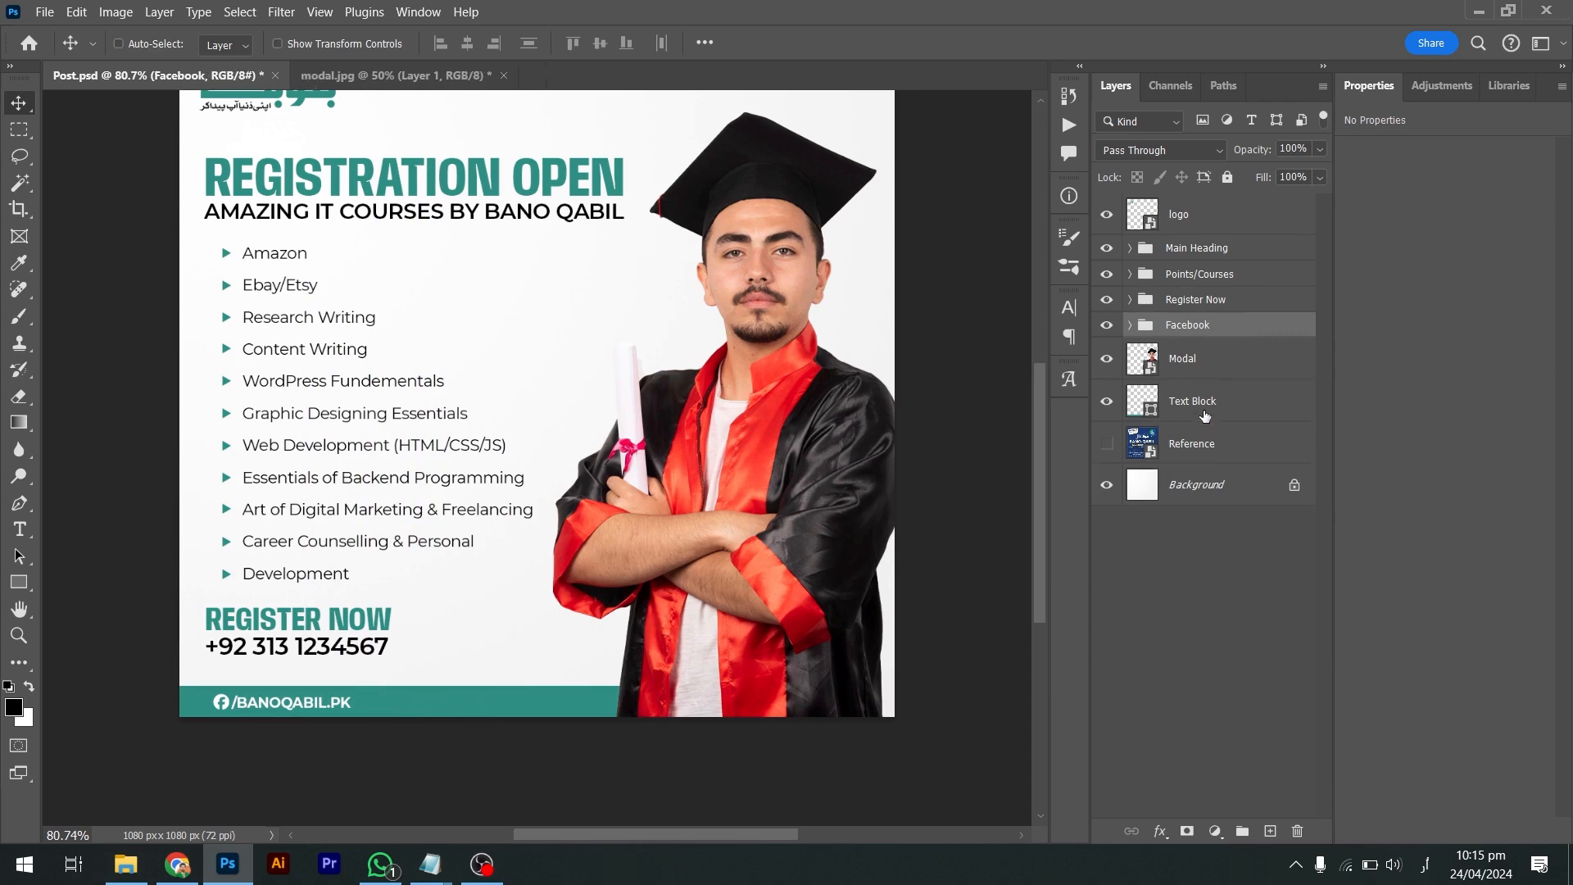
left_click_drag(1205, 416, 1209, 339)
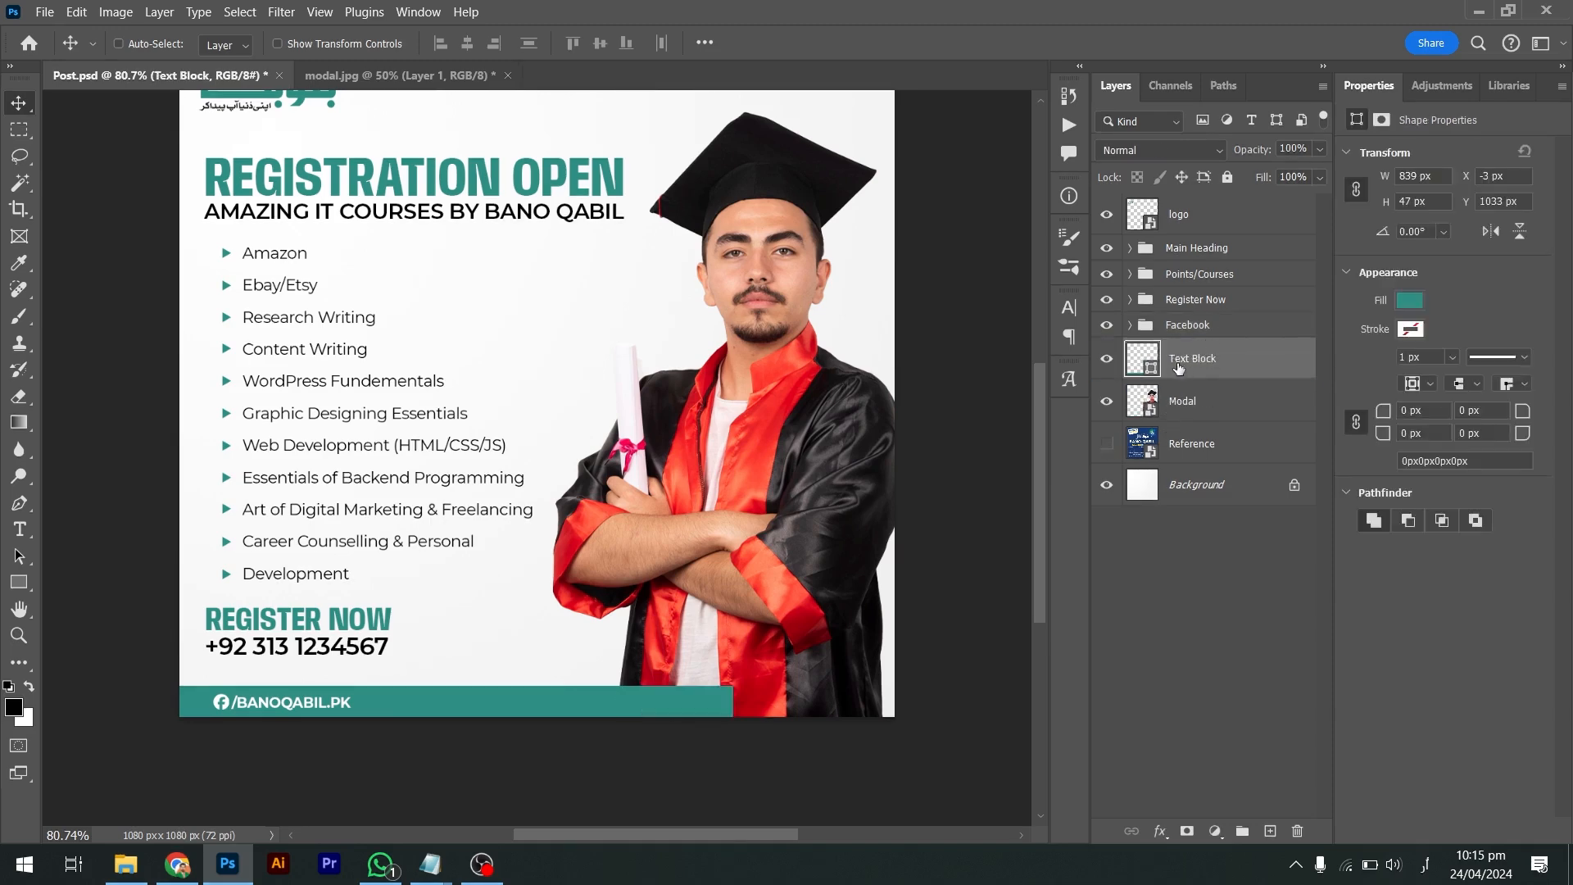
left_click_drag(1176, 369, 1201, 412)
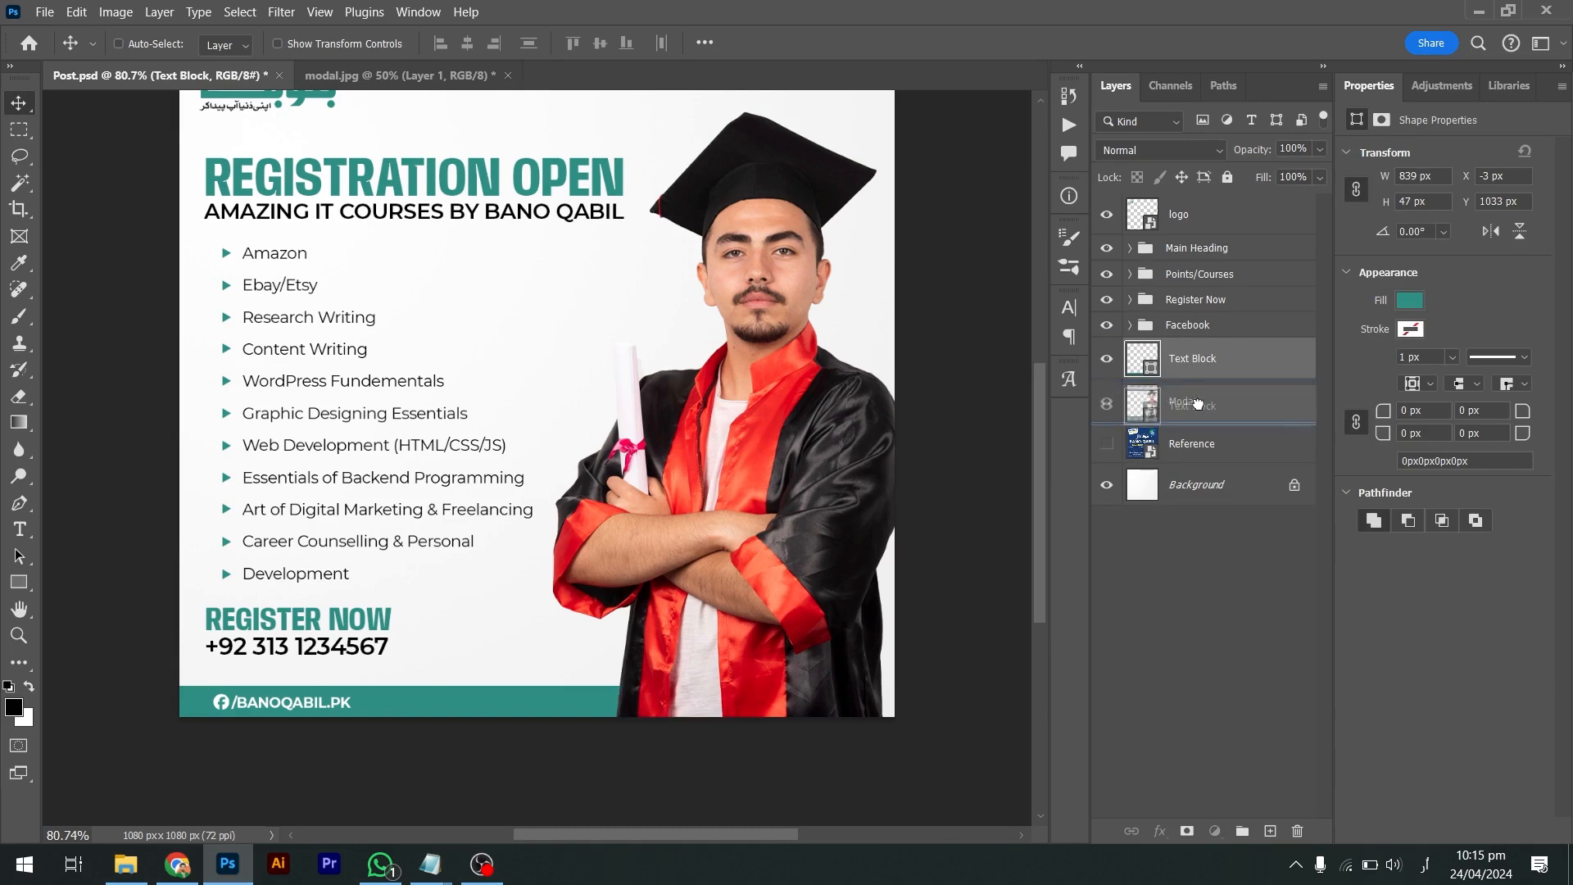
key("ctrl+s")
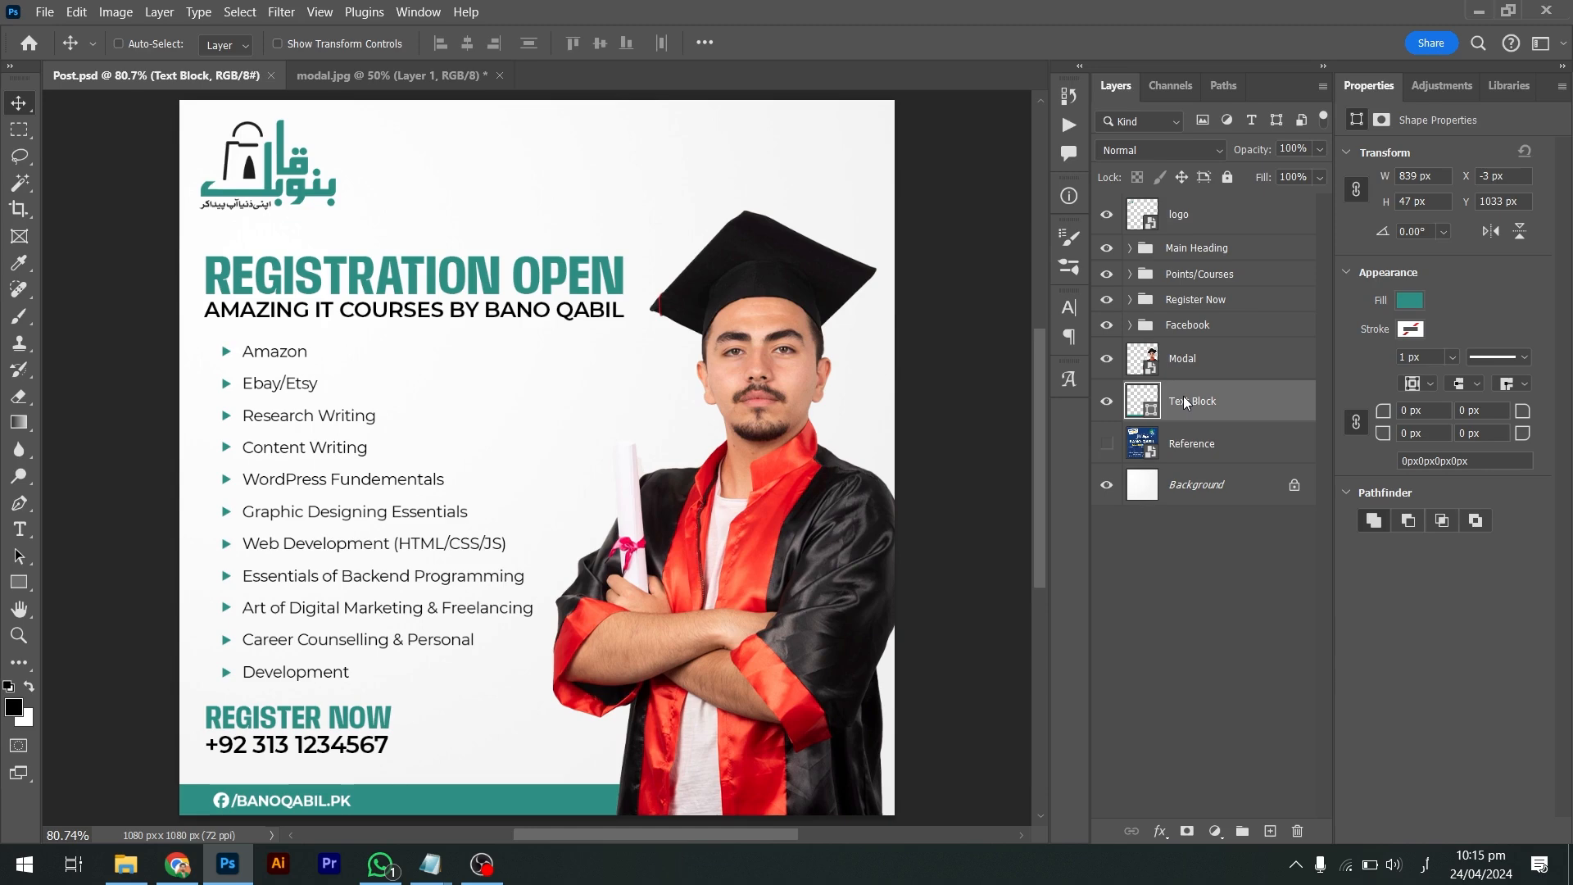
left_click(45, 11)
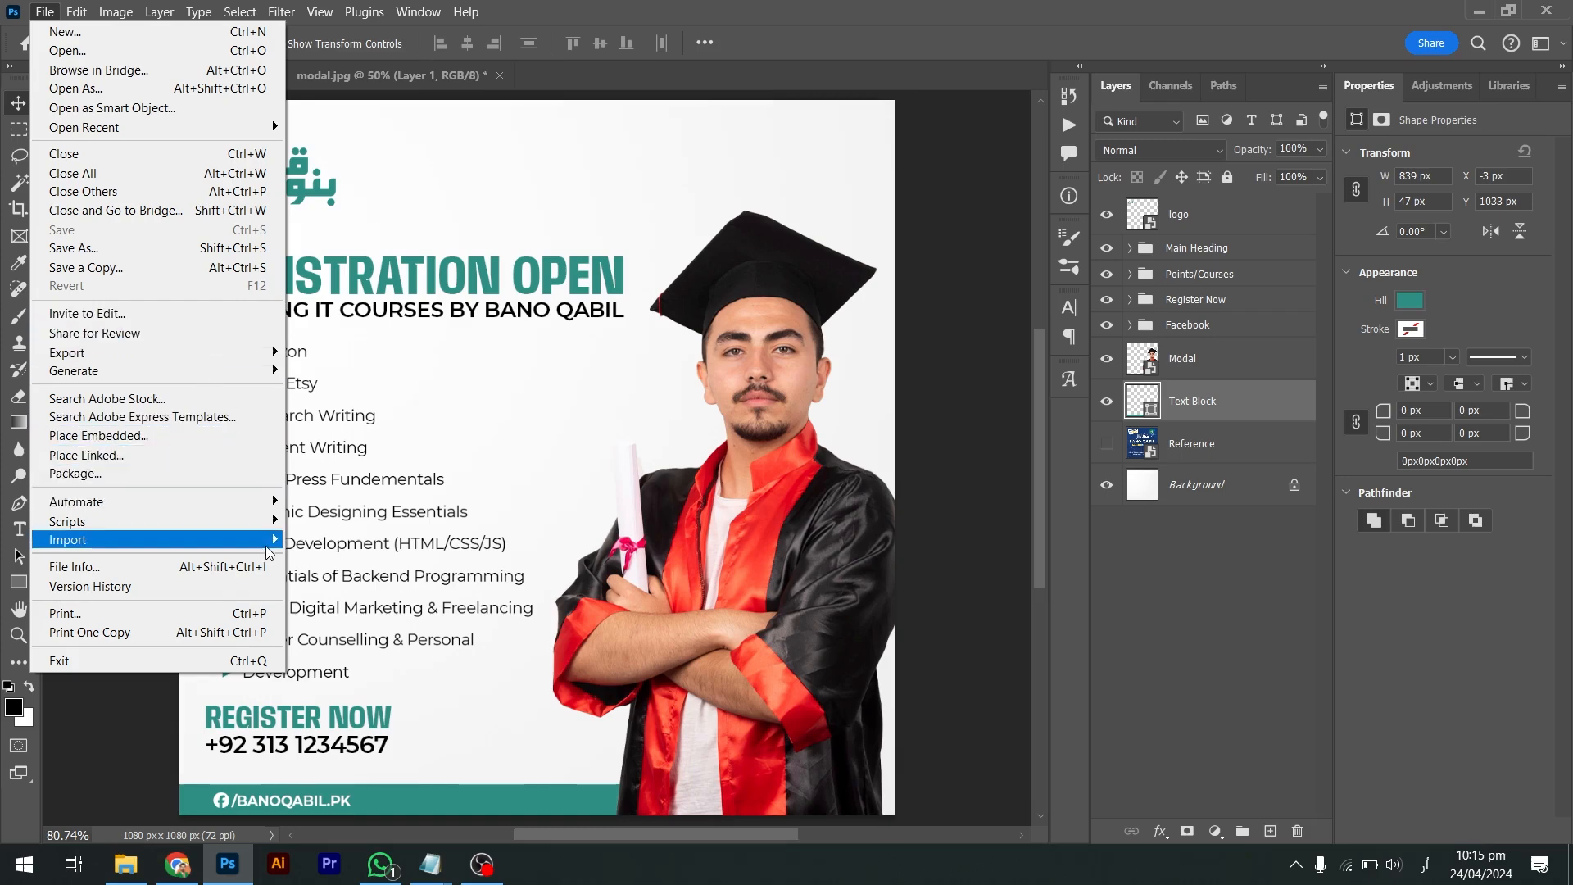
Open Save As to review the formats, then cancel it
left_click(168, 247)
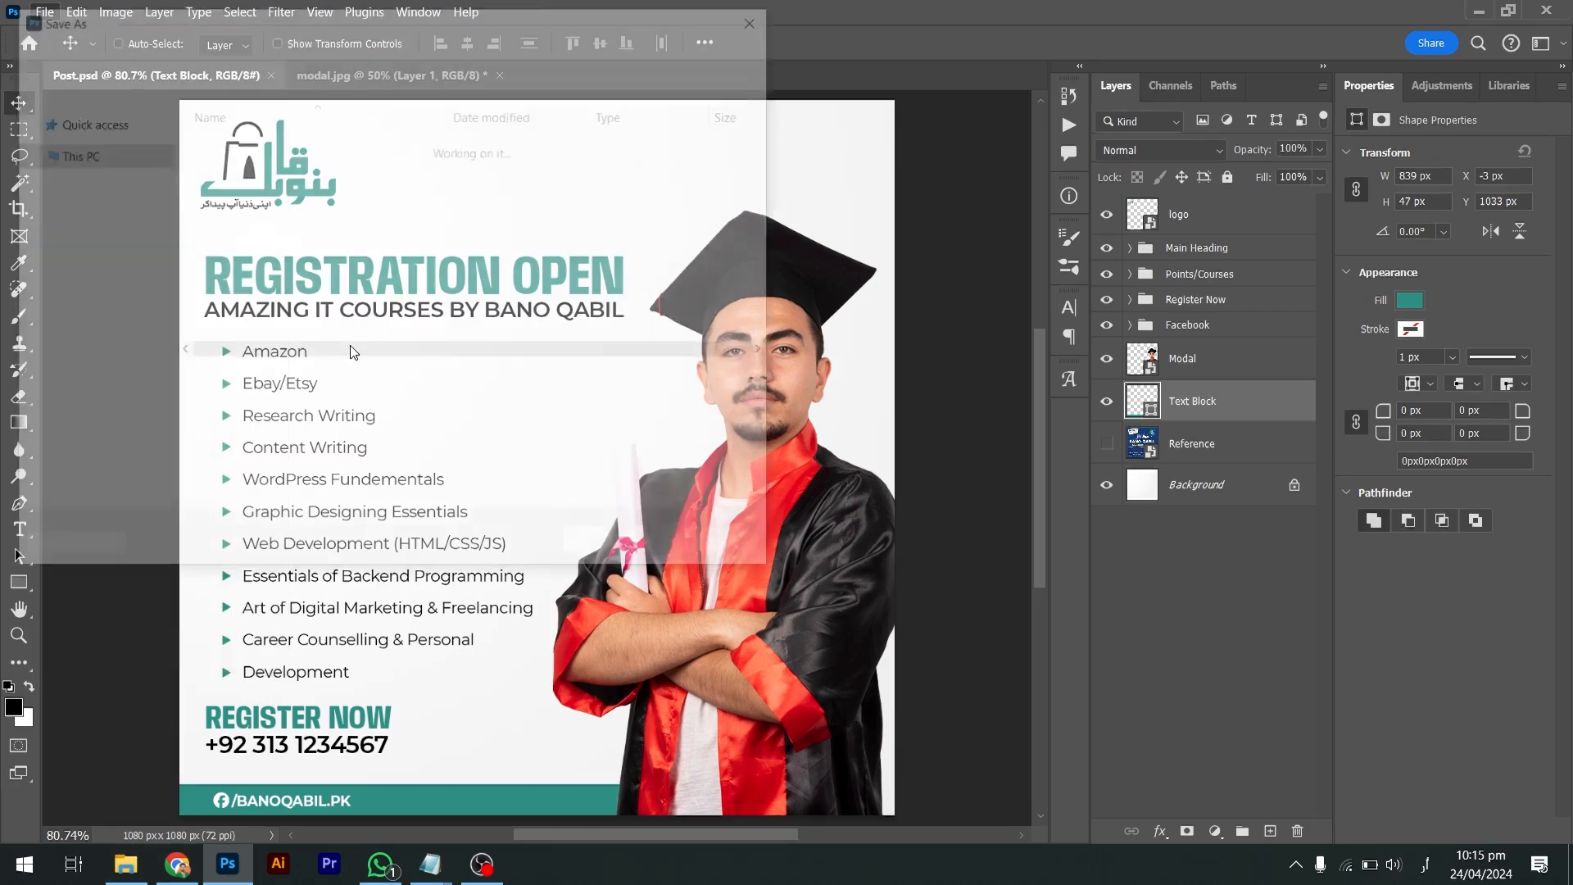
left_click(526, 408)
key("Escape")
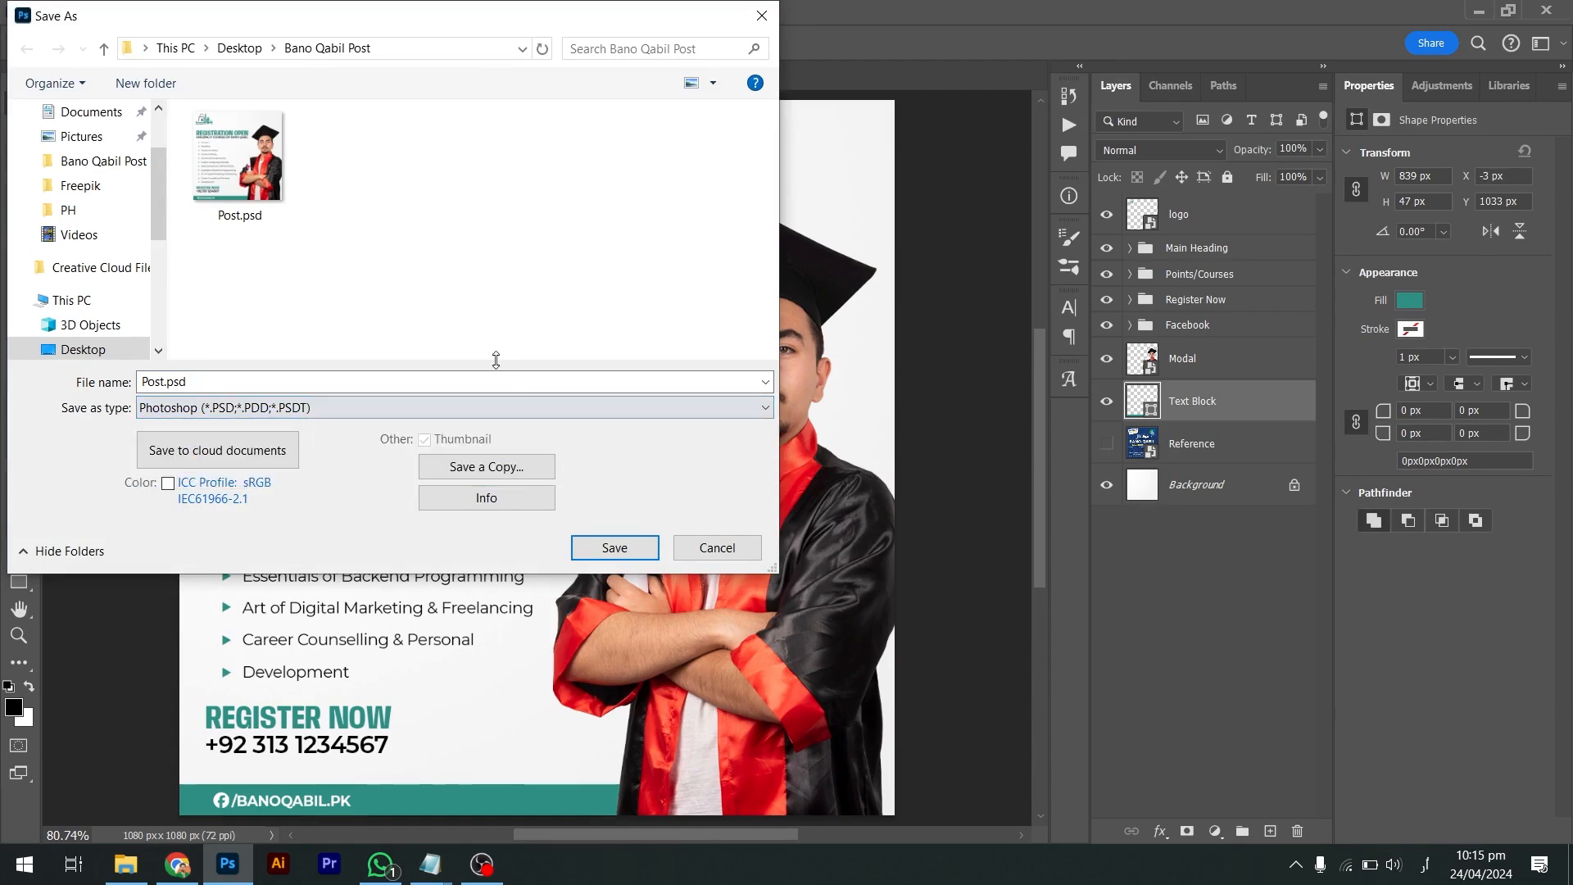
key("Escape")
Quick-export the post as Post.png into the Bano Qabil Post folder
left_click(44, 11)
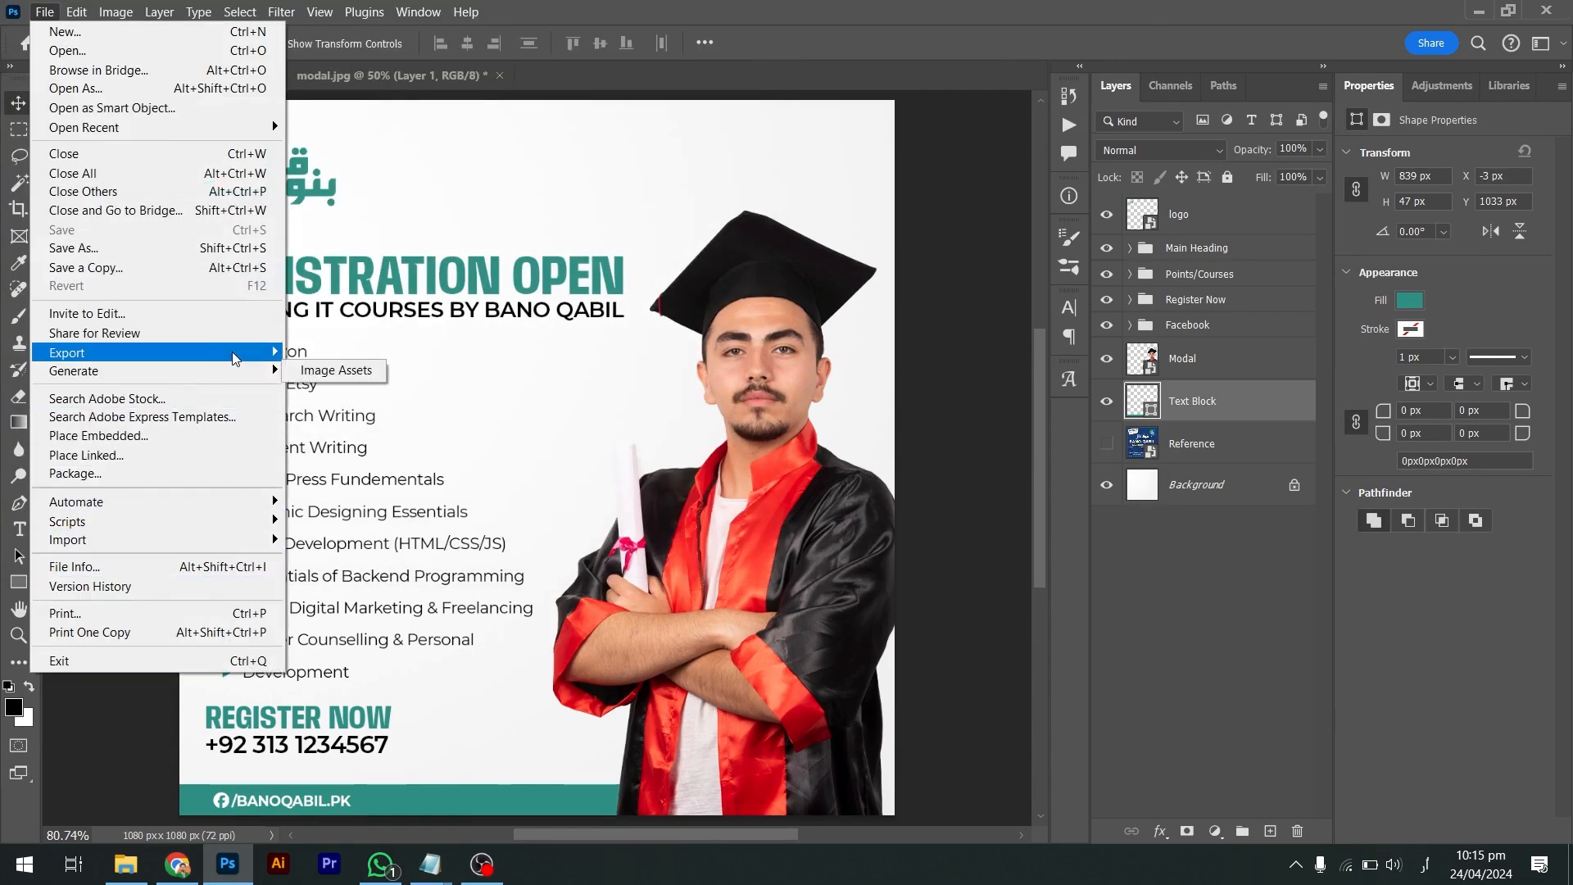
mouse_move(233, 354)
left_click(297, 359)
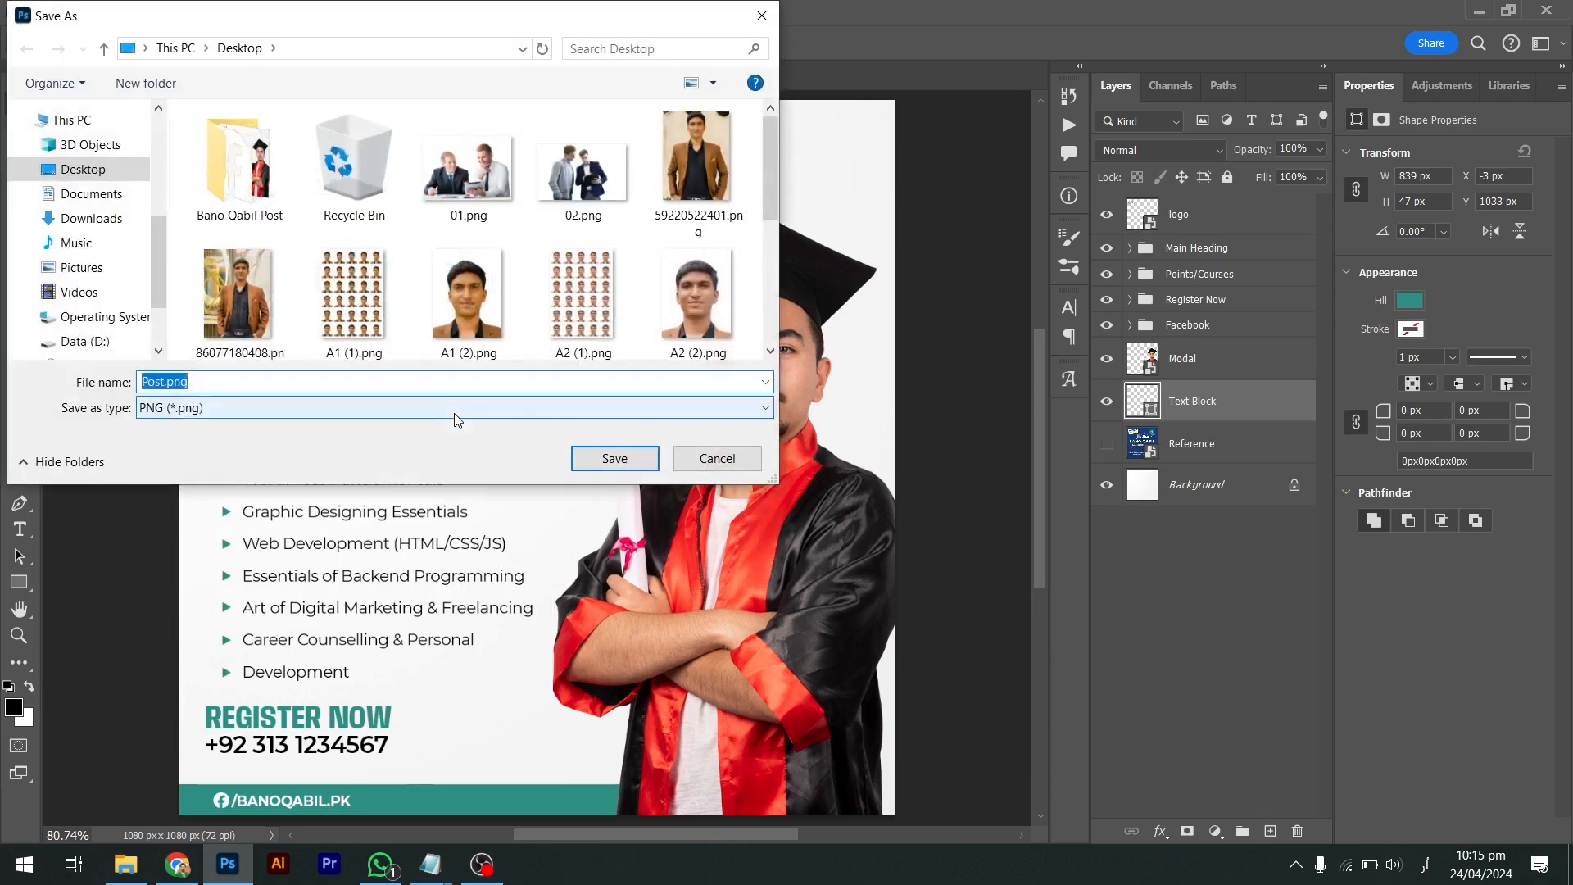
double_click(238, 160)
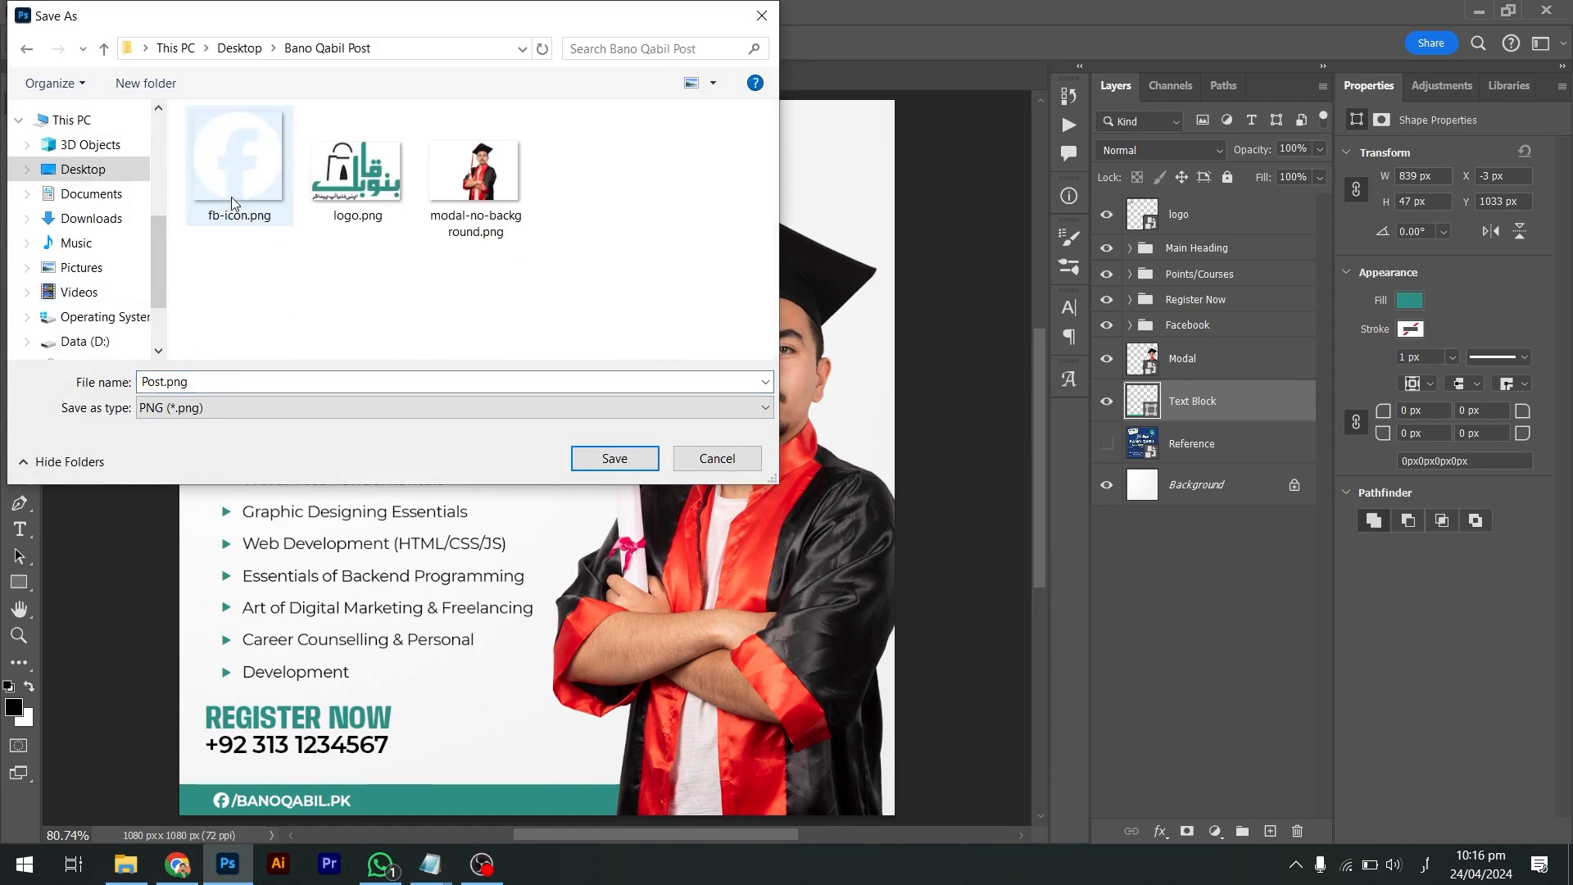
left_click(603, 462)
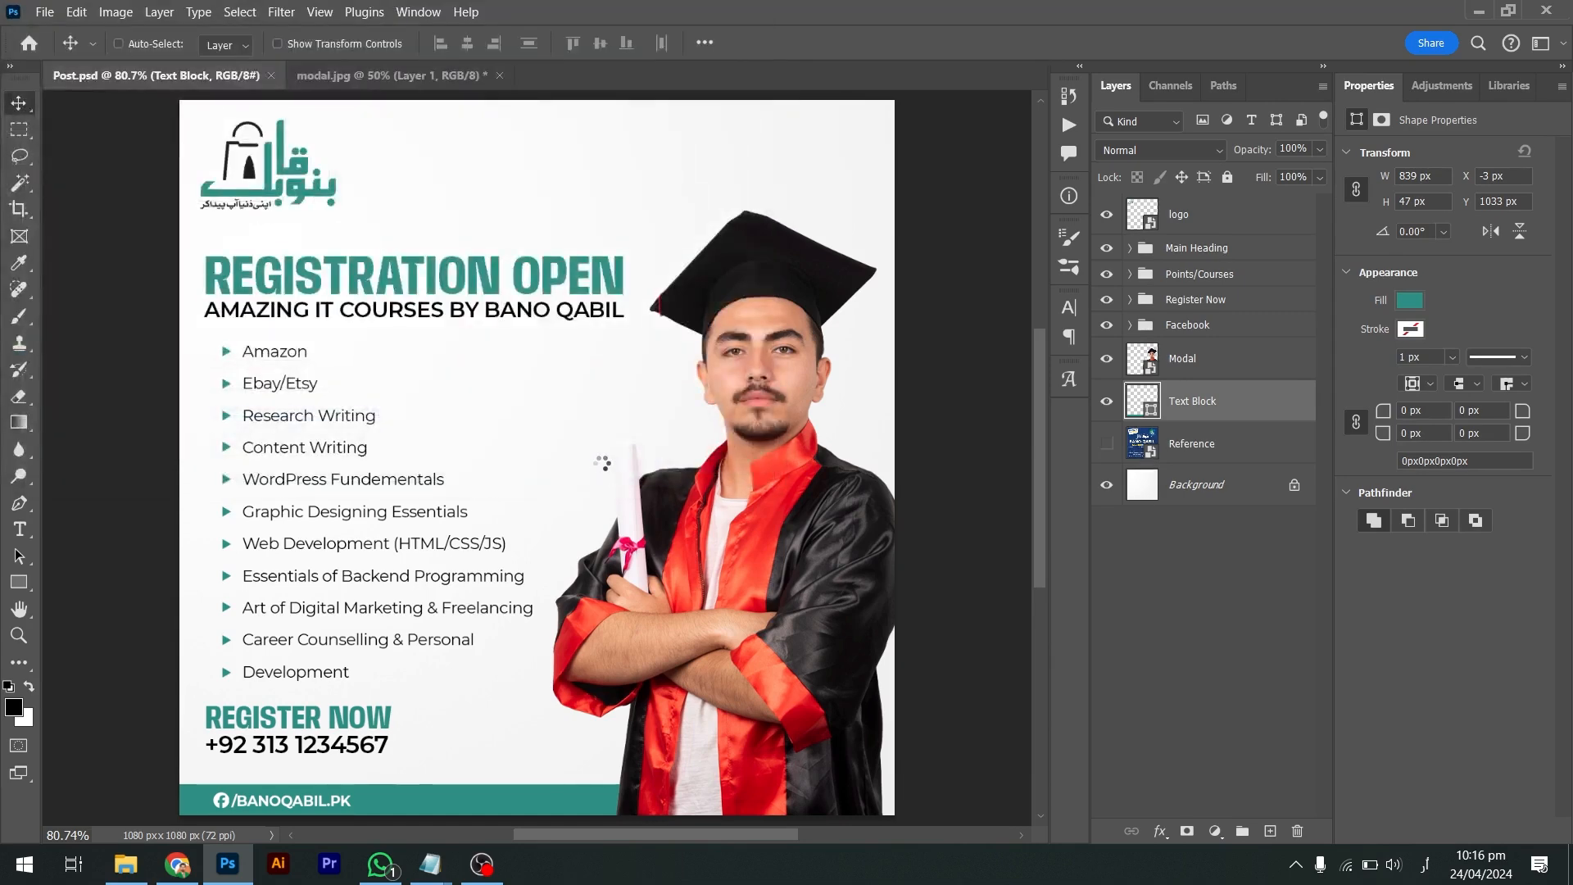
Close Post.psd and modal.jpg, answering the save prompt
left_click(271, 75)
left_click(256, 77)
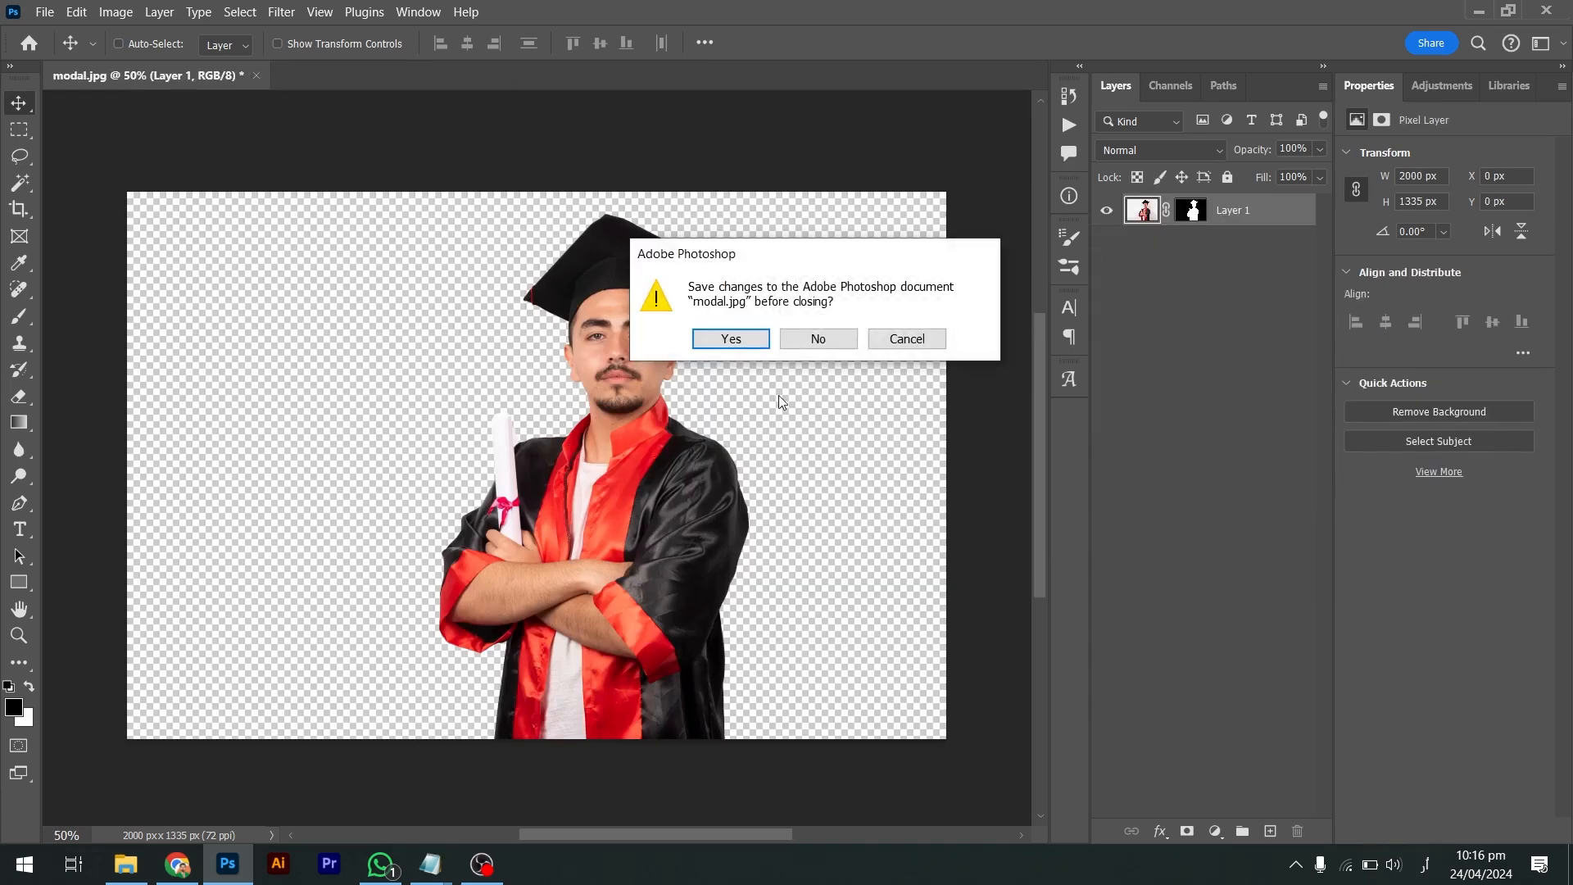
left_click(834, 342)
Preview Post.png from the Bano Qabil Post folder in Photos, then close it and return to Chrome
key("alt+Tab")
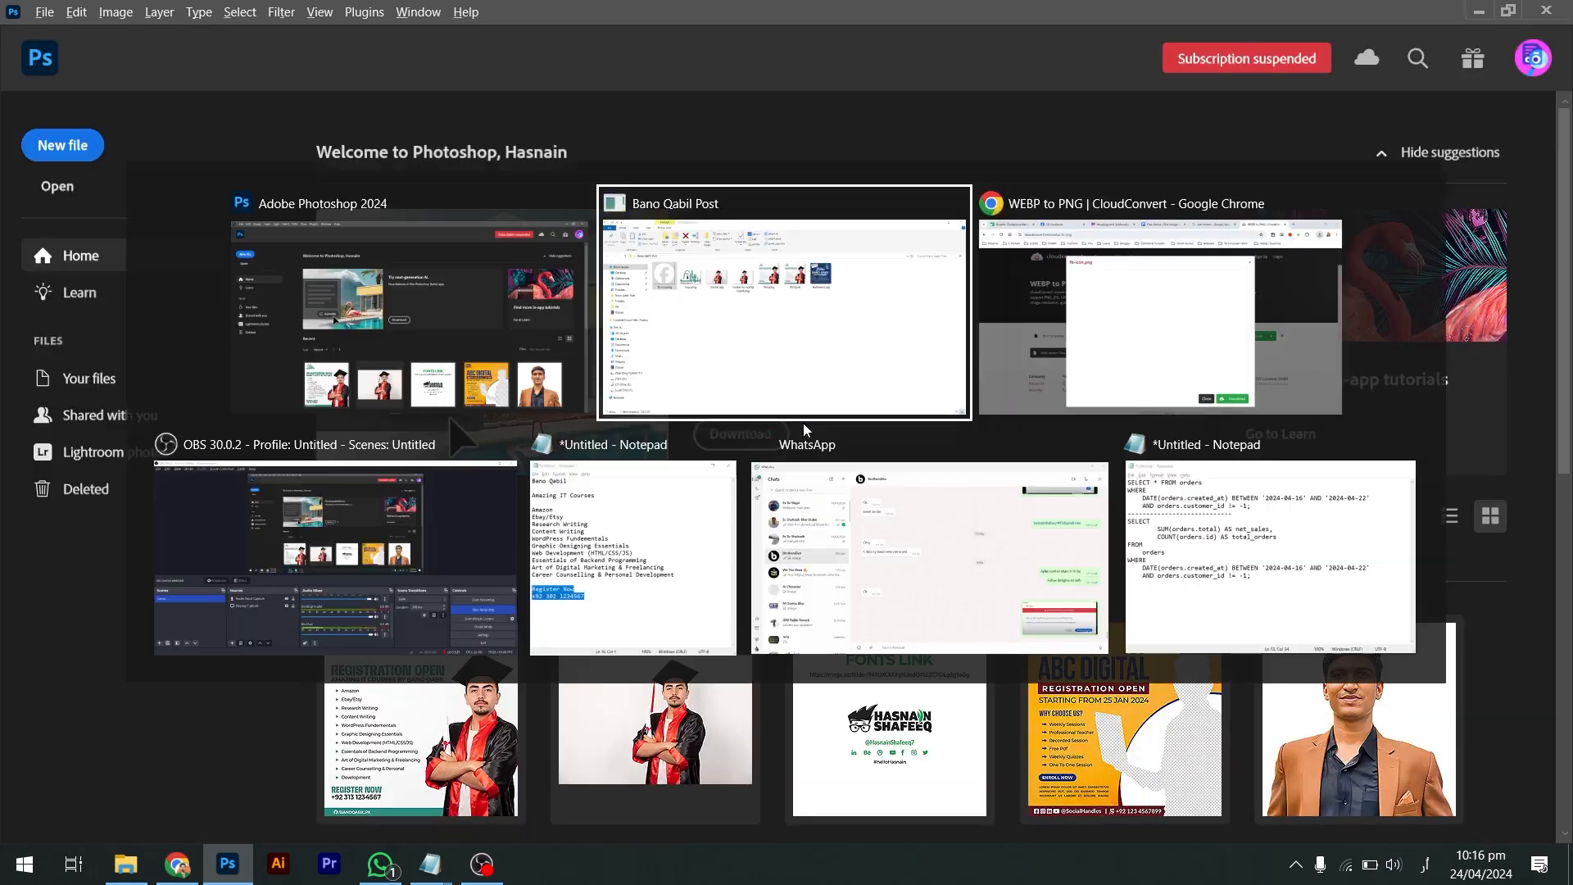
key("alt+Tab")
left_click(803, 422)
double_click(709, 237)
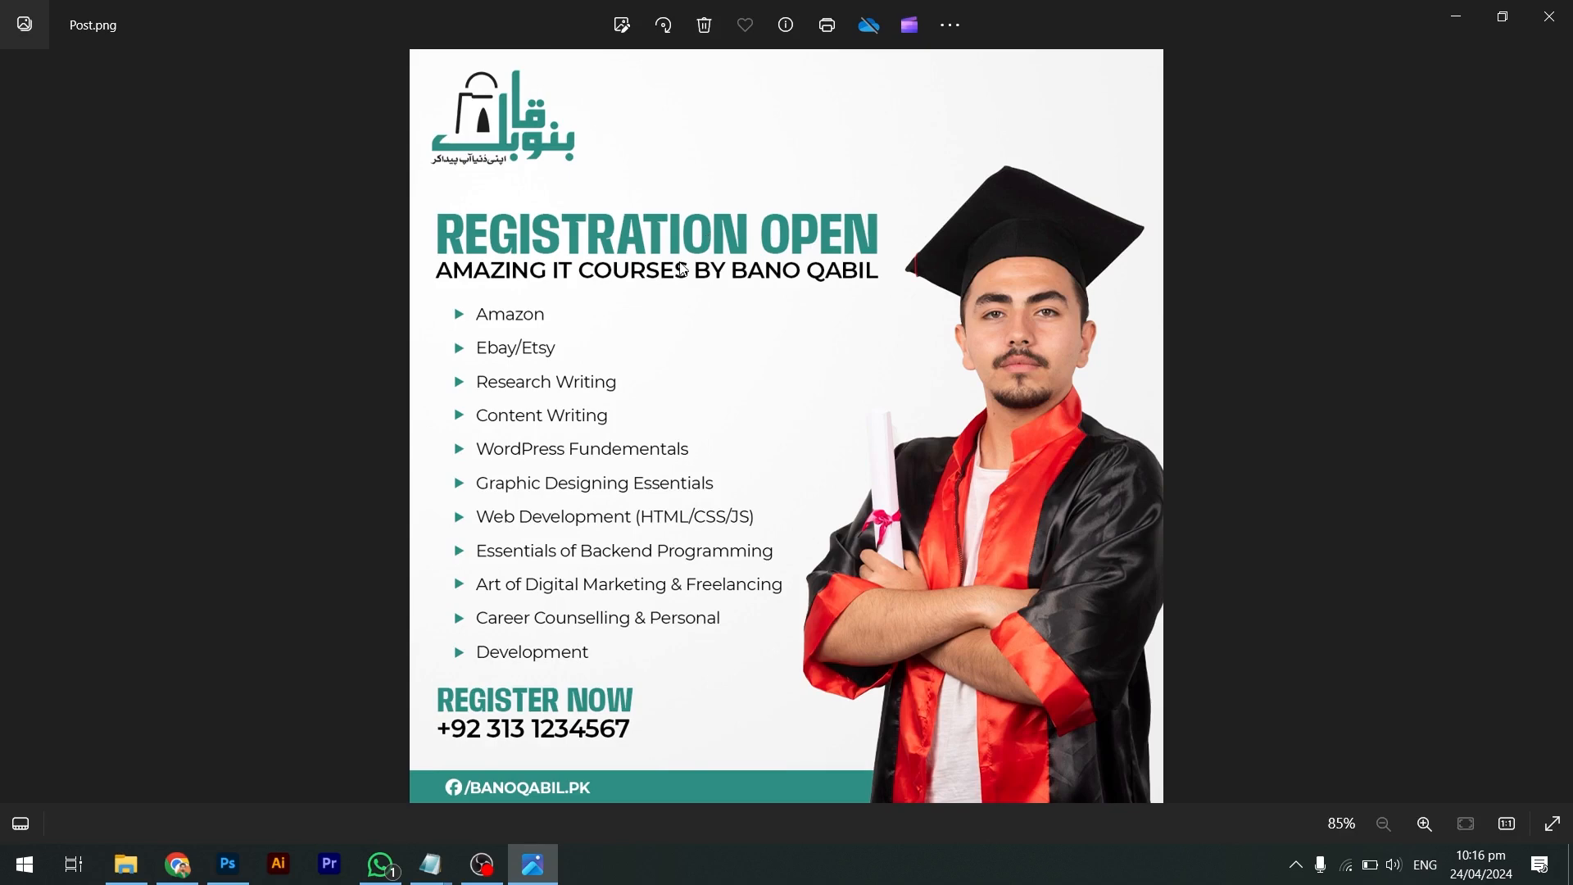
left_click(1550, 18)
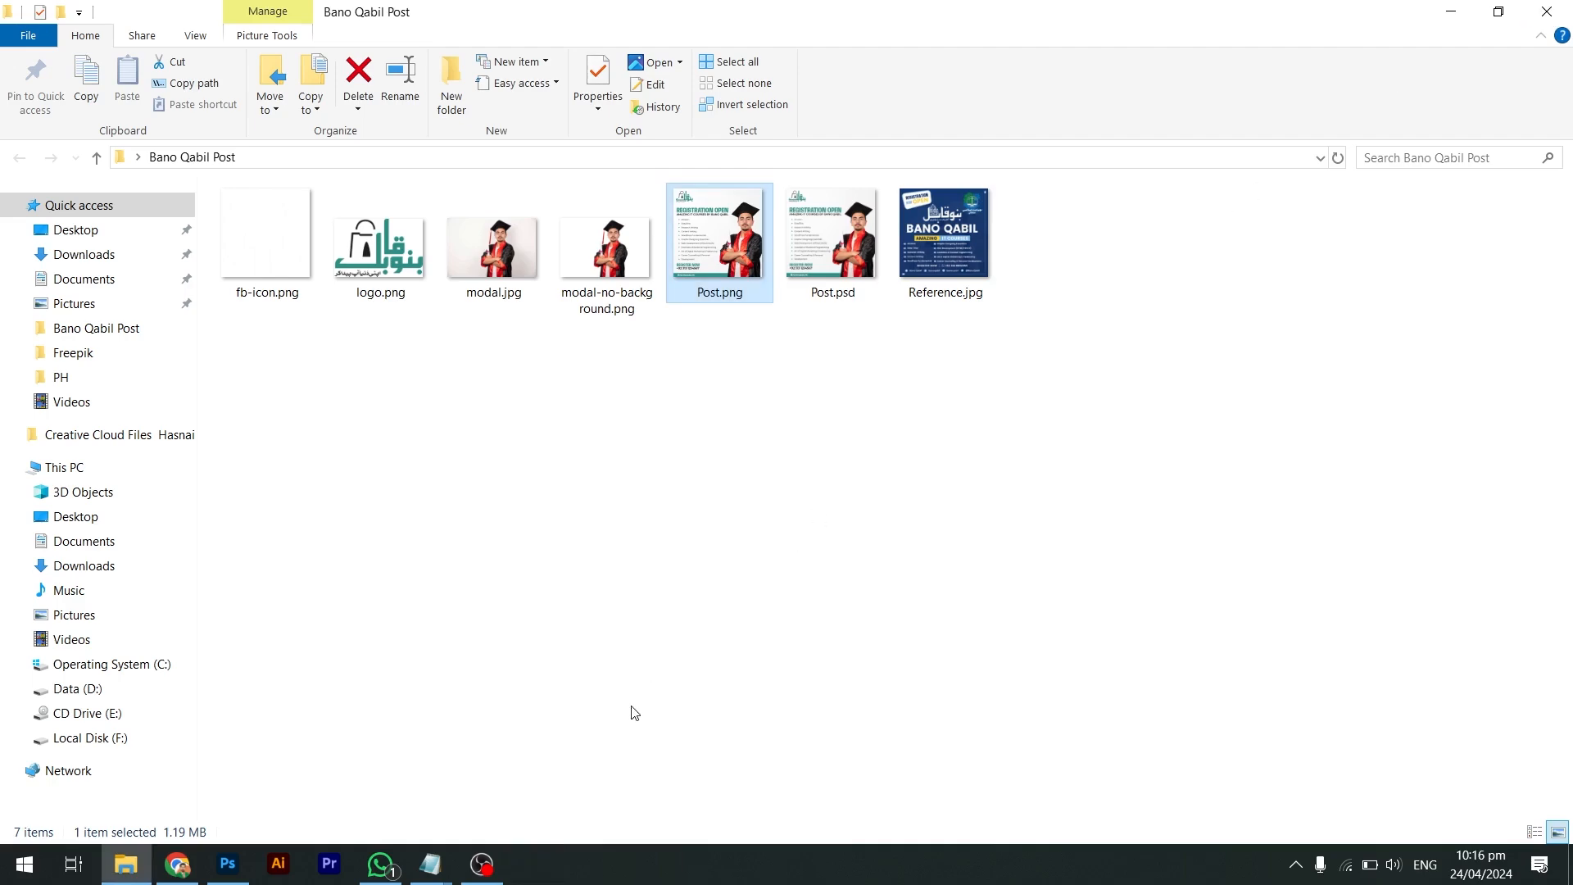
key("alt+Tab")
key("alt+Tab")
Run a Google search for 'fonts' in a new browser tab
left_click(932, 57)
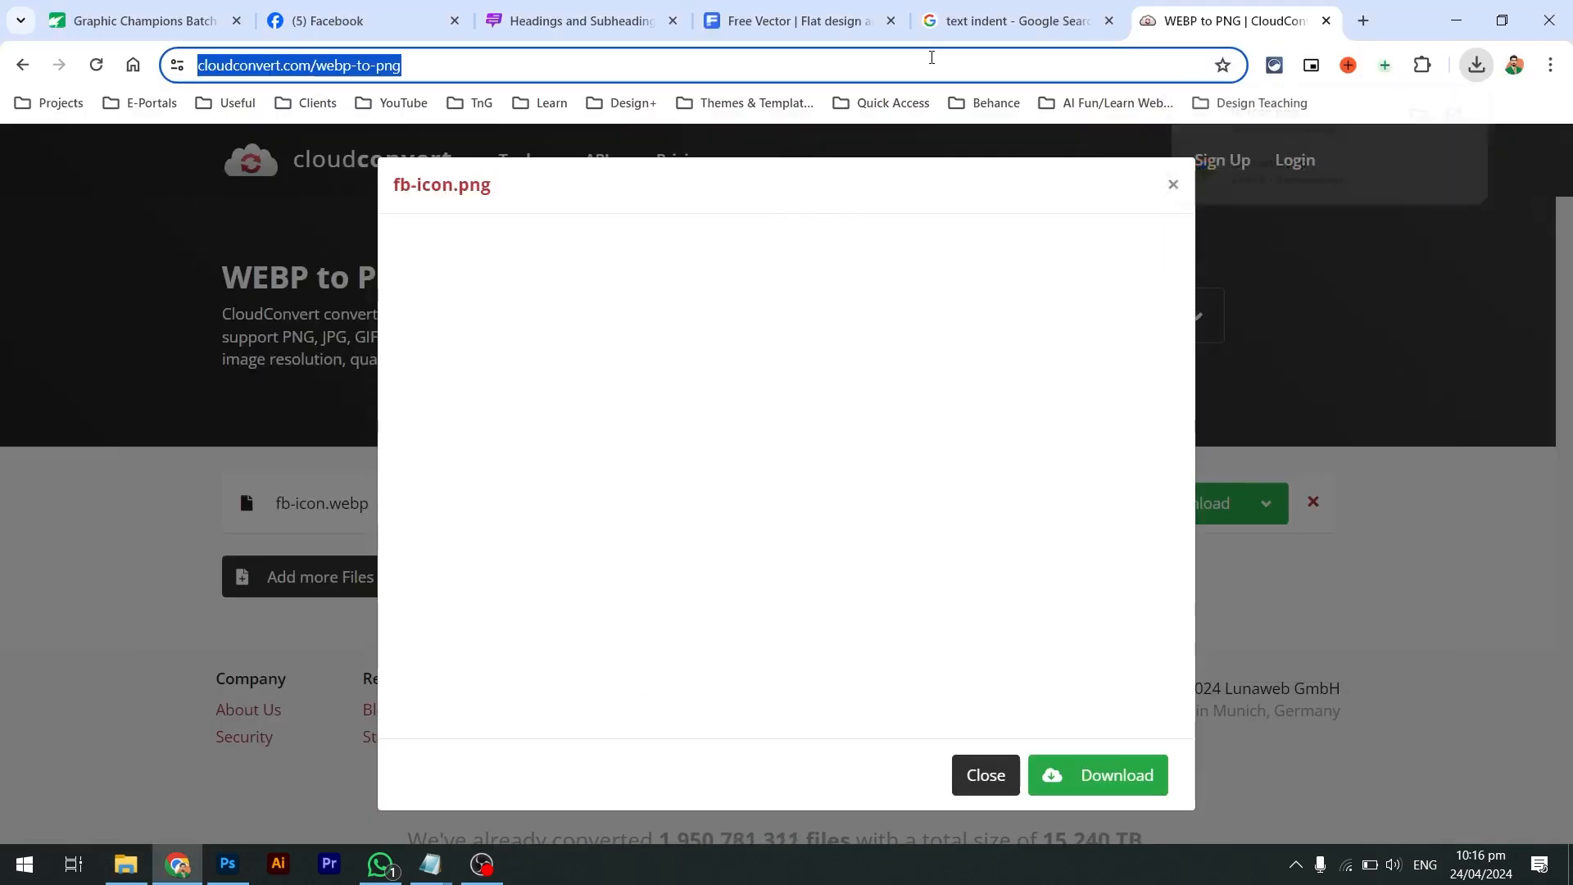
type("fonts")
key("Return")
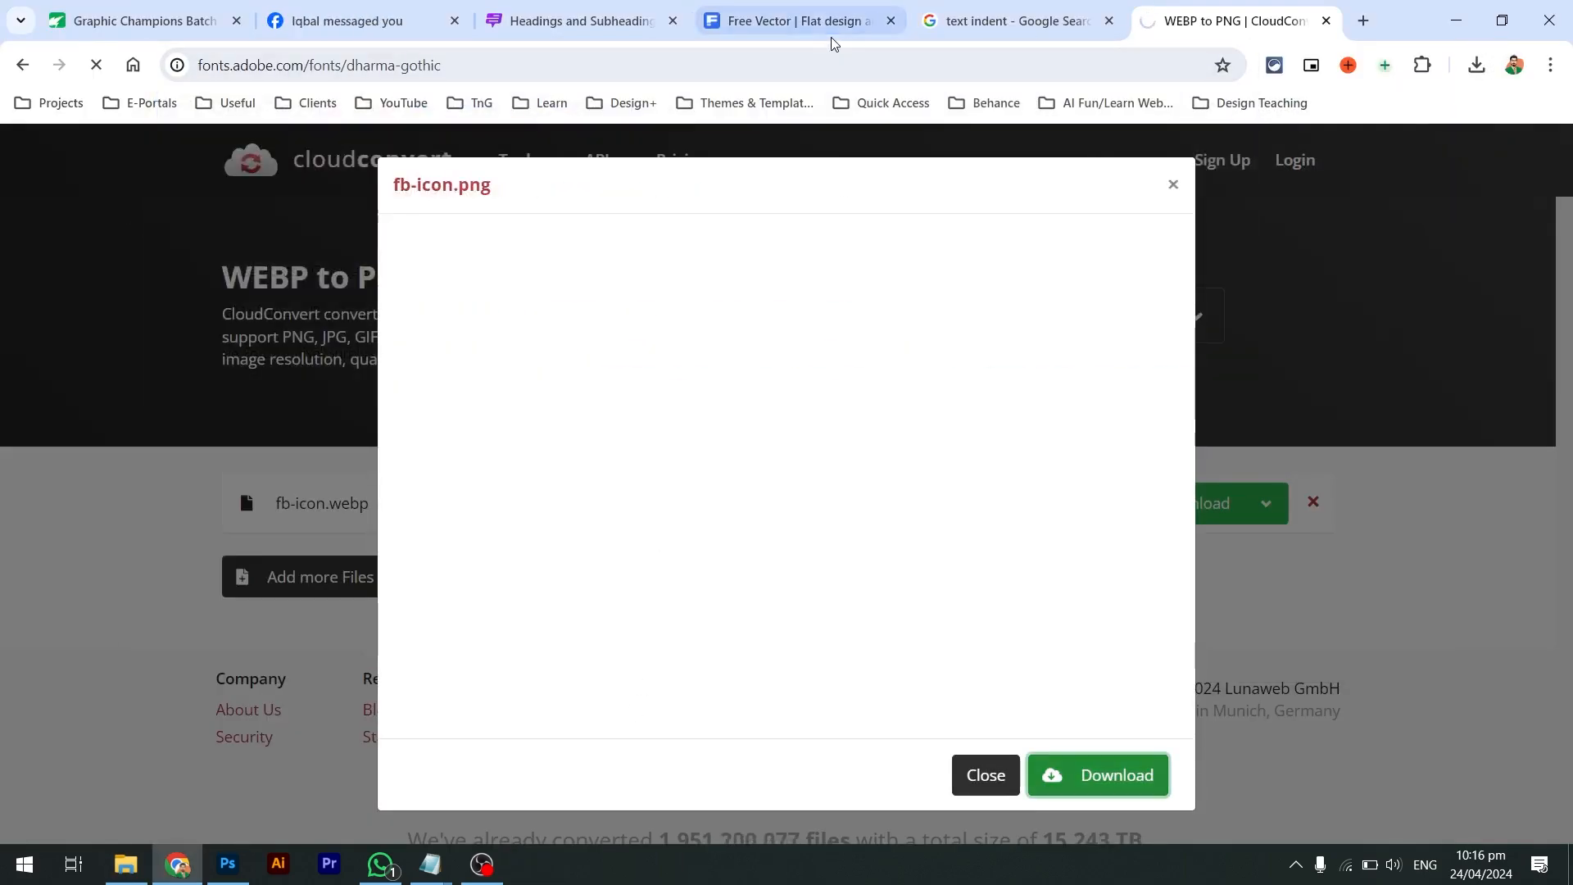
key("ctrl+t")
type("fonts")
key("Delete")
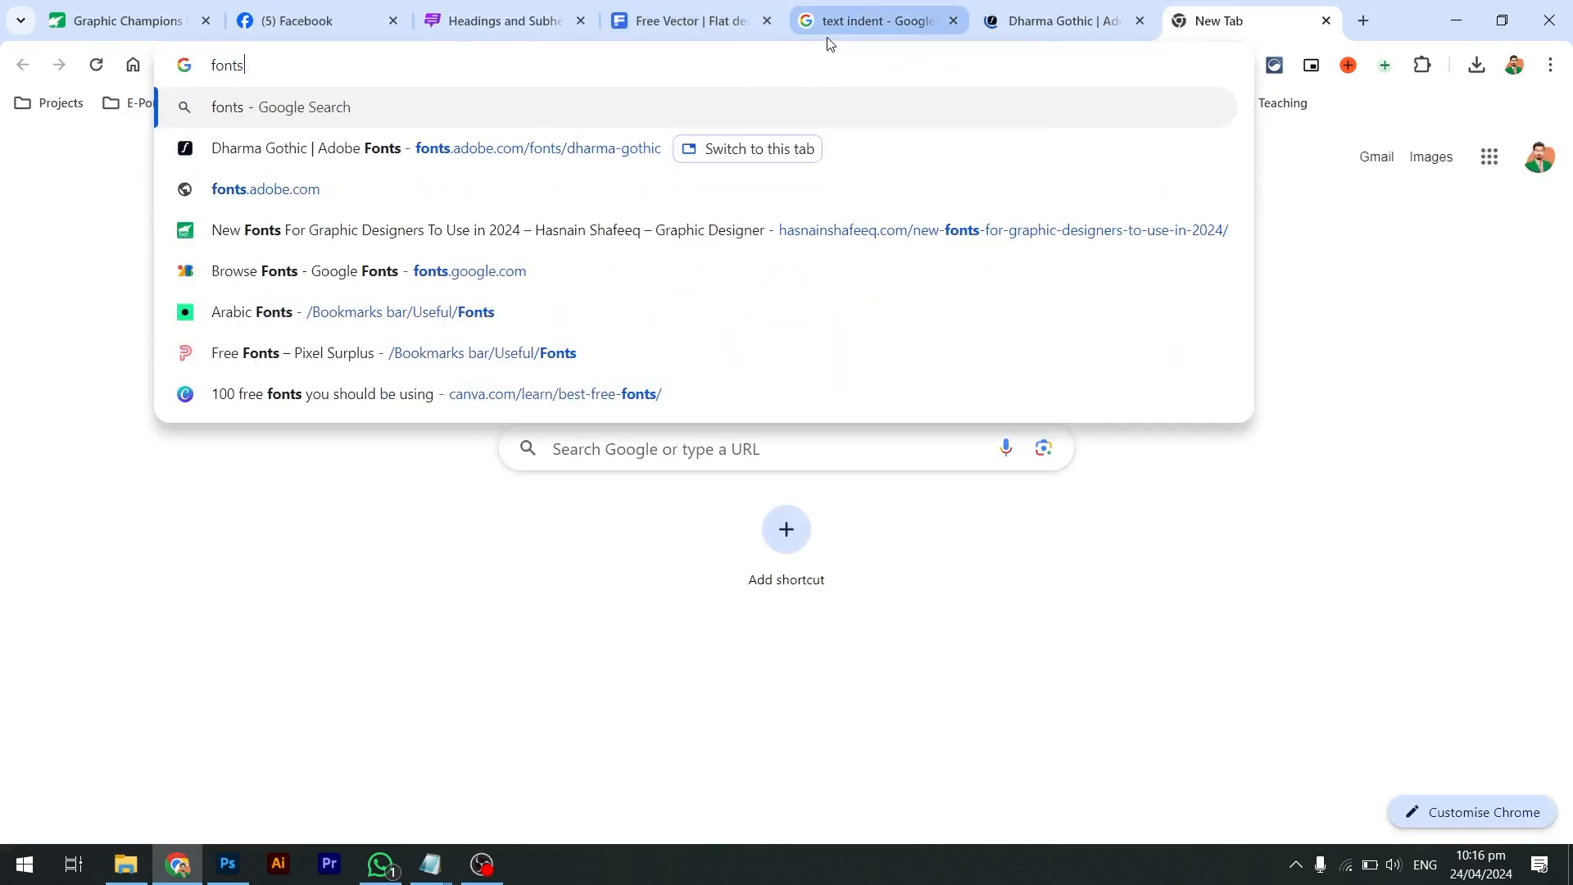
key("Return")
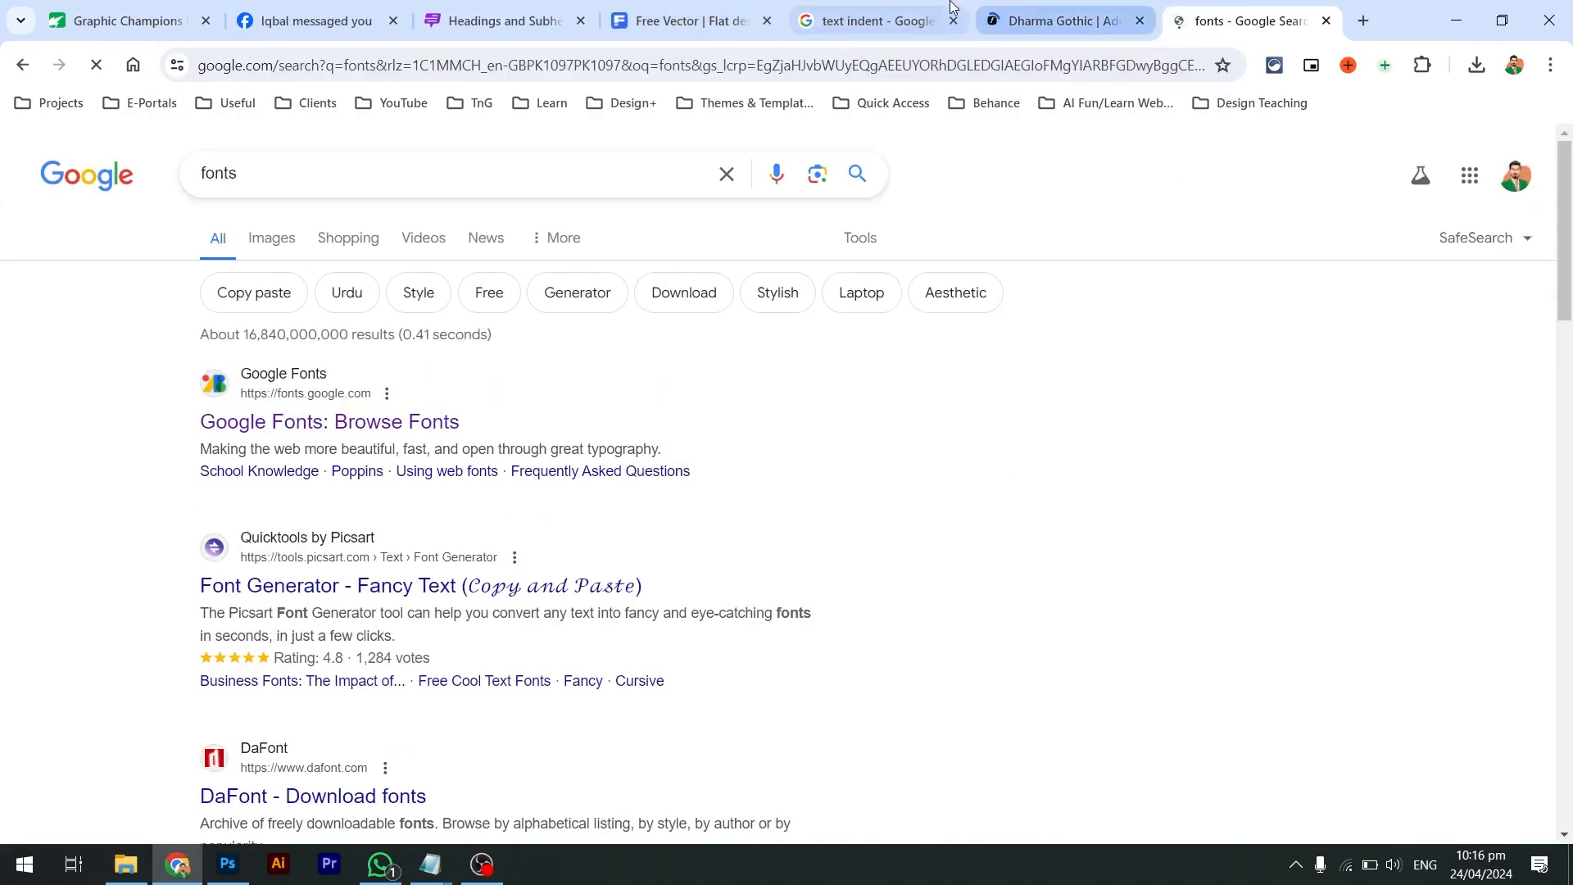
Close the text indent, Dharma Gothic, free vector, headings and Facebook tabs
left_click(953, 20)
left_click(953, 21)
left_click(767, 20)
left_click(580, 21)
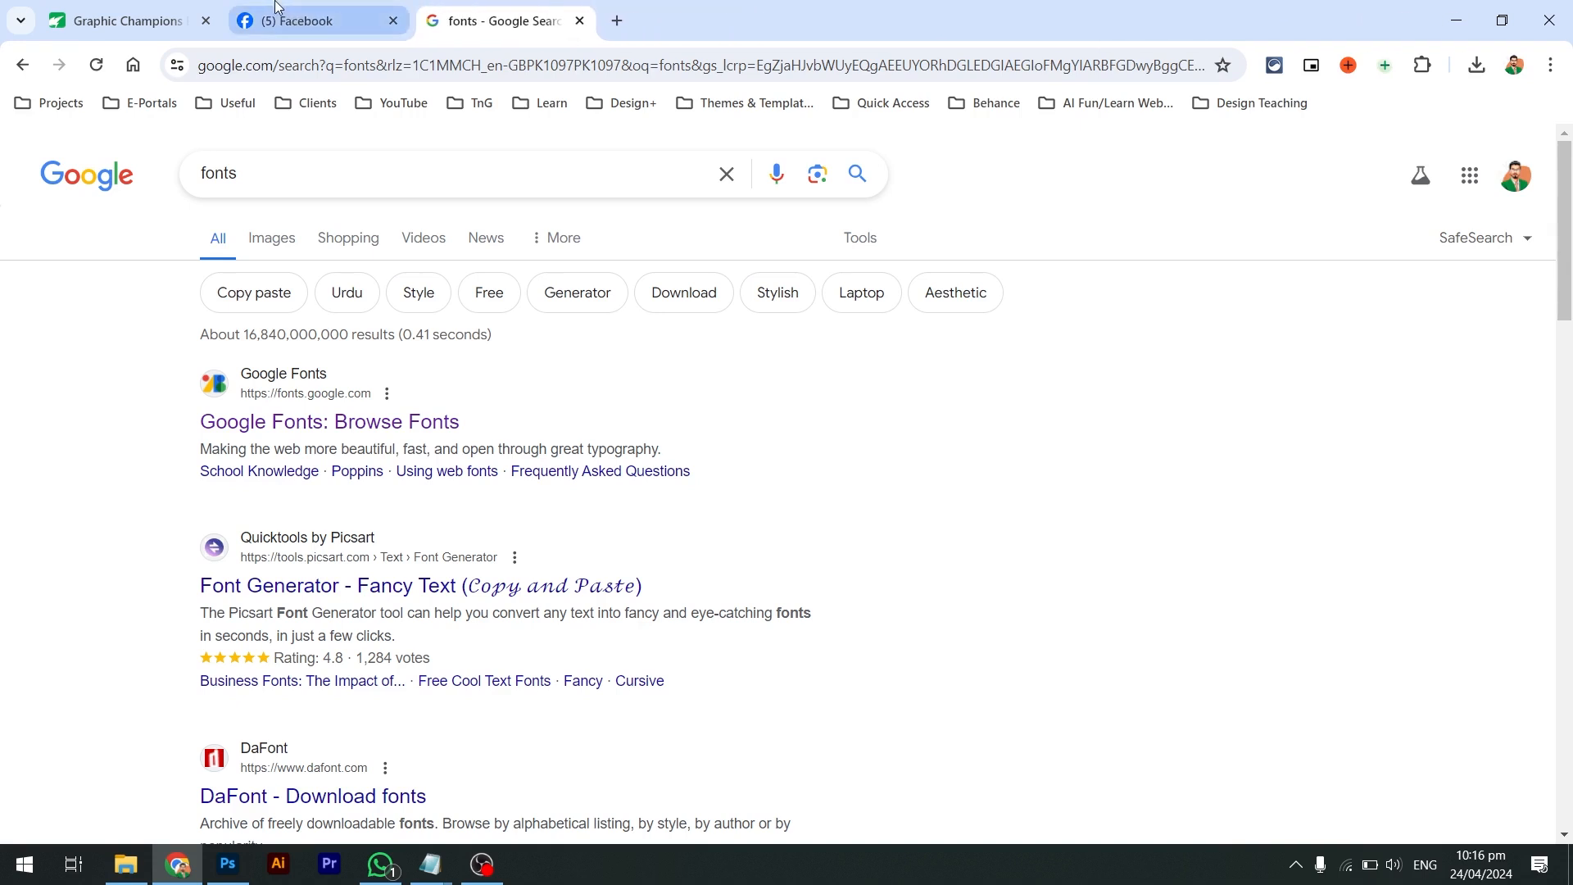
middle_click(275, 4)
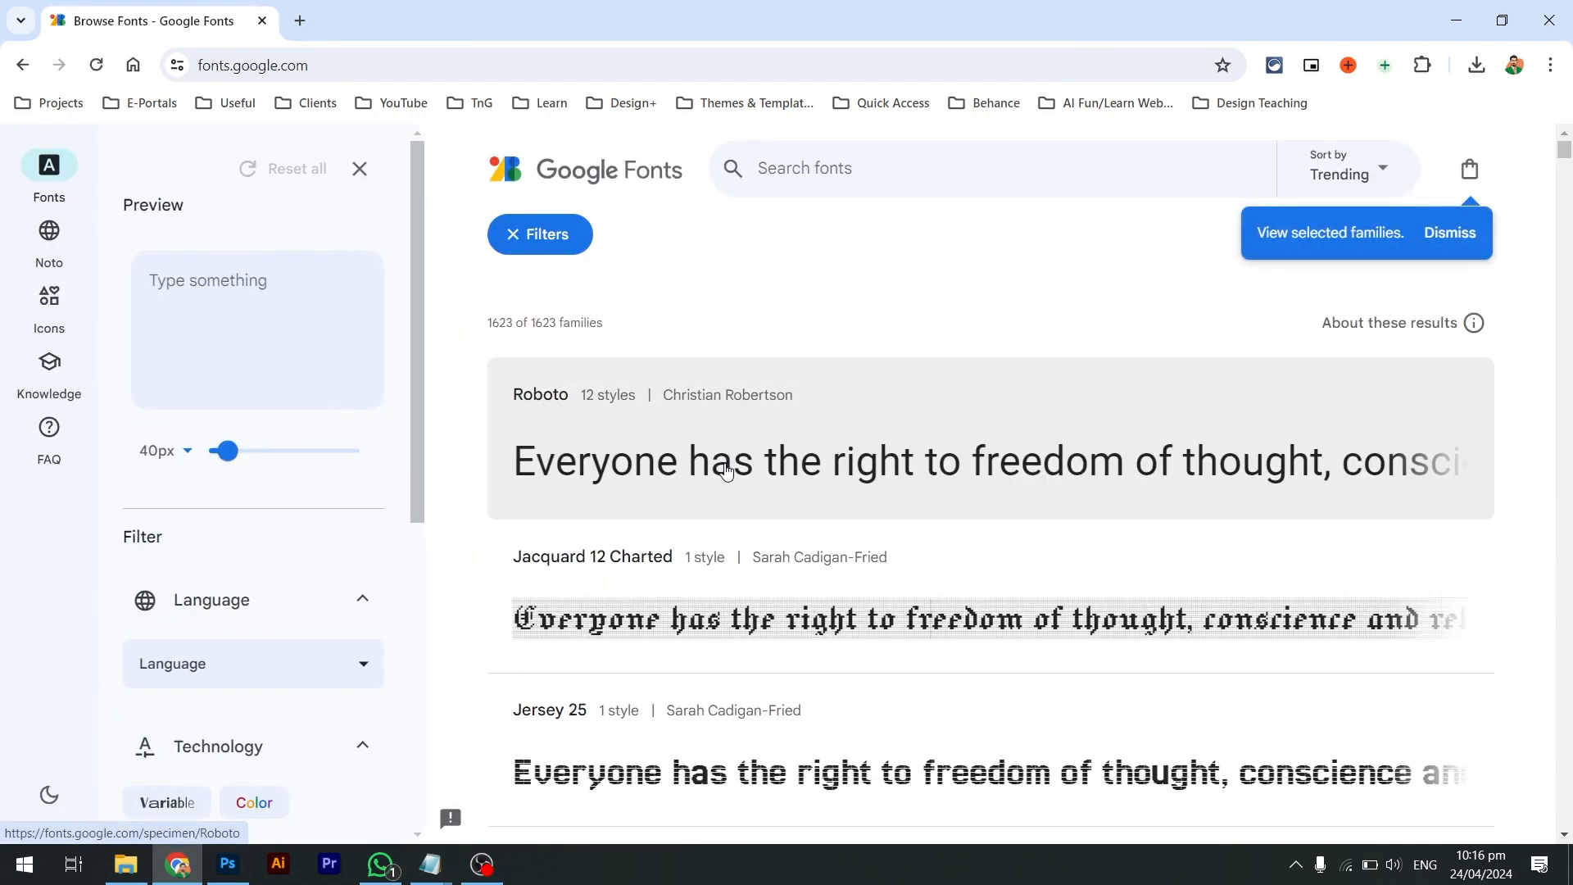
Download the whole Open Sans family from Google Fonts as Open_Sans.zip and check recent downloads
scroll(733, 469, "down", 5)
scroll(751, 467, "down", 3)
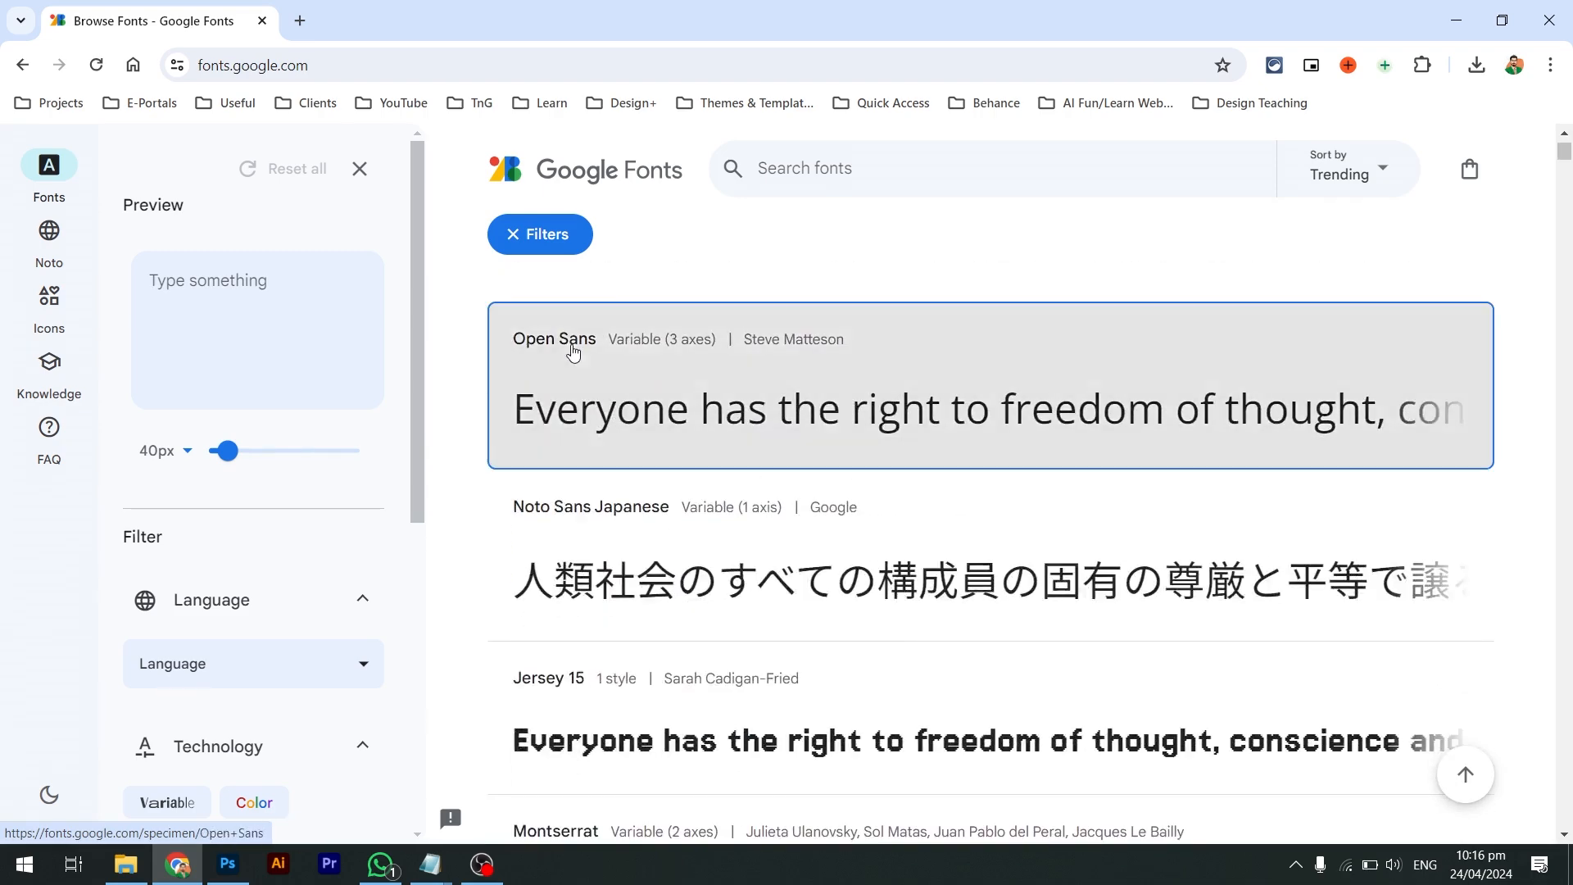
left_click(572, 348)
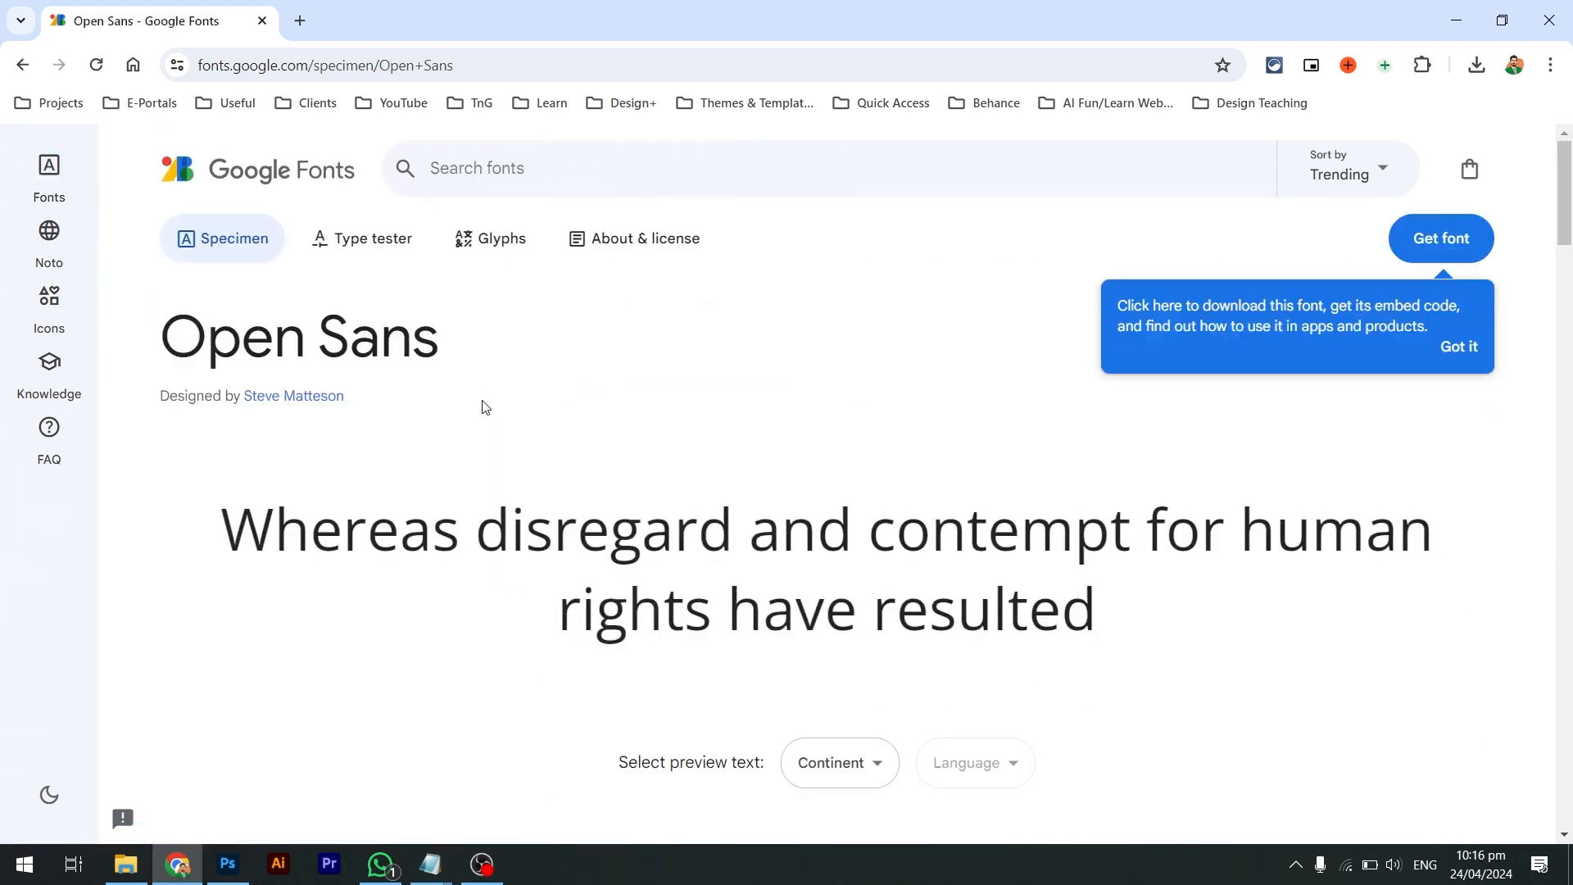
scroll(482, 402, "down", 10)
scroll(483, 402, "down", 17)
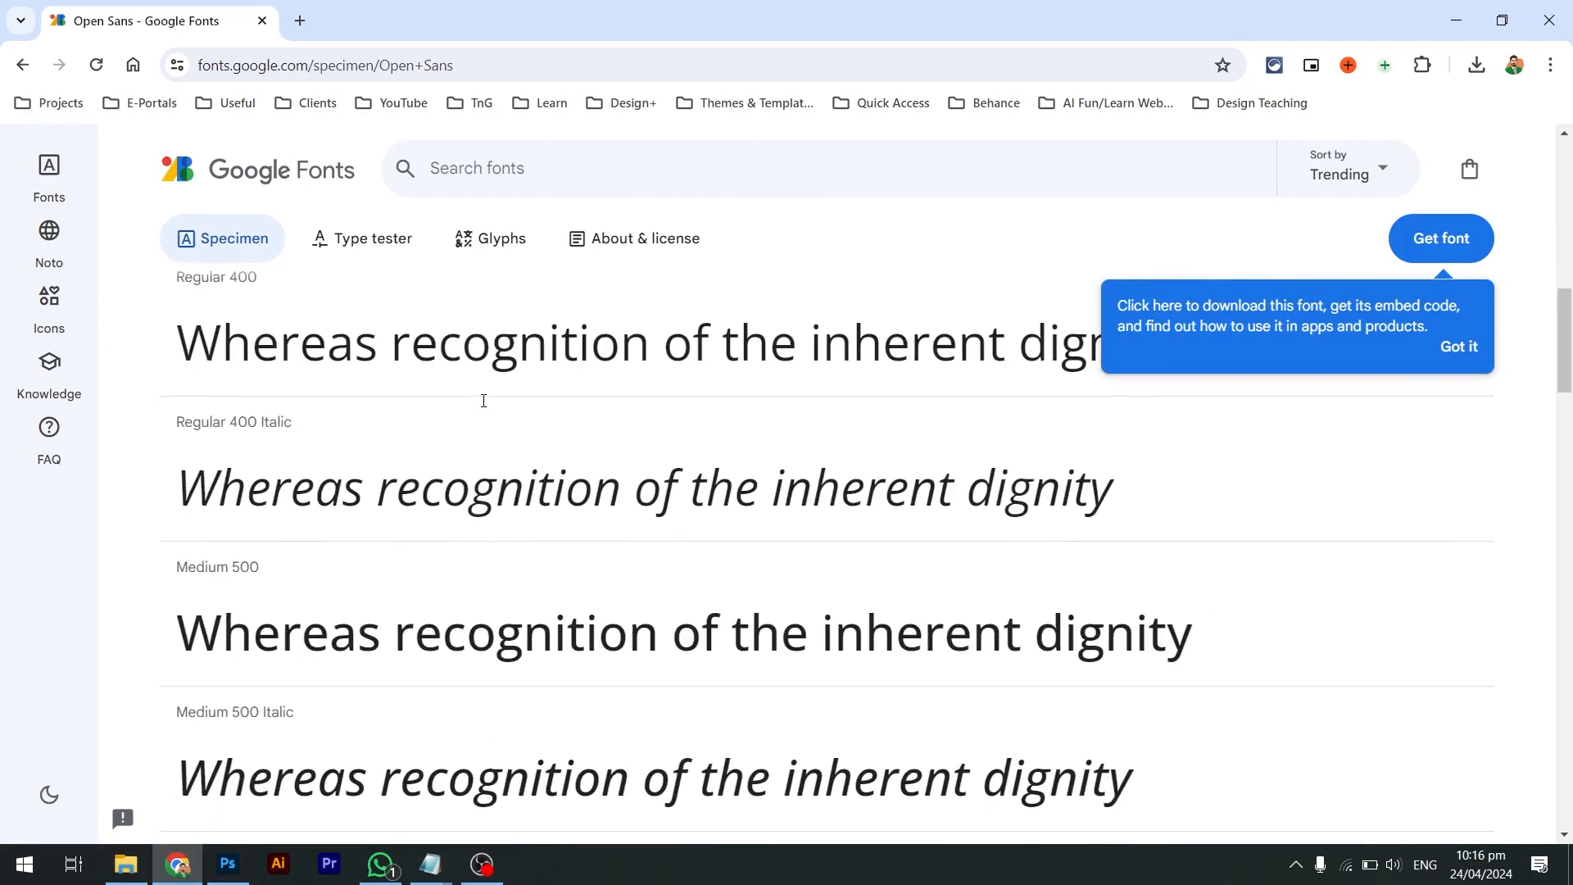
scroll(485, 401, "down", 4)
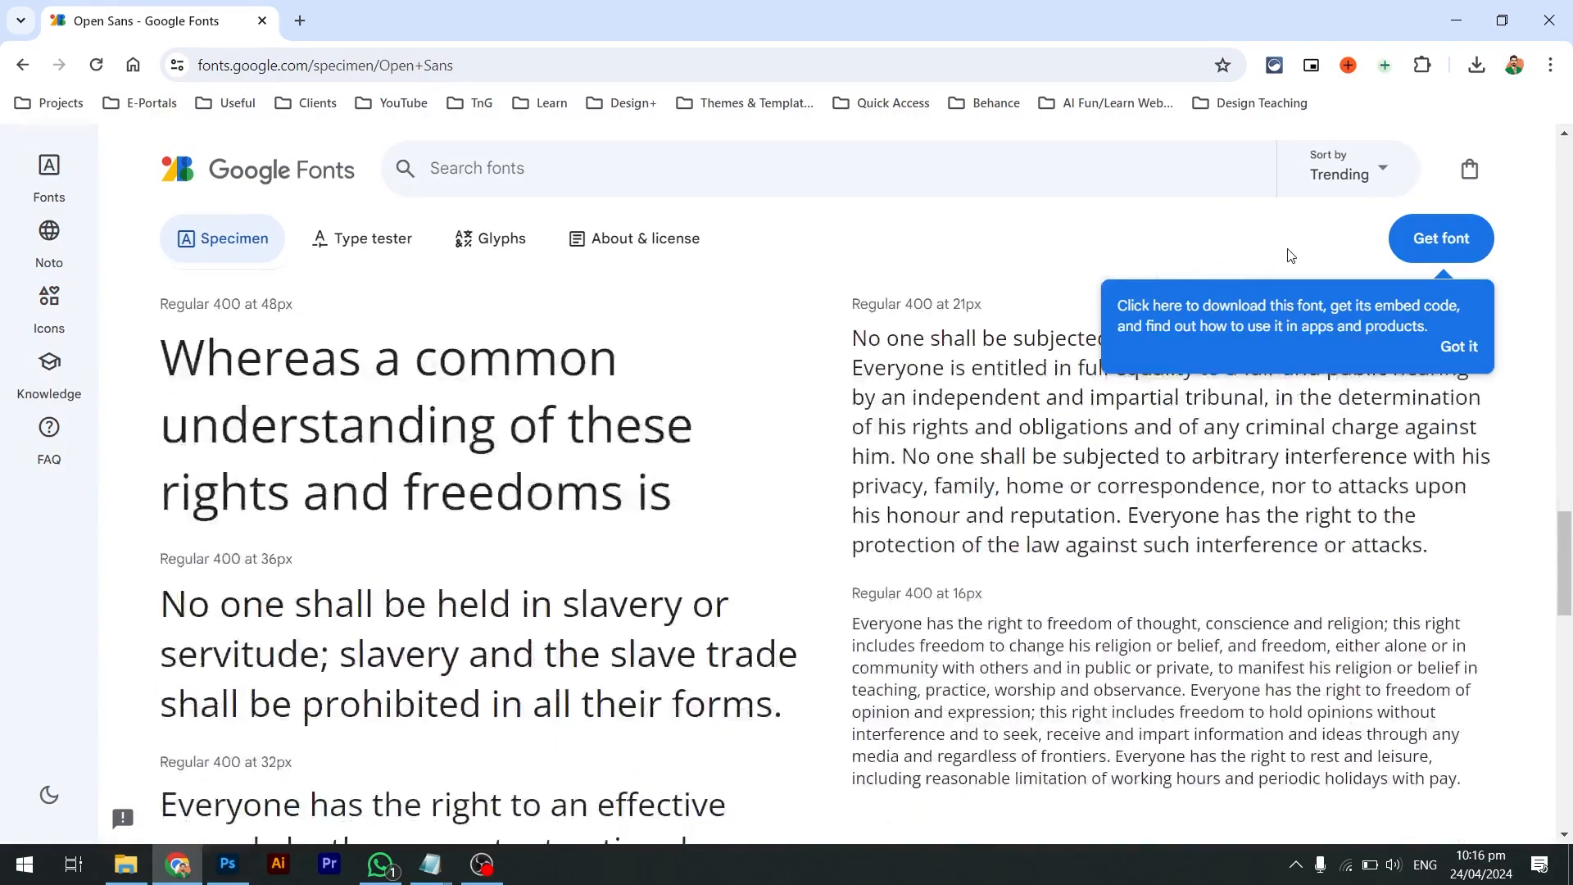
left_click(1452, 241)
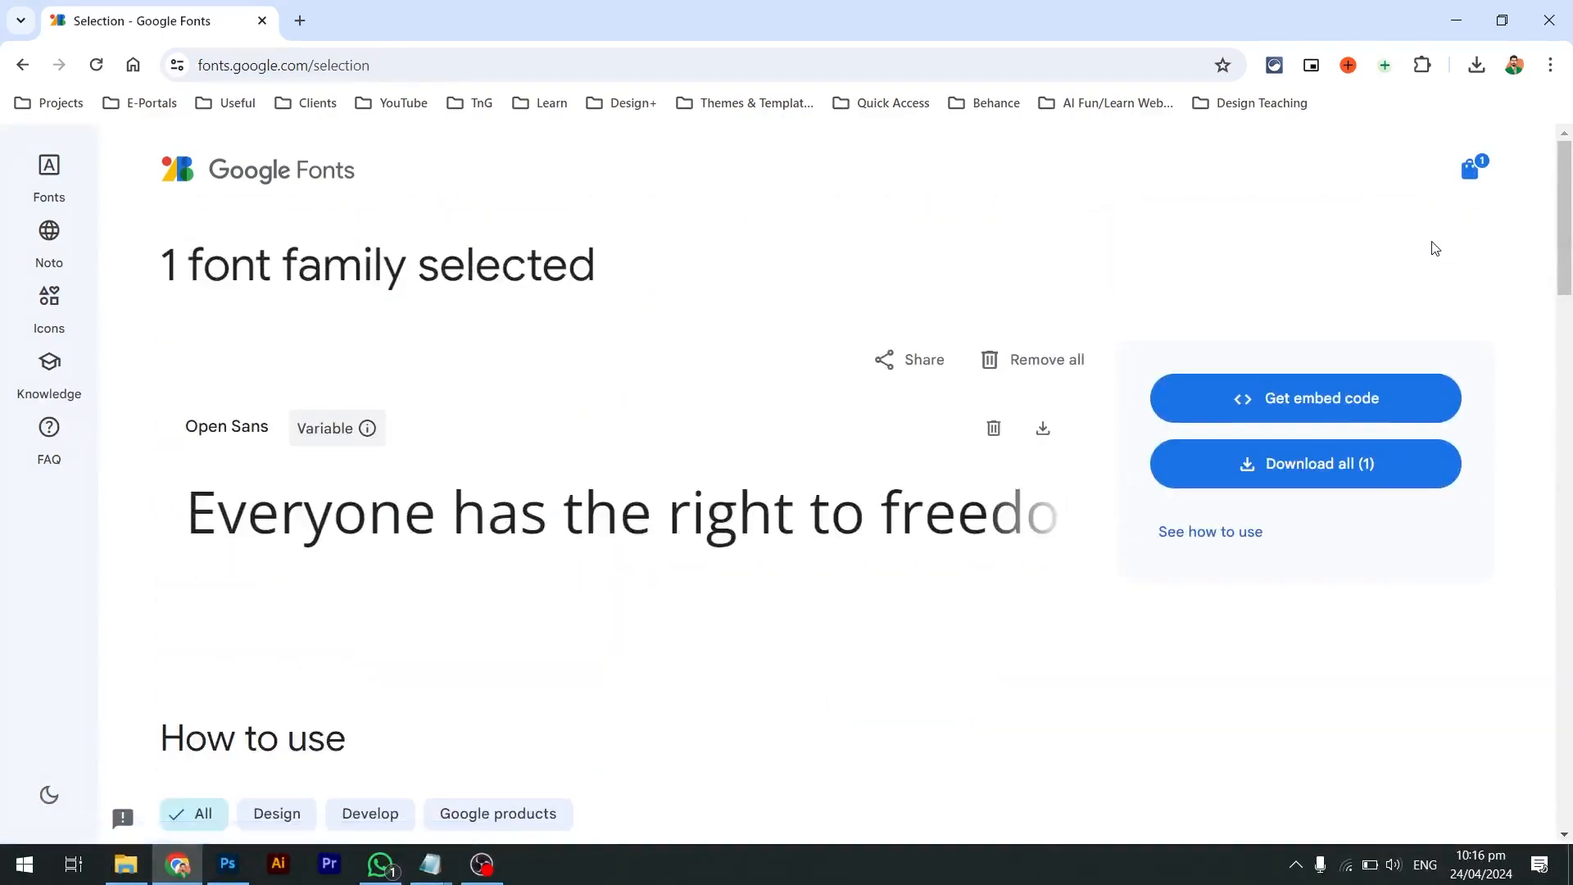
scroll(1008, 529, "down", 1)
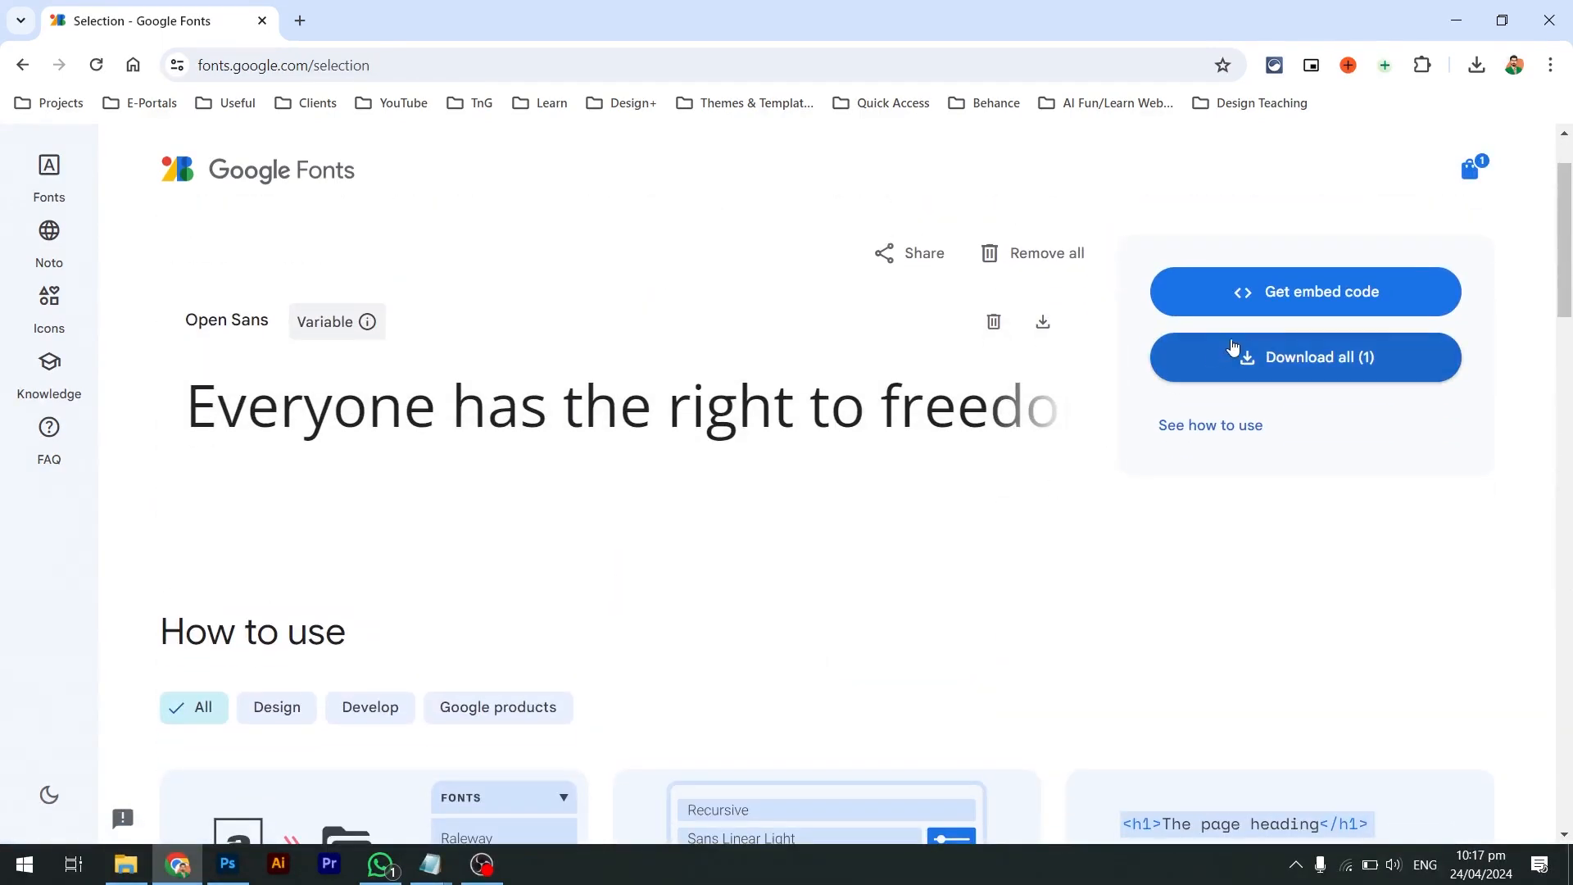
left_click(1231, 344)
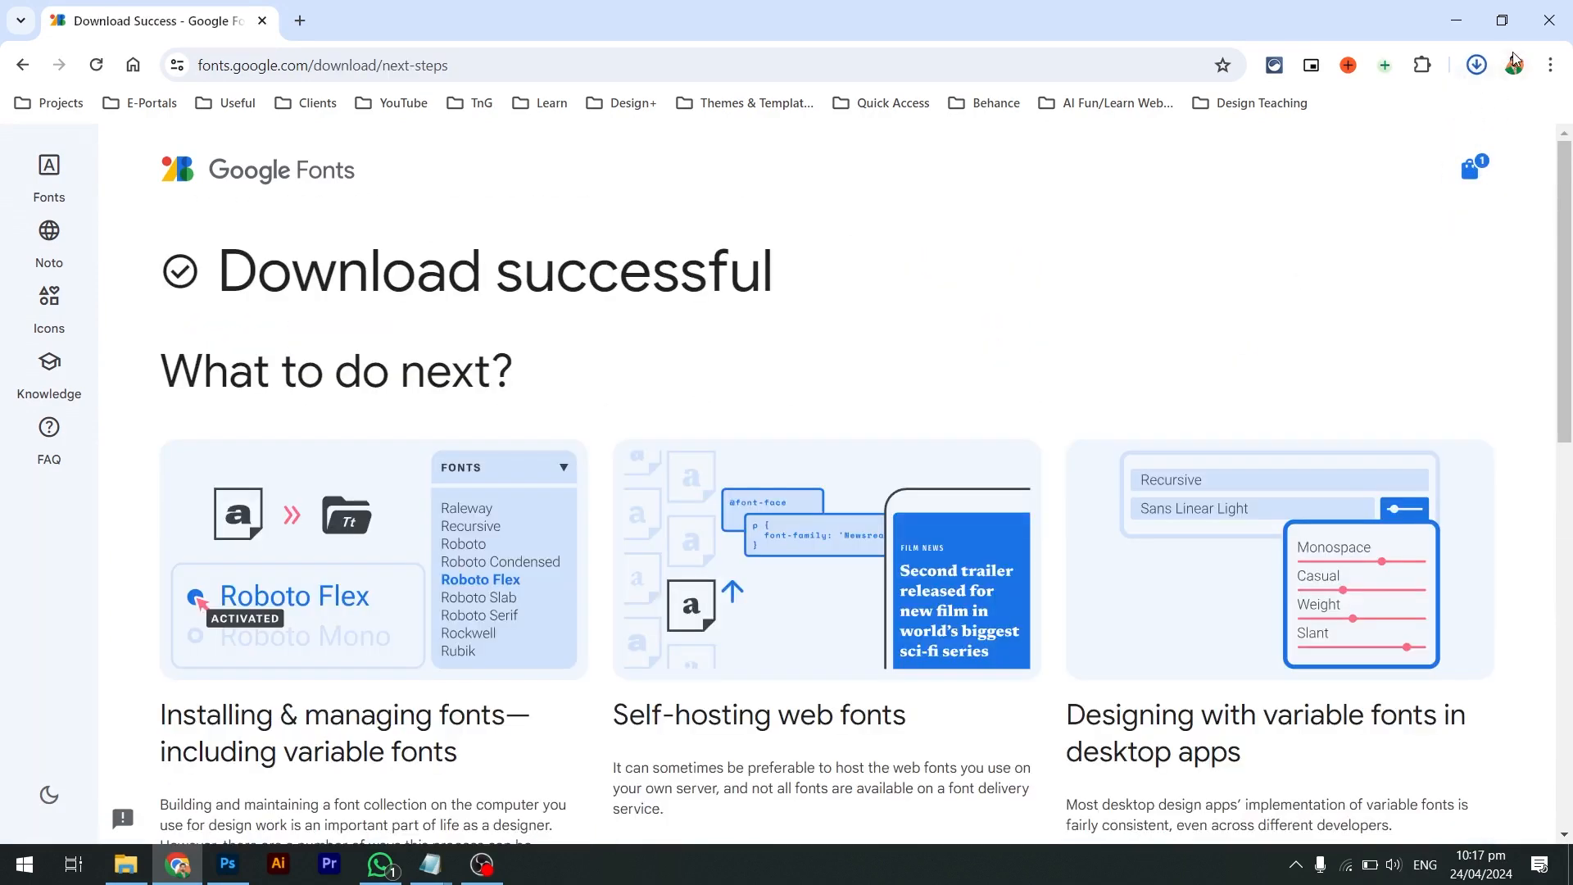
left_click(1486, 59)
mouse_move(1280, 131)
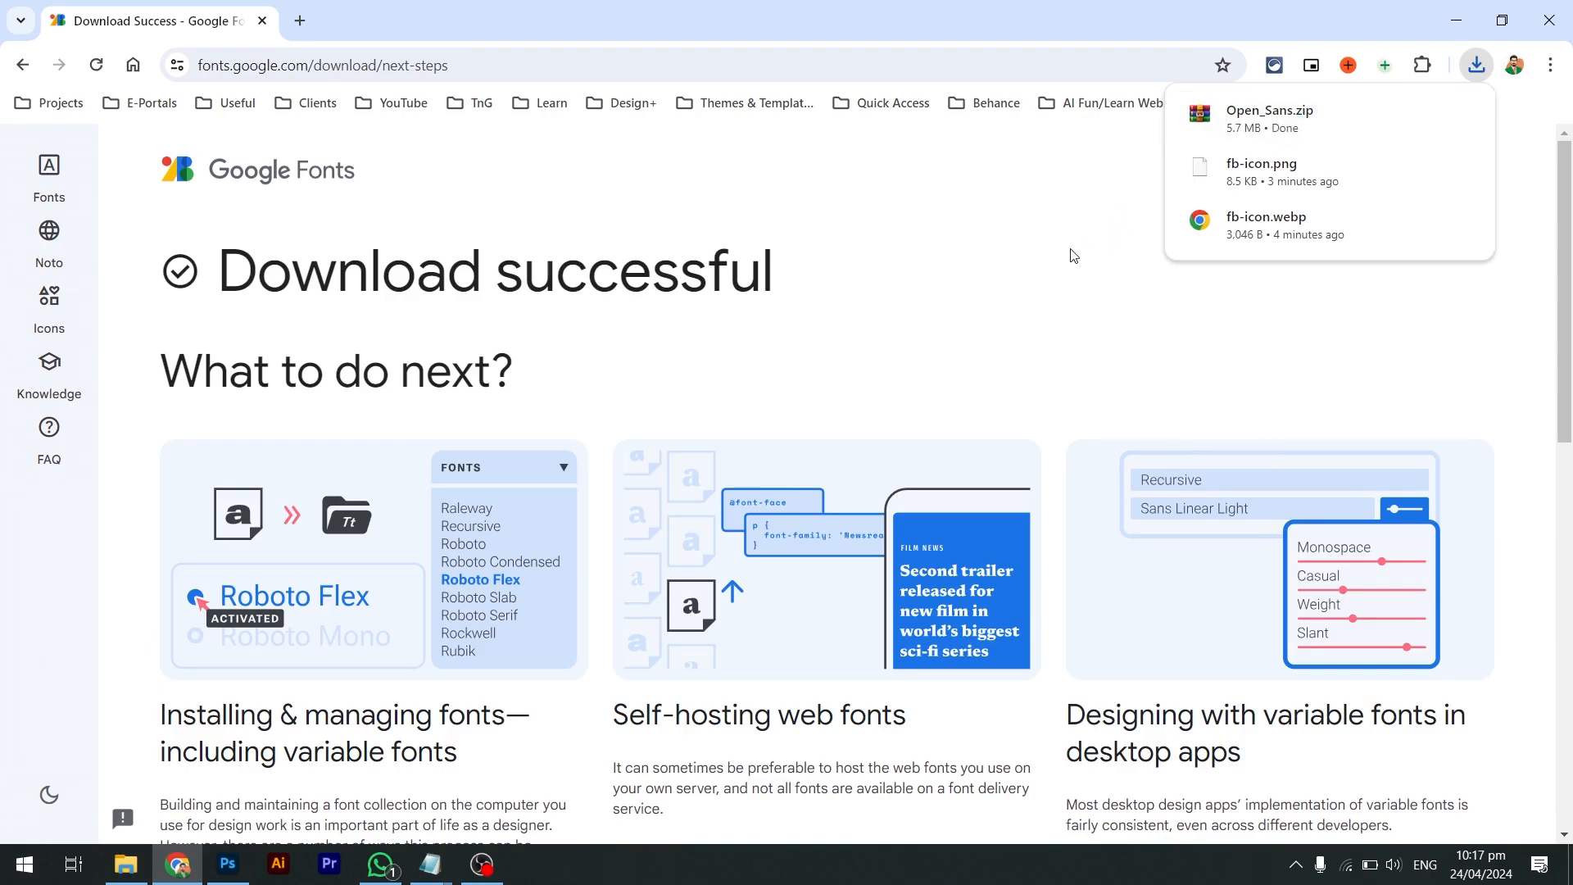
Open Open_Sans.zip in WinRAR, dismiss the licence reminder, and browse the static folder's font files
left_click(377, 456)
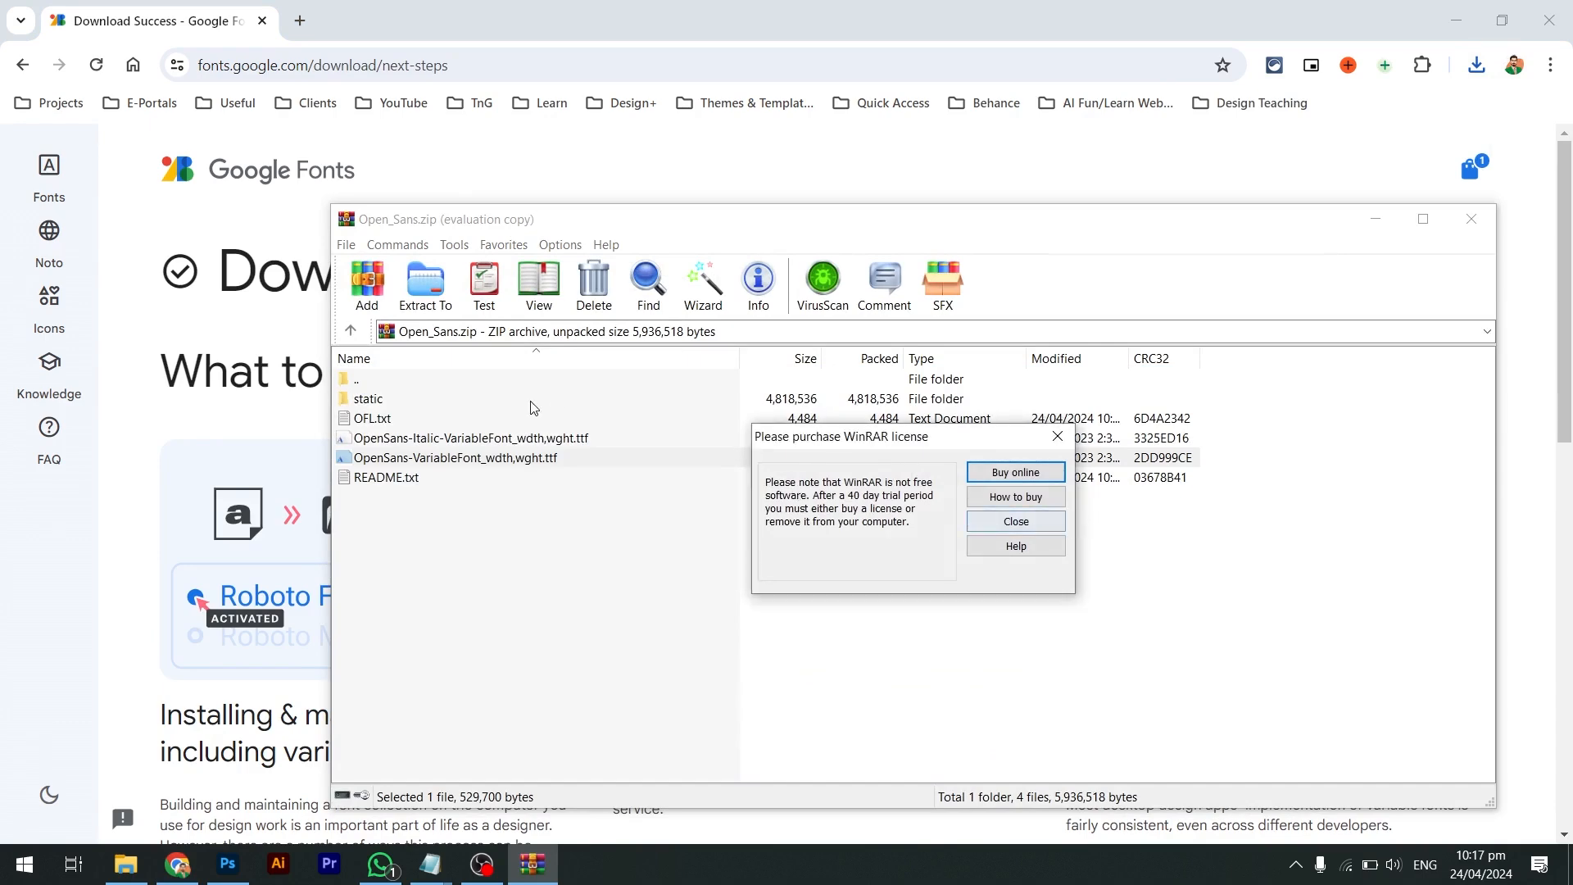
left_click(1016, 521)
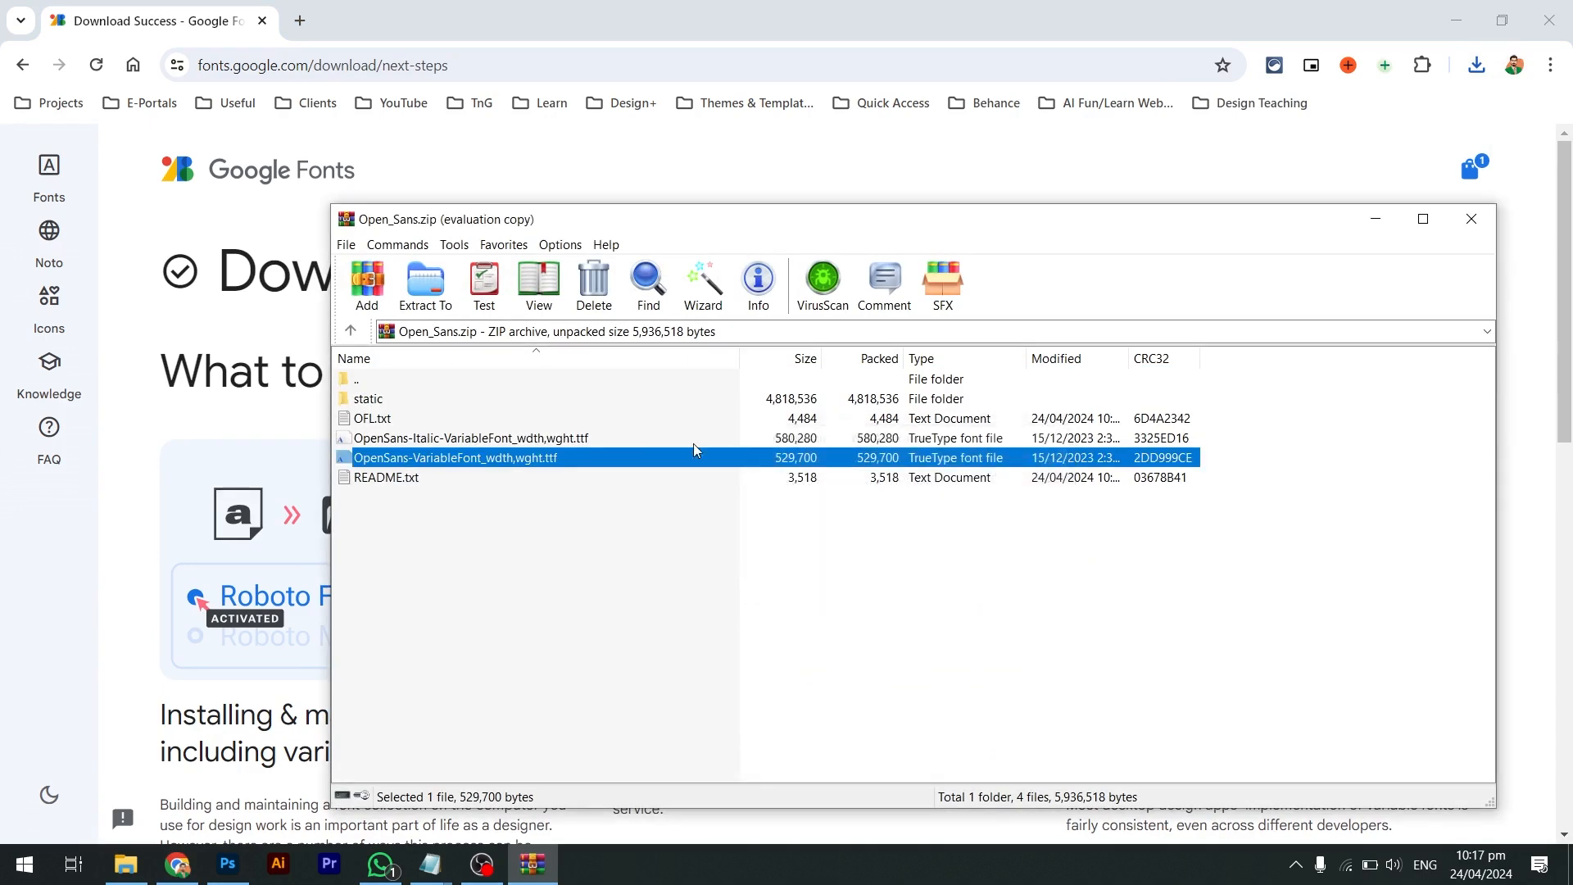
double_click(365, 400)
left_click(464, 402)
scroll(530, 598, "down", 5)
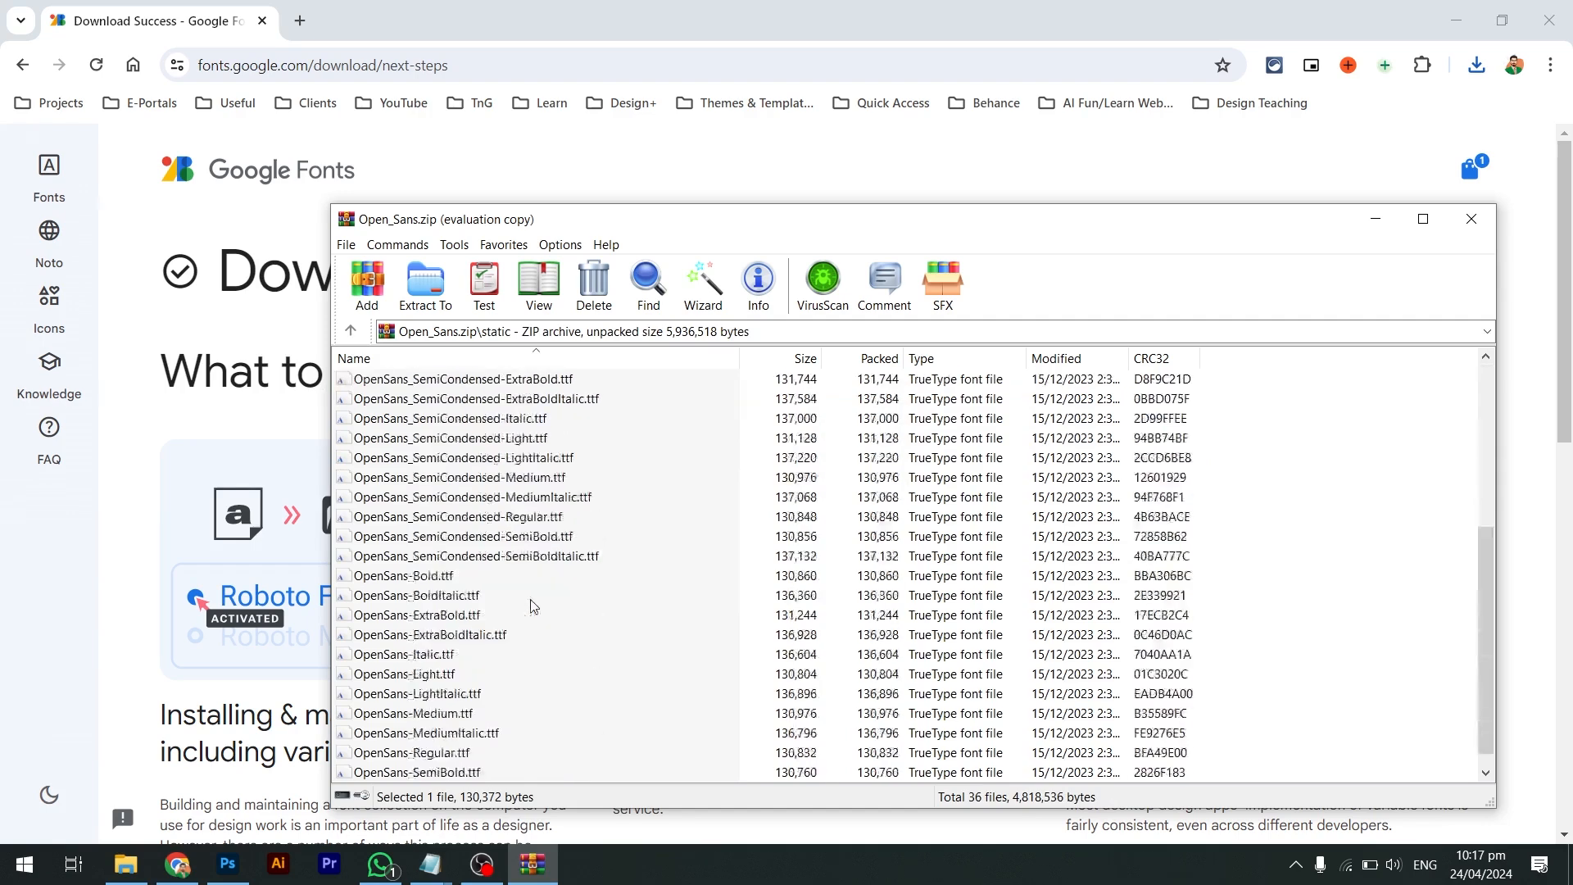
scroll(532, 606, "up", 5)
scroll(533, 607, "down", 5)
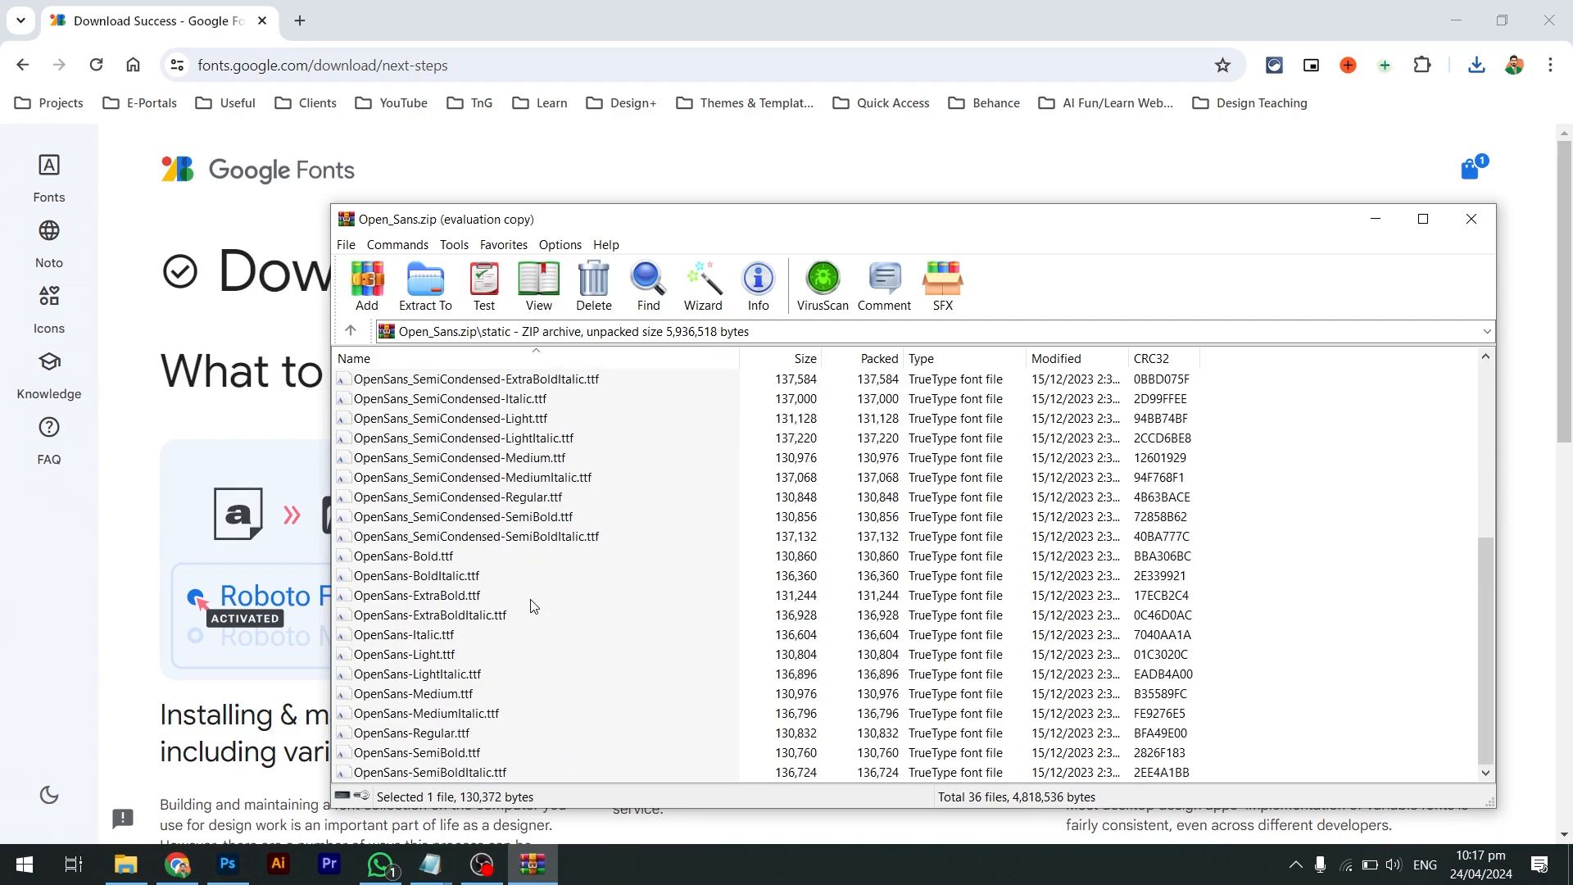
scroll(533, 607, "up", 5)
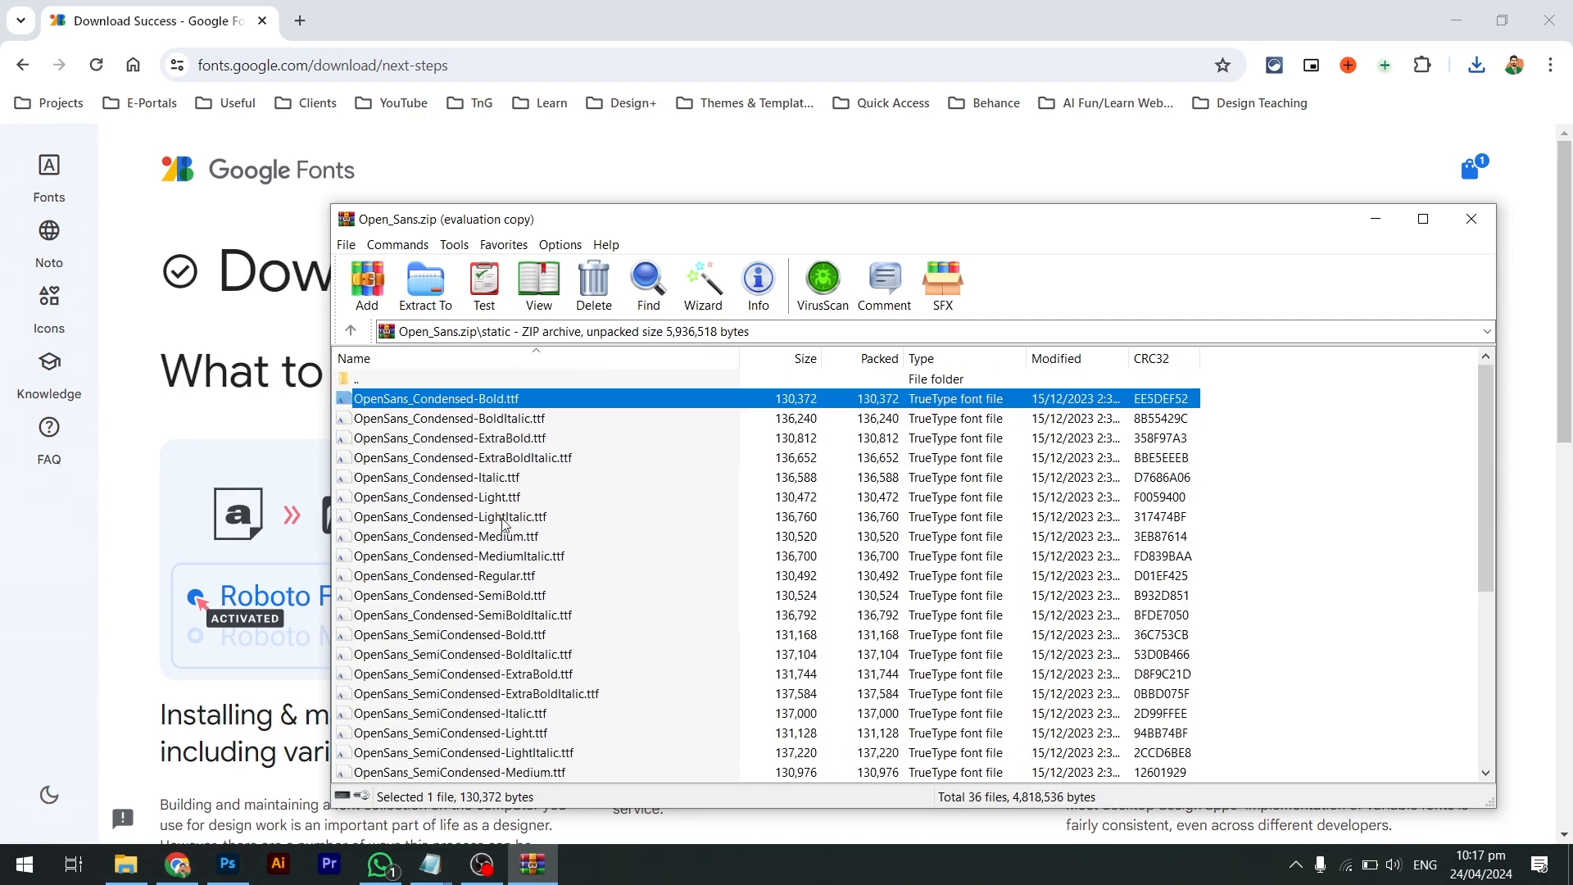
key("BackSpace")
left_click_drag(379, 399, 737, 437)
Extract the static folder to the Desktop and close the WinRAR window
right_click(388, 400)
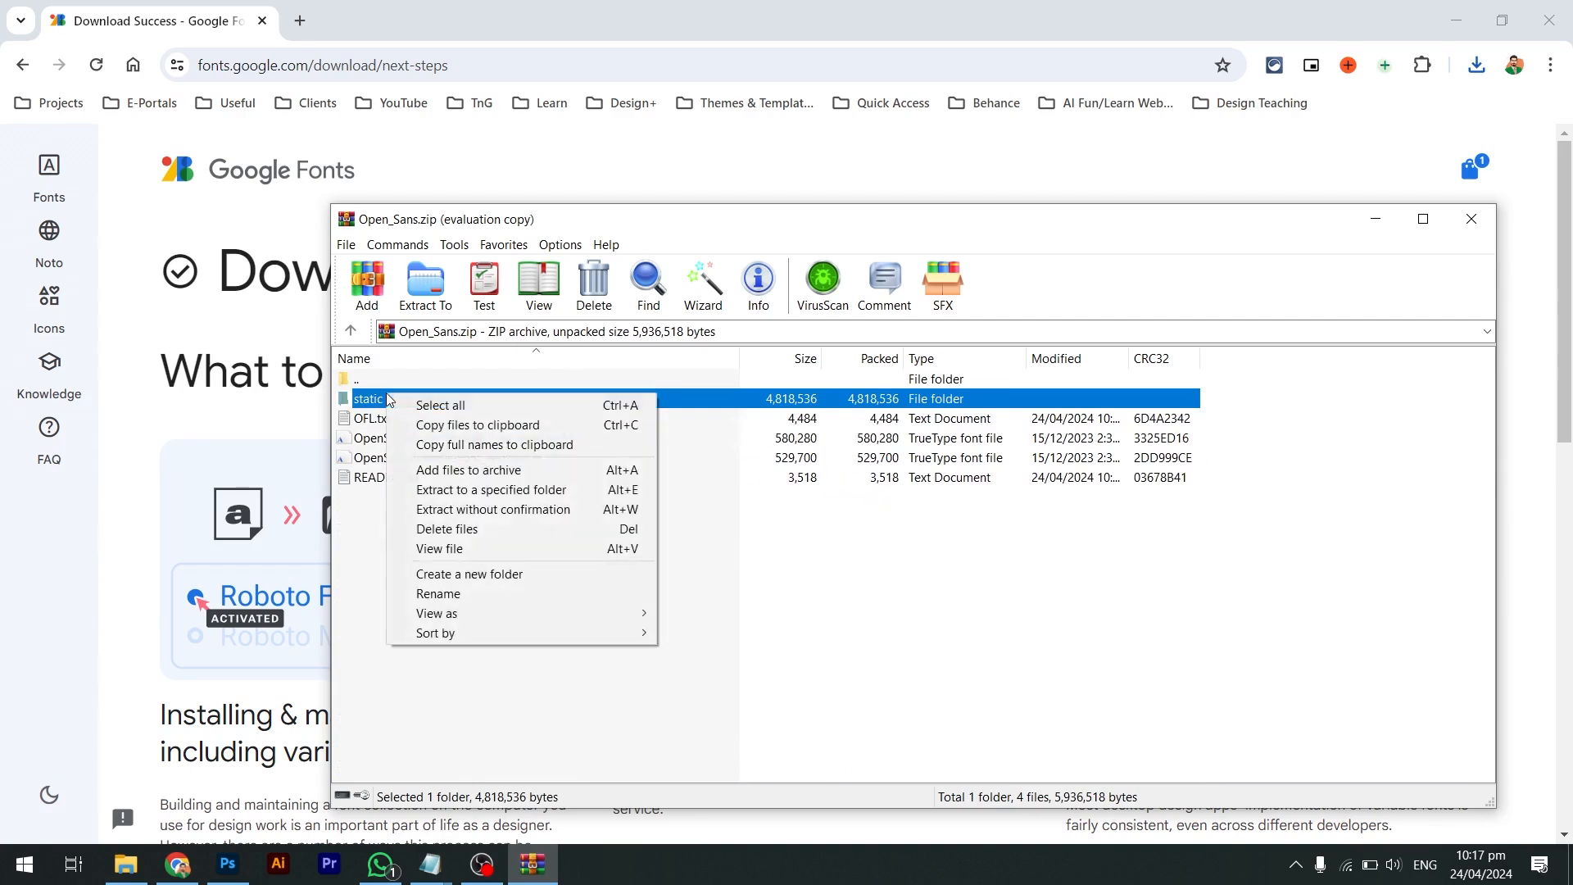
left_click(459, 491)
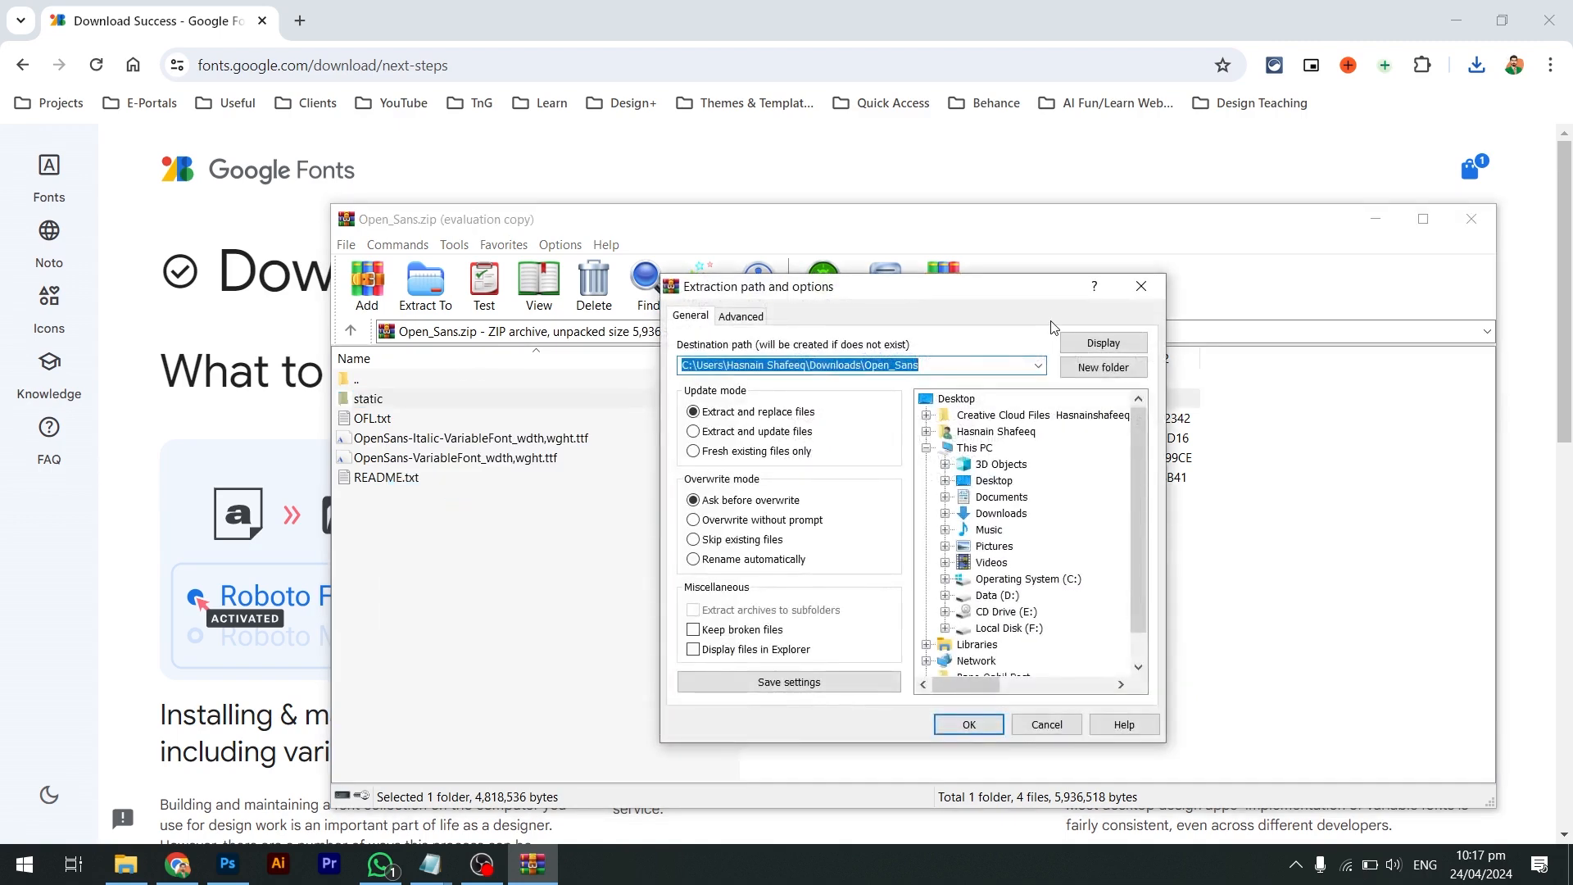
left_click(894, 366)
double_click(844, 366)
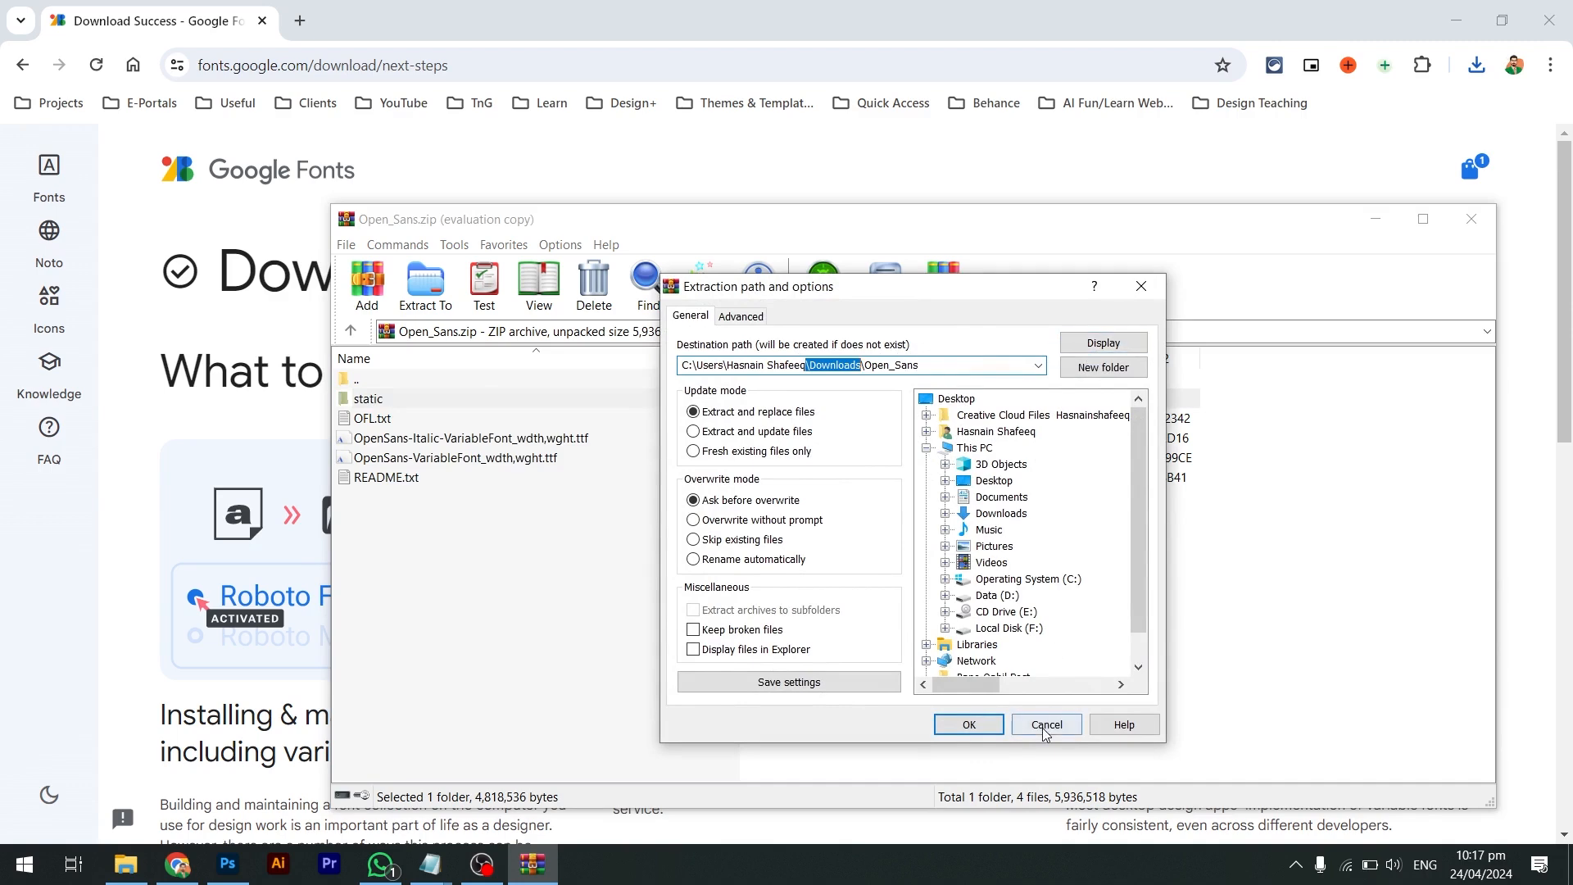
left_click(960, 400)
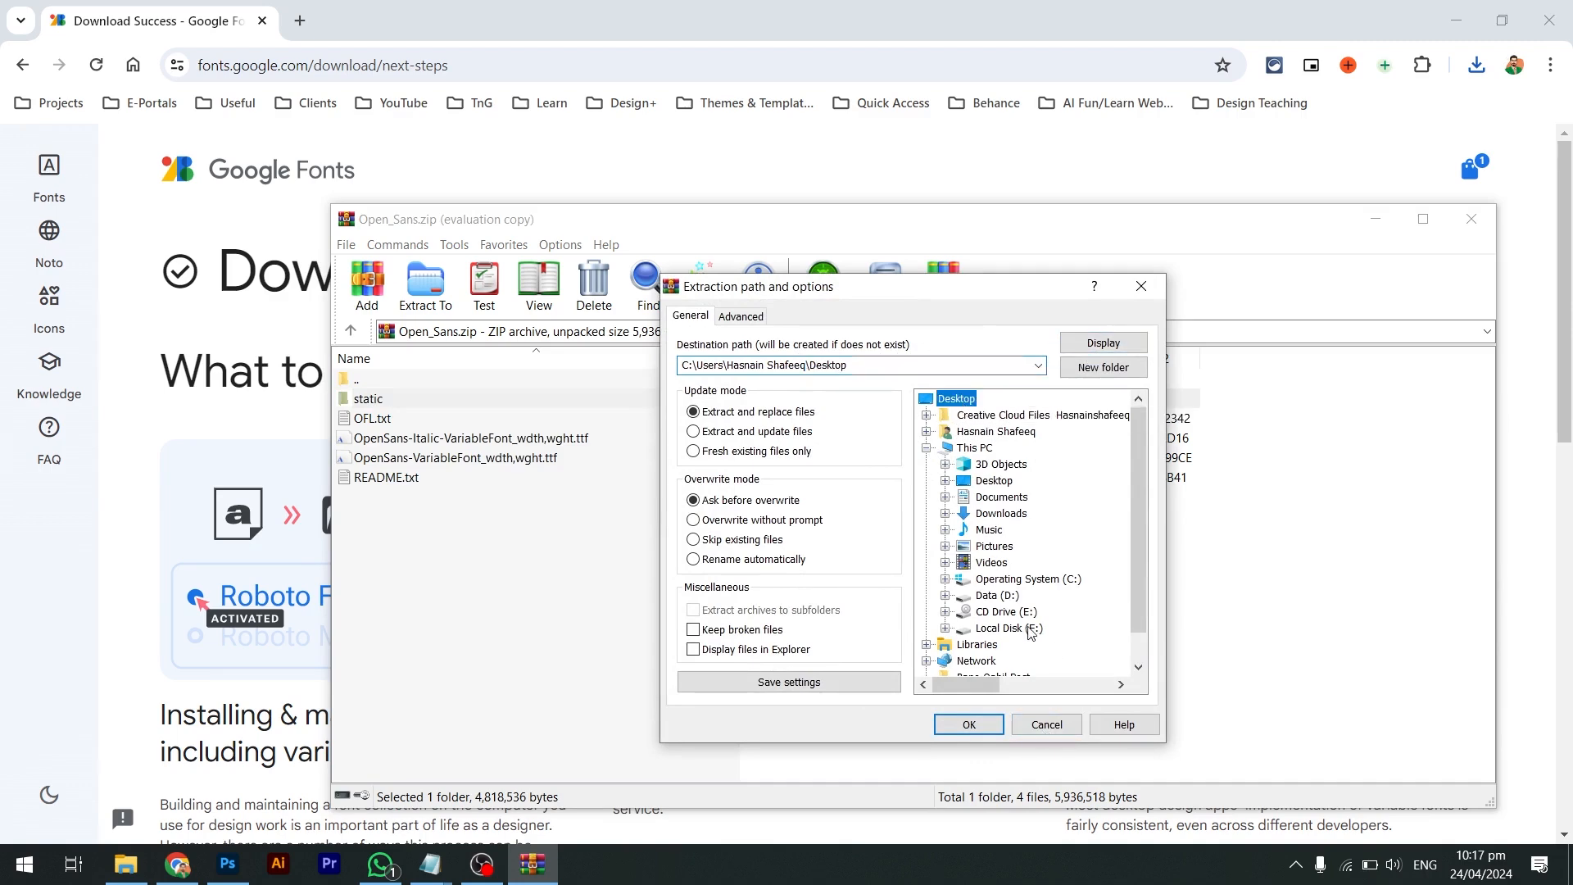
left_click(969, 724)
key("Escape")
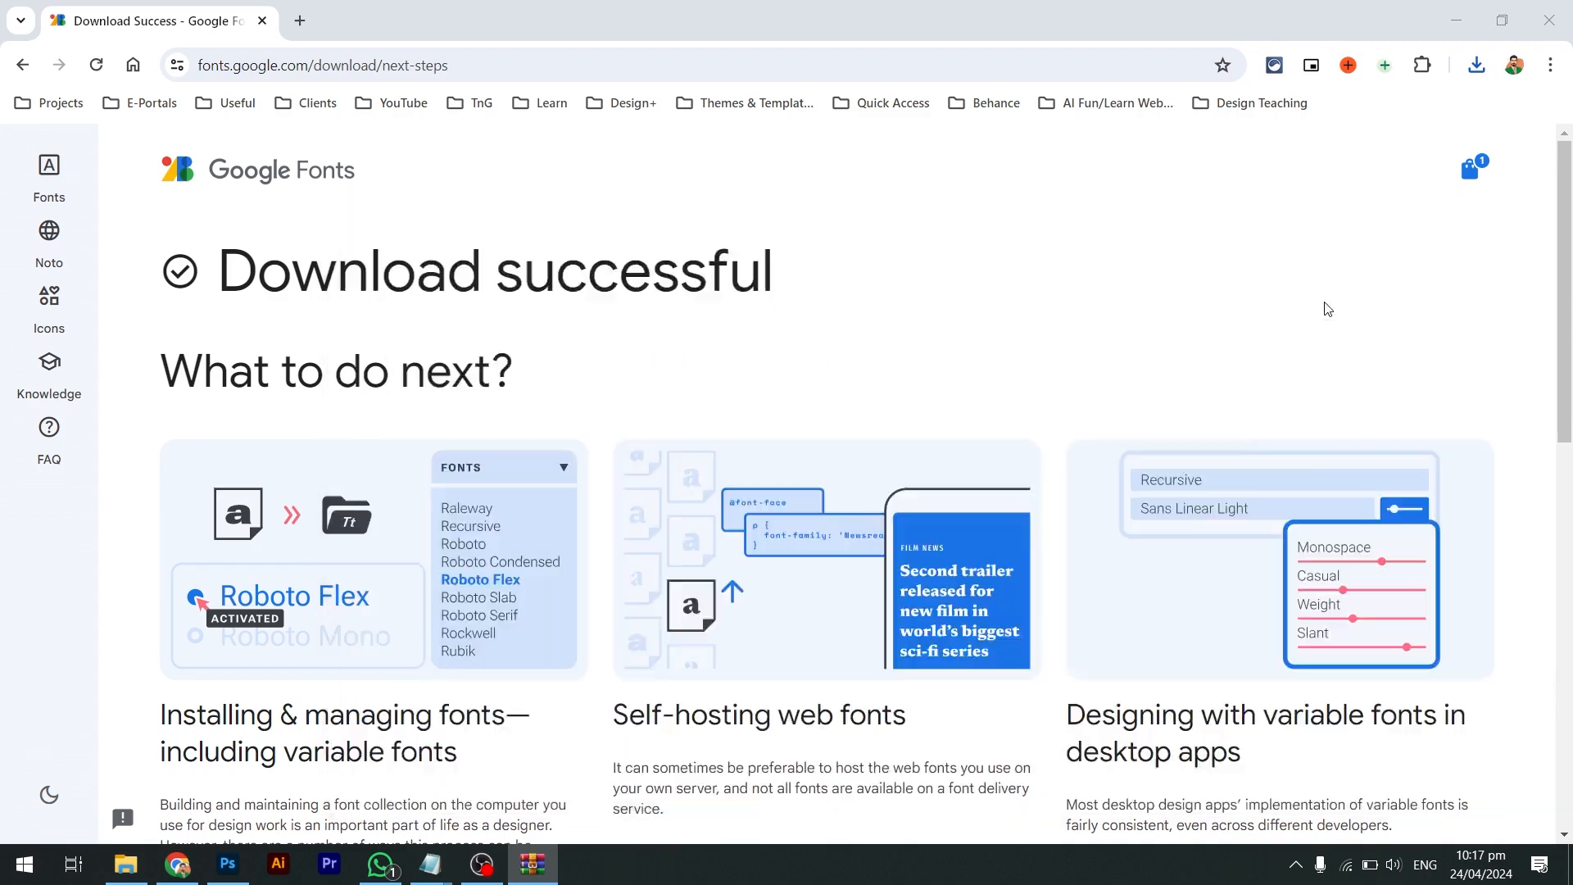
key("super+d")
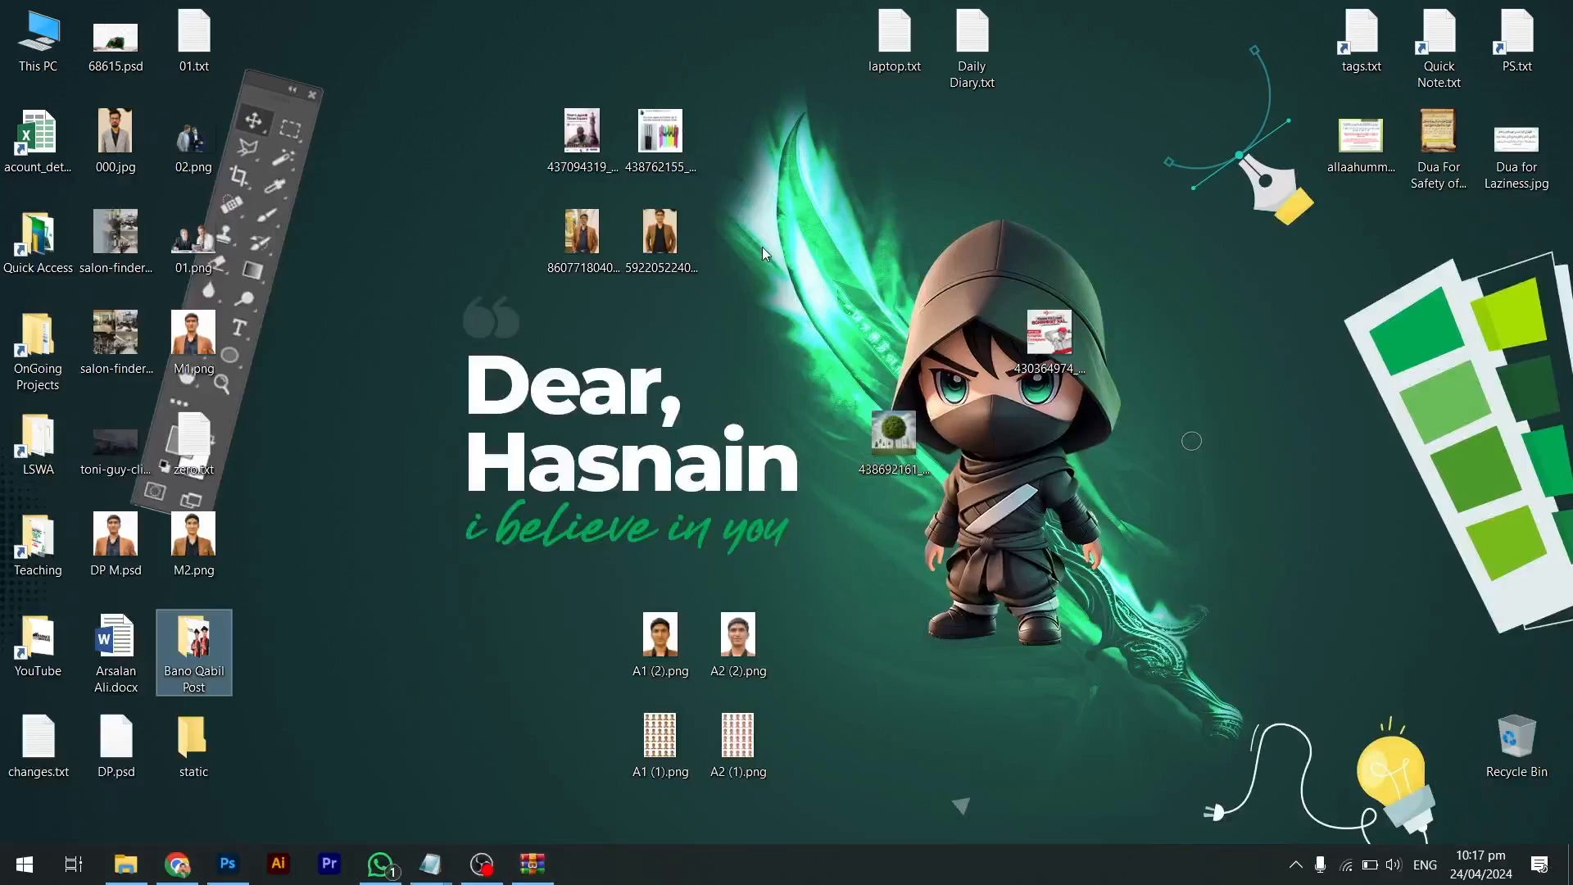
Open the extracted static folder and select all 36 Open Sans font files
double_click(220, 741)
scroll(447, 361, "down", 3)
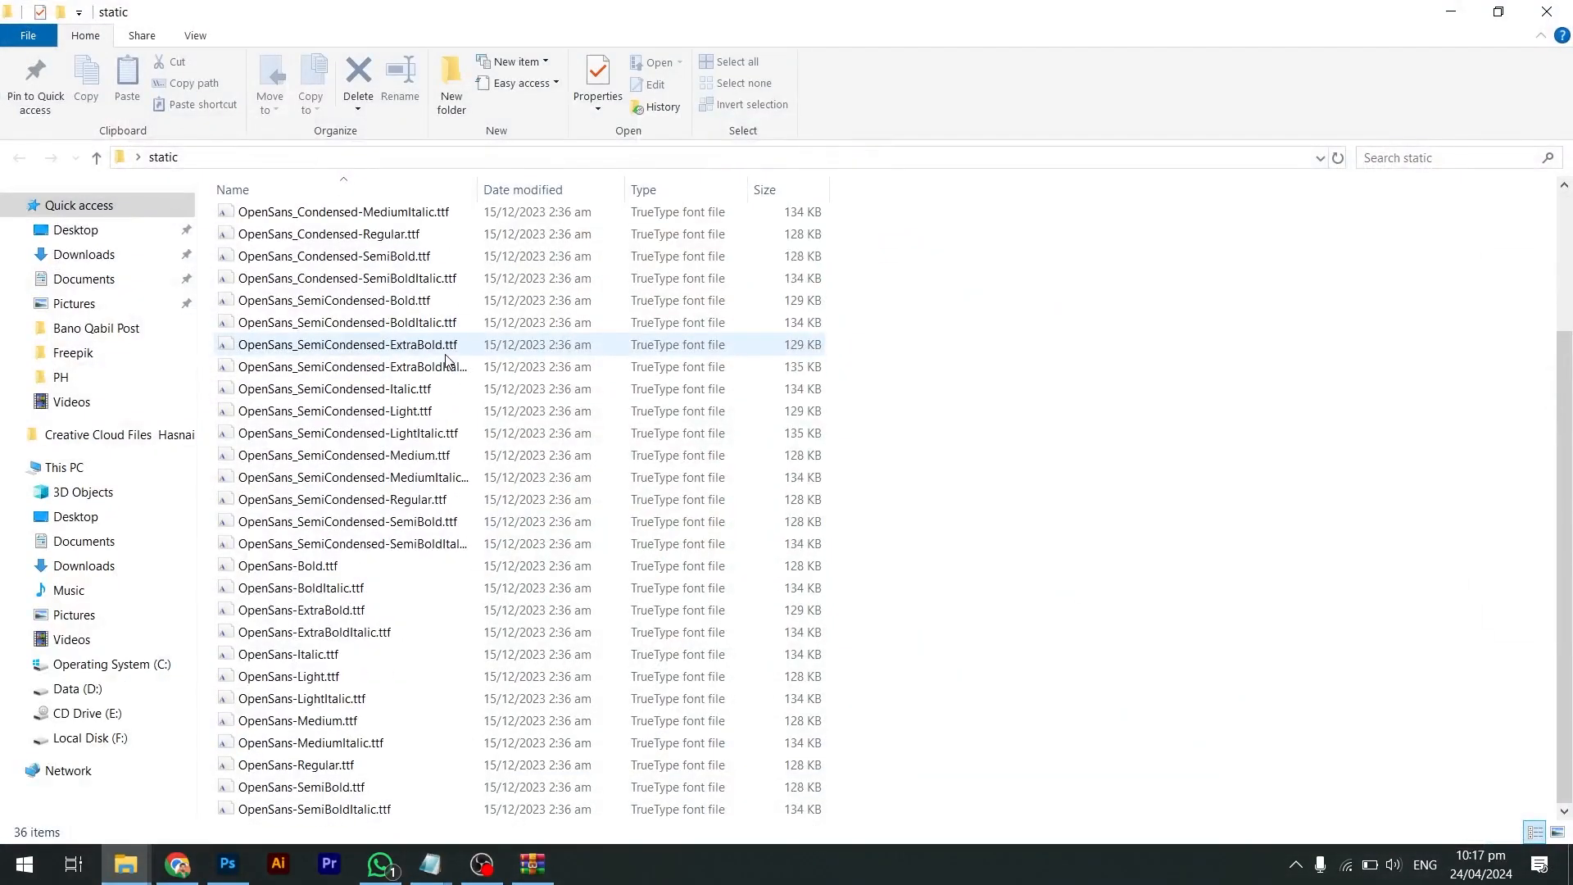
scroll(447, 361, "up", 3)
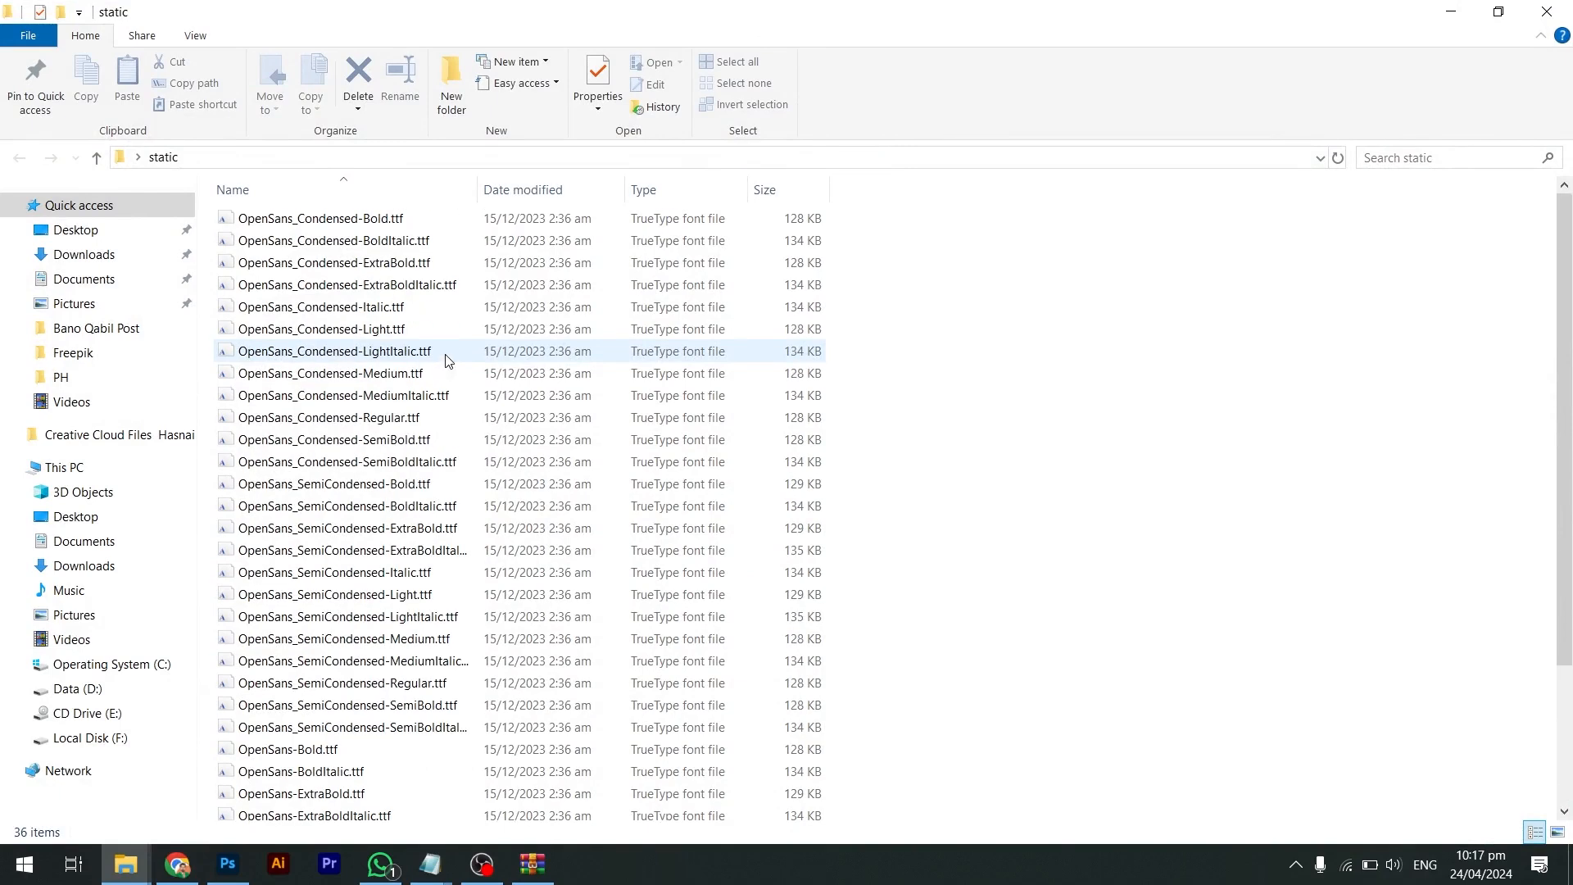
left_click(312, 223)
scroll(365, 515, "down", 3)
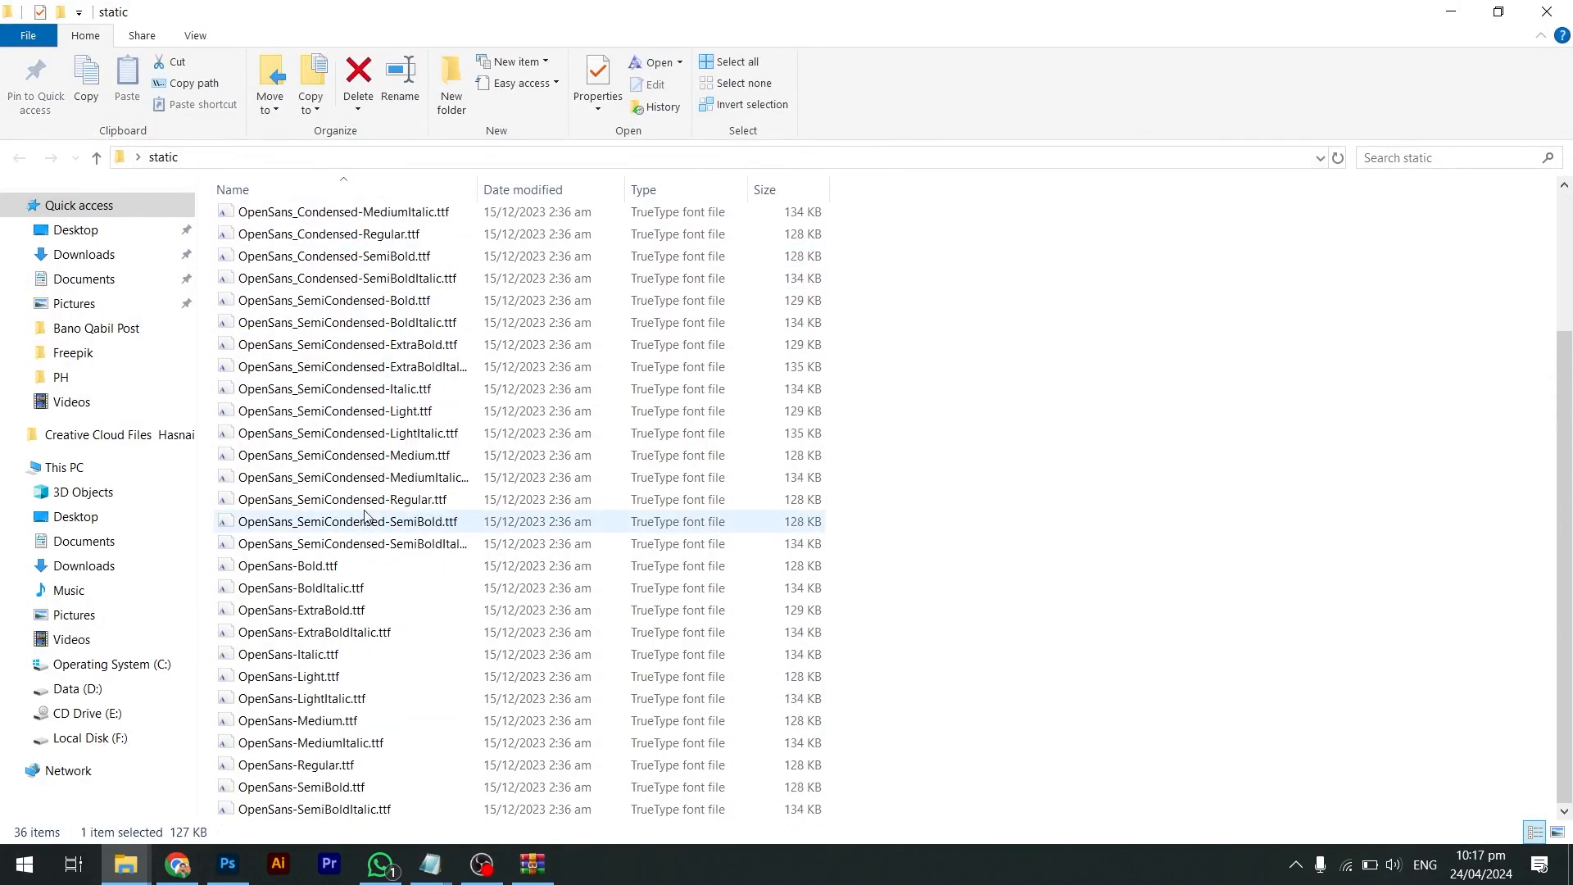
left_click(369, 807, "shift")
scroll(366, 641, "up", 3)
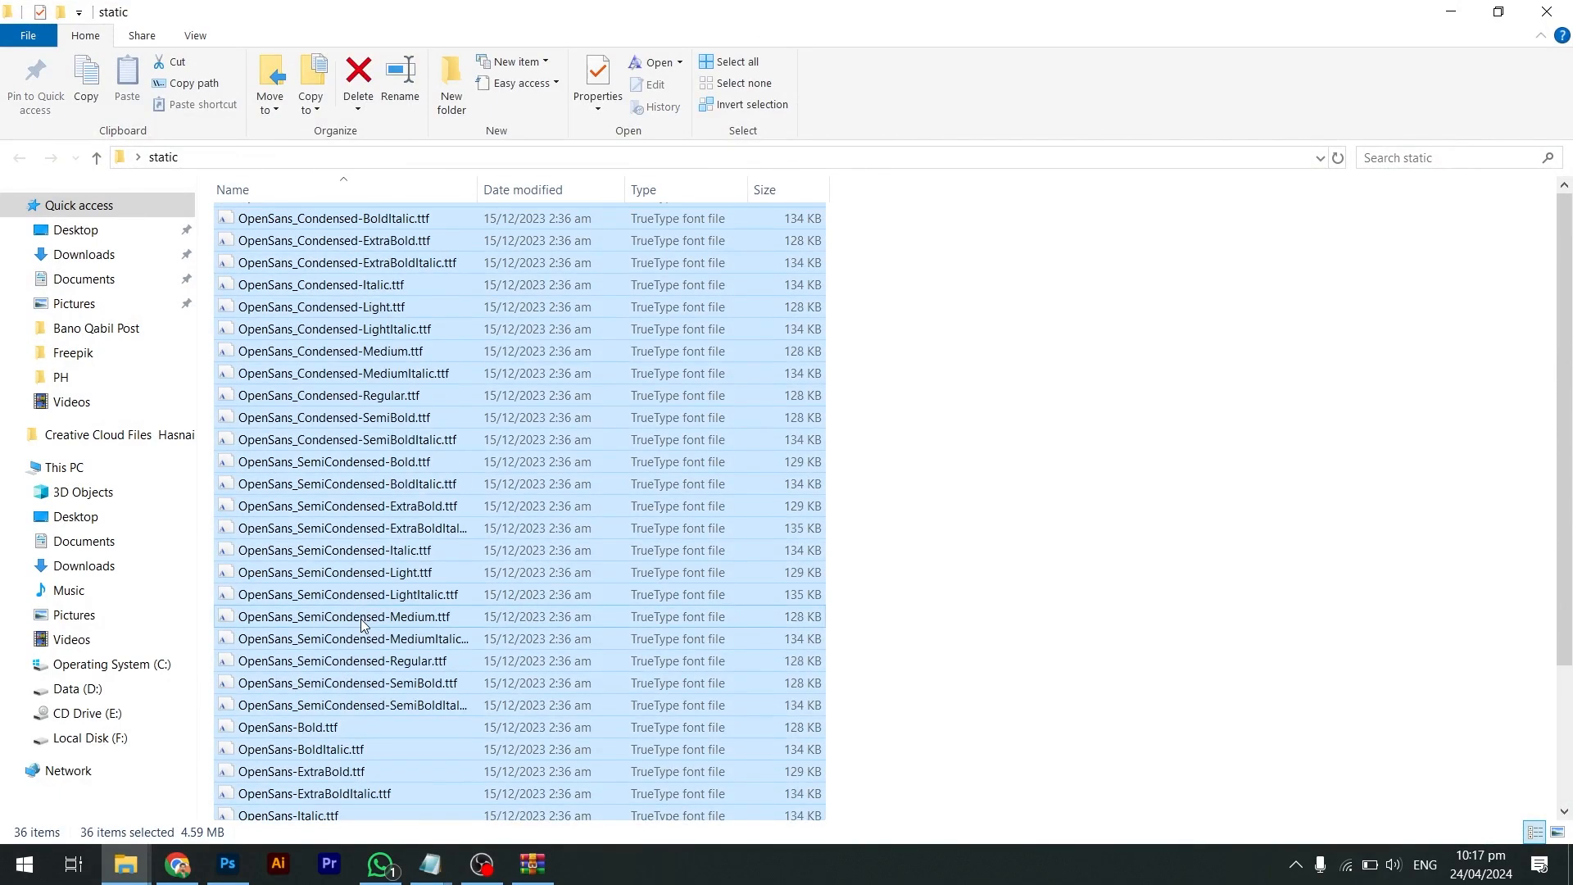
right_click(211, 650)
left_click(327, 222)
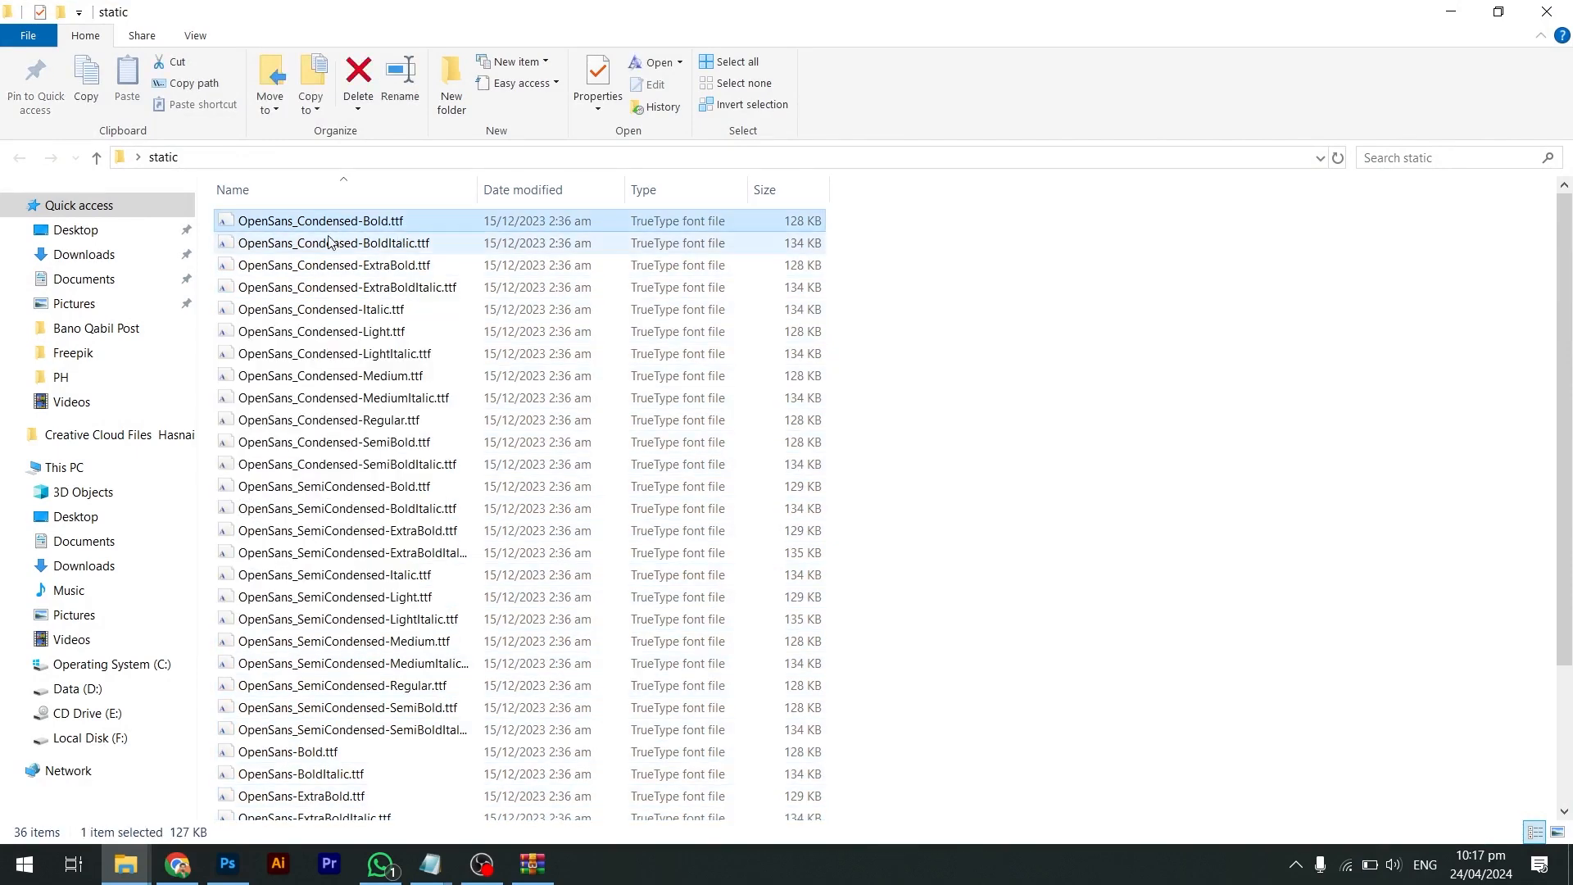
key("ctrl+a")
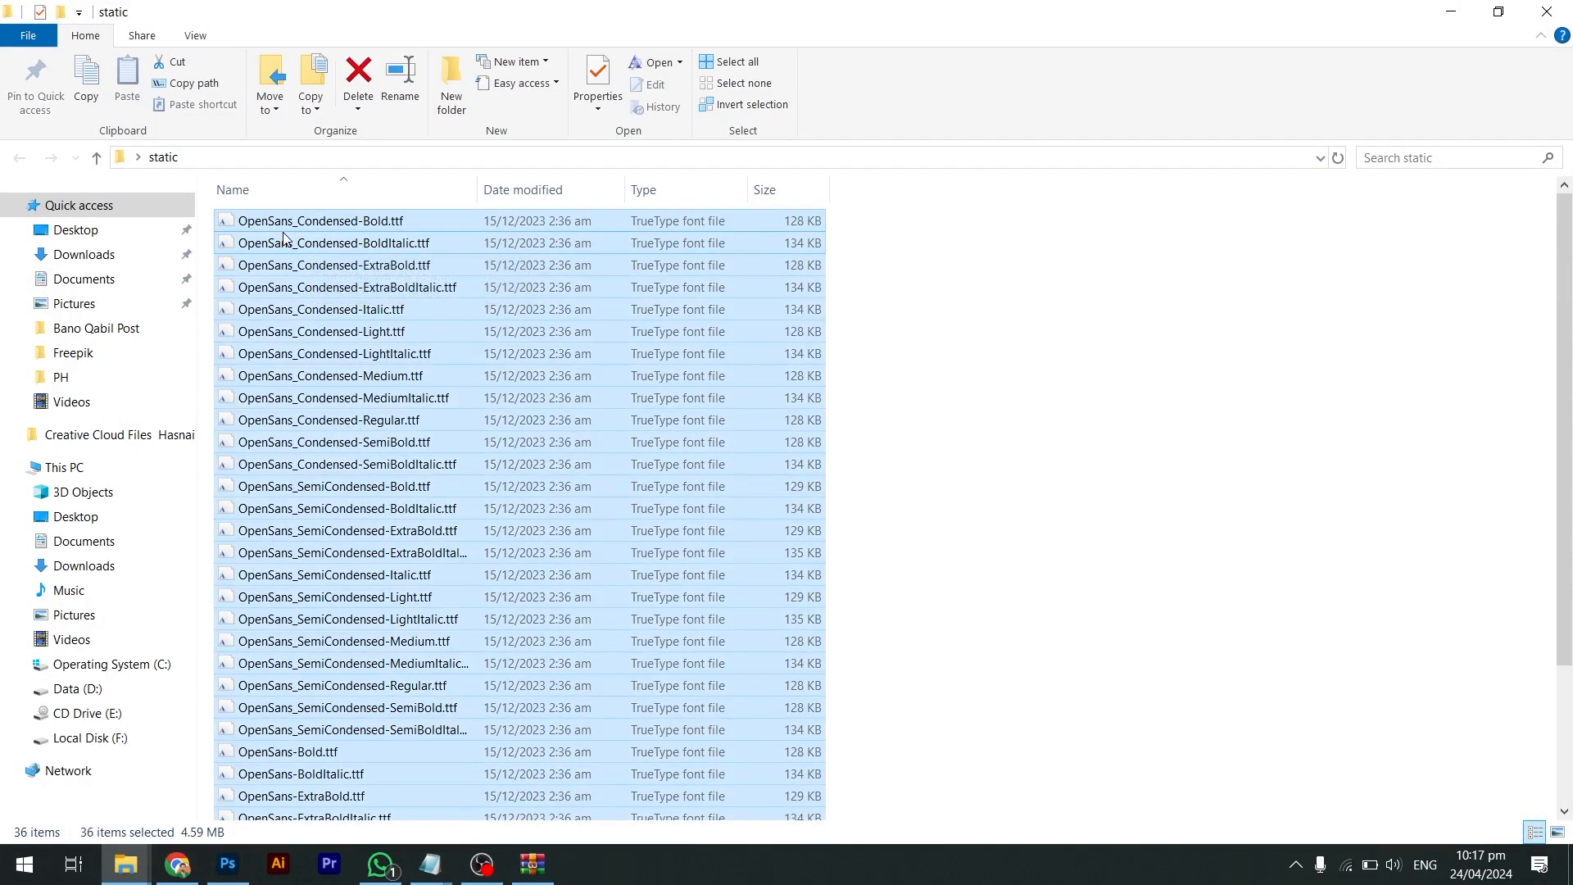
Install all 36 fonts, replacing existing versions for every item, then return to Photoshop
right_click(240, 231)
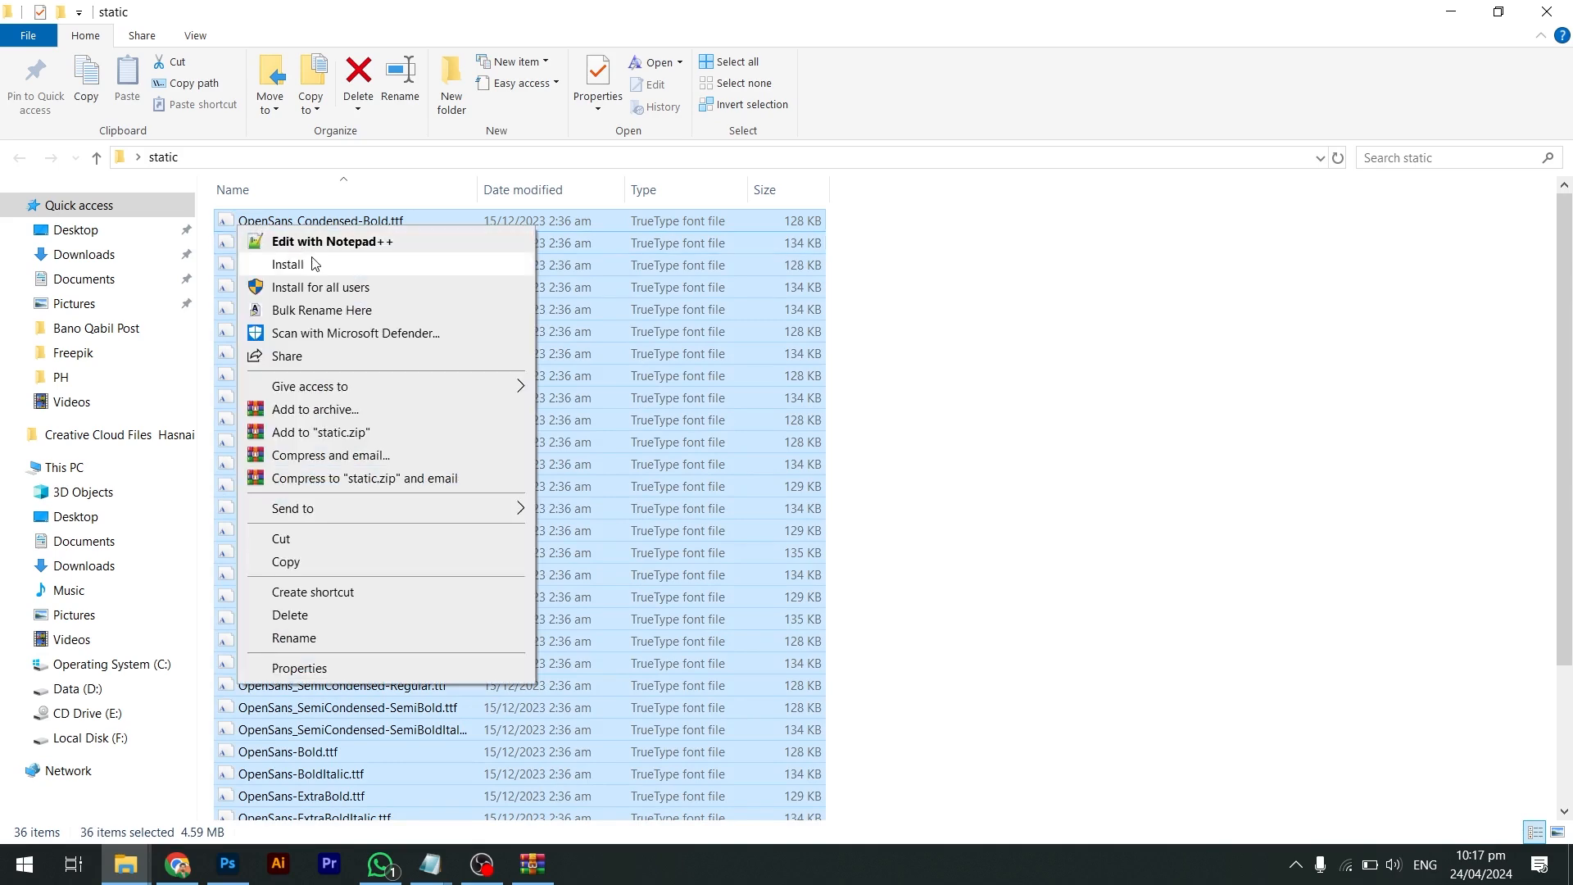
left_click(314, 263)
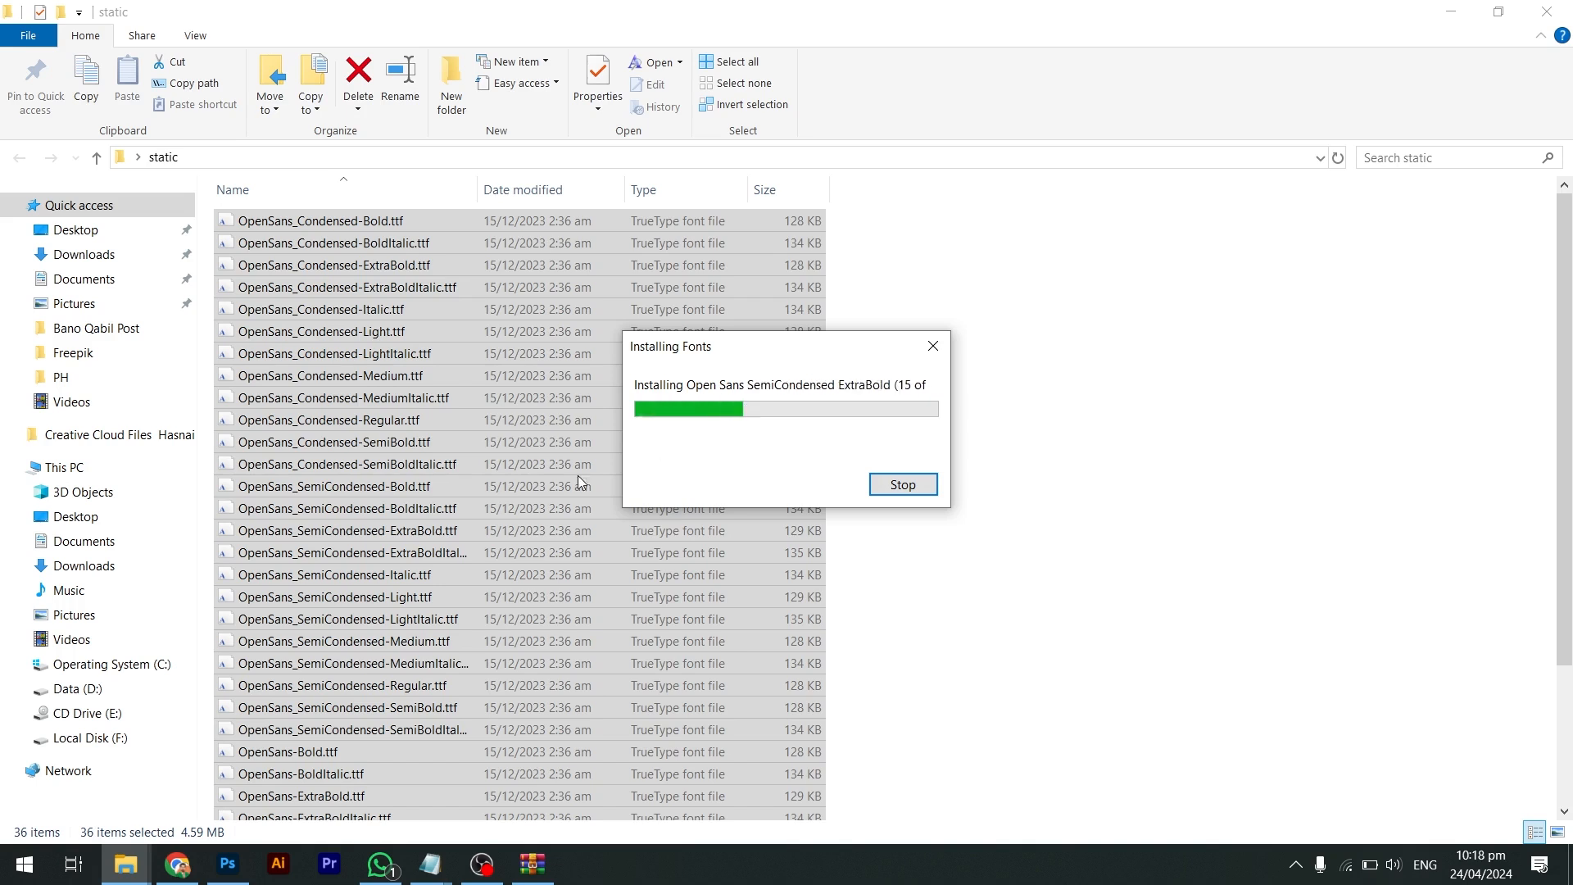
mouse_move(231, 873)
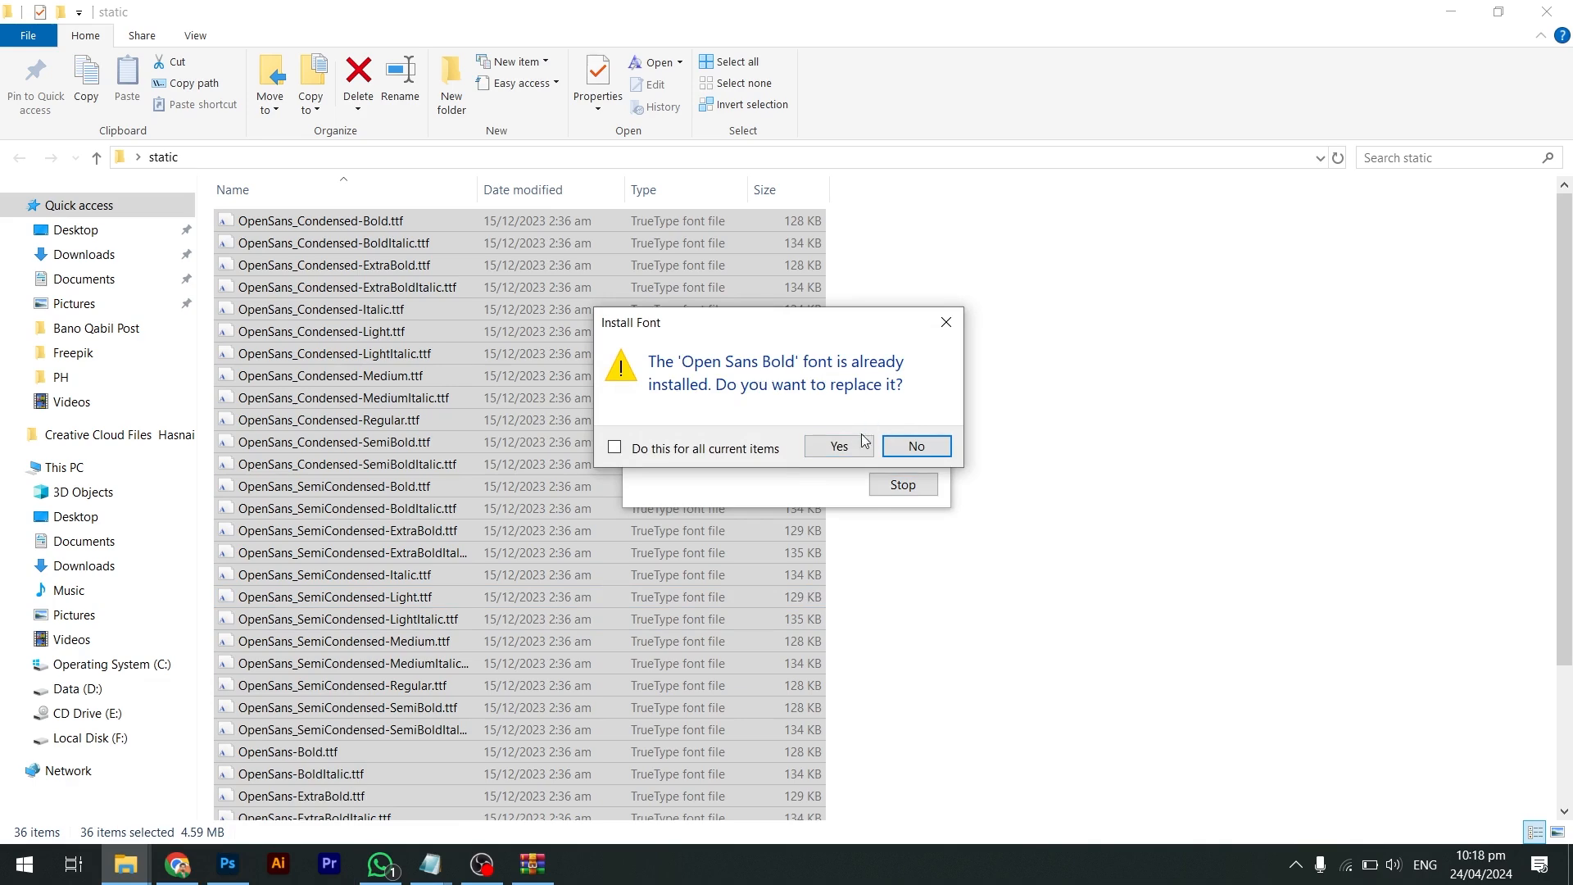
left_click(837, 444)
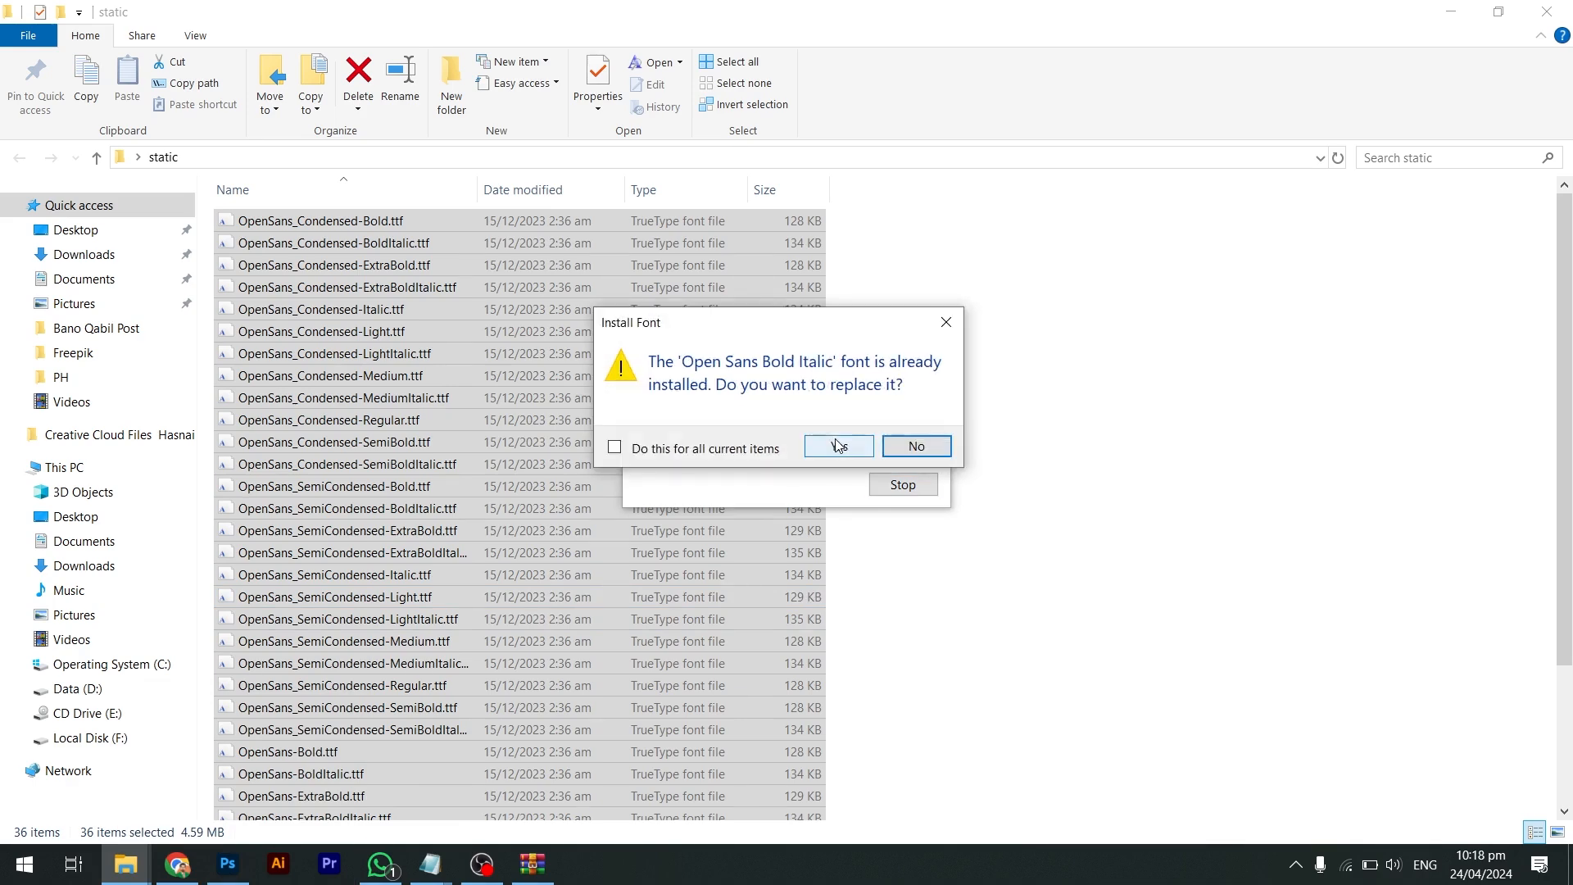
left_click(712, 449)
left_click(839, 446)
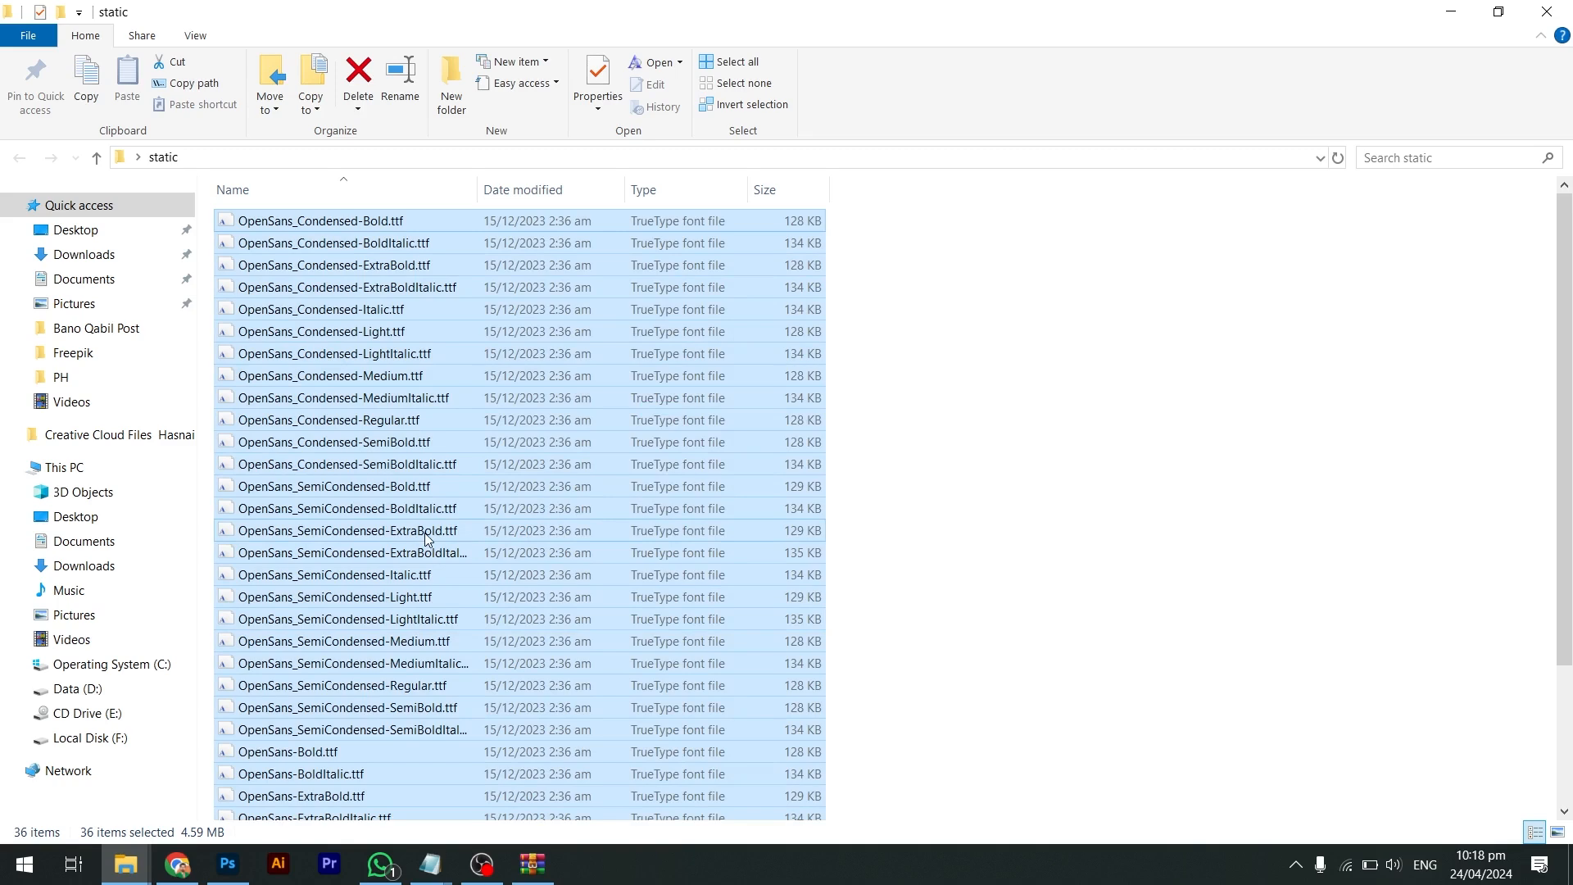
left_click(246, 870)
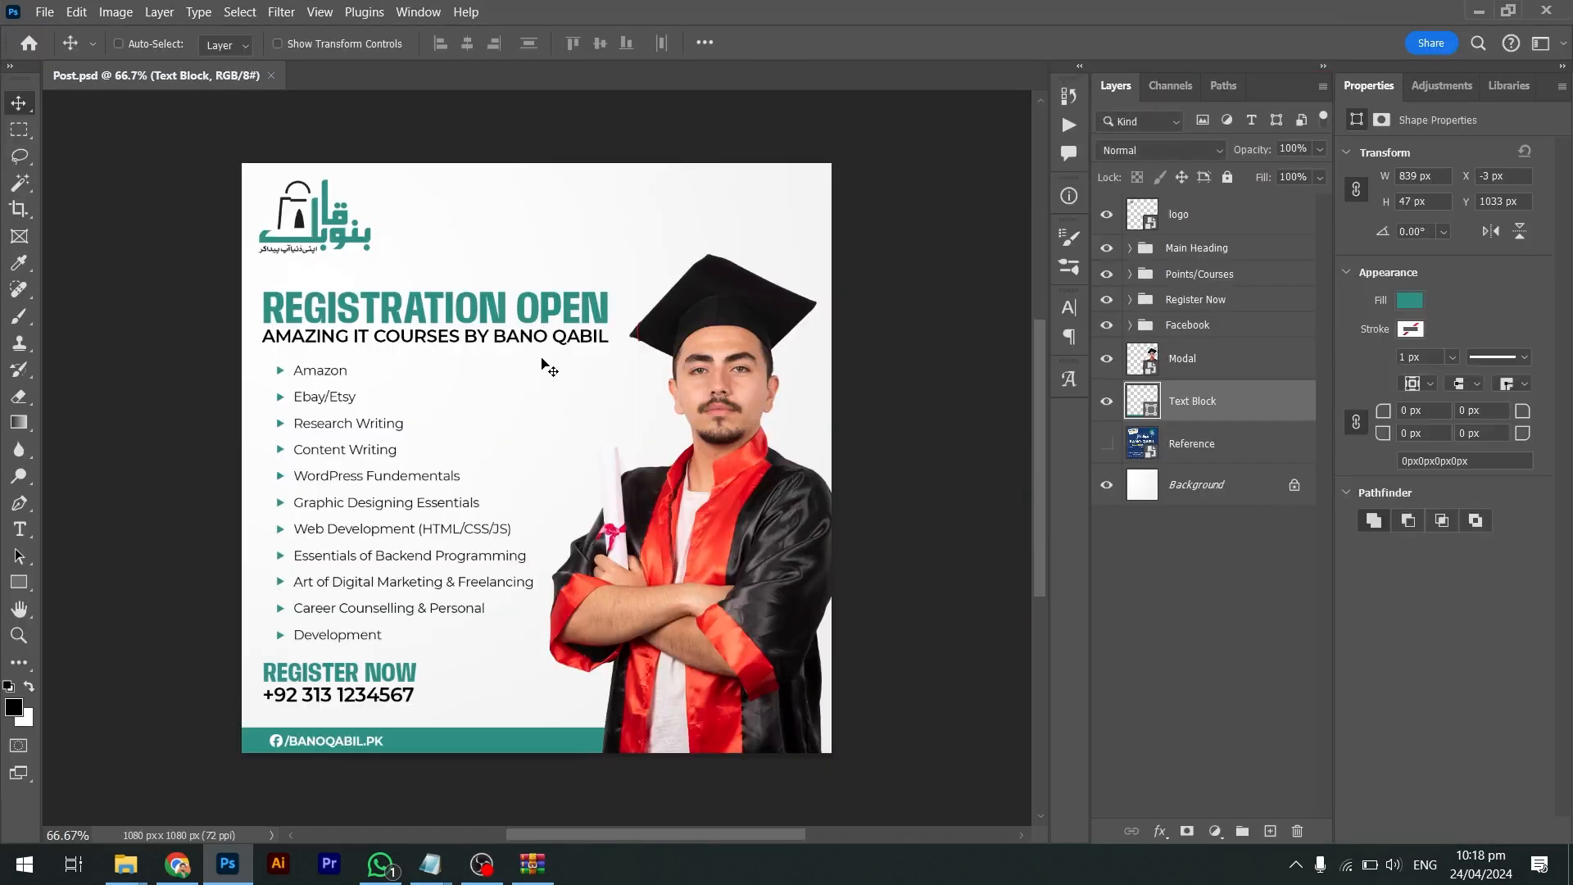
Set the AMAZING IT COURSES BY BANO QABIL subheading font to Open Sans Bold
left_click(546, 334, "ctrl")
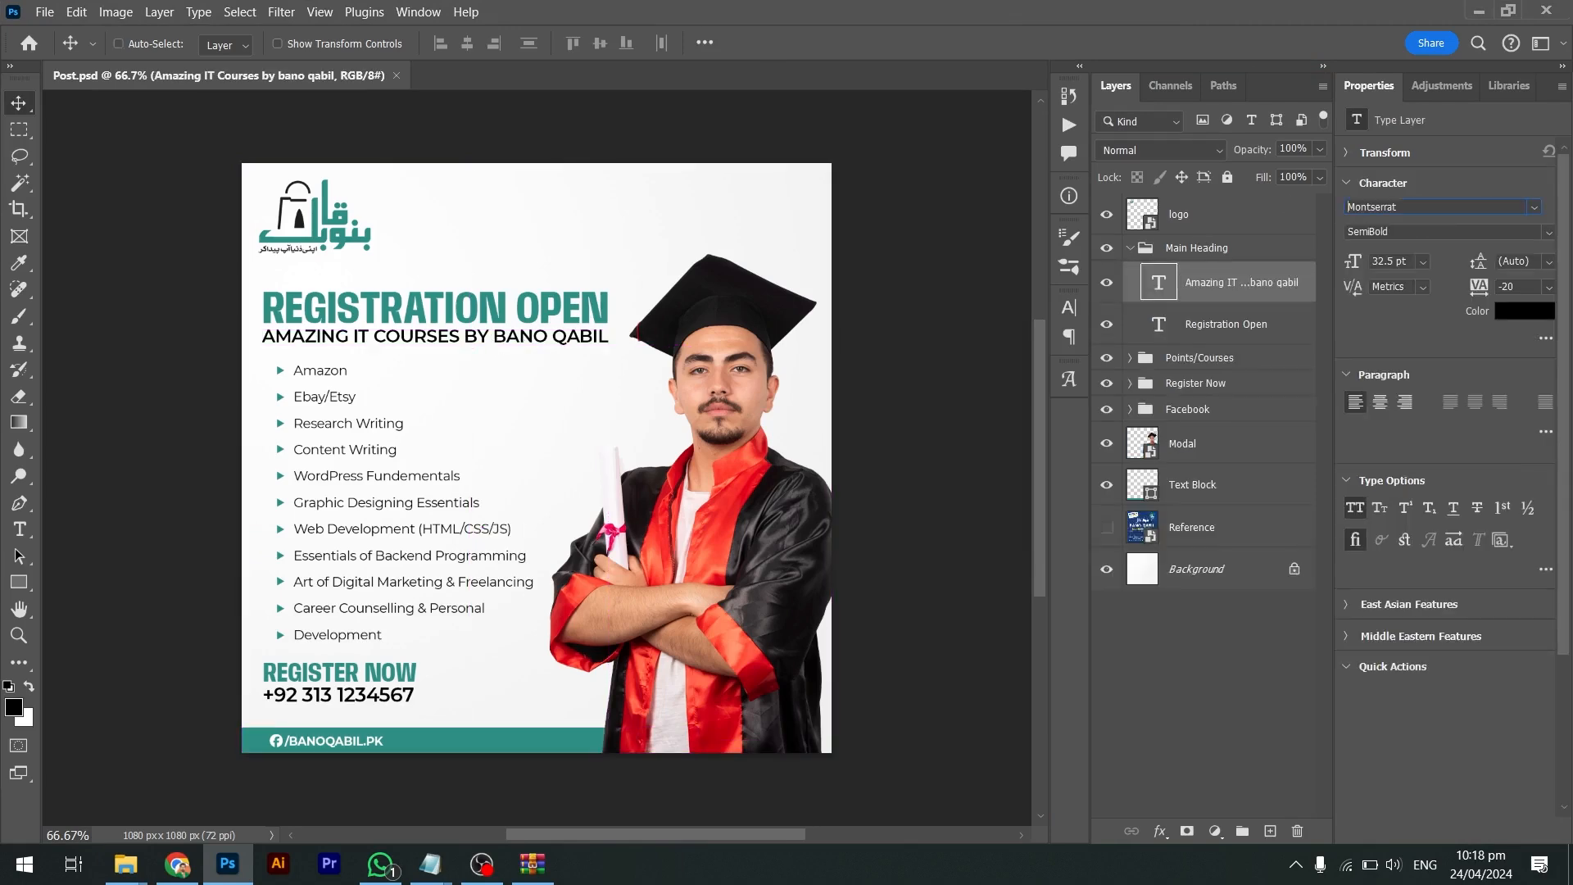
type("open sans")
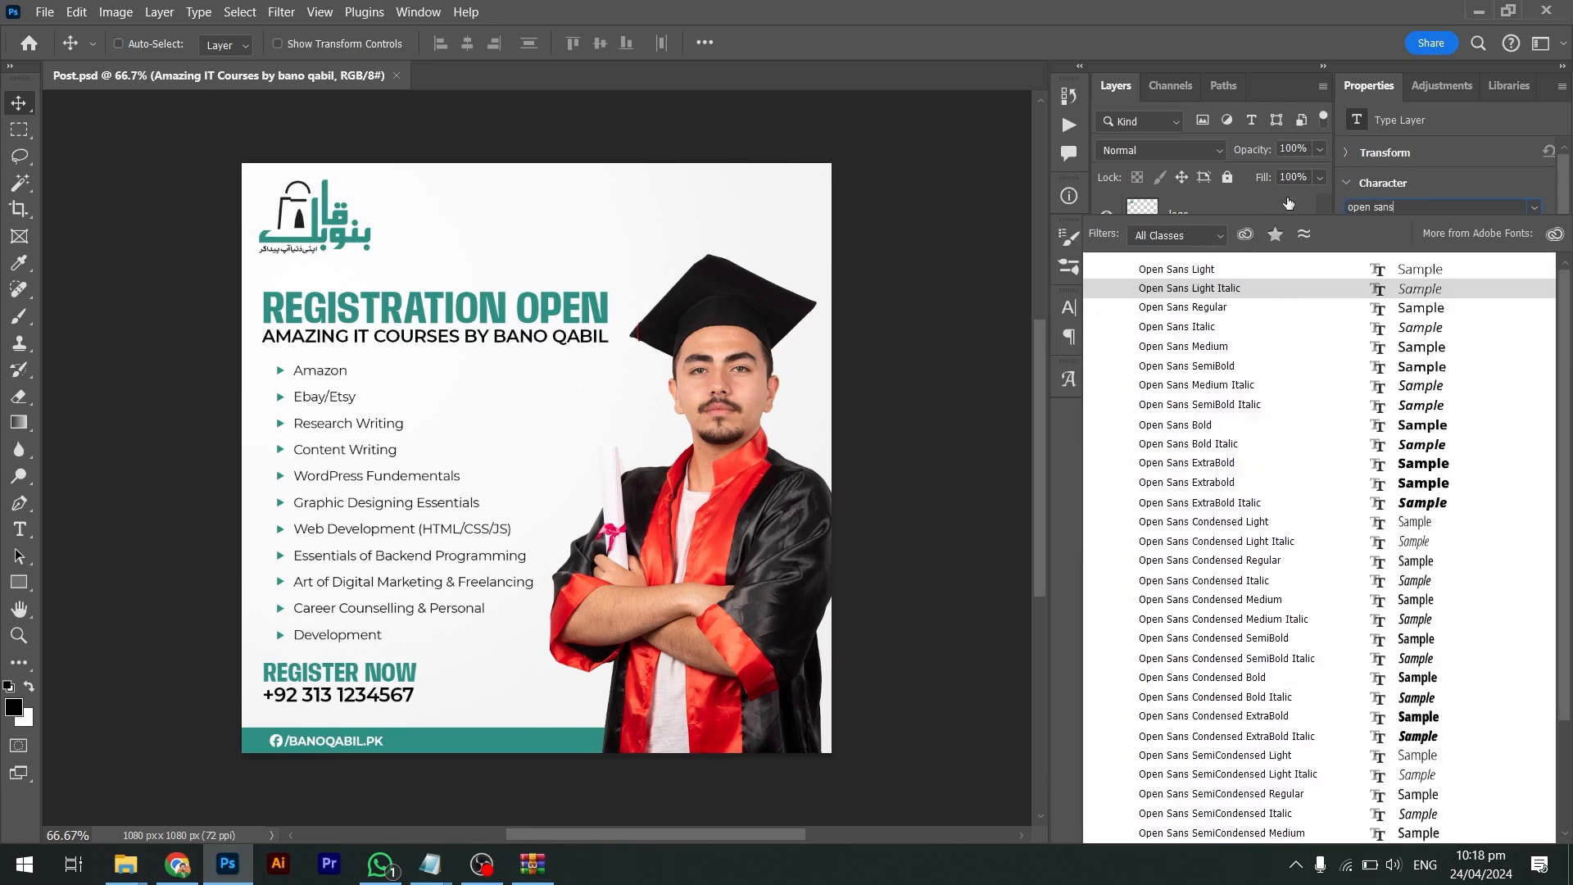
key("Return")
left_click(1197, 425)
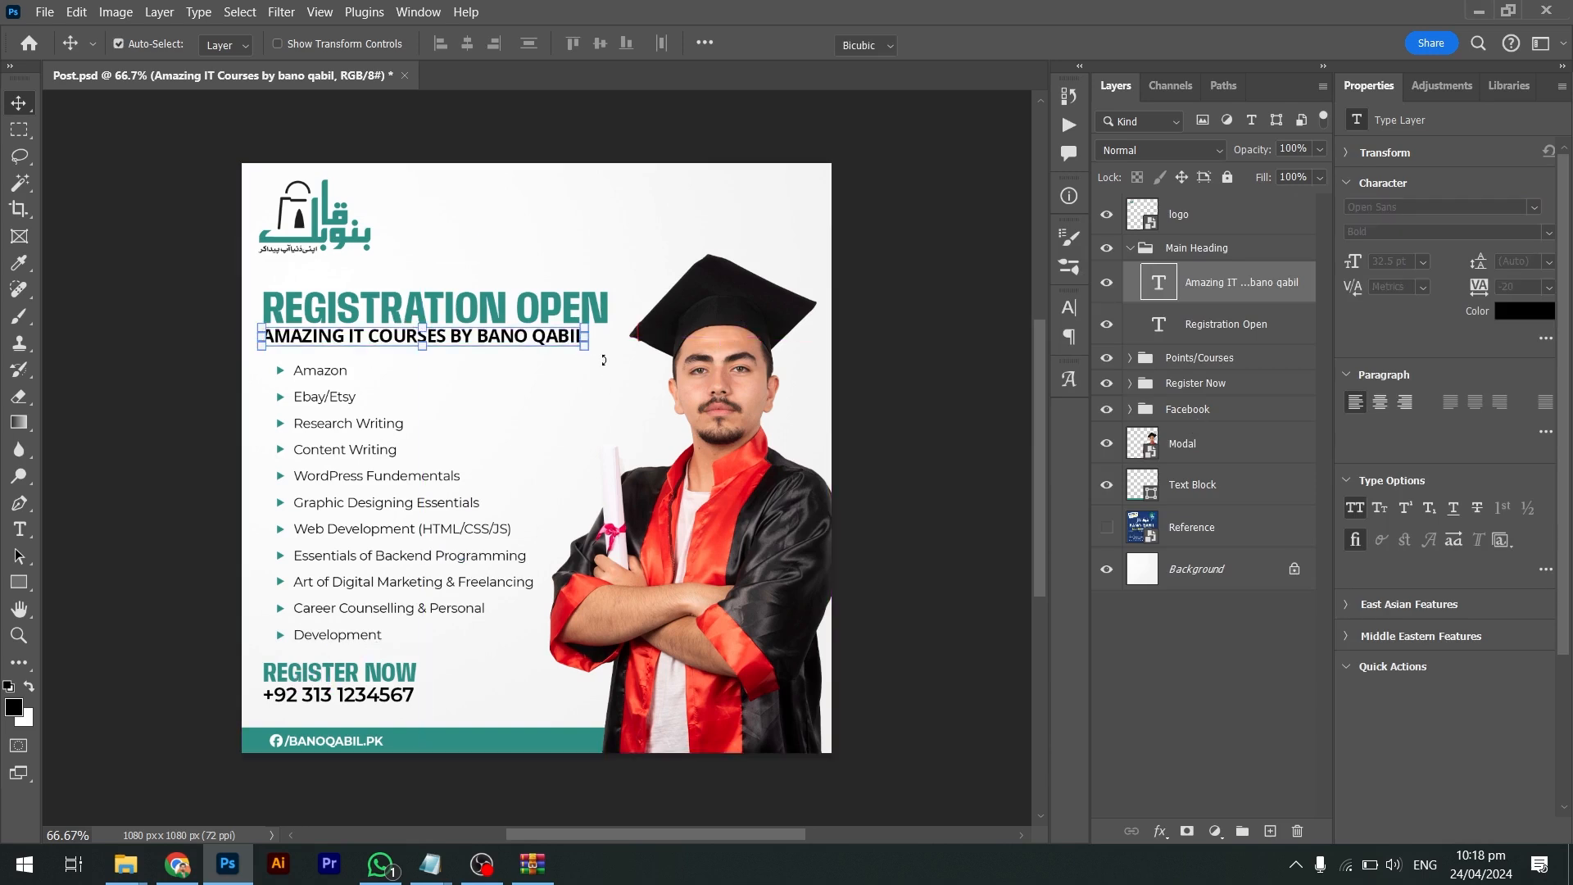
Scale the subheading up to about 106%, making it 34.54 pt
key("ctrl+t")
left_click_drag(585, 346, 609, 366)
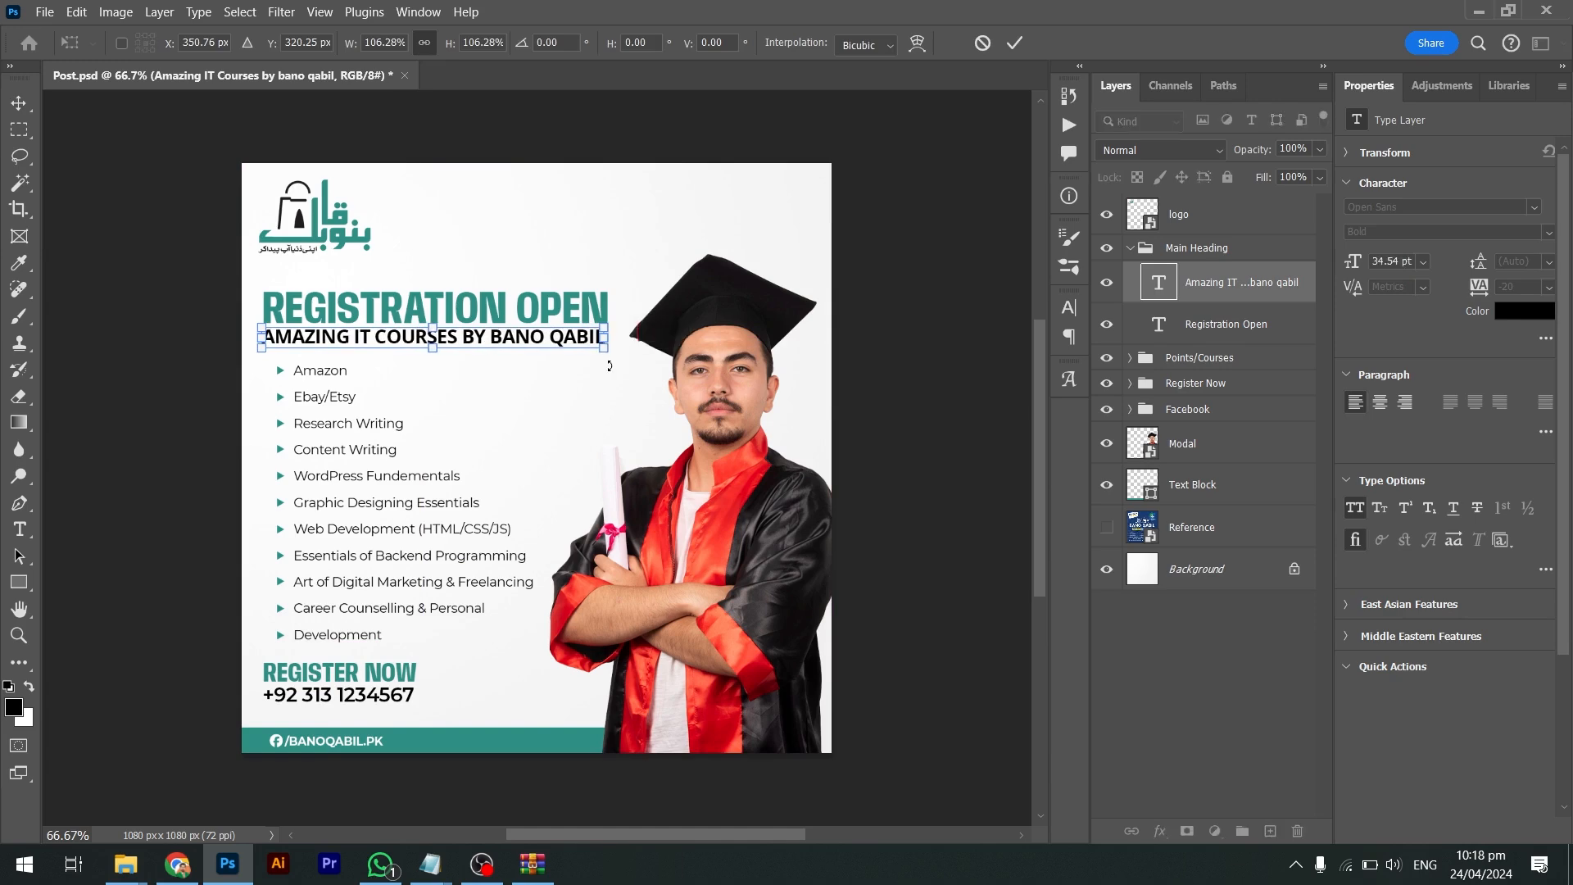
key("Return")
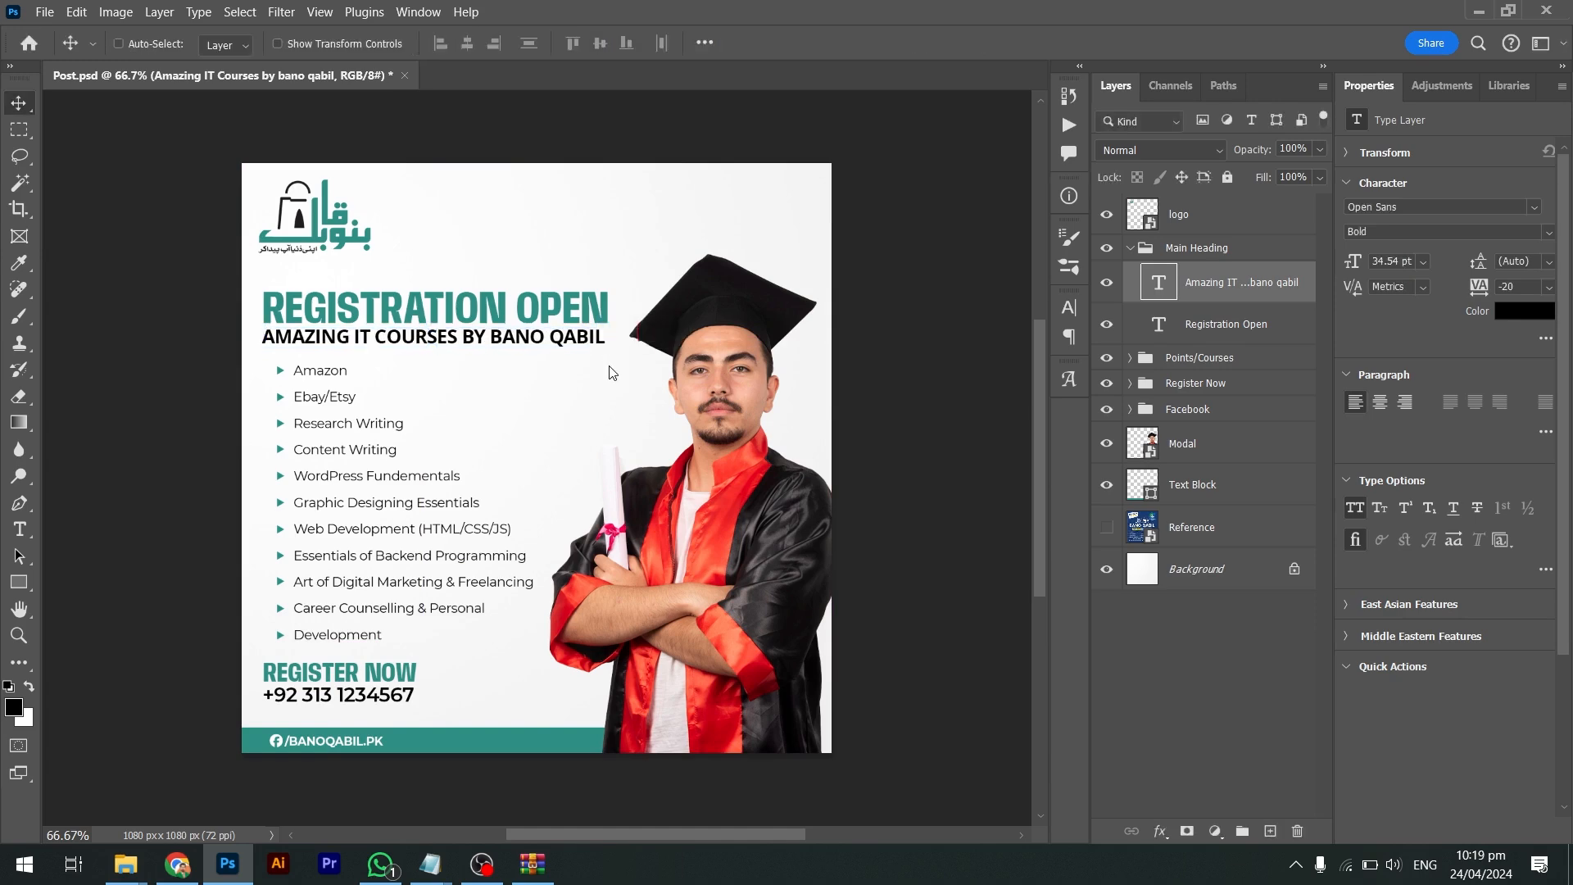
key("alt+Tab")
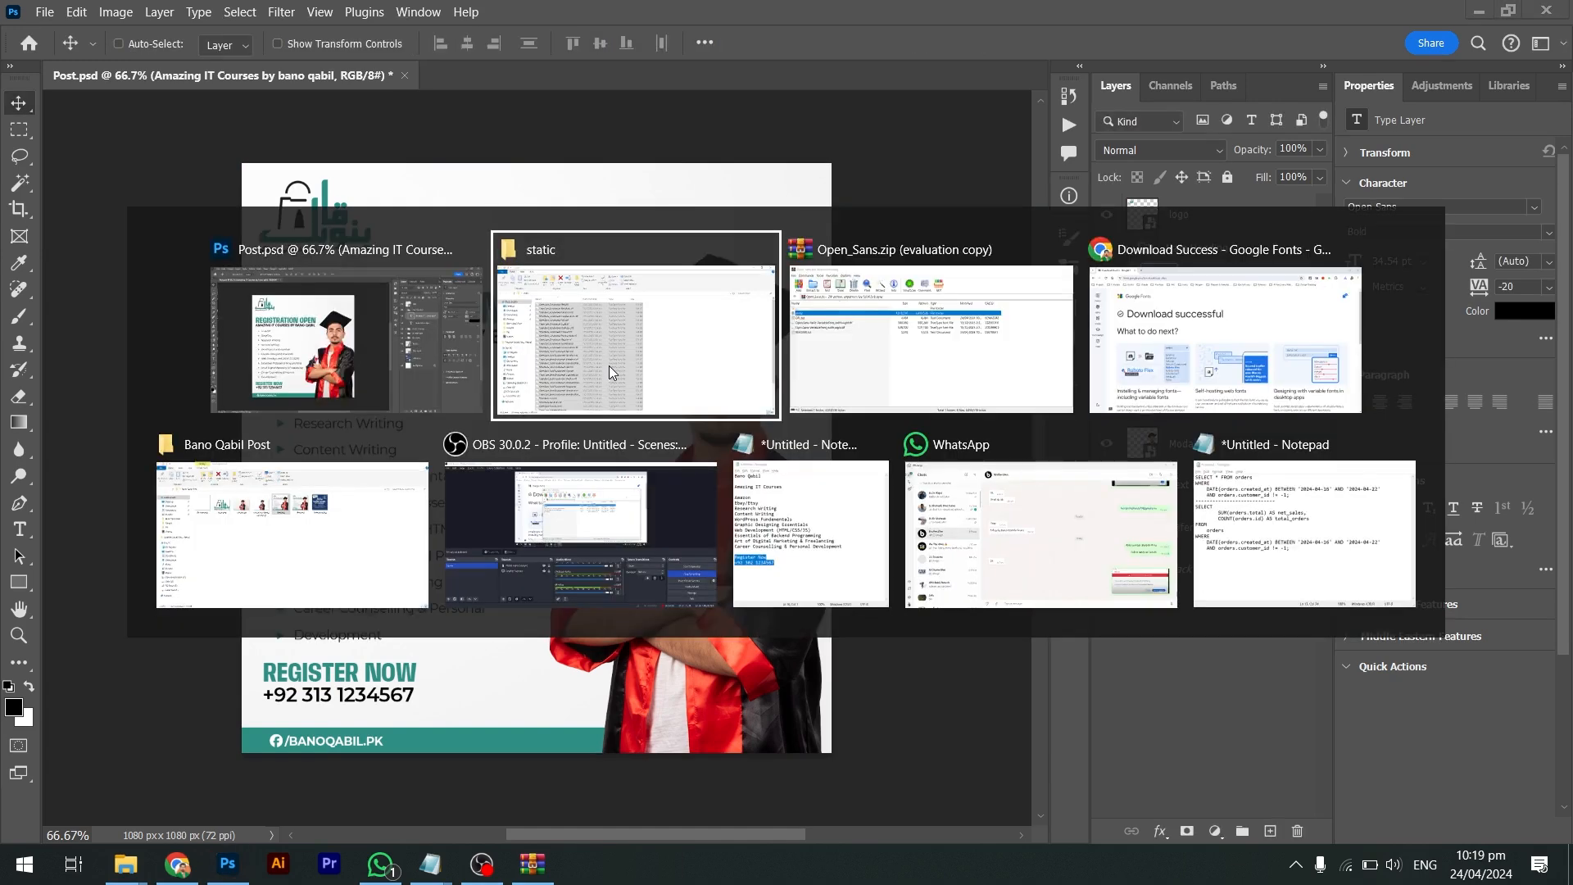
In Chrome, search Google for 'fonts websits' and scroll through the results
key("alt+Tab")
key("alt+Tab")
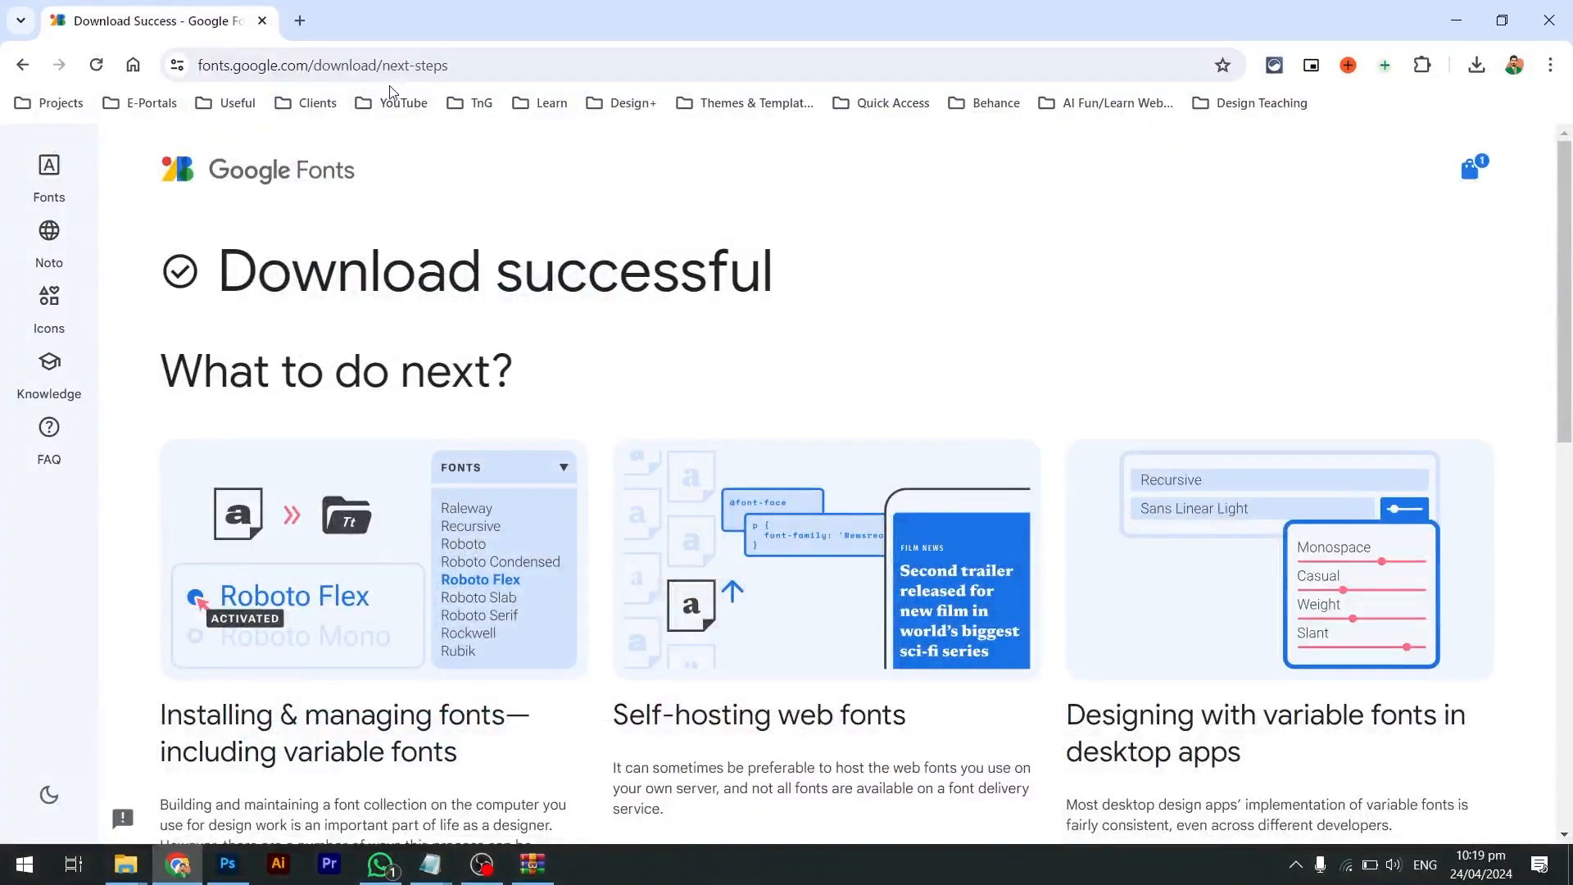
left_click(384, 72)
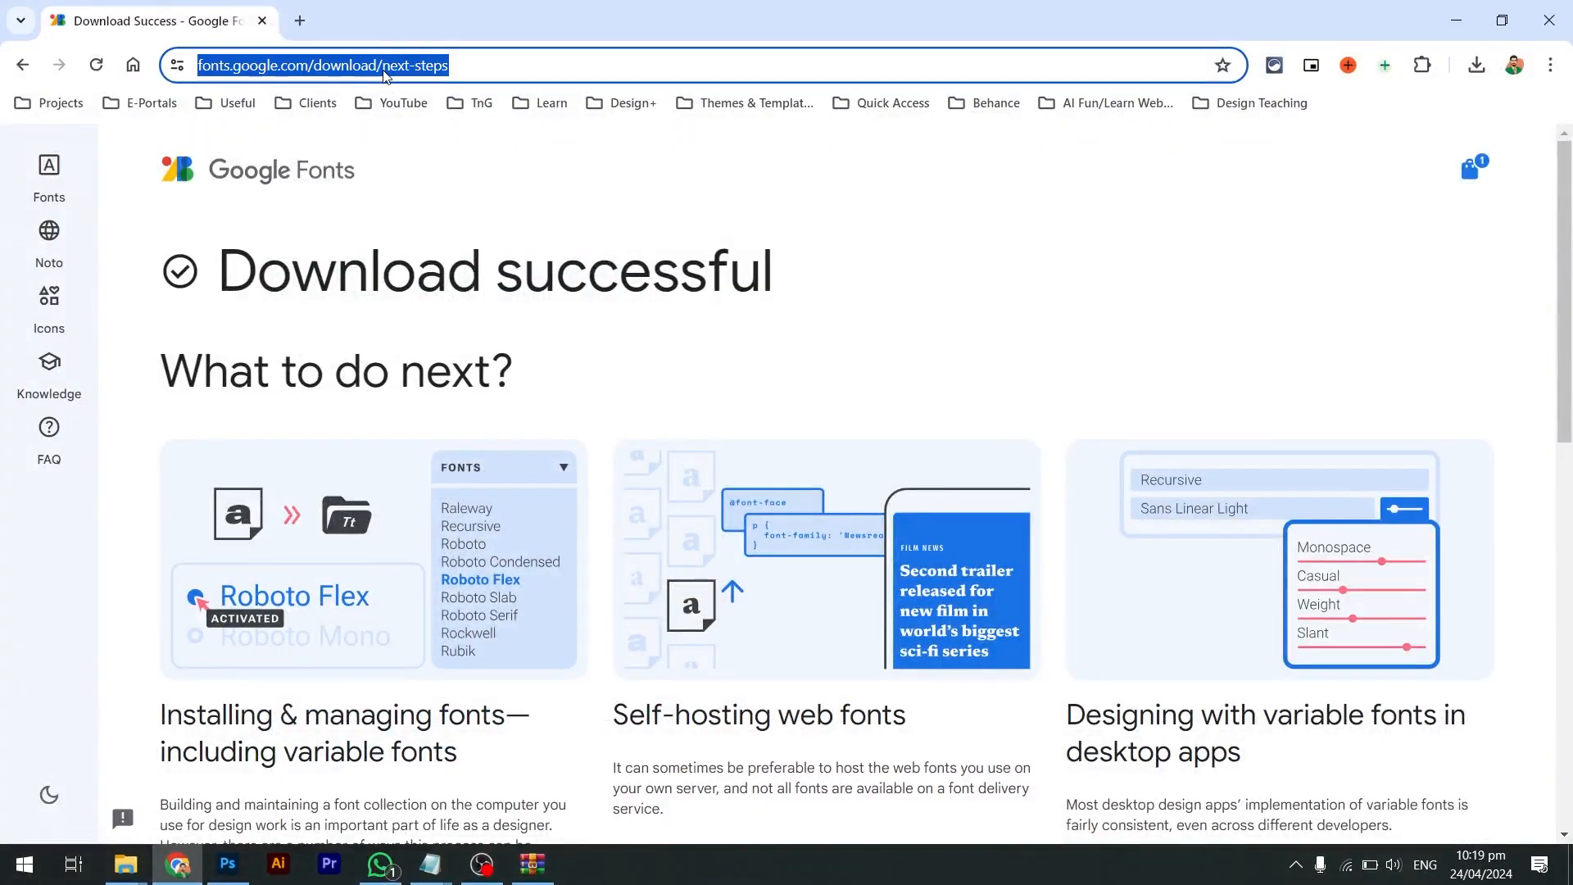
type("fonts webs")
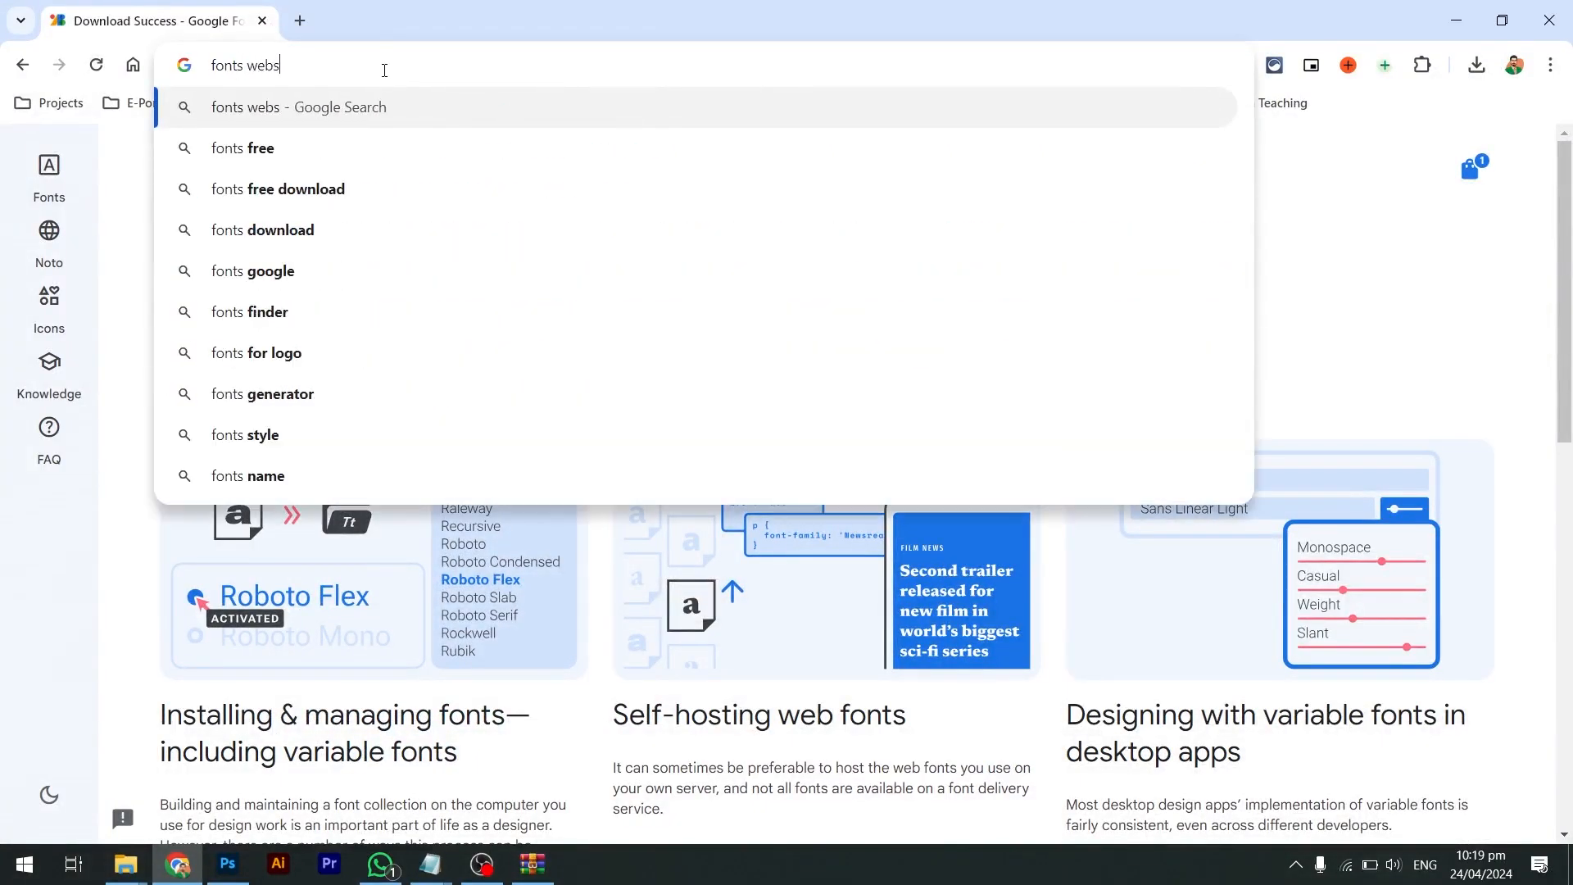
type("its")
key("Return")
scroll(370, 407, "down", 4)
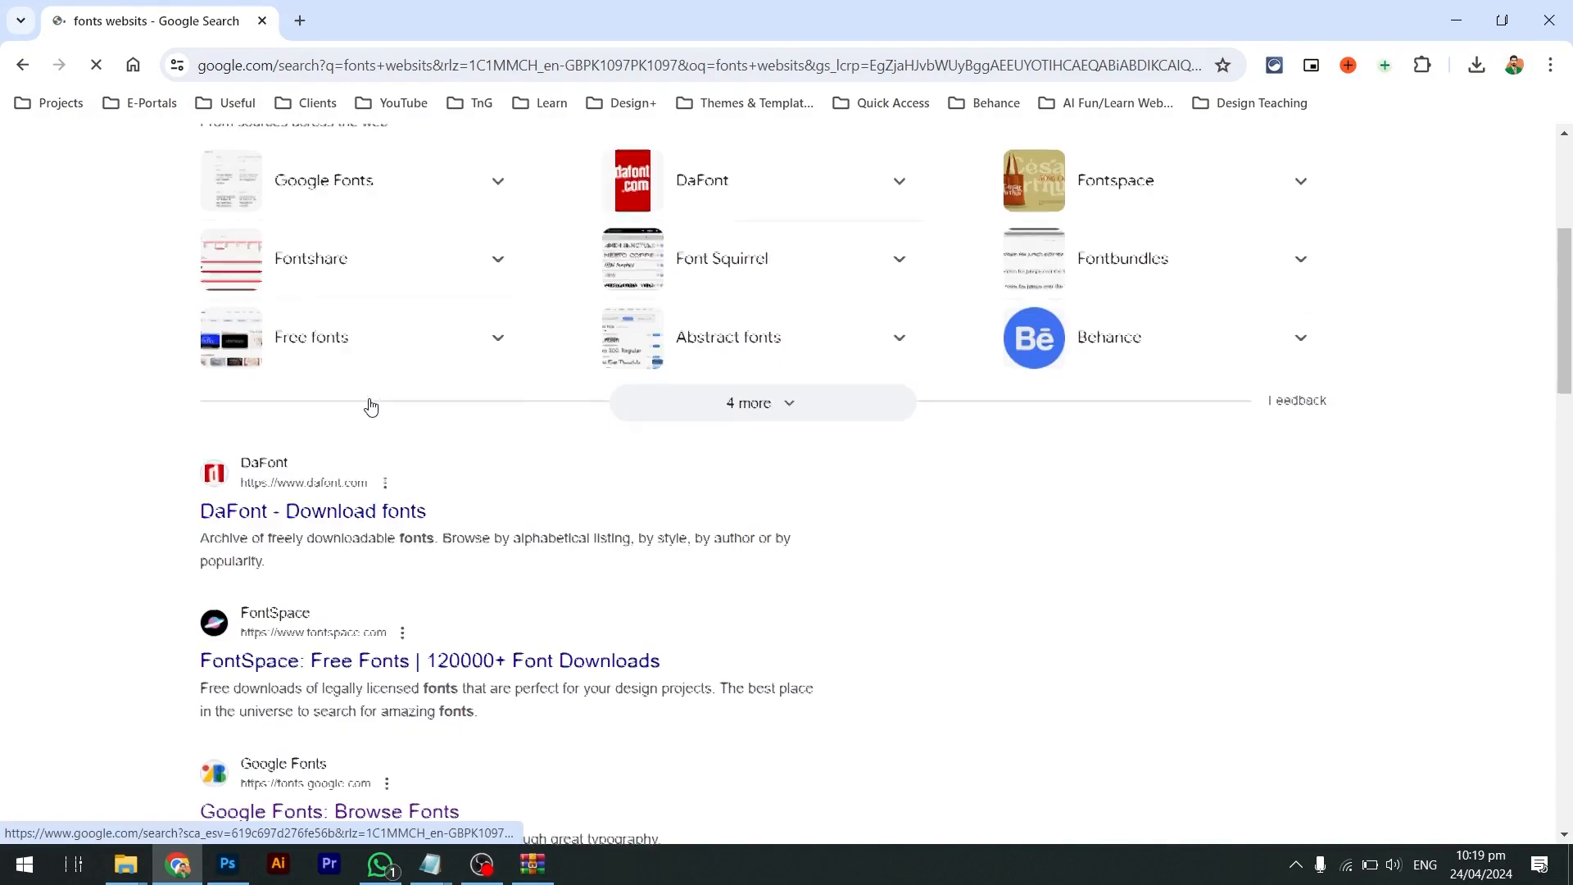
scroll(369, 545, "down", 1)
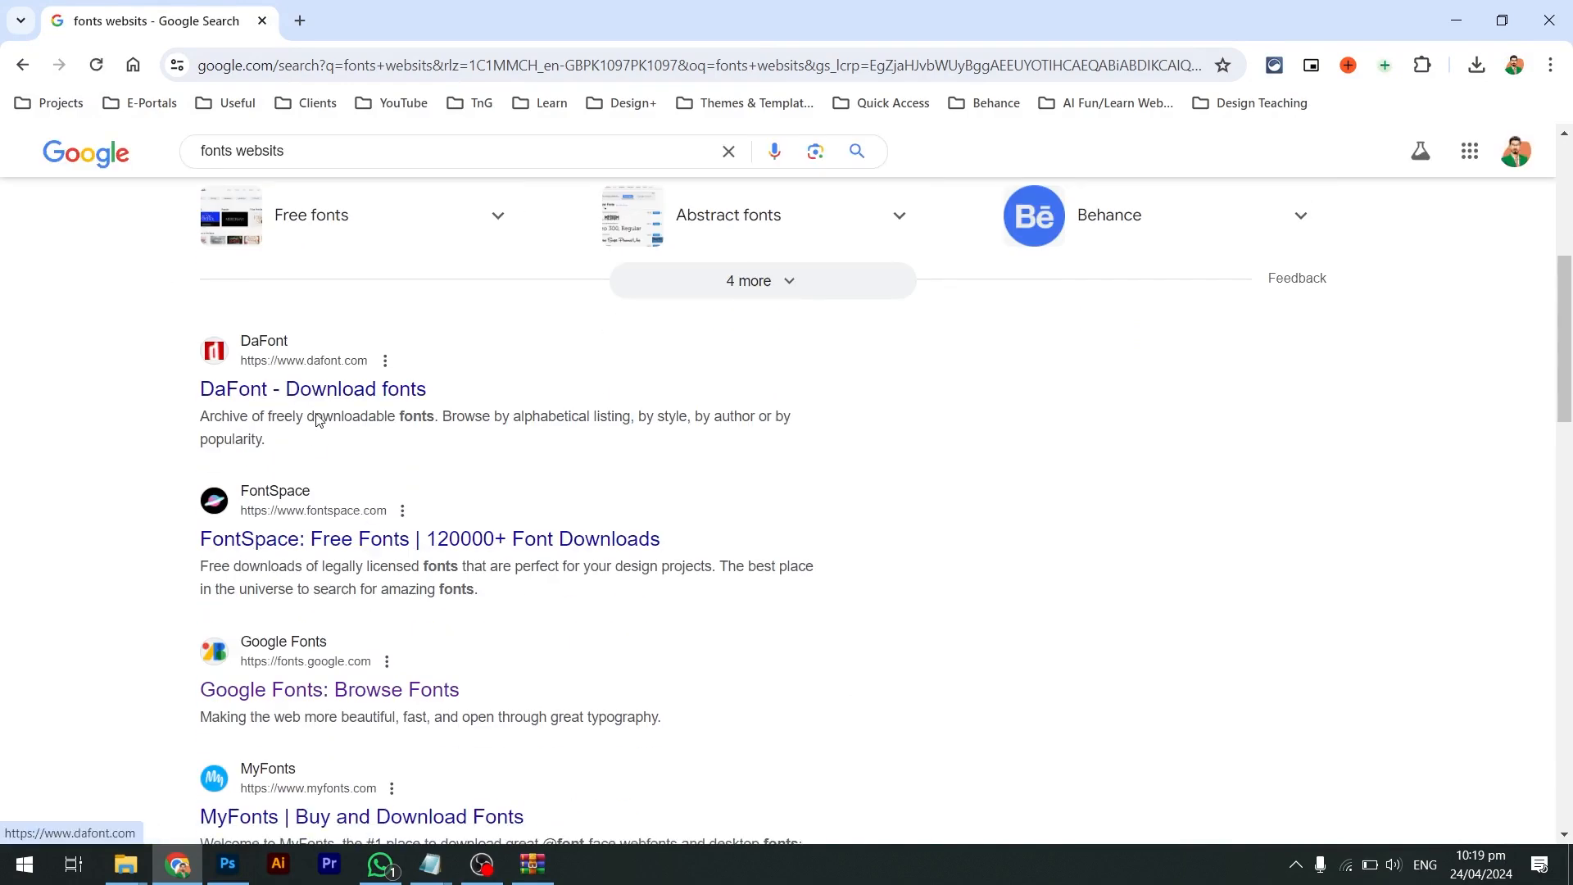
scroll(317, 419, "down", 1)
scroll(312, 594, "down", 1)
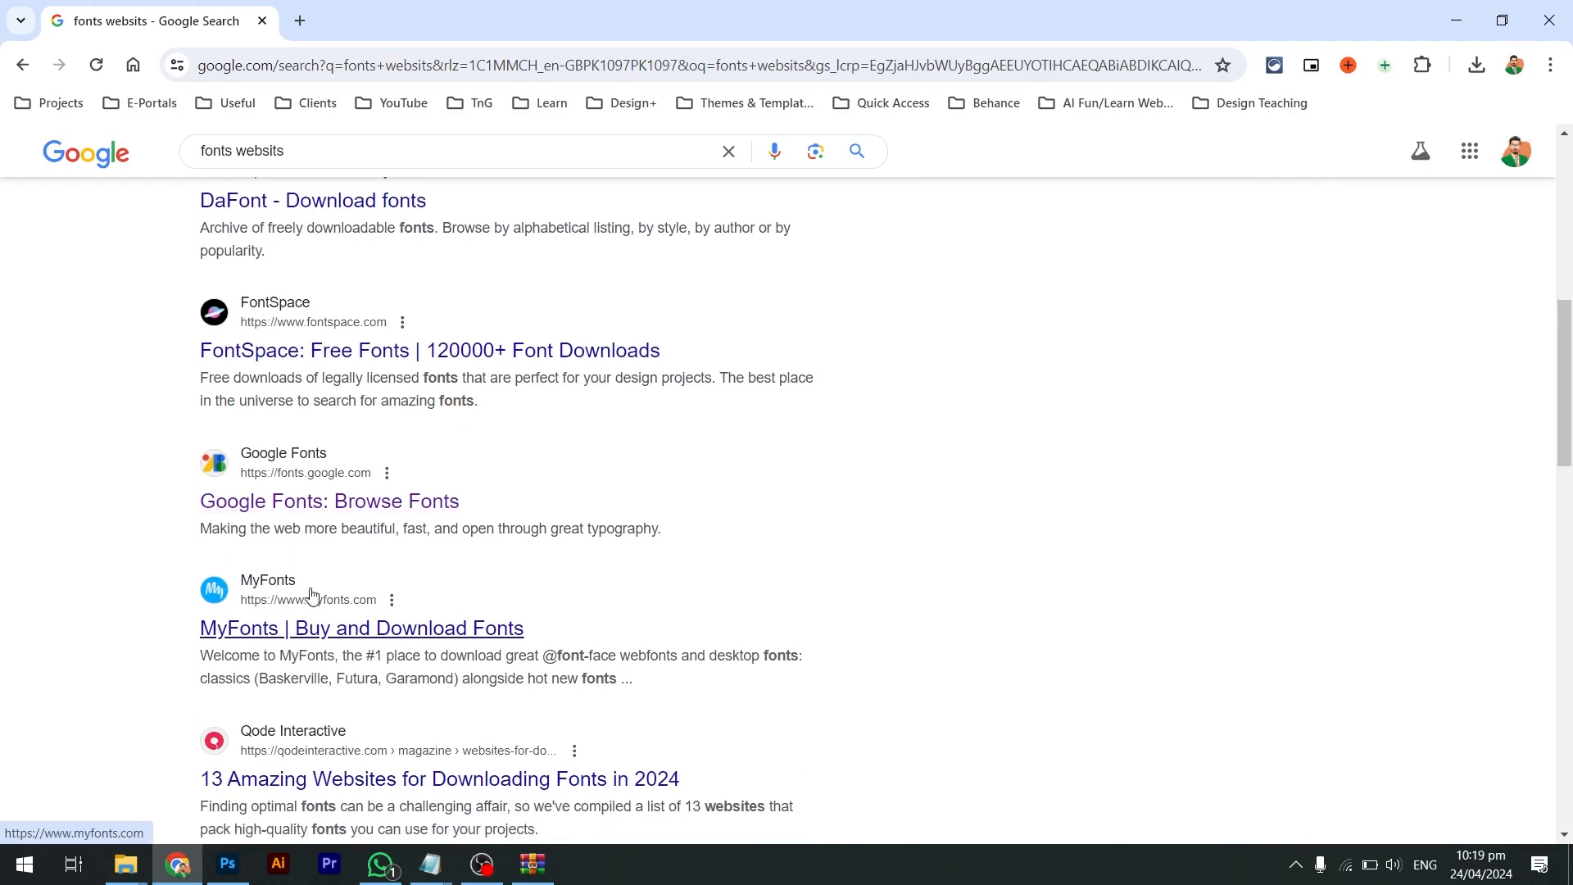
scroll(314, 592, "down", 6)
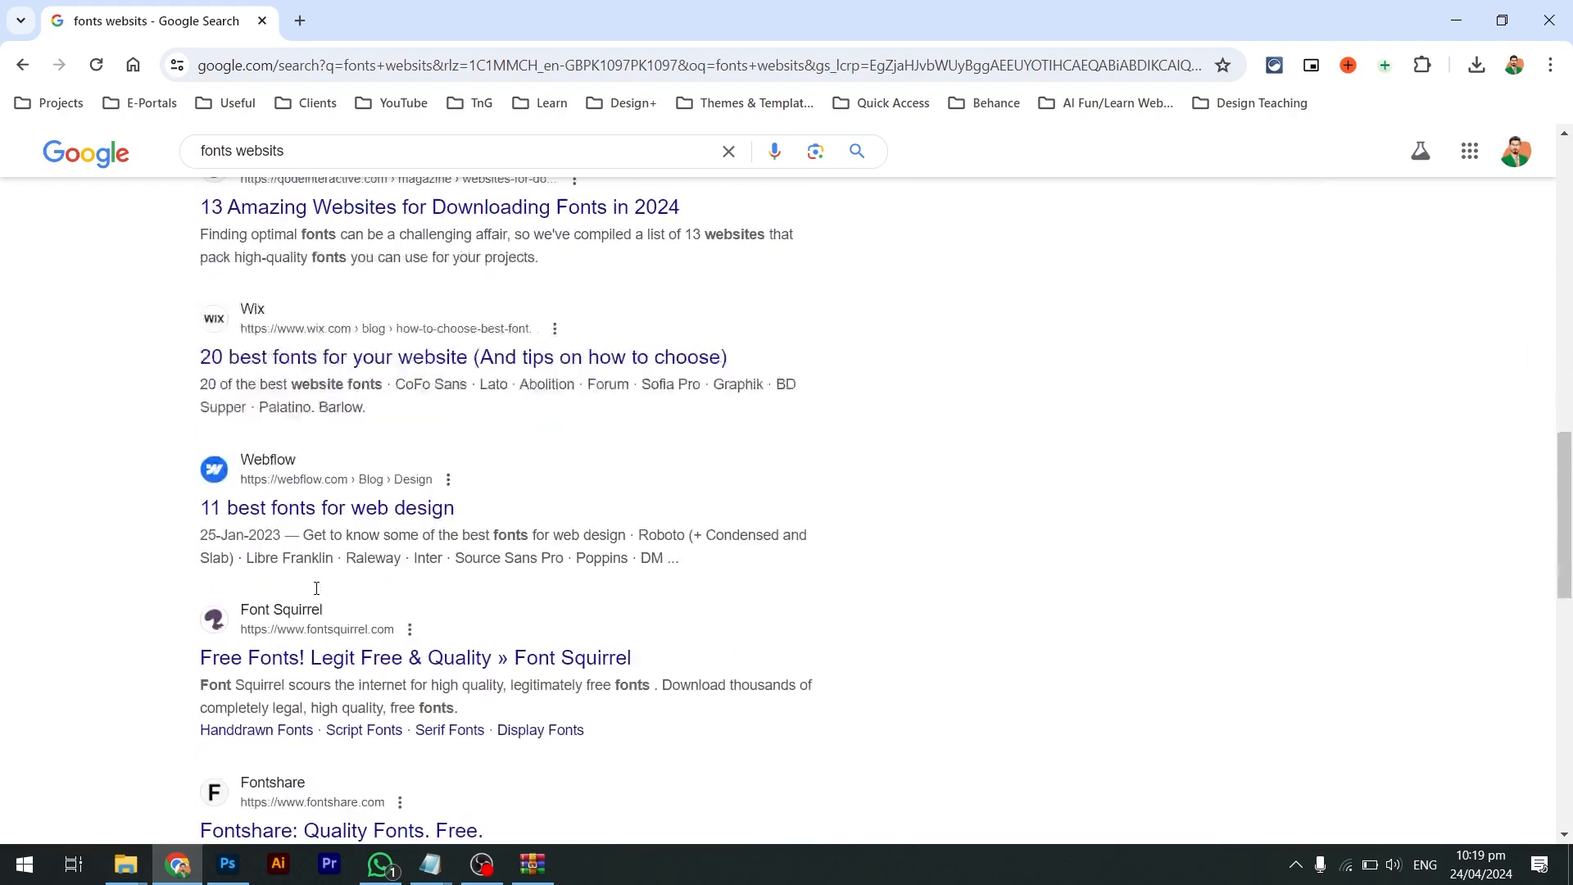
scroll(441, 686, "down", 2)
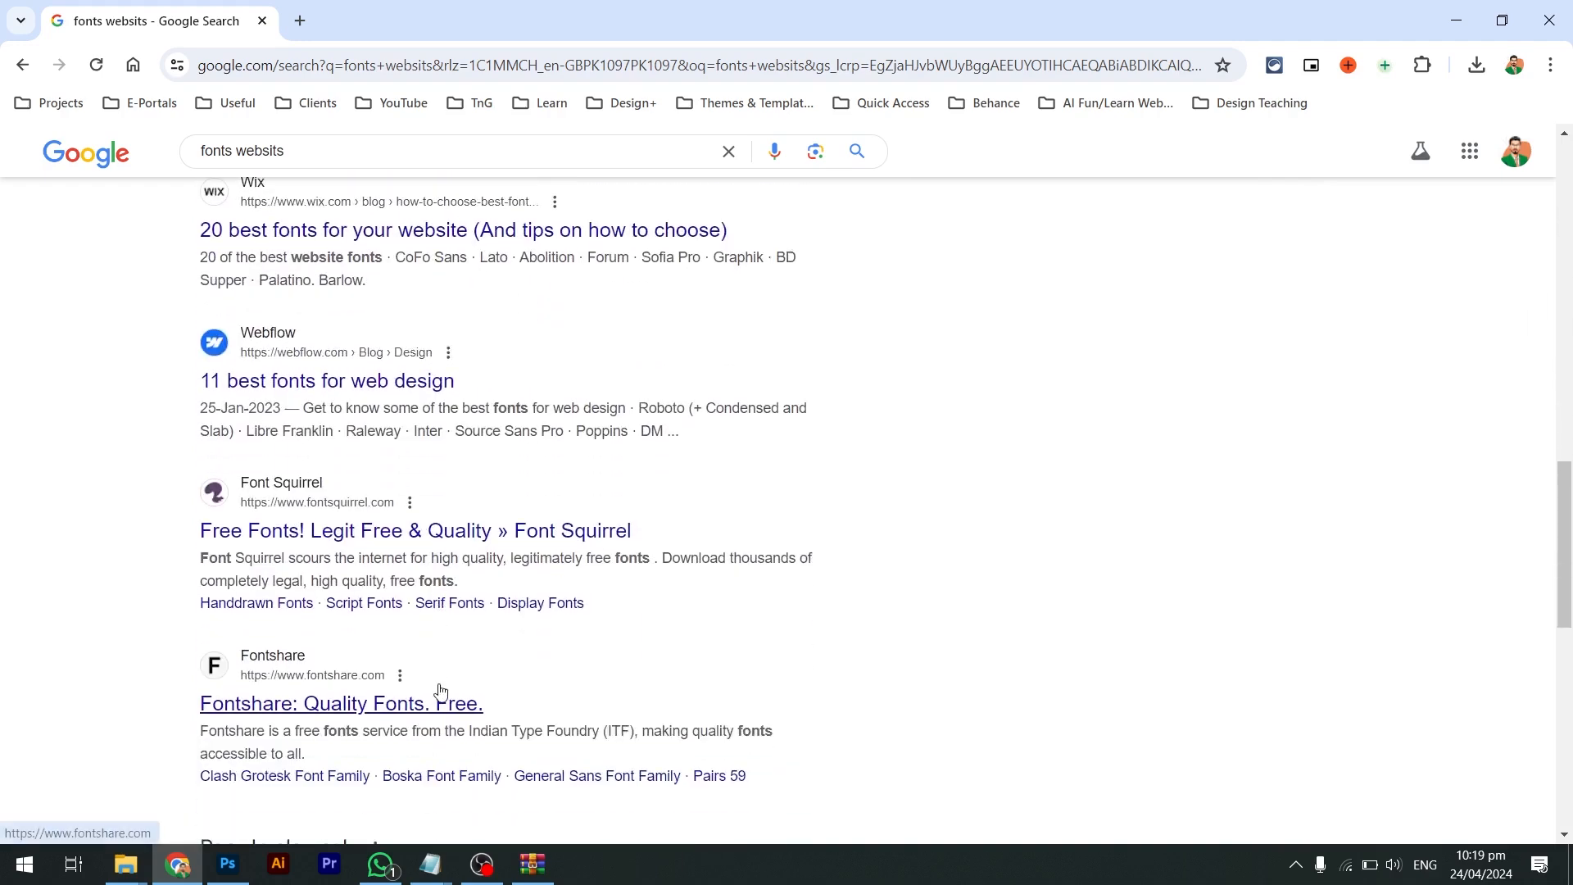
scroll(439, 693, "up", 9)
Search for '1001fonts' and open the 1001 Fonts website
triple_click(358, 159)
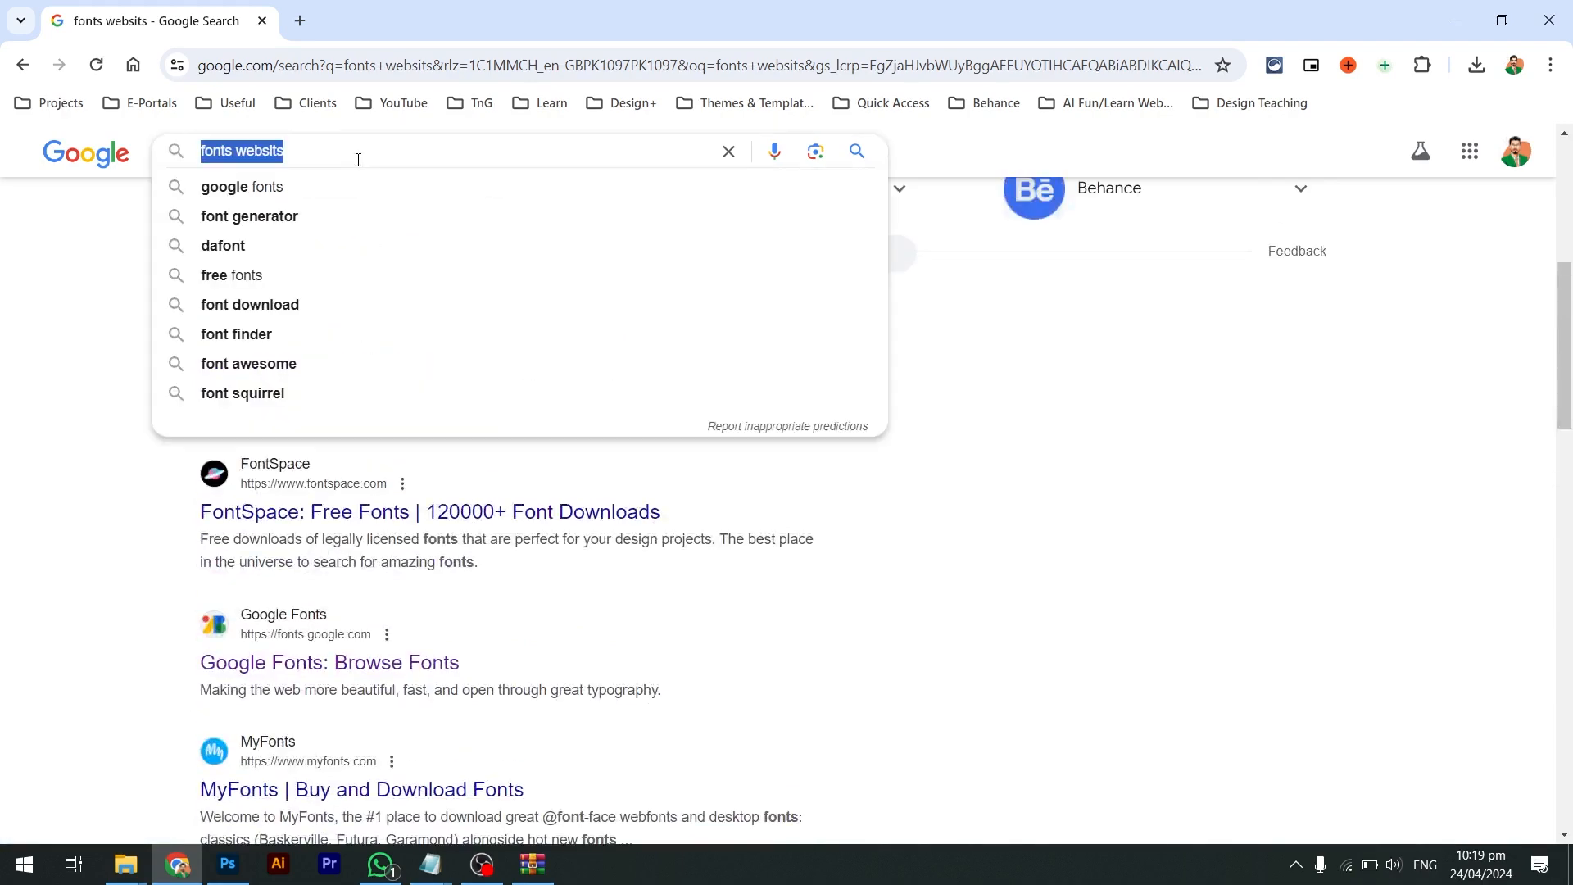
type("1000")
key("BackSpace")
type("1")
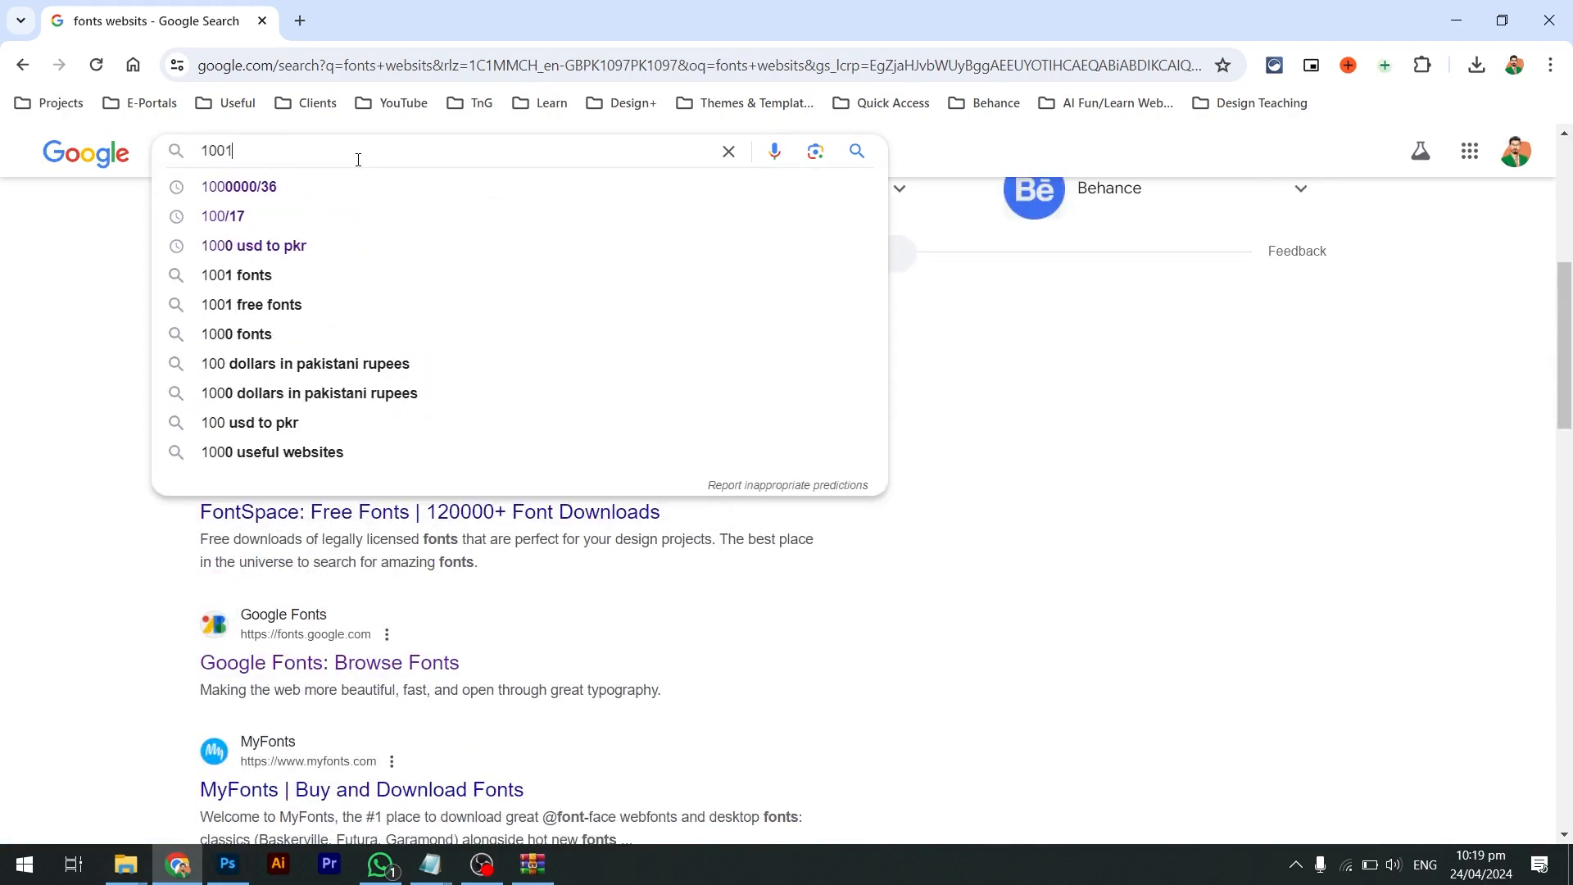
type("fonts")
key("Return")
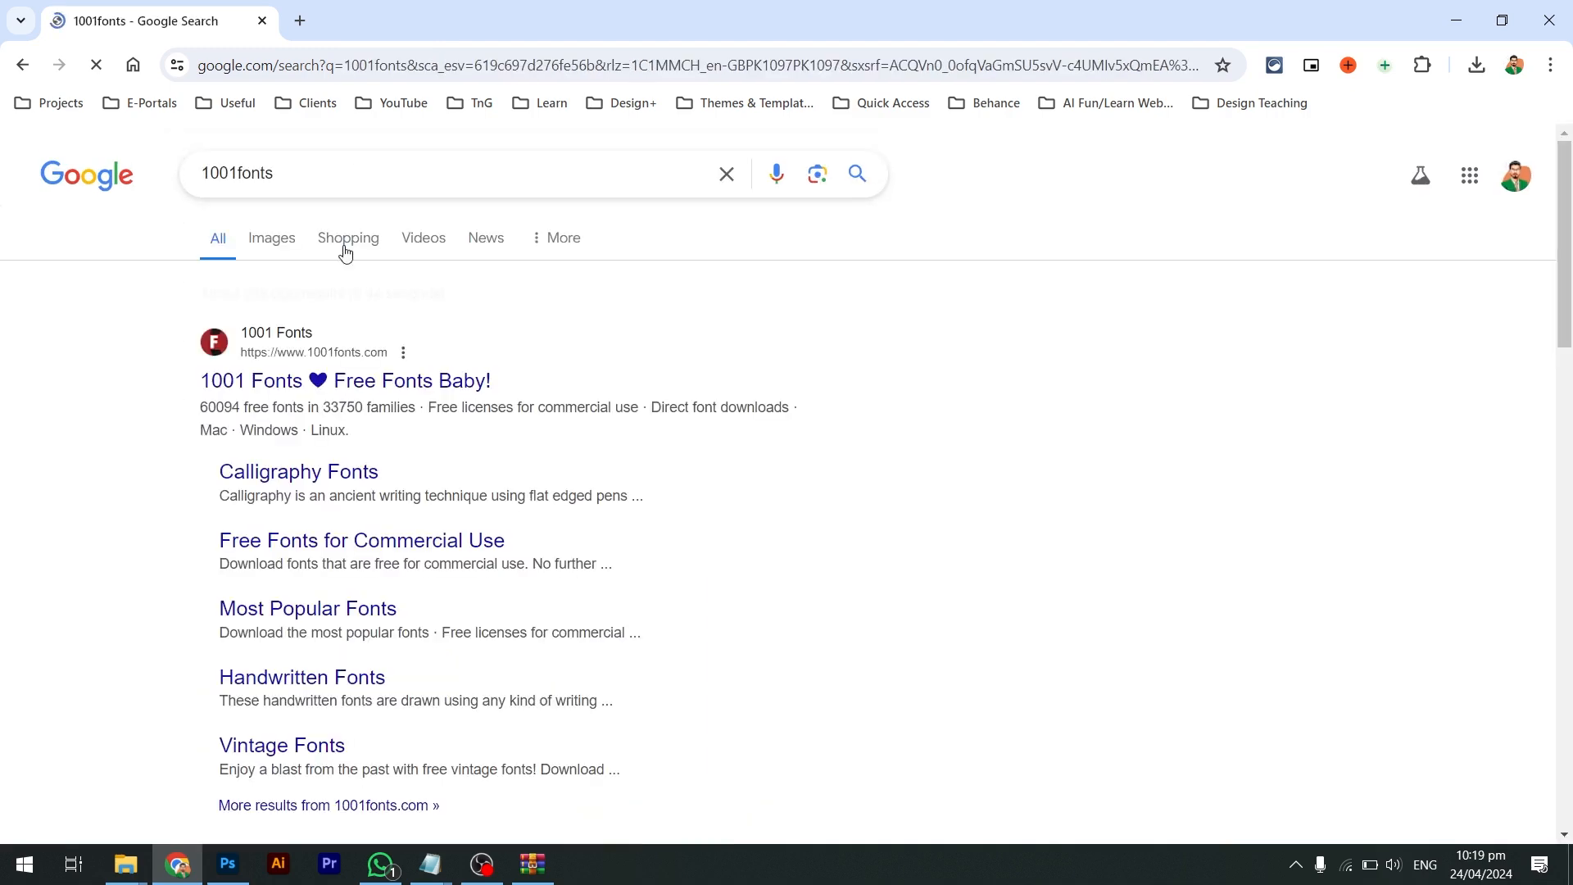
left_click(328, 368)
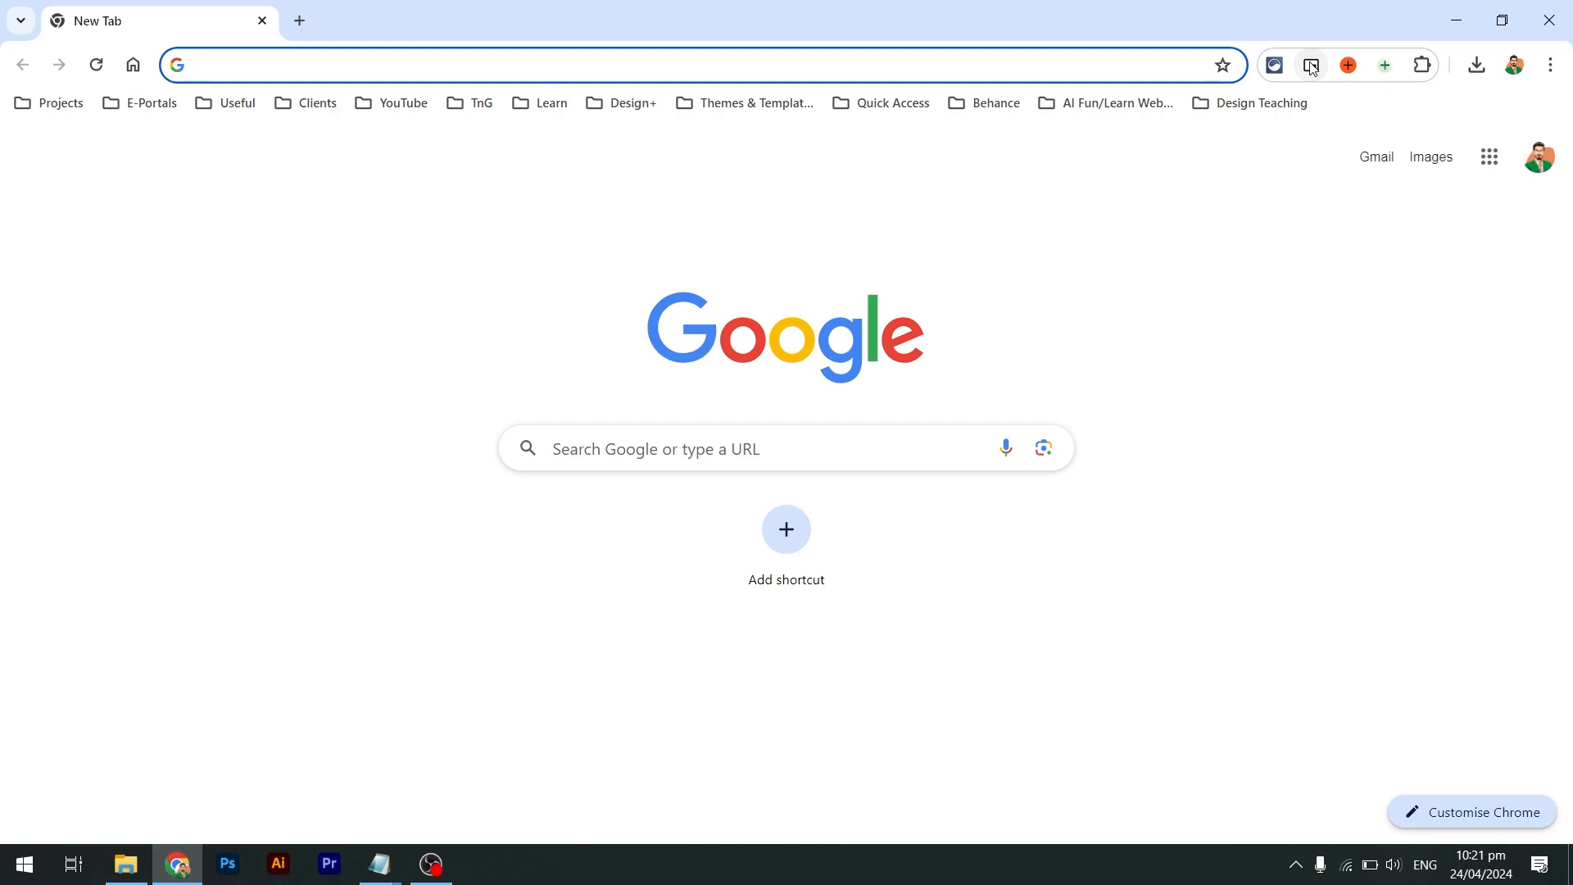
Open fiverr.com, switch to the Seller Dashboard, and highlight the $15 order's late delivery time
type("five")
key("Return")
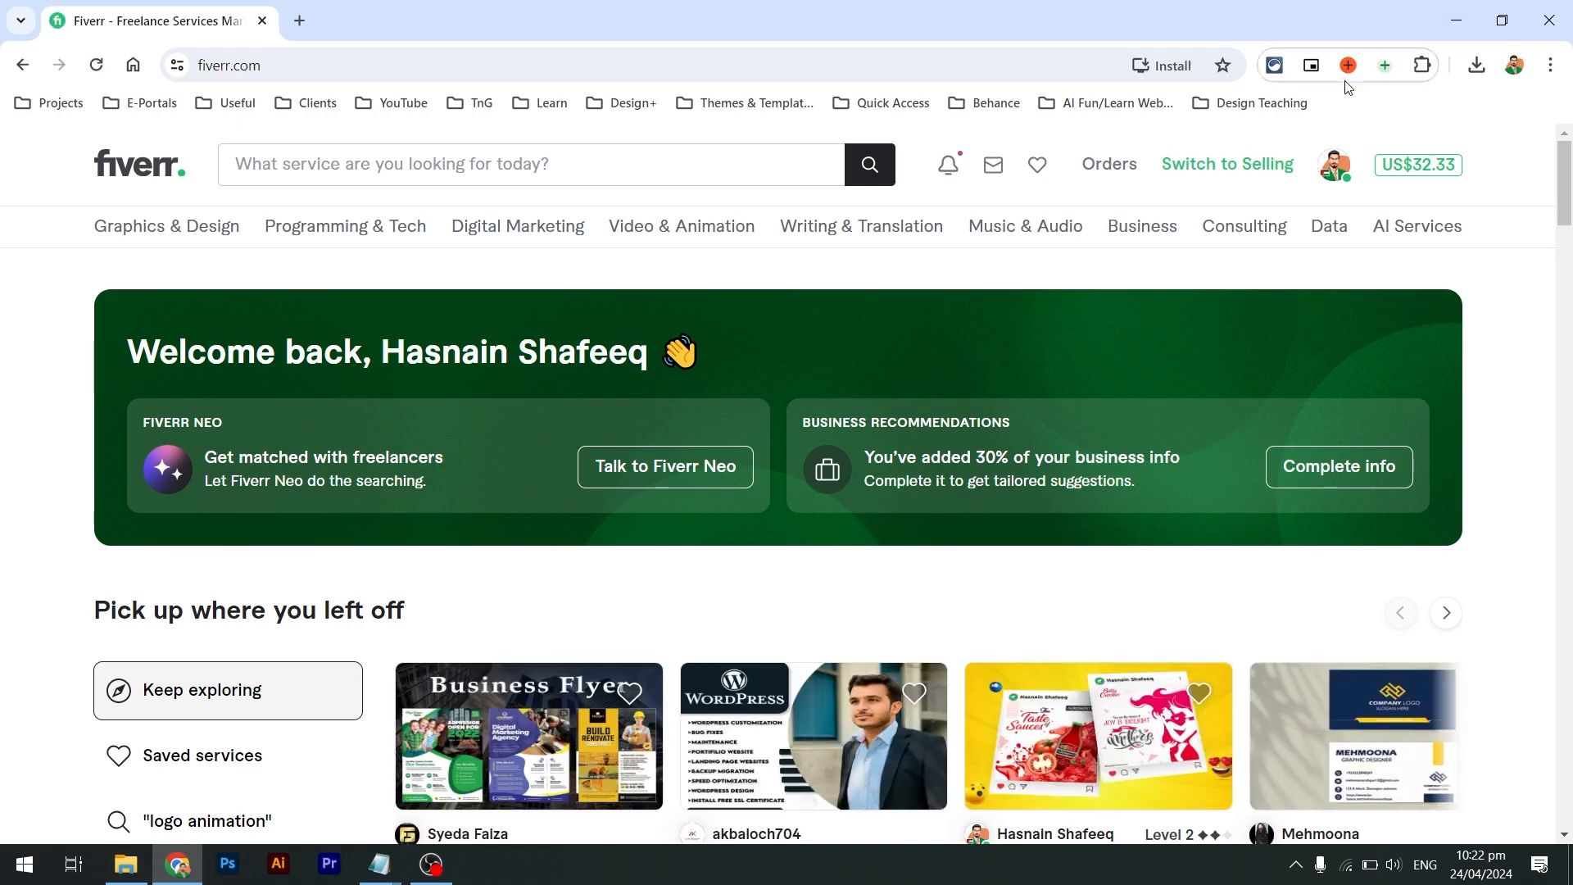
left_click(1235, 161)
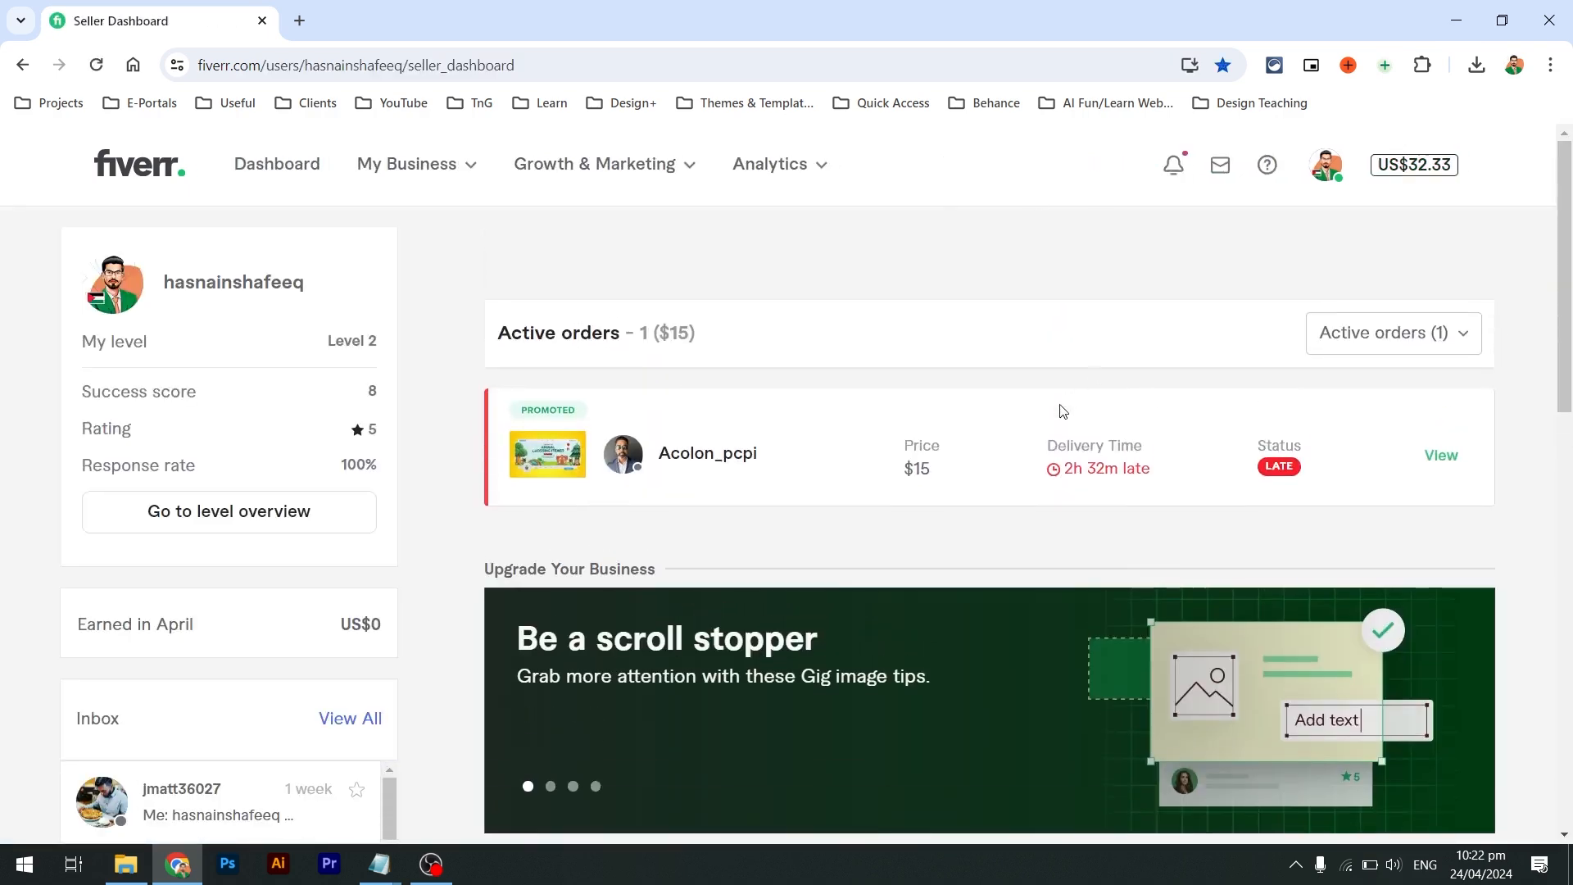
left_click_drag(1047, 446, 1142, 469)
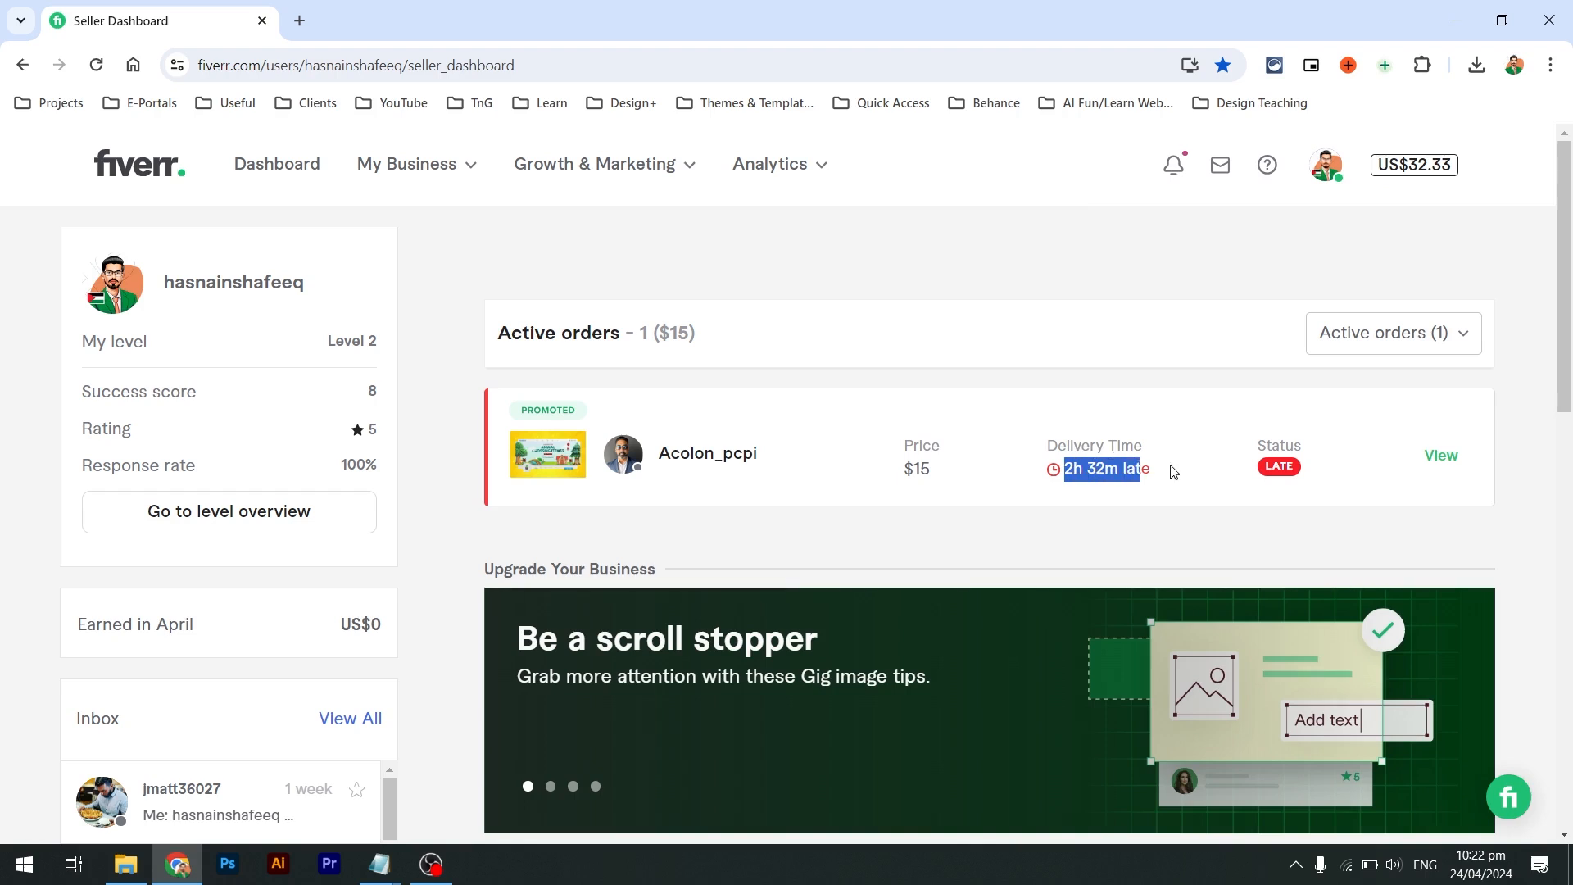